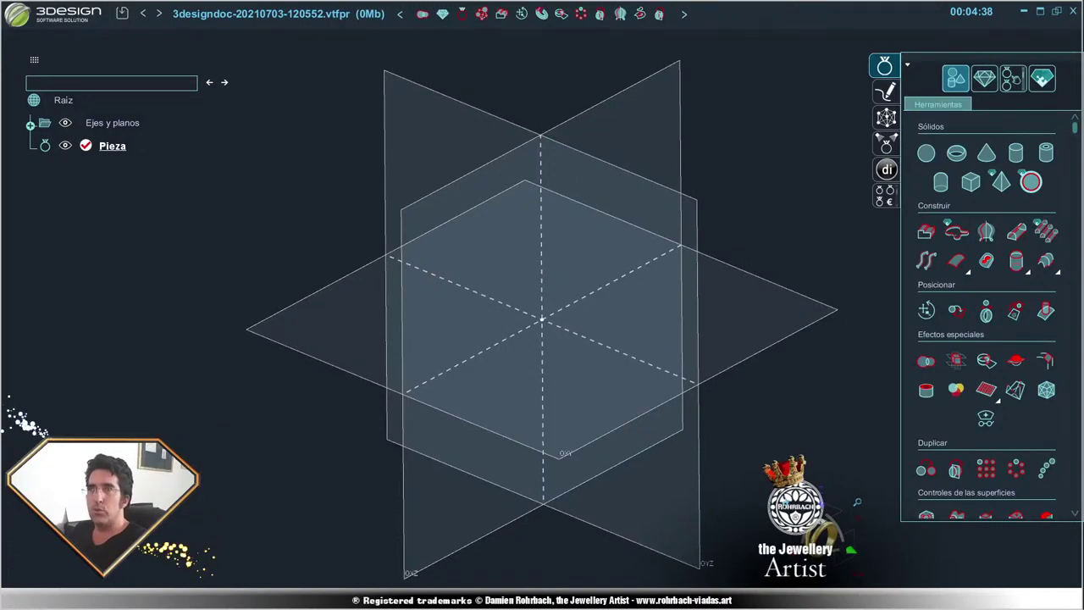
# - Zoom and orbit the view to tilt the axis planes into view
pyautogui.scroll(-2, 592, 358)
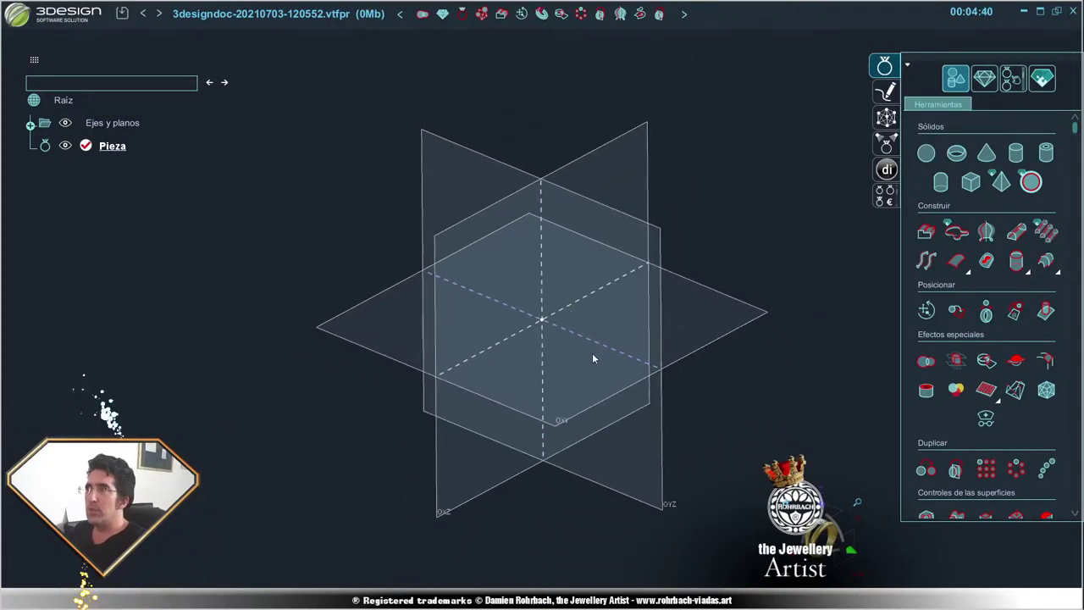
pyautogui.scroll(3, 607, 373)
pyautogui.scroll(-1, 609, 360)
pyautogui.moveTo(610, 361)
pyautogui.mouseDown(button='right')
pyautogui.moveTo(514, 421)
pyautogui.moveTo(584, 381)
pyautogui.mouseUp(button='right')
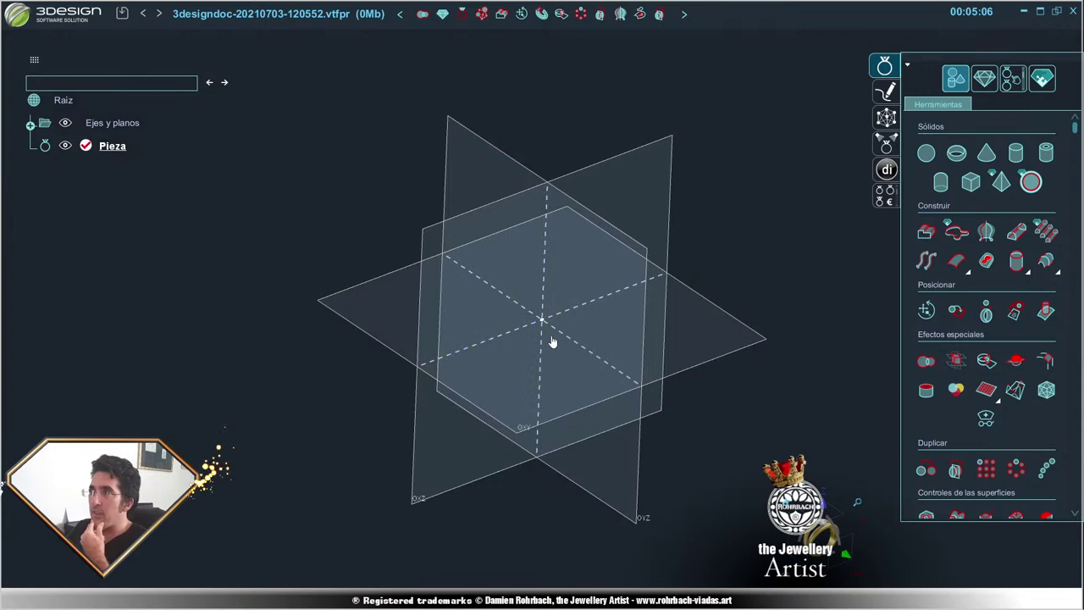
pyautogui.scroll(2, 607, 365)
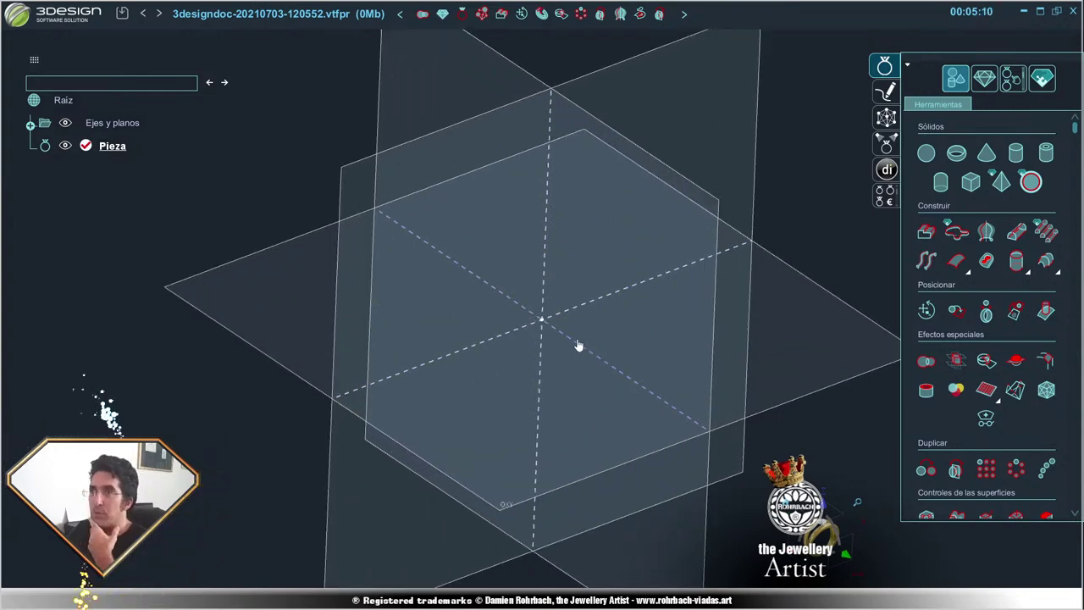
pyautogui.scroll(-1, 577, 346)
pyautogui.scroll(-1, 570, 336)
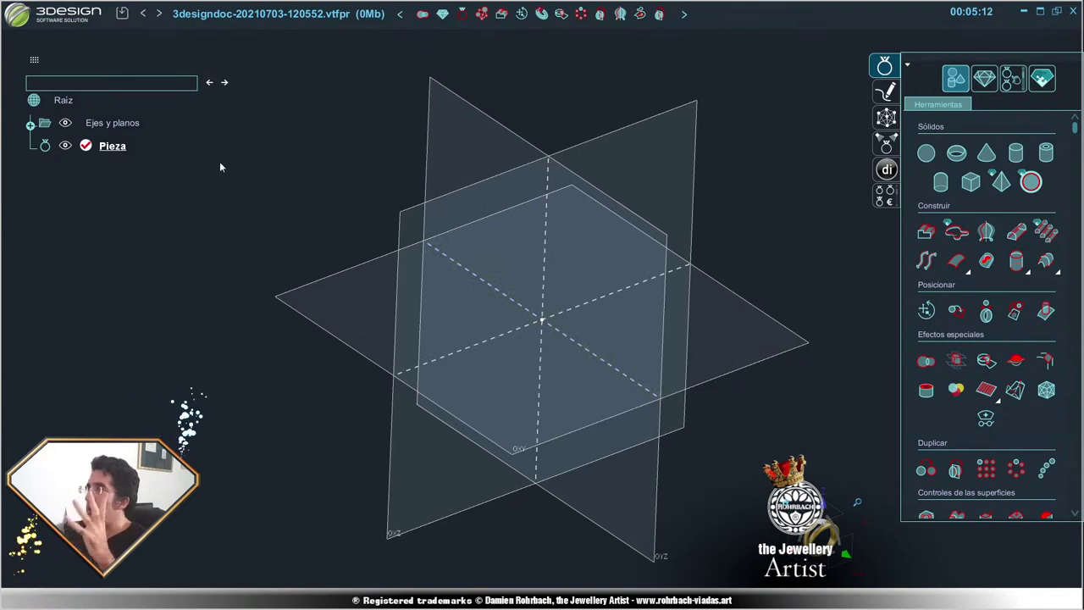
# - Add a US size 7 ring-size circle (17.35 mm) on the OXZ plane
pyautogui.click(679, 110)
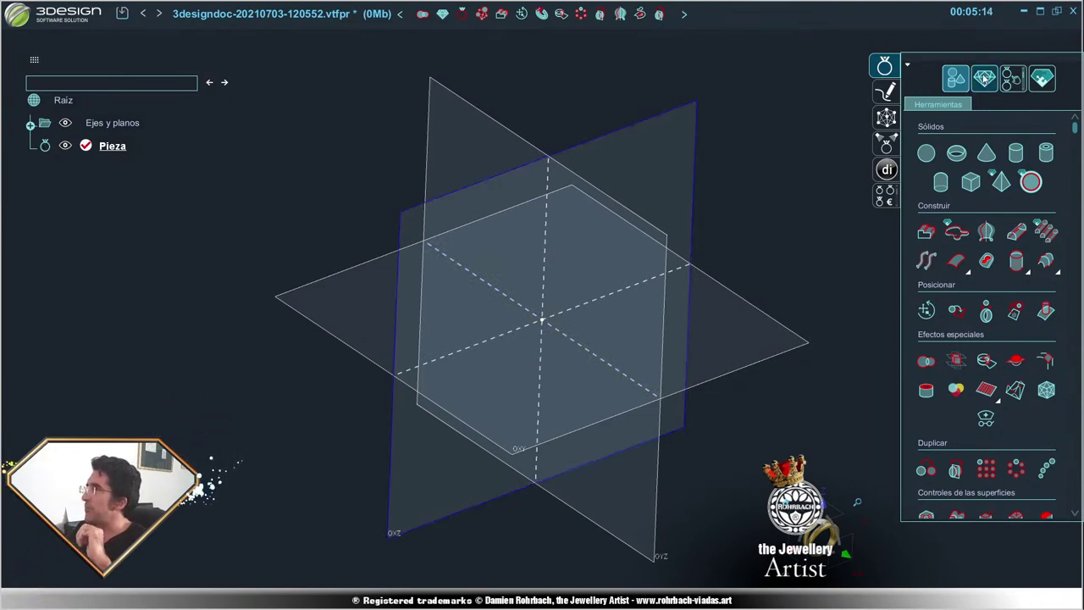
pyautogui.click(983, 78)
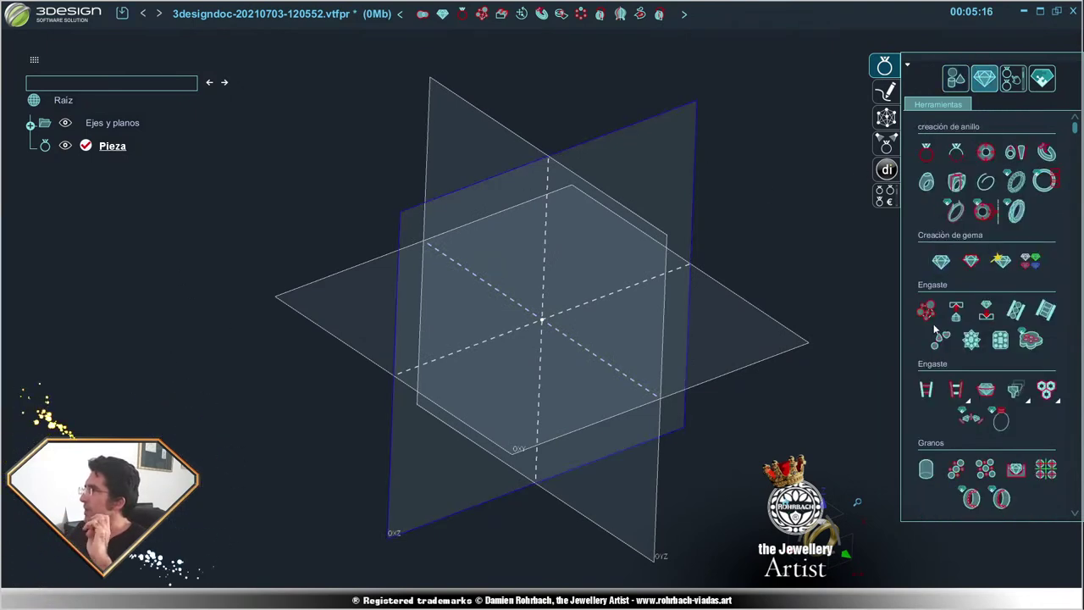
pyautogui.click(925, 151)
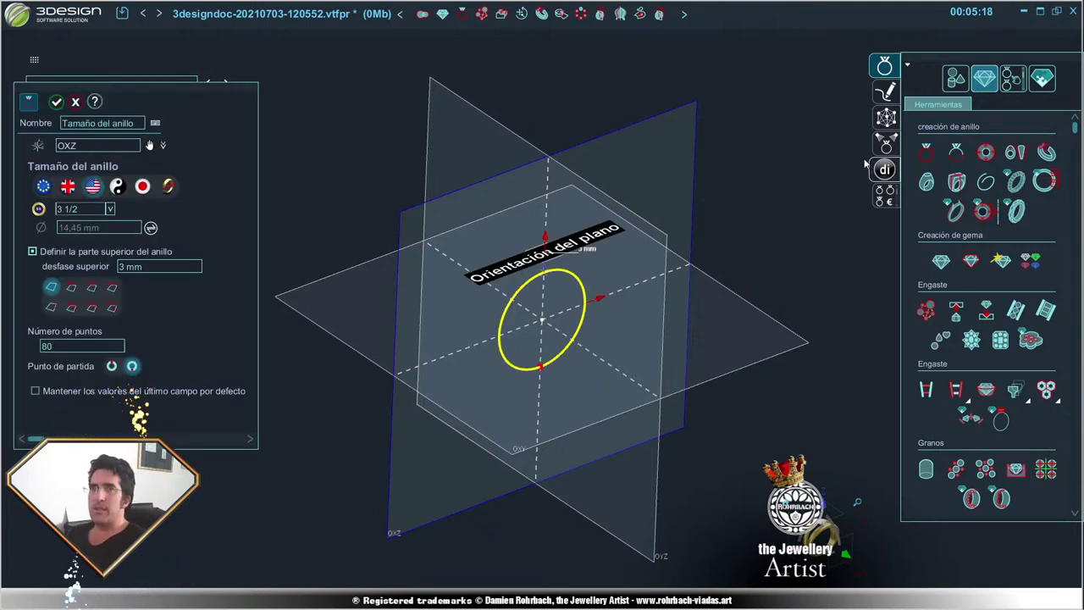
pyautogui.click(109, 208)
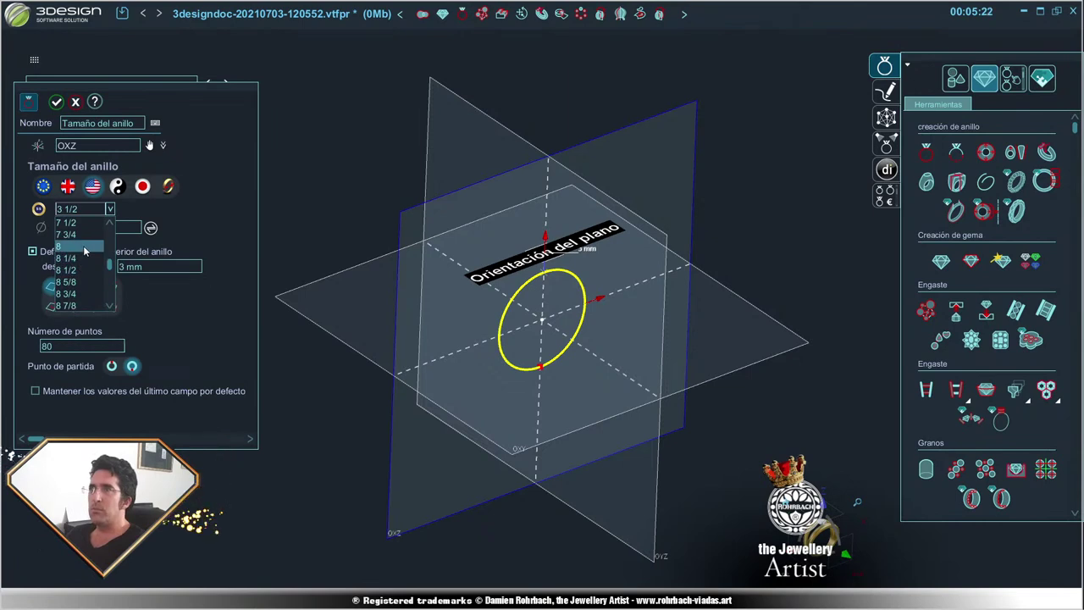
pyautogui.scroll(2, 84, 250)
pyautogui.click(72, 270)
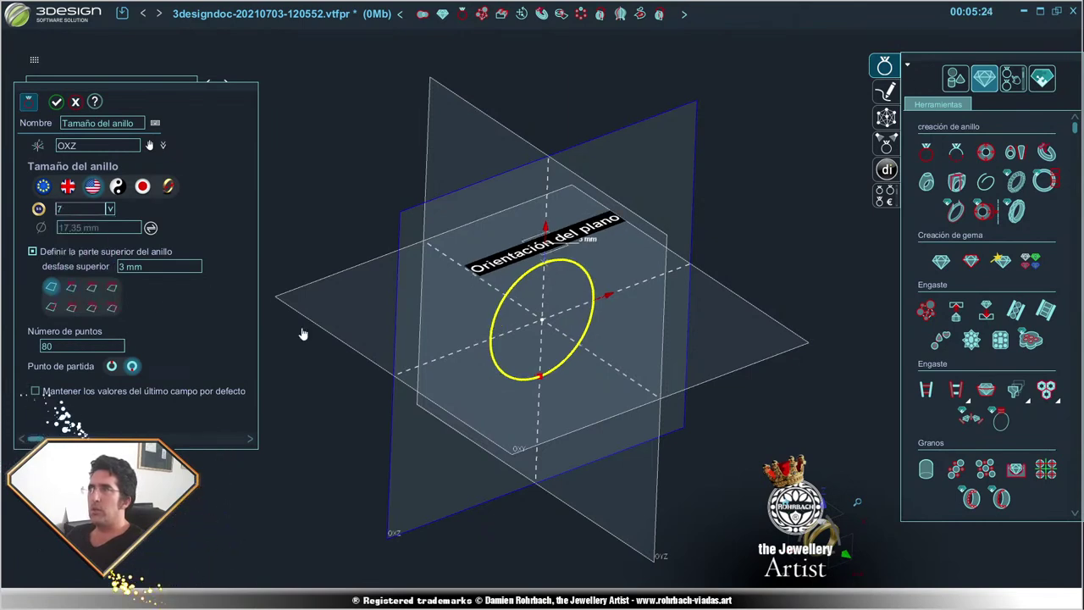
pyautogui.rightClick(751, 275)
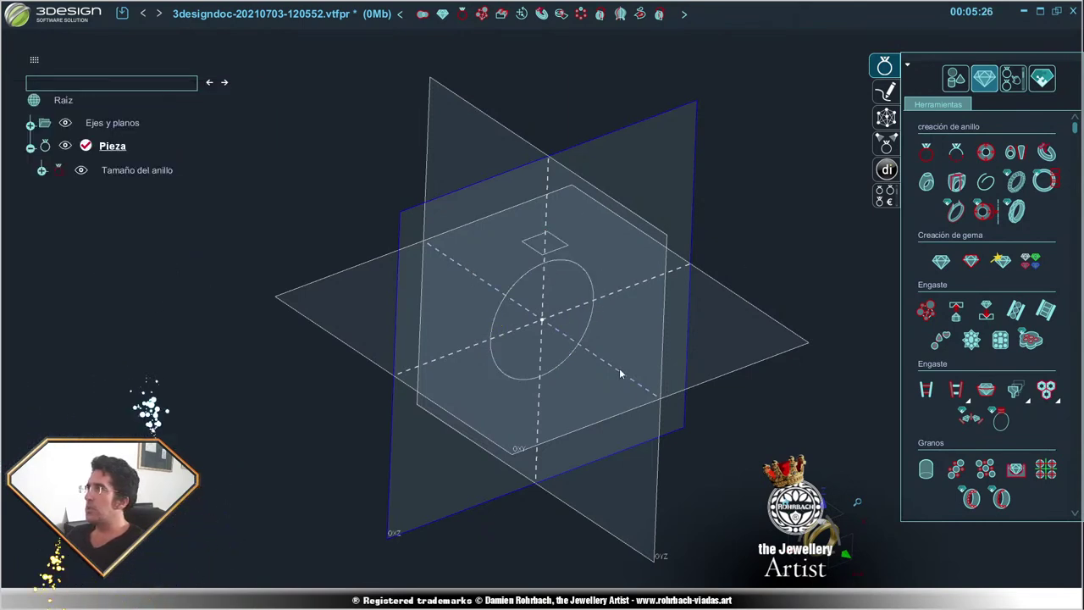
# - Start a new sketch on the vertical OXZ plane
pyautogui.moveTo(624, 375); pyautogui.dragTo(523, 273, button='right')
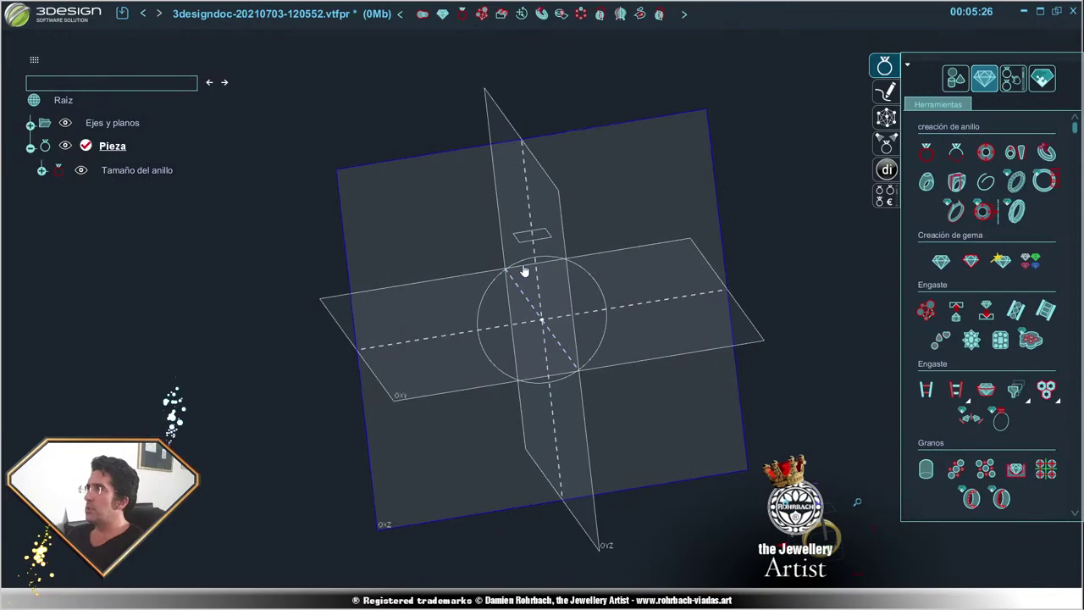
pyautogui.click(614, 129)
pyautogui.moveTo(505, 205); pyautogui.dragTo(443, 329, button='right')
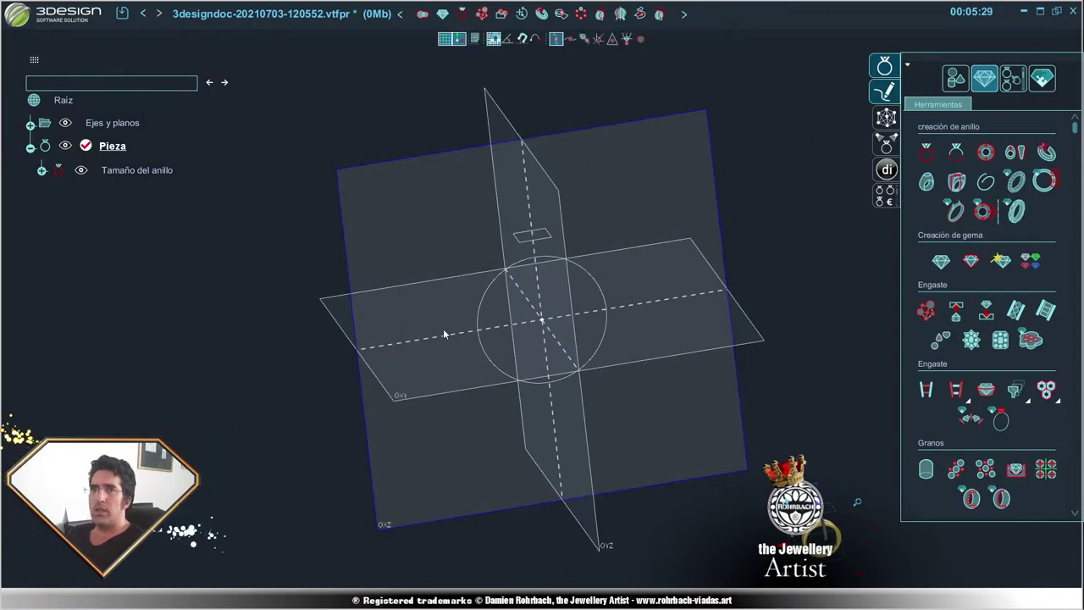
pyautogui.click(575, 307)
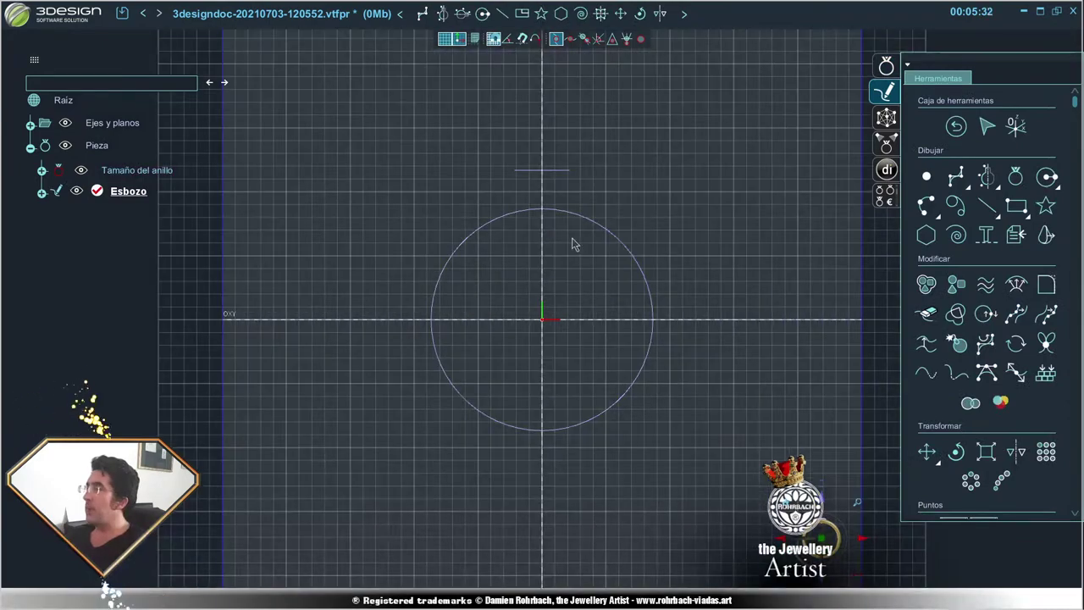
pyautogui.scroll(3, 570, 256)
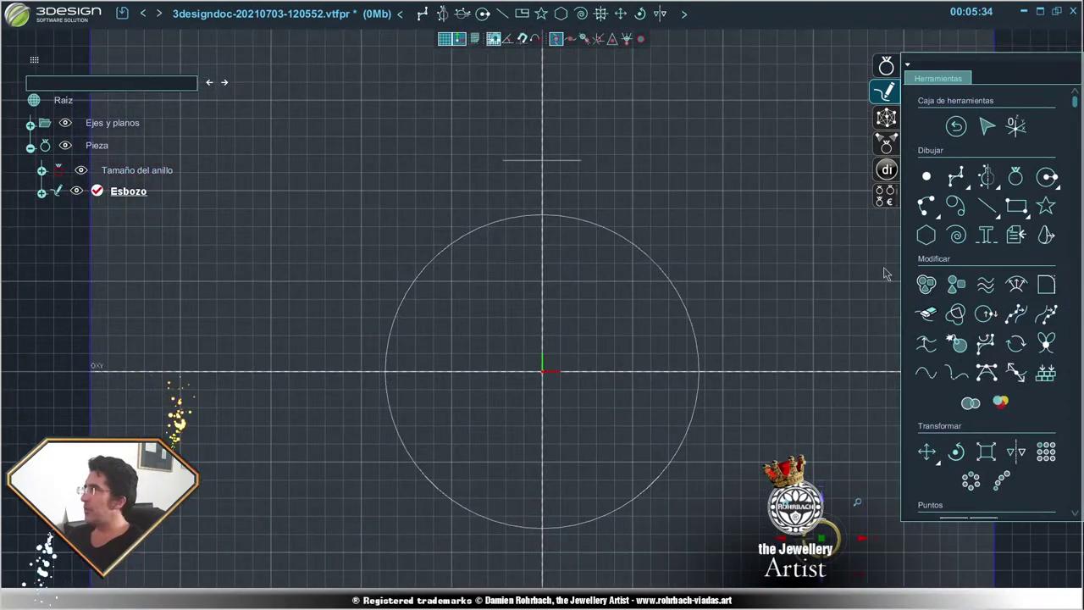
# - Draw a 12-point NURBS curve from below the ring circle, around its right side, to above it
pyautogui.click(955, 177)
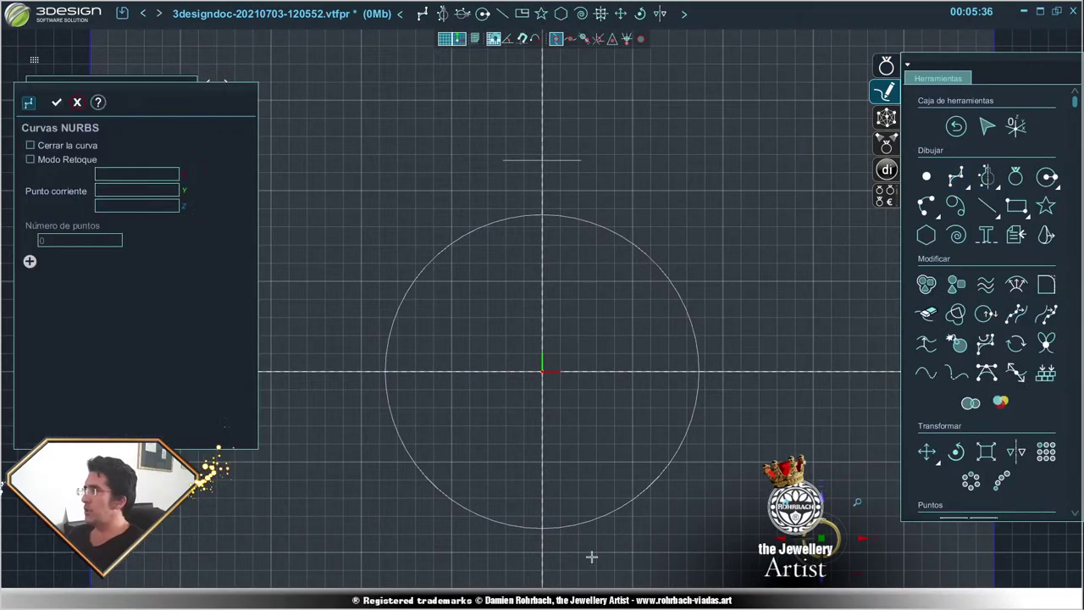
pyautogui.click(547, 551)
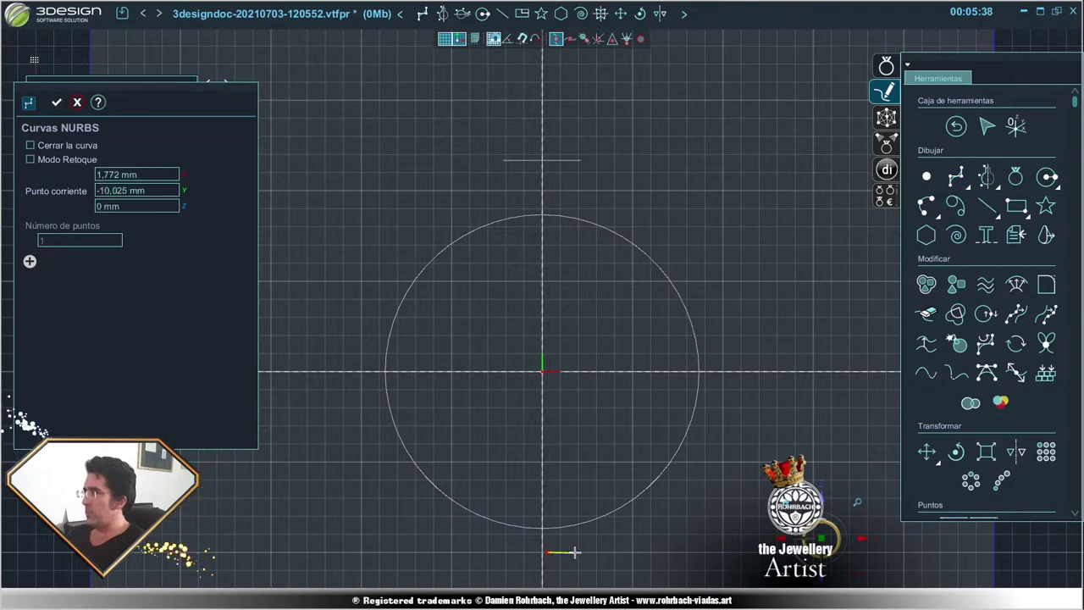
pyautogui.click(593, 542)
pyautogui.click(682, 508)
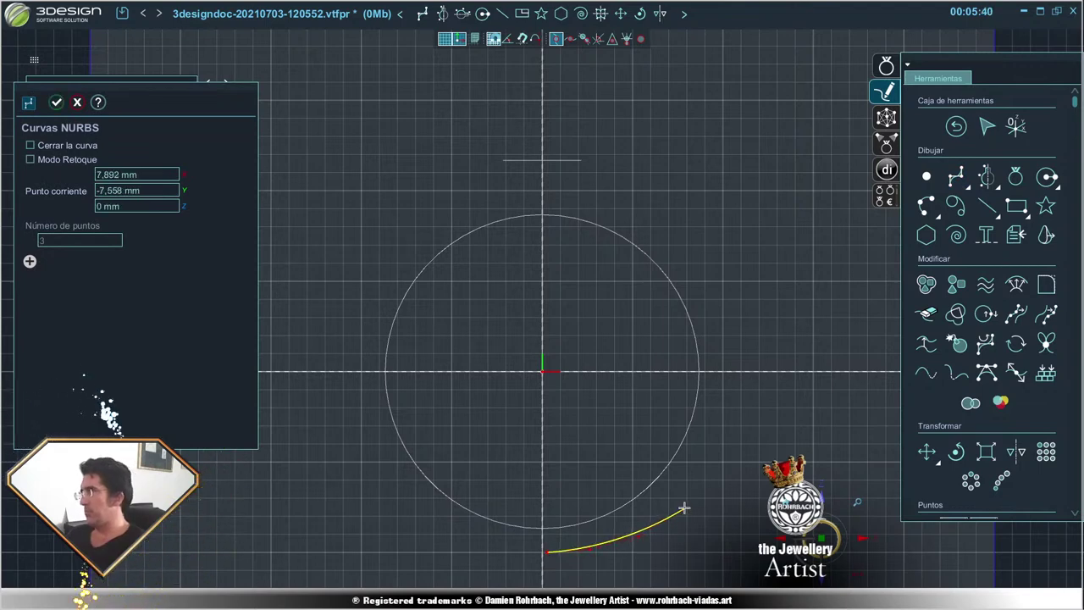
pyautogui.click(717, 477)
pyautogui.click(745, 422)
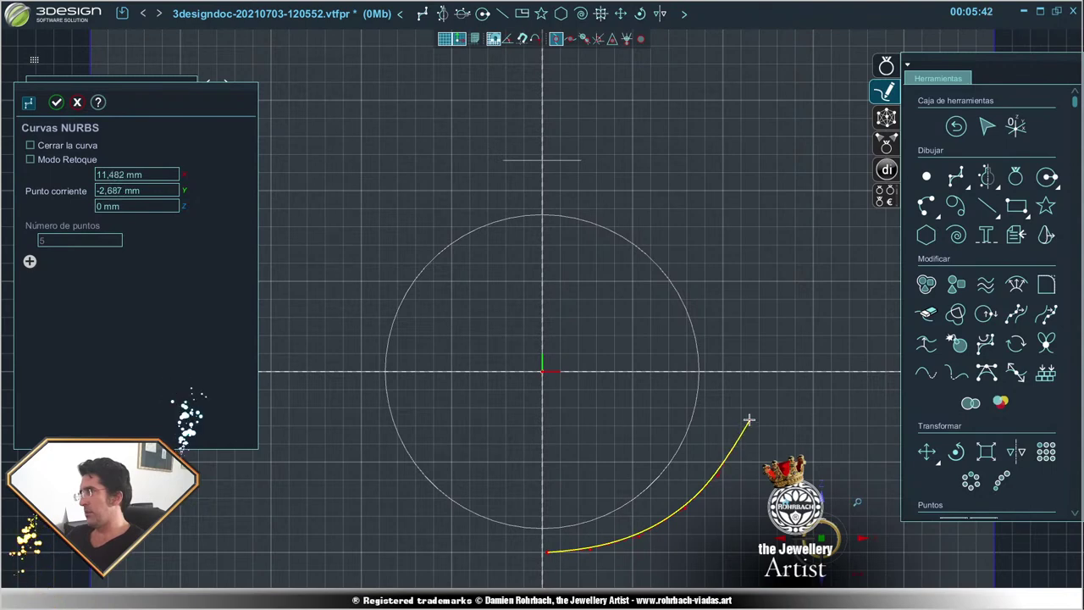
pyautogui.click(765, 355)
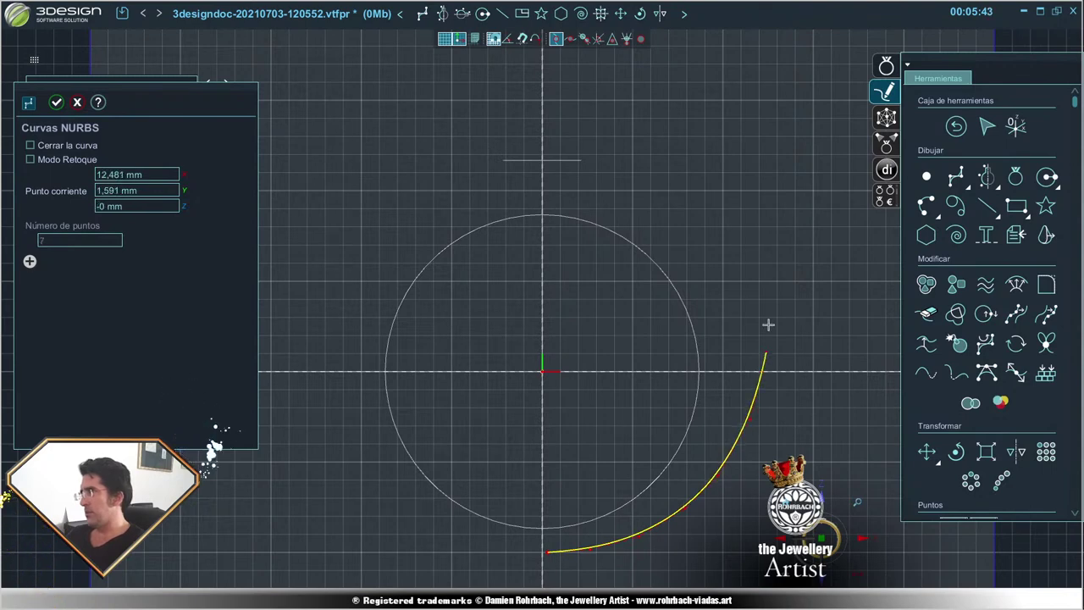
pyautogui.click(750, 256)
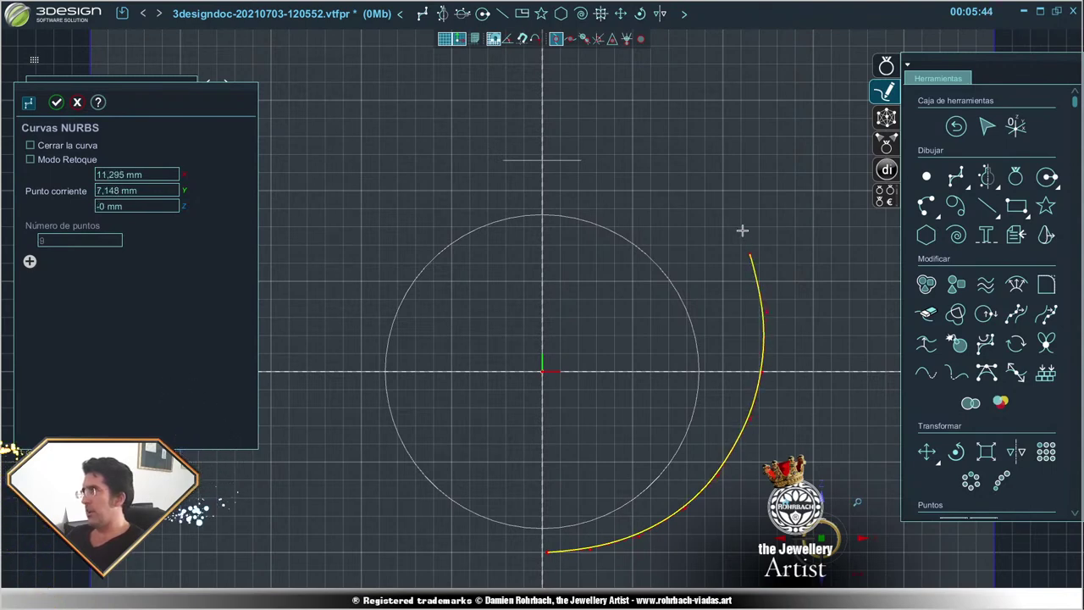
pyautogui.click(710, 178)
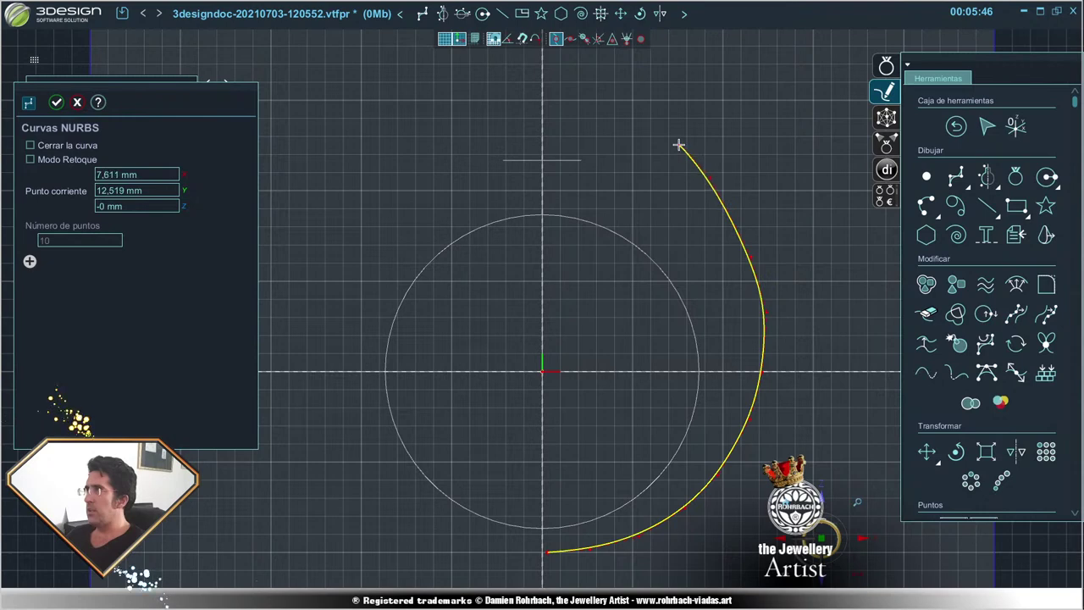
pyautogui.doubleClick(613, 106)
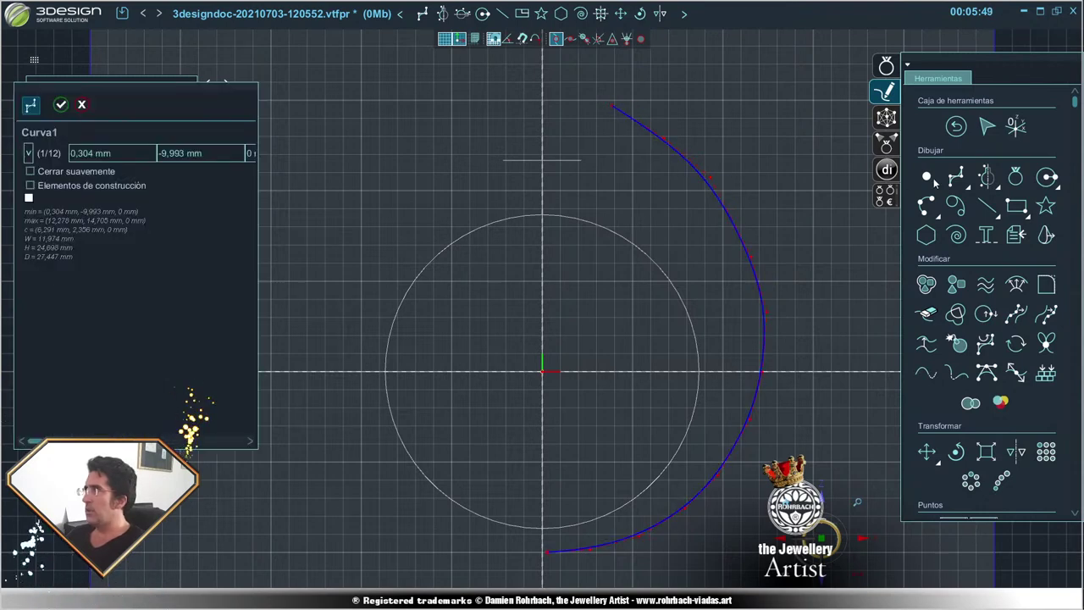
pyautogui.click(956, 125)
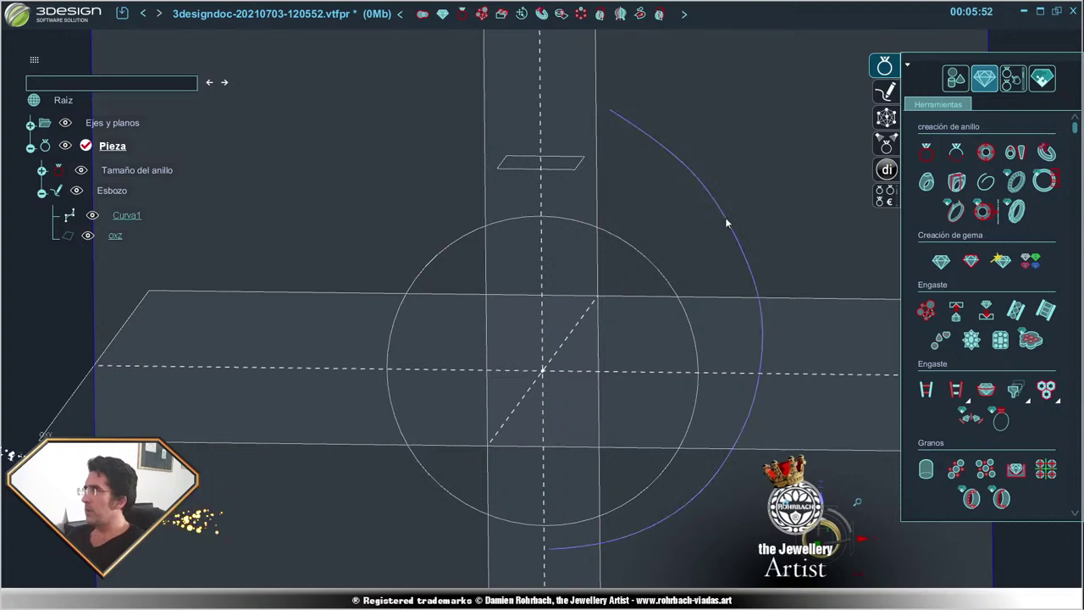
# - Add a 10 mm pink Tourmaline AI brilliant gem raised above the ring circle
pyautogui.click(724, 216)
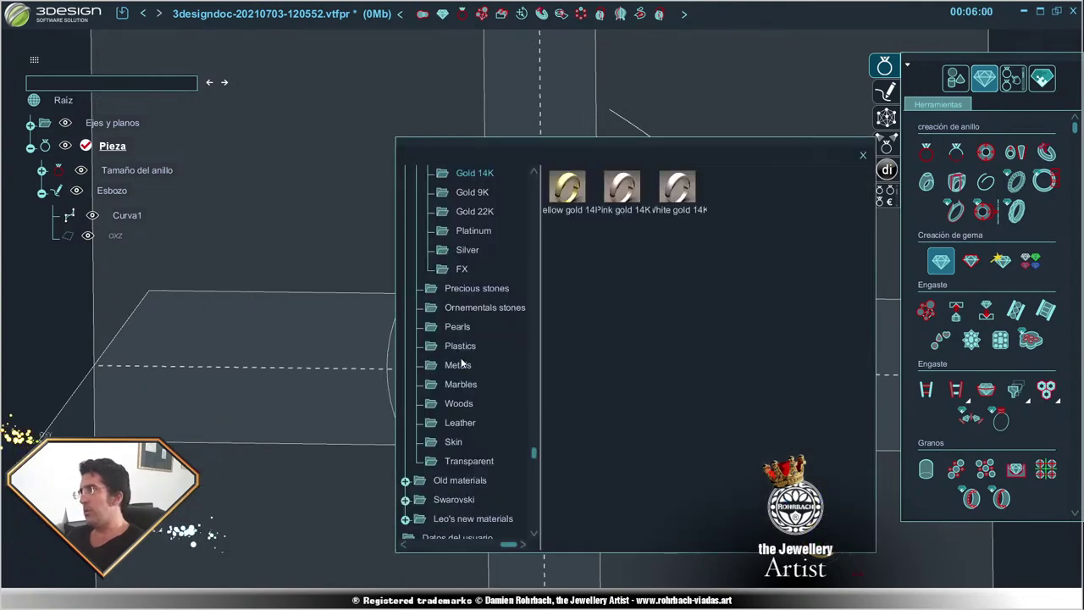
pyautogui.click(471, 309)
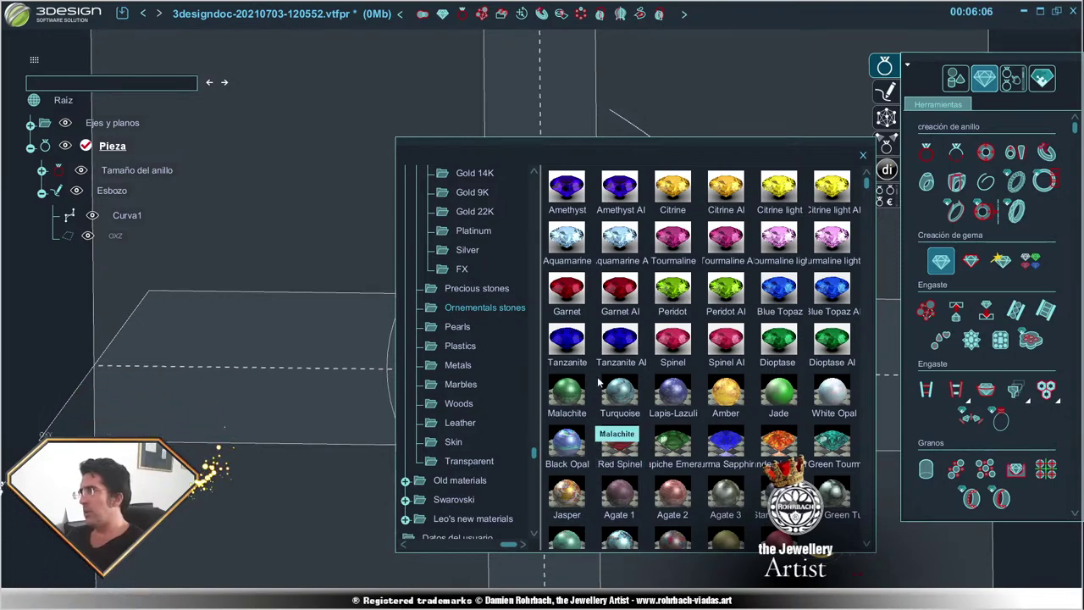
pyautogui.click(726, 237)
pyautogui.write('10')
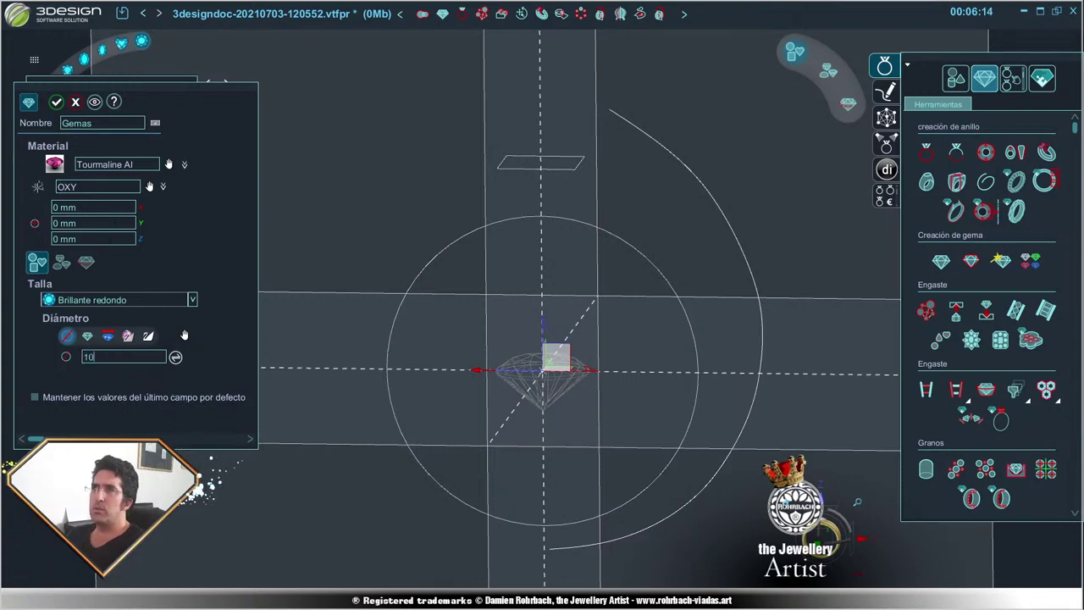
pyautogui.press('Return')
pyautogui.moveTo(536, 340); pyautogui.dragTo(516, 112)
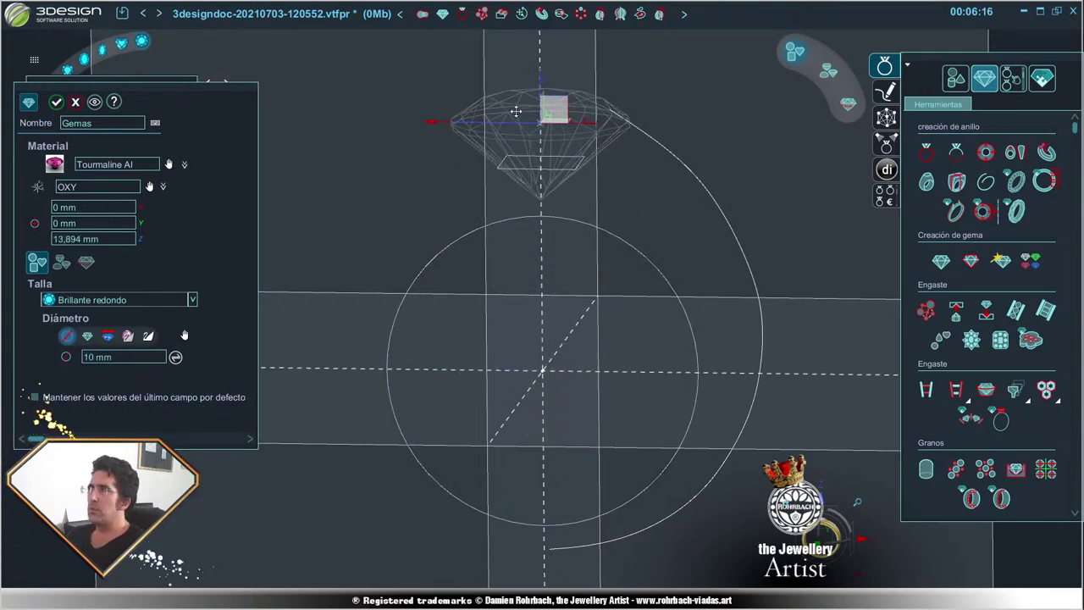
pyautogui.scroll(2, 561, 208)
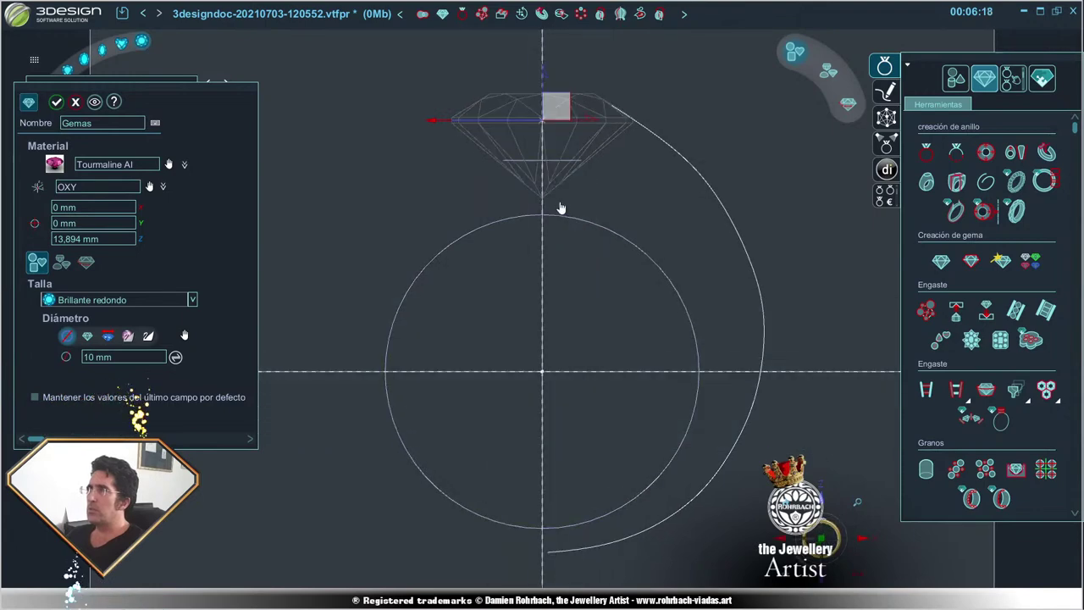
pyautogui.scroll(2, 542, 212)
pyautogui.scroll(2, 530, 209)
pyautogui.moveTo(520, 150); pyautogui.dragTo(518, 125)
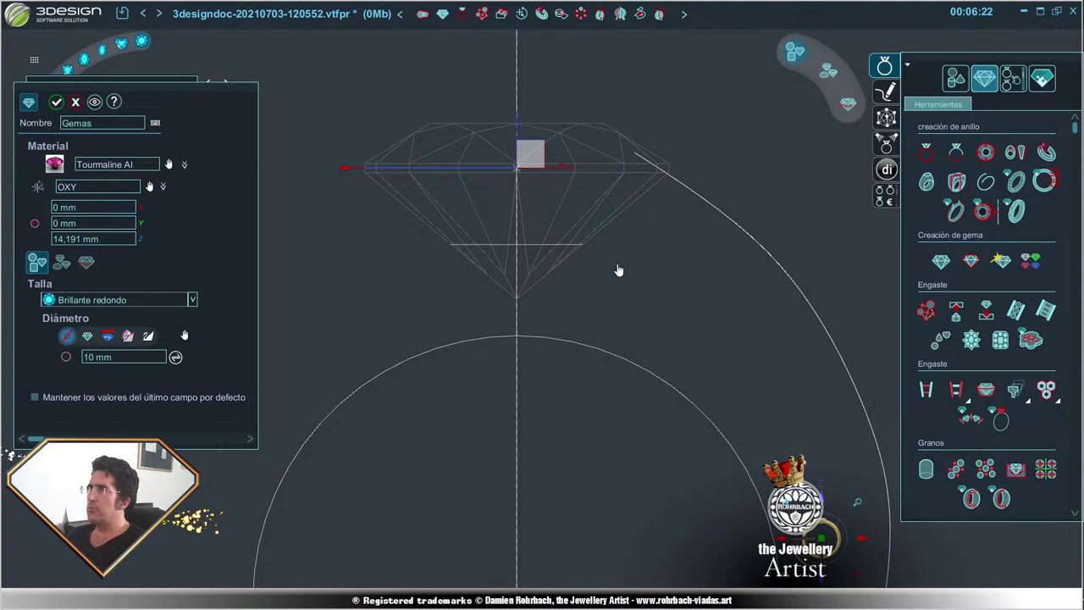
pyautogui.press('Return')
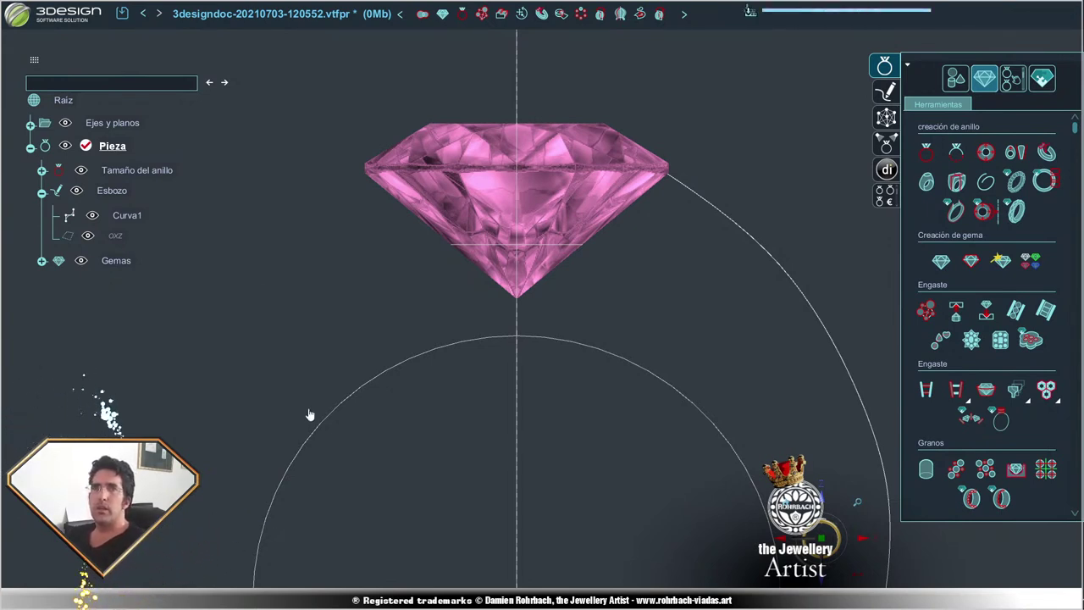
# - Edit Curva1's points so it runs from the gem's edge down around the ring circle's right side
pyautogui.doubleClick(733, 230)
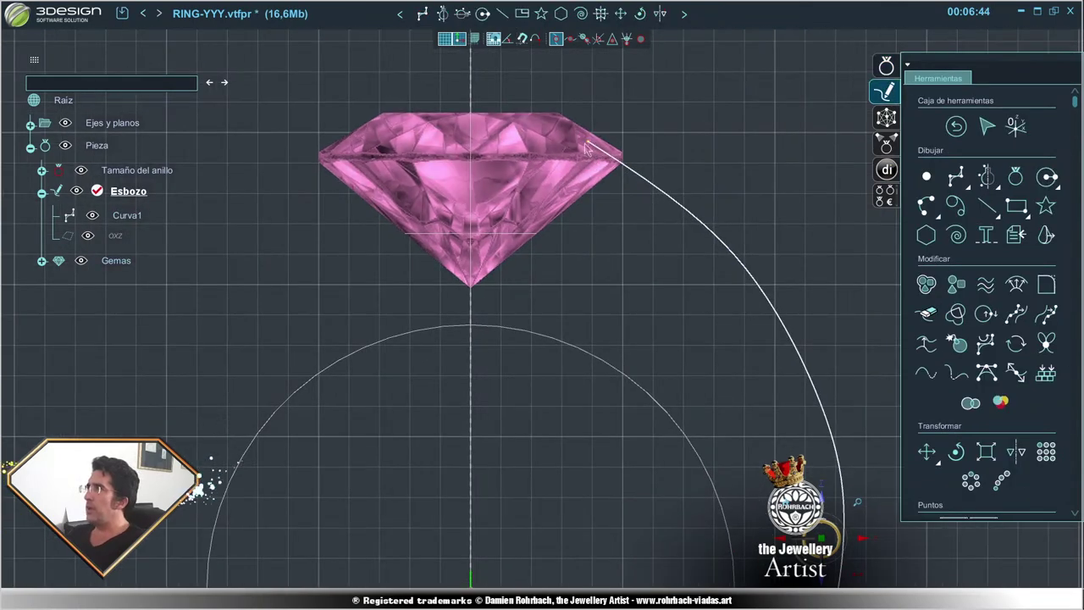
pyautogui.click(624, 163)
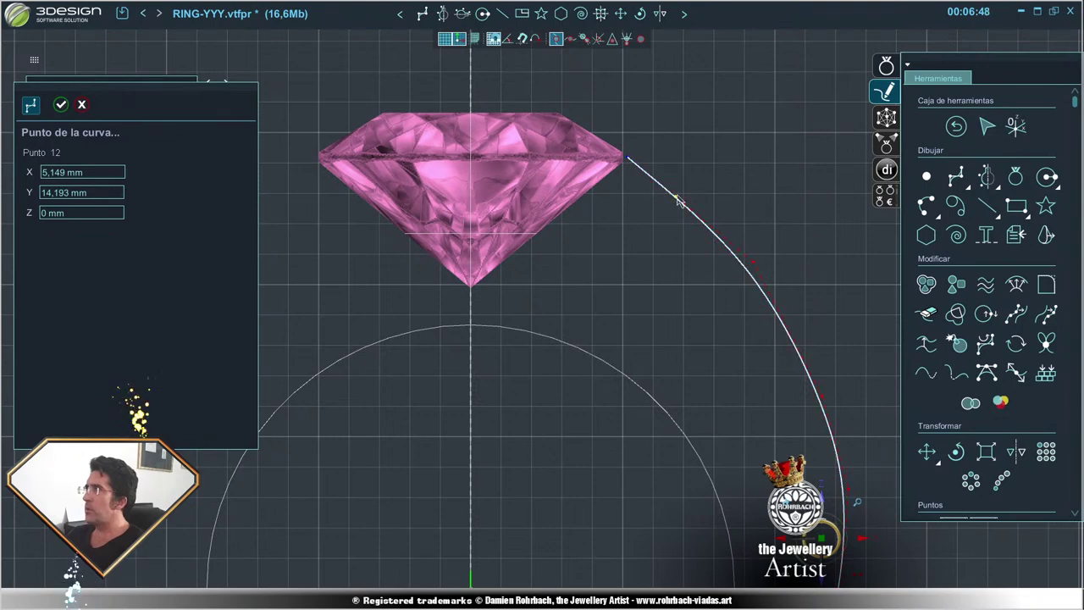
pyautogui.scroll(-1, 677, 203)
pyautogui.scroll(-3, 660, 186)
pyautogui.scroll(-2, 647, 165)
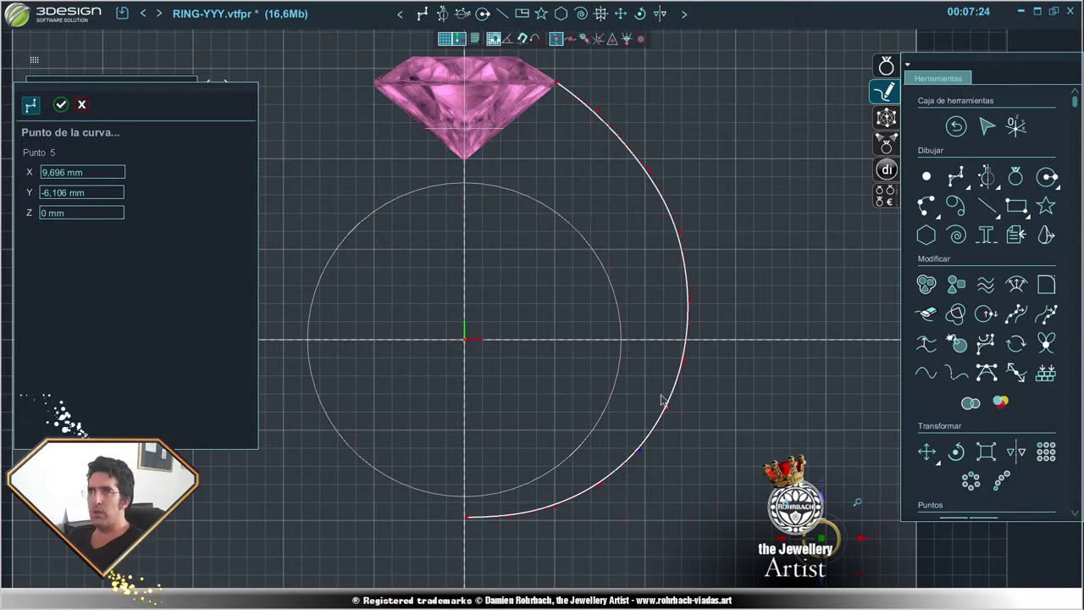
pyautogui.scroll(-2, 661, 395)
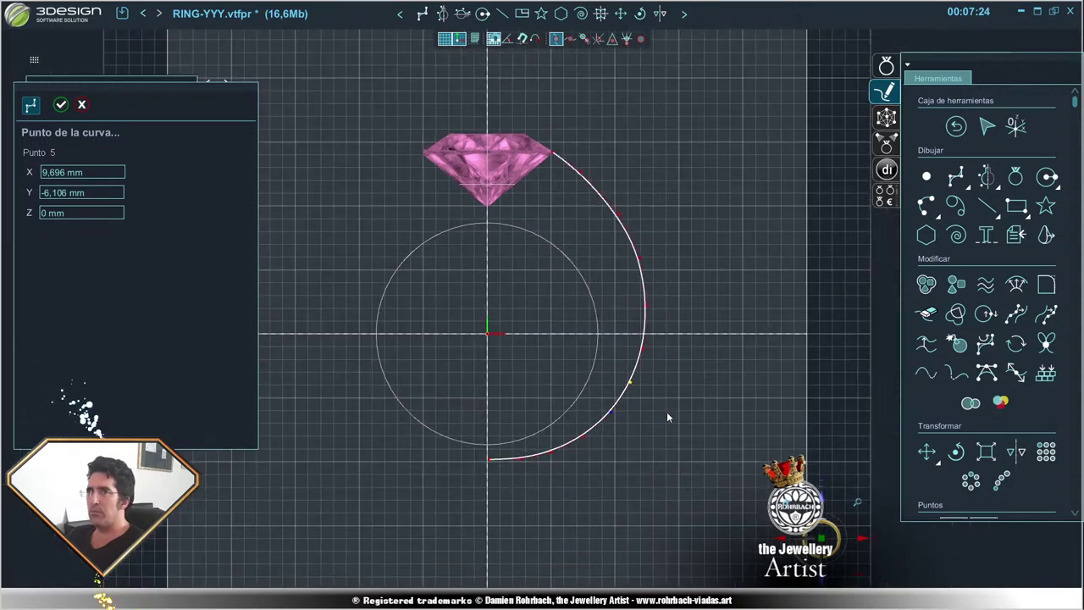
pyautogui.click(955, 126)
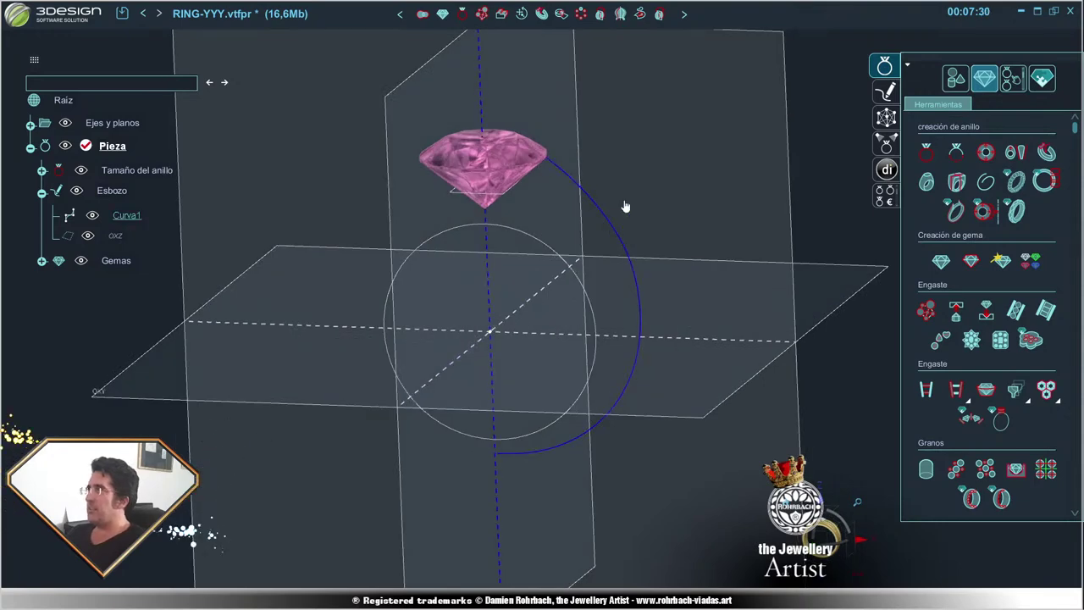
# - Revolve Curva1 360° around OZ in White gold 14K to form the dome body
pyautogui.moveTo(648, 240); pyautogui.dragTo(582, 250, button='right')
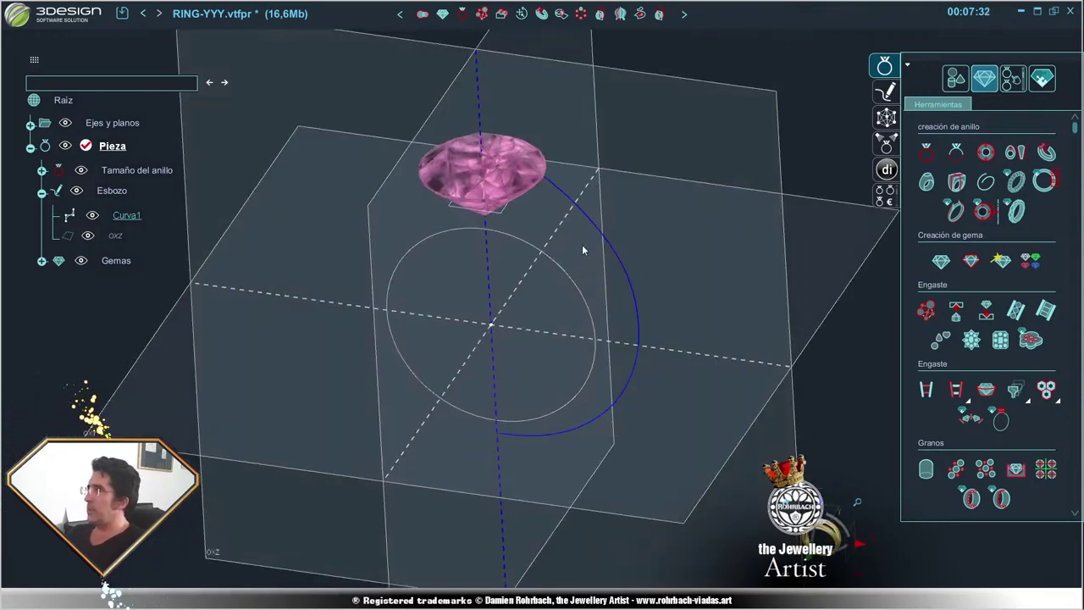
pyautogui.click(619, 15)
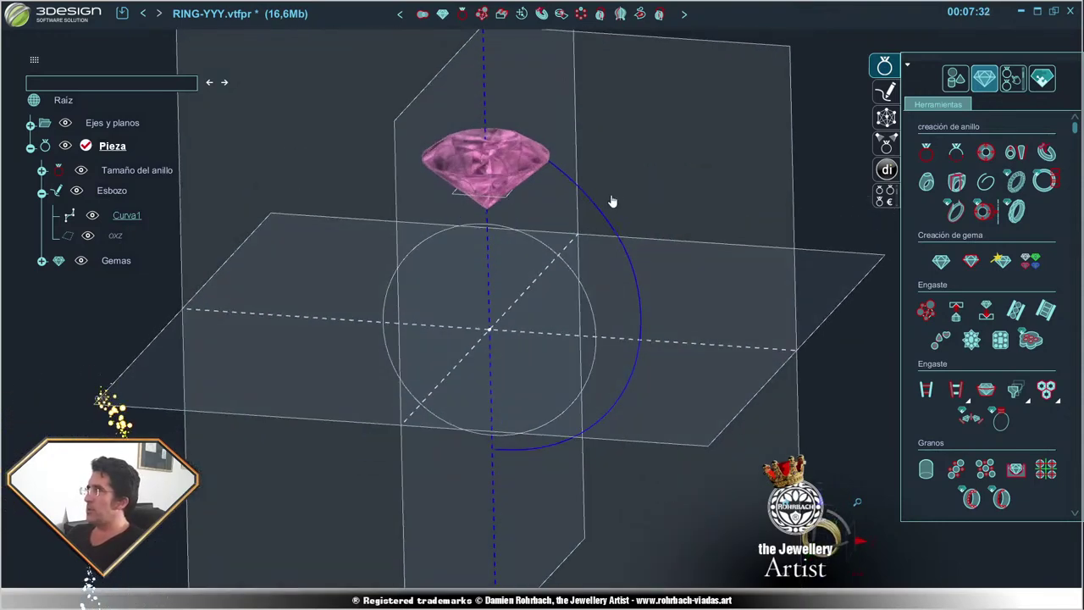
pyautogui.click(619, 15)
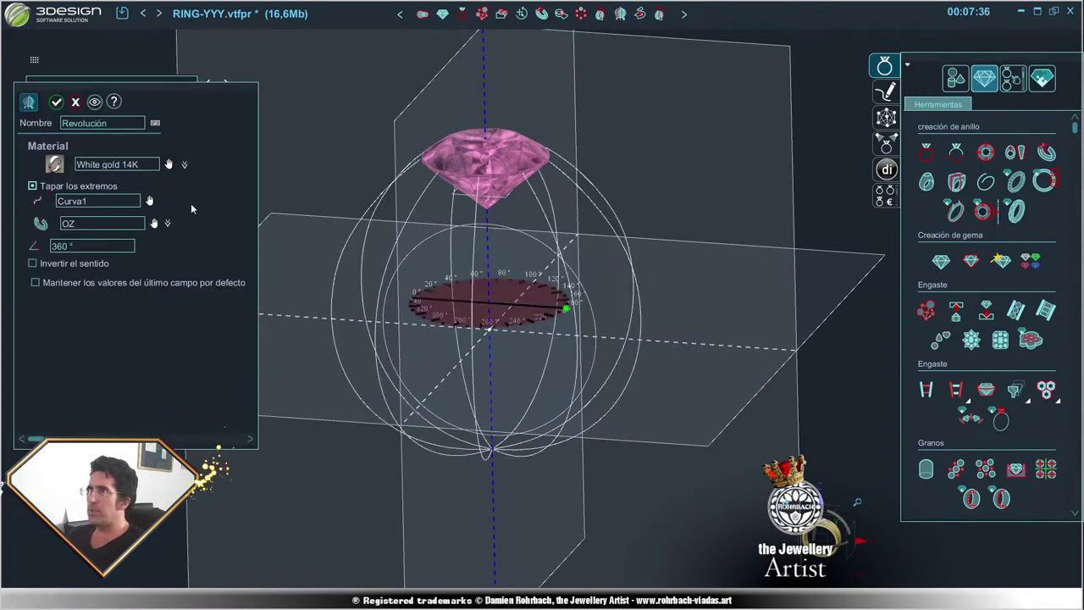
pyautogui.press('Return')
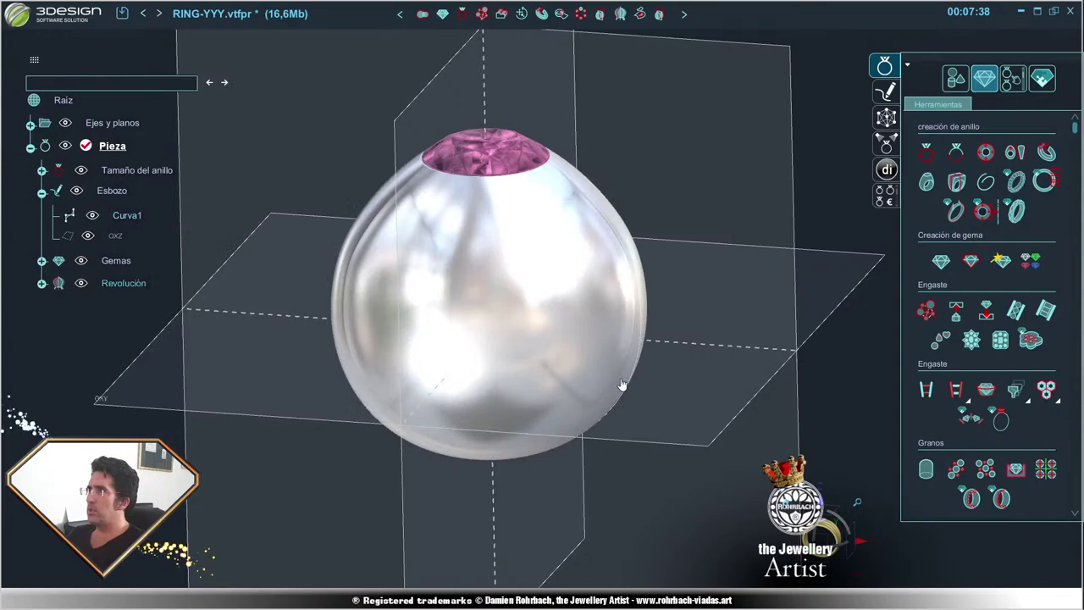
pyautogui.moveTo(624, 381)
pyautogui.mouseDown(button='right')
pyautogui.moveTo(407, 380)
pyautogui.moveTo(416, 302)
pyautogui.moveTo(556, 307)
pyautogui.moveTo(598, 336)
pyautogui.moveTo(517, 310)
pyautogui.moveTo(553, 313)
pyautogui.mouseUp(button='right')
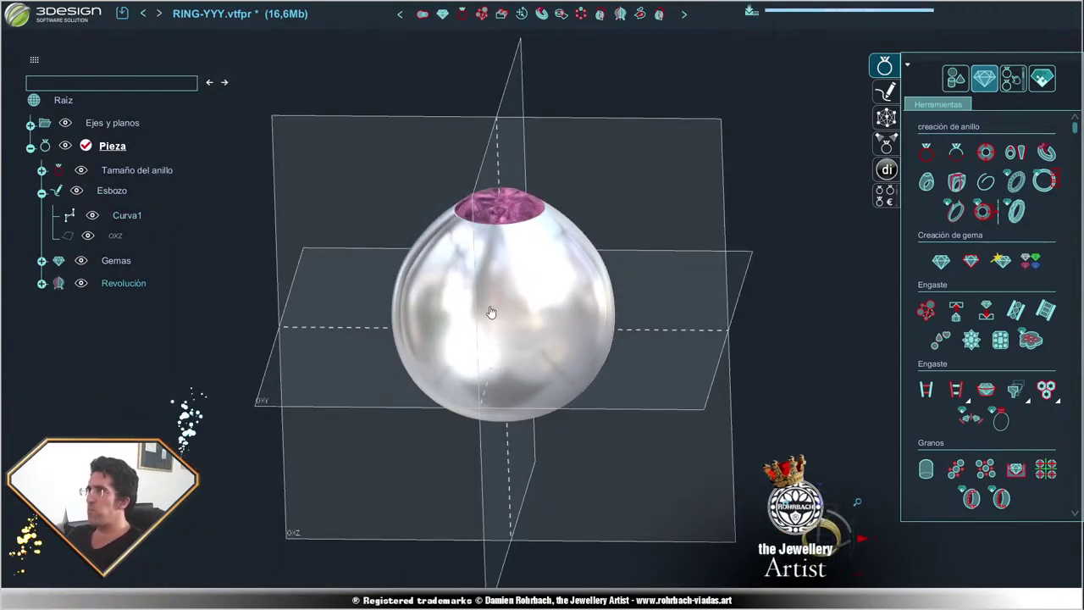
pyautogui.moveTo(621, 261)
pyautogui.mouseDown(button='right')
pyautogui.moveTo(498, 310)
pyautogui.moveTo(547, 265)
pyautogui.mouseUp(button='right')
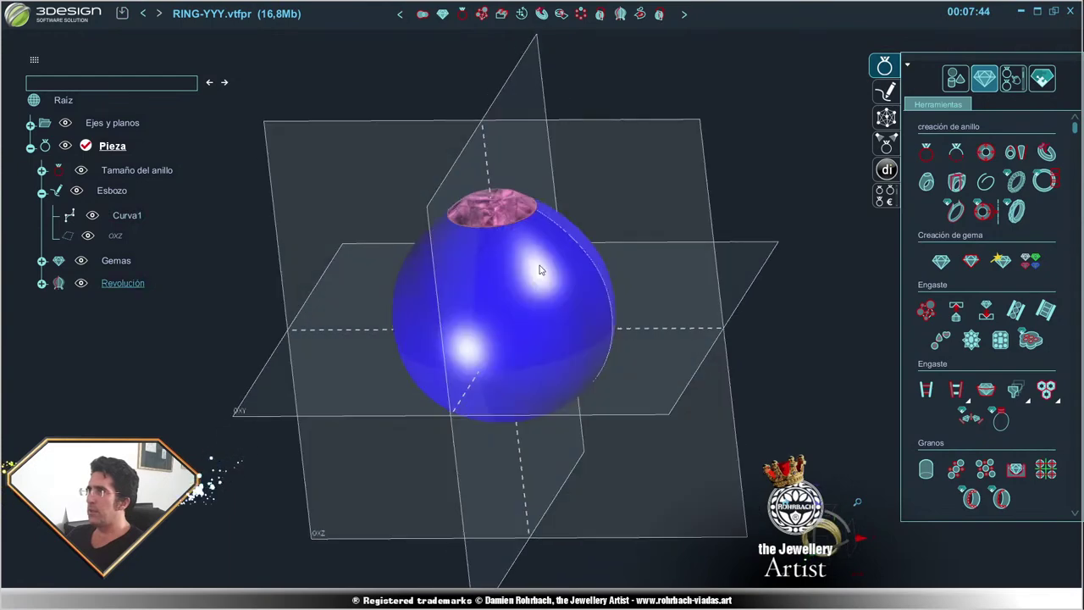
# - Freeze the Revolución dome
pyautogui.rightClick(547, 265)
pyautogui.click(577, 356)
pyautogui.moveTo(581, 363)
pyautogui.mouseDown(button='right')
pyautogui.moveTo(452, 253)
pyautogui.moveTo(624, 345)
pyautogui.mouseUp(button='right')
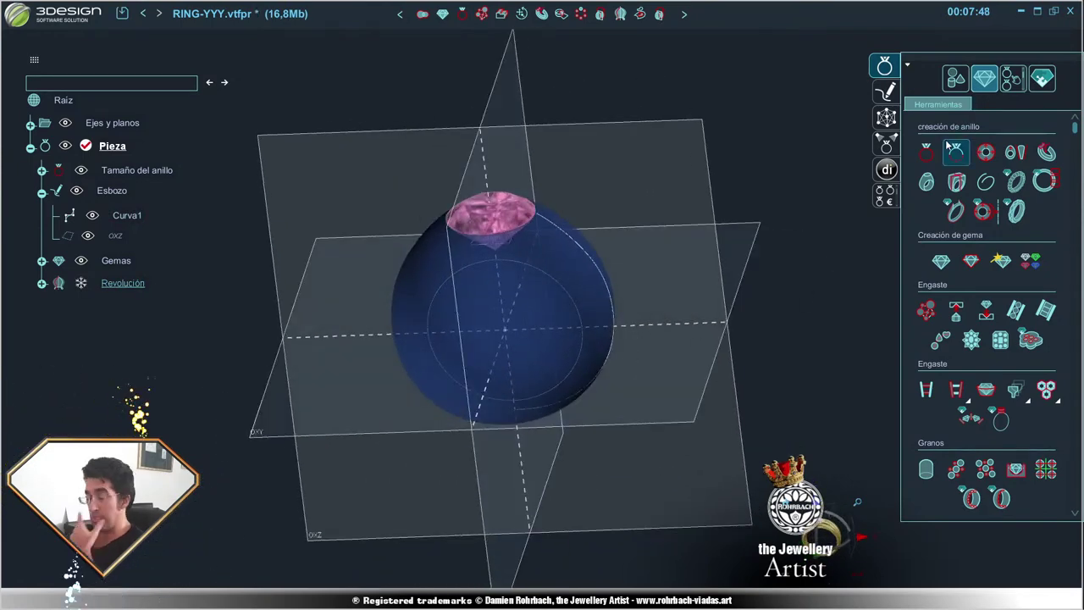
# - Add Gemas2, a 3 × 5 mm pear-cut Garnet AI stone at the origin
pyautogui.click(940, 262)
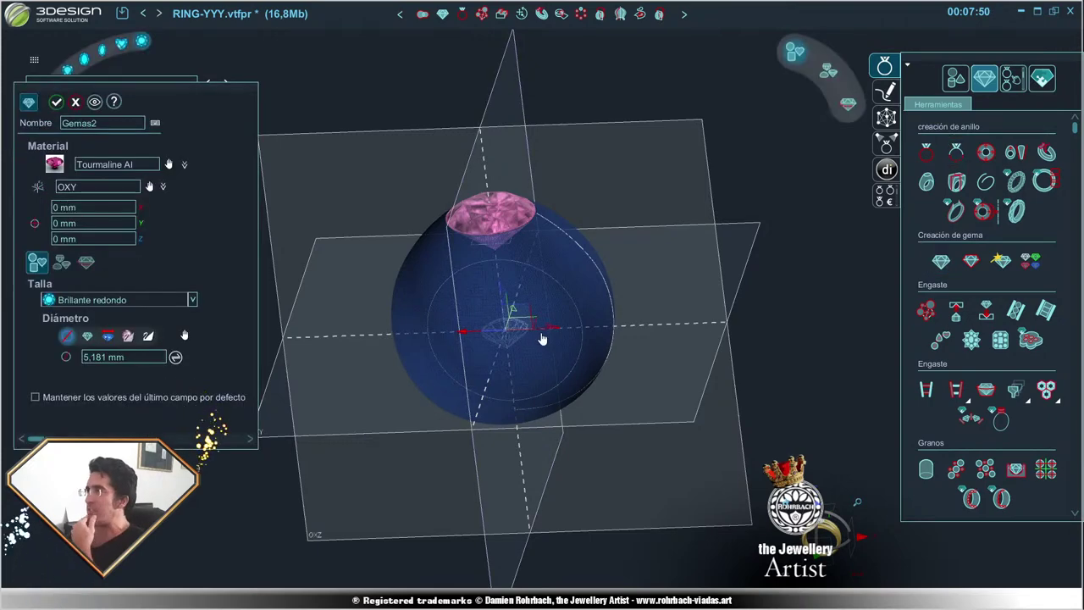
pyautogui.scroll(5, 542, 344)
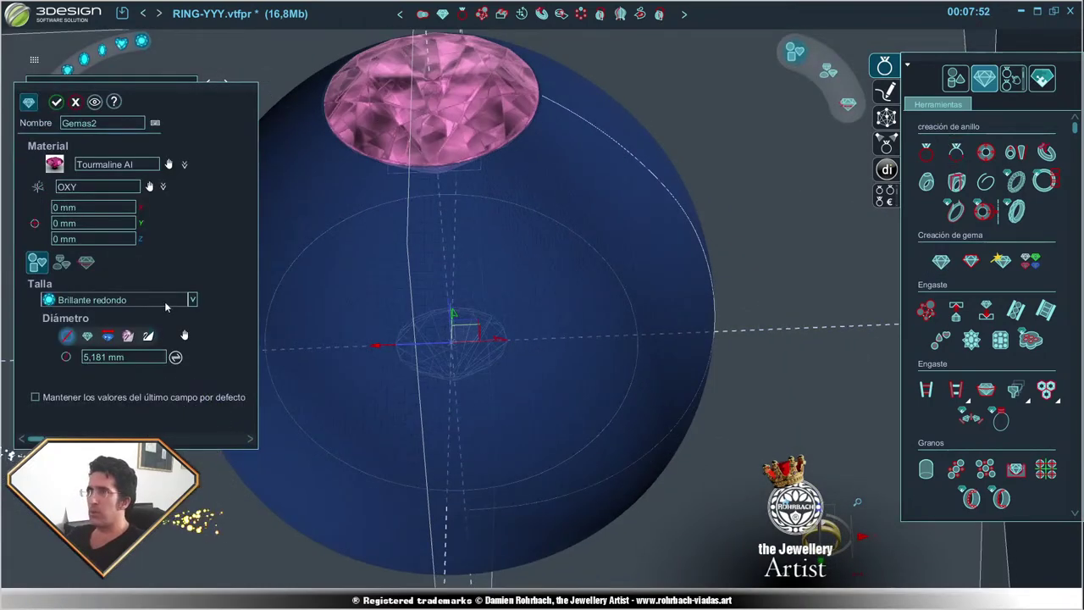
pyautogui.click(192, 298)
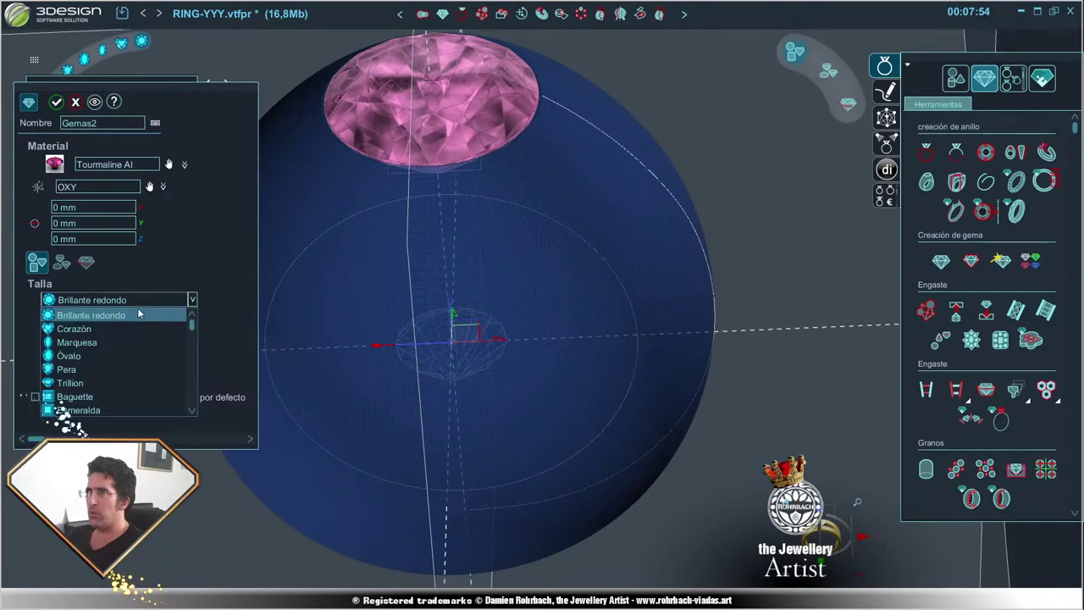
pyautogui.click(85, 369)
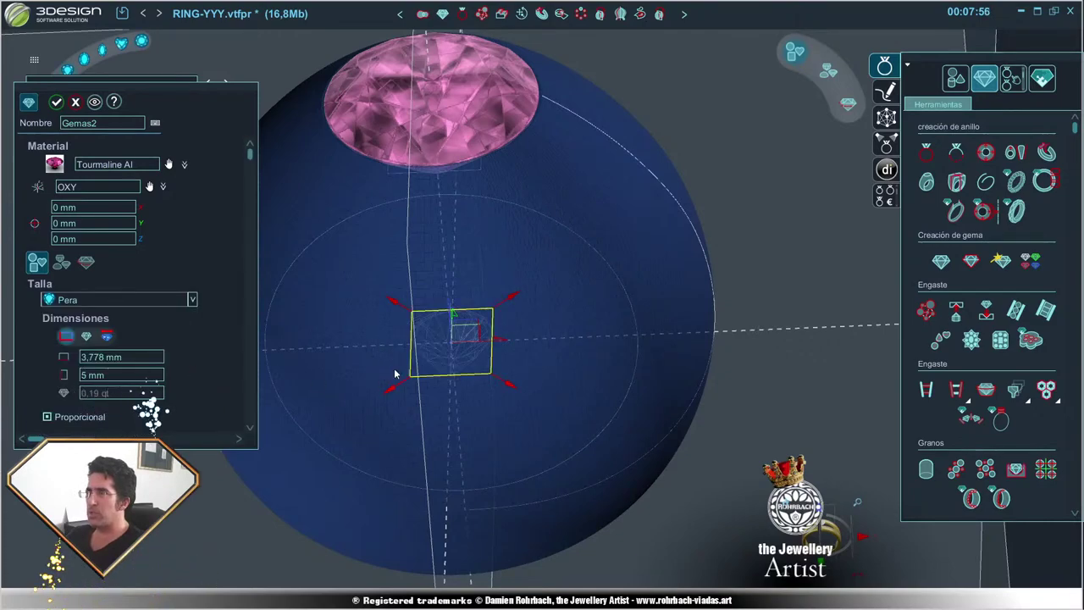
pyautogui.moveTo(393, 374); pyautogui.dragTo(738, 353, button='right')
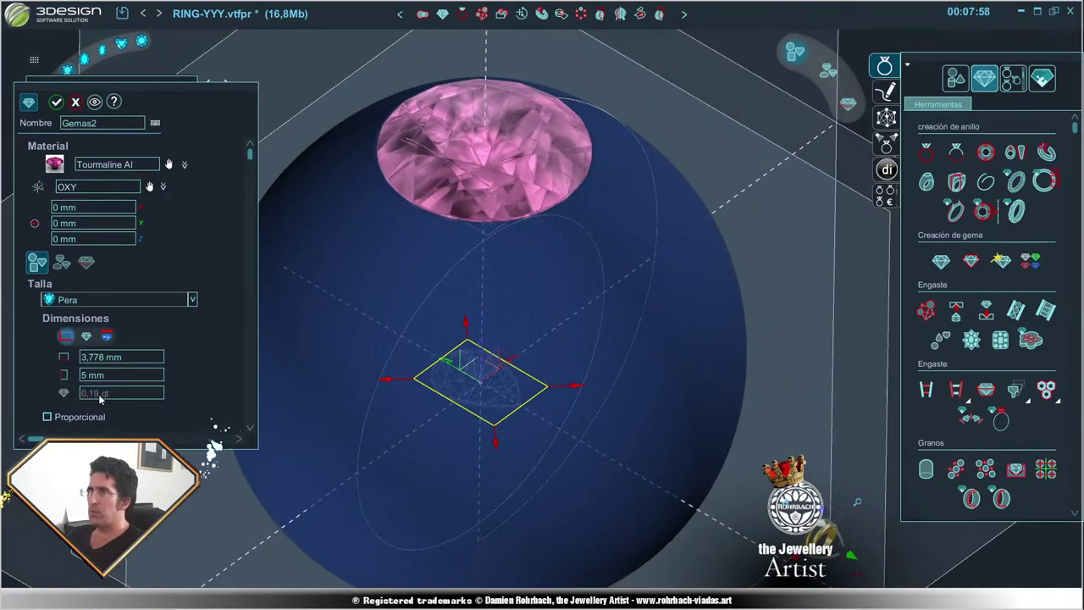
pyautogui.moveTo(551, 426); pyautogui.dragTo(508, 329, button='right')
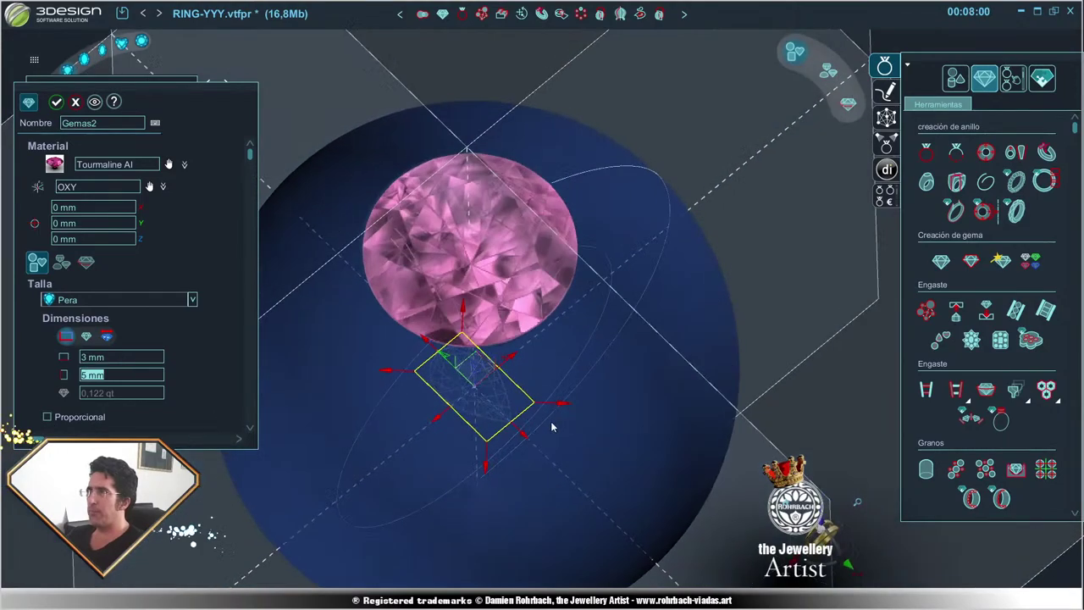
pyautogui.click(168, 164)
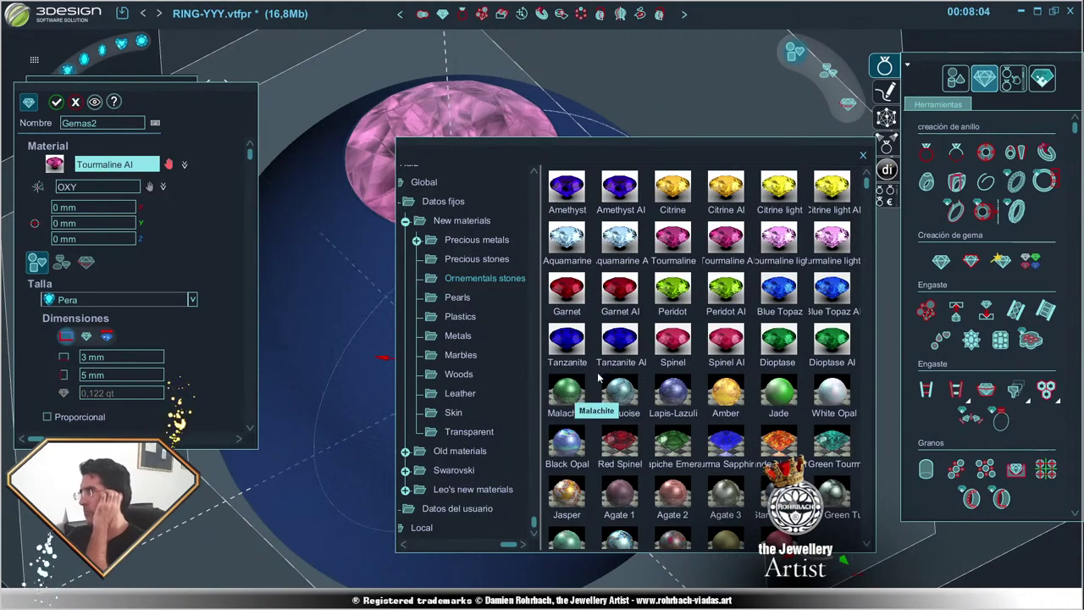
pyautogui.doubleClick(613, 293)
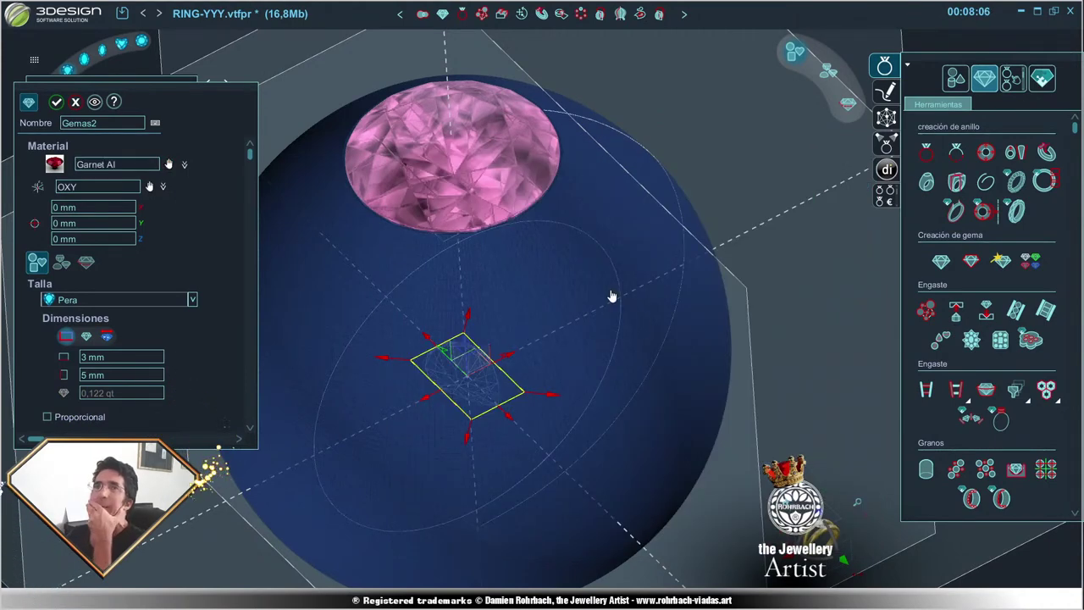
pyautogui.moveTo(713, 370)
pyautogui.mouseDown(button='middle')
pyautogui.moveTo(476, 438)
pyautogui.moveTo(708, 315)
pyautogui.mouseUp(button='middle')
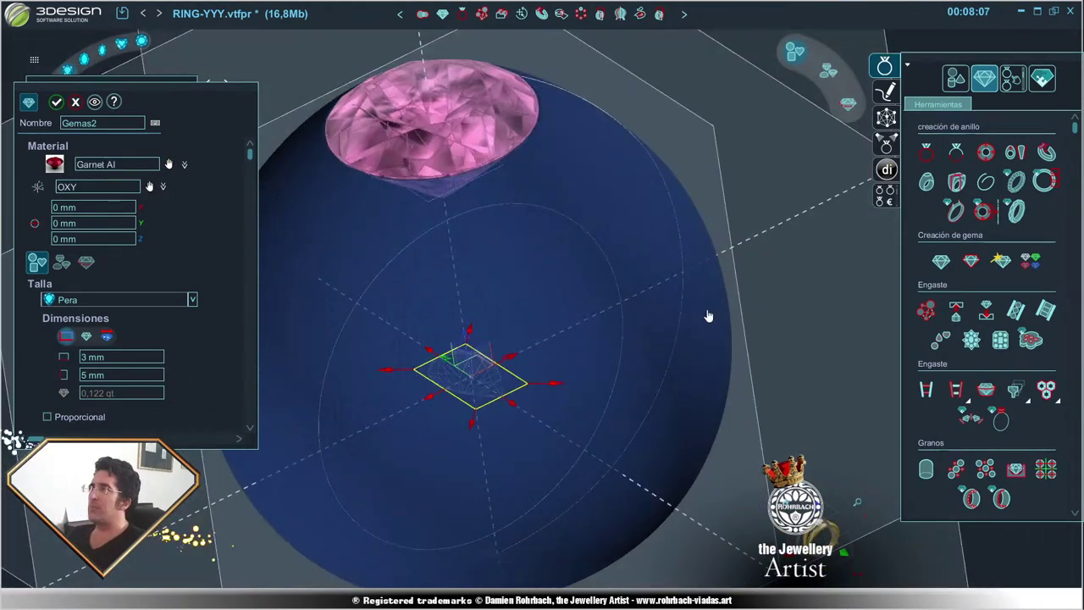
pyautogui.rightClick(574, 403)
pyautogui.moveTo(520, 406)
pyautogui.mouseDown(button='middle')
pyautogui.moveTo(531, 412)
pyautogui.moveTo(471, 445)
pyautogui.moveTo(418, 296)
pyautogui.moveTo(633, 262)
pyautogui.moveTo(547, 313)
pyautogui.mouseUp(button='middle')
# - Save the ring file with Ctrl+S
pyautogui.scroll(3, 550, 326)
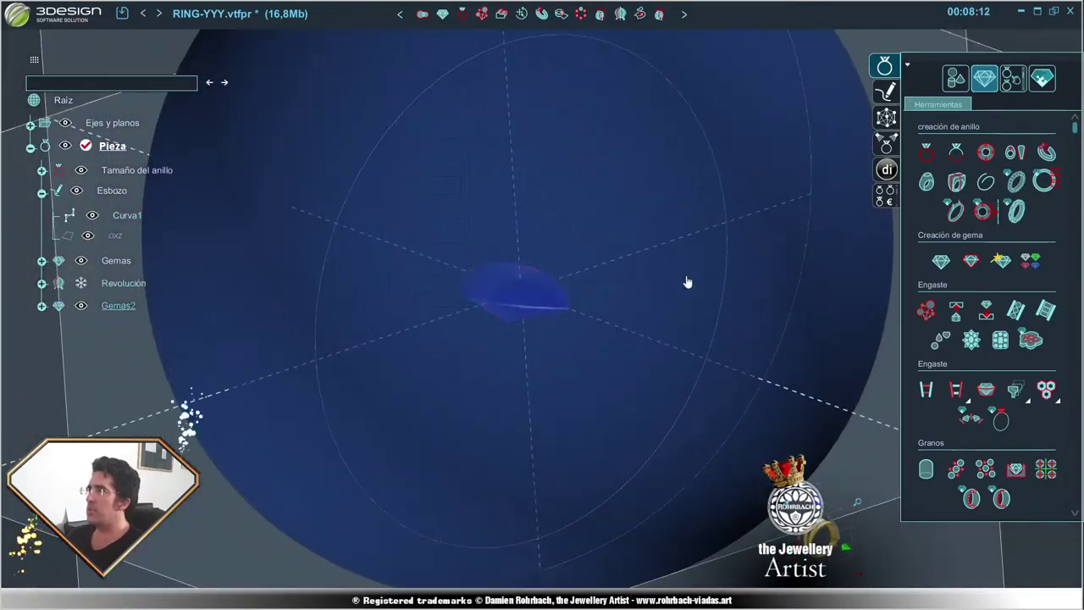
pyautogui.hotkey('ctrl', 's')
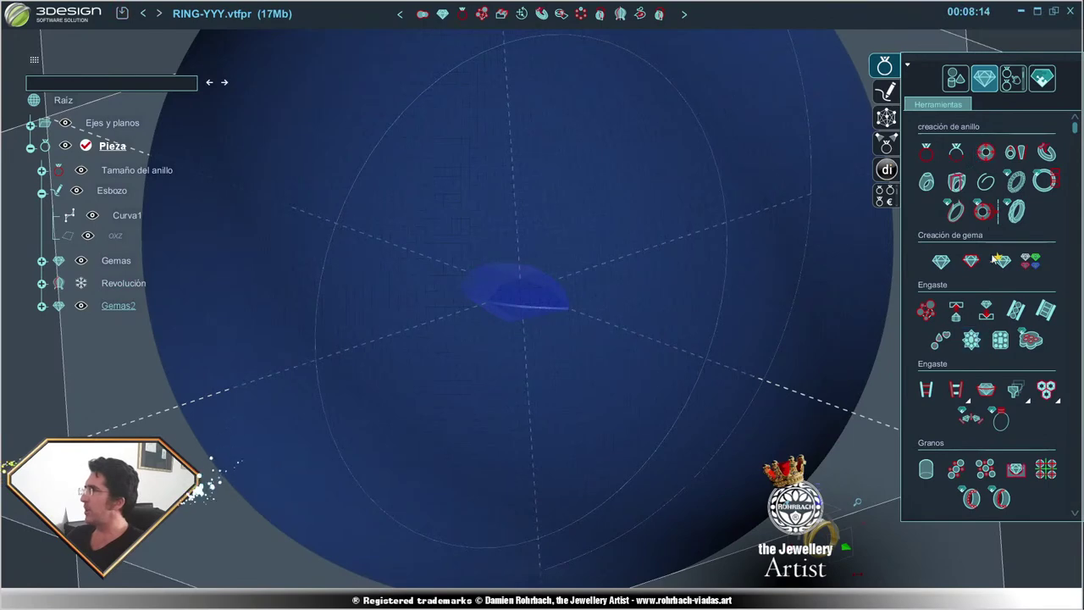
pyautogui.scroll(-3, 288, 384)
# - Hide the Revolución dome and preview a 14K white gold Chatón cerrado around Gemas2
pyautogui.rightClick(134, 283)
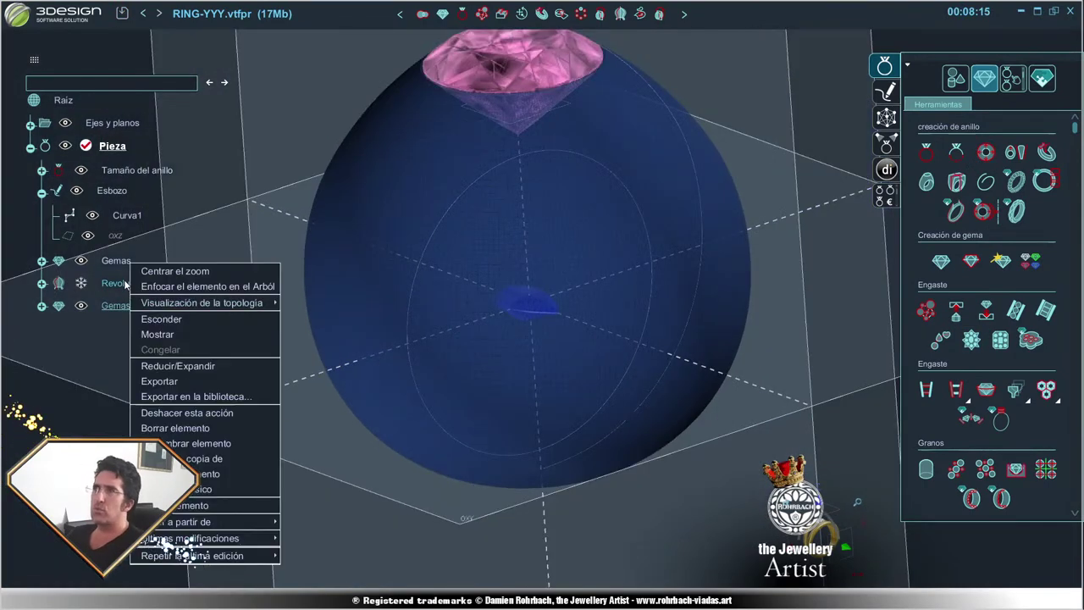
pyautogui.click(157, 322)
pyautogui.scroll(2, 497, 270)
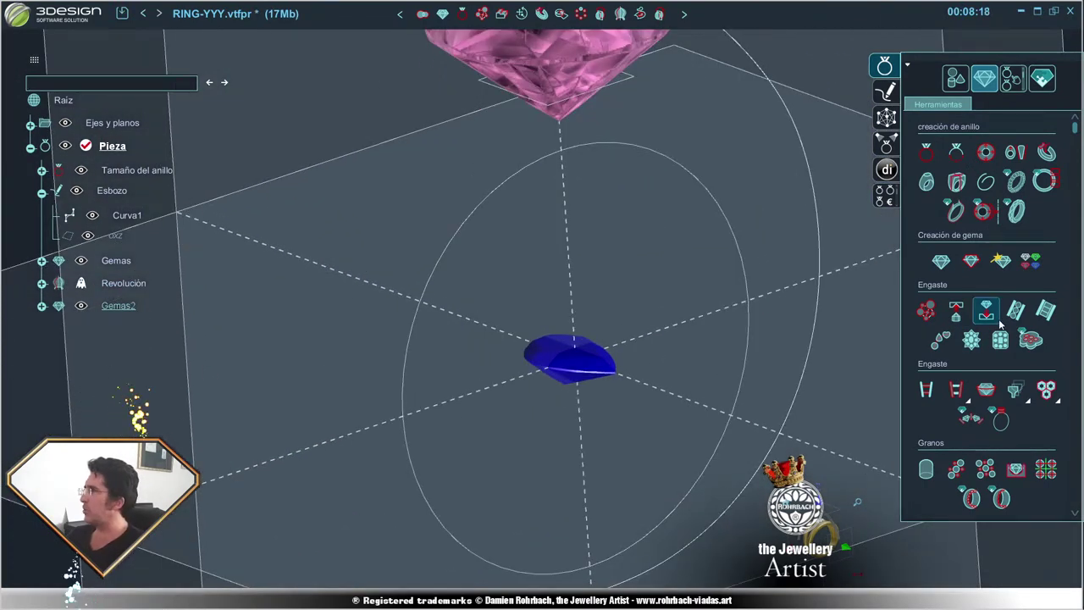
pyautogui.click(983, 393)
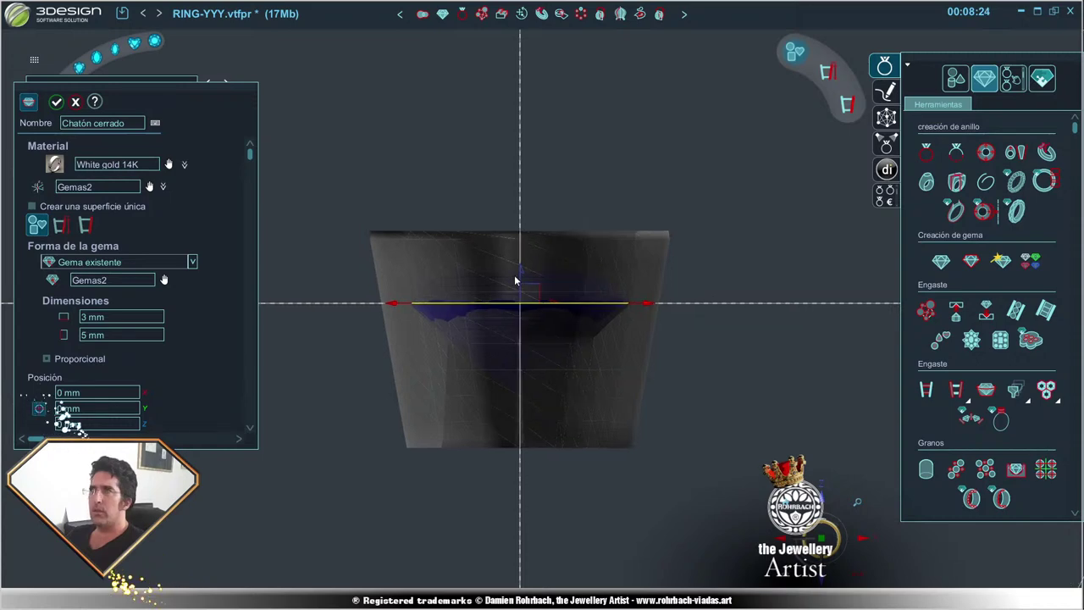
# - Lower the bezel wall to a 1.878 mm setting height at a 12.87° angle
pyautogui.scroll(3, 514, 279)
pyautogui.moveTo(513, 303); pyautogui.dragTo(516, 402, button='middle')
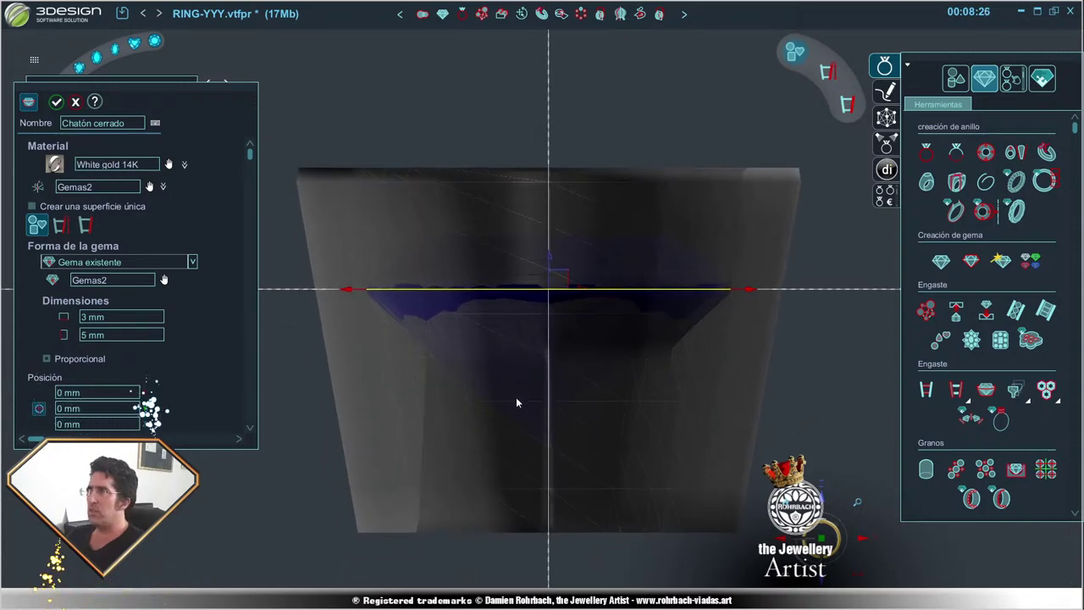
pyautogui.click(86, 224)
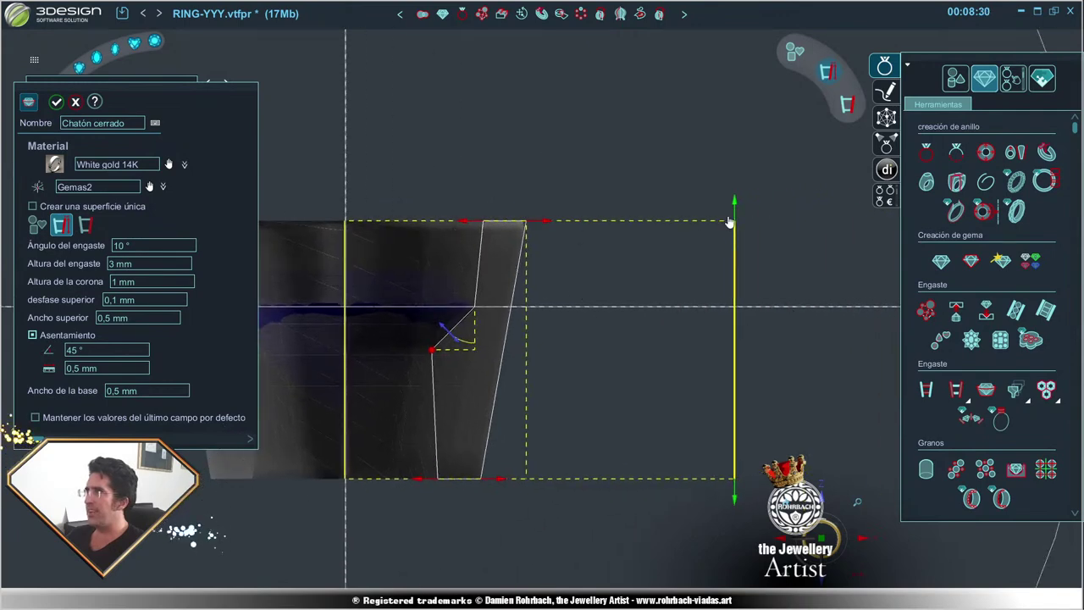
pyautogui.moveTo(728, 222)
pyautogui.mouseDown()
pyautogui.moveTo(435, 300)
pyautogui.moveTo(455, 278)
pyautogui.mouseUp()
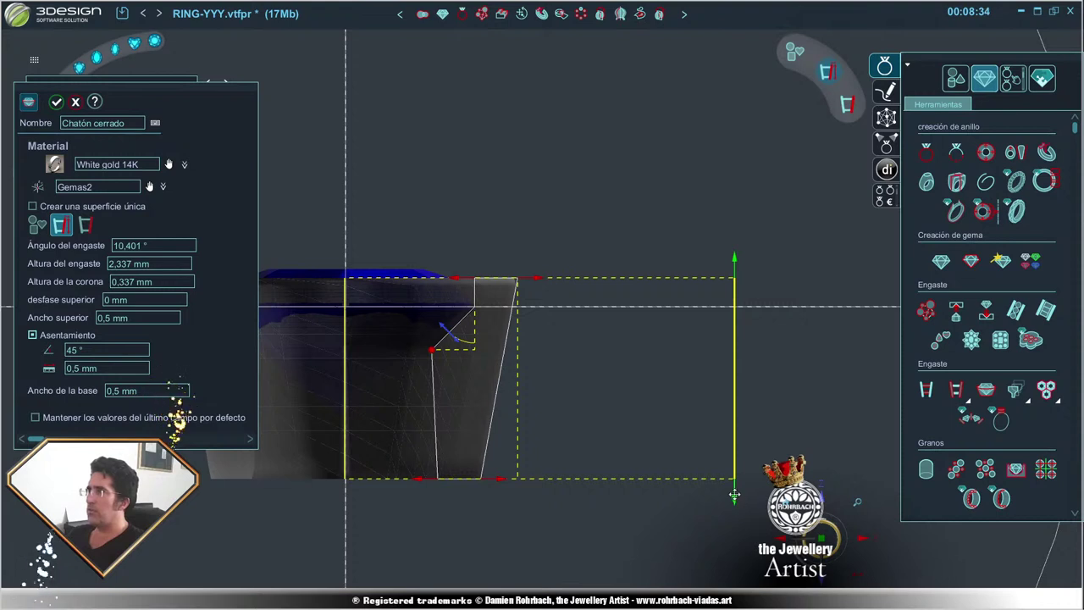
pyautogui.moveTo(734, 495); pyautogui.dragTo(733, 460)
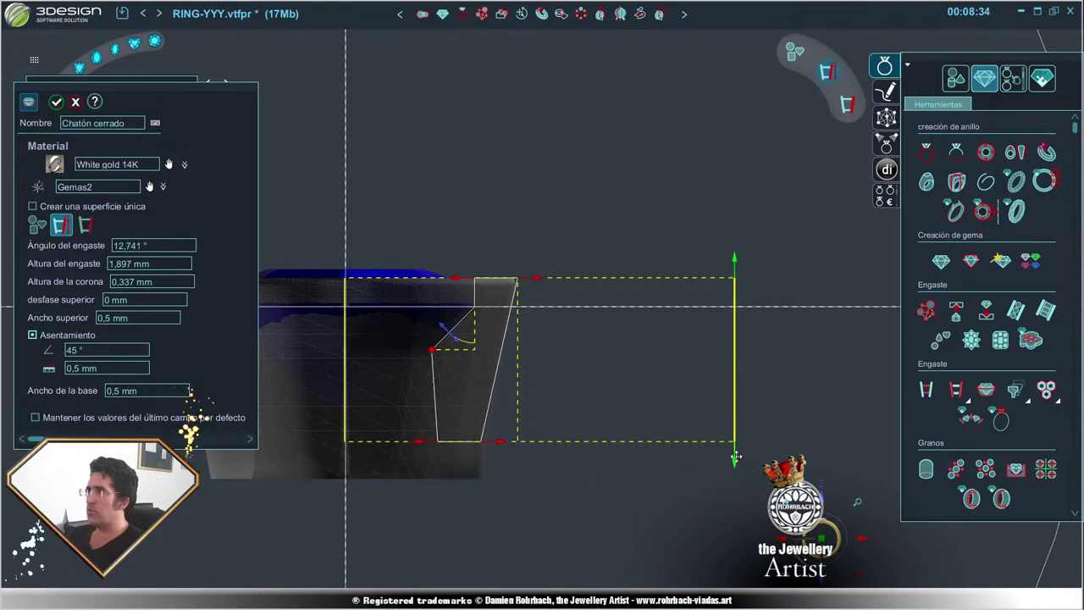
# - Round the bezel profile corners with a 0.1 mm Chaflán/Empalme fillet
pyautogui.click(86, 225)
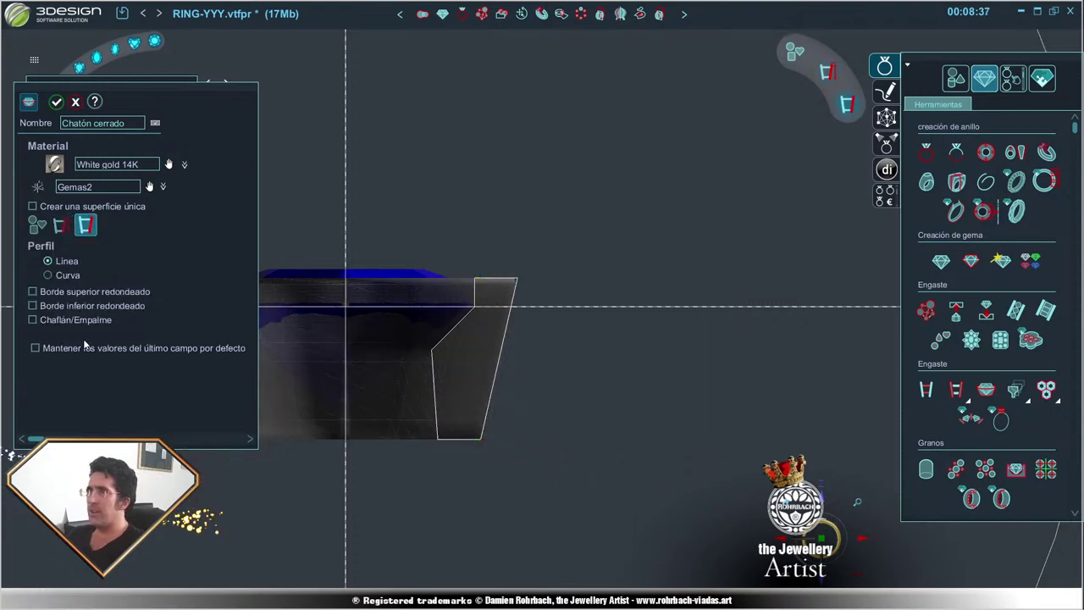
pyautogui.click(32, 320)
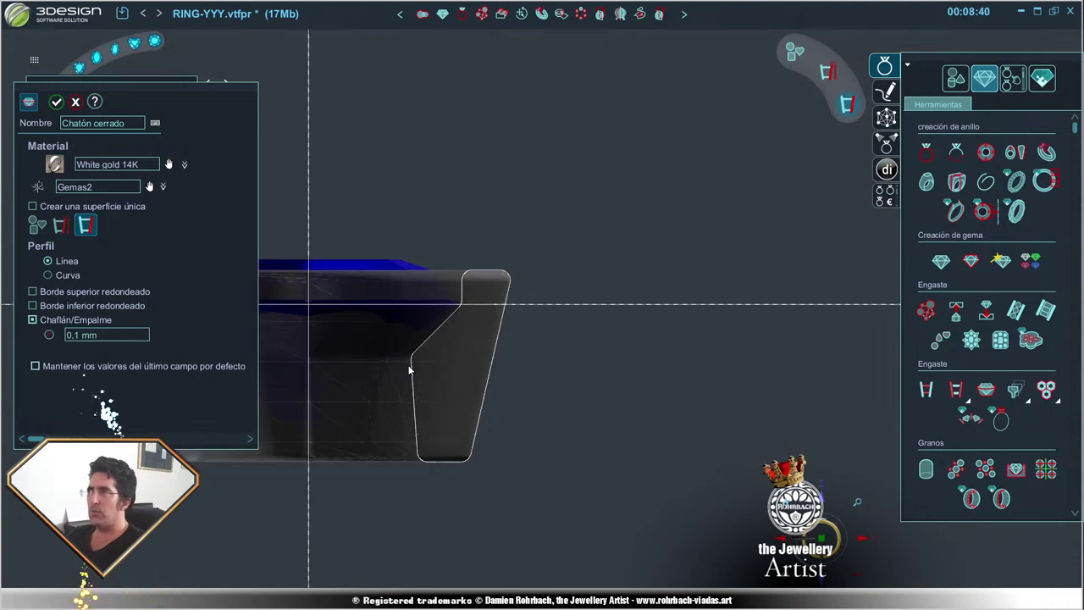
pyautogui.scroll(3, 412, 370)
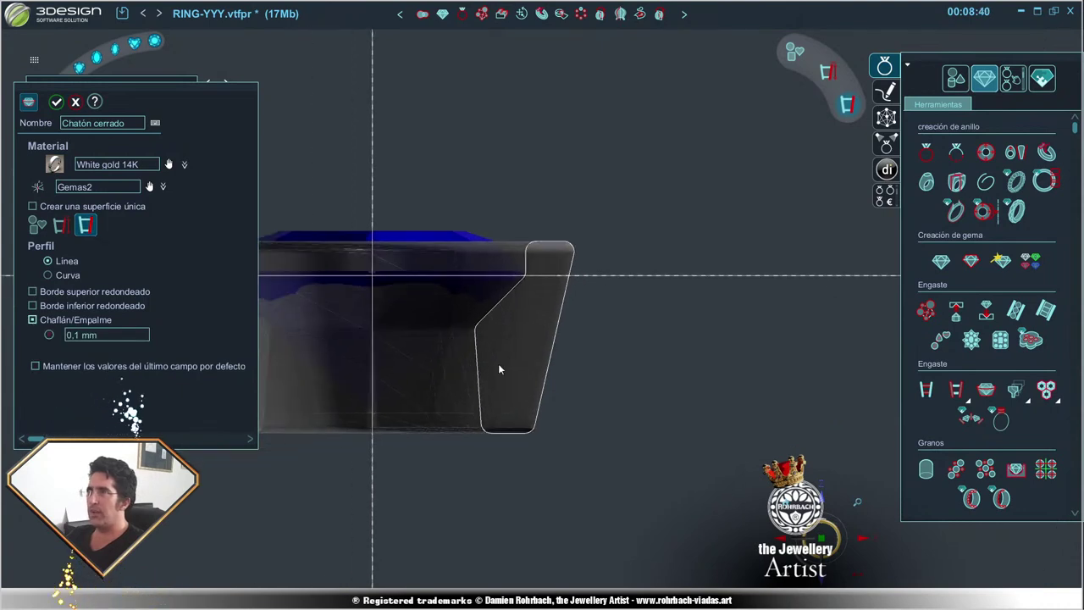
pyautogui.click(61, 226)
pyautogui.scroll(-3, 677, 377)
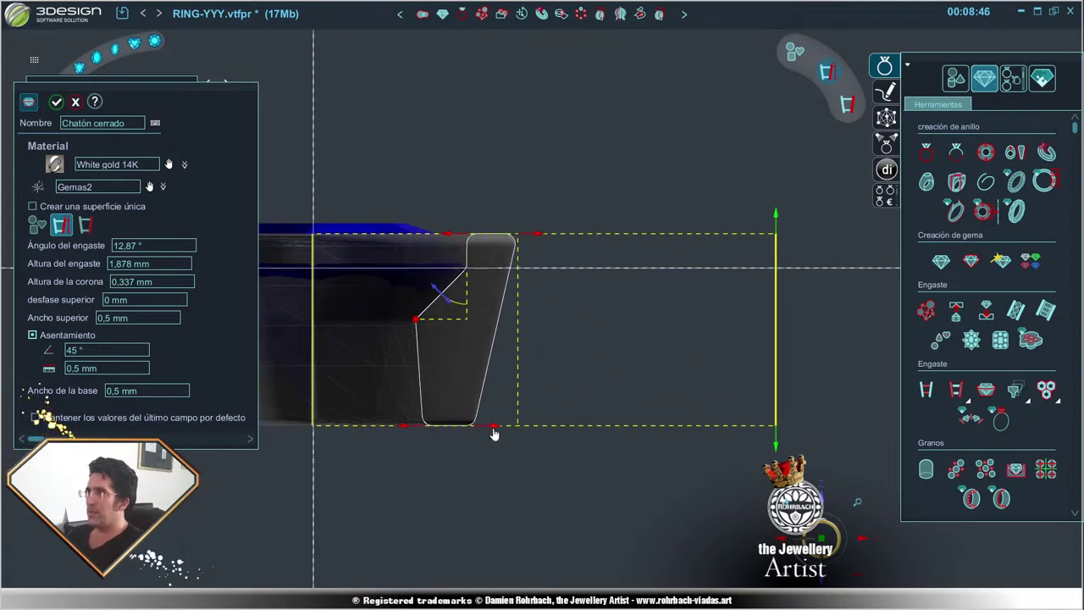
# - Widen the bezel wall's base and top and lower its height
pyautogui.moveTo(494, 425); pyautogui.dragTo(512, 426)
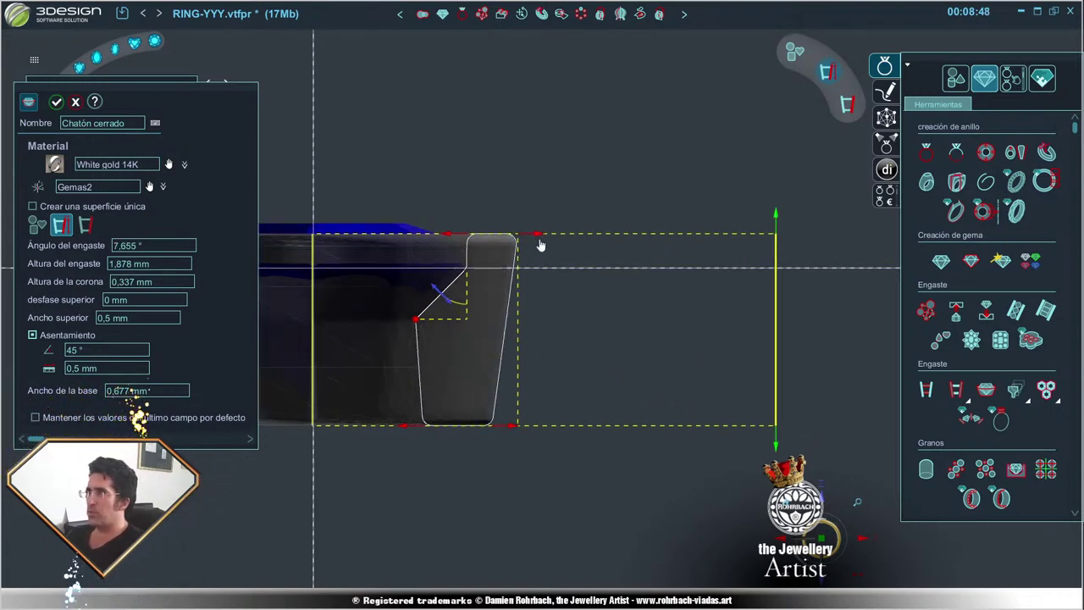
pyautogui.moveTo(518, 234); pyautogui.dragTo(542, 237)
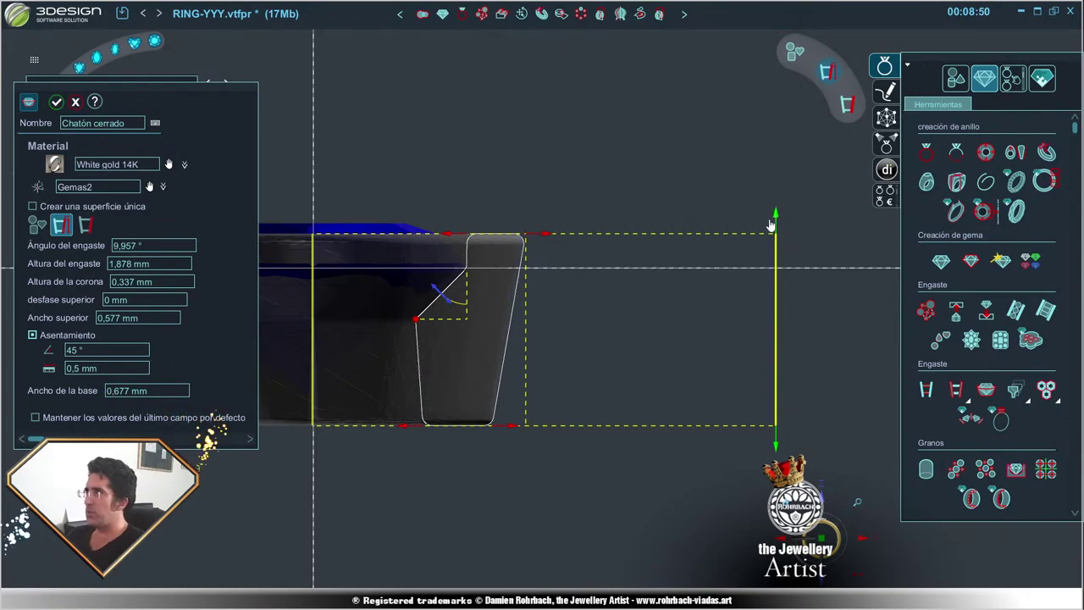
pyautogui.moveTo(771, 225)
pyautogui.mouseDown(button='middle')
pyautogui.moveTo(447, 398)
pyautogui.moveTo(713, 451)
pyautogui.mouseUp(button='middle')
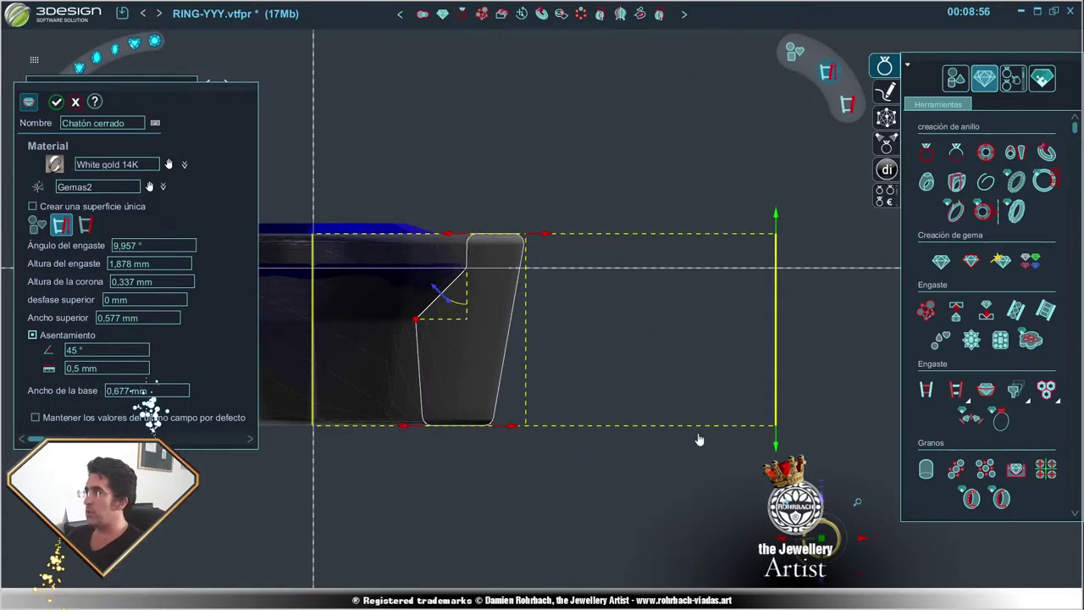
pyautogui.moveTo(776, 453); pyautogui.dragTo(774, 438)
pyautogui.scroll(-3, 634, 232)
pyautogui.moveTo(634, 232); pyautogui.dragTo(530, 318, button='middle')
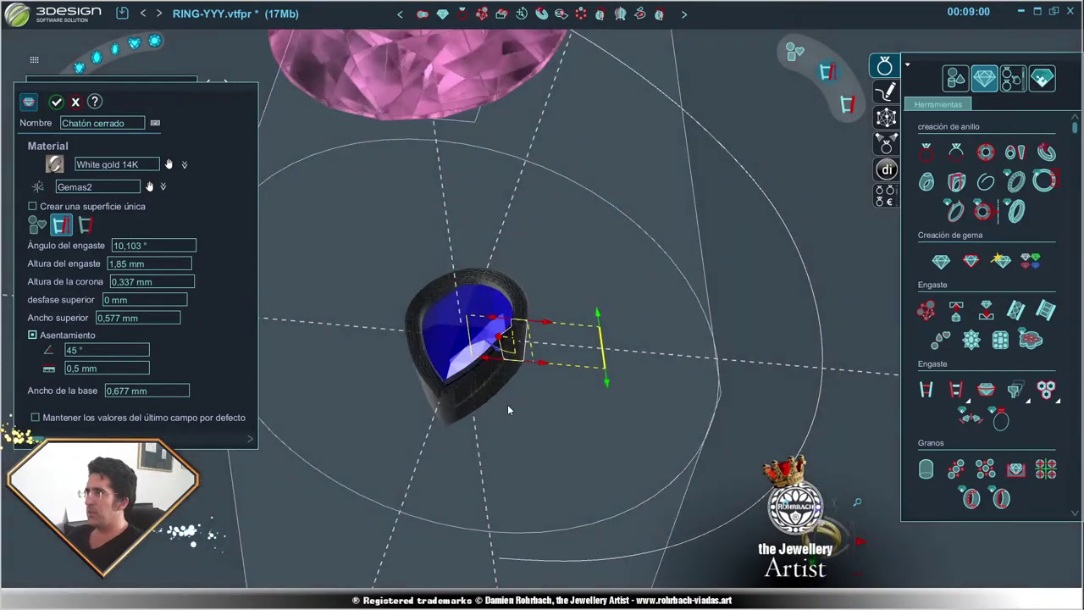
pyautogui.scroll(3, 558, 339)
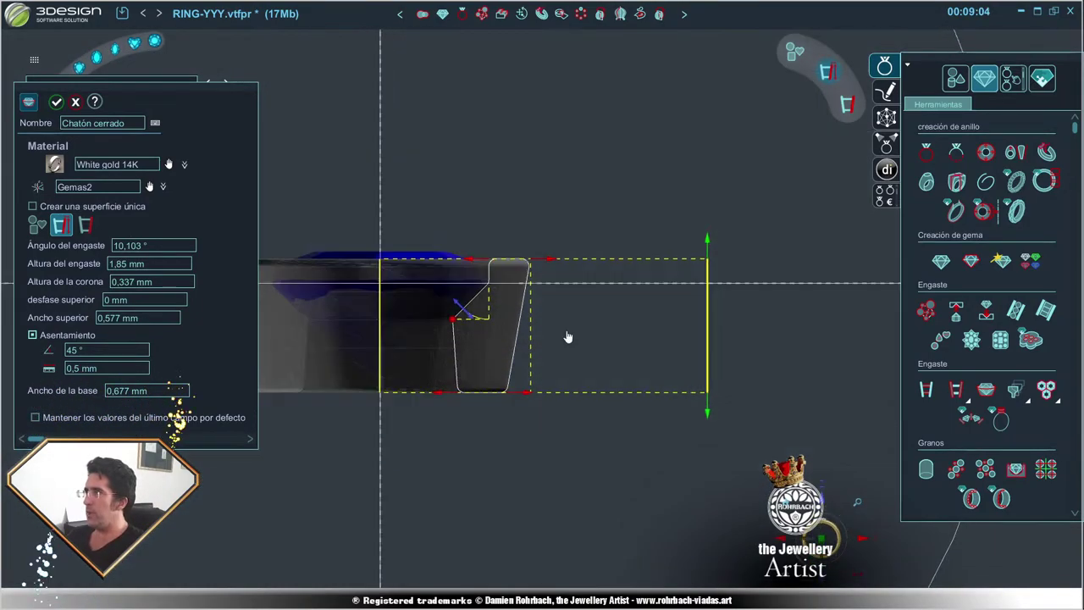
pyautogui.scroll(2, 567, 336)
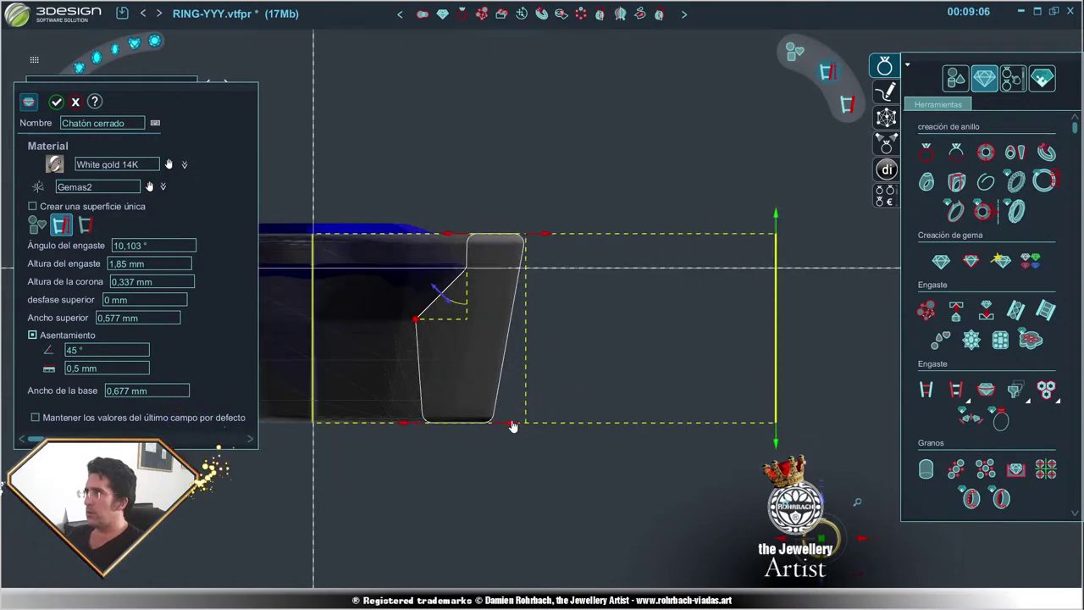
# - Fine-tune the base to 0.759 mm at 1.85 mm height and apply the closed bezel
pyautogui.moveTo(538, 424); pyautogui.dragTo(513, 427)
pyautogui.scroll(-2, 571, 411)
pyautogui.scroll(-2, 529, 337)
pyautogui.moveTo(529, 337); pyautogui.dragTo(576, 429, button='right')
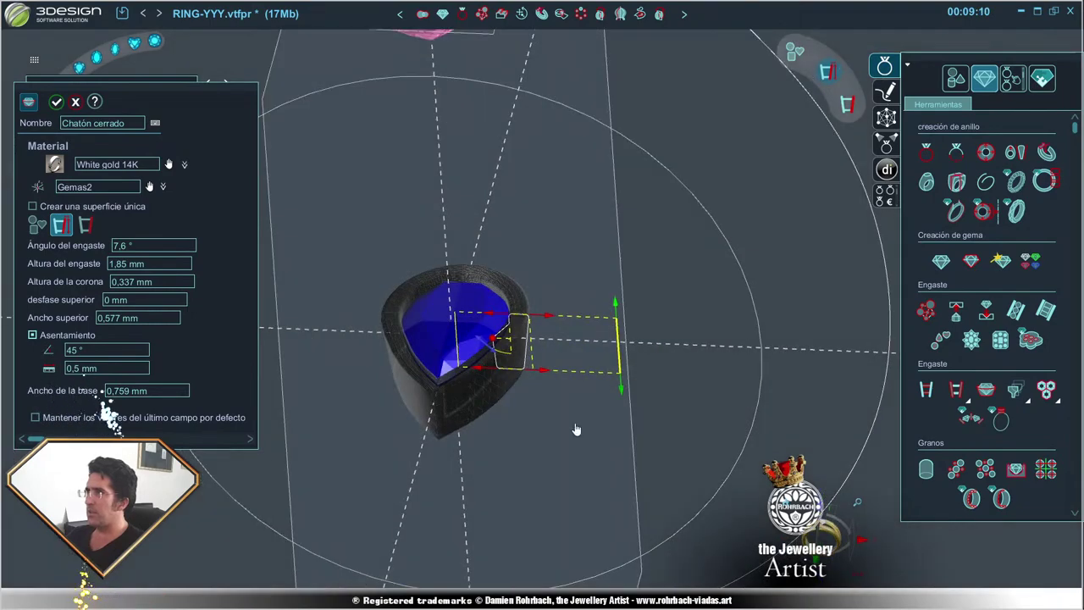
pyautogui.press('Return')
pyautogui.moveTo(672, 391)
pyautogui.mouseDown(button='right')
pyautogui.moveTo(372, 431)
pyautogui.moveTo(557, 328)
pyautogui.mouseUp(button='right')
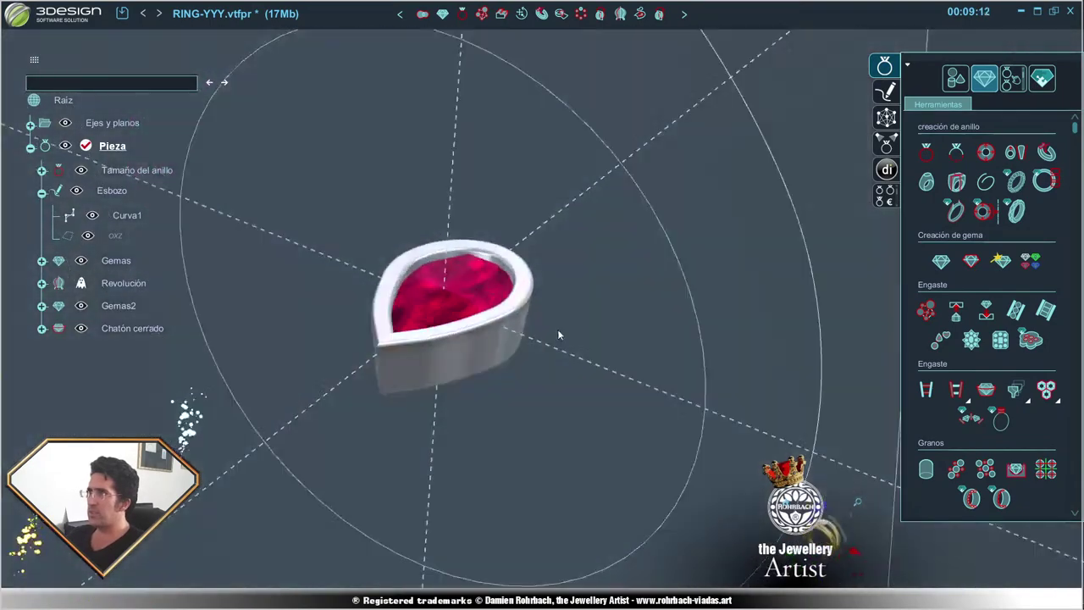
# - Reopen the Chatón cerrado and tilt its wall to 13.974° with a 0.546 mm base
pyautogui.scroll(2, 546, 345)
pyautogui.doubleClick(428, 356)
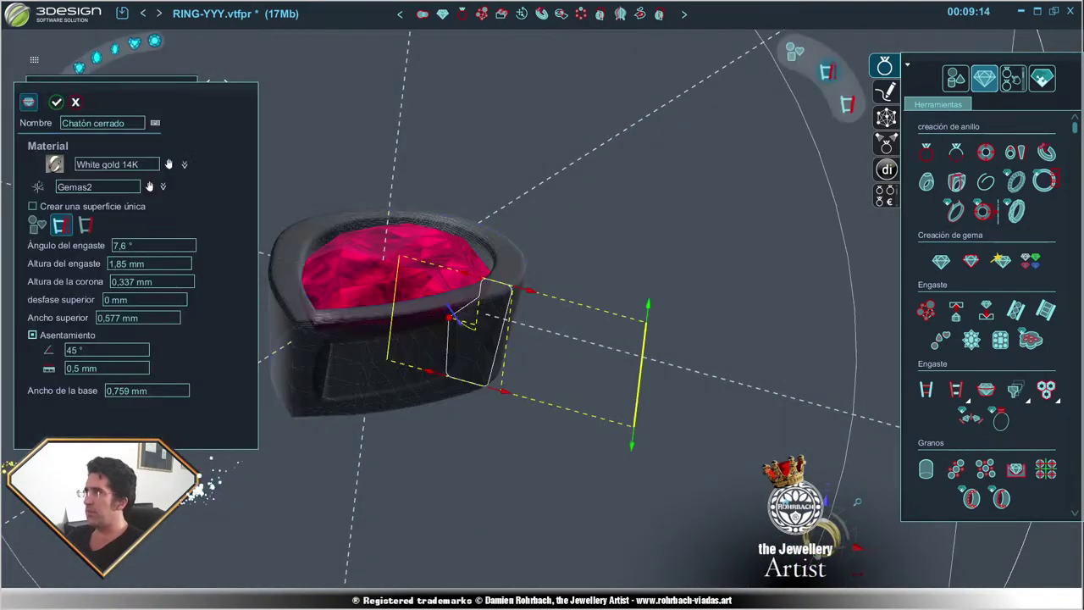
pyautogui.moveTo(531, 383); pyautogui.dragTo(527, 378)
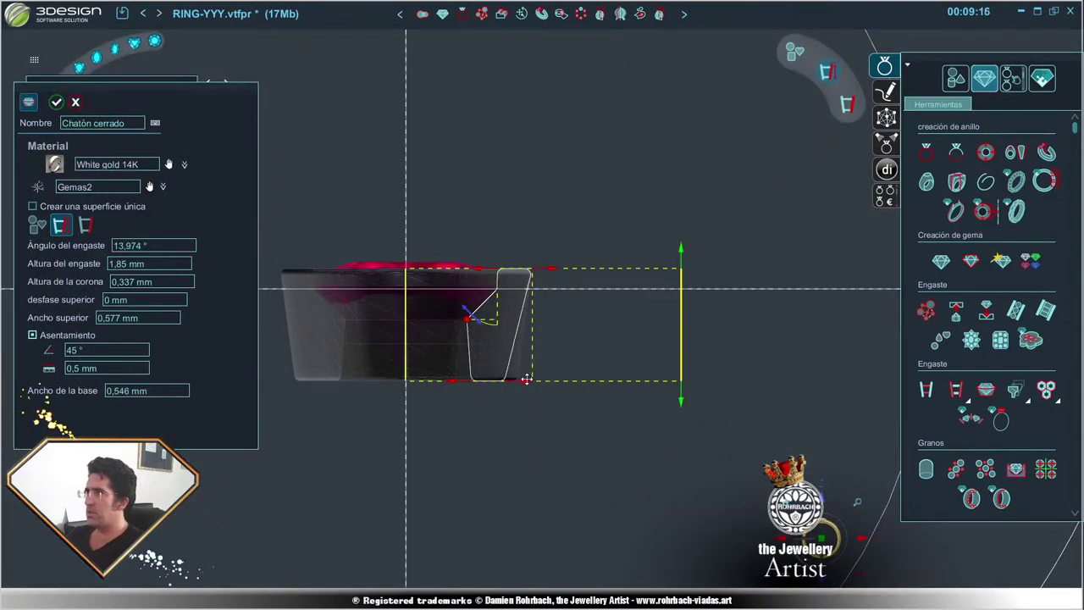
pyautogui.press('Return')
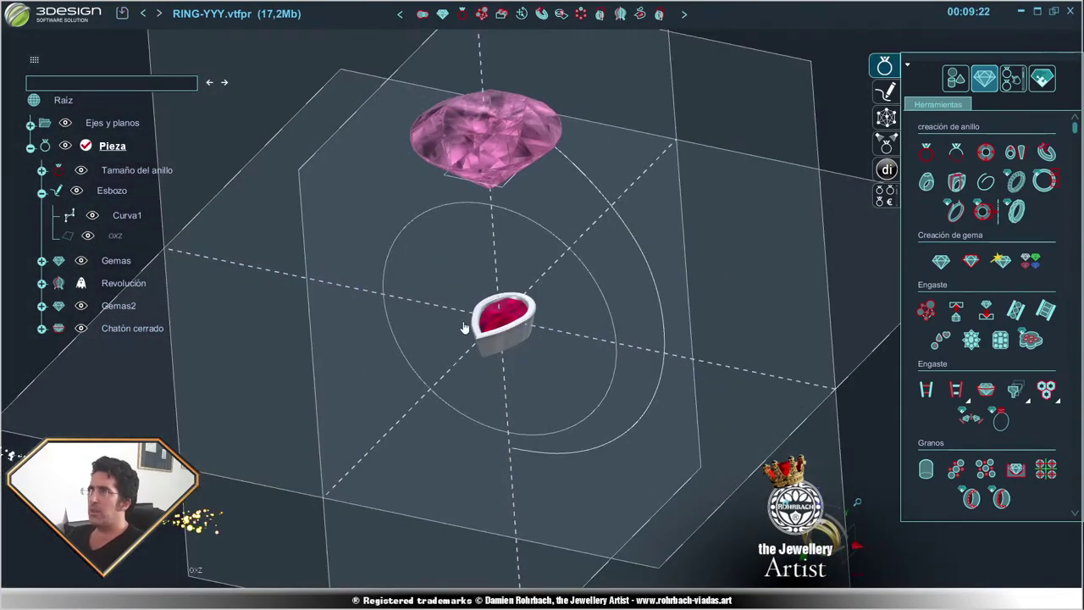
pyautogui.scroll(5, 596, 305)
# - Put the pear gem (Gemas2) and its closed bezel under one Mover/Rotar/Redimensionar operation
pyautogui.doubleClick(608, 295)
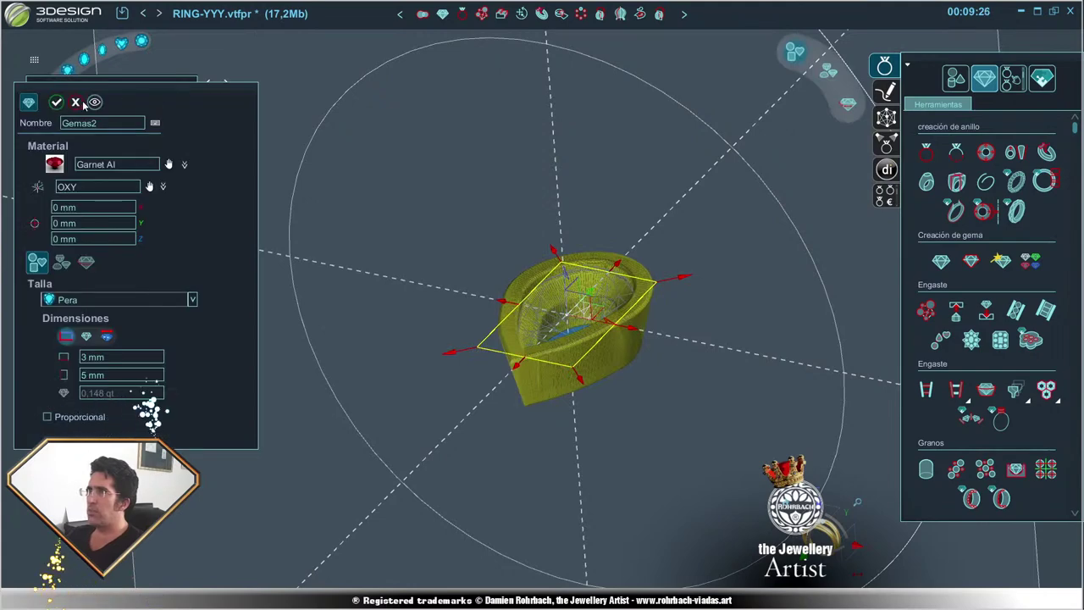
pyautogui.click(76, 102)
pyautogui.scroll(-3, 479, 353)
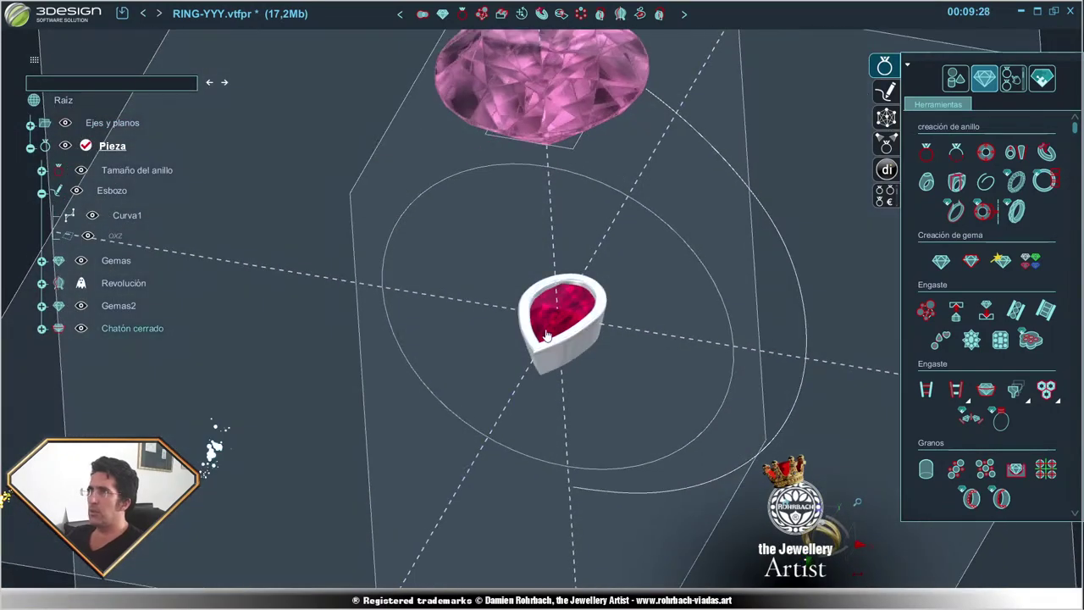
pyautogui.click(546, 335)
pyautogui.click(541, 14)
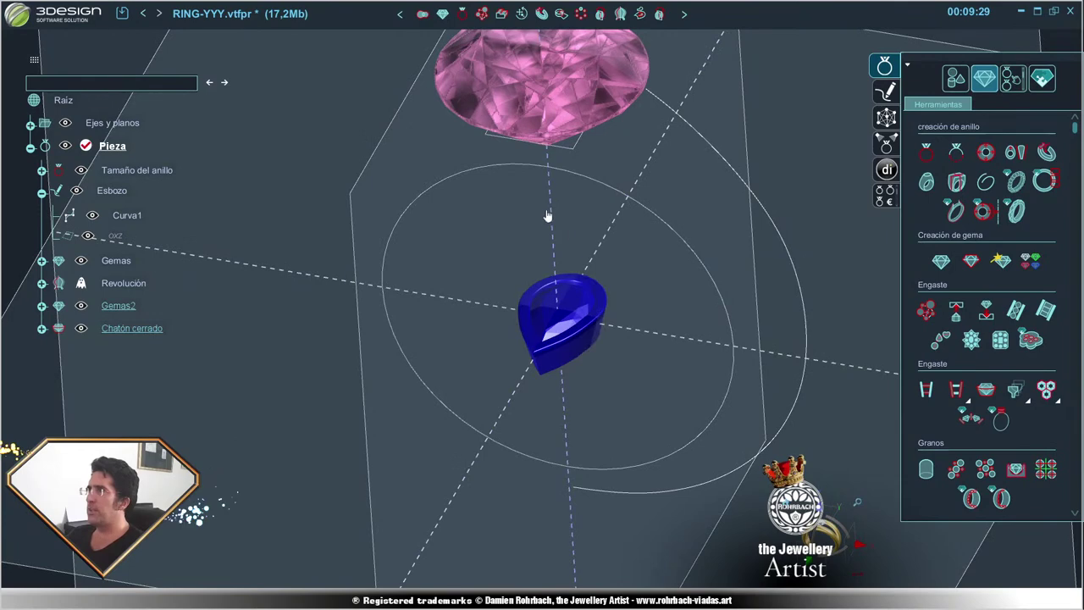
pyautogui.click(525, 17)
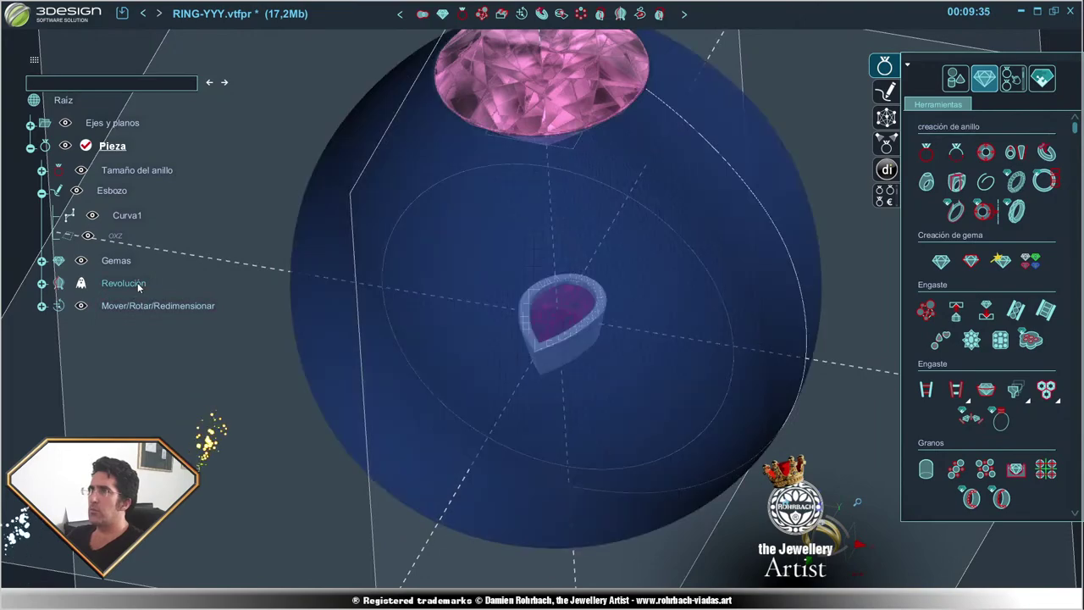
# - Show the hidden Revolución dome shell again and select the new move operation
pyautogui.rightClick(137, 283)
pyautogui.click(246, 335)
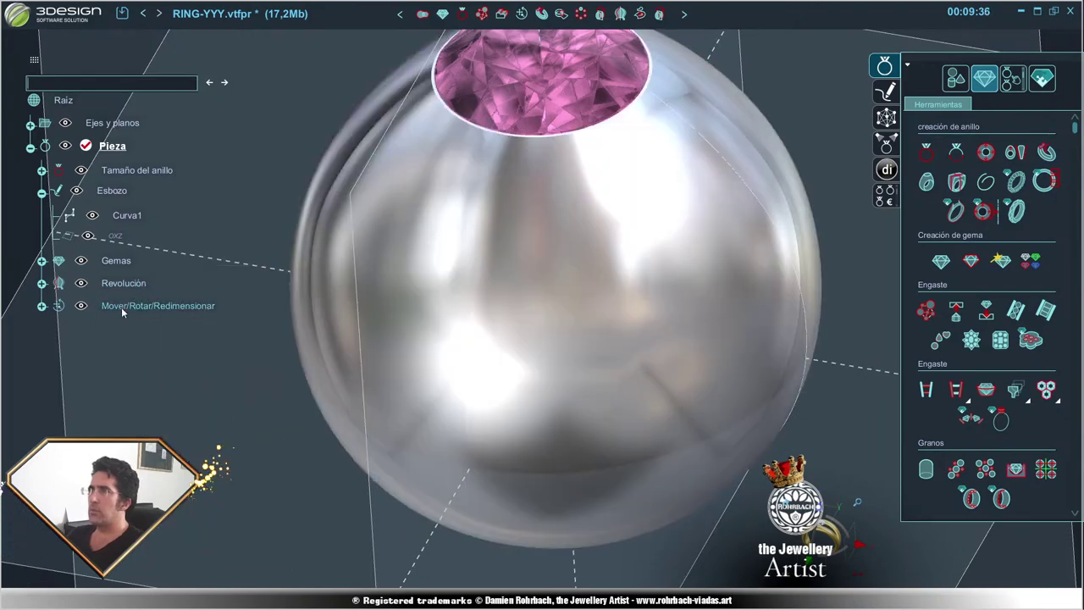
pyautogui.click(121, 306)
# - Lift the pear setting onto the dome's side and tilt it around X
pyautogui.doubleClick(121, 307)
pyautogui.moveTo(635, 389)
pyautogui.mouseDown(button='middle')
pyautogui.moveTo(494, 443)
pyautogui.moveTo(553, 322)
pyautogui.mouseUp(button='middle')
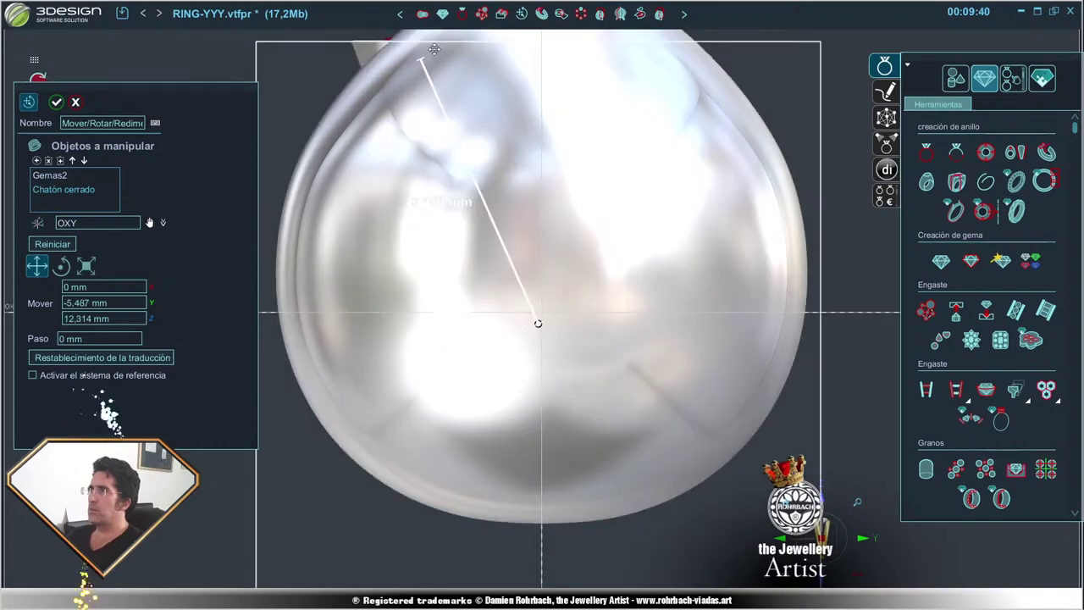
pyautogui.moveTo(554, 321); pyautogui.dragTo(435, 46)
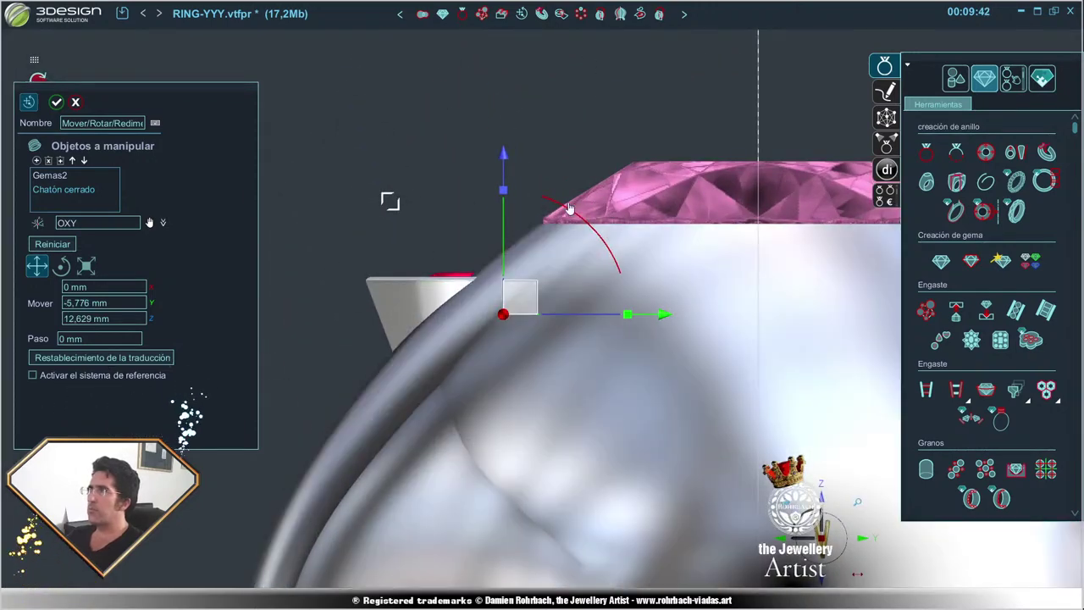
pyautogui.moveTo(584, 227); pyautogui.dragTo(505, 269)
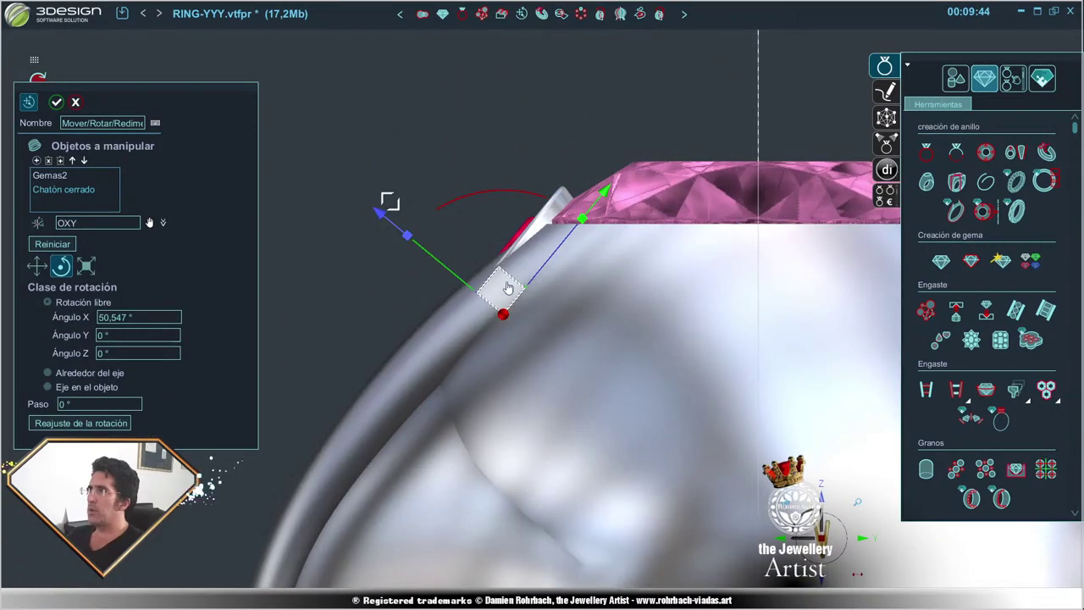
pyautogui.moveTo(503, 314); pyautogui.dragTo(402, 320)
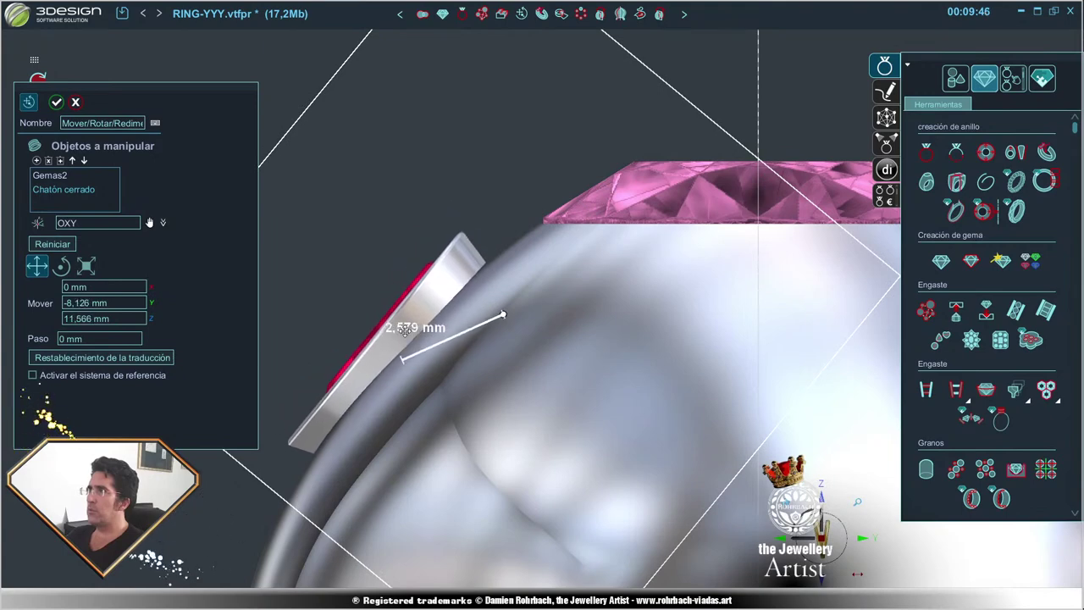
pyautogui.moveTo(503, 314); pyautogui.dragTo(496, 310)
# - Make the dome see-through and set the pear setting's tilt to Ángulo X 46.289°
pyautogui.rightClick(544, 280)
pyautogui.click(576, 372)
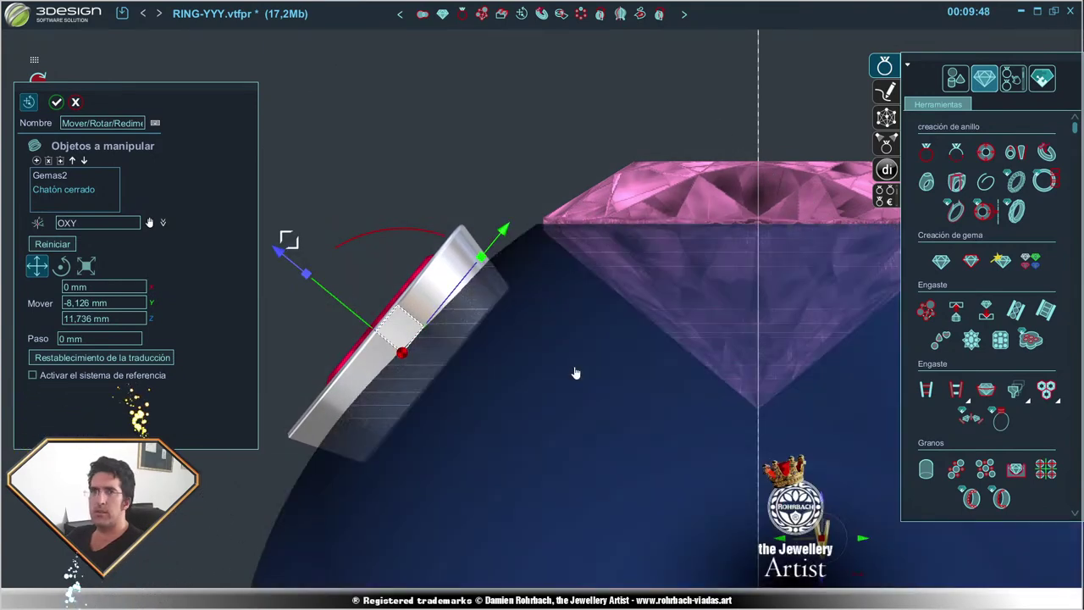
pyautogui.scroll(-2, 538, 350)
pyautogui.click(460, 218)
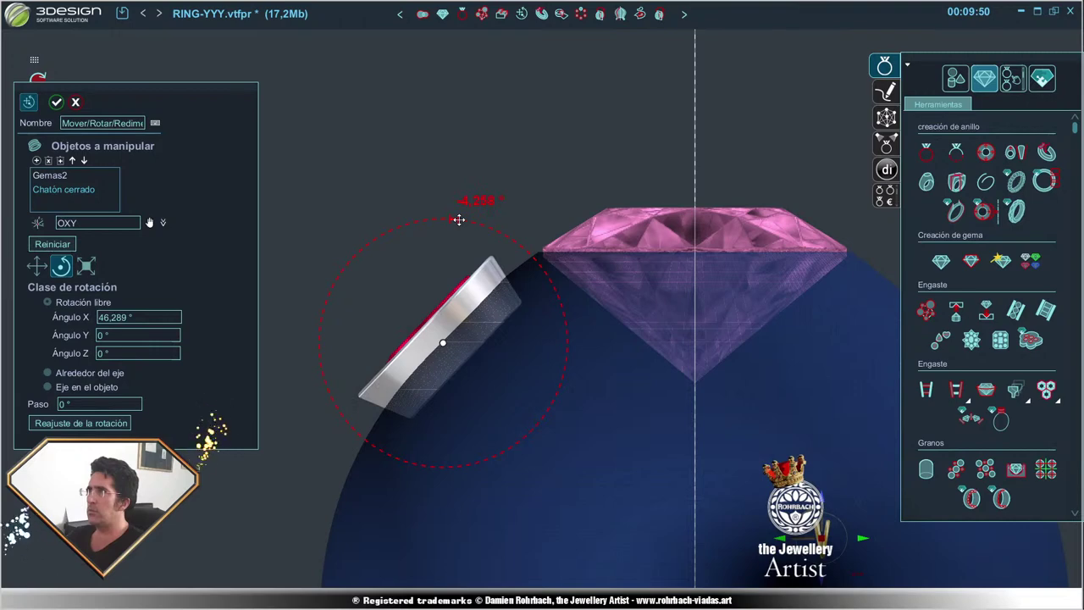
pyautogui.scroll(-3, 523, 342)
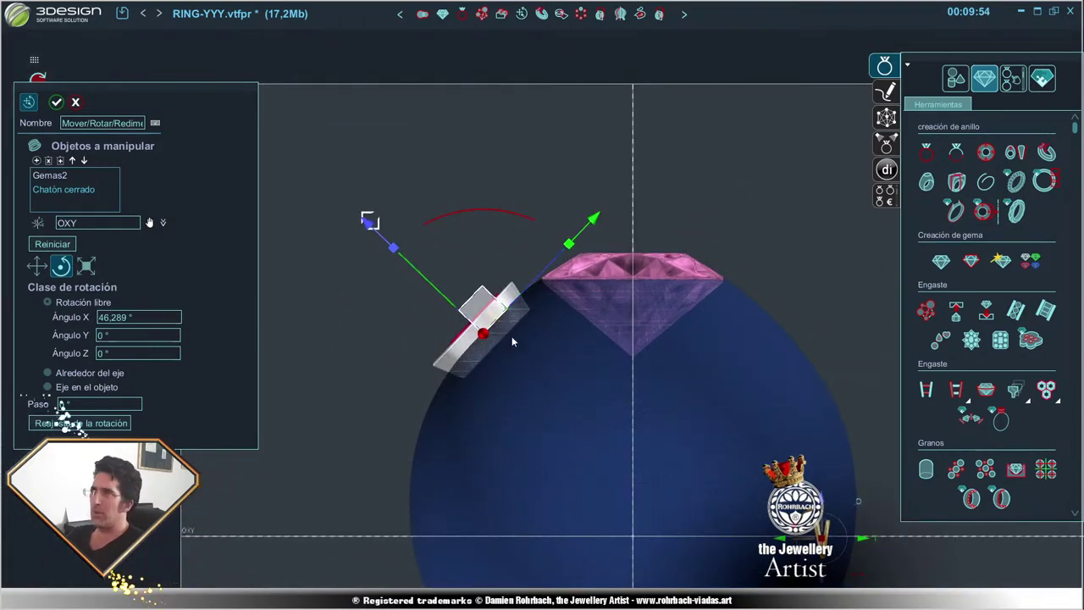
# - Nudge the pear setting into place against the dome surface
pyautogui.moveTo(477, 312); pyautogui.dragTo(458, 283)
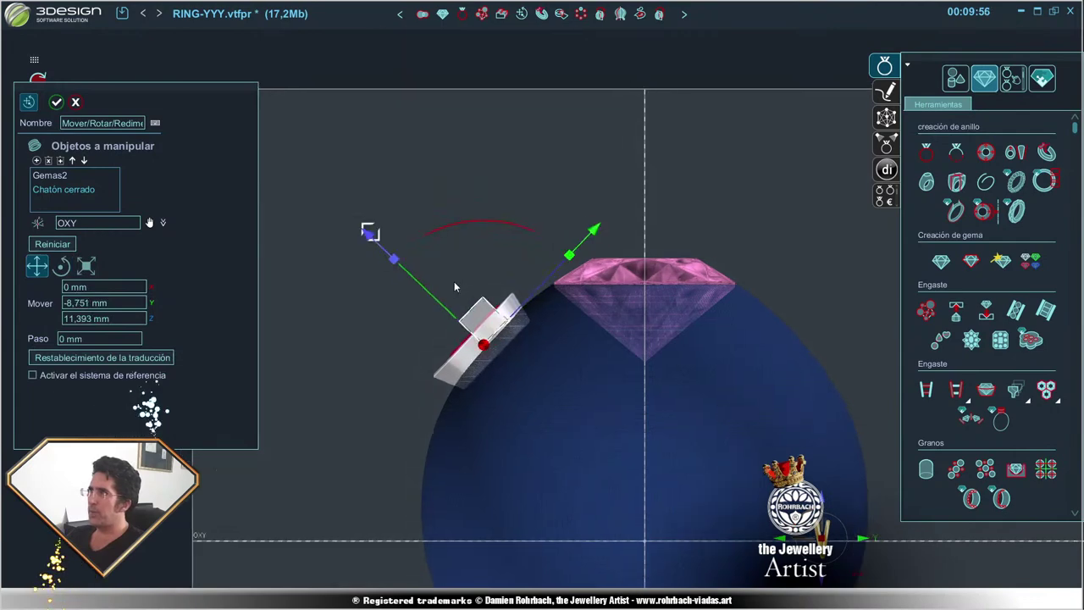
pyautogui.scroll(2, 457, 284)
pyautogui.click(545, 281)
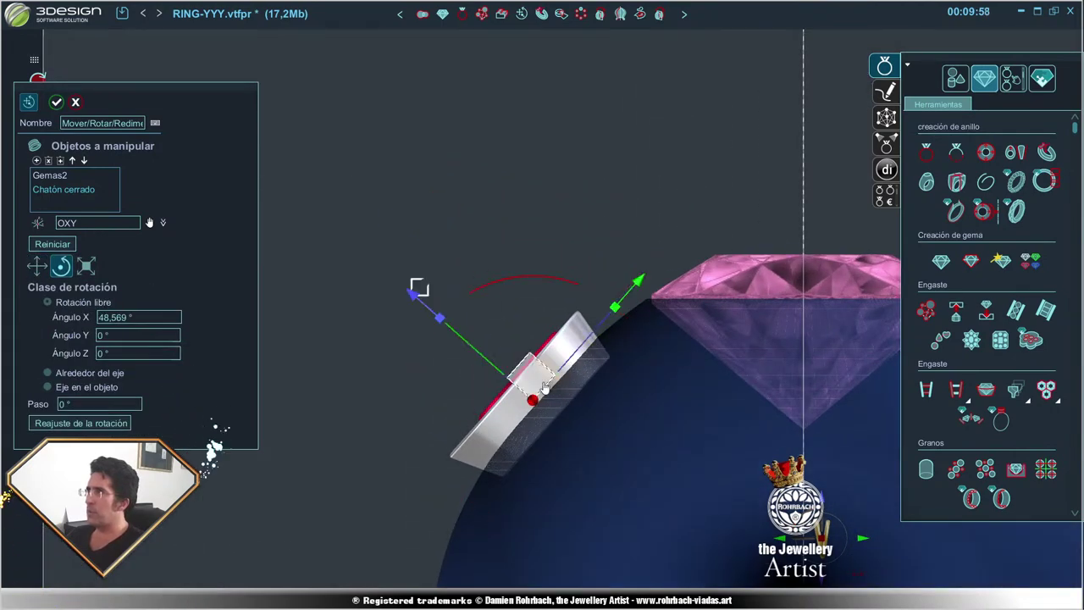
pyautogui.moveTo(533, 399); pyautogui.dragTo(533, 379)
# - Rotate the bezel to 45° about X, nudge it onto the dome, and confirm the move
pyautogui.click(59, 266)
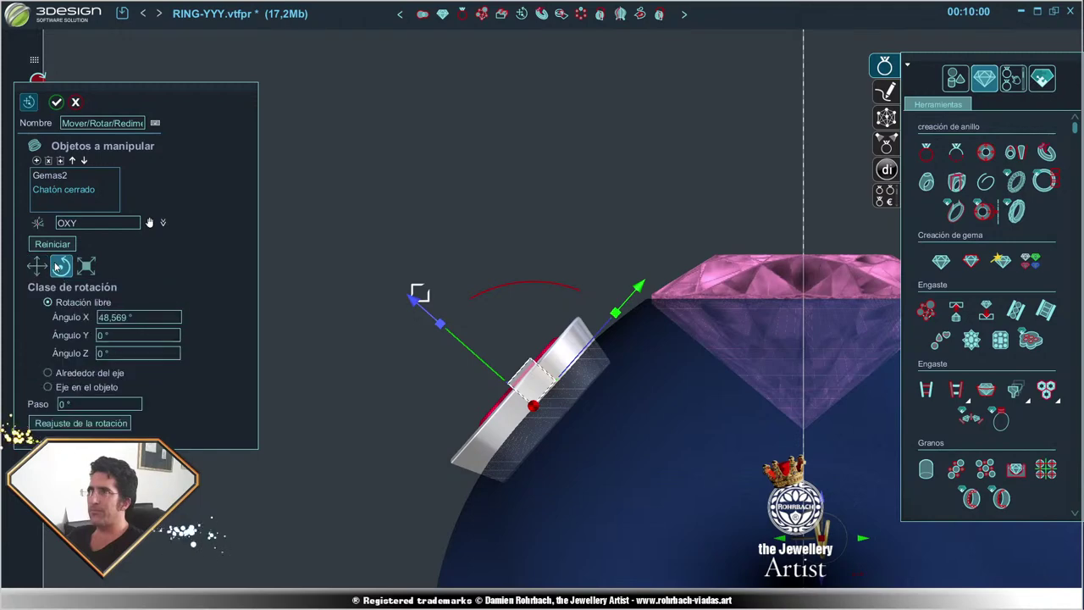
pyautogui.write('45')
pyautogui.press('Tab')
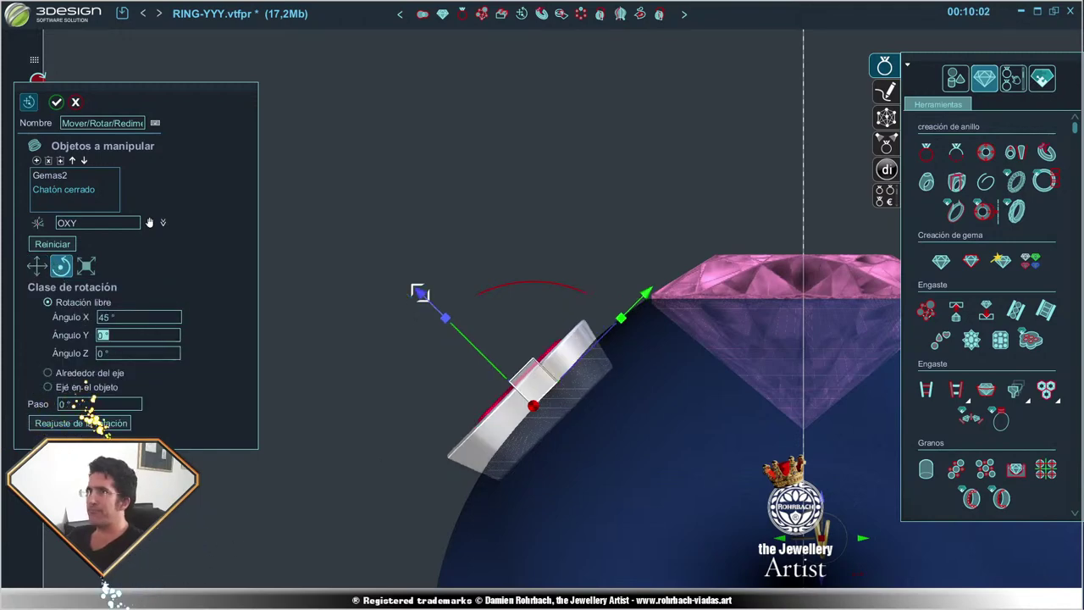
pyautogui.moveTo(535, 386); pyautogui.dragTo(536, 380)
pyautogui.scroll(-5, 502, 366)
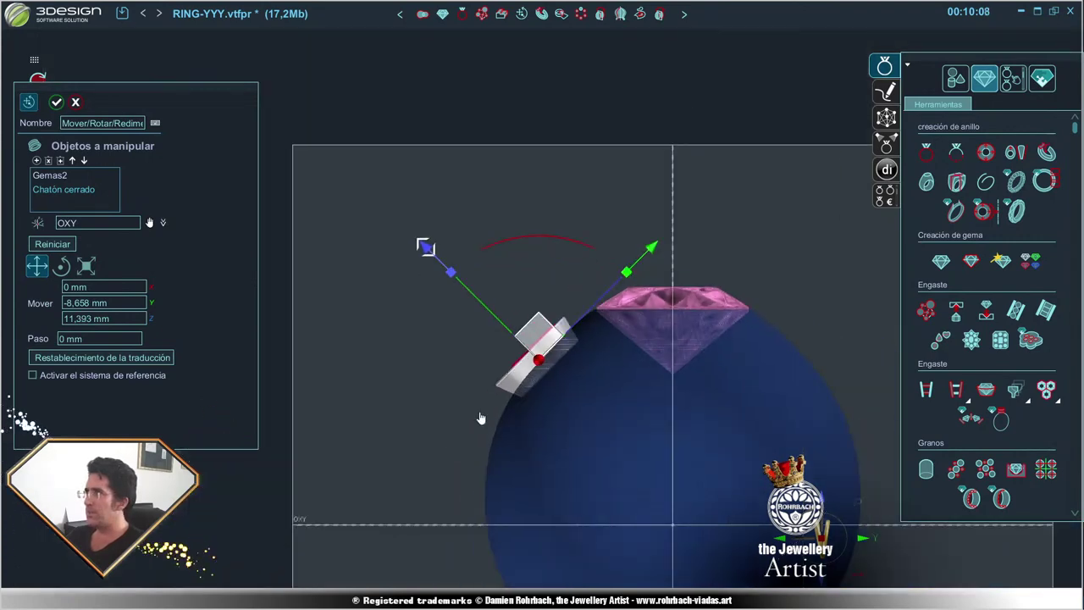
pyautogui.press('Return')
pyautogui.moveTo(418, 331)
pyautogui.mouseDown(button='right')
pyautogui.moveTo(624, 447)
pyautogui.moveTo(545, 426)
pyautogui.mouseUp(button='right')
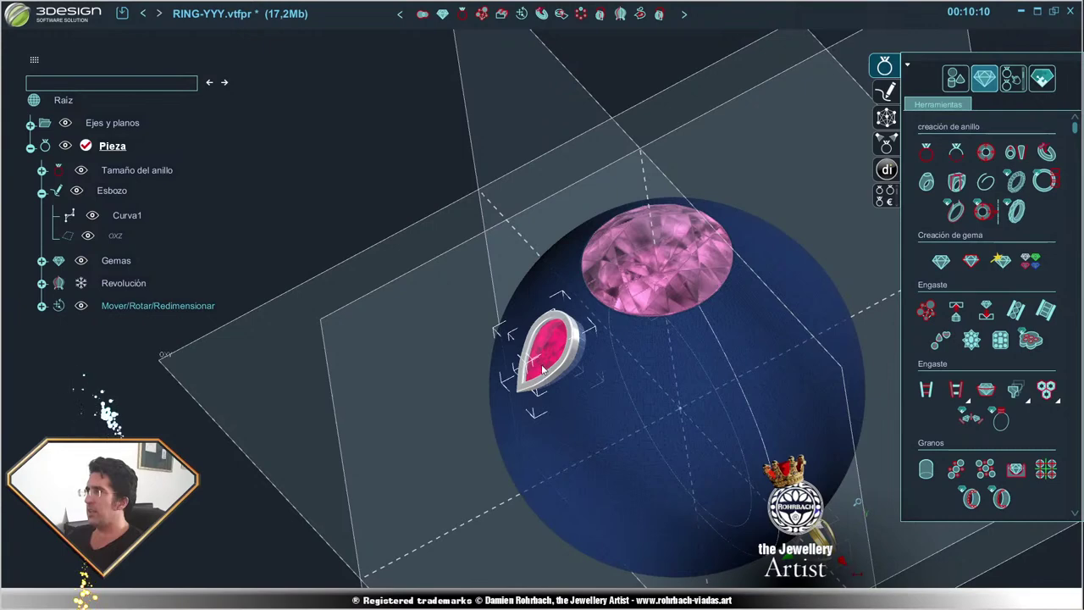
# - Circularly duplicate the pear setting 8 times over 360° around OZ
pyautogui.click(579, 15)
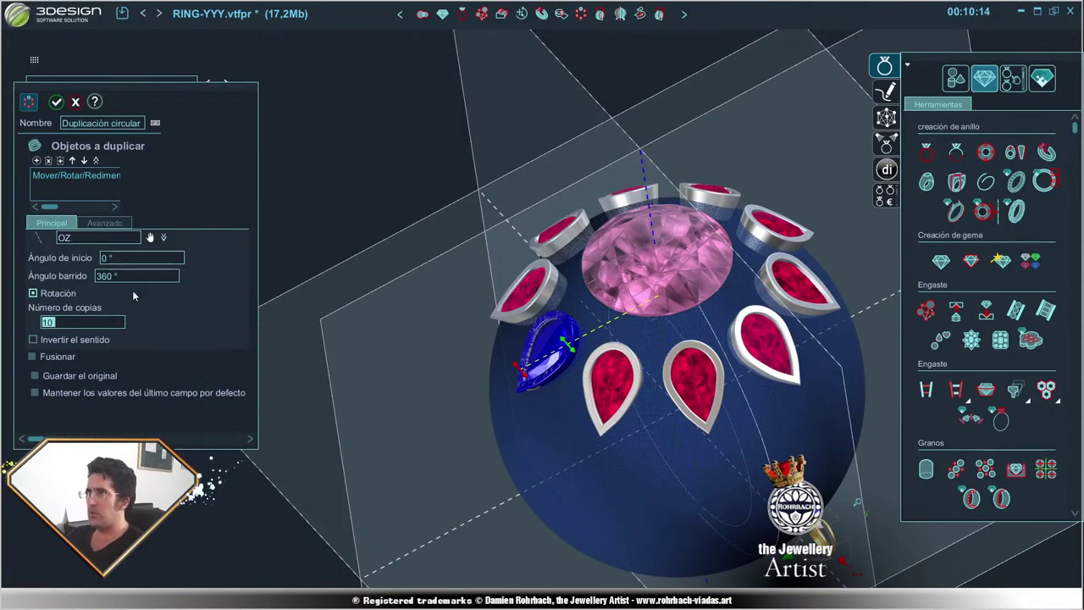
pyautogui.write('8')
pyautogui.press('Tab')
pyautogui.moveTo(466, 283)
pyautogui.mouseDown(button='right')
pyautogui.moveTo(682, 340)
pyautogui.moveTo(765, 401)
pyautogui.moveTo(375, 384)
pyautogui.moveTo(567, 349)
pyautogui.moveTo(686, 402)
pyautogui.moveTo(841, 552)
pyautogui.mouseUp(button='right')
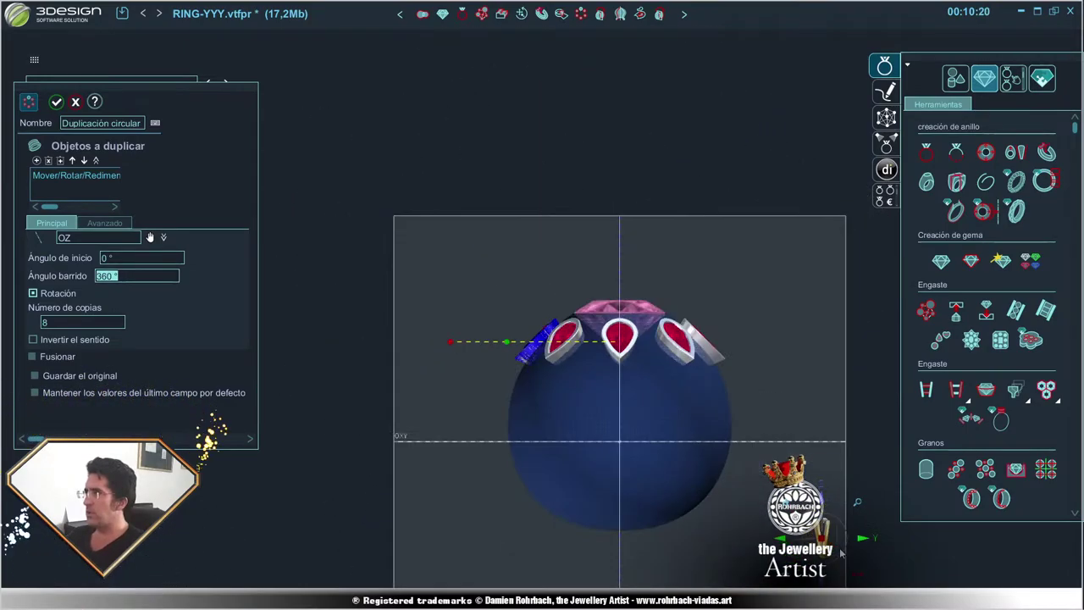
pyautogui.moveTo(525, 433); pyautogui.dragTo(542, 418, button='right')
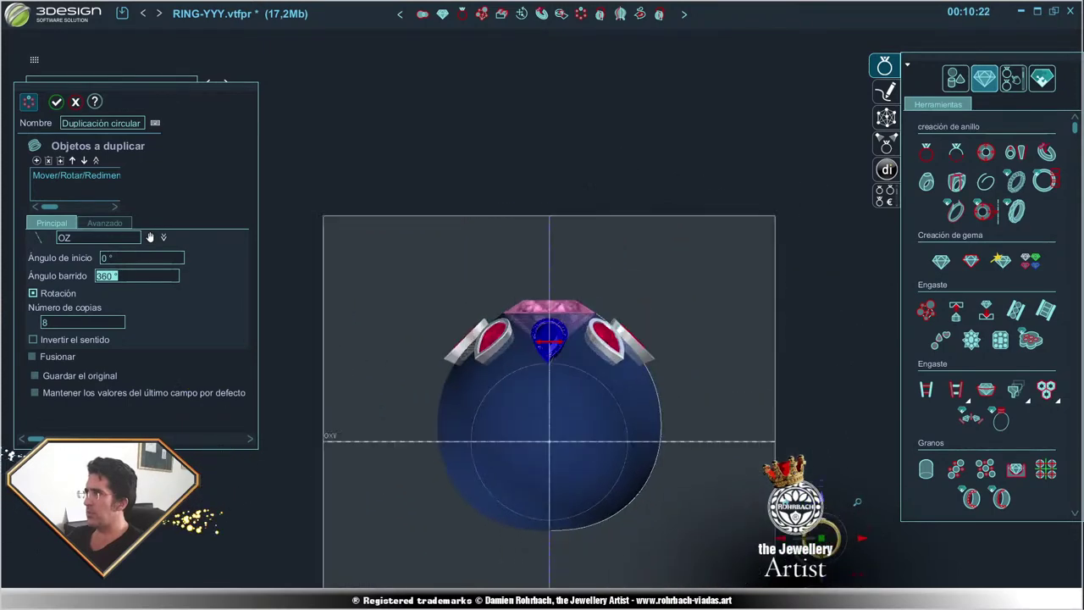
pyautogui.scroll(3, 542, 418)
pyautogui.scroll(1, 542, 418)
pyautogui.scroll(2, 539, 416)
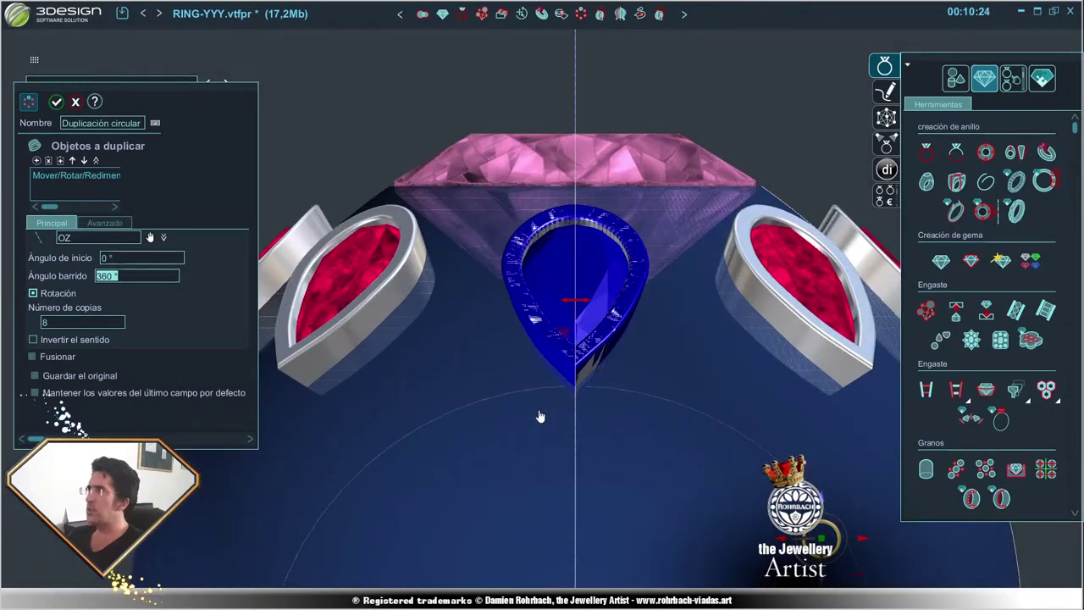
pyautogui.press('Return')
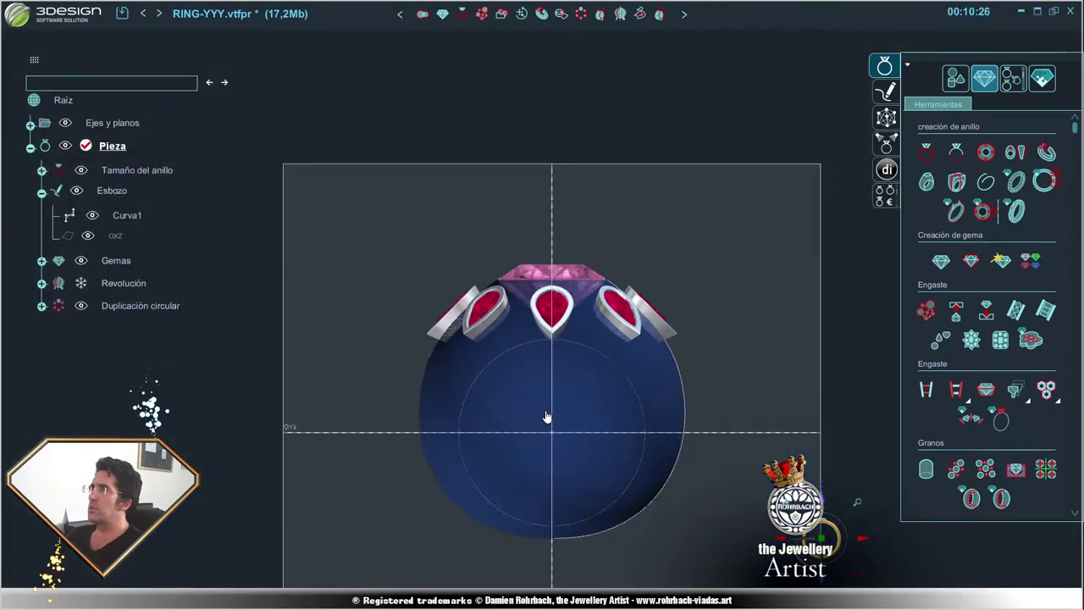
pyautogui.moveTo(547, 418); pyautogui.dragTo(460, 403, button='right')
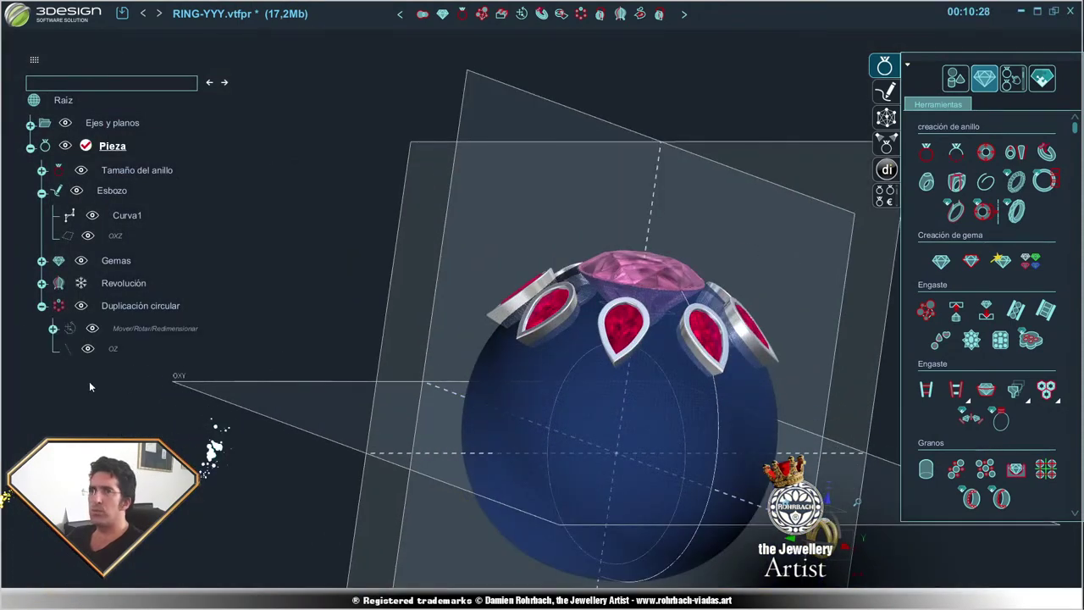
# - Reopen the bezel's move step and shift it up against the dome
pyautogui.doubleClick(123, 329)
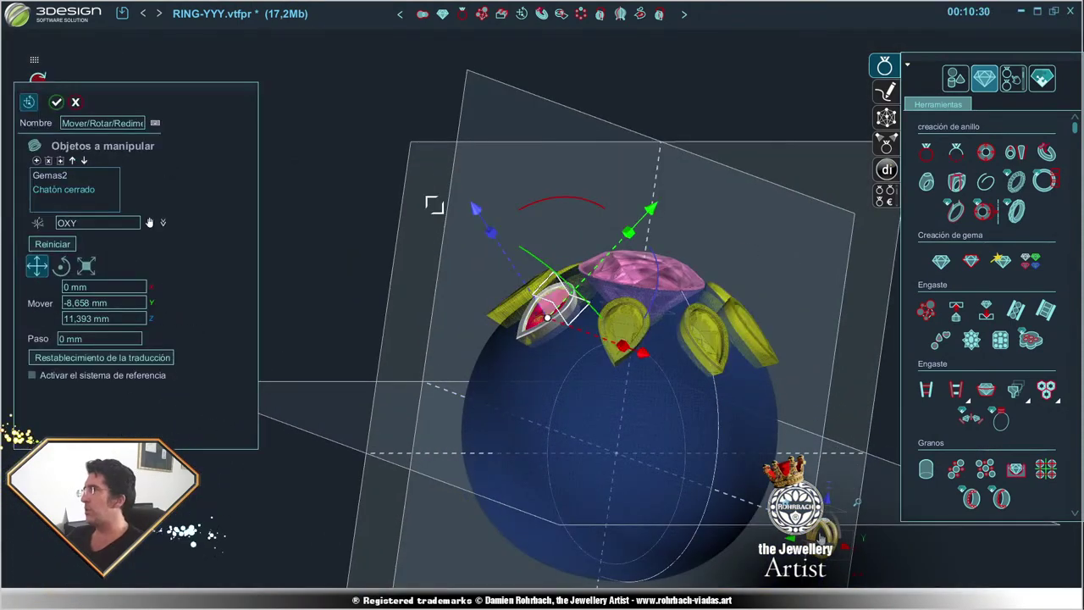
pyautogui.scroll(2, 581, 389)
pyautogui.scroll(2, 580, 388)
pyautogui.moveTo(534, 310); pyautogui.dragTo(536, 309)
pyautogui.moveTo(536, 309)
pyautogui.mouseDown(button='middle')
pyautogui.moveTo(609, 436)
pyautogui.moveTo(610, 338)
pyautogui.mouseUp(button='middle')
pyautogui.press('Return')
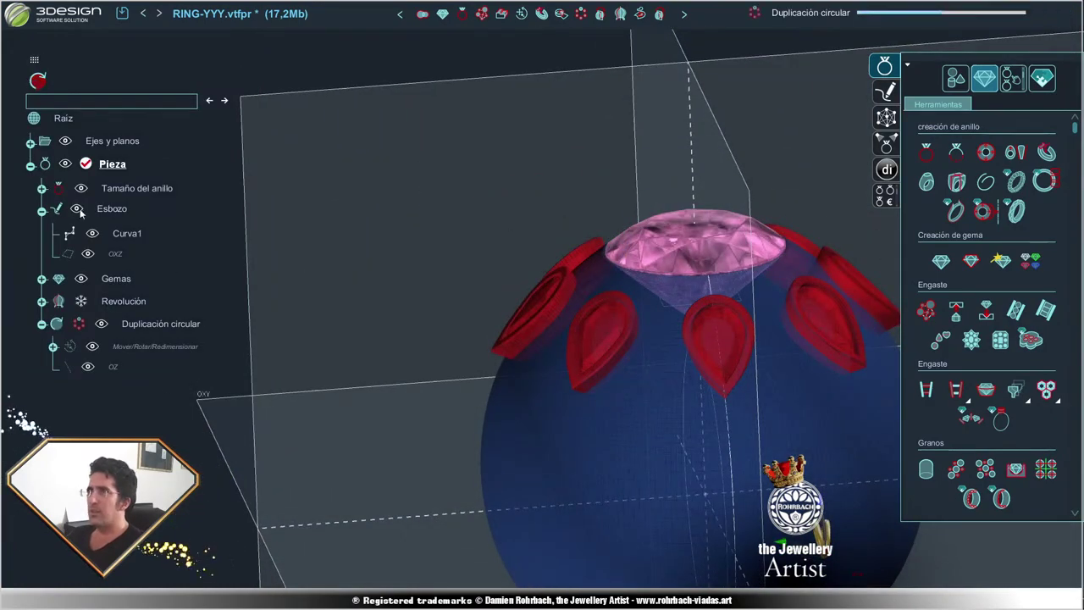
# - Select the circular duplication of bezels and zoom in to inspect their fit
pyautogui.click(139, 353)
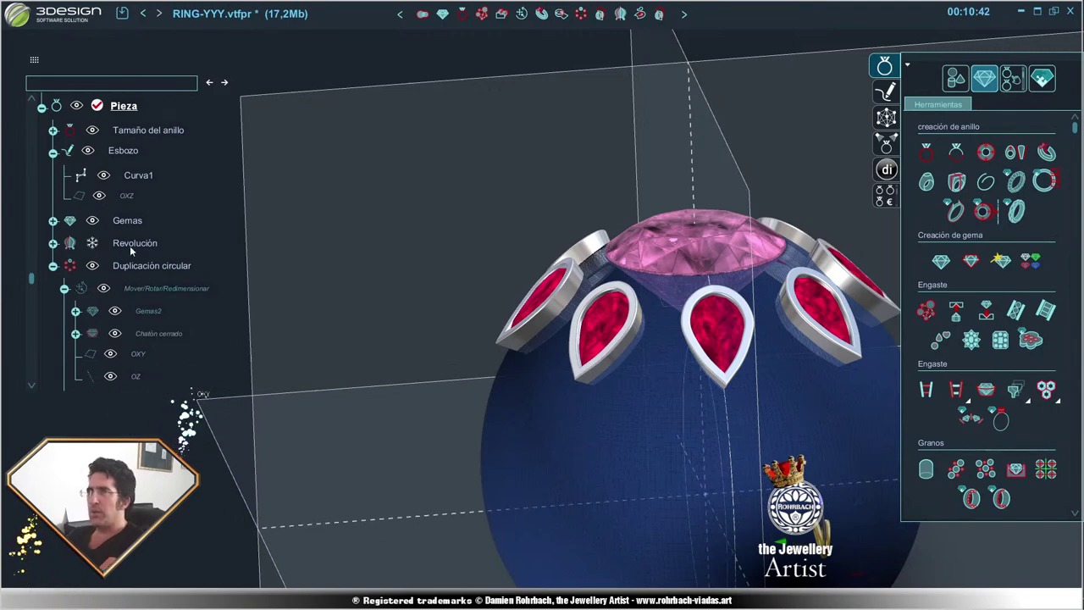
pyautogui.click(138, 264)
pyautogui.click(139, 266)
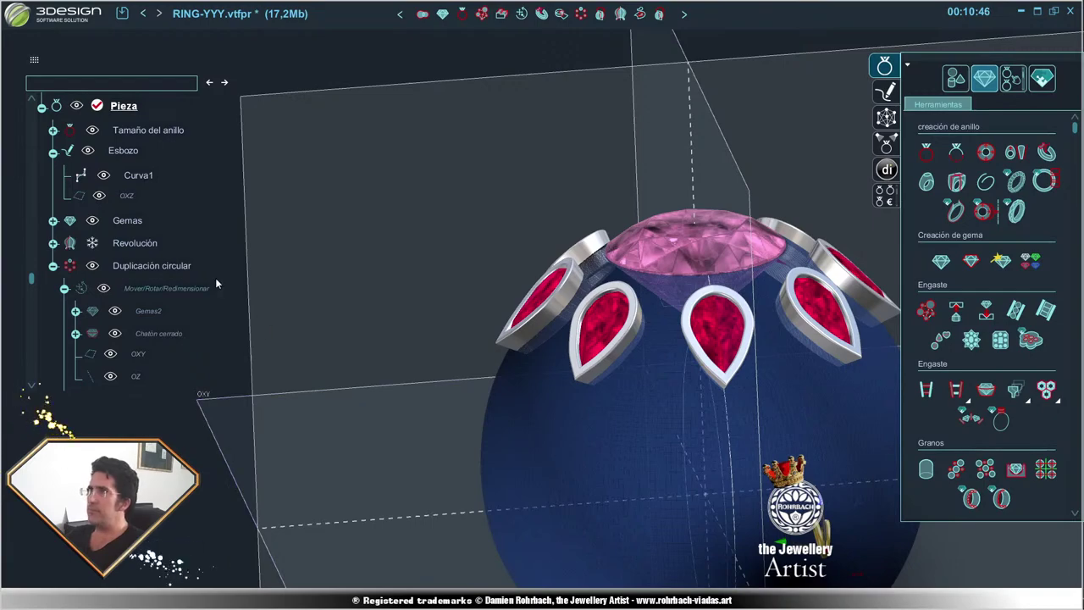
pyautogui.scroll(2, 136, 293)
pyautogui.scroll(-3, 136, 293)
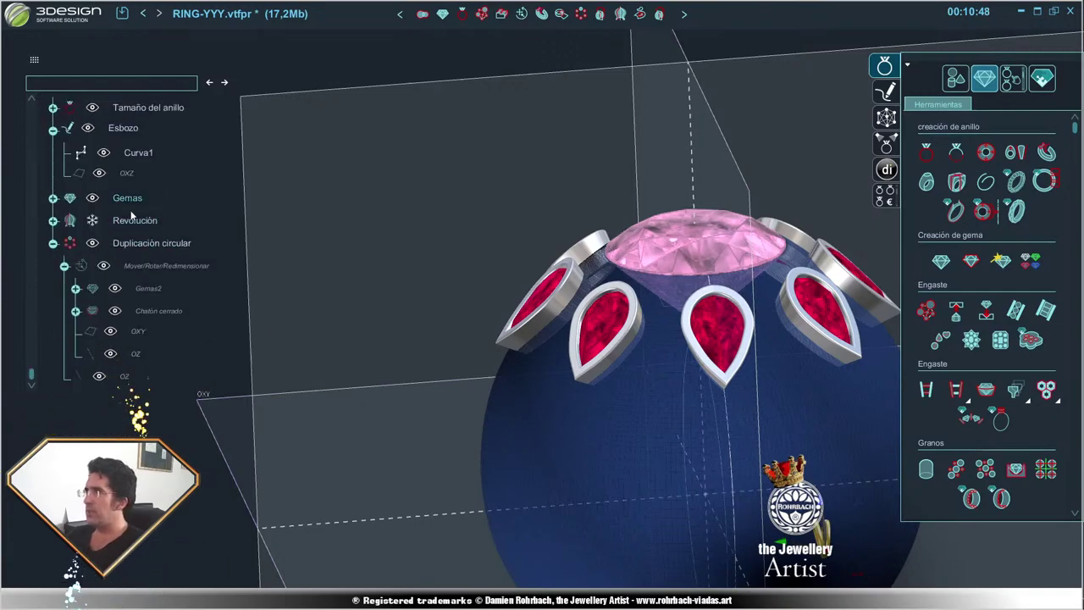
pyautogui.click(151, 243)
pyautogui.moveTo(627, 398)
pyautogui.mouseDown(button='right')
pyautogui.moveTo(701, 291)
pyautogui.moveTo(466, 247)
pyautogui.moveTo(393, 362)
pyautogui.moveTo(165, 326)
pyautogui.mouseUp(button='right')
# - Nudge the bezel further into the dome, to −7.985 mm Y and 12.001 mm Z
pyautogui.doubleClick(152, 268)
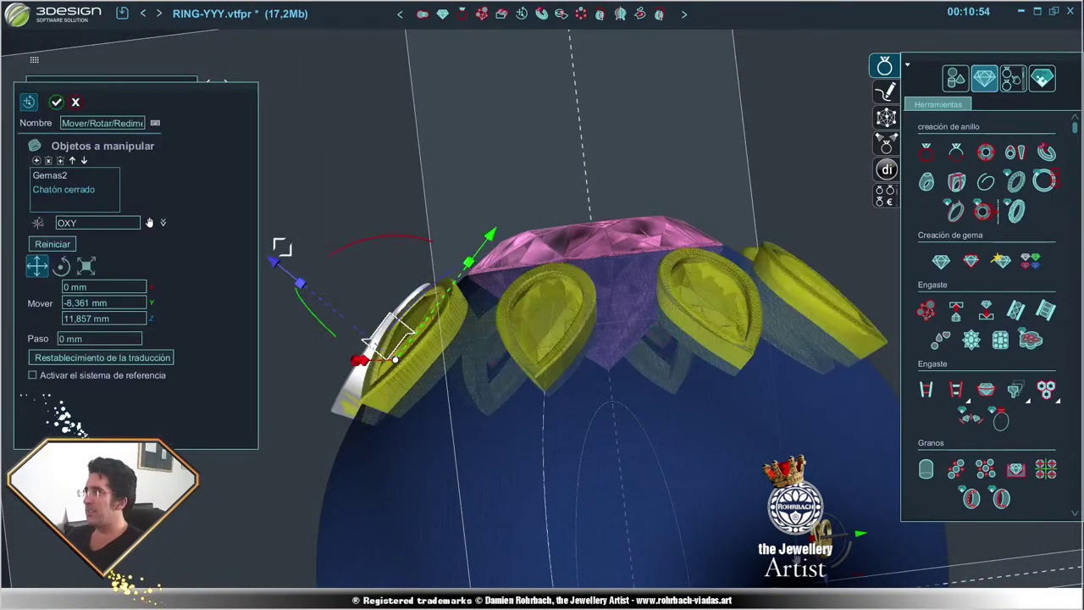
pyautogui.scroll(2, 412, 334)
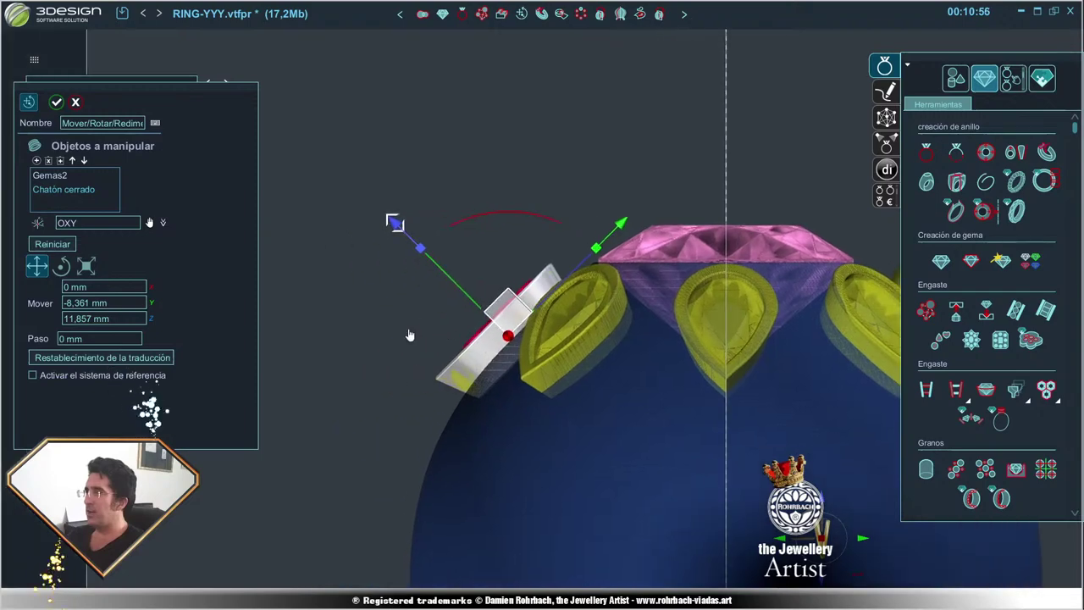
pyautogui.scroll(2, 455, 341)
pyautogui.moveTo(473, 330); pyautogui.dragTo(493, 318)
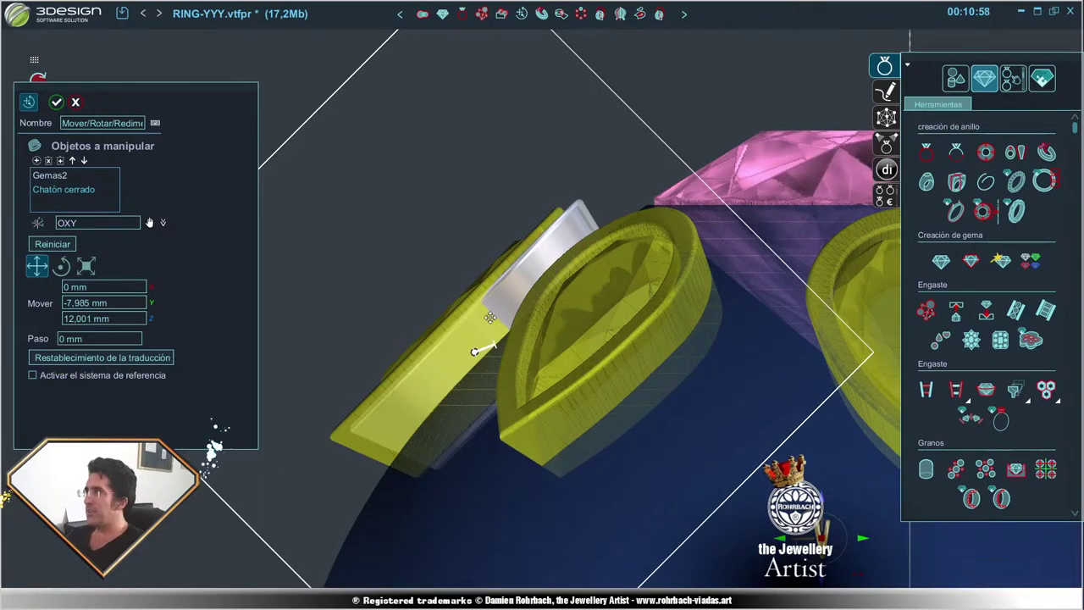
pyautogui.press('Return')
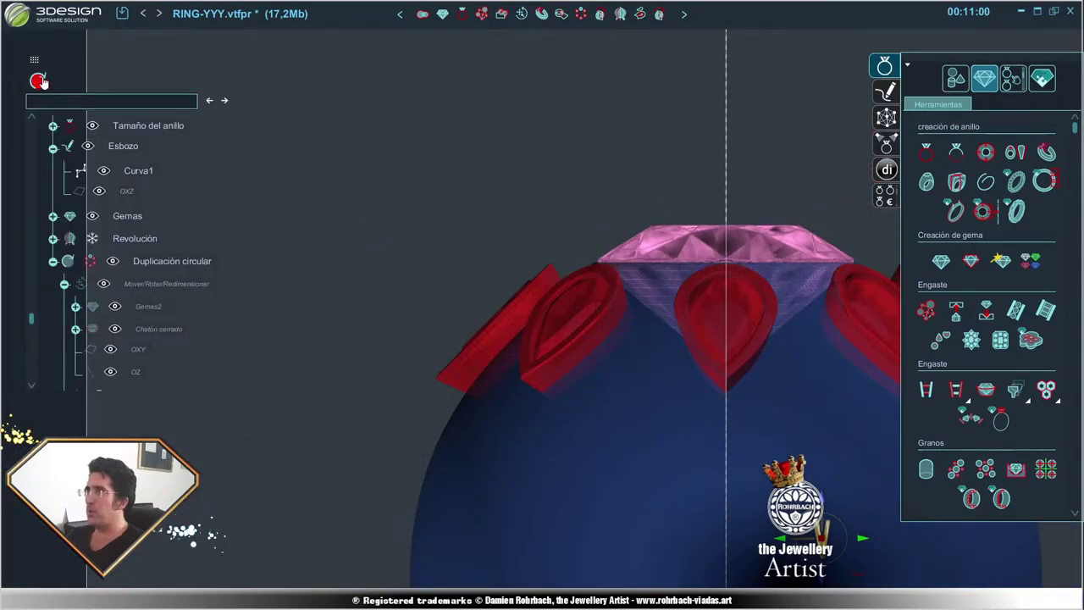
# - Pick the vertical plane through the pink stone and start a sketch on it
pyautogui.click(37, 81)
pyautogui.scroll(-3, 426, 266)
pyautogui.moveTo(426, 266); pyautogui.dragTo(597, 447, button='right')
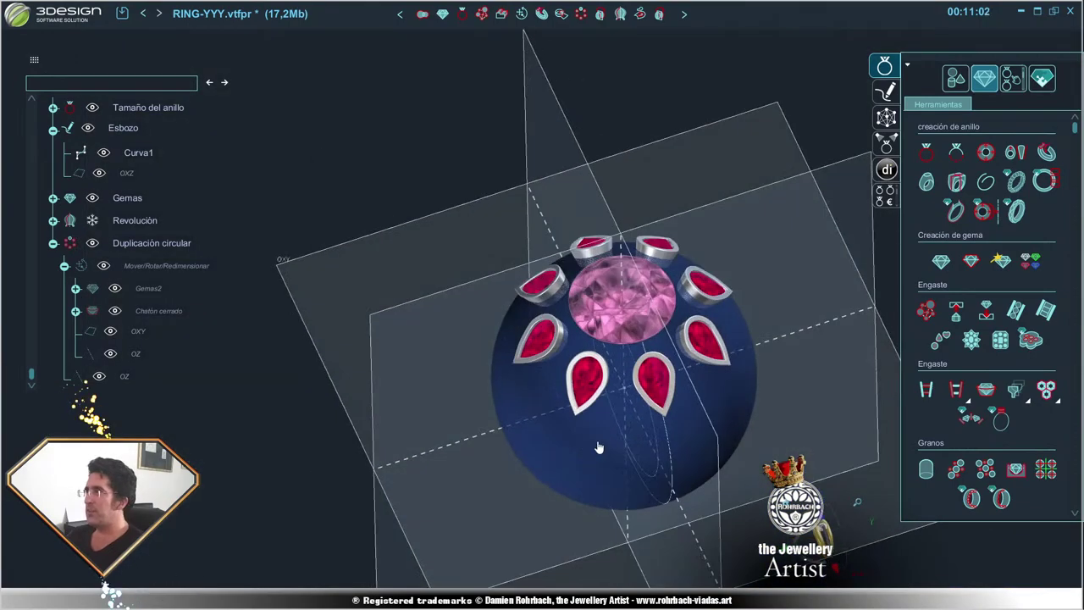
pyautogui.moveTo(545, 375)
pyautogui.mouseDown(button='right')
pyautogui.moveTo(649, 423)
pyautogui.moveTo(491, 387)
pyautogui.moveTo(718, 157)
pyautogui.mouseUp(button='right')
pyautogui.scroll(2, 649, 423)
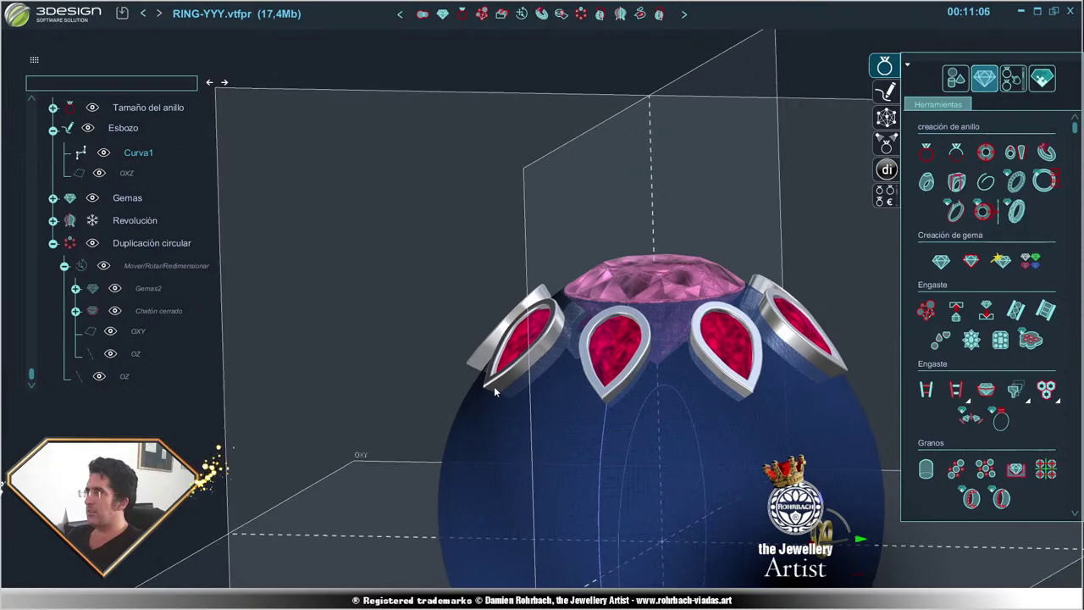
pyautogui.click(765, 134)
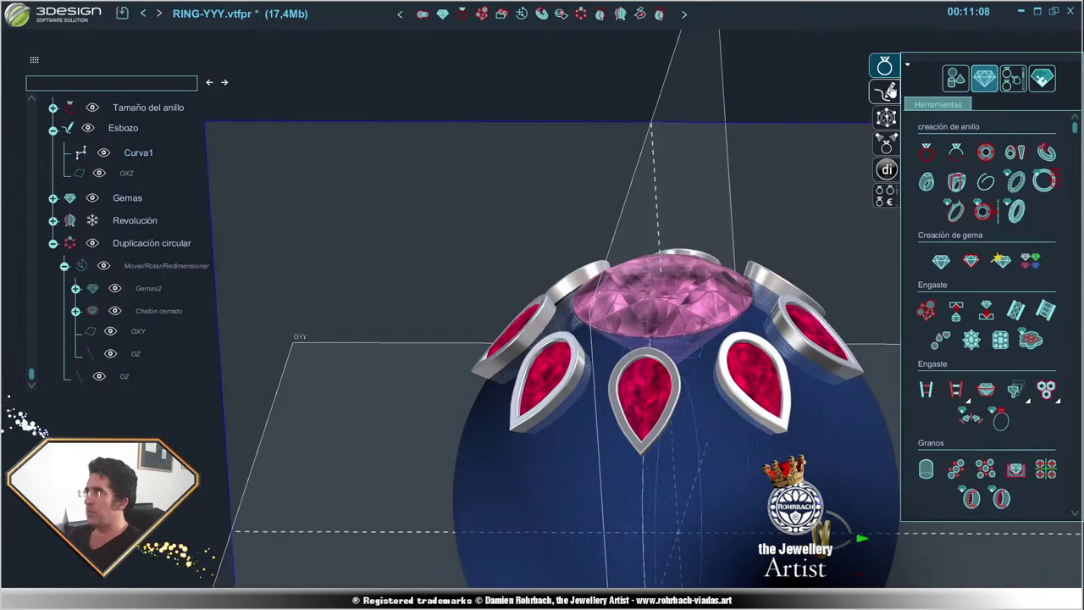
pyautogui.click(895, 92)
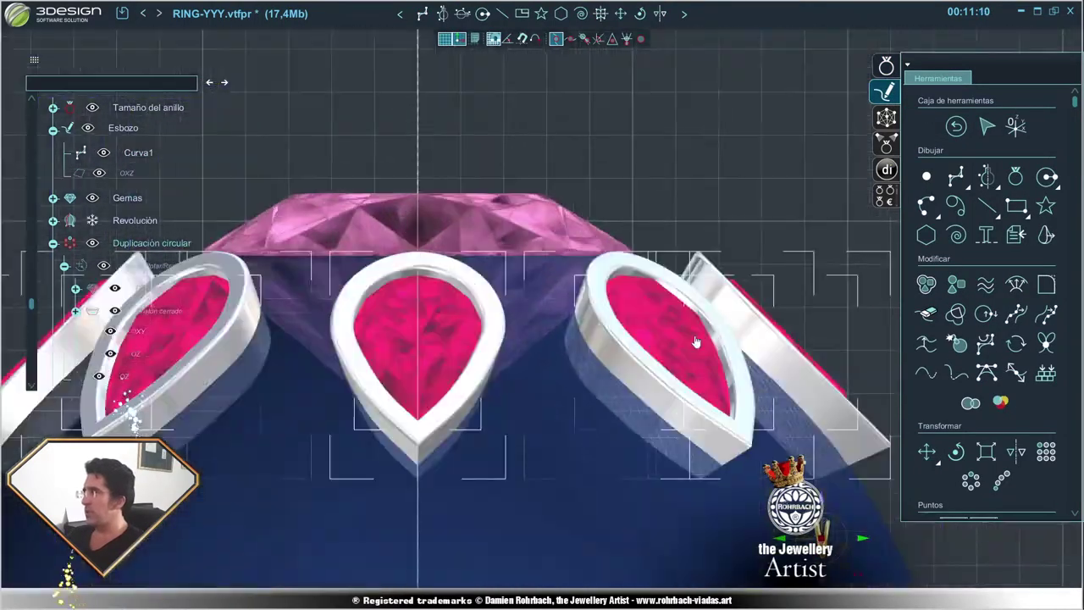
# - Hide the eight duplicated bezels with Esconder and zoom in on the pink stone
pyautogui.click(694, 341)
pyautogui.rightClick(693, 340)
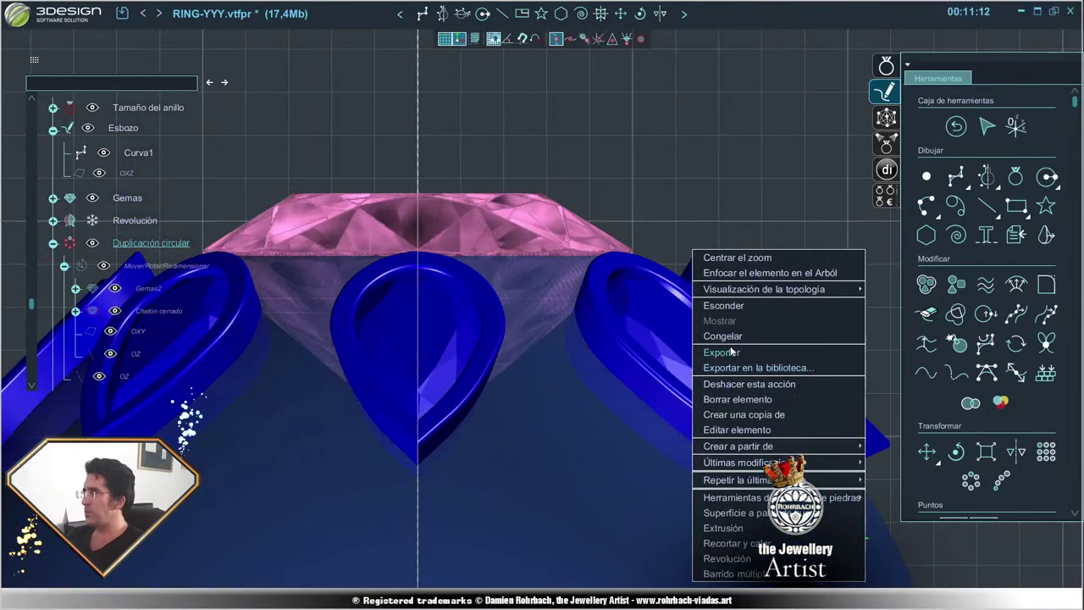
pyautogui.click(733, 305)
pyautogui.scroll(2, 734, 276)
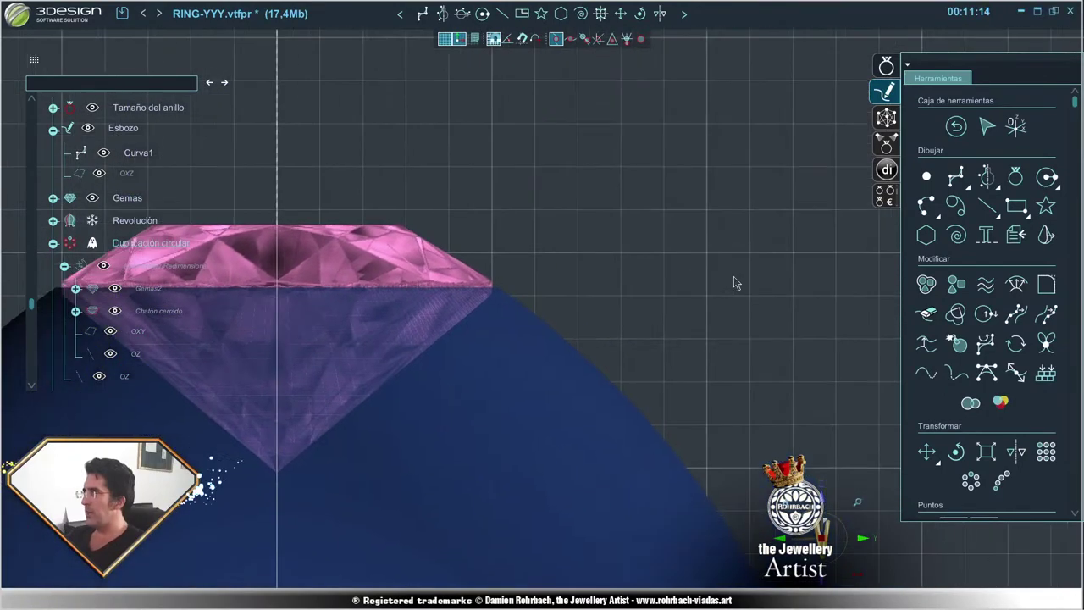
pyautogui.scroll(3, 466, 350)
pyautogui.scroll(2, 381, 377)
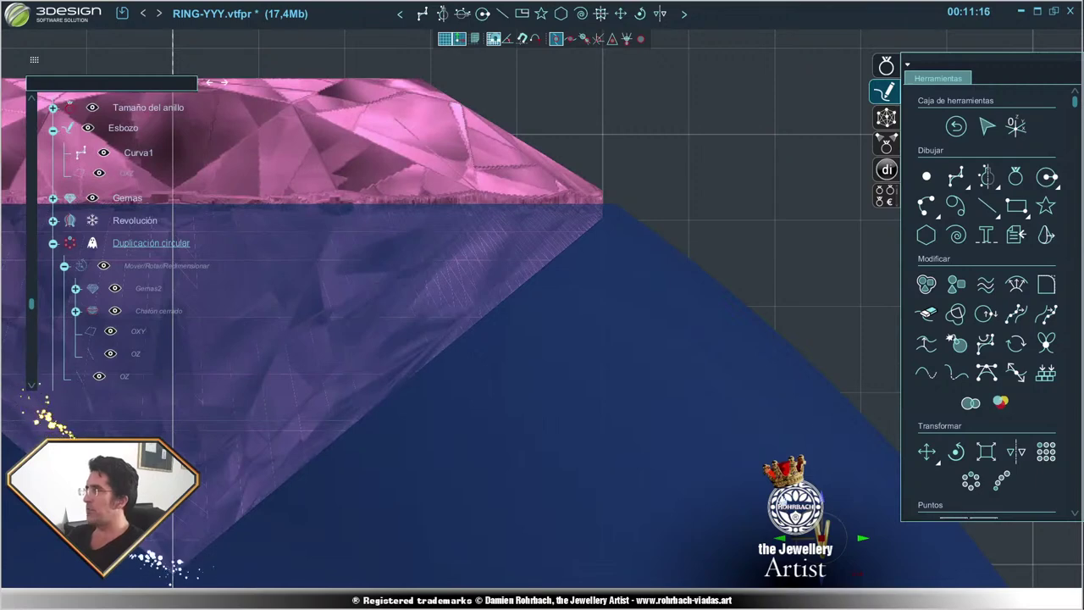
# - Draw the NURBS curve Curva1 from above the diamond's edge down the dome and back along the bottom
pyautogui.click(955, 176)
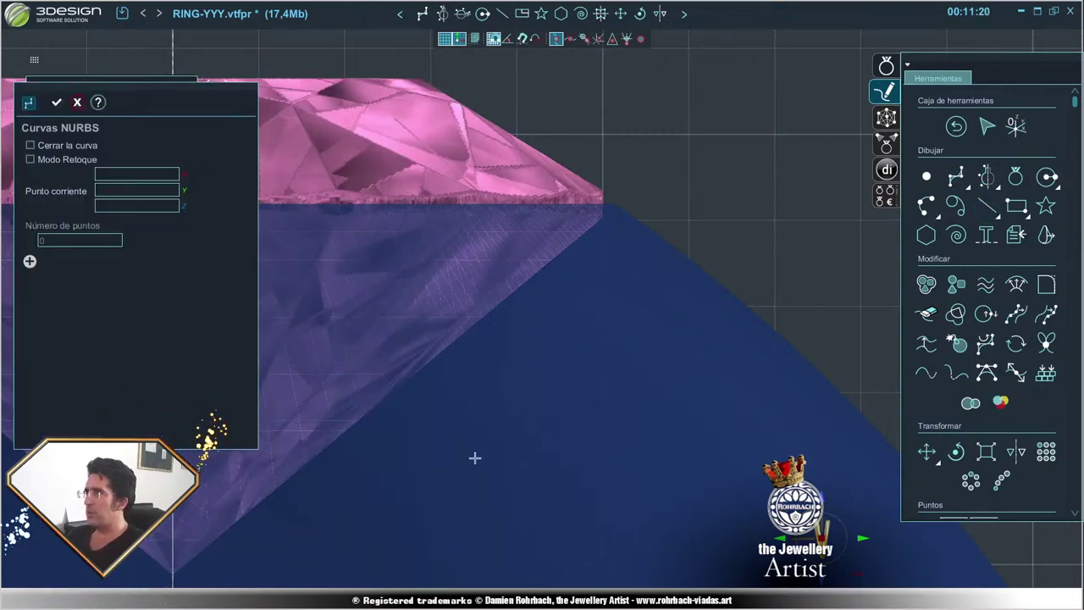
pyautogui.click(445, 349)
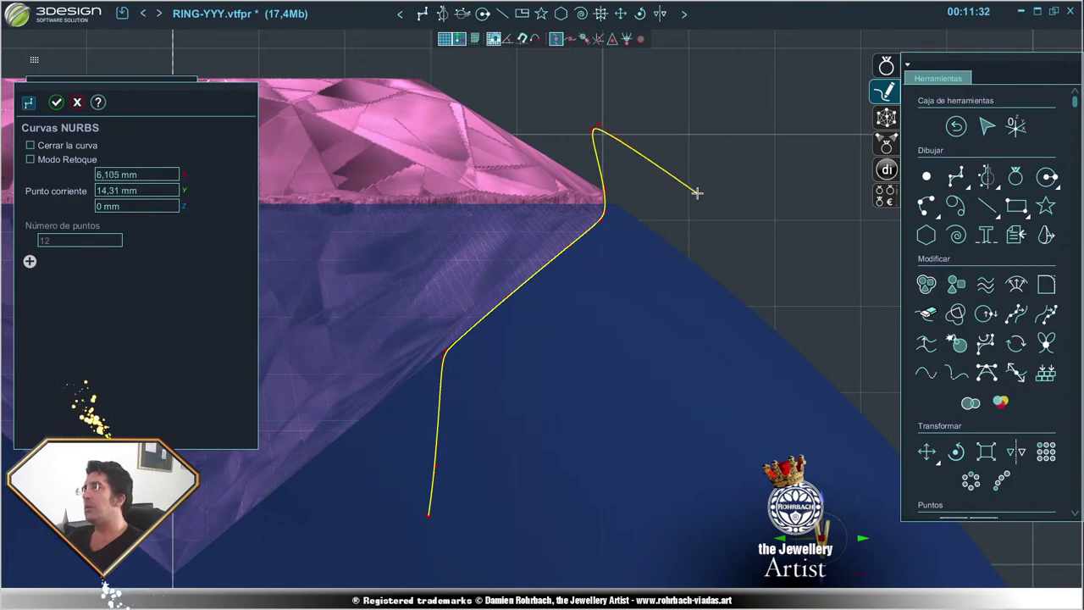
pyautogui.click(741, 229)
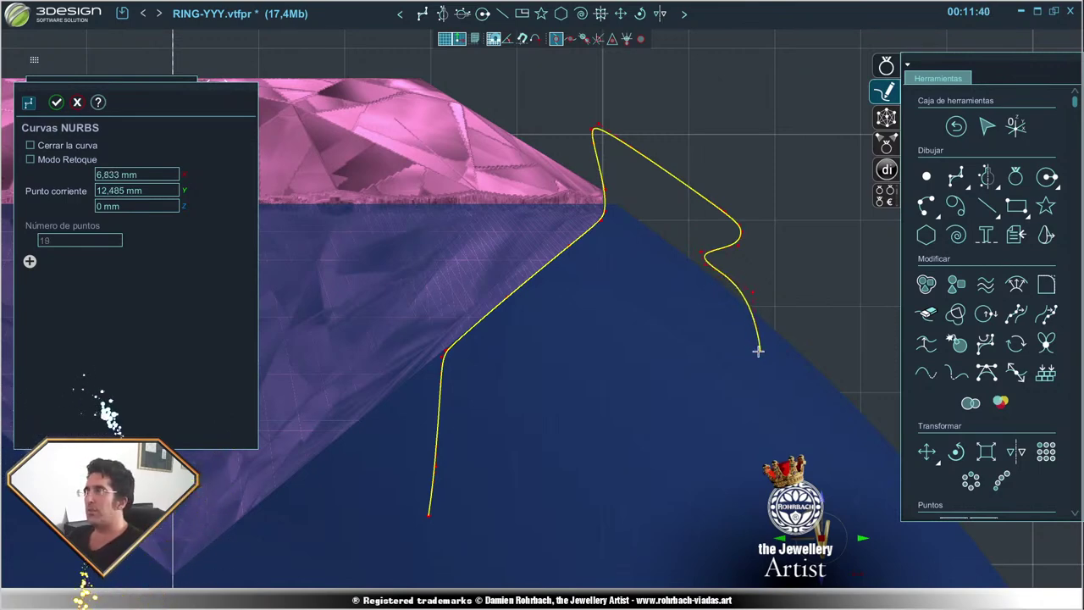
pyautogui.click(753, 340)
pyautogui.click(737, 356)
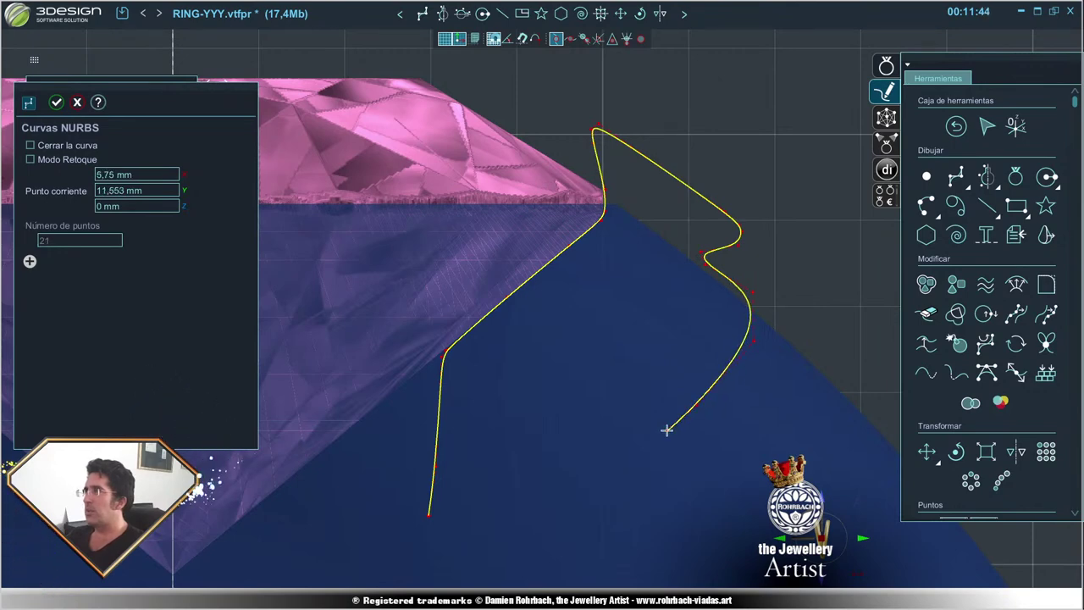
pyautogui.click(503, 532)
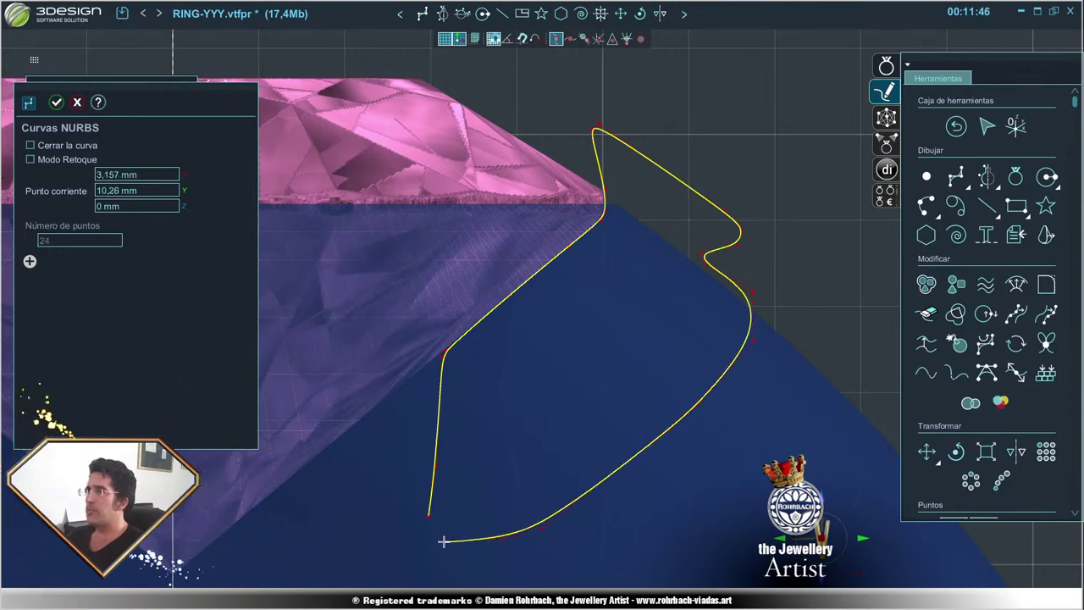
pyautogui.click(435, 532)
pyautogui.rightClick(435, 532)
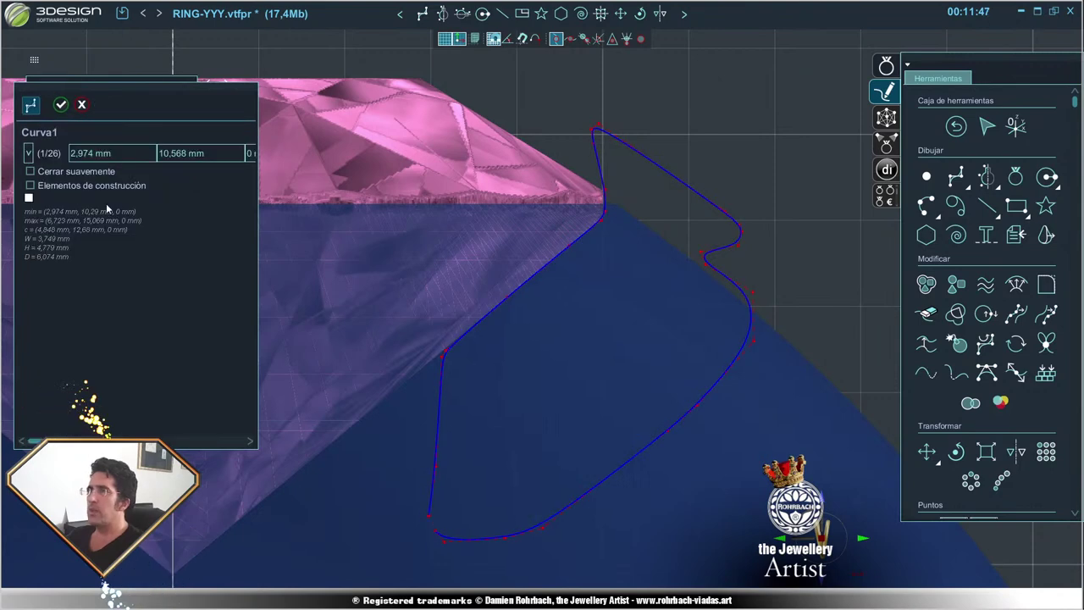
# - Confirm Curva1, then drag its lower control points inward to flatten the bottom edge
pyautogui.click(61, 104)
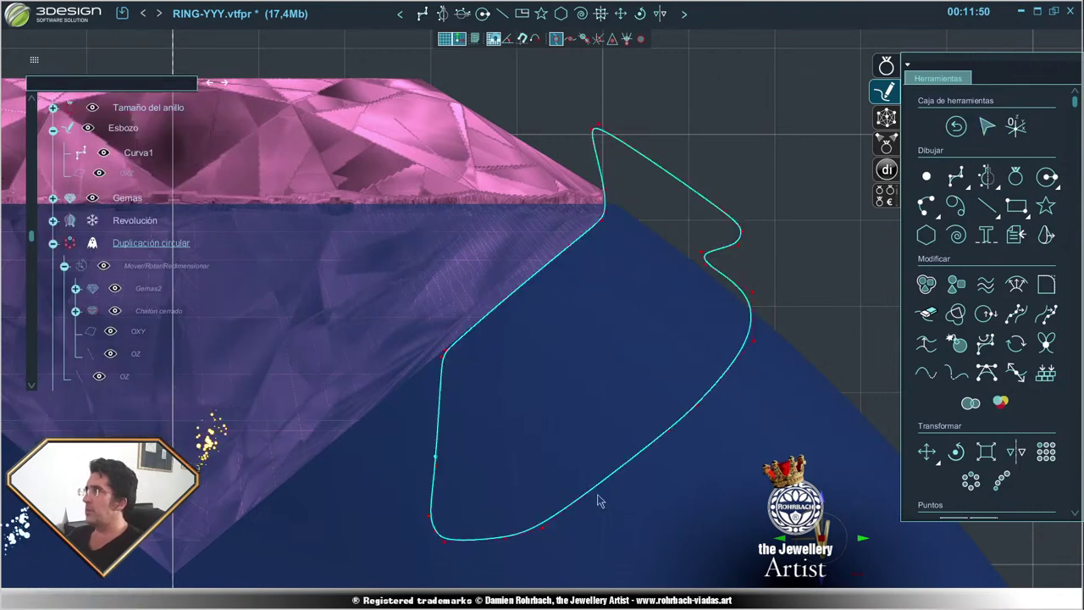
pyautogui.click(668, 430)
pyautogui.moveTo(653, 430); pyautogui.dragTo(540, 360)
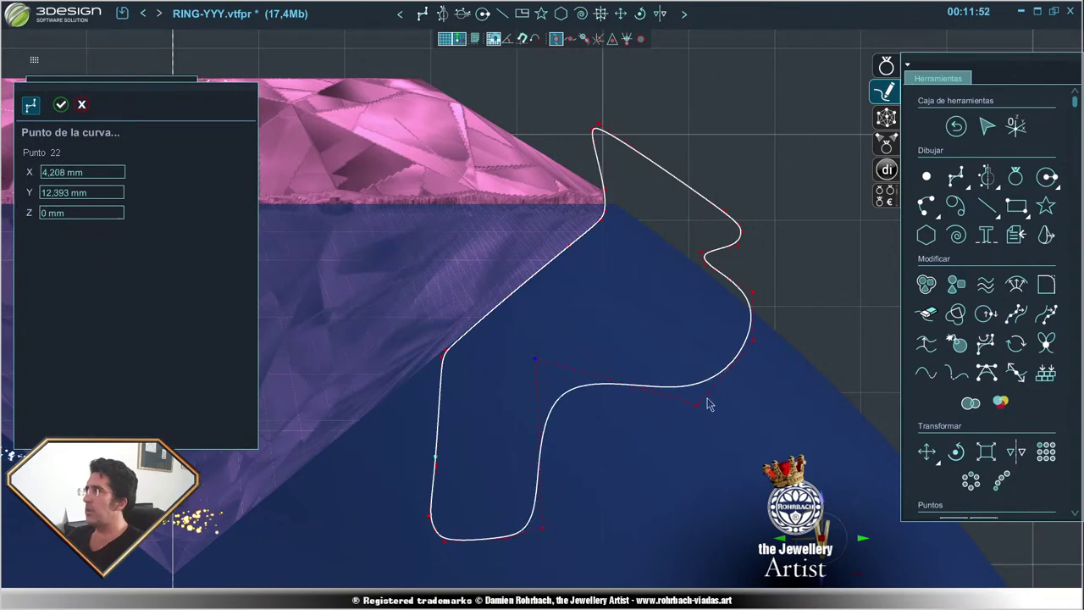
pyautogui.moveTo(698, 407); pyautogui.dragTo(694, 372)
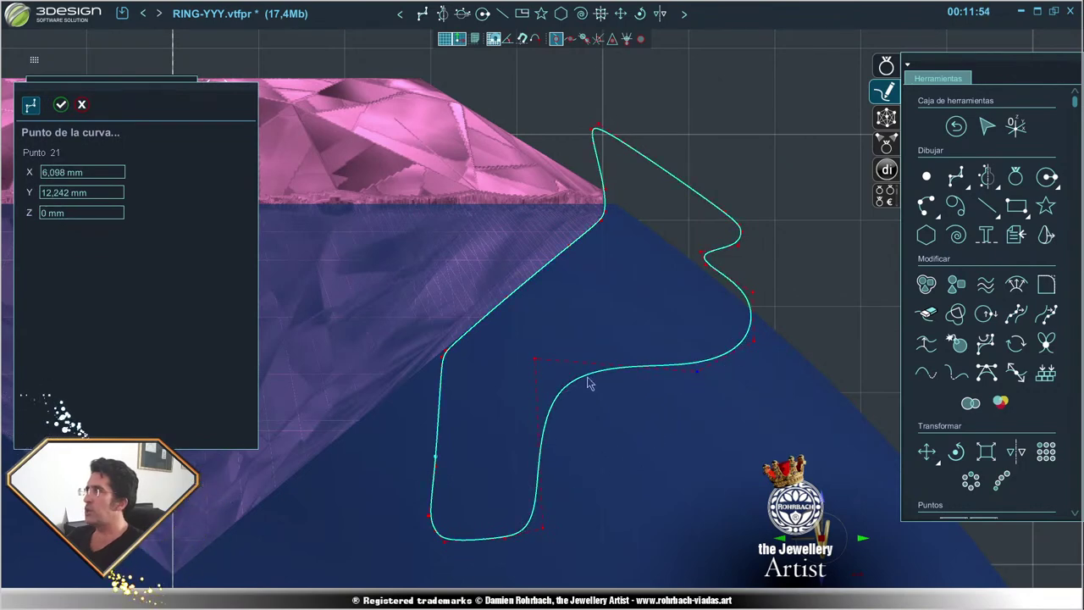
pyautogui.moveTo(543, 526)
pyautogui.mouseDown()
pyautogui.moveTo(510, 518)
pyautogui.moveTo(533, 423)
pyautogui.mouseUp()
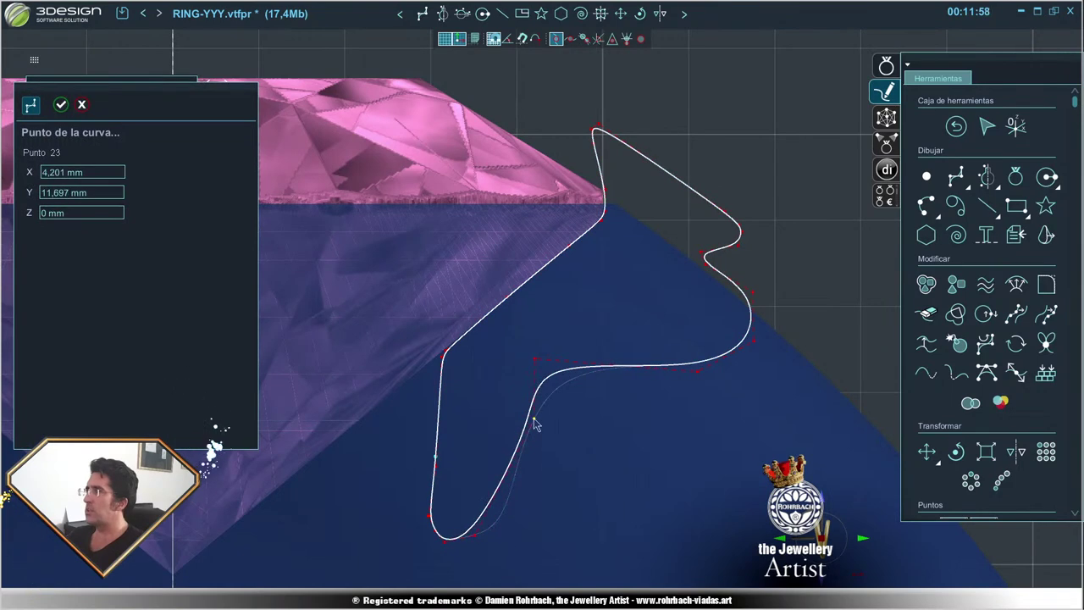
pyautogui.moveTo(478, 553); pyautogui.dragTo(483, 551)
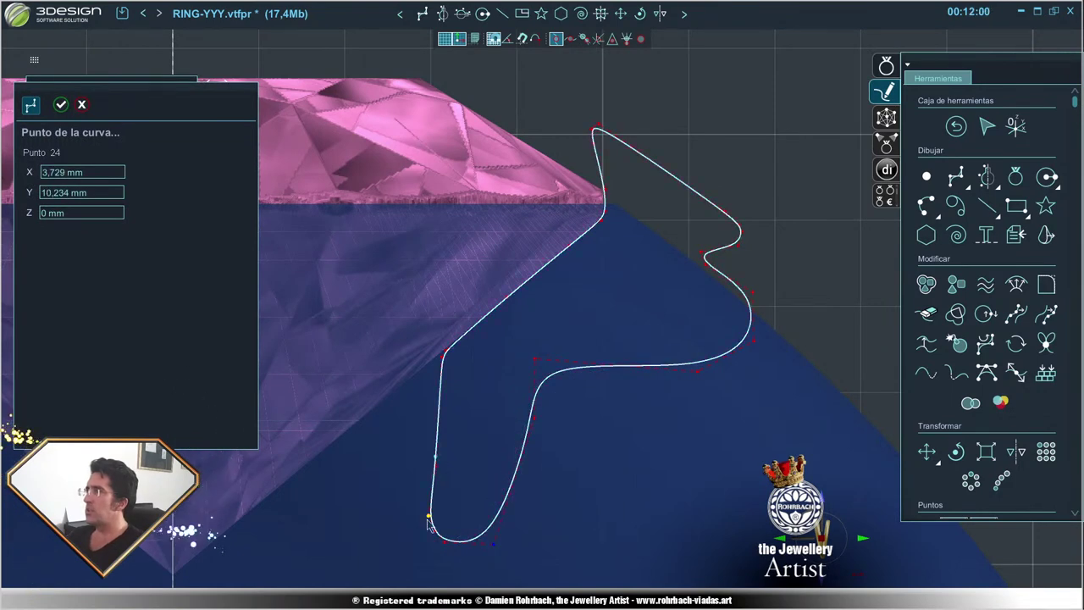
# - Move the left-side and lower-left control points up and right to smooth the bend
pyautogui.click(434, 469)
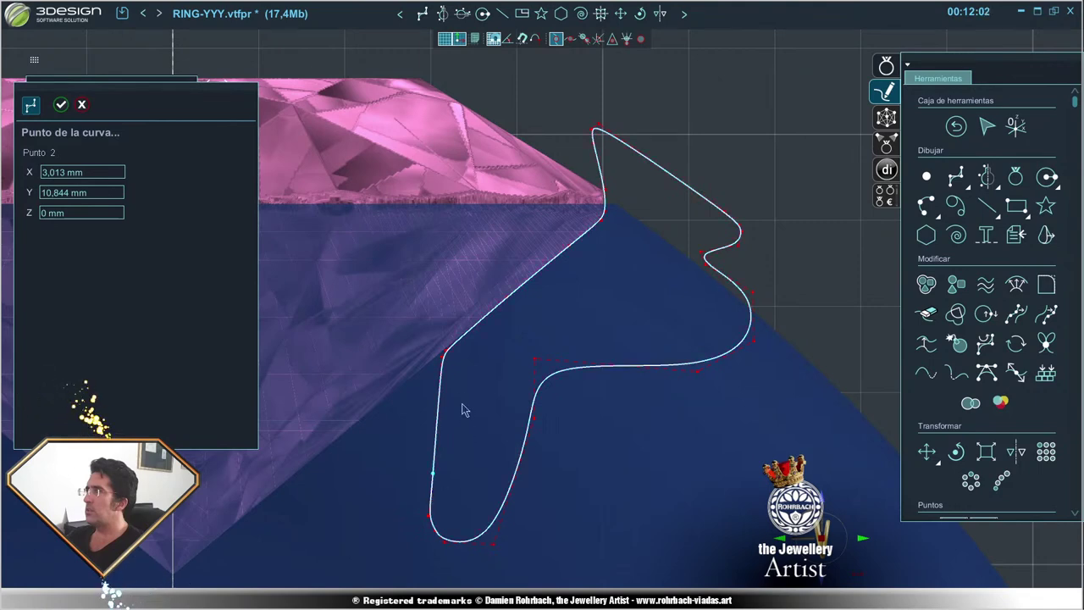
pyautogui.moveTo(445, 356)
pyautogui.mouseDown()
pyautogui.moveTo(564, 259)
pyautogui.moveTo(502, 322)
pyautogui.moveTo(520, 295)
pyautogui.mouseUp()
pyautogui.moveTo(438, 356); pyautogui.dragTo(508, 303)
pyautogui.moveTo(534, 359); pyautogui.dragTo(605, 364)
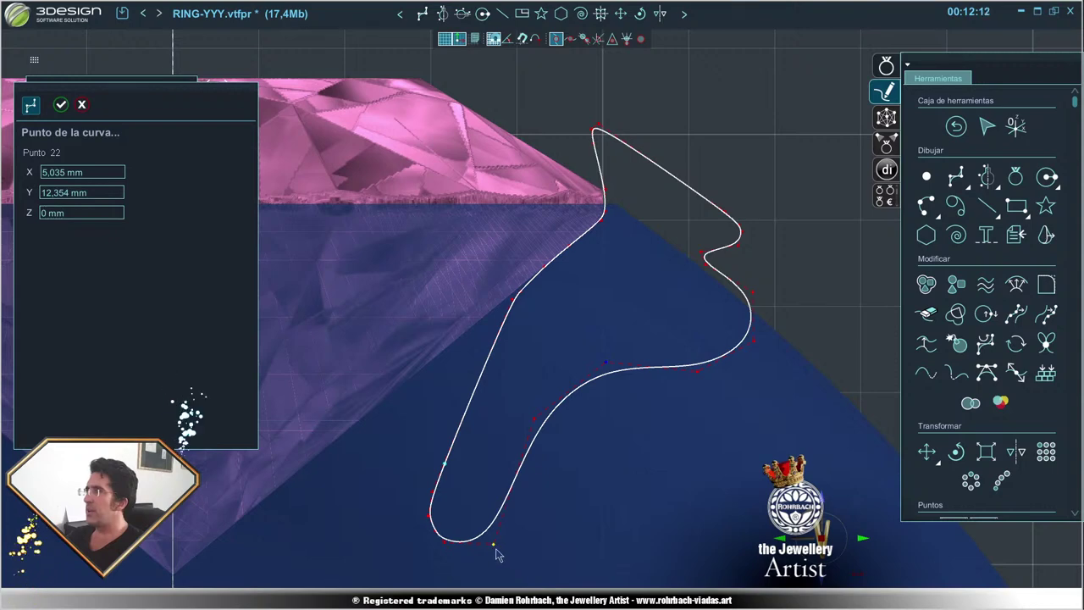
pyautogui.moveTo(494, 544); pyautogui.dragTo(475, 534)
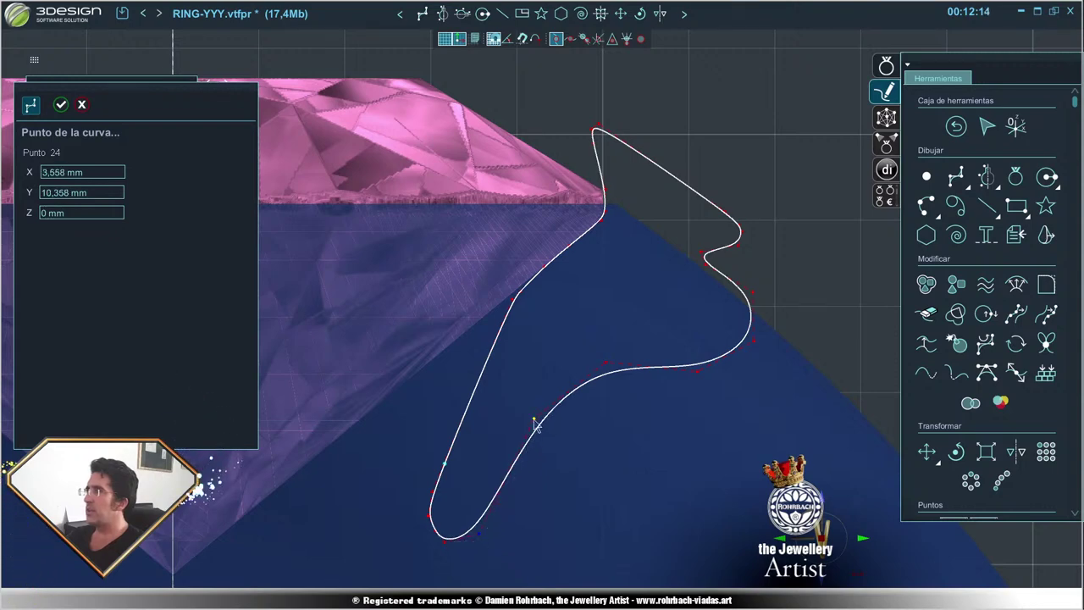
pyautogui.moveTo(534, 425)
pyautogui.mouseDown()
pyautogui.moveTo(576, 411)
pyautogui.moveTo(623, 357)
pyautogui.moveTo(624, 367)
pyautogui.mouseUp()
# - Refine the upper S-bend and lower bend into a hooked loop and end point editing
pyautogui.scroll(2, 610, 364)
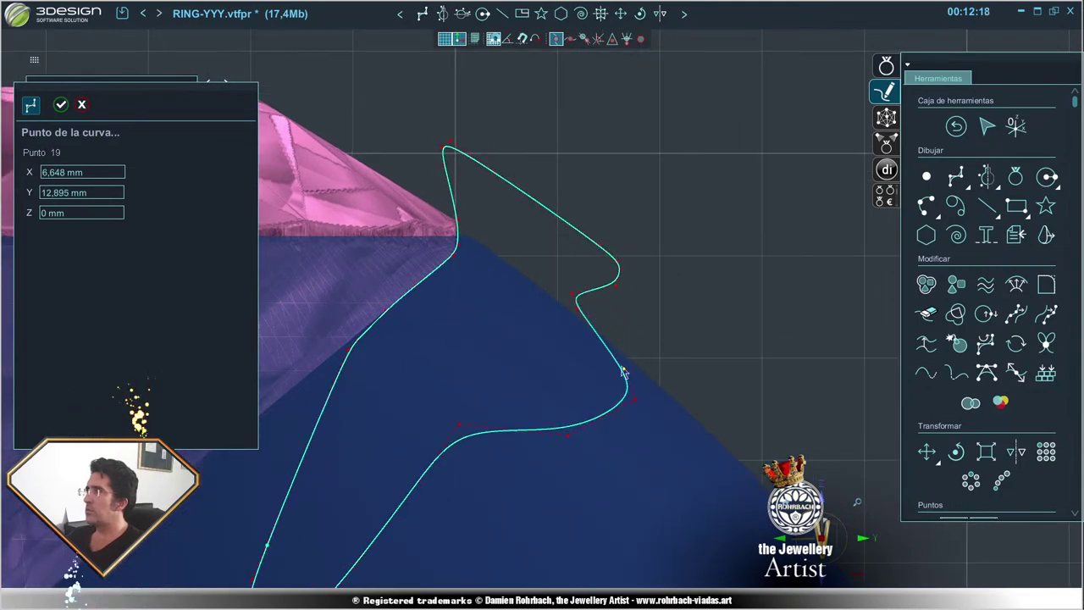
pyautogui.click(573, 296)
pyautogui.moveTo(574, 301); pyautogui.dragTo(558, 318)
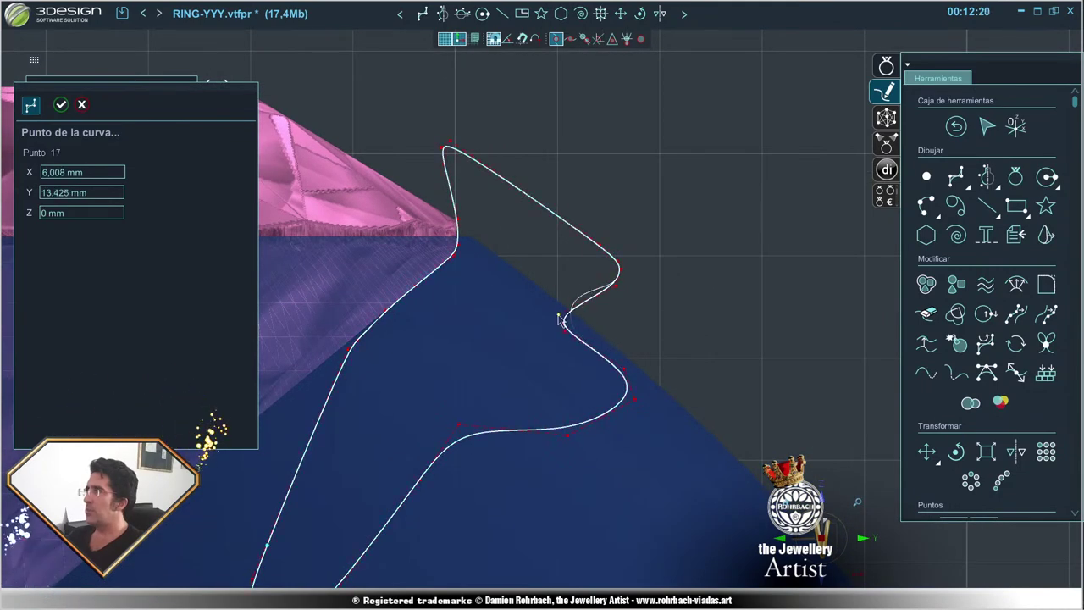
pyautogui.moveTo(619, 292); pyautogui.dragTo(615, 295)
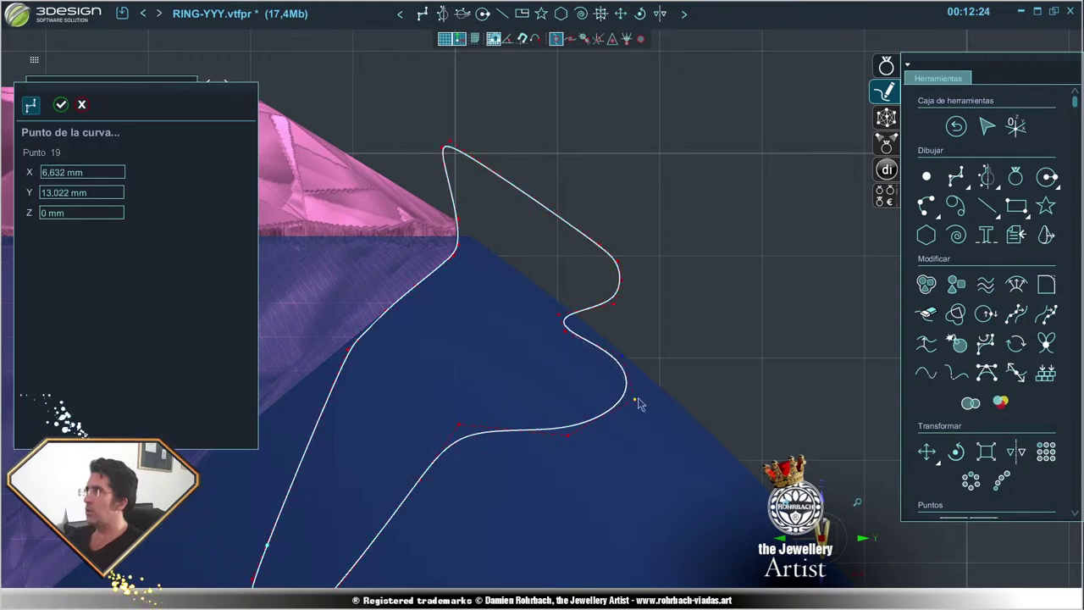
pyautogui.moveTo(635, 405); pyautogui.dragTo(592, 414)
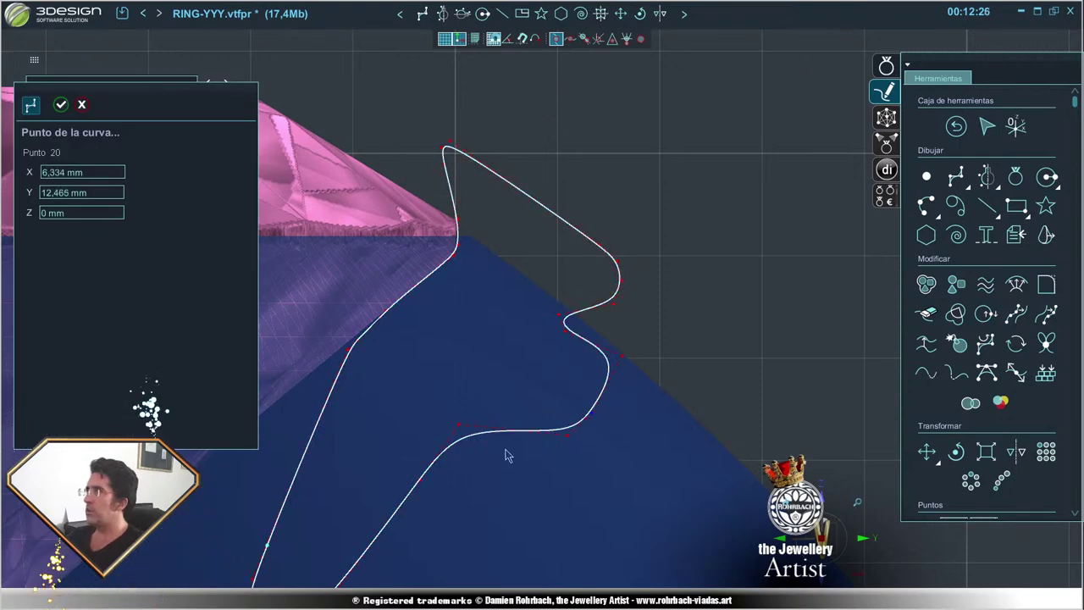
pyautogui.scroll(-2, 505, 454)
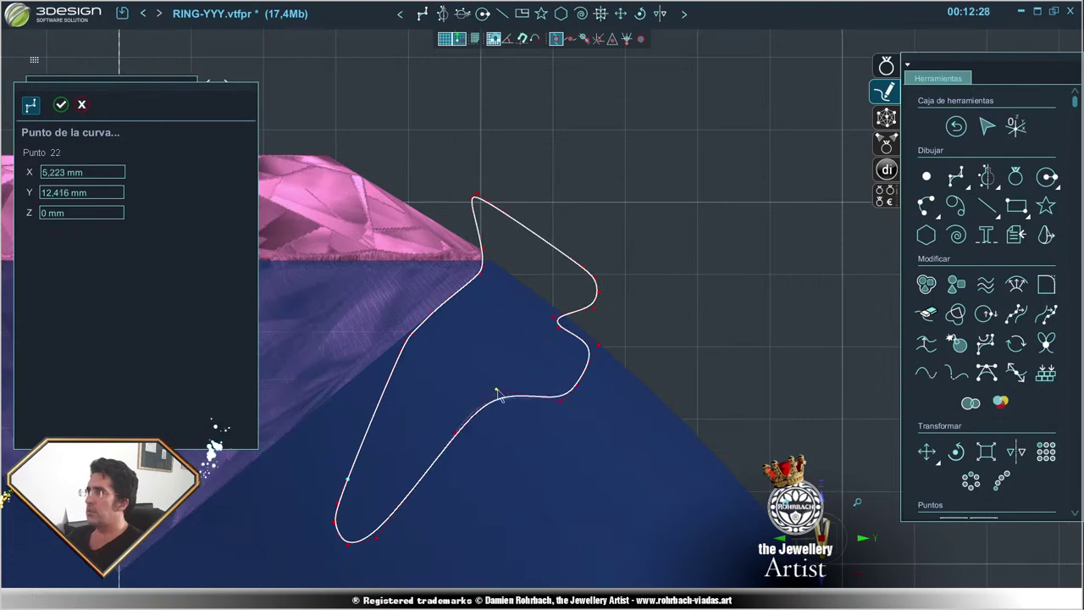
pyautogui.click(503, 399)
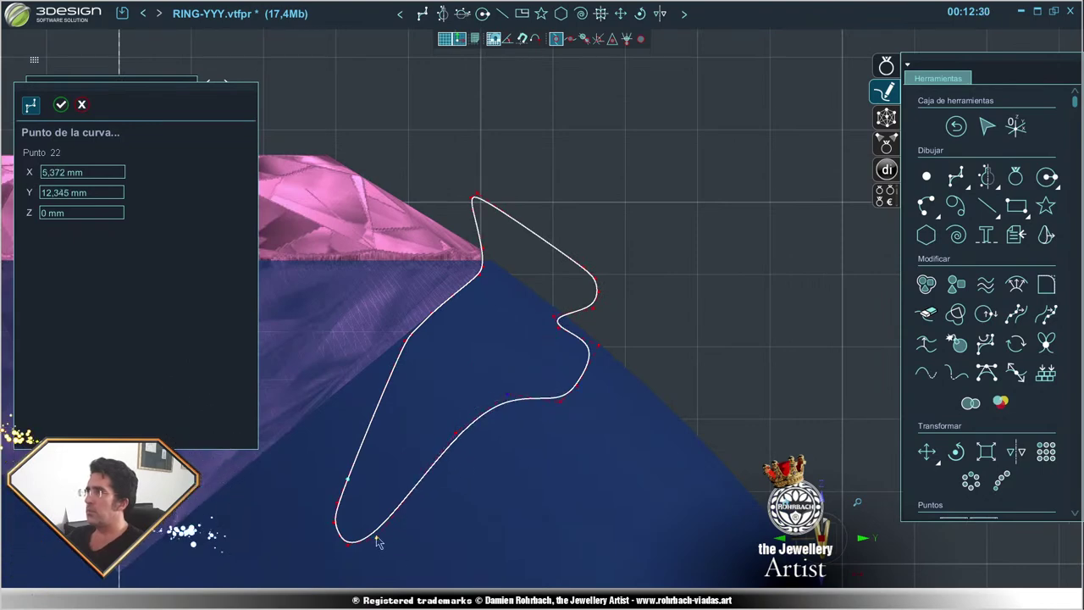
pyautogui.click(378, 543)
pyautogui.scroll(-2, 508, 372)
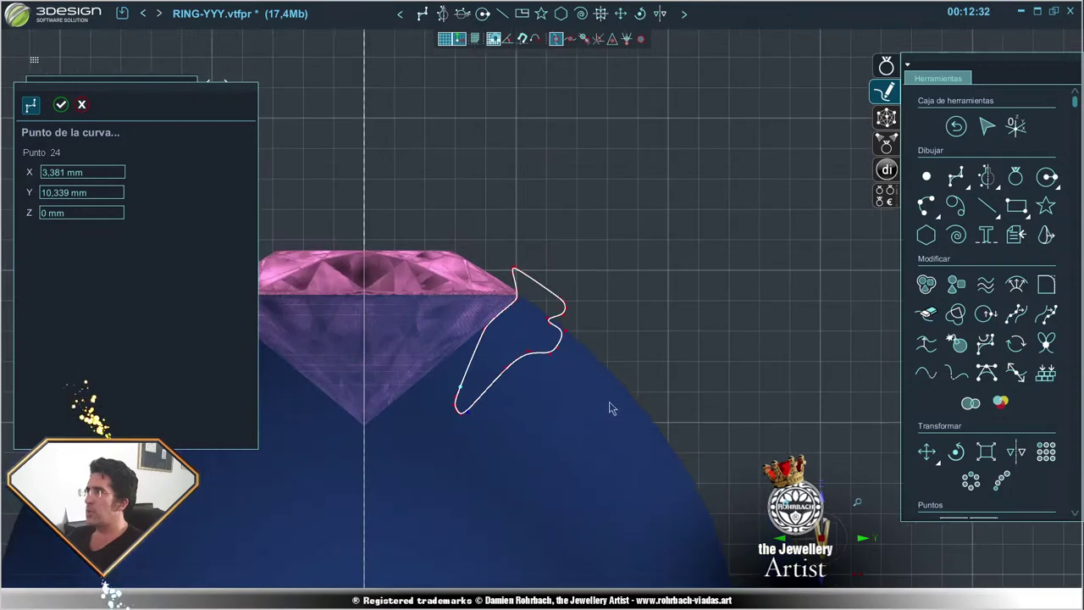
pyautogui.rightClick(609, 408)
pyautogui.click(956, 125)
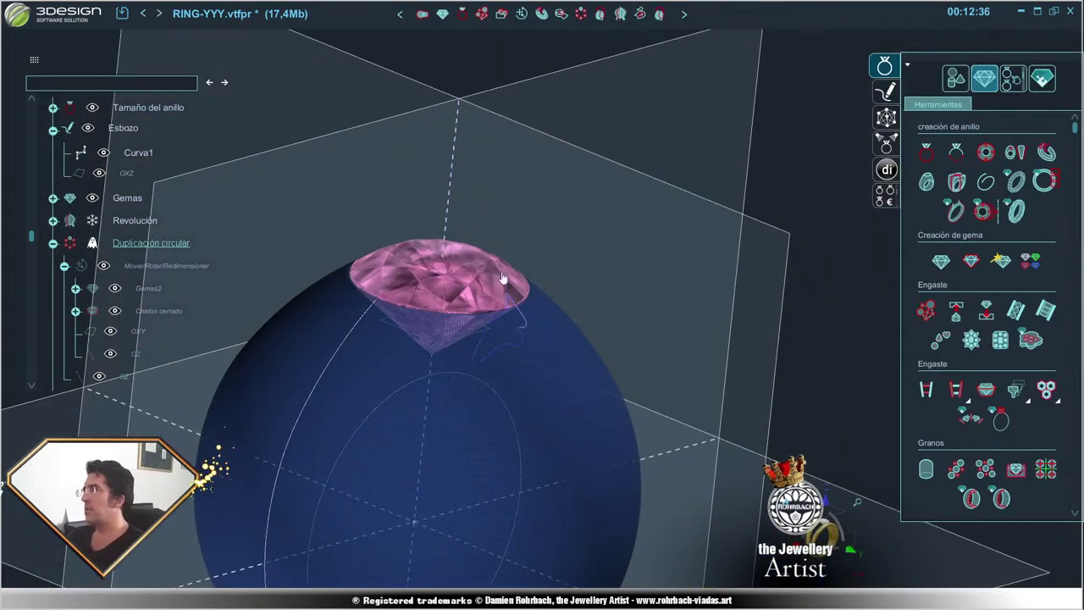
# - Build a 360° OZ revolution of Curva1 in White gold 14K, redoing it once after an undo
pyautogui.click(620, 13)
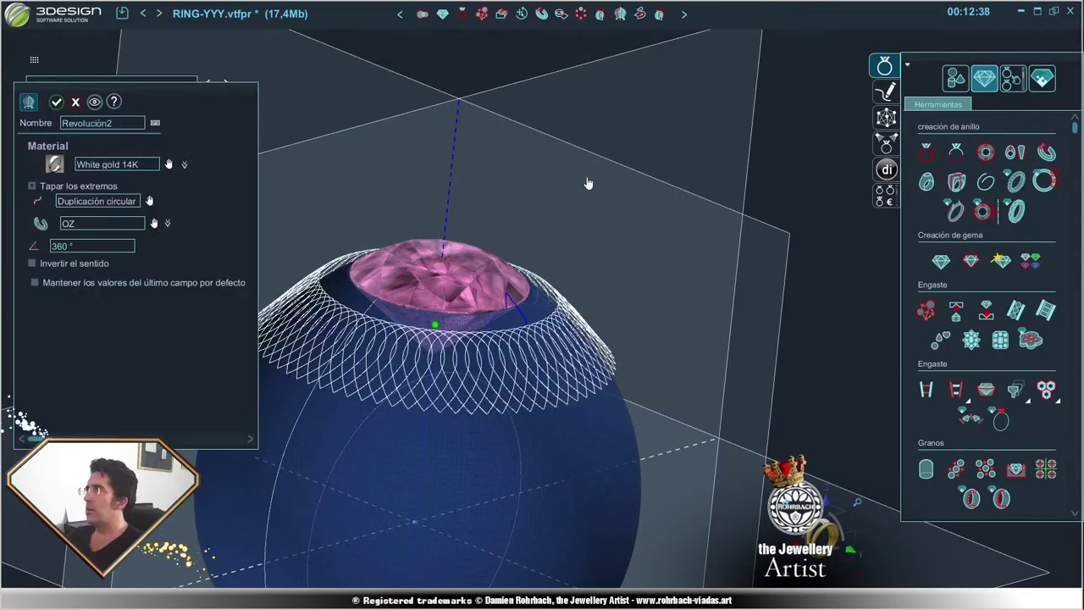
pyautogui.press('Return')
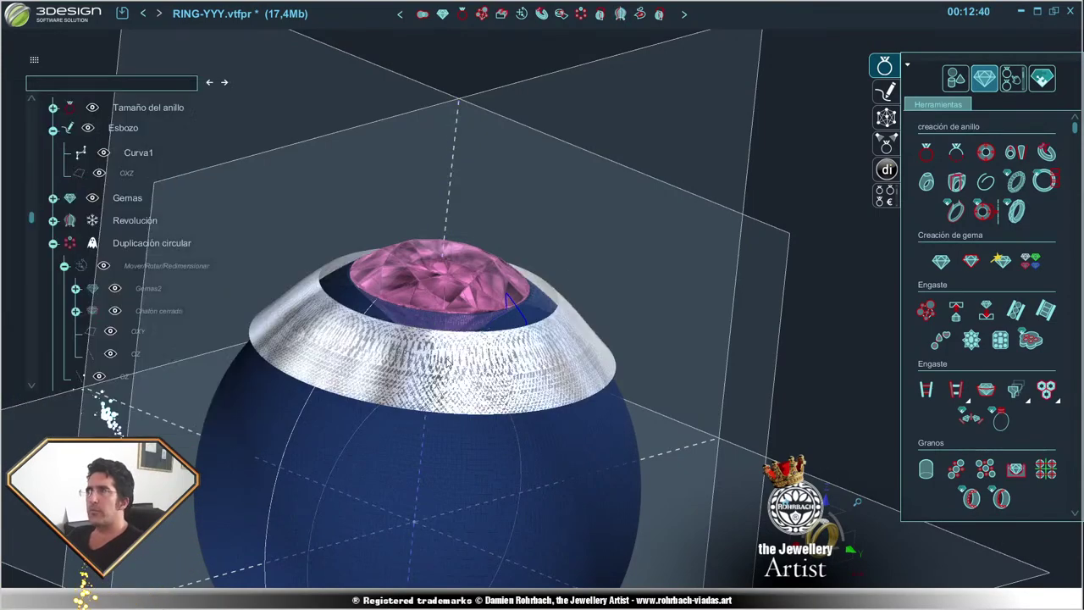
pyautogui.moveTo(451, 372); pyautogui.dragTo(452, 343, button='middle')
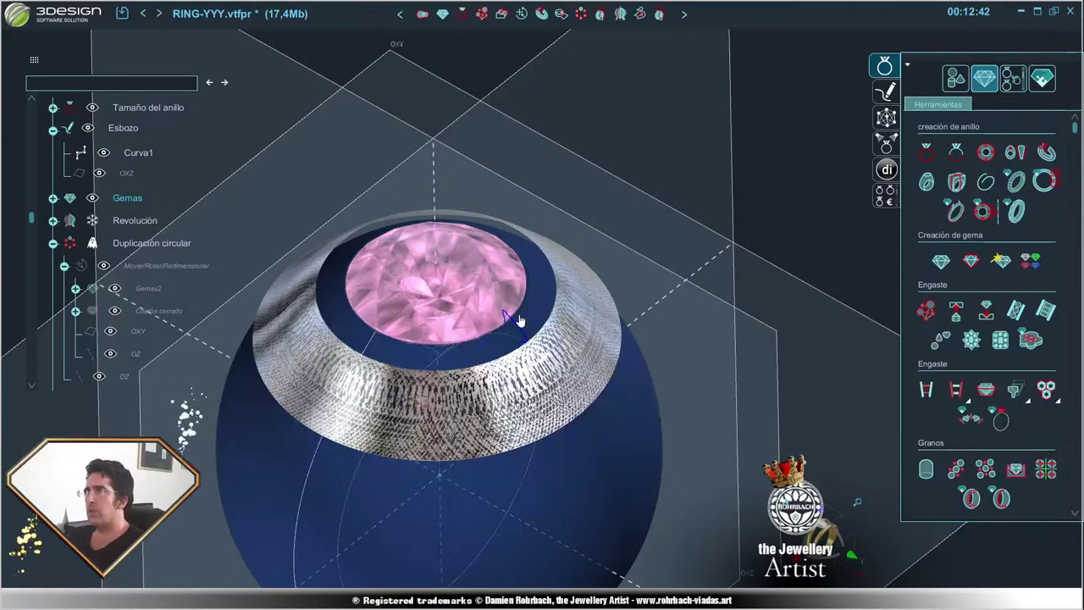
pyautogui.hotkey('ctrl', 'z')
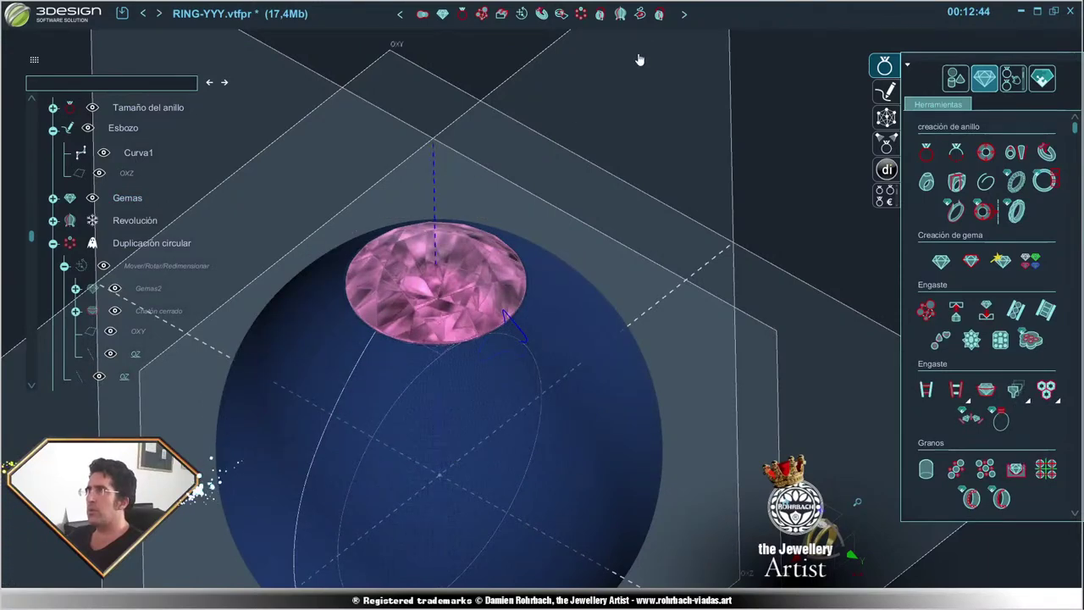
pyautogui.click(620, 15)
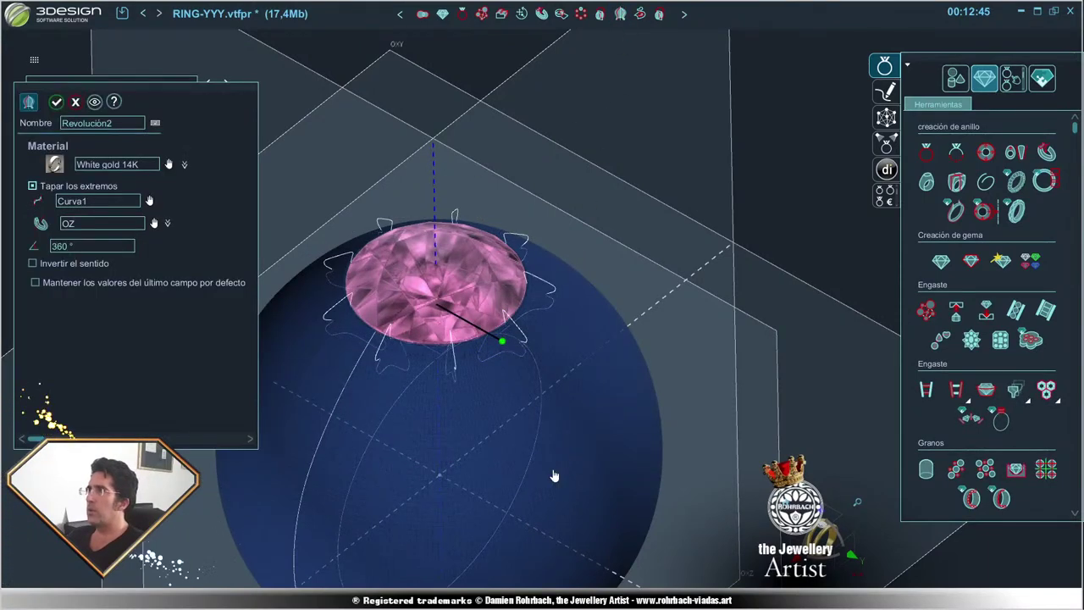
pyautogui.press('Return')
pyautogui.moveTo(553, 476); pyautogui.dragTo(462, 340, button='middle')
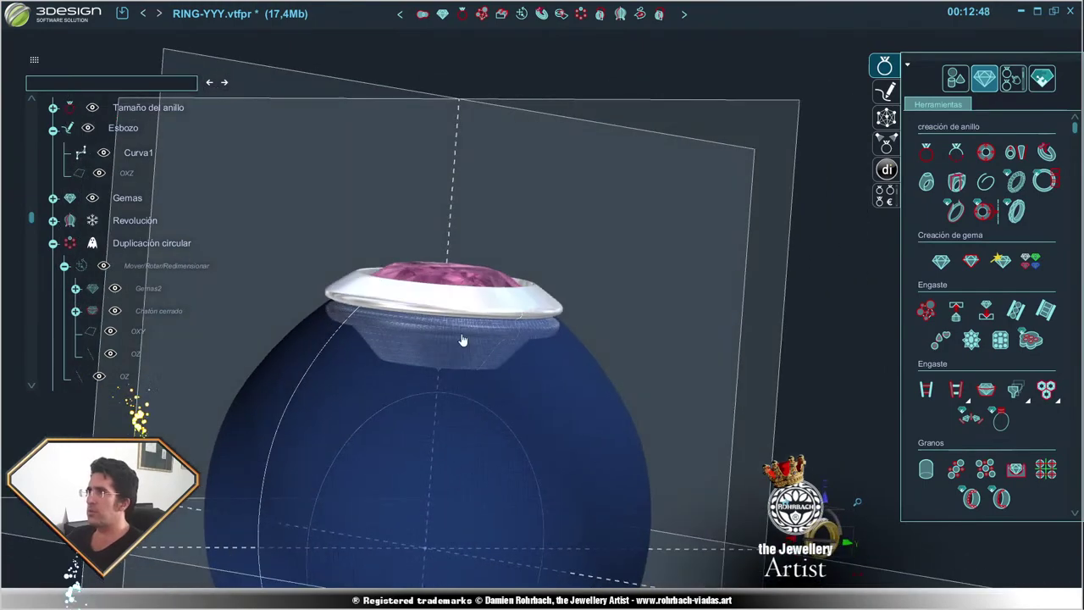
# - Reopen Esbozo2 and raise Curva1's bottom tip and point 1 up and right
pyautogui.doubleClick(136, 334)
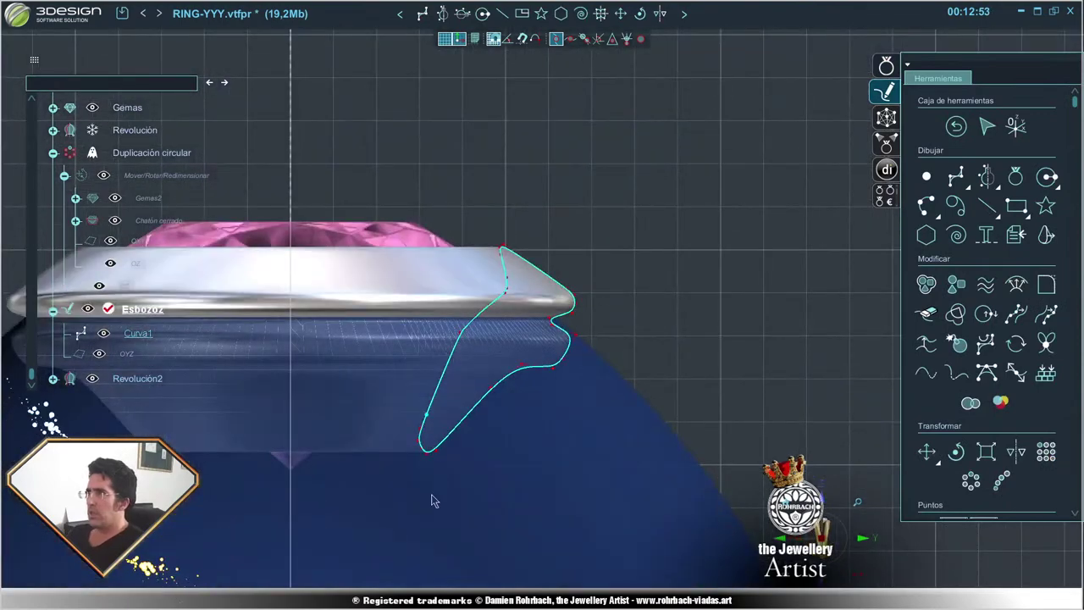
pyautogui.click(424, 461)
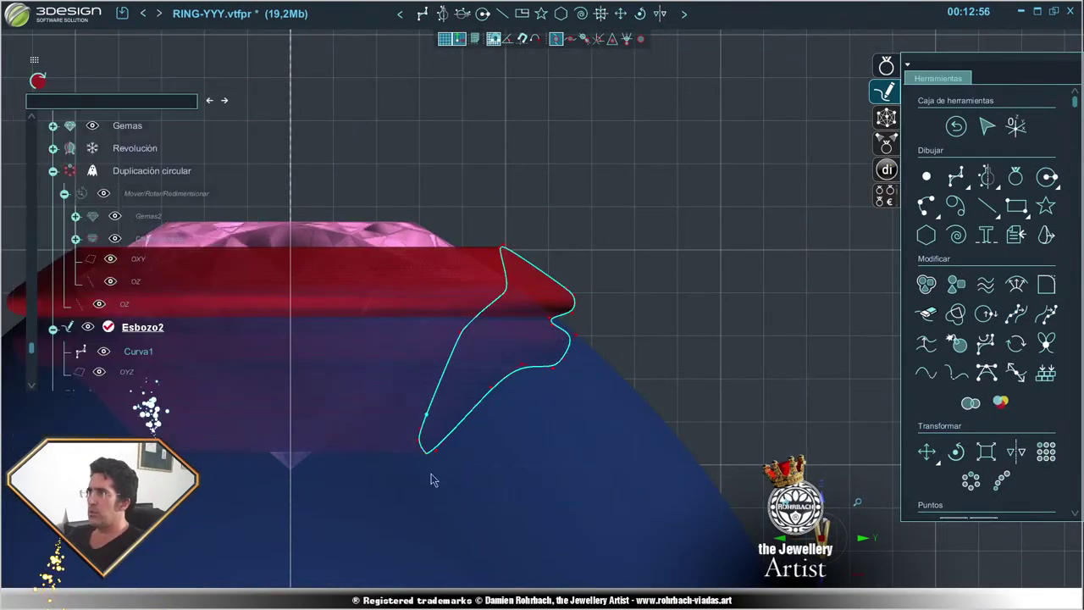
pyautogui.doubleClick(430, 458)
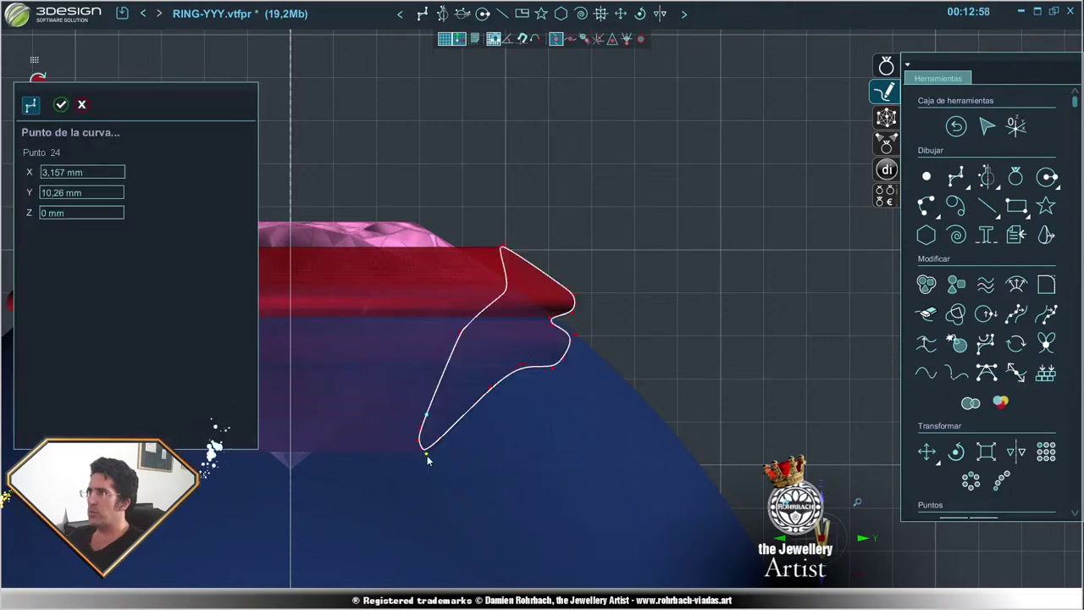
pyautogui.moveTo(421, 441); pyautogui.dragTo(448, 395)
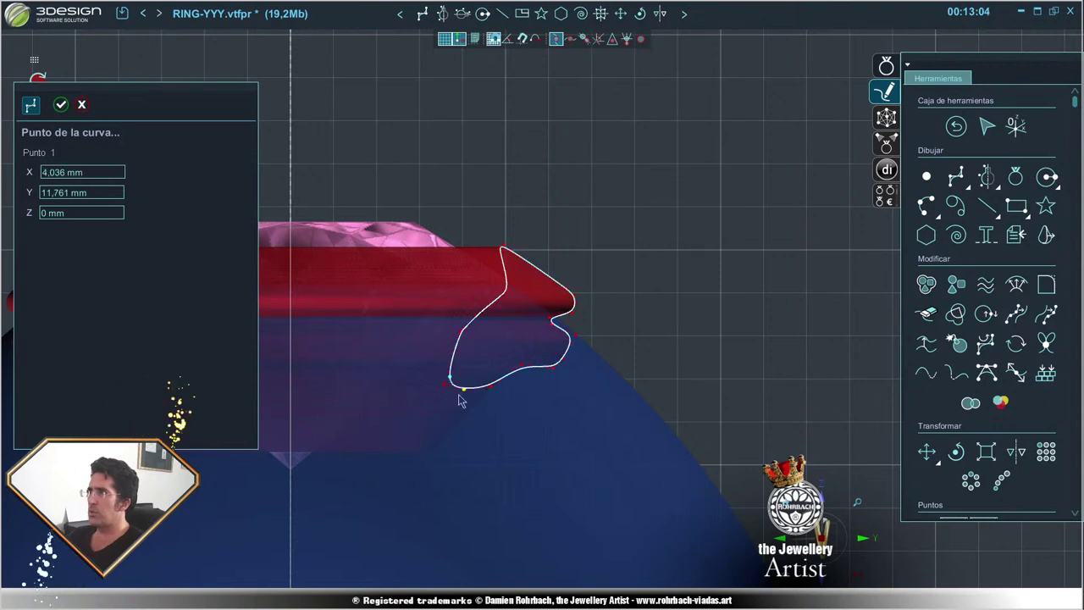
pyautogui.moveTo(460, 395)
pyautogui.mouseDown()
pyautogui.moveTo(492, 381)
pyautogui.moveTo(491, 393)
pyautogui.moveTo(513, 373)
pyautogui.mouseUp()
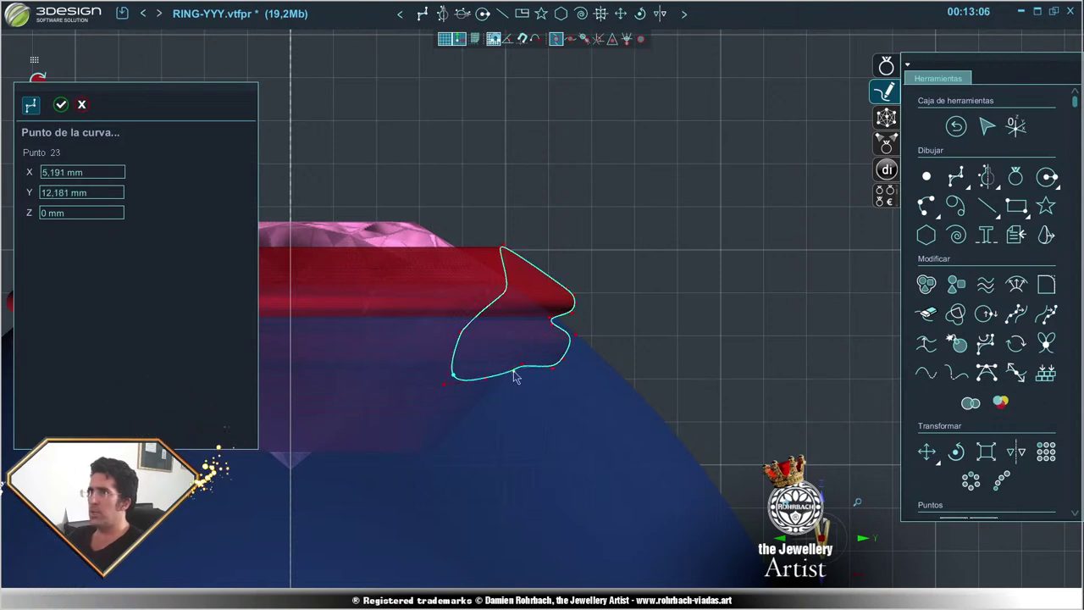
# - Adjust point 22 and the lower-left points to smooth the bottom, then validate the curve
pyautogui.click(531, 368)
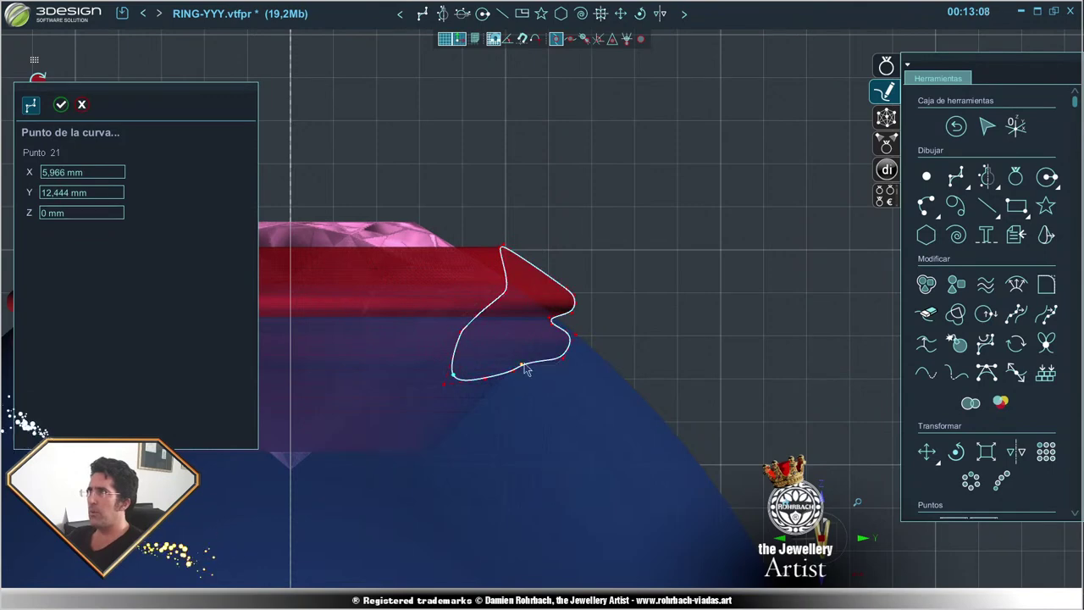
pyautogui.moveTo(535, 372); pyautogui.dragTo(533, 369)
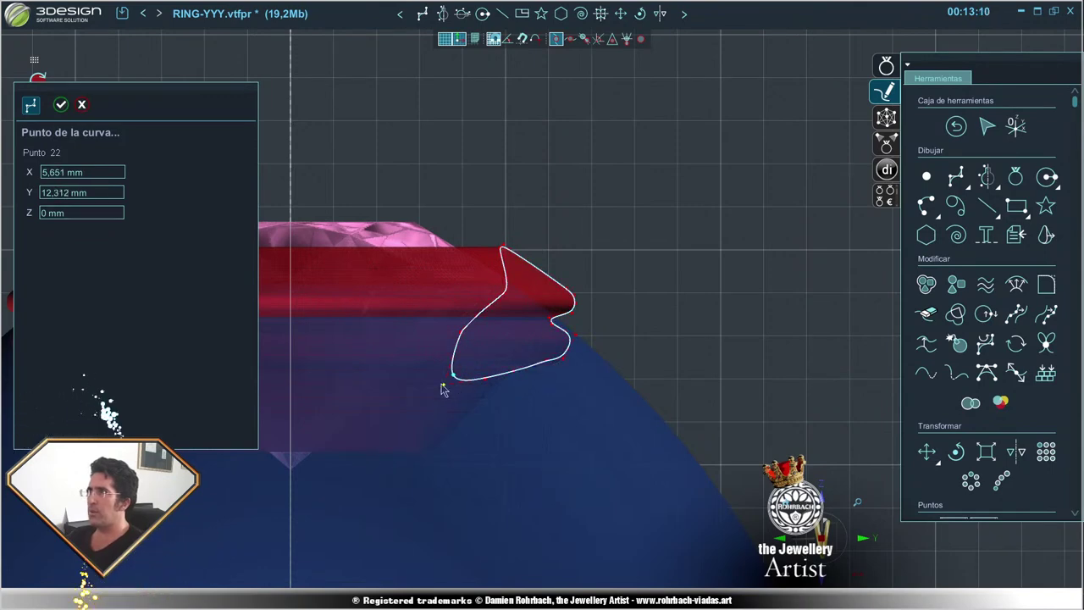
pyautogui.click(453, 375)
pyautogui.moveTo(453, 375); pyautogui.dragTo(478, 372)
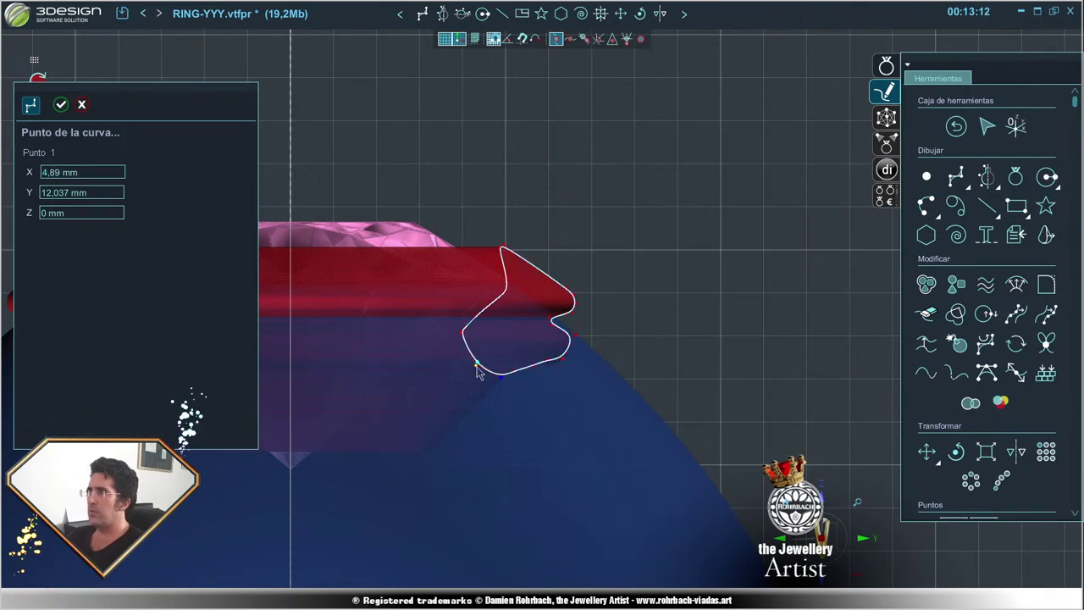
pyautogui.click(480, 369)
pyautogui.scroll(3, 526, 314)
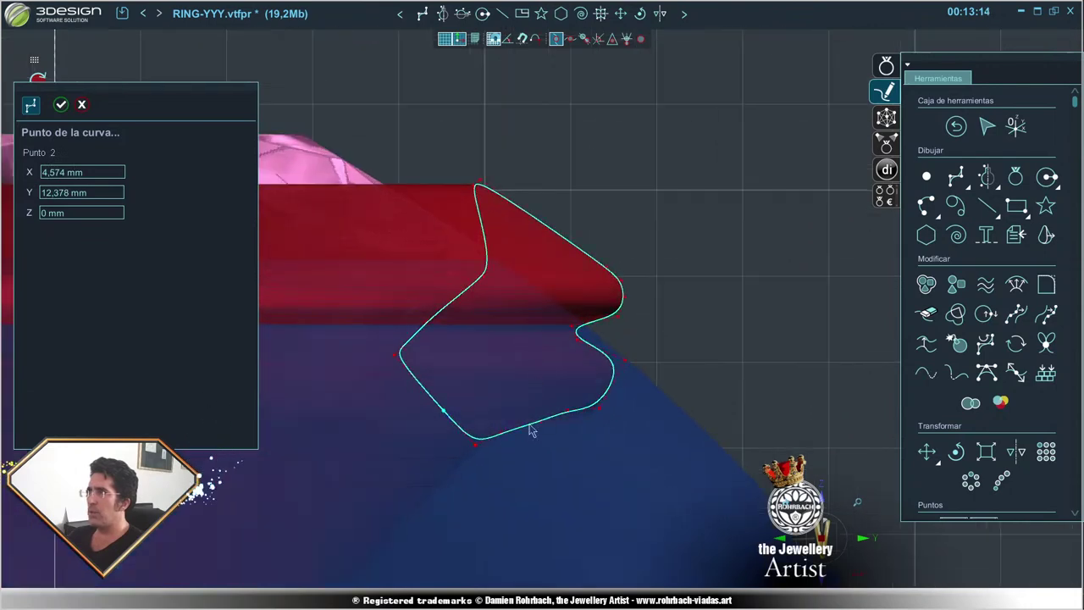
pyautogui.moveTo(531, 430)
pyautogui.mouseDown()
pyautogui.moveTo(543, 440)
pyautogui.moveTo(584, 426)
pyautogui.moveTo(605, 404)
pyautogui.mouseUp()
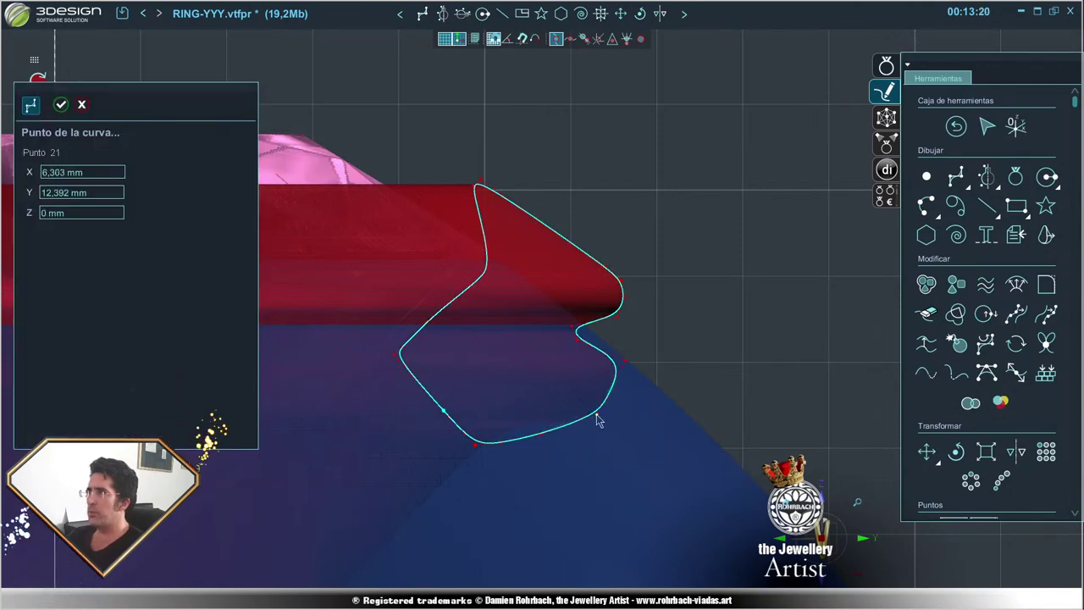
pyautogui.moveTo(541, 441); pyautogui.dragTo(563, 433)
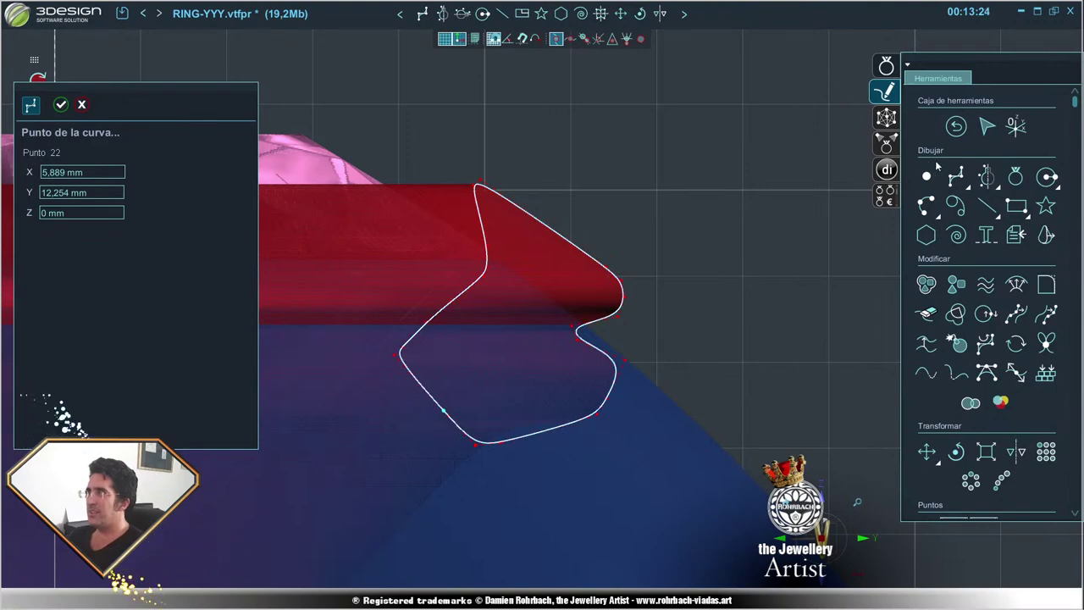
pyautogui.click(956, 125)
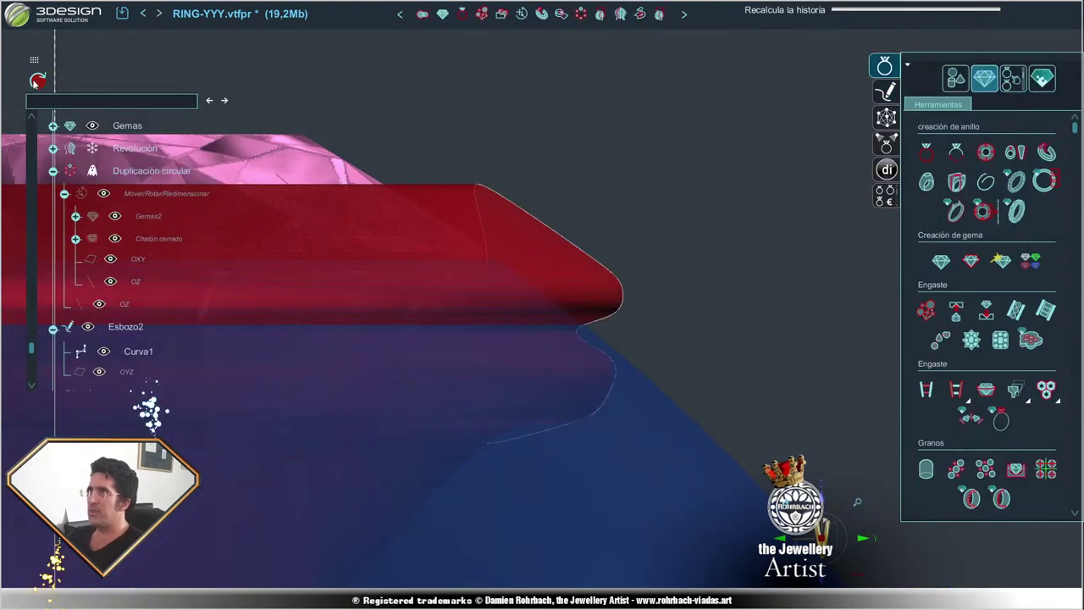
# - Hide the blue lobed revolved body with Esconder from the history tree
pyautogui.scroll(-3, 524, 421)
pyautogui.moveTo(525, 426)
pyautogui.mouseDown(button='middle')
pyautogui.moveTo(422, 453)
pyautogui.moveTo(478, 360)
pyautogui.moveTo(598, 407)
pyautogui.moveTo(332, 419)
pyautogui.mouseUp(button='middle')
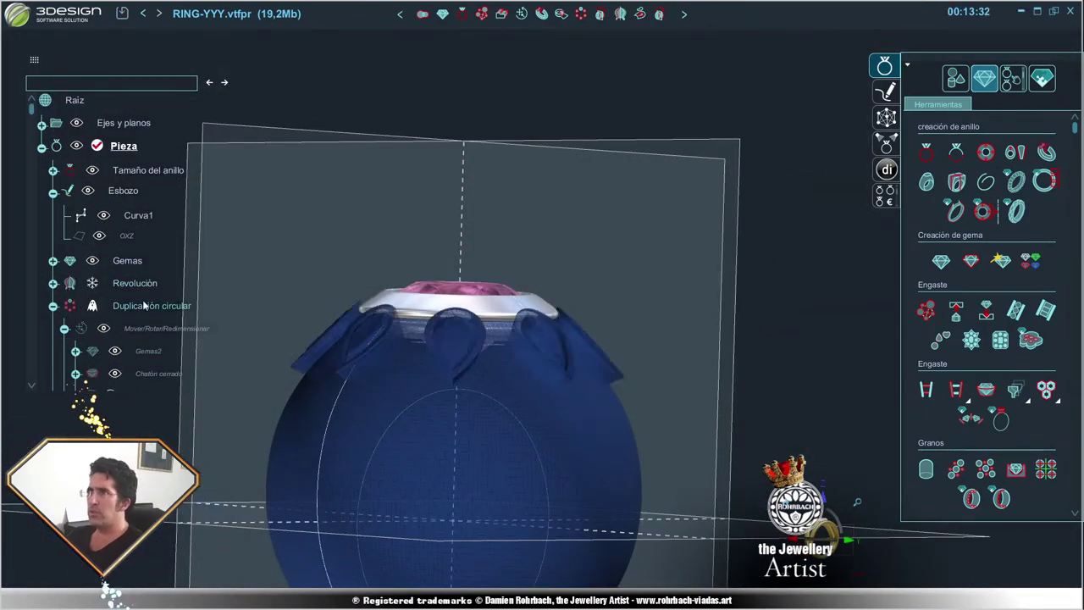
pyautogui.rightClick(164, 351)
pyautogui.click(169, 253)
# - Orbit and zoom around the ring to inspect the collar and eight pear ruby bezels
pyautogui.moveTo(508, 280)
pyautogui.mouseDown(button='middle')
pyautogui.moveTo(540, 300)
pyautogui.moveTo(503, 455)
pyautogui.moveTo(314, 351)
pyautogui.moveTo(333, 343)
pyautogui.moveTo(633, 466)
pyautogui.moveTo(621, 415)
pyautogui.mouseUp(button='middle')
pyautogui.scroll(1, 621, 415)
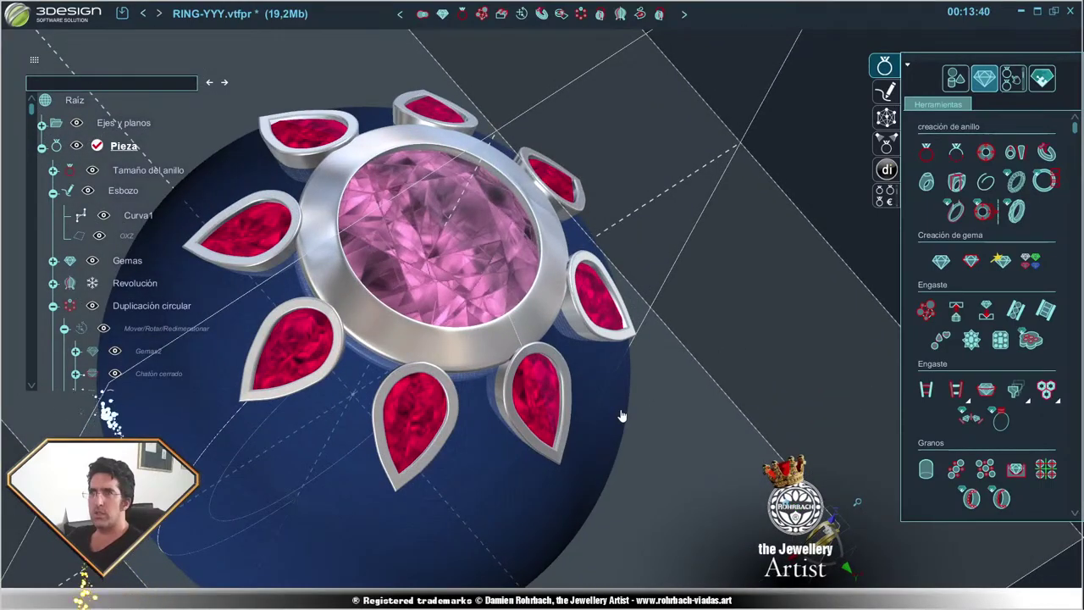
pyautogui.moveTo(689, 420)
pyautogui.mouseDown(button='middle')
pyautogui.moveTo(413, 217)
pyautogui.moveTo(652, 391)
pyautogui.mouseUp(button='middle')
pyautogui.scroll(-2, 413, 218)
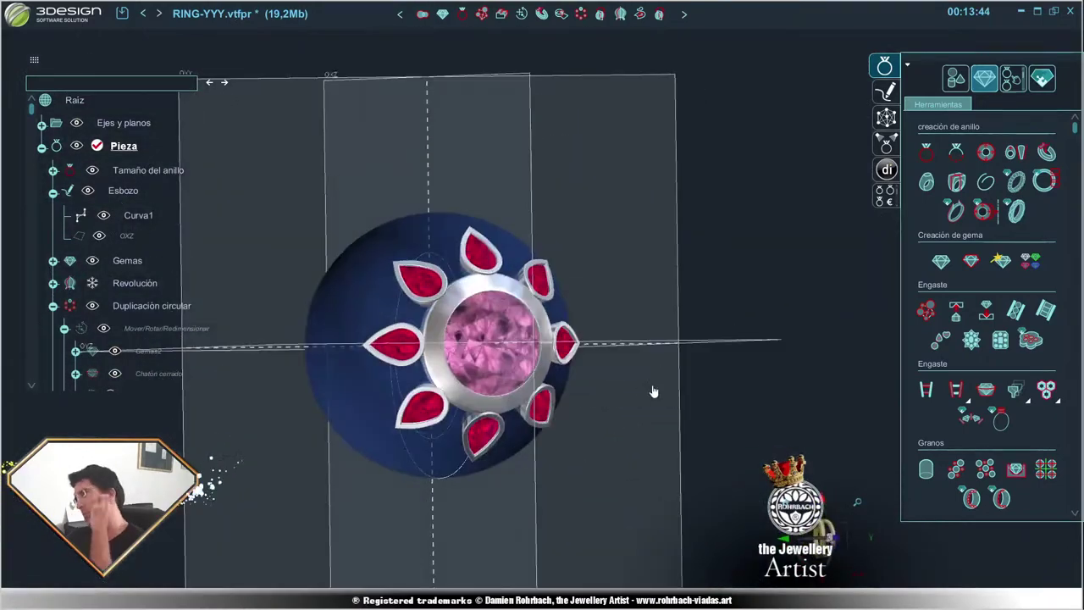
pyautogui.scroll(3, 653, 391)
pyautogui.scroll(-3, 646, 395)
pyautogui.moveTo(643, 428)
pyautogui.mouseDown(button='middle')
pyautogui.moveTo(581, 310)
pyautogui.moveTo(616, 498)
pyautogui.moveTo(685, 421)
pyautogui.moveTo(354, 447)
pyautogui.moveTo(661, 516)
pyautogui.moveTo(404, 355)
pyautogui.moveTo(474, 280)
pyautogui.moveTo(885, 557)
pyautogui.moveTo(562, 380)
pyautogui.moveTo(591, 335)
pyautogui.mouseUp(button='middle')
pyautogui.scroll(1, 684, 421)
pyautogui.scroll(-2, 354, 447)
pyautogui.scroll(-2, 525, 423)
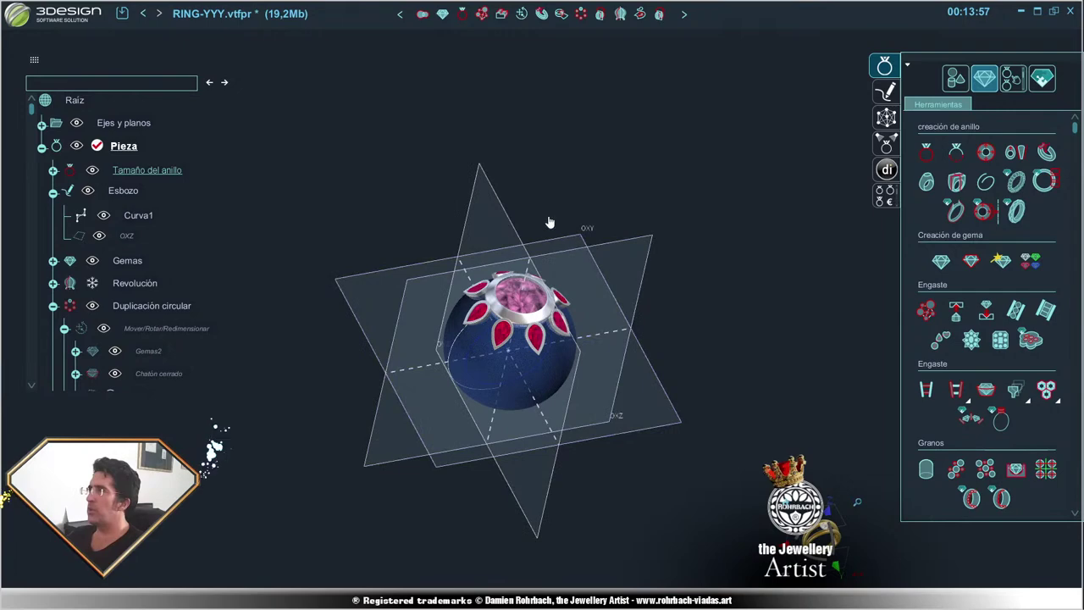
# - Extrude the Tamaño del anillo circle 23,886 mm on both sides as a White gold 14K cylinder
pyautogui.click(511, 16)
pyautogui.moveTo(501, 448)
pyautogui.mouseDown(button='middle')
pyautogui.moveTo(641, 440)
pyautogui.moveTo(479, 364)
pyautogui.moveTo(499, 422)
pyautogui.mouseUp(button='middle')
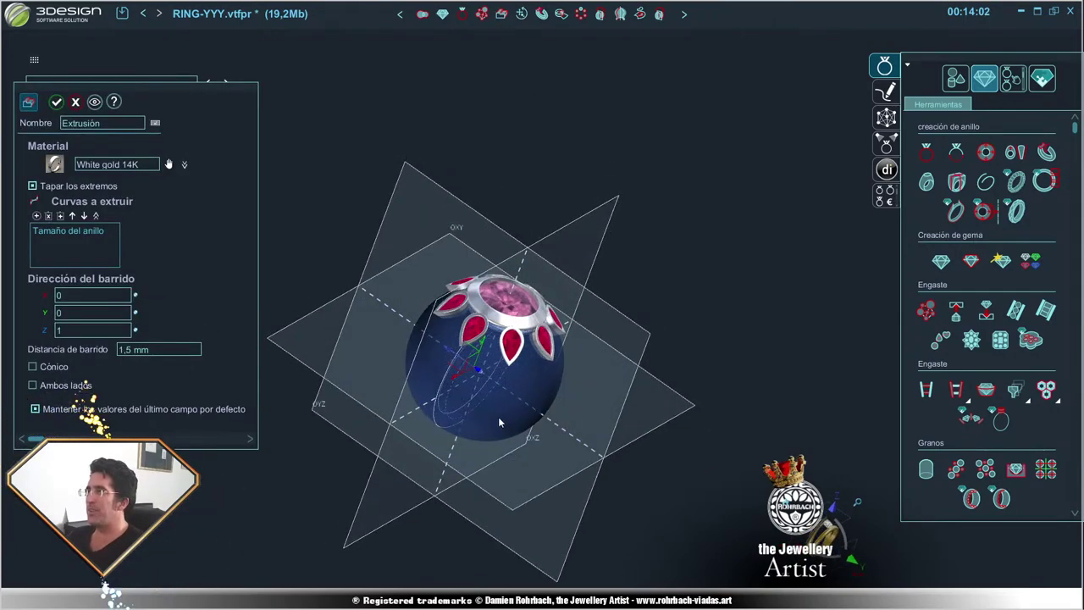
pyautogui.moveTo(444, 345); pyautogui.dragTo(398, 347)
pyautogui.moveTo(398, 347)
pyautogui.mouseDown(button='middle')
pyautogui.moveTo(508, 440)
pyautogui.moveTo(414, 408)
pyautogui.mouseUp(button='middle')
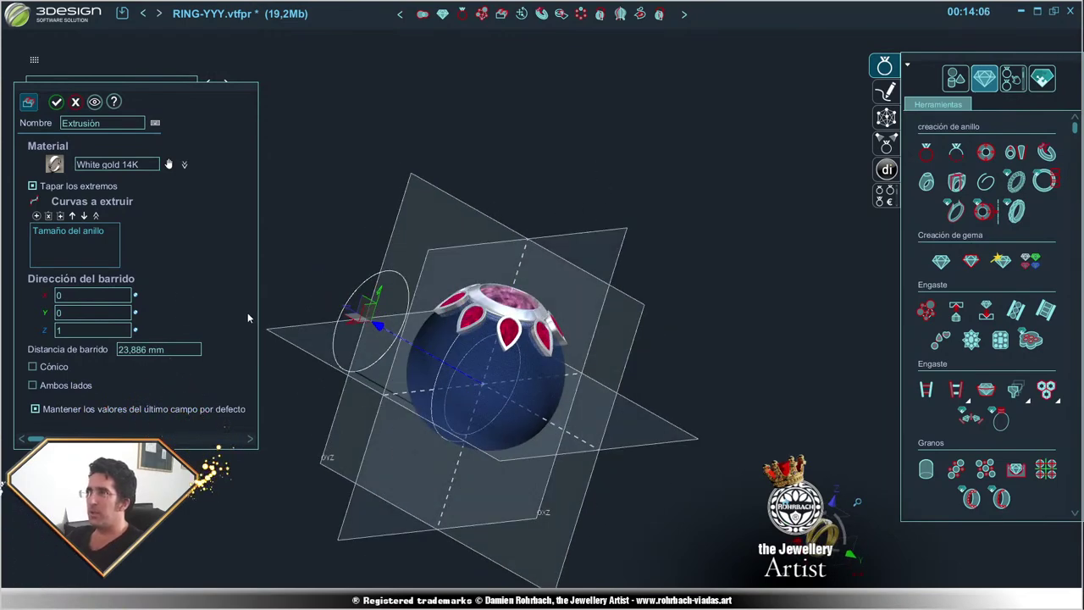
pyautogui.scroll(-2, 202, 331)
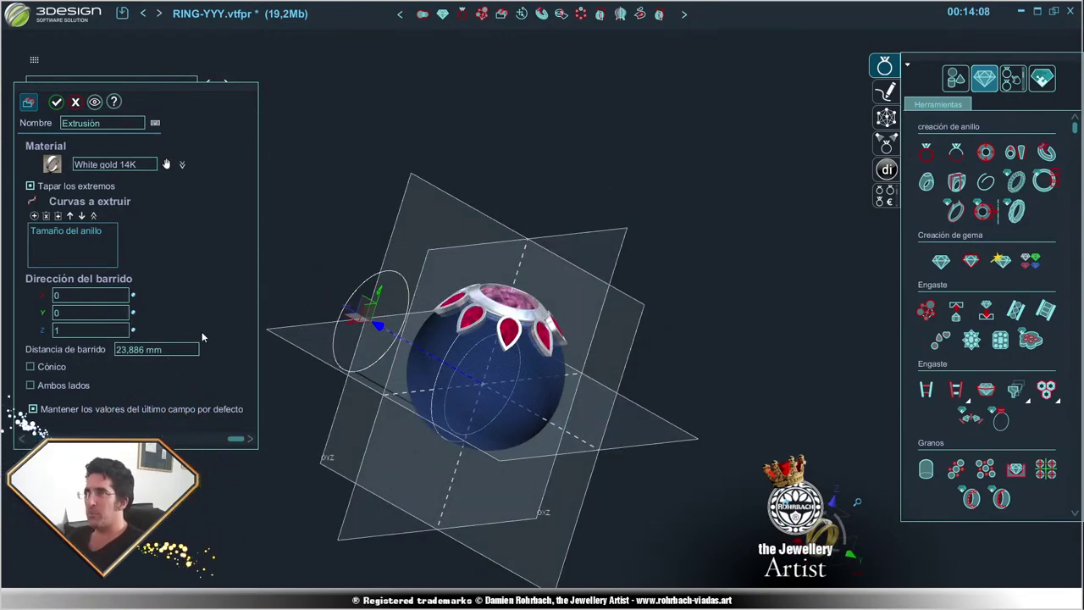
pyautogui.click(31, 385)
pyautogui.press('Return')
pyautogui.moveTo(322, 224)
pyautogui.mouseDown(button='right')
pyautogui.moveTo(516, 335)
pyautogui.moveTo(145, 312)
pyautogui.mouseUp(button='right')
# - Show the hidden Revolución ring body again with Mostrar
pyautogui.rightClick(134, 290)
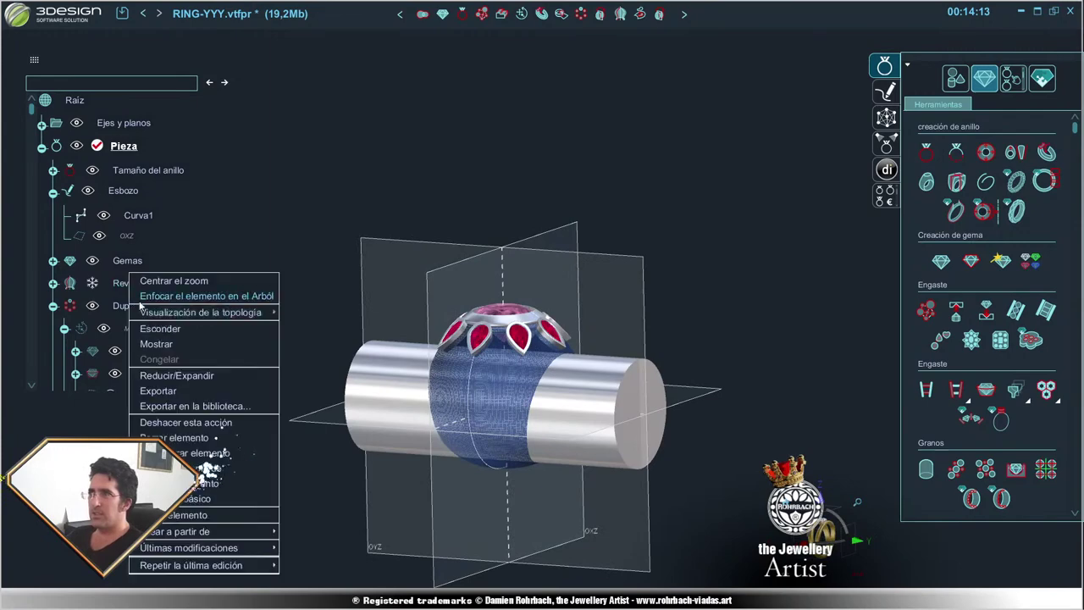
pyautogui.click(157, 349)
pyautogui.moveTo(687, 402); pyautogui.dragTo(488, 492, button='right')
pyautogui.scroll(3, 488, 496)
# - Select the revolved ring body and bring up the Deformar tools in the panel
pyautogui.click(515, 342)
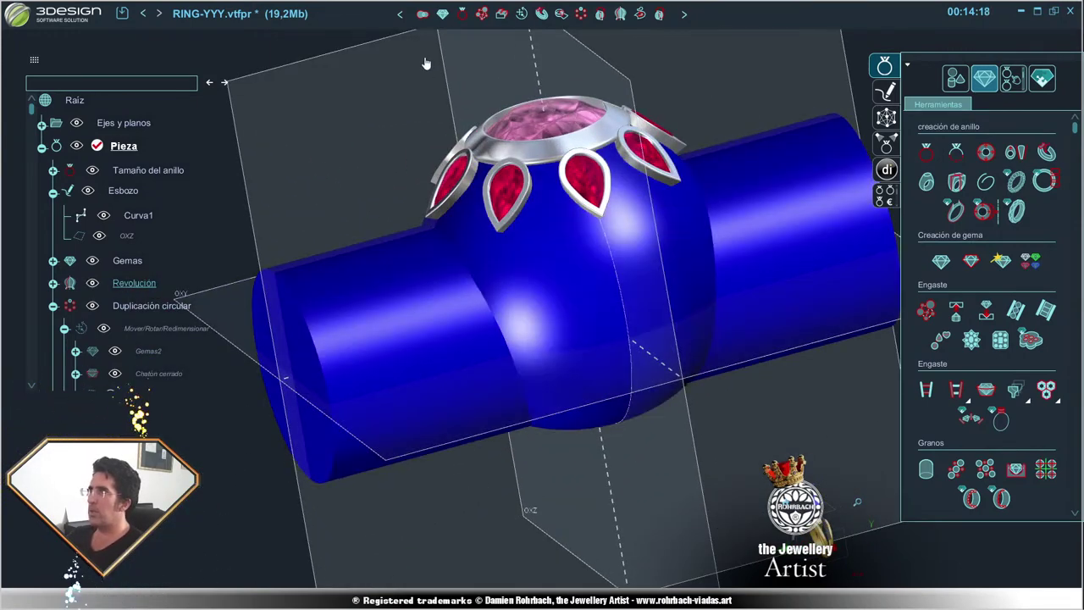
pyautogui.press('1')
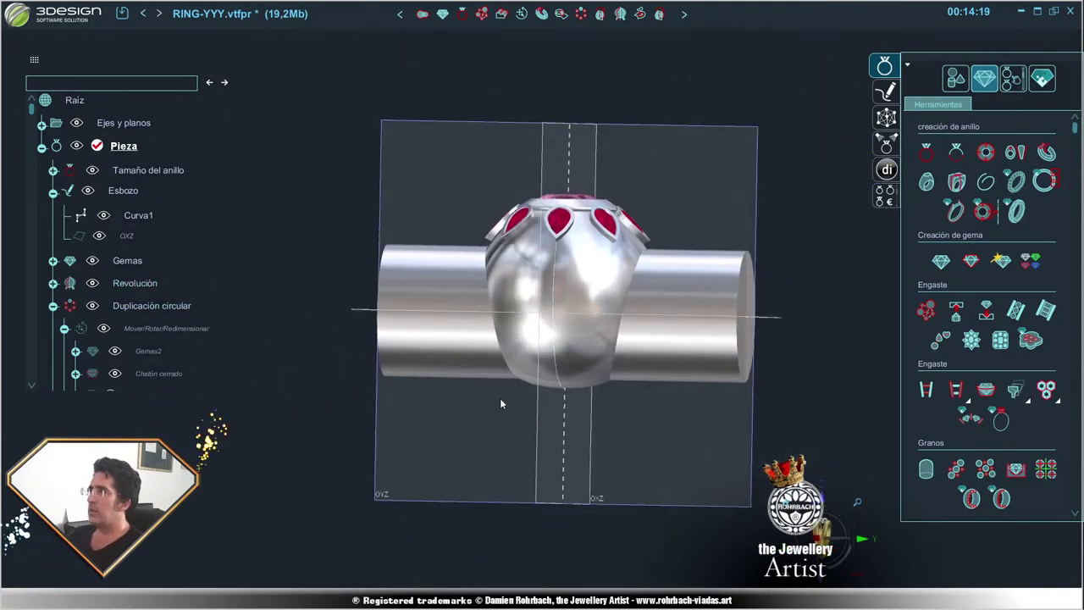
pyautogui.moveTo(551, 396); pyautogui.dragTo(617, 437, button='middle')
pyautogui.click(581, 347)
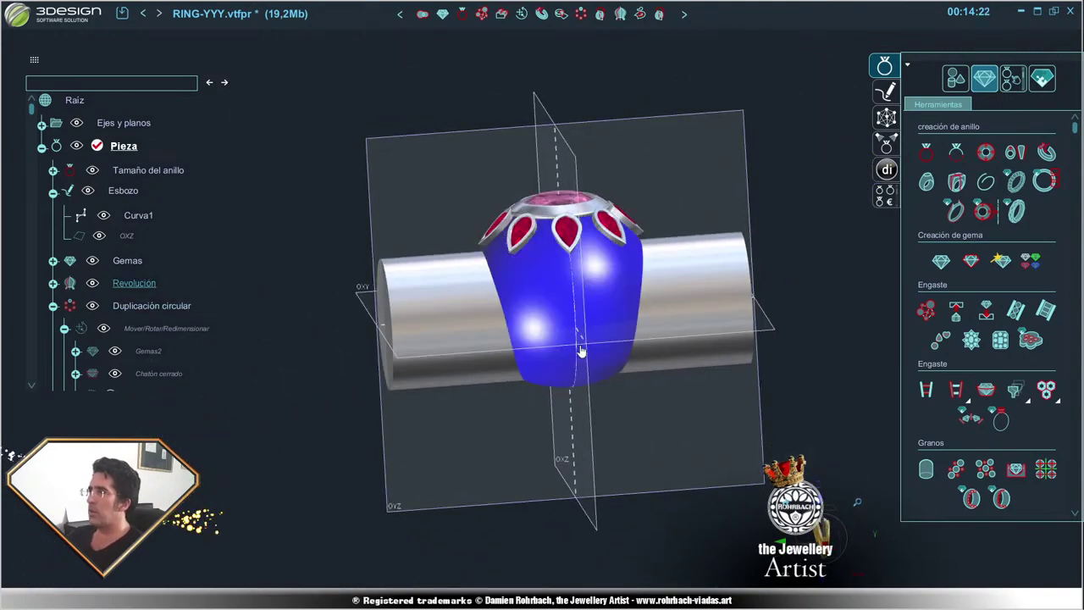
pyautogui.scroll(-5, 935, 368)
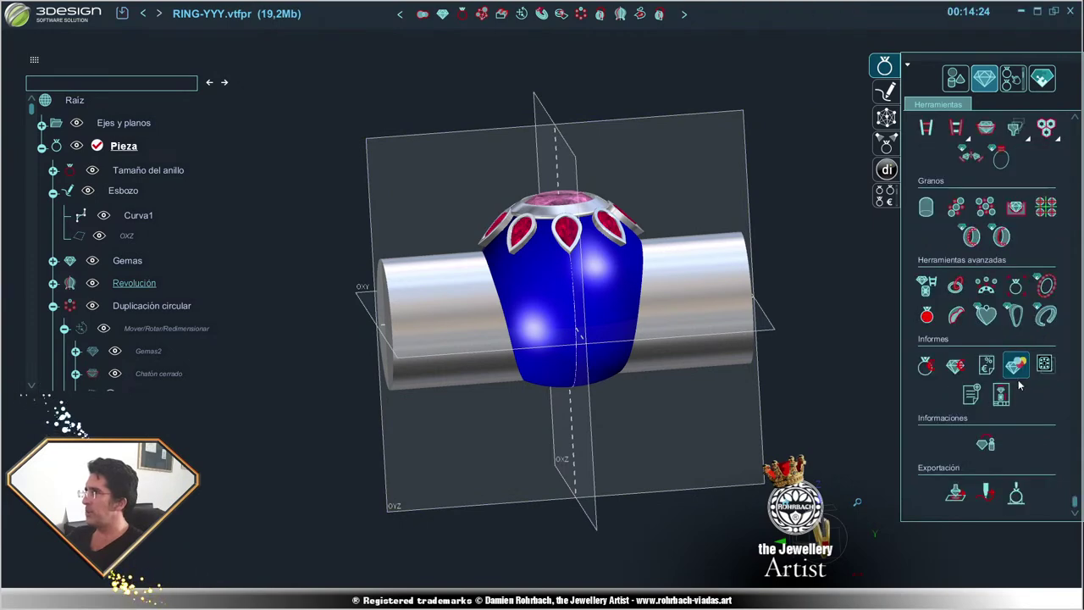
pyautogui.scroll(2, 948, 321)
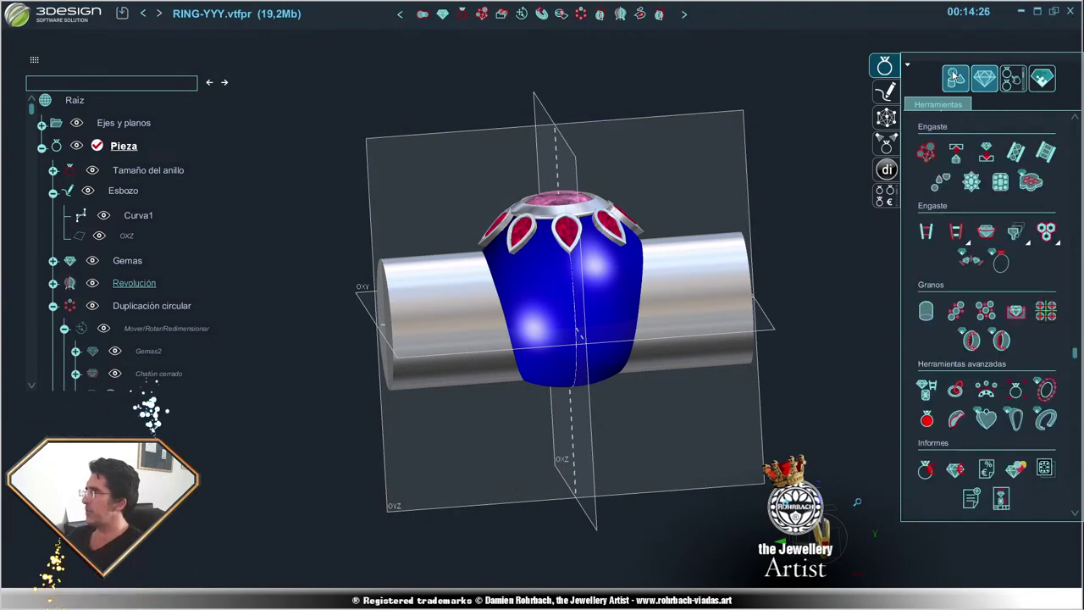
pyautogui.scroll(3, 972, 396)
pyautogui.scroll(-3, 972, 392)
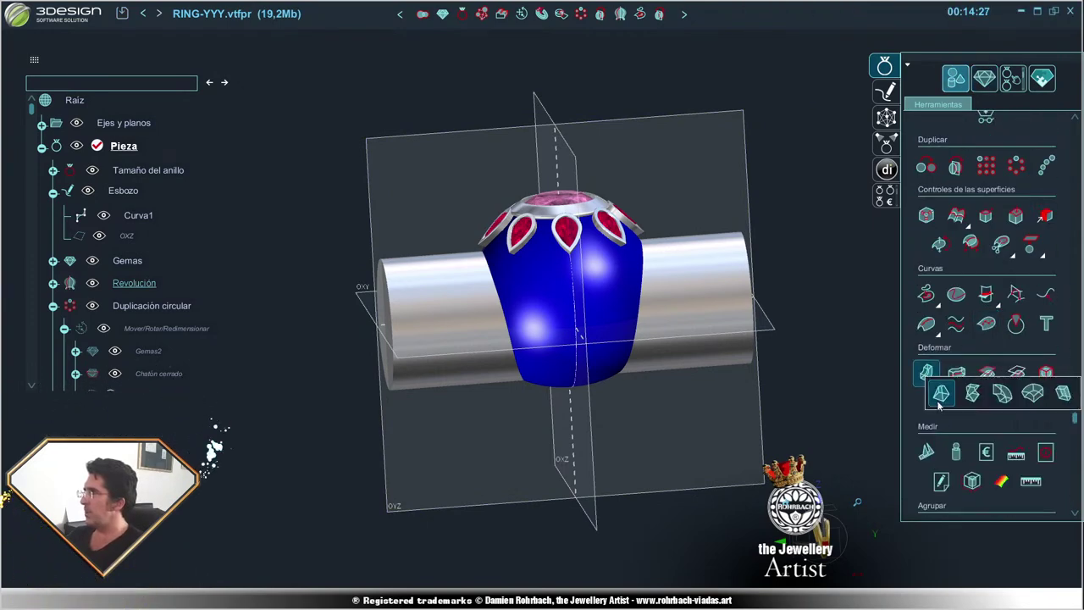
# - Taper the Revolución body's bottom face with Deformar una cara to about 50% 2ª escala
pyautogui.click(939, 398)
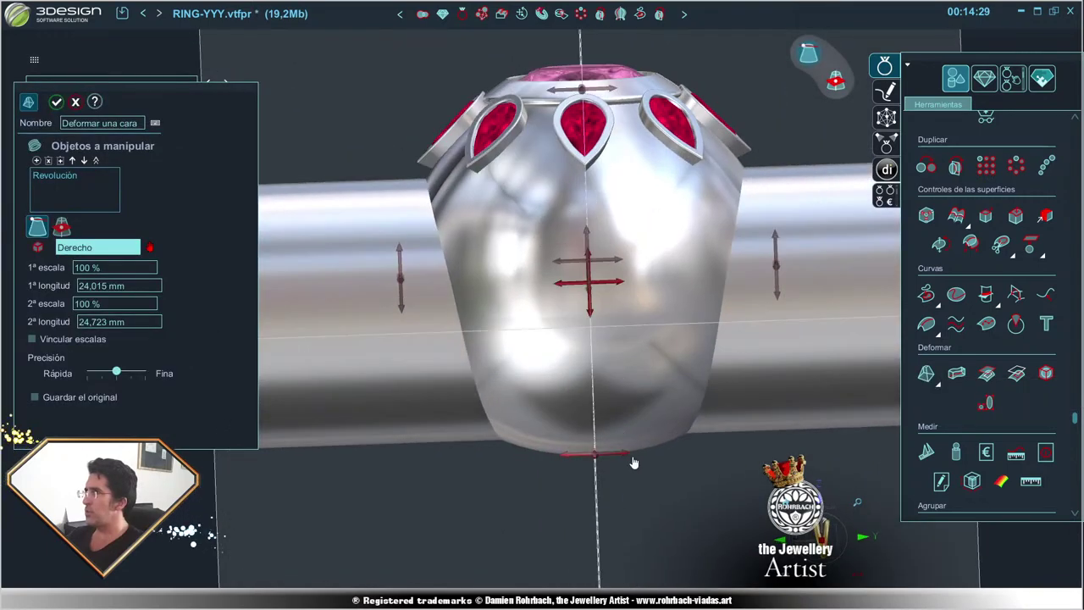
pyautogui.click(627, 460)
pyautogui.moveTo(523, 480); pyautogui.dragTo(540, 483)
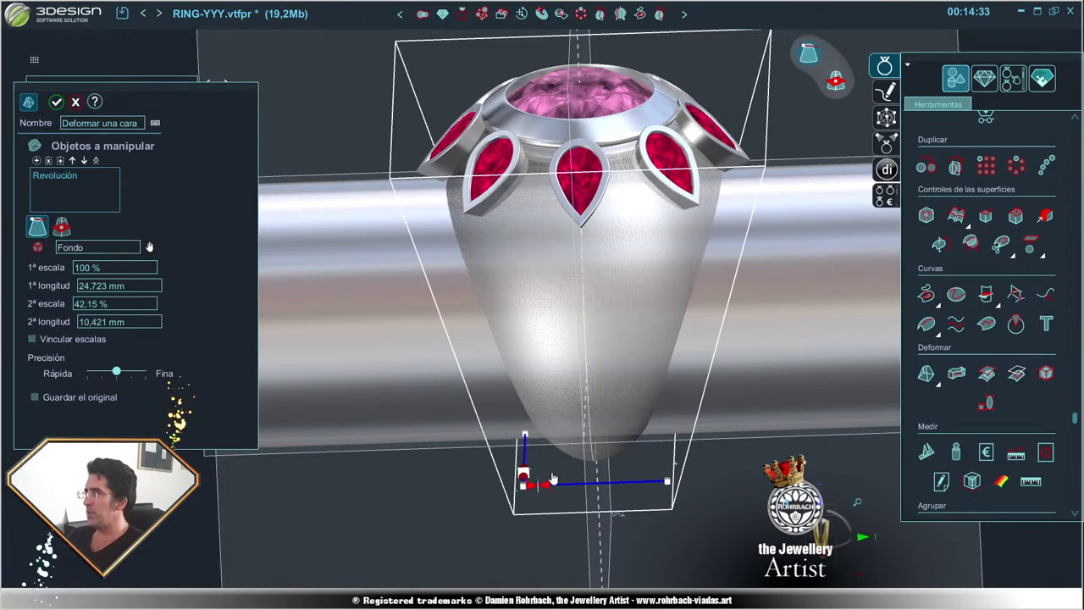
pyautogui.moveTo(551, 480); pyautogui.dragTo(650, 427, button='middle')
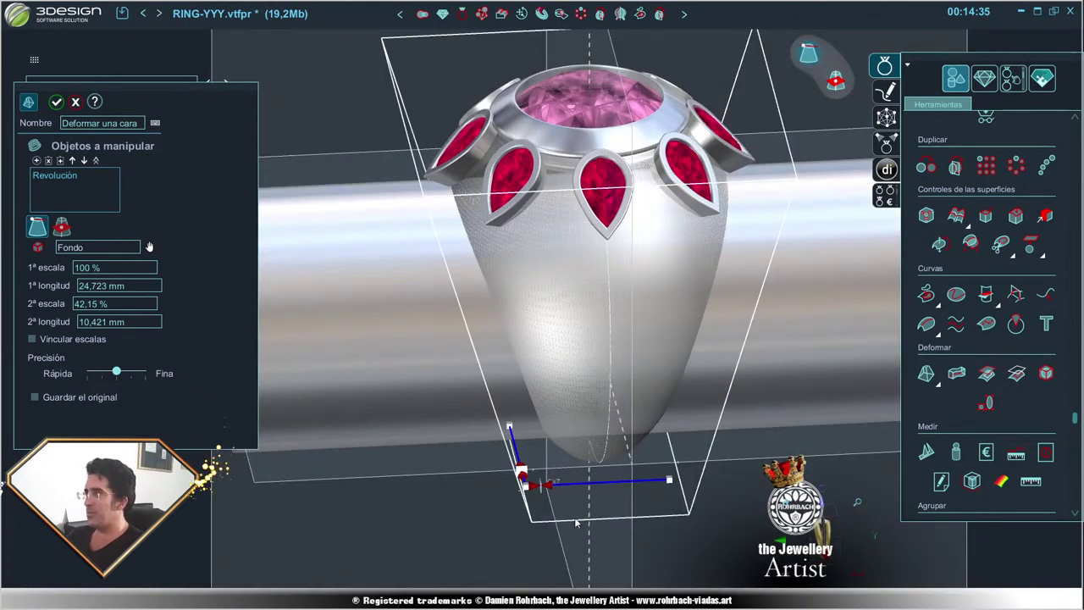
pyautogui.moveTo(576, 522)
pyautogui.mouseDown(button='right')
pyautogui.moveTo(567, 171)
pyautogui.moveTo(494, 479)
pyautogui.moveTo(508, 503)
pyautogui.mouseUp(button='right')
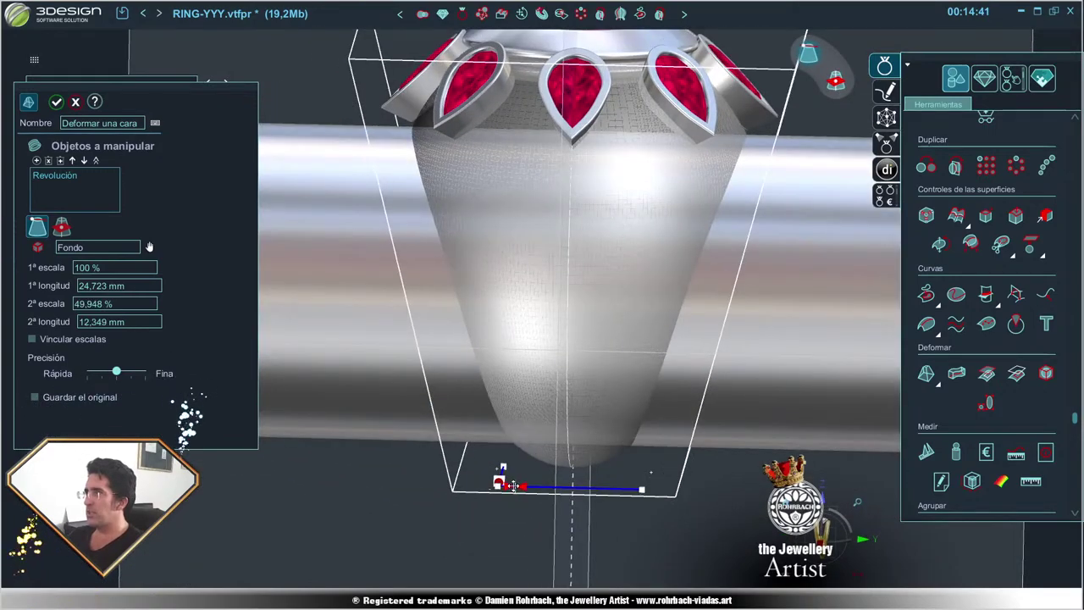
# - Orbit and zoom around the tapered ring body to inspect its narrowed base
pyautogui.scroll(-5, 512, 486)
pyautogui.scroll(3, 631, 371)
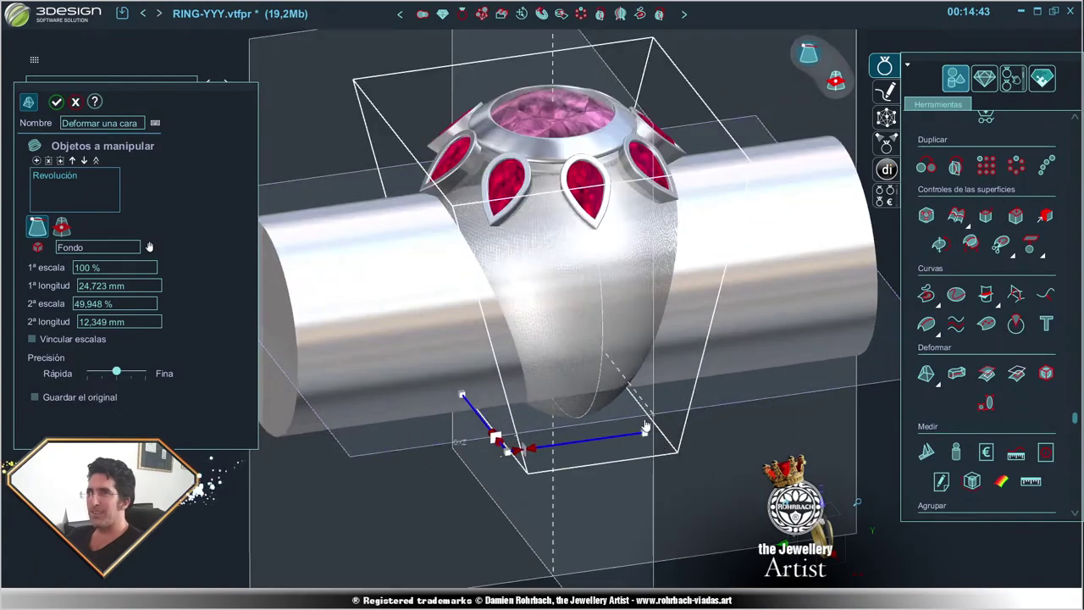
pyautogui.scroll(2, 652, 432)
pyautogui.scroll(-5, 649, 415)
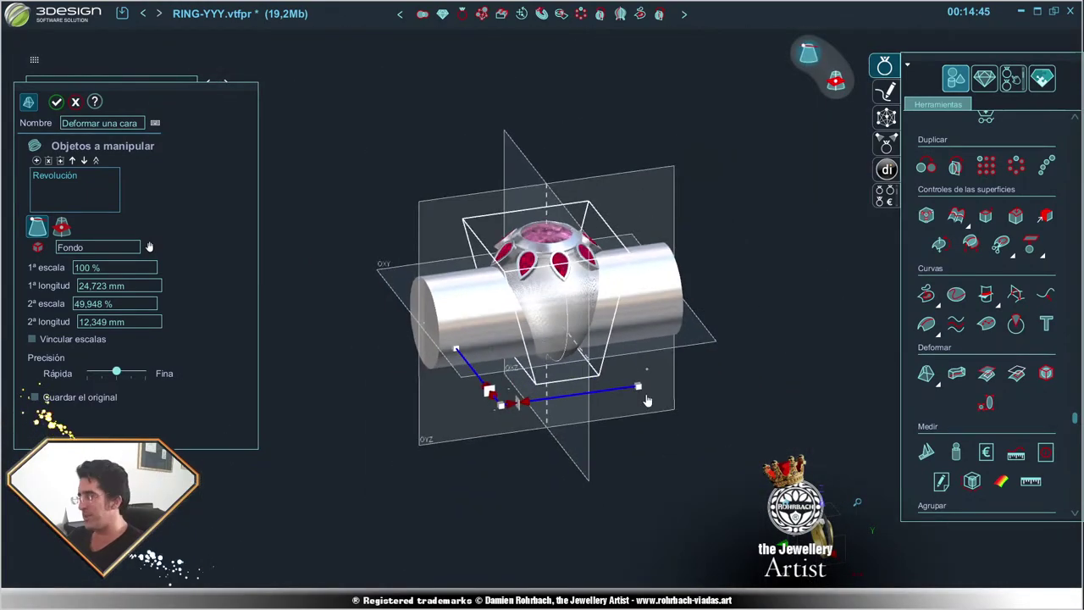
pyautogui.scroll(2, 651, 407)
pyautogui.scroll(2, 593, 415)
pyautogui.scroll(-2, 537, 428)
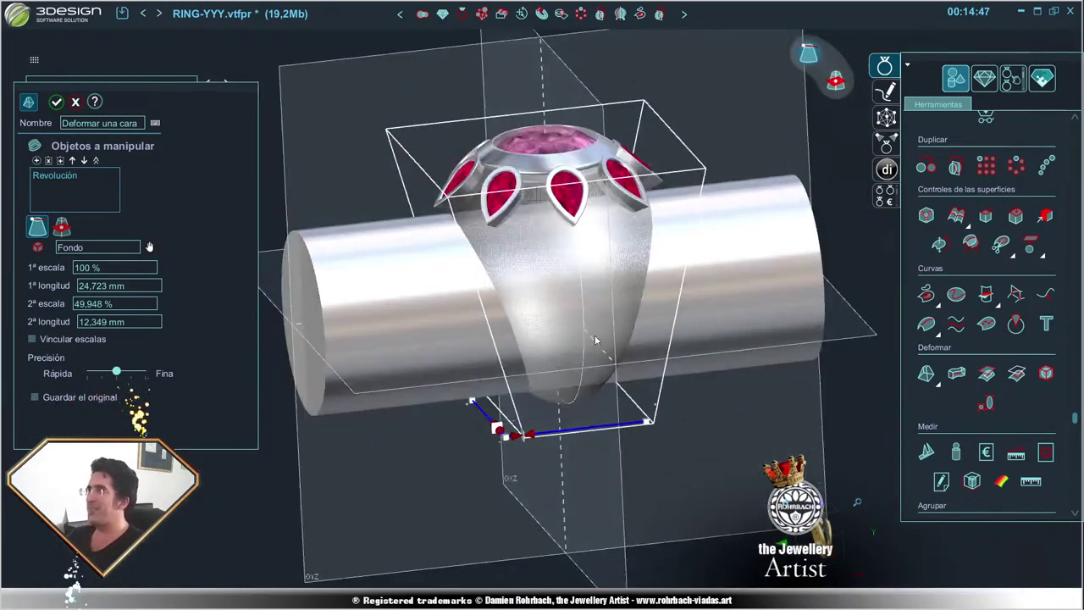
pyautogui.scroll(-2, 537, 428)
pyautogui.scroll(3, 678, 296)
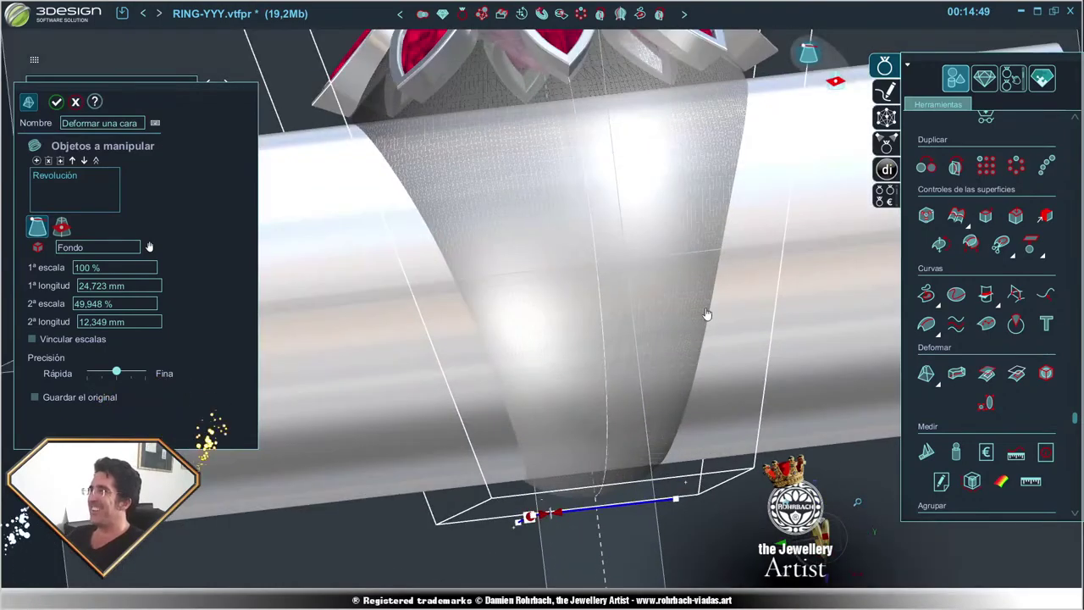
pyautogui.scroll(-3, 695, 309)
pyautogui.scroll(2, 678, 304)
pyautogui.scroll(2, 643, 301)
pyautogui.scroll(-1, 609, 298)
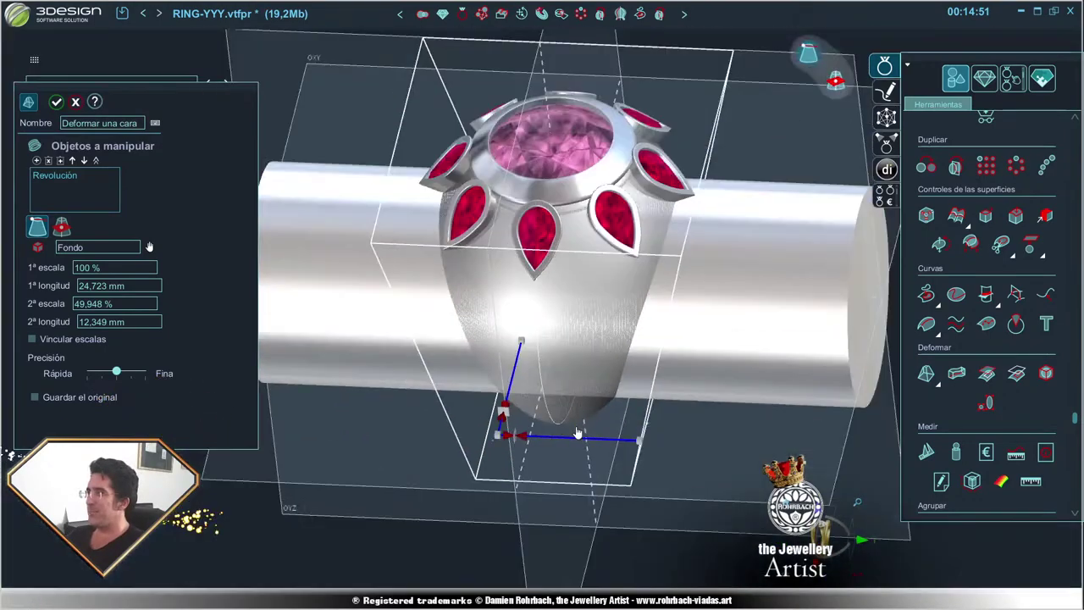
pyautogui.moveTo(604, 297); pyautogui.dragTo(691, 324, button='middle')
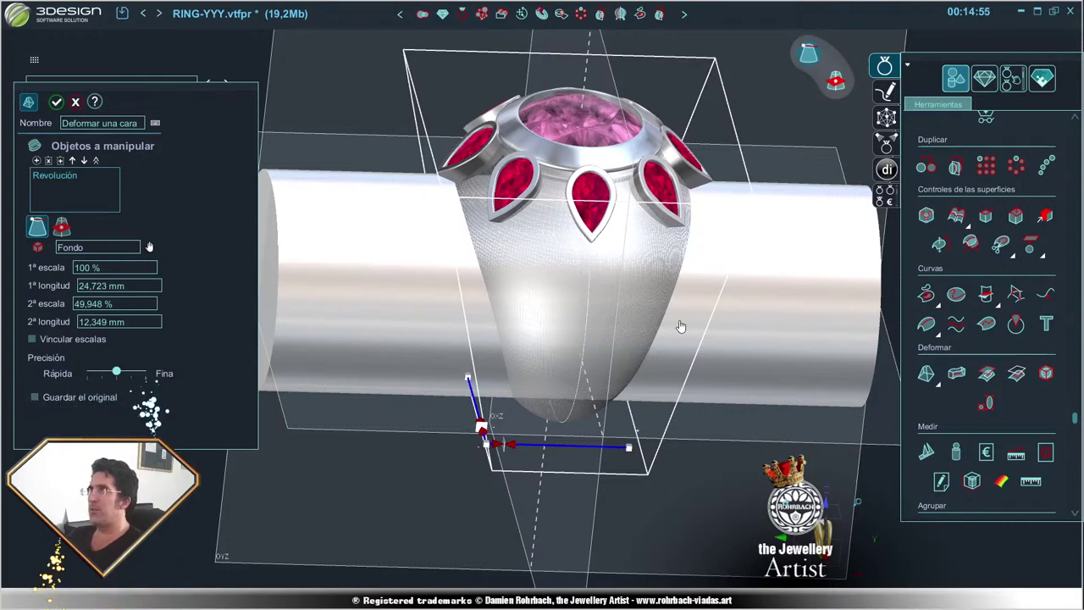
pyautogui.scroll(-2, 673, 336)
pyautogui.moveTo(673, 336)
pyautogui.mouseDown(button='middle')
pyautogui.moveTo(542, 334)
pyautogui.moveTo(645, 332)
pyautogui.mouseUp(button='middle')
pyautogui.scroll(2, 537, 335)
pyautogui.scroll(2, 535, 334)
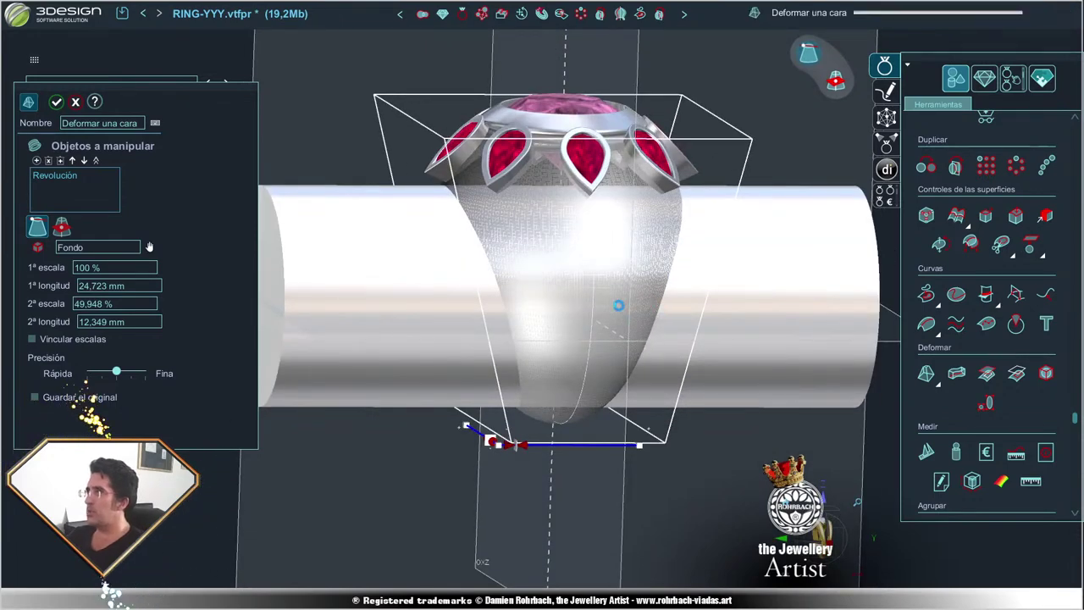
pyautogui.moveTo(594, 196)
pyautogui.mouseDown(button='middle')
pyautogui.moveTo(629, 309)
pyautogui.moveTo(605, 255)
pyautogui.moveTo(619, 259)
pyautogui.moveTo(583, 133)
pyautogui.mouseUp(button='middle')
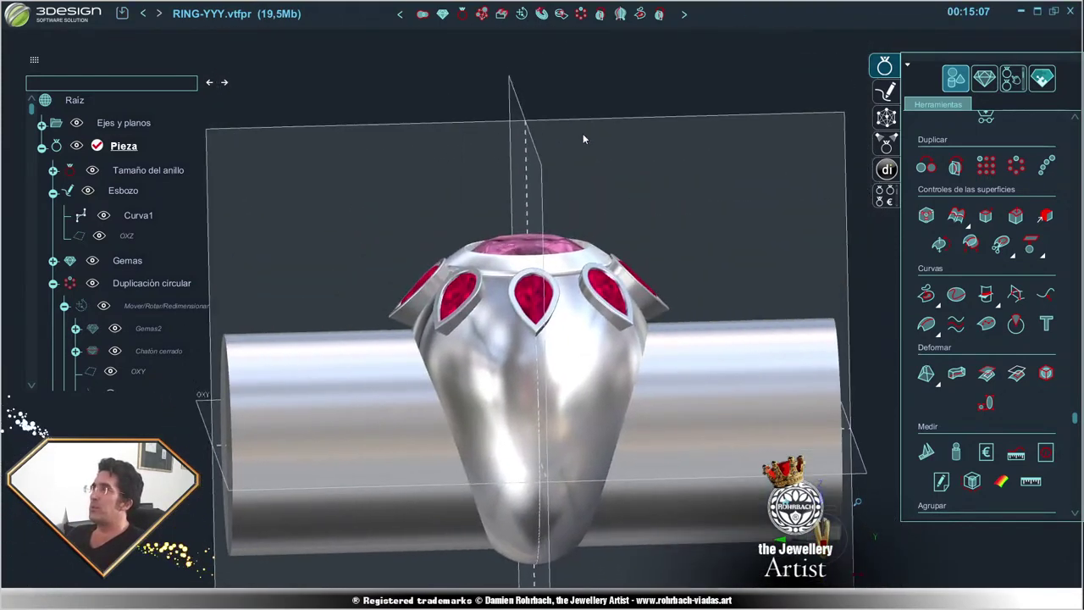
pyautogui.scroll(3, 583, 133)
pyautogui.scroll(-3, 547, 433)
pyautogui.scroll(-3, 548, 433)
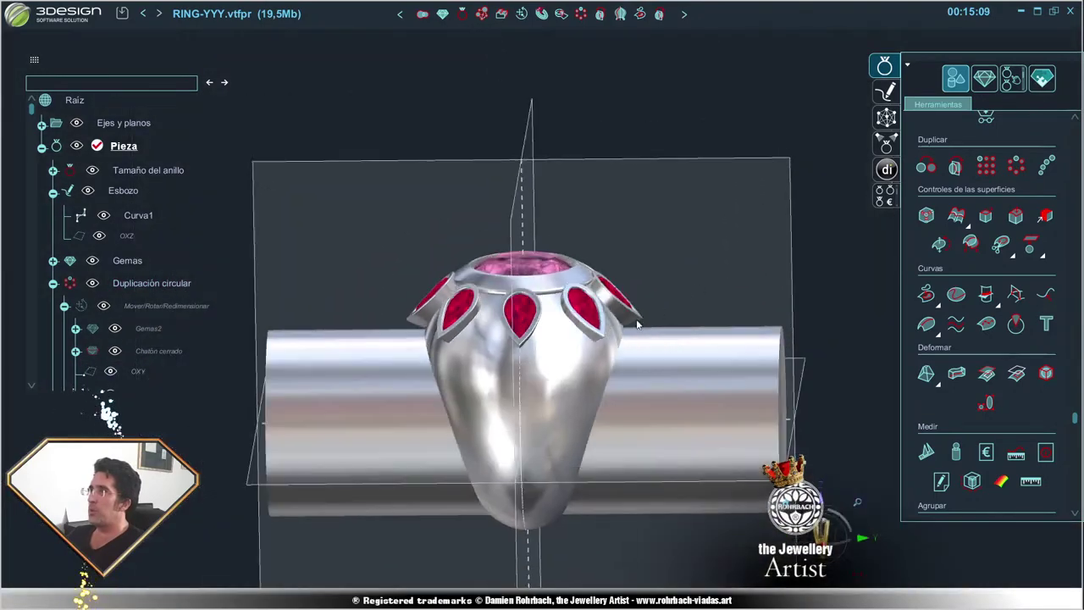
pyautogui.moveTo(548, 433)
pyautogui.mouseDown(button='middle')
pyautogui.moveTo(397, 387)
pyautogui.moveTo(625, 333)
pyautogui.mouseUp(button='middle')
pyautogui.scroll(4, 626, 333)
pyautogui.scroll(-3, 625, 333)
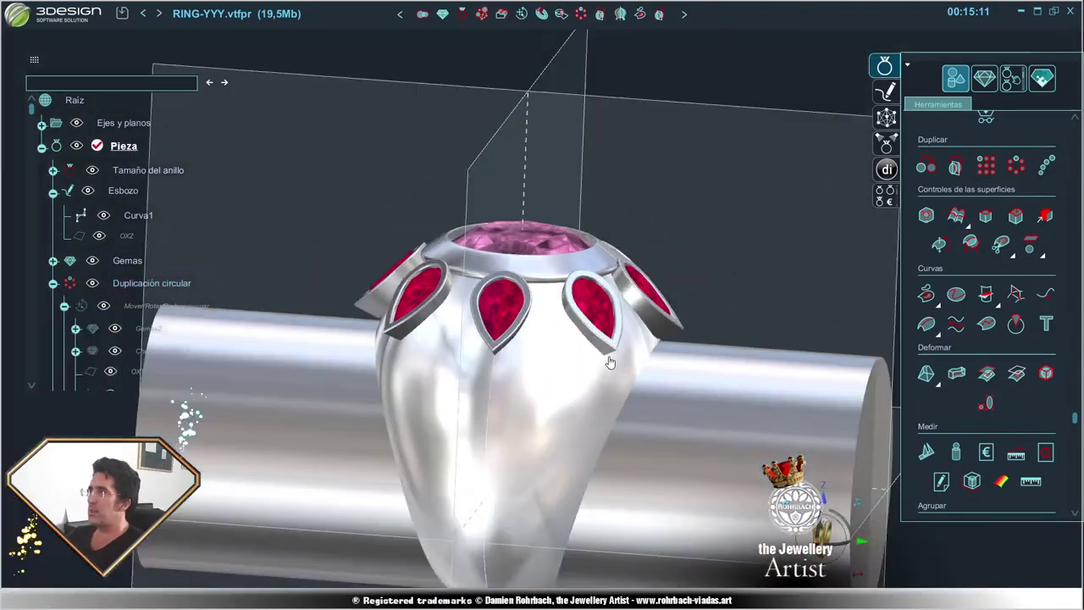
pyautogui.scroll(-1, 609, 361)
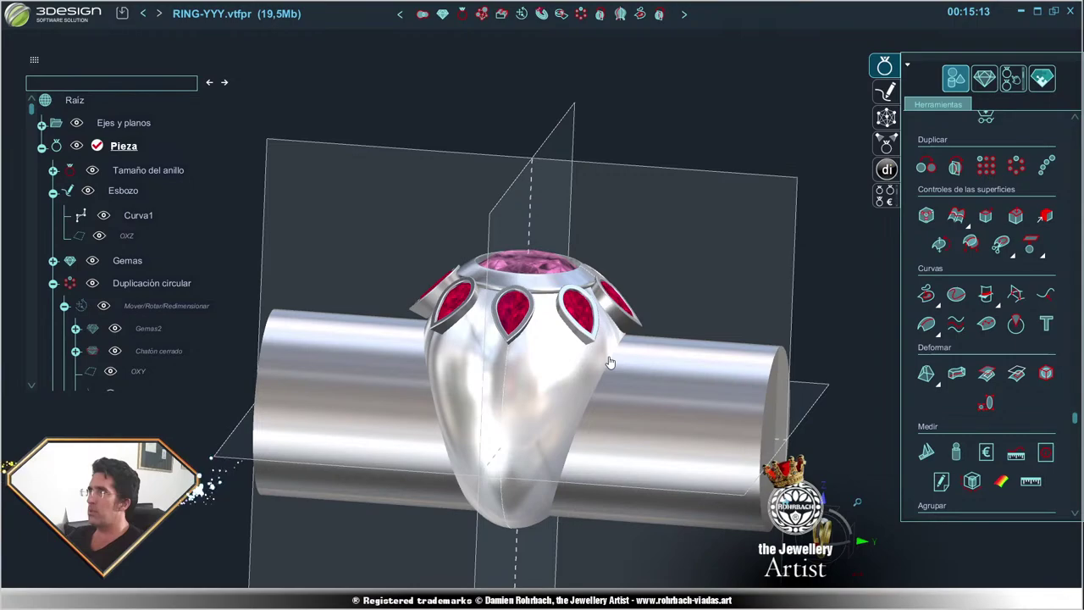
pyautogui.scroll(-2, 608, 361)
pyautogui.scroll(3, 612, 436)
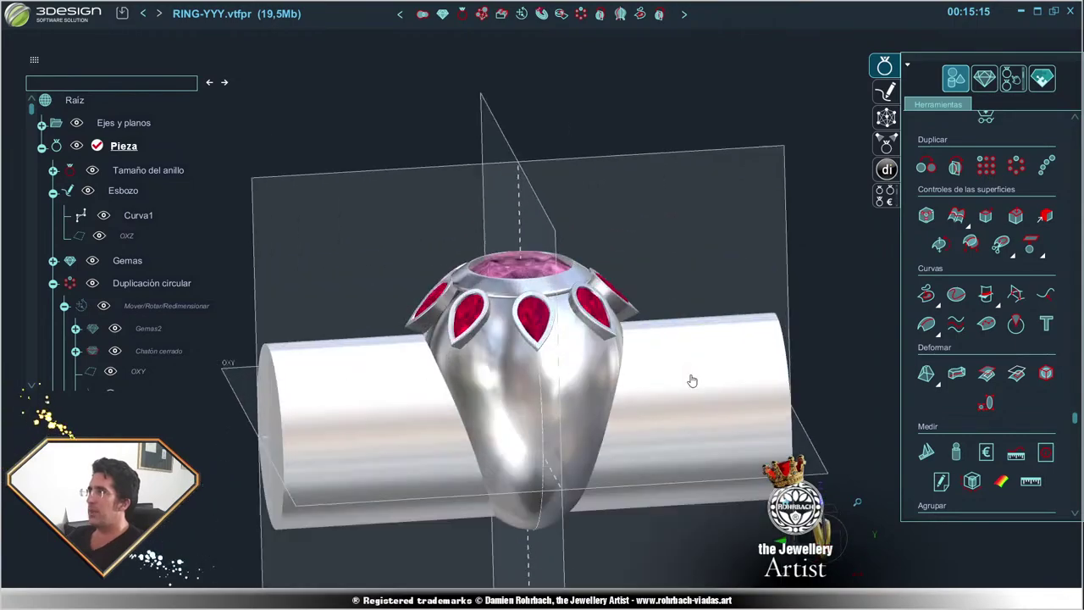
pyautogui.moveTo(689, 380)
pyautogui.mouseDown(button='middle')
pyautogui.moveTo(409, 305)
pyautogui.moveTo(588, 339)
pyautogui.mouseUp(button='middle')
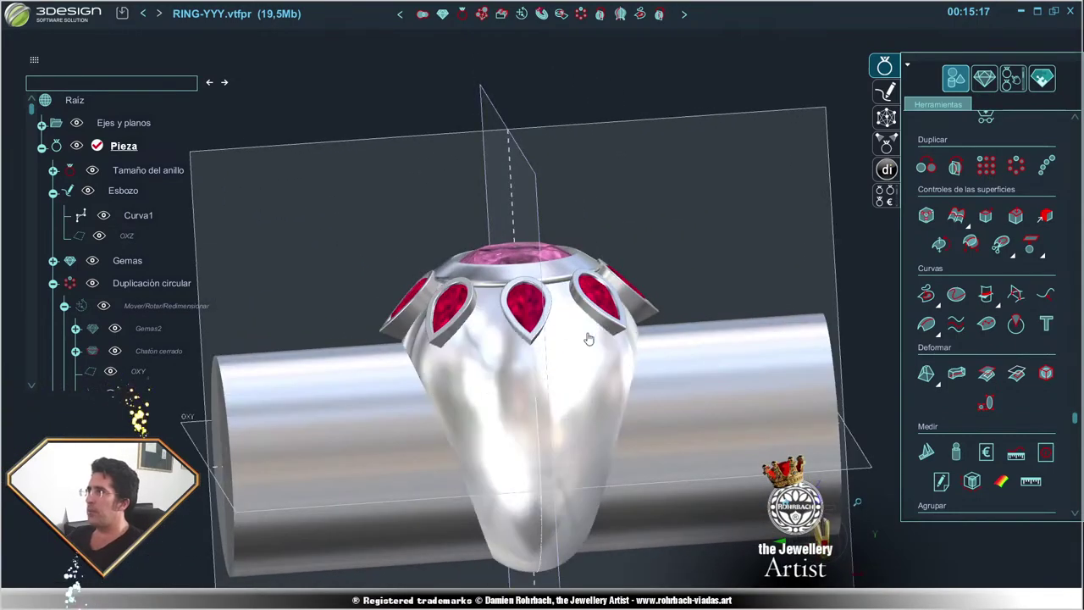
pyautogui.scroll(3, 702, 347)
pyautogui.scroll(-3, 702, 347)
pyautogui.moveTo(702, 370); pyautogui.dragTo(741, 339, button='middle')
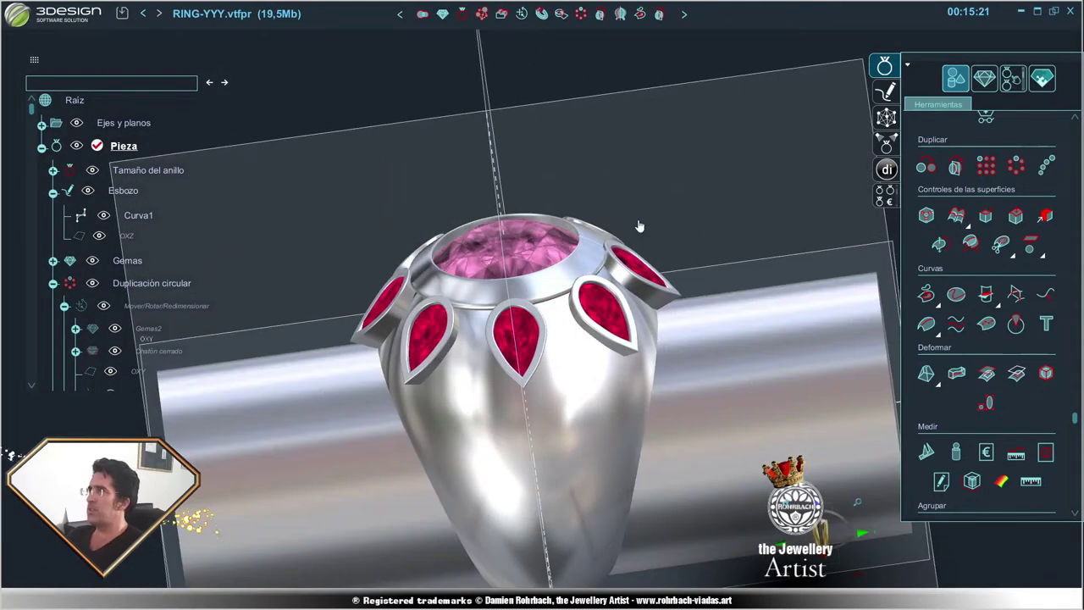
pyautogui.scroll(2, 652, 220)
pyautogui.scroll(-2, 663, 255)
pyautogui.moveTo(663, 255)
pyautogui.mouseDown(button='middle')
pyautogui.moveTo(718, 295)
pyautogui.moveTo(564, 375)
pyautogui.moveTo(545, 338)
pyautogui.moveTo(578, 294)
pyautogui.mouseUp(button='middle')
pyautogui.scroll(2, 528, 372)
pyautogui.scroll(-2, 526, 372)
pyautogui.scroll(1, 578, 294)
pyautogui.scroll(-2, 690, 285)
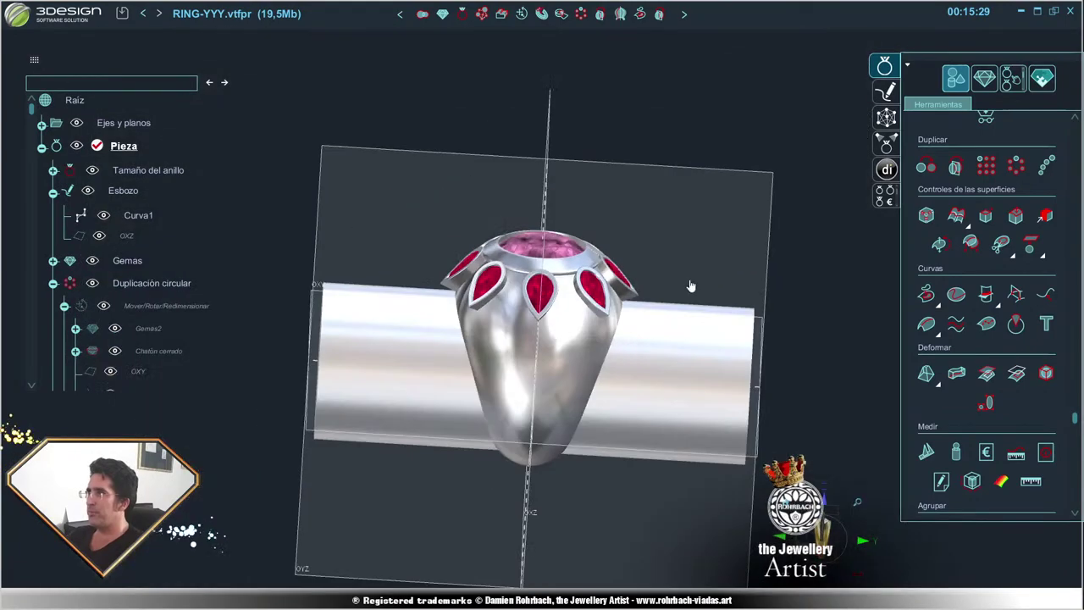
pyautogui.moveTo(689, 285)
pyautogui.mouseDown(button='middle')
pyautogui.moveTo(629, 256)
pyautogui.moveTo(576, 394)
pyautogui.moveTo(342, 286)
pyautogui.moveTo(563, 365)
pyautogui.moveTo(653, 331)
pyautogui.moveTo(418, 213)
pyautogui.moveTo(623, 184)
pyautogui.moveTo(729, 299)
pyautogui.moveTo(386, 397)
pyautogui.moveTo(571, 354)
pyautogui.moveTo(734, 265)
pyautogui.moveTo(499, 392)
pyautogui.moveTo(508, 321)
pyautogui.moveTo(462, 371)
pyautogui.moveTo(684, 319)
pyautogui.moveTo(593, 339)
pyautogui.moveTo(582, 319)
pyautogui.moveTo(662, 274)
pyautogui.moveTo(624, 243)
pyautogui.moveTo(406, 276)
pyautogui.moveTo(645, 296)
pyautogui.moveTo(550, 355)
pyautogui.moveTo(513, 309)
pyautogui.mouseUp(button='middle')
pyautogui.scroll(2, 563, 366)
pyautogui.scroll(-2, 563, 366)
pyautogui.scroll(2, 653, 331)
pyautogui.scroll(-2, 654, 345)
pyautogui.scroll(2, 516, 381)
pyautogui.scroll(-2, 507, 322)
pyautogui.scroll(2, 684, 319)
pyautogui.scroll(-3, 593, 339)
pyautogui.scroll(2, 624, 242)
pyautogui.scroll(-2, 622, 237)
pyautogui.scroll(2, 645, 296)
pyautogui.scroll(-2, 604, 285)
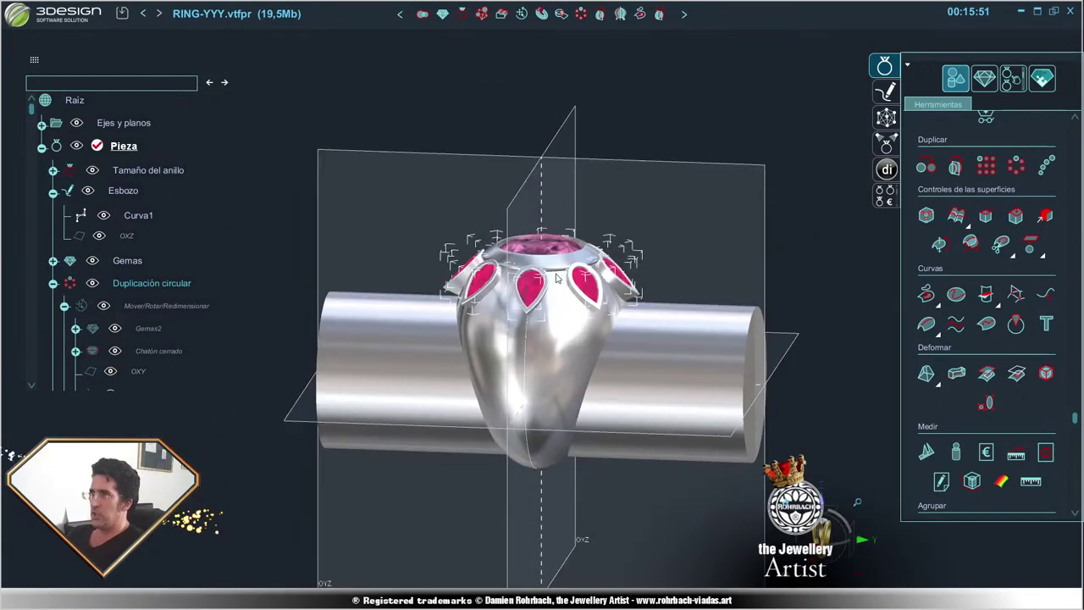
pyautogui.scroll(2, 512, 309)
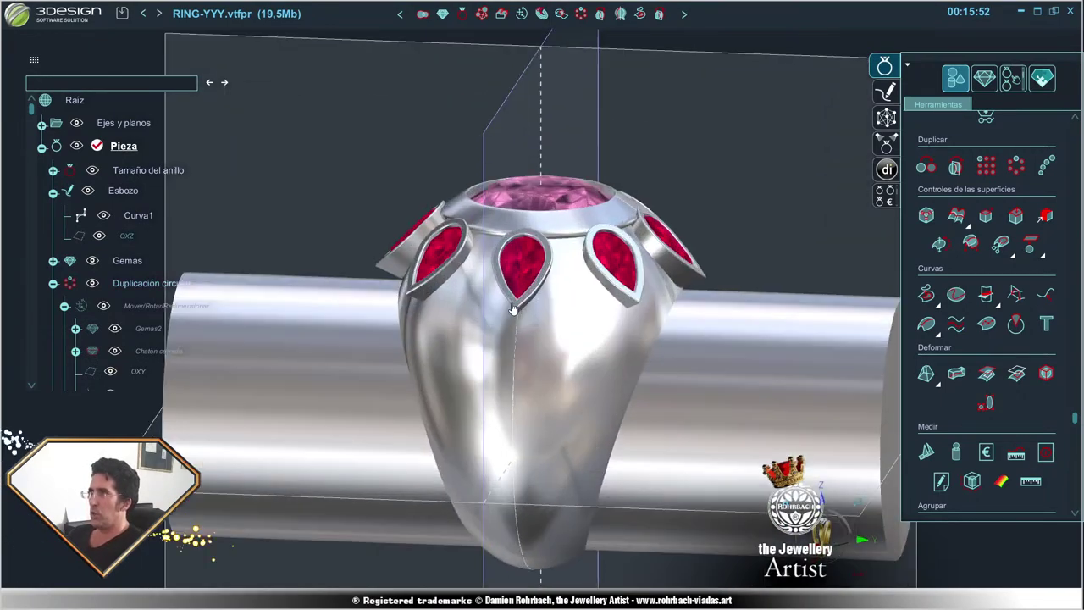
pyautogui.doubleClick(579, 188)
pyautogui.moveTo(540, 178)
pyautogui.mouseDown(button='middle')
pyautogui.moveTo(542, 195)
pyautogui.moveTo(482, 211)
pyautogui.mouseUp(button='middle')
pyautogui.scroll(2, 541, 194)
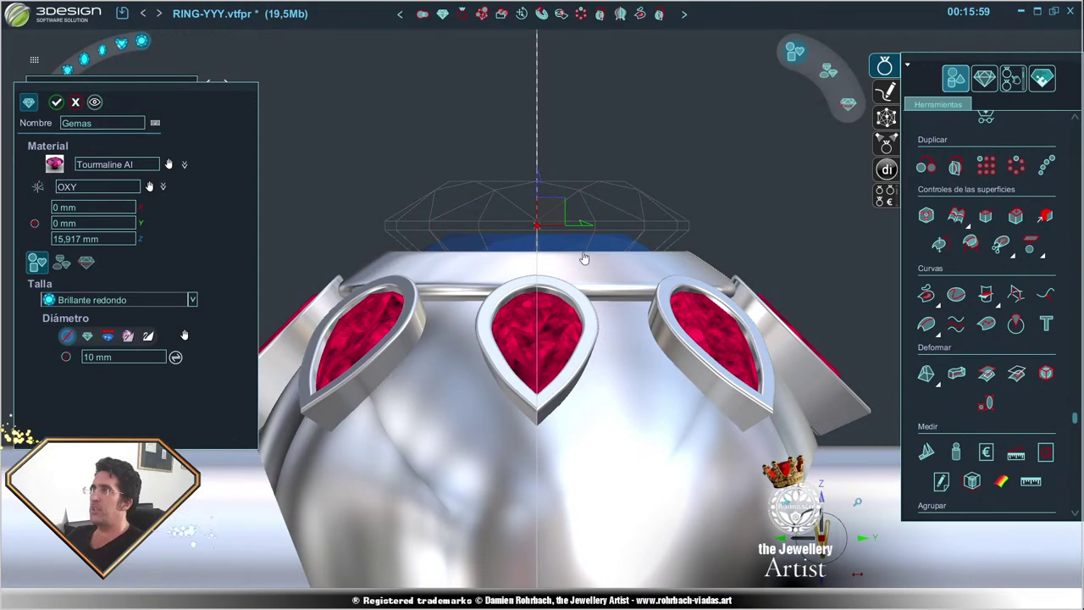
pyautogui.scroll(-2, 671, 227)
pyautogui.moveTo(661, 200)
pyautogui.mouseDown(button='middle')
pyautogui.moveTo(706, 273)
pyautogui.moveTo(519, 360)
pyautogui.moveTo(617, 265)
pyautogui.mouseUp(button='middle')
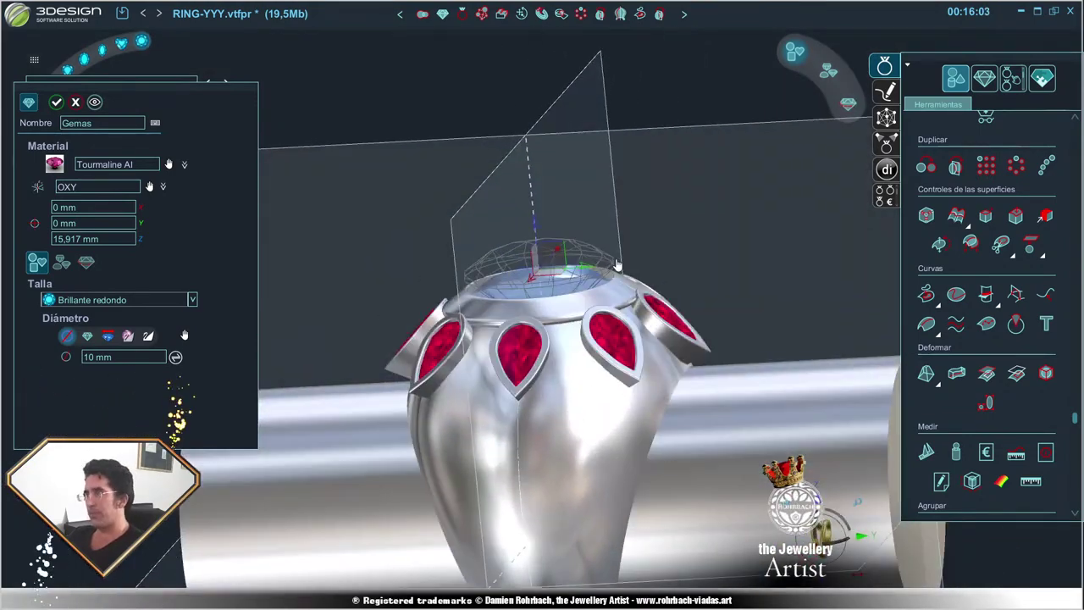
pyautogui.rightClick(616, 265)
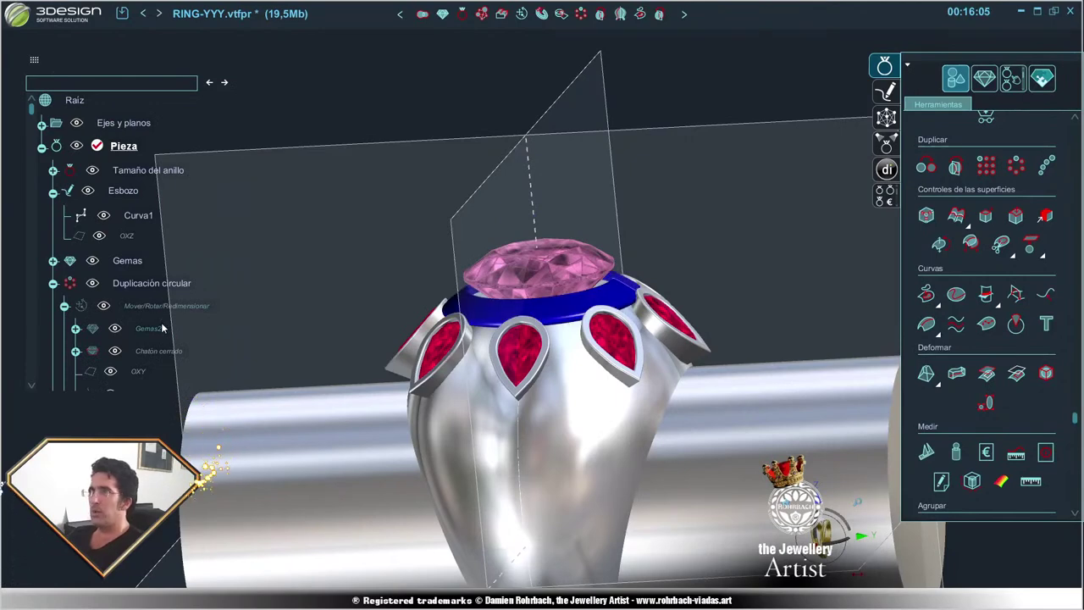
pyautogui.scroll(-3, 142, 307)
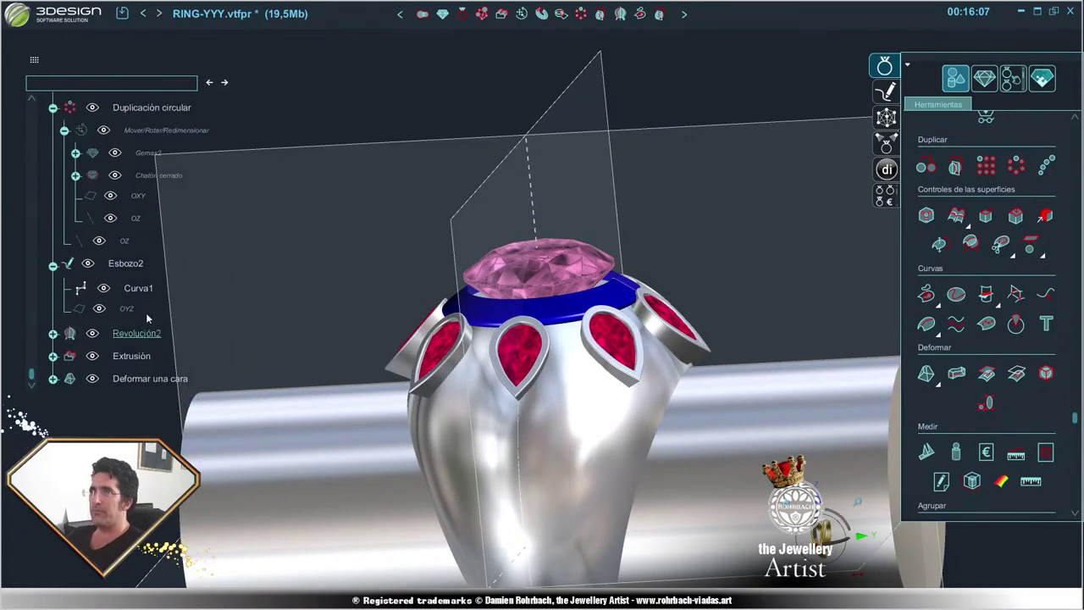
pyautogui.scroll(3, 149, 316)
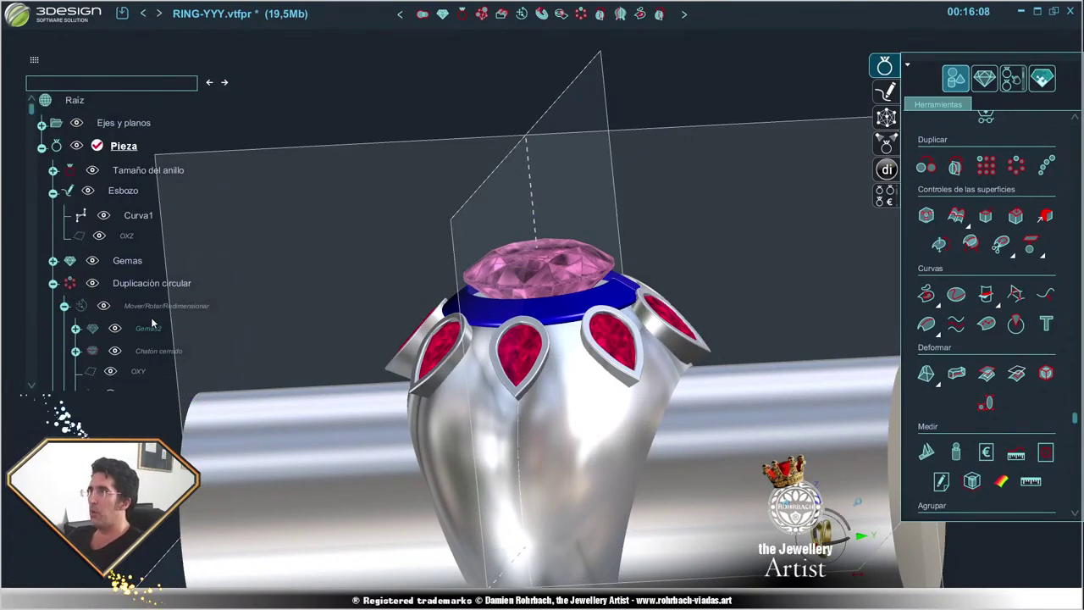
# - Move the Curva1 points in Esbozo2 to reshape the collar's upper tip, then rebuild
pyautogui.doubleClick(143, 214)
pyautogui.scroll(-3, 119, 353)
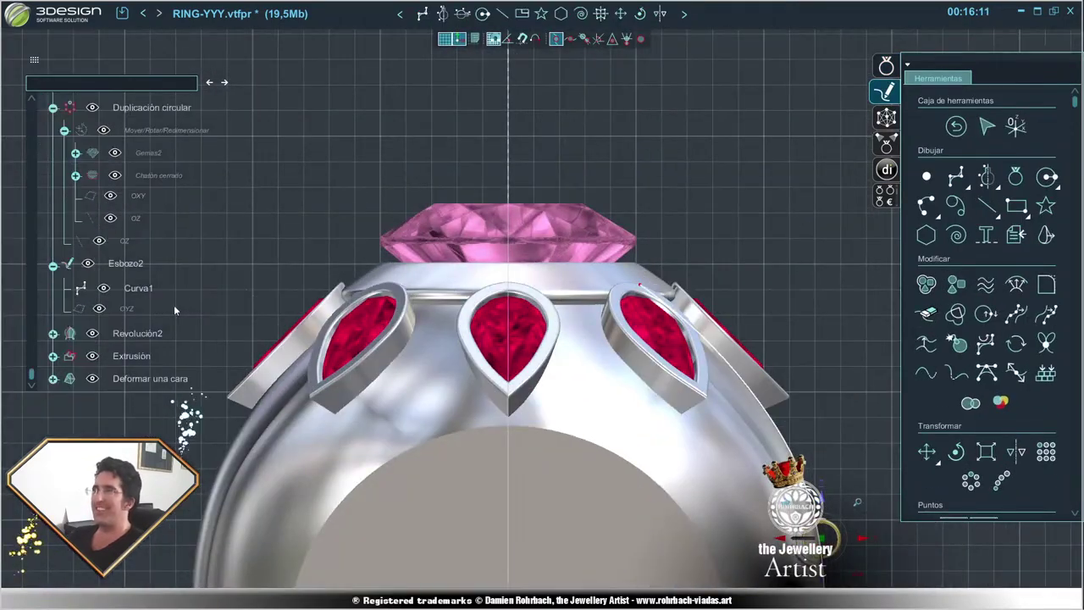
pyautogui.doubleClick(138, 289)
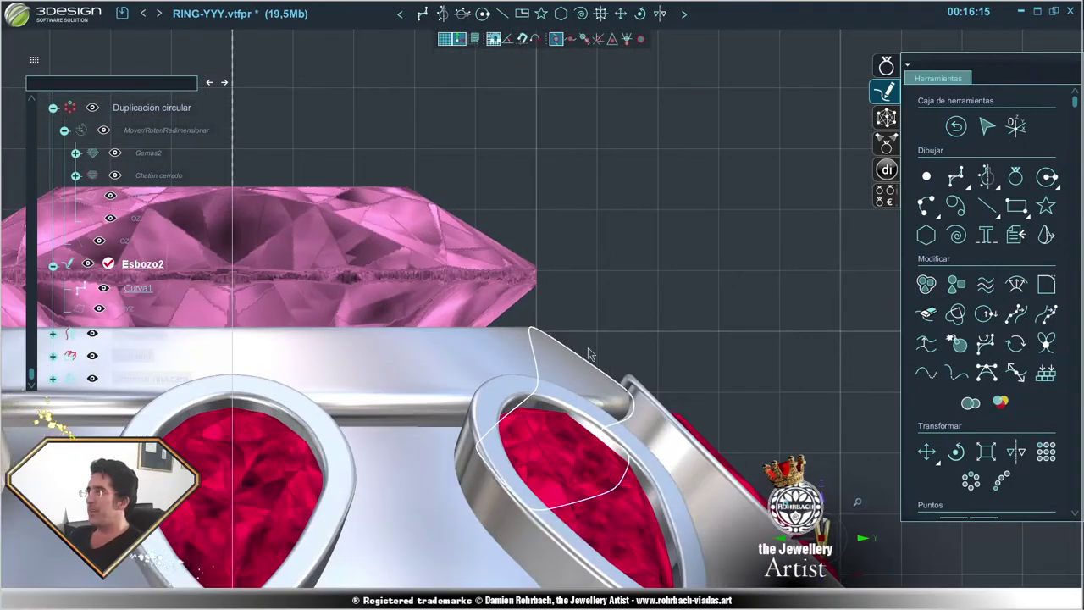
pyautogui.doubleClick(576, 344)
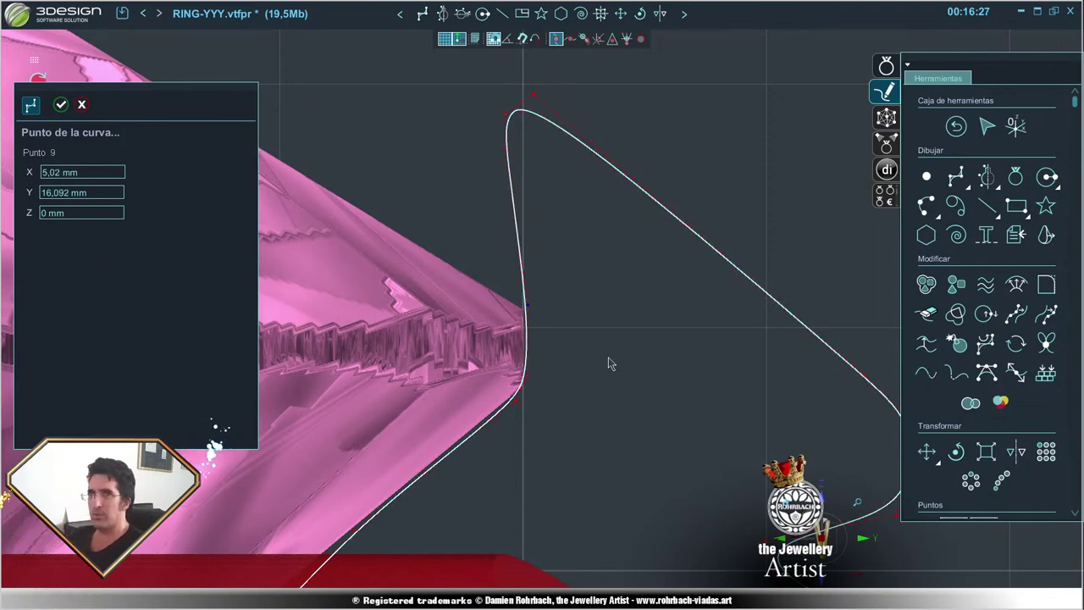
pyautogui.press('Escape')
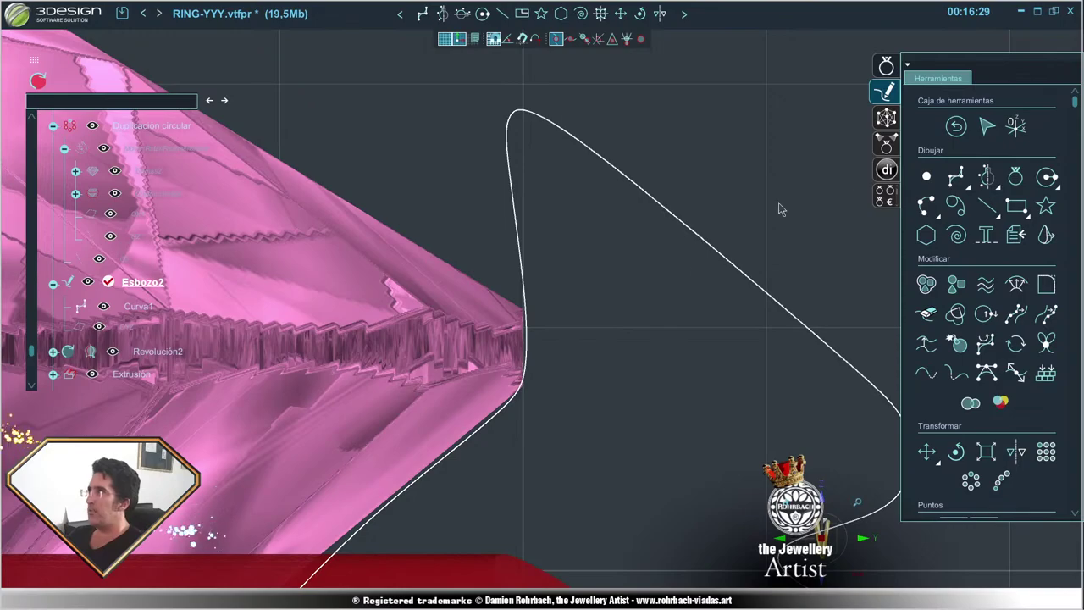
pyautogui.click(956, 128)
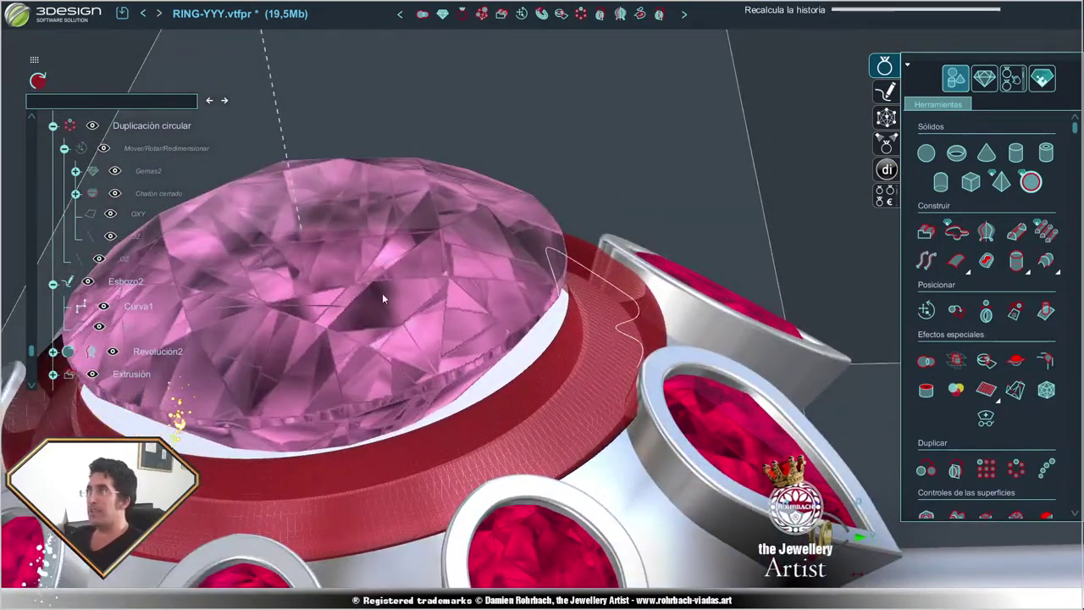
pyautogui.moveTo(382, 293); pyautogui.dragTo(430, 399, button='right')
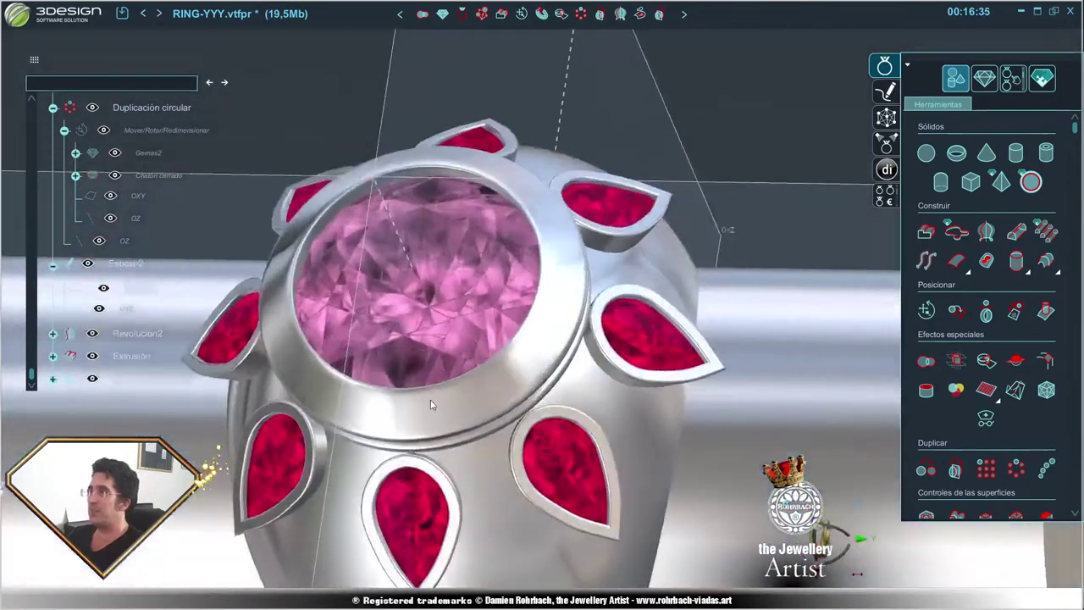
pyautogui.moveTo(430, 399)
pyautogui.mouseDown(button='right')
pyautogui.moveTo(668, 355)
pyautogui.moveTo(714, 300)
pyautogui.moveTo(381, 364)
pyautogui.mouseUp(button='right')
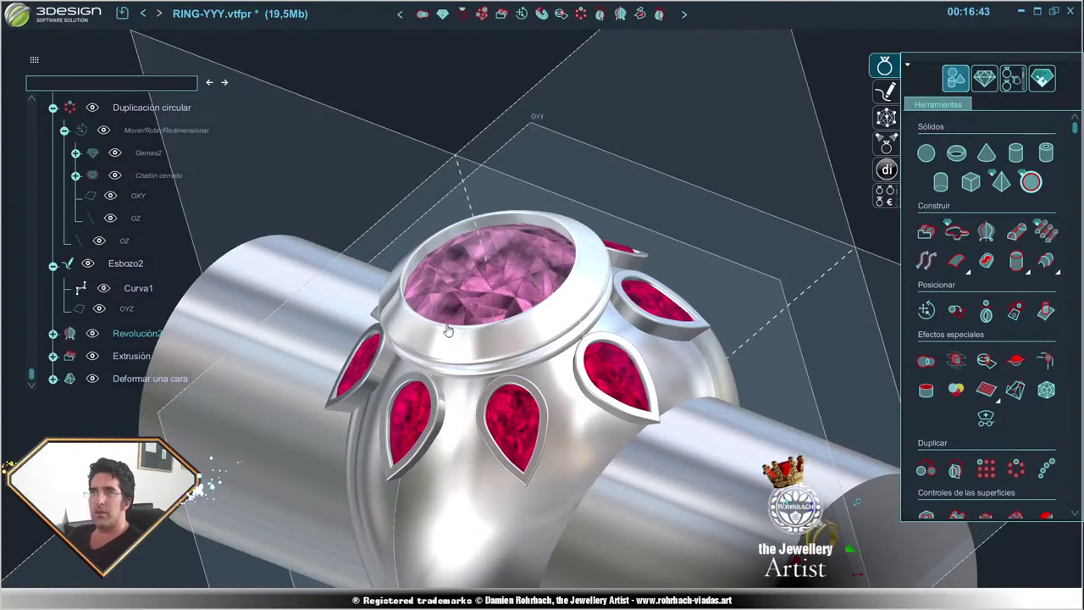
pyautogui.moveTo(463, 359)
pyautogui.mouseDown(button='right')
pyautogui.moveTo(471, 271)
pyautogui.moveTo(616, 310)
pyautogui.mouseUp(button='right')
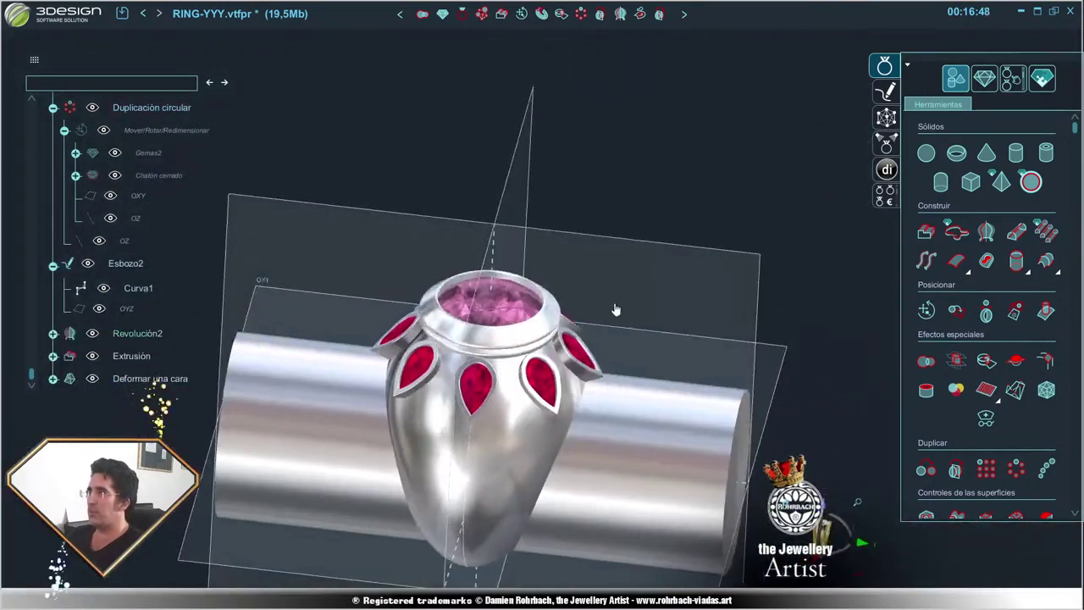
pyautogui.scroll(3, 616, 311)
pyautogui.scroll(-3, 644, 348)
pyautogui.moveTo(653, 358)
pyautogui.mouseDown(button='right')
pyautogui.moveTo(546, 381)
pyautogui.moveTo(447, 314)
pyautogui.moveTo(669, 285)
pyautogui.moveTo(596, 428)
pyautogui.moveTo(629, 414)
pyautogui.moveTo(509, 473)
pyautogui.moveTo(428, 221)
pyautogui.mouseUp(button='right')
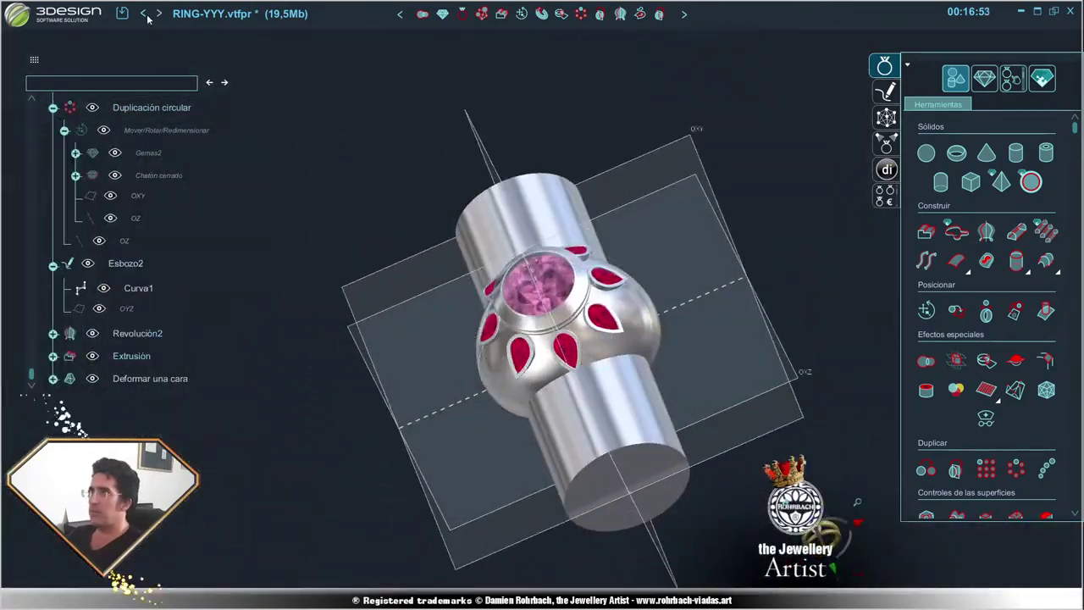
pyautogui.scroll(3, 680, 299)
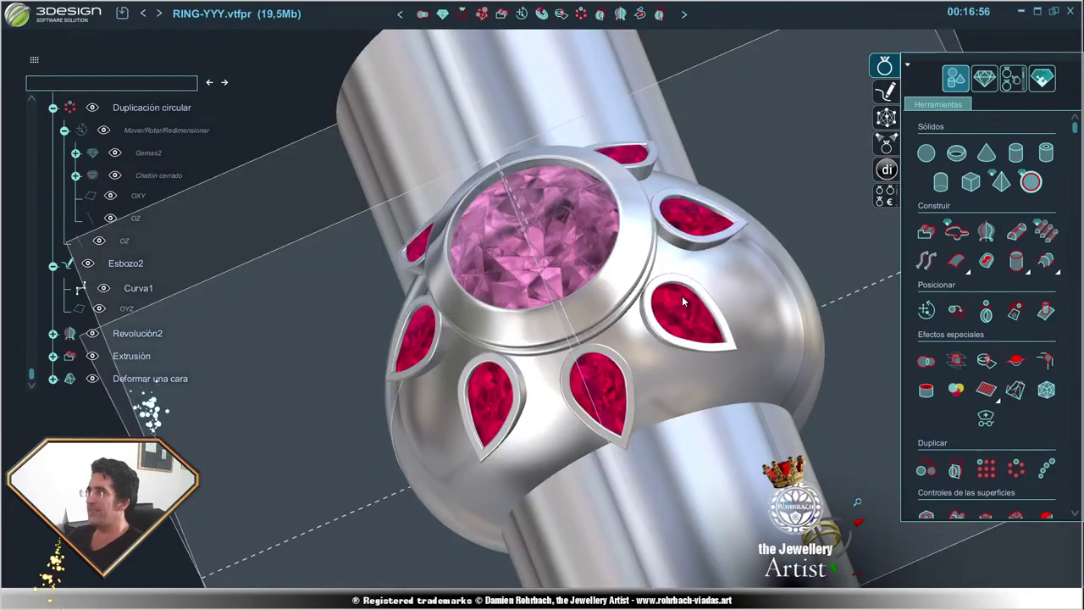
pyautogui.moveTo(680, 300)
pyautogui.mouseDown(button='right')
pyautogui.moveTo(582, 406)
pyautogui.moveTo(651, 455)
pyautogui.moveTo(624, 326)
pyautogui.moveTo(552, 159)
pyautogui.moveTo(519, 412)
pyautogui.moveTo(632, 264)
pyautogui.moveTo(685, 293)
pyautogui.mouseUp(button='right')
pyautogui.scroll(-3, 583, 406)
pyautogui.scroll(2, 624, 327)
pyautogui.scroll(3, 632, 264)
pyautogui.scroll(-3, 631, 264)
pyautogui.scroll(1, 685, 293)
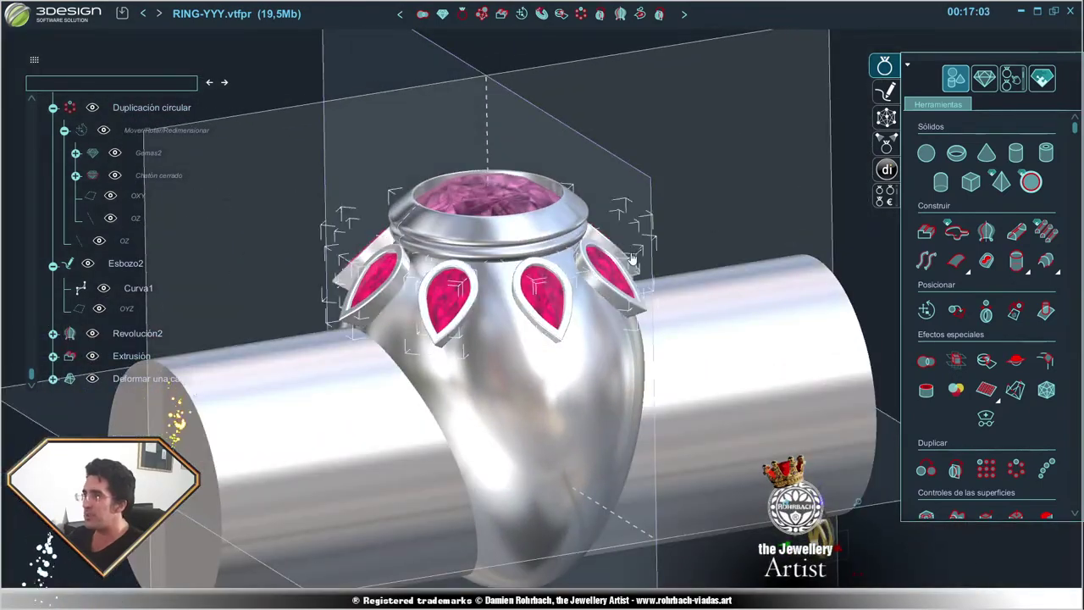
pyautogui.click(726, 320)
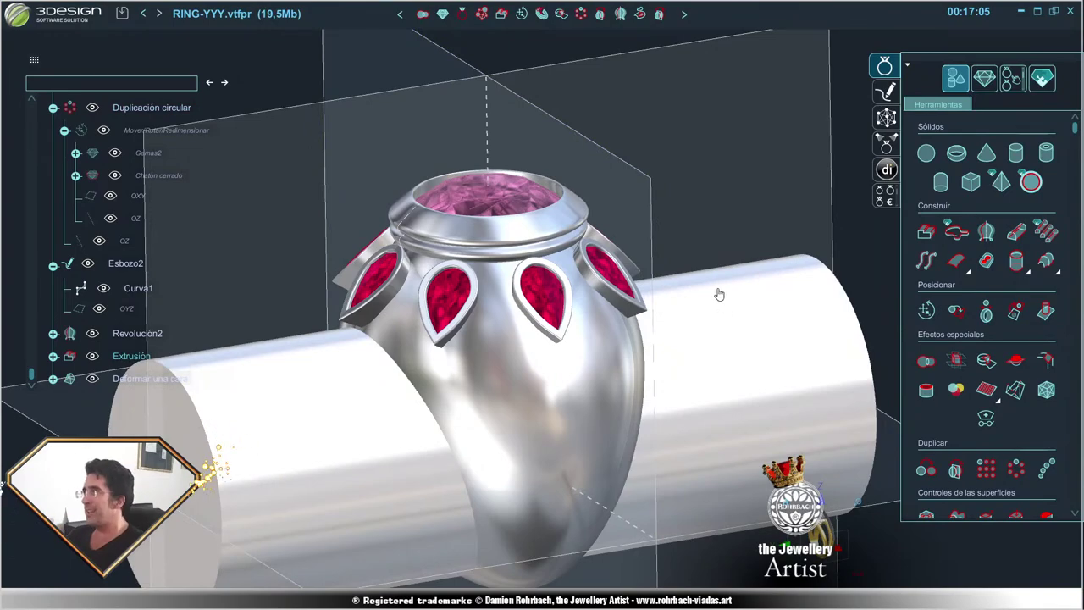
pyautogui.moveTo(720, 381)
pyautogui.mouseDown(button='right')
pyautogui.moveTo(381, 325)
pyautogui.moveTo(705, 335)
pyautogui.moveTo(541, 212)
pyautogui.moveTo(577, 412)
pyautogui.mouseUp(button='right')
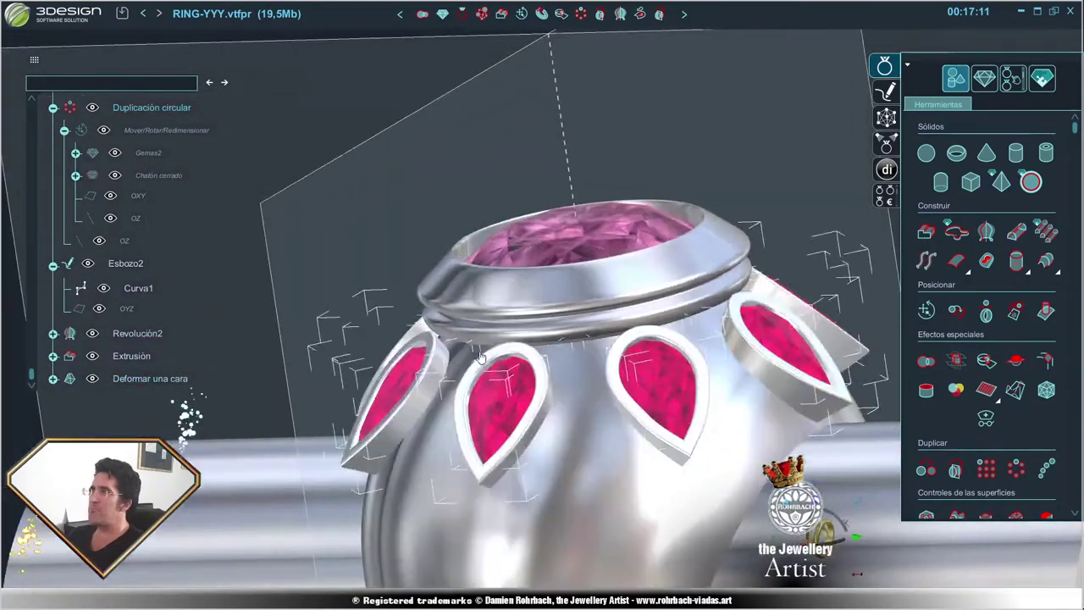
pyautogui.scroll(-3, 577, 413)
pyautogui.scroll(-2, 582, 408)
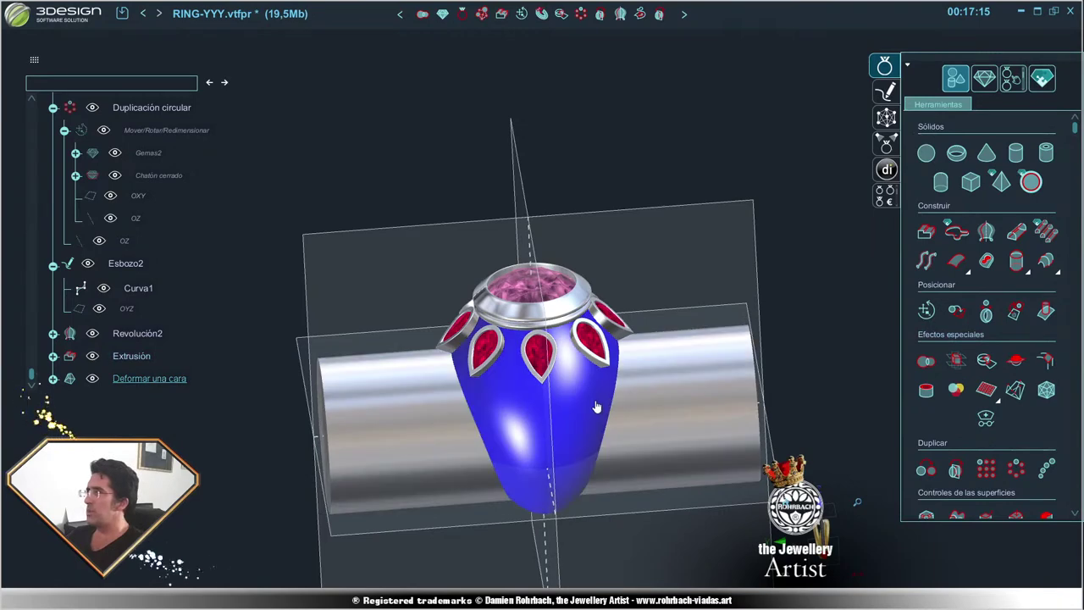
# - Boolean-subtract the extruded cylinder from the tapered 14K white gold ring body
pyautogui.click(550, 406)
pyautogui.keyDown('ctrl'); pyautogui.click(430, 442); pyautogui.keyUp('ctrl')
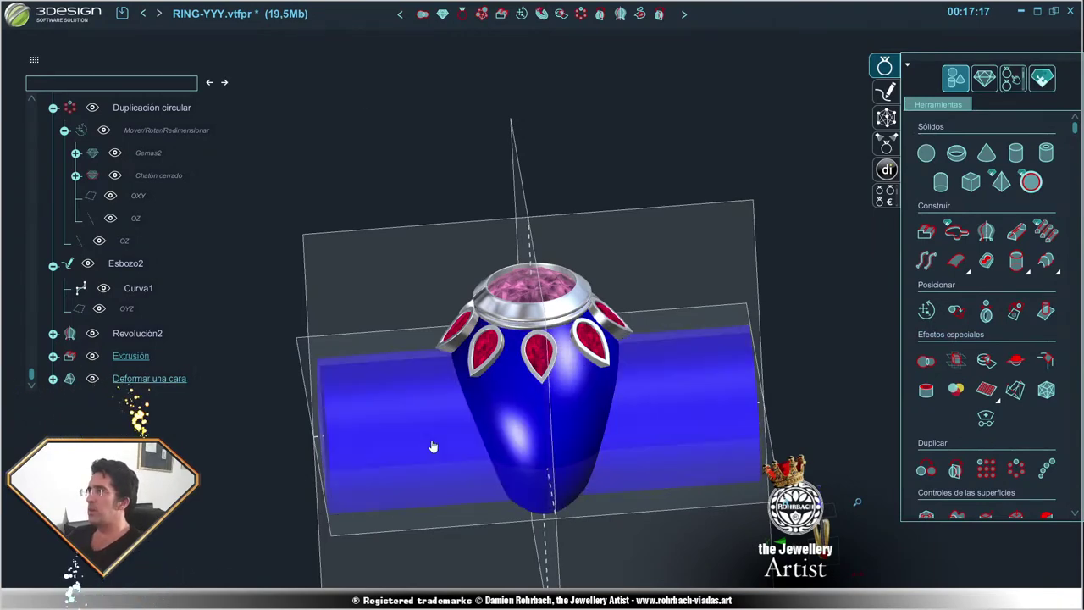
pyautogui.click(420, 17)
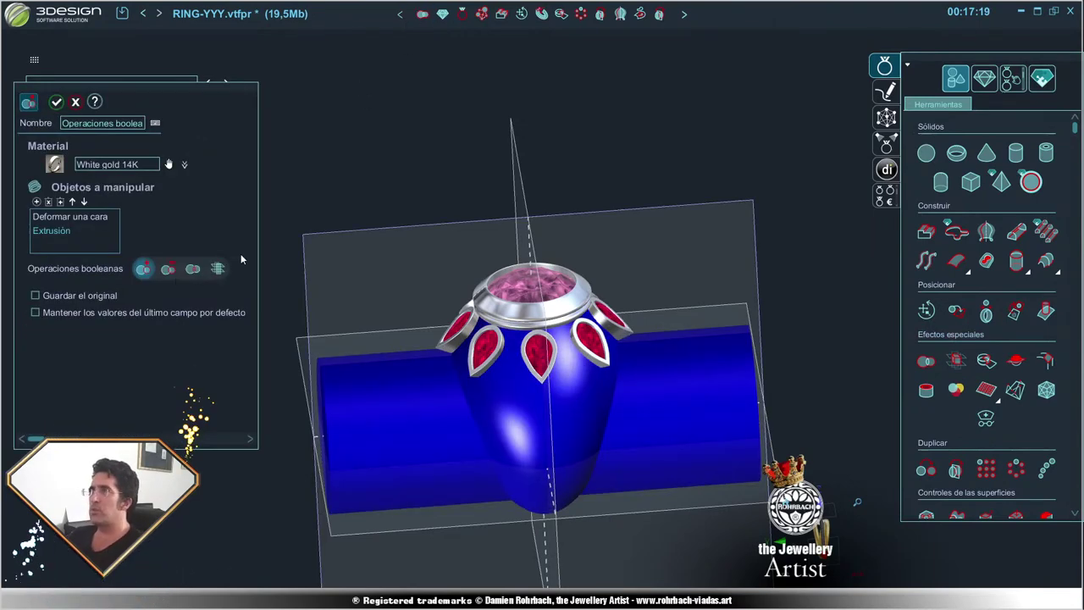
pyautogui.click(168, 269)
pyautogui.rightClick(624, 435)
# - Orbit and zoom around the hollowed ring to view the gem-set top and pear bezels
pyautogui.moveTo(711, 333)
pyautogui.mouseDown(button='right')
pyautogui.moveTo(489, 451)
pyautogui.moveTo(542, 387)
pyautogui.mouseUp(button='right')
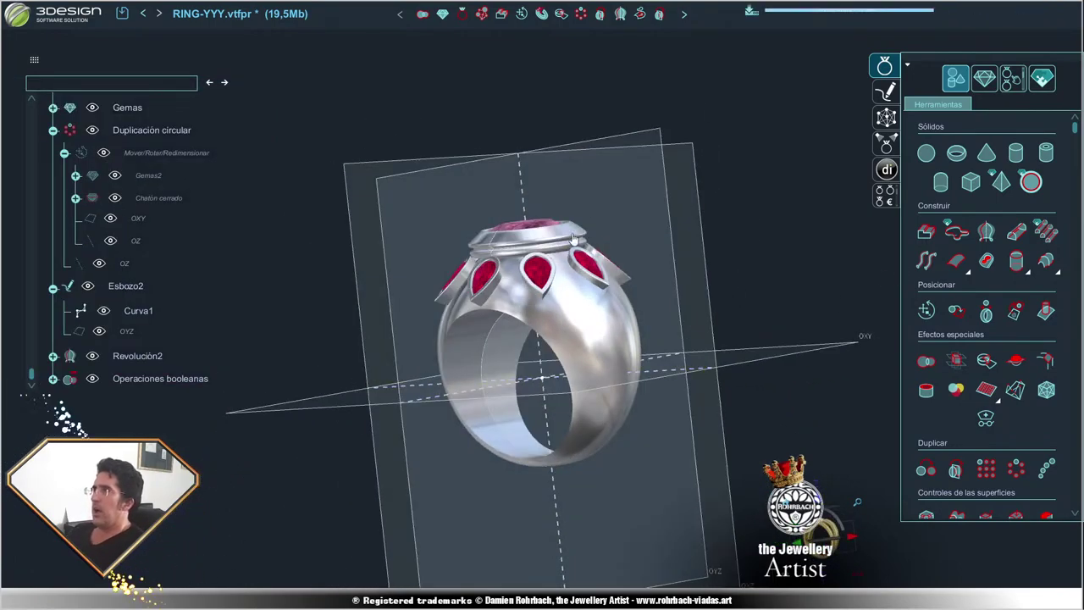
pyautogui.moveTo(627, 296)
pyautogui.mouseDown(button='right')
pyautogui.moveTo(421, 375)
pyautogui.moveTo(711, 258)
pyautogui.moveTo(572, 342)
pyautogui.mouseUp(button='right')
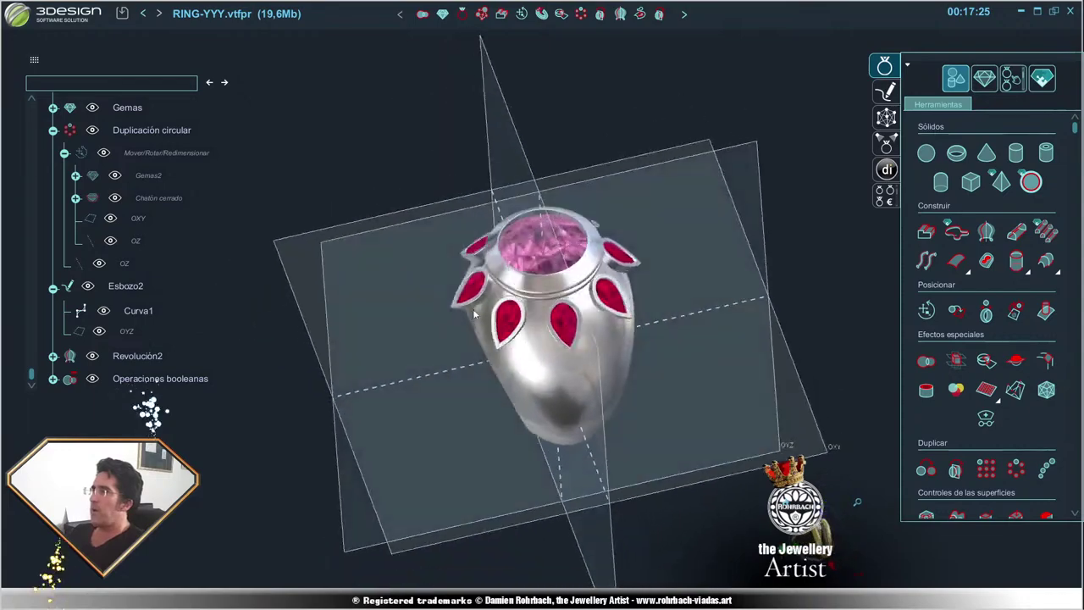
pyautogui.scroll(3, 573, 342)
pyautogui.scroll(-3, 573, 342)
pyautogui.scroll(-2, 683, 372)
pyautogui.scroll(4, 683, 370)
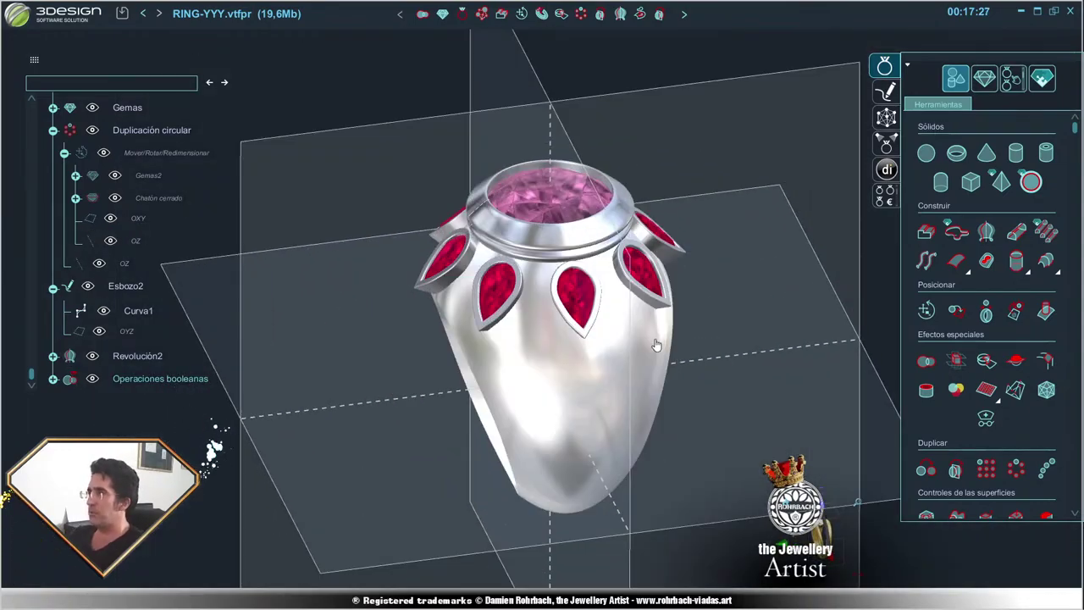
pyautogui.scroll(2, 682, 369)
pyautogui.moveTo(682, 369)
pyautogui.mouseDown(button='right')
pyautogui.moveTo(444, 288)
pyautogui.moveTo(584, 237)
pyautogui.mouseUp(button='right')
pyautogui.scroll(3, 584, 237)
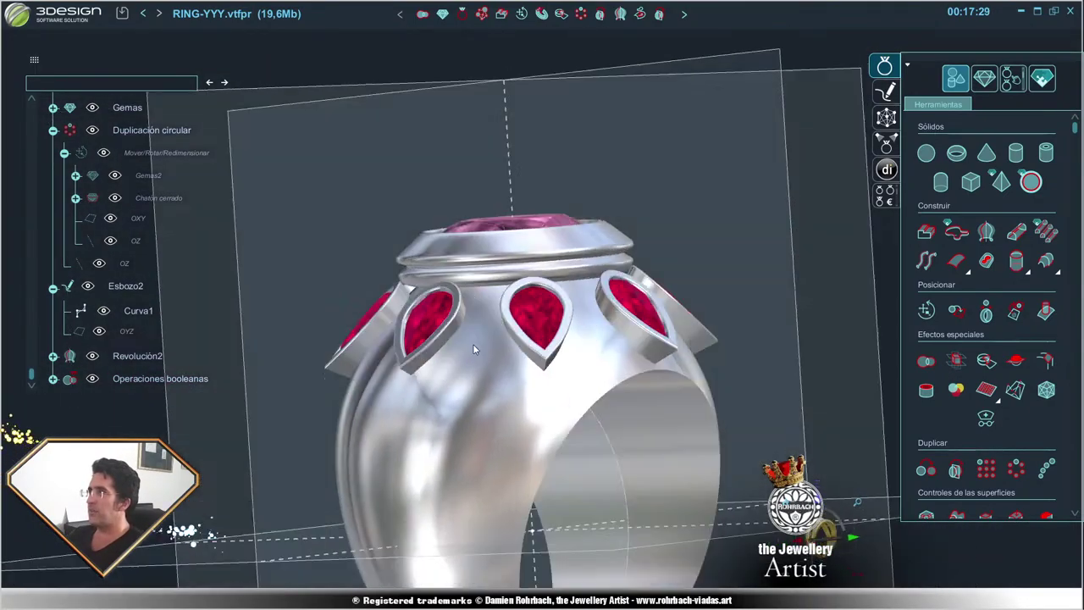
pyautogui.scroll(2, 671, 318)
pyautogui.moveTo(671, 318); pyautogui.dragTo(336, 336, button='right')
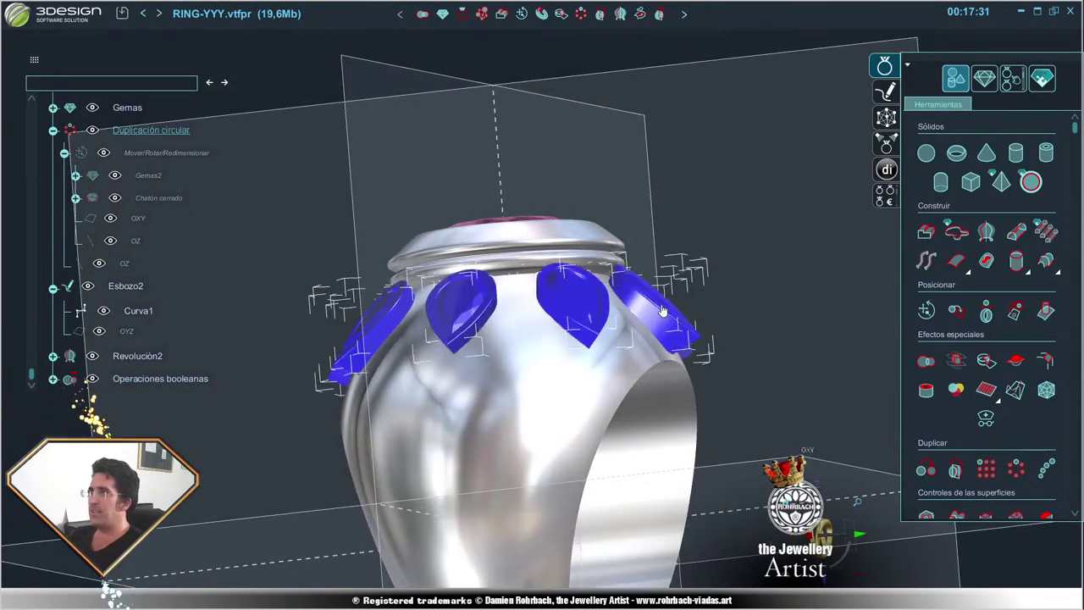
# - Move the pear ruby bezels to Y −7,784 mm and Z 12,486 mm and validate
pyautogui.doubleClick(161, 153)
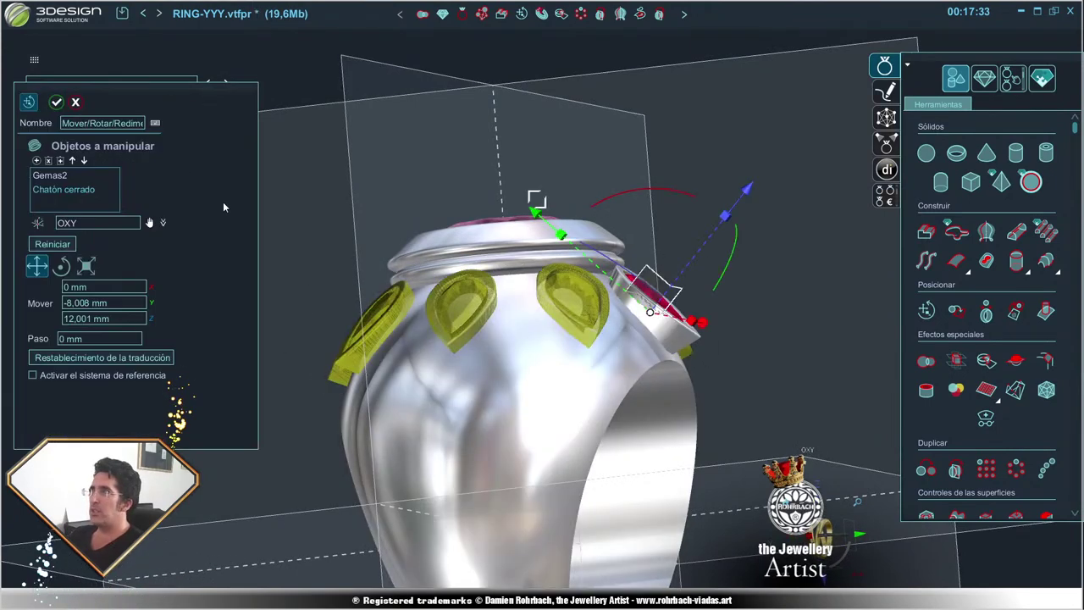
pyautogui.scroll(3, 713, 300)
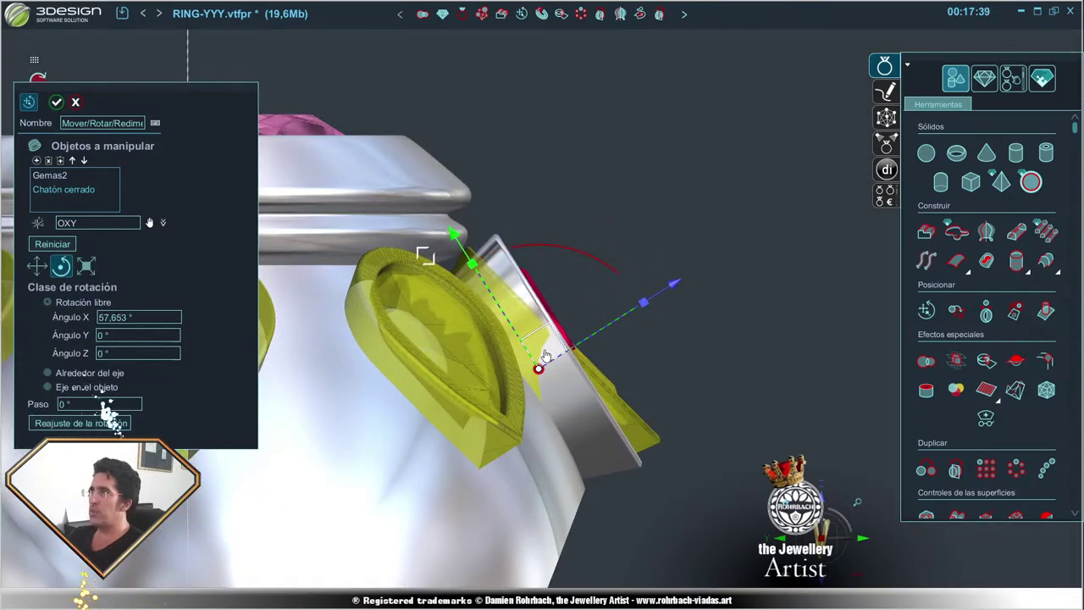
pyautogui.moveTo(545, 356); pyautogui.dragTo(545, 342)
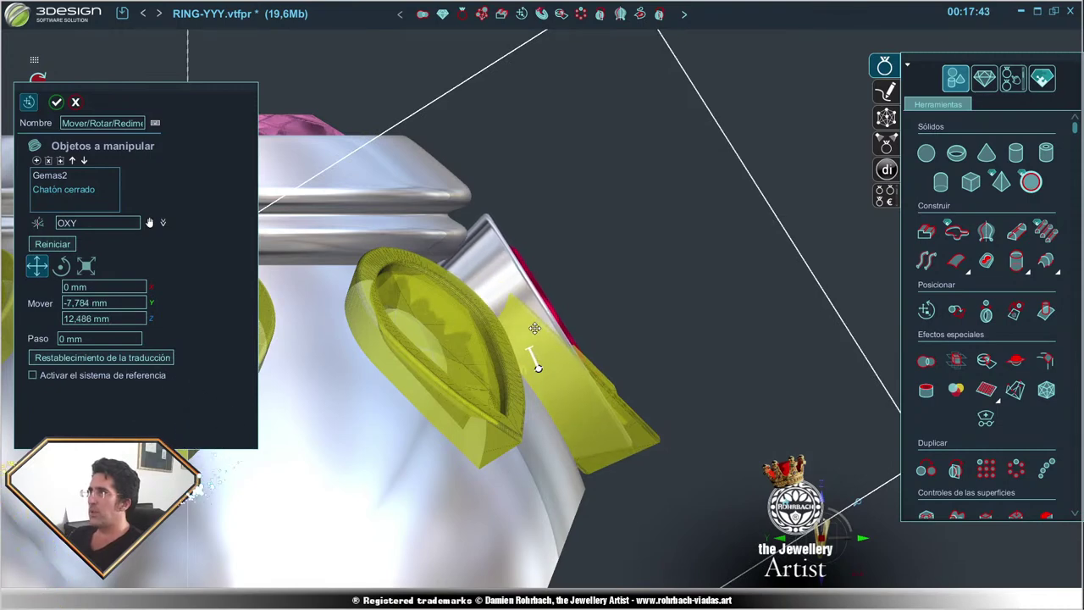
pyautogui.press('Return')
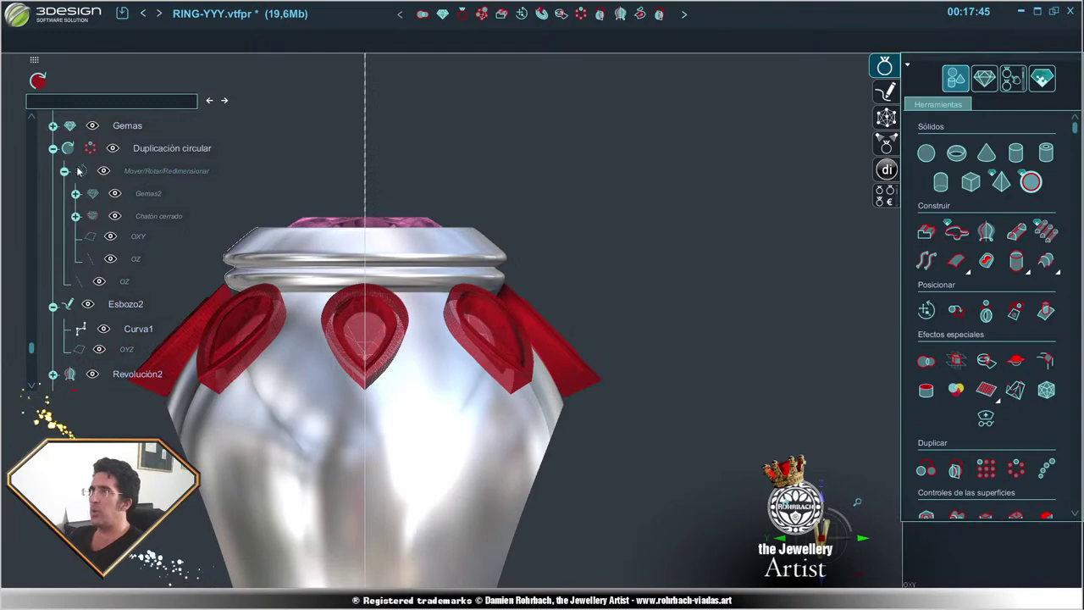
# - Regenerate the history so the moved bezels recess into the dome, then inspect from above
pyautogui.click(37, 81)
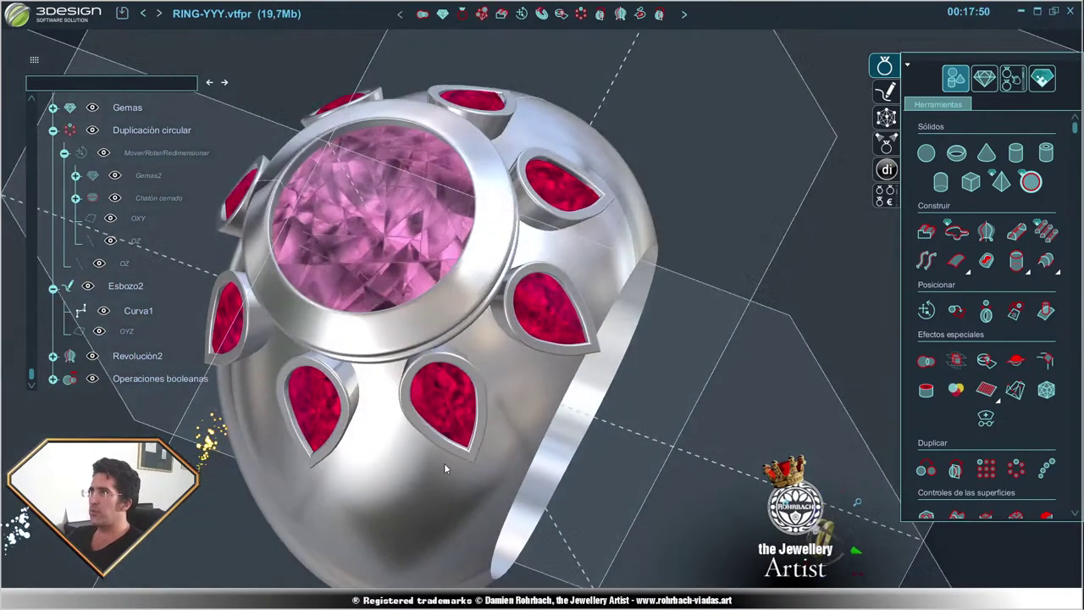
pyautogui.moveTo(443, 463); pyautogui.dragTo(515, 418, button='right')
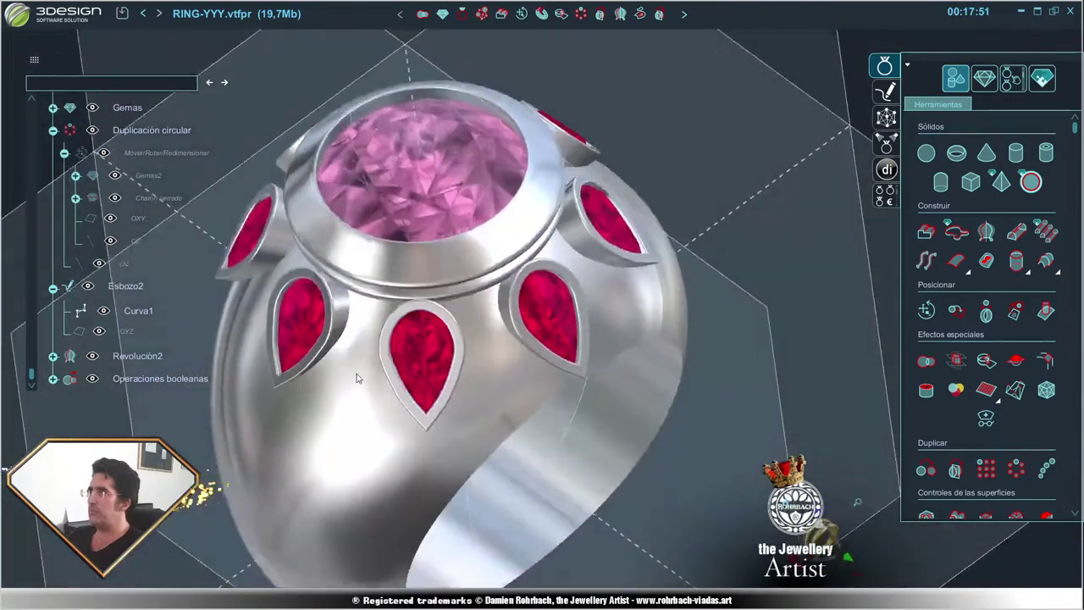
pyautogui.moveTo(356, 377)
pyautogui.mouseDown(button='right')
pyautogui.moveTo(685, 426)
pyautogui.moveTo(385, 316)
pyautogui.mouseUp(button='right')
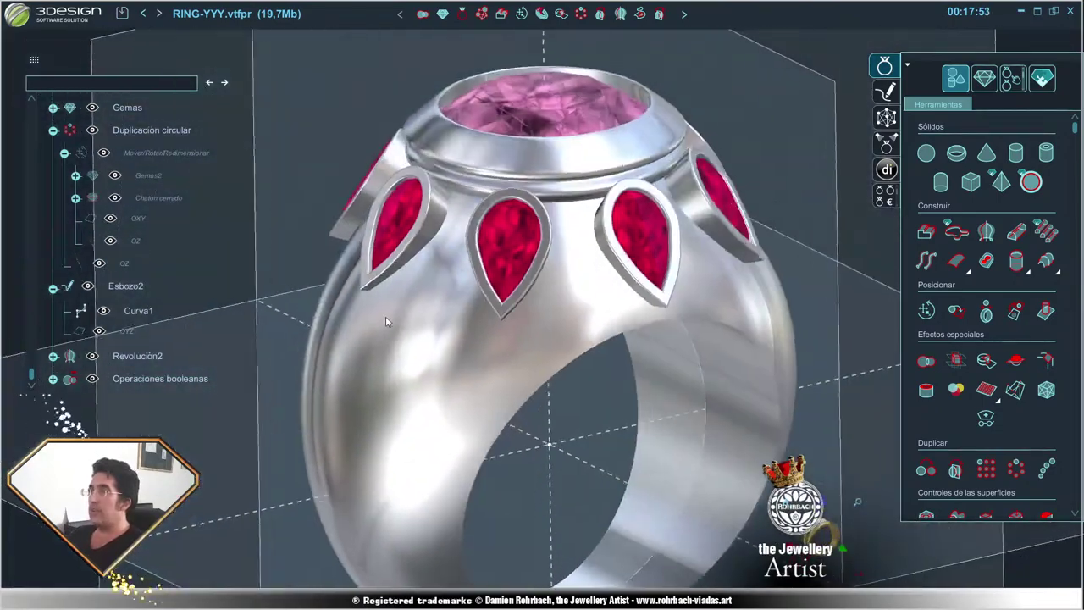
pyautogui.scroll(2, 631, 398)
pyautogui.scroll(-2, 643, 400)
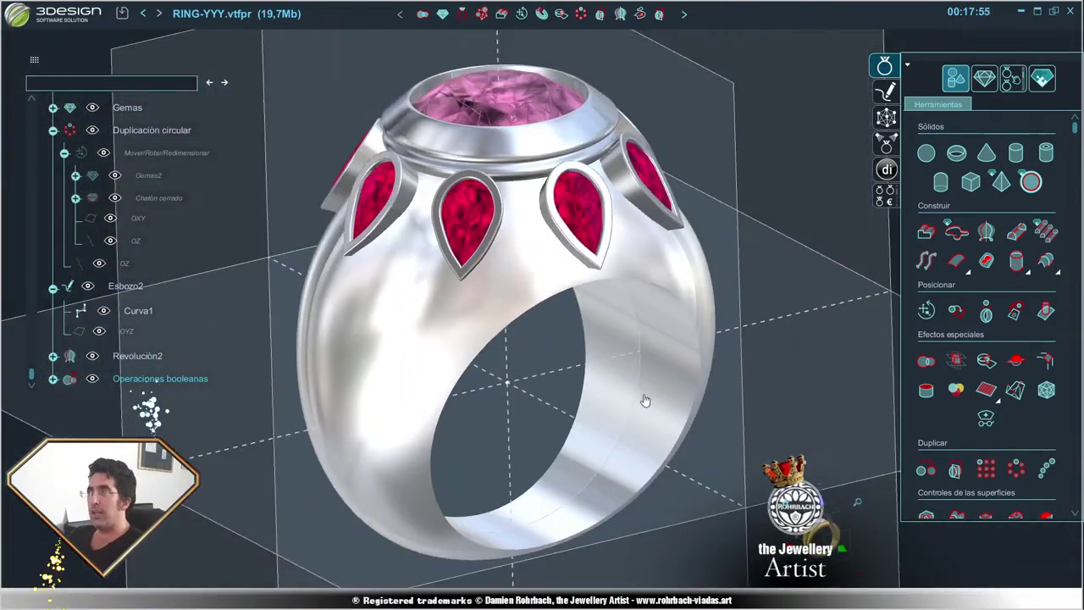
pyautogui.moveTo(574, 298)
pyautogui.mouseDown(button='middle')
pyautogui.moveTo(486, 365)
pyautogui.moveTo(503, 367)
pyautogui.moveTo(575, 201)
pyautogui.moveTo(580, 256)
pyautogui.moveTo(679, 325)
pyautogui.mouseUp(button='middle')
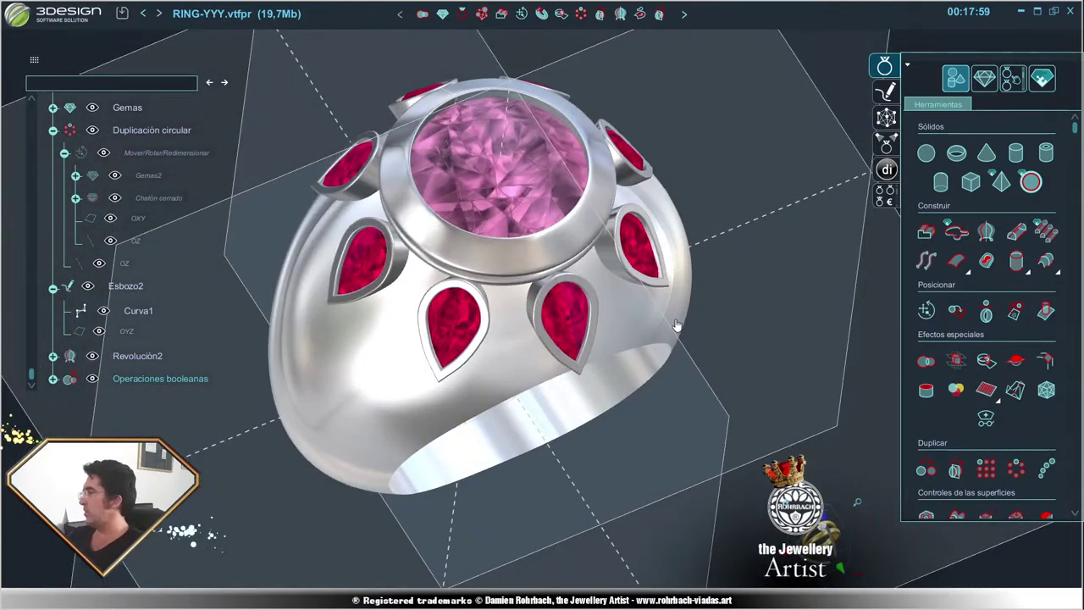
pyautogui.moveTo(606, 307); pyautogui.dragTo(669, 221, button='middle')
# - Select the circular bezel duplication and the boolean-cut ring body to check them
pyautogui.click(669, 221)
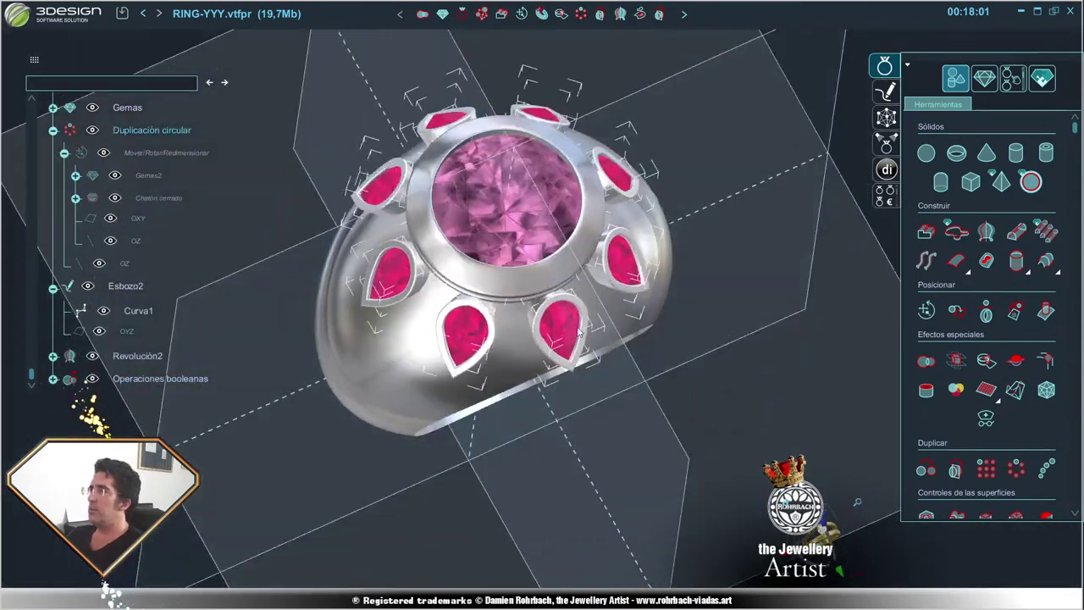
pyautogui.scroll(5, 669, 221)
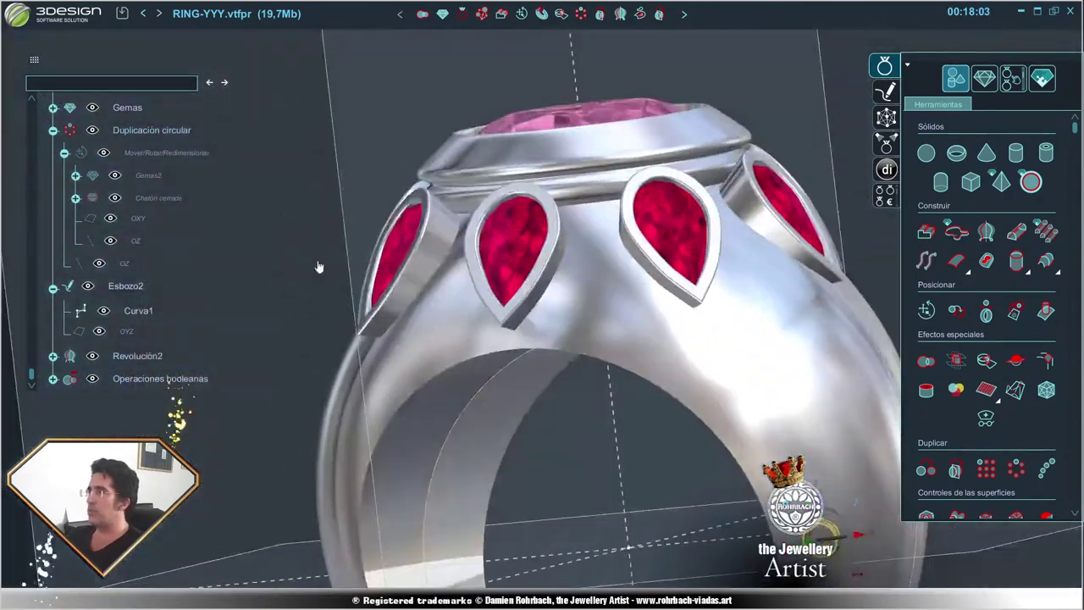
pyautogui.moveTo(669, 221)
pyautogui.mouseDown(button='middle')
pyautogui.moveTo(486, 307)
pyautogui.moveTo(508, 295)
pyautogui.mouseUp(button='middle')
pyautogui.click(486, 307)
pyautogui.scroll(-3, 486, 308)
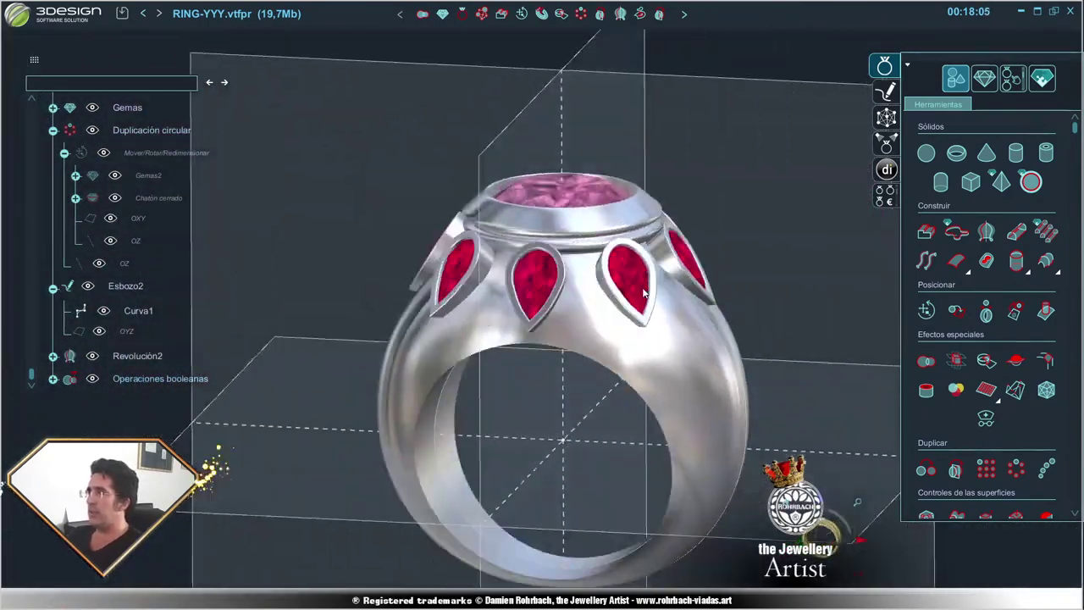
pyautogui.scroll(3, 508, 295)
pyautogui.click(397, 300)
pyautogui.scroll(-3, 397, 299)
pyautogui.click(564, 367)
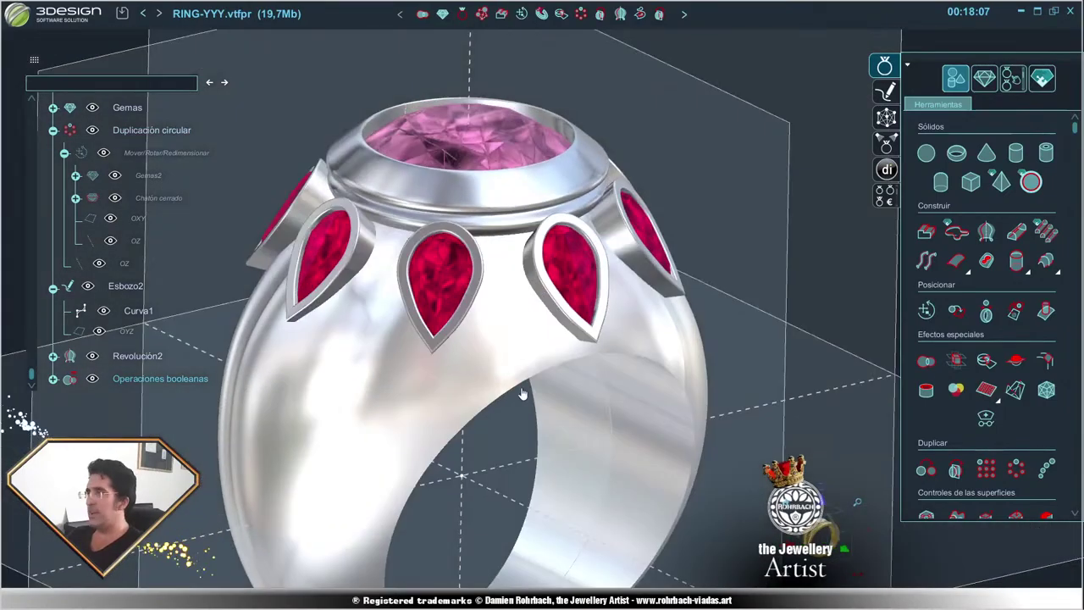
# - Orbit to front and three-quarter views and select the ring shank
pyautogui.moveTo(565, 367); pyautogui.dragTo(522, 370, button='middle')
pyautogui.scroll(-3, 523, 370)
pyautogui.scroll(3, 523, 370)
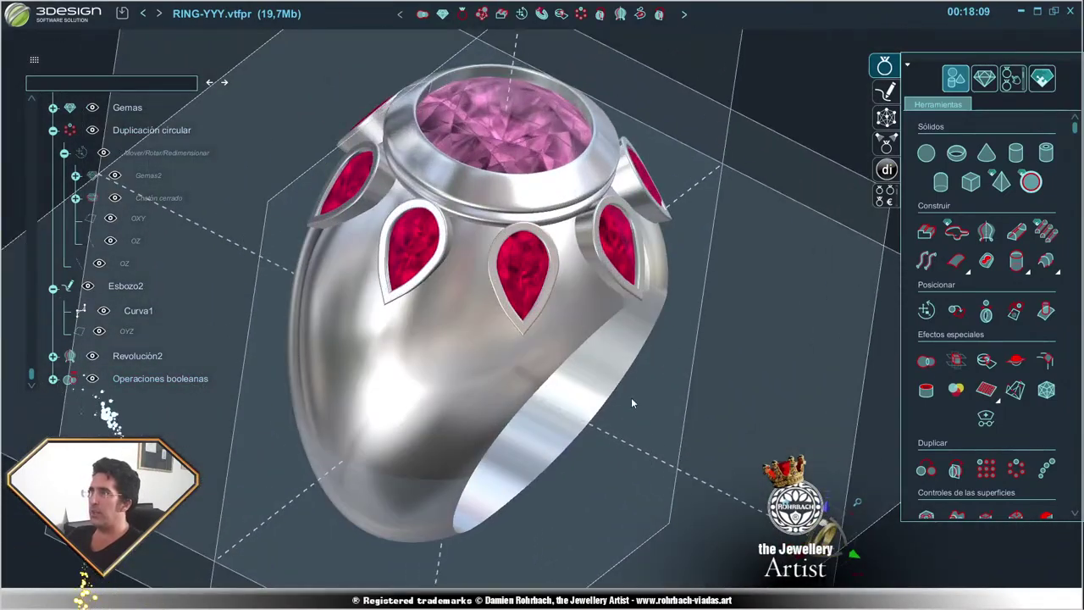
pyautogui.moveTo(631, 397)
pyautogui.mouseDown(button='middle')
pyautogui.moveTo(652, 339)
pyautogui.moveTo(375, 317)
pyautogui.moveTo(212, 443)
pyautogui.moveTo(556, 393)
pyautogui.moveTo(611, 280)
pyautogui.moveTo(658, 363)
pyautogui.moveTo(721, 355)
pyautogui.moveTo(489, 344)
pyautogui.moveTo(528, 314)
pyautogui.mouseUp(button='middle')
pyautogui.scroll(-2, 666, 305)
pyautogui.scroll(2, 666, 305)
pyautogui.scroll(2, 612, 280)
pyautogui.click(535, 314)
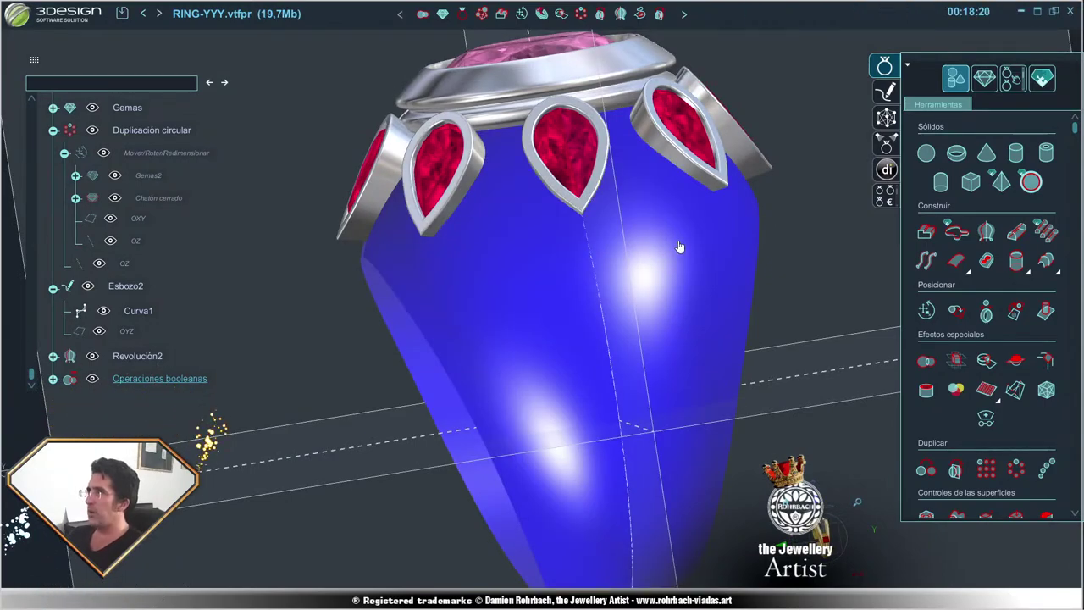
pyautogui.scroll(-2, 672, 253)
pyautogui.moveTo(571, 242)
pyautogui.mouseDown(button='middle')
pyautogui.moveTo(675, 281)
pyautogui.moveTo(590, 271)
pyautogui.mouseUp(button='middle')
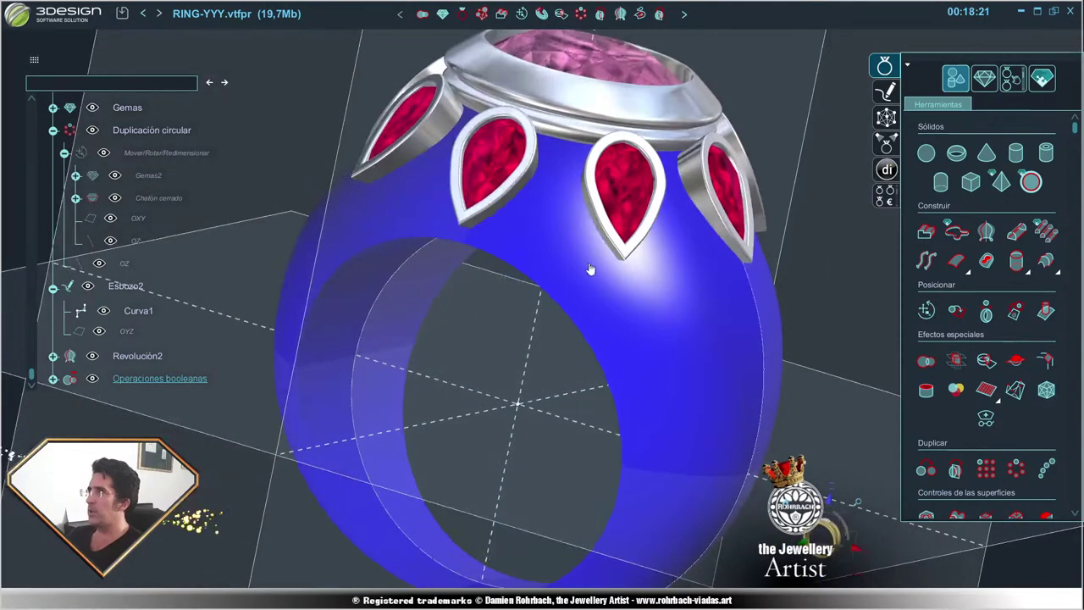
pyautogui.scroll(-5, 979, 242)
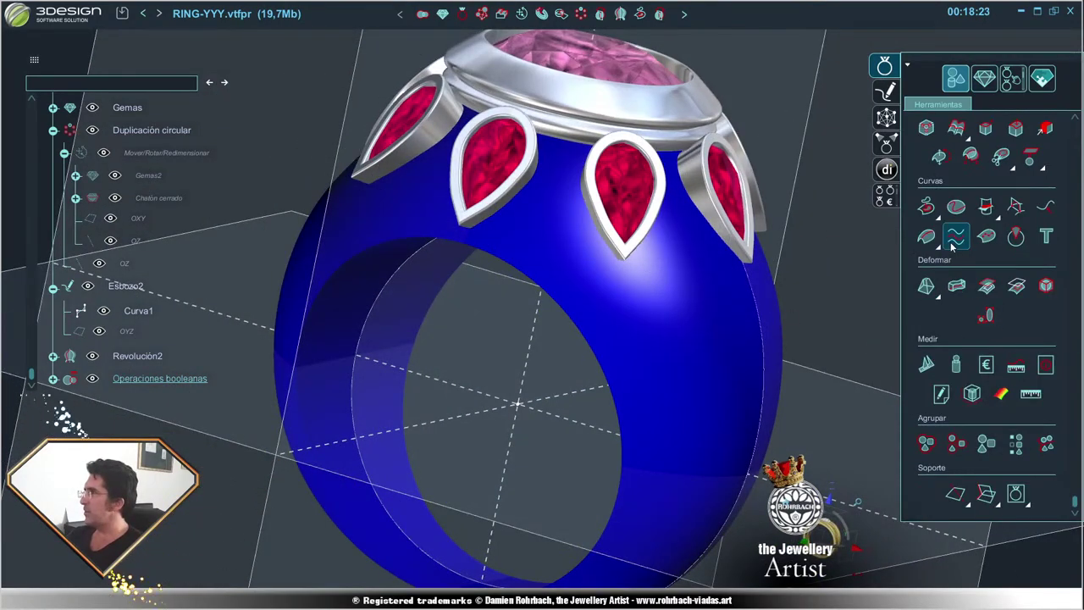
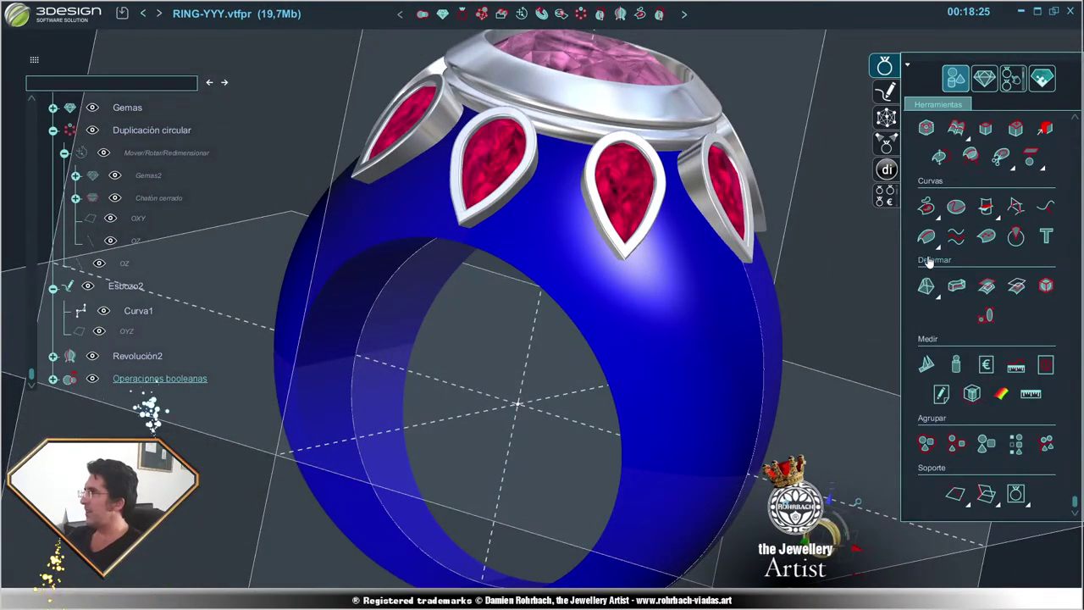
# - Start a Curva sobre sólido below the top bezel, placing three points along a pear gem
pyautogui.click(986, 236)
pyautogui.scroll(3, 521, 222)
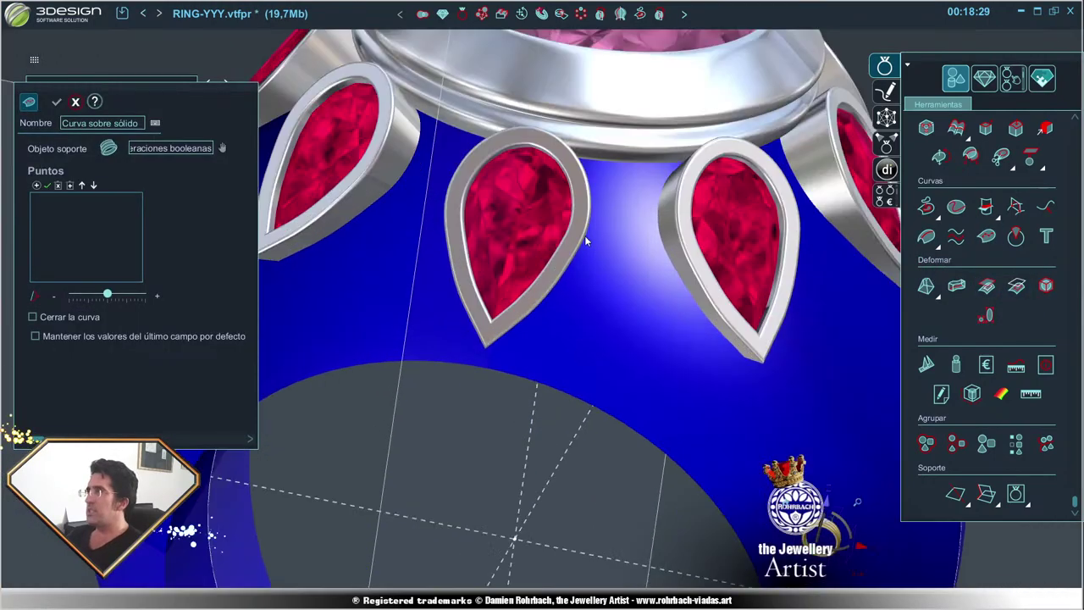
pyautogui.scroll(2, 541, 212)
pyautogui.scroll(-3, 543, 210)
pyautogui.scroll(2, 510, 212)
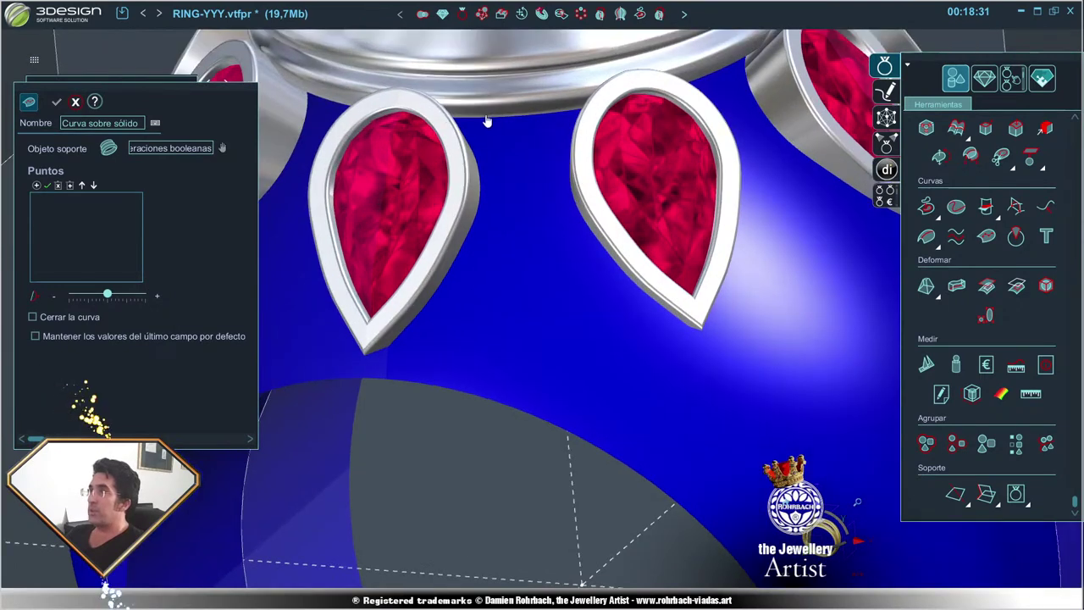
pyautogui.click(522, 102)
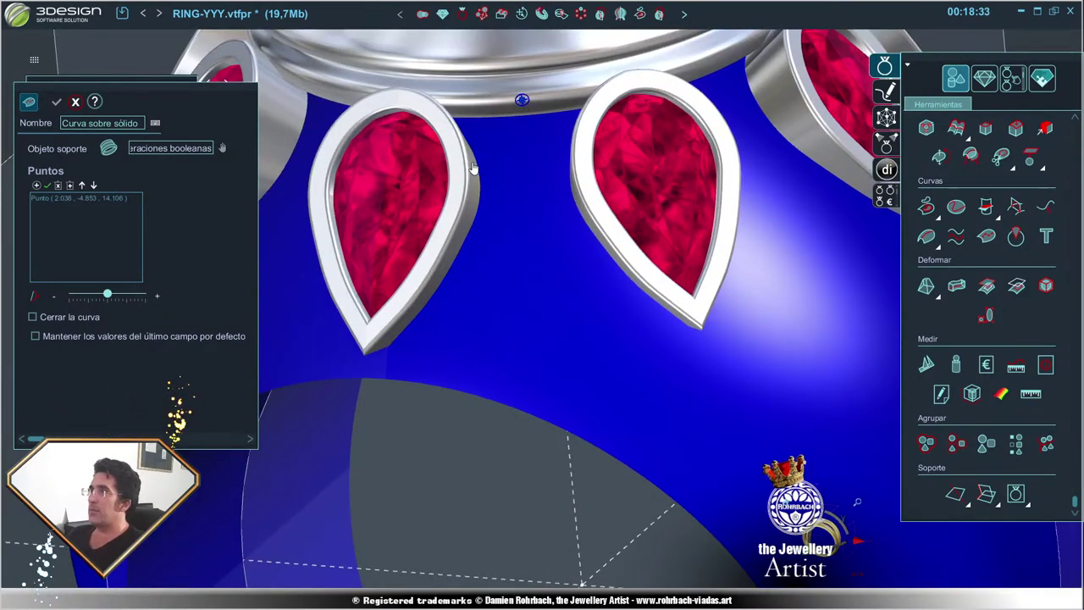
pyautogui.click(471, 162)
pyautogui.click(460, 196)
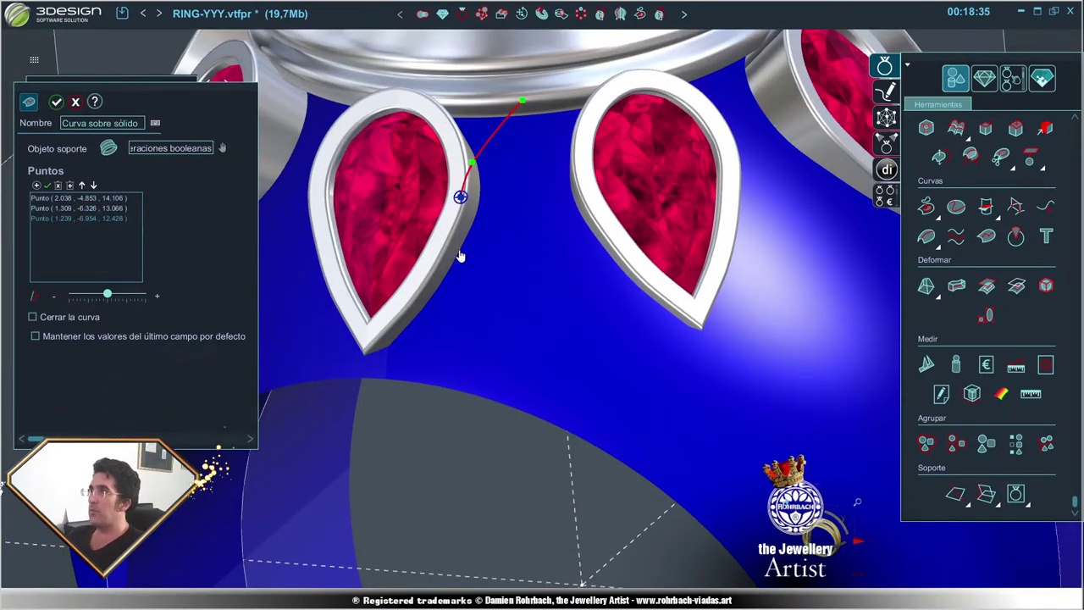
# - Continue the curve down between the gems to the shank's edge and validate it
pyautogui.click(458, 249)
pyautogui.click(467, 292)
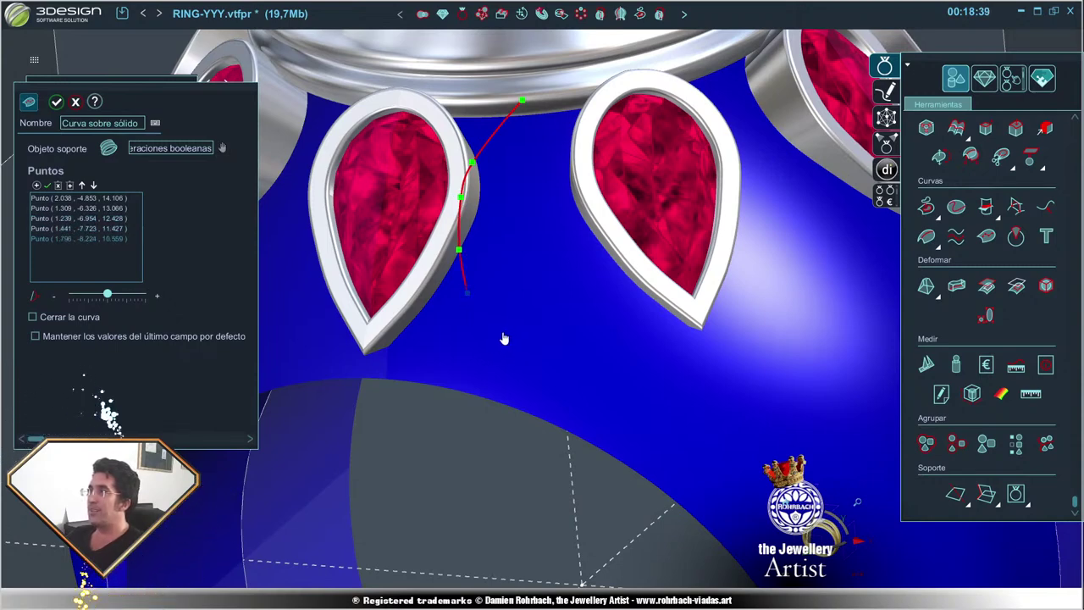
pyautogui.click(502, 333)
pyautogui.click(552, 387)
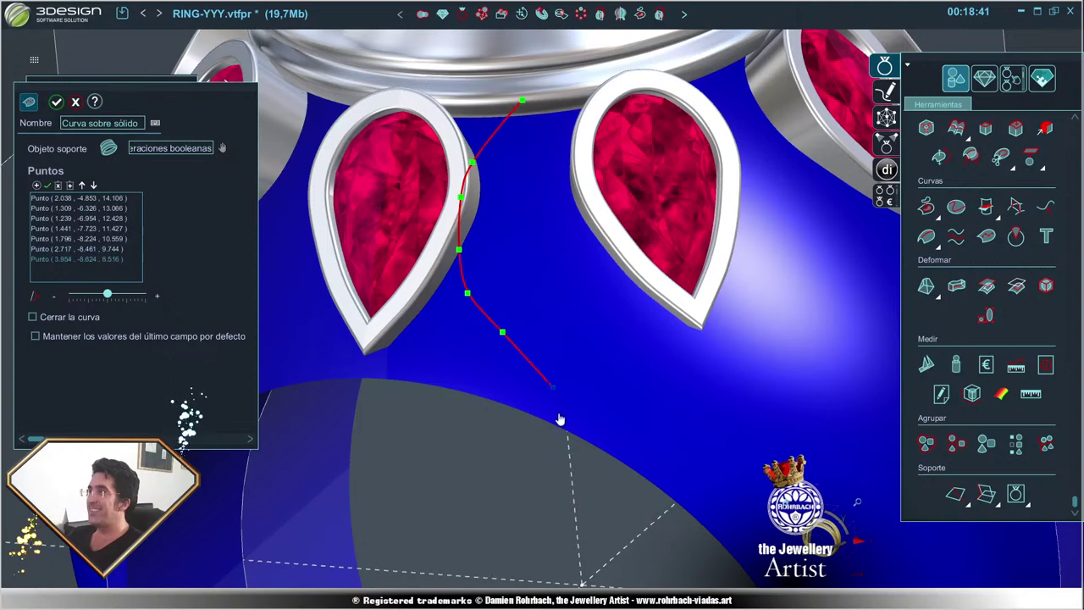
pyautogui.click(564, 428)
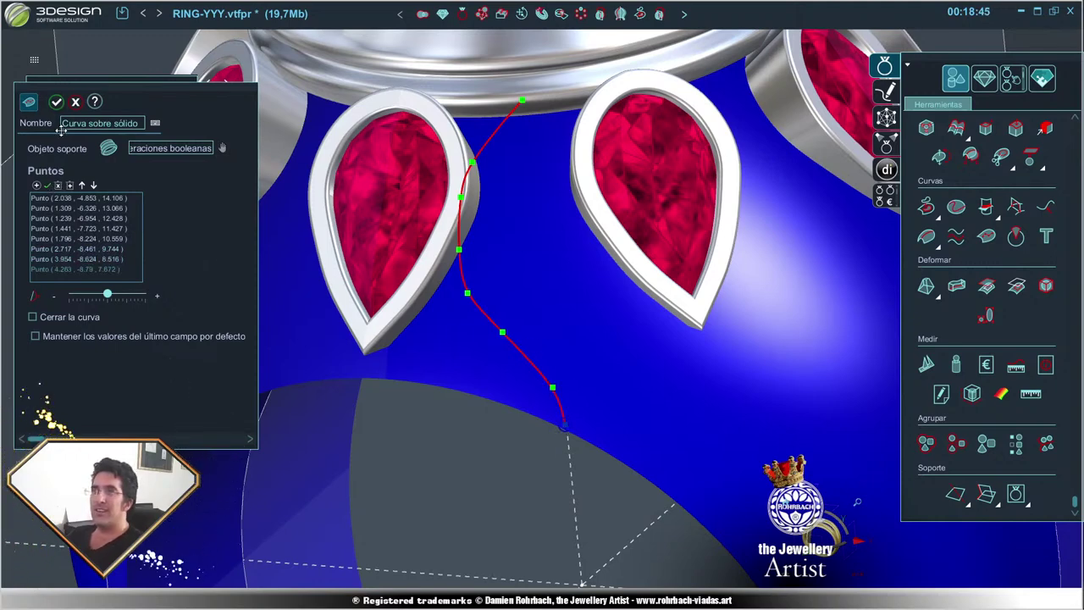
pyautogui.click(55, 102)
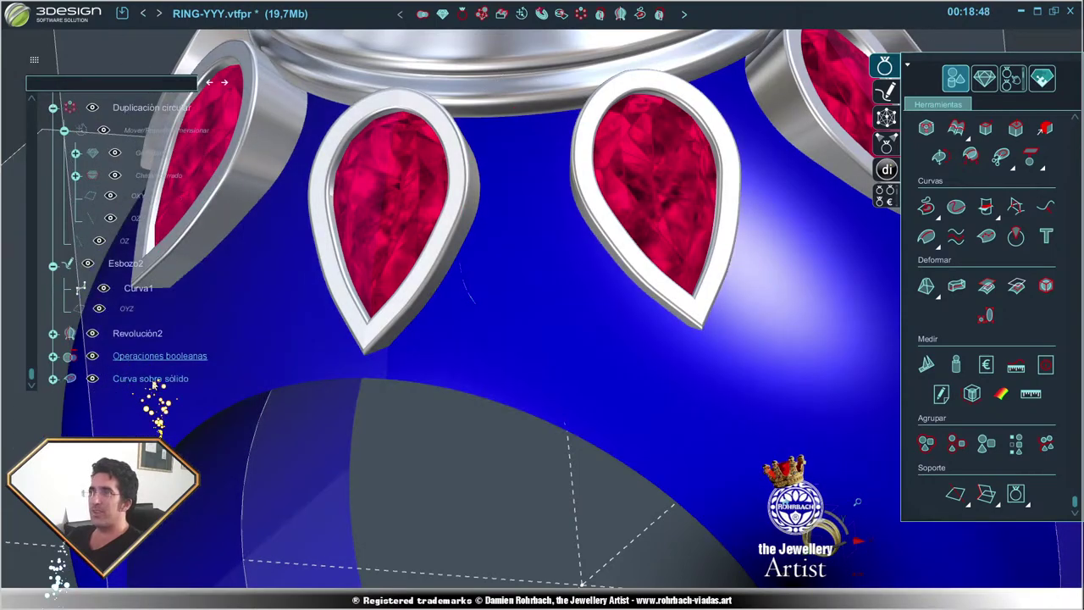
# - Reopen the surface curve and drag its second to fifth points upward, shifting the sixth
pyautogui.doubleClick(152, 380)
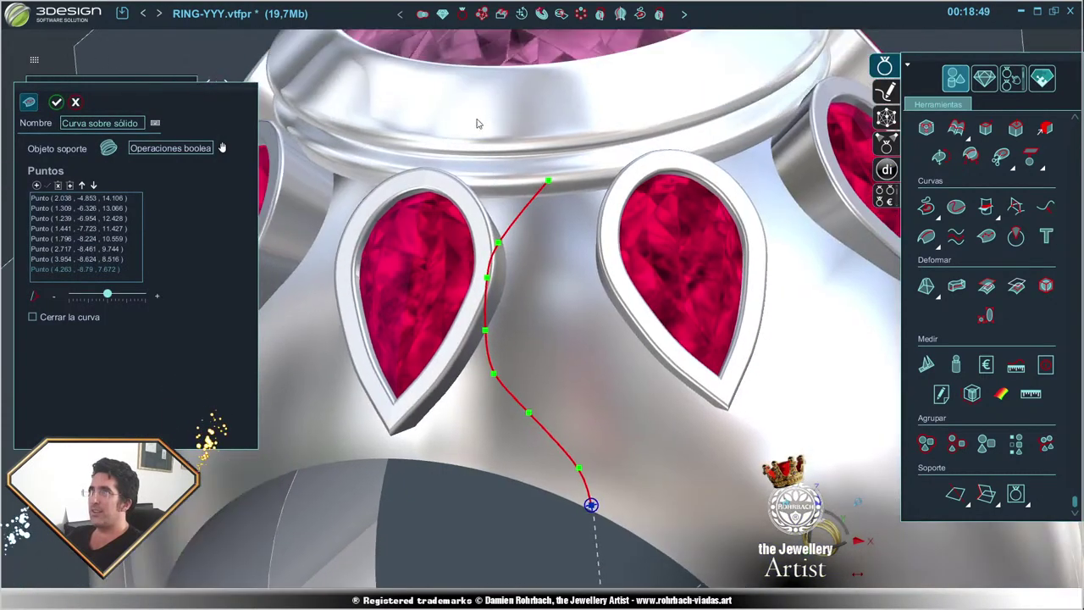
pyautogui.scroll(3, 589, 423)
pyautogui.moveTo(519, 347); pyautogui.dragTo(551, 301)
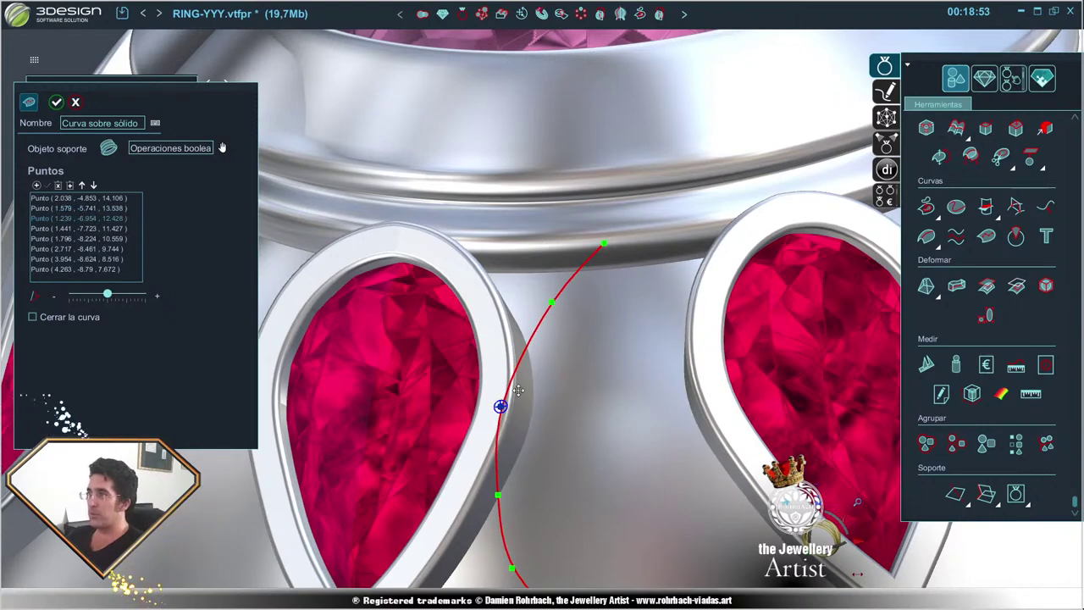
pyautogui.moveTo(518, 390); pyautogui.dragTo(535, 348)
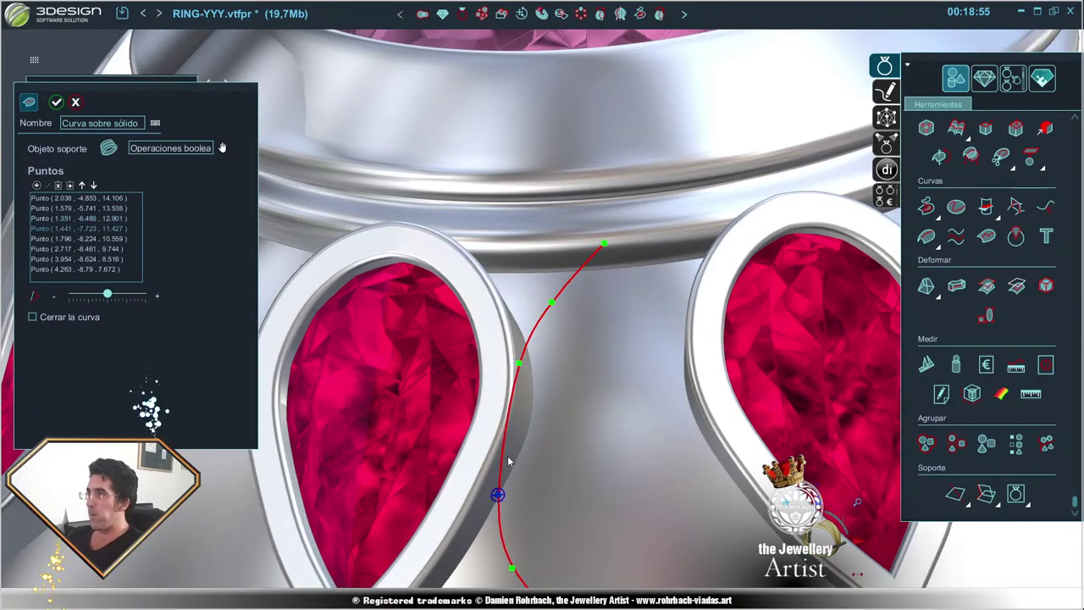
pyautogui.moveTo(497, 475); pyautogui.dragTo(508, 426)
pyautogui.moveTo(525, 514); pyautogui.dragTo(527, 381, button='middle')
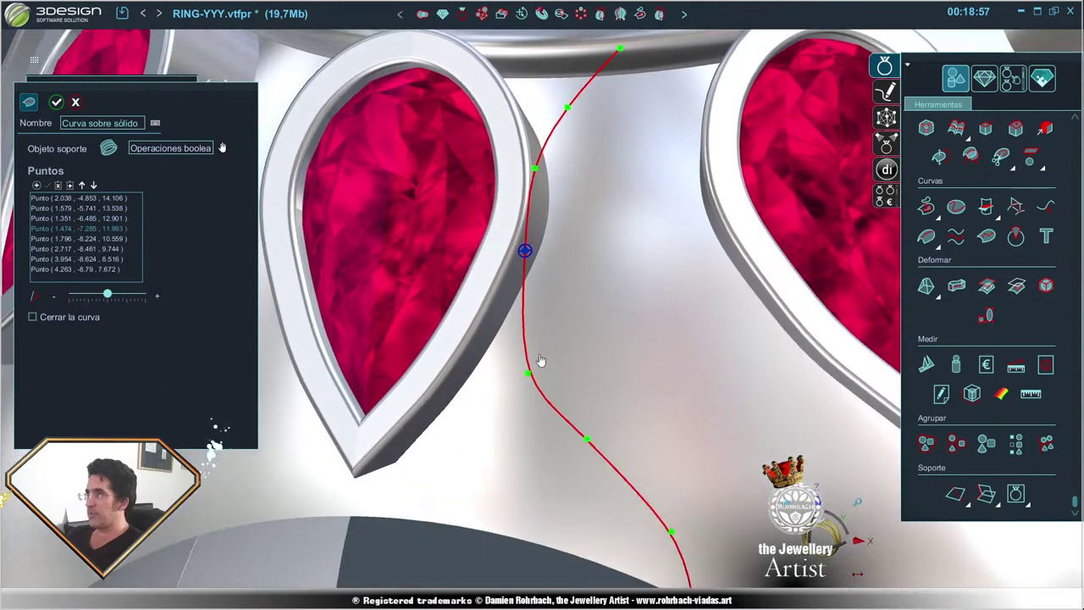
pyautogui.moveTo(527, 373)
pyautogui.mouseDown()
pyautogui.moveTo(528, 339)
pyautogui.moveTo(538, 342)
pyautogui.mouseUp()
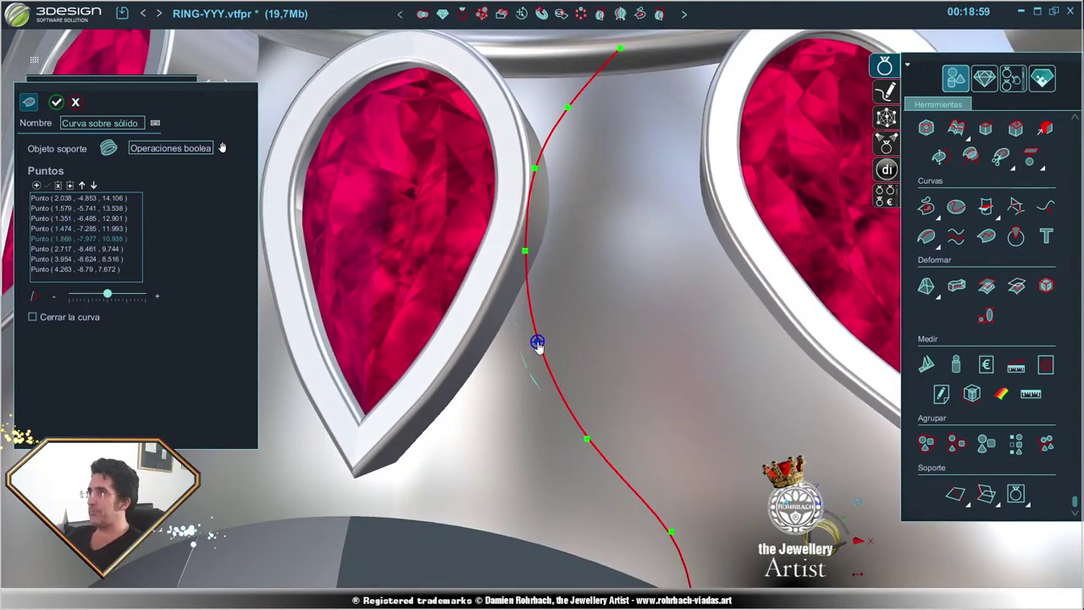
pyautogui.click(586, 439)
pyautogui.moveTo(585, 439); pyautogui.dragTo(602, 441)
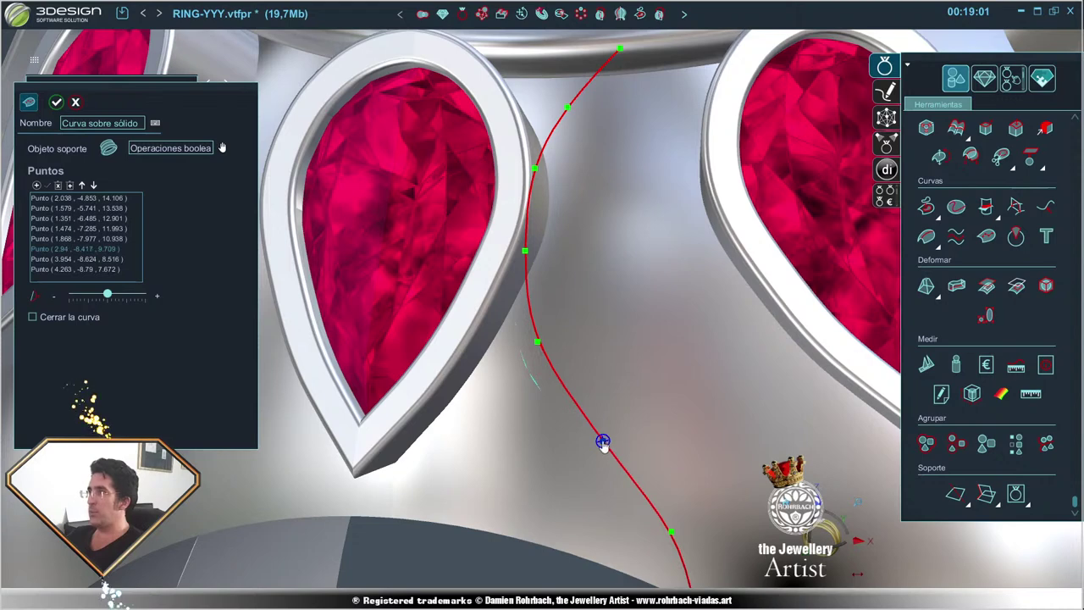
# - Smooth the fifth and fourth points and nudge the third and top points
pyautogui.click(539, 342)
pyautogui.moveTo(538, 342); pyautogui.dragTo(553, 349)
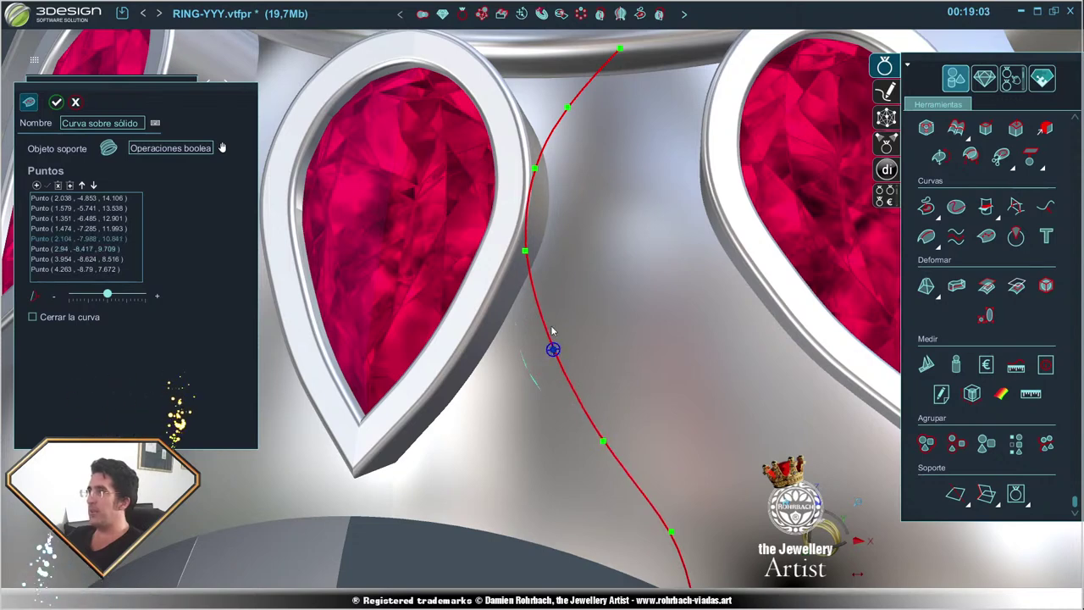
pyautogui.click(525, 255)
pyautogui.moveTo(524, 255); pyautogui.dragTo(532, 269)
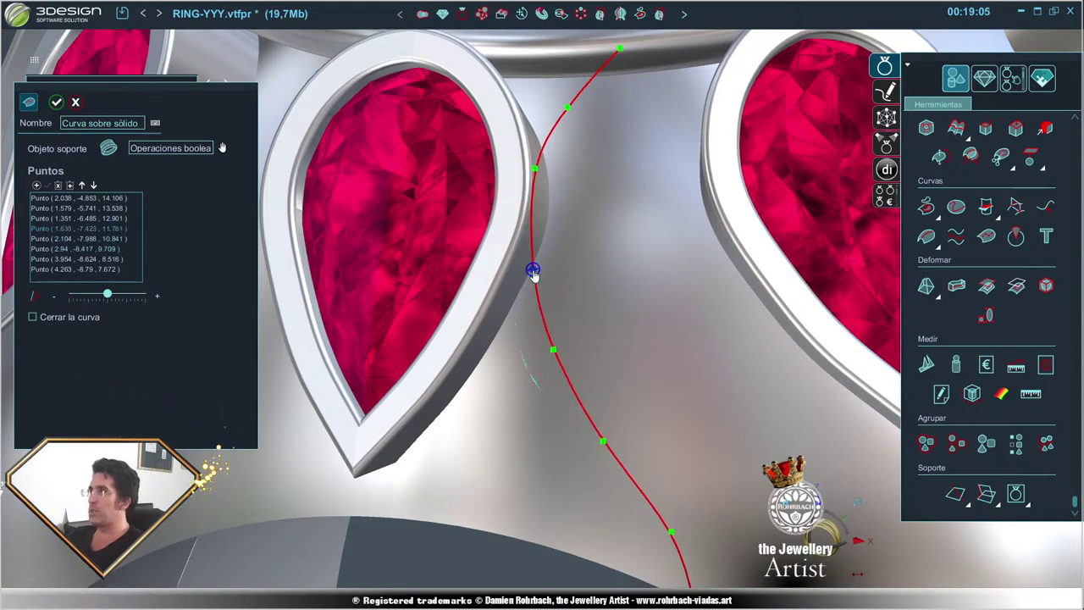
pyautogui.moveTo(535, 169); pyautogui.dragTo(539, 172)
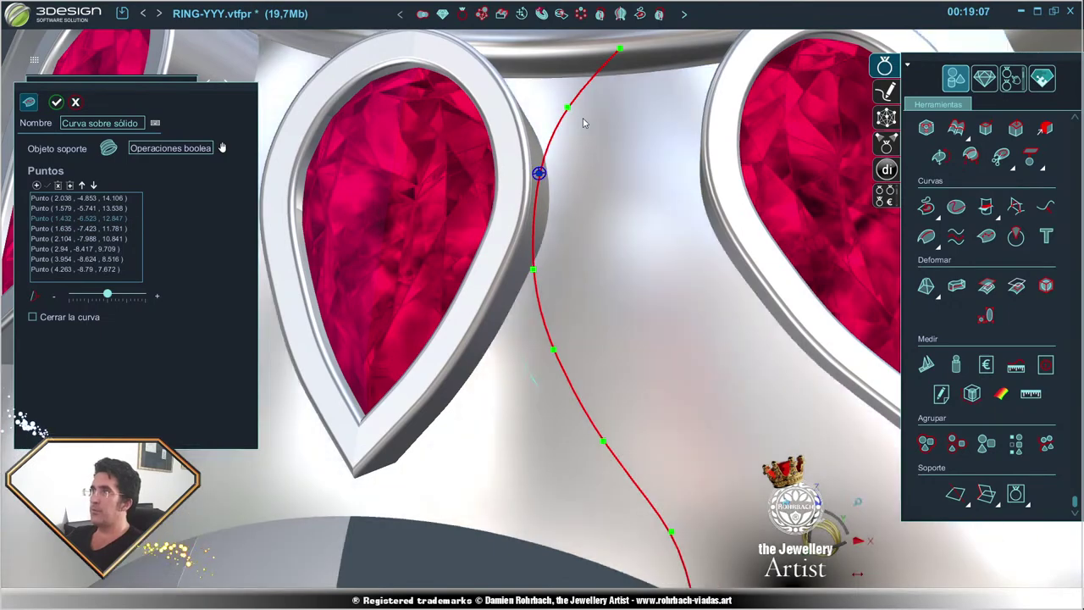
pyautogui.scroll(3, 583, 118)
pyautogui.moveTo(607, 187); pyautogui.dragTo(605, 202)
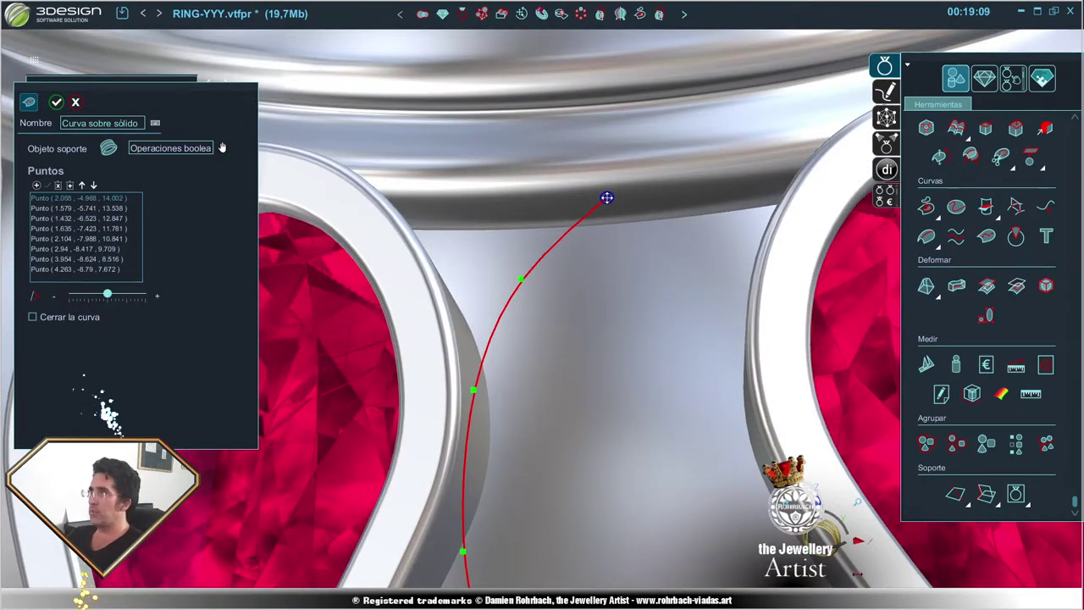
# - Slide the second through sixth curve points slightly down along the ring
pyautogui.scroll(-3, 611, 515)
pyautogui.scroll(-3, 612, 516)
pyautogui.scroll(-2, 611, 515)
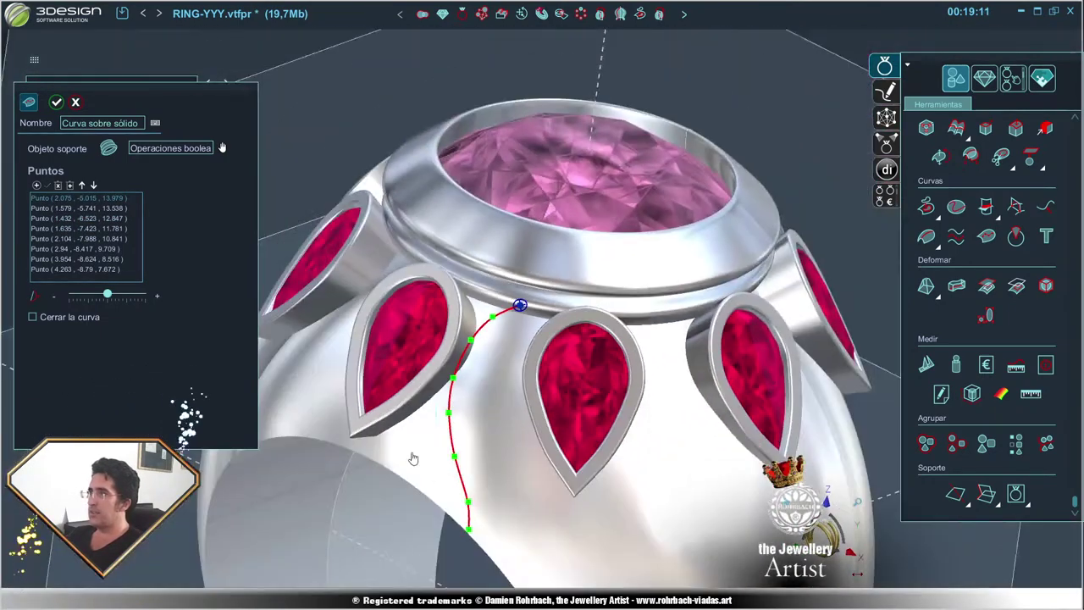
pyautogui.scroll(5, 501, 406)
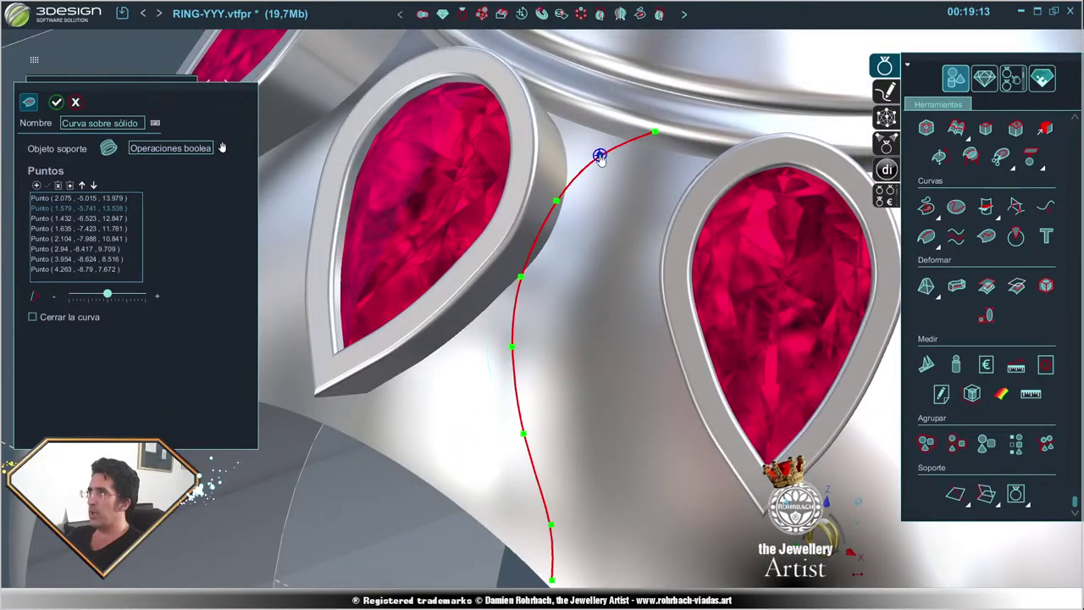
pyautogui.moveTo(600, 157); pyautogui.dragTo(600, 158)
pyautogui.click(555, 202)
pyautogui.moveTo(555, 202); pyautogui.dragTo(548, 215)
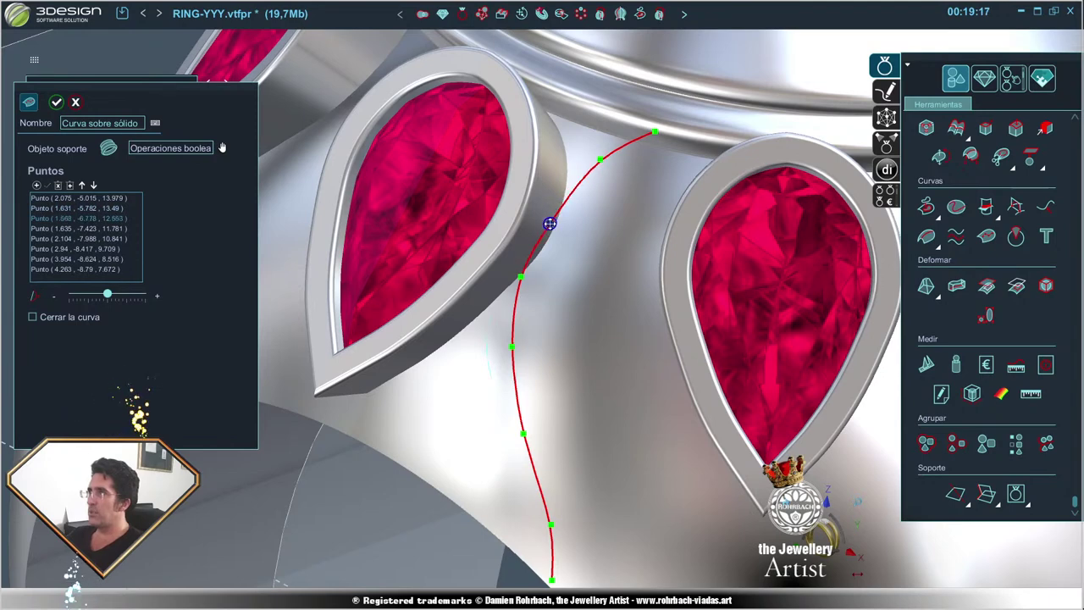
pyautogui.click(511, 352)
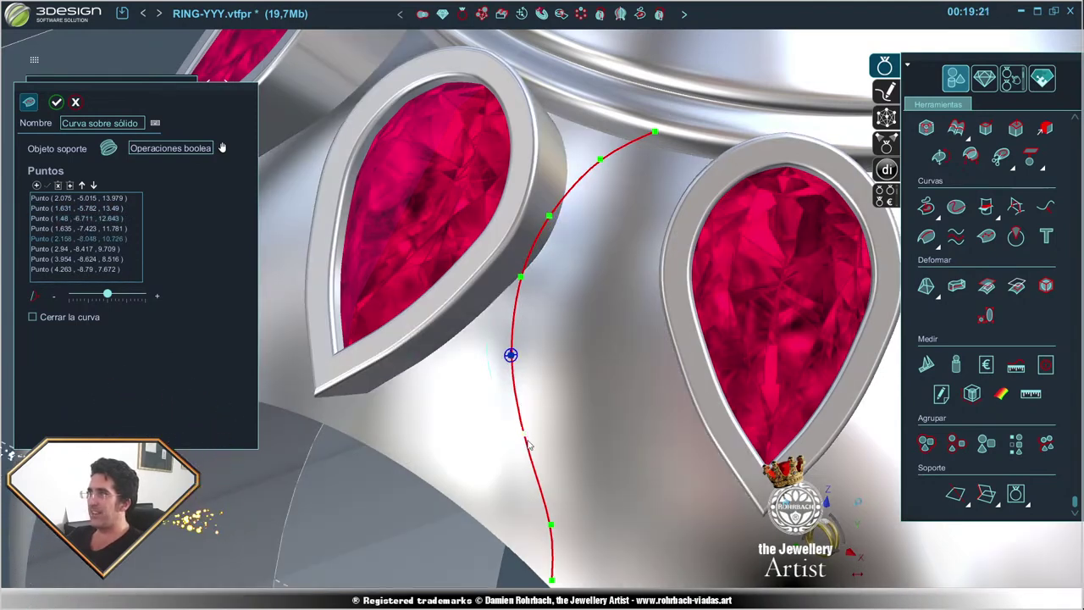
pyautogui.moveTo(523, 432); pyautogui.dragTo(529, 446)
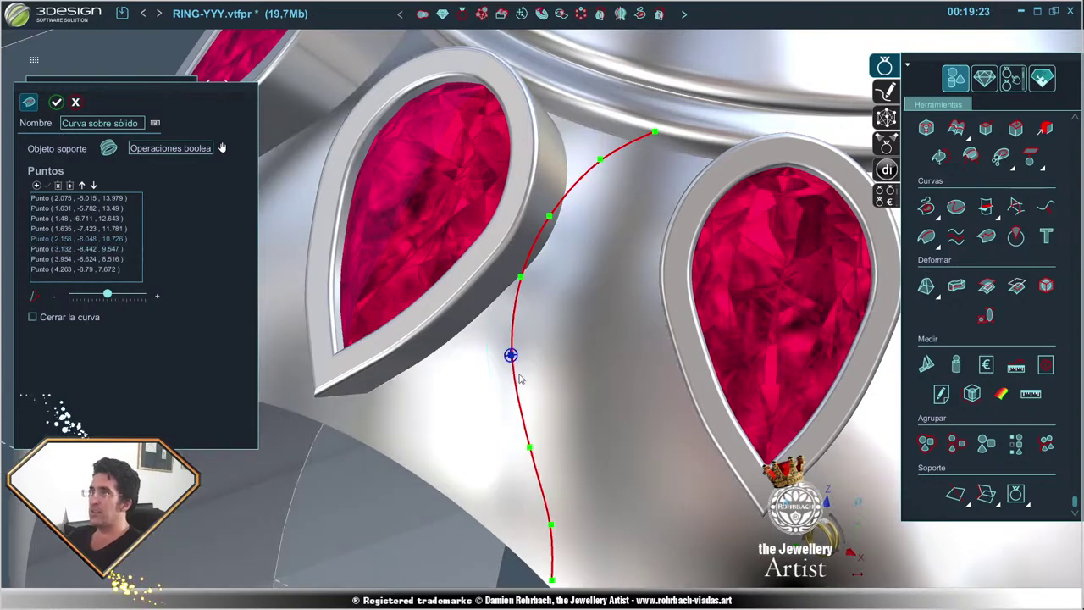
pyautogui.moveTo(511, 355); pyautogui.dragTo(515, 362)
pyautogui.click(520, 279)
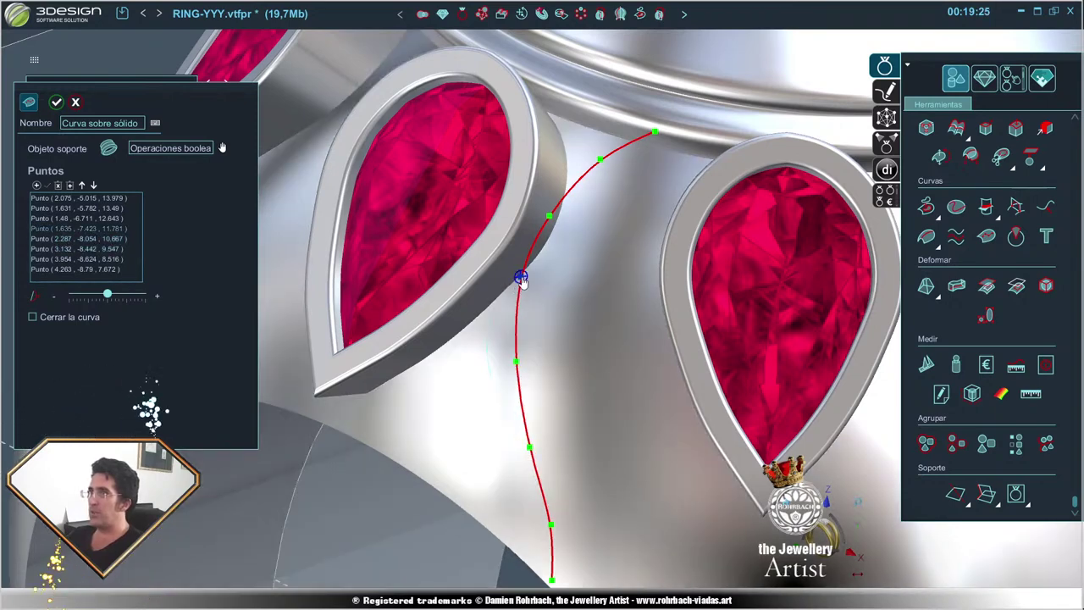
pyautogui.moveTo(521, 278); pyautogui.dragTo(517, 288)
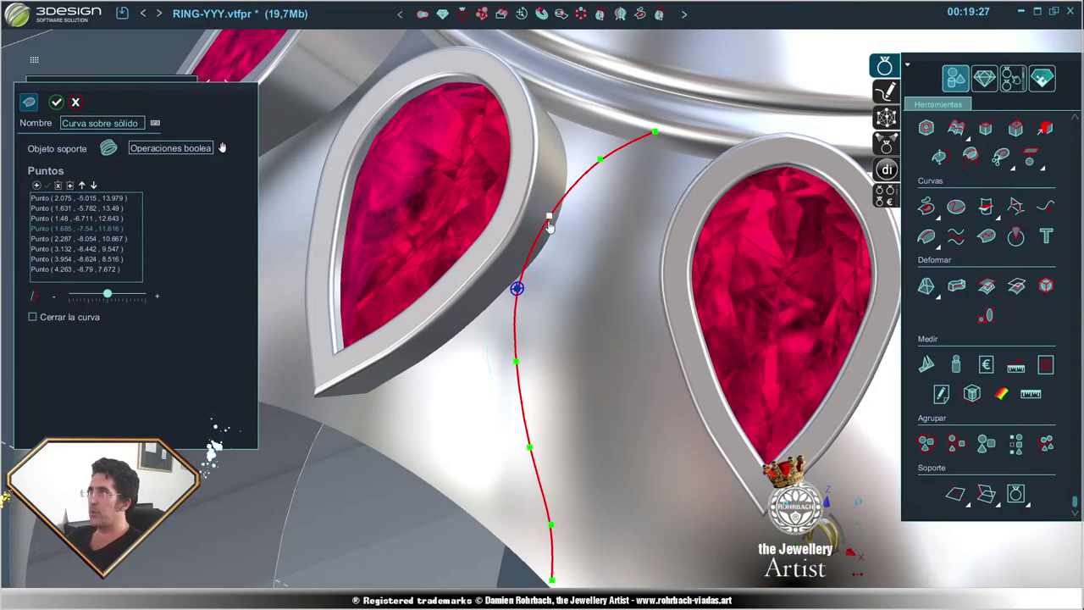
# - From a frontal view, nudge the sixth and seventh curve points into place
pyautogui.scroll(-5, 549, 224)
pyautogui.moveTo(549, 224); pyautogui.dragTo(653, 347, button='right')
pyautogui.scroll(5, 665, 506)
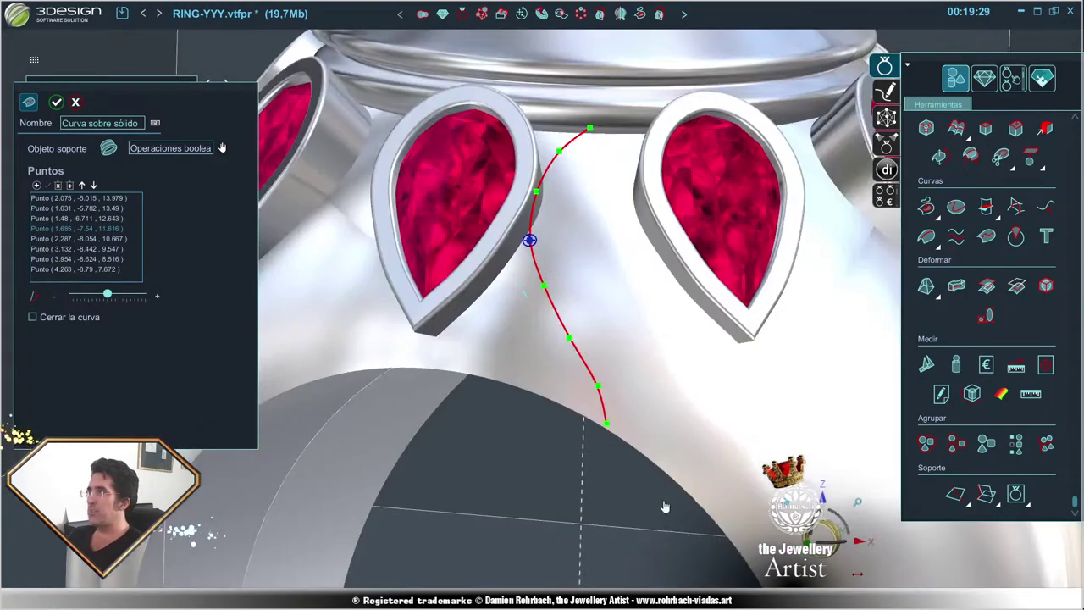
pyautogui.moveTo(665, 507); pyautogui.dragTo(665, 333, button='right')
pyautogui.click(701, 288)
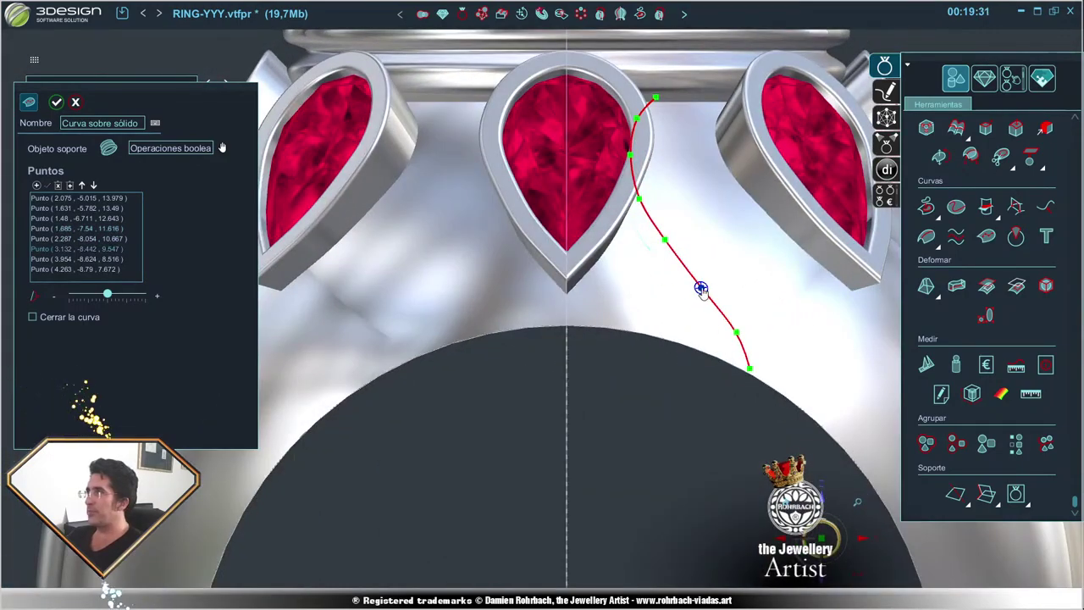
pyautogui.moveTo(701, 287); pyautogui.dragTo(707, 287)
pyautogui.click(737, 332)
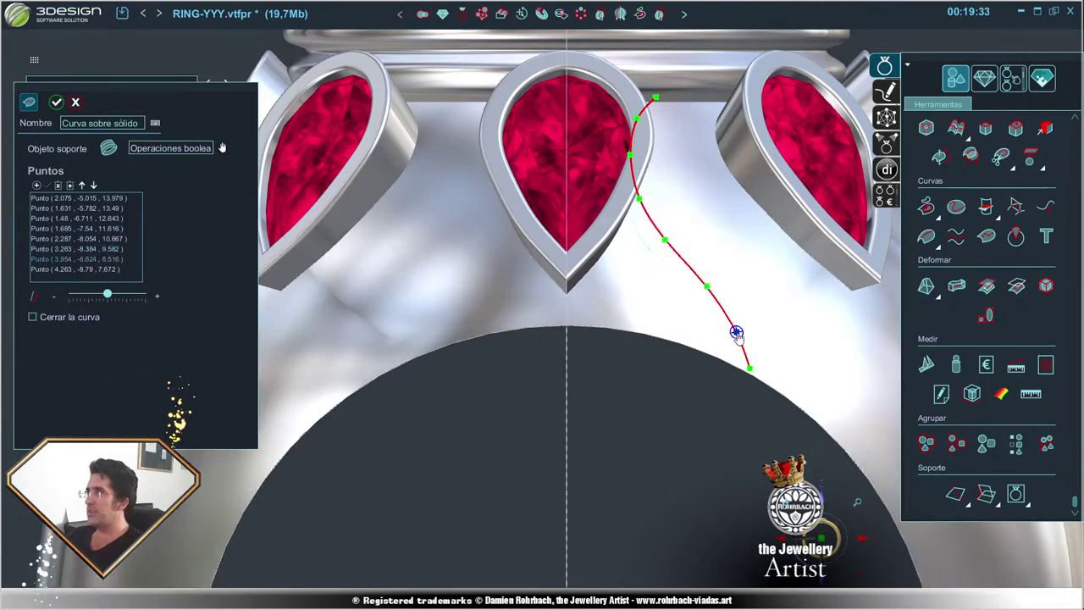
pyautogui.moveTo(737, 332); pyautogui.dragTo(739, 330)
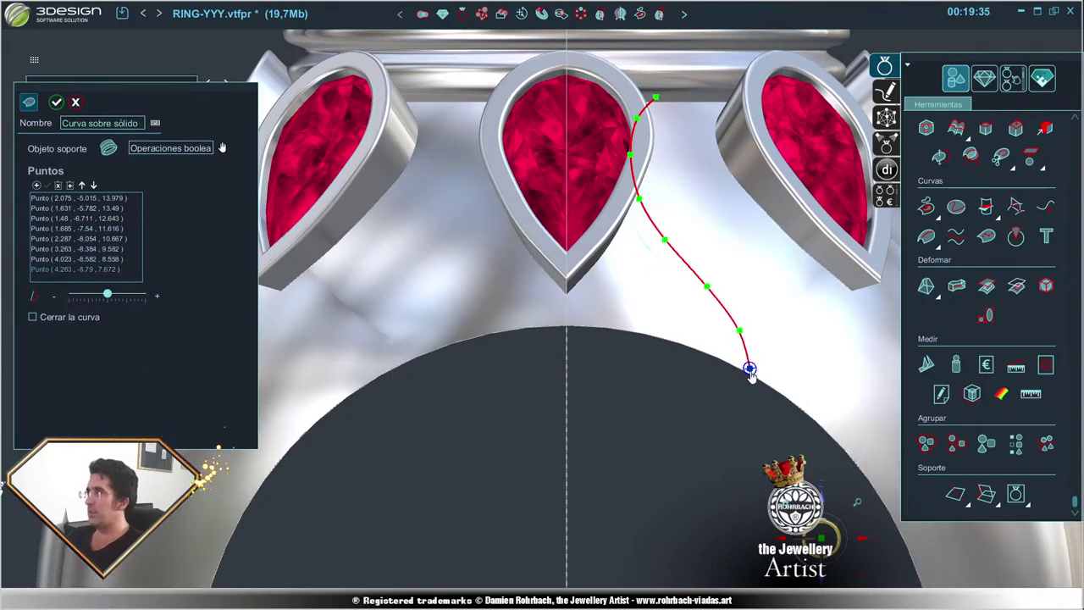
pyautogui.moveTo(737, 331); pyautogui.dragTo(736, 326)
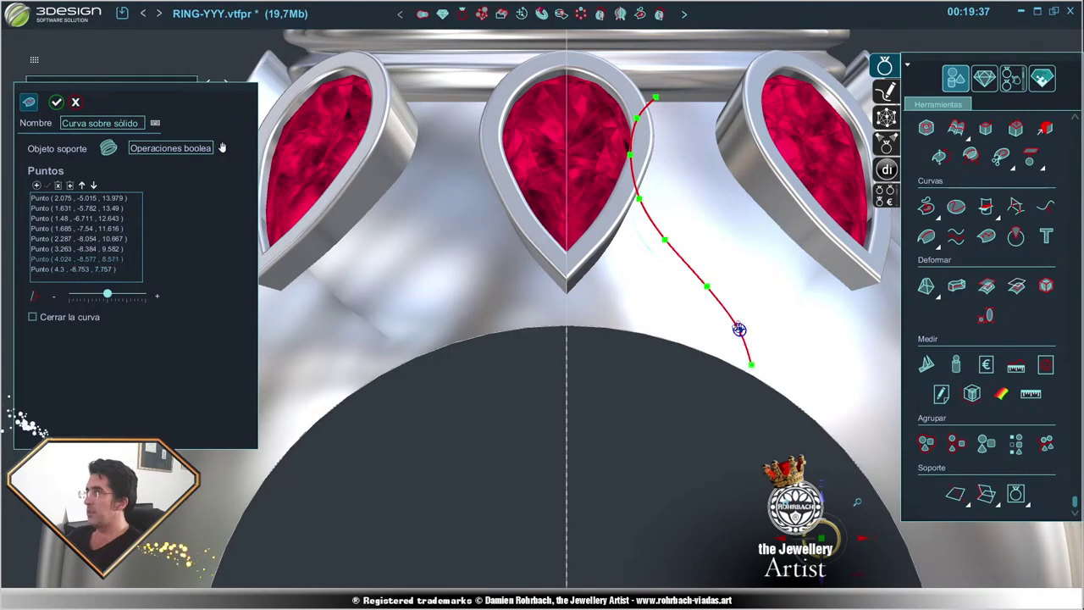
pyautogui.scroll(-5, 686, 346)
pyautogui.click(56, 102)
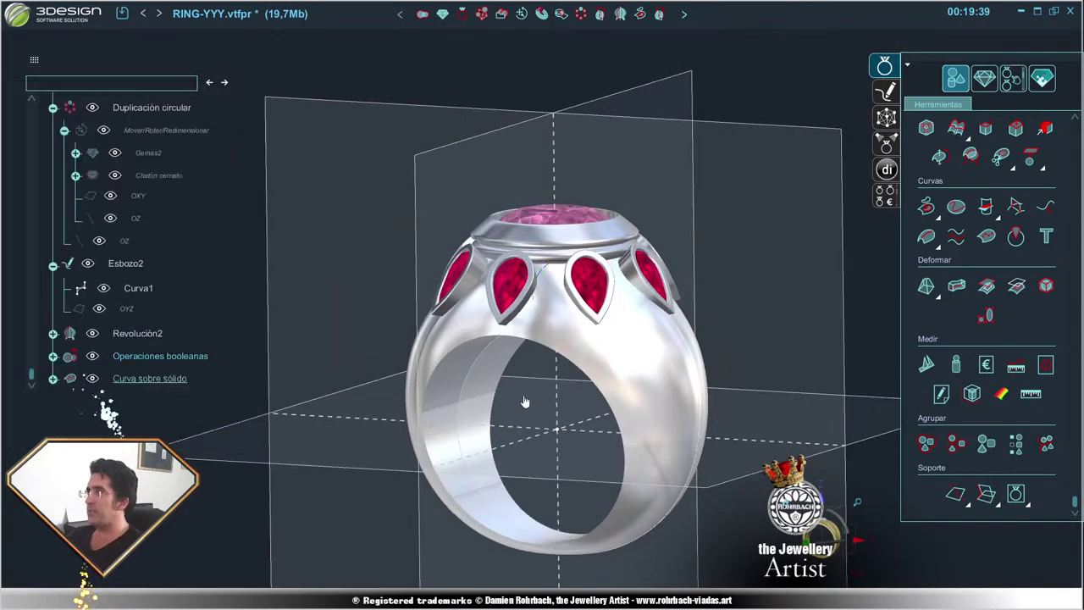
pyautogui.scroll(3, 550, 339)
pyautogui.rightClick(631, 327)
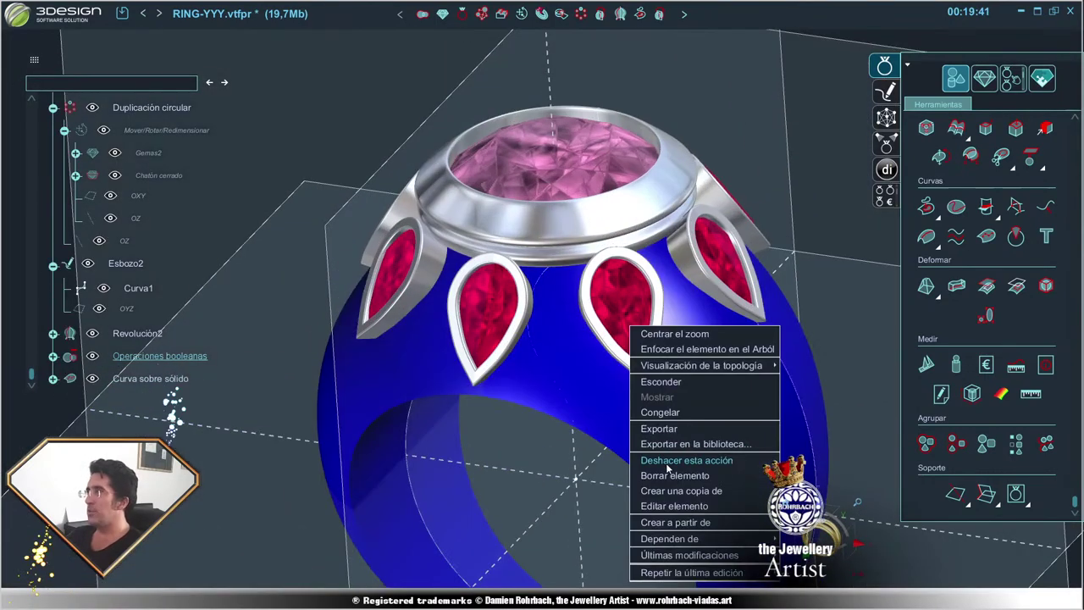
pyautogui.click(663, 412)
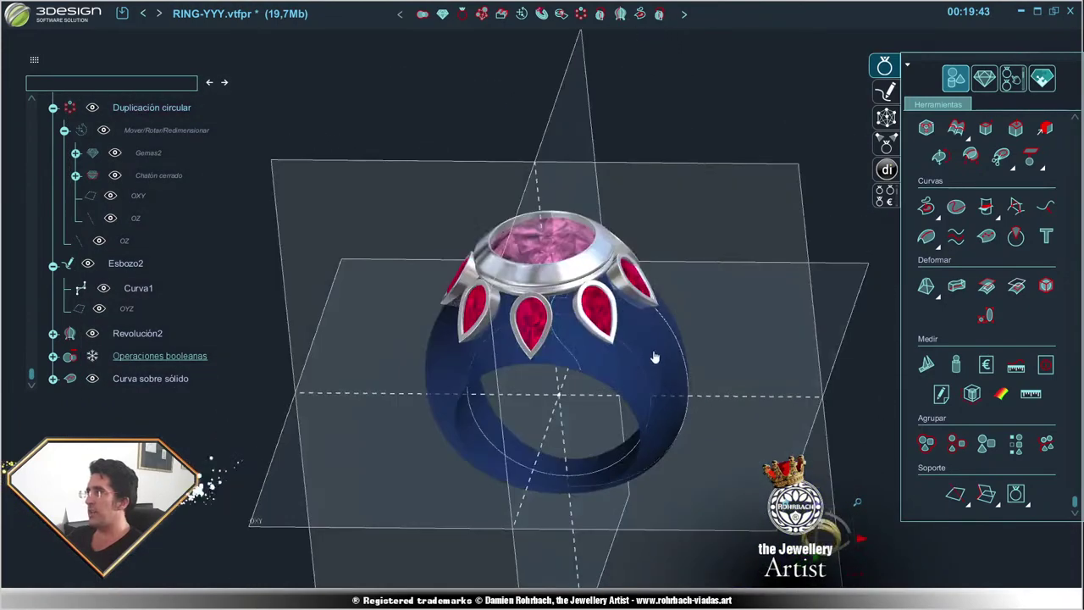
pyautogui.scroll(2, 634, 362)
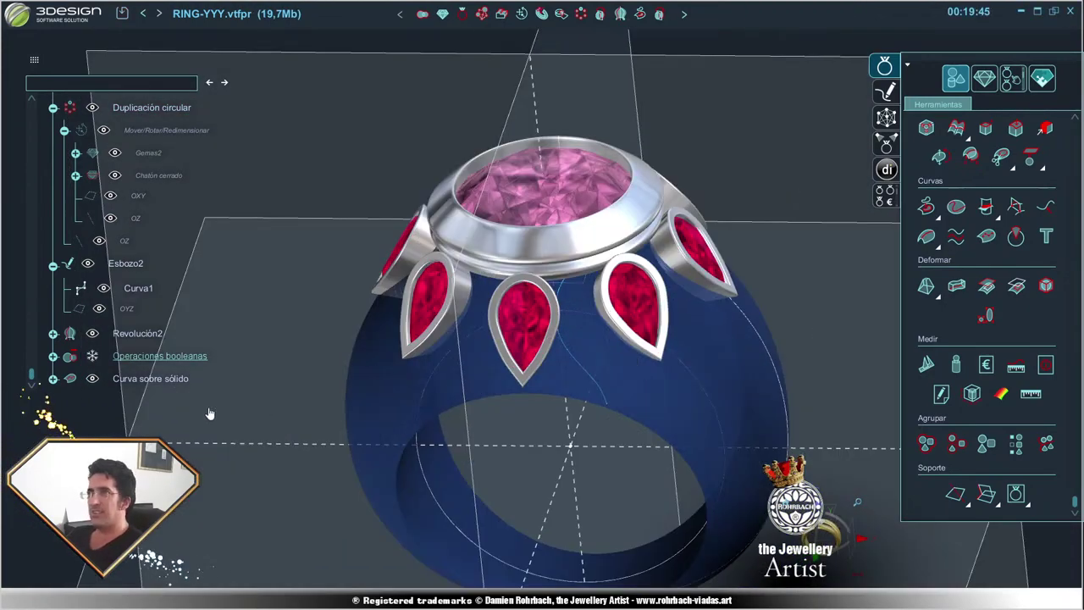
pyautogui.rightClick(155, 355)
pyautogui.click(180, 331)
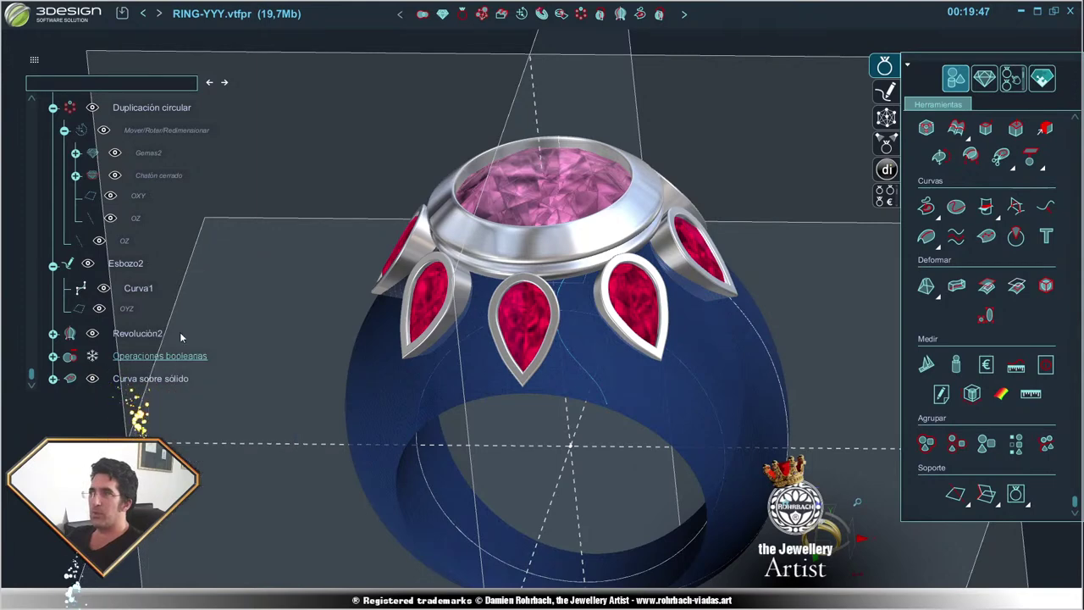
pyautogui.rightClick(693, 393)
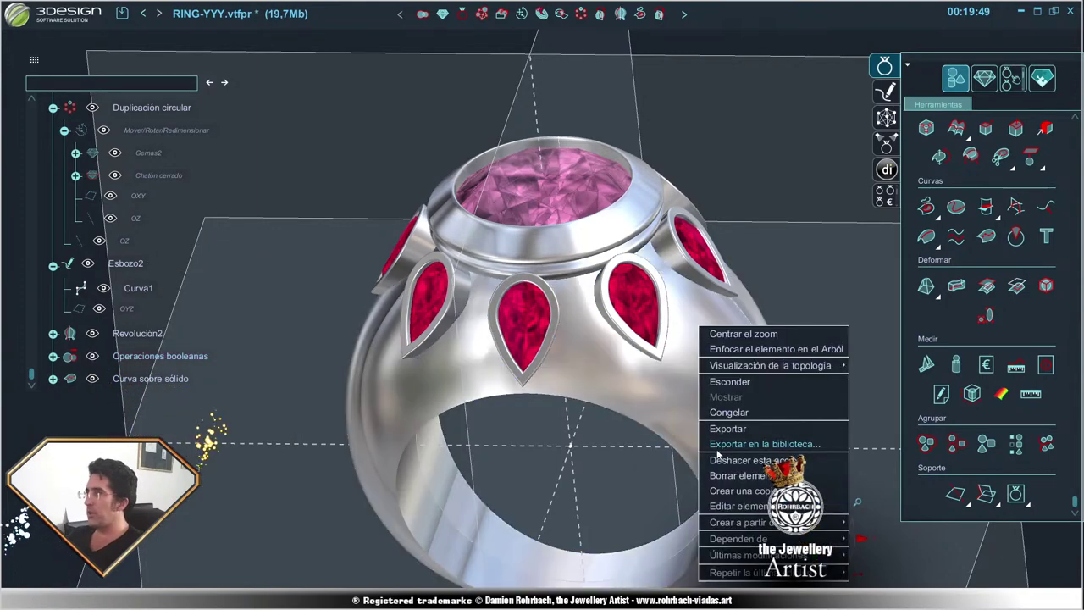
pyautogui.click(728, 411)
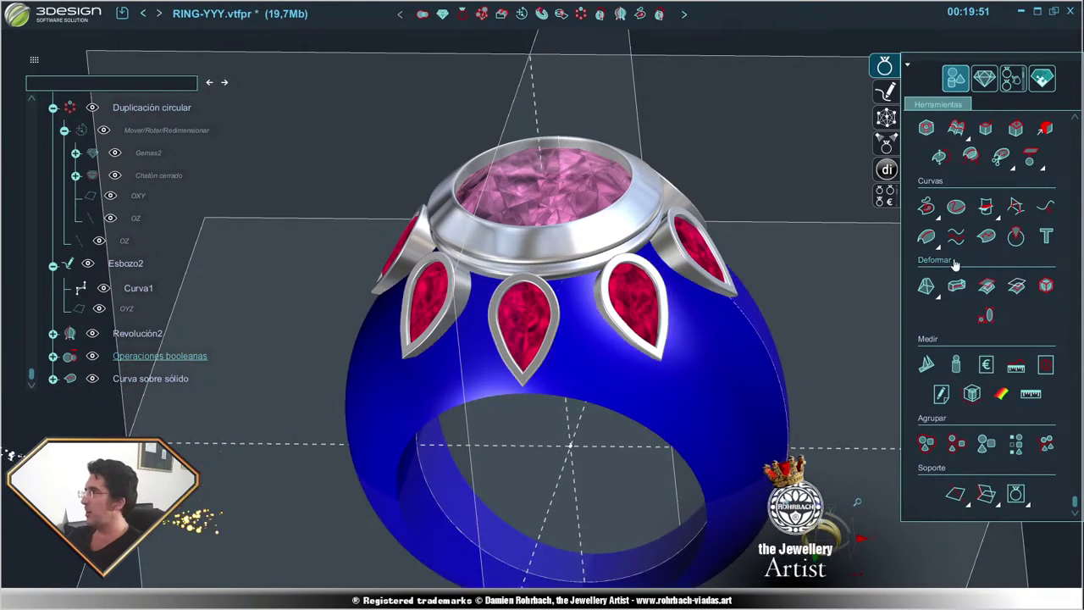
# - Draw a second Curva sobre sólido beside the pear bezel down the shank, then freeze the ring body
pyautogui.click(985, 236)
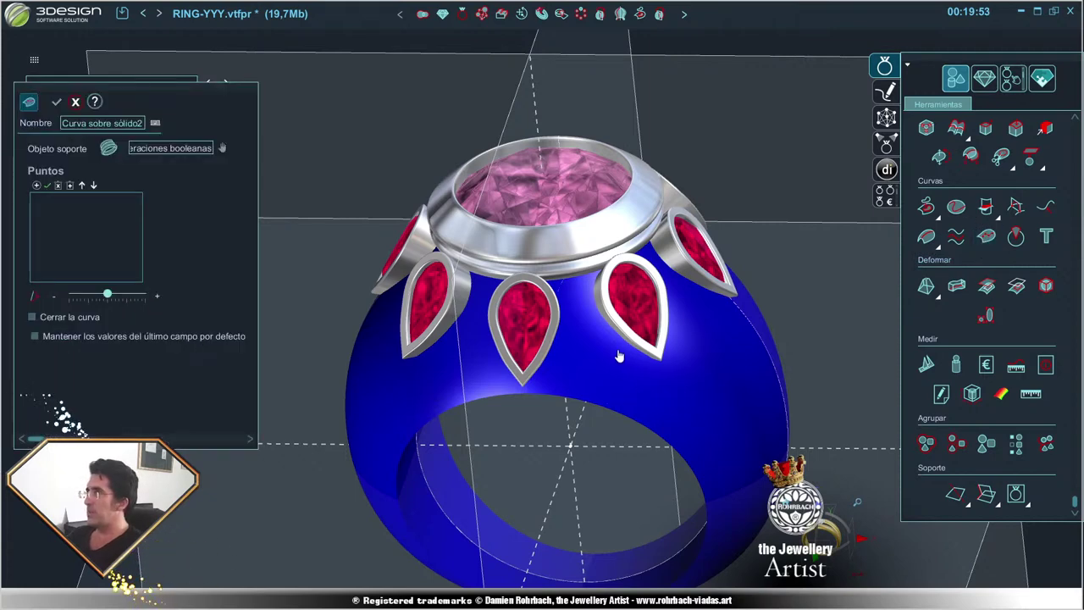
pyautogui.scroll(1, 457, 305)
pyautogui.scroll(1, 586, 308)
pyautogui.scroll(1, 585, 309)
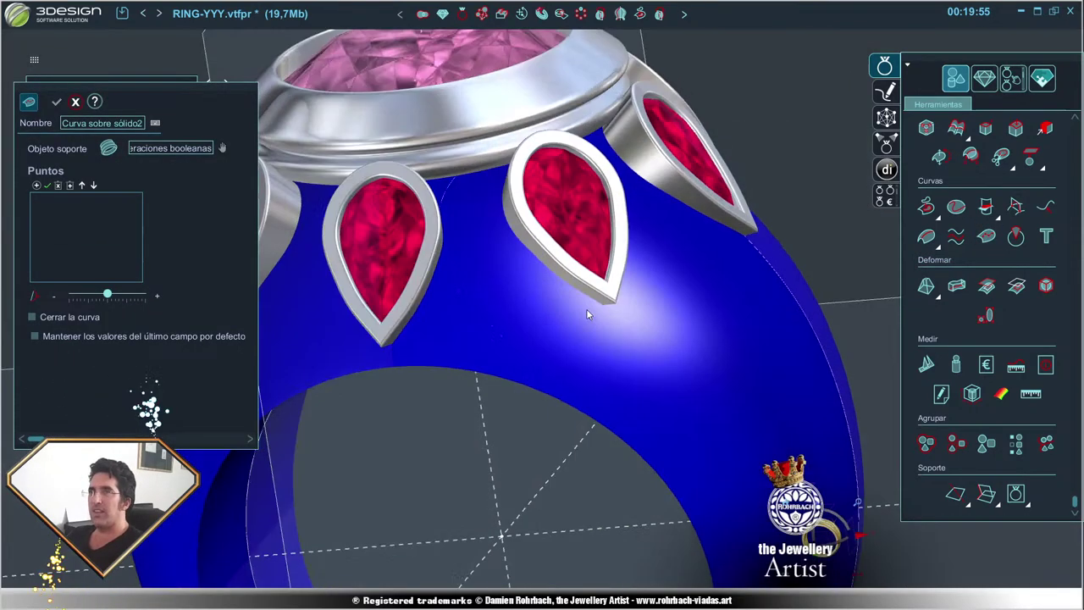
pyautogui.scroll(1, 580, 307)
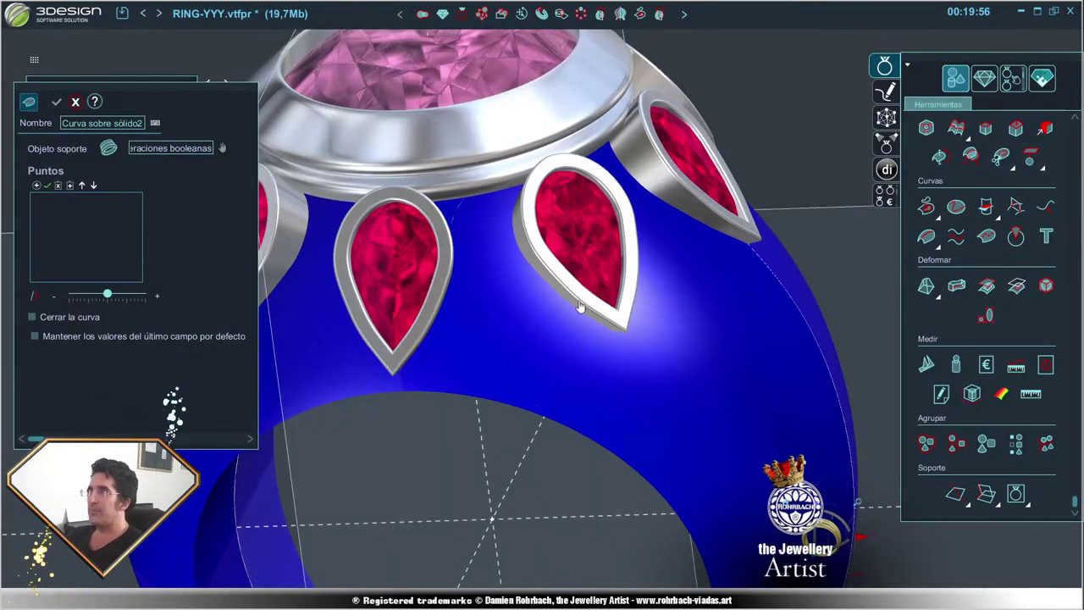
pyautogui.click(531, 252)
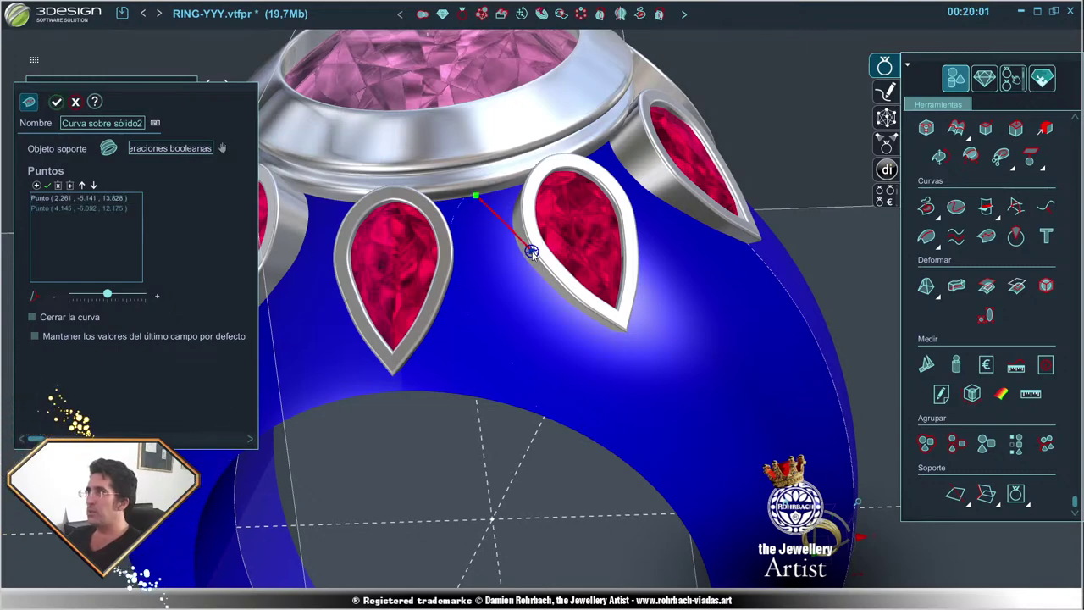
pyautogui.click(560, 296)
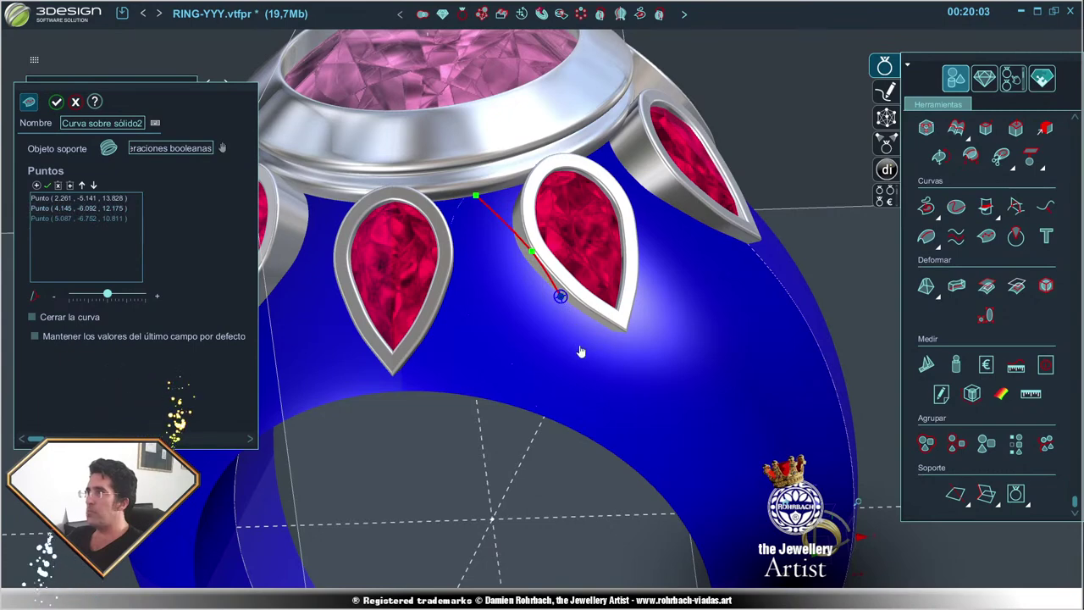
pyautogui.click(580, 345)
pyautogui.click(589, 392)
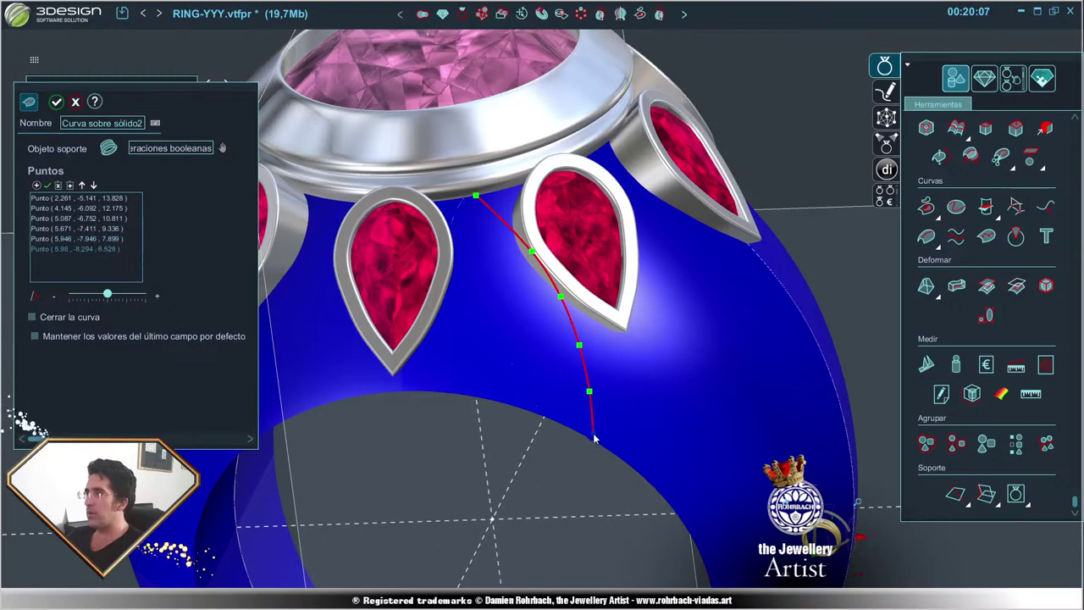
pyautogui.rightClick(636, 431)
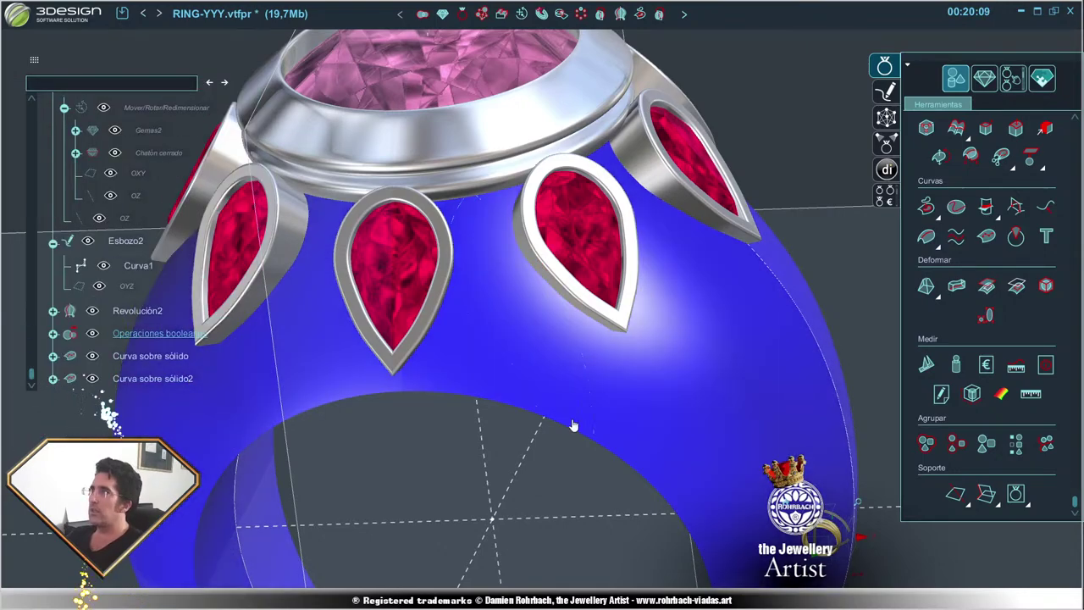
pyautogui.rightClick(725, 328)
pyautogui.click(752, 413)
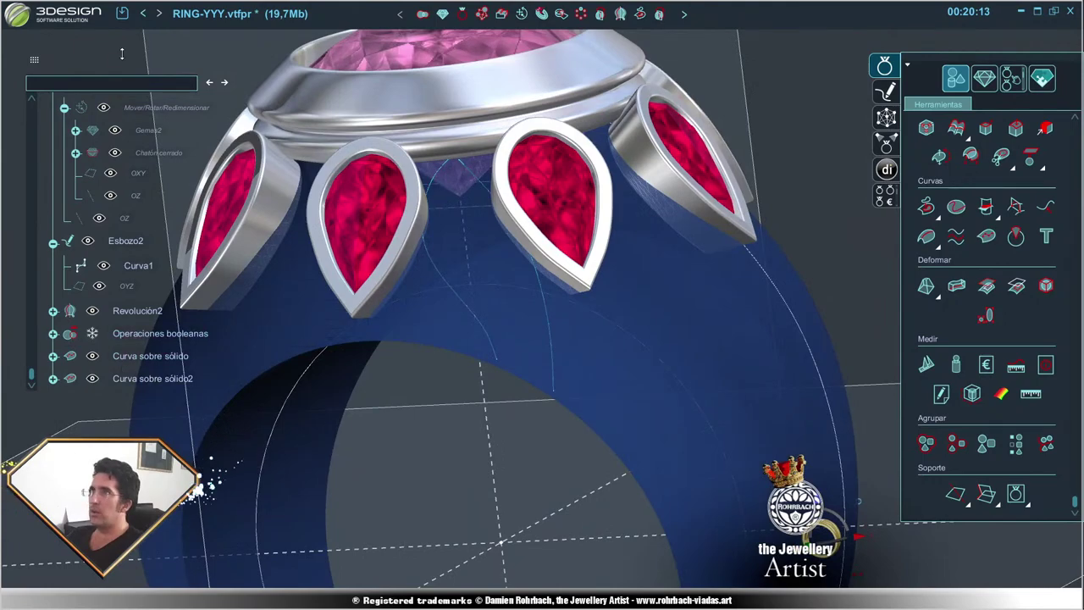
# - Reopen the new curve and move its top, second and third points left
pyautogui.doubleClick(149, 377)
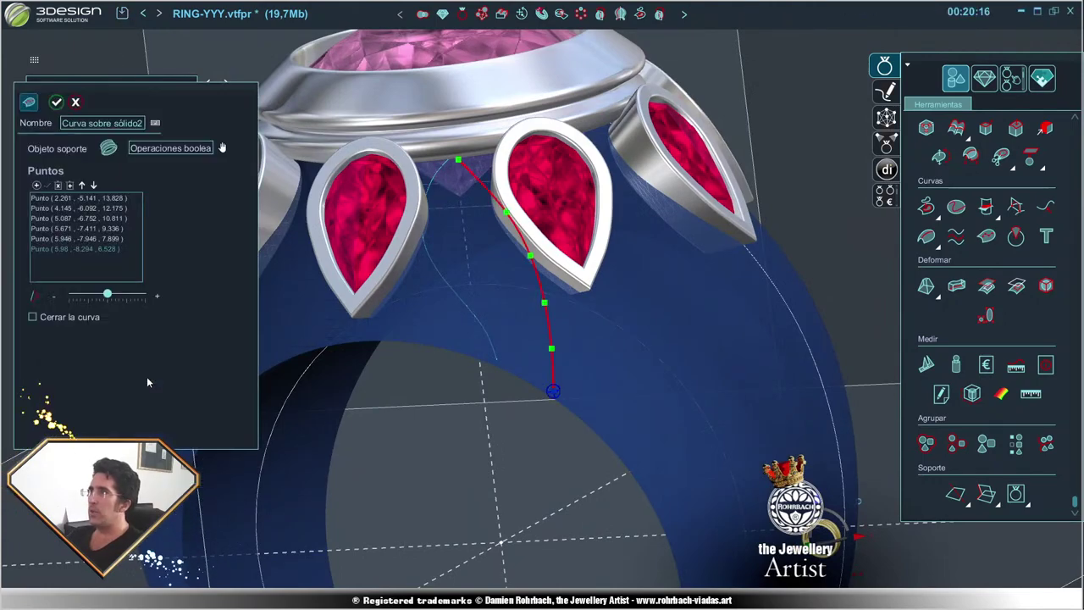
pyautogui.scroll(2, 464, 254)
pyautogui.scroll(1, 467, 270)
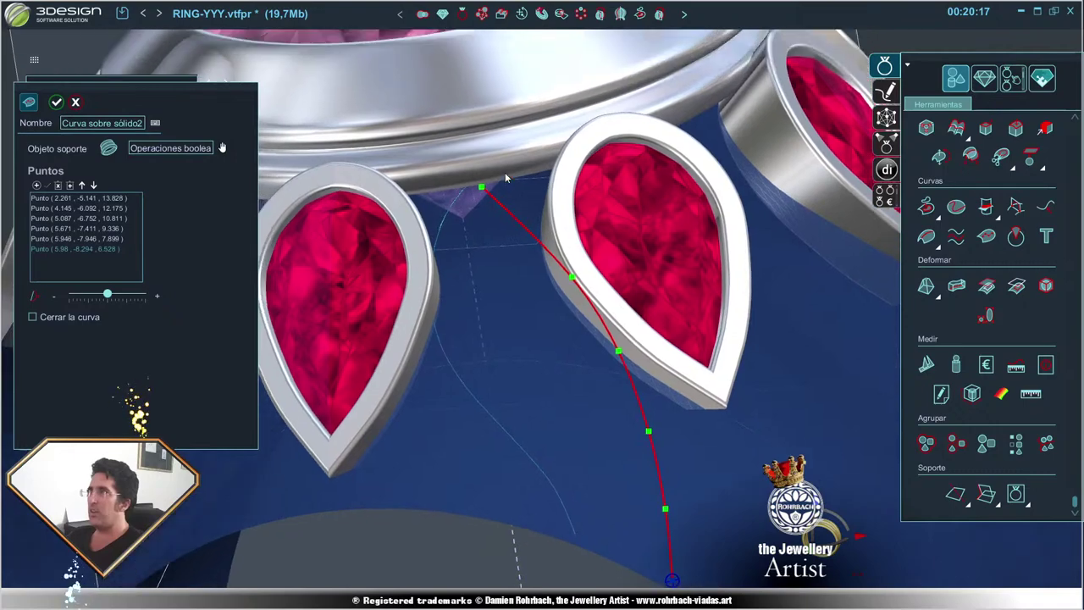
pyautogui.scroll(2, 487, 220)
pyautogui.scroll(2, 476, 199)
pyautogui.moveTo(474, 195); pyautogui.dragTo(459, 184)
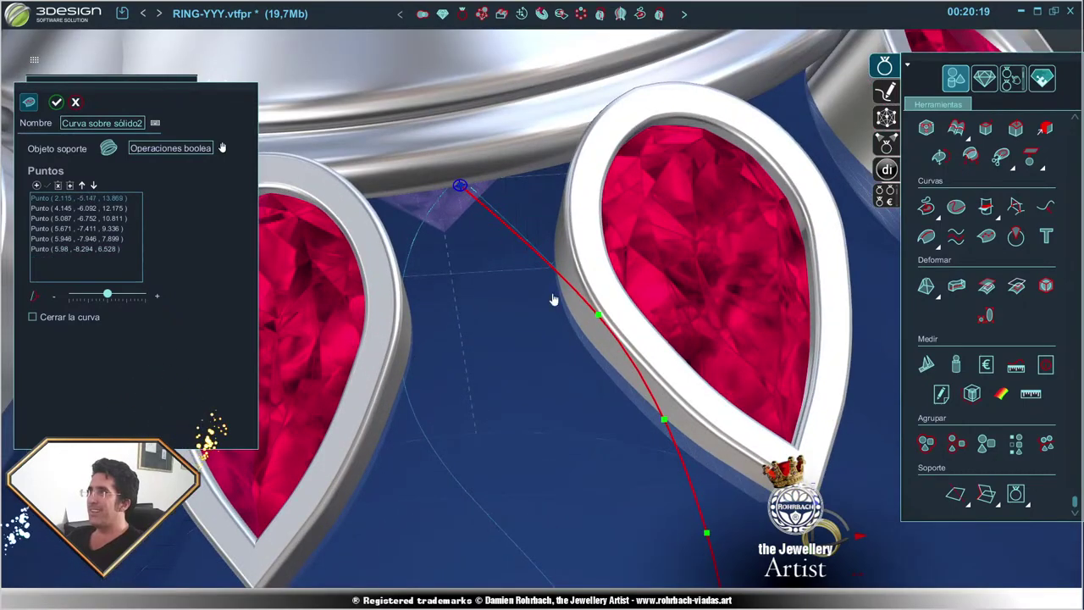
pyautogui.moveTo(598, 315); pyautogui.dragTo(534, 246)
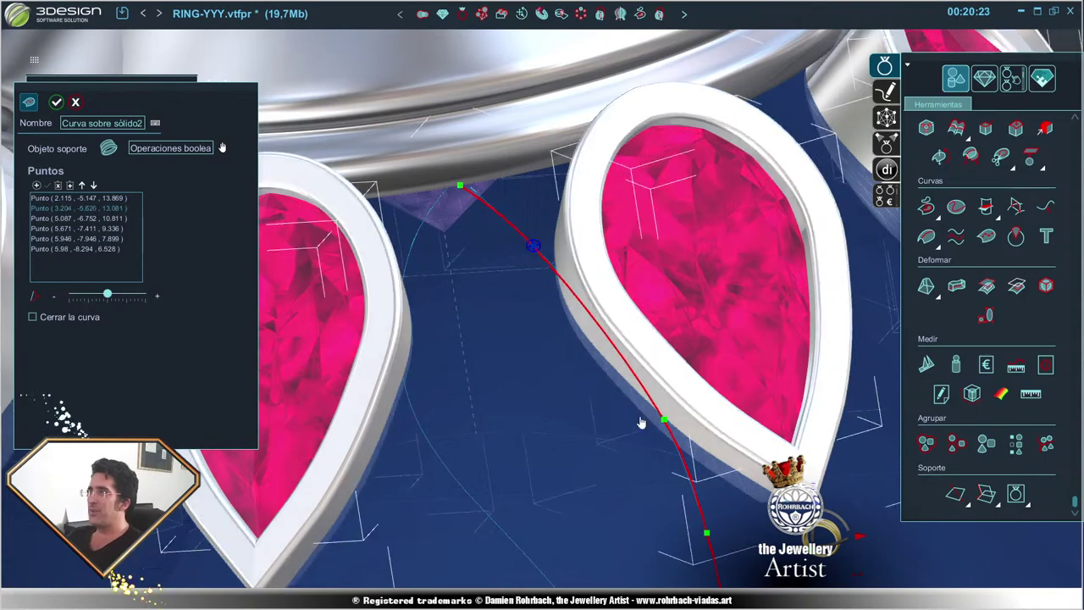
pyautogui.moveTo(663, 419); pyautogui.dragTo(655, 423)
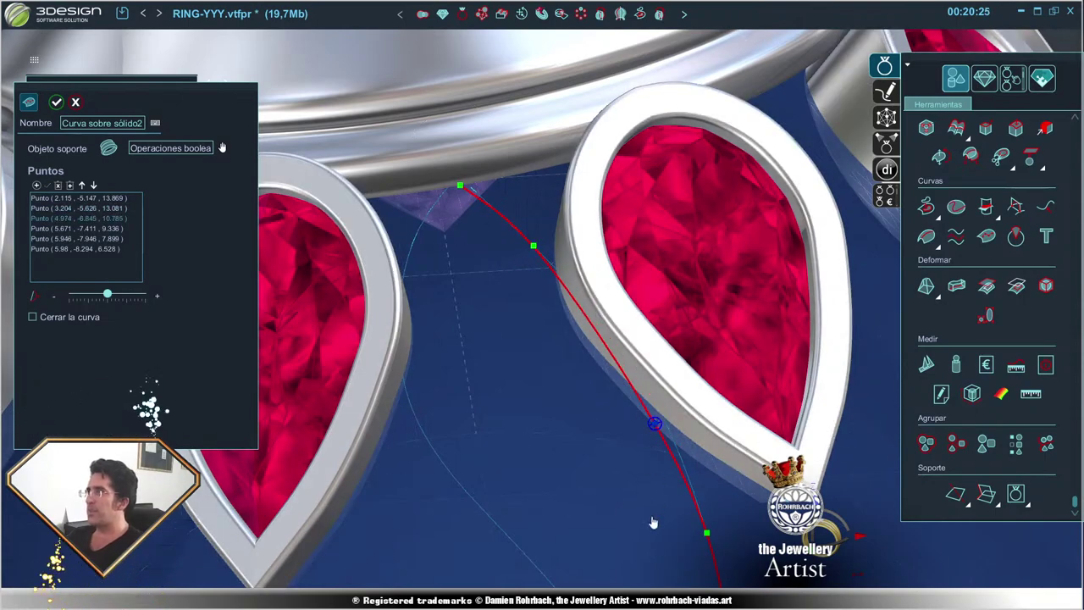
# - Swing the curve's end, fifth and fourth points left, then finish the edit
pyautogui.moveTo(652, 522); pyautogui.dragTo(624, 392, button='middle')
pyautogui.click(639, 562)
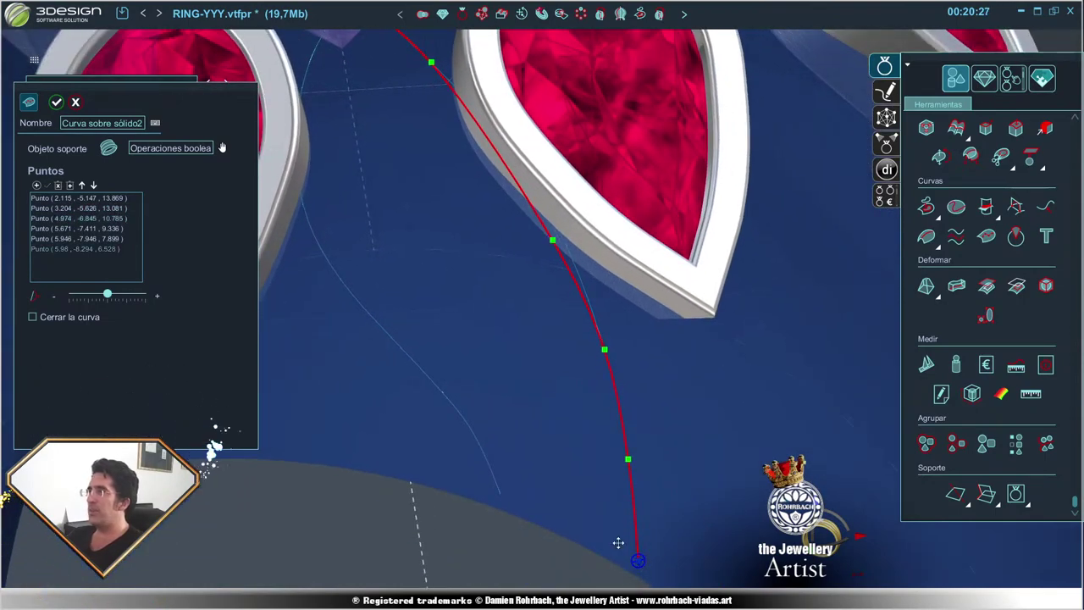
pyautogui.moveTo(618, 543); pyautogui.dragTo(520, 503)
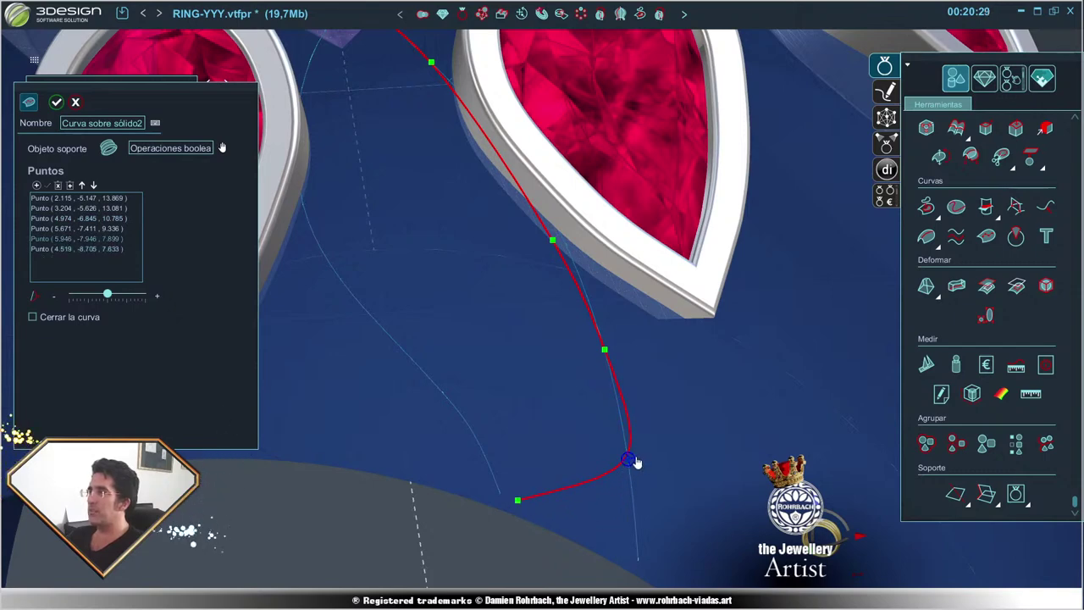
pyautogui.moveTo(627, 461); pyautogui.dragTo(563, 461)
pyautogui.click(603, 349)
pyautogui.moveTo(620, 354); pyautogui.dragTo(579, 357)
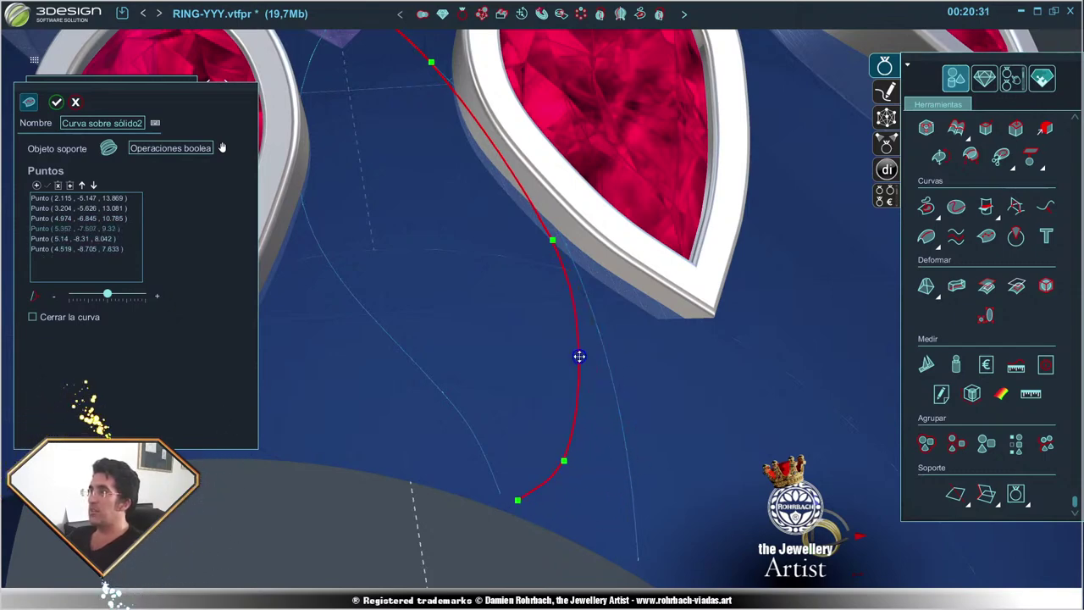
pyautogui.moveTo(569, 470); pyautogui.dragTo(560, 455)
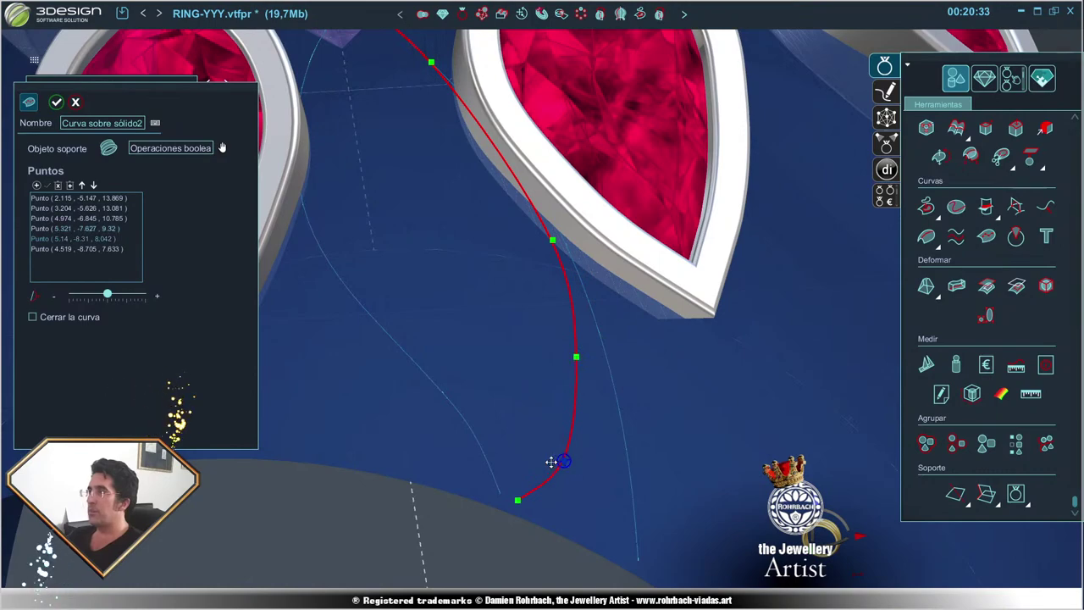
pyautogui.moveTo(555, 387); pyautogui.dragTo(623, 354, button='middle')
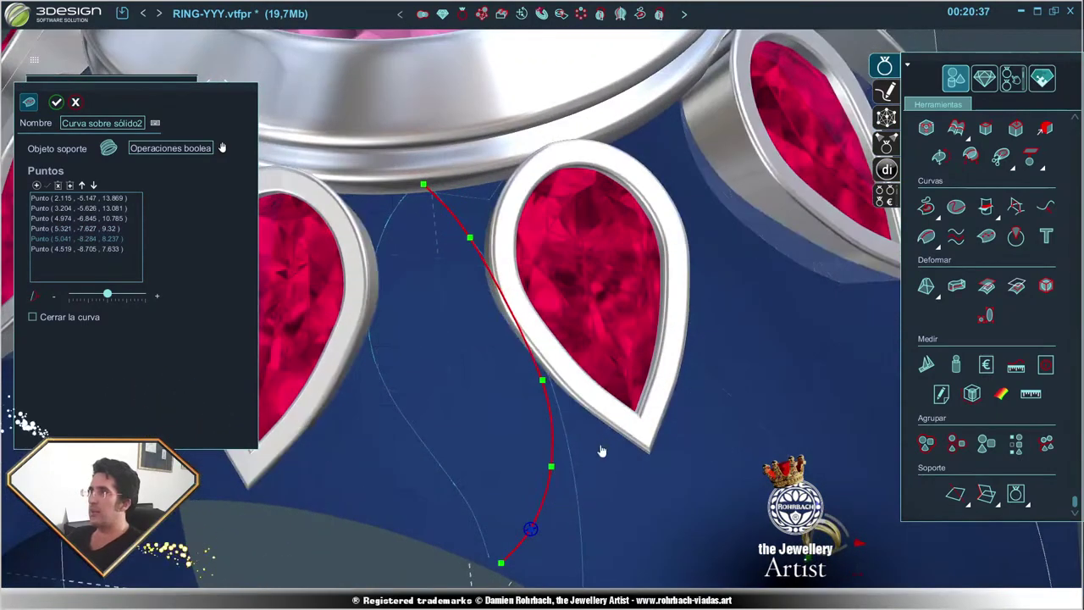
pyautogui.press('Return')
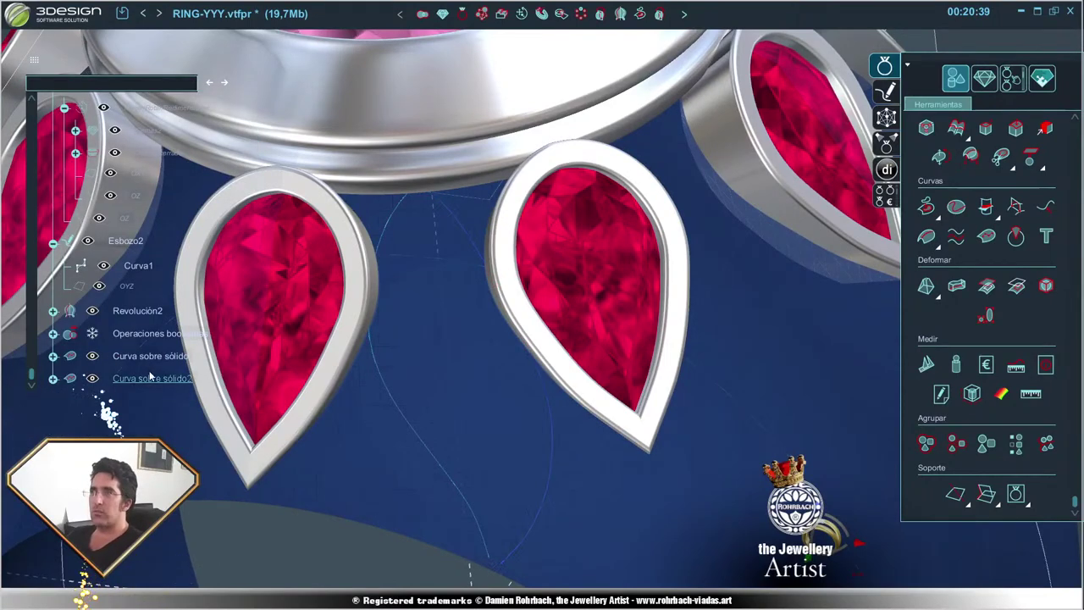
# - Reopen the curve, nudge the third point up and raise a lower point
pyautogui.doubleClick(151, 378)
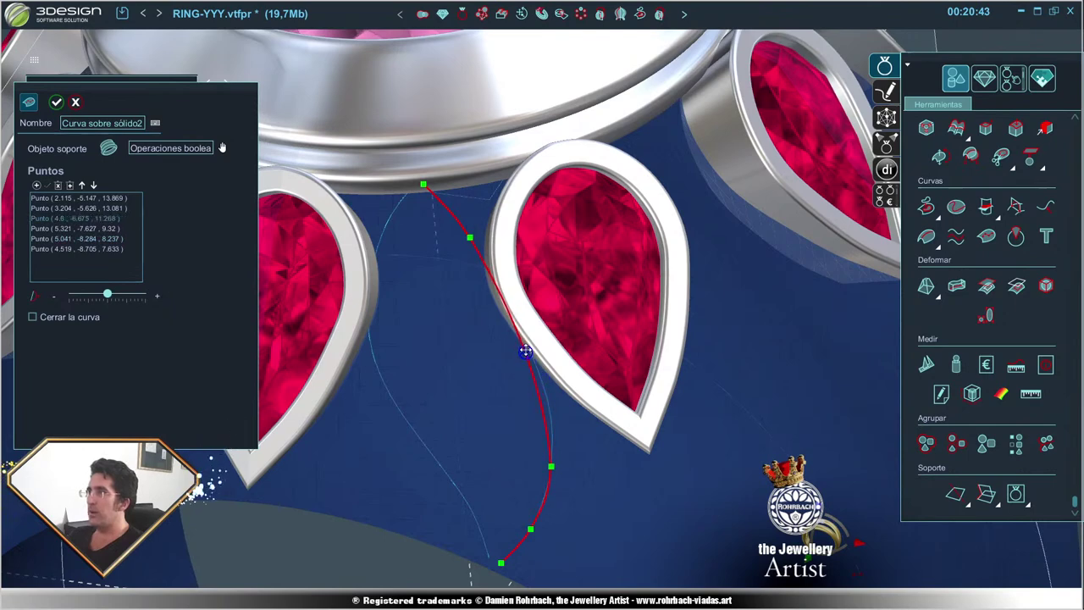
pyautogui.moveTo(524, 351); pyautogui.dragTo(526, 348)
pyautogui.moveTo(550, 468); pyautogui.dragTo(546, 446)
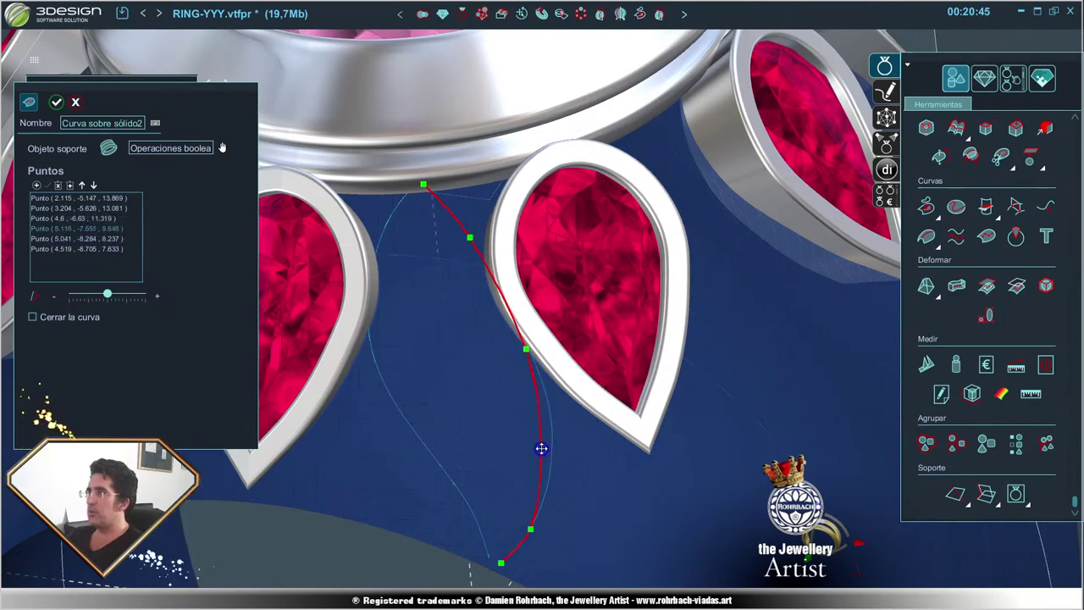
pyautogui.click(530, 531)
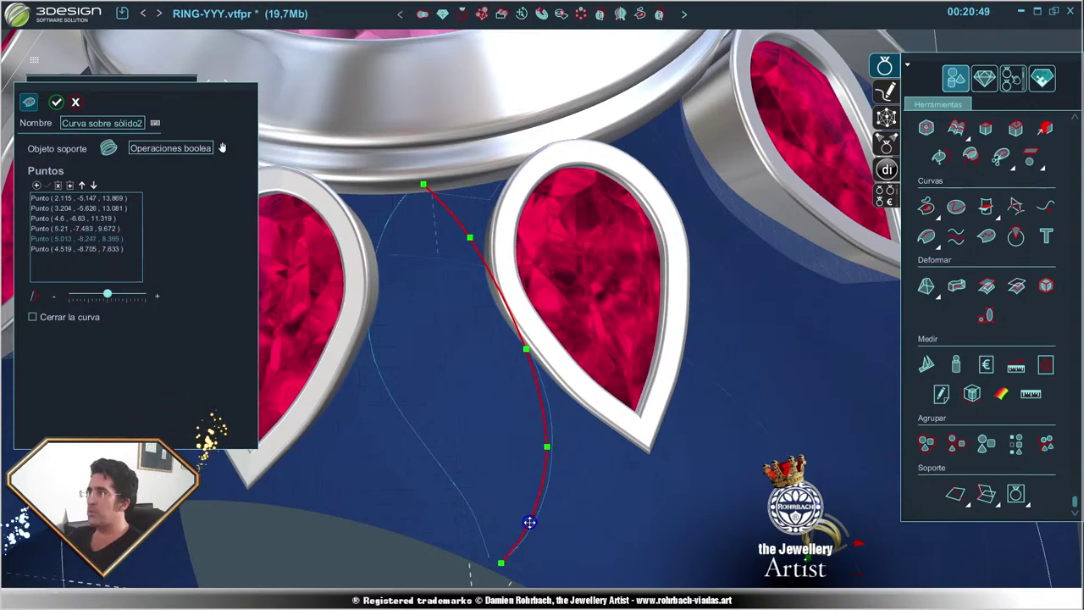
pyautogui.scroll(-3, 532, 525)
pyautogui.scroll(-2, 517, 377)
pyautogui.scroll(2, 542, 296)
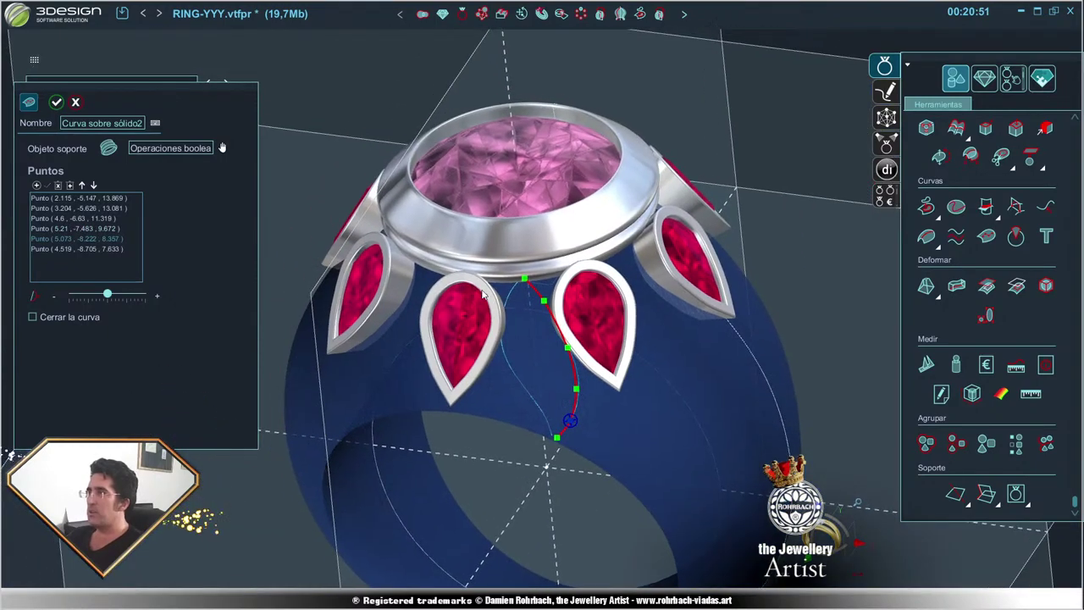
pyautogui.scroll(3, 543, 295)
pyautogui.click(546, 283)
pyautogui.scroll(1, 542, 287)
pyautogui.scroll(2, 519, 282)
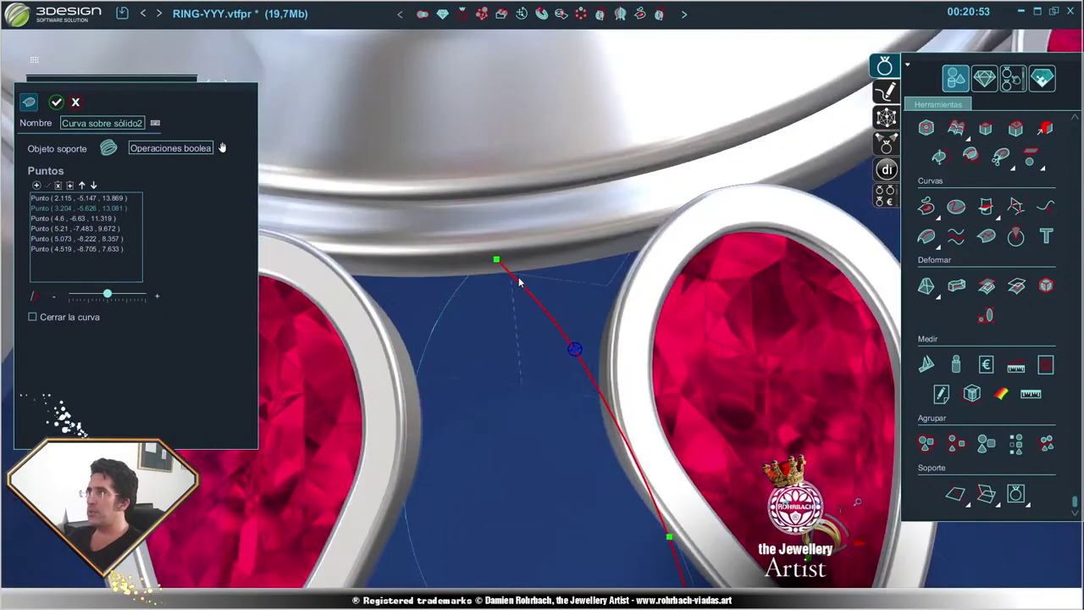
# - Adjust the first endpoint and the second and third points to sit between the gems
pyautogui.moveTo(498, 264); pyautogui.dragTo(488, 265)
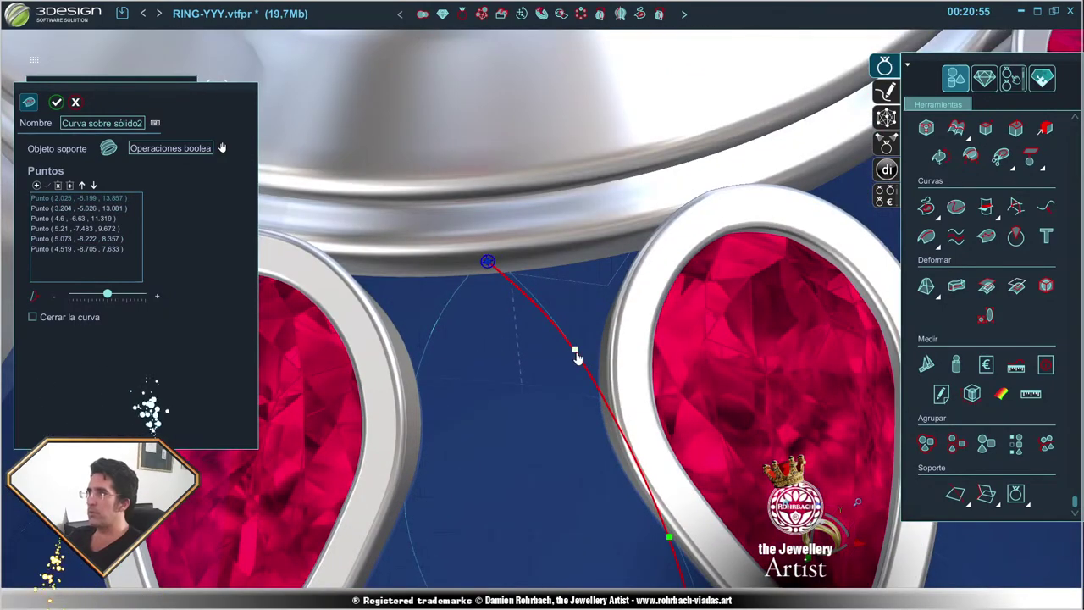
pyautogui.moveTo(577, 358); pyautogui.dragTo(583, 375)
pyautogui.scroll(-2, 593, 436)
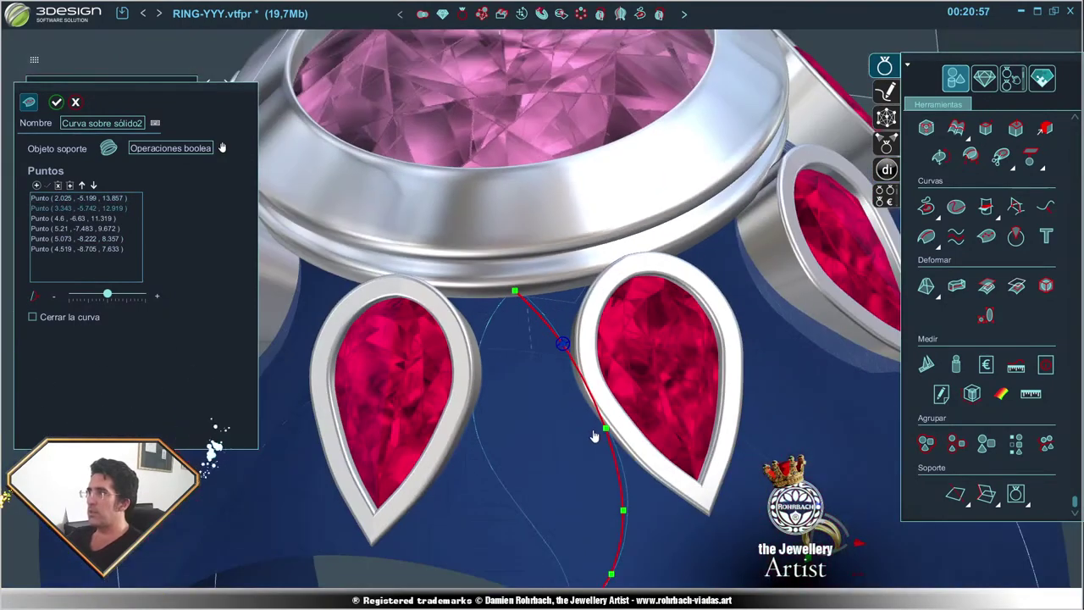
pyautogui.scroll(-2, 594, 436)
pyautogui.scroll(3, 584, 419)
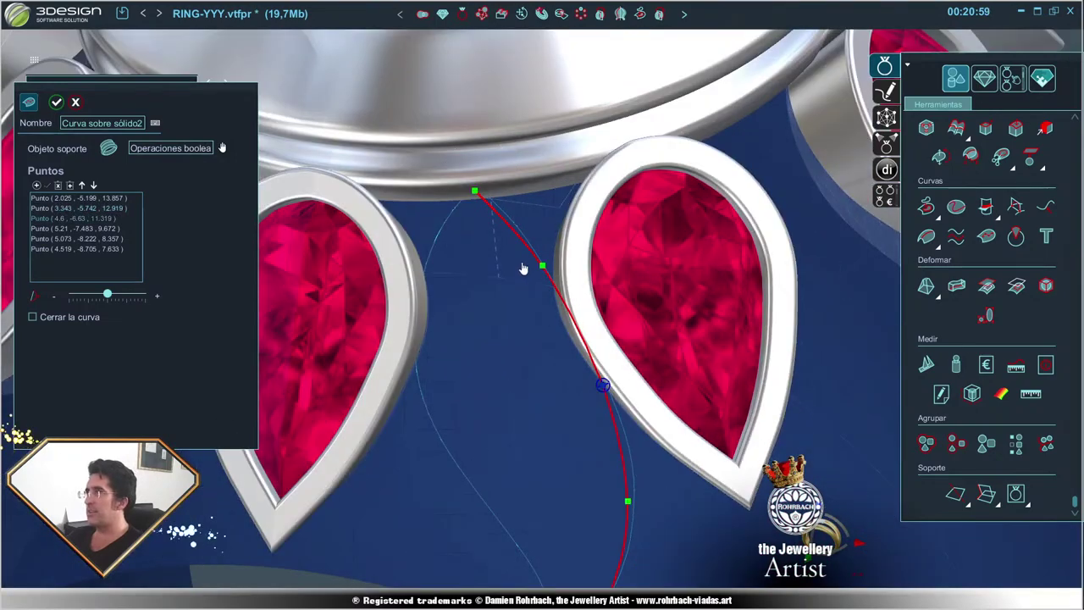
pyautogui.moveTo(542, 266); pyautogui.dragTo(537, 261)
pyautogui.moveTo(601, 392); pyautogui.dragTo(604, 387)
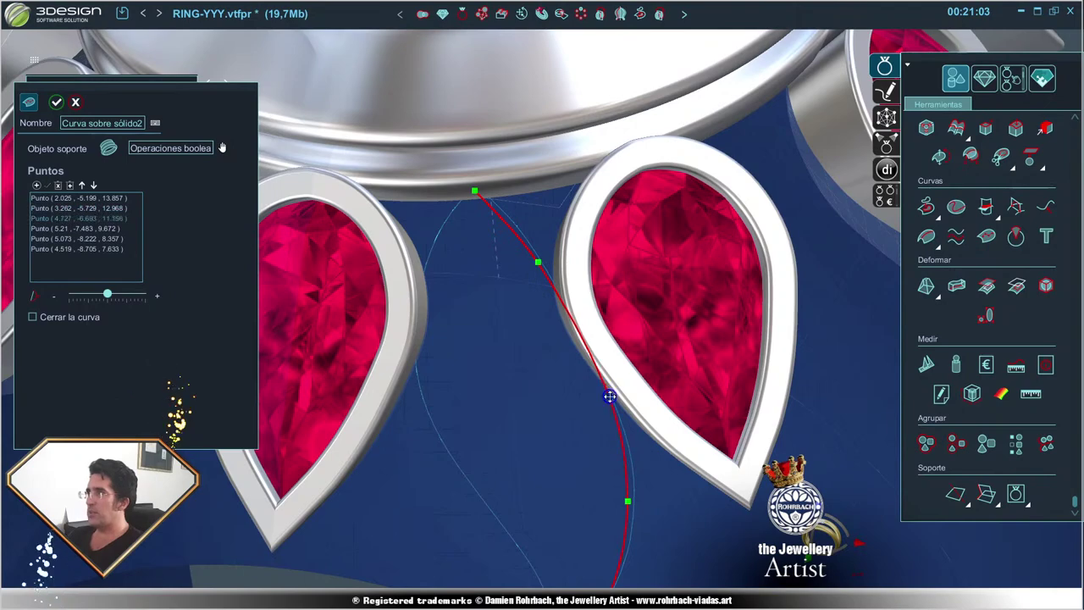
pyautogui.scroll(-3, 629, 454)
pyautogui.scroll(3, 622, 446)
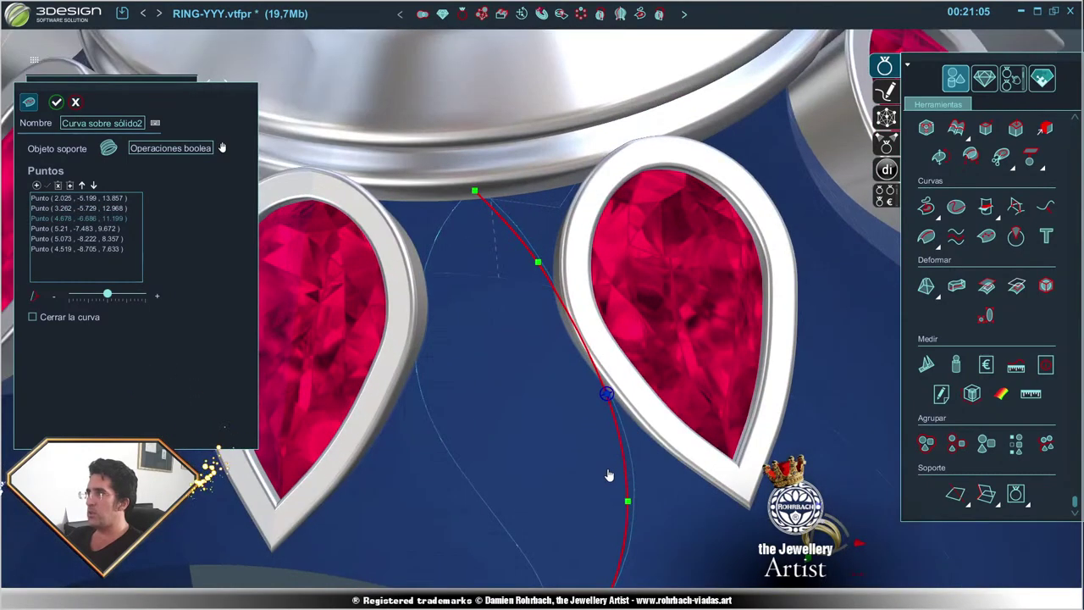
pyautogui.scroll(-3, 618, 442)
pyautogui.scroll(1, 614, 438)
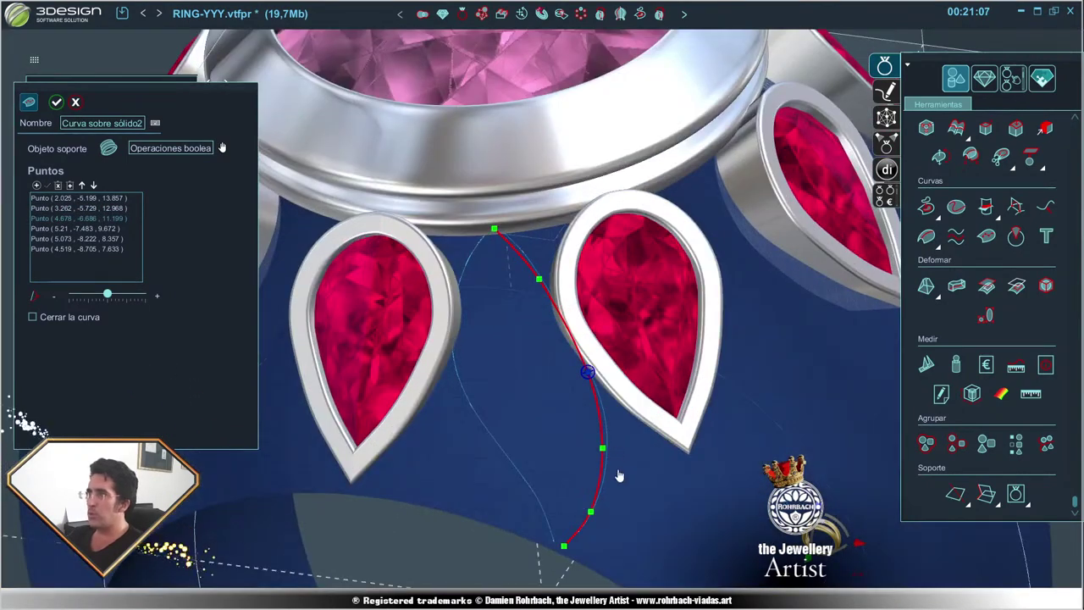
pyautogui.scroll(-3, 614, 438)
pyautogui.moveTo(591, 357)
pyautogui.mouseDown(button='middle')
pyautogui.moveTo(425, 354)
pyautogui.moveTo(590, 383)
pyautogui.mouseUp(button='middle')
# - Commit Curva sobre sólido2, then reopen it to adjust its fourth point and confirm
pyautogui.press('Return')
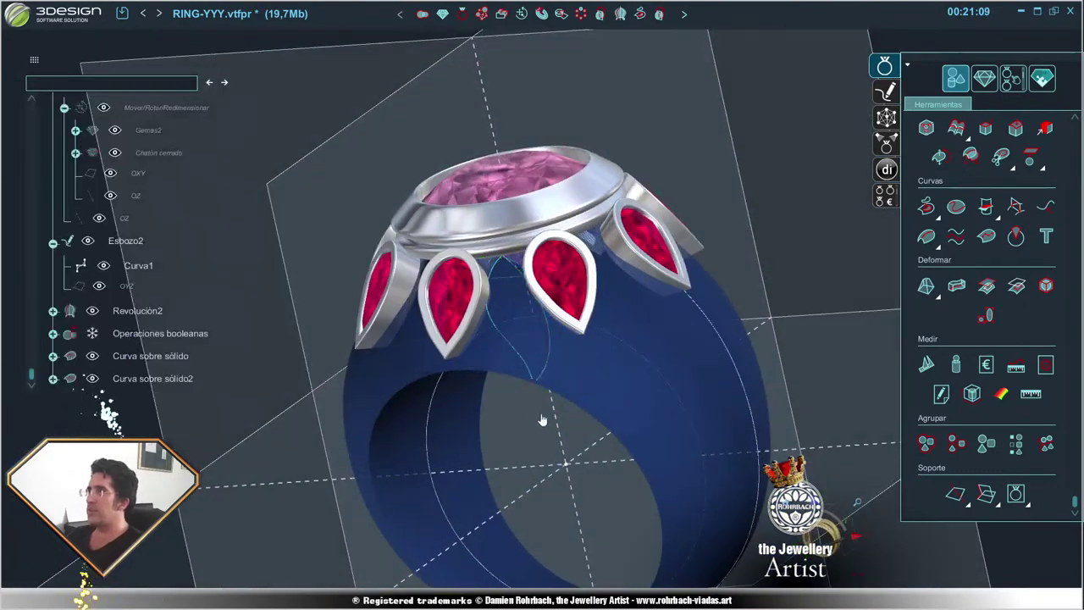
pyautogui.moveTo(559, 431)
pyautogui.mouseDown(button='middle')
pyautogui.moveTo(580, 445)
pyautogui.moveTo(544, 468)
pyautogui.mouseUp(button='middle')
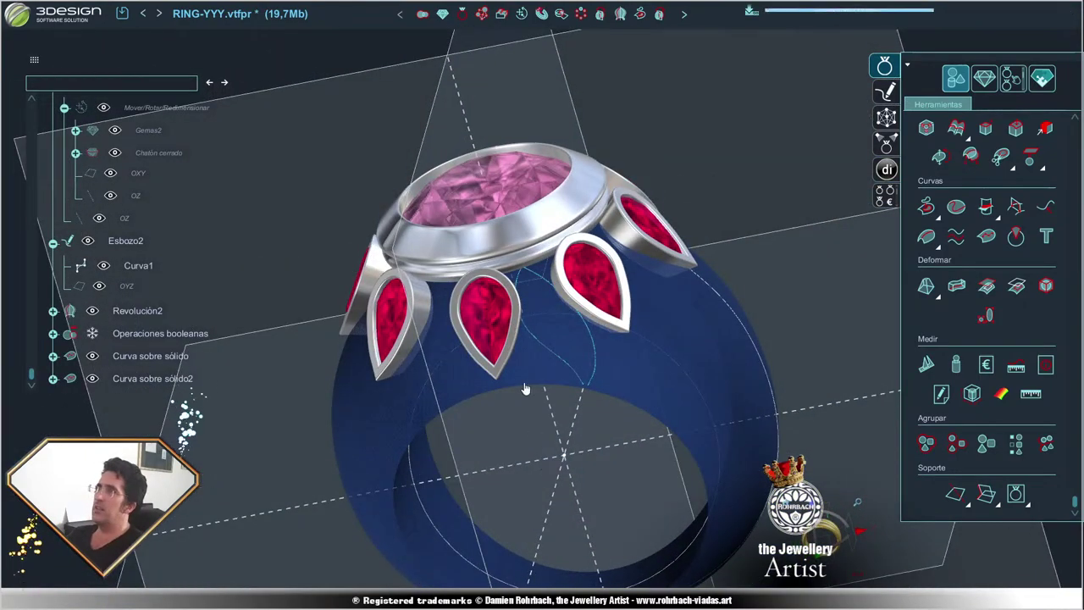
pyautogui.scroll(2, 523, 387)
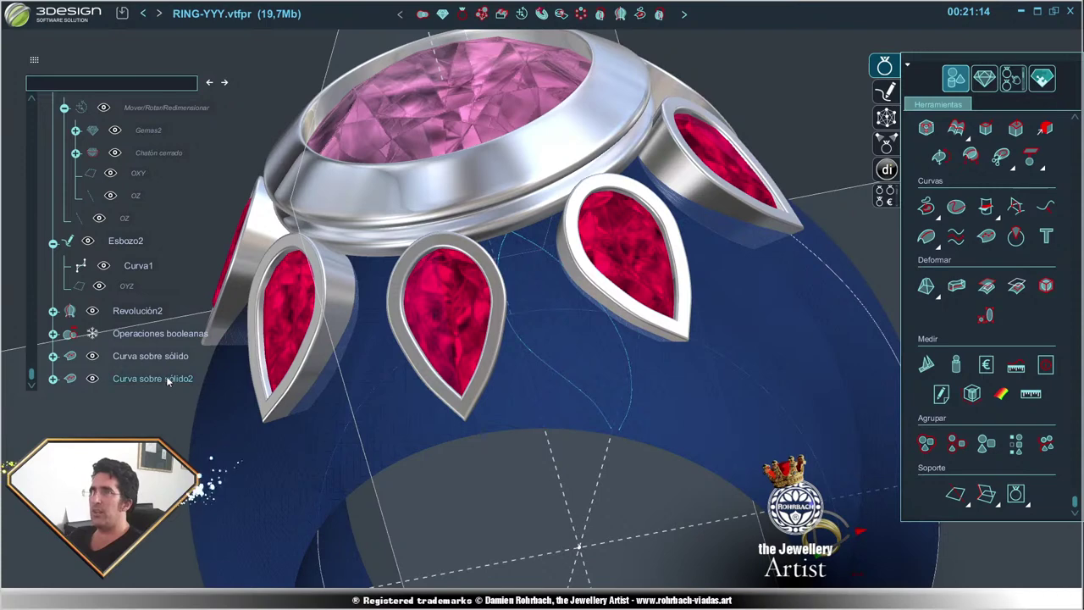
pyautogui.doubleClick(168, 381)
pyautogui.click(627, 356)
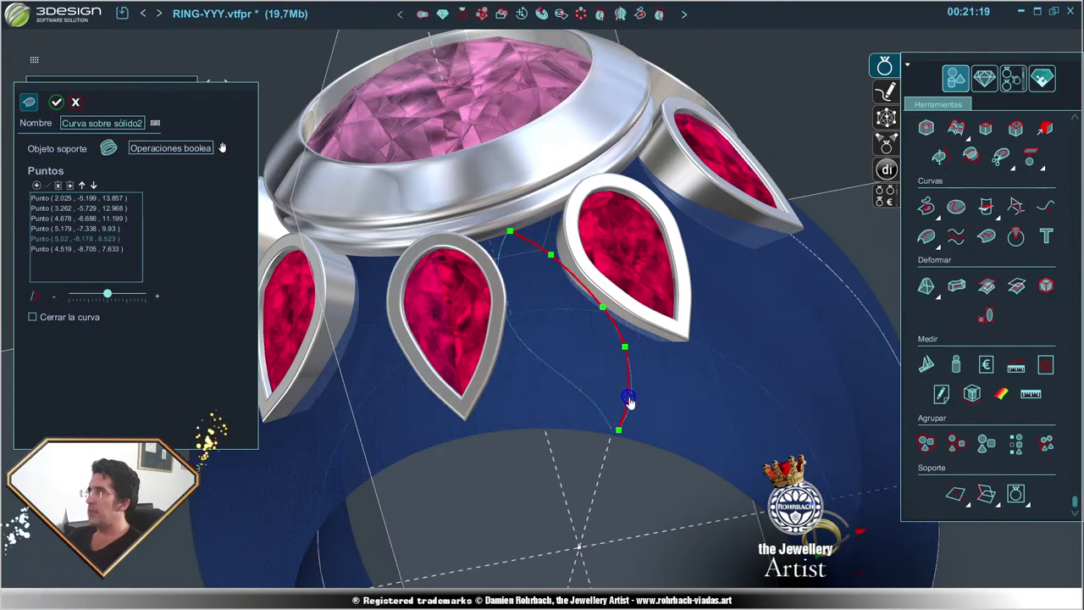
pyautogui.press('Return')
# - Reset to the front view and select the vertical OYZ construction plane
pyautogui.moveTo(628, 411)
pyautogui.mouseDown(button='middle')
pyautogui.moveTo(502, 426)
pyautogui.moveTo(575, 409)
pyautogui.mouseUp(button='middle')
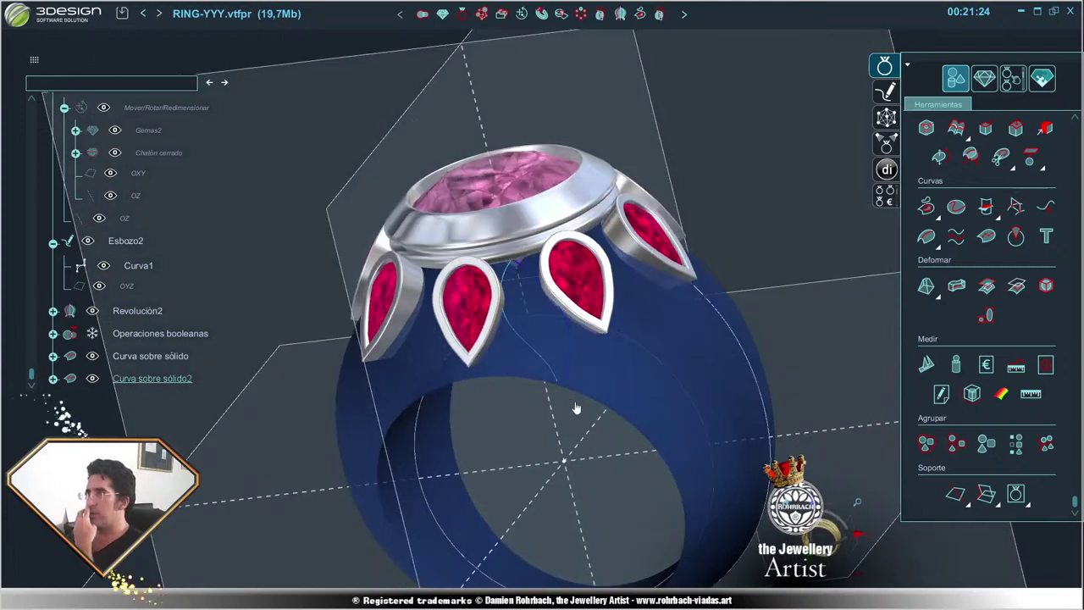
pyautogui.scroll(3, 575, 409)
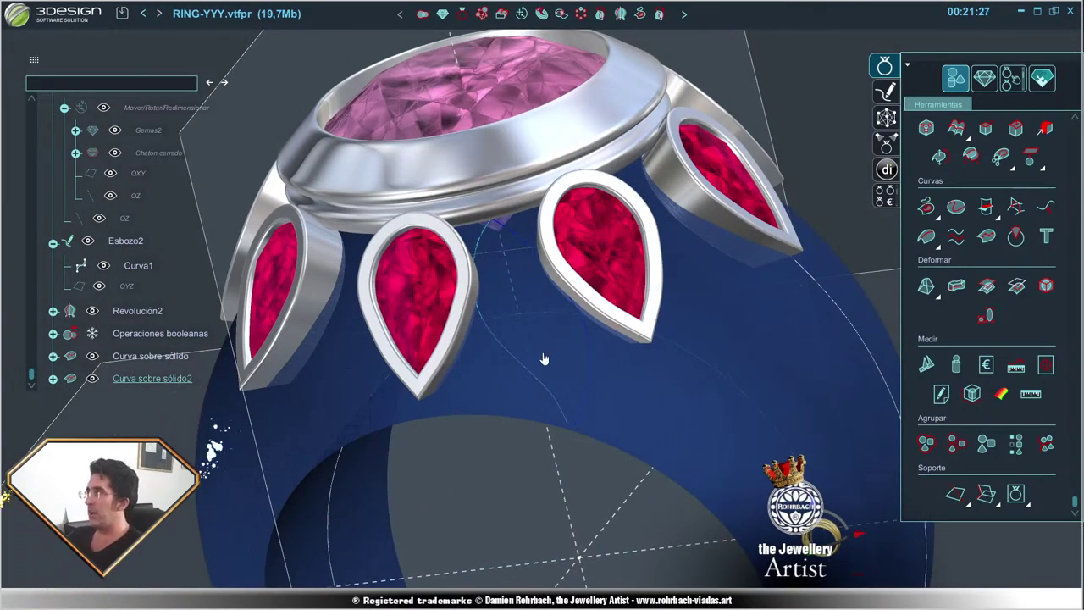
pyautogui.press('F2')
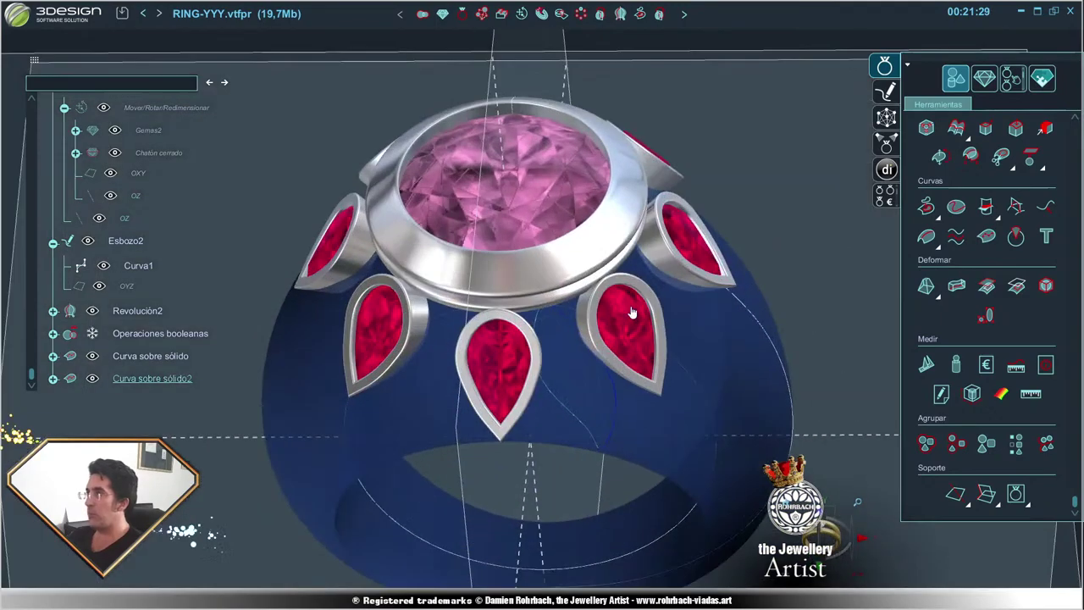
pyautogui.moveTo(631, 312)
pyautogui.mouseDown(button='middle')
pyautogui.moveTo(362, 354)
pyautogui.moveTo(546, 307)
pyautogui.mouseUp(button='middle')
pyautogui.click(371, 349)
pyautogui.press('Escape')
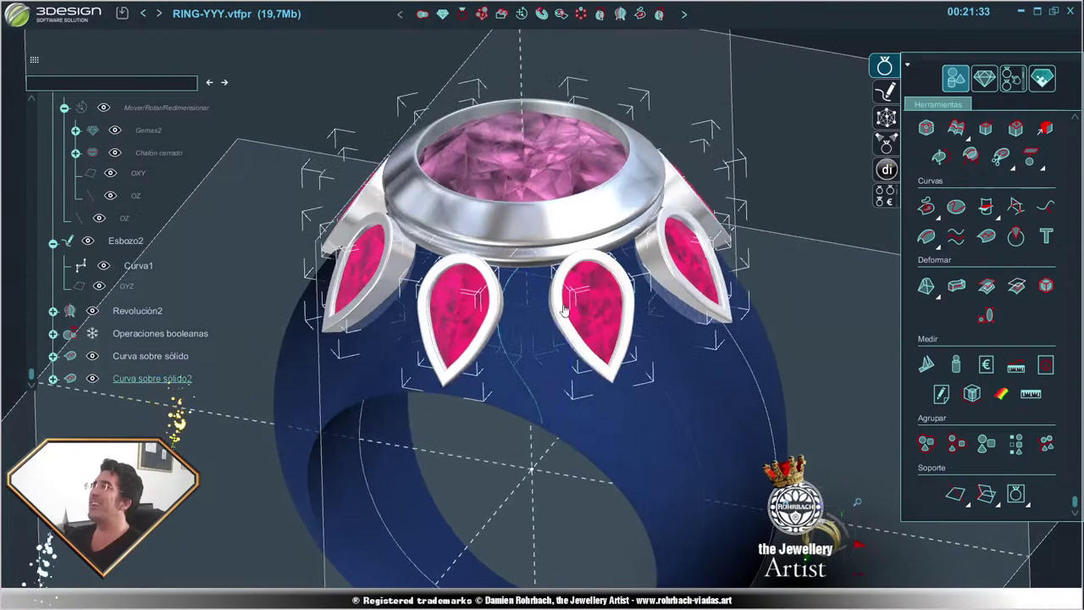
pyautogui.scroll(-3, 718, 203)
pyautogui.click(715, 201)
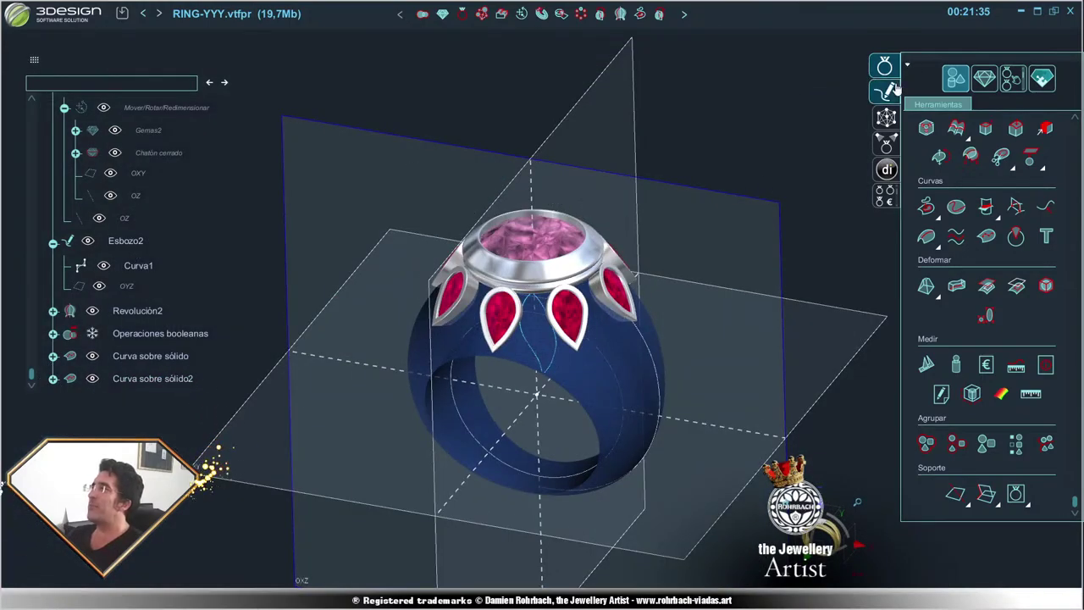
# - Start a sketch on the OYZ plane and draw a closed rounded-triangle profile curve
pyautogui.click(887, 91)
pyautogui.scroll(4, 546, 245)
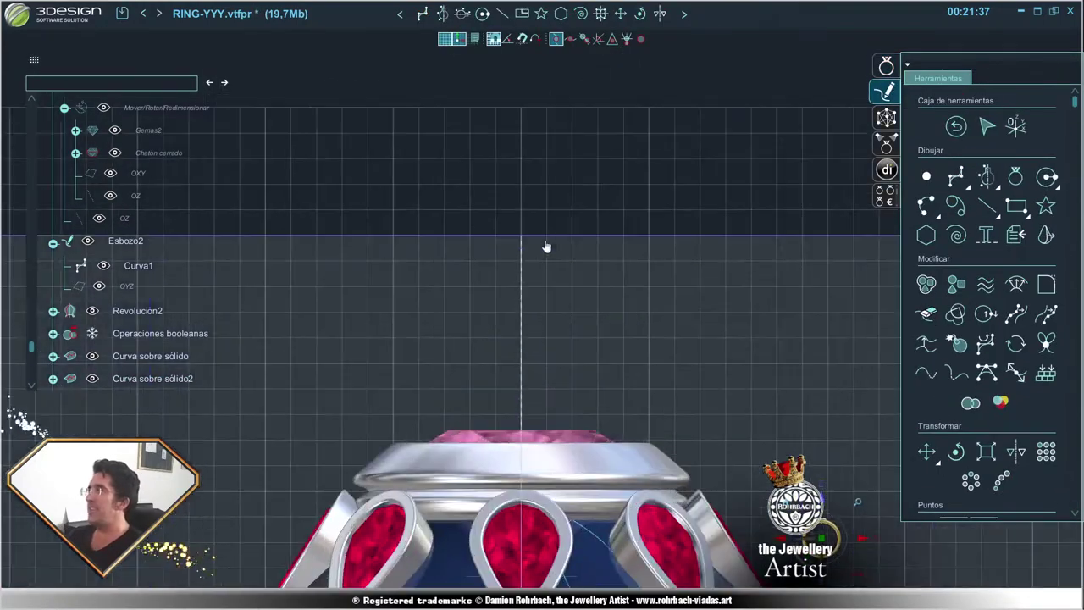
pyautogui.scroll(3, 516, 343)
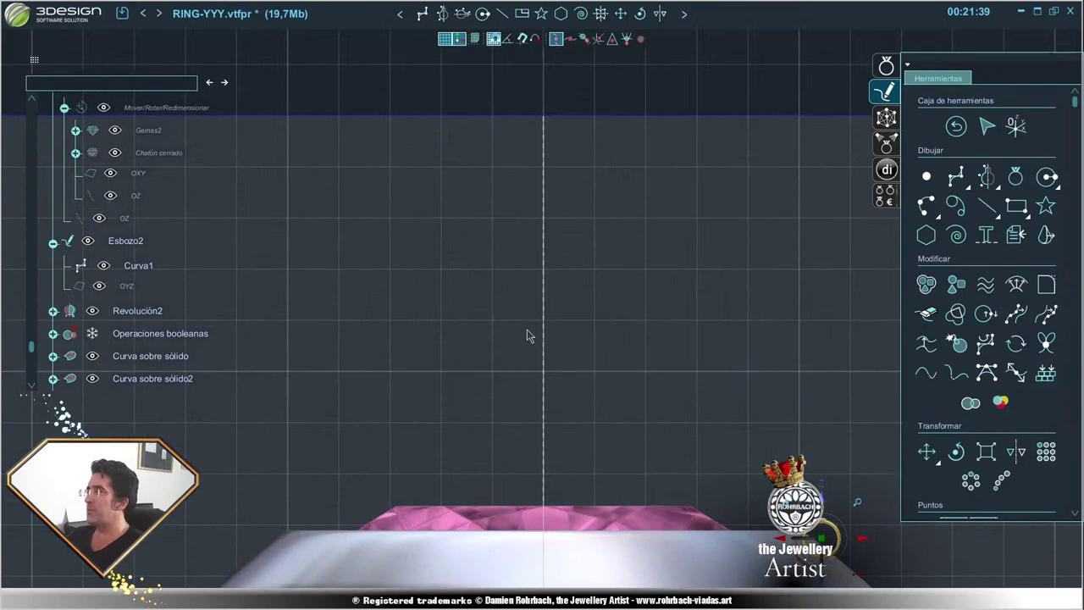
pyautogui.click(982, 175)
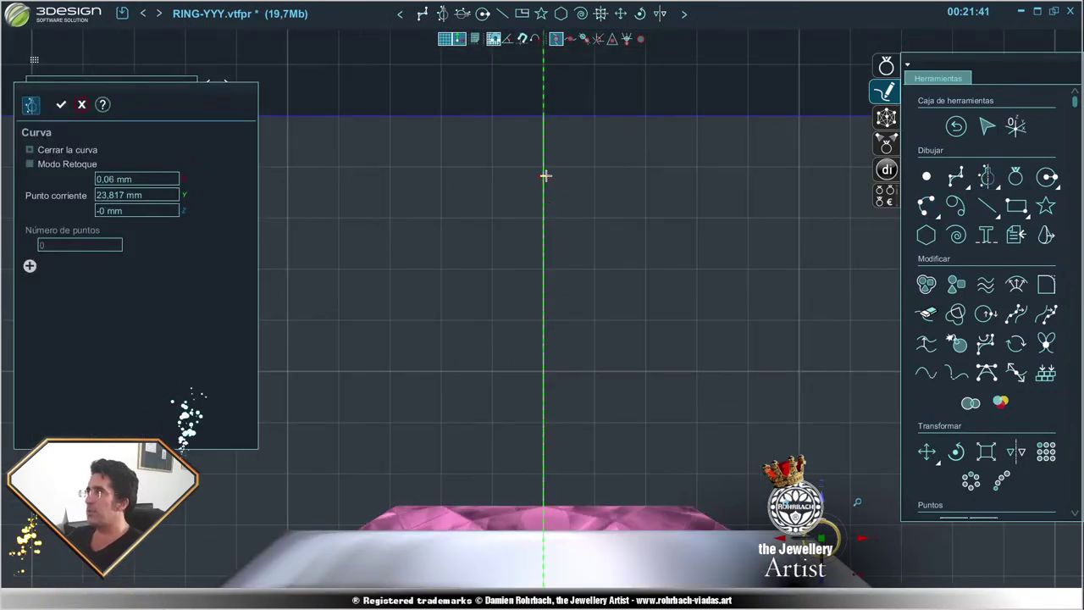
pyautogui.click(582, 236)
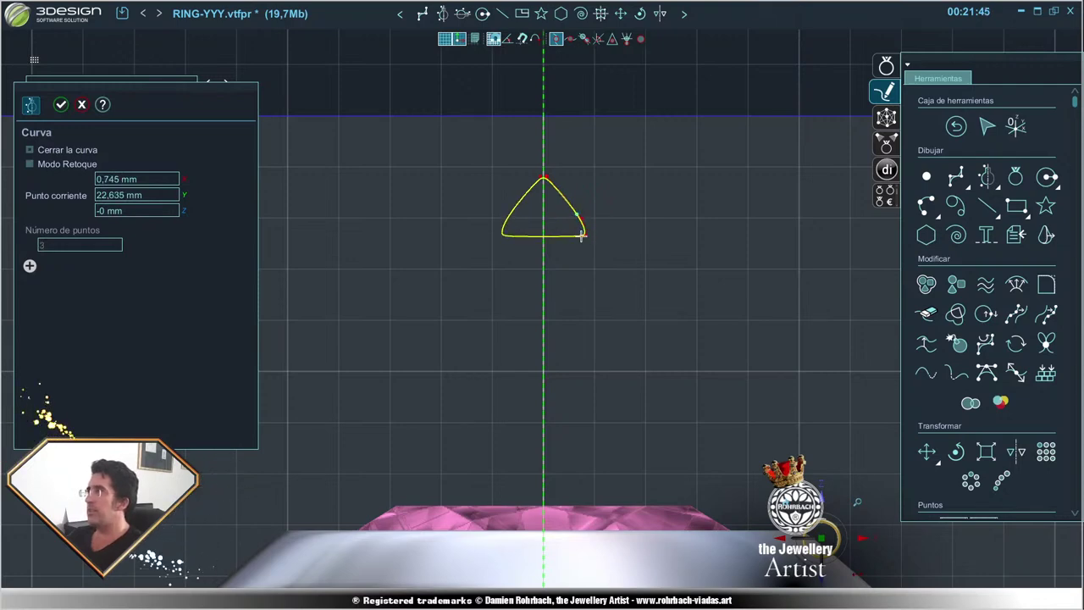
pyautogui.rightClick(580, 240)
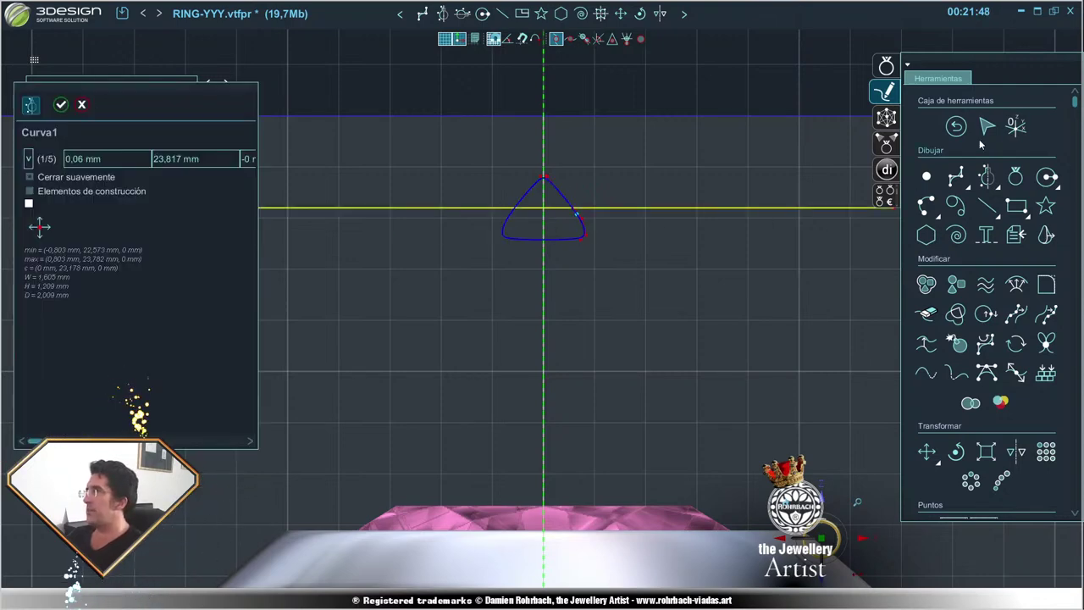
pyautogui.press('Escape')
# - Reshape the profile's bottom-right and upper-right points, then exit the sketch
pyautogui.scroll(3, 567, 326)
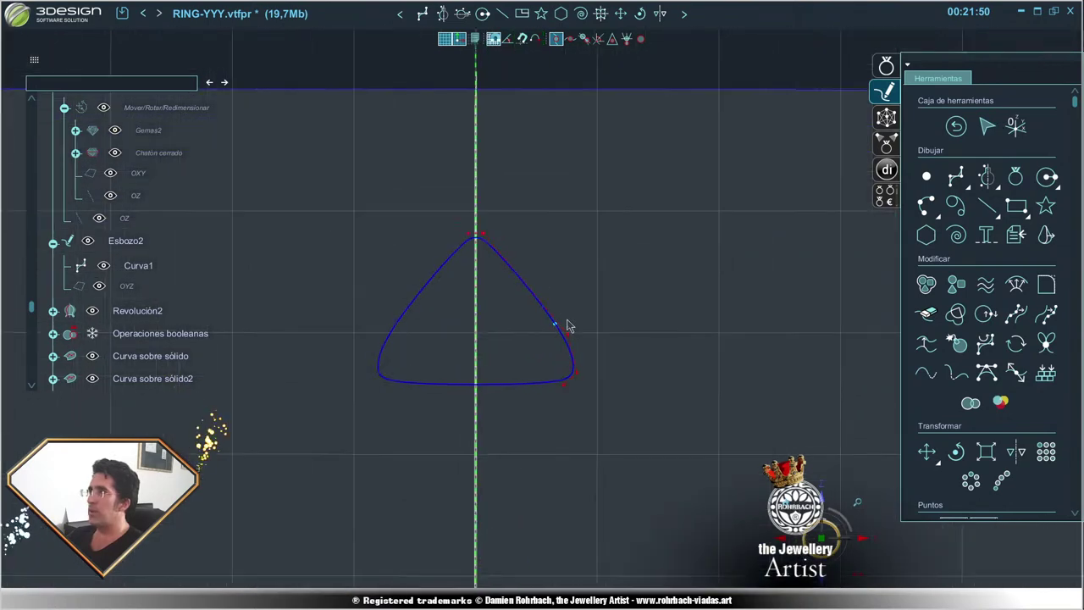
pyautogui.doubleClick(568, 342)
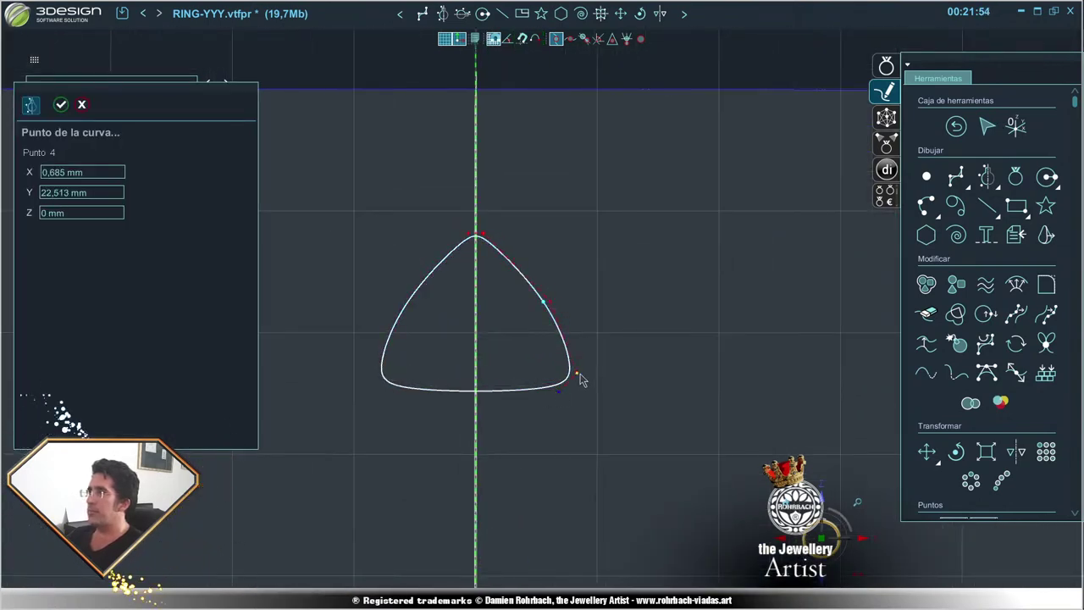
pyautogui.moveTo(580, 379); pyautogui.dragTo(584, 387)
pyautogui.click(556, 303)
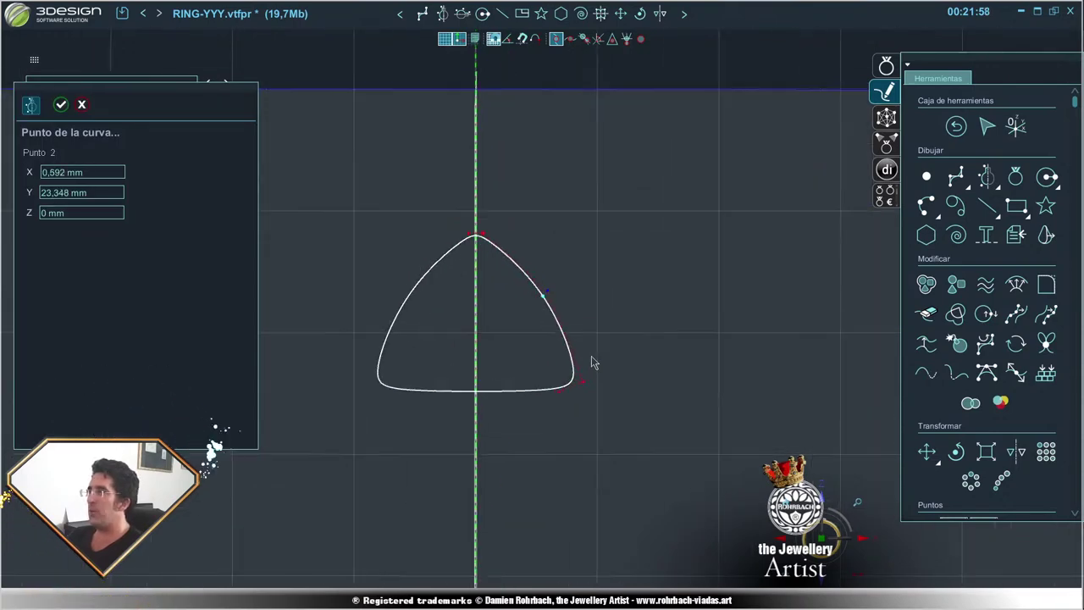
pyautogui.click(885, 65)
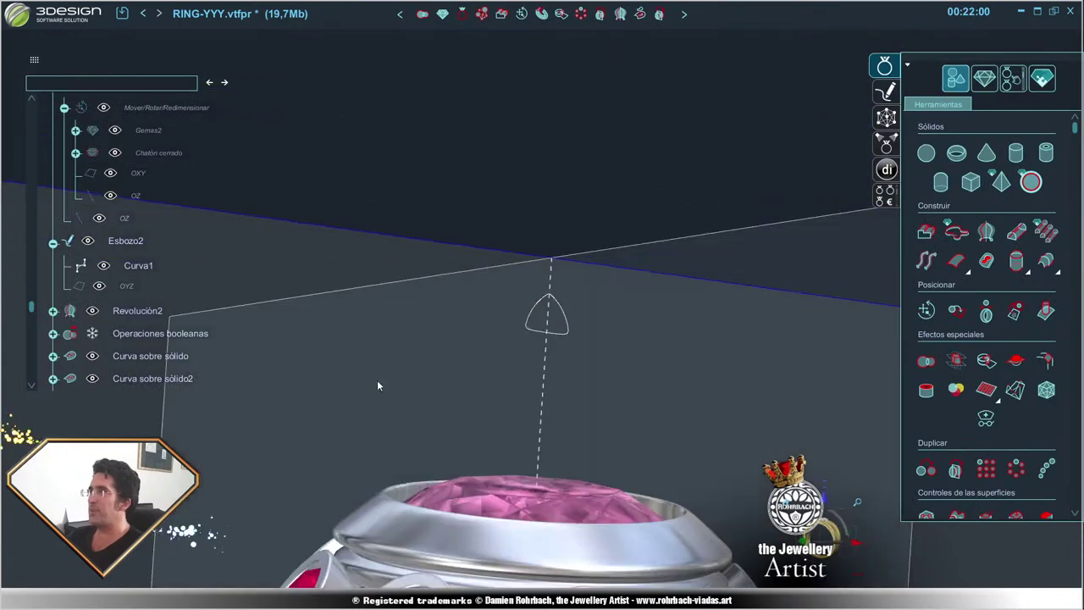
# - Start a Multicurvas wire sweep with Curva1 as a 1 mm by 1 mm cross-section
pyautogui.scroll(3, 475, 425)
pyautogui.scroll(3, 508, 411)
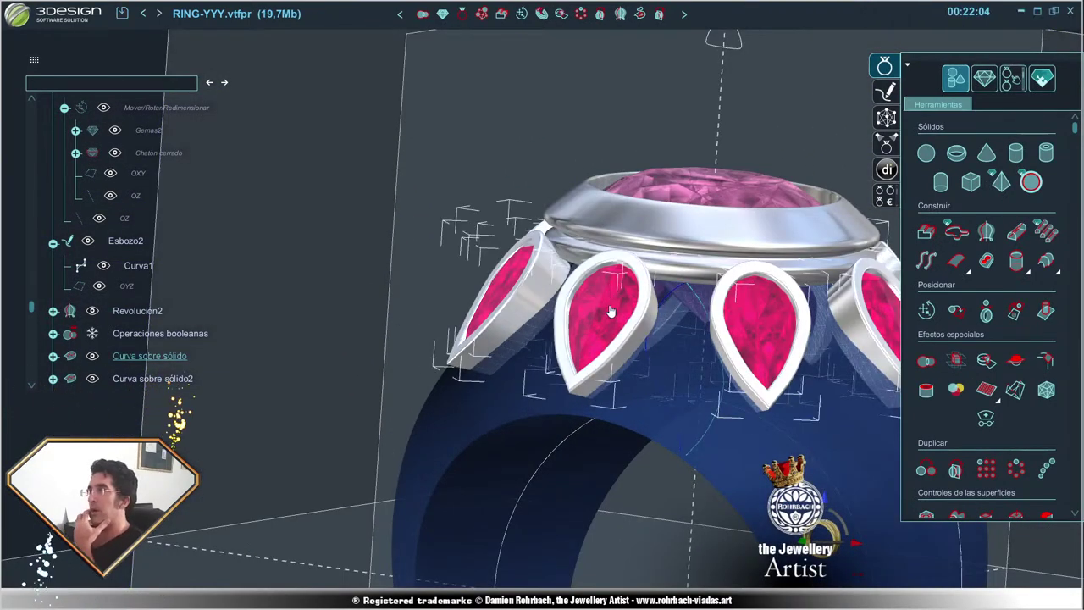
pyautogui.scroll(-3, 615, 304)
pyautogui.scroll(-2, 687, 333)
pyautogui.scroll(3, 708, 297)
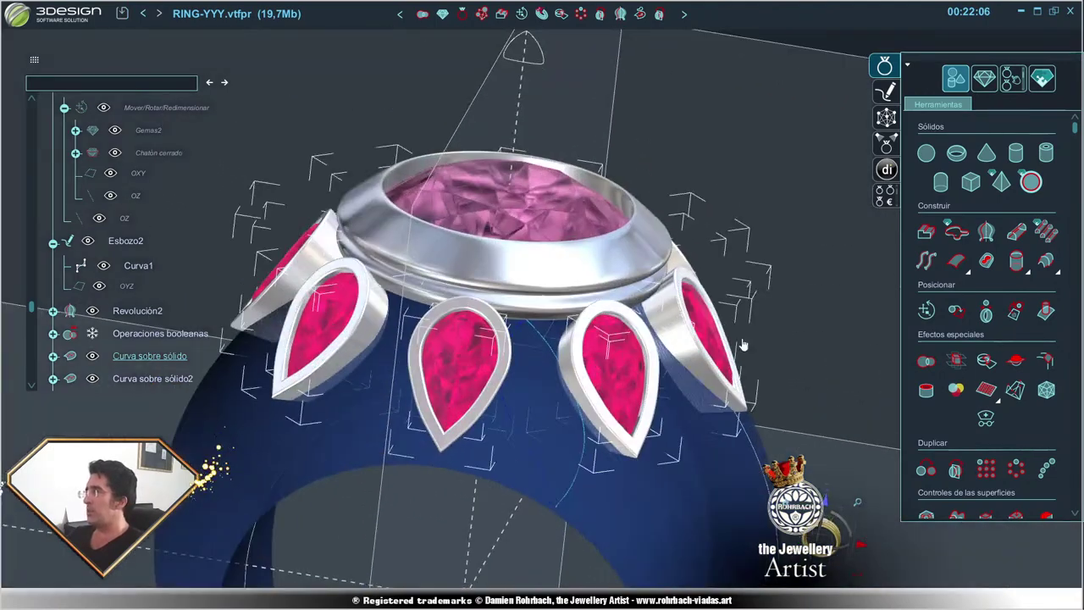
pyautogui.click(926, 261)
pyautogui.click(81, 326)
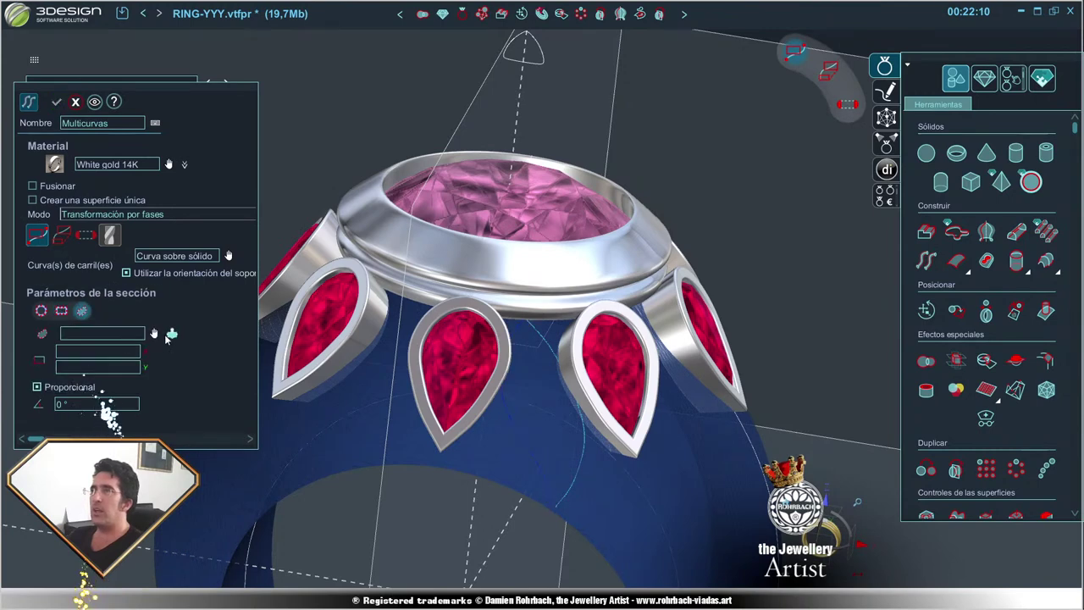
pyautogui.click(525, 78)
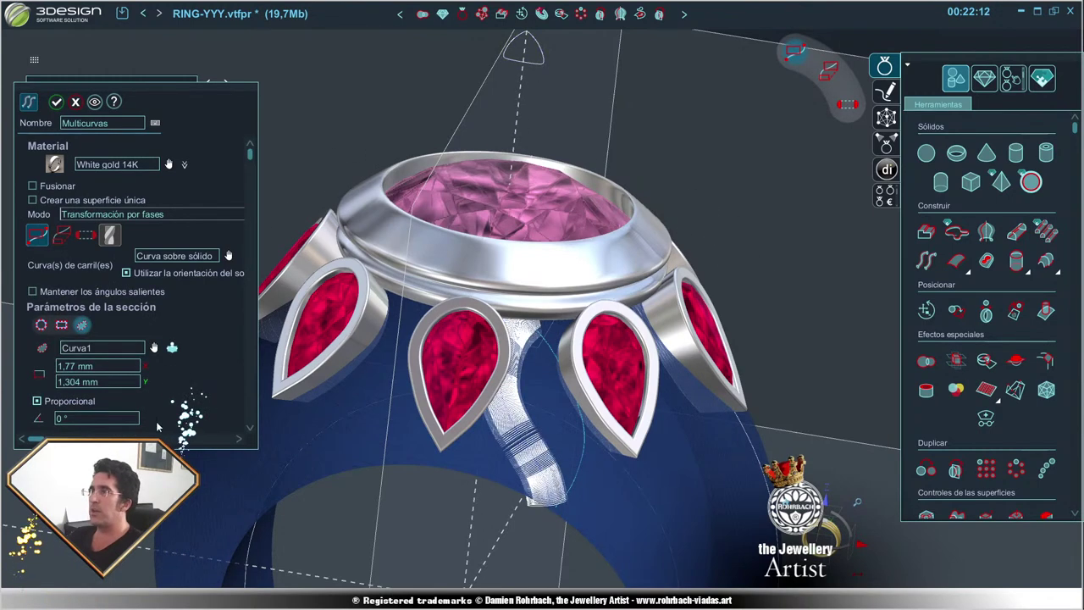
pyautogui.write('1')
pyautogui.press('Tab')
pyautogui.write('1')
pyautogui.press('Return')
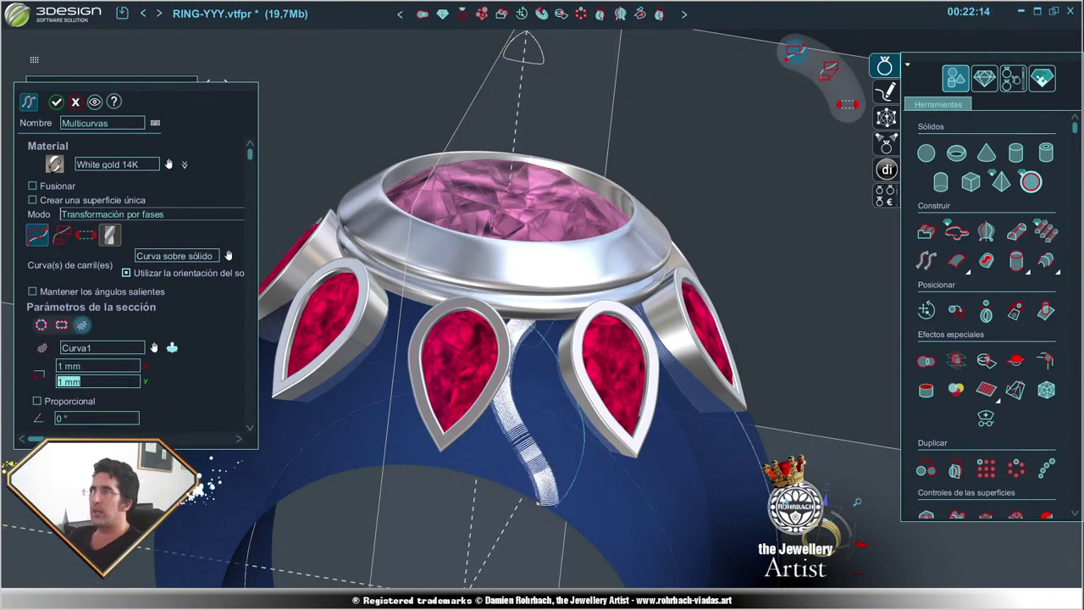
pyautogui.moveTo(541, 356)
pyautogui.mouseDown(button='right')
pyautogui.moveTo(479, 298)
pyautogui.moveTo(169, 296)
pyautogui.mouseUp(button='right')
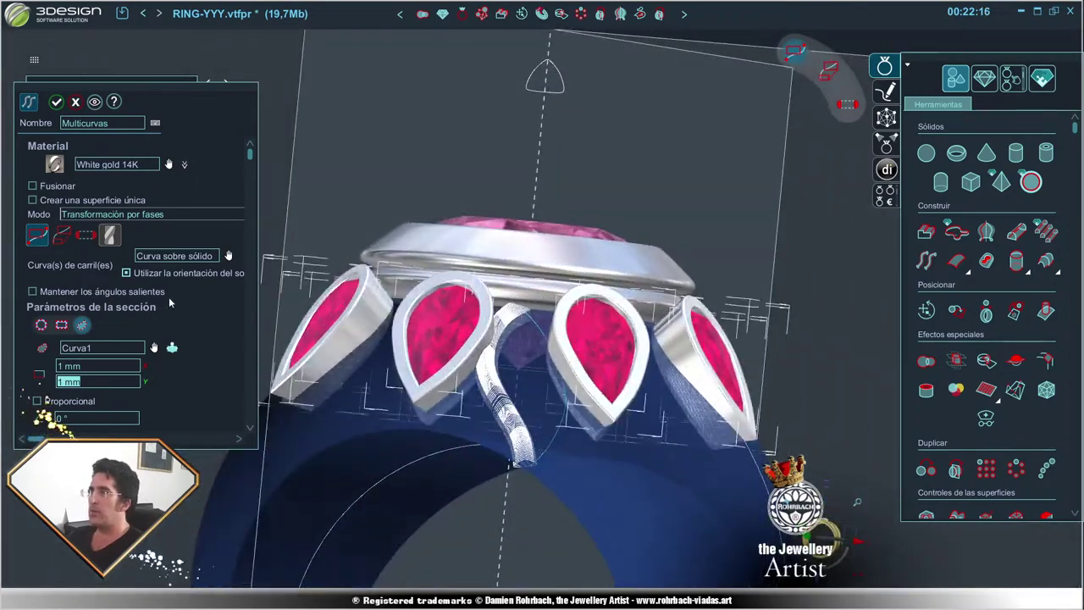
# - Set both the start and end profiles of the wire to Gubia
pyautogui.click(85, 234)
pyautogui.click(123, 254)
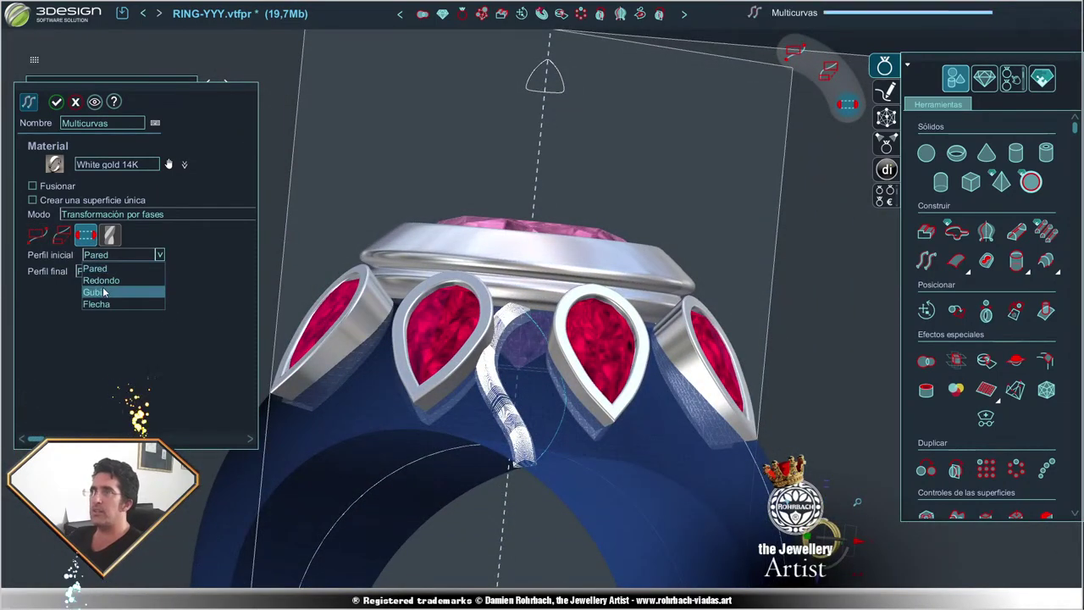
pyautogui.click(109, 290)
pyautogui.click(115, 305)
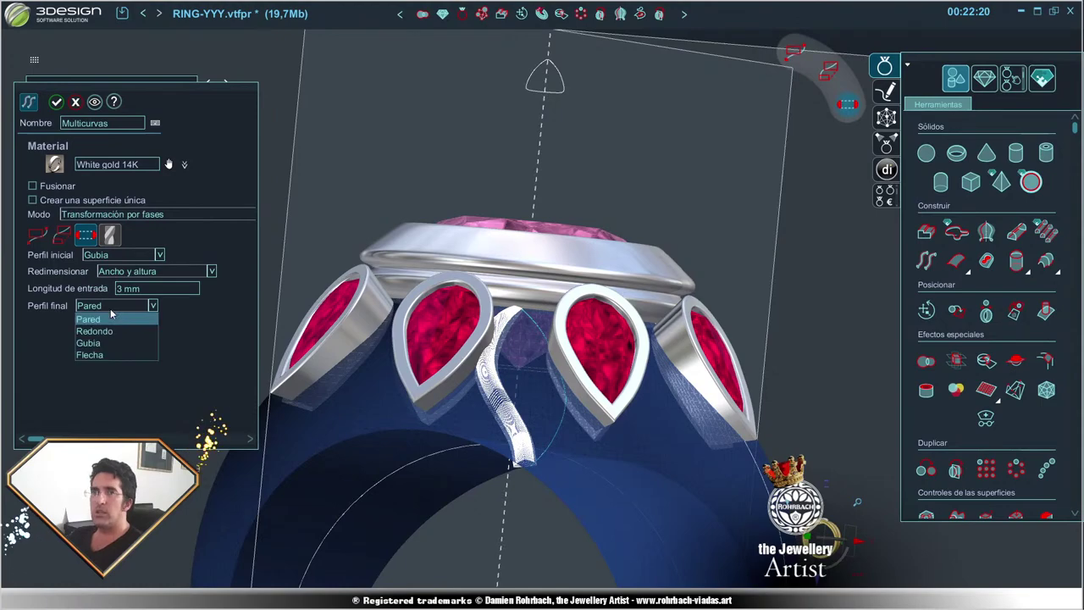
pyautogui.click(108, 335)
pyautogui.moveTo(468, 475)
pyautogui.mouseDown(button='right')
pyautogui.moveTo(640, 464)
pyautogui.moveTo(712, 524)
pyautogui.mouseUp(button='right')
# - Validate the Multicurvas2 wire and inspect the ring from the front and from above
pyautogui.press('Return')
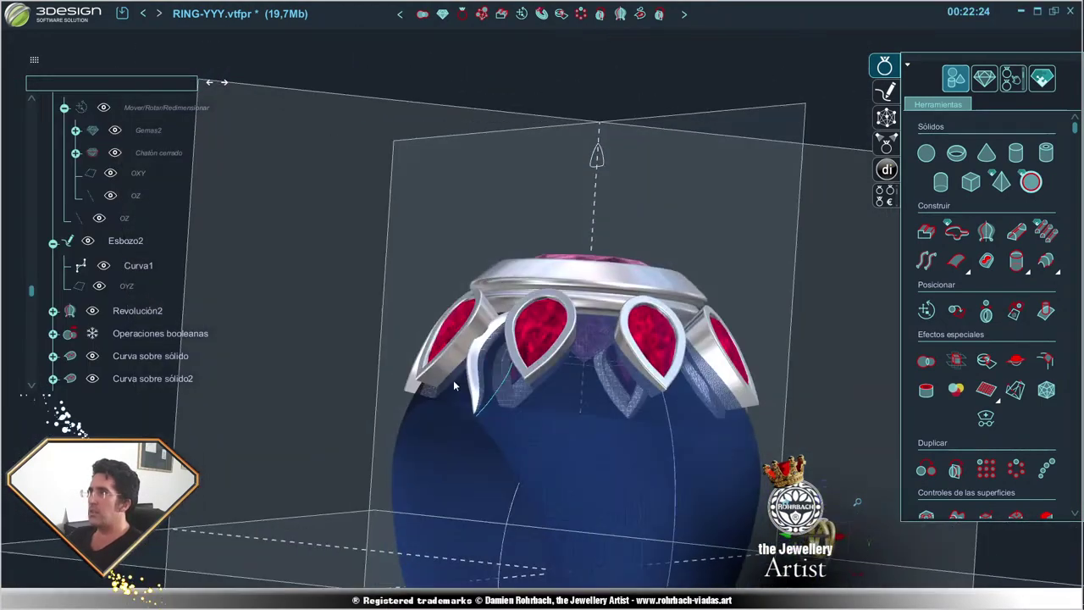
pyautogui.press('f')
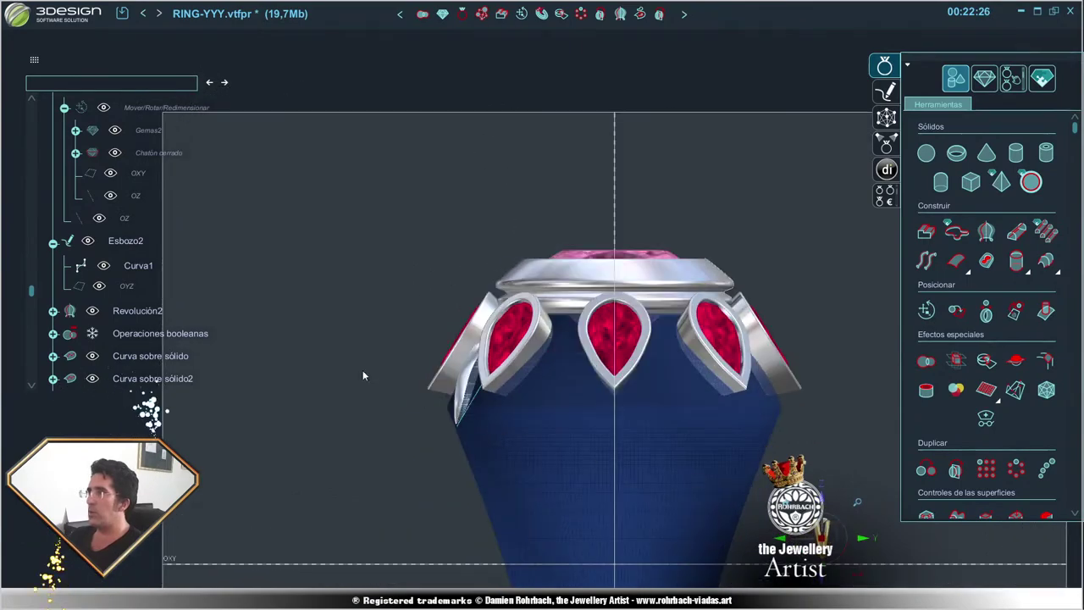
pyautogui.moveTo(362, 375); pyautogui.dragTo(526, 223, button='right')
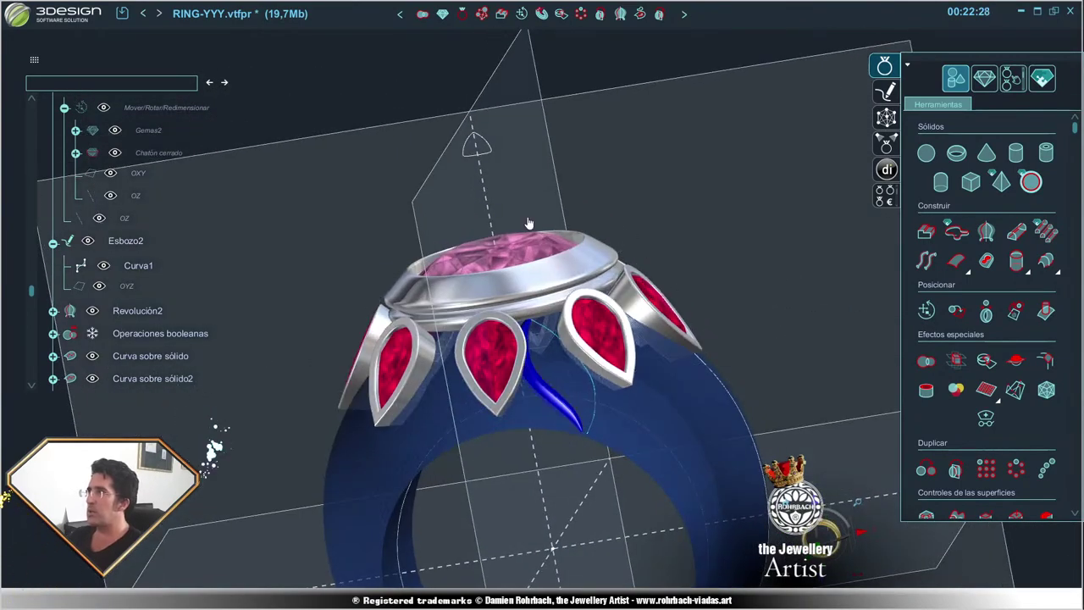
pyautogui.click(488, 88)
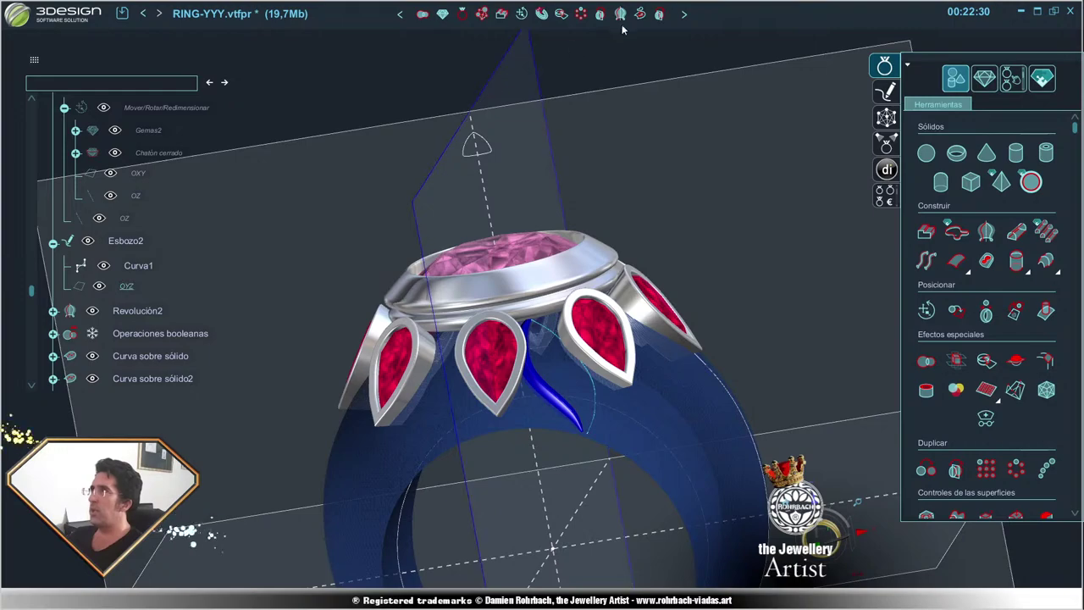
pyautogui.click(600, 21)
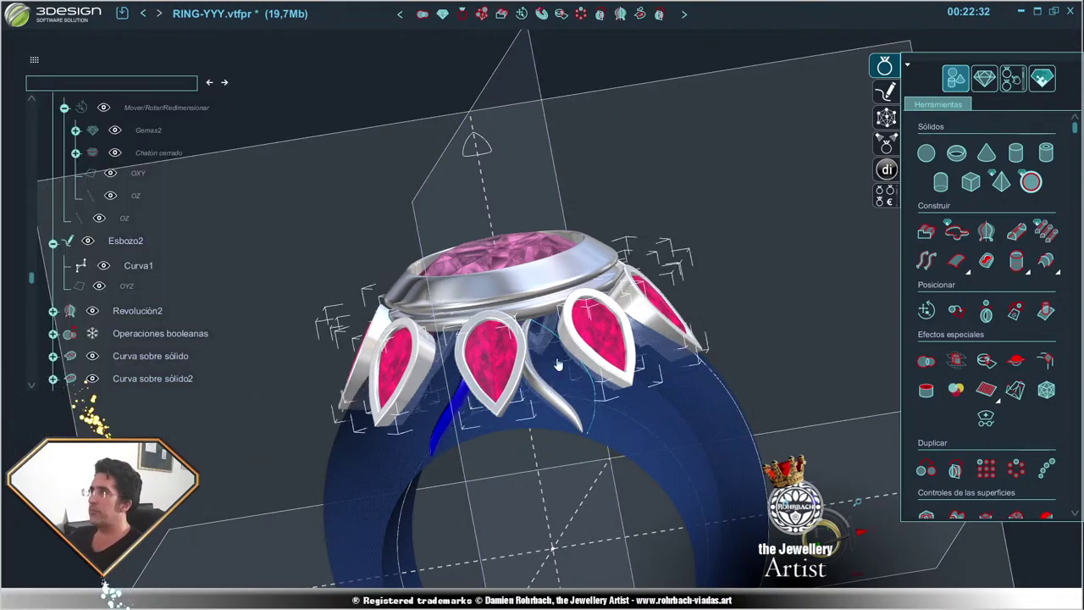
pyautogui.moveTo(618, 398)
pyautogui.mouseDown(button='right')
pyautogui.moveTo(620, 454)
pyautogui.moveTo(581, 432)
pyautogui.mouseUp(button='right')
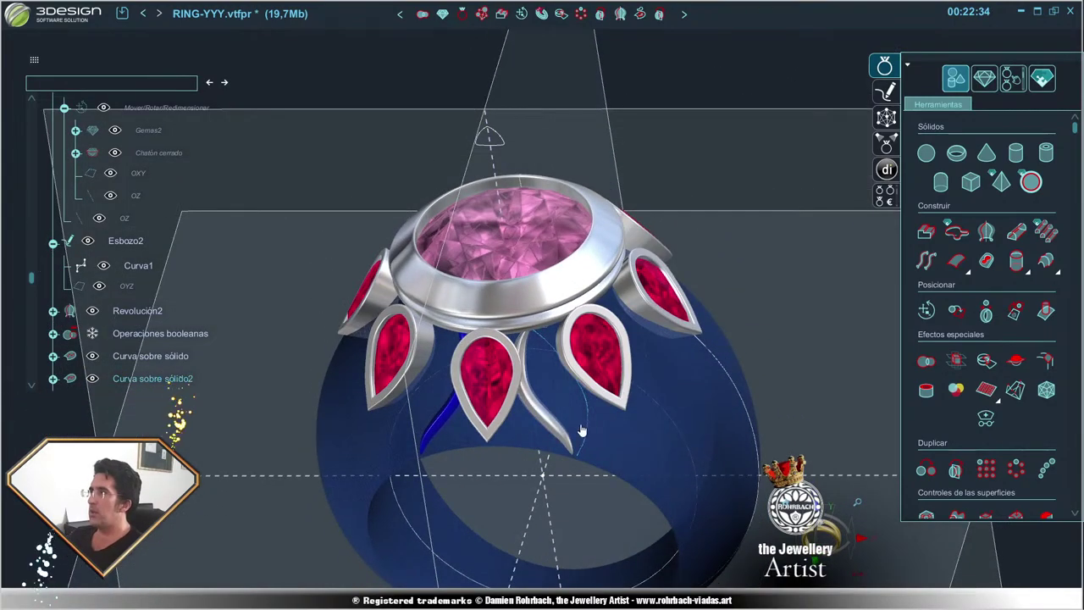
pyautogui.rightClick(547, 398)
# - Repeat Multicurvas with Curva sobre sólido2 as rail, validate the wire, and save the ring
pyautogui.click(587, 489)
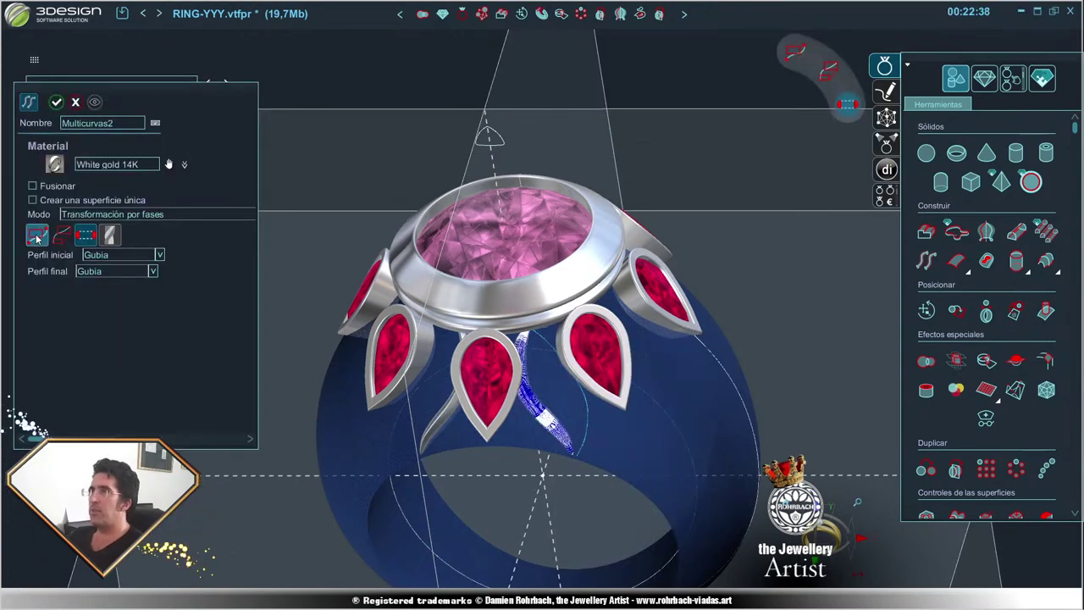
pyautogui.click(37, 237)
pyautogui.click(228, 256)
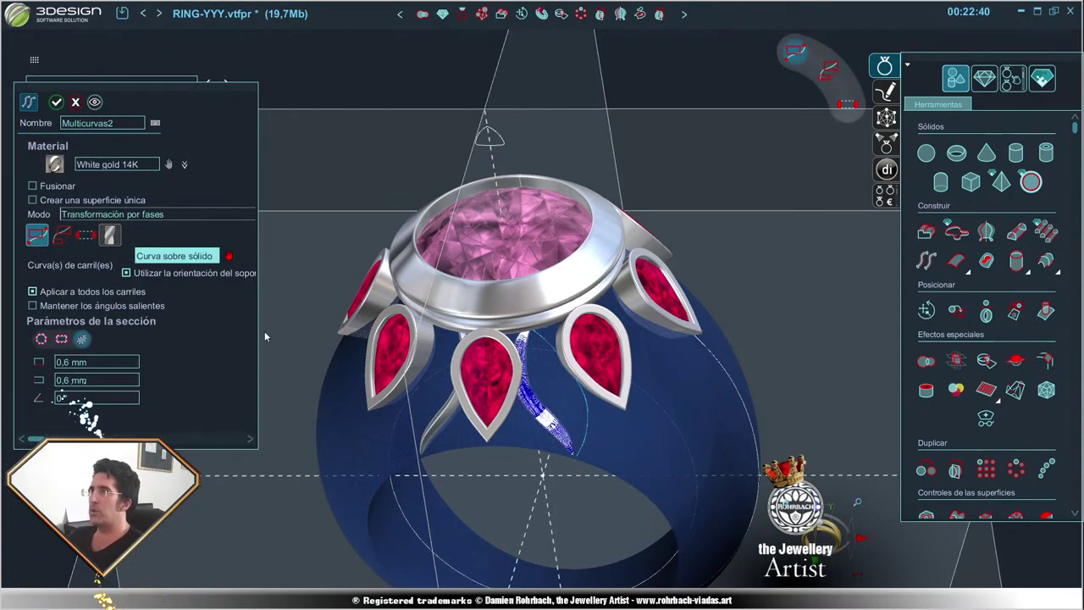
pyautogui.click(592, 409)
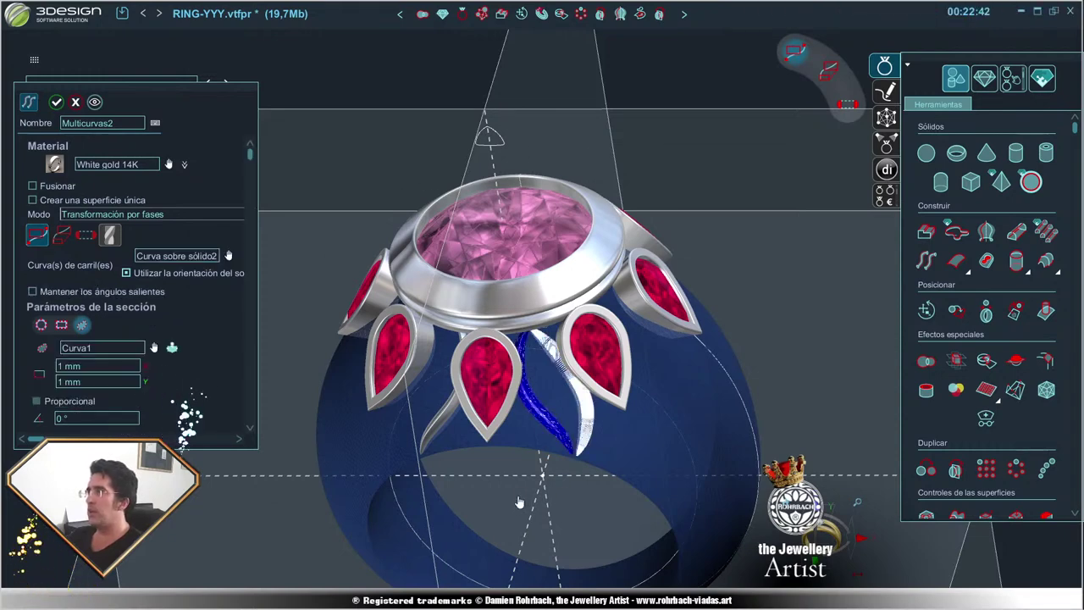
pyautogui.press('Return')
pyautogui.scroll(3, 652, 404)
pyautogui.scroll(3, 652, 405)
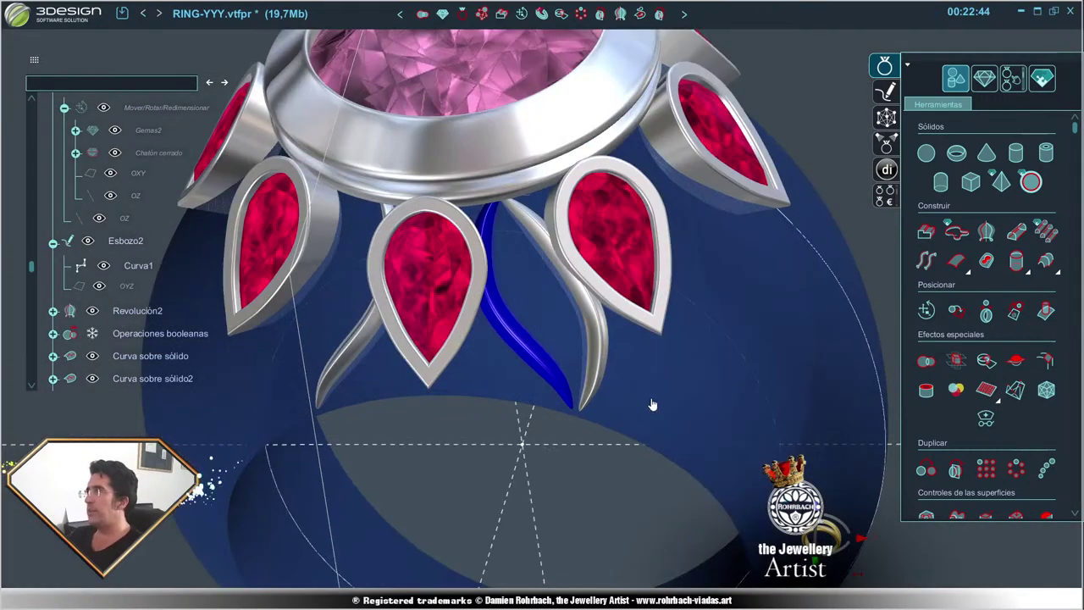
pyautogui.hotkey('ctrl', 's')
pyautogui.scroll(-5, 527, 361)
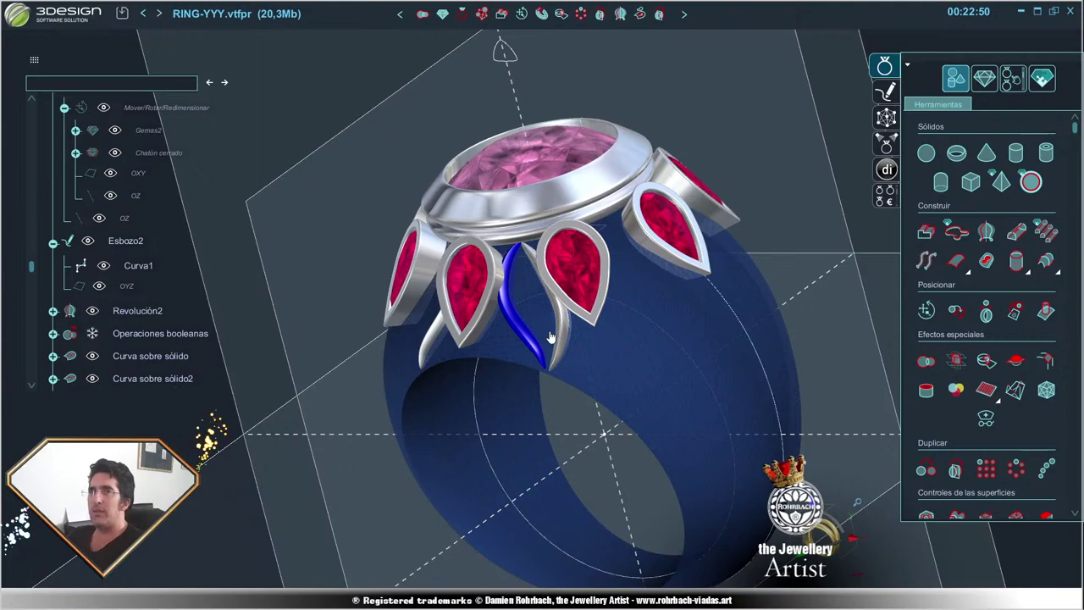
pyautogui.scroll(2, 586, 369)
pyautogui.scroll(2, 604, 336)
pyautogui.scroll(-2, 426, 387)
pyautogui.scroll(2, 472, 392)
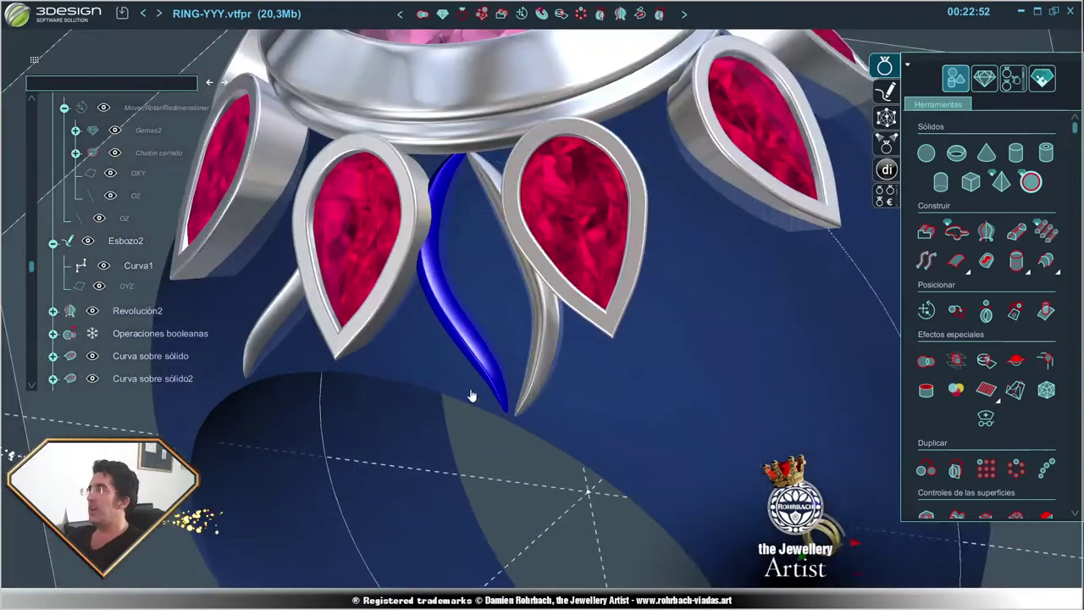
pyautogui.scroll(-2, 474, 387)
pyautogui.scroll(2, 544, 362)
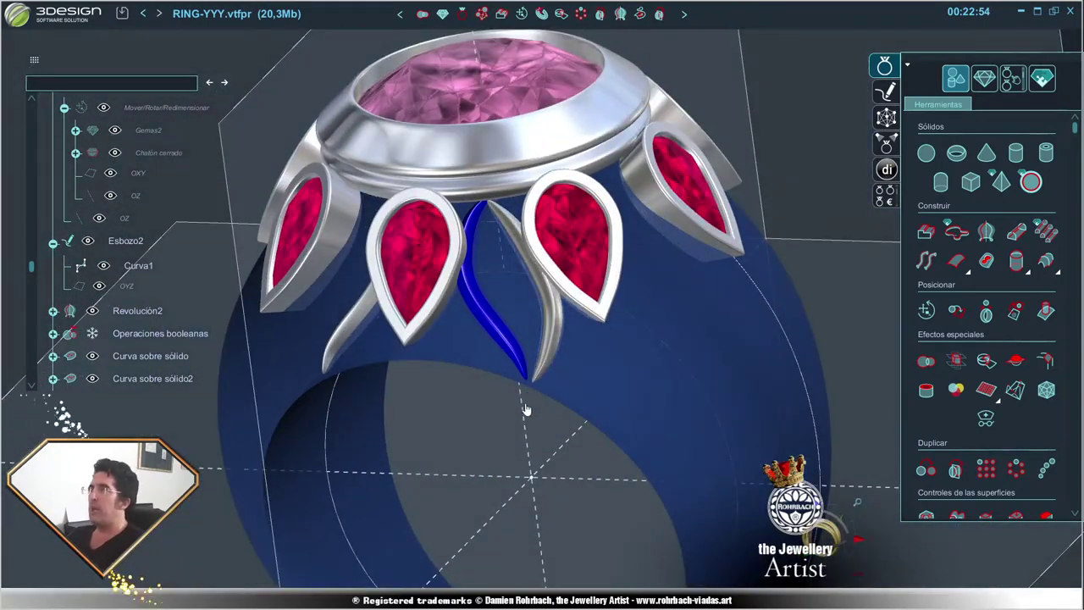
pyautogui.scroll(-2, 508, 399)
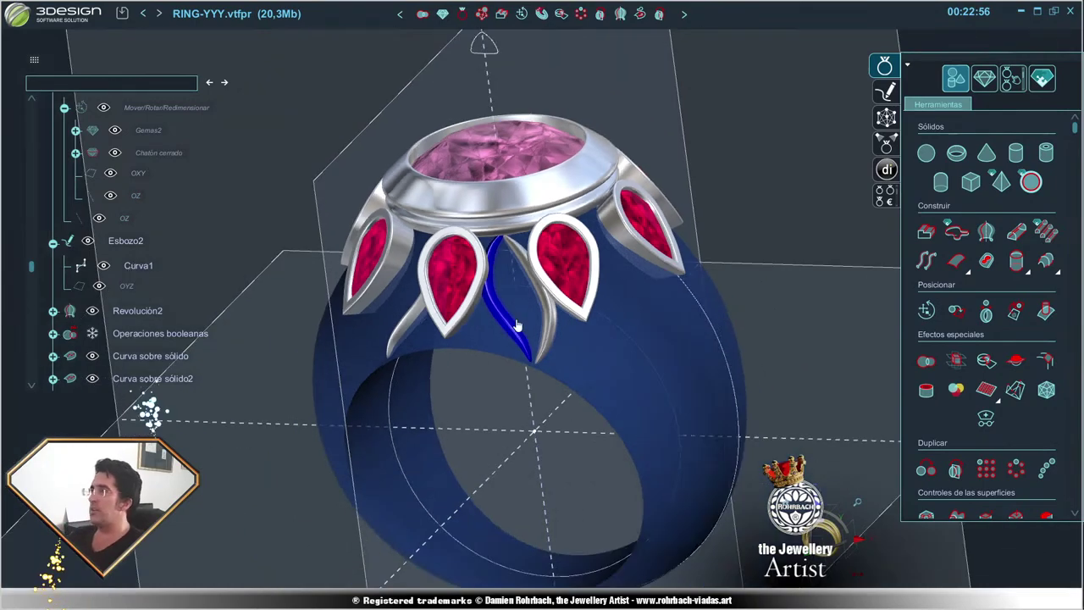
pyautogui.scroll(-2, 503, 393)
pyautogui.scroll(4, 504, 355)
pyautogui.scroll(-1, 510, 295)
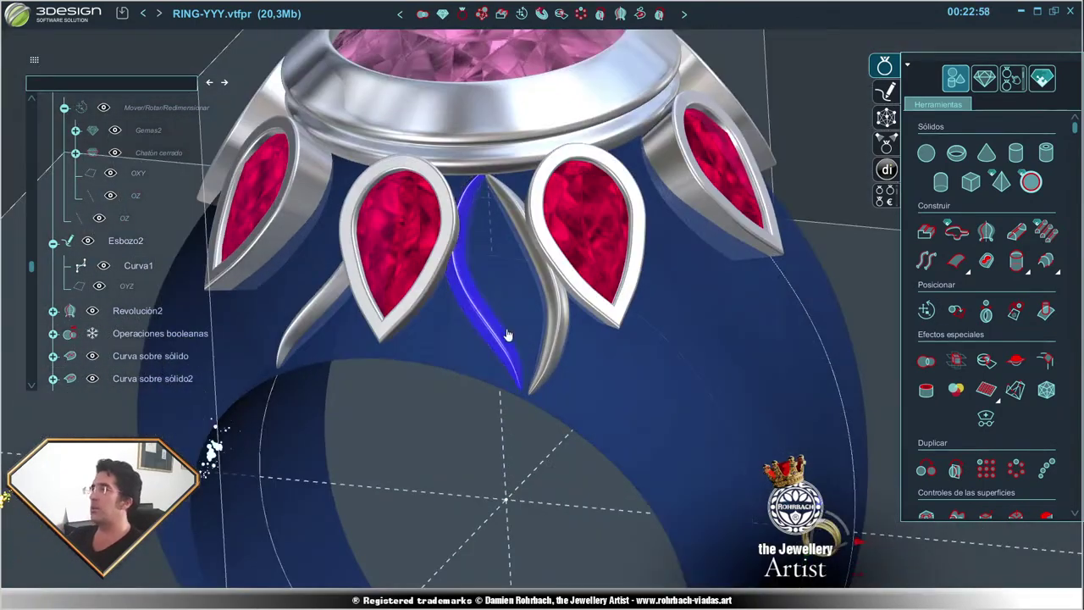
pyautogui.scroll(3, 520, 382)
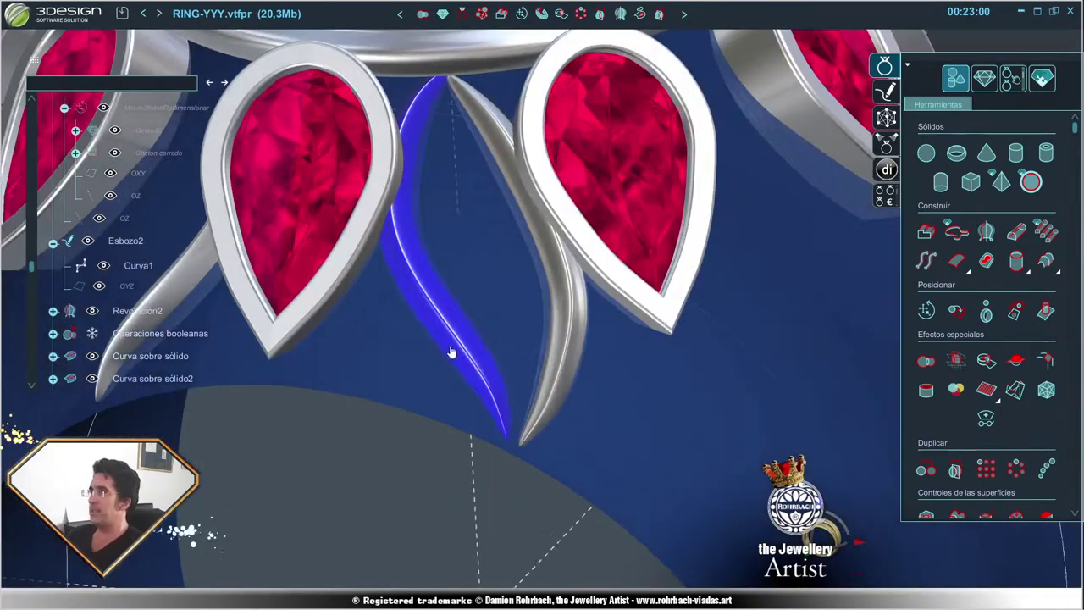
pyautogui.scroll(-3, 508, 338)
pyautogui.scroll(2, 495, 297)
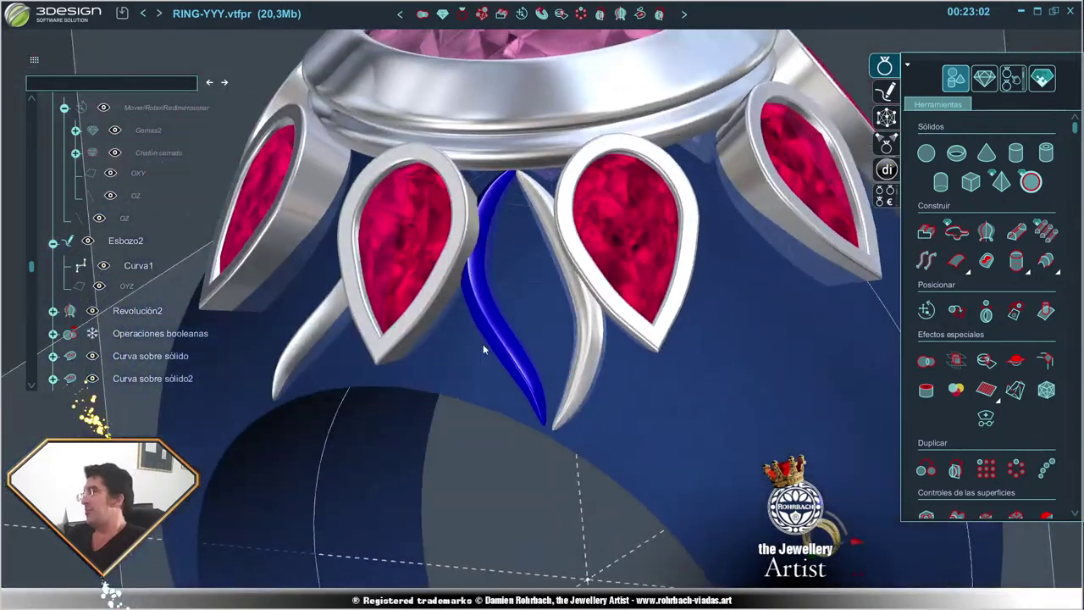
pyautogui.scroll(1, 501, 325)
pyautogui.scroll(-4, 504, 327)
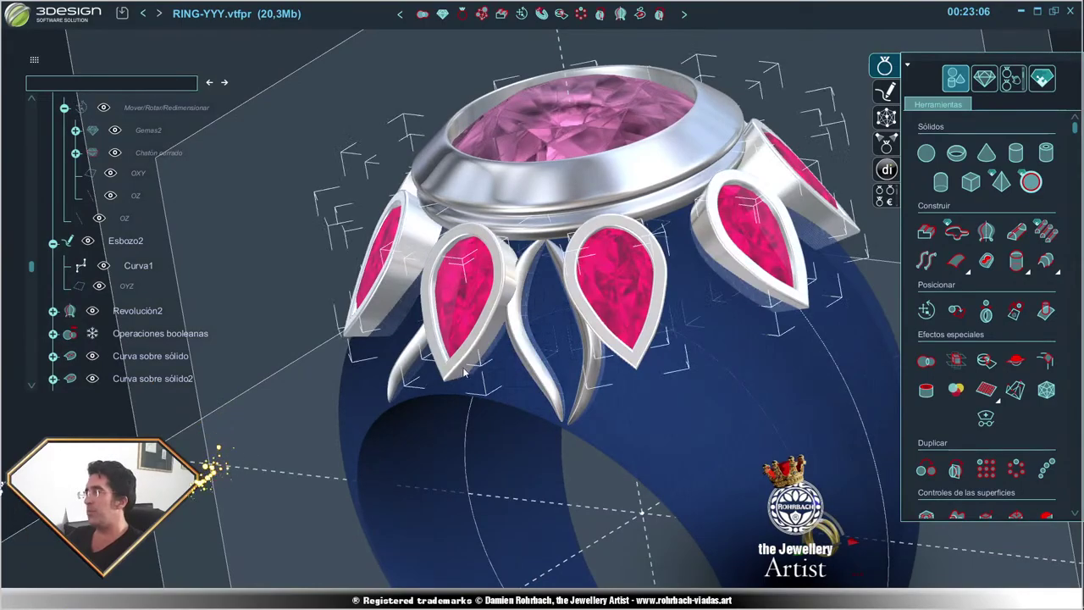
pyautogui.scroll(1, 525, 352)
pyautogui.scroll(2, 565, 343)
pyautogui.scroll(-1, 565, 343)
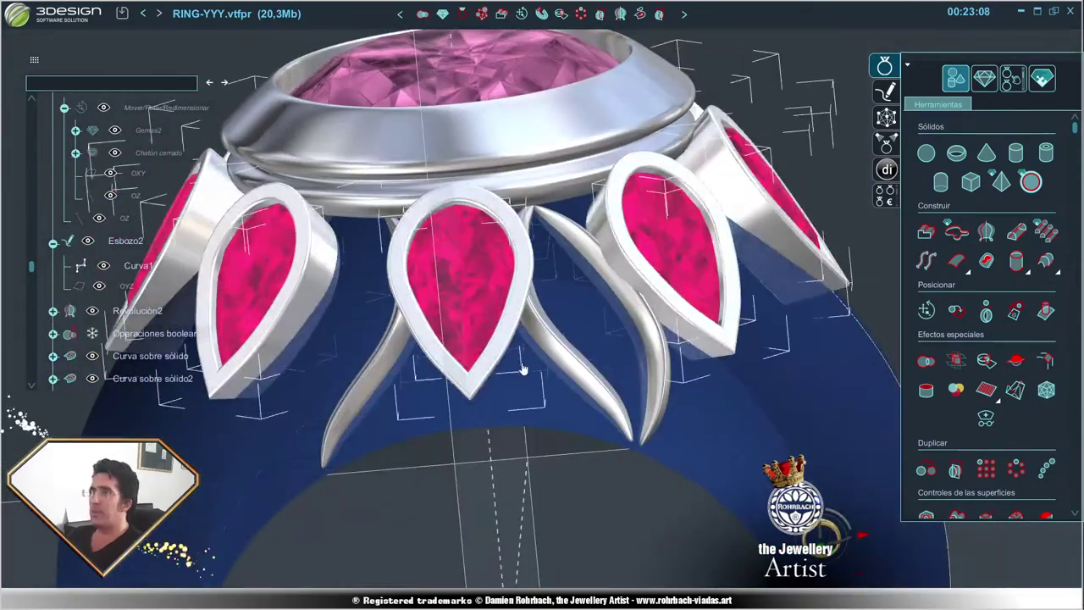
pyautogui.scroll(-3, 593, 334)
pyautogui.scroll(3, 610, 343)
pyautogui.scroll(-3, 624, 358)
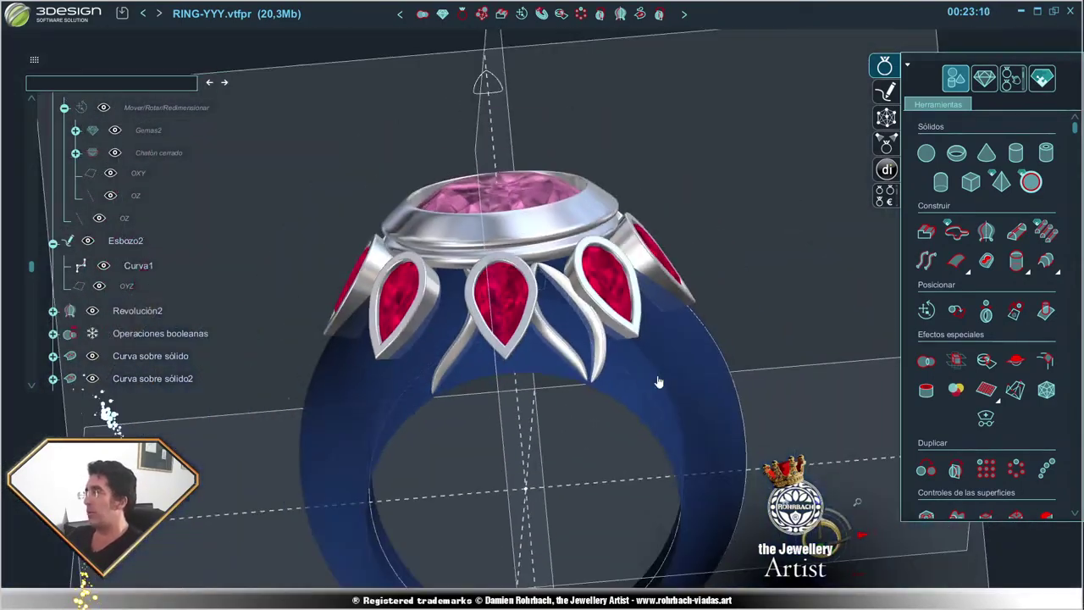
pyautogui.moveTo(658, 382); pyautogui.dragTo(579, 394, button='middle')
pyautogui.scroll(3, 584, 402)
pyautogui.scroll(-3, 609, 381)
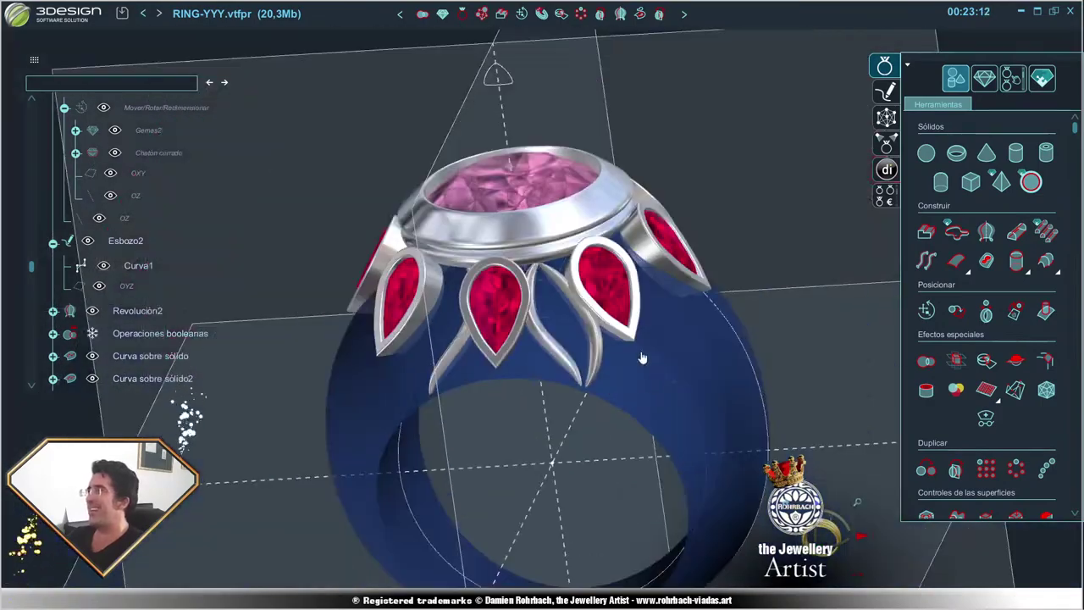
pyautogui.moveTo(643, 358); pyautogui.dragTo(442, 415, button='middle')
pyautogui.scroll(3, 549, 405)
pyautogui.scroll(-2, 548, 406)
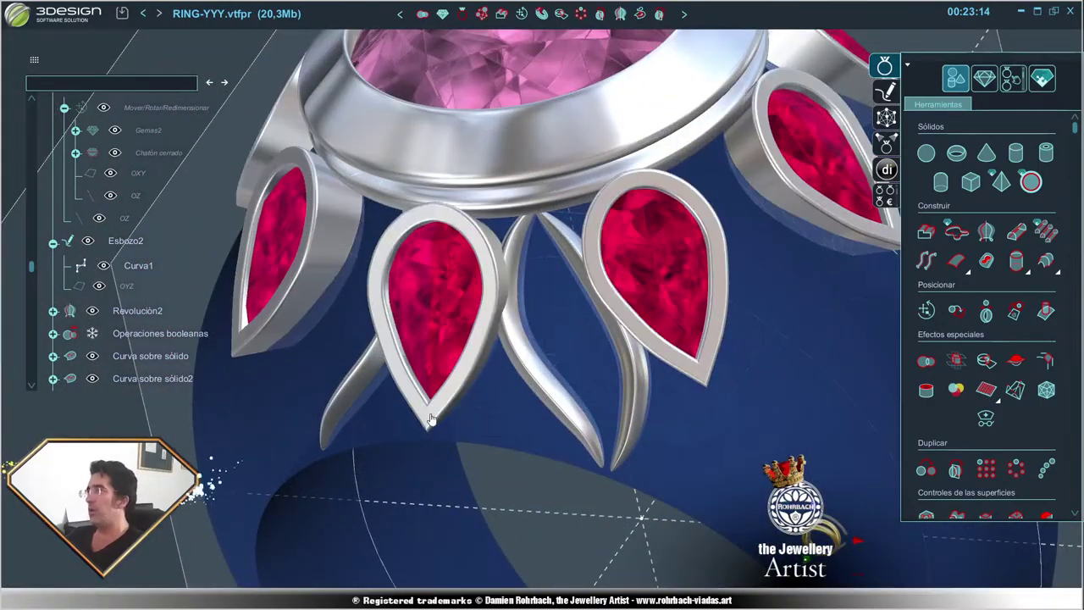
pyautogui.moveTo(467, 380)
pyautogui.mouseDown(button='middle')
pyautogui.moveTo(611, 345)
pyautogui.moveTo(449, 375)
pyautogui.moveTo(616, 387)
pyautogui.moveTo(593, 389)
pyautogui.moveTo(618, 372)
pyautogui.moveTo(638, 395)
pyautogui.mouseUp(button='middle')
pyautogui.scroll(3, 615, 414)
pyautogui.scroll(-3, 615, 414)
pyautogui.scroll(1, 587, 380)
pyautogui.scroll(3, 592, 390)
pyautogui.scroll(-3, 638, 395)
pyautogui.scroll(3, 638, 395)
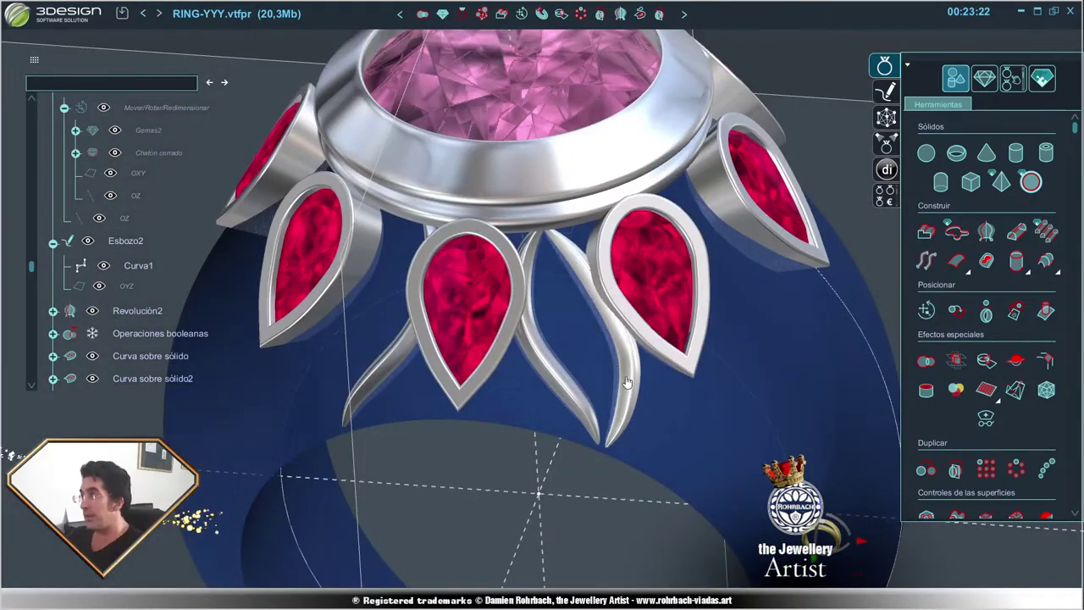
pyautogui.moveTo(606, 364); pyautogui.dragTo(526, 351, button='middle')
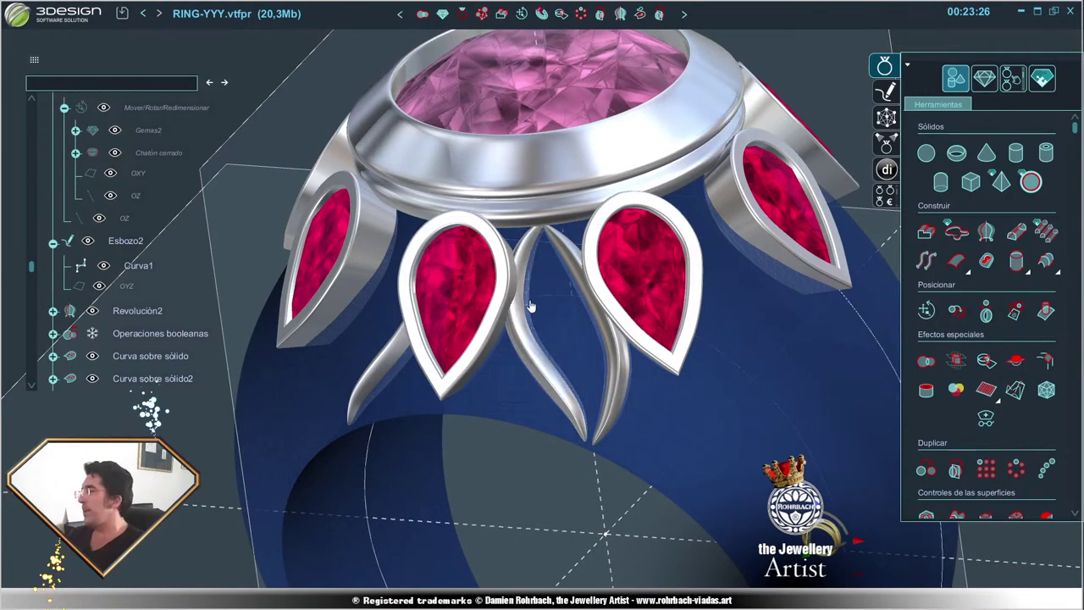
pyautogui.scroll(-4, 537, 322)
pyautogui.scroll(4, 590, 341)
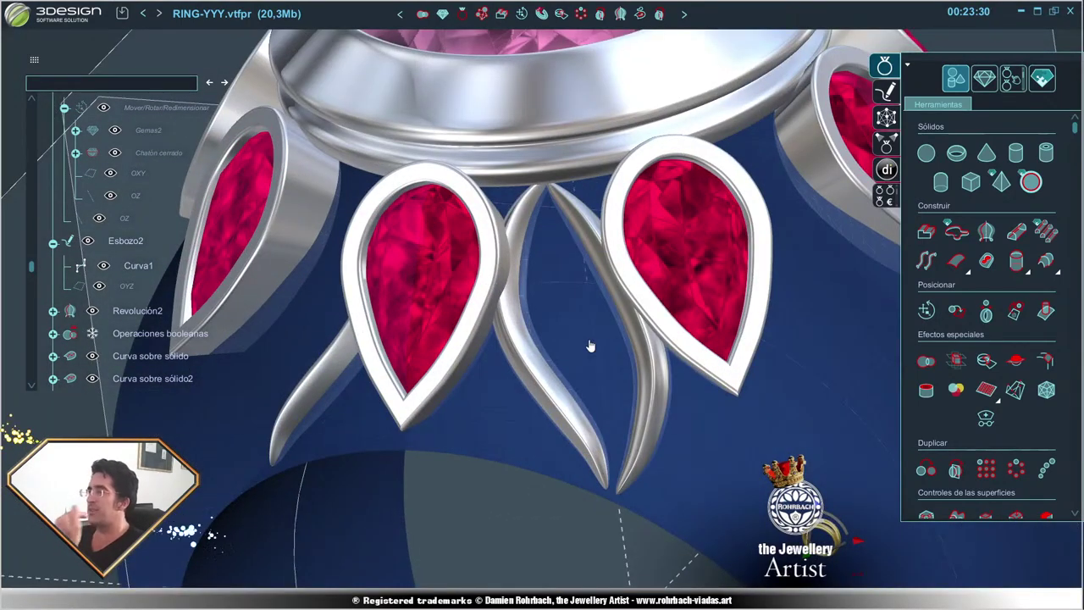
pyautogui.scroll(-4, 625, 395)
pyautogui.moveTo(624, 395)
pyautogui.mouseDown(button='right')
pyautogui.moveTo(382, 404)
pyautogui.moveTo(558, 395)
pyautogui.moveTo(543, 310)
pyautogui.mouseUp(button='right')
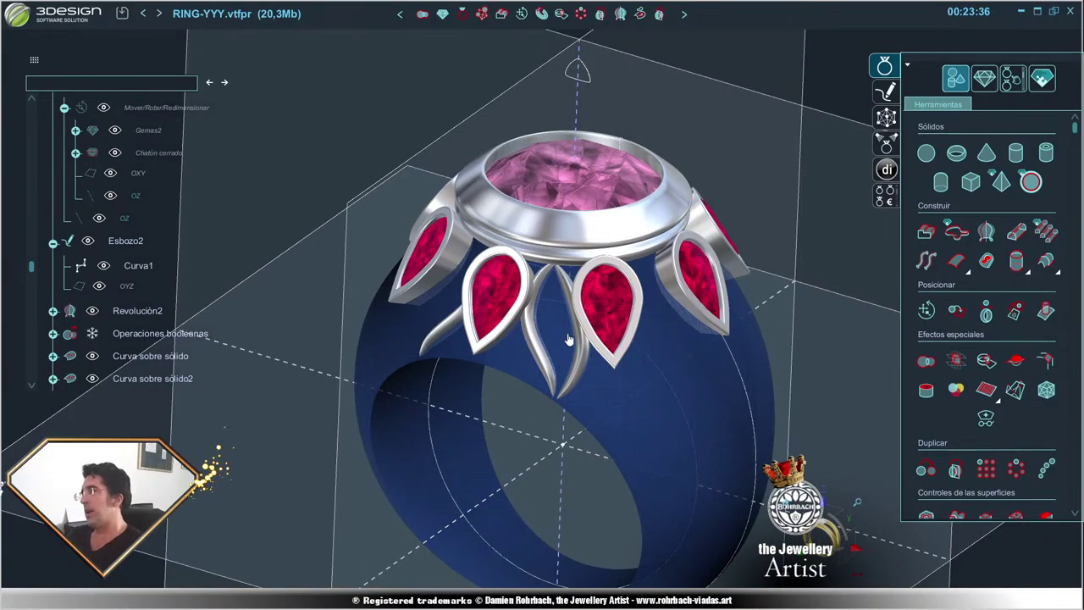
pyautogui.scroll(3, 567, 338)
pyautogui.scroll(-3, 576, 358)
pyautogui.moveTo(513, 347)
pyautogui.mouseDown(button='right')
pyautogui.moveTo(426, 375)
pyautogui.moveTo(533, 334)
pyautogui.moveTo(595, 339)
pyautogui.mouseUp(button='right')
pyautogui.scroll(3, 533, 334)
pyautogui.scroll(-3, 533, 334)
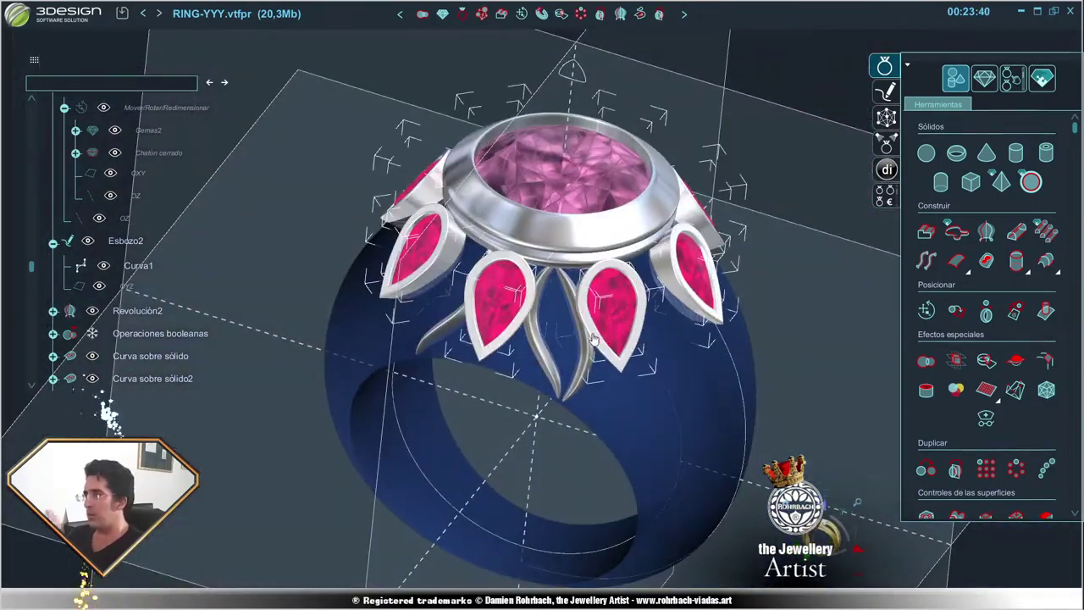
pyautogui.scroll(3, 570, 336)
pyautogui.moveTo(571, 392); pyautogui.dragTo(648, 385, button='right')
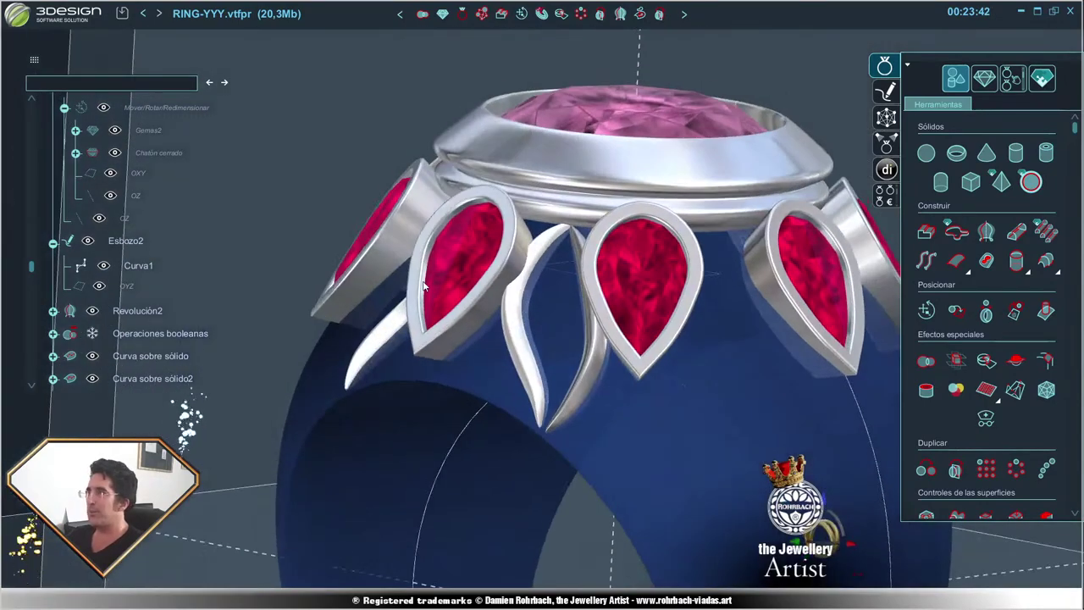
pyautogui.scroll(-3, 648, 385)
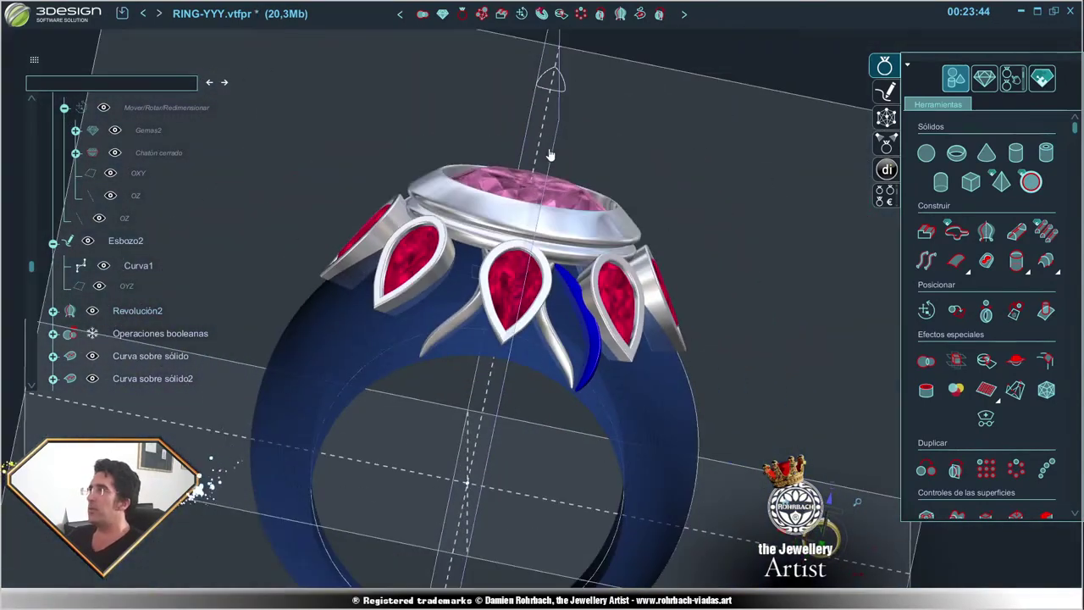
pyautogui.moveTo(689, 307); pyautogui.dragTo(615, 336, button='right')
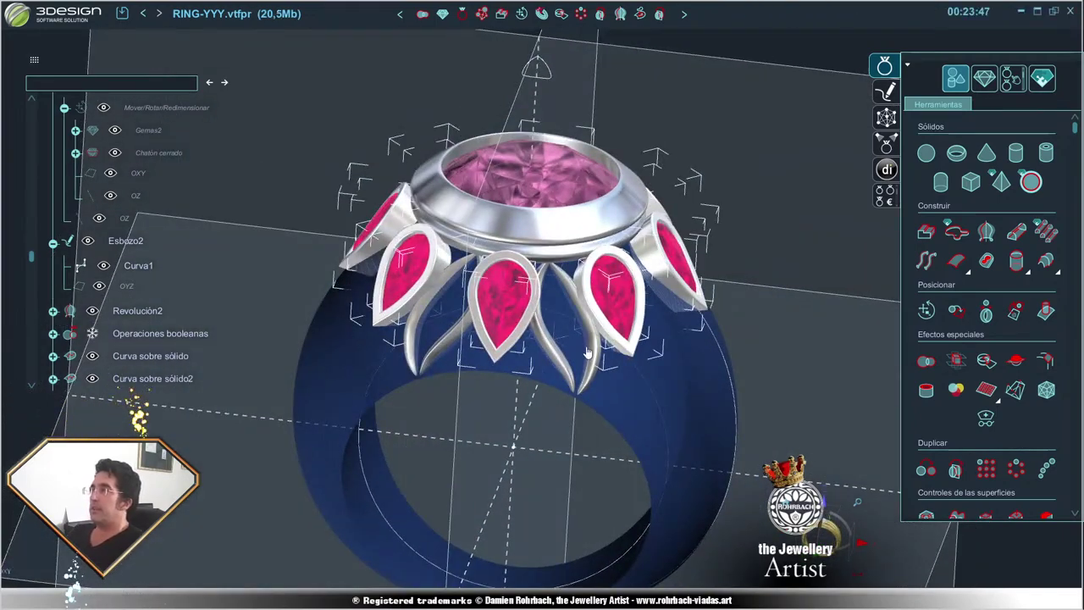
pyautogui.scroll(3, 601, 364)
pyautogui.scroll(-3, 617, 394)
pyautogui.scroll(3, 617, 395)
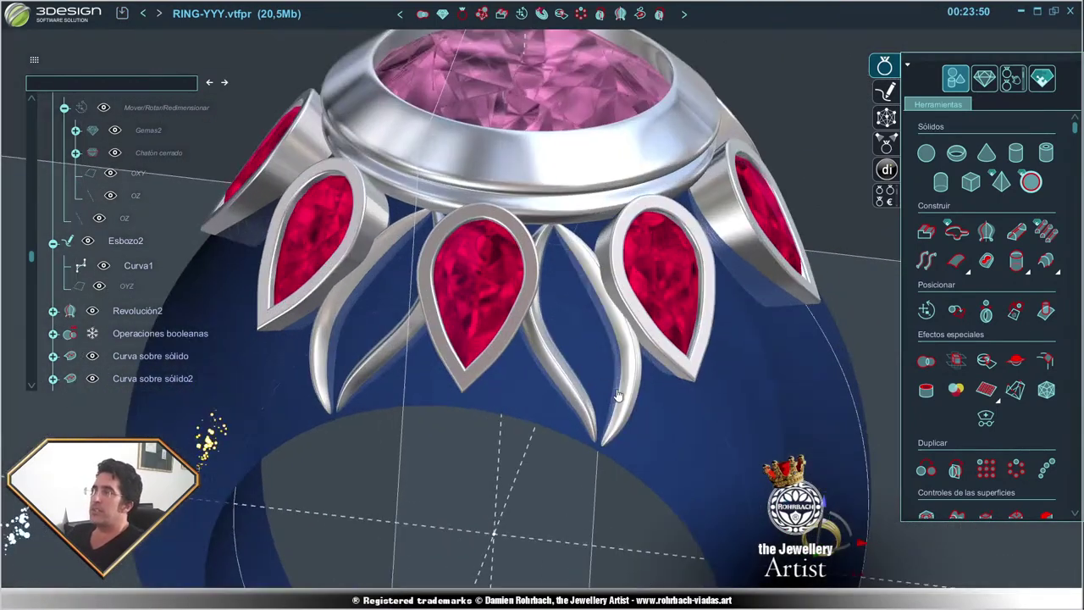
pyautogui.scroll(-3, 151, 372)
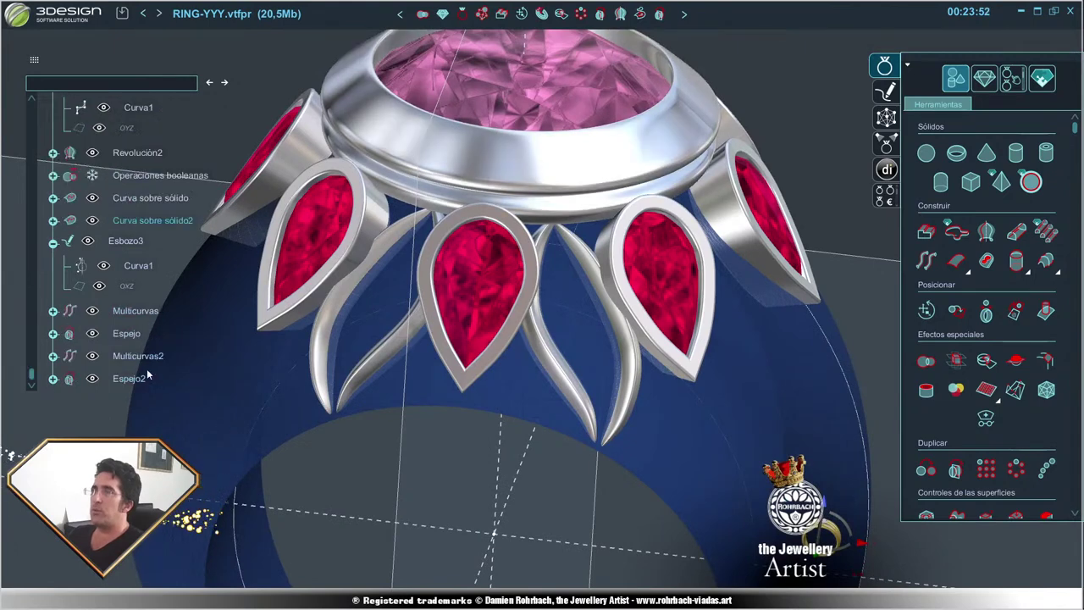
# - Open Curva sobre sólido2 for editing and shift its first points along the ring surface
pyautogui.doubleClick(161, 219)
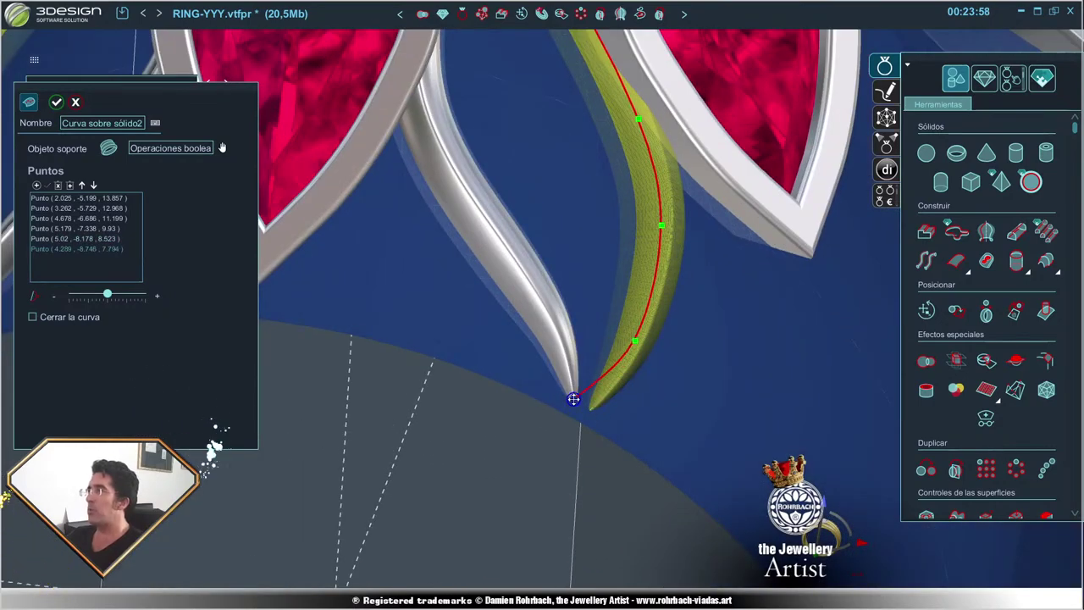
pyautogui.moveTo(635, 342); pyautogui.dragTo(628, 333)
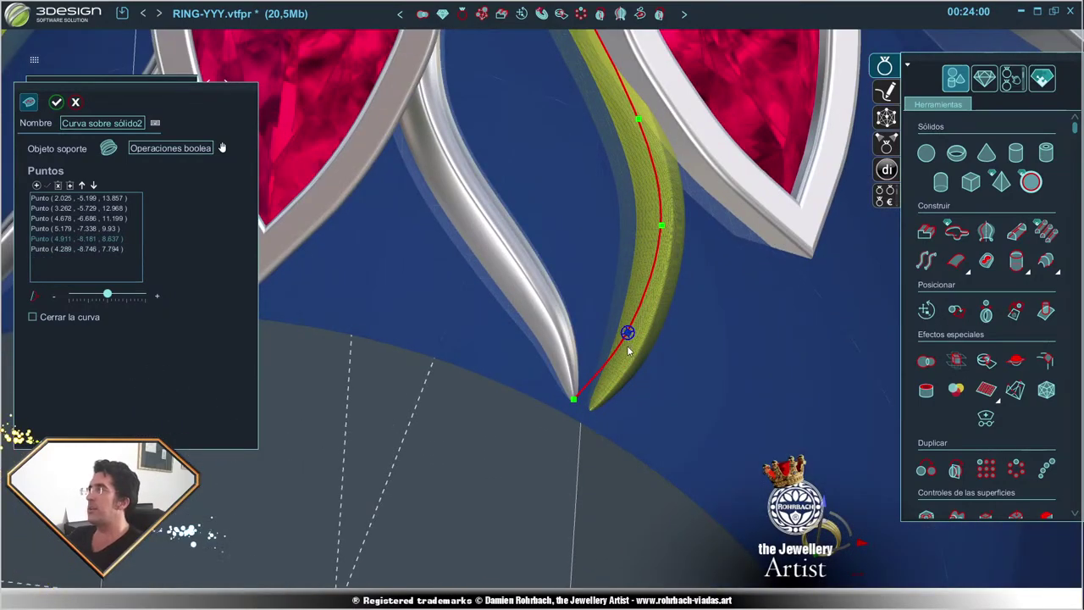
pyautogui.moveTo(628, 351); pyautogui.dragTo(450, 207, button='right')
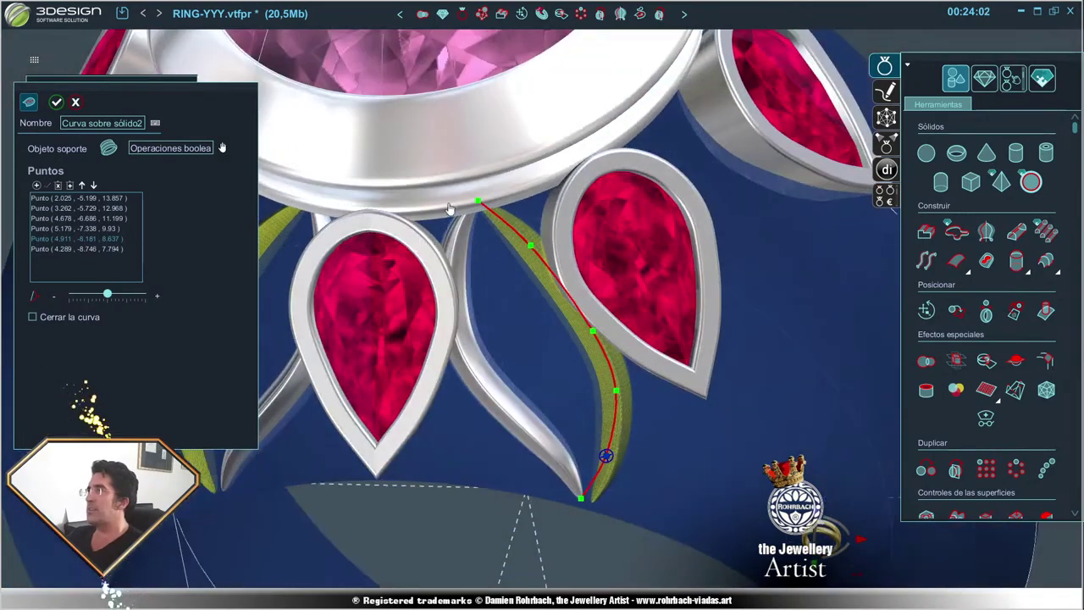
pyautogui.scroll(2, 450, 208)
pyautogui.scroll(2, 457, 212)
pyautogui.scroll(2, 474, 218)
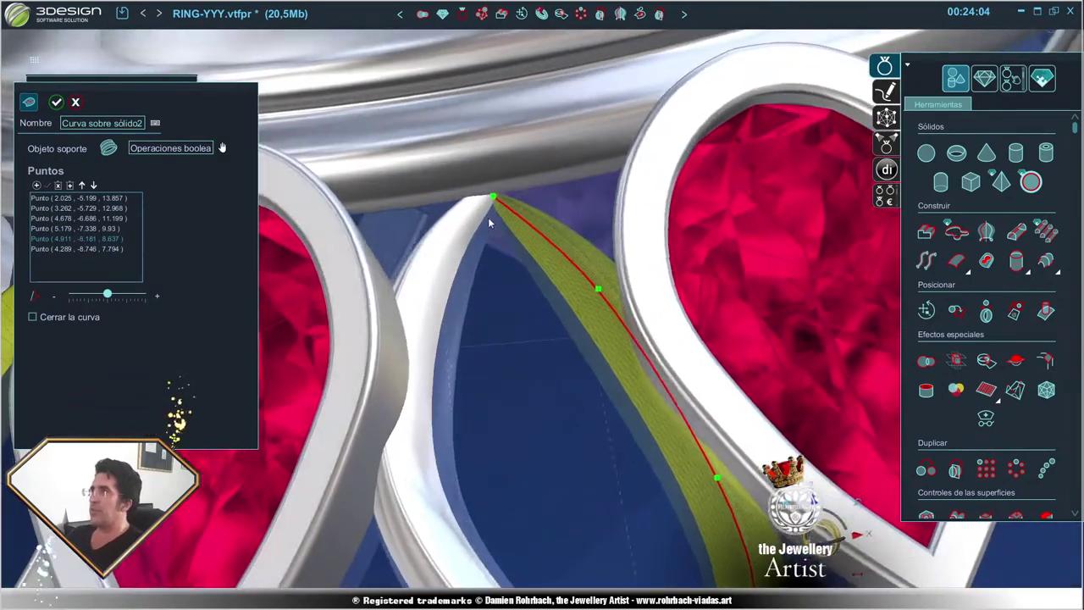
pyautogui.moveTo(492, 197); pyautogui.dragTo(483, 196)
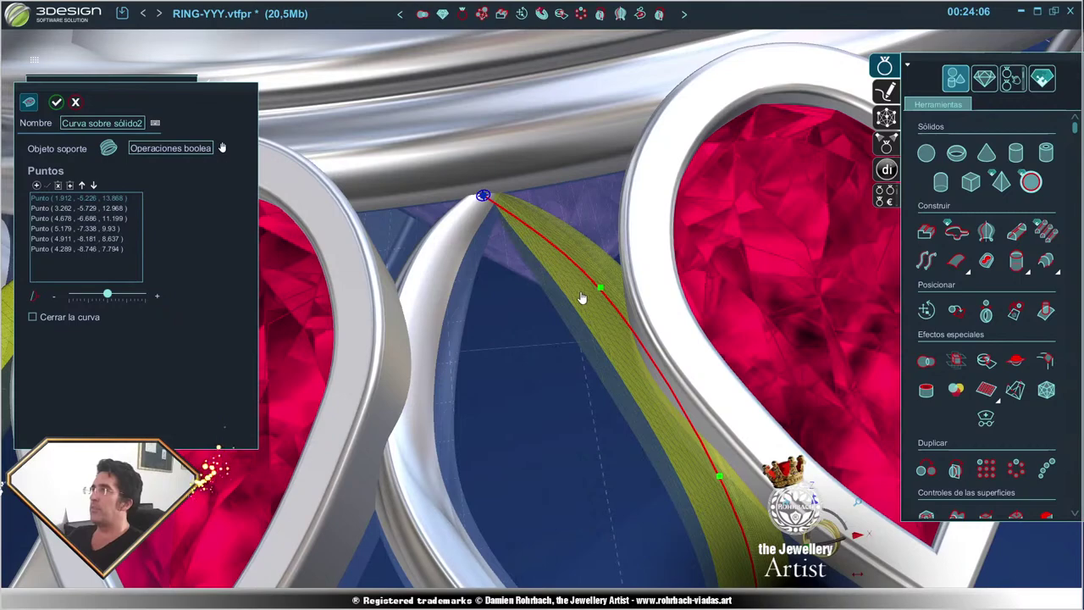
# - Adjust the second through fifth curve points along the surface and validate the edit
pyautogui.moveTo(600, 289); pyautogui.dragTo(604, 302)
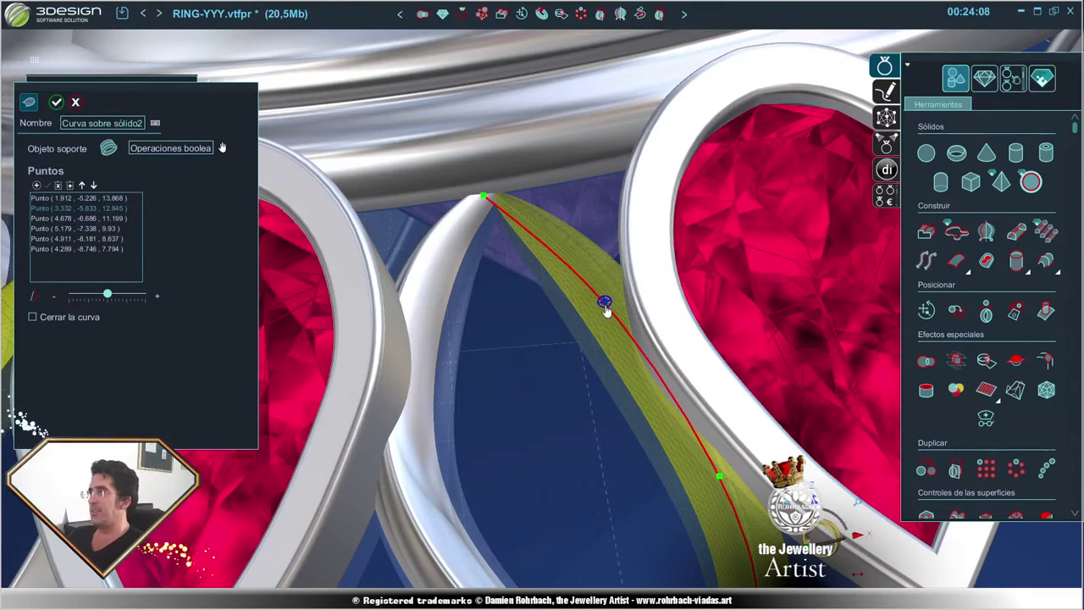
pyautogui.scroll(-3, 604, 310)
pyautogui.scroll(2, 605, 310)
pyautogui.scroll(2, 598, 326)
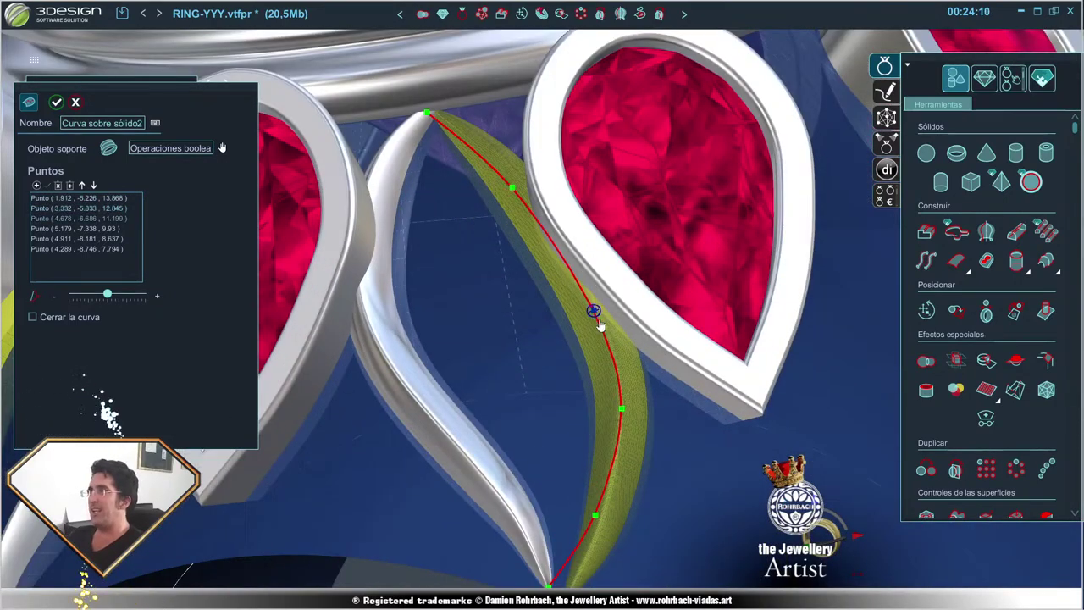
pyautogui.moveTo(592, 310); pyautogui.dragTo(587, 299)
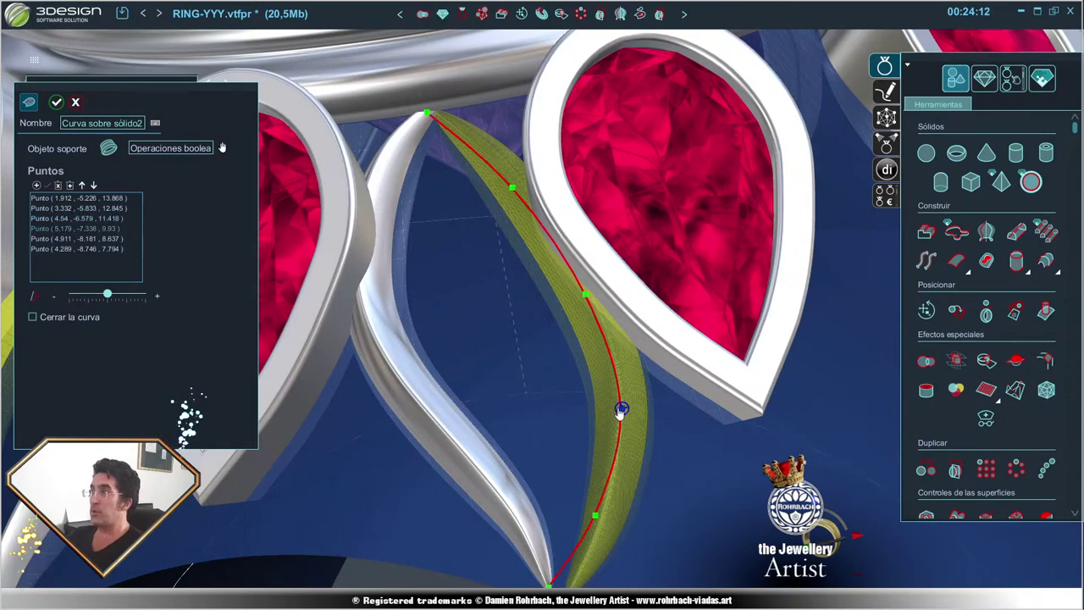
pyautogui.moveTo(620, 410); pyautogui.dragTo(613, 419)
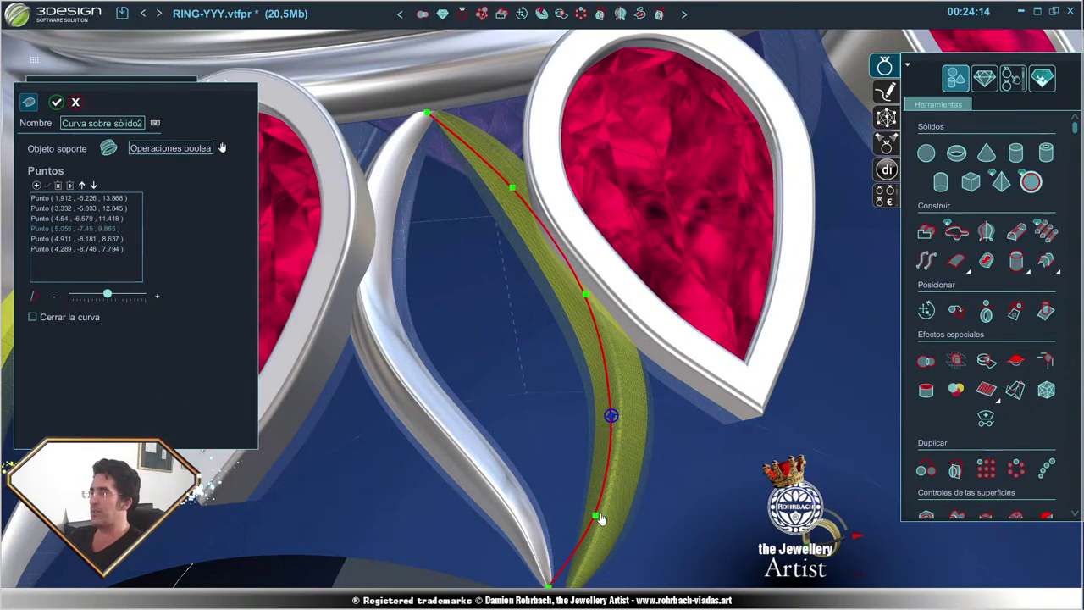
pyautogui.moveTo(595, 518); pyautogui.dragTo(582, 530)
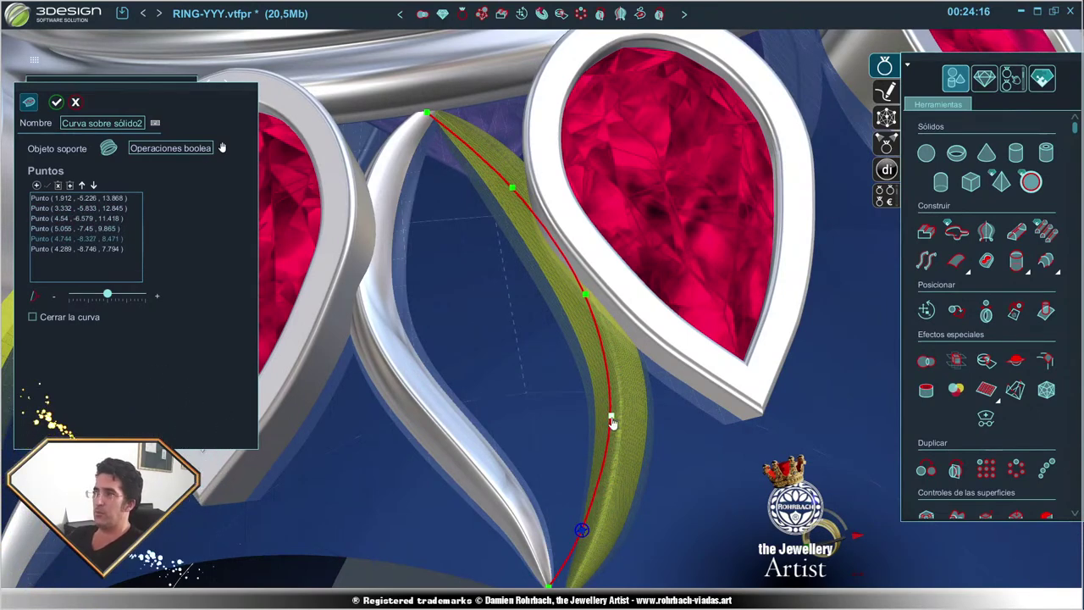
pyautogui.moveTo(612, 421); pyautogui.dragTo(604, 426)
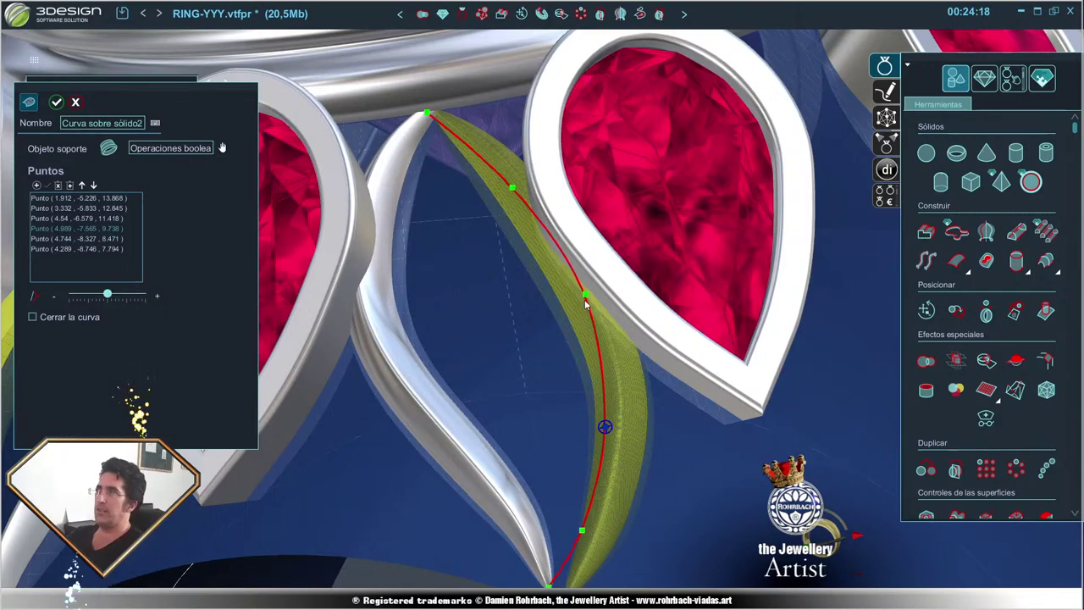
pyautogui.moveTo(585, 295); pyautogui.dragTo(580, 293)
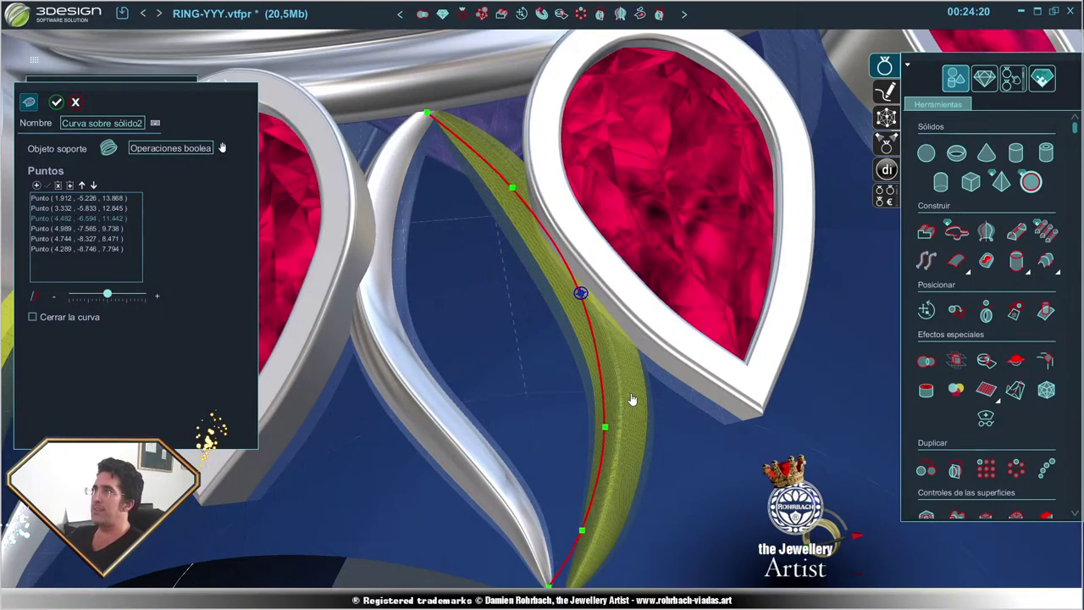
pyautogui.click(56, 102)
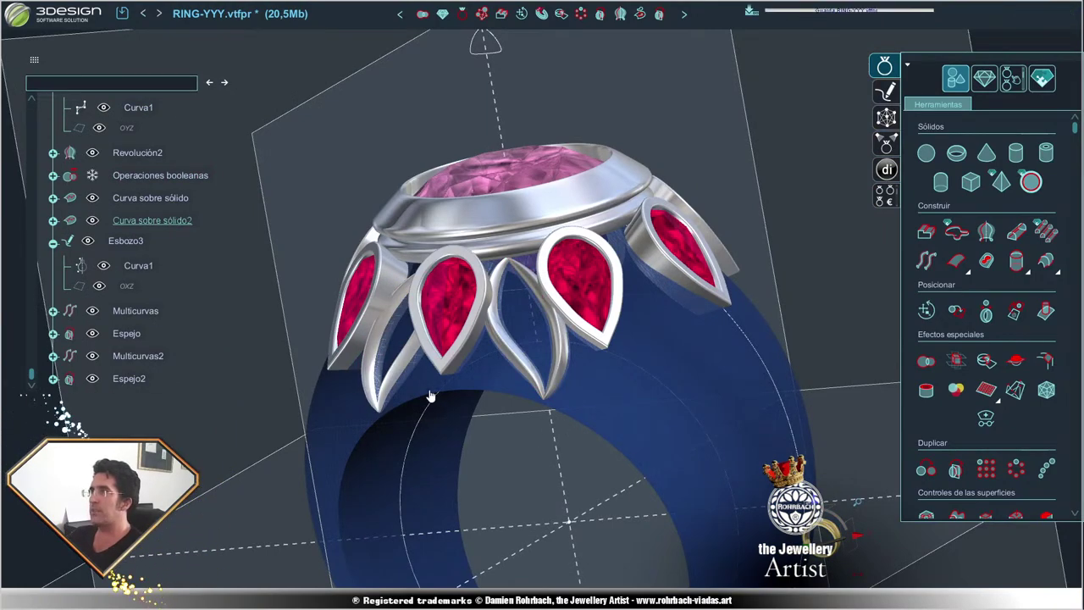
pyautogui.moveTo(428, 268); pyautogui.dragTo(593, 356, button='right')
pyautogui.scroll(3, 643, 389)
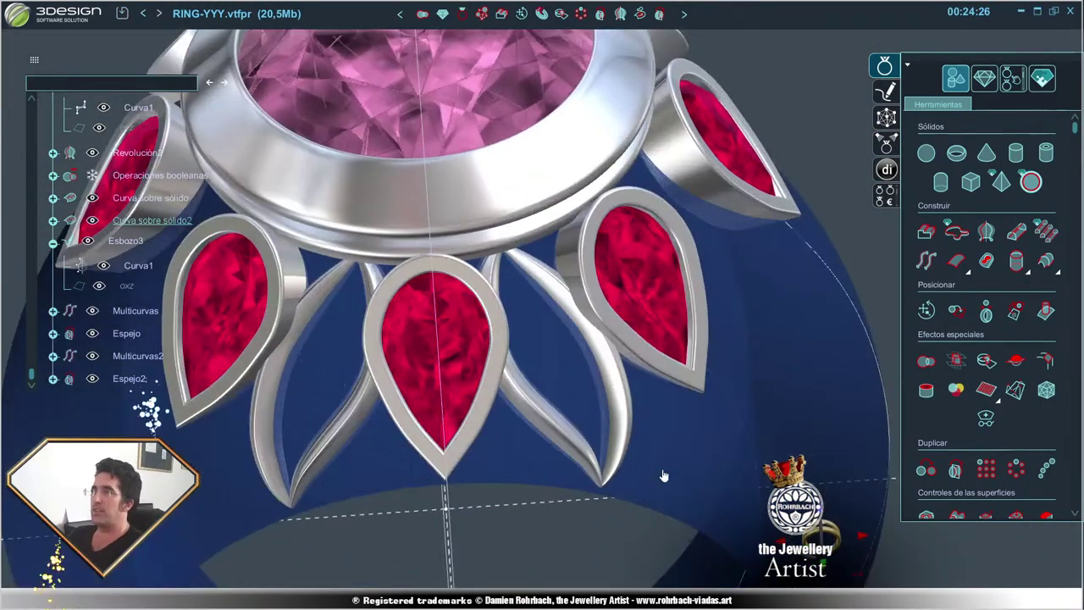
pyautogui.scroll(-3, 641, 465)
pyautogui.moveTo(618, 491); pyautogui.dragTo(448, 406, button='right')
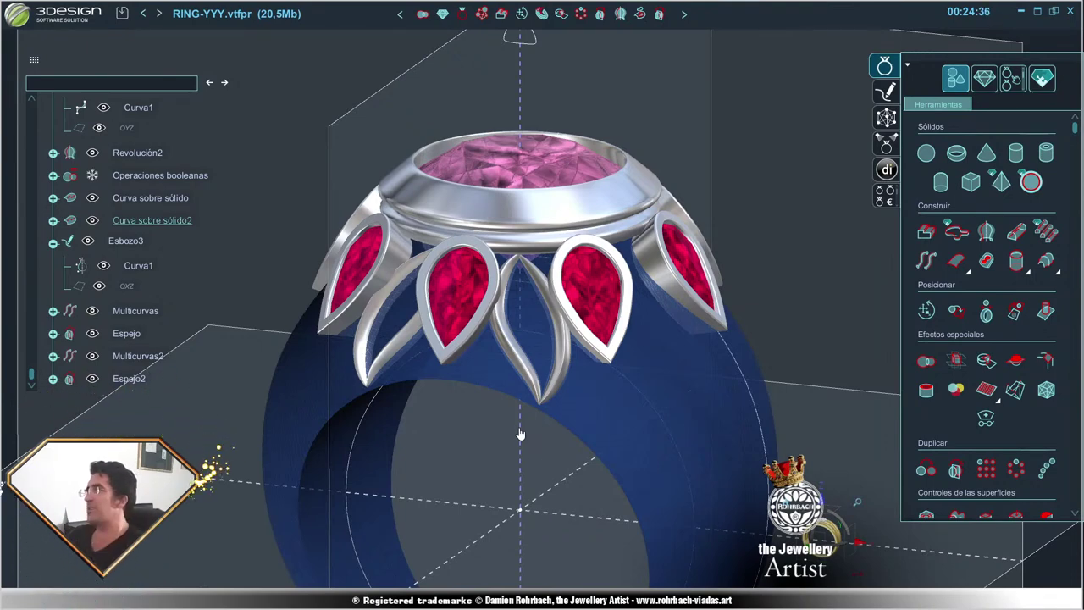
pyautogui.scroll(-3, 520, 433)
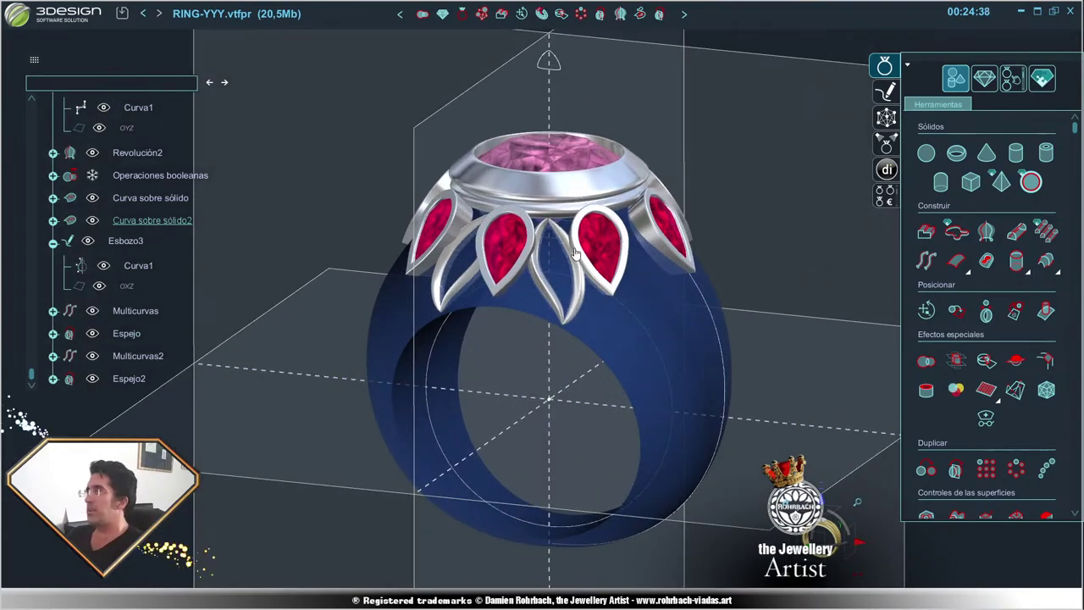
pyautogui.moveTo(462, 334); pyautogui.dragTo(478, 395, button='middle')
pyautogui.scroll(2, 542, 381)
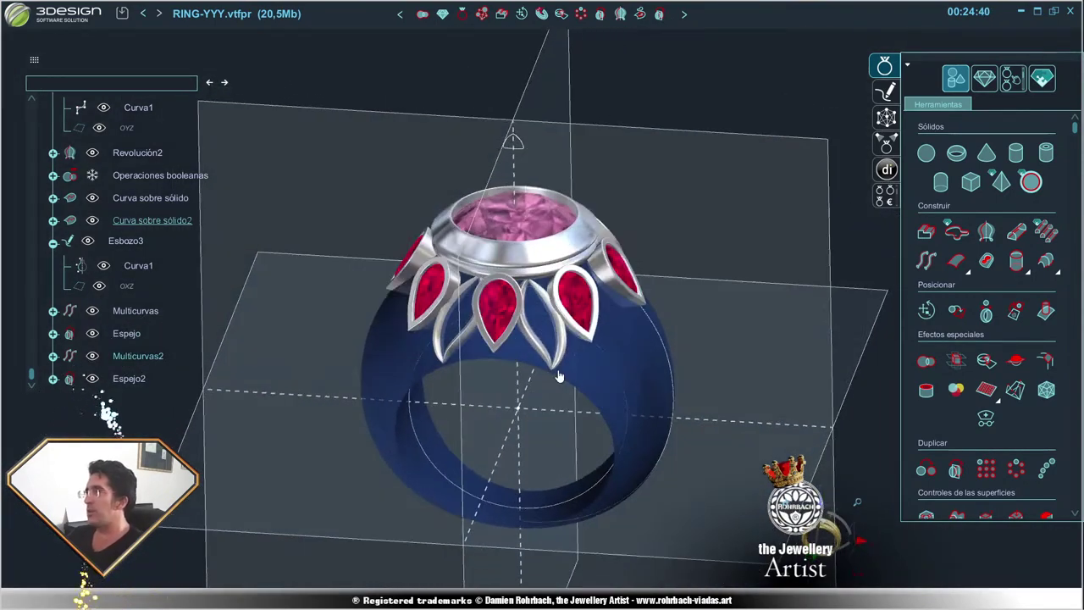
pyautogui.scroll(3, 561, 377)
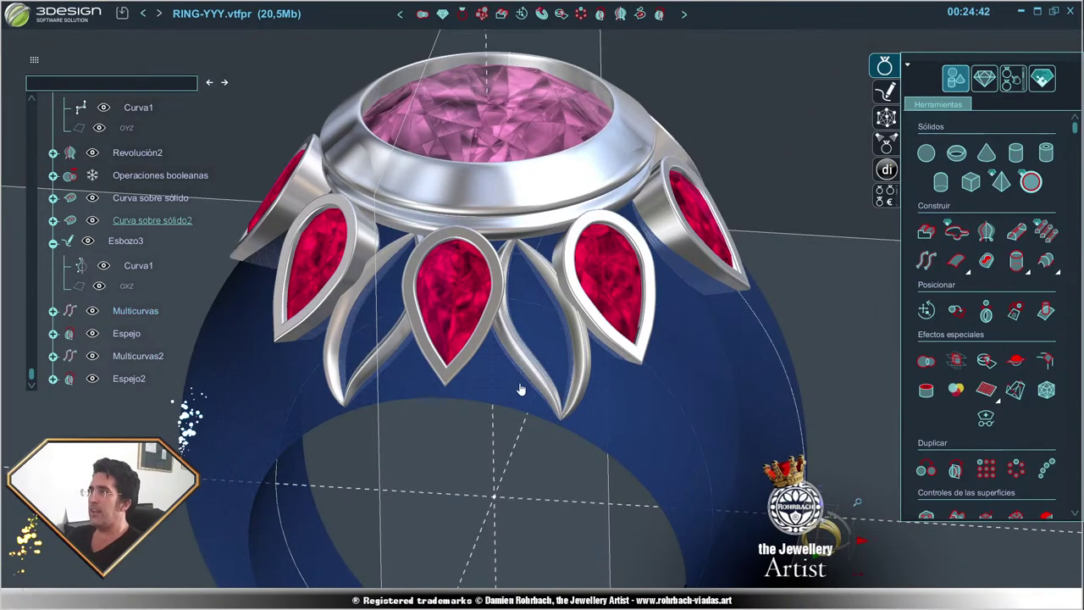
pyautogui.scroll(3, 519, 367)
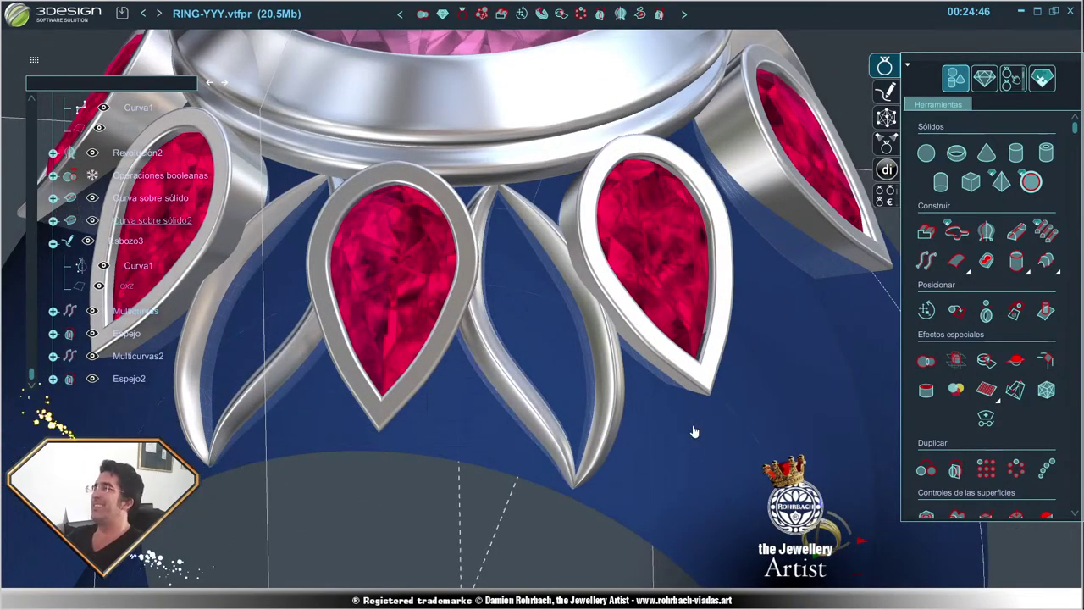
pyautogui.scroll(-3, 531, 430)
pyautogui.scroll(-2, 534, 436)
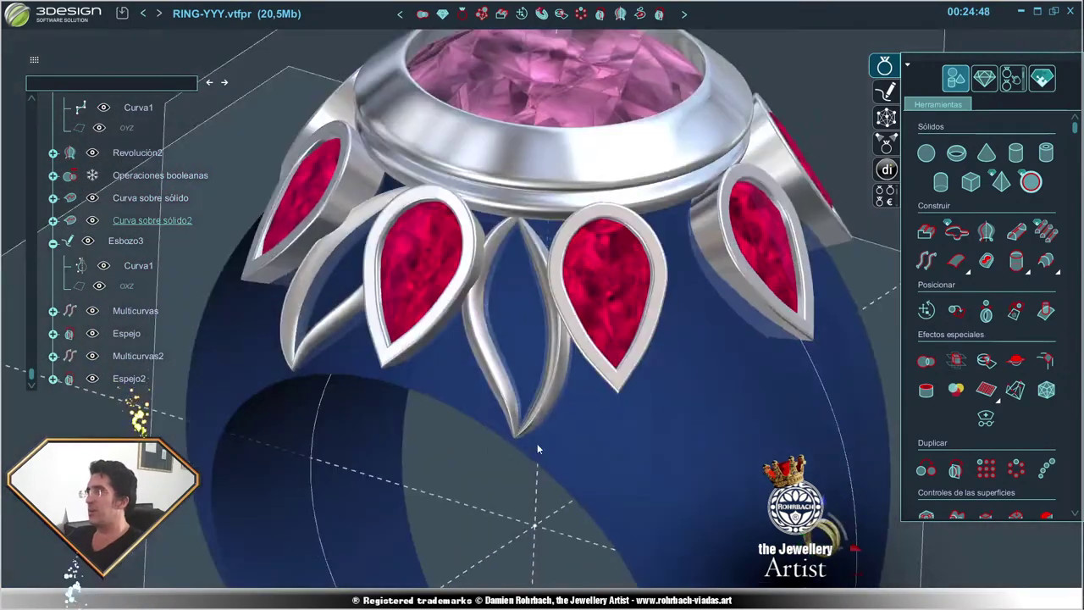
pyautogui.scroll(-2, 537, 443)
pyautogui.moveTo(638, 435)
pyautogui.mouseDown(button='middle')
pyautogui.moveTo(673, 381)
pyautogui.moveTo(554, 366)
pyautogui.moveTo(607, 381)
pyautogui.mouseUp(button='middle')
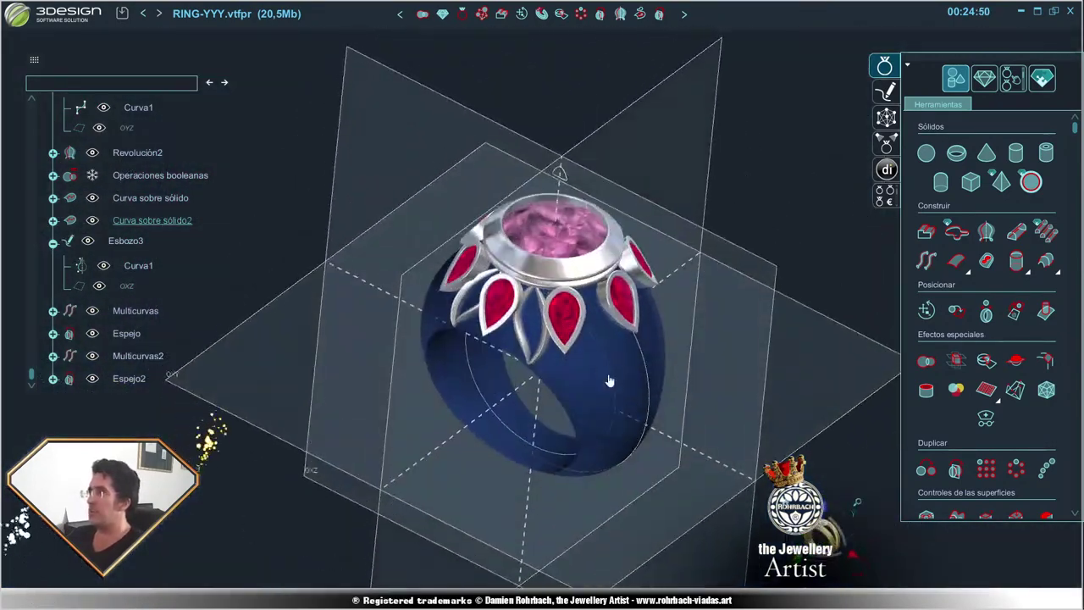
pyautogui.scroll(1, 621, 352)
pyautogui.scroll(-5, 622, 352)
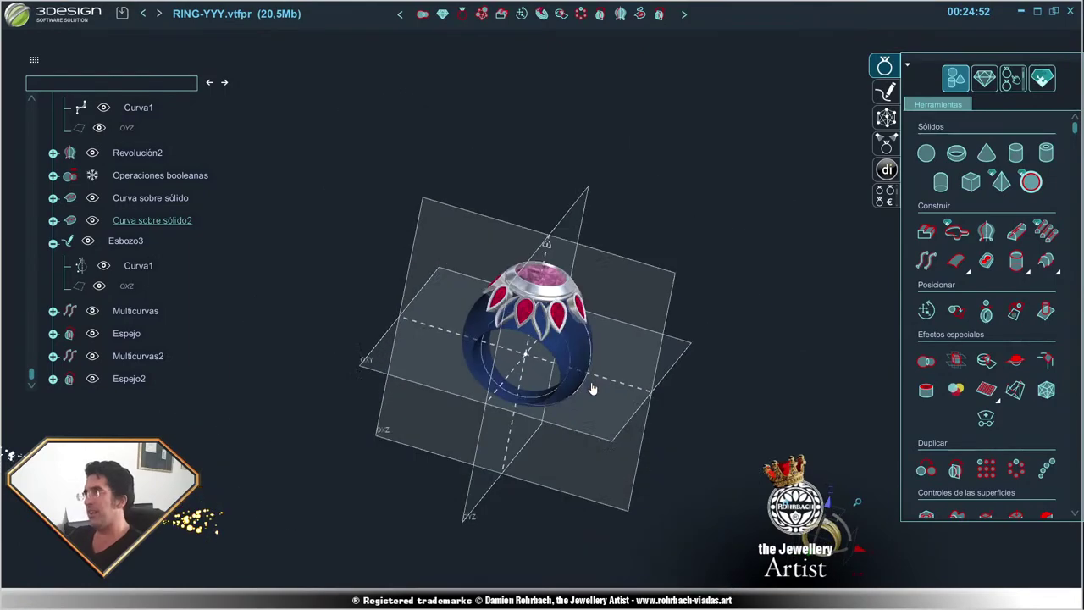
pyautogui.scroll(6, 643, 389)
pyautogui.scroll(2, 650, 397)
pyautogui.moveTo(650, 397)
pyautogui.mouseDown(button='middle')
pyautogui.moveTo(412, 367)
pyautogui.moveTo(632, 383)
pyautogui.moveTo(406, 400)
pyautogui.moveTo(443, 278)
pyautogui.moveTo(422, 337)
pyautogui.mouseUp(button='middle')
pyautogui.scroll(-2, 648, 391)
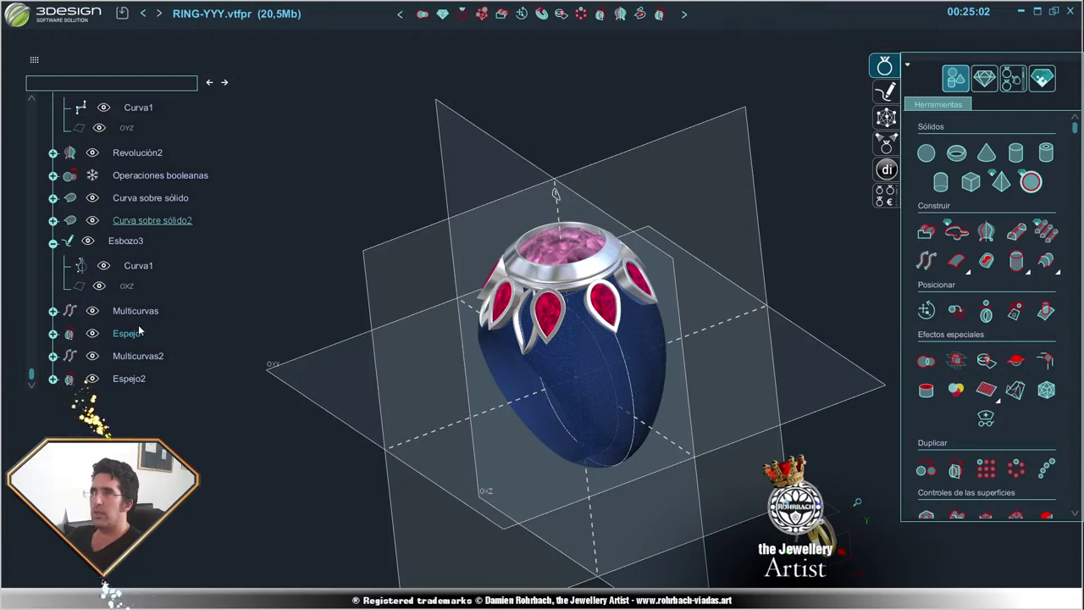
pyautogui.scroll(10, 139, 335)
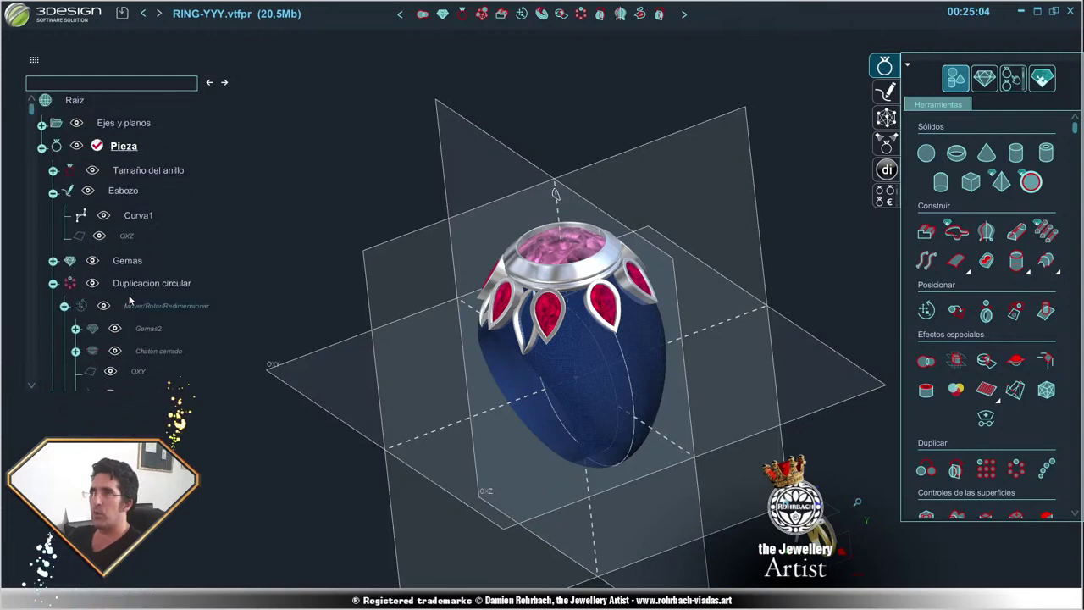
pyautogui.scroll(-10, 152, 327)
# - Start a Curva sobre sólido on Operaciones booleanas from the tree's context menu
pyautogui.rightClick(140, 193)
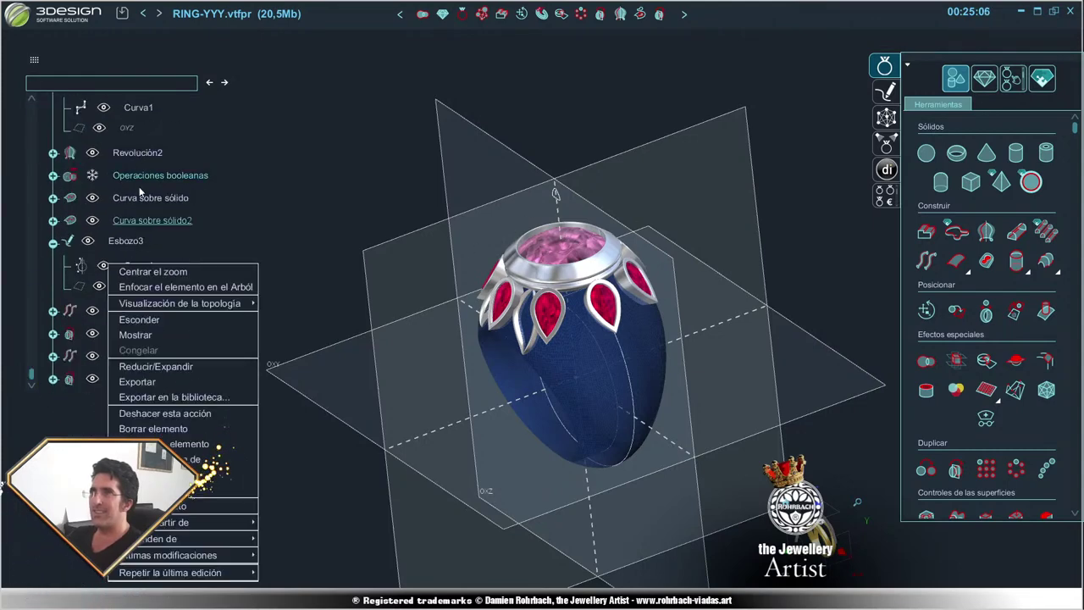
pyautogui.click(155, 331)
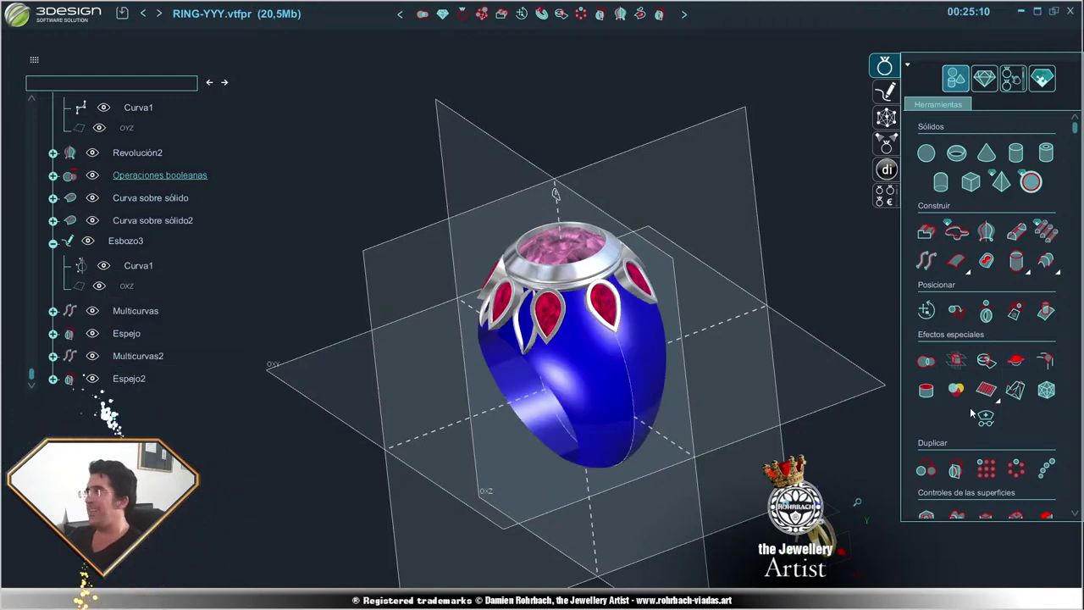
pyautogui.scroll(-5, 982, 381)
pyautogui.scroll(-2, 985, 364)
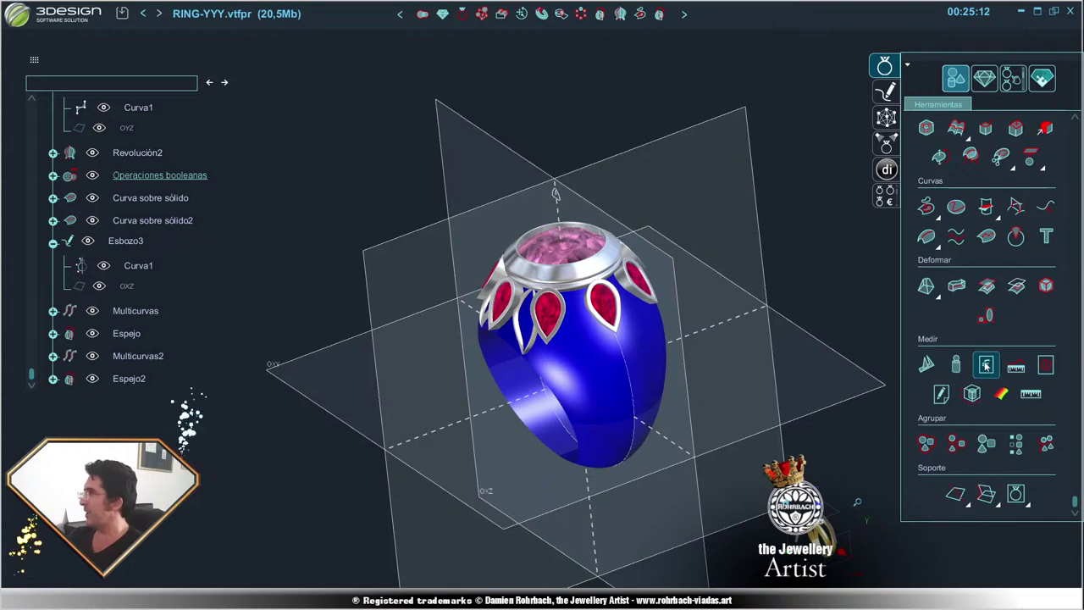
pyautogui.scroll(3, 523, 418)
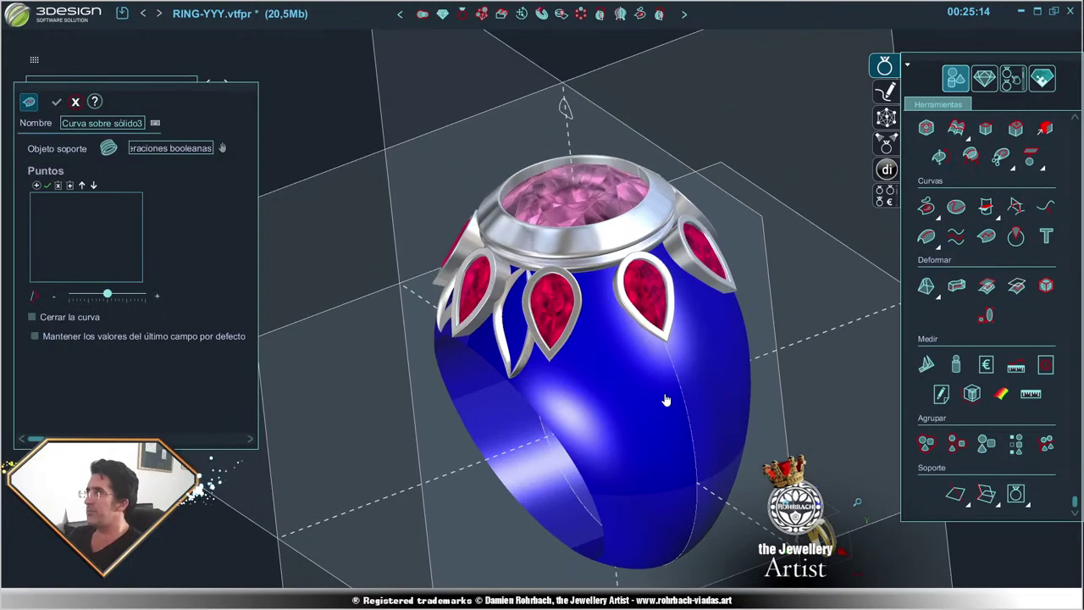
pyautogui.scroll(3, 634, 382)
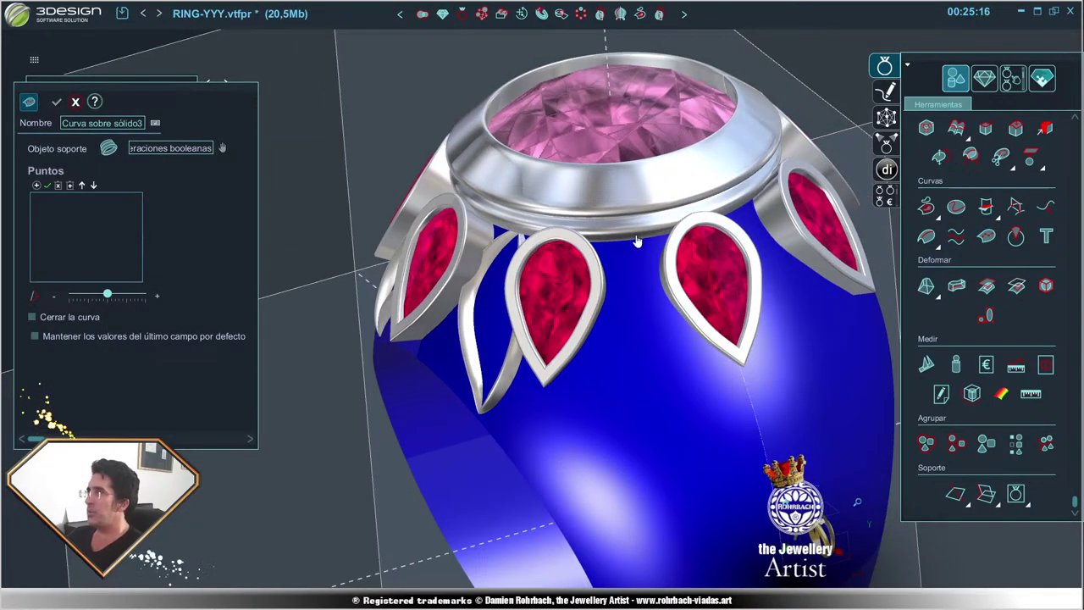
# - Place curve points from just below the central bezel down the side of the shank
pyautogui.click(633, 235)
pyautogui.click(603, 272)
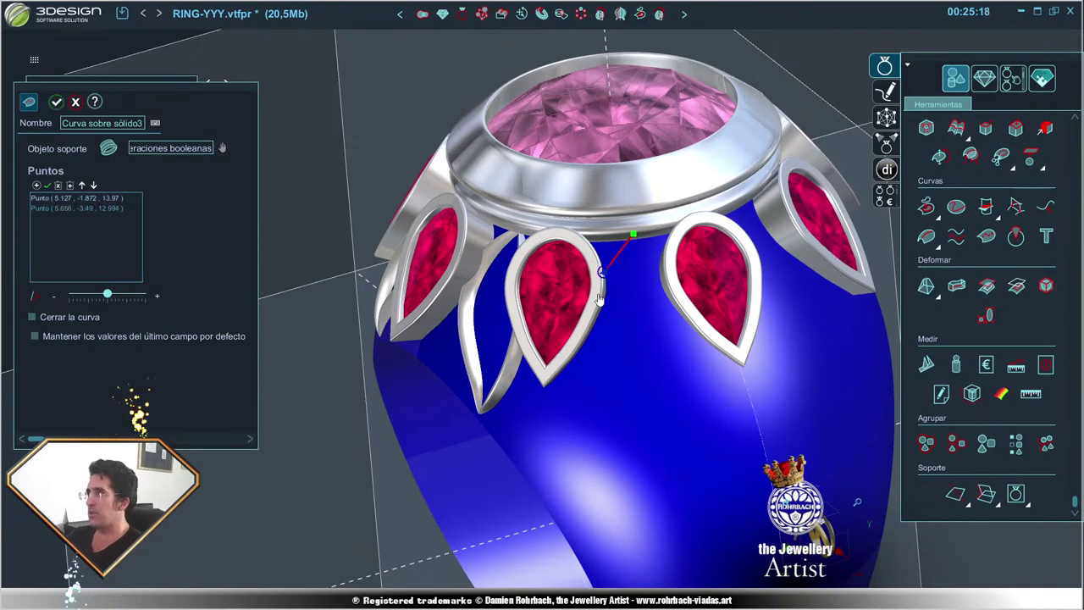
pyautogui.click(593, 306)
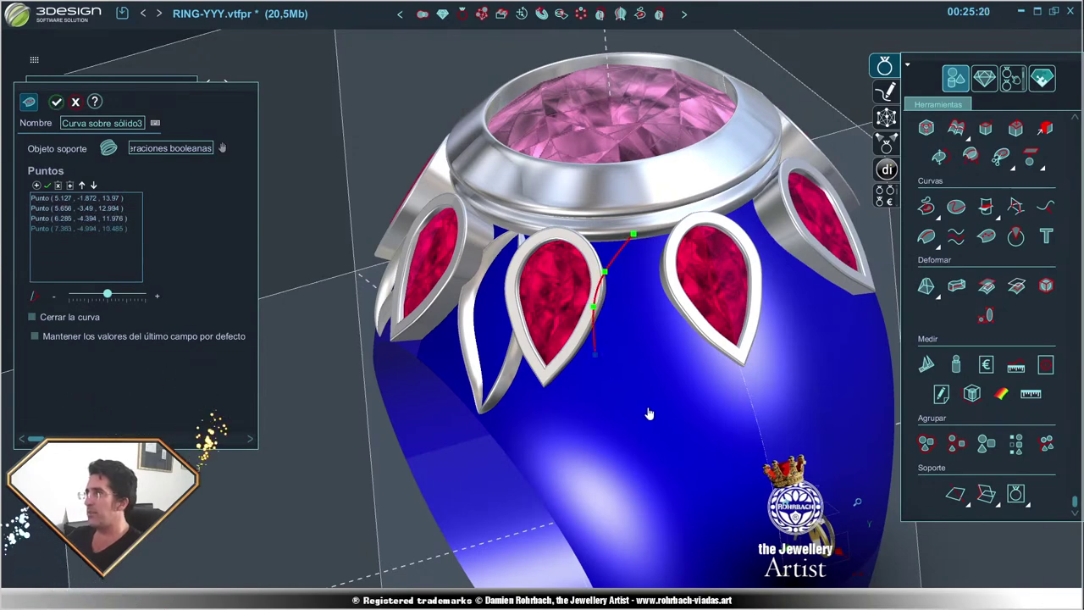
pyautogui.click(595, 354)
pyautogui.moveTo(687, 551); pyautogui.dragTo(609, 326, button='middle')
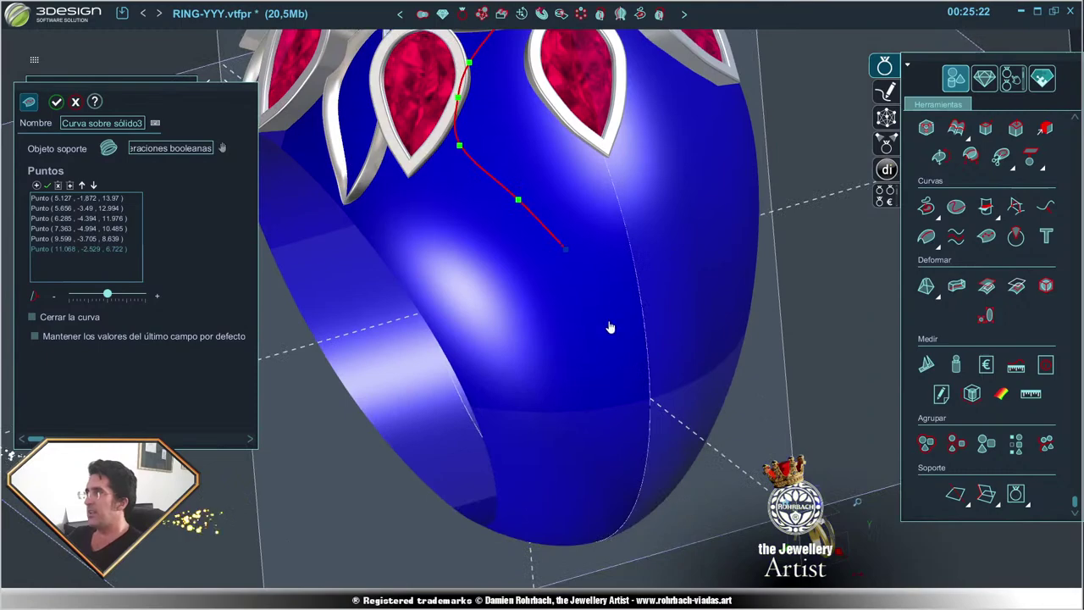
pyautogui.click(611, 322)
pyautogui.click(633, 367)
pyautogui.moveTo(633, 406); pyautogui.dragTo(545, 334, button='middle')
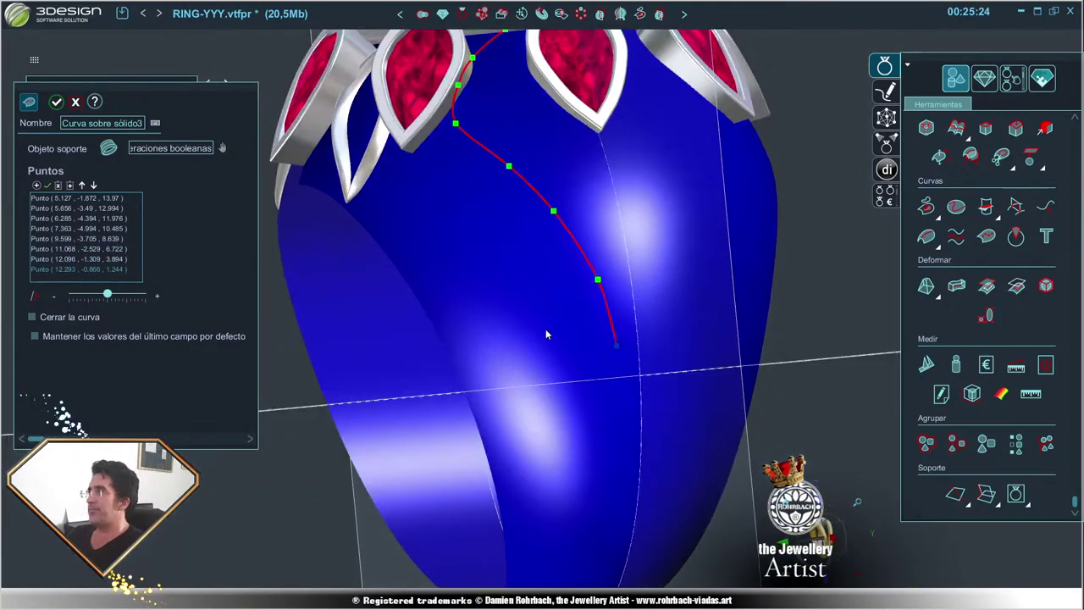
pyautogui.click(606, 407)
pyautogui.moveTo(583, 484)
pyautogui.mouseDown(button='middle')
pyautogui.moveTo(542, 459)
pyautogui.moveTo(541, 485)
pyautogui.moveTo(544, 358)
pyautogui.mouseUp(button='middle')
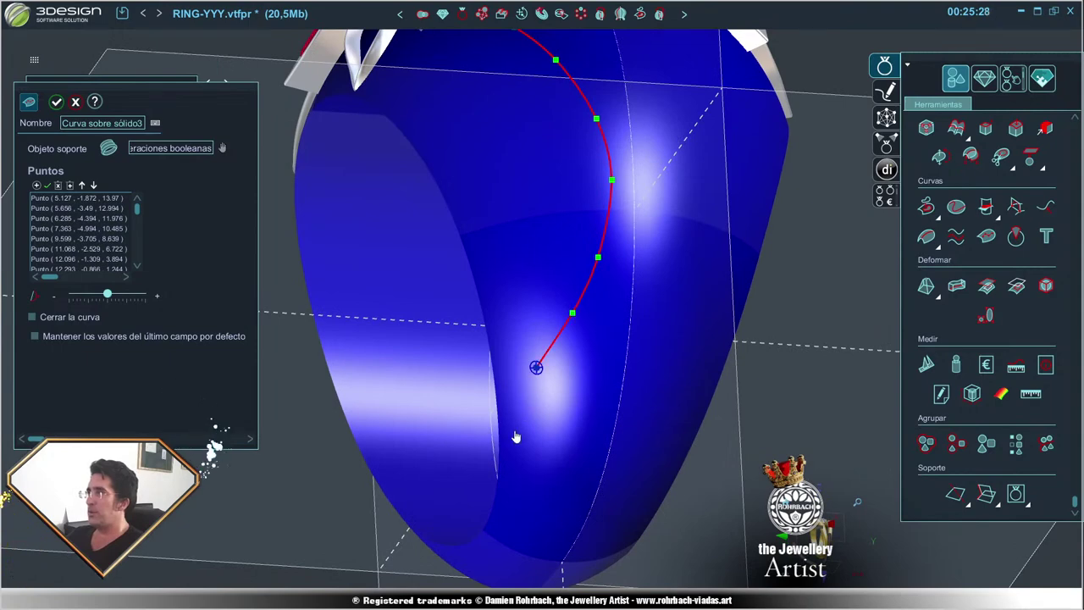
pyautogui.moveTo(525, 487)
pyautogui.mouseDown(button='middle')
pyautogui.moveTo(529, 406)
pyautogui.moveTo(521, 471)
pyautogui.mouseUp(button='middle')
pyautogui.click(515, 475)
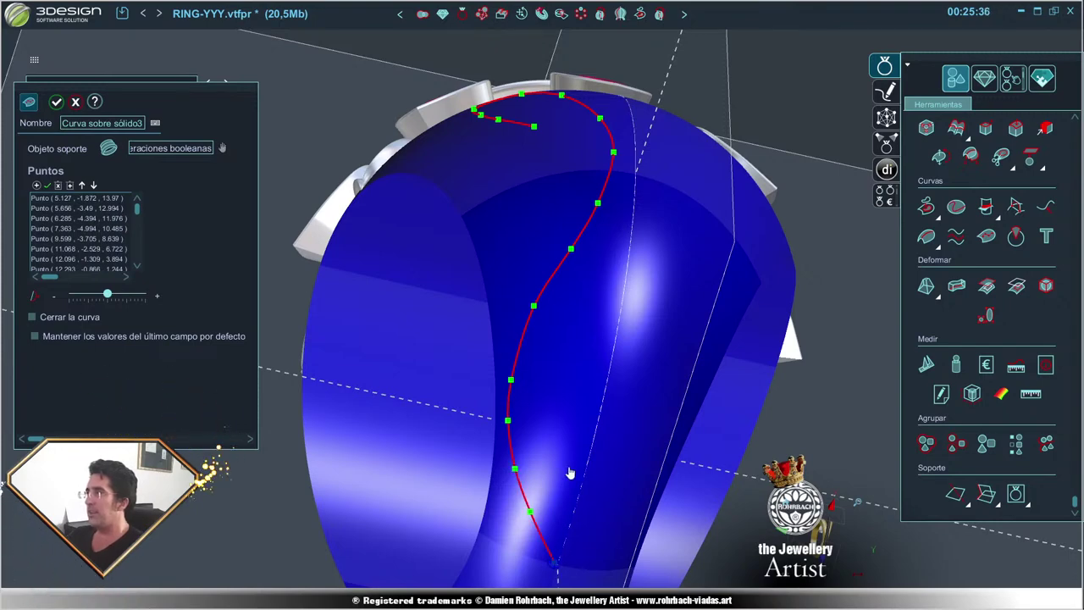
# - Inspect the new curve and shift its upper points to begin smoothing the S-shape
pyautogui.moveTo(570, 472); pyautogui.dragTo(566, 476, button='middle')
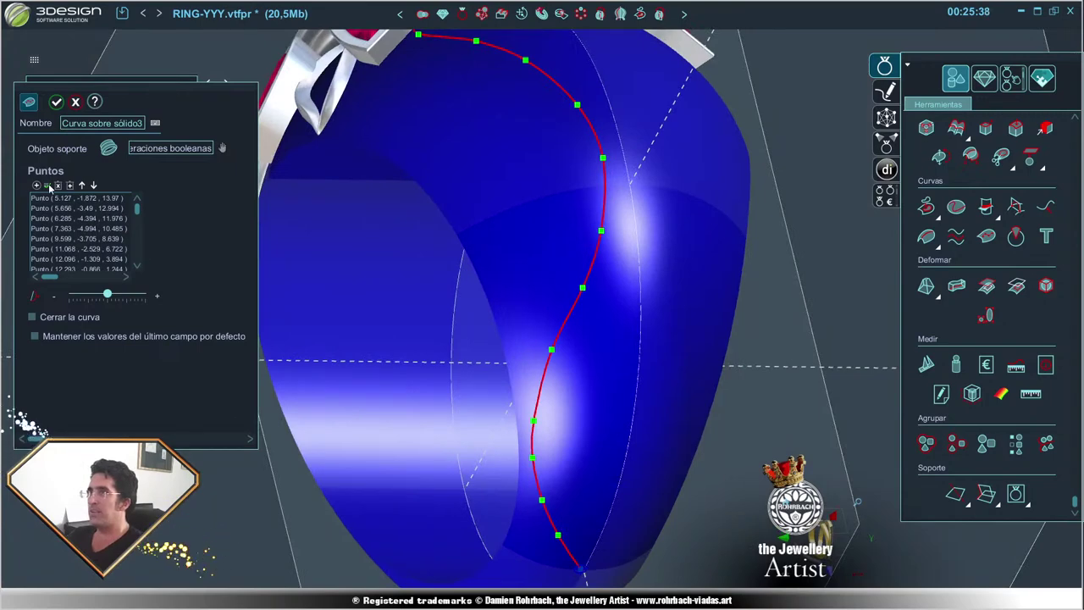
pyautogui.scroll(3, 601, 390)
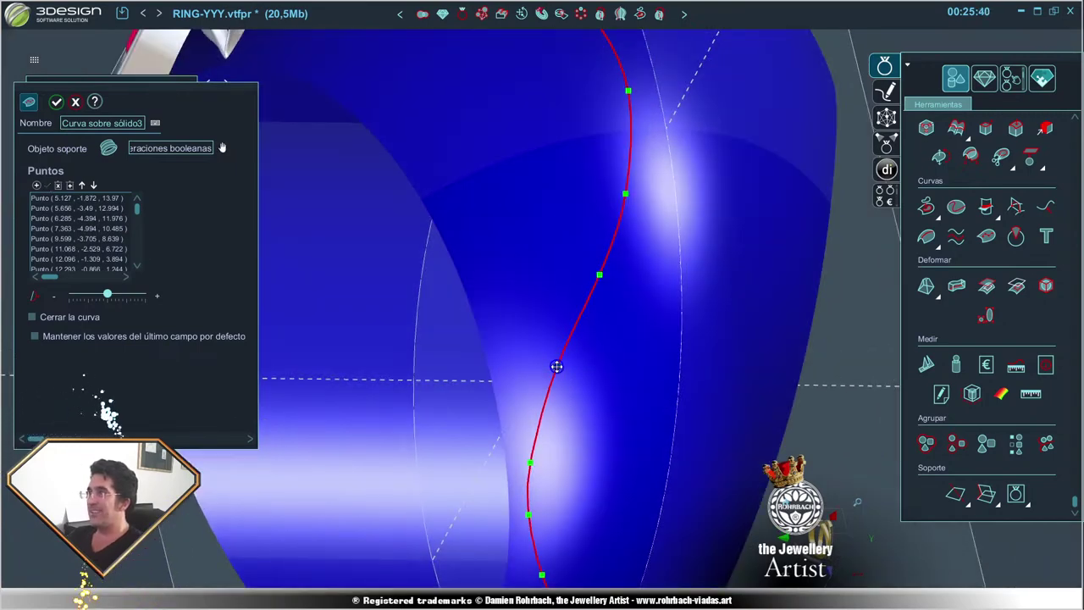
pyautogui.moveTo(555, 366); pyautogui.dragTo(573, 413, button='middle')
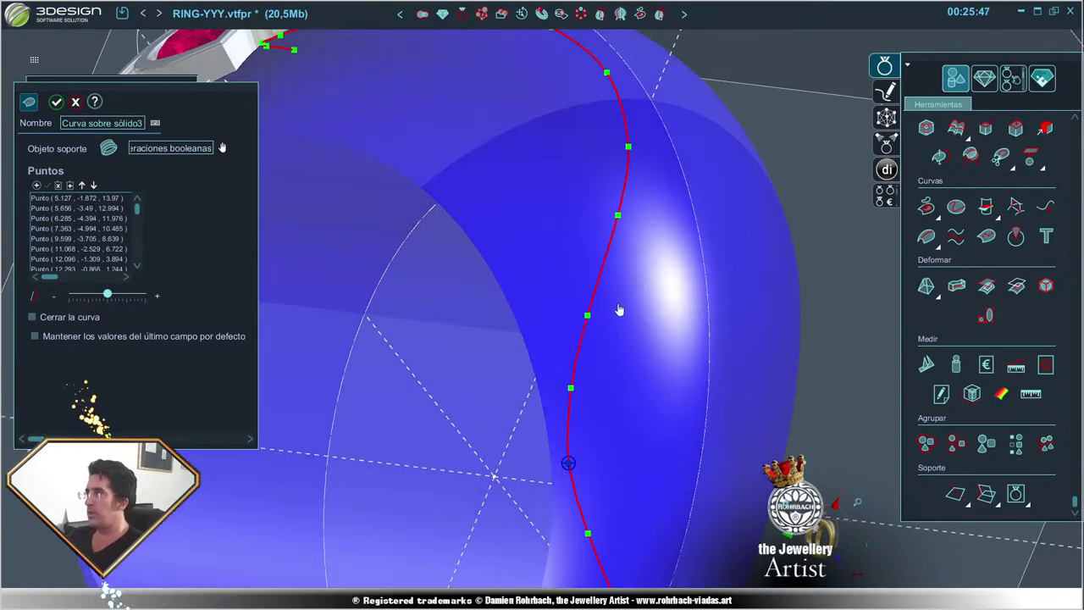
pyautogui.moveTo(568, 462); pyautogui.dragTo(639, 216, button='middle')
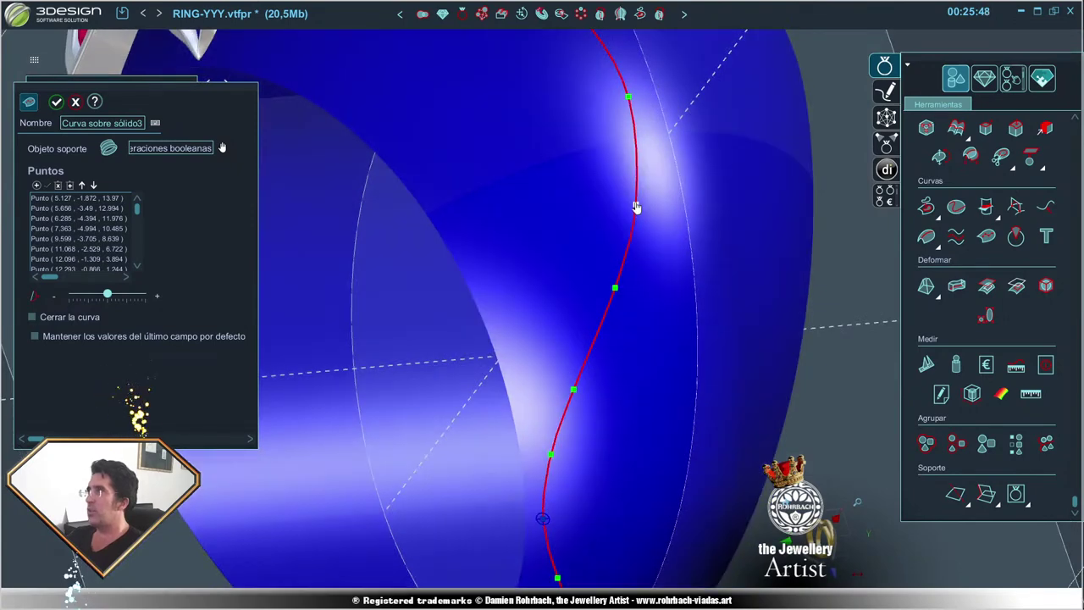
pyautogui.moveTo(635, 144)
pyautogui.mouseDown(button='middle')
pyautogui.moveTo(573, 305)
pyautogui.moveTo(547, 263)
pyautogui.mouseUp(button='middle')
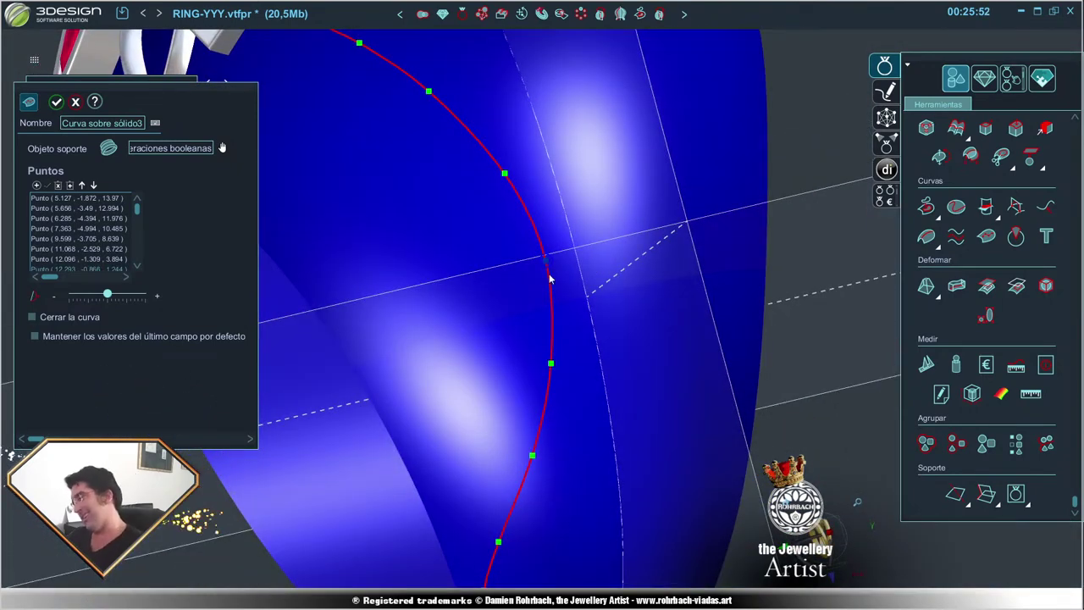
pyautogui.moveTo(549, 268); pyautogui.dragTo(568, 259)
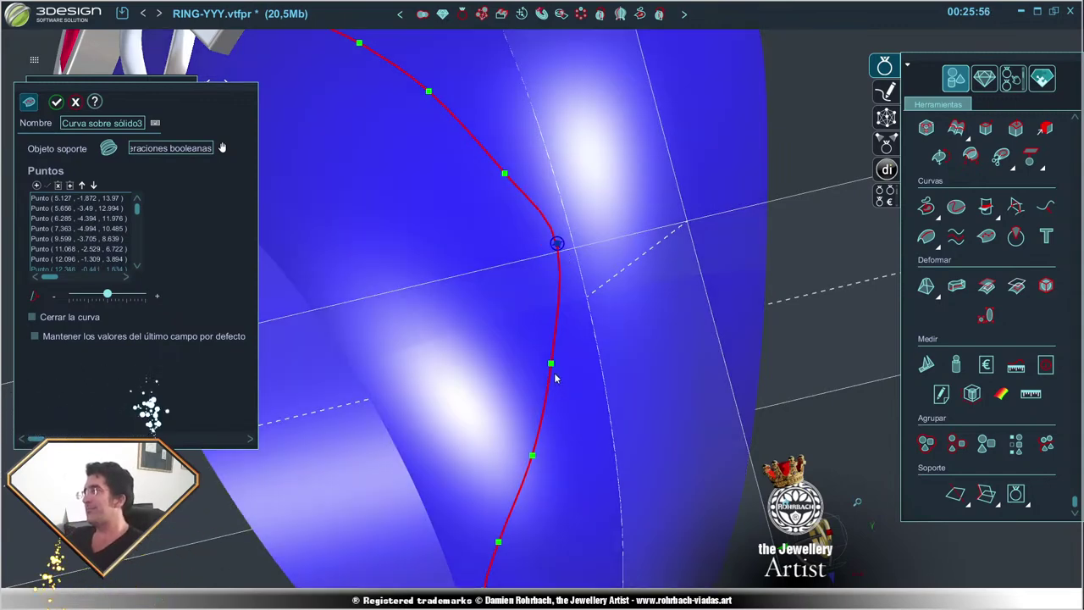
pyautogui.moveTo(550, 363); pyautogui.dragTo(559, 350)
pyautogui.moveTo(559, 246); pyautogui.dragTo(509, 220, button='middle')
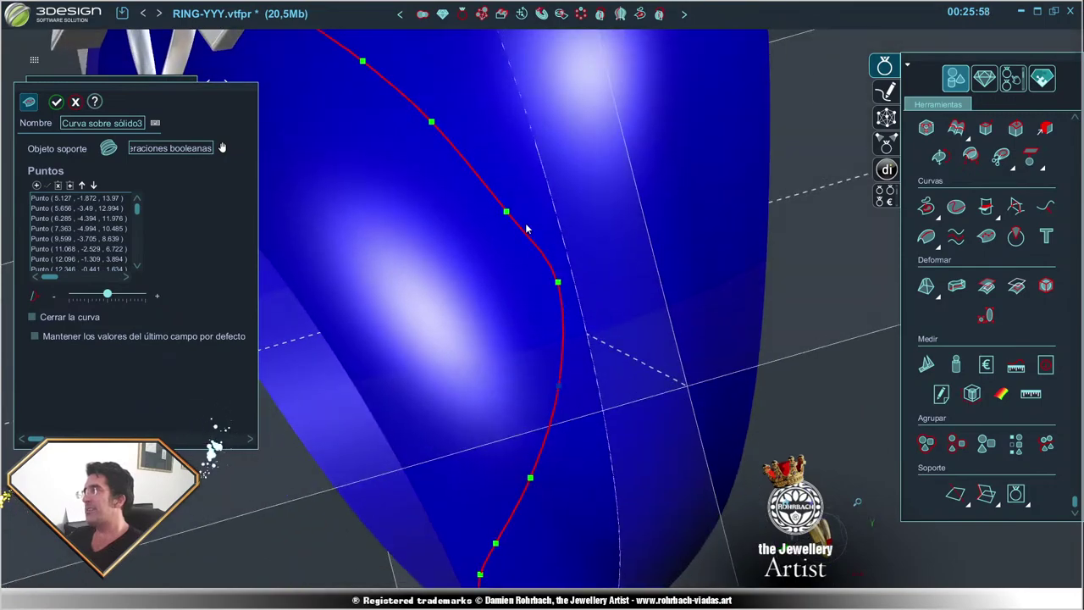
pyautogui.moveTo(506, 219); pyautogui.dragTo(509, 194)
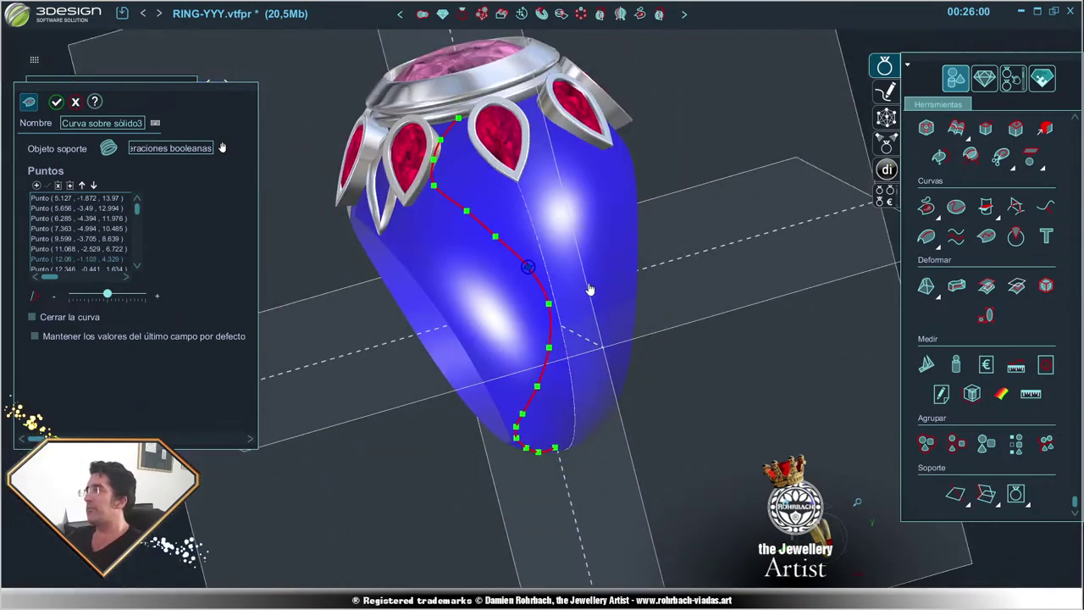
# - Refine the curve's starting point and next three points so the upper S-curve flows smoothly
pyautogui.moveTo(542, 241)
pyautogui.mouseDown(button='middle')
pyautogui.moveTo(489, 165)
pyautogui.moveTo(430, 136)
pyautogui.mouseUp(button='middle')
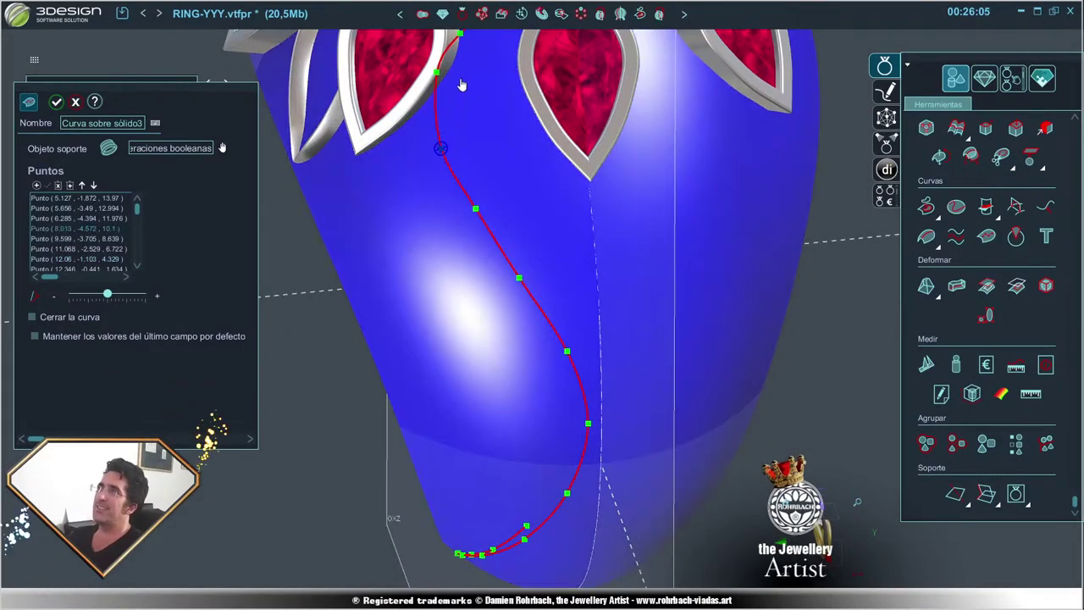
pyautogui.moveTo(429, 136)
pyautogui.mouseDown(button='middle')
pyautogui.moveTo(581, 202)
pyautogui.moveTo(583, 218)
pyautogui.mouseUp(button='middle')
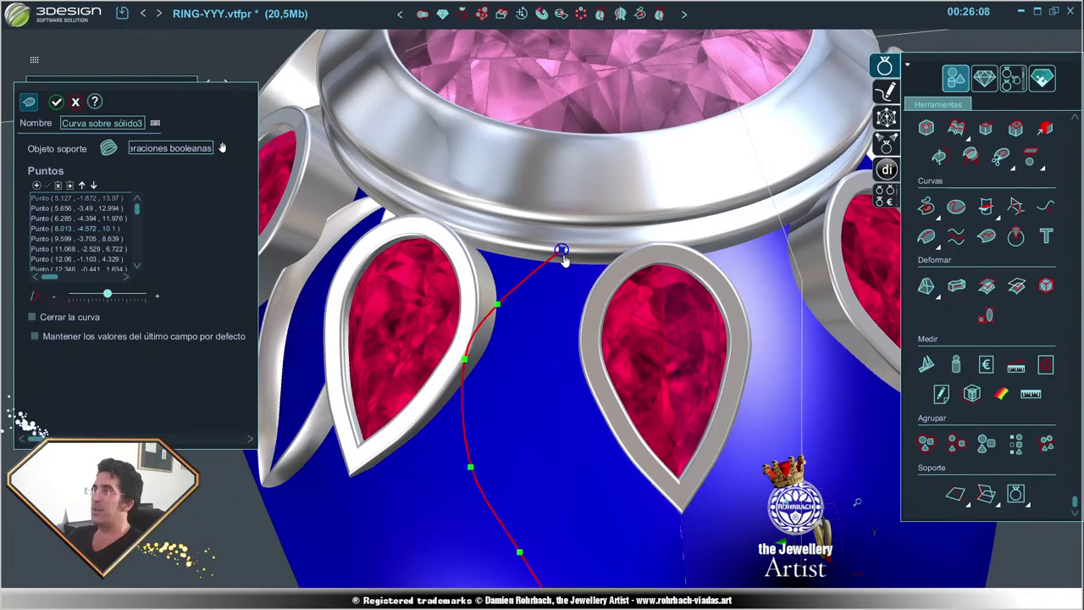
pyautogui.moveTo(556, 251); pyautogui.dragTo(548, 251)
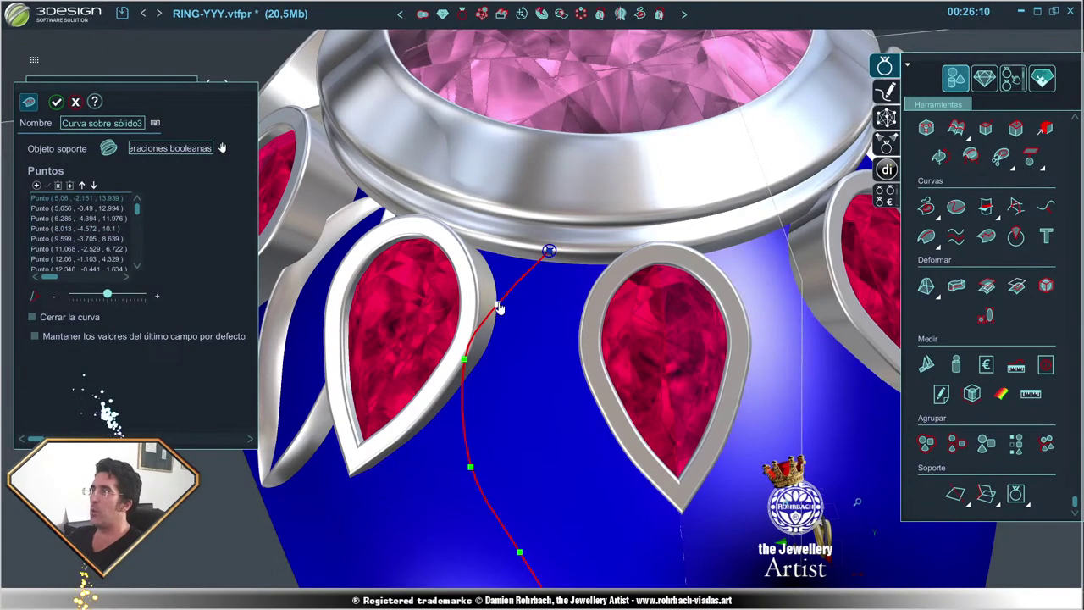
pyautogui.moveTo(497, 303); pyautogui.dragTo(512, 296)
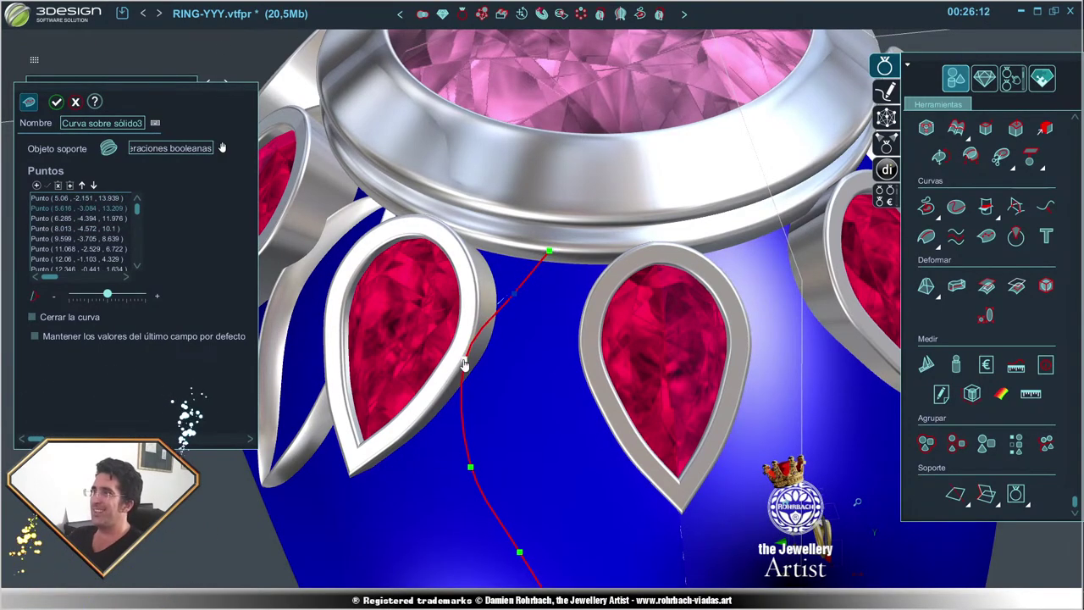
pyautogui.moveTo(464, 364); pyautogui.dragTo(479, 359)
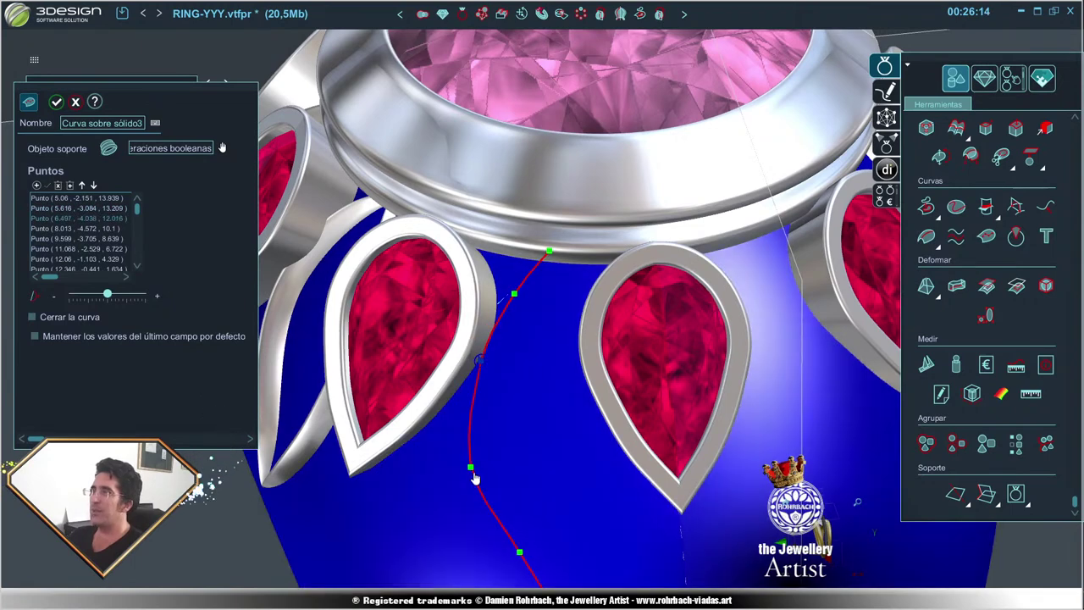
pyautogui.moveTo(475, 472); pyautogui.dragTo(486, 464)
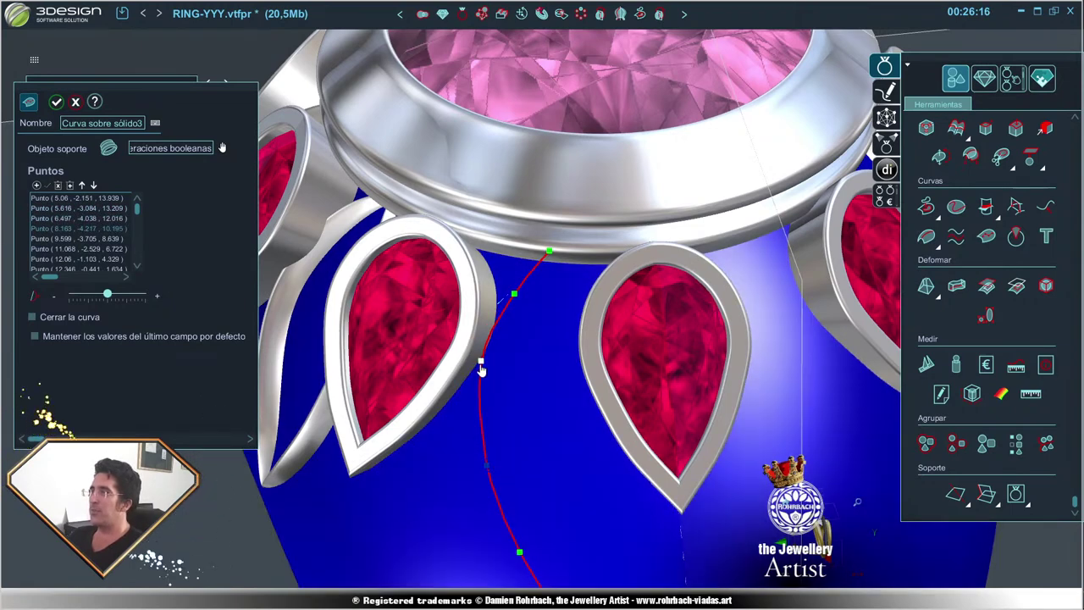
pyautogui.moveTo(480, 368); pyautogui.dragTo(479, 376)
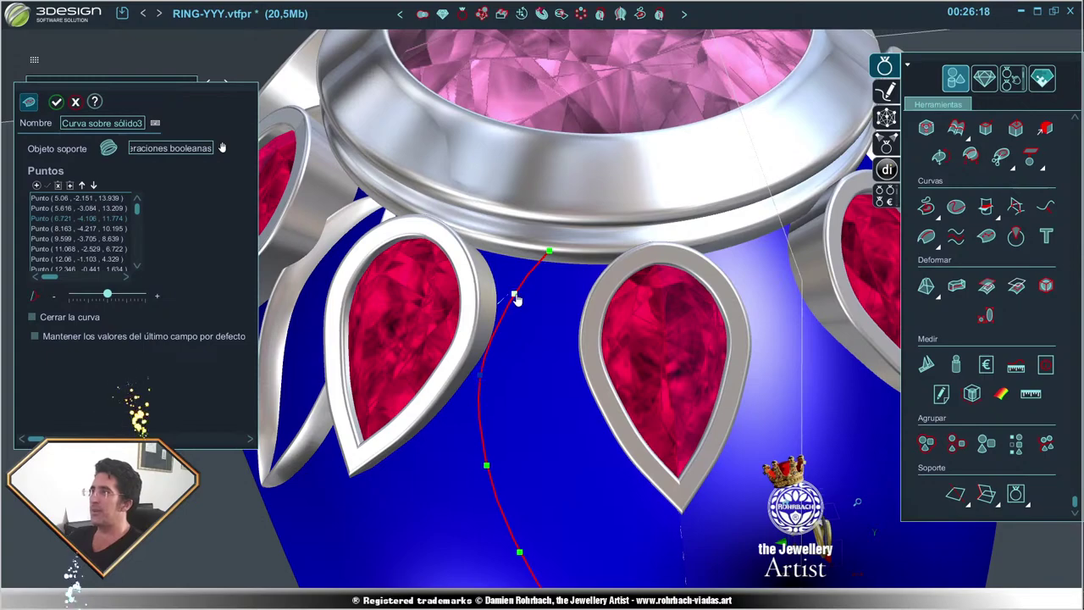
pyautogui.moveTo(514, 296); pyautogui.dragTo(505, 300)
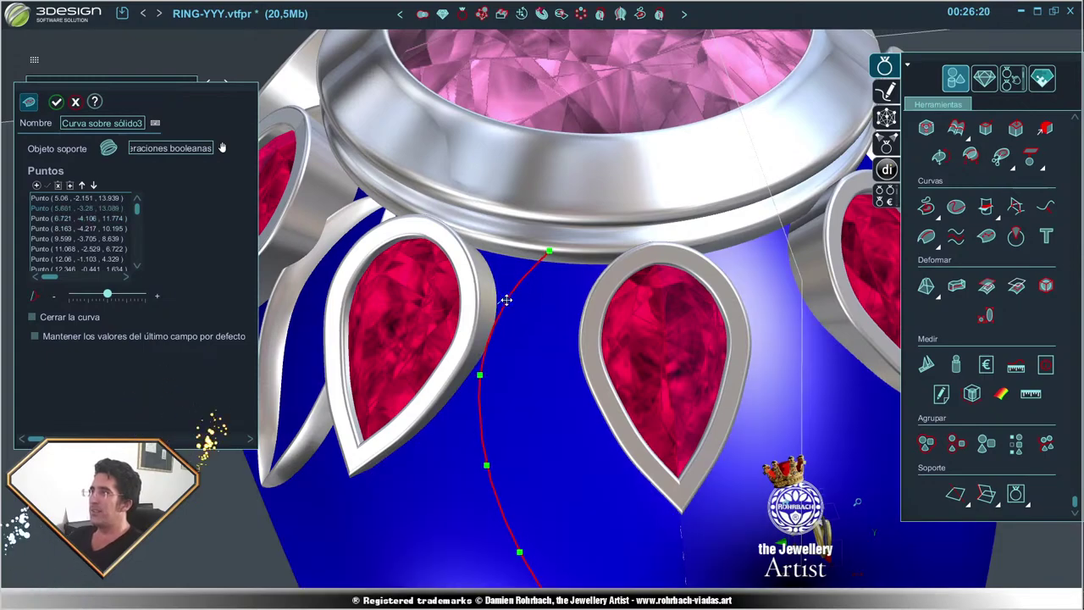
pyautogui.scroll(-3, 551, 416)
pyautogui.scroll(3, 503, 375)
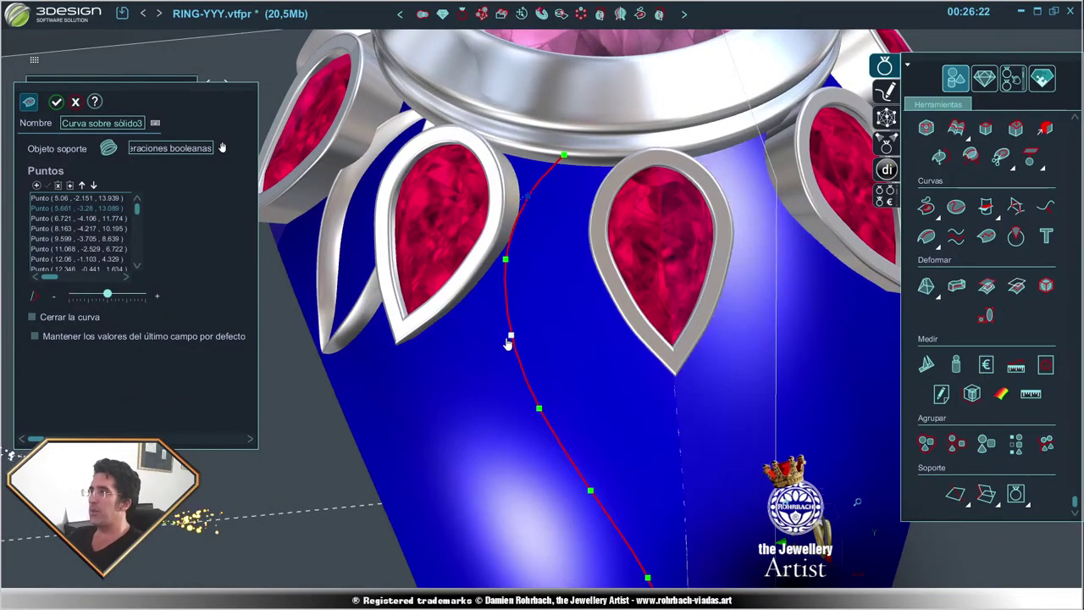
pyautogui.moveTo(508, 342); pyautogui.dragTo(512, 343)
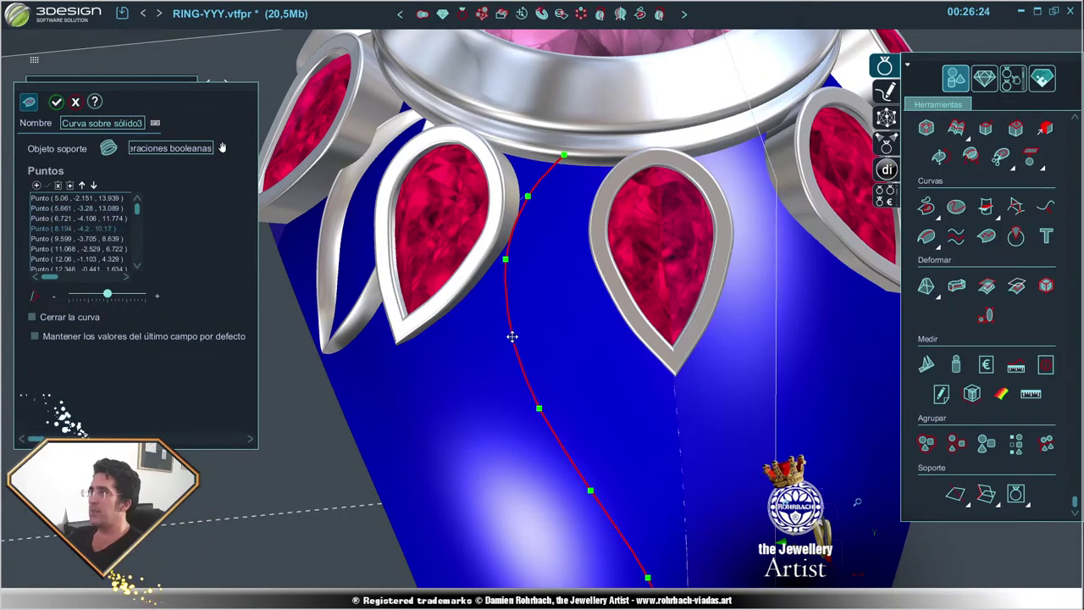
# - Move the lower curve points so the curve bulges to the right down the shank
pyautogui.click(538, 410)
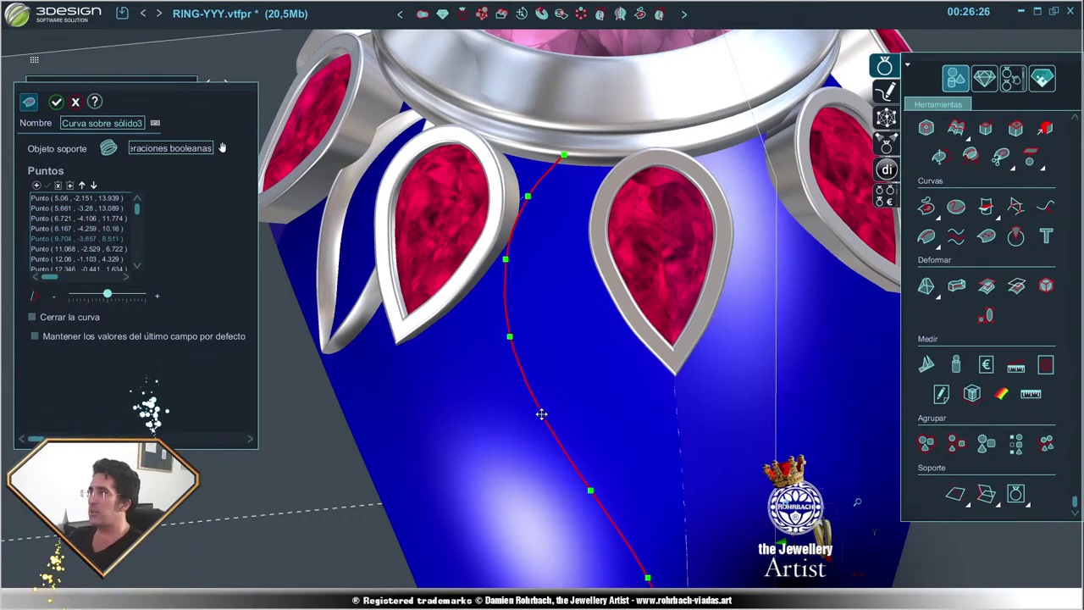
pyautogui.moveTo(583, 472)
pyautogui.mouseDown(button='middle')
pyautogui.moveTo(595, 445)
pyautogui.moveTo(541, 279)
pyautogui.moveTo(505, 322)
pyautogui.moveTo(513, 282)
pyautogui.moveTo(555, 307)
pyautogui.mouseUp(button='middle')
pyautogui.click(609, 435)
pyautogui.moveTo(555, 296); pyautogui.dragTo(563, 308)
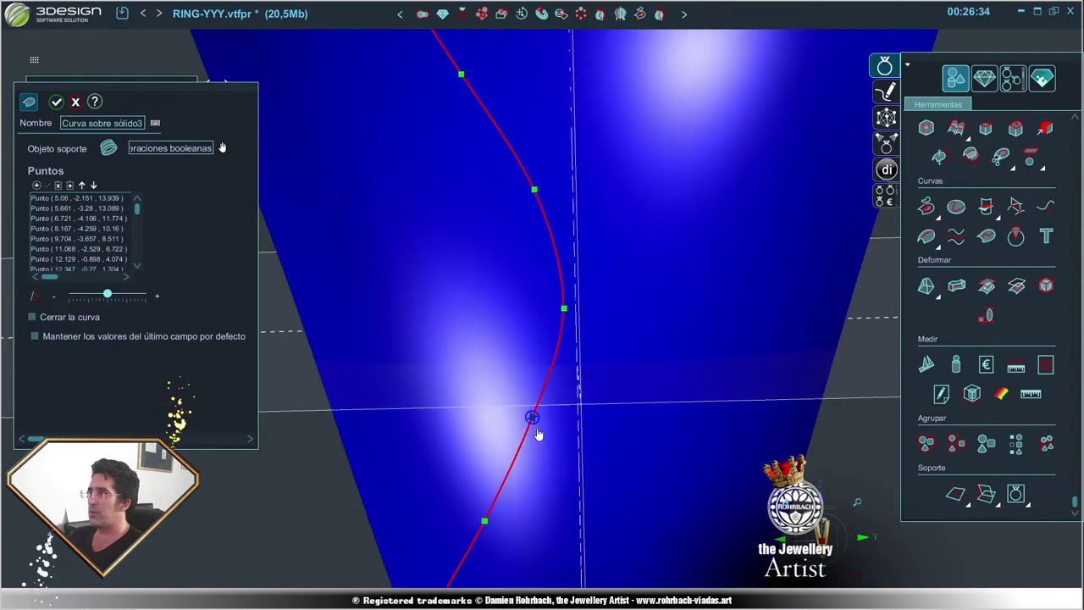
pyautogui.moveTo(533, 423); pyautogui.dragTo(536, 436)
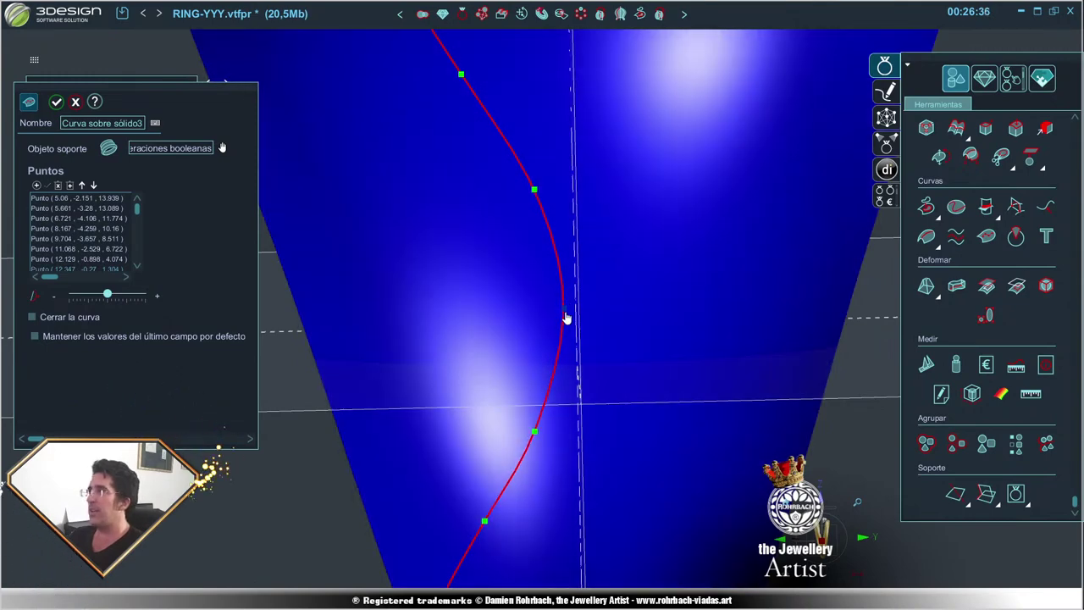
pyautogui.moveTo(566, 315); pyautogui.dragTo(572, 312)
pyautogui.scroll(-1, 567, 339)
pyautogui.scroll(-3, 559, 390)
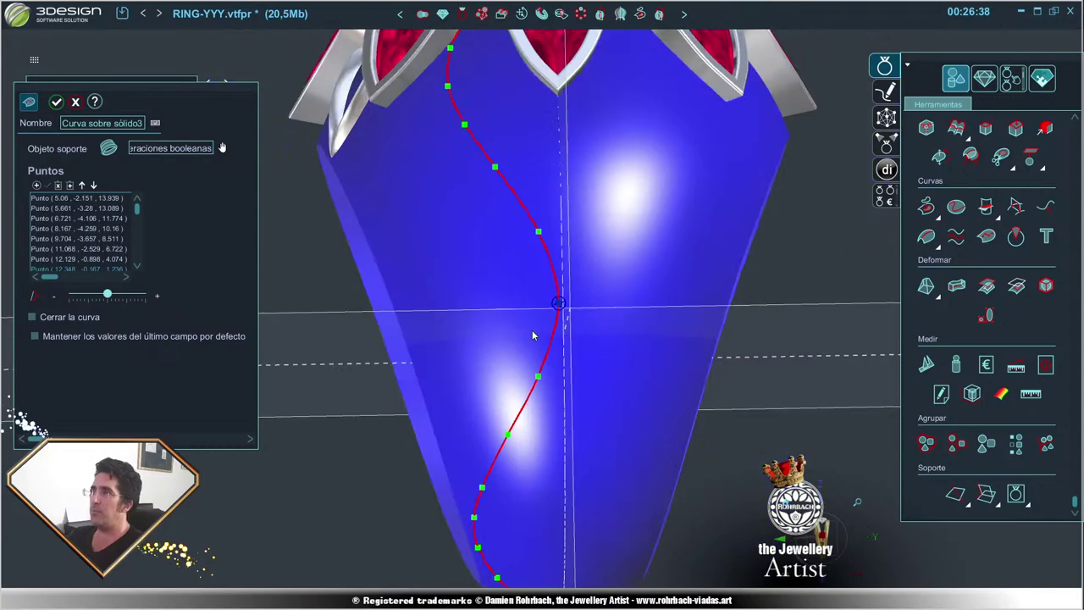
pyautogui.scroll(-2, 542, 321)
pyautogui.scroll(3, 522, 389)
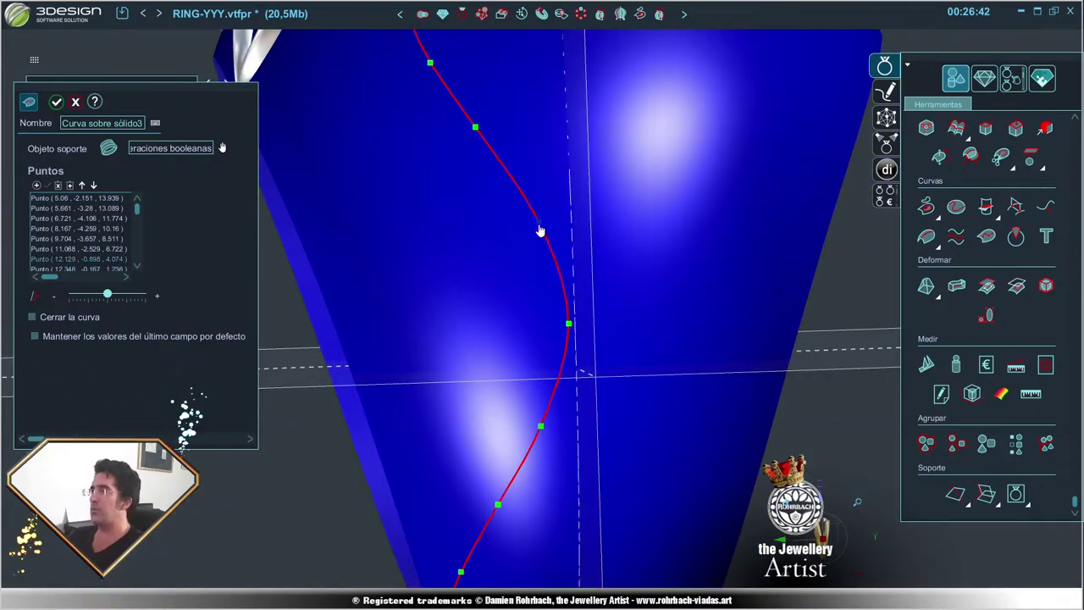
pyautogui.moveTo(542, 227); pyautogui.dragTo(547, 234)
pyautogui.moveTo(466, 488)
pyautogui.mouseDown(button='middle')
pyautogui.moveTo(473, 398)
pyautogui.moveTo(548, 328)
pyautogui.moveTo(544, 358)
pyautogui.moveTo(585, 302)
pyautogui.moveTo(495, 331)
pyautogui.mouseUp(button='middle')
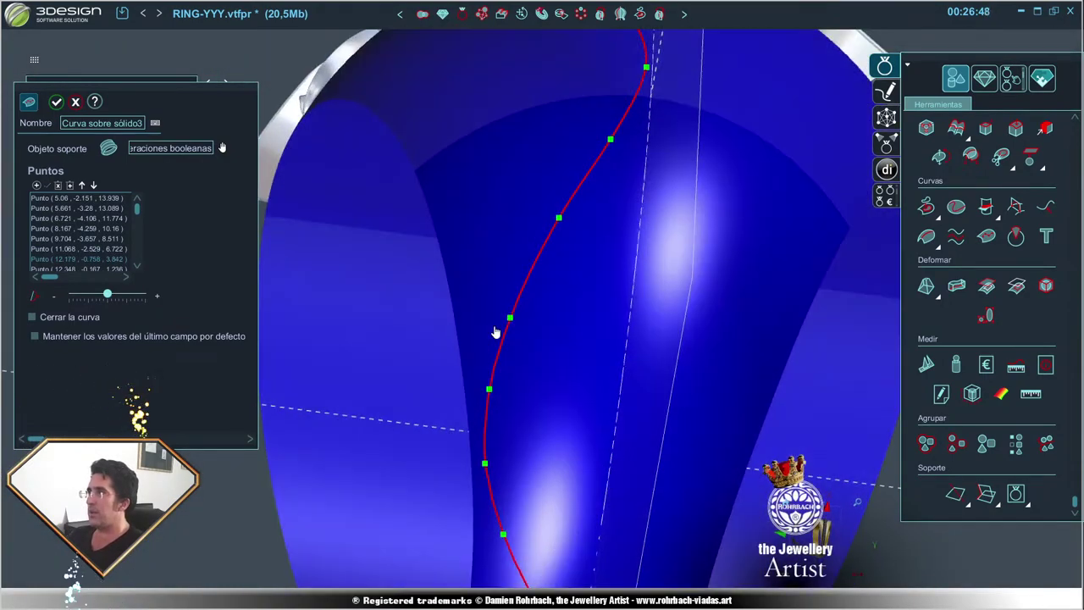
# - Select a point in the middle of the curve and delete it
pyautogui.click(510, 320)
pyautogui.click(489, 390)
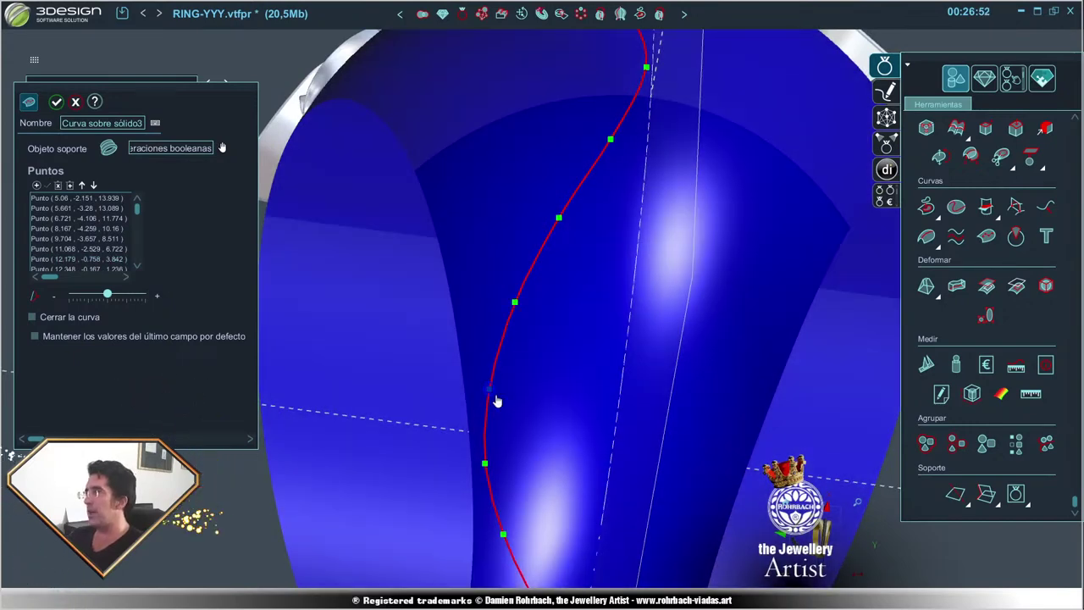
pyautogui.moveTo(490, 391); pyautogui.dragTo(546, 455, button='middle')
pyautogui.scroll(5, 557, 385)
pyautogui.moveTo(568, 314); pyautogui.dragTo(551, 382, button='middle')
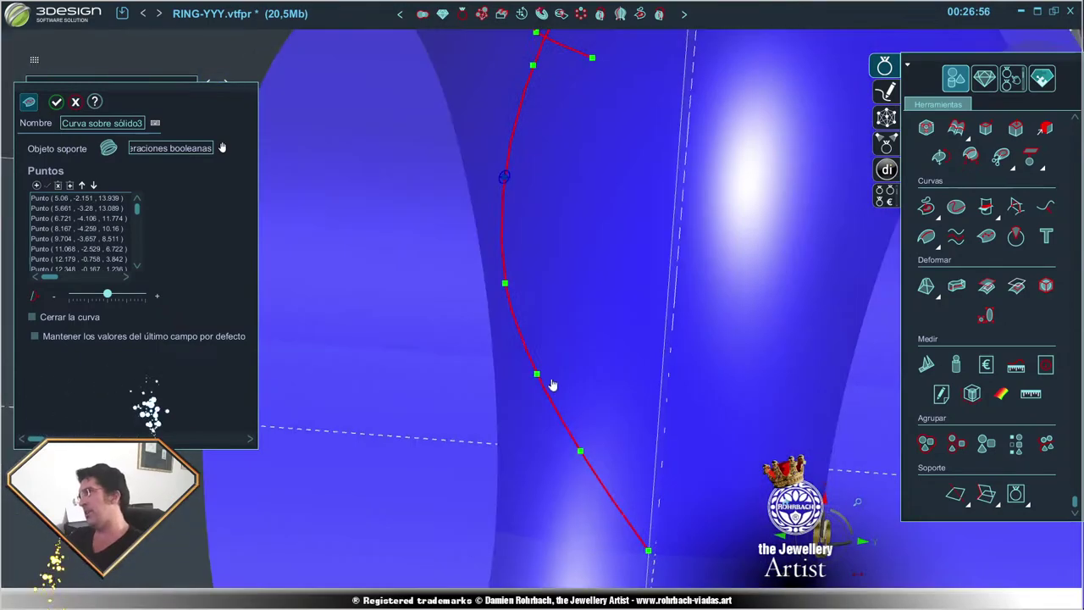
pyautogui.press('Delete')
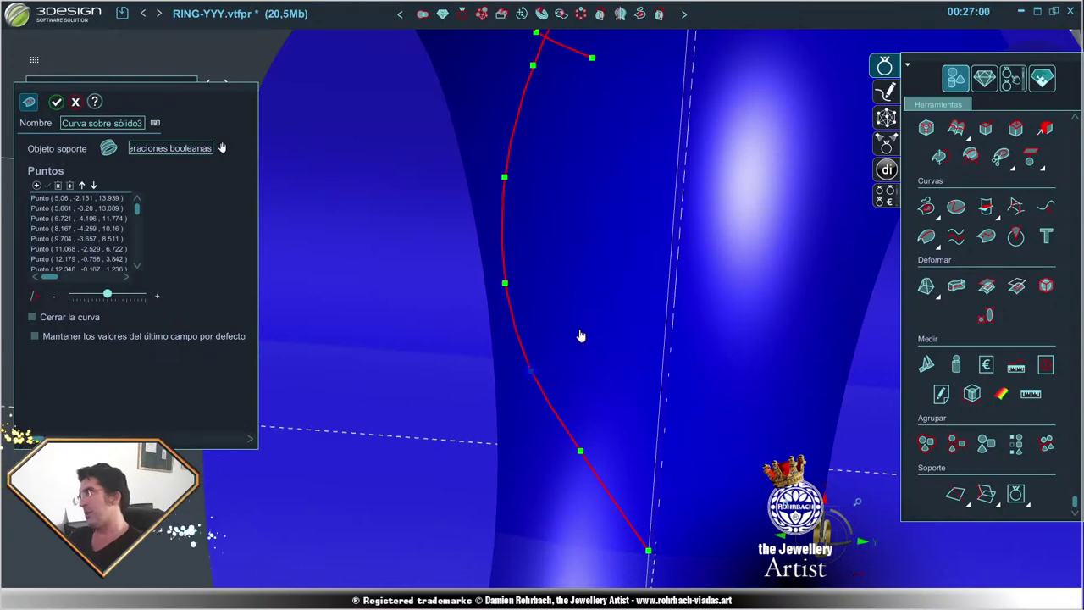
# - Delete a second curve point and validate Curva sobre sólido3
pyautogui.click(580, 449)
pyautogui.press('Delete')
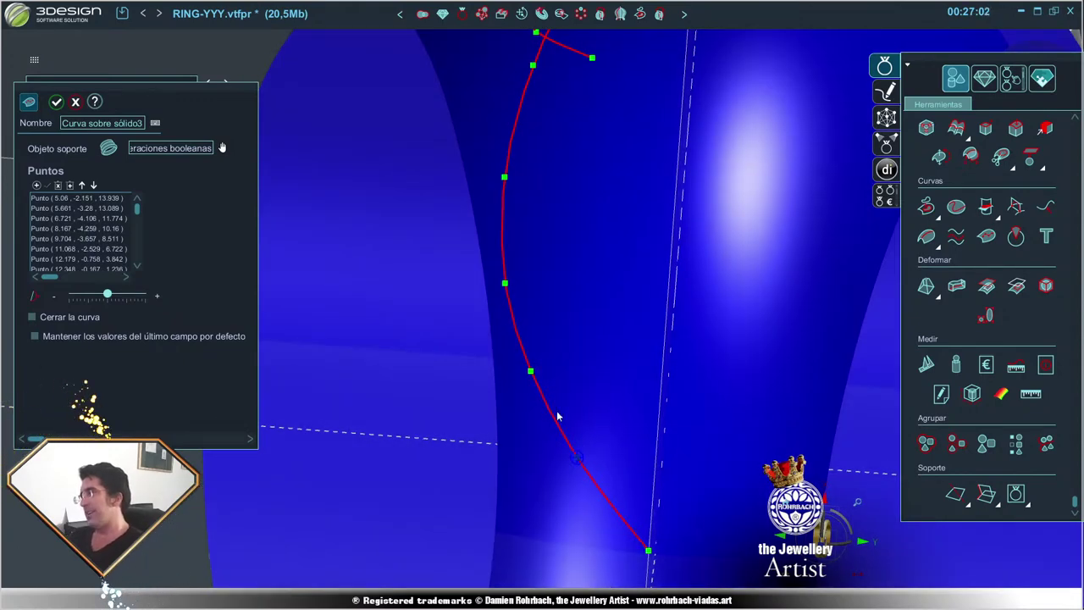
pyautogui.scroll(-3, 565, 423)
pyautogui.moveTo(573, 435); pyautogui.dragTo(613, 200, button='middle')
pyautogui.scroll(3, 539, 431)
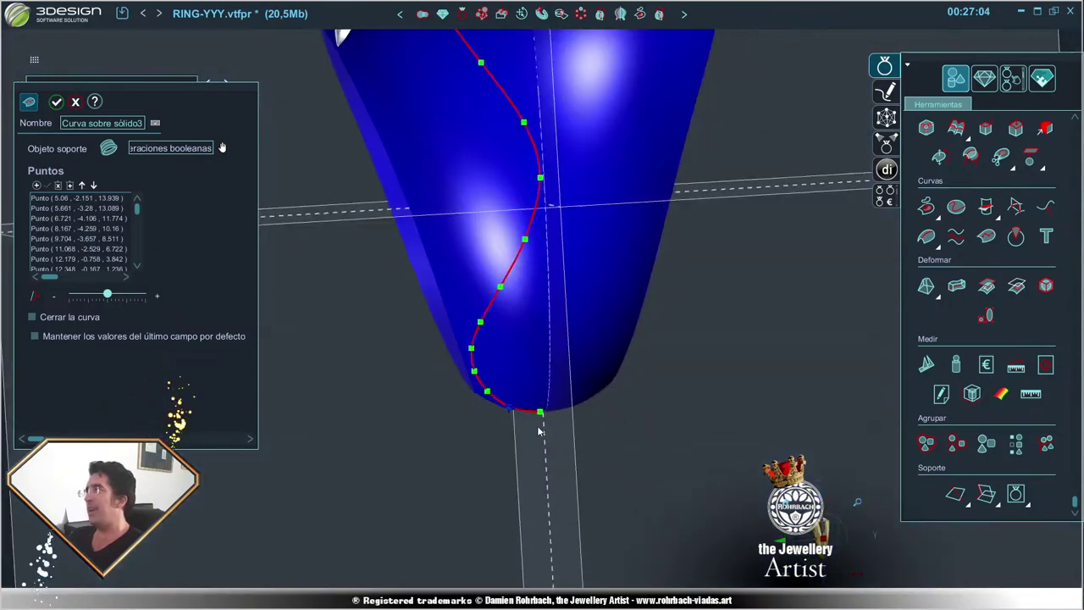
pyautogui.scroll(-2, 539, 431)
pyautogui.moveTo(544, 270); pyautogui.dragTo(536, 296, button='middle')
pyautogui.press('Return')
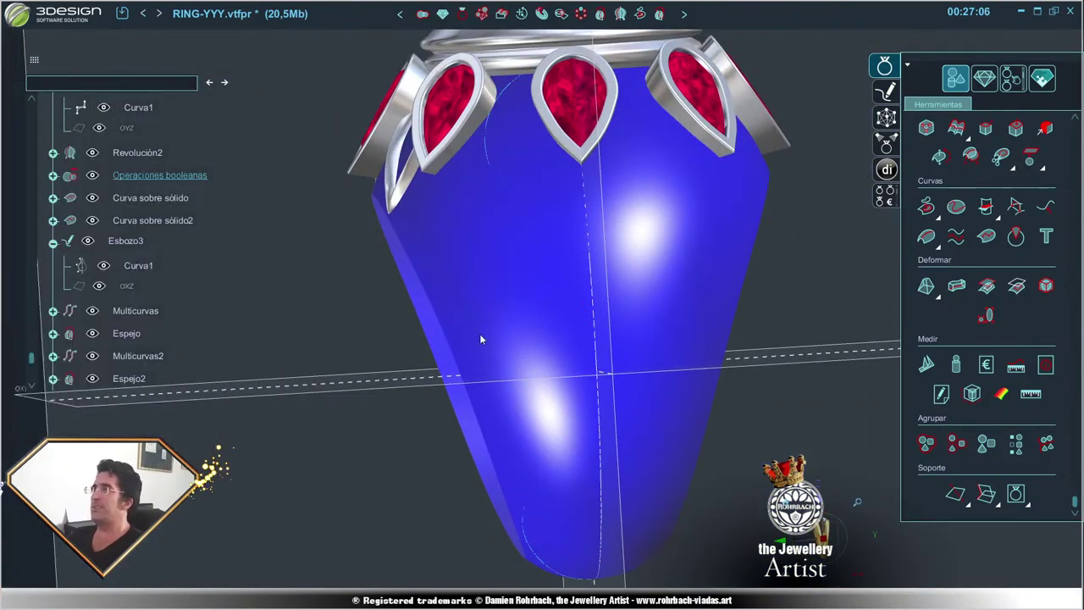
# - Save the ring and begin a White gold 14K Multicurvas3 sweep along Curva sobre sólido3
pyautogui.moveTo(479, 335)
pyautogui.mouseDown(button='middle')
pyautogui.moveTo(460, 188)
pyautogui.moveTo(407, 191)
pyautogui.mouseUp(button='middle')
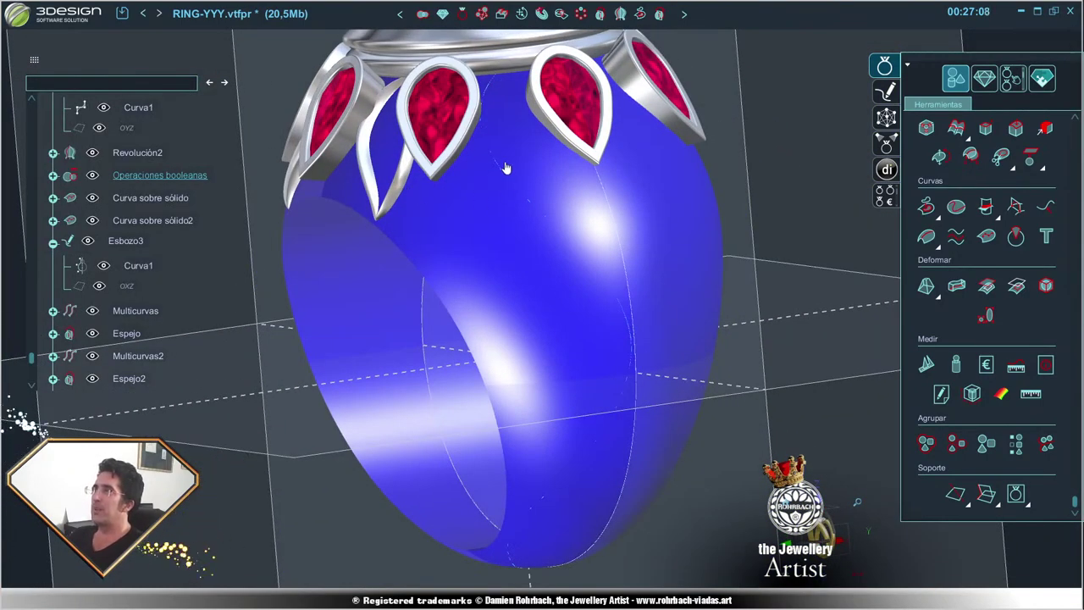
pyautogui.press('Escape')
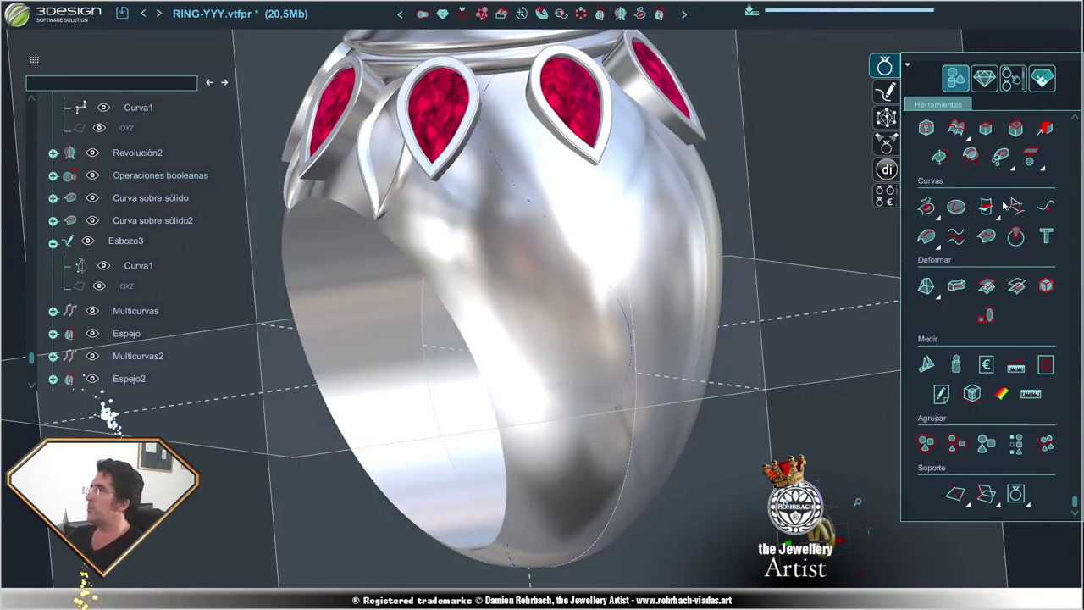
pyautogui.scroll(5, 980, 339)
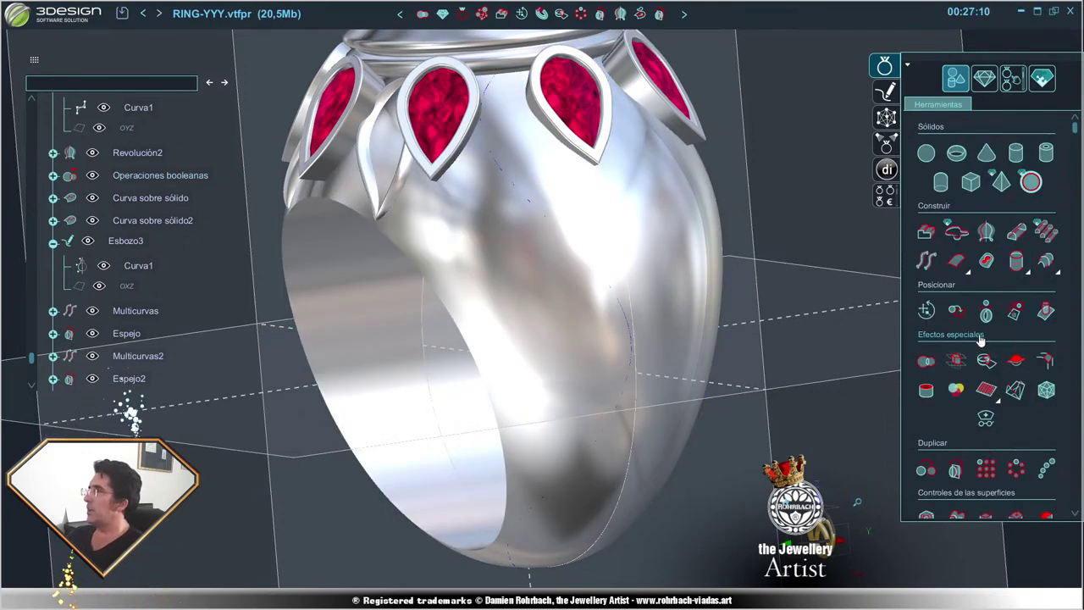
pyautogui.click(926, 260)
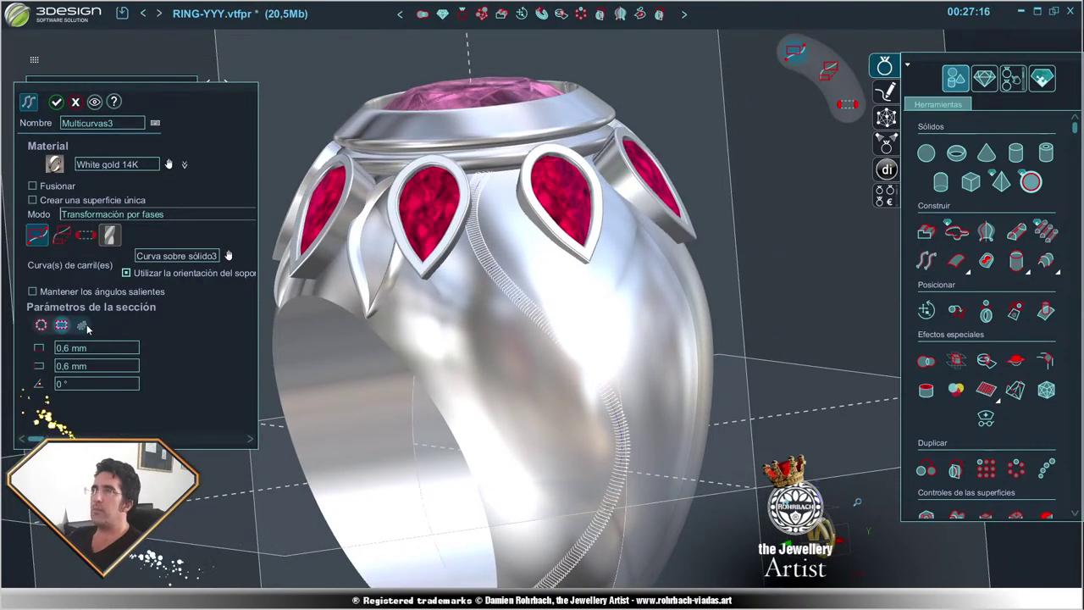
# - Use Curva1 as the wire's cross-section at 1.3 mm
pyautogui.click(82, 325)
pyautogui.click(153, 334)
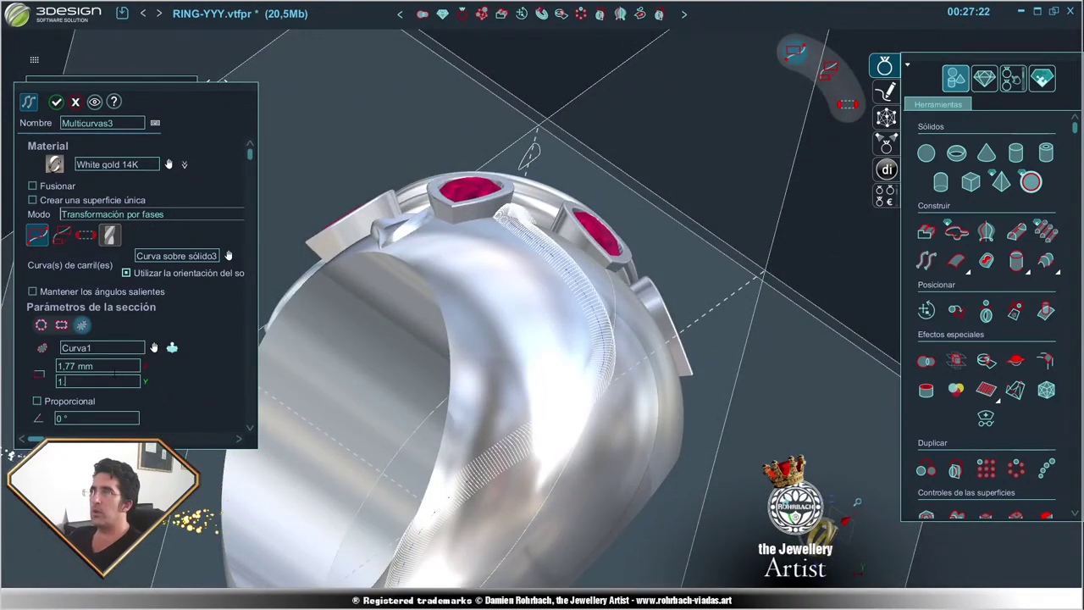
pyautogui.write('.3')
pyautogui.press('Tab')
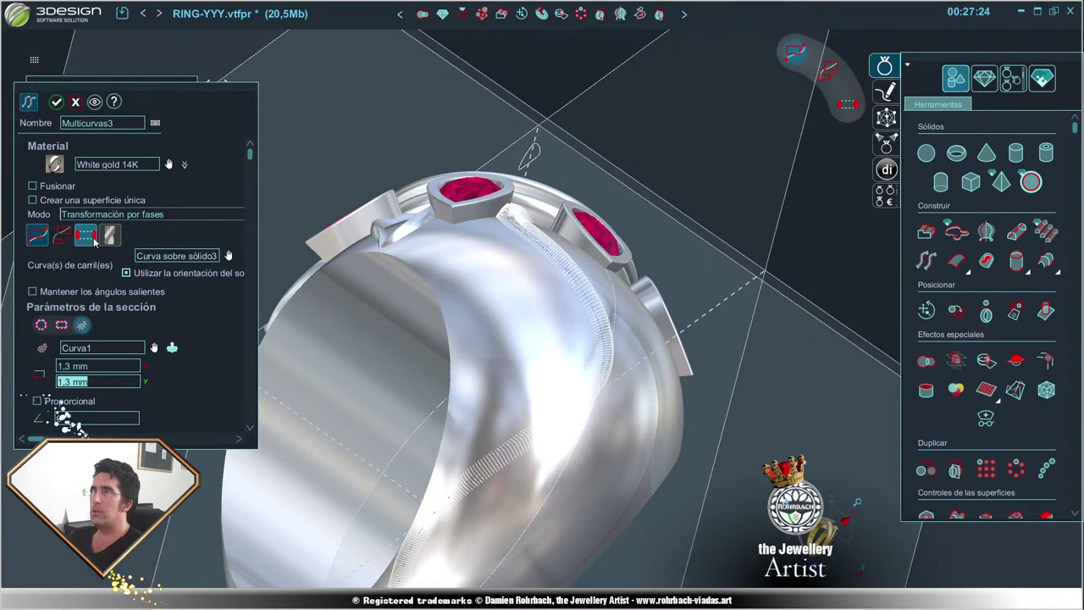
# - Give the wire Gubia start and end profiles and commit Multicurvas3
pyautogui.click(85, 235)
pyautogui.click(119, 254)
pyautogui.click(94, 292)
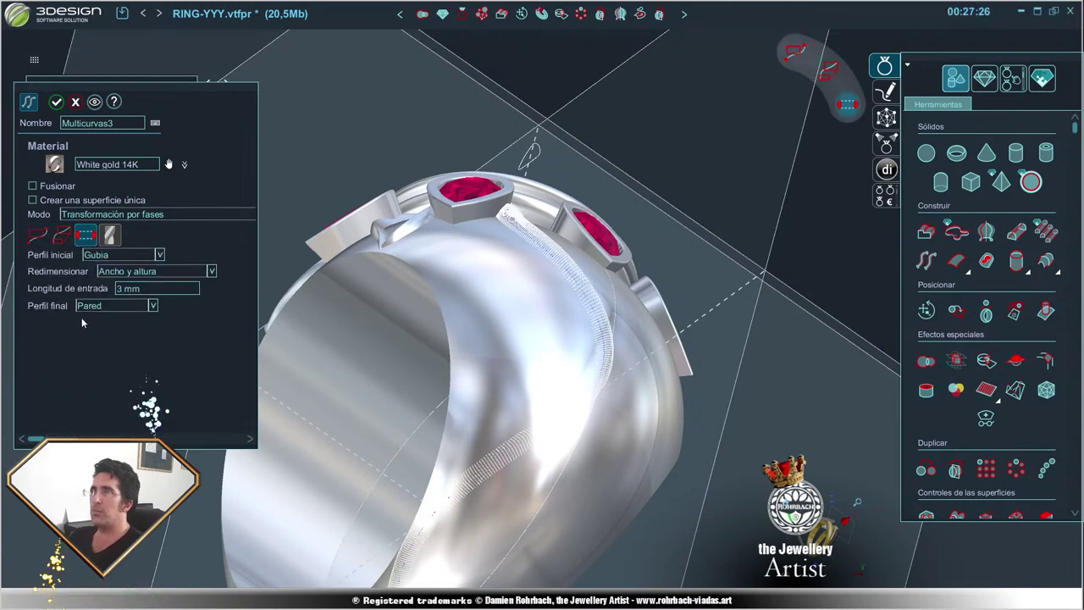
pyautogui.click(116, 305)
pyautogui.press('Return')
pyautogui.moveTo(407, 422); pyautogui.dragTo(436, 489, button='right')
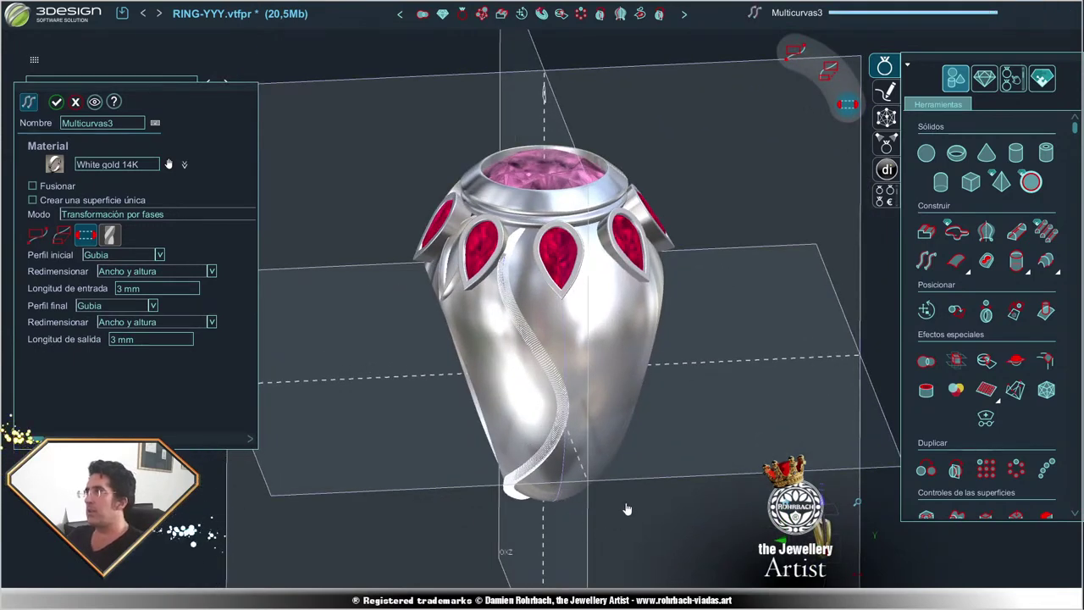
pyautogui.press('Return')
pyautogui.moveTo(626, 508); pyautogui.dragTo(591, 389, button='right')
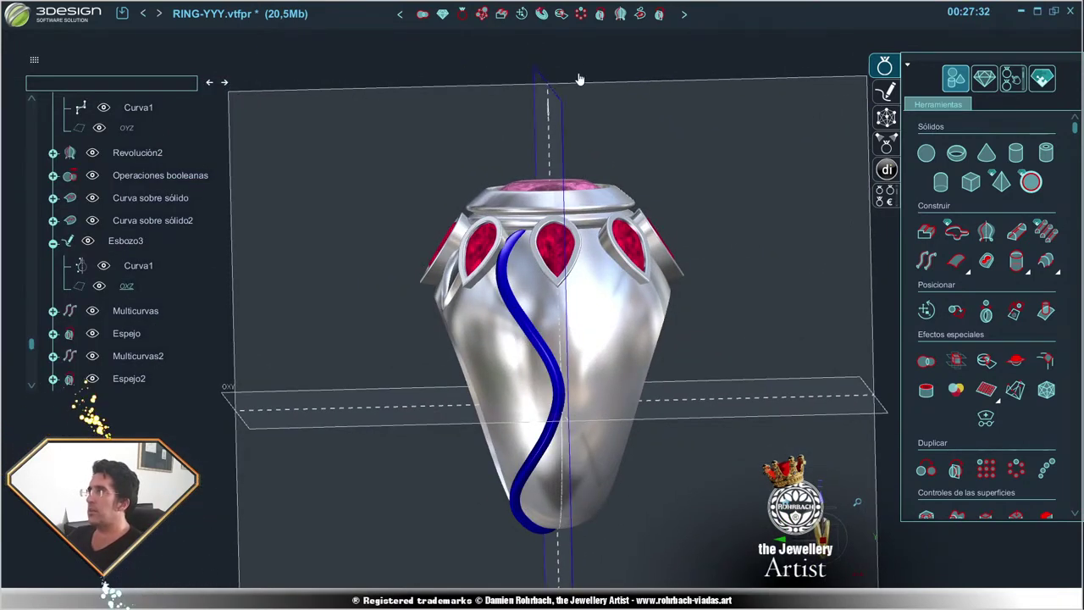
# - Mirror the new wire onto the other side of the shank with Espejo
pyautogui.click(600, 19)
pyautogui.press('Return')
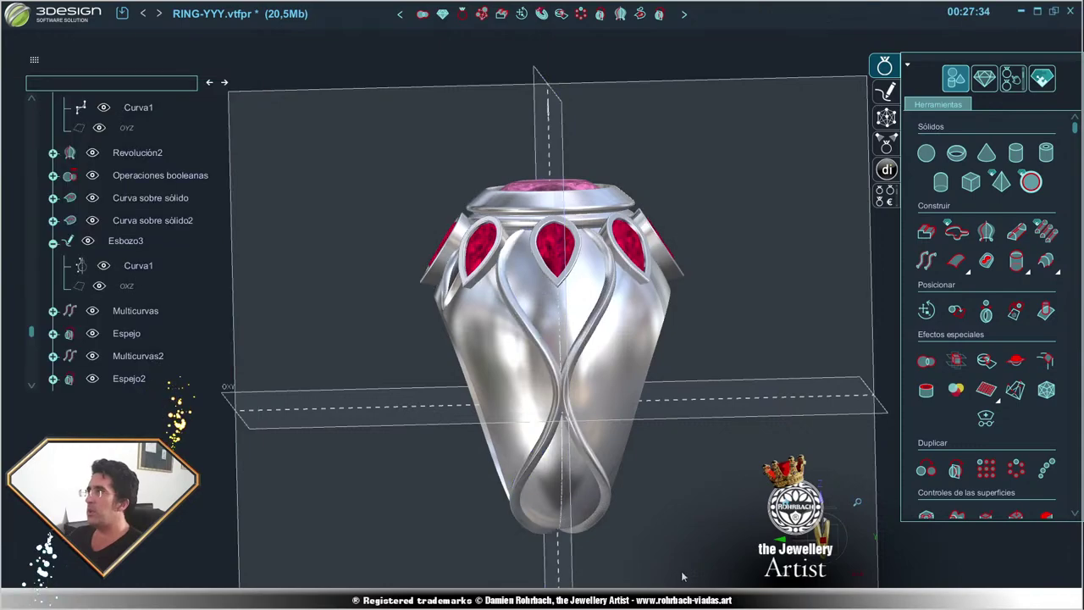
pyautogui.moveTo(623, 233); pyautogui.dragTo(427, 372, button='right')
pyautogui.moveTo(501, 383)
pyautogui.mouseDown(button='right')
pyautogui.moveTo(742, 412)
pyautogui.moveTo(677, 296)
pyautogui.mouseUp(button='right')
# - Select the ring body, Operaciones booleanas, as the support for a new Curva sobre sólido
pyautogui.click(609, 391)
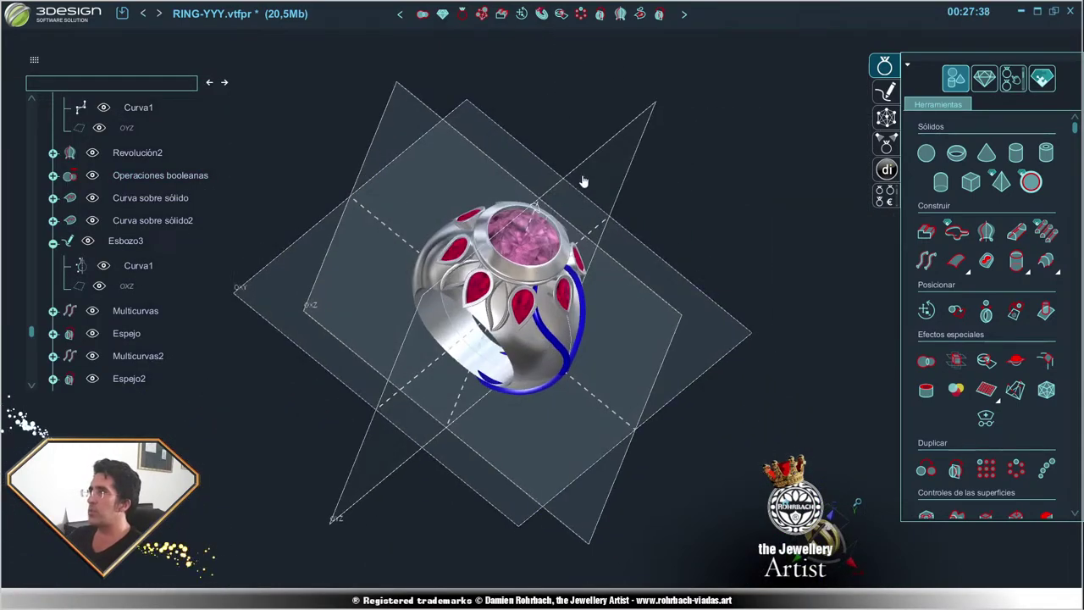
pyautogui.click(599, 13)
pyautogui.moveTo(584, 254)
pyautogui.mouseDown(button='right')
pyautogui.moveTo(574, 505)
pyautogui.moveTo(687, 479)
pyautogui.mouseUp(button='right')
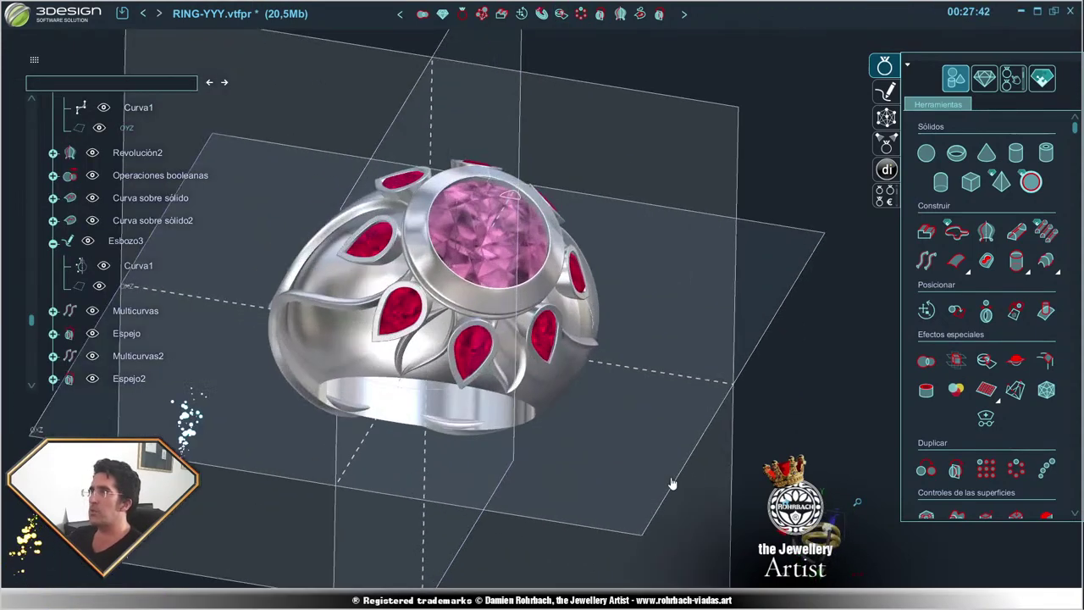
pyautogui.moveTo(531, 464)
pyautogui.mouseDown(button='right')
pyautogui.moveTo(375, 411)
pyautogui.moveTo(375, 390)
pyautogui.moveTo(416, 447)
pyautogui.moveTo(547, 432)
pyautogui.moveTo(508, 424)
pyautogui.mouseUp(button='right')
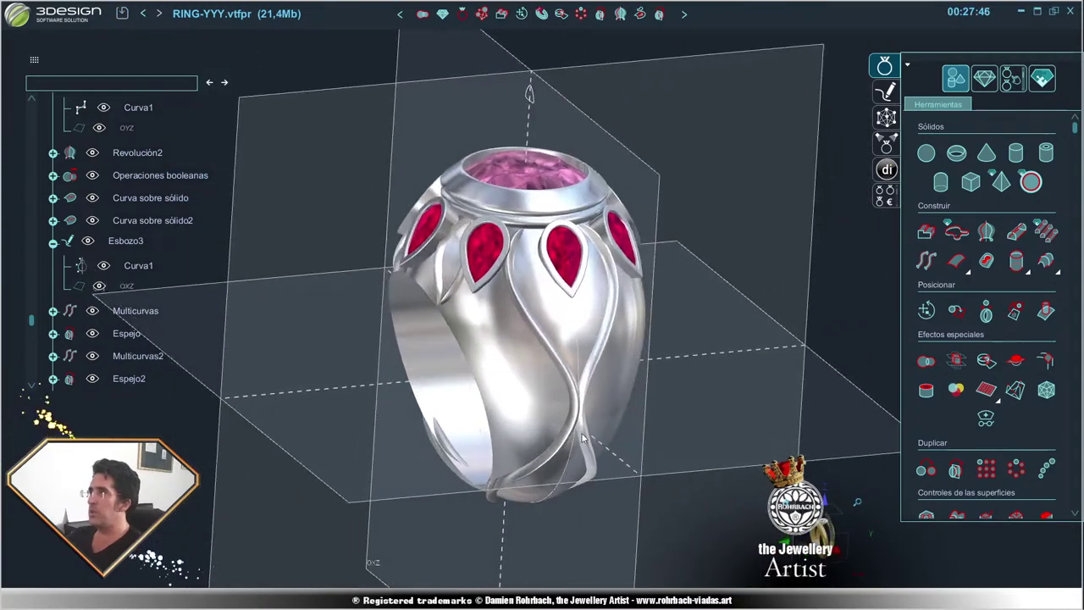
pyautogui.click(508, 364)
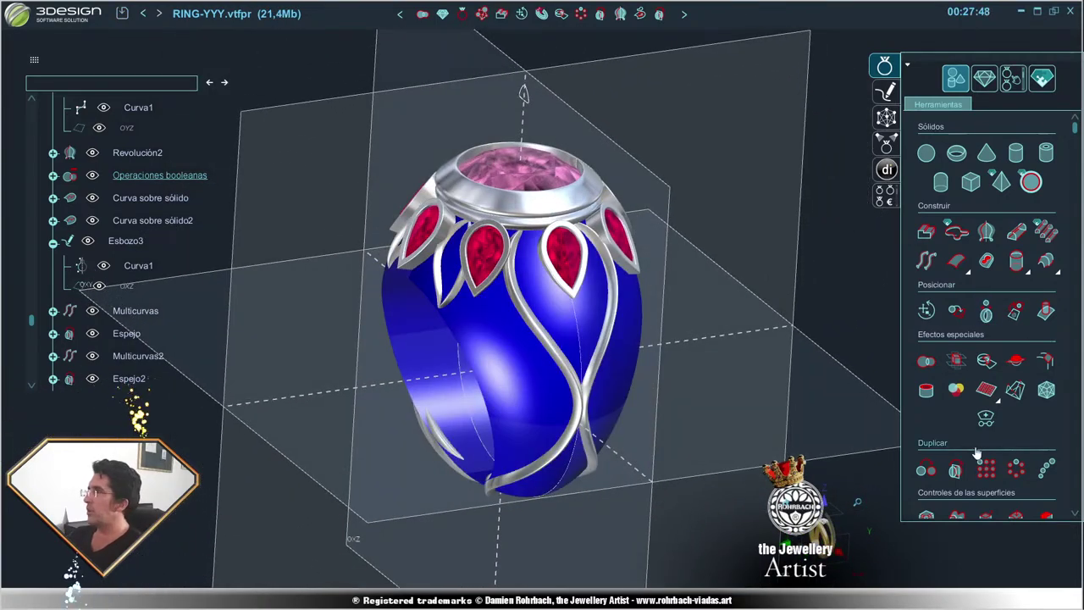
pyautogui.scroll(-5, 988, 292)
# - Place the first five points of Curva sobre sólido4, from beside a pear gem down the shank
pyautogui.click(985, 236)
pyautogui.scroll(2, 527, 246)
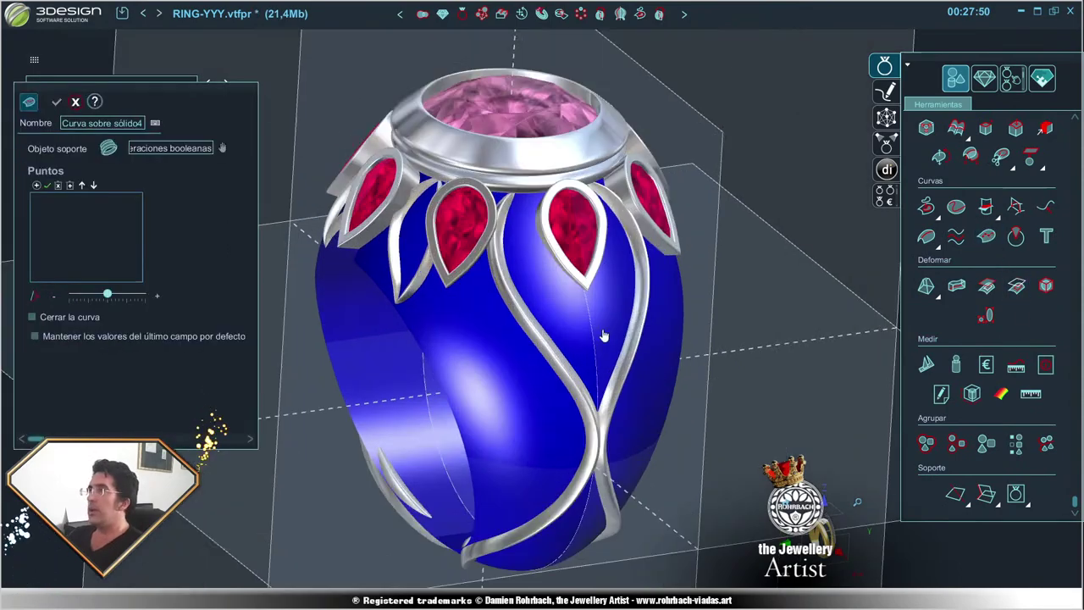
pyautogui.scroll(2, 527, 240)
pyautogui.scroll(2, 538, 291)
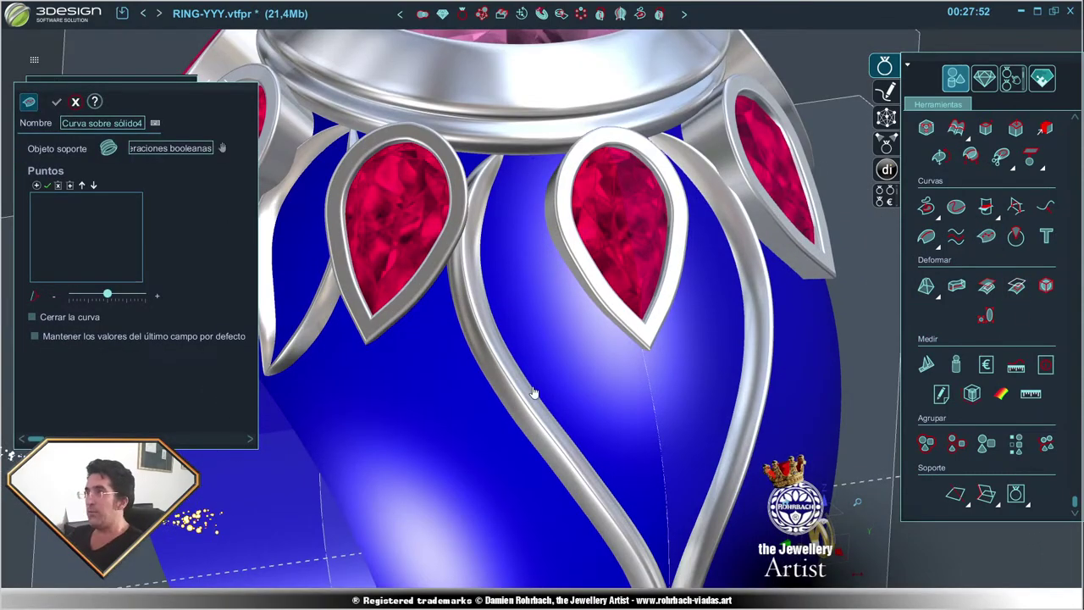
pyautogui.moveTo(537, 417); pyautogui.dragTo(487, 159, button='right')
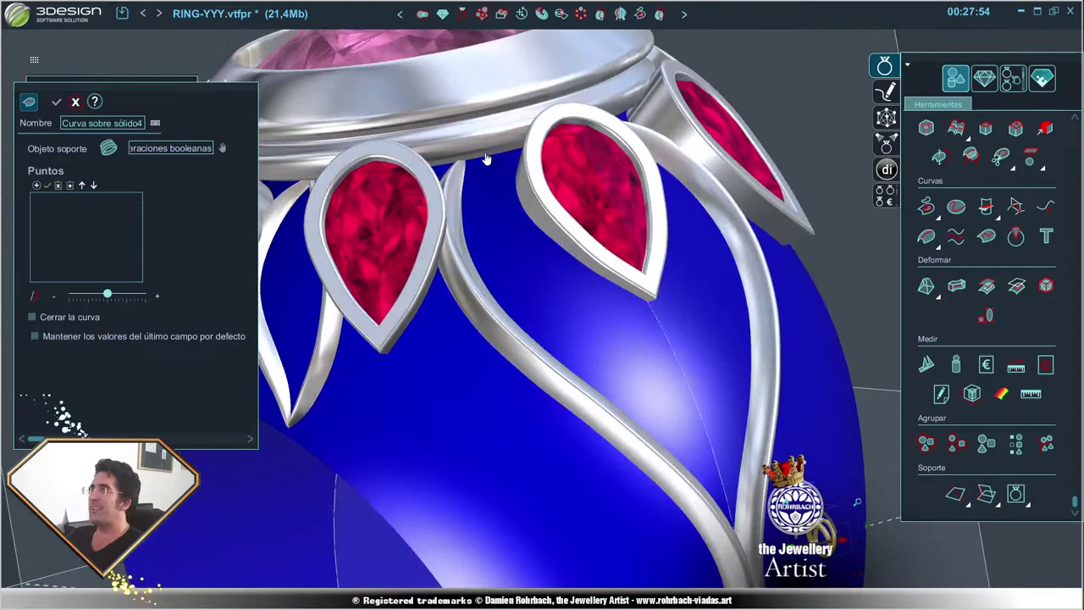
pyautogui.click(530, 201)
pyautogui.click(560, 239)
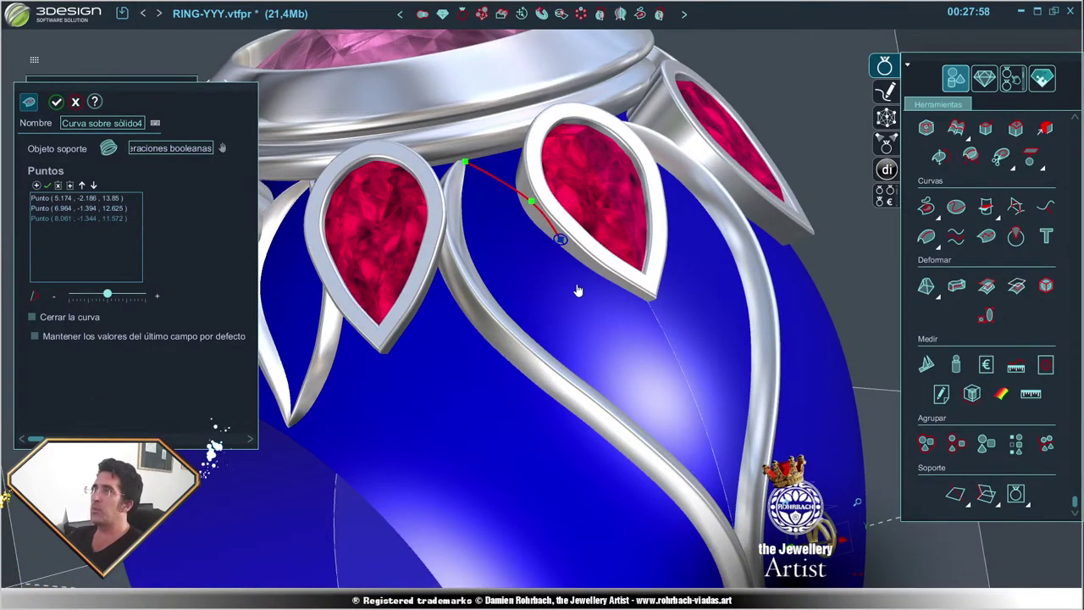
pyautogui.click(580, 308)
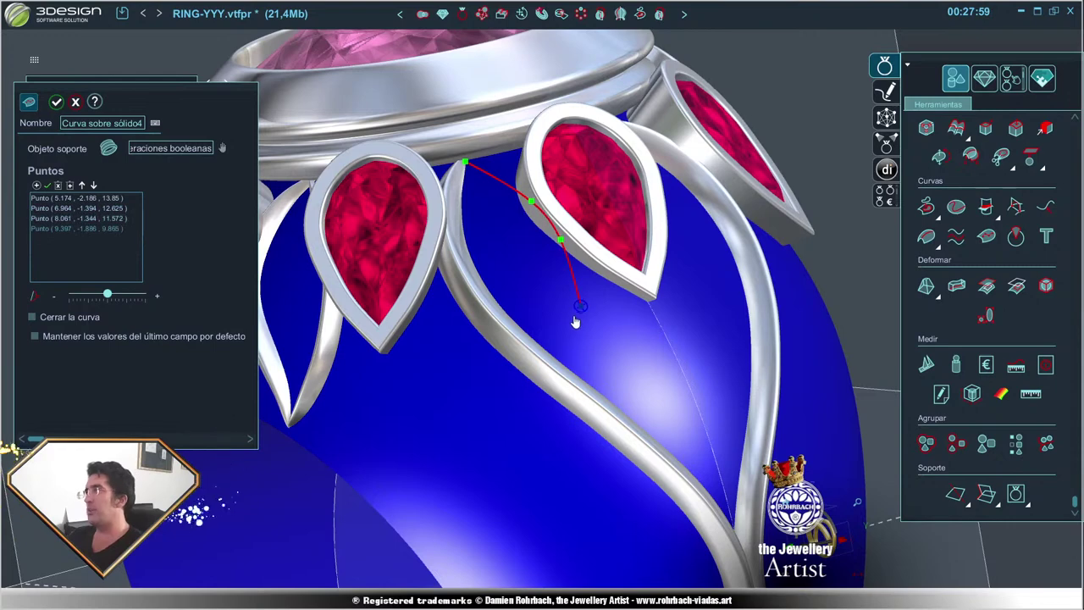
pyautogui.click(567, 438)
pyautogui.moveTo(551, 498); pyautogui.dragTo(533, 402, button='middle')
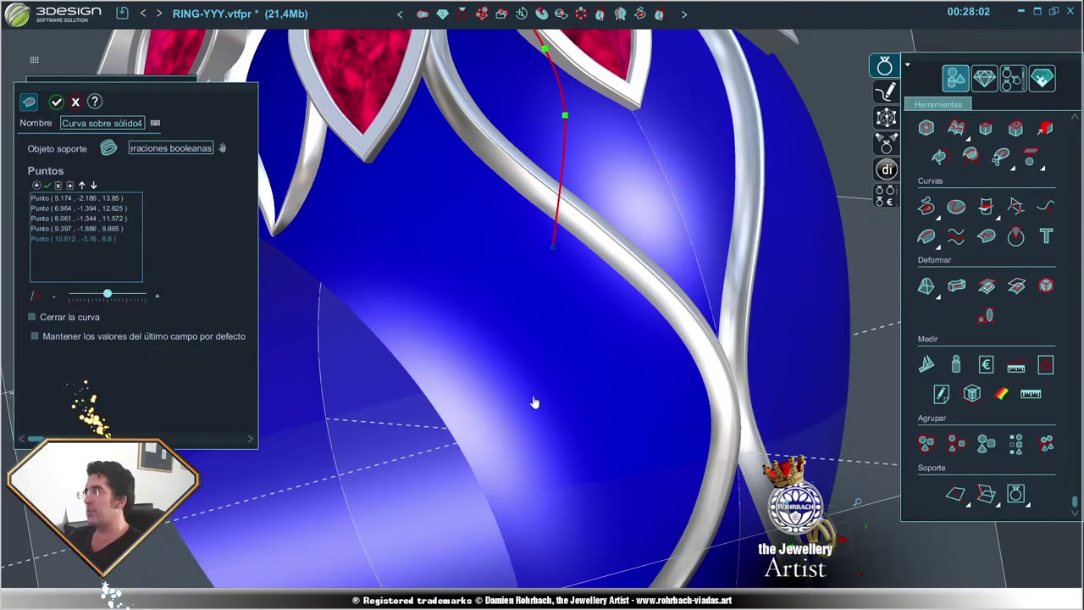
# - Add points six through nine further down the shank
pyautogui.scroll(-3, 546, 374)
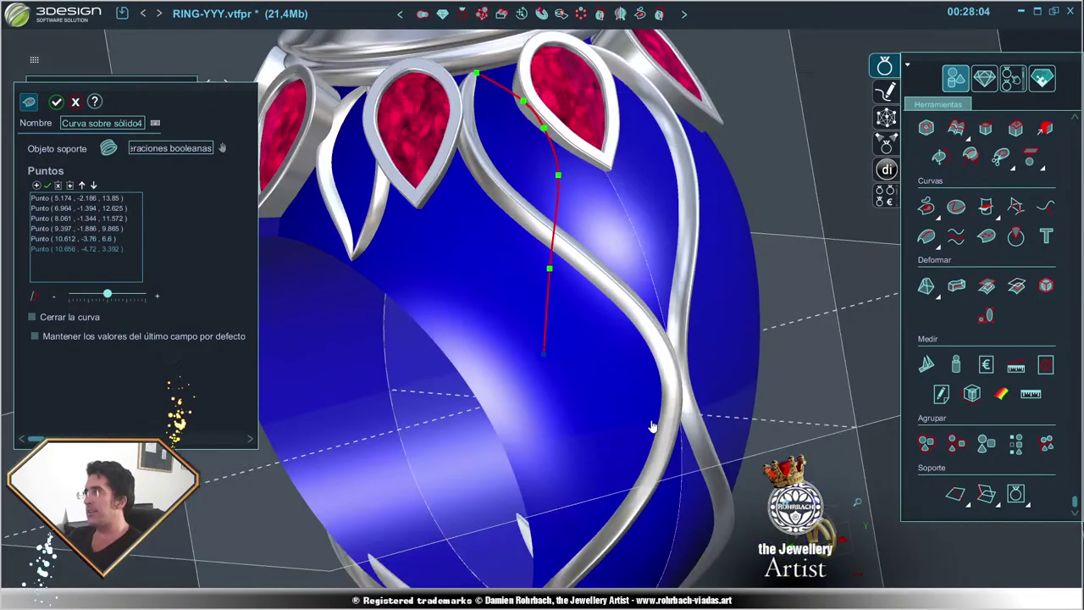
pyautogui.moveTo(546, 374); pyautogui.dragTo(527, 333, button='middle')
pyautogui.click(510, 302)
pyautogui.scroll(-2, 556, 386)
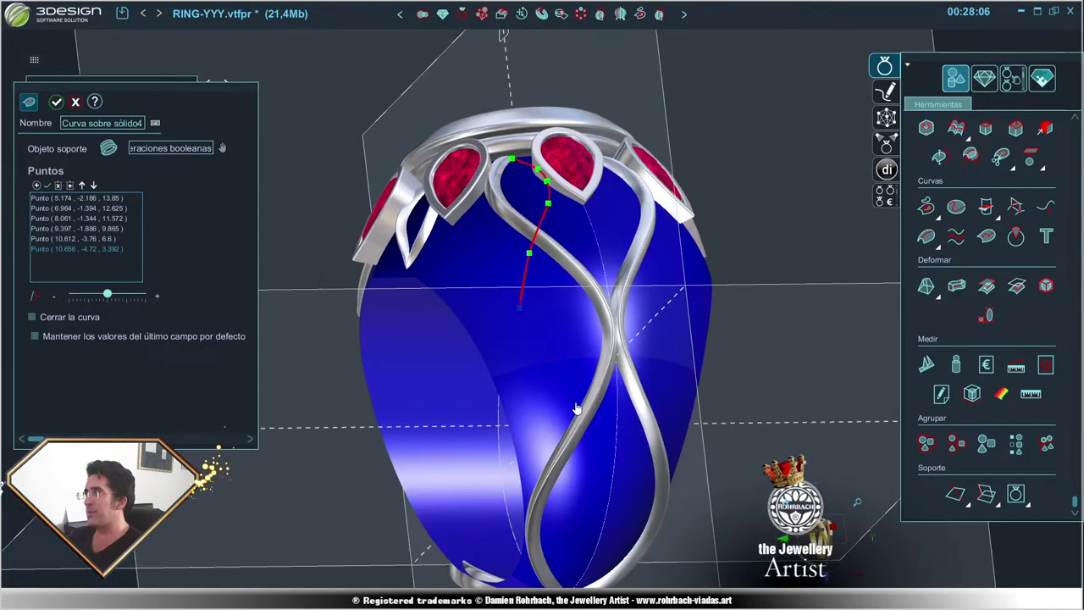
pyautogui.click(547, 359)
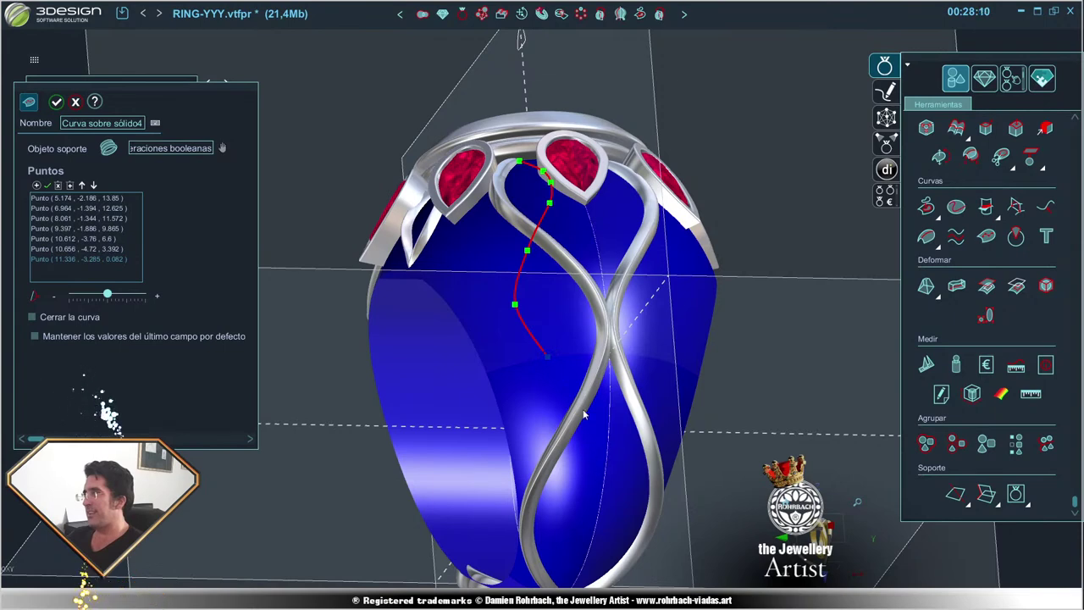
pyautogui.moveTo(583, 413); pyautogui.dragTo(597, 404, button='middle')
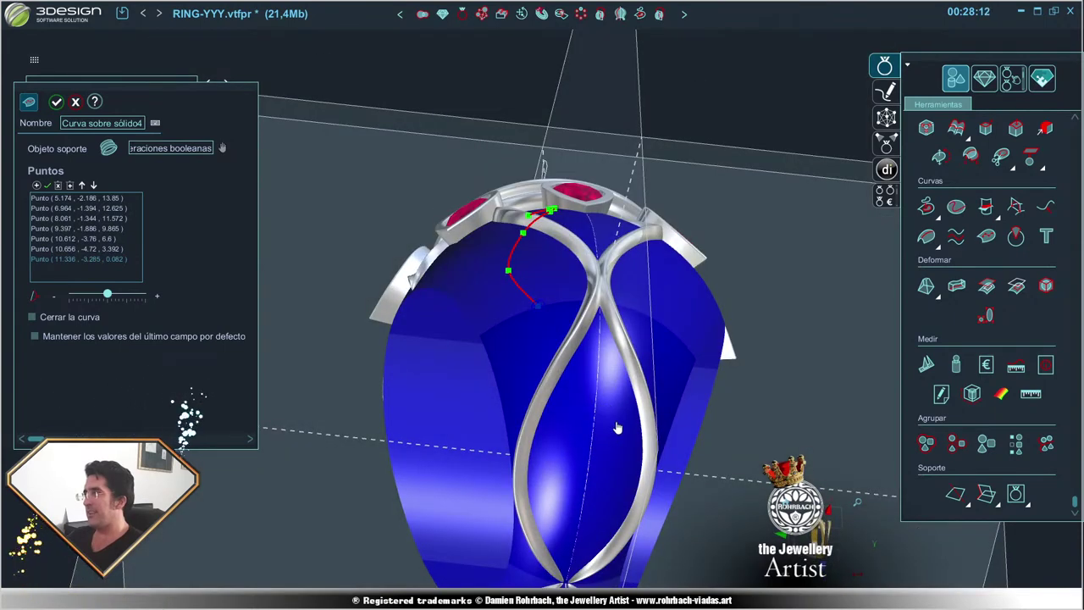
pyautogui.click(592, 451)
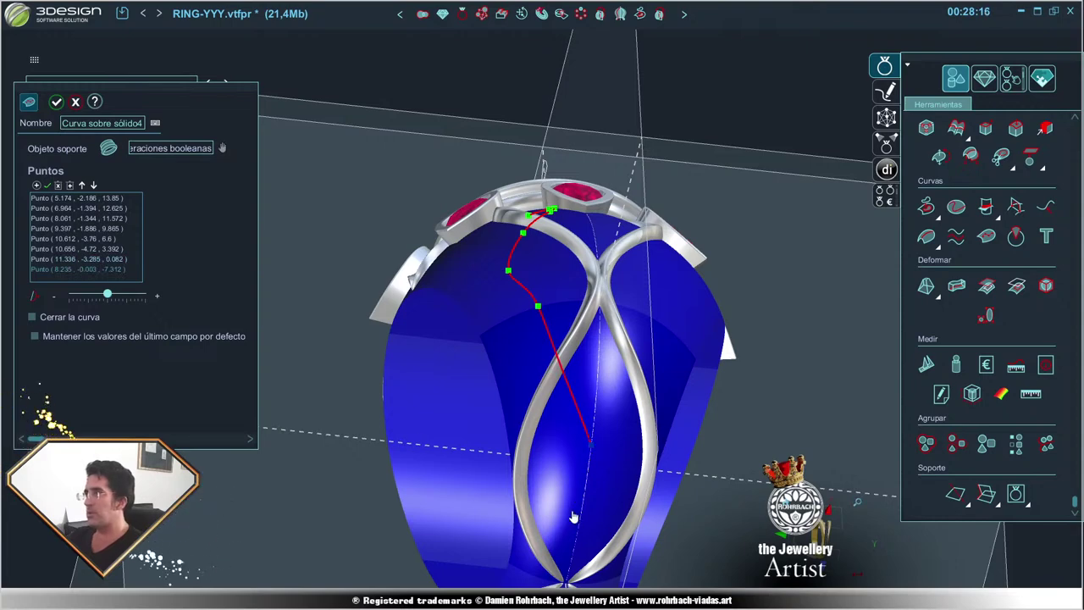
pyautogui.moveTo(576, 499); pyautogui.dragTo(565, 481, button='middle')
pyautogui.click(567, 466)
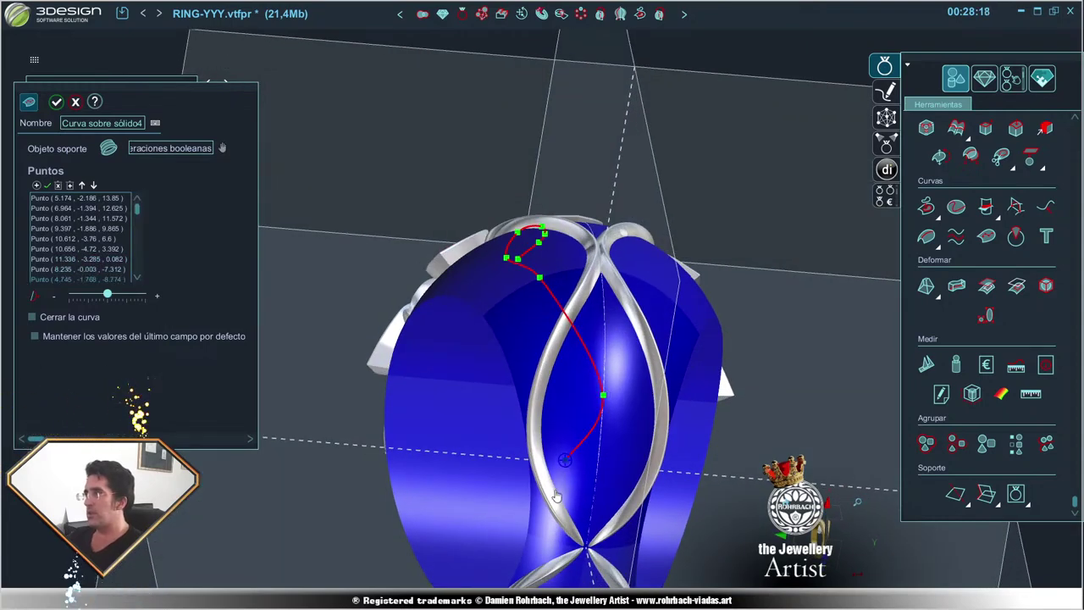
# - Add more curve points lower on the band, insert an extra point and nudge points into place
pyautogui.click(532, 531)
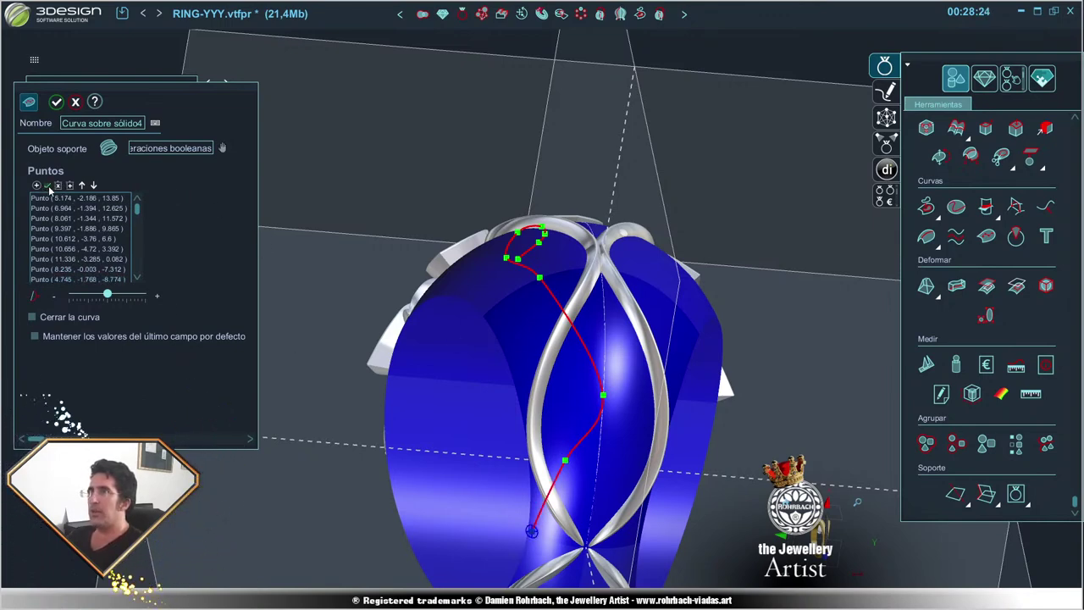
pyautogui.moveTo(551, 296); pyautogui.dragTo(555, 332, button='middle')
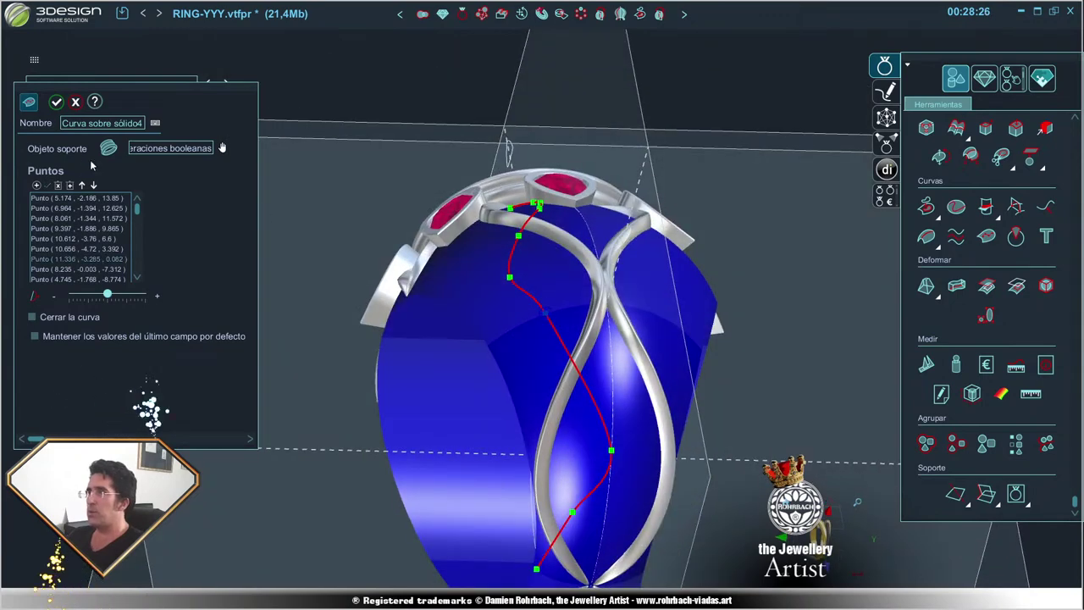
pyautogui.click(575, 361)
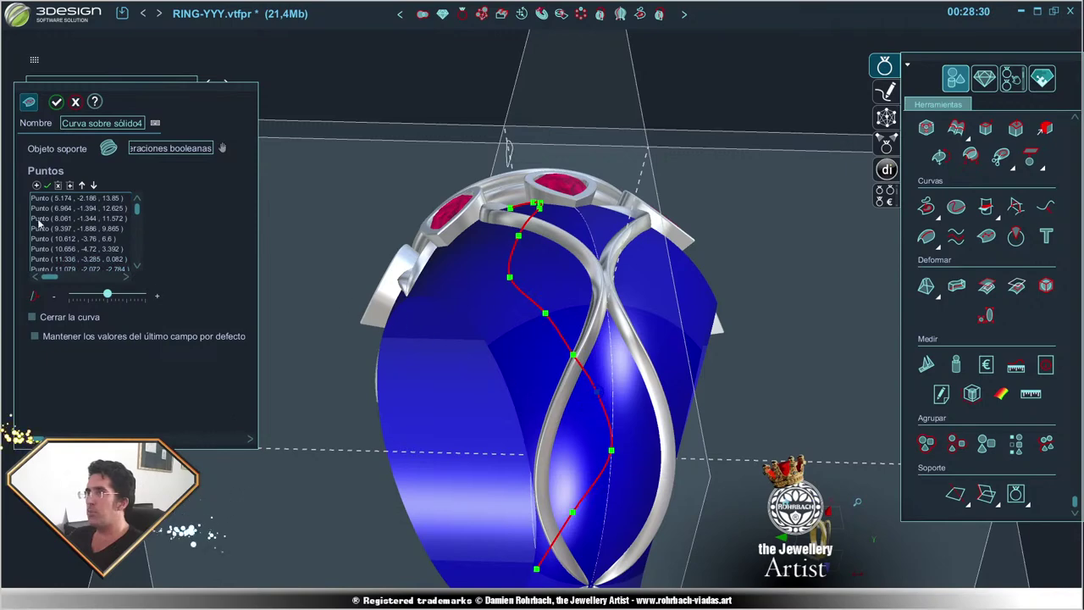
pyautogui.scroll(3, 642, 472)
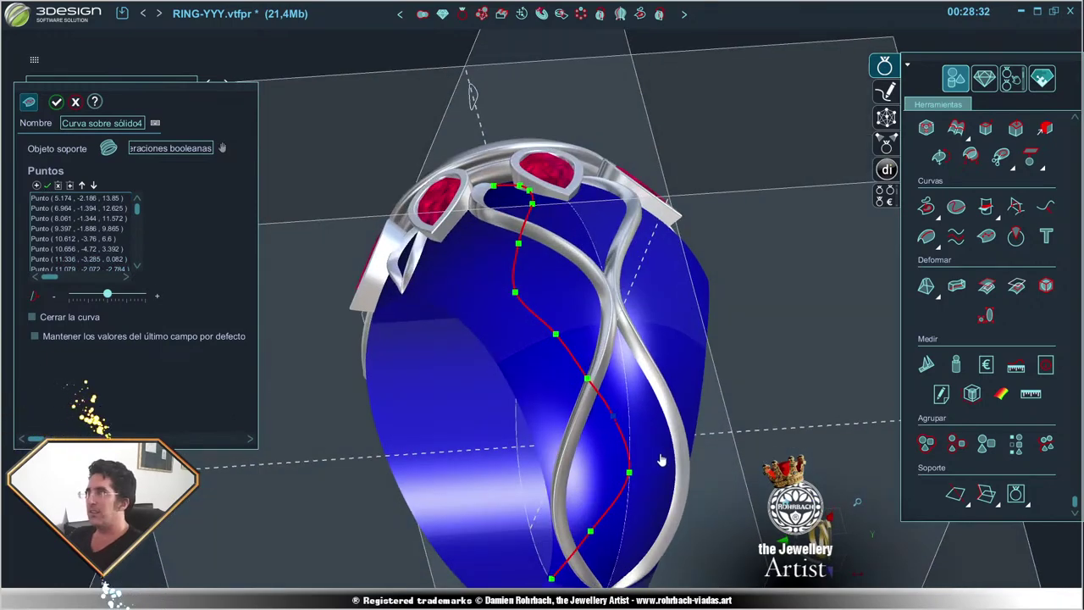
pyautogui.click(651, 451)
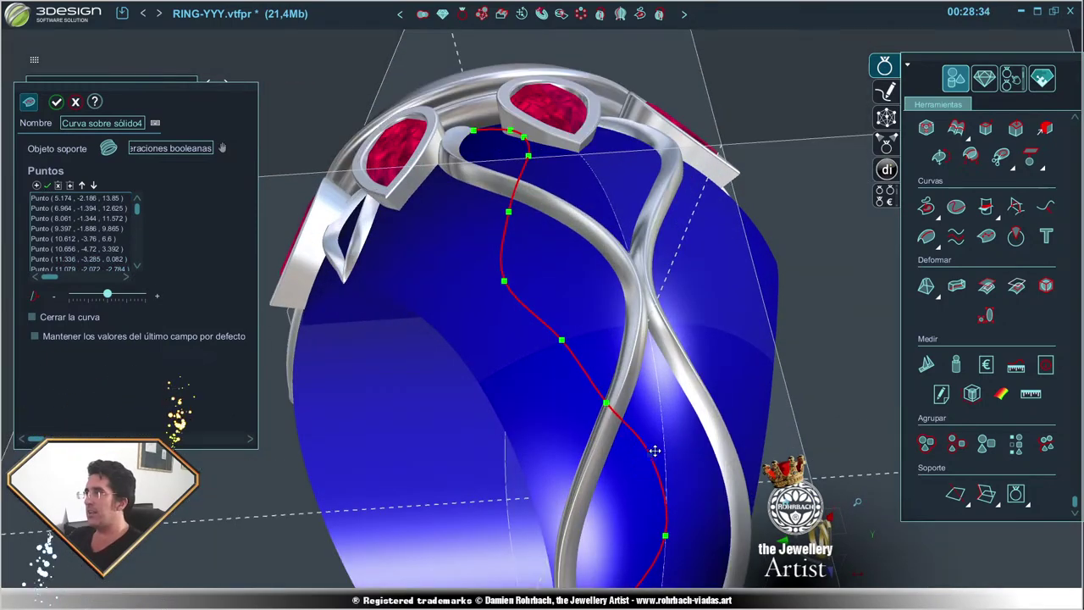
pyautogui.moveTo(608, 403); pyautogui.dragTo(608, 390)
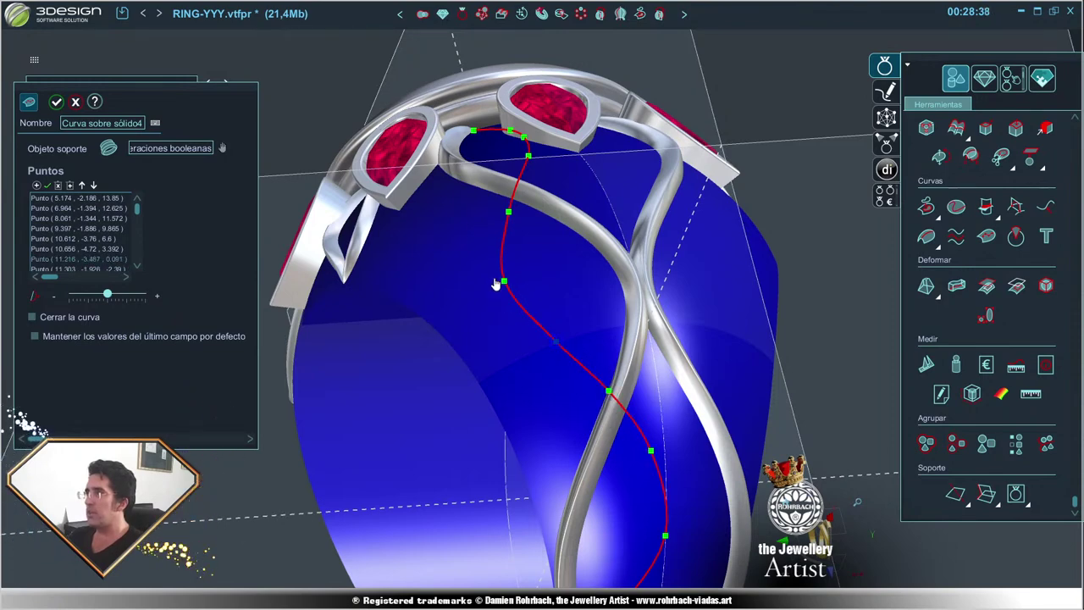
pyautogui.scroll(3, 507, 282)
pyautogui.scroll(2, 508, 283)
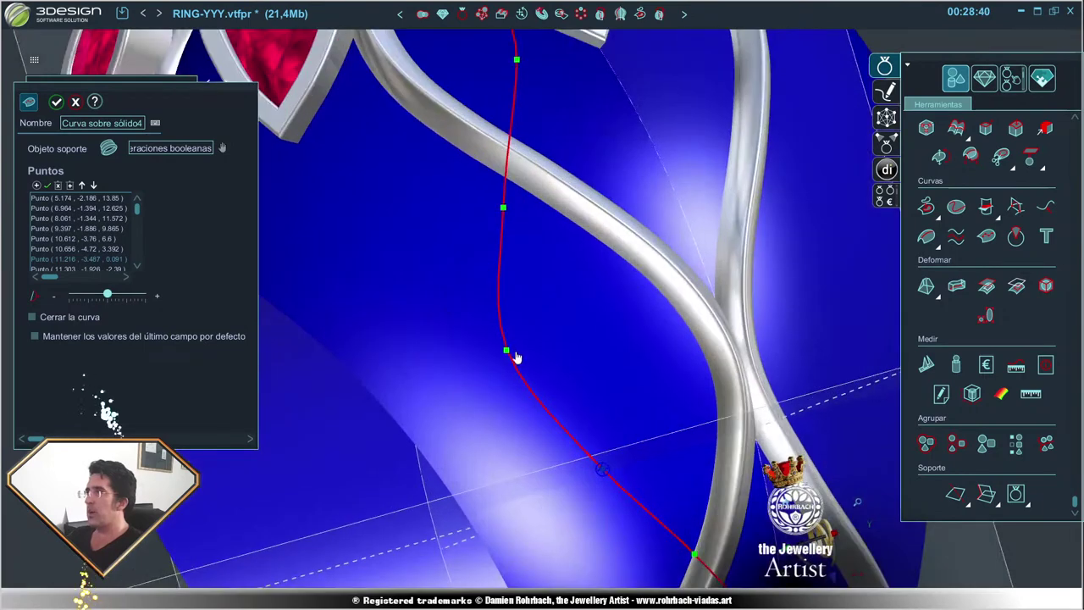
pyautogui.moveTo(510, 354); pyautogui.dragTo(524, 380)
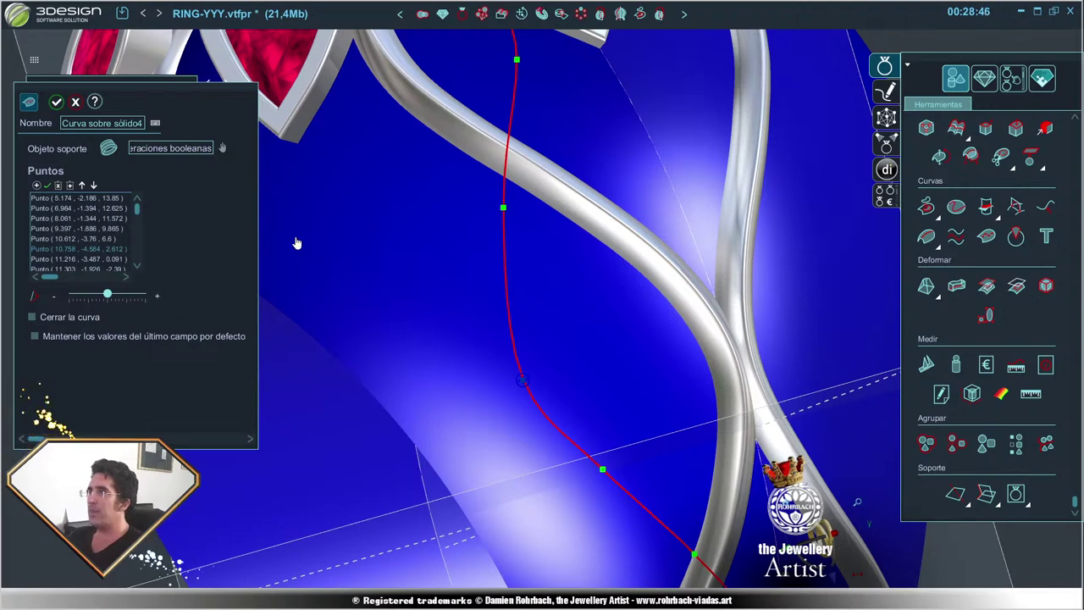
pyautogui.click(504, 209)
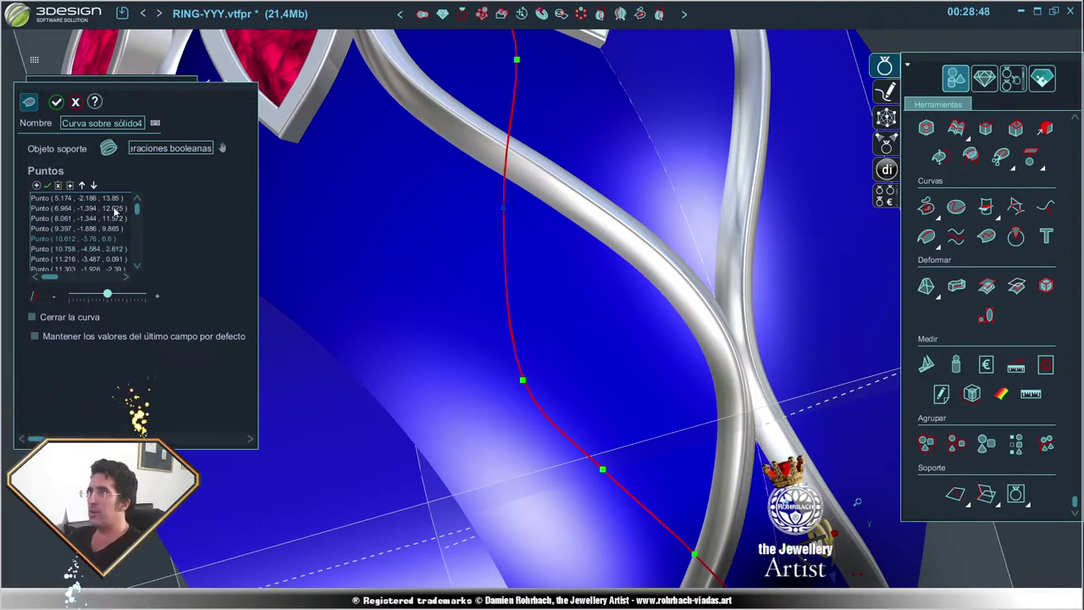
pyautogui.click(507, 290)
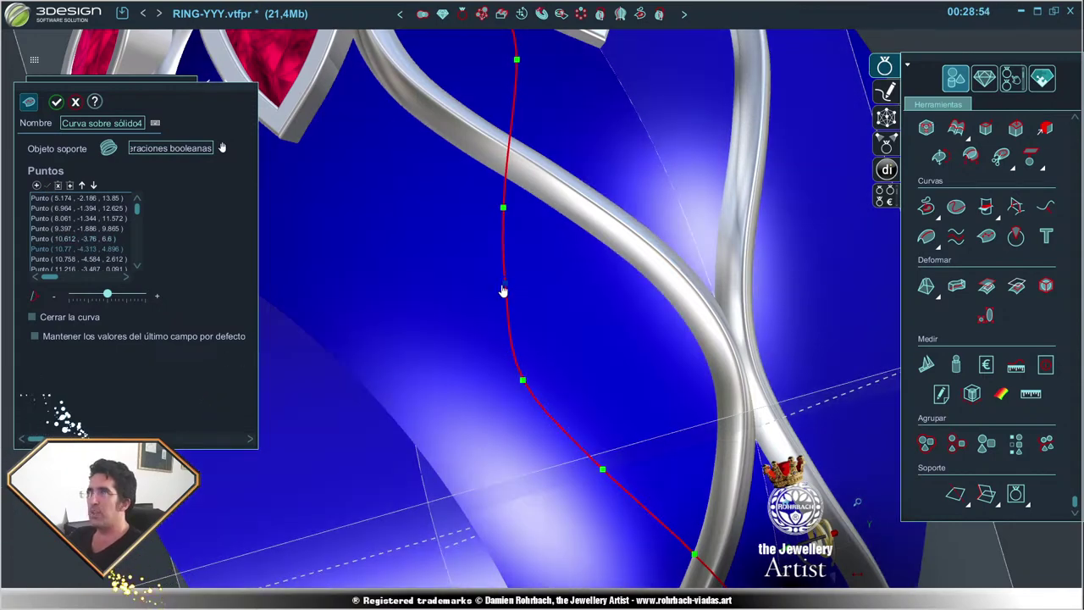
pyautogui.moveTo(504, 283); pyautogui.dragTo(502, 304)
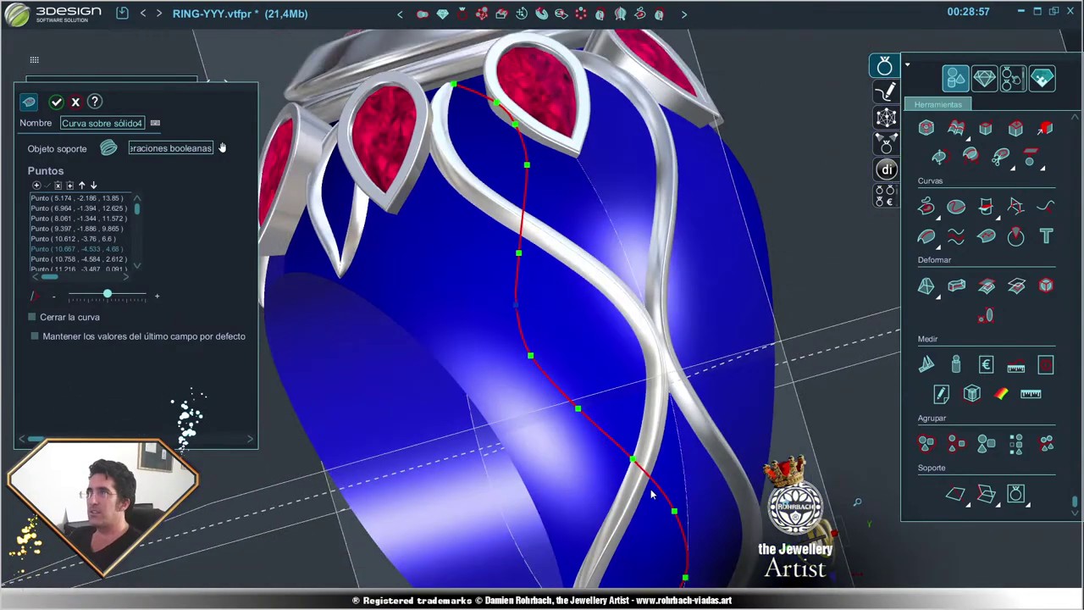
# - Reposition points so the curve weaves through the wires, ending near the shank's bottom edge
pyautogui.moveTo(503, 305); pyautogui.dragTo(431, 225, button='middle')
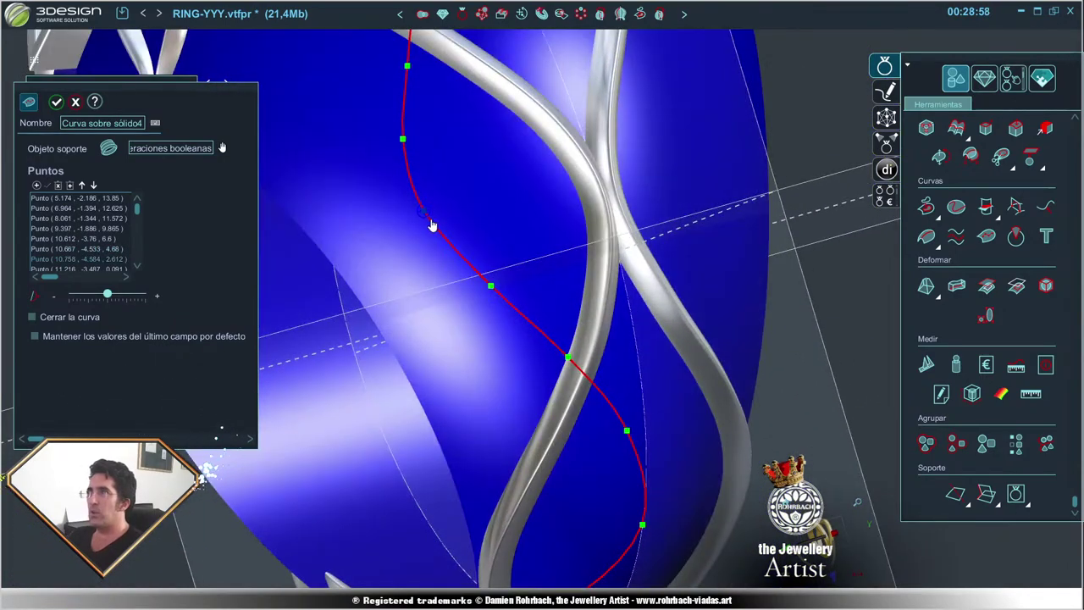
pyautogui.moveTo(430, 221); pyautogui.dragTo(433, 217)
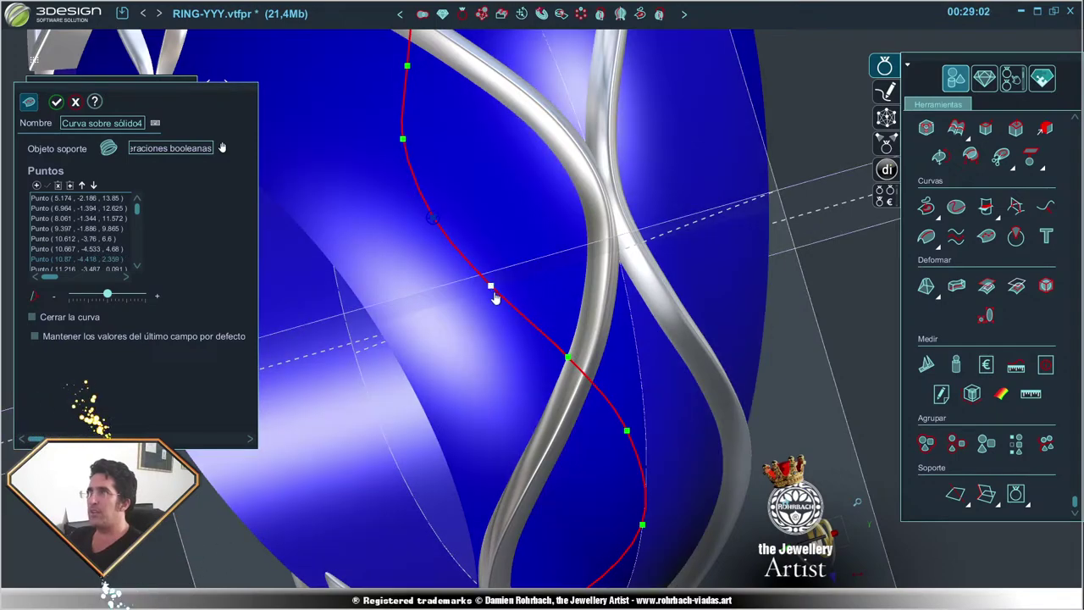
pyautogui.moveTo(571, 321)
pyautogui.mouseDown(button='middle')
pyautogui.moveTo(487, 381)
pyautogui.moveTo(441, 280)
pyautogui.mouseUp(button='middle')
pyautogui.moveTo(441, 281); pyautogui.dragTo(449, 278)
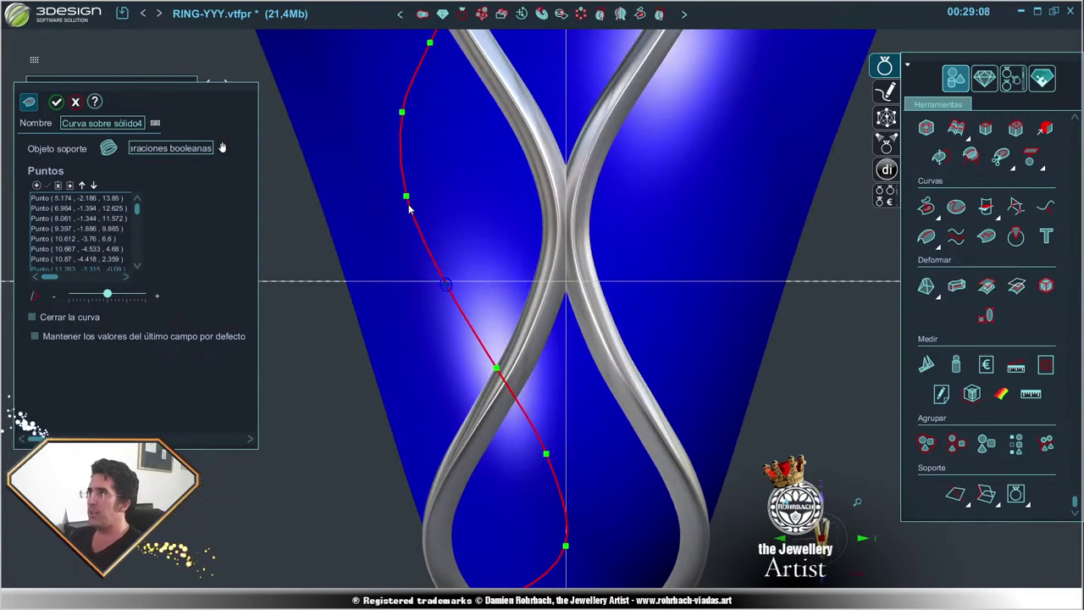
pyautogui.moveTo(405, 196); pyautogui.dragTo(408, 204)
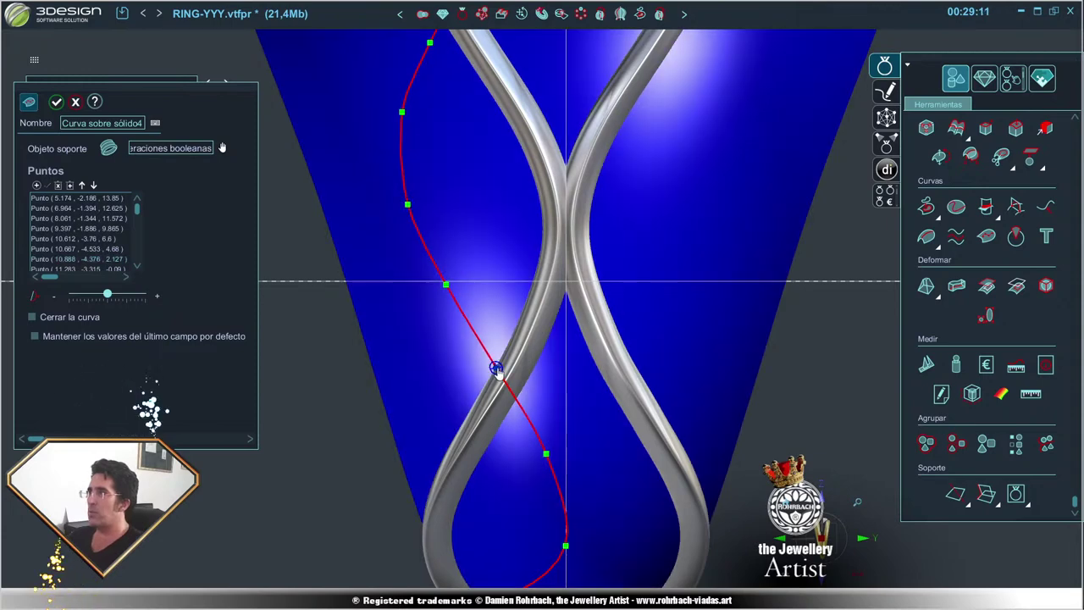
pyautogui.moveTo(497, 369); pyautogui.dragTo(494, 360)
pyautogui.scroll(-5, 494, 361)
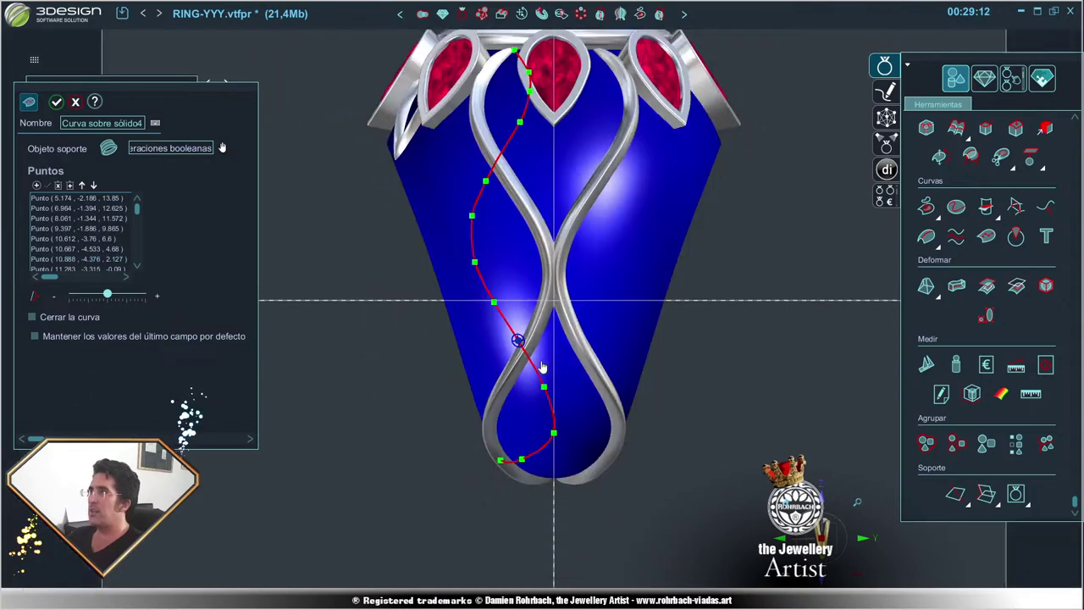
pyautogui.moveTo(494, 361); pyautogui.dragTo(602, 159, button='middle')
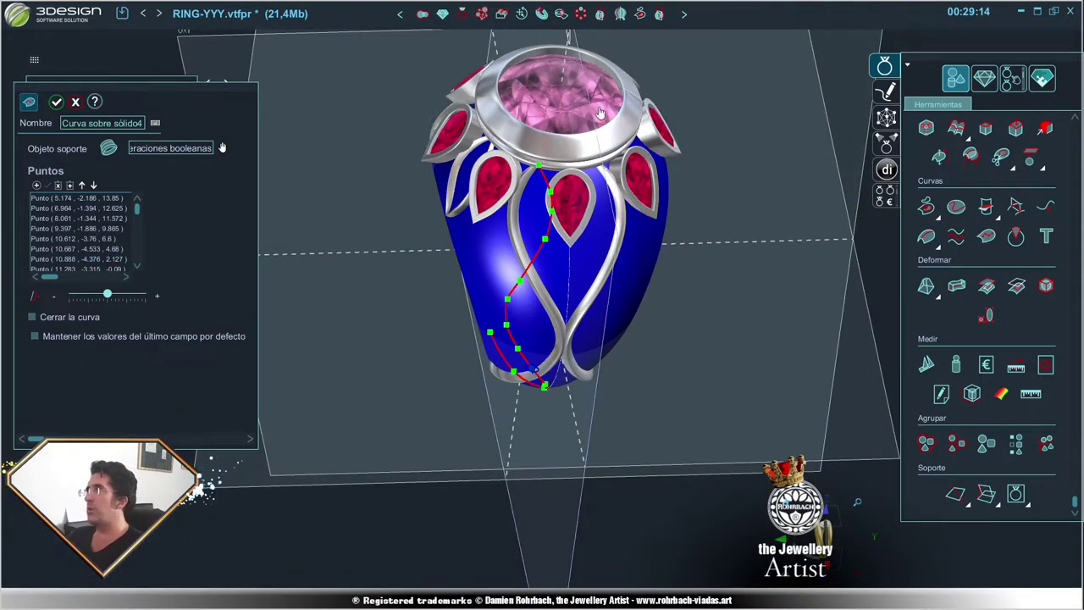
pyautogui.moveTo(626, 373); pyautogui.dragTo(640, 440, button='middle')
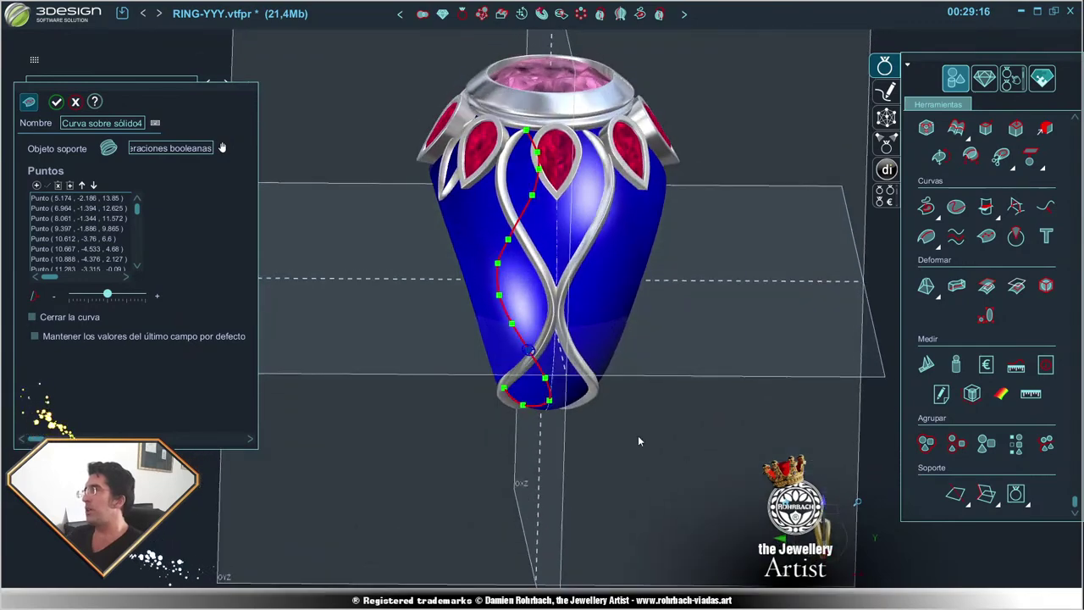
pyautogui.scroll(5, 508, 347)
pyautogui.scroll(2, 468, 348)
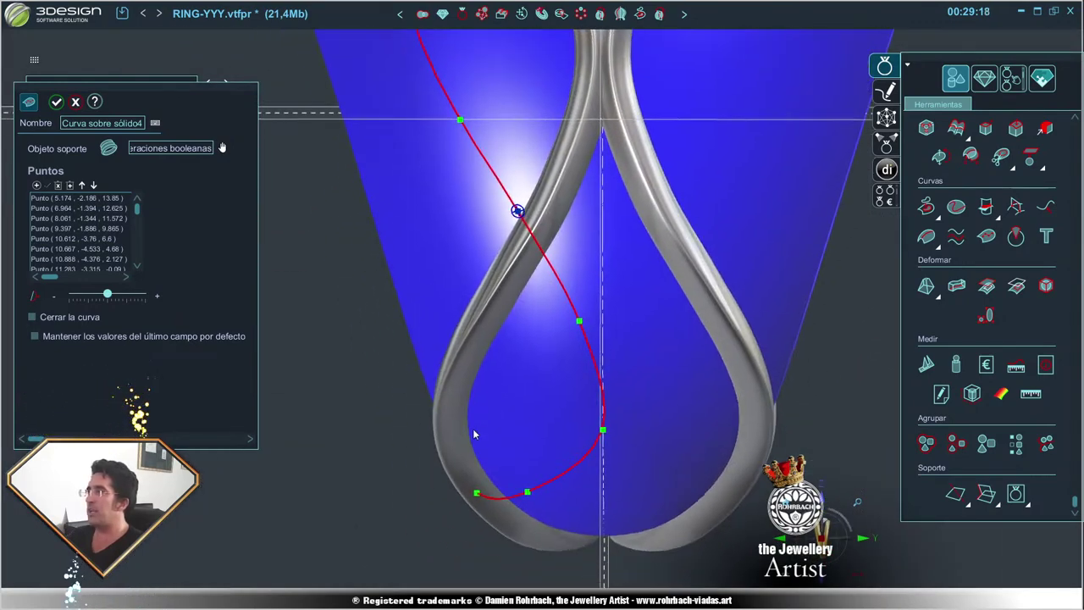
pyautogui.moveTo(468, 348)
pyautogui.mouseDown(button='middle')
pyautogui.moveTo(450, 522)
pyautogui.moveTo(588, 316)
pyautogui.mouseUp(button='middle')
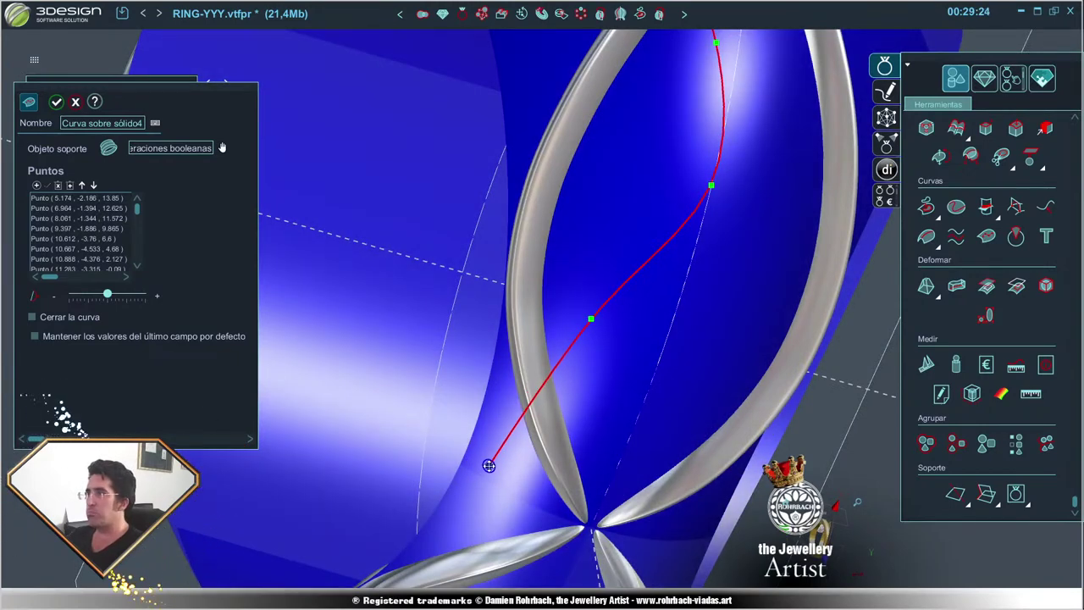
pyautogui.click(488, 465)
# - Lower the curve's middle point, add new points and delete the point causing the loop
pyautogui.moveTo(590, 319); pyautogui.dragTo(531, 387)
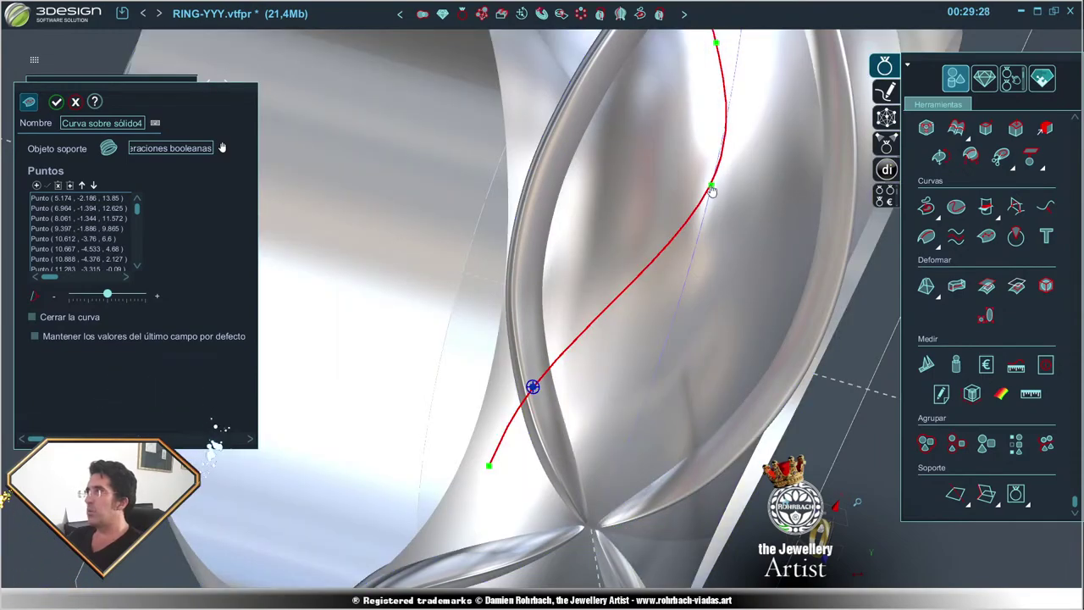
pyautogui.moveTo(712, 191)
pyautogui.mouseDown(button='right')
pyautogui.moveTo(691, 185)
pyautogui.moveTo(652, 211)
pyautogui.mouseUp(button='right')
pyautogui.moveTo(646, 198); pyautogui.dragTo(626, 222)
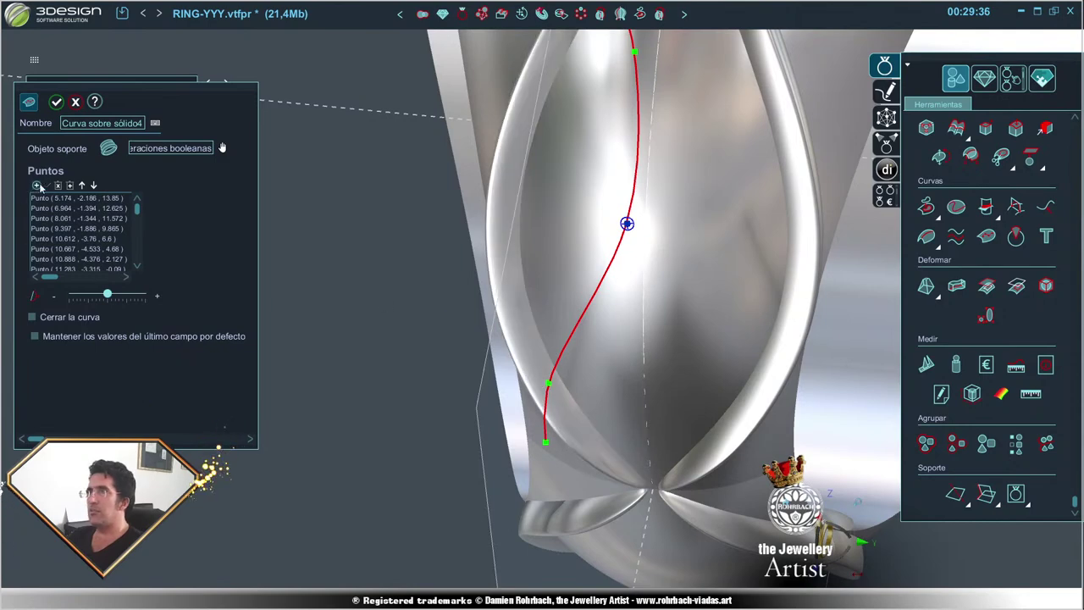
pyautogui.click(584, 312)
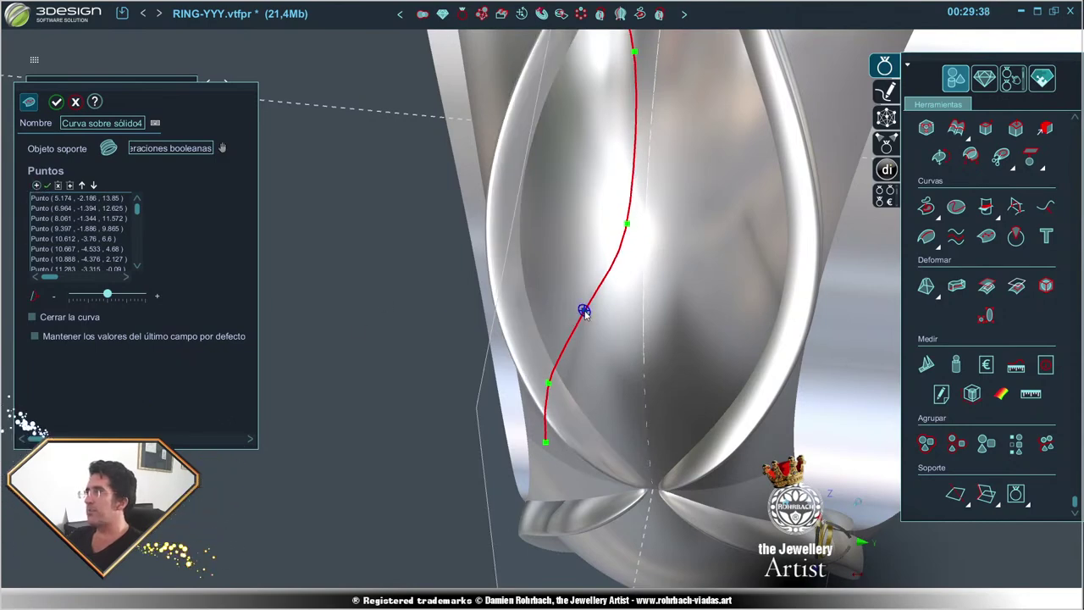
pyautogui.click(635, 135)
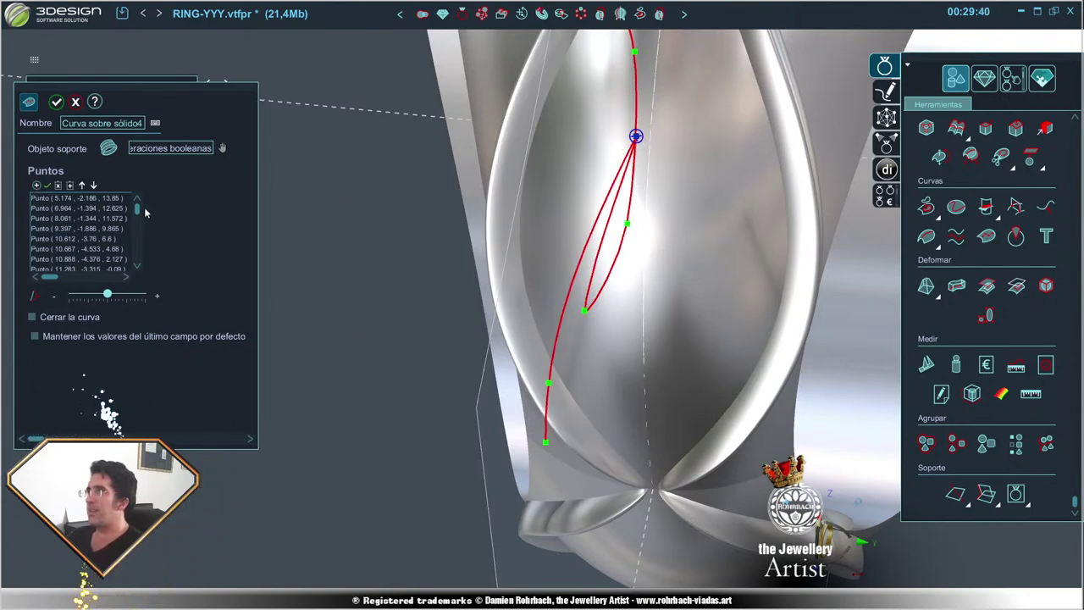
pyautogui.click(57, 185)
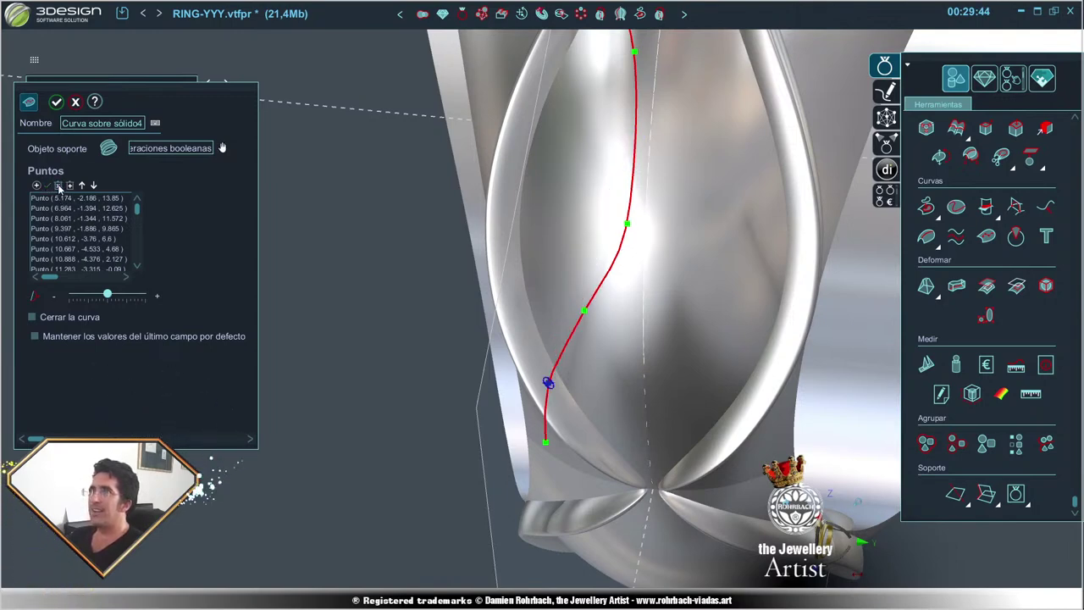
pyautogui.click(633, 51)
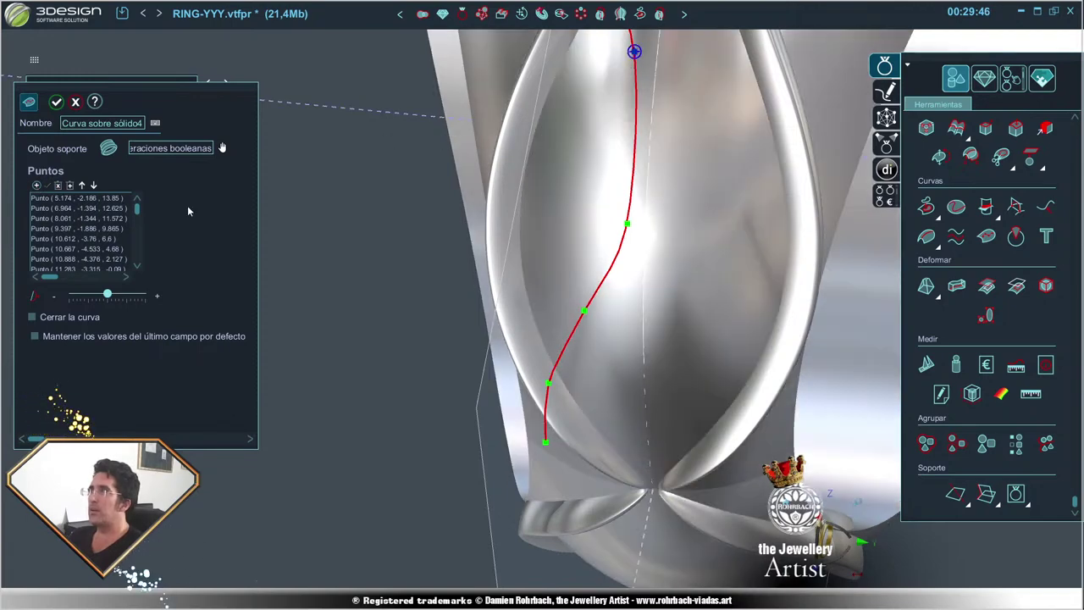
pyautogui.click(638, 140)
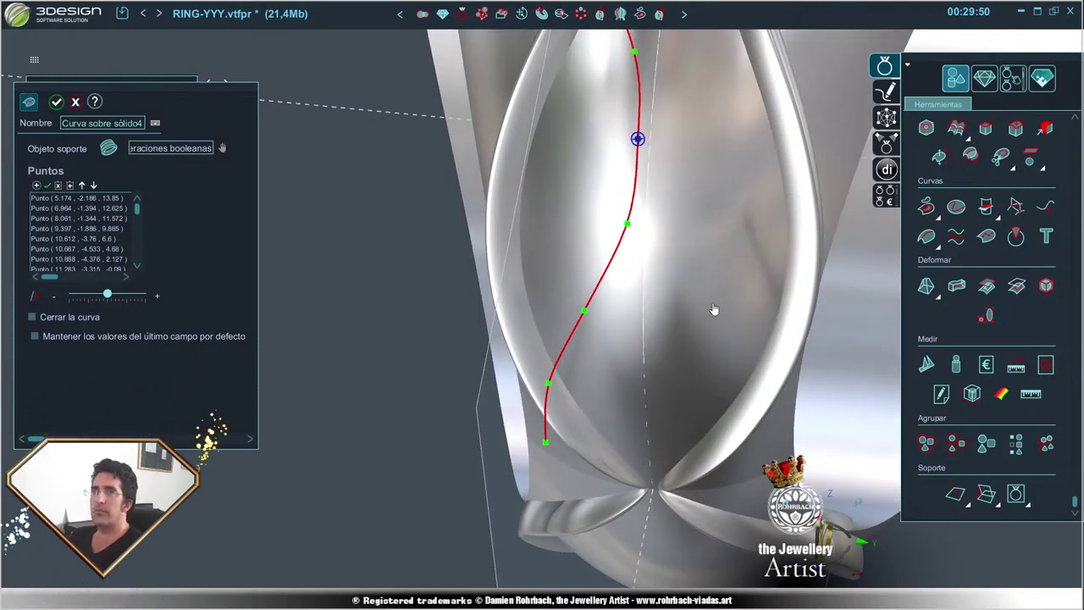
# - Add an upper point and drag the curve points to even out the bend
pyautogui.moveTo(713, 310)
pyautogui.mouseDown(button='middle')
pyautogui.moveTo(717, 167)
pyautogui.moveTo(673, 200)
pyautogui.mouseUp(button='middle')
pyautogui.click(551, 138)
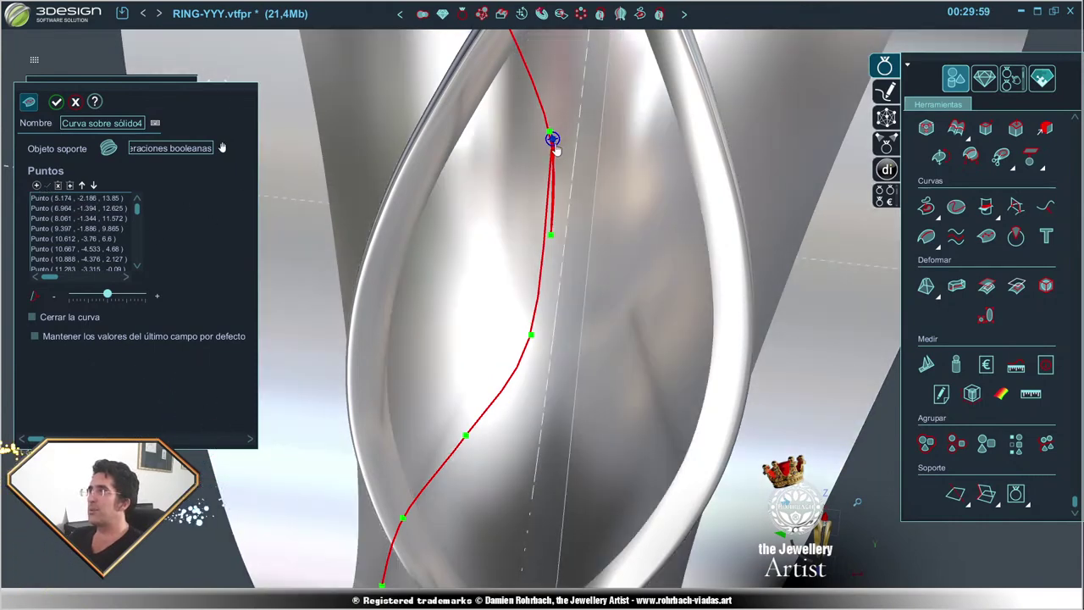
pyautogui.moveTo(551, 138)
pyautogui.mouseDown()
pyautogui.moveTo(516, 281)
pyautogui.moveTo(538, 284)
pyautogui.mouseUp()
pyautogui.moveTo(531, 336); pyautogui.dragTo(512, 367)
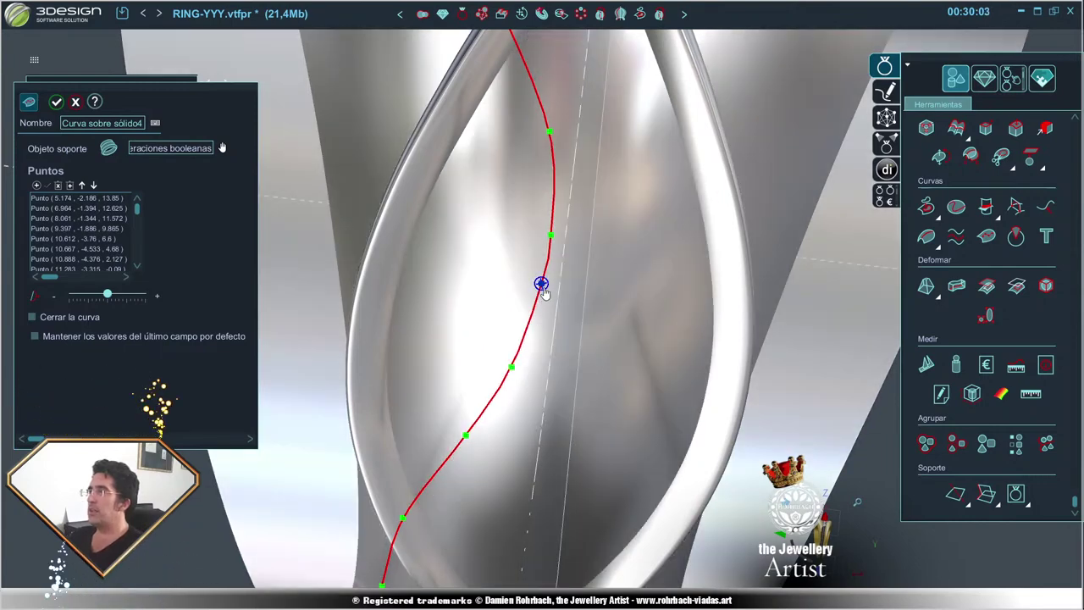
pyautogui.moveTo(540, 284); pyautogui.dragTo(538, 299)
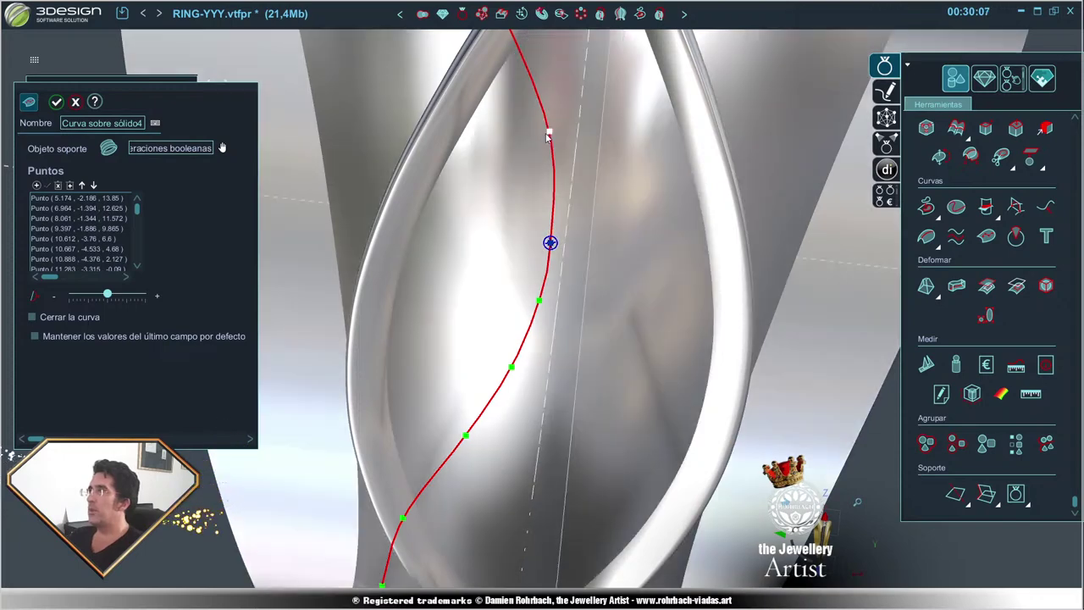
pyautogui.moveTo(549, 131); pyautogui.dragTo(532, 116)
pyautogui.moveTo(550, 248); pyautogui.dragTo(546, 207)
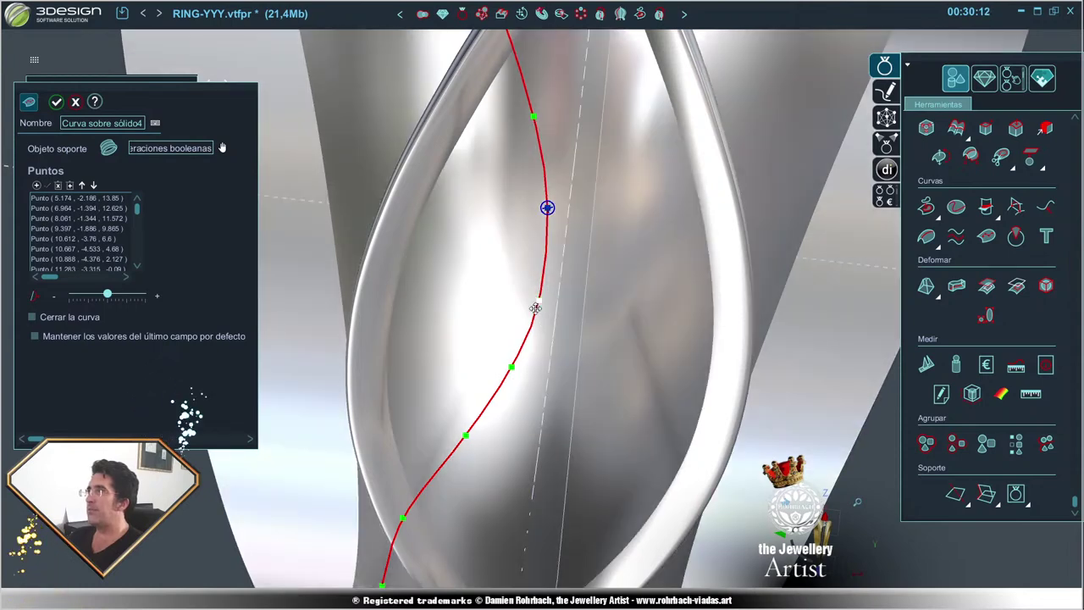
pyautogui.click(539, 301)
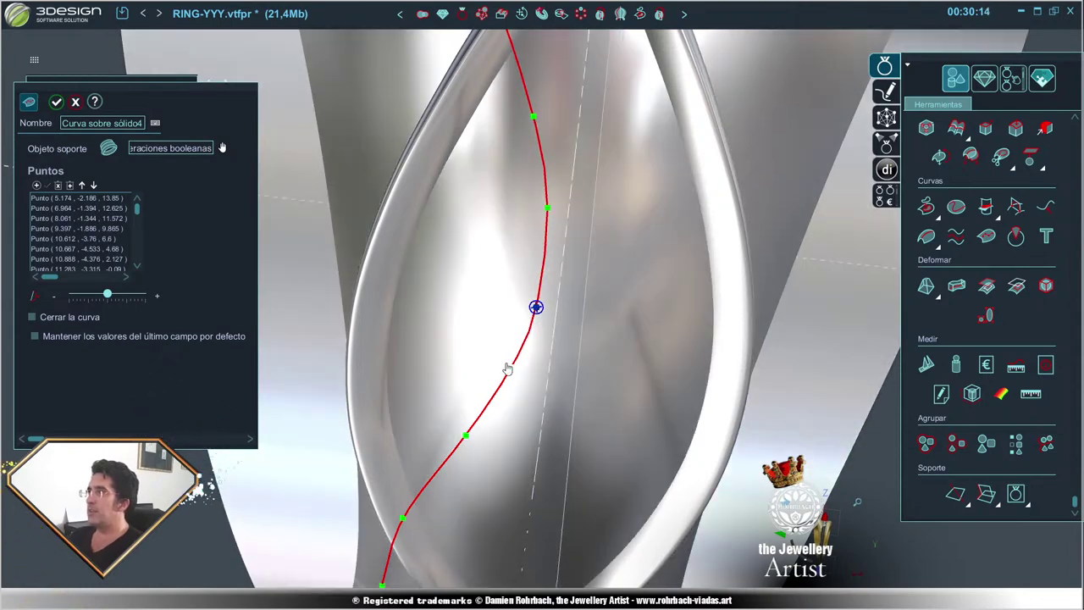
# - Nudge the middle, upper and lower curve points to remove the remaining kink
pyautogui.scroll(-5, 508, 381)
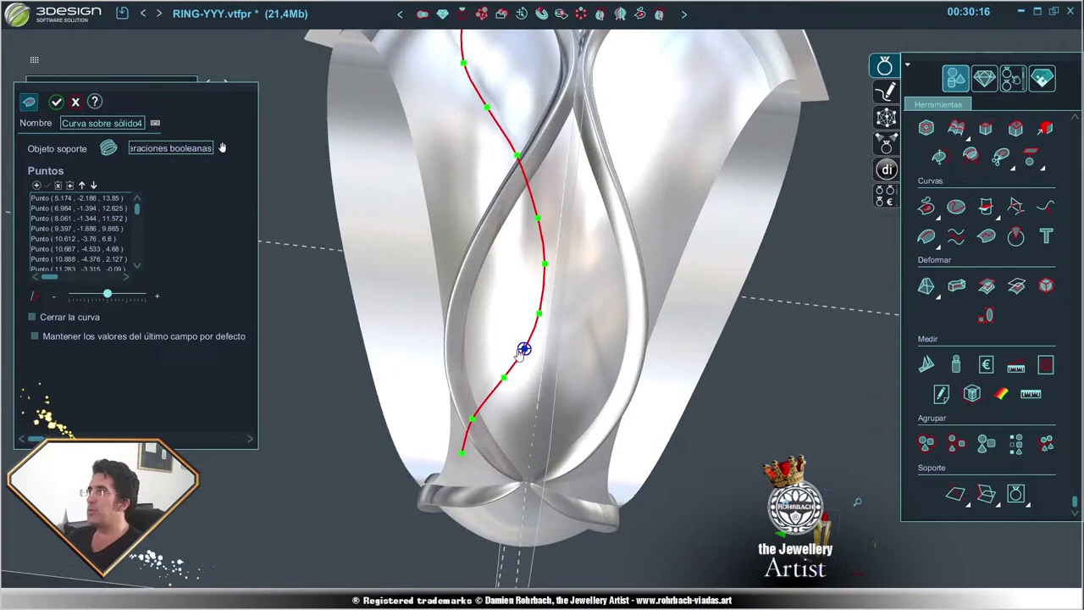
pyautogui.scroll(3, 488, 178)
pyautogui.scroll(-2, 488, 178)
pyautogui.scroll(3, 508, 208)
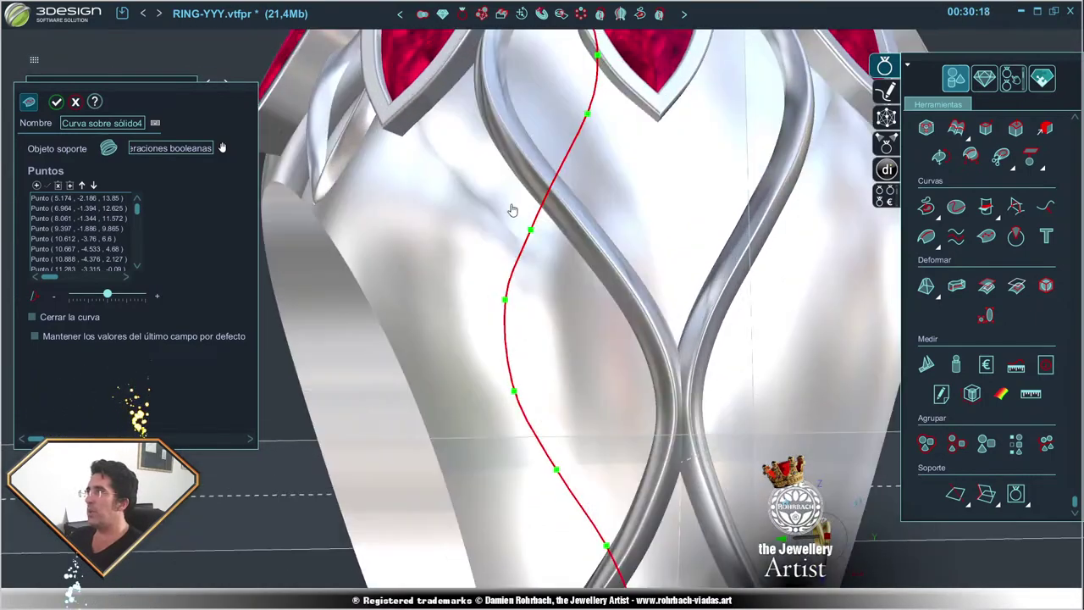
pyautogui.scroll(2, 494, 299)
pyautogui.moveTo(494, 299); pyautogui.dragTo(492, 307)
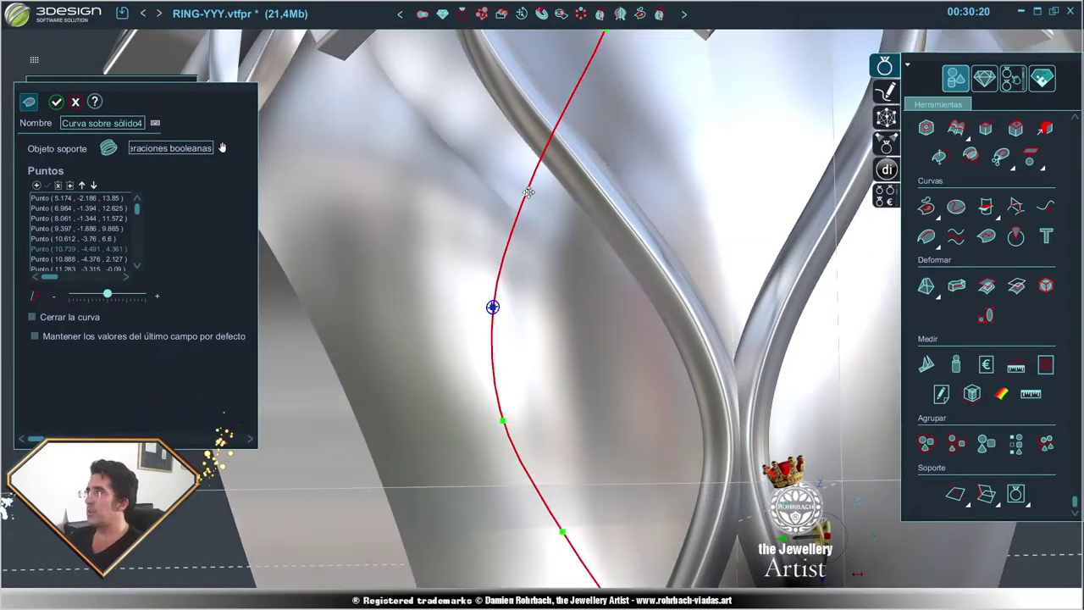
pyautogui.moveTo(529, 193); pyautogui.dragTo(526, 195)
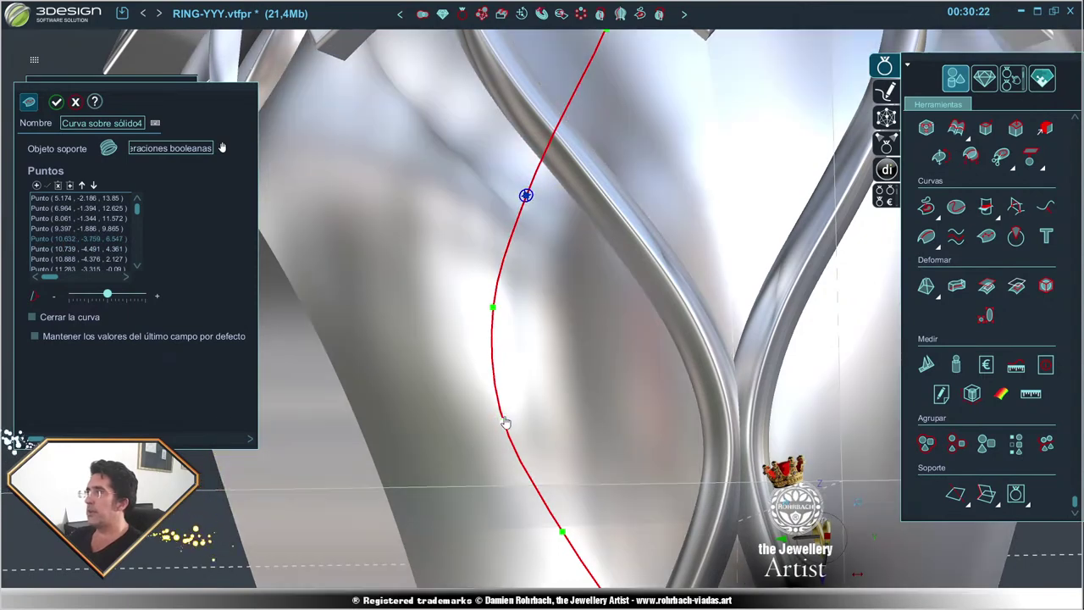
pyautogui.click(503, 421)
pyautogui.moveTo(506, 429); pyautogui.dragTo(515, 442)
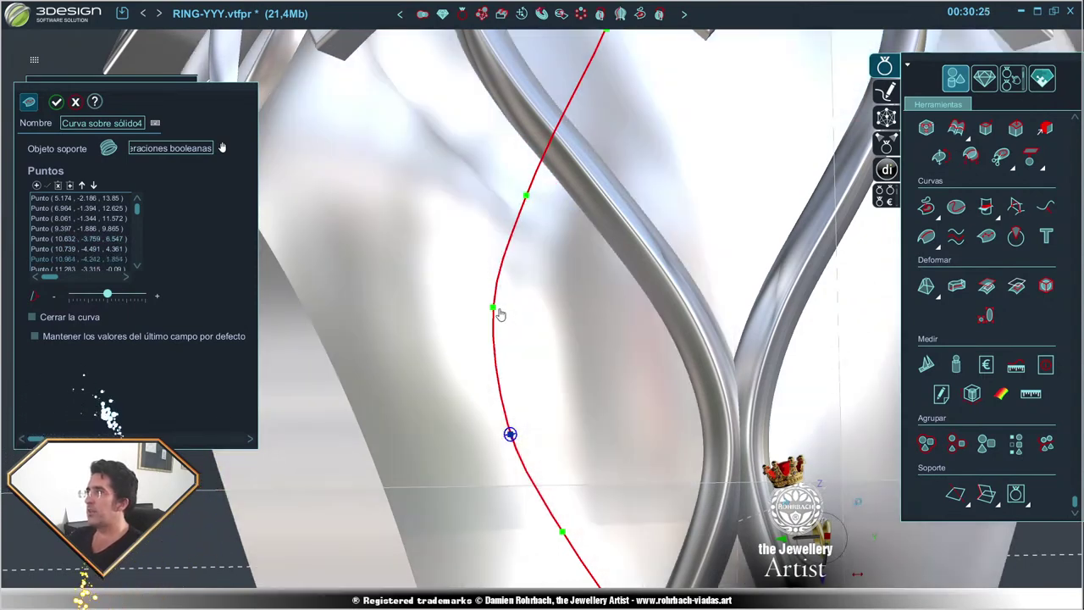
pyautogui.click(493, 307)
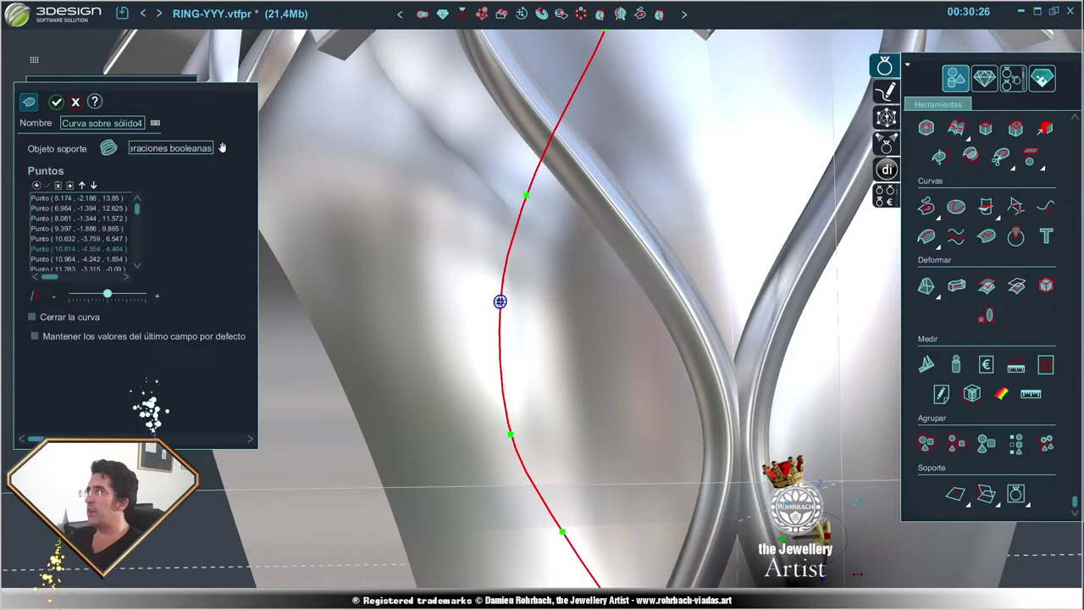
# - Zoom in and out to check that the curve flows evenly down the shank
pyautogui.scroll(-5, 494, 315)
pyautogui.scroll(3, 550, 426)
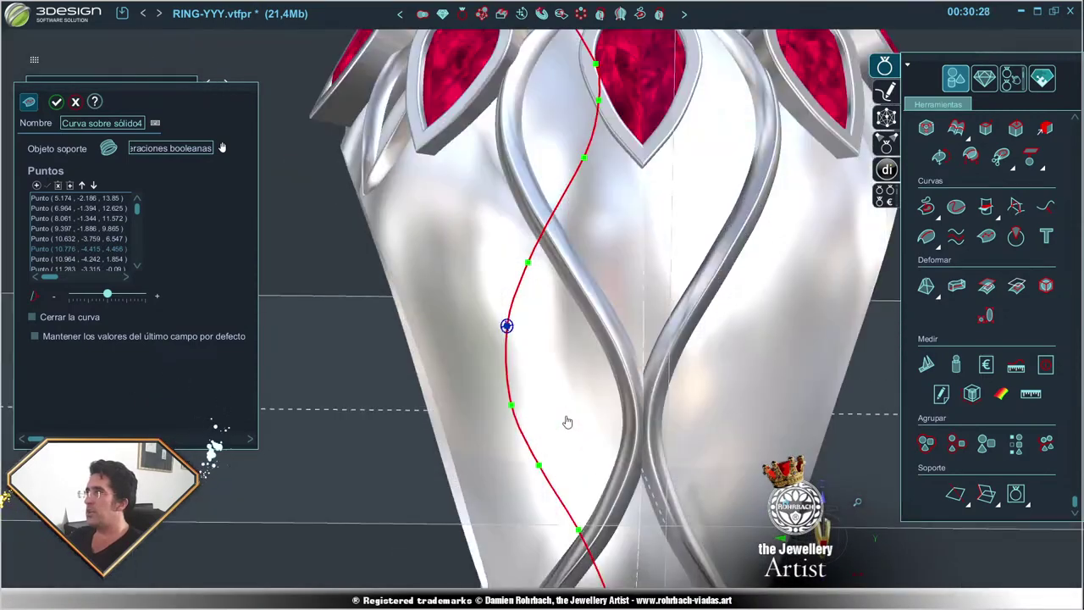
pyautogui.scroll(2, 508, 364)
pyautogui.scroll(-3, 508, 339)
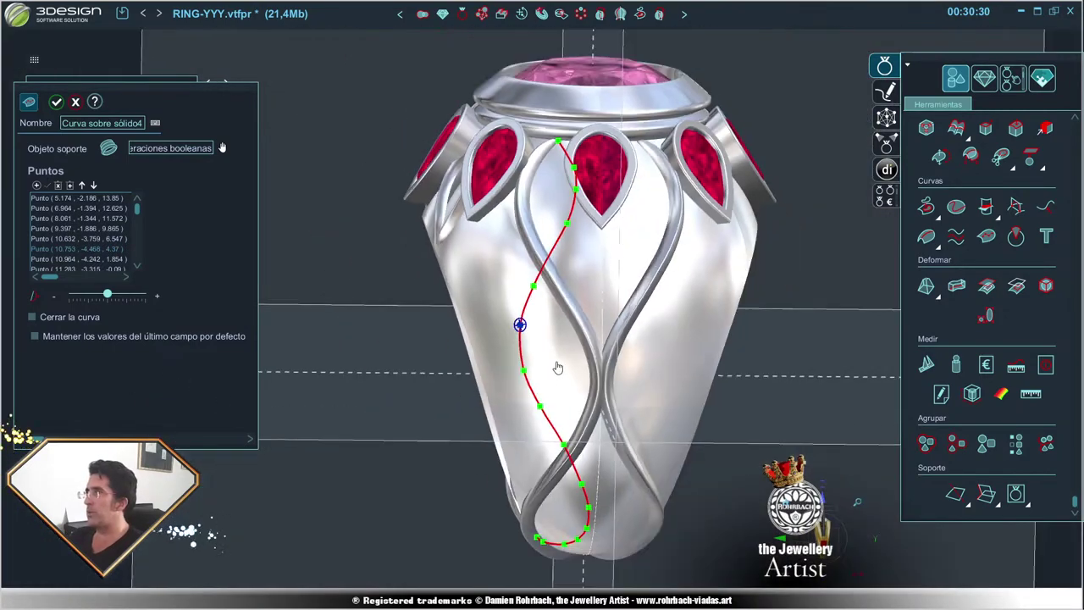
pyautogui.scroll(-2, 559, 339)
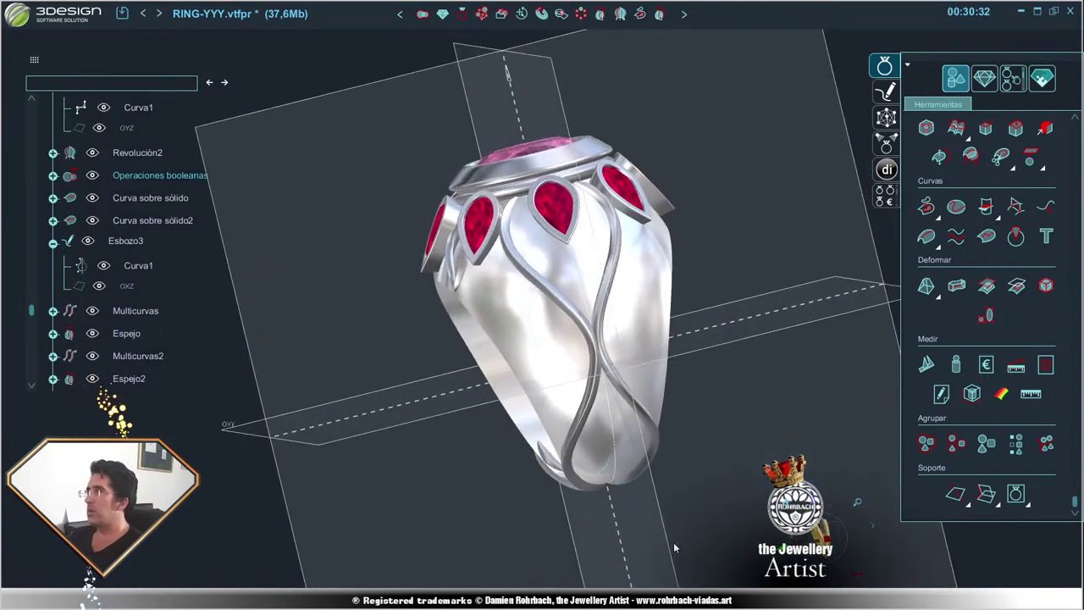
pyautogui.scroll(3, 651, 508)
pyautogui.scroll(-3, 641, 484)
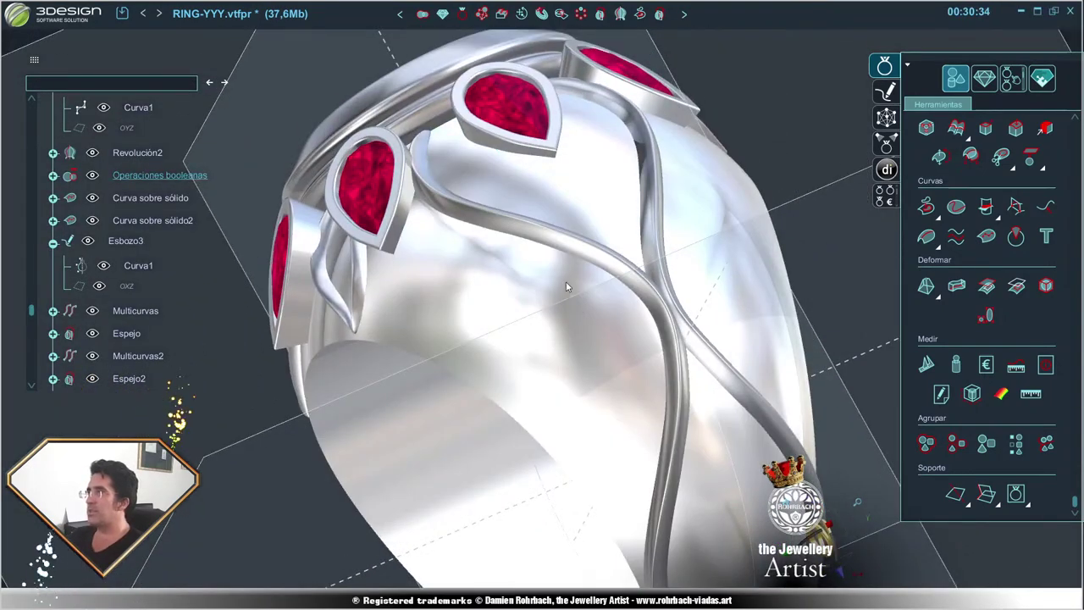
# - Select Operaciones booleanas and orbit around the ring to inspect the S-shaped wires
pyautogui.click(568, 283)
pyautogui.scroll(2, 756, 446)
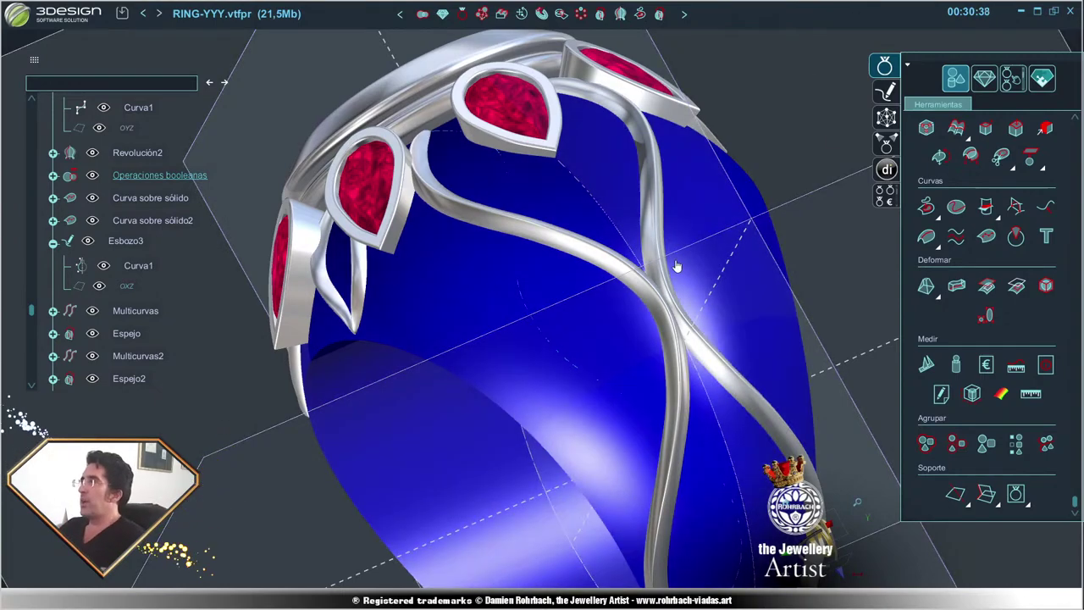
pyautogui.moveTo(621, 283)
pyautogui.mouseDown(button='middle')
pyautogui.moveTo(598, 449)
pyautogui.moveTo(544, 403)
pyautogui.moveTo(602, 314)
pyautogui.mouseUp(button='middle')
pyautogui.moveTo(593, 395)
pyautogui.mouseDown(button='middle')
pyautogui.moveTo(576, 388)
pyautogui.moveTo(646, 386)
pyautogui.moveTo(423, 363)
pyautogui.moveTo(574, 383)
pyautogui.mouseUp(button='middle')
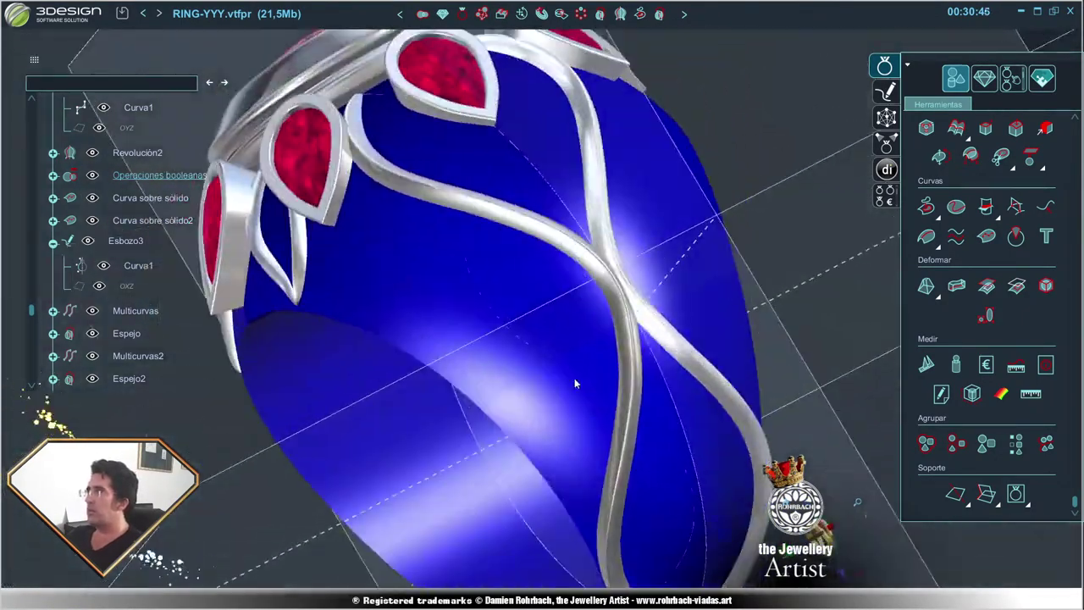
pyautogui.scroll(-3, 574, 383)
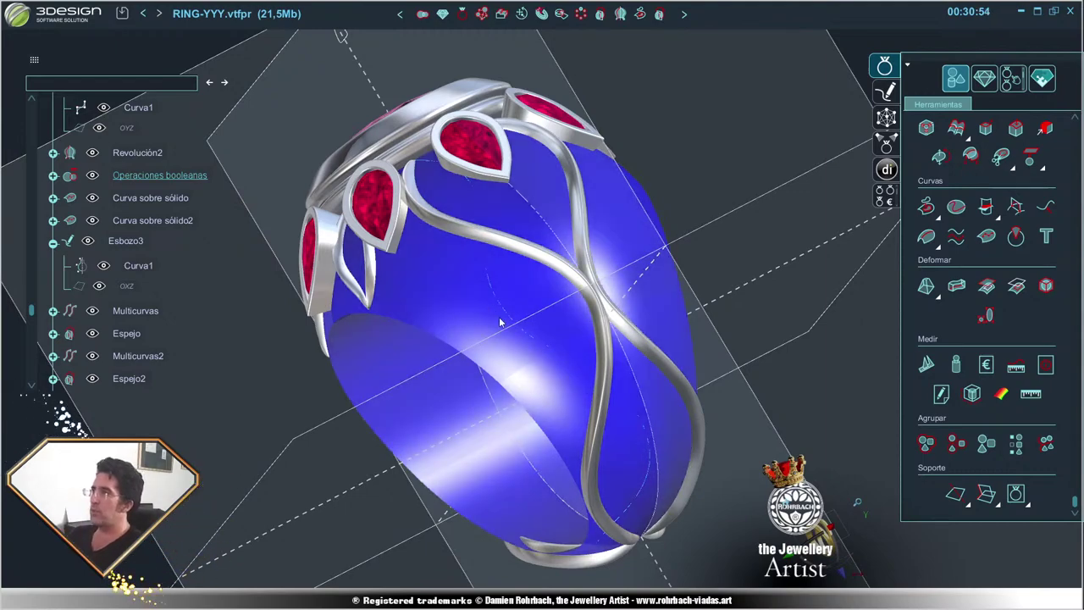
pyautogui.moveTo(496, 314); pyautogui.dragTo(558, 371, button='middle')
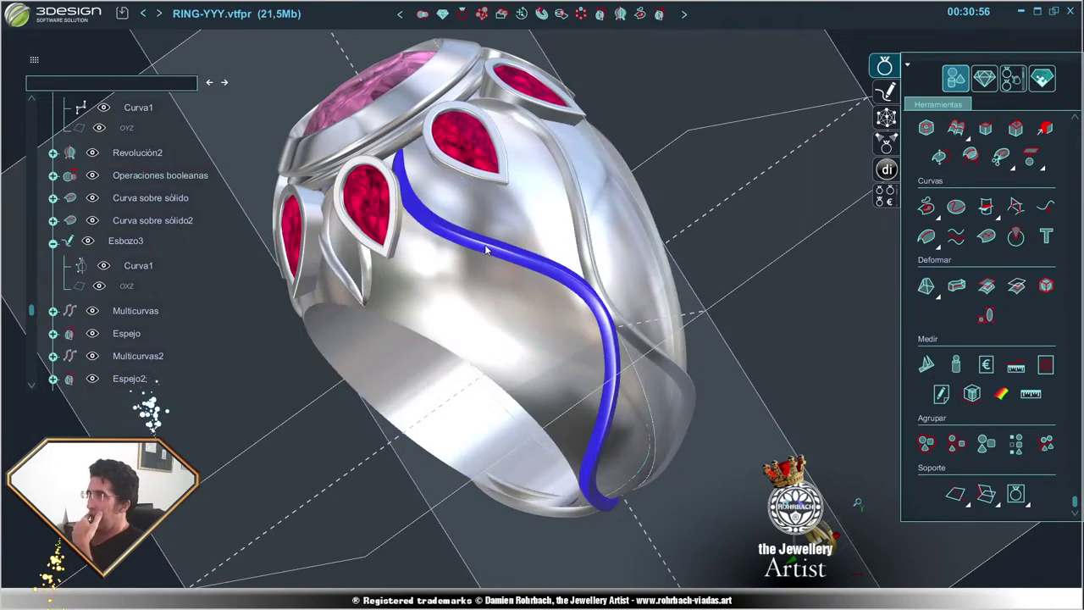
# - Duplicate the existing wire as Multicurvas4 and sweep it along Curva sobre sólido4 as its rail
pyautogui.rightClick(488, 245)
pyautogui.click(537, 410)
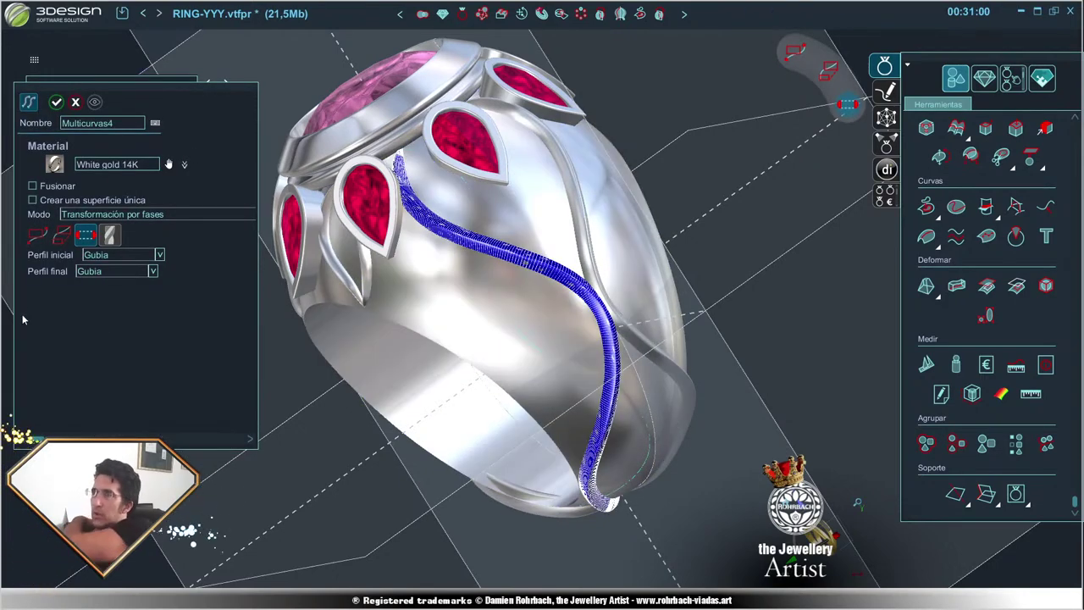
pyautogui.click(37, 234)
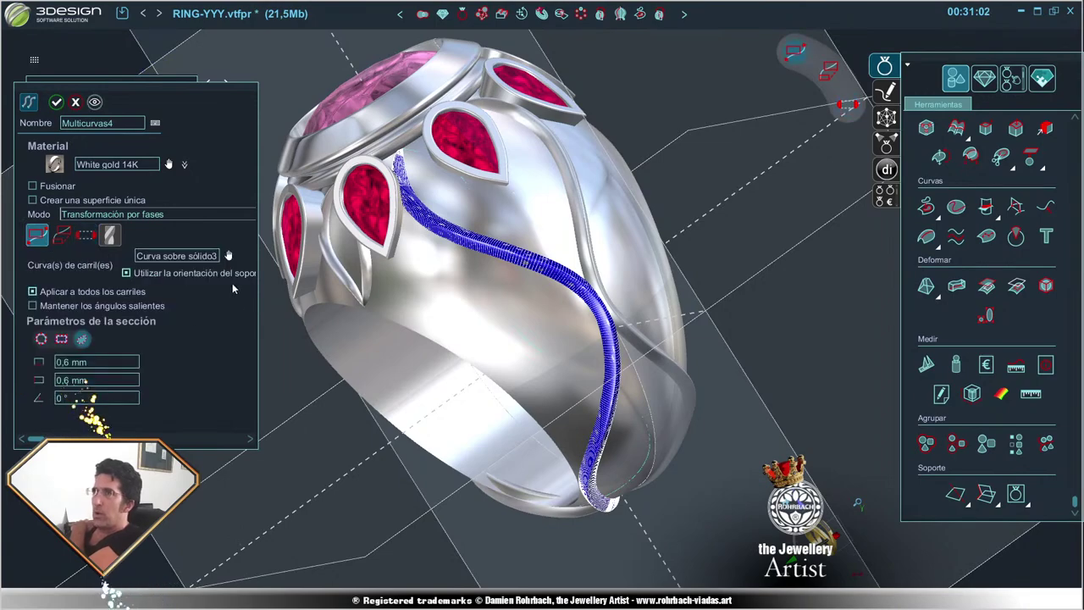
pyautogui.click(229, 256)
pyautogui.scroll(5, 454, 363)
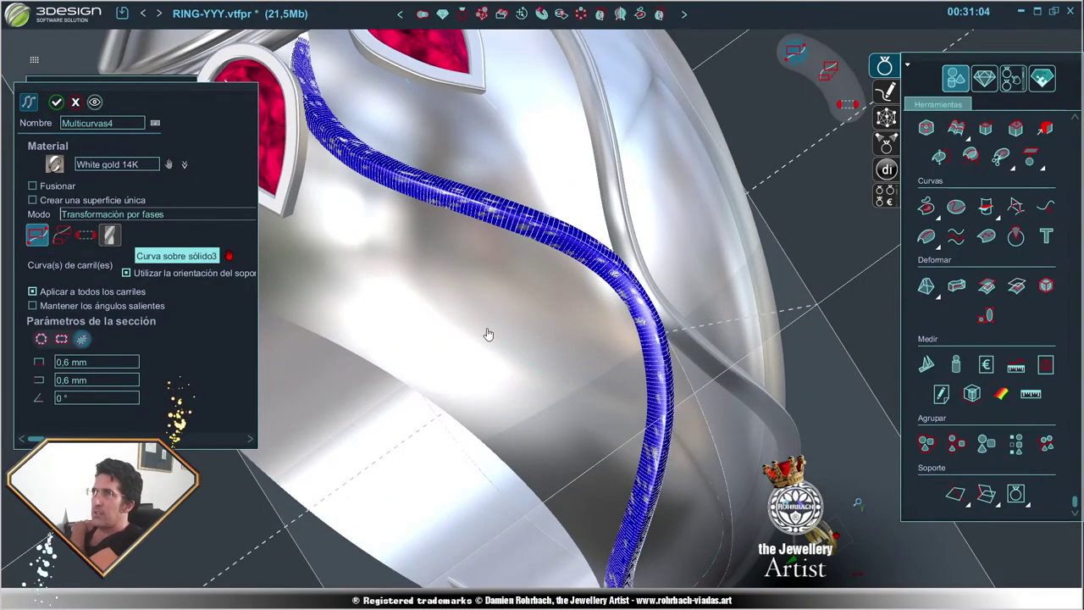
pyautogui.click(493, 335)
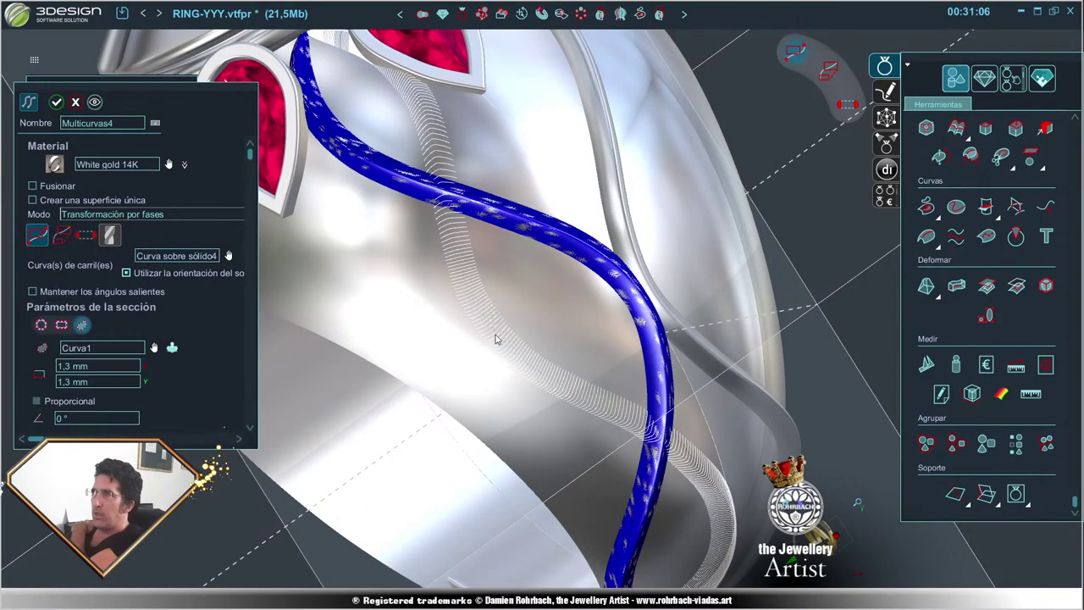
pyautogui.scroll(-5, 496, 338)
pyautogui.moveTo(493, 334)
pyautogui.mouseDown(button='right')
pyautogui.moveTo(766, 476)
pyautogui.moveTo(659, 455)
pyautogui.moveTo(719, 427)
pyautogui.mouseUp(button='right')
pyautogui.press('Return')
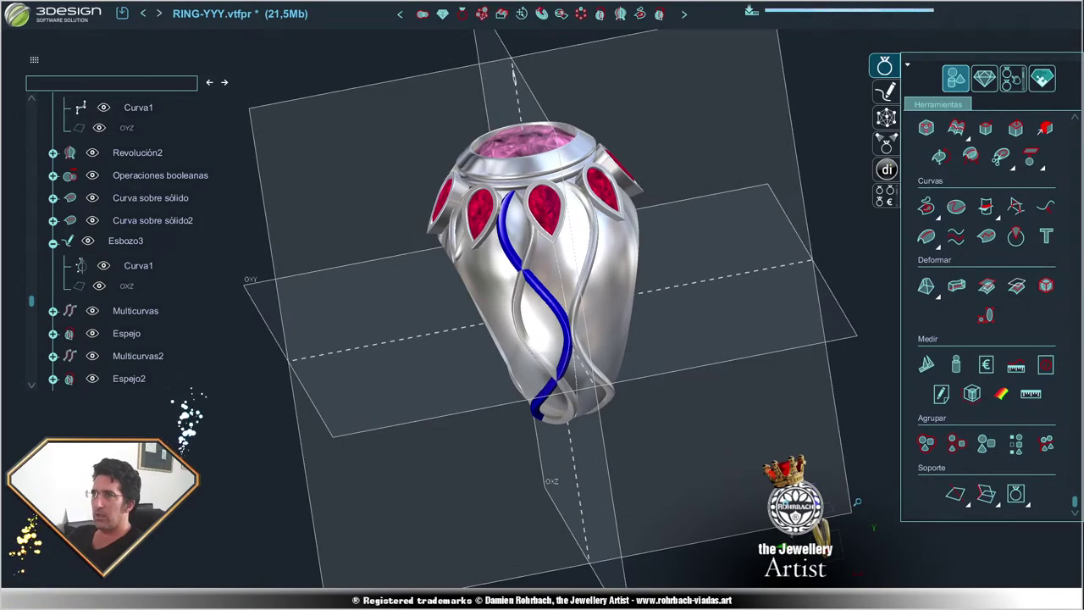
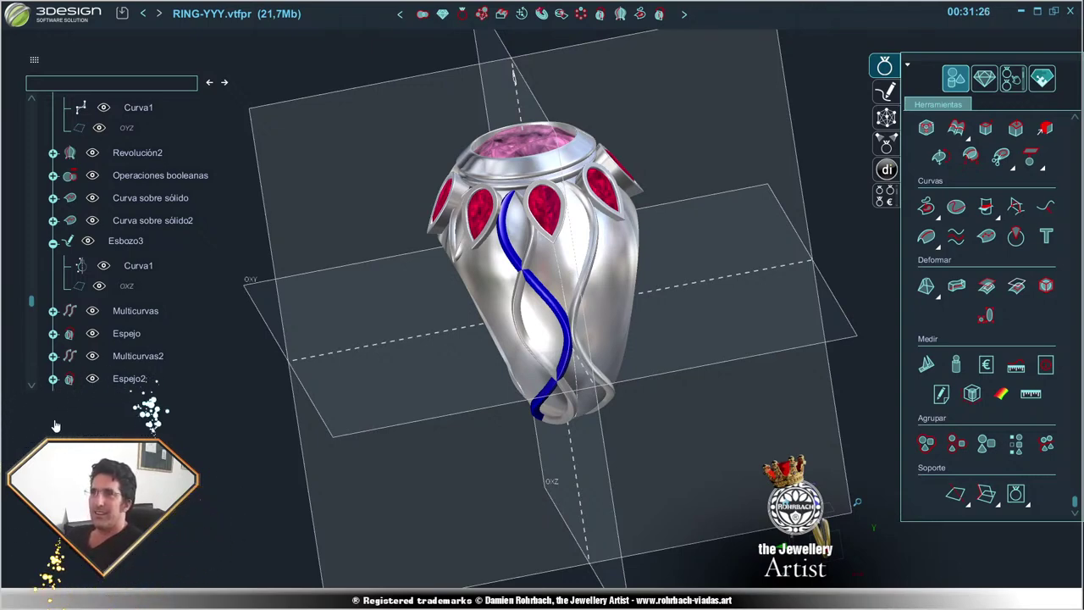
# - Reopen Multicurvas3 from the history tree and validate it unchanged so the interlaced ribbons rebuild
pyautogui.moveTo(78, 418); pyautogui.dragTo(468, 297, button='middle')
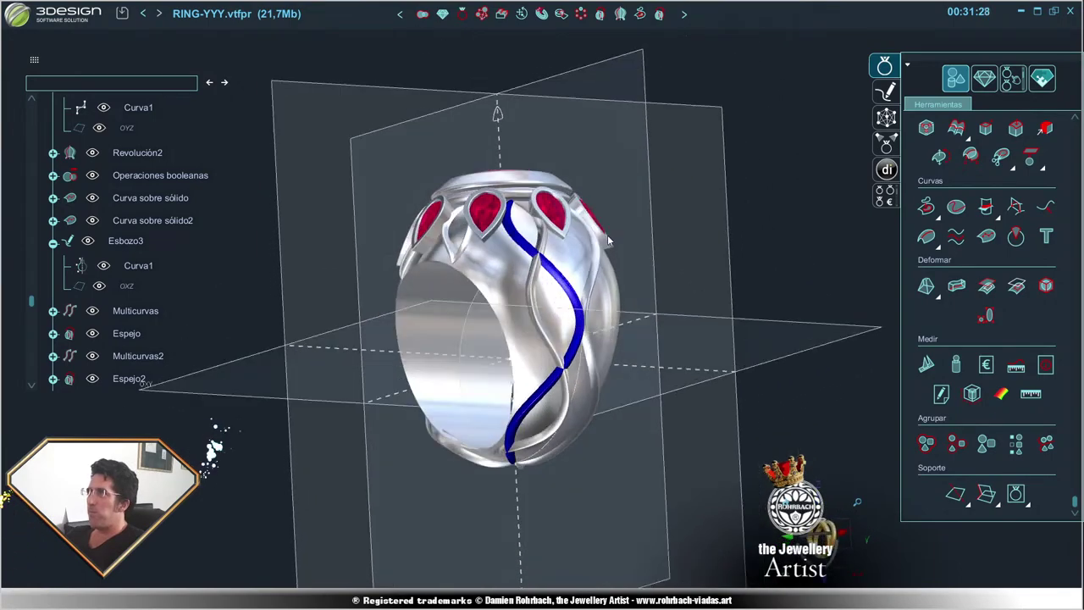
pyautogui.scroll(3, 468, 296)
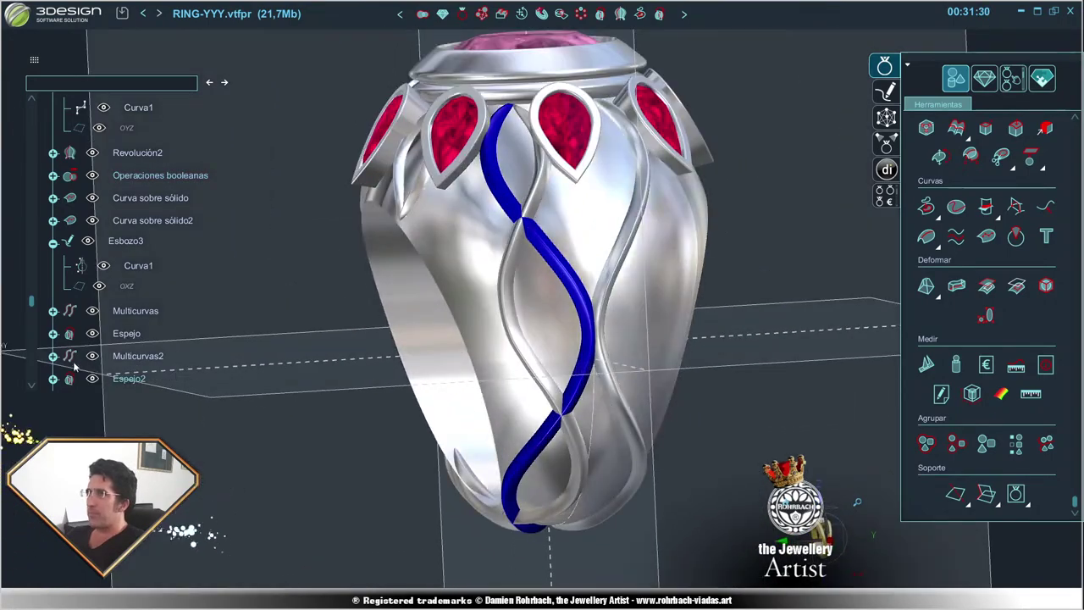
pyautogui.scroll(-3, 72, 360)
pyautogui.doubleClick(138, 294)
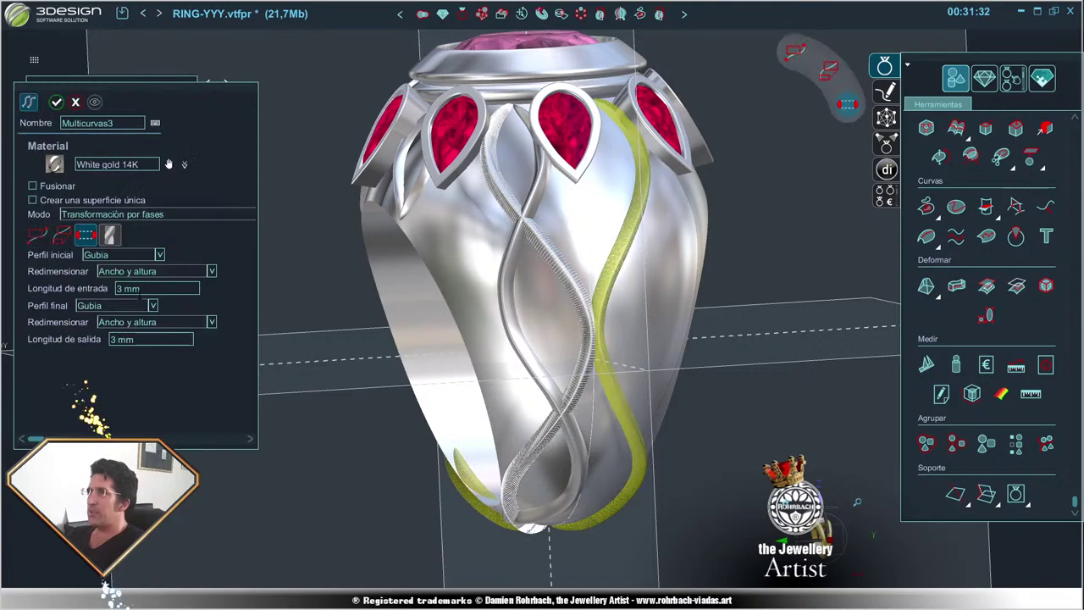
pyautogui.click(77, 100)
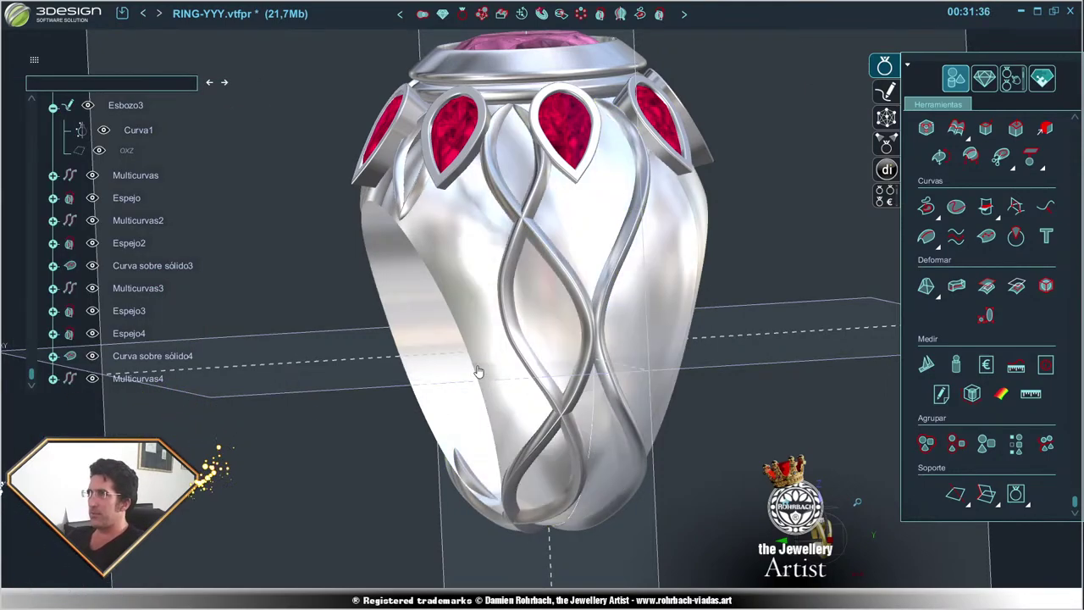
pyautogui.moveTo(424, 465)
pyautogui.mouseDown(button='right')
pyautogui.moveTo(612, 361)
pyautogui.moveTo(586, 428)
pyautogui.mouseUp(button='right')
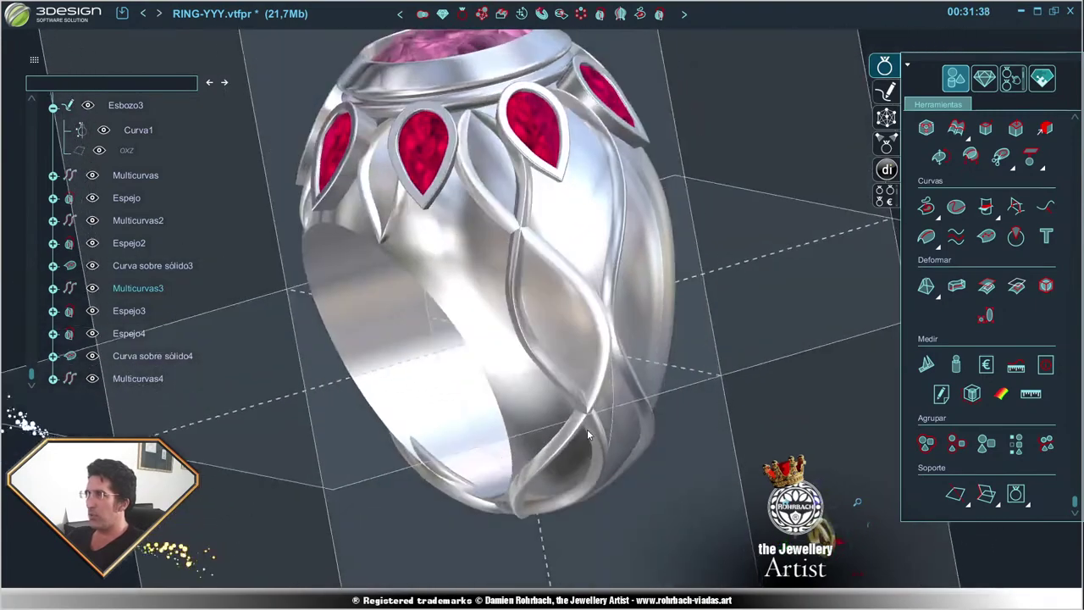
pyautogui.moveTo(538, 252)
pyautogui.mouseDown(button='right')
pyautogui.moveTo(471, 409)
pyautogui.moveTo(449, 392)
pyautogui.mouseUp(button='right')
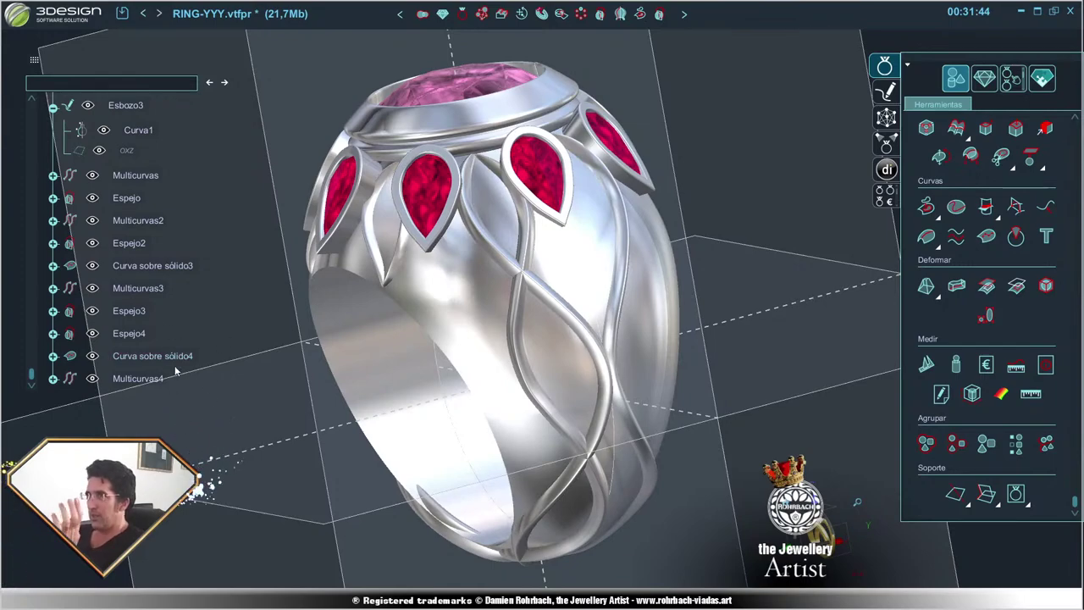
# - Open Curva sobre sólido4 for editing and shift its middle and upper points toward the strand
pyautogui.doubleClick(182, 358)
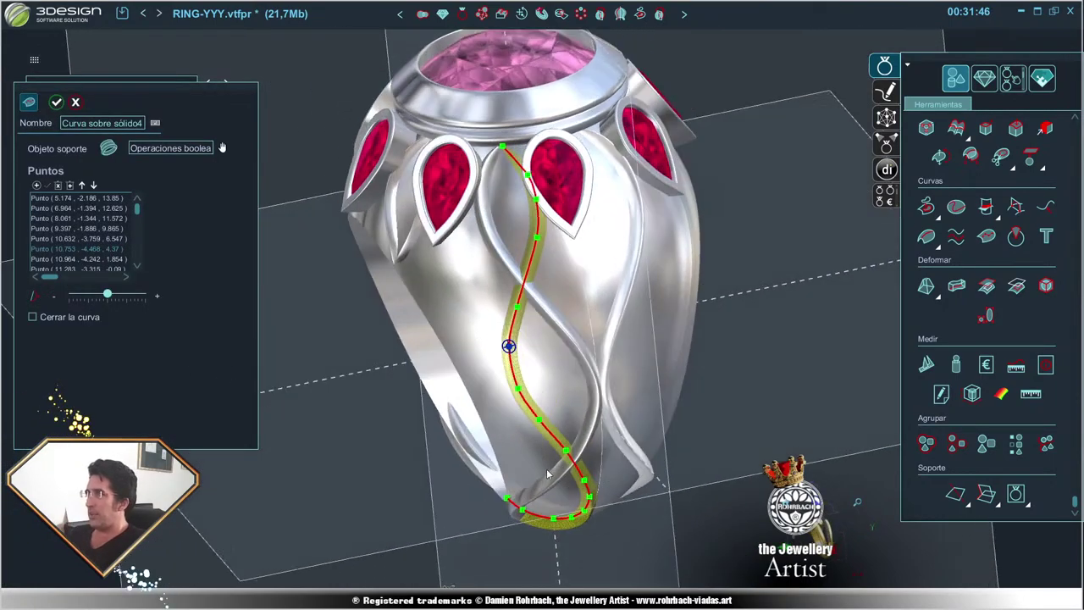
pyautogui.scroll(3, 547, 475)
pyautogui.moveTo(562, 416); pyautogui.dragTo(516, 222, button='right')
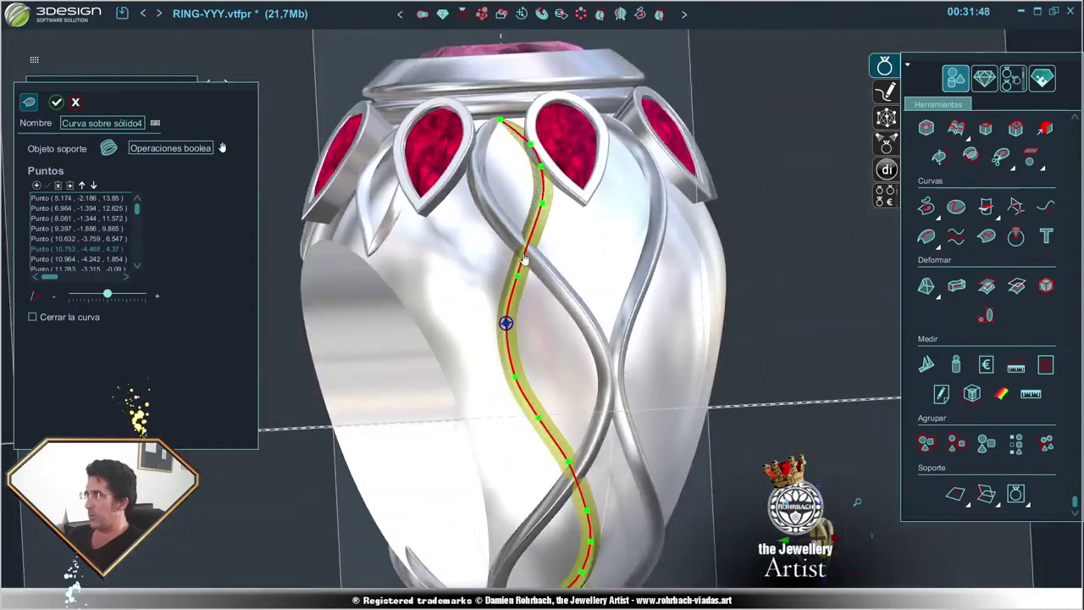
pyautogui.scroll(2, 516, 223)
pyautogui.scroll(3, 542, 381)
pyautogui.scroll(1, 565, 433)
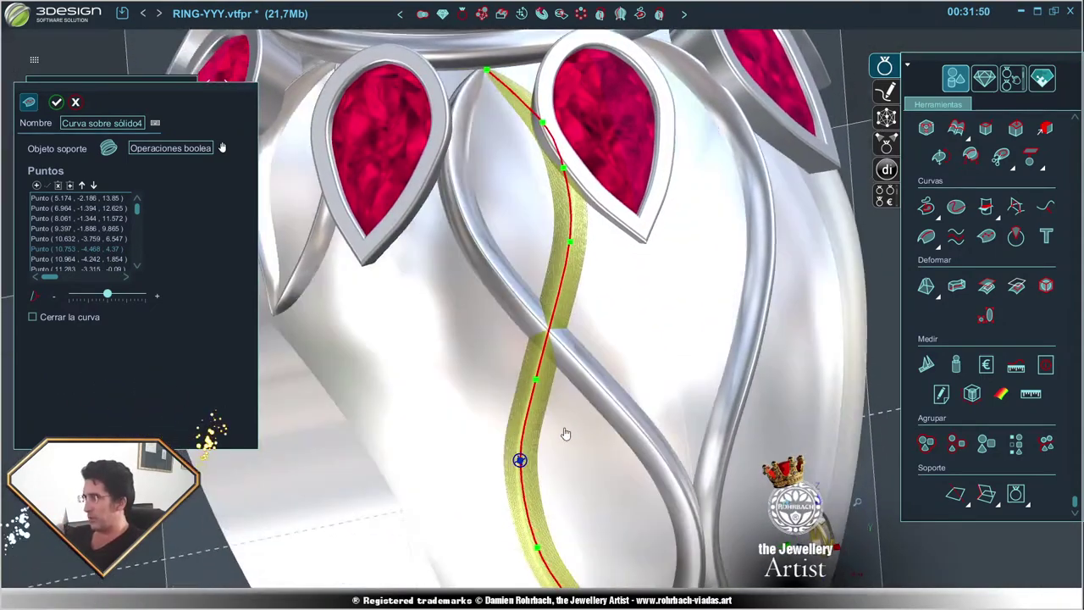
pyautogui.moveTo(557, 428); pyautogui.dragTo(554, 390, button='right')
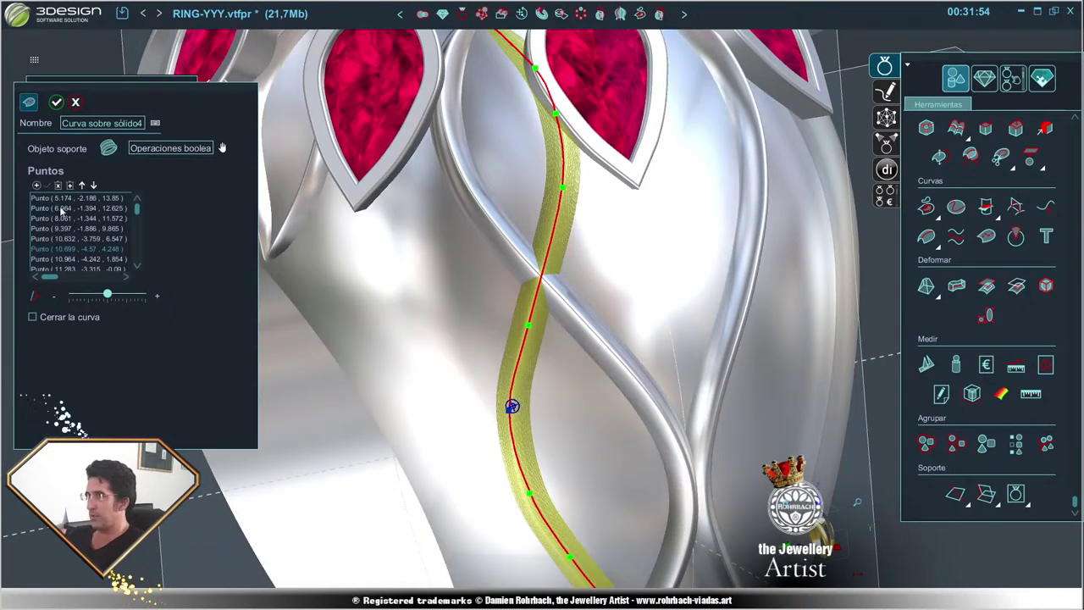
pyautogui.moveTo(513, 411)
pyautogui.mouseDown()
pyautogui.moveTo(532, 412)
pyautogui.moveTo(514, 417)
pyautogui.mouseUp()
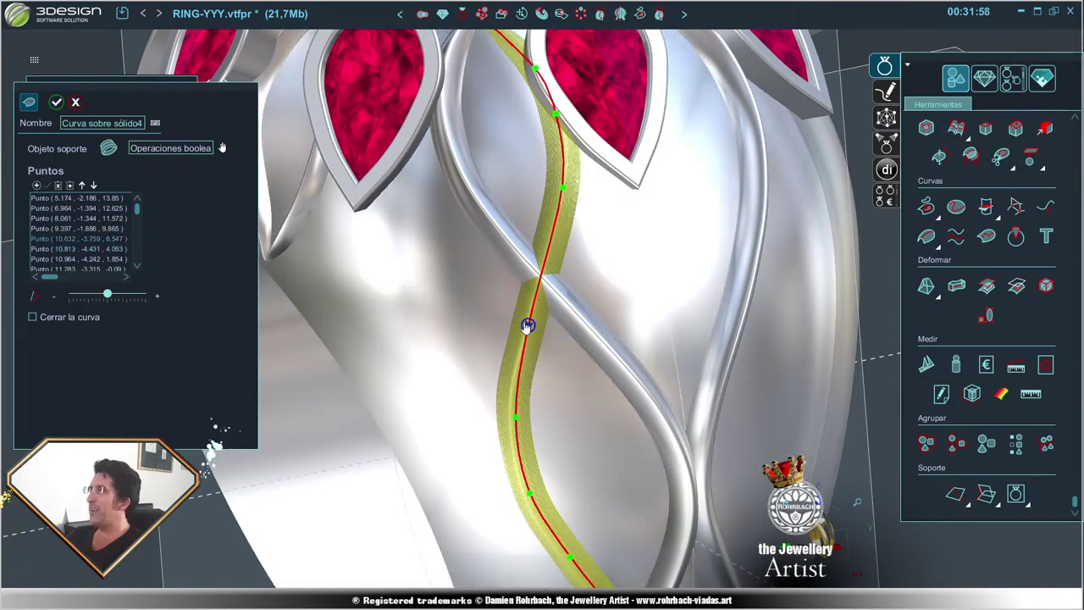
pyautogui.moveTo(526, 328); pyautogui.dragTo(536, 331)
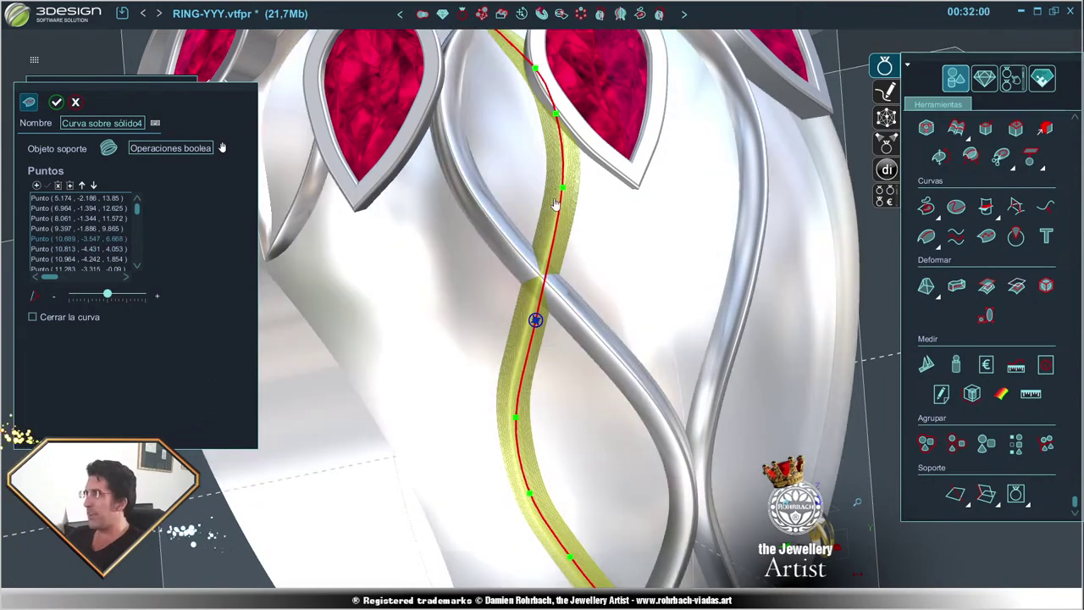
pyautogui.moveTo(563, 186); pyautogui.dragTo(561, 208)
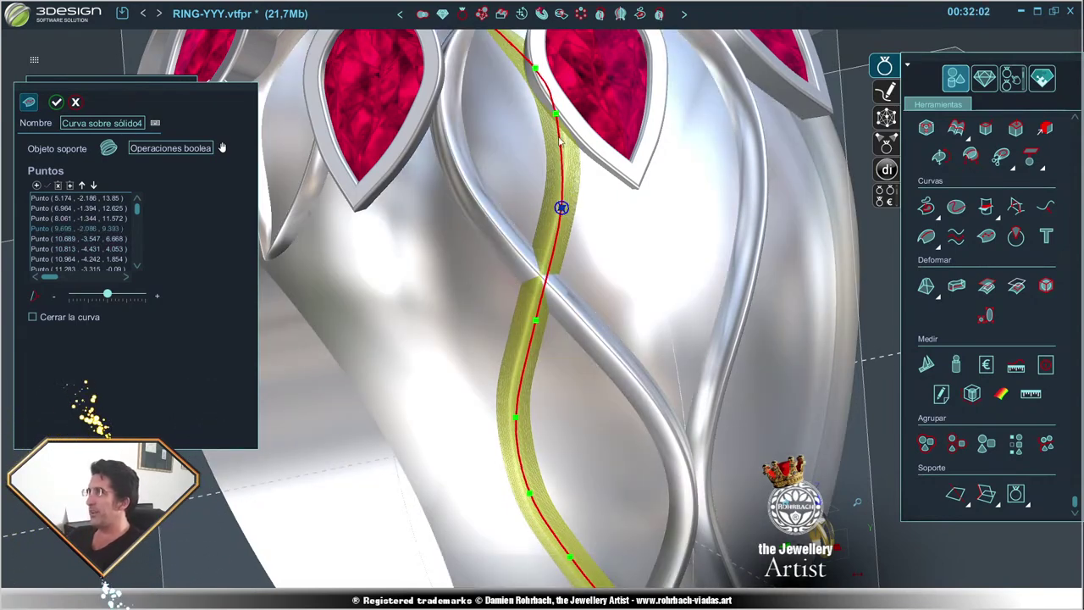
# - Reposition the curve's points from the bezel between the teardrop stones down along the strand
pyautogui.moveTo(546, 91); pyautogui.dragTo(546, 139, button='middle')
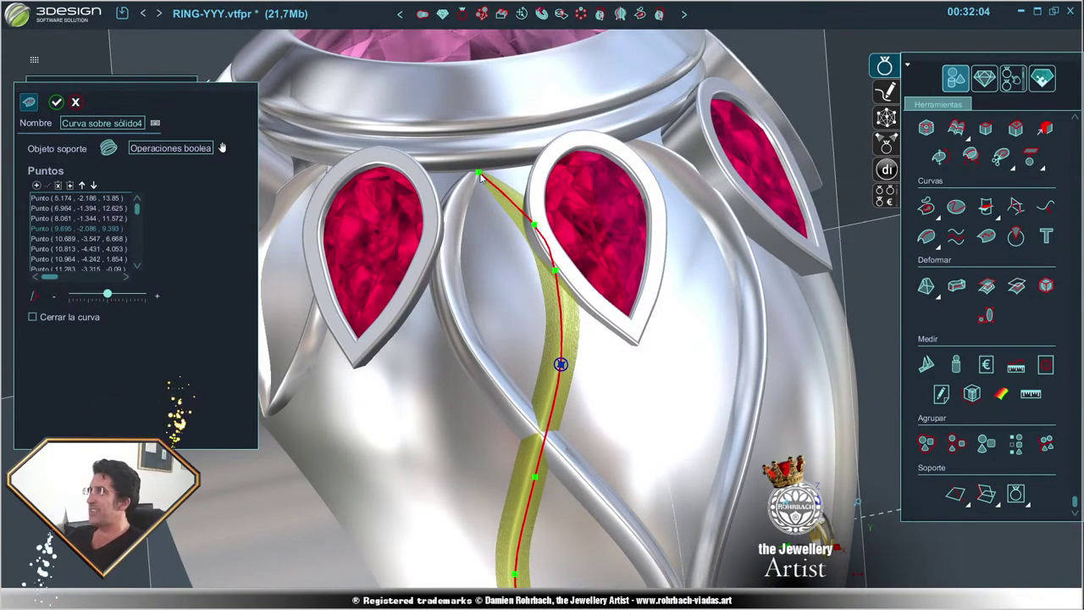
pyautogui.scroll(3, 479, 184)
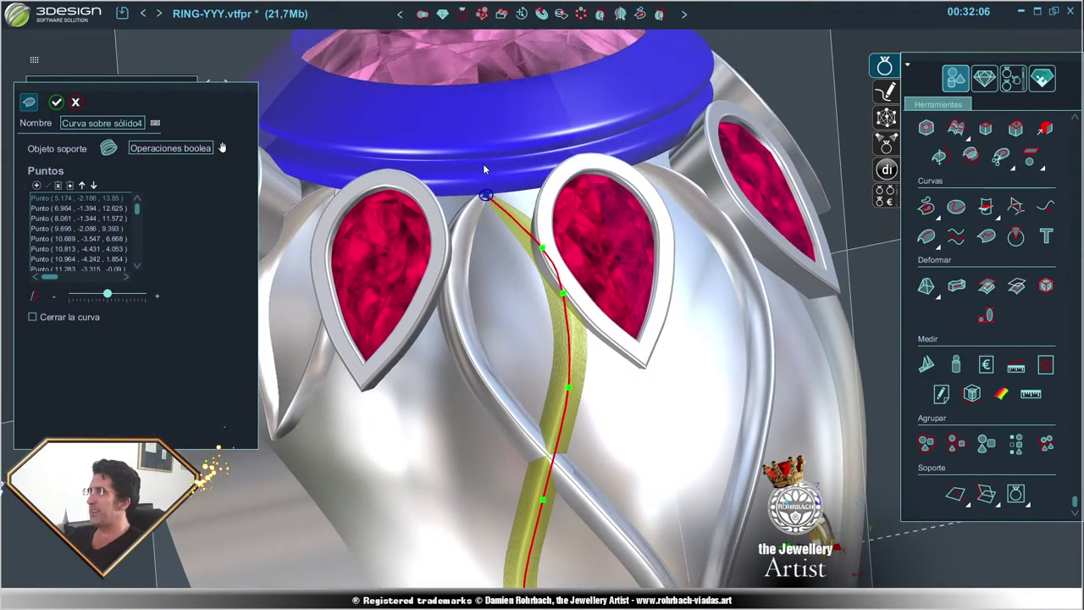
pyautogui.moveTo(489, 224); pyautogui.dragTo(483, 224)
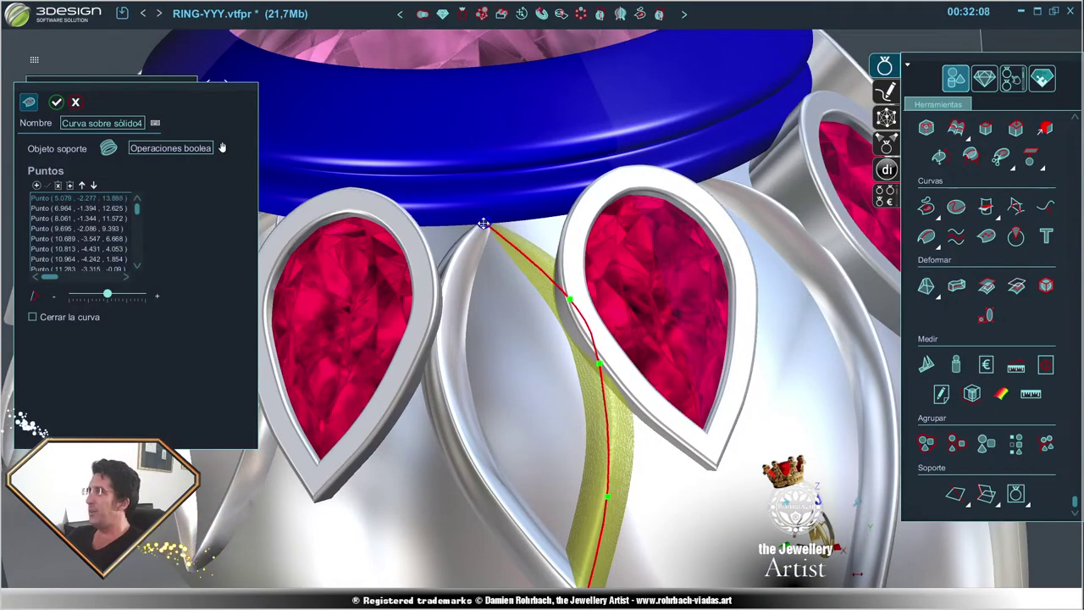
pyautogui.moveTo(567, 298); pyautogui.dragTo(537, 270)
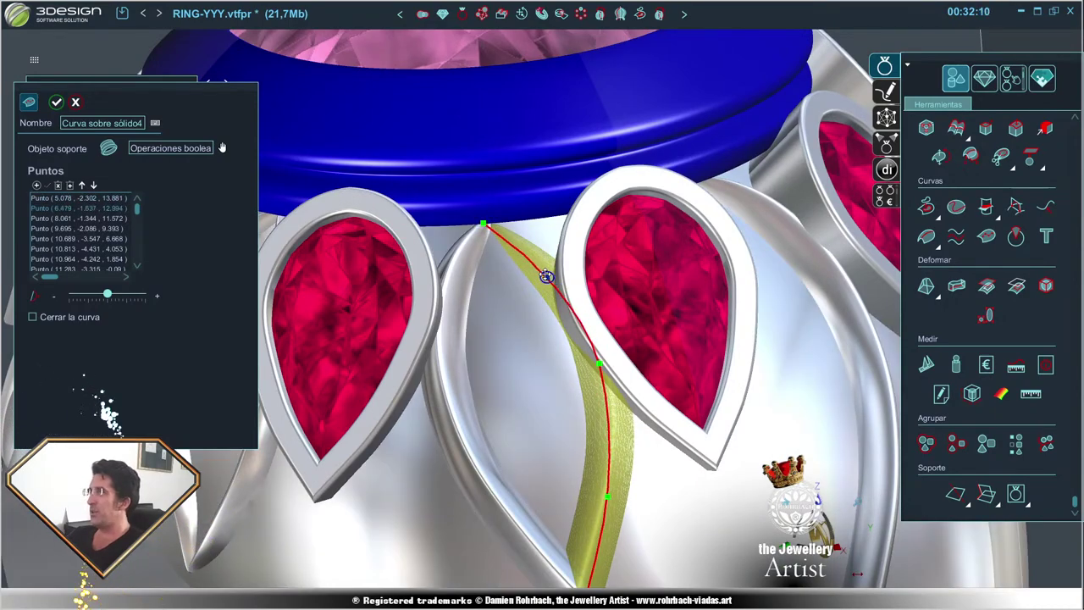
pyautogui.moveTo(598, 364); pyautogui.dragTo(596, 388)
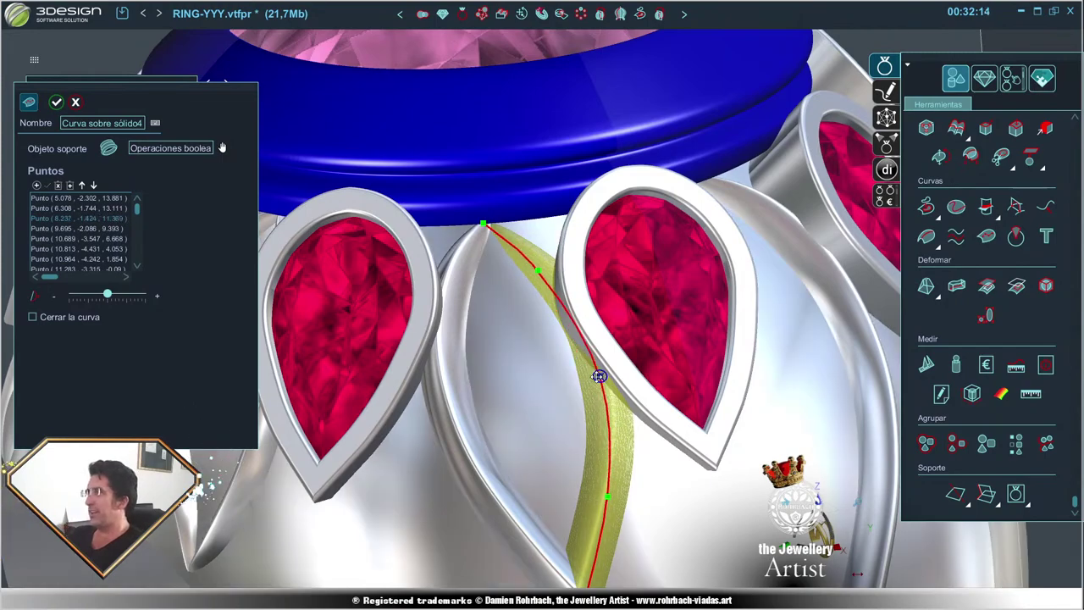
pyautogui.moveTo(607, 497); pyautogui.dragTo(596, 505)
pyautogui.scroll(-5, 595, 505)
pyautogui.moveTo(592, 508); pyautogui.dragTo(536, 457, button='middle')
pyautogui.scroll(5, 518, 436)
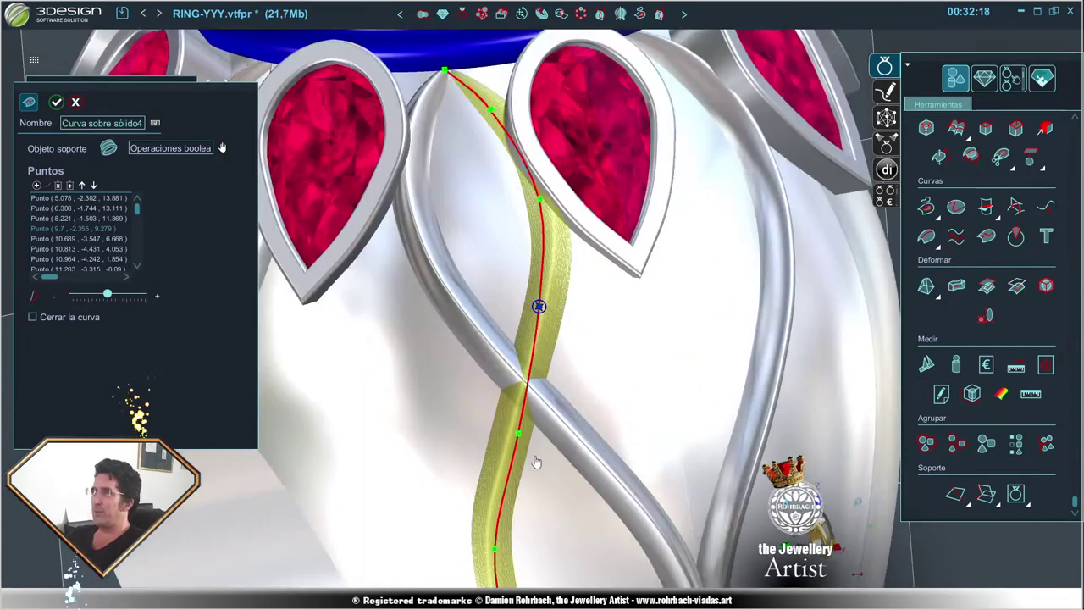
pyautogui.moveTo(518, 436); pyautogui.dragTo(509, 438)
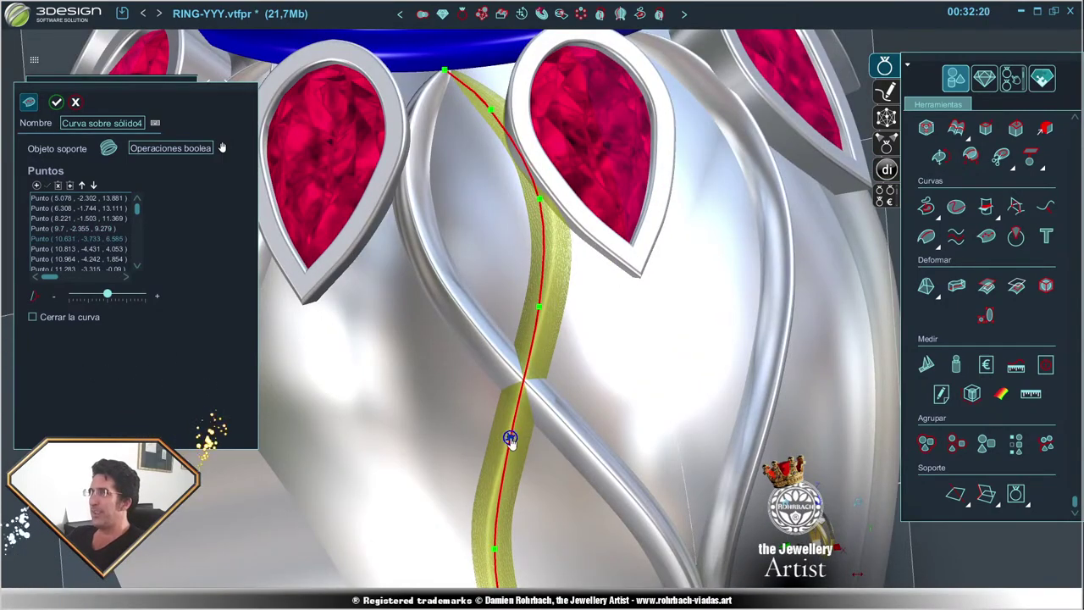
pyautogui.moveTo(509, 437); pyautogui.dragTo(526, 487, button='middle')
pyautogui.moveTo(515, 418); pyautogui.dragTo(511, 420)
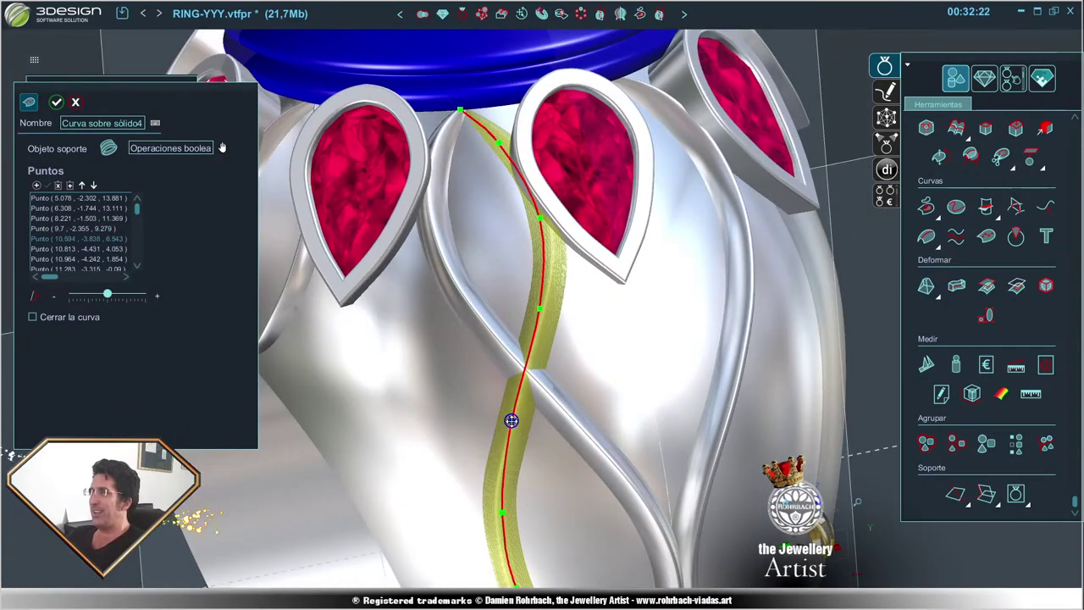
pyautogui.moveTo(511, 419)
pyautogui.mouseDown(button='middle')
pyautogui.moveTo(565, 456)
pyautogui.moveTo(535, 470)
pyautogui.mouseUp(button='middle')
pyautogui.scroll(-5, 566, 457)
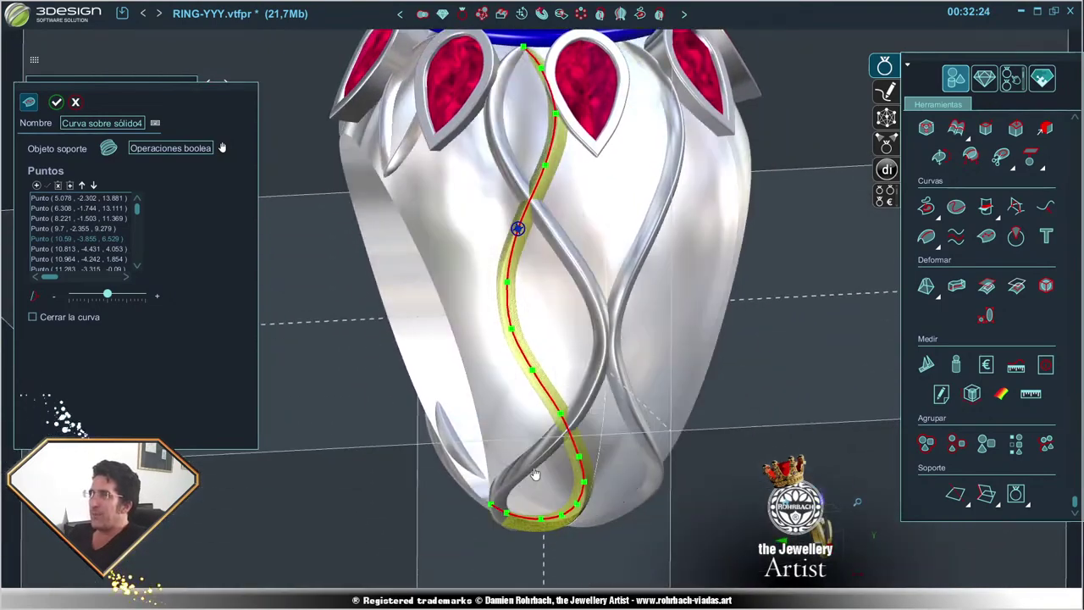
# - Nudge the upper control points of Curva sobre sólido4 to follow the ribbon
pyautogui.scroll(5, 535, 470)
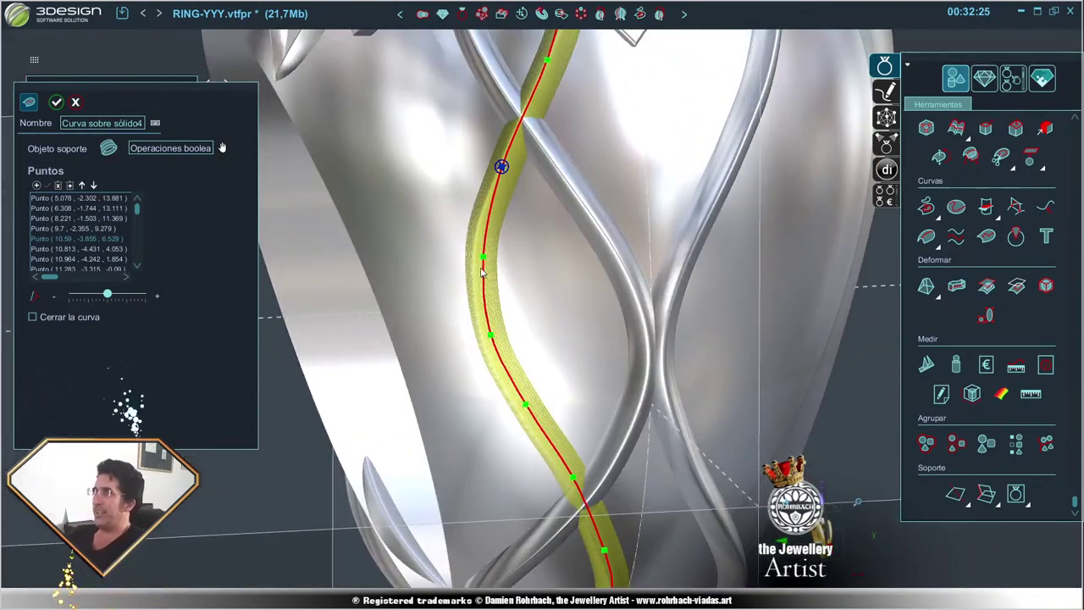
pyautogui.click(483, 257)
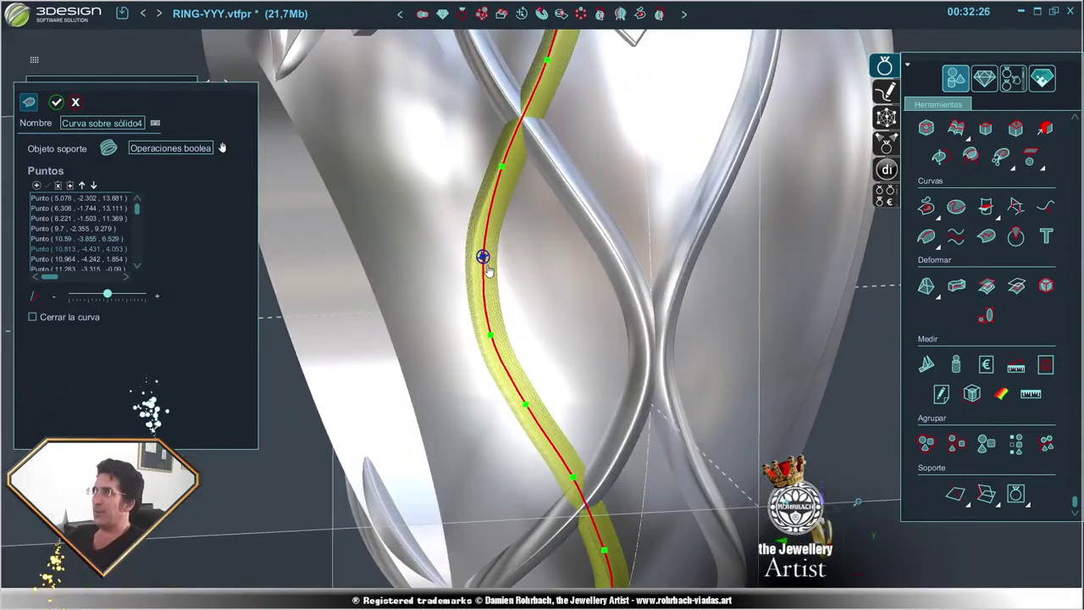
pyautogui.moveTo(483, 257); pyautogui.dragTo(479, 250)
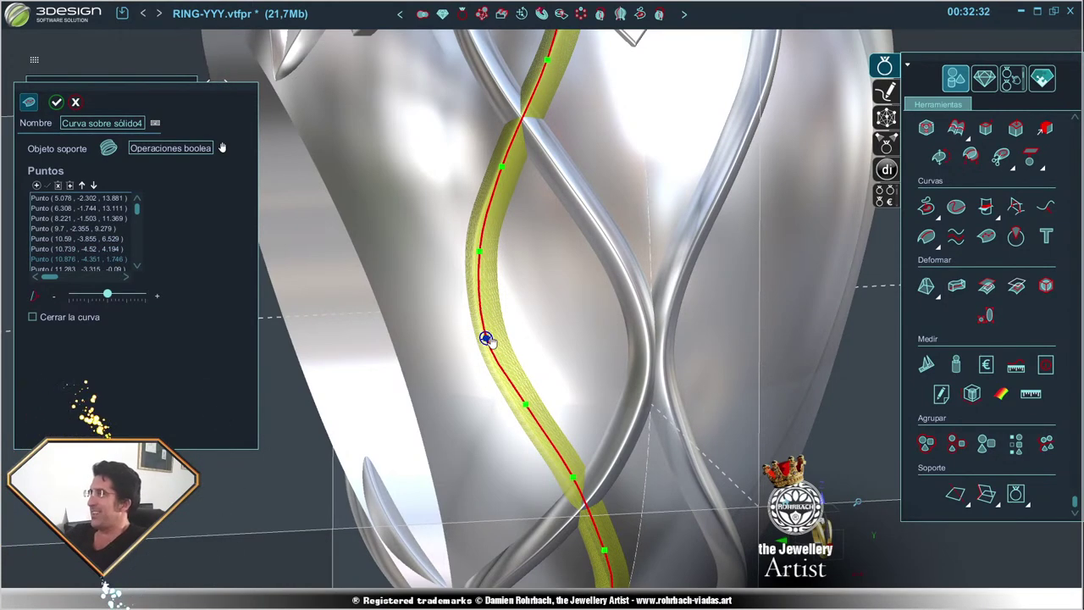
pyautogui.moveTo(487, 337); pyautogui.dragTo(488, 335)
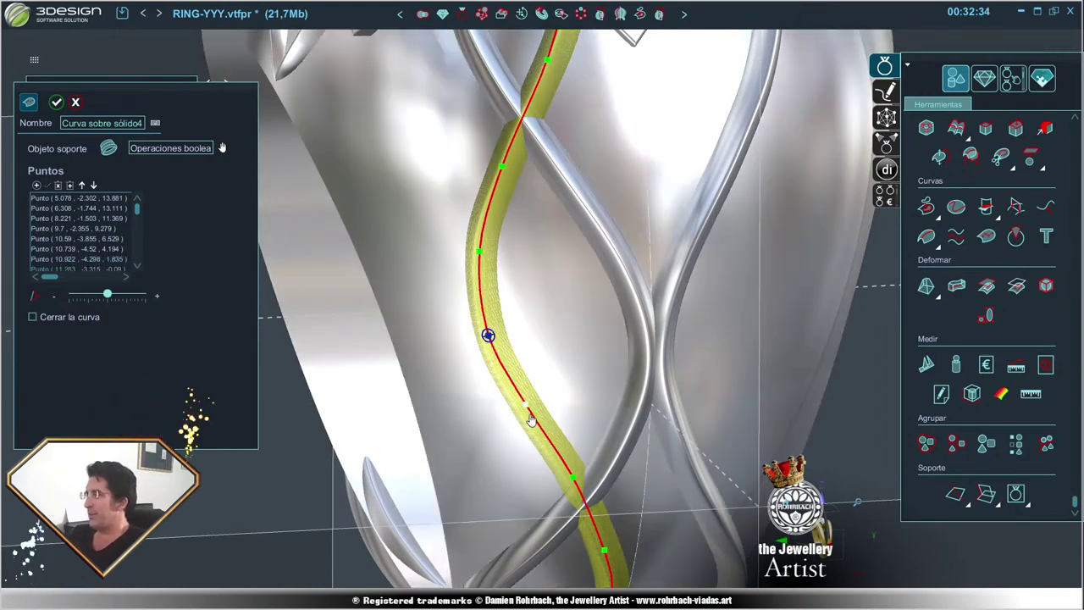
pyautogui.click(526, 406)
pyautogui.moveTo(525, 405); pyautogui.dragTo(534, 411)
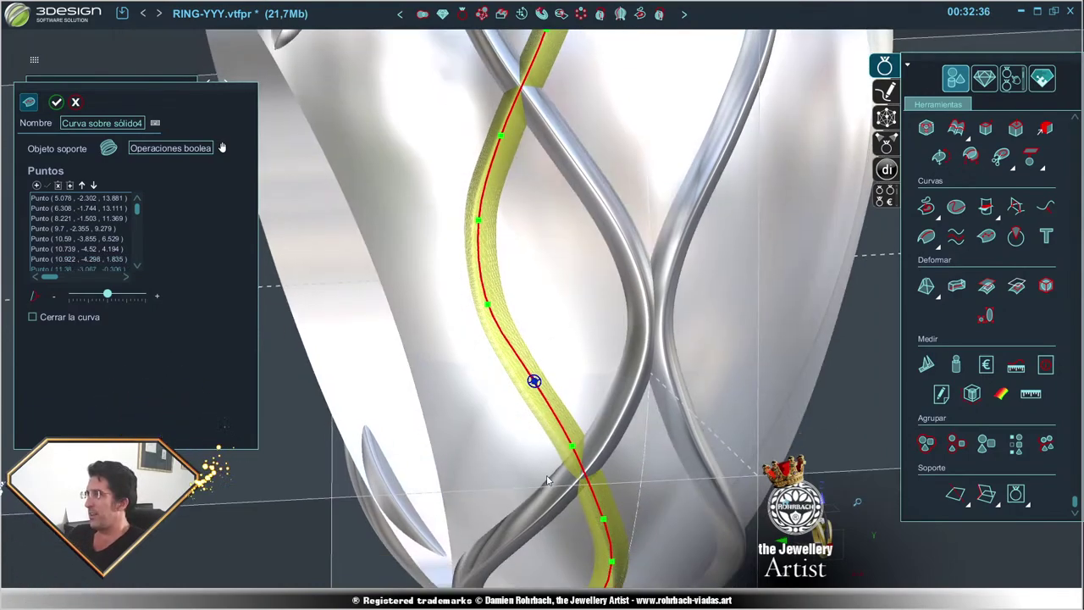
pyautogui.moveTo(534, 411); pyautogui.dragTo(561, 409, button='middle')
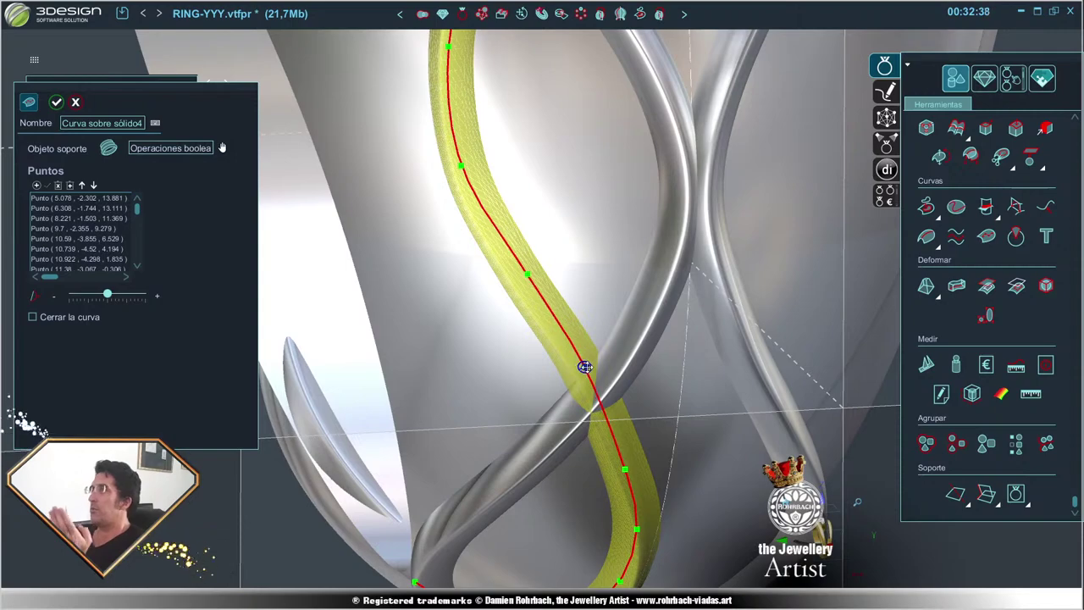
pyautogui.moveTo(580, 369); pyautogui.dragTo(587, 369)
pyautogui.moveTo(614, 432); pyautogui.dragTo(584, 406, button='middle')
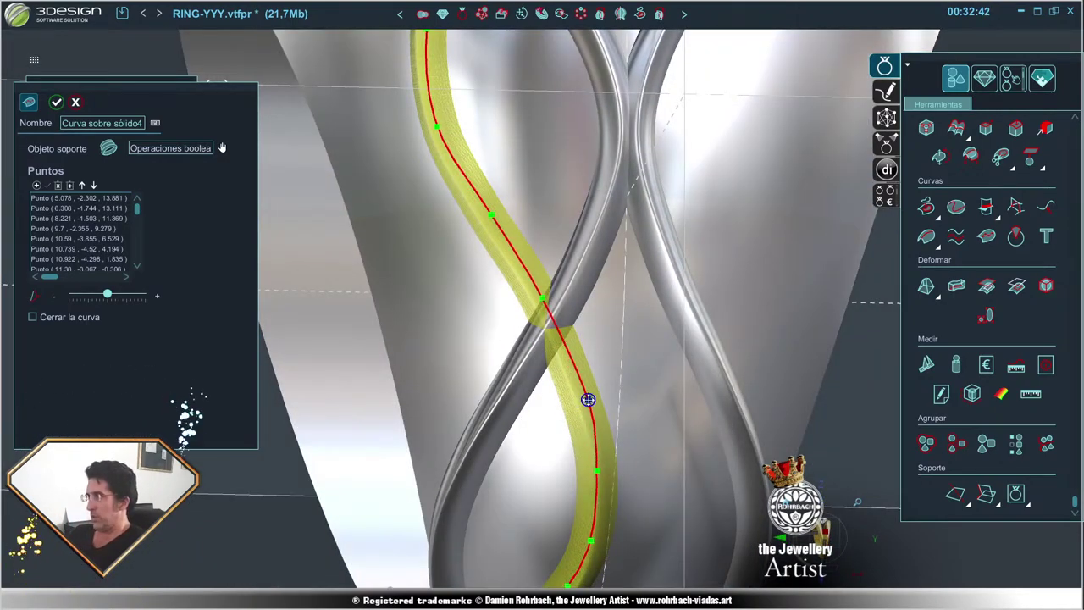
# - Realign the middle points below the strand crossing so the curve runs along the ribbon's centre
pyautogui.scroll(-3, 642, 459)
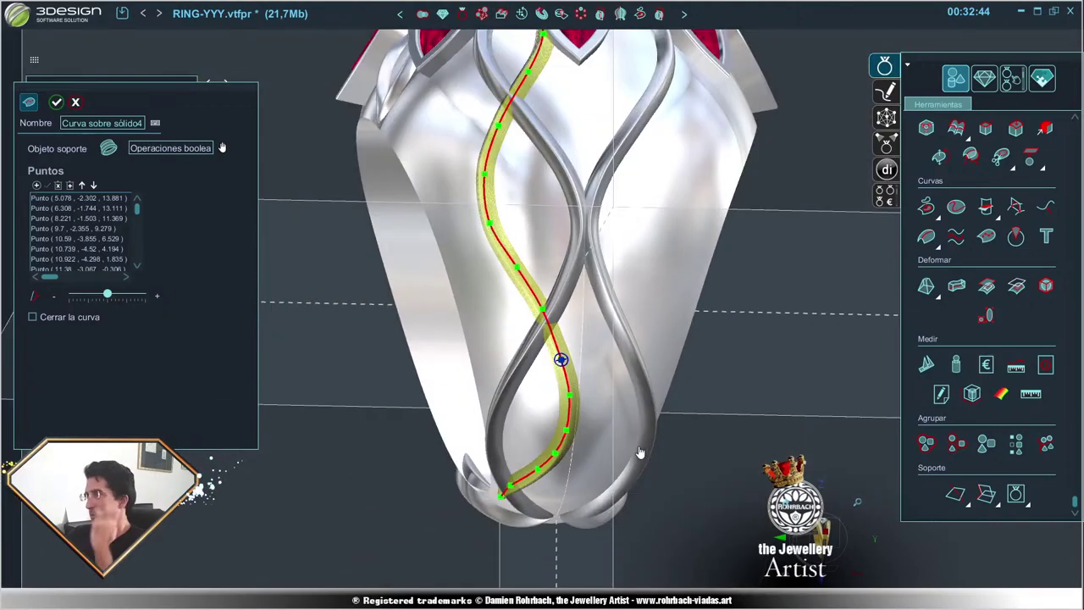
pyautogui.scroll(3, 539, 340)
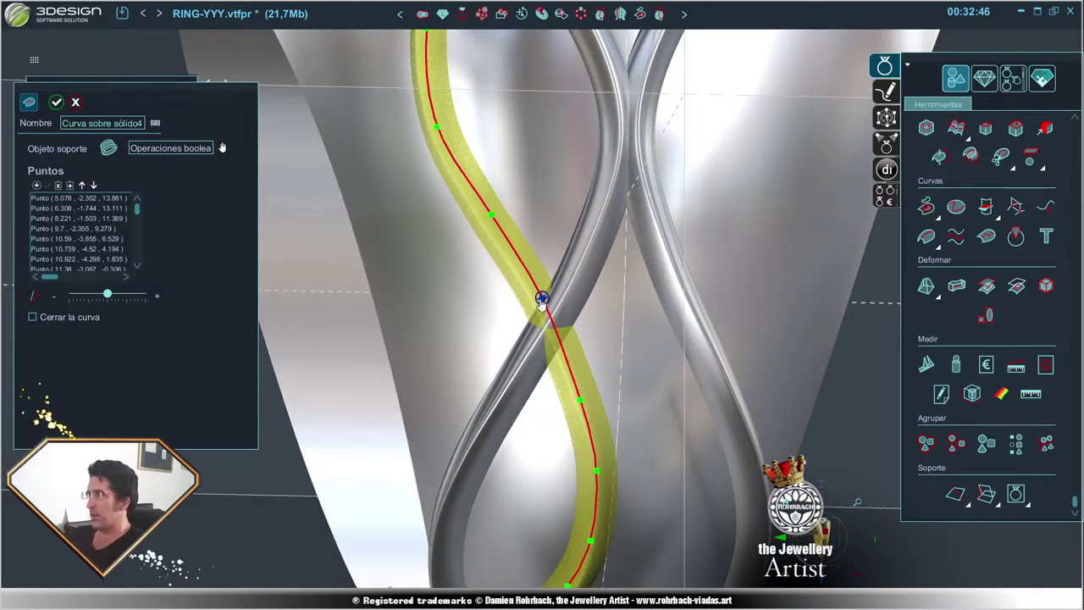
pyautogui.moveTo(542, 298); pyautogui.dragTo(546, 320)
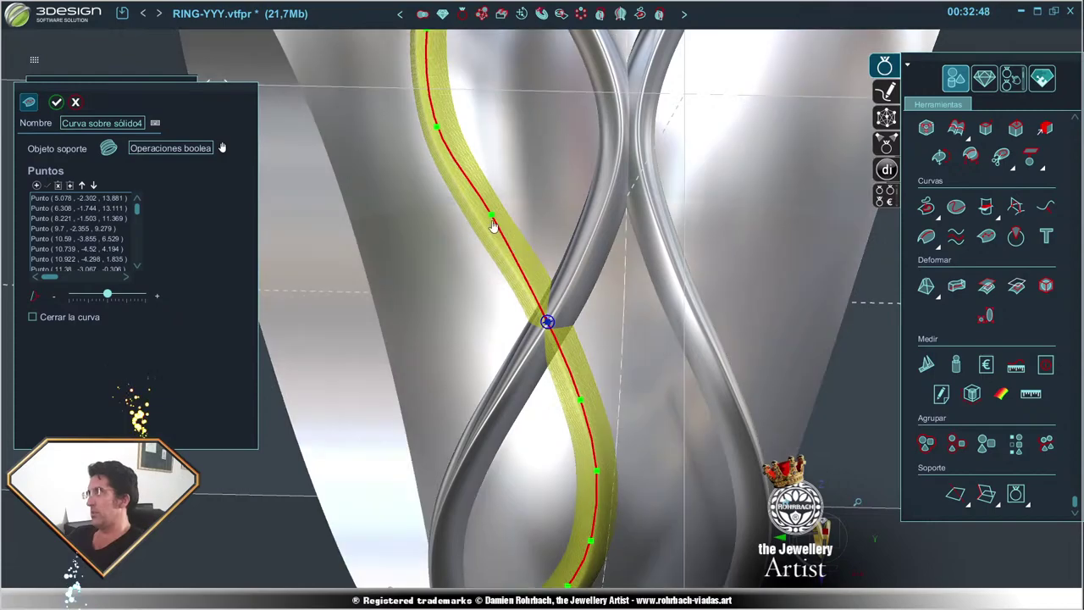
pyautogui.moveTo(491, 214); pyautogui.dragTo(483, 221)
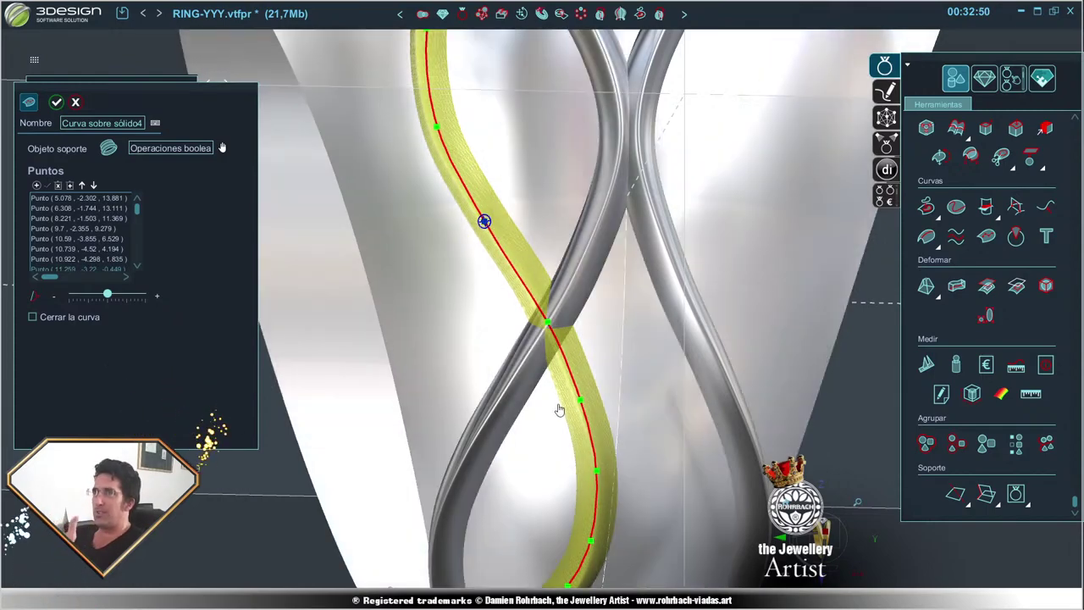
pyautogui.moveTo(560, 385); pyautogui.dragTo(576, 355, button='right')
pyautogui.scroll(-3, 576, 356)
pyautogui.scroll(4, 588, 310)
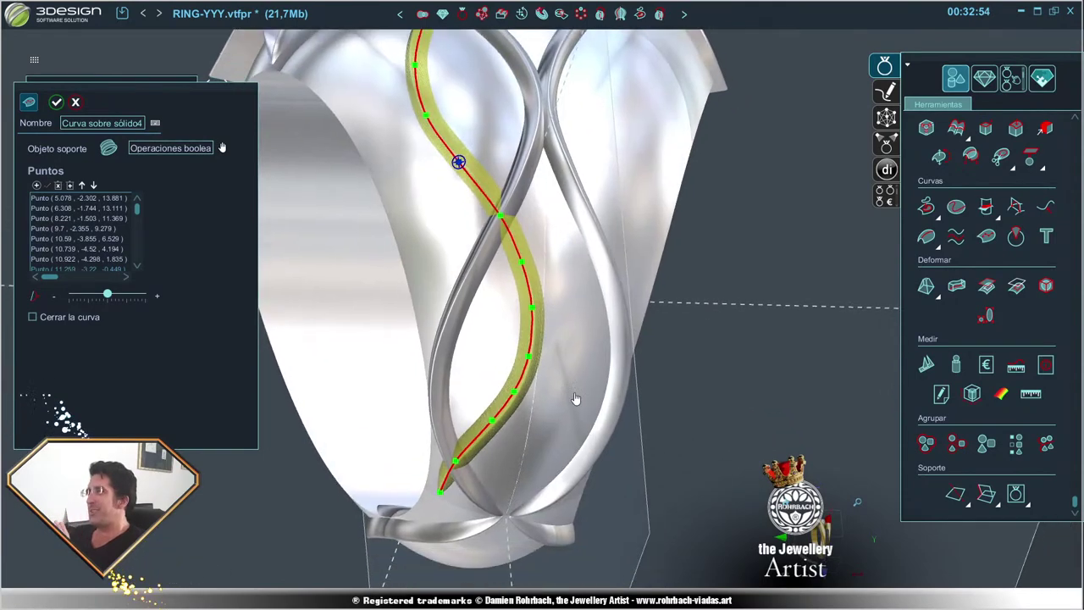
pyautogui.scroll(2, 573, 399)
pyautogui.moveTo(482, 173); pyautogui.dragTo(475, 168)
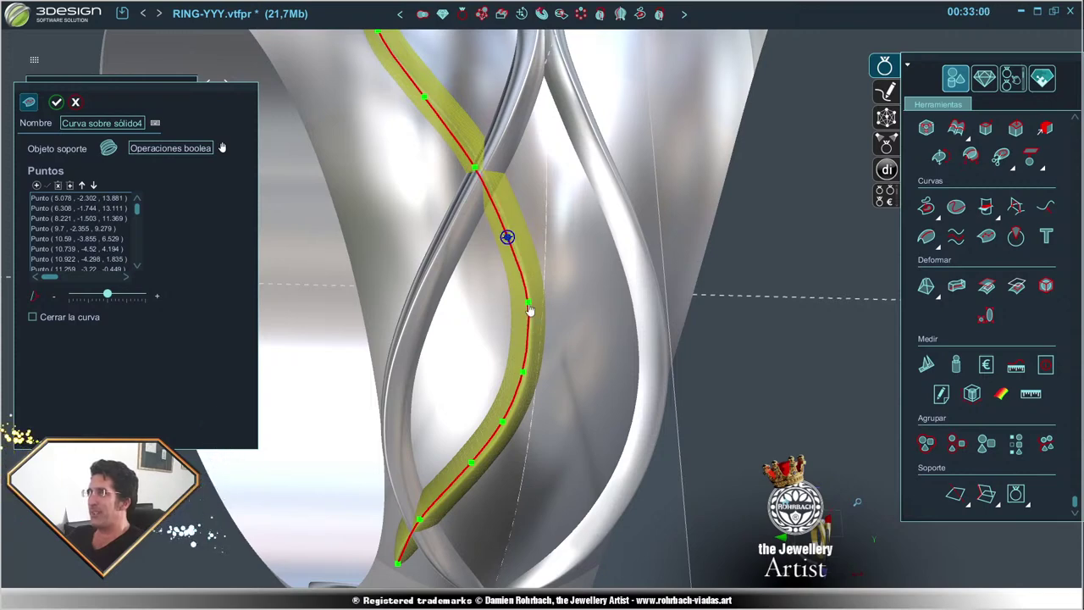
pyautogui.moveTo(521, 300); pyautogui.dragTo(526, 299)
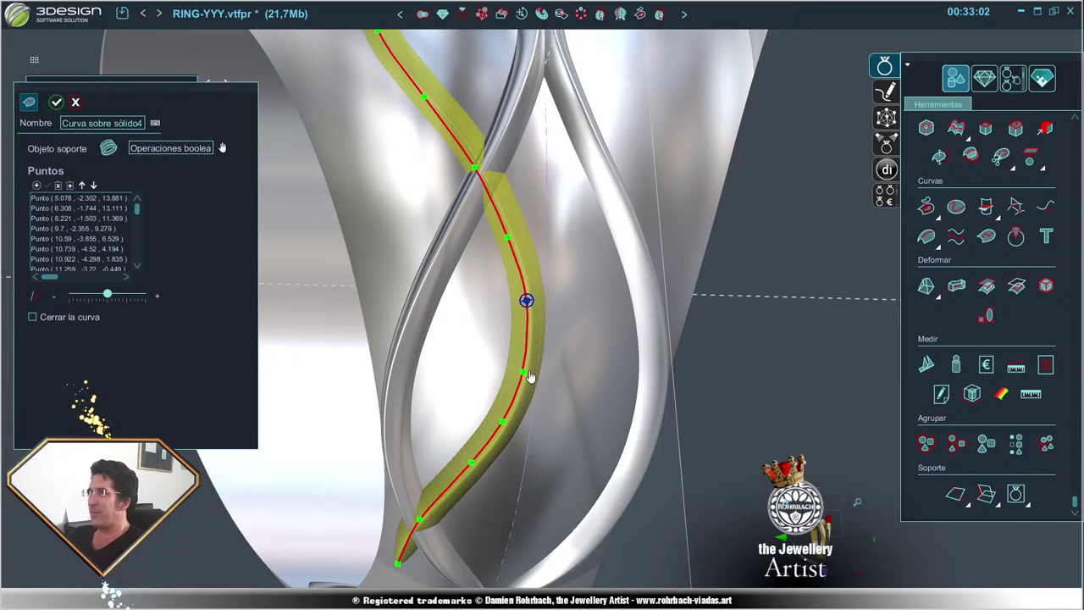
pyautogui.click(526, 300)
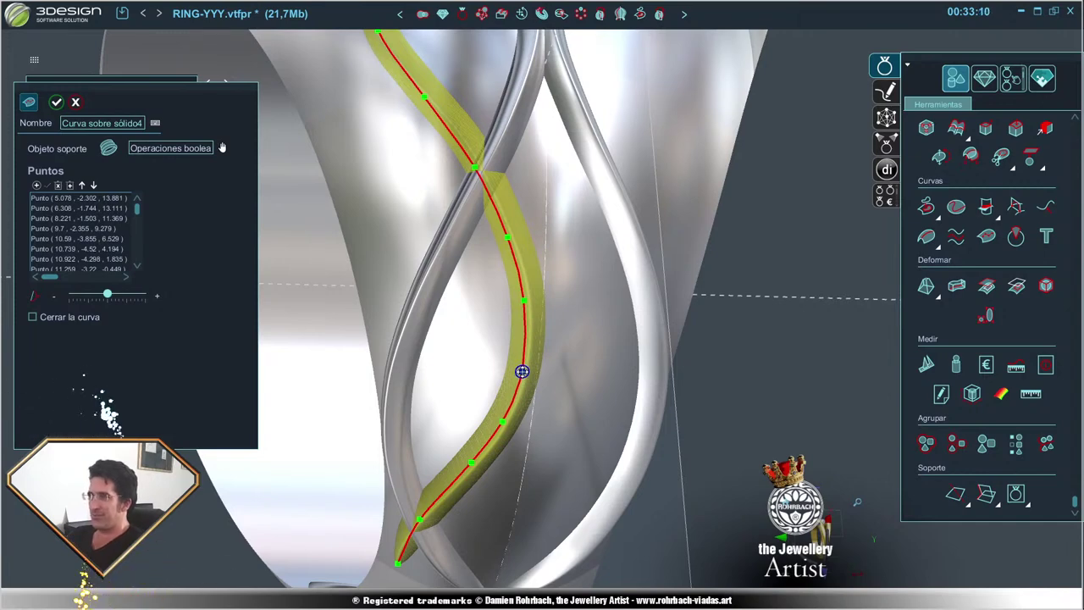
# - Commit the edited curve and mirror the ribbon across the OXZ plane as Espejo5
pyautogui.press('Return')
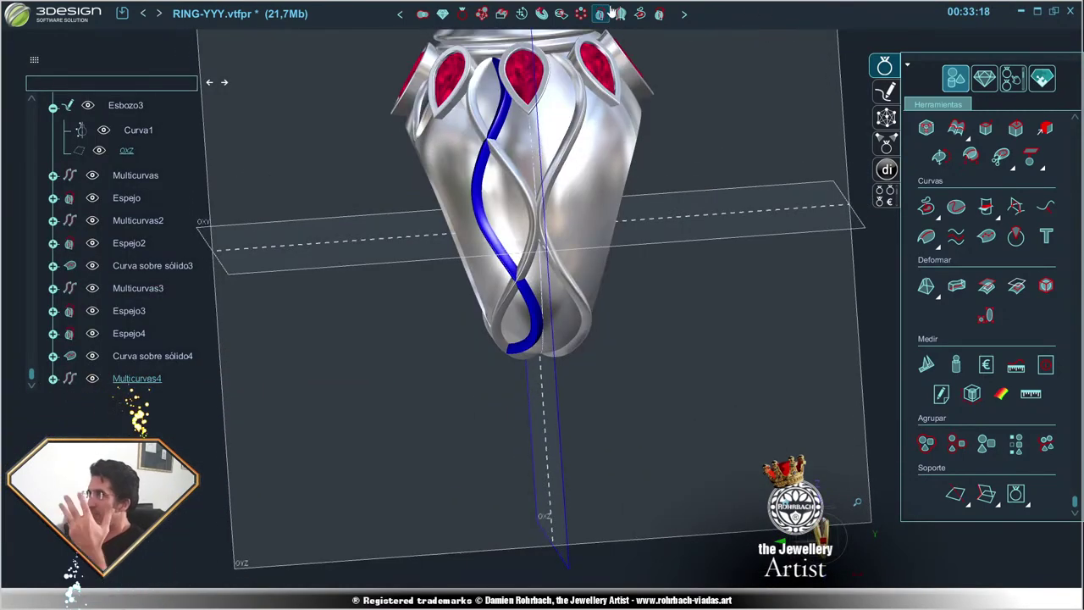
pyautogui.press('m')
pyautogui.press('Escape')
pyautogui.moveTo(459, 411)
pyautogui.mouseDown(button='middle')
pyautogui.moveTo(543, 364)
pyautogui.moveTo(593, 387)
pyautogui.moveTo(585, 447)
pyautogui.moveTo(431, 314)
pyautogui.moveTo(691, 429)
pyautogui.moveTo(538, 382)
pyautogui.moveTo(653, 415)
pyautogui.mouseUp(button='middle')
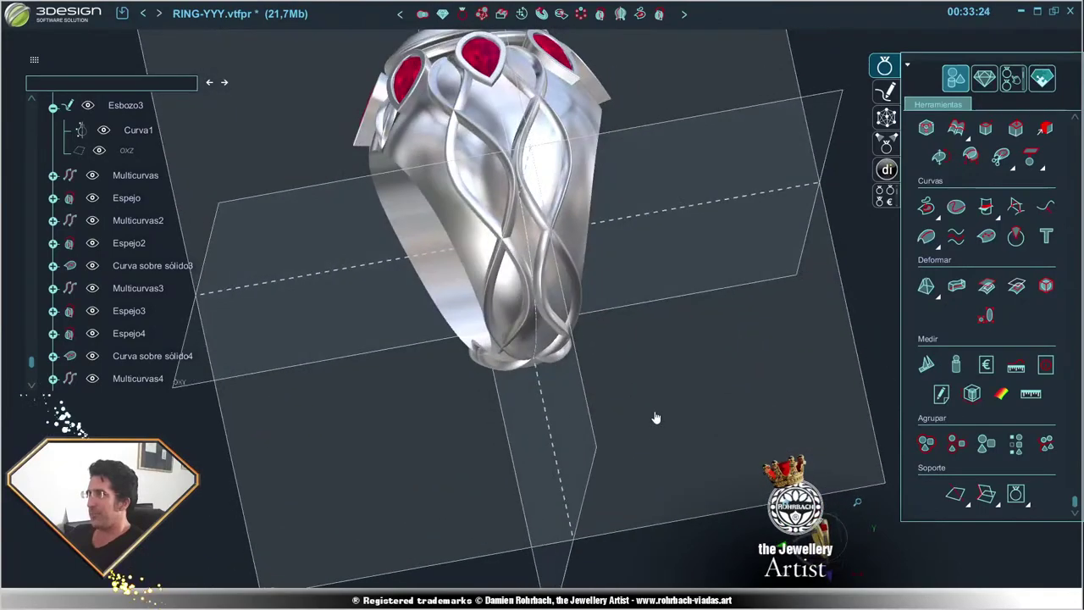
pyautogui.scroll(3, 643, 421)
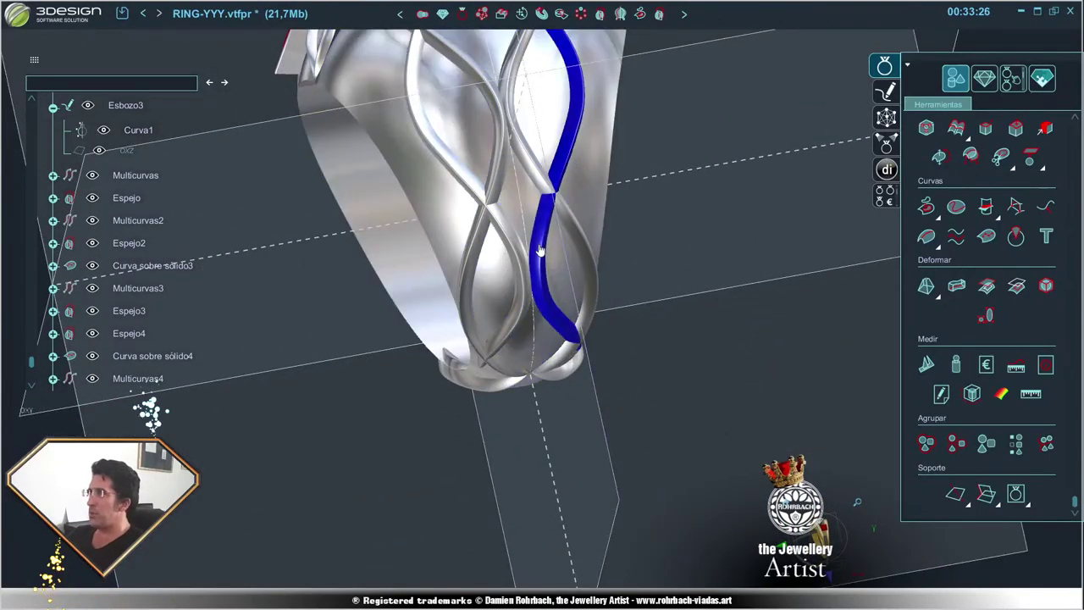
# - Delete one of the ring strands without restoring its source elements
pyautogui.click(563, 119)
pyautogui.press('Delete')
pyautogui.click(556, 323)
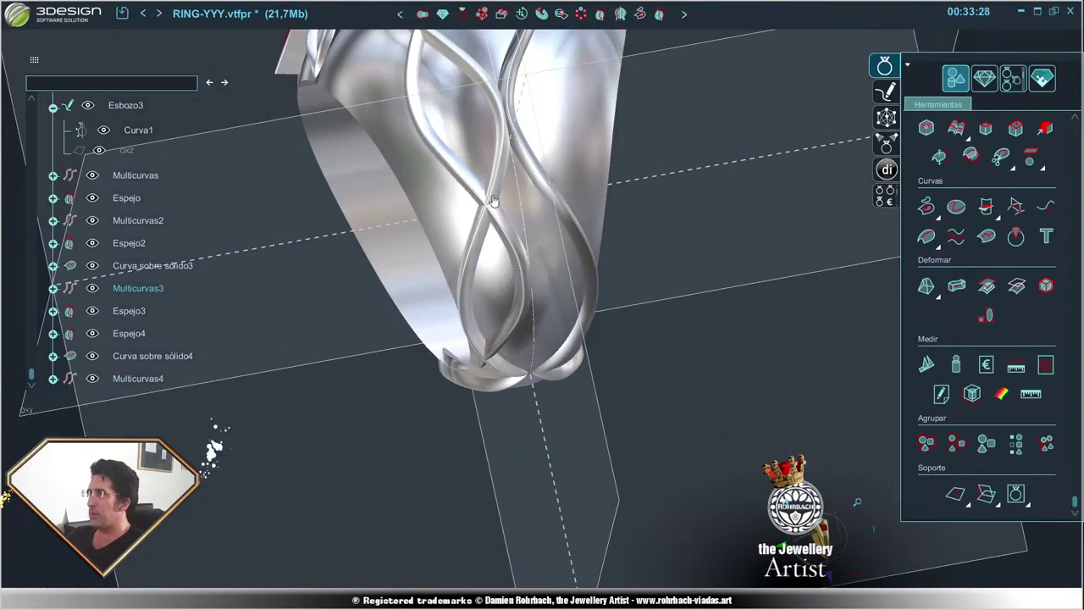
# - Hide the Multicurvas4 ribbon and set the ring body to ghost to inspect the central crossing
pyautogui.click(461, 195)
pyautogui.rightClick(418, 187)
pyautogui.click(512, 230)
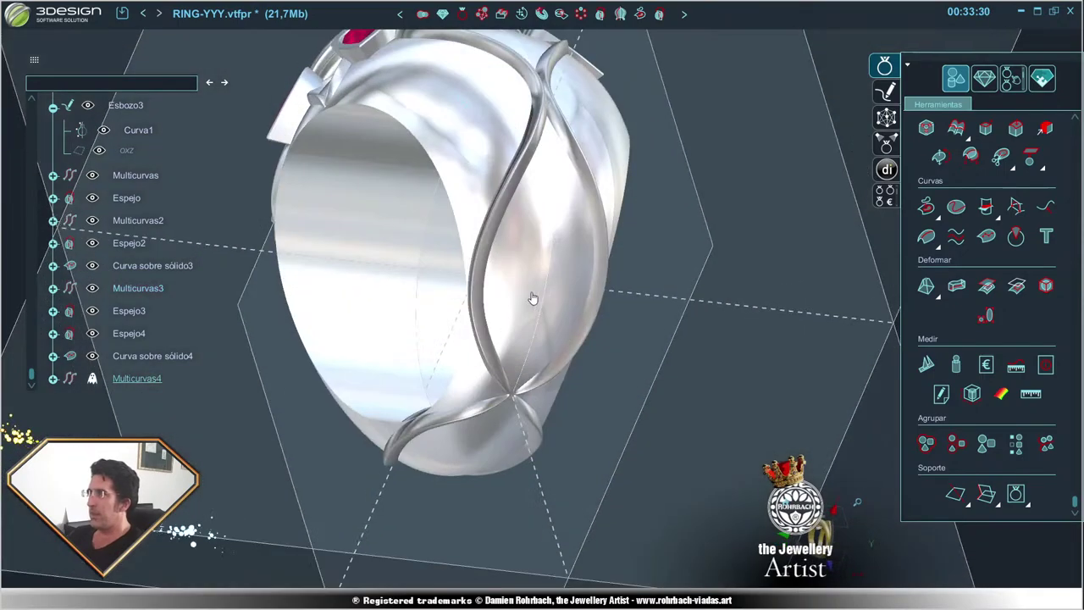
pyautogui.click(519, 327)
pyautogui.rightClick(523, 327)
pyautogui.click(555, 381)
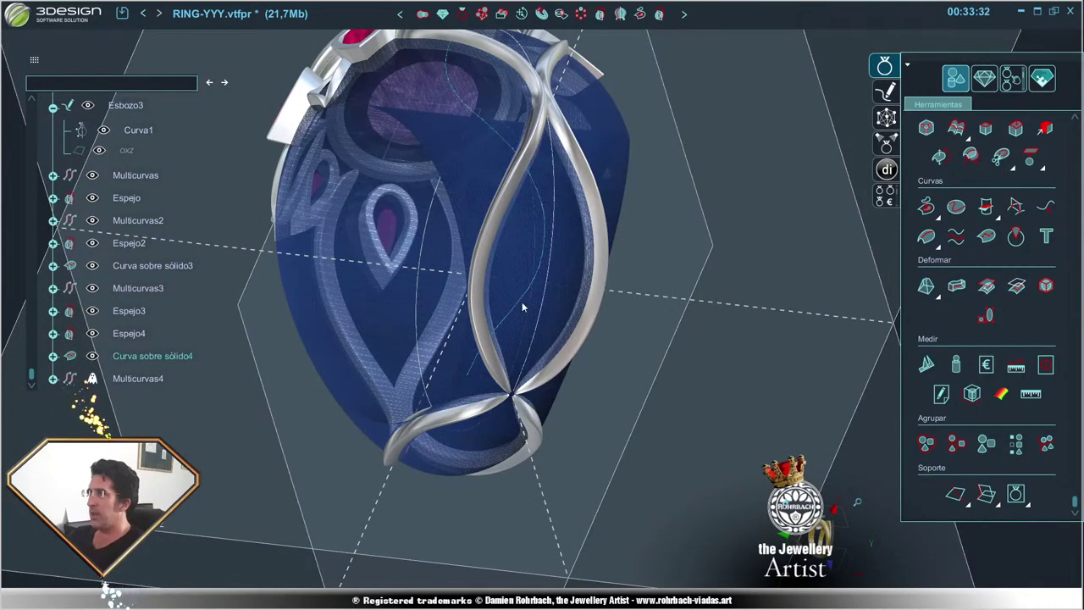
pyautogui.moveTo(522, 301); pyautogui.dragTo(625, 469, button='middle')
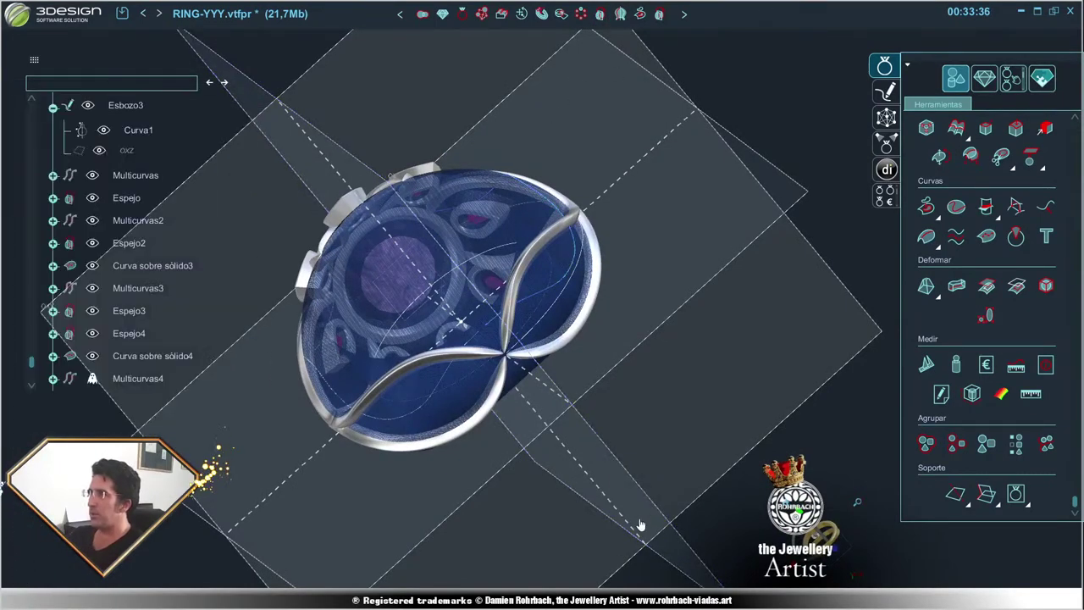
pyautogui.moveTo(641, 526); pyautogui.dragTo(500, 435, button='middle')
pyautogui.scroll(3, 501, 435)
pyautogui.scroll(2, 467, 475)
pyautogui.scroll(3, 464, 349)
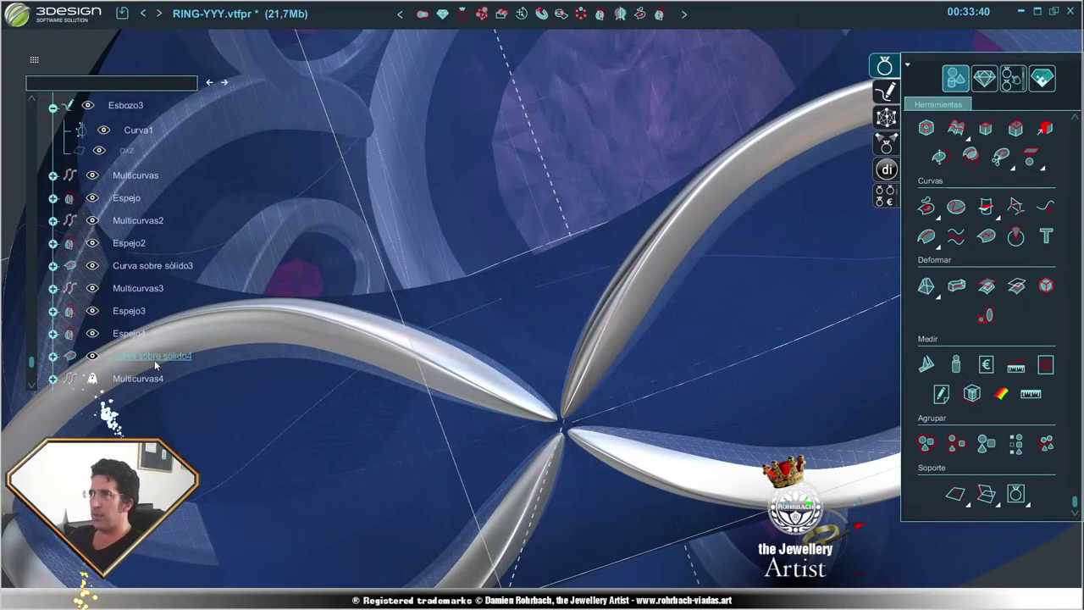
# - Nudge Curva sobre sólido4's end point slightly up-left at the crossing and validate to rebuild Multicurvas4
pyautogui.doubleClick(154, 360)
pyautogui.scroll(2, 537, 283)
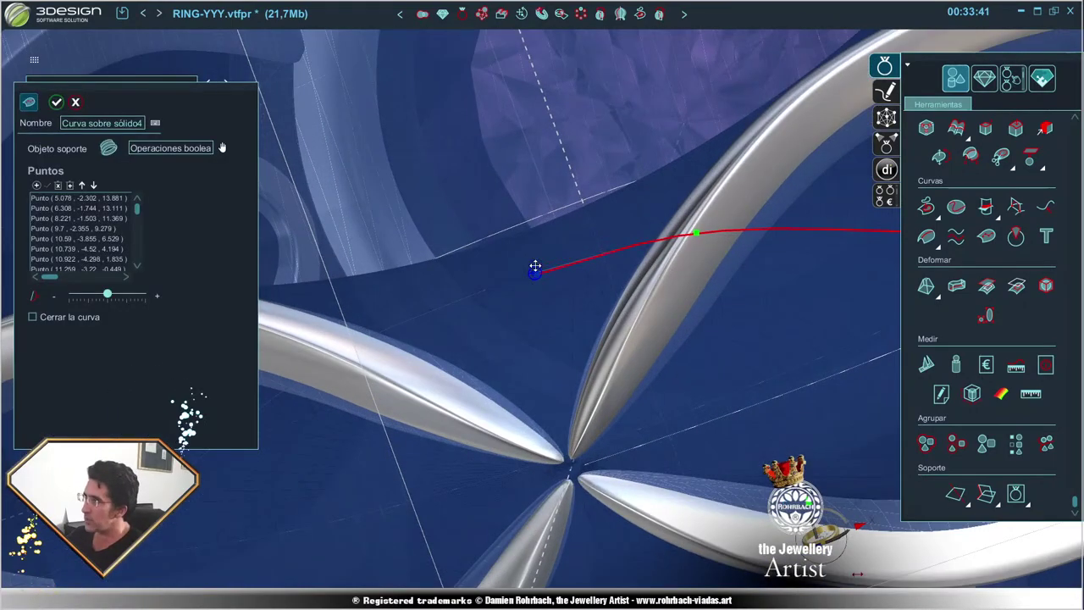
pyautogui.moveTo(535, 267); pyautogui.dragTo(531, 264)
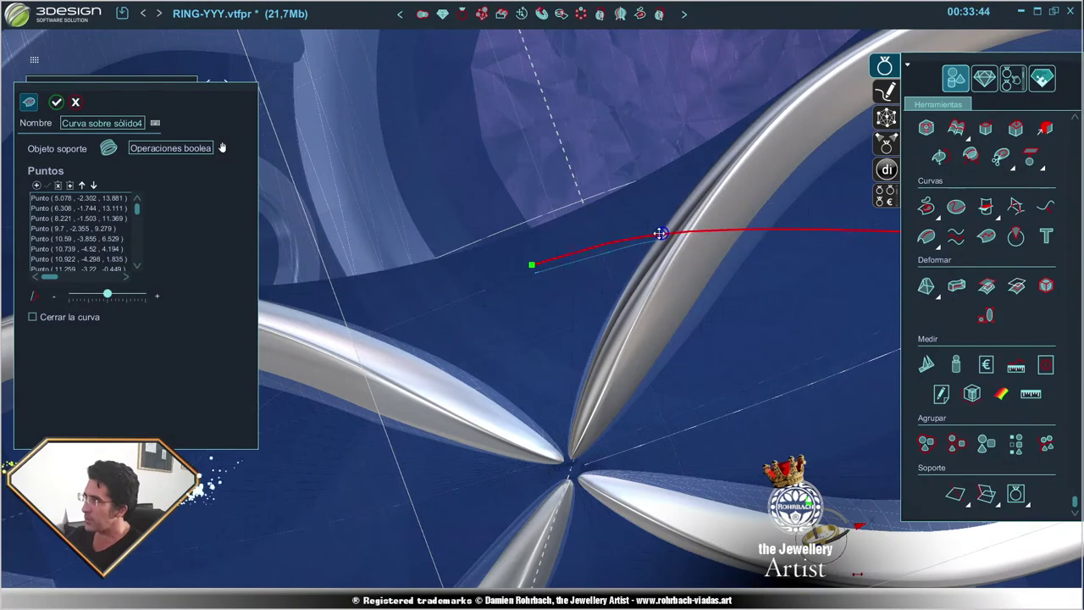
pyautogui.rightClick(629, 339)
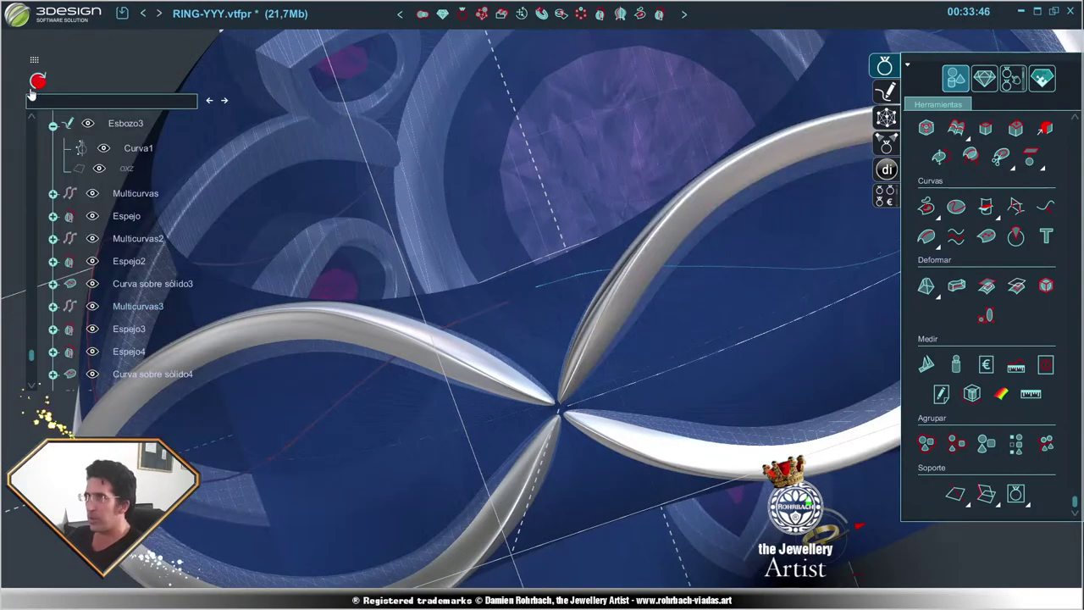
pyautogui.scroll(2, 565, 310)
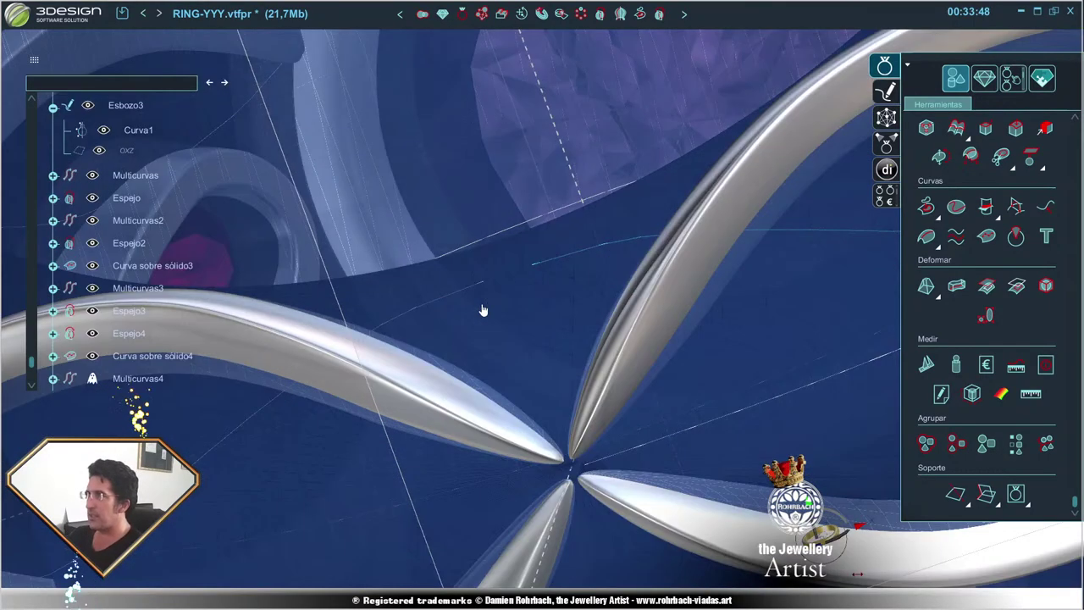
# - Join Espejo5 and Curva sobre sólido4 with Modificar curvas, using Continuo at Los dos puntos finales
pyautogui.click(1020, 240)
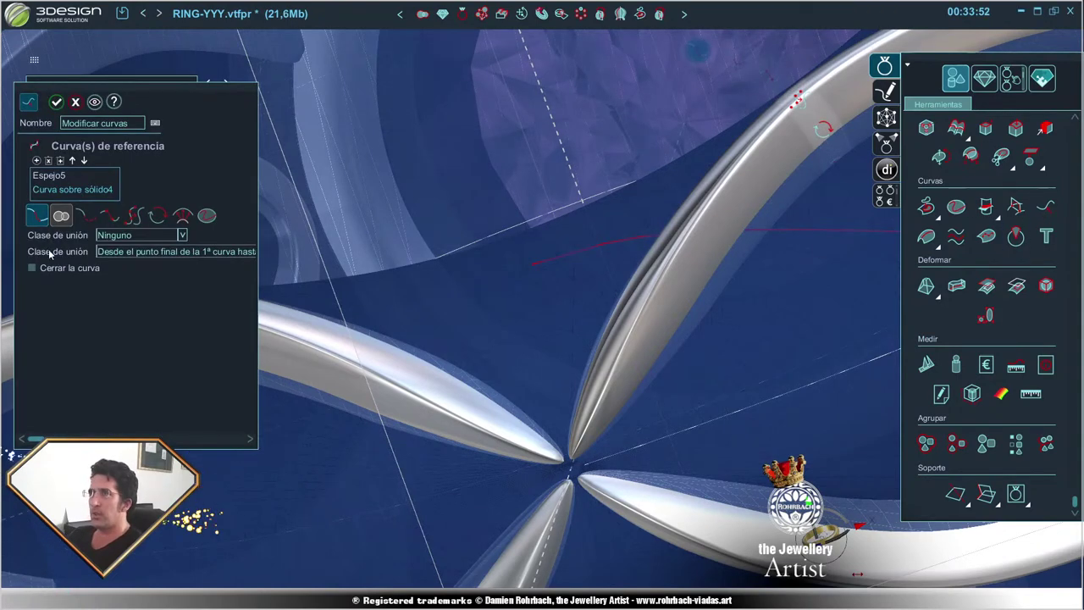
pyautogui.click(125, 238)
pyautogui.click(119, 267)
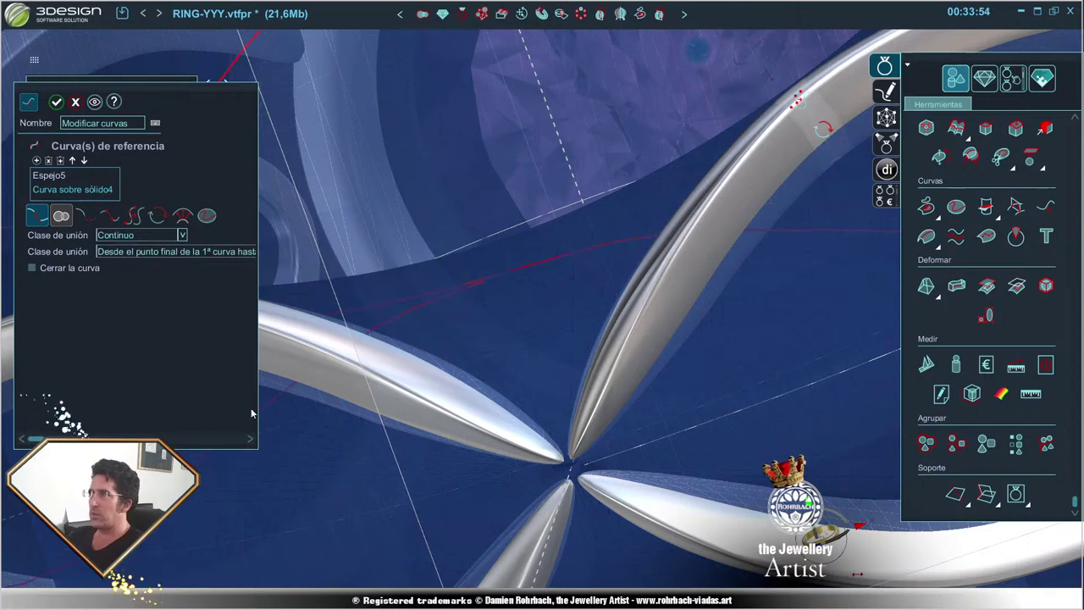
pyautogui.click(127, 251)
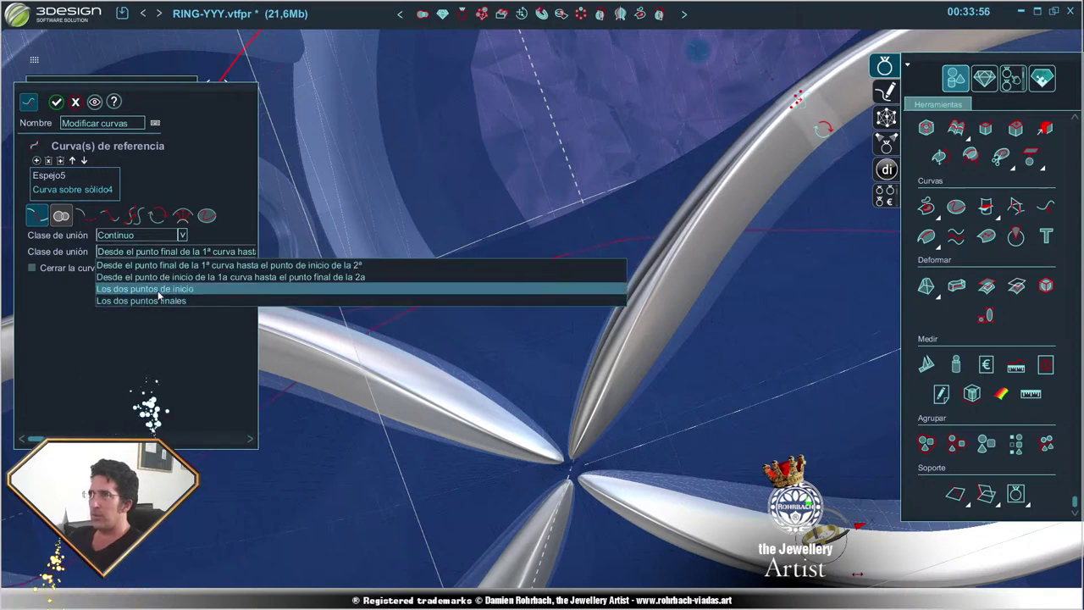
pyautogui.click(157, 290)
pyautogui.click(169, 252)
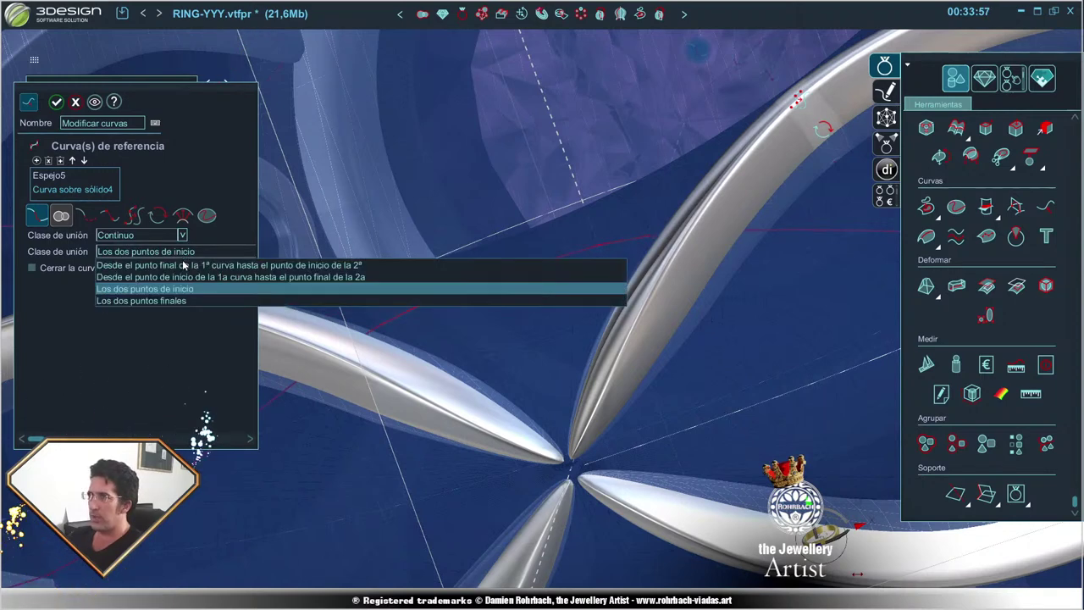
pyautogui.click(168, 302)
pyautogui.scroll(-5, 614, 380)
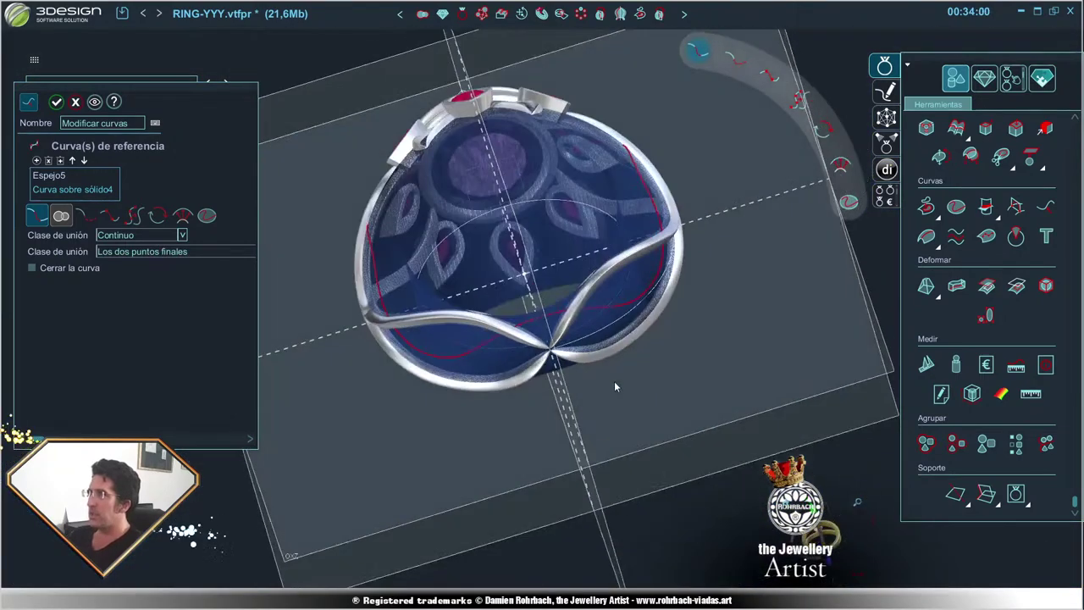
pyautogui.press('Return')
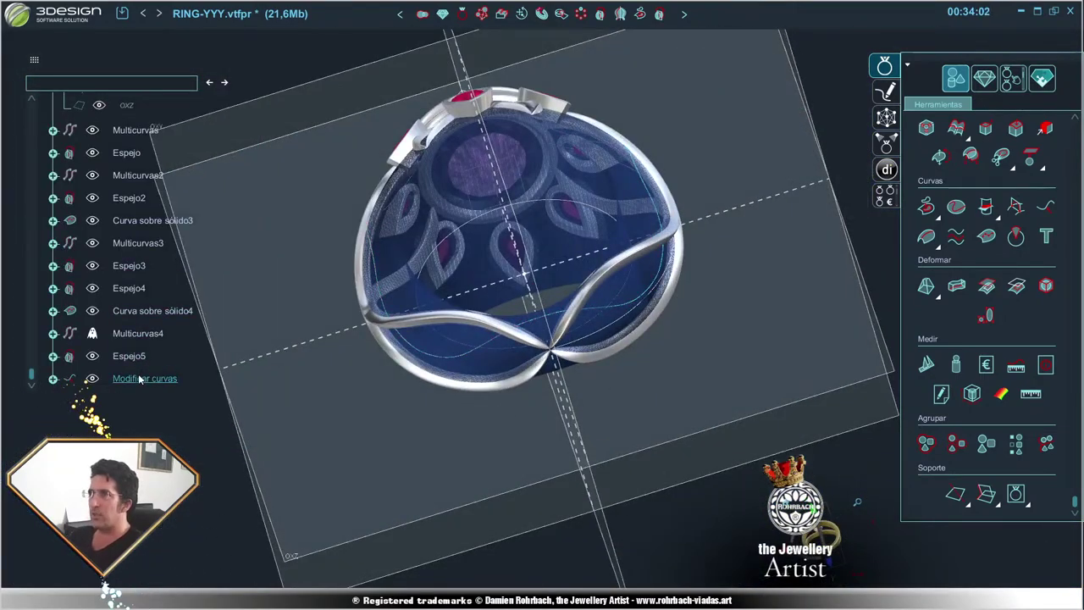
pyautogui.scroll(-2, 366, 365)
pyautogui.moveTo(365, 365); pyautogui.dragTo(600, 363, button='middle')
pyautogui.scroll(4, 625, 434)
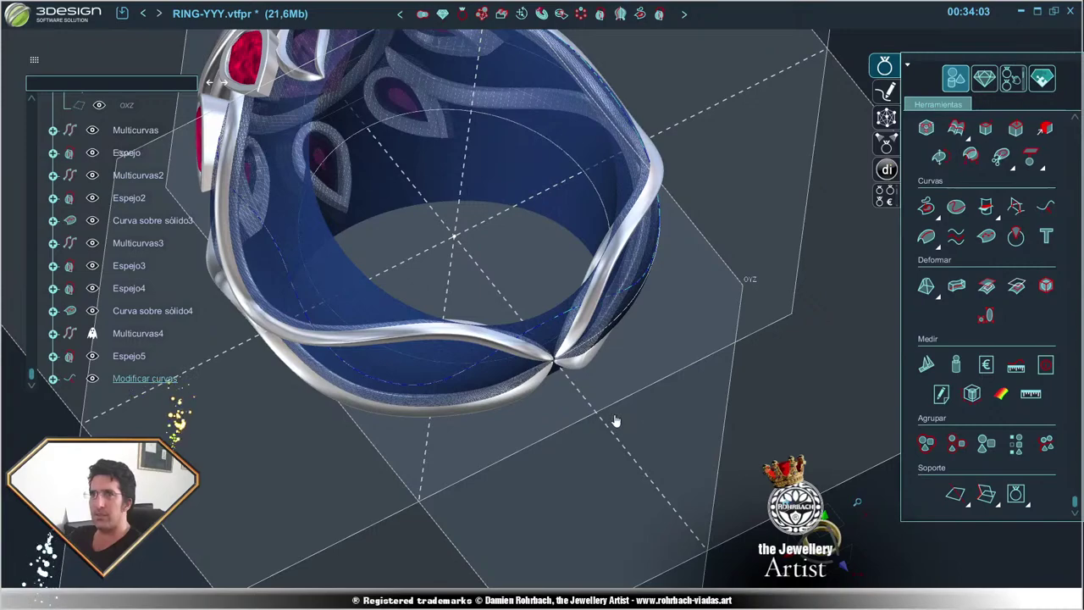
pyautogui.moveTo(679, 419); pyautogui.dragTo(188, 387, button='middle')
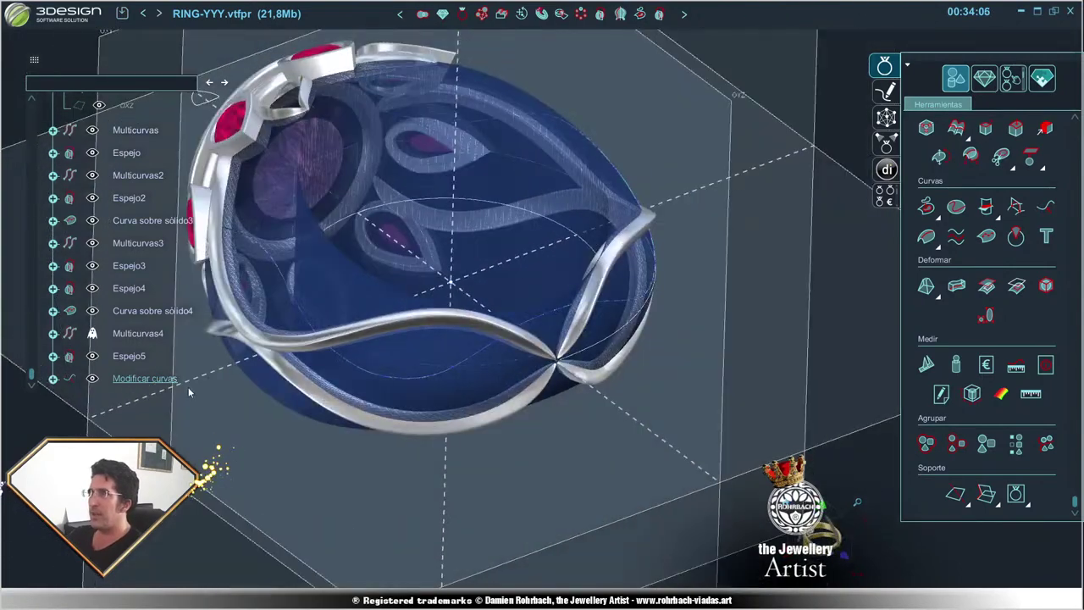
# - Switch the Multicurvas4 ribbon's rail to the joined Modificar curvas curve
pyautogui.doubleClick(135, 334)
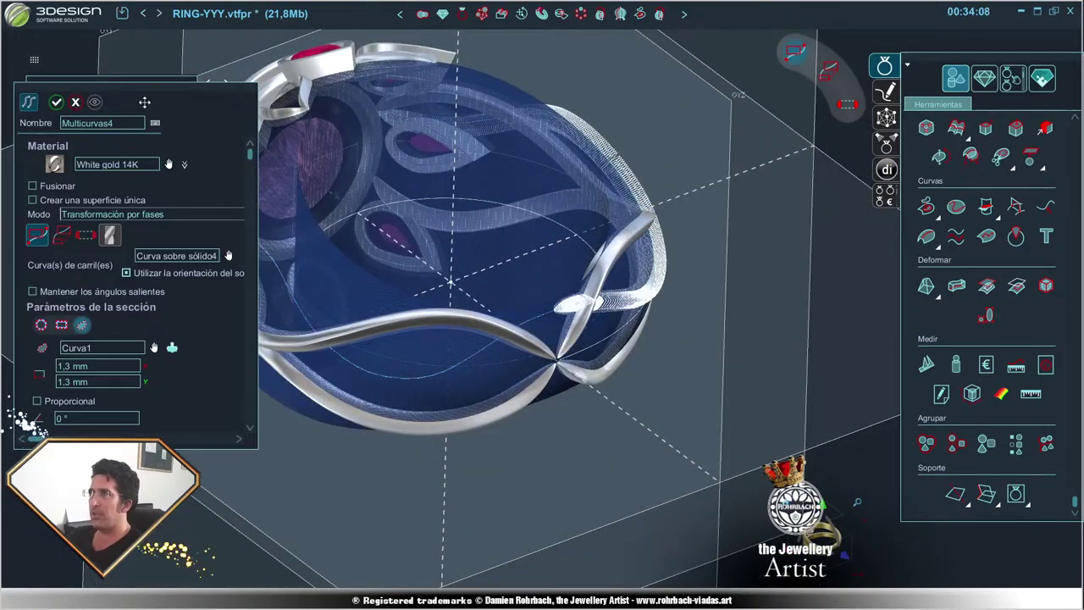
pyautogui.moveTo(145, 102); pyautogui.dragTo(383, 119)
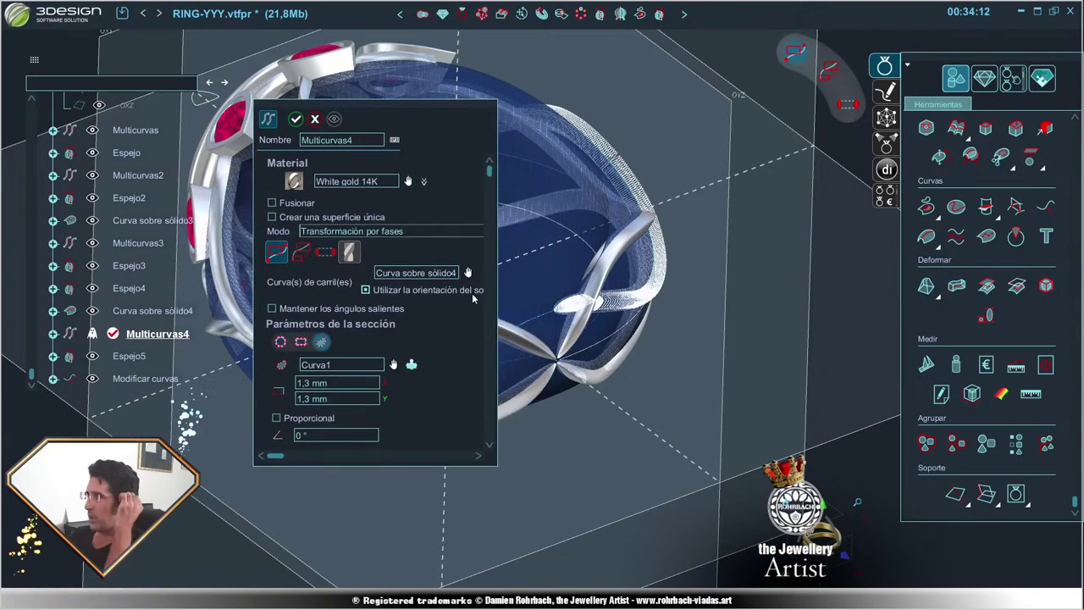
pyautogui.click(468, 273)
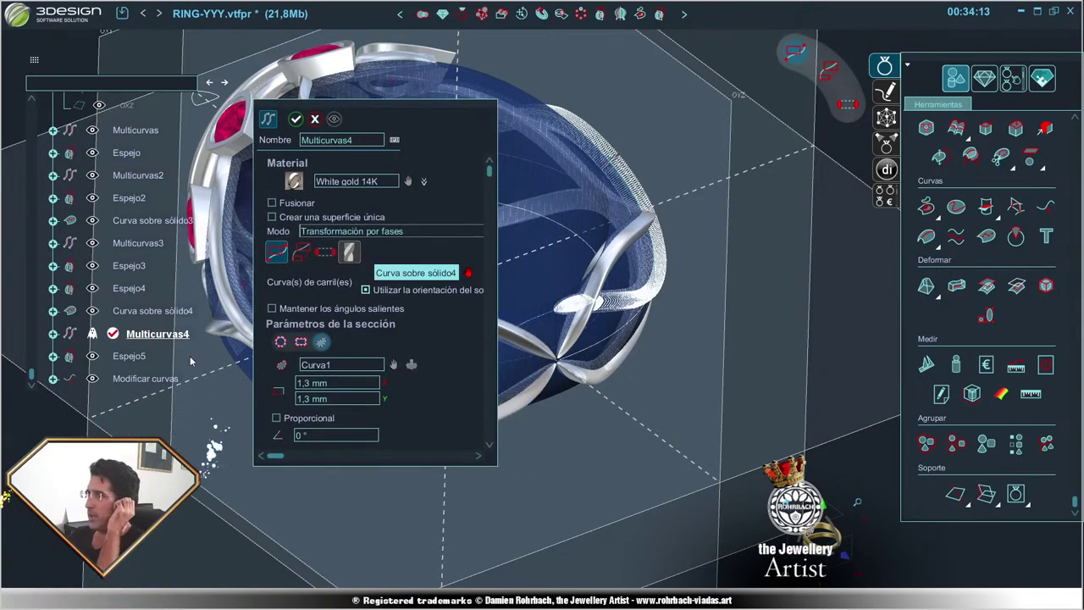
pyautogui.click(151, 380)
pyautogui.moveTo(508, 280); pyautogui.dragTo(664, 350, button='middle')
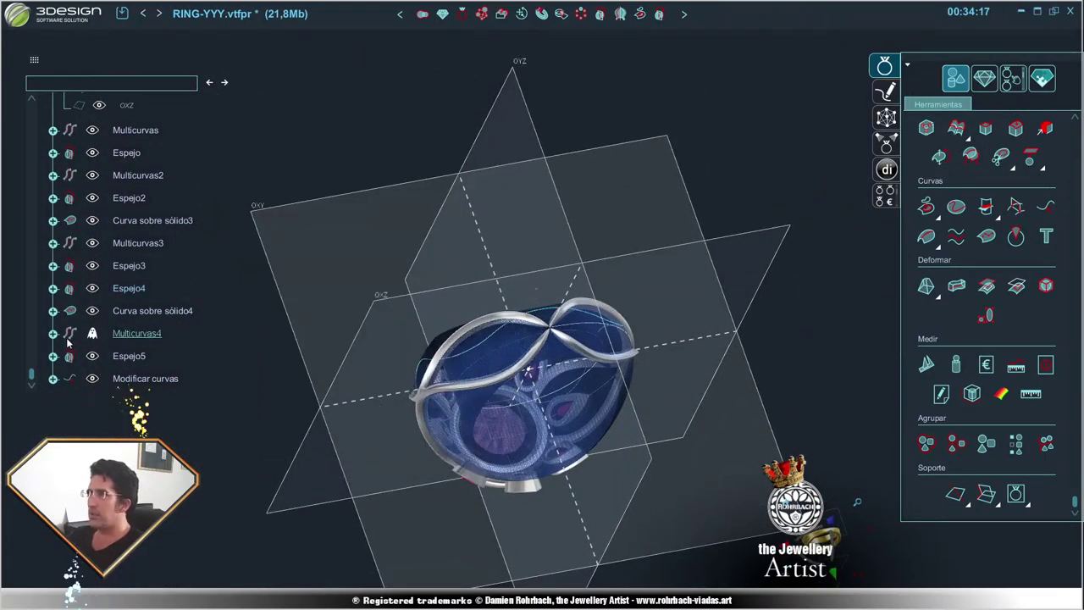
# - Centre the view on Multicurvas4 and select its blue ribbon curve from a front view
pyautogui.rightClick(146, 330)
pyautogui.click(163, 353)
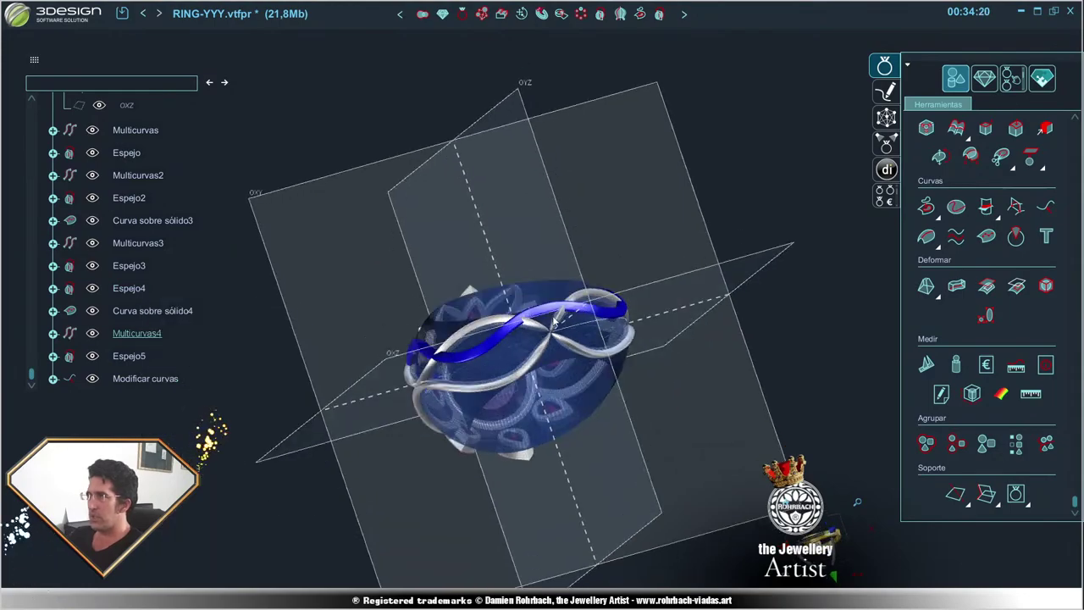
pyautogui.moveTo(562, 512)
pyautogui.mouseDown(button='middle')
pyautogui.moveTo(682, 341)
pyautogui.moveTo(699, 278)
pyautogui.mouseUp(button='middle')
pyautogui.scroll(5, 390, 267)
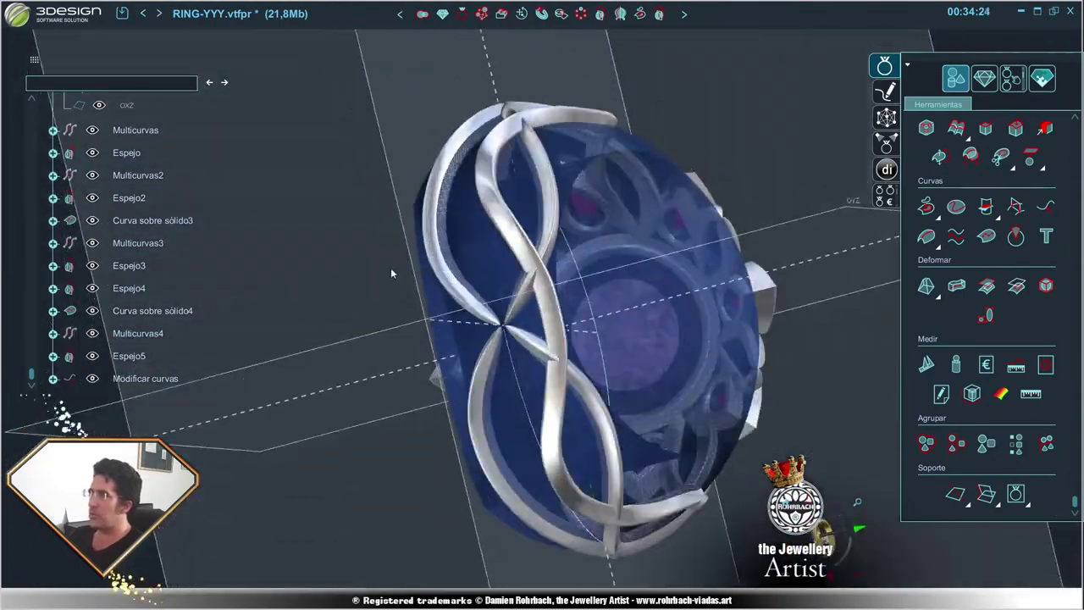
pyautogui.click(546, 315)
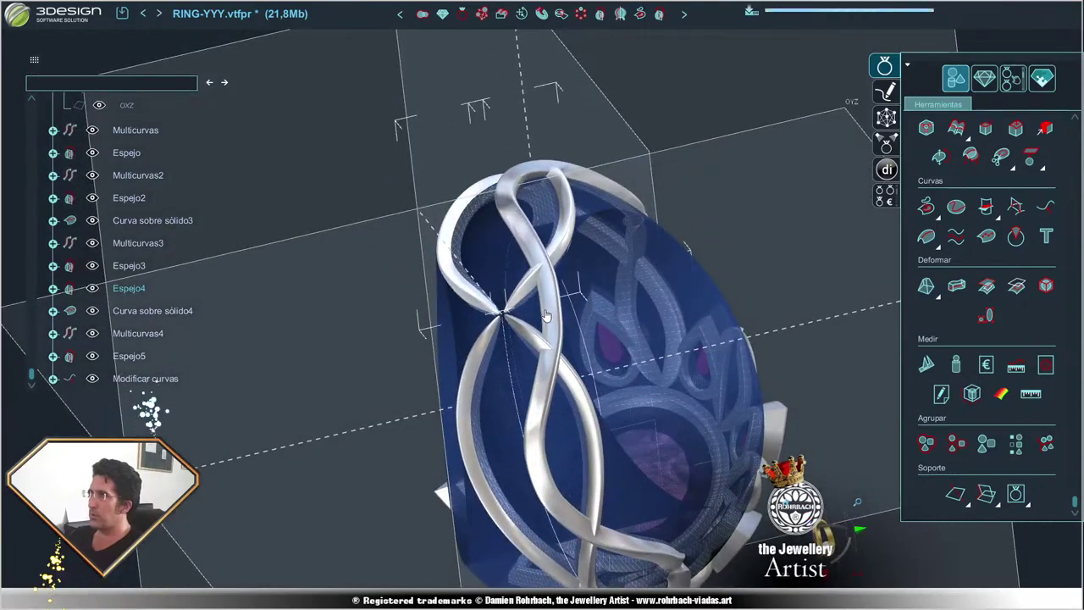
pyautogui.click(546, 314)
pyautogui.moveTo(546, 315); pyautogui.dragTo(567, 53, button='middle')
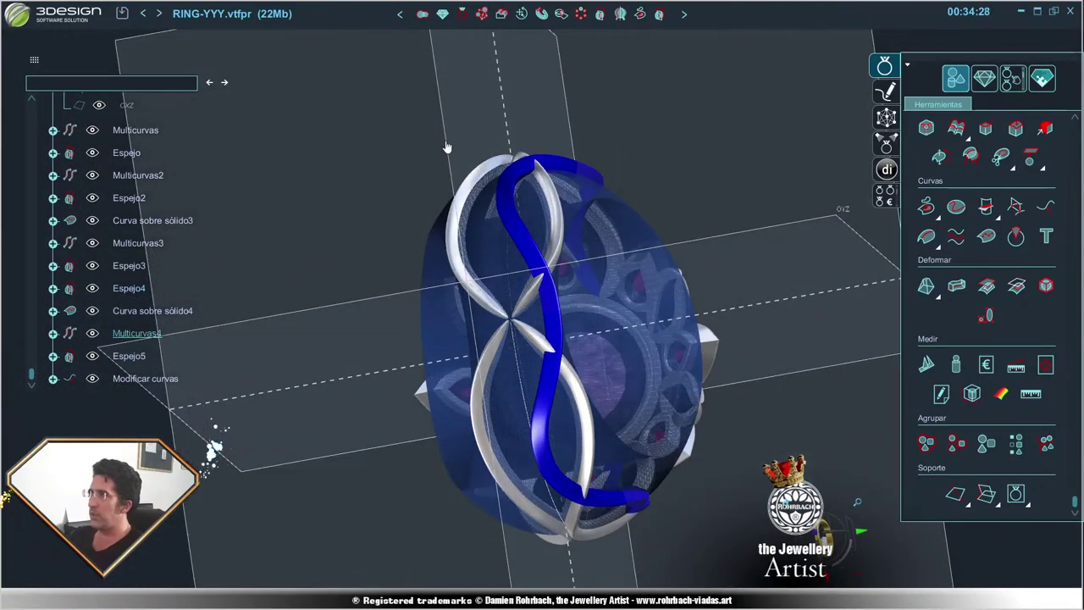
# - Mirror the Multicurvas4 ribbon across OXZ as Espejo6, checking the crossing bands before validating
pyautogui.click(600, 15)
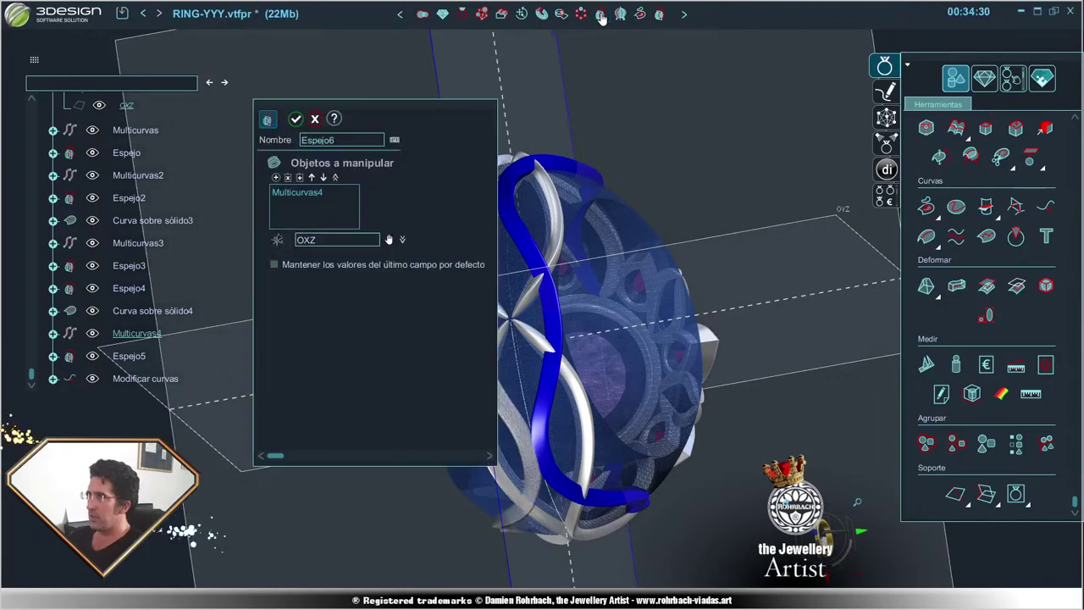
pyautogui.rightClick(618, 362)
pyautogui.moveTo(617, 362)
pyautogui.mouseDown(button='middle')
pyautogui.moveTo(567, 424)
pyautogui.moveTo(589, 279)
pyautogui.mouseUp(button='middle')
pyautogui.scroll(3, 590, 280)
pyautogui.scroll(3, 589, 279)
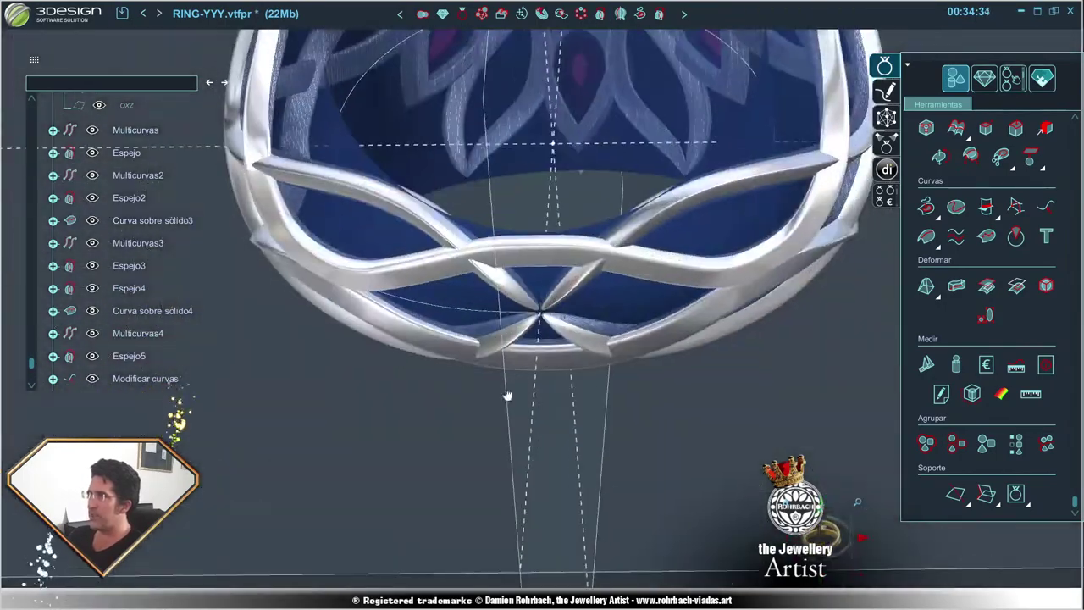
pyautogui.scroll(2, 538, 178)
pyautogui.moveTo(539, 178); pyautogui.dragTo(600, 161, button='middle')
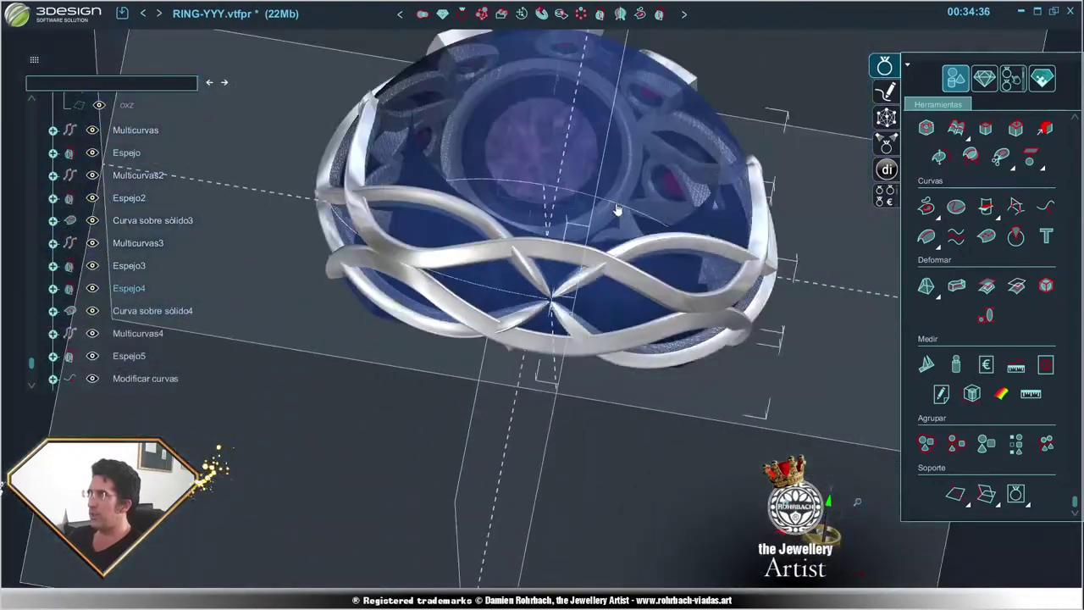
pyautogui.scroll(5, 574, 247)
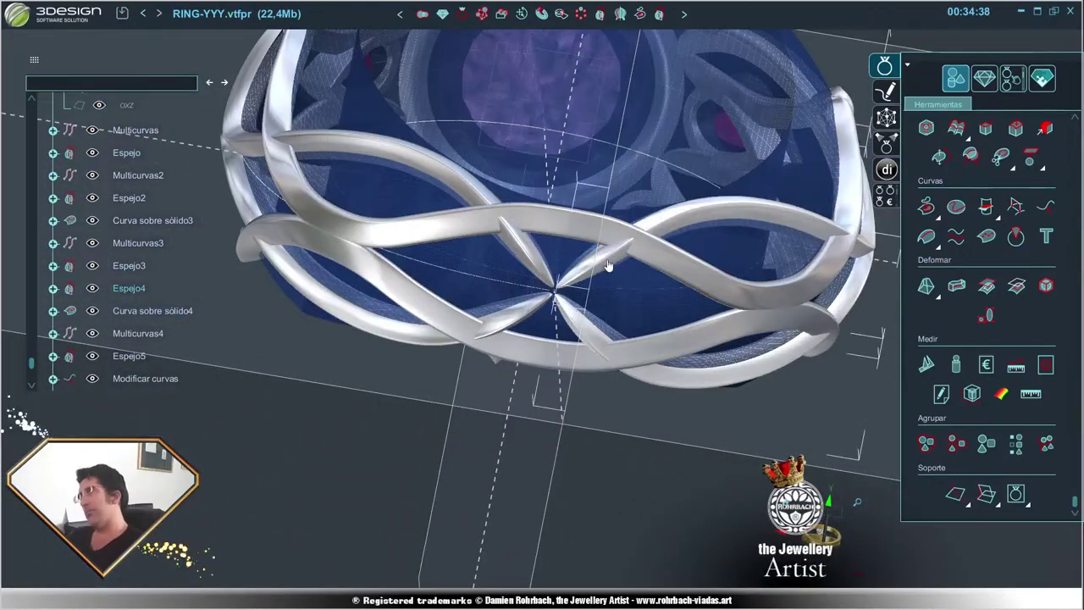
pyautogui.moveTo(649, 187); pyautogui.dragTo(509, 221, button='middle')
pyautogui.scroll(3, 509, 222)
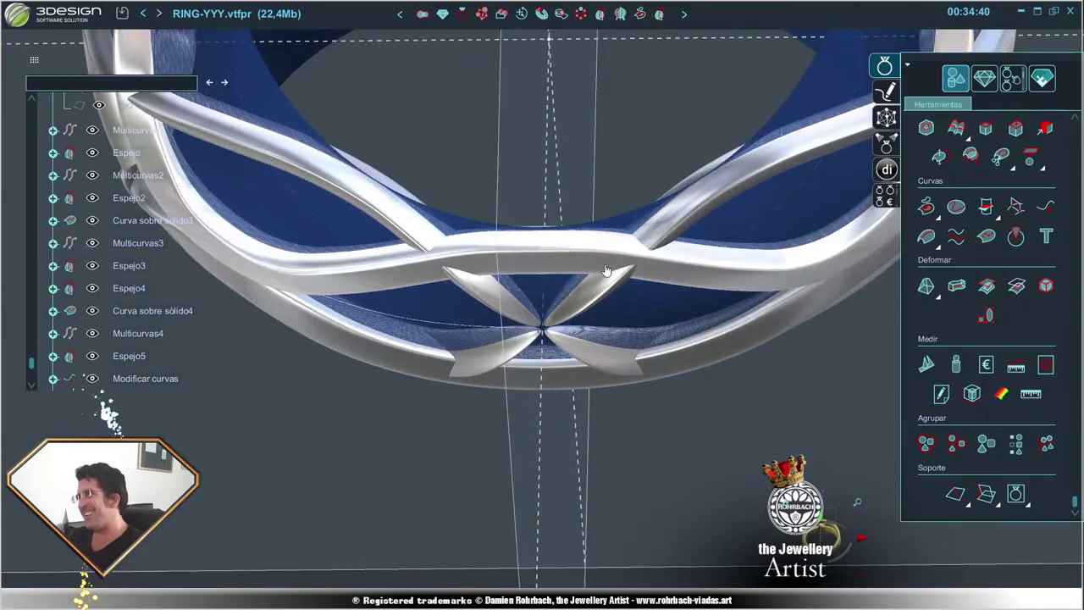
pyautogui.moveTo(481, 347); pyautogui.dragTo(581, 327, button='middle')
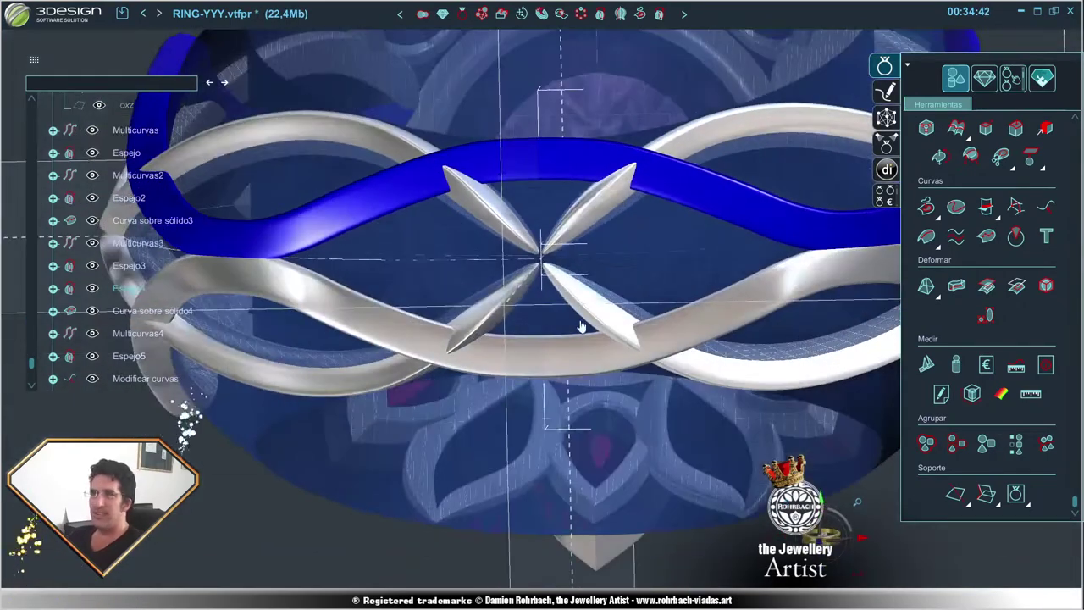
pyautogui.click(363, 290)
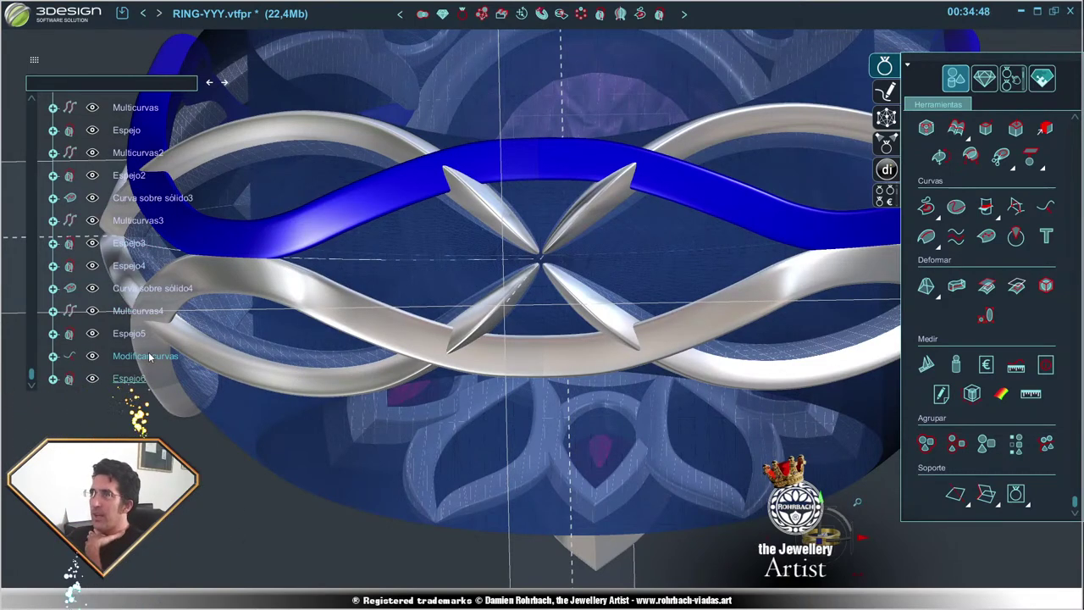
# - Reopen Curva sobre sólido4 and slide three path points right along the band toward the crossing
pyautogui.doubleClick(150, 291)
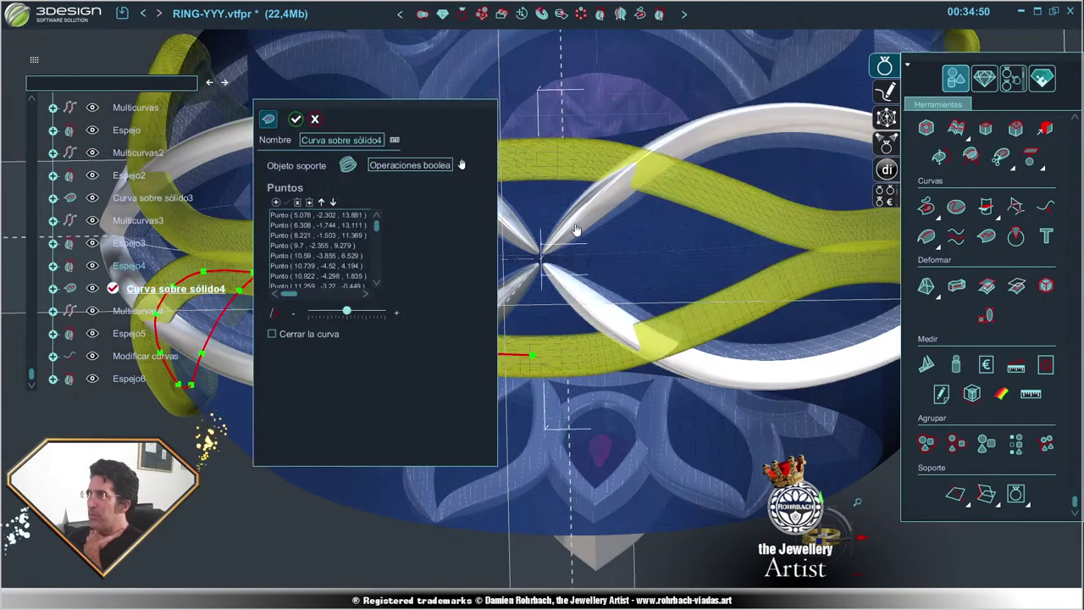
pyautogui.moveTo(335, 366); pyautogui.dragTo(382, 339, button='right')
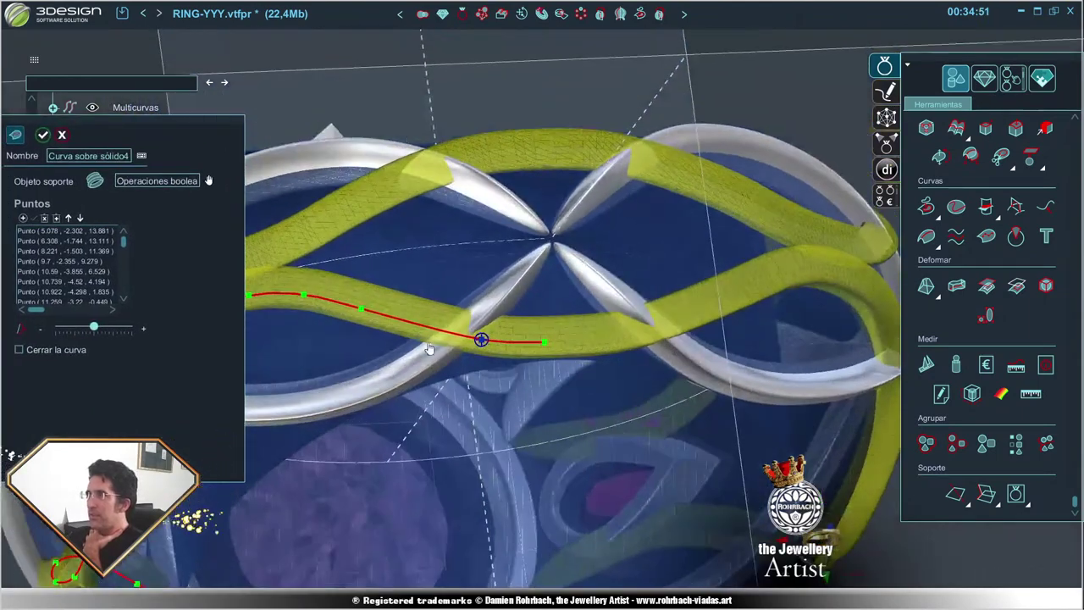
pyautogui.scroll(3, 399, 298)
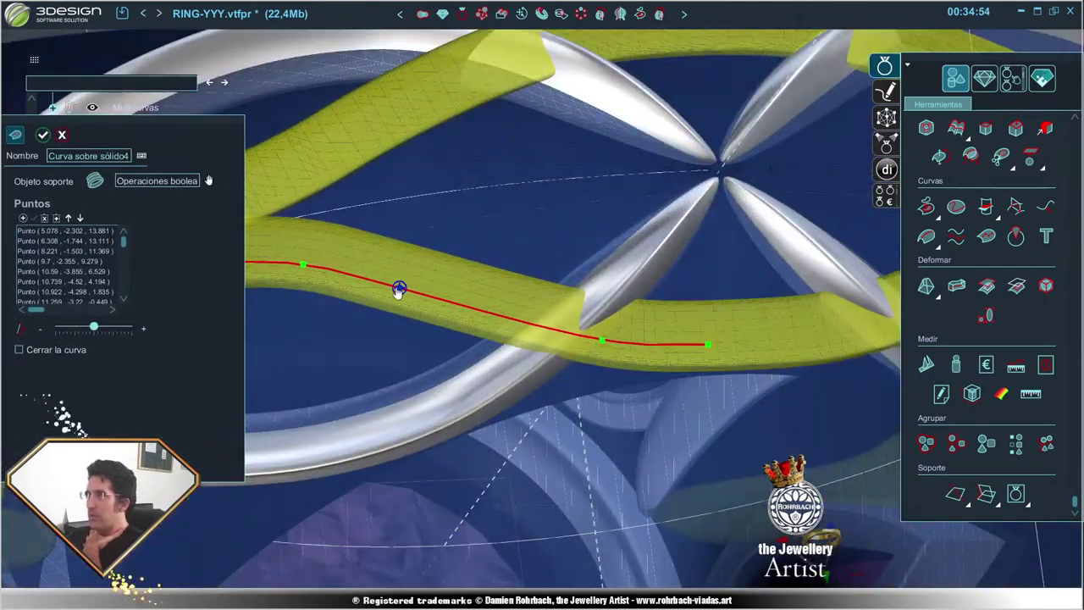
pyautogui.moveTo(398, 288); pyautogui.dragTo(452, 295)
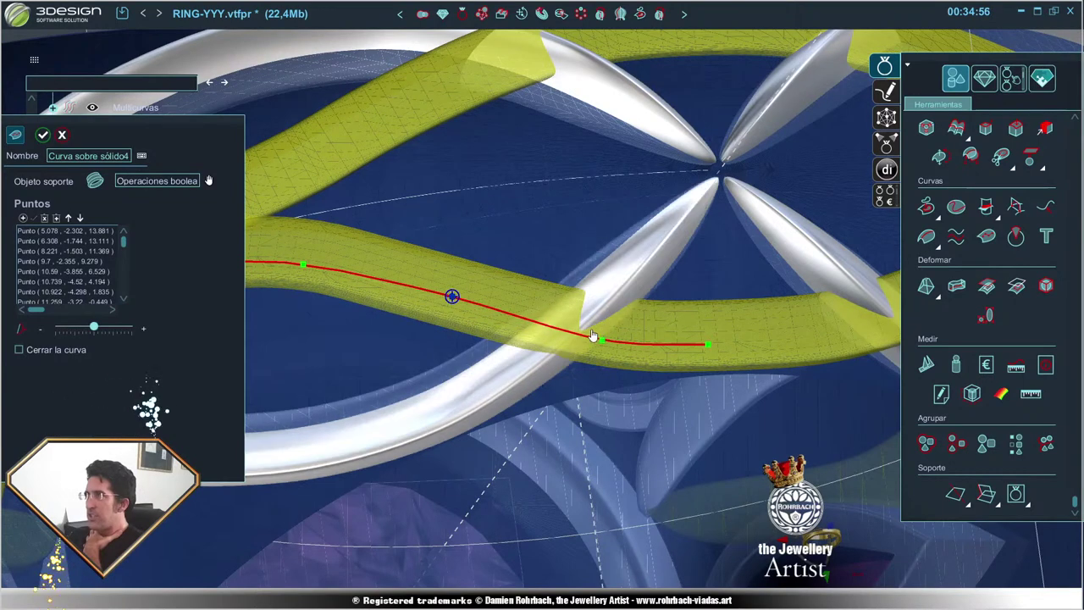
pyautogui.moveTo(600, 339); pyautogui.dragTo(610, 338)
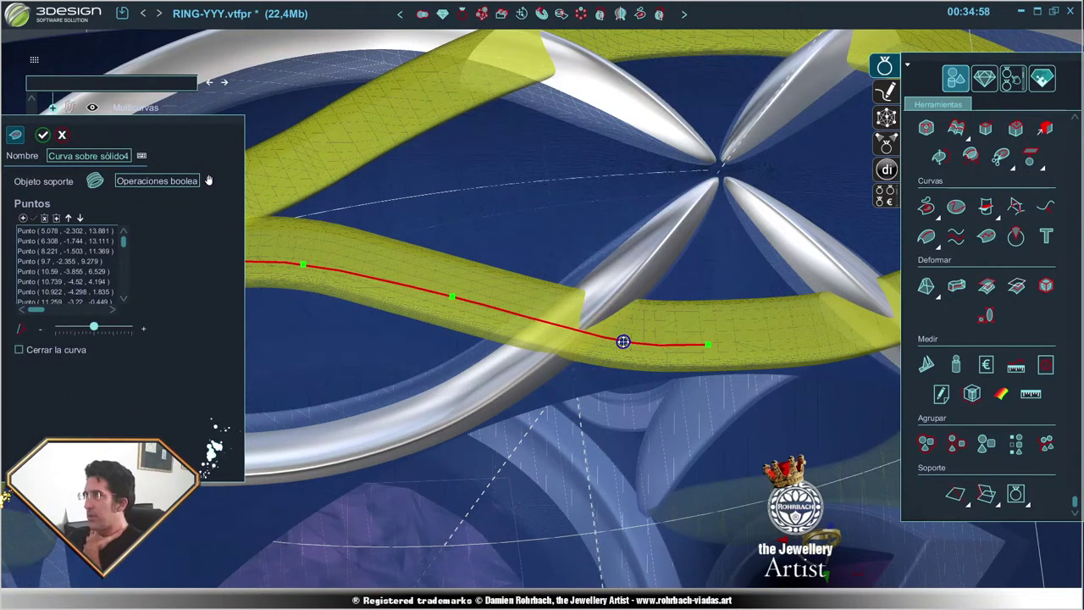
pyautogui.moveTo(472, 314); pyautogui.dragTo(491, 320)
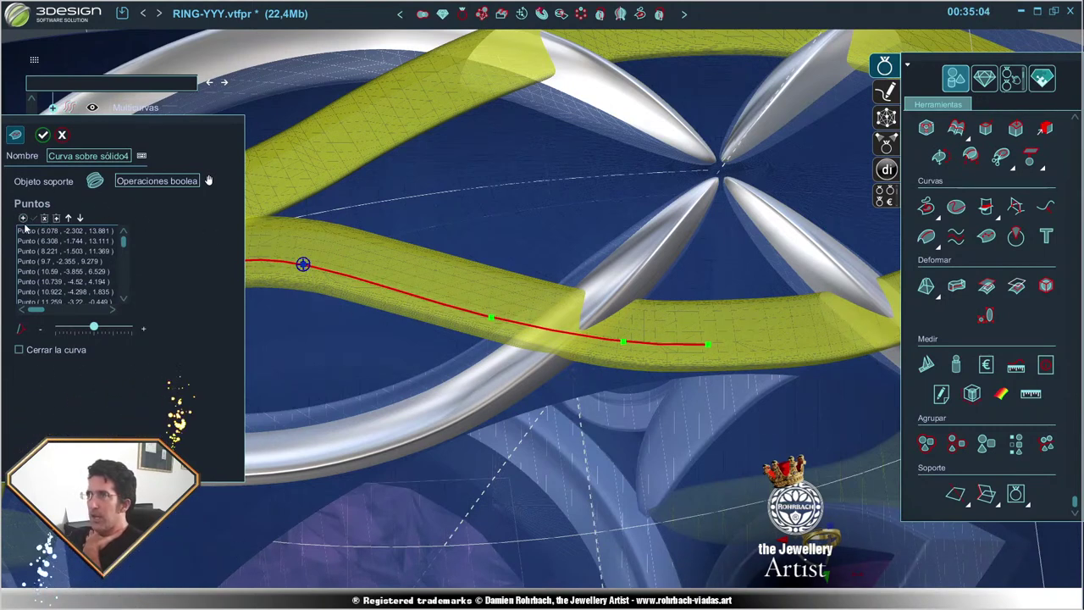
# - Insert two new path points, adjust the right end point, and validate so the ribbons rebuild
pyautogui.click(387, 287)
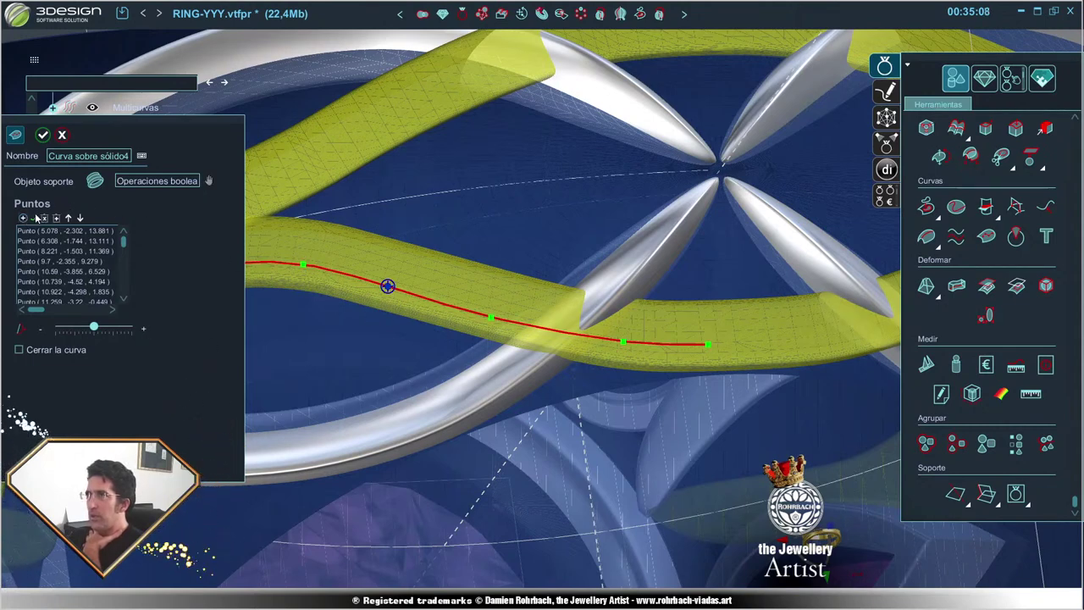
pyautogui.moveTo(386, 286); pyautogui.dragTo(403, 297)
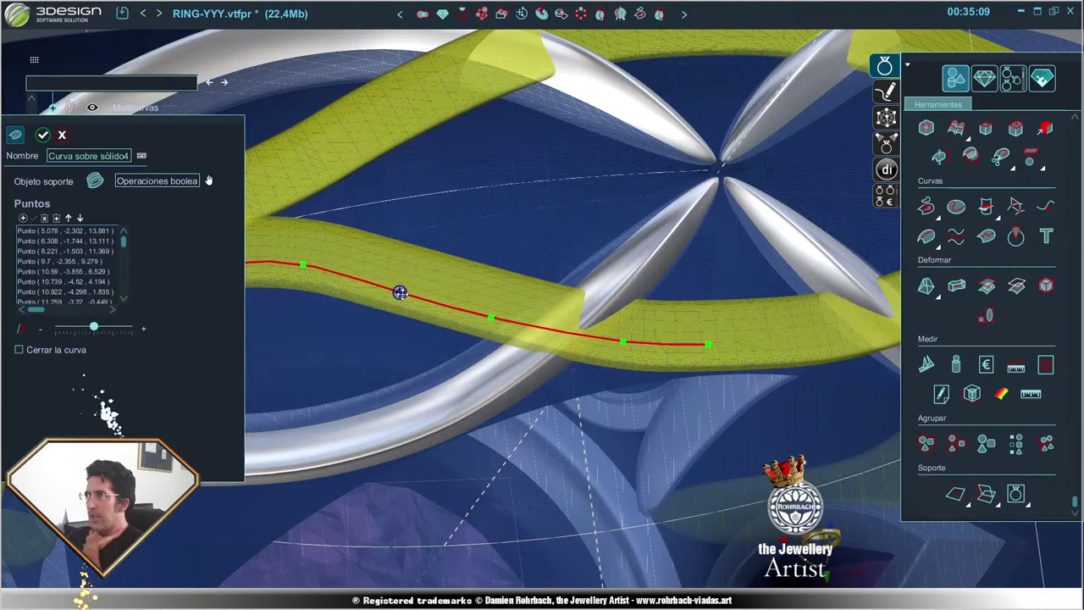
pyautogui.click(500, 324)
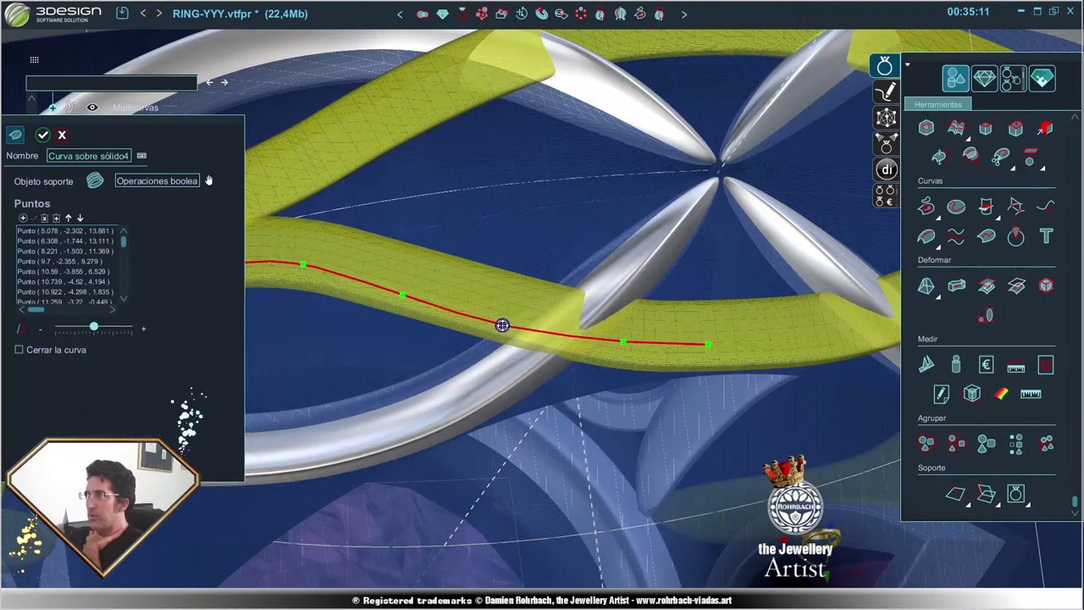
pyautogui.moveTo(623, 343); pyautogui.dragTo(626, 347)
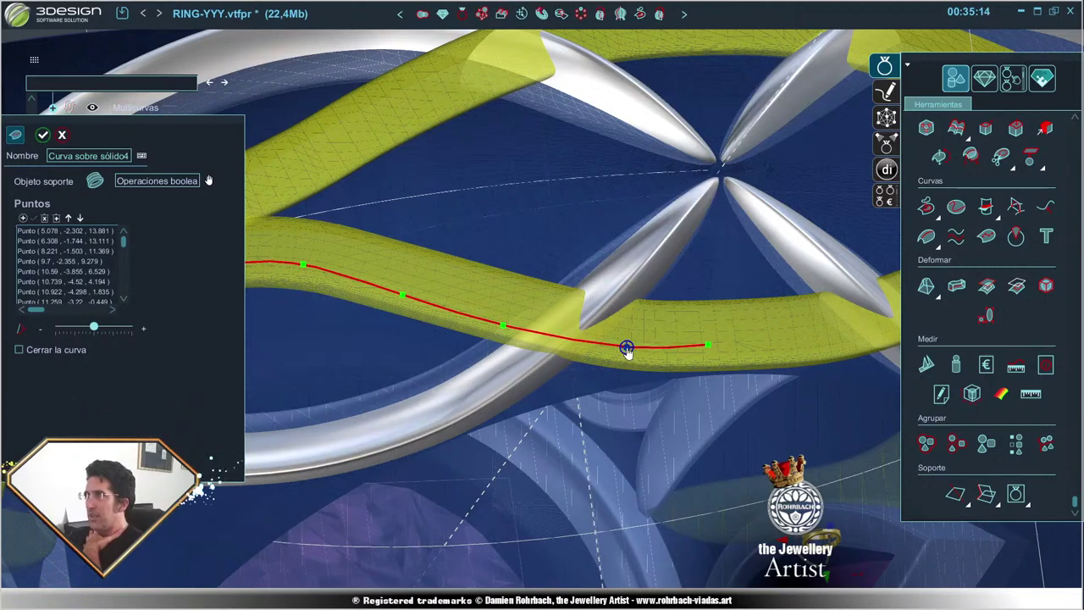
pyautogui.click(43, 135)
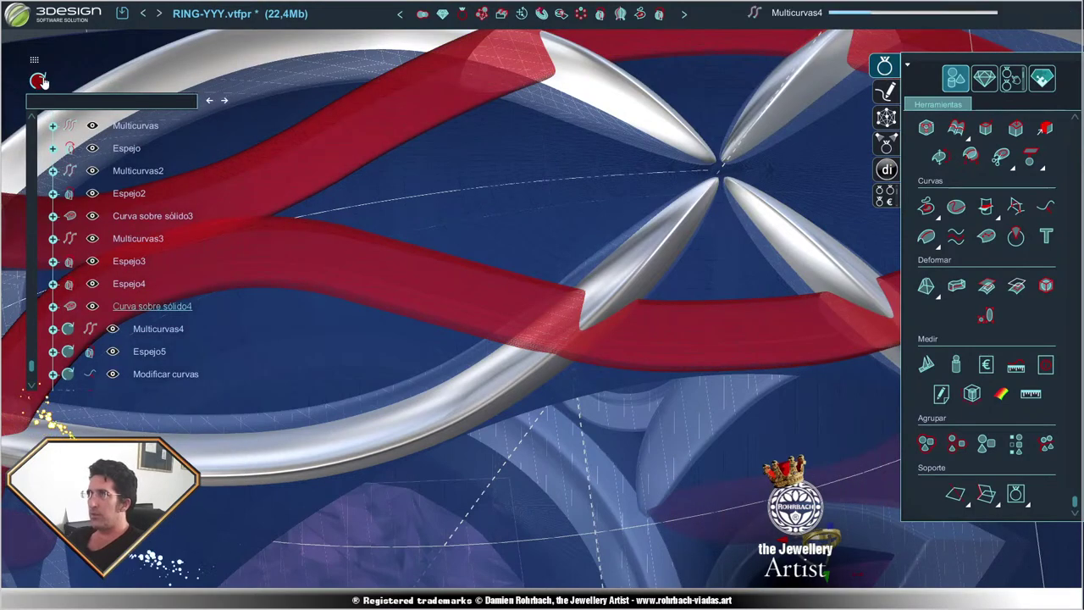
pyautogui.scroll(-5, 669, 495)
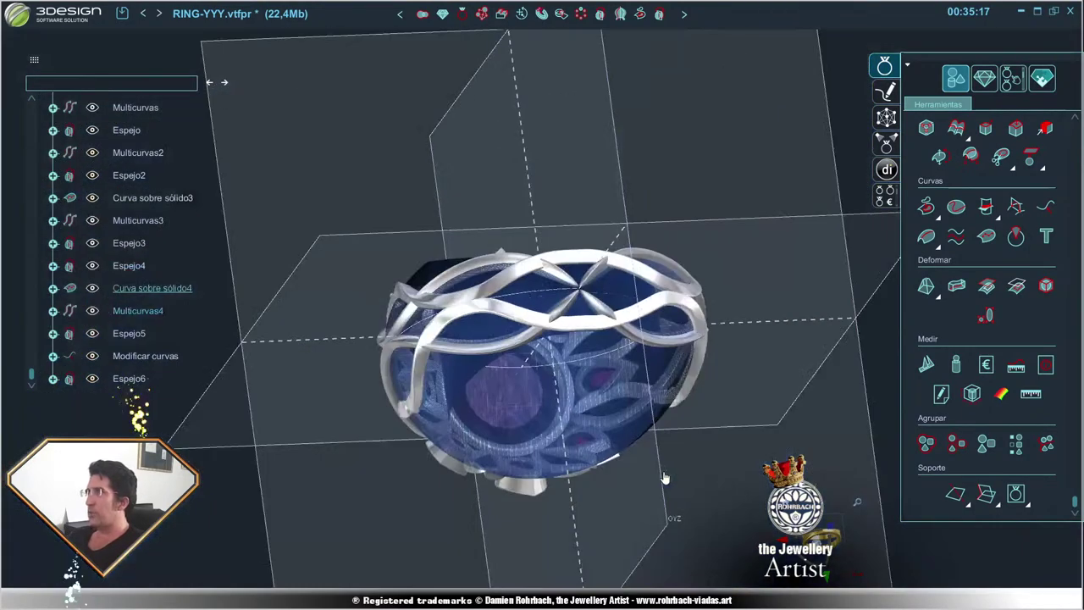
pyautogui.moveTo(669, 496)
pyautogui.mouseDown(button='right')
pyautogui.moveTo(538, 320)
pyautogui.moveTo(584, 356)
pyautogui.mouseUp(button='right')
pyautogui.scroll(3, 609, 390)
# - Orbit and zoom around the ring to inspect the rebuilt strands and the four-blade central crossing
pyautogui.moveTo(610, 389); pyautogui.dragTo(681, 354, button='right')
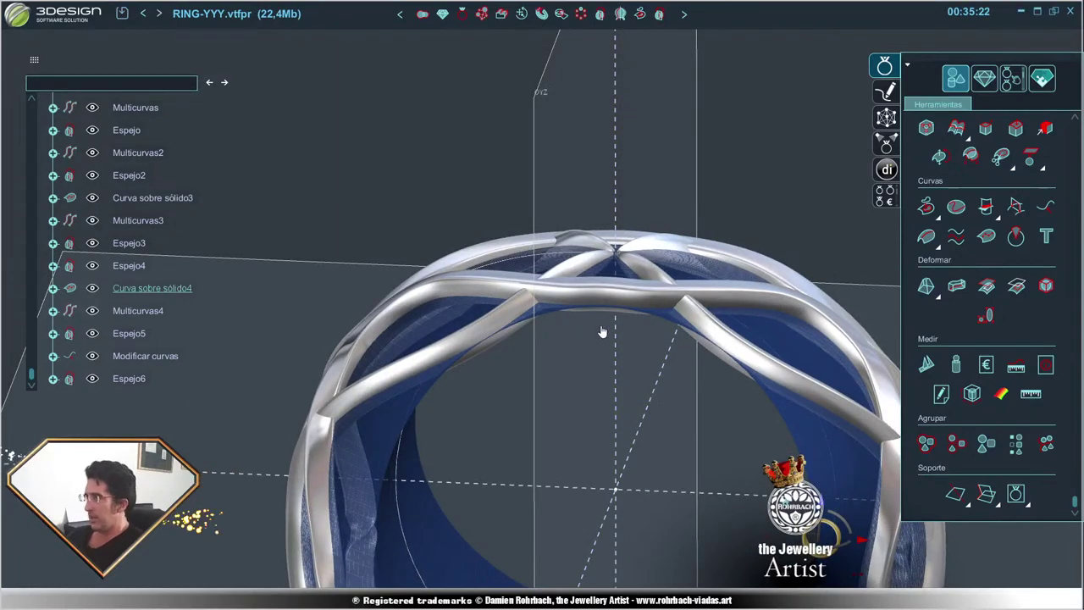
pyautogui.moveTo(600, 329)
pyautogui.mouseDown(button='right')
pyautogui.moveTo(587, 322)
pyautogui.moveTo(640, 314)
pyautogui.mouseUp(button='right')
pyautogui.scroll(3, 607, 368)
pyautogui.moveTo(608, 367)
pyautogui.mouseDown(button='right')
pyautogui.moveTo(570, 361)
pyautogui.moveTo(561, 377)
pyautogui.mouseUp(button='right')
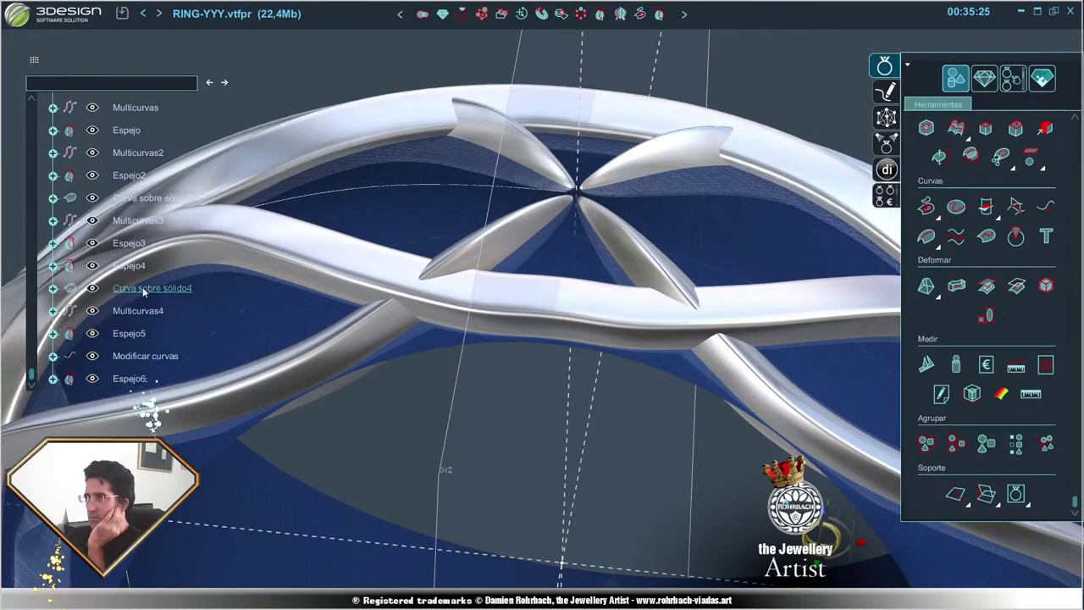
pyautogui.scroll(-3, 542, 355)
pyautogui.moveTo(556, 319); pyautogui.dragTo(646, 378, button='right')
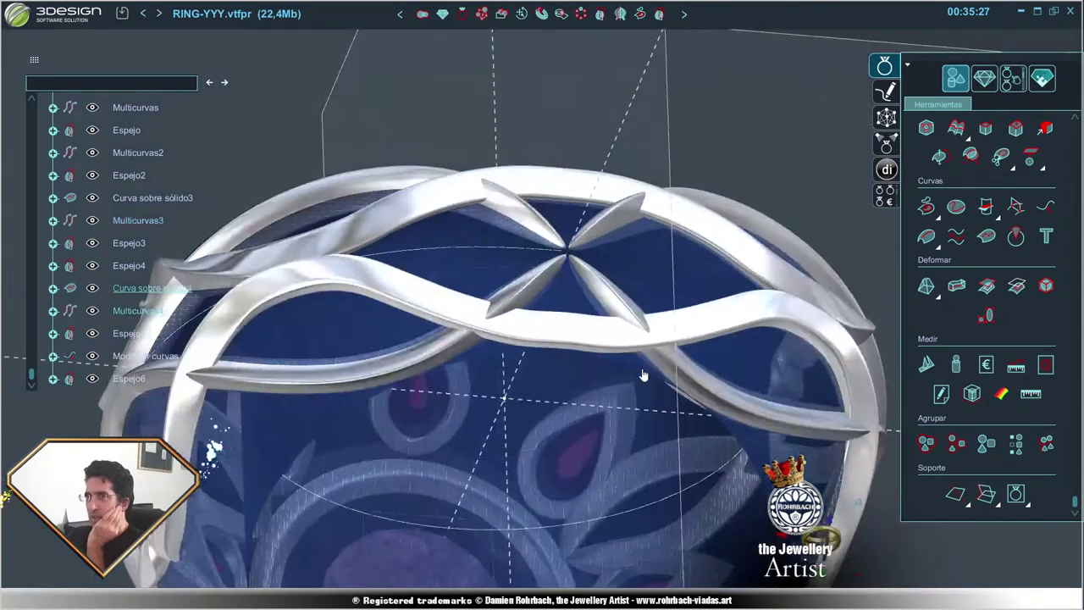
pyautogui.scroll(3, 605, 443)
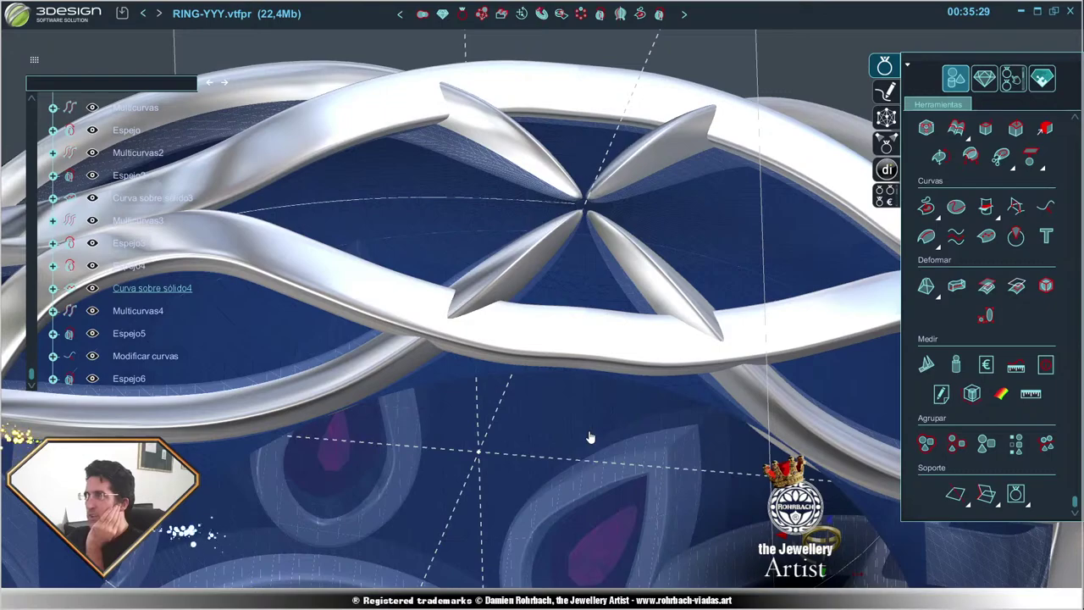
pyautogui.scroll(-3, 598, 443)
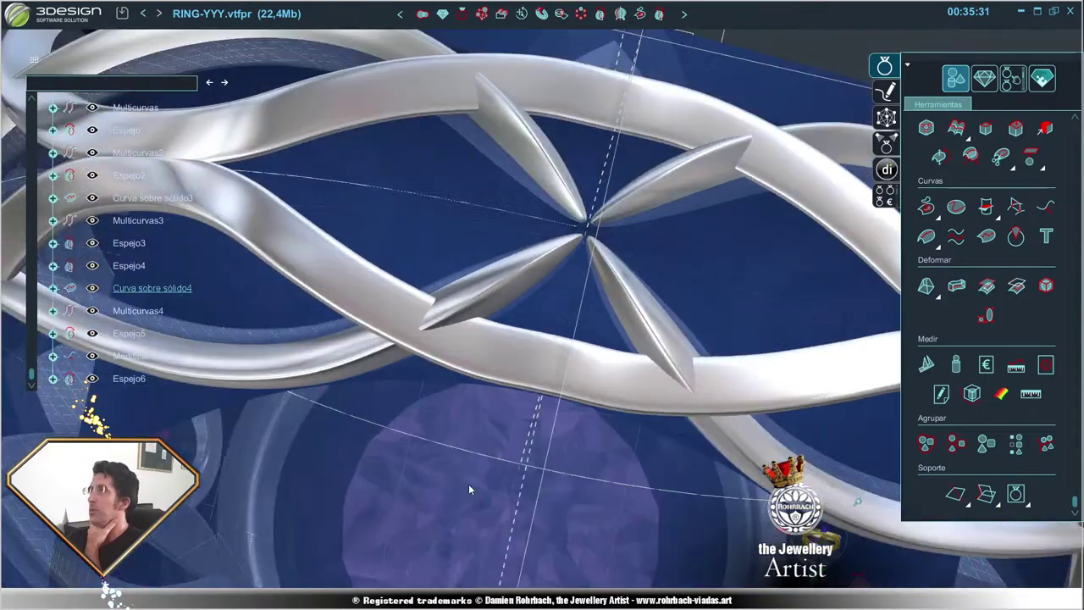
pyautogui.scroll(-3, 474, 490)
pyautogui.moveTo(549, 479)
pyautogui.mouseDown(button='right')
pyautogui.moveTo(673, 363)
pyautogui.moveTo(682, 278)
pyautogui.moveTo(474, 295)
pyautogui.moveTo(520, 252)
pyautogui.moveTo(370, 288)
pyautogui.moveTo(333, 317)
pyautogui.mouseUp(button='right')
pyautogui.scroll(3, 674, 363)
pyautogui.scroll(3, 669, 372)
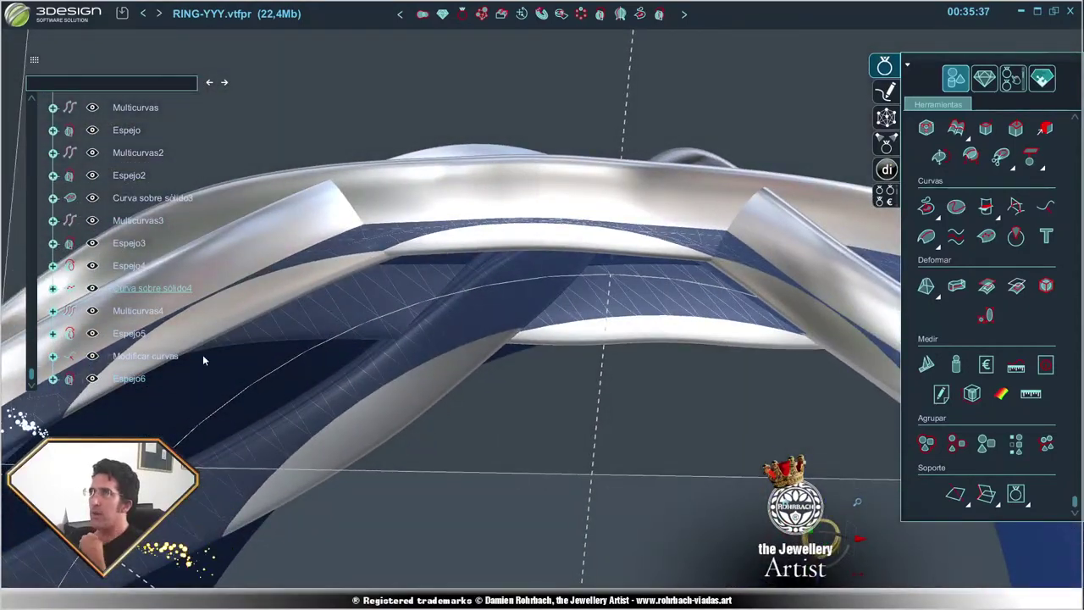
# - Pull the end point of Curva sobre sólido4 slightly left and validate so the ribbons rebuild
pyautogui.doubleClick(151, 288)
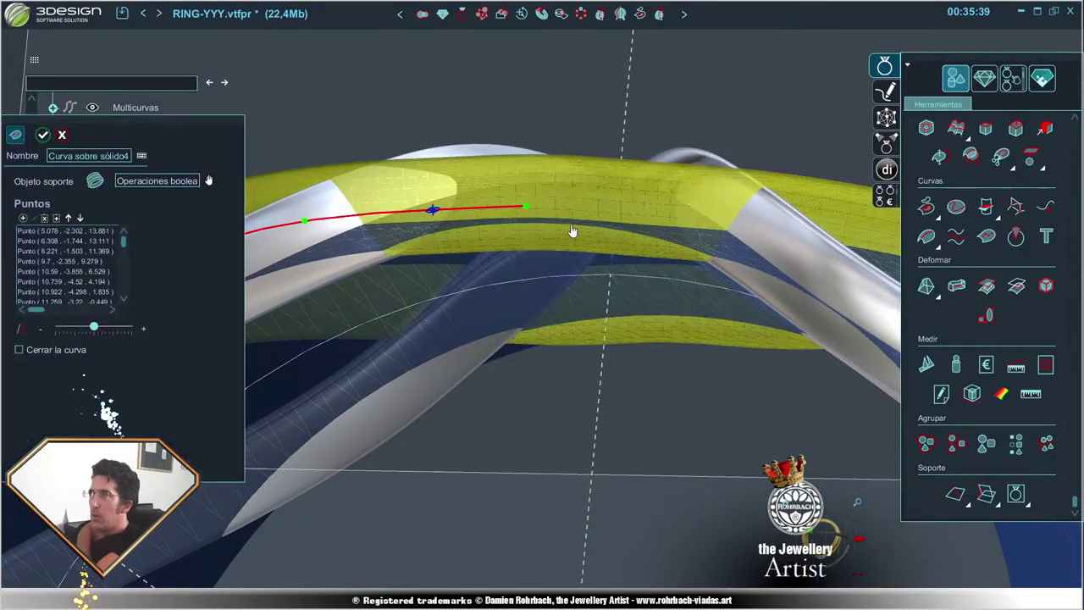
pyautogui.moveTo(573, 229)
pyautogui.mouseDown(button='right')
pyautogui.moveTo(695, 431)
pyautogui.moveTo(452, 435)
pyautogui.moveTo(513, 245)
pyautogui.moveTo(386, 314)
pyautogui.moveTo(477, 411)
pyautogui.moveTo(525, 372)
pyautogui.mouseUp(button='right')
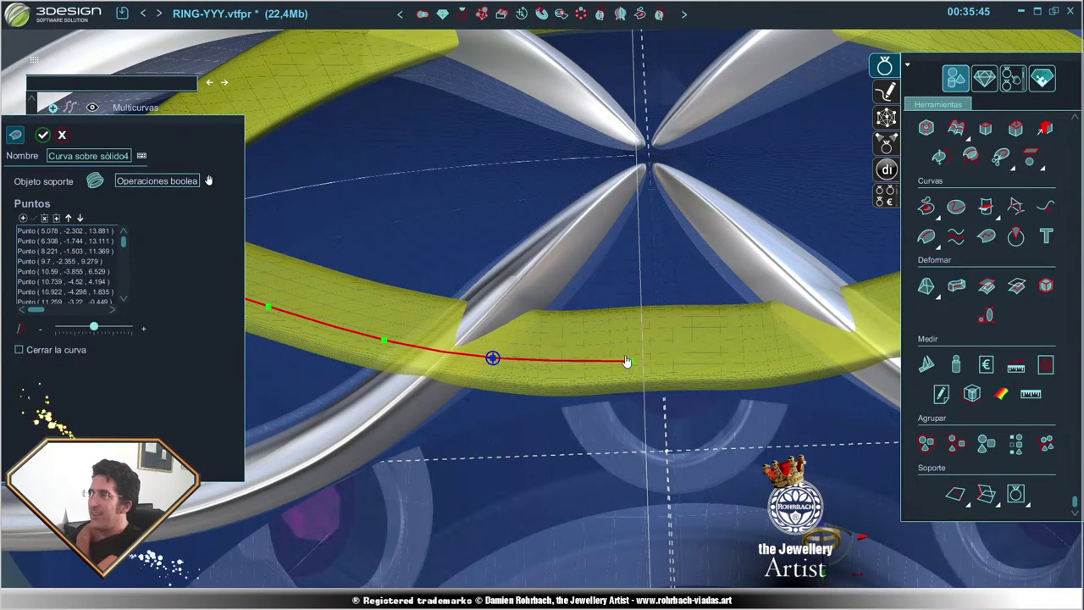
pyautogui.moveTo(629, 360); pyautogui.dragTo(615, 361)
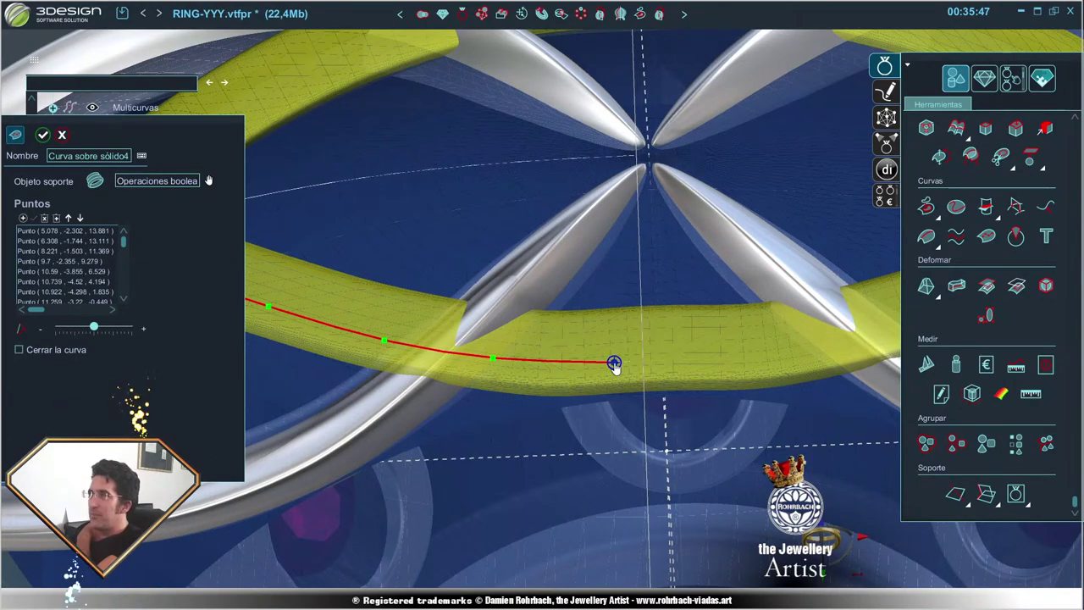
pyautogui.scroll(-3, 614, 363)
pyautogui.scroll(-2, 614, 362)
pyautogui.click(42, 135)
pyautogui.scroll(-2, 238, 147)
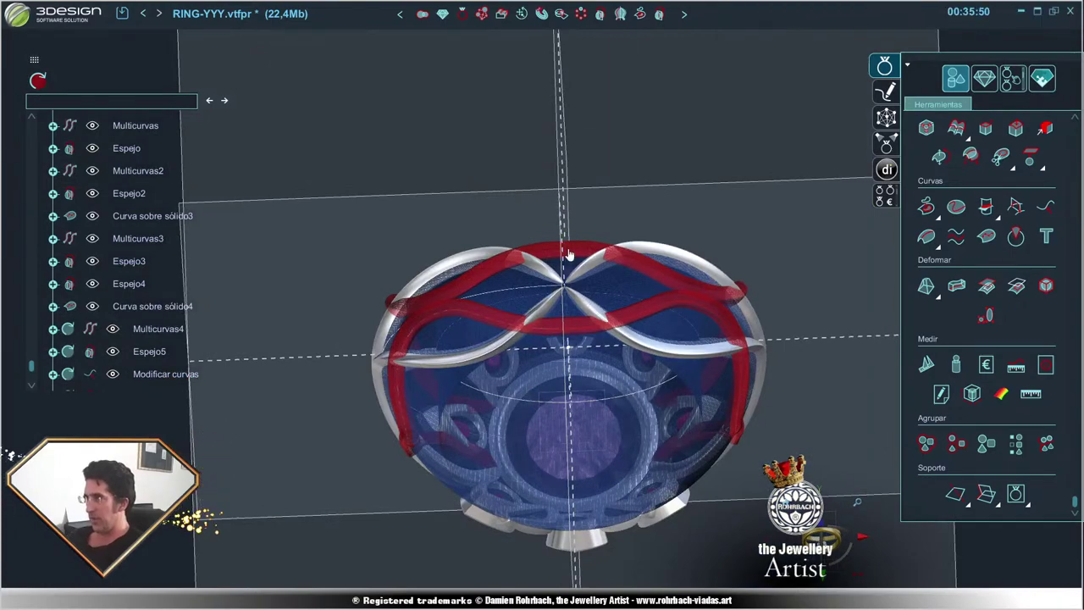
pyautogui.moveTo(495, 115)
pyautogui.mouseDown(button='middle')
pyautogui.moveTo(821, 353)
pyautogui.moveTo(741, 347)
pyautogui.moveTo(621, 293)
pyautogui.moveTo(655, 223)
pyautogui.moveTo(730, 327)
pyautogui.mouseUp(button='middle')
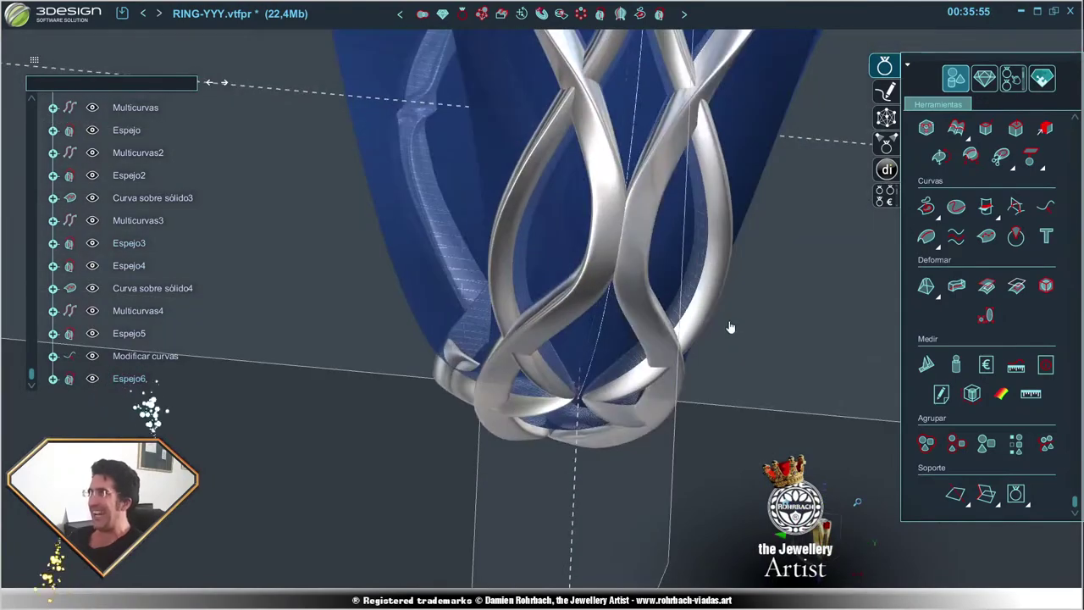
pyautogui.moveTo(630, 366)
pyautogui.mouseDown(button='middle')
pyautogui.moveTo(710, 272)
pyautogui.moveTo(654, 282)
pyautogui.moveTo(545, 260)
pyautogui.moveTo(583, 194)
pyautogui.moveTo(639, 400)
pyautogui.moveTo(649, 242)
pyautogui.mouseUp(button='middle')
pyautogui.moveTo(646, 313); pyautogui.dragTo(645, 326, button='middle')
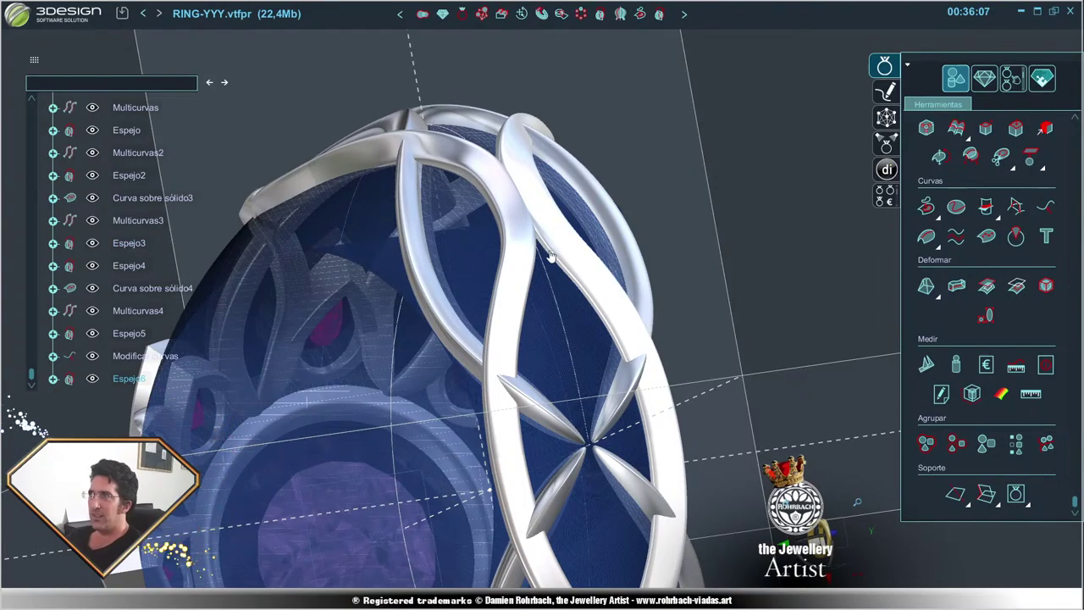
pyautogui.moveTo(551, 254)
pyautogui.mouseDown(button='middle')
pyautogui.moveTo(826, 333)
pyautogui.moveTo(576, 501)
pyautogui.moveTo(671, 396)
pyautogui.moveTo(476, 209)
pyautogui.moveTo(708, 261)
pyautogui.moveTo(718, 509)
pyautogui.moveTo(691, 348)
pyautogui.moveTo(476, 221)
pyautogui.mouseUp(button='middle')
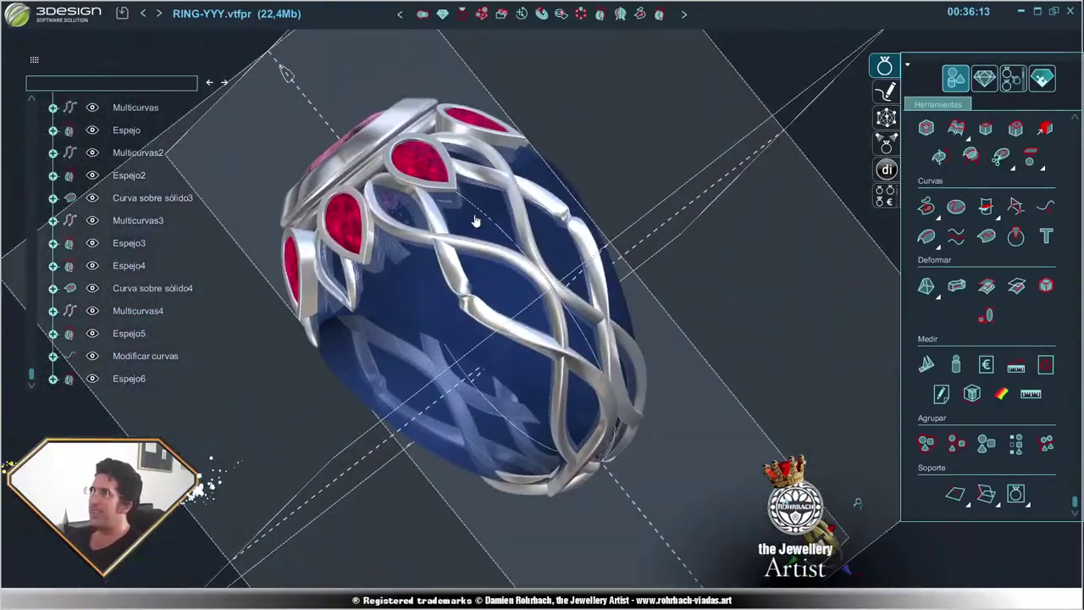
pyautogui.click(136, 310)
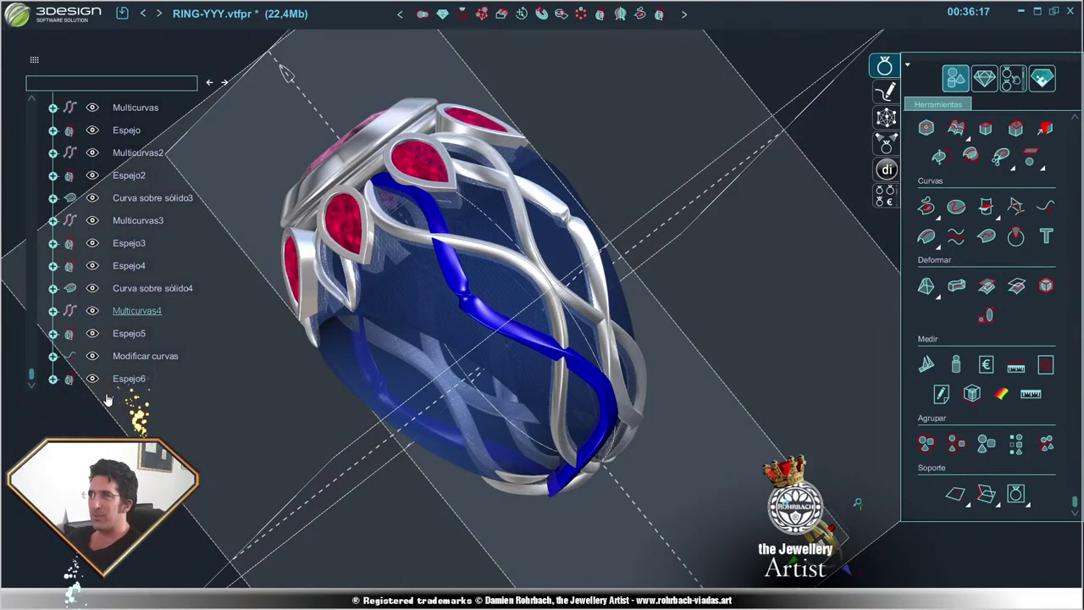
# - Link the Modificar curvas edit to the Operaciones booleanas support and rebuild the strands
pyautogui.doubleClick(135, 356)
pyautogui.moveTo(155, 158); pyautogui.dragTo(391, 152)
pyautogui.click(429, 242)
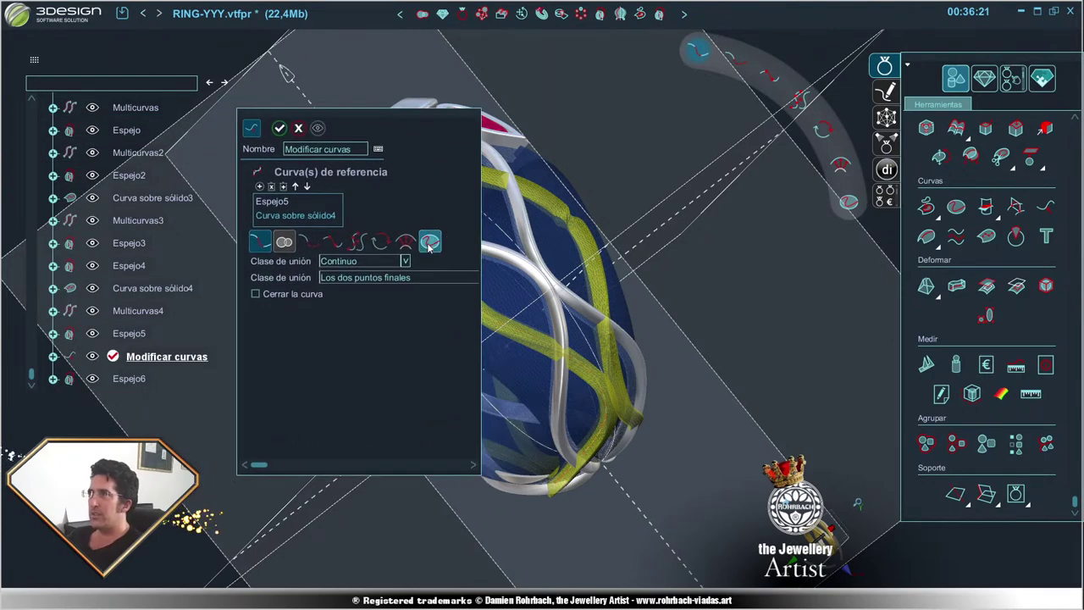
pyautogui.click(254, 261)
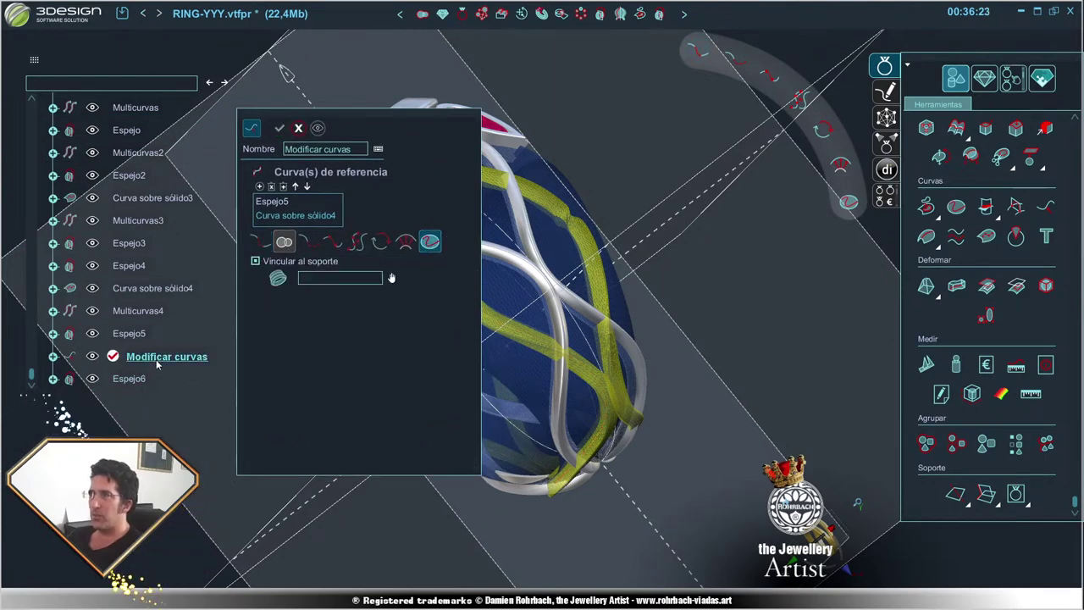
pyautogui.scroll(5, 168, 252)
pyautogui.scroll(5, 170, 267)
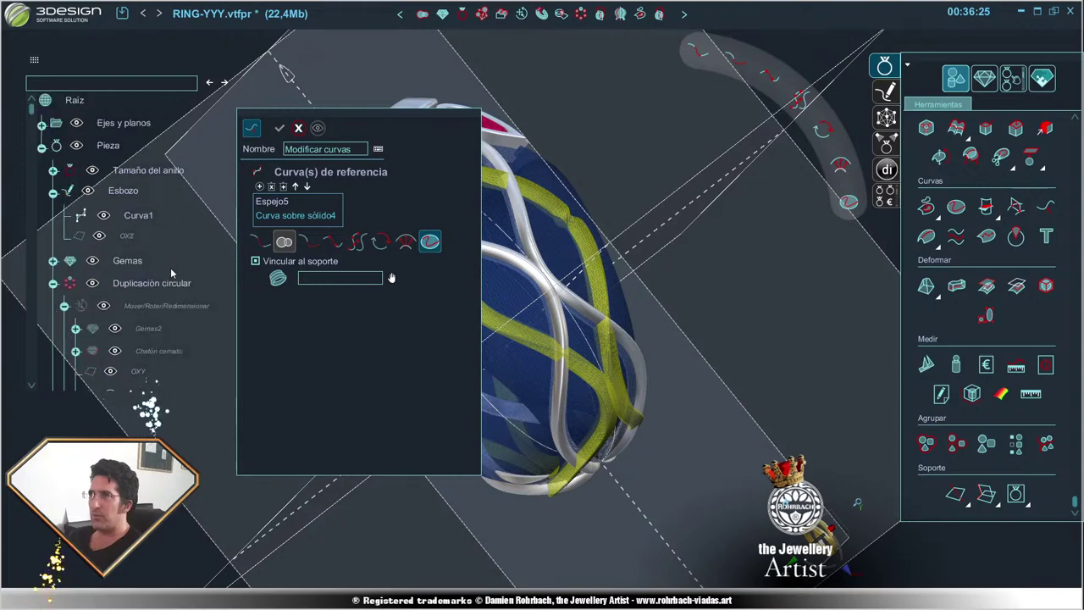
pyautogui.scroll(-10, 148, 233)
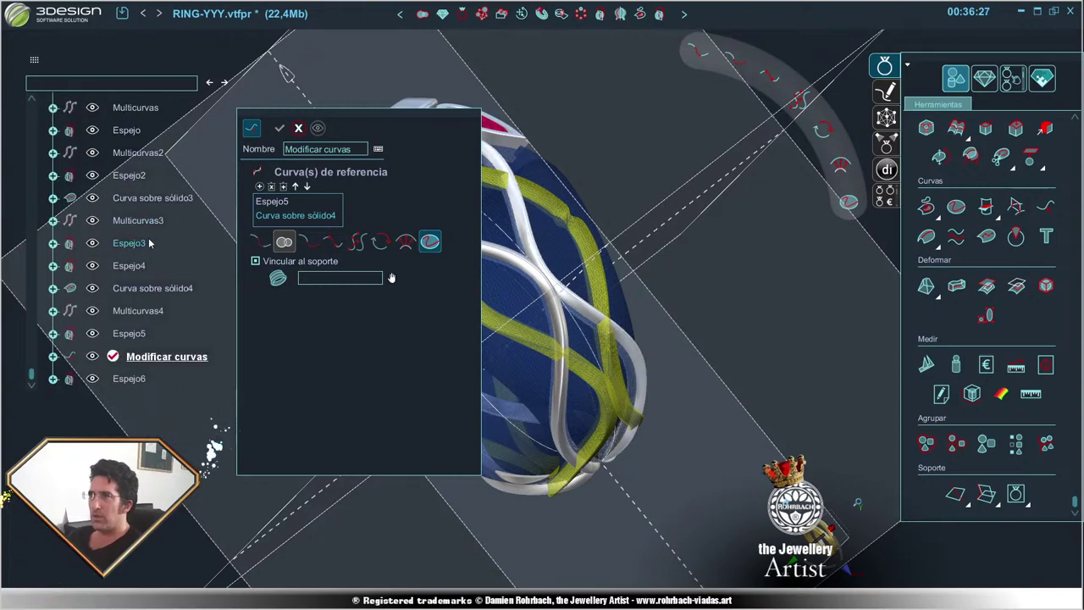
pyautogui.scroll(5, 151, 250)
pyautogui.click(340, 278)
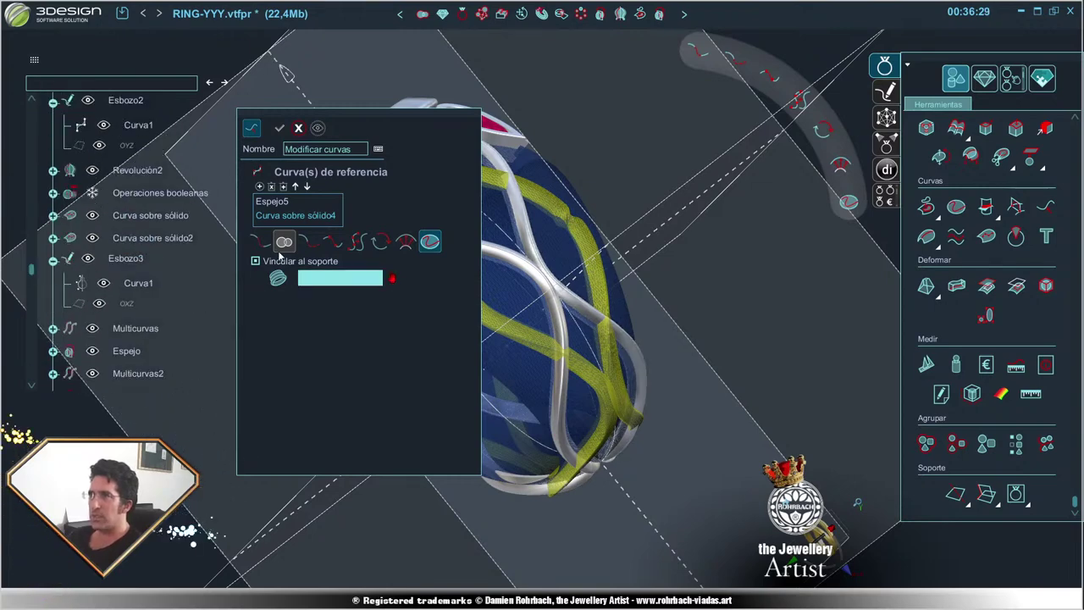
pyautogui.click(160, 192)
pyautogui.press('Return')
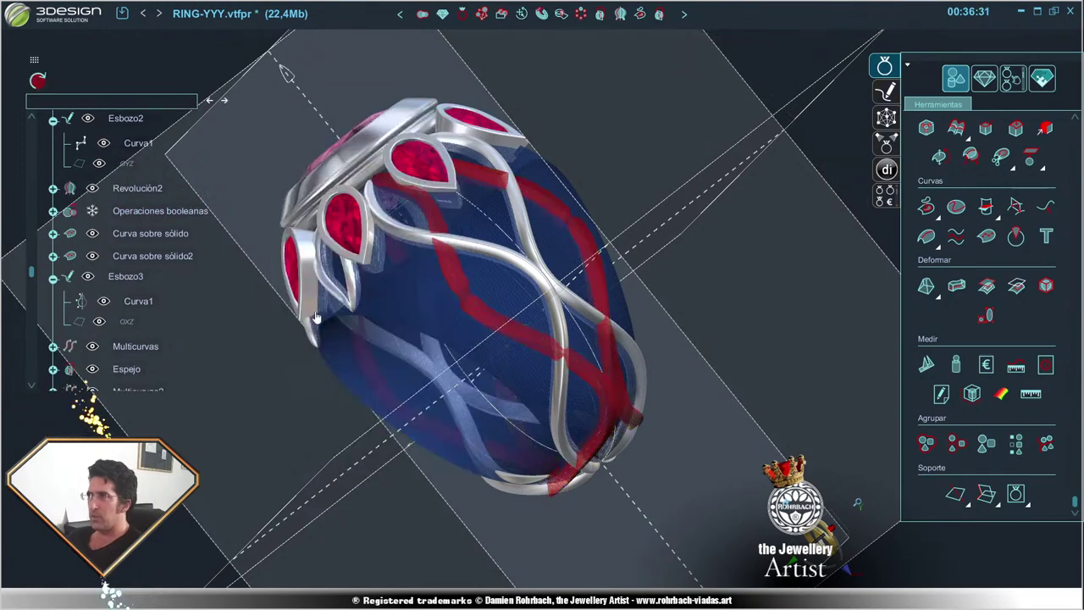
pyautogui.click(39, 81)
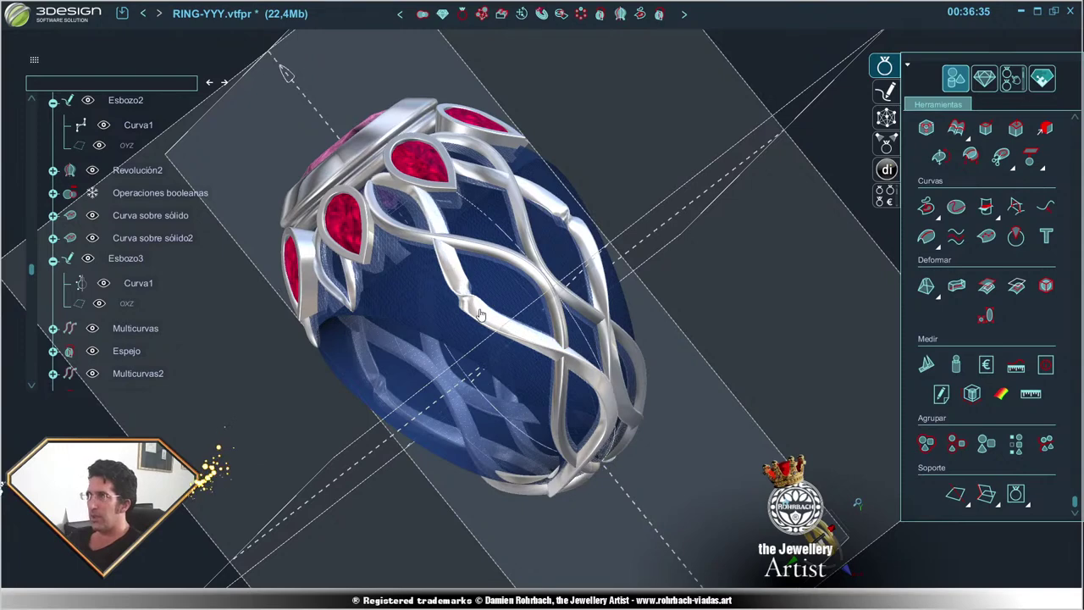
# - Delete the Multicurvas4 band and the Modificar curvas element, declining to recover their contents
pyautogui.click(550, 395)
pyautogui.press('Delete')
pyautogui.click(556, 323)
pyautogui.moveTo(555, 323); pyautogui.dragTo(494, 301, button='middle')
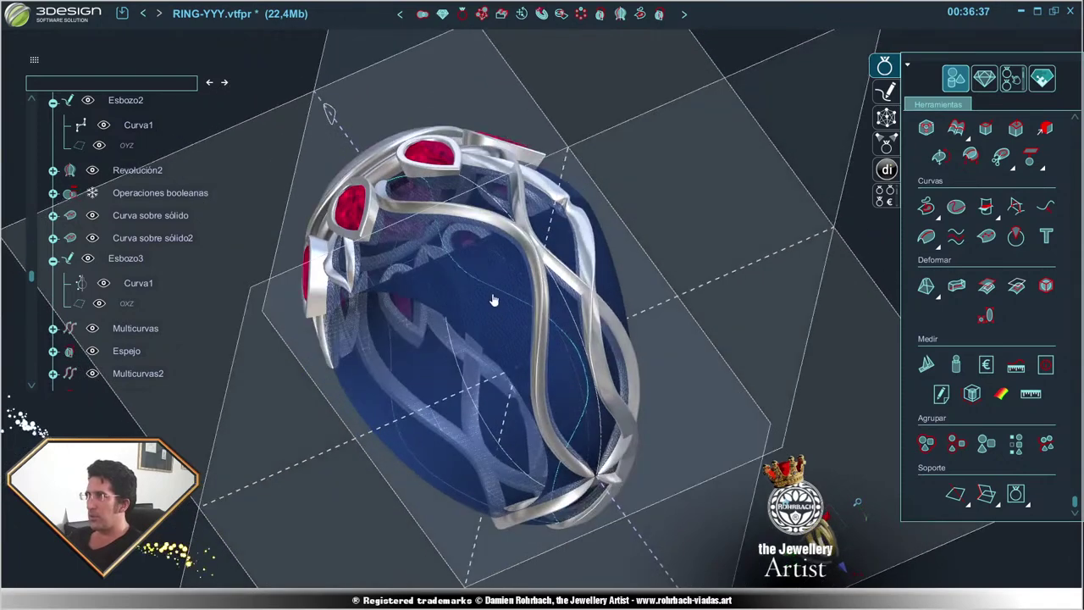
pyautogui.scroll(-3, 164, 350)
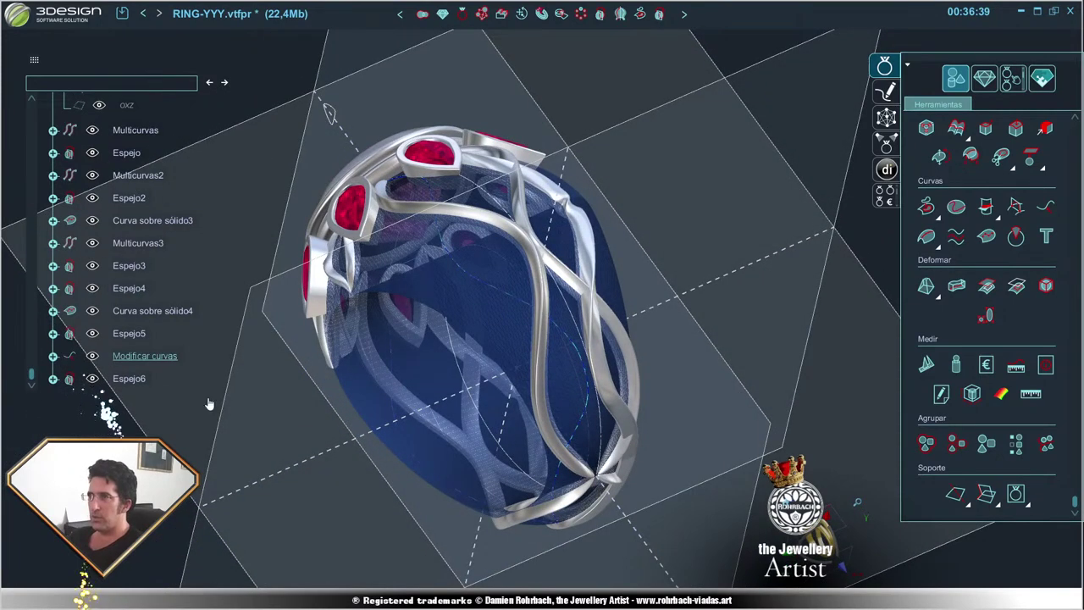
pyautogui.press('Delete')
pyautogui.click(533, 321)
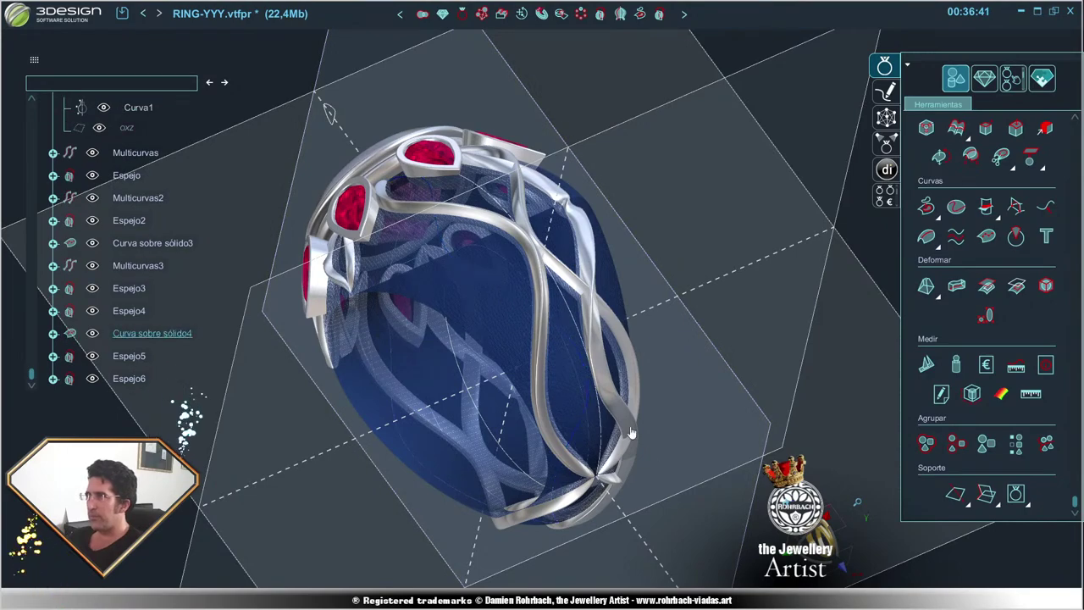
pyautogui.moveTo(629, 433); pyautogui.dragTo(589, 313, button='middle')
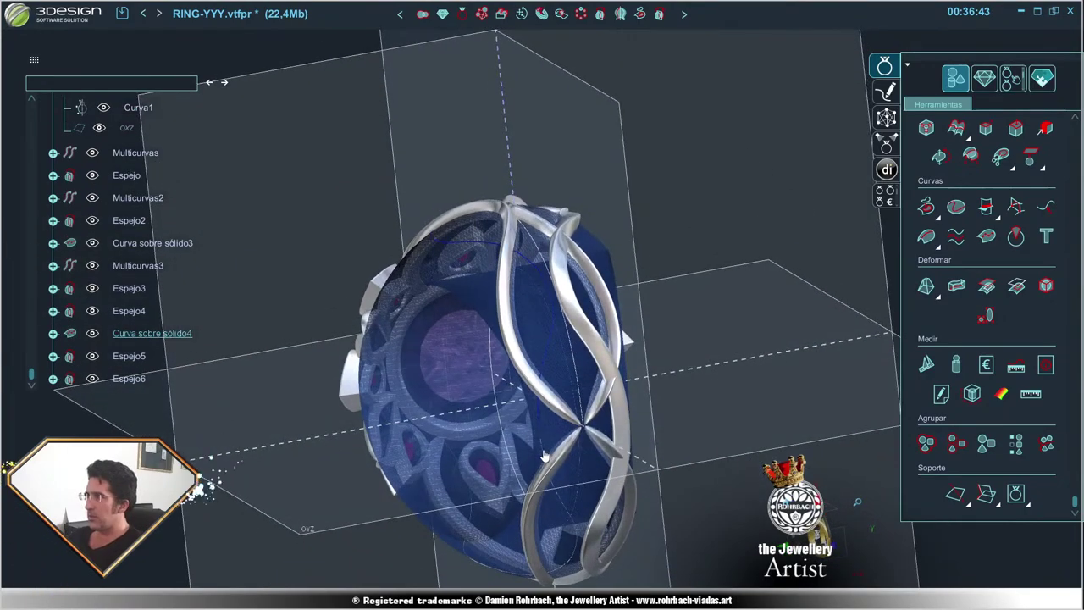
pyautogui.press('Delete')
pyautogui.click(555, 323)
pyautogui.moveTo(564, 329); pyautogui.dragTo(516, 305, button='middle')
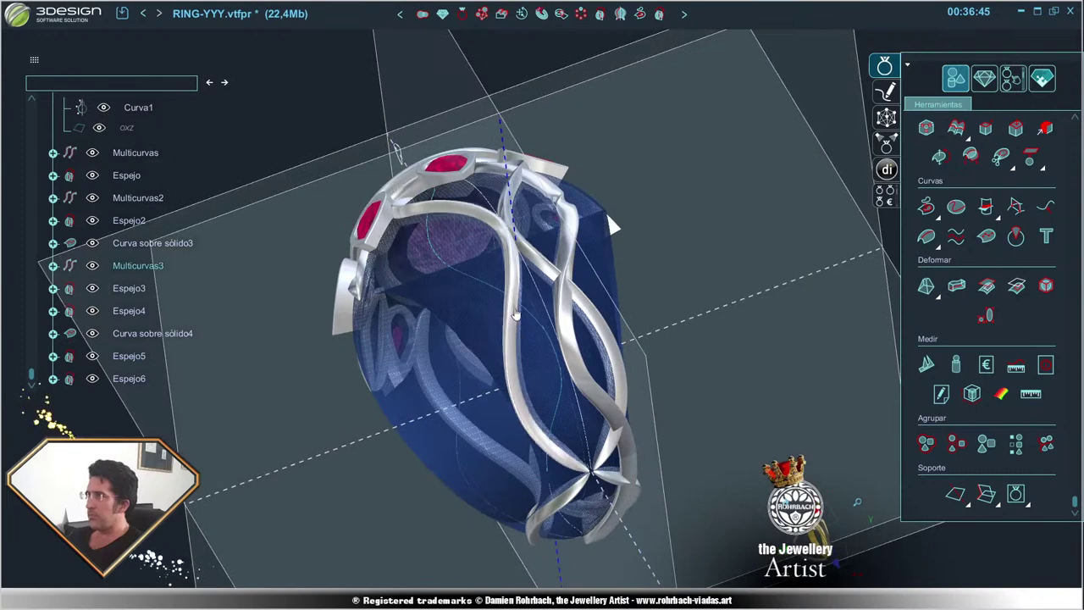
# - Copy Multicurvas3 as a new Multicurvas5 band swept along the Curva sobre sólido3 rail
pyautogui.rightClick(517, 305)
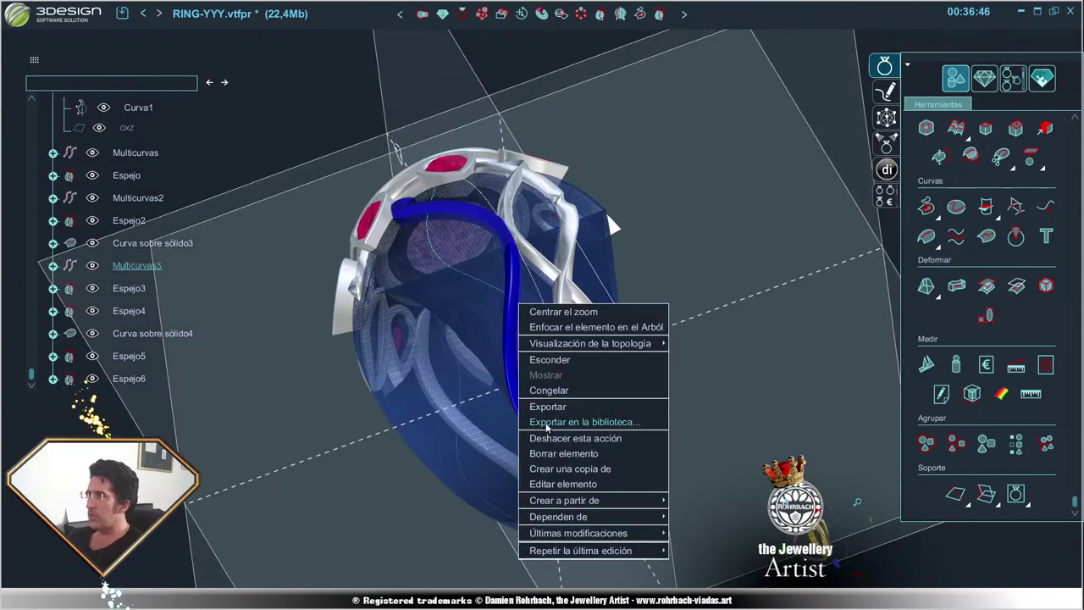
pyautogui.click(554, 477)
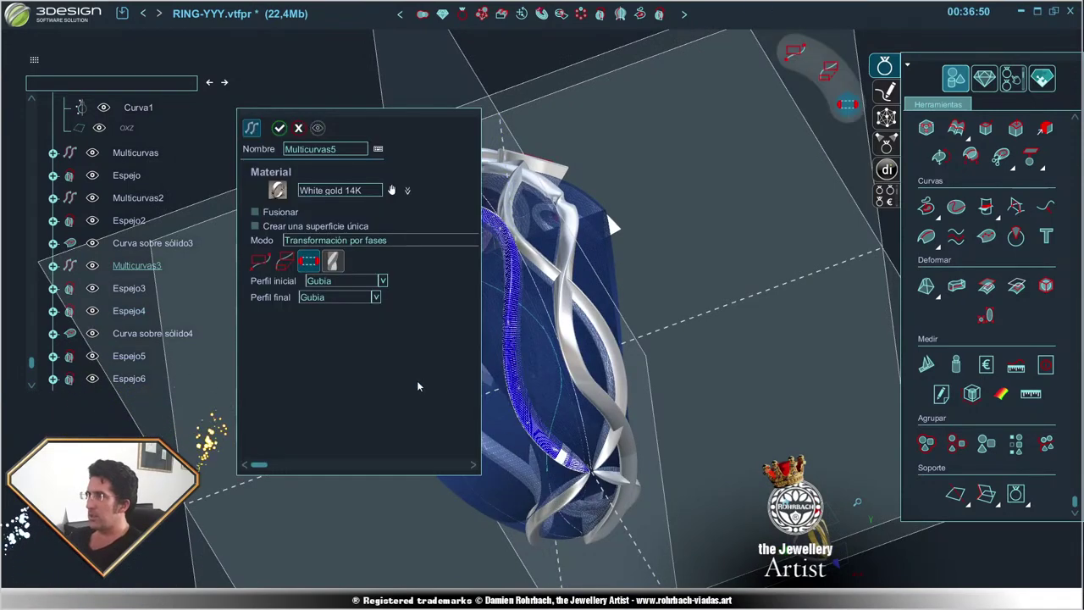
pyautogui.click(260, 261)
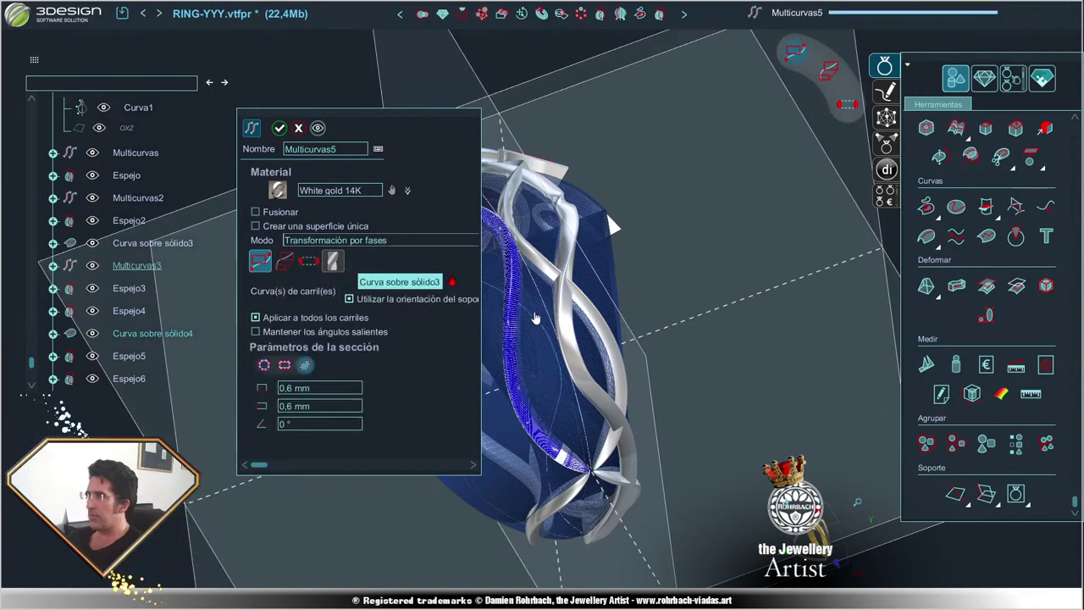
pyautogui.press('Return')
pyautogui.moveTo(523, 451); pyautogui.dragTo(460, 425, button='middle')
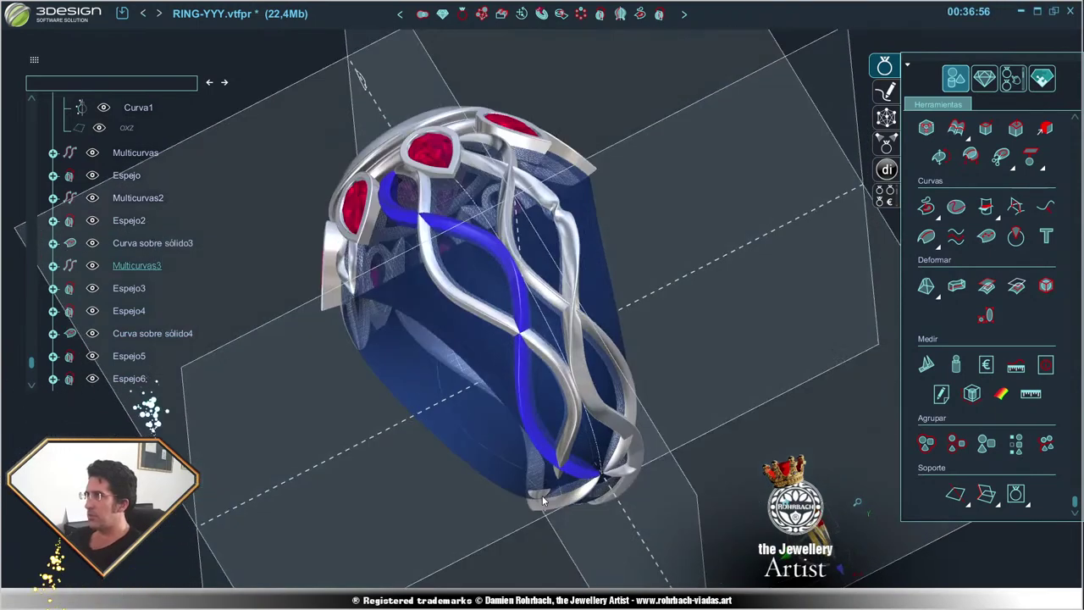
# - Delete the old Espejo6 and mirror Espejo6 and Multicurvas5 across the OYZ plane
pyautogui.press('Delete')
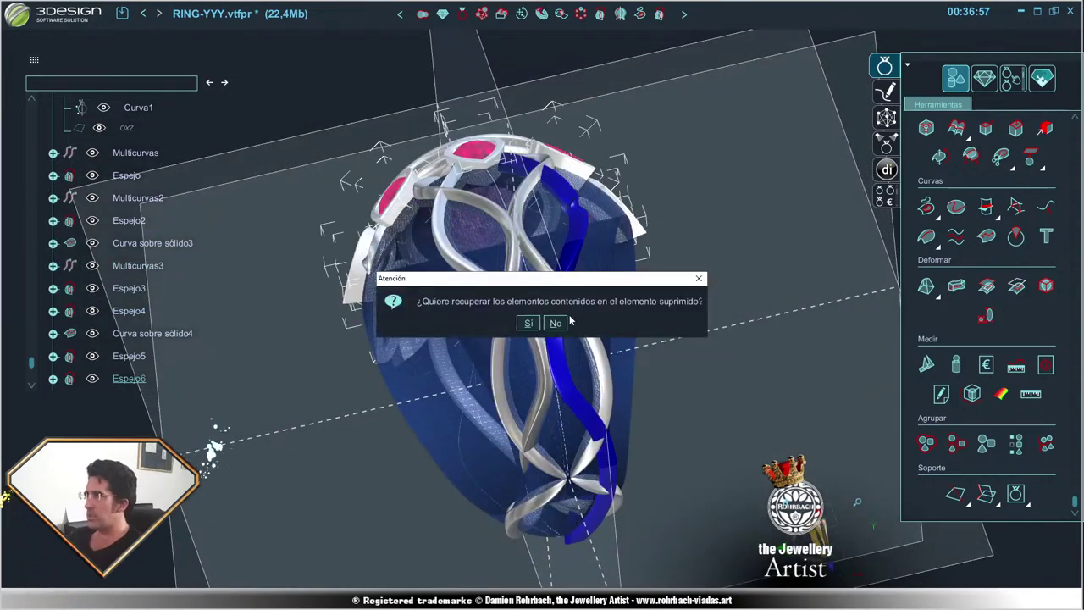
pyautogui.press('Return')
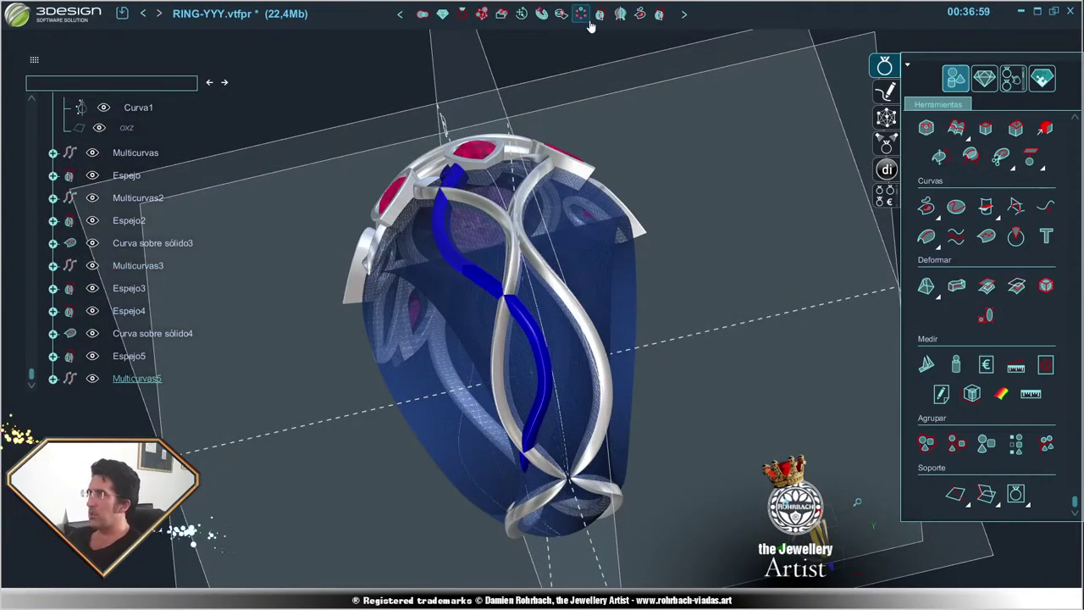
pyautogui.click(580, 14)
pyautogui.press('Return')
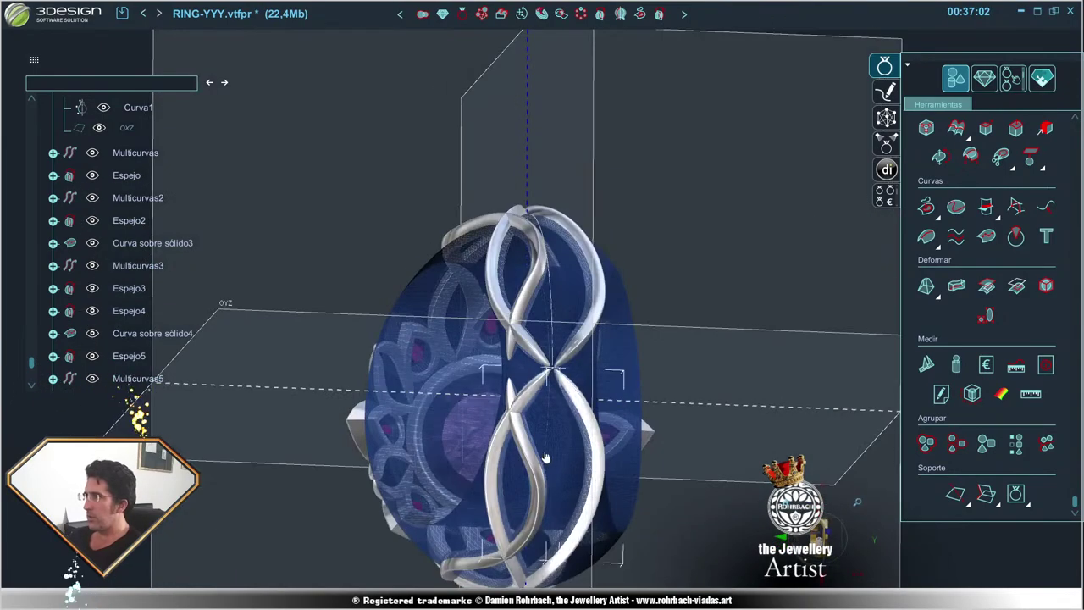
pyautogui.click(515, 391)
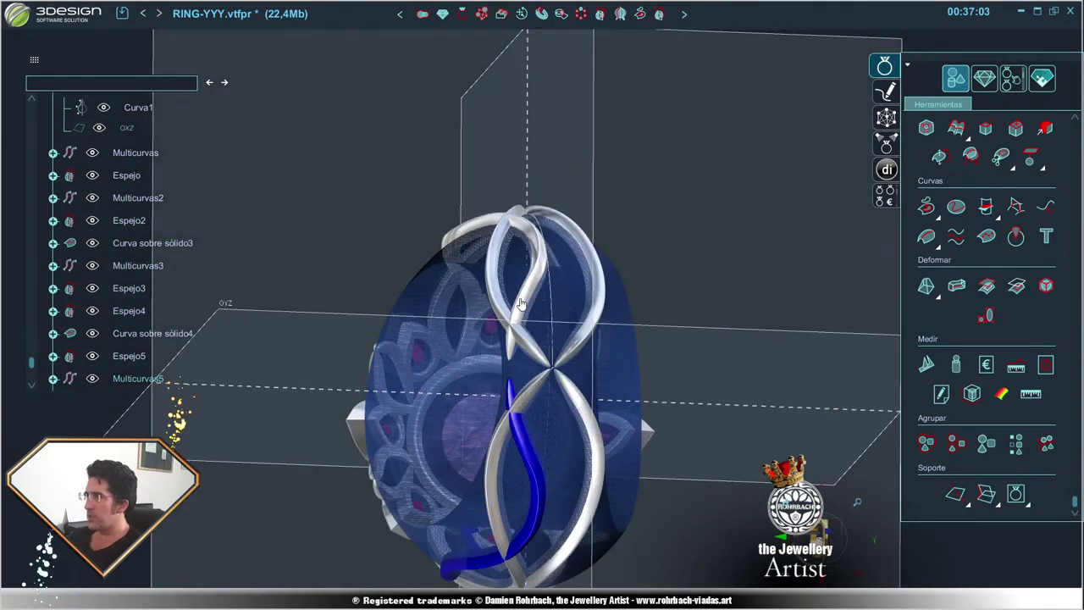
pyautogui.moveTo(521, 303); pyautogui.dragTo(617, 41, button='right')
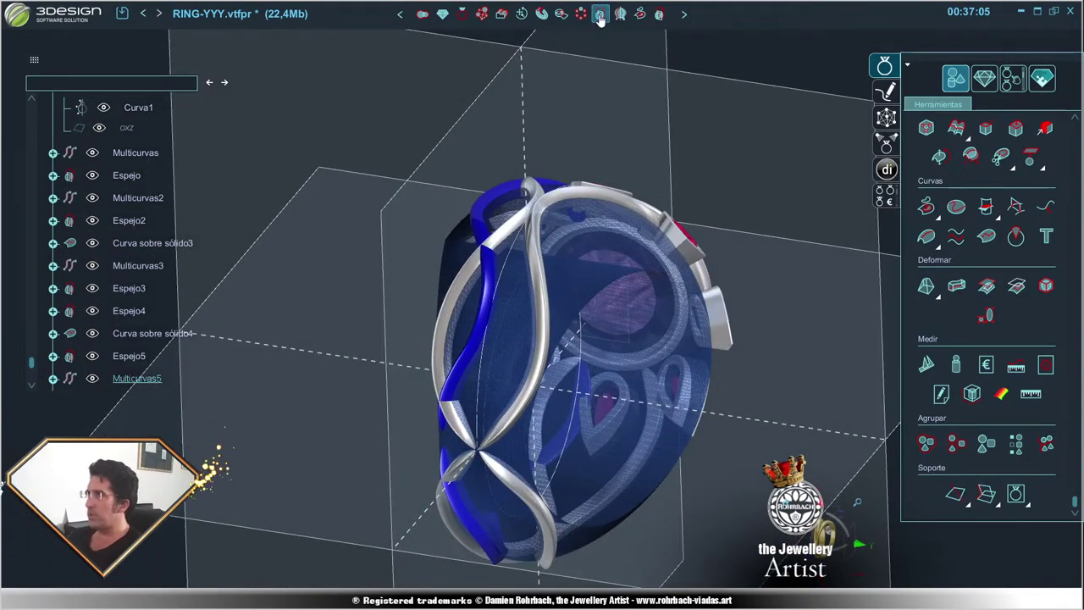
pyautogui.click(600, 14)
pyautogui.click(370, 249)
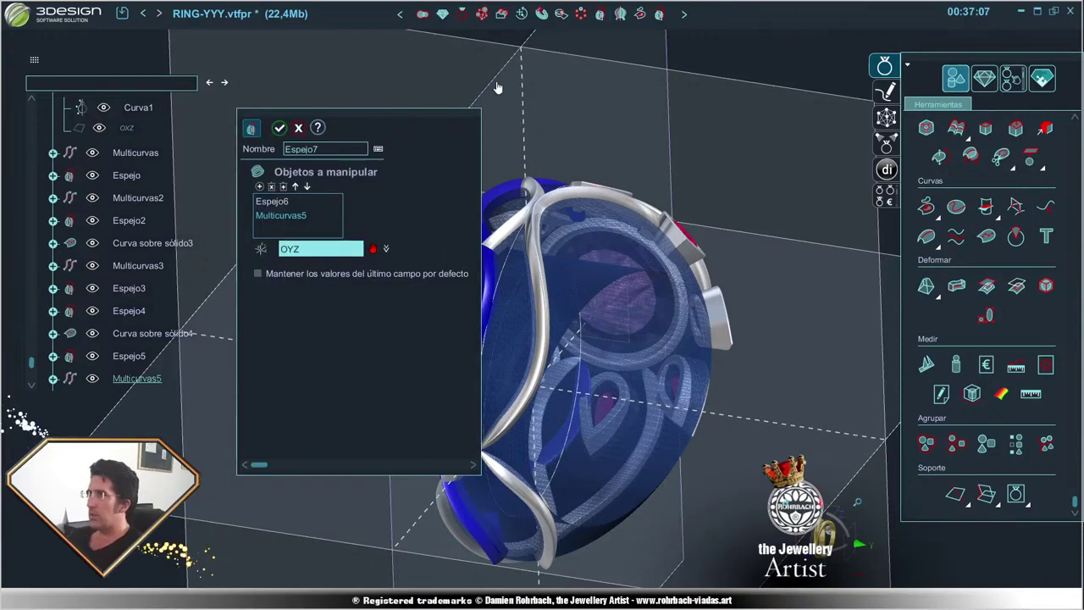
pyautogui.rightClick(578, 323)
pyautogui.moveTo(579, 322); pyautogui.dragTo(690, 292, button='right')
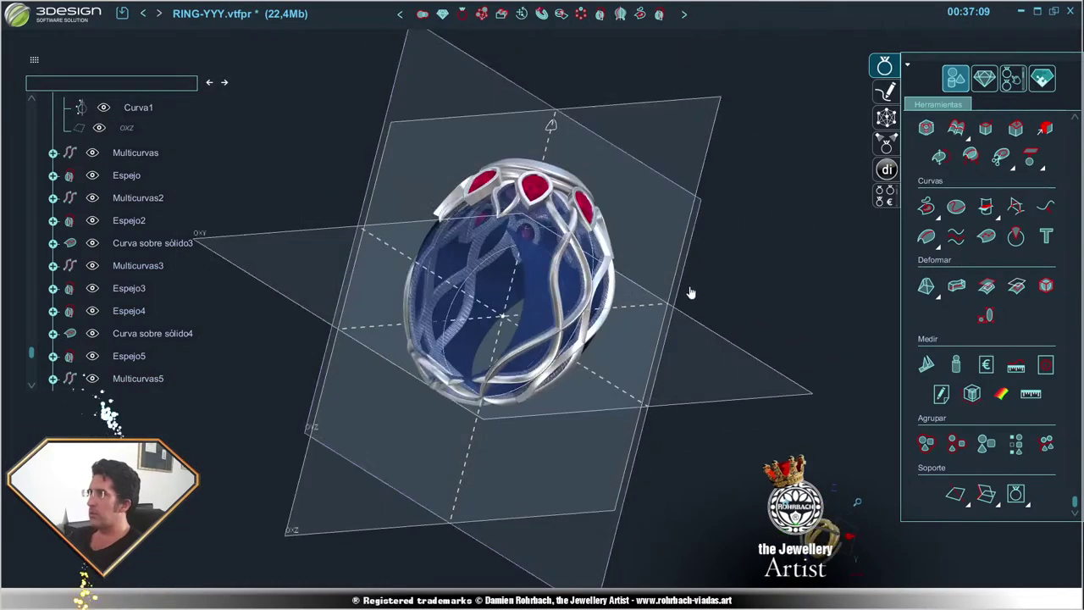
# - Undo the last action from the Esbozo3 menu, restoring the solid blue ring body
pyautogui.moveTo(696, 423)
pyautogui.mouseDown(button='right')
pyautogui.moveTo(677, 347)
pyautogui.moveTo(321, 346)
pyautogui.moveTo(266, 286)
pyautogui.moveTo(725, 318)
pyautogui.moveTo(639, 319)
pyautogui.moveTo(465, 291)
pyautogui.moveTo(508, 322)
pyautogui.moveTo(598, 266)
pyautogui.mouseUp(button='right')
pyautogui.scroll(-2, 126, 332)
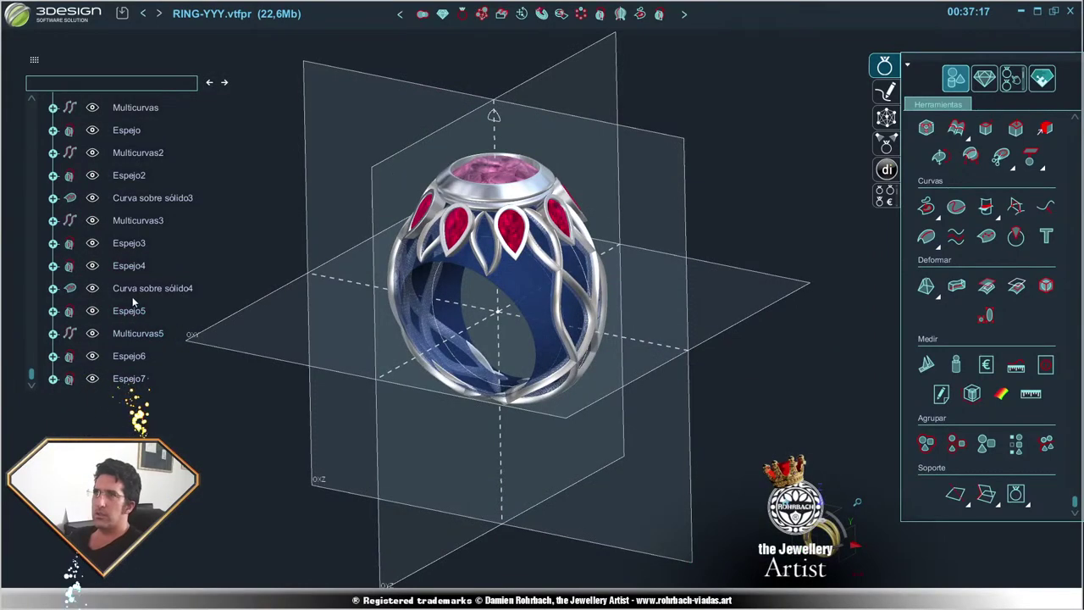
pyautogui.scroll(10, 134, 293)
pyautogui.scroll(5, 140, 250)
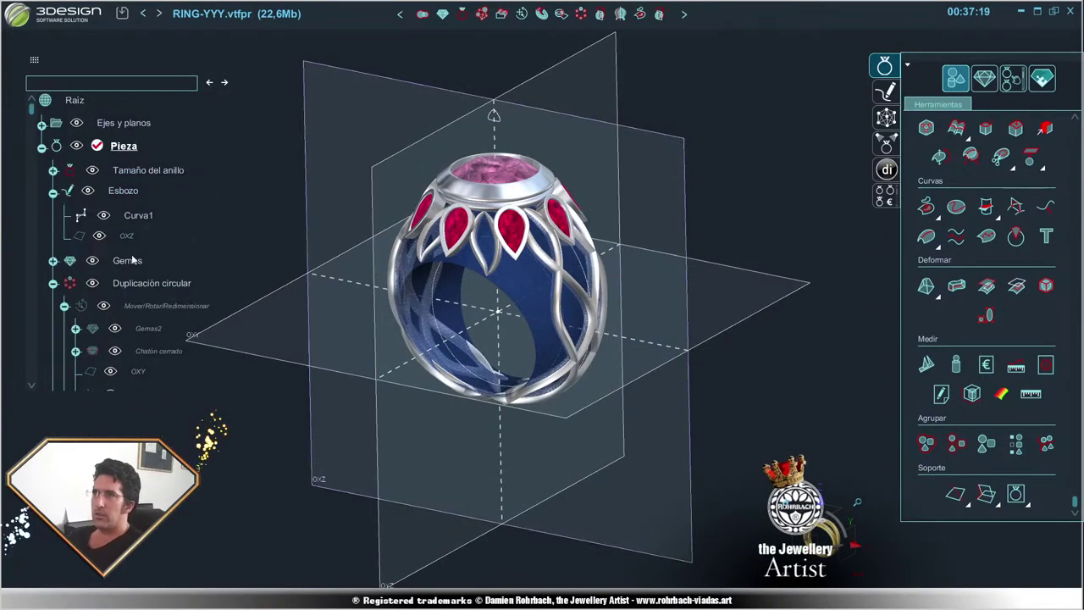
pyautogui.scroll(-10, 128, 296)
pyautogui.scroll(-3, 140, 246)
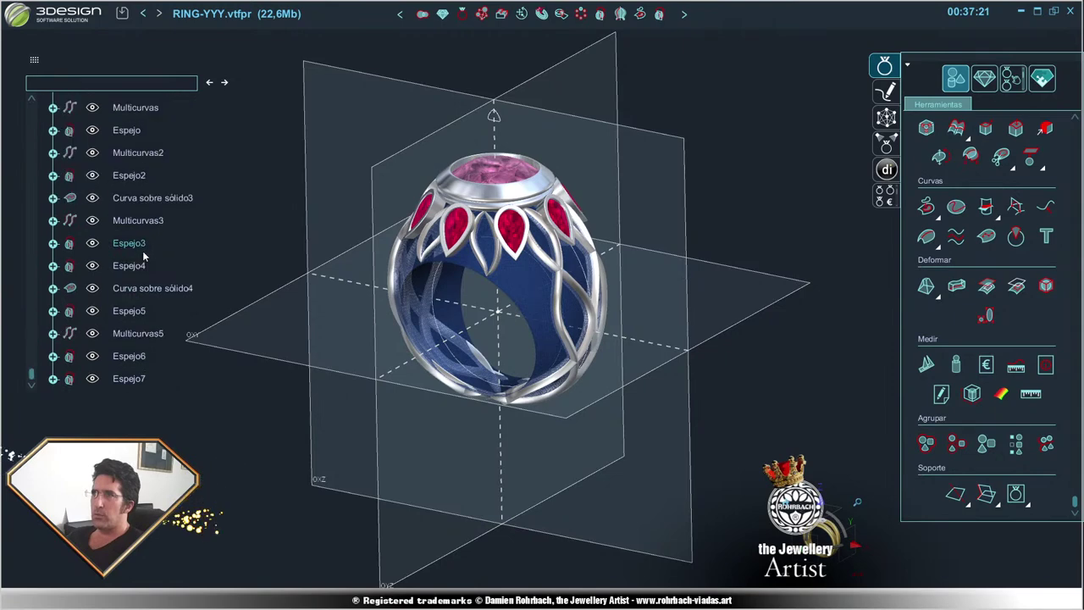
pyautogui.scroll(4, 144, 254)
pyautogui.rightClick(146, 261)
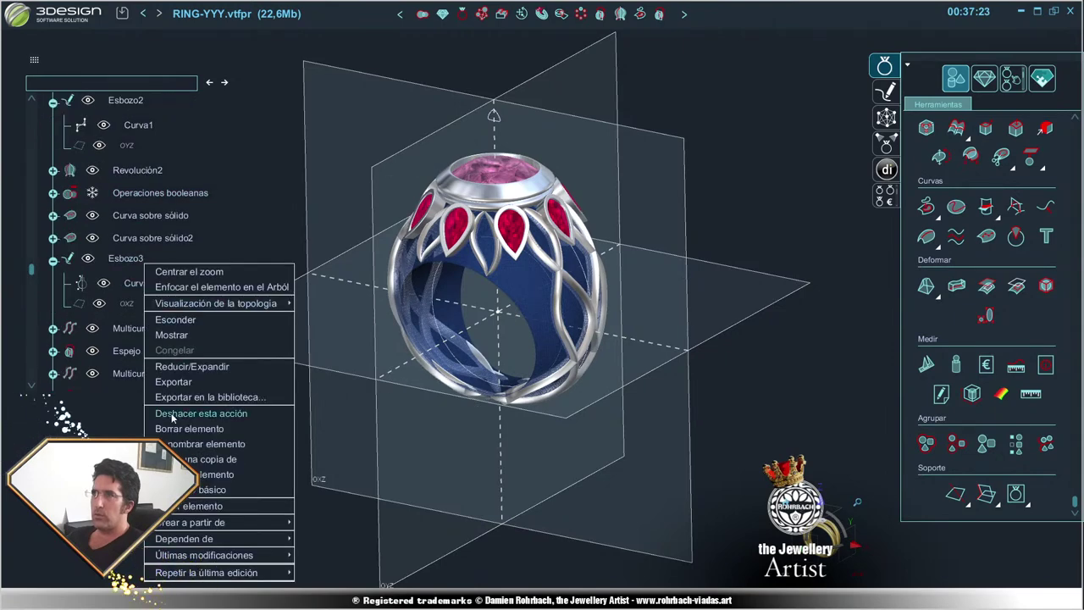
pyautogui.click(175, 370)
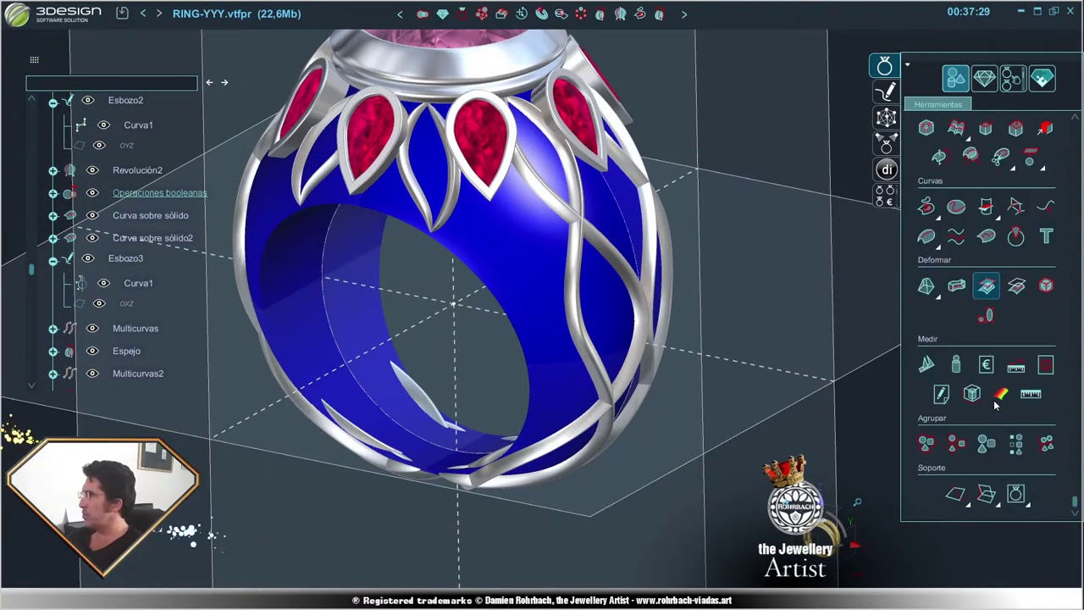
# - Place curve points on the ring from between the front gems down toward the finger hole
pyautogui.click(985, 236)
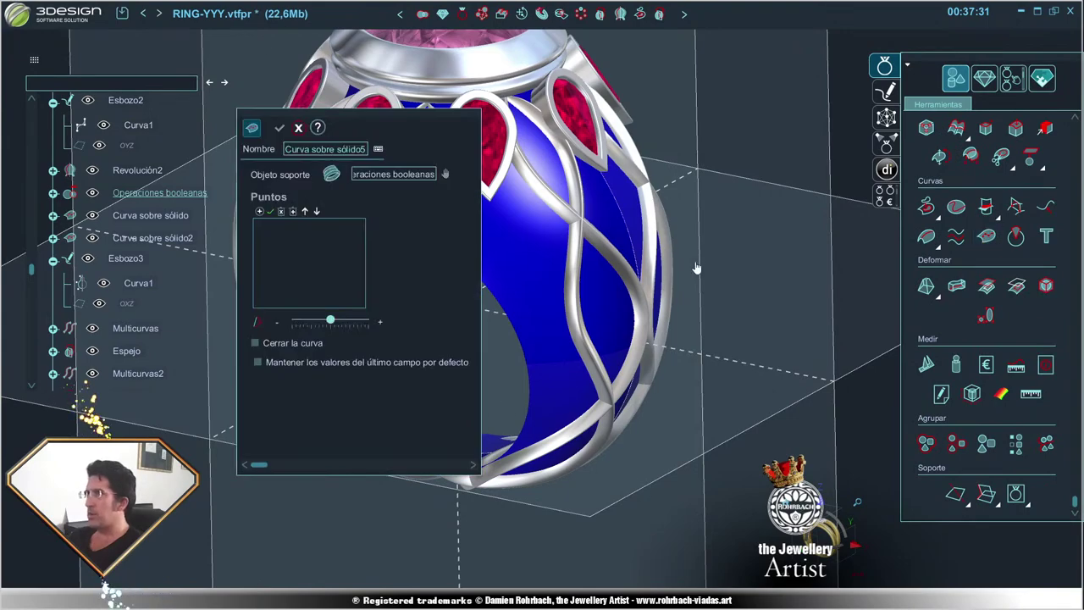
pyautogui.moveTo(378, 136); pyautogui.dragTo(272, 122)
pyautogui.moveTo(508, 279); pyautogui.dragTo(545, 357, button='middle')
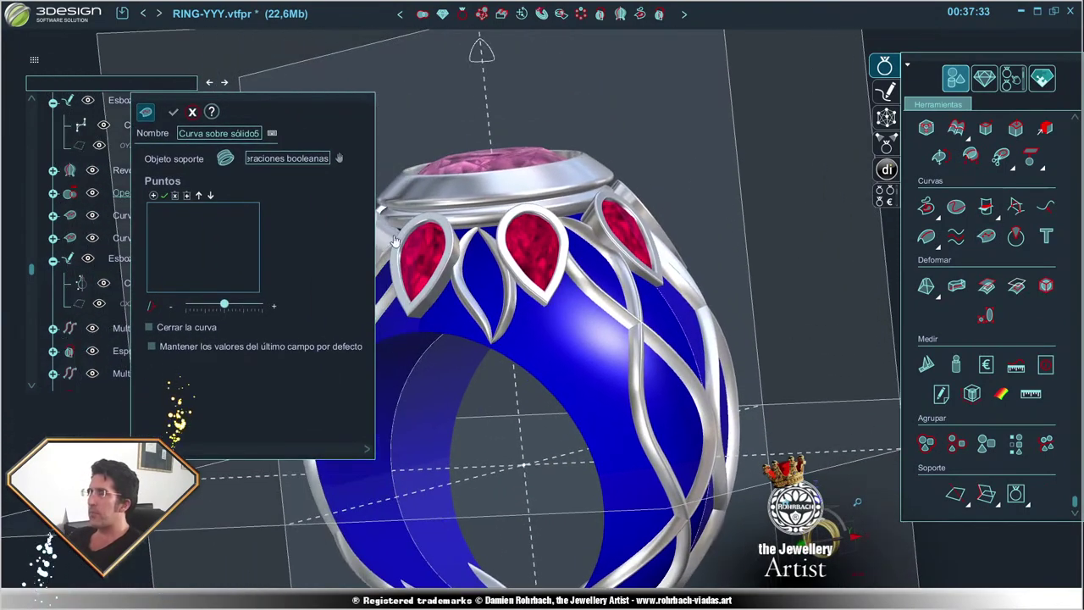
pyautogui.scroll(3, 544, 357)
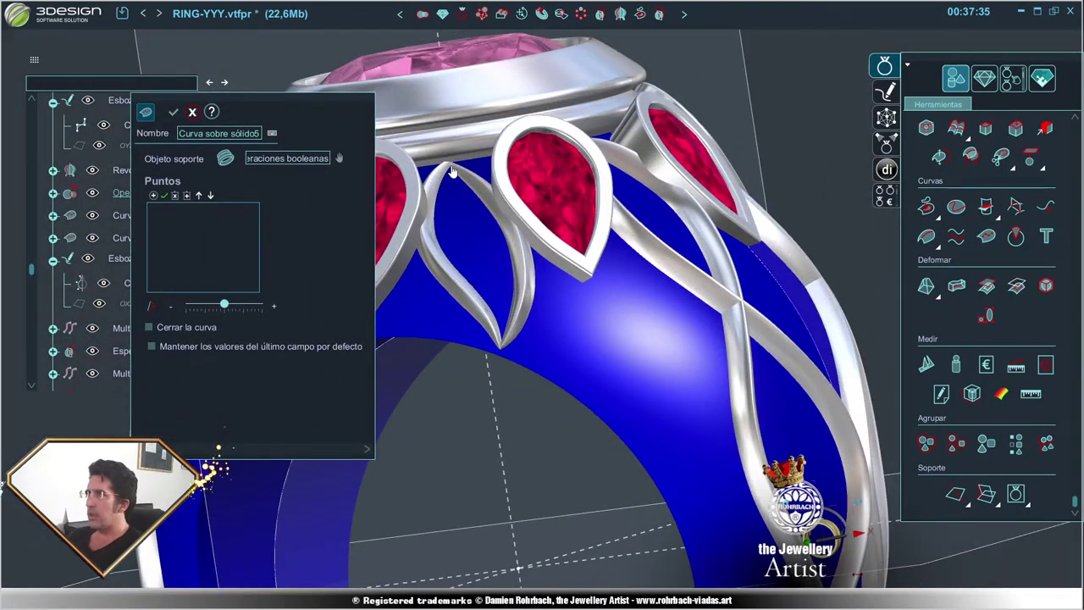
pyautogui.click(464, 227)
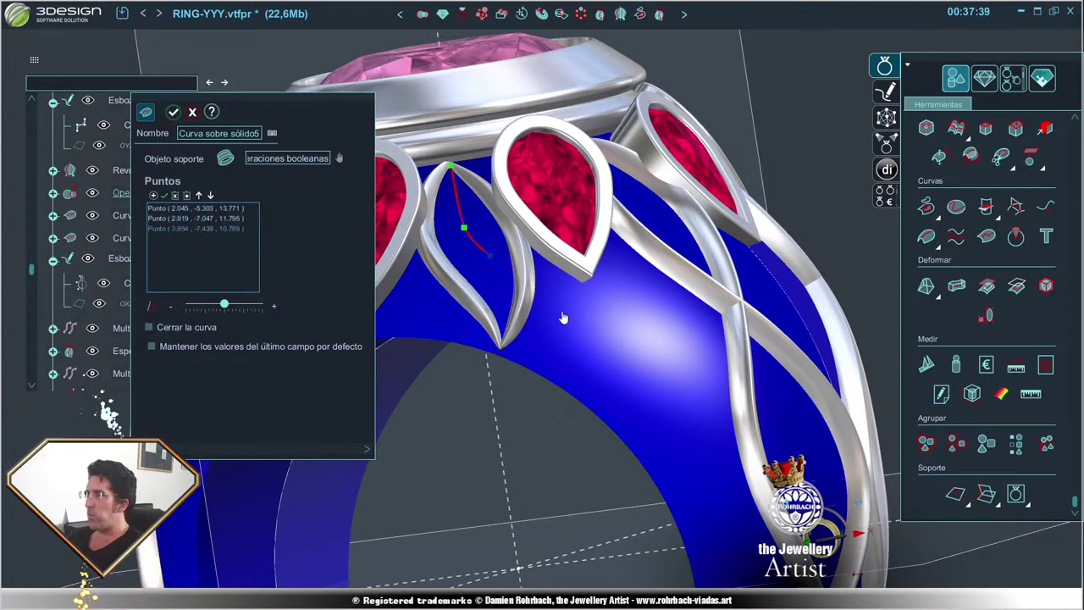
pyautogui.click(489, 254)
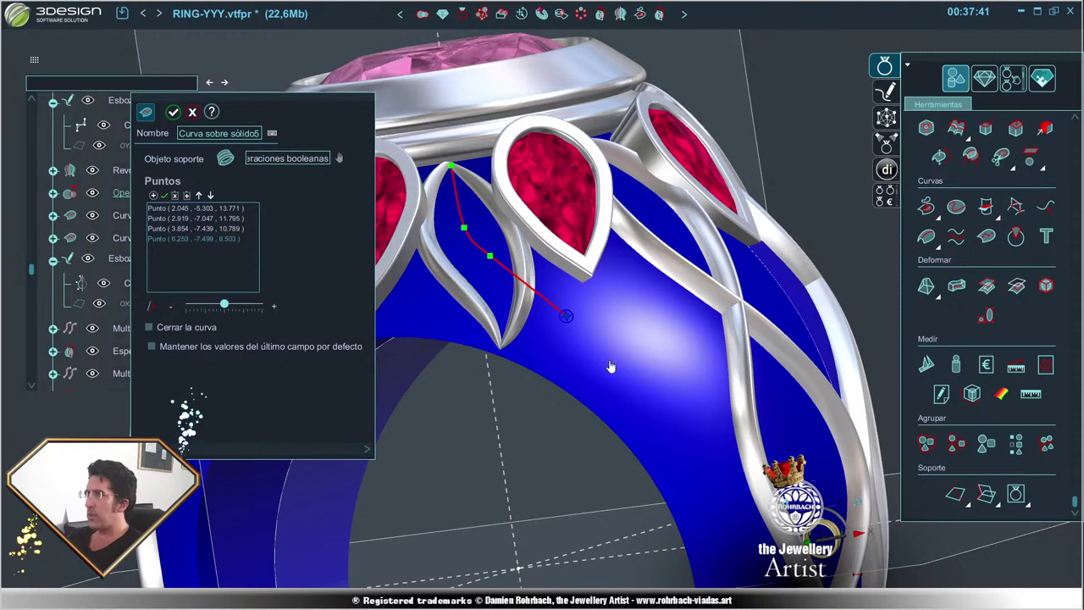
pyautogui.click(566, 315)
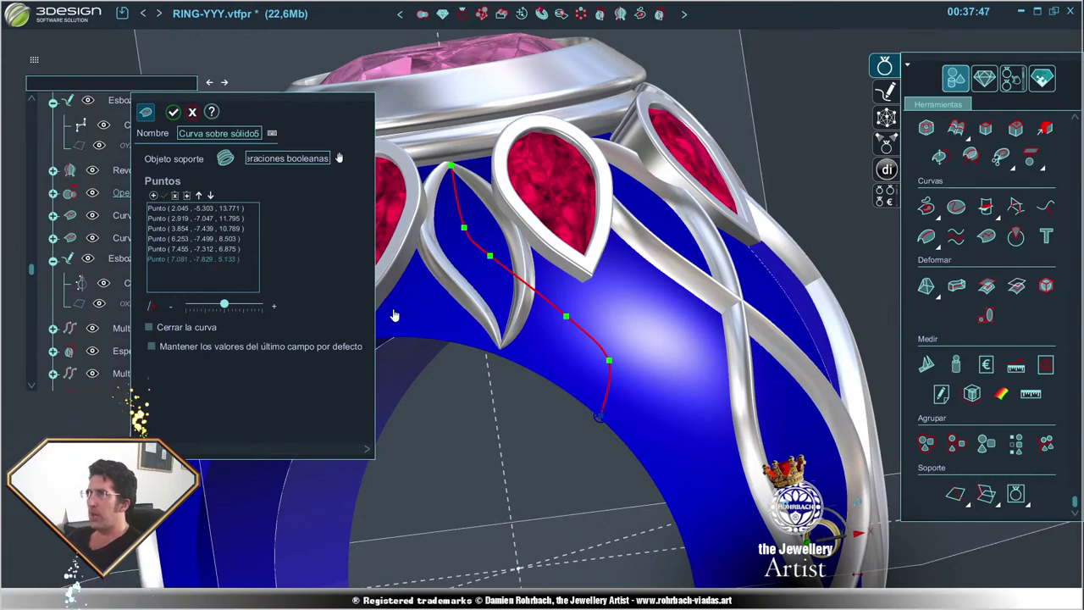
# - Reshape the curve by pulling up the lower point and nudging the third point
pyautogui.moveTo(394, 315); pyautogui.dragTo(513, 283, button='right')
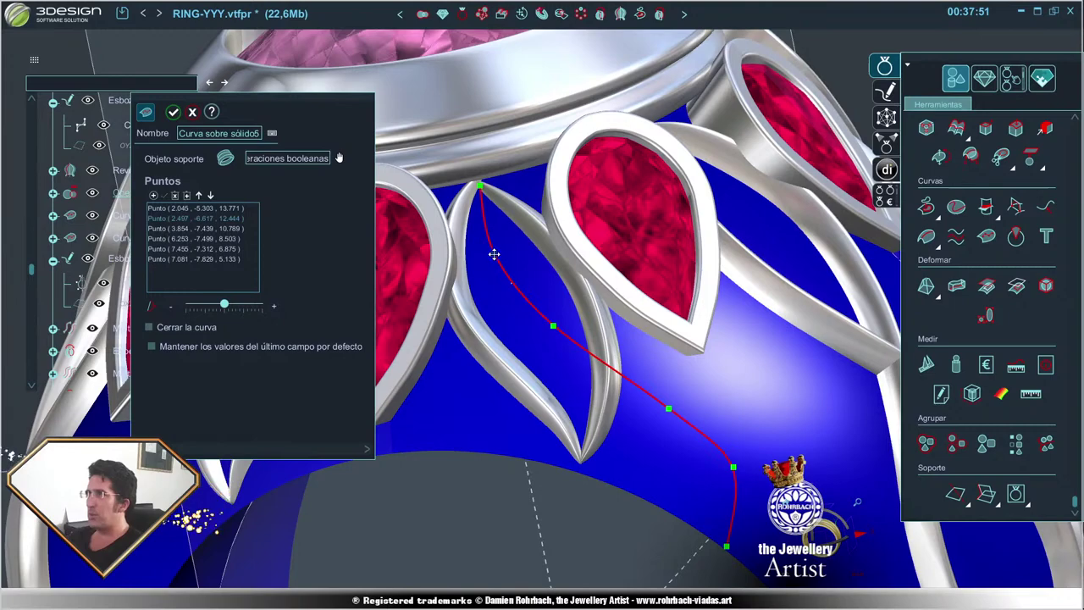
pyautogui.moveTo(668, 408); pyautogui.dragTo(663, 395)
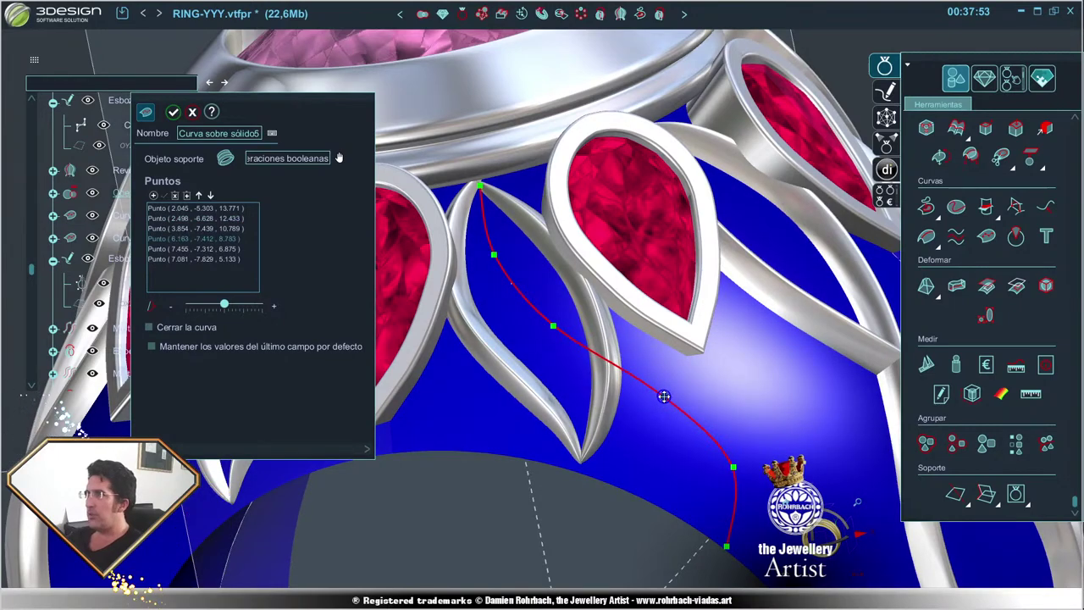
pyautogui.click(552, 326)
pyautogui.moveTo(547, 328); pyautogui.dragTo(549, 335)
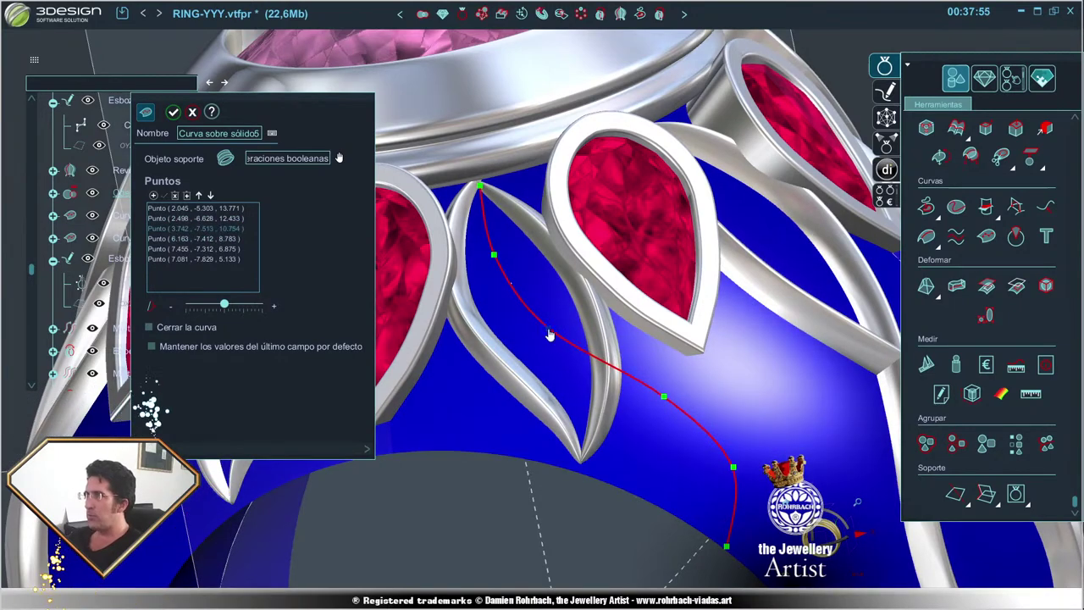
pyautogui.moveTo(734, 469); pyautogui.dragTo(622, 428, button='middle')
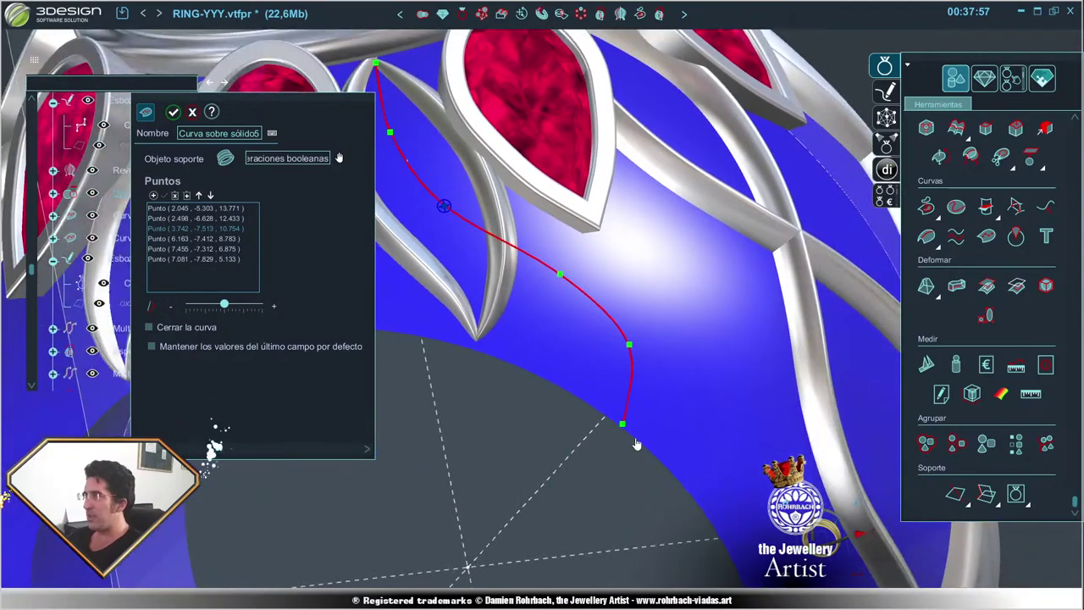
# - Insert extra points near the lower end and midway, then fine-tune the middle and fourth points
pyautogui.click(622, 341)
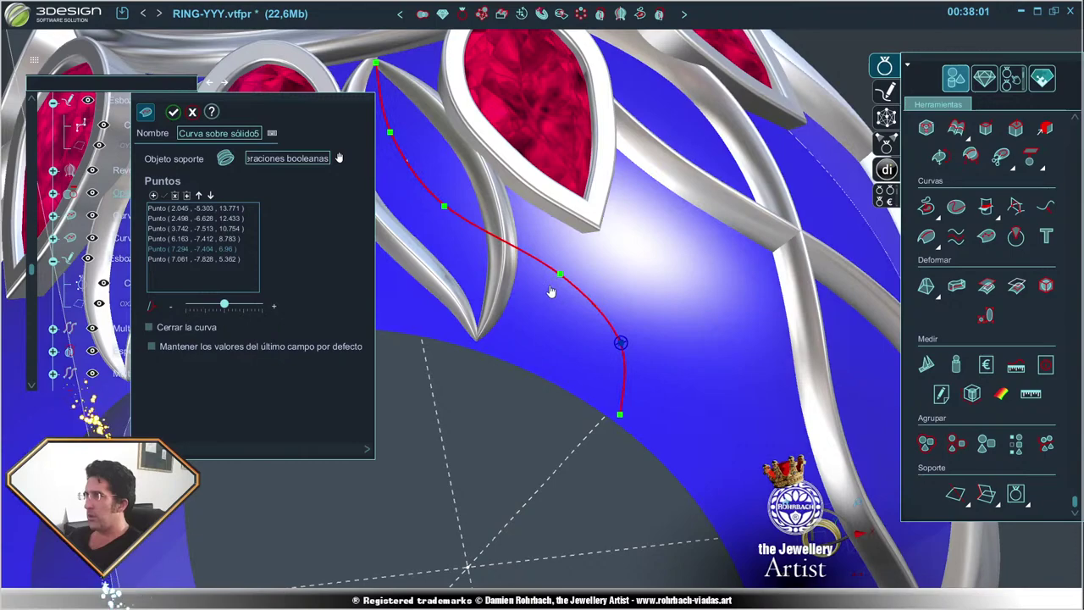
pyautogui.click(548, 273)
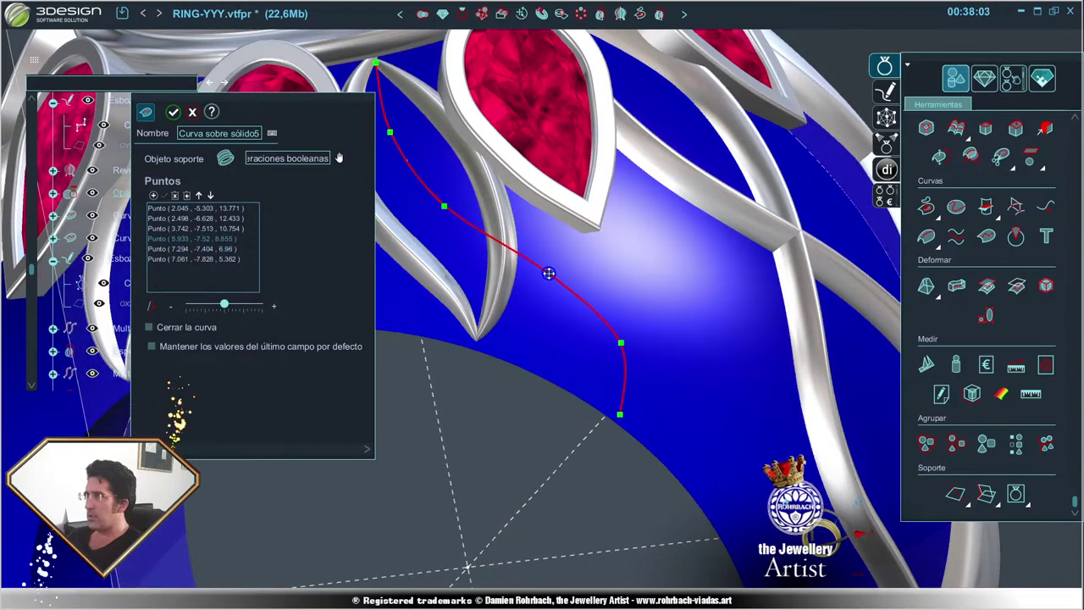
pyautogui.moveTo(548, 273); pyautogui.dragTo(554, 273)
pyautogui.moveTo(445, 201); pyautogui.dragTo(479, 264, button='right')
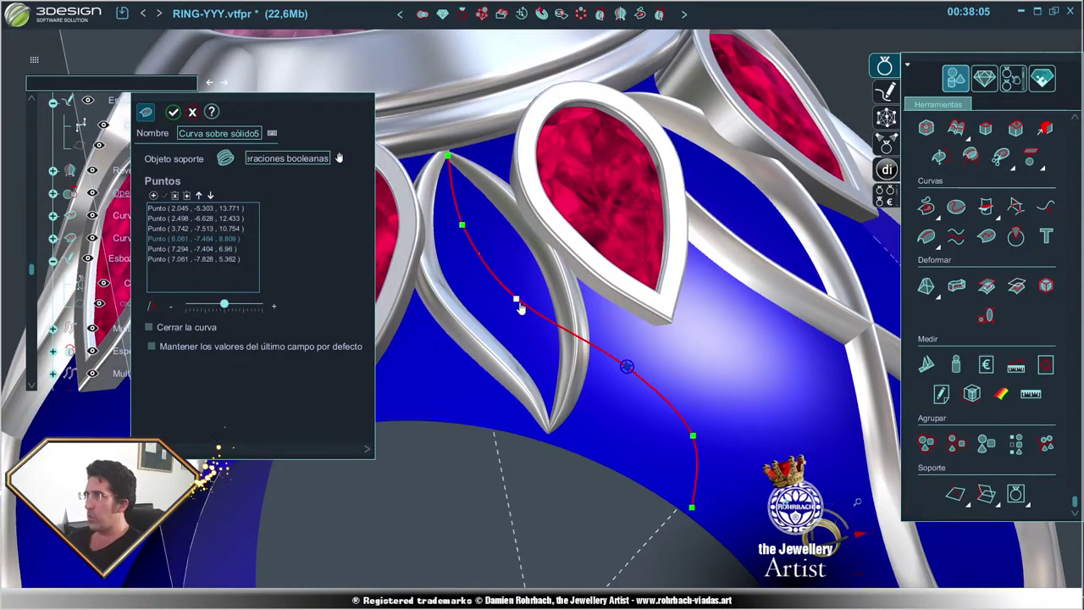
pyautogui.moveTo(514, 297); pyautogui.dragTo(518, 297)
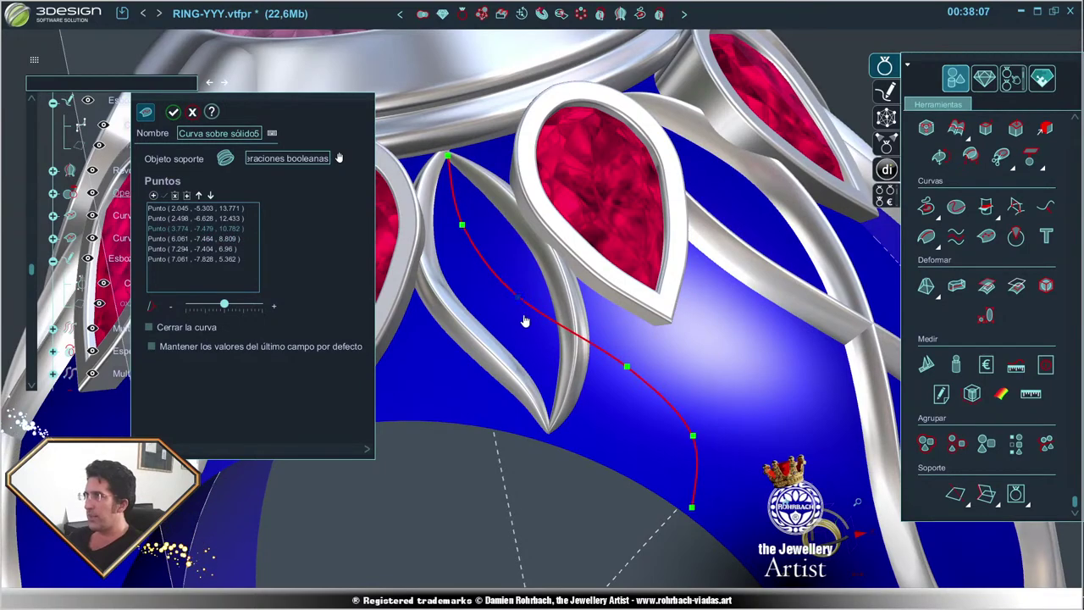
pyautogui.moveTo(627, 366); pyautogui.dragTo(626, 361)
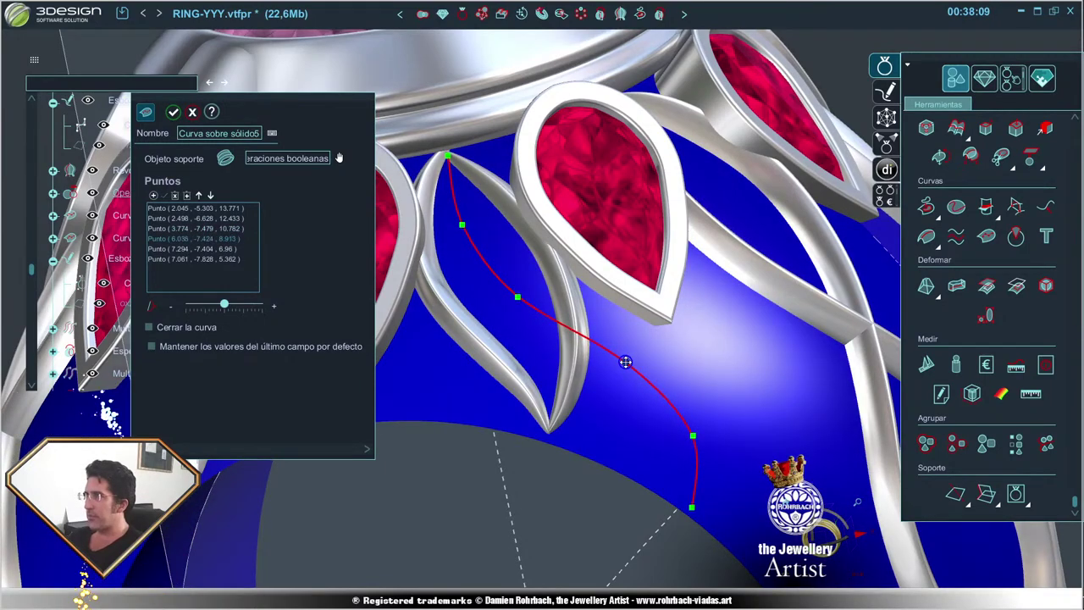
pyautogui.click(692, 435)
pyautogui.moveTo(693, 436); pyautogui.dragTo(618, 373, button='right')
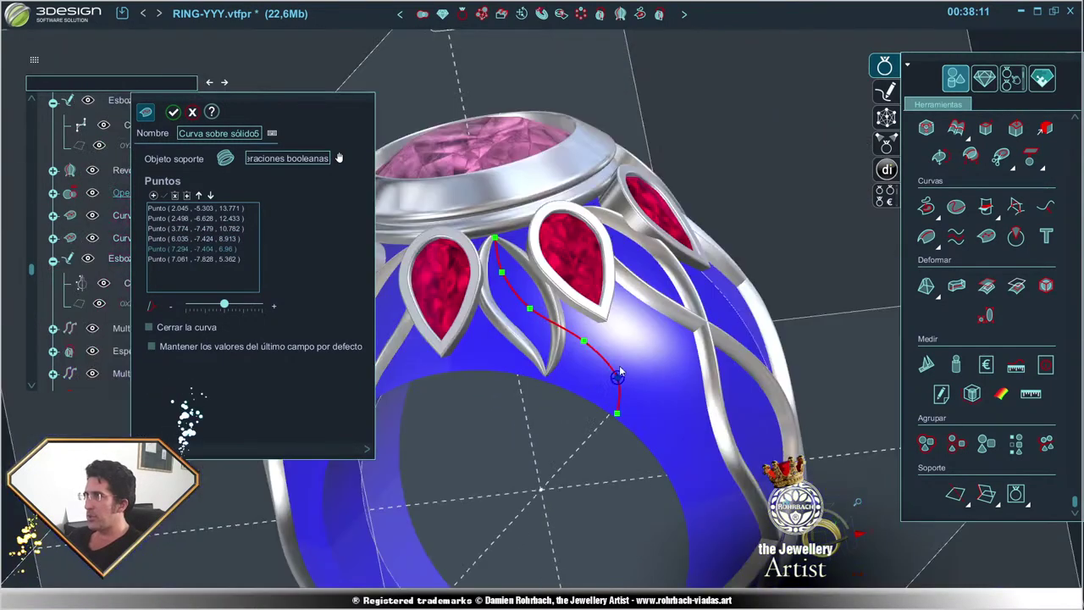
# - Commit the new curve and hide the stray blue element with Esconder
pyautogui.press('Return')
pyautogui.scroll(3, 579, 423)
pyautogui.scroll(3, 578, 422)
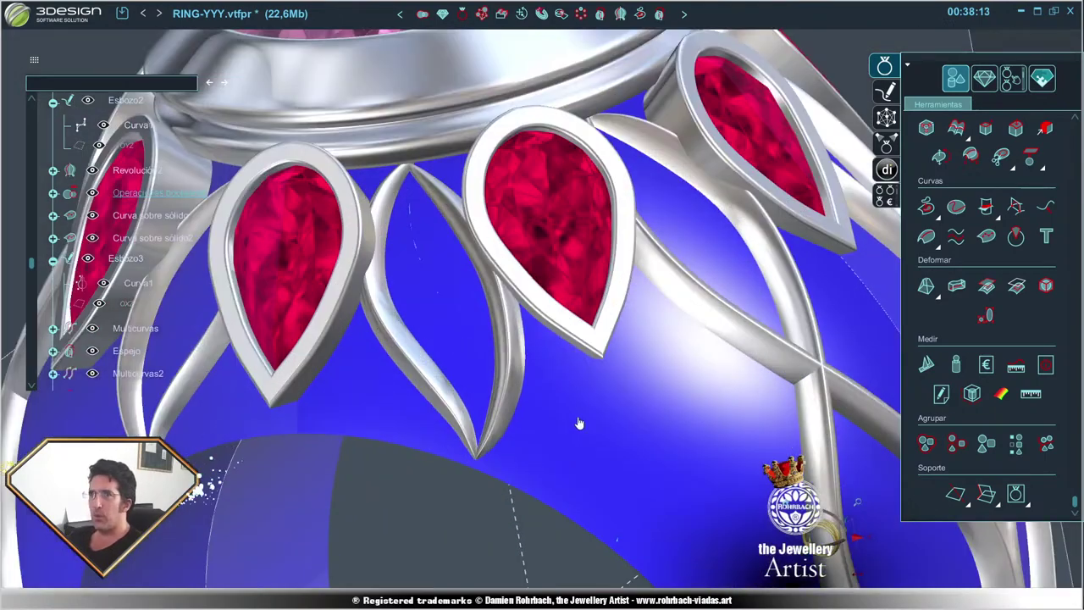
pyautogui.rightClick(677, 413)
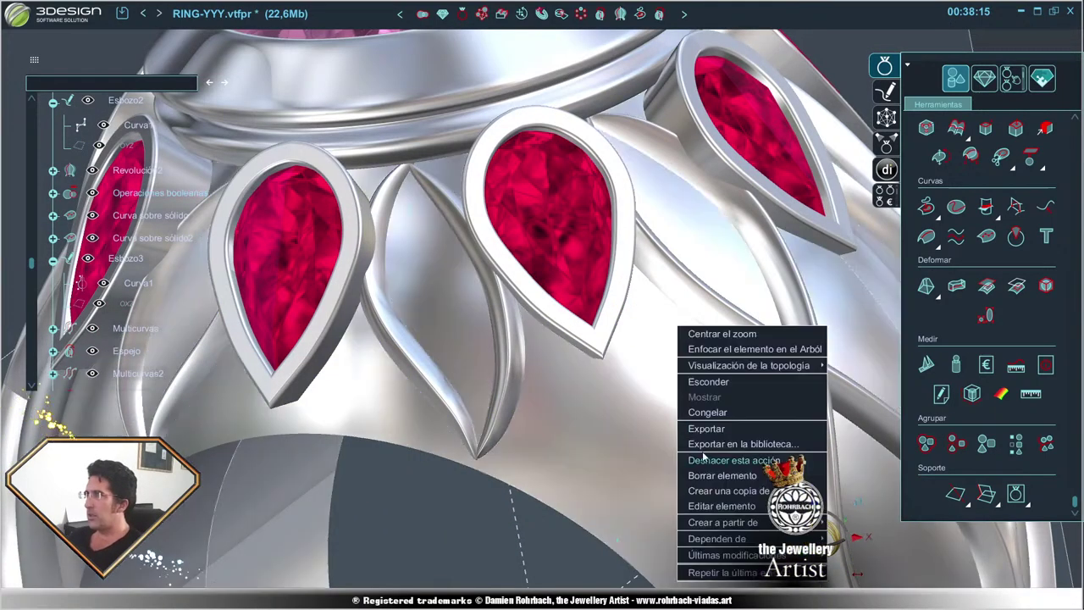
pyautogui.scroll(-3, 708, 414)
pyautogui.scroll(-2, 592, 355)
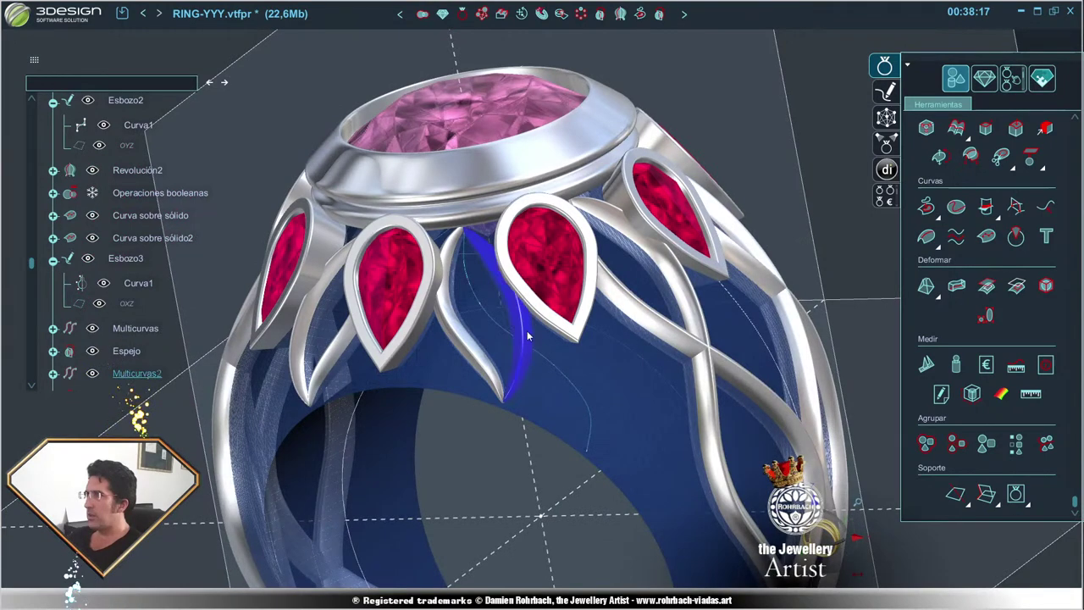
pyautogui.rightClick(528, 330)
pyautogui.click(562, 381)
# - Edit the ribbon sweep to follow Curva sobre sólido5 as its rail, creating the 1,3 mm Multicurvas6 strand
pyautogui.rightClick(643, 305)
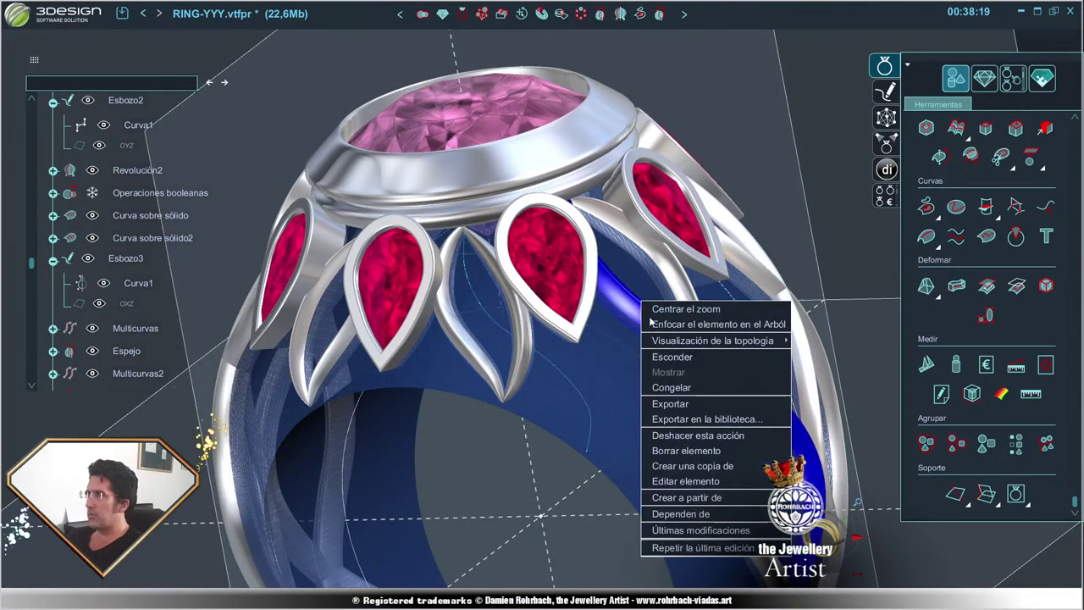
pyautogui.click(690, 479)
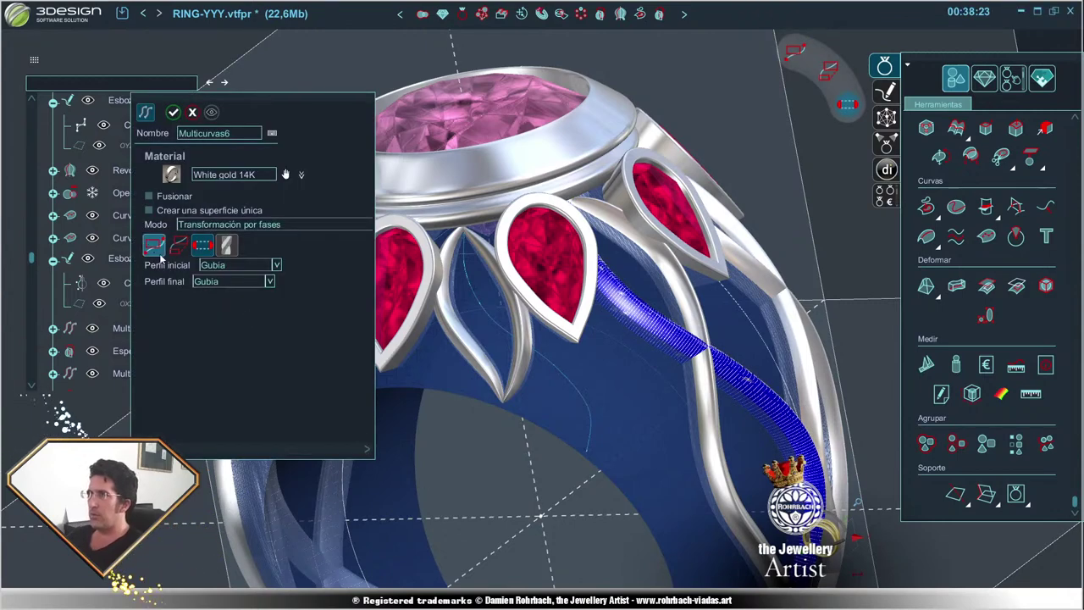
pyautogui.click(153, 245)
pyautogui.click(345, 267)
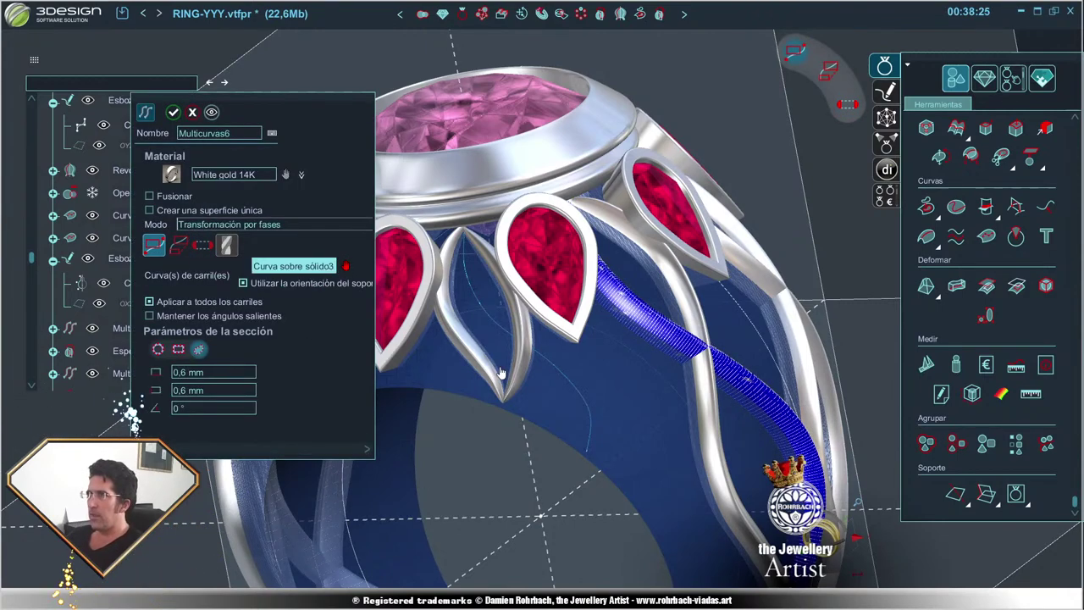
pyautogui.click(556, 377)
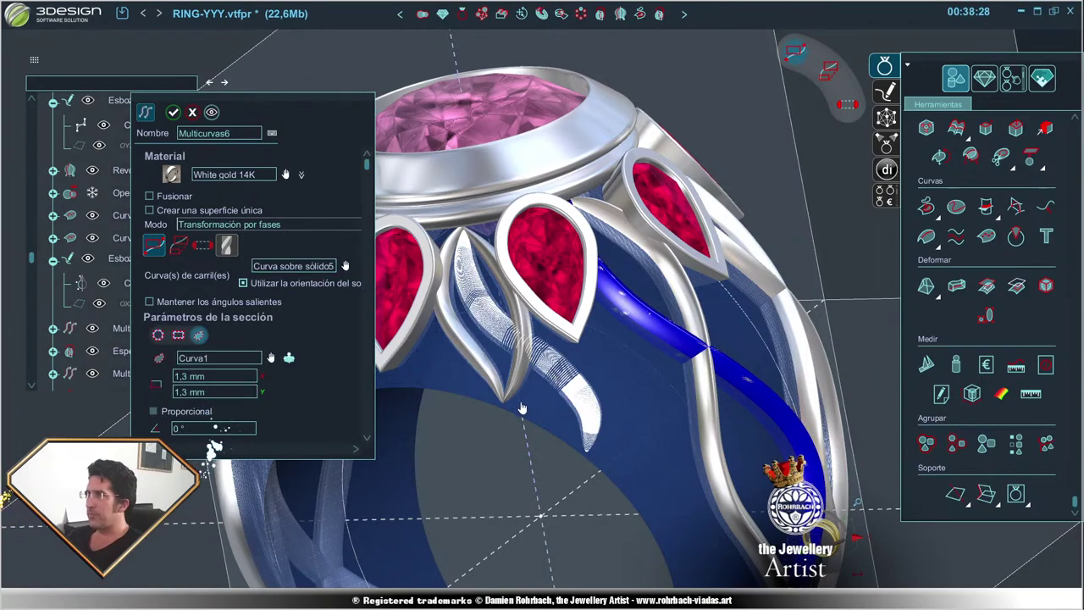
pyautogui.press('Return')
pyautogui.moveTo(521, 408); pyautogui.dragTo(559, 423, button='right')
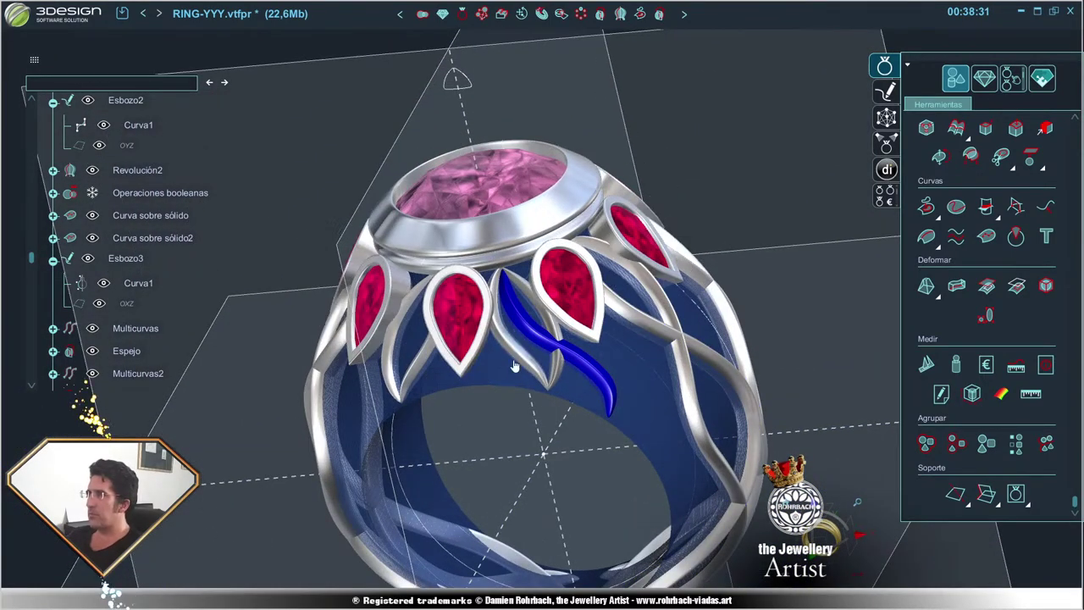
# - Reopen the Multicurvas6 leaf ribbon and confirm it as final geometry
pyautogui.click(583, 362)
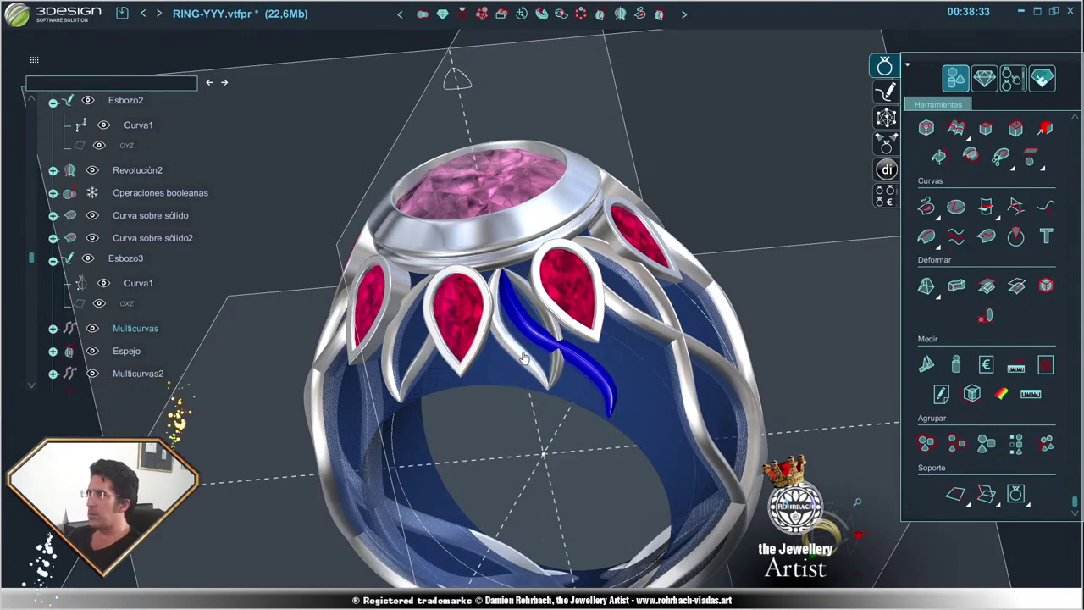
pyautogui.doubleClick(582, 362)
pyautogui.click(154, 251)
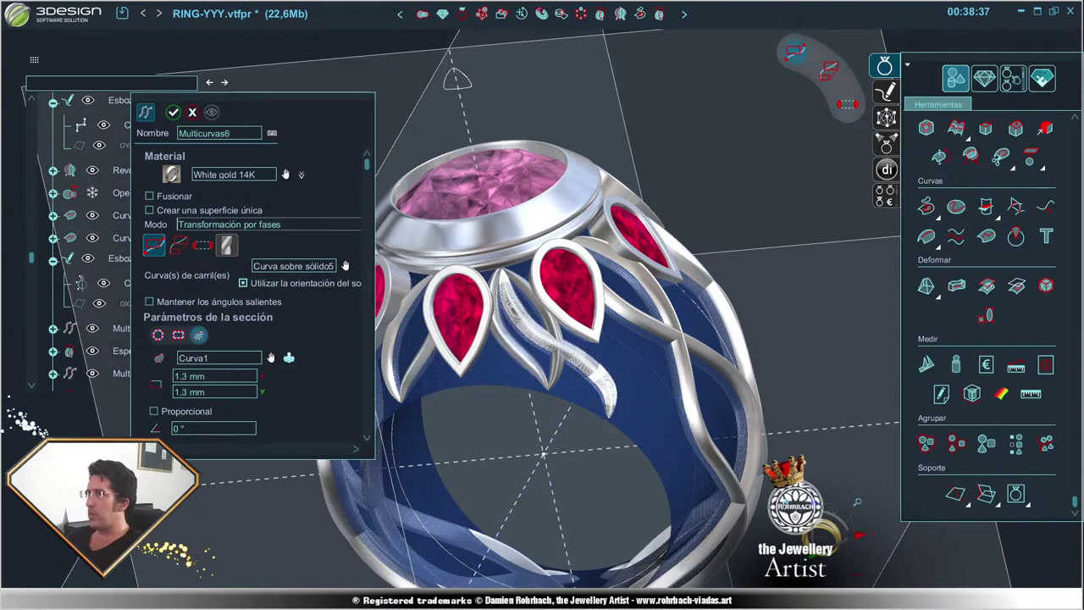
pyautogui.write('1')
pyautogui.press('Return')
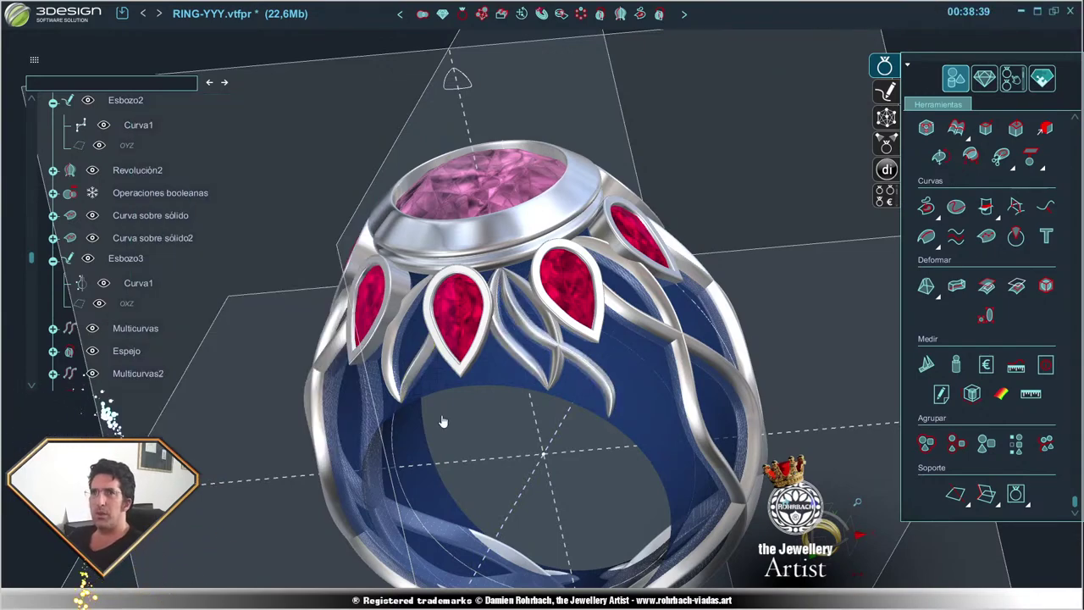
# - Select the Multicurvas6 ribbon together with its mirrored copy on the ring's front
pyautogui.scroll(-2, 463, 376)
pyautogui.scroll(-2, 462, 254)
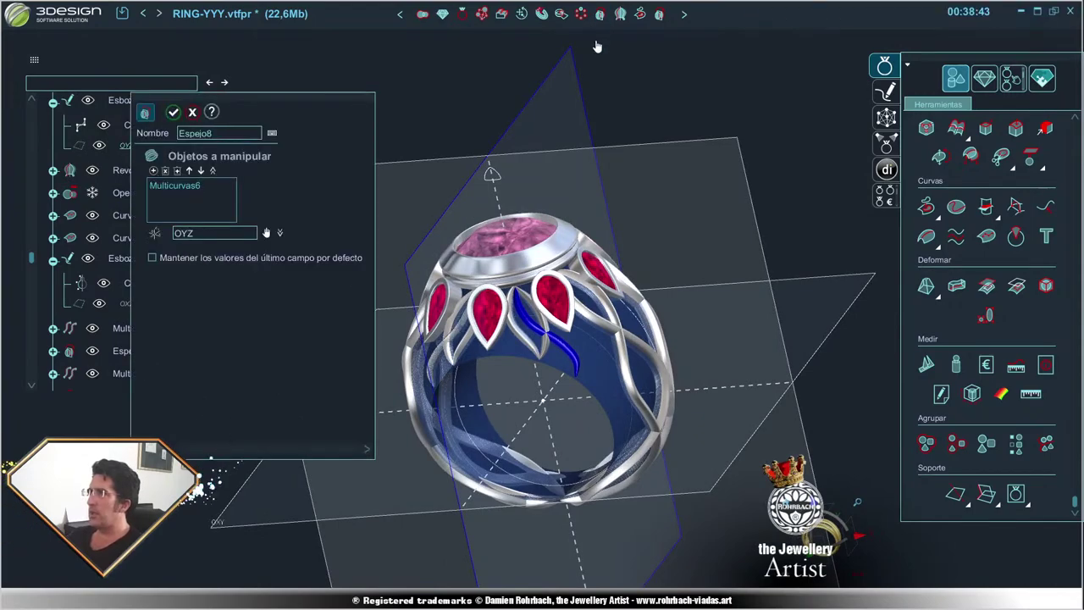
pyautogui.moveTo(592, 42)
pyautogui.mouseDown(button='middle')
pyautogui.moveTo(542, 204)
pyautogui.moveTo(472, 356)
pyautogui.mouseUp(button='middle')
pyautogui.scroll(2, 472, 355)
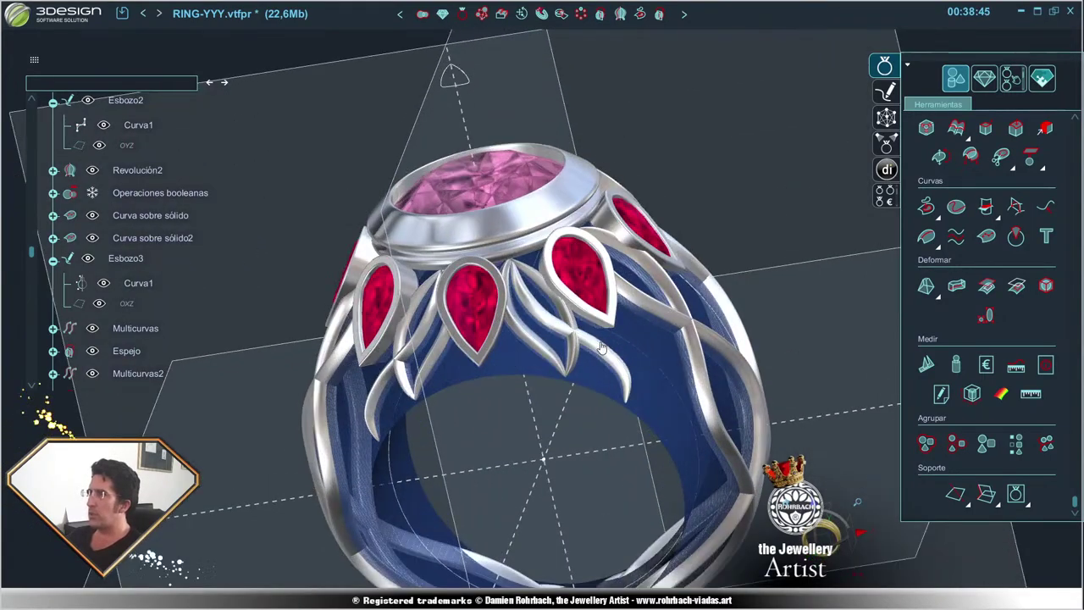
pyautogui.moveTo(379, 405)
pyautogui.mouseDown(button='middle')
pyautogui.moveTo(474, 515)
pyautogui.moveTo(430, 464)
pyautogui.mouseUp(button='middle')
pyautogui.scroll(1, 430, 464)
pyautogui.keyDown('shift'); pyautogui.click(430, 464); pyautogui.keyUp('shift')
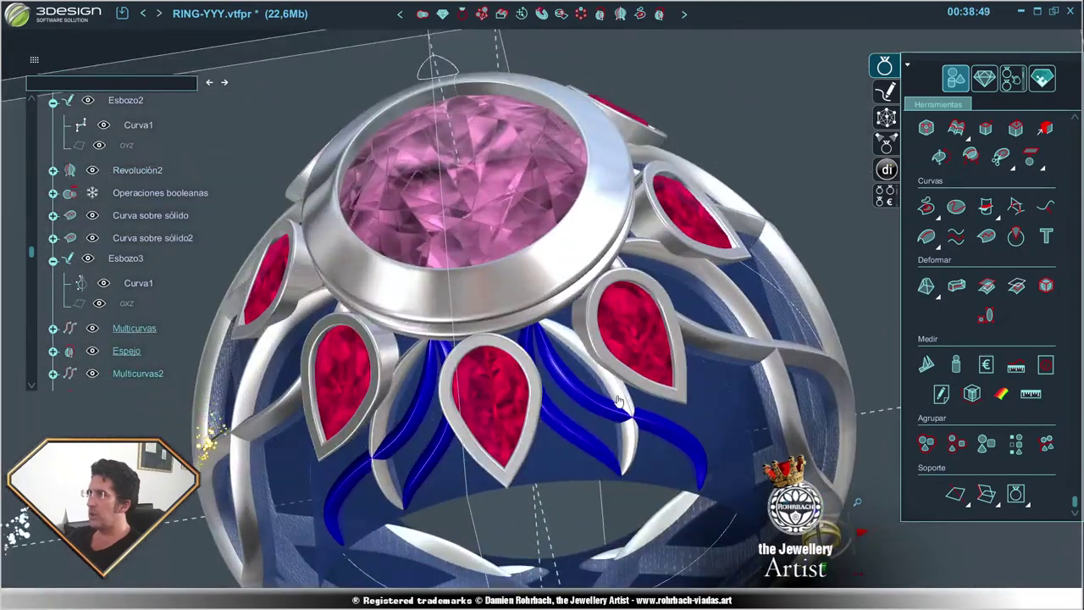
pyautogui.keyDown('shift'); pyautogui.click(479, 471); pyautogui.keyUp('shift')
# - Repeat the selected leaf ribbons between every gem around the ring and confirm
pyautogui.press('f')
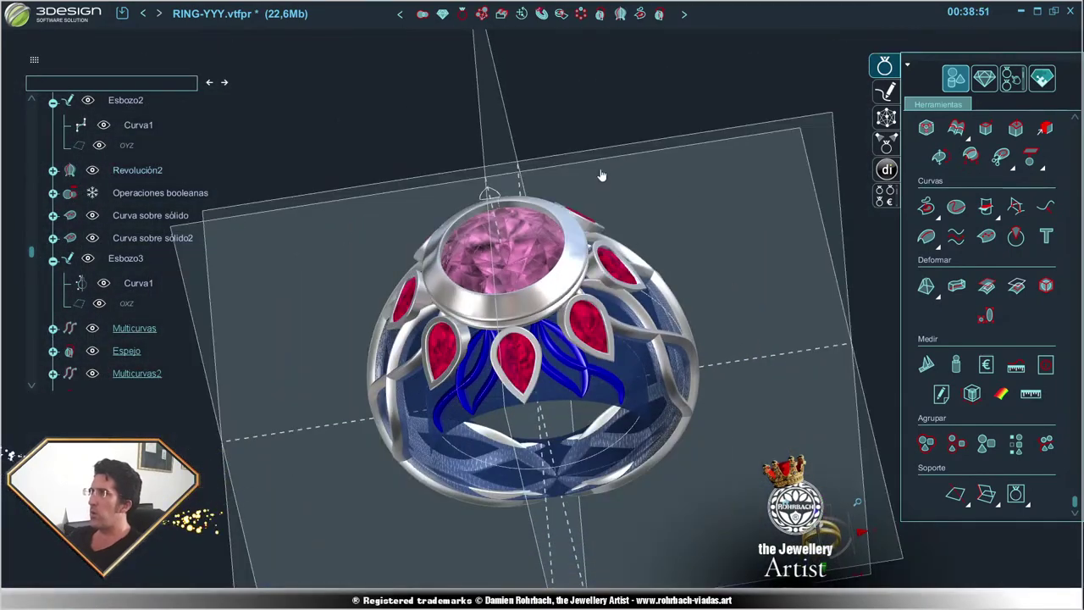
pyautogui.click(600, 15)
pyautogui.moveTo(475, 339)
pyautogui.mouseDown(button='middle')
pyautogui.moveTo(538, 375)
pyautogui.moveTo(660, 365)
pyautogui.moveTo(463, 460)
pyautogui.moveTo(260, 473)
pyautogui.mouseUp(button='middle')
pyautogui.press('Return')
pyautogui.scroll(3, 536, 438)
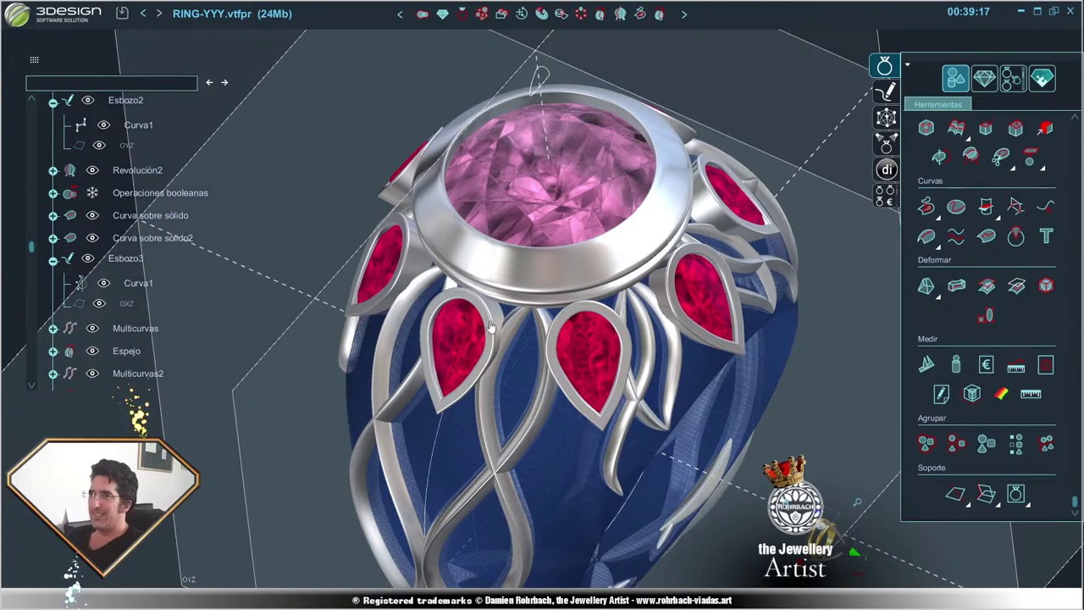
pyautogui.scroll(-2, 489, 326)
pyautogui.moveTo(490, 326)
pyautogui.mouseDown(button='middle')
pyautogui.moveTo(539, 391)
pyautogui.moveTo(571, 335)
pyautogui.mouseUp(button='middle')
pyautogui.scroll(2, 571, 335)
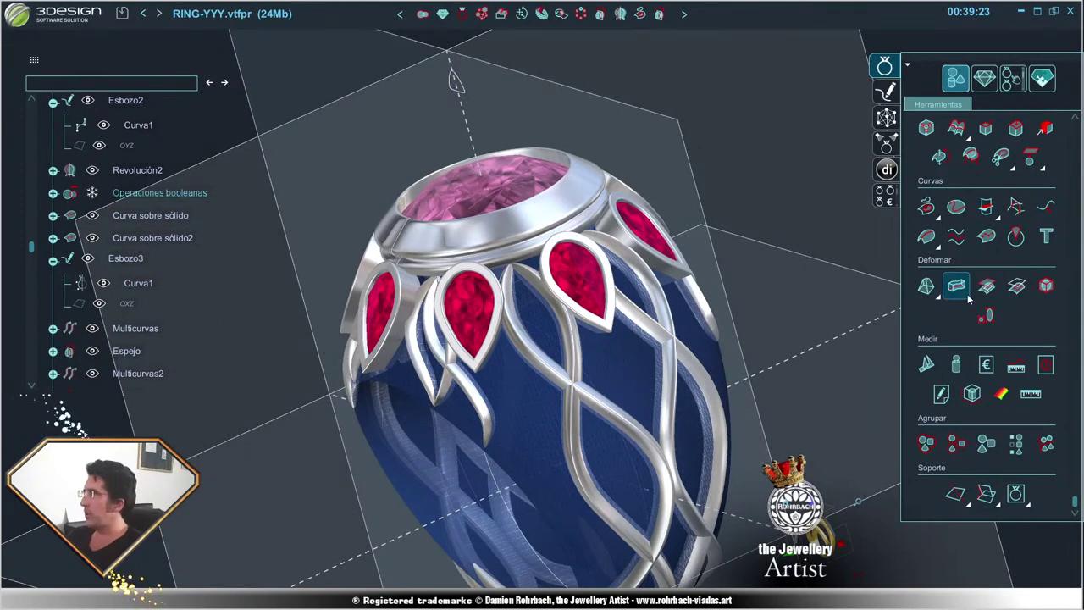
# - Place the first and fifth points of a new curve running down the ring's shank
pyautogui.scroll(1, 491, 373)
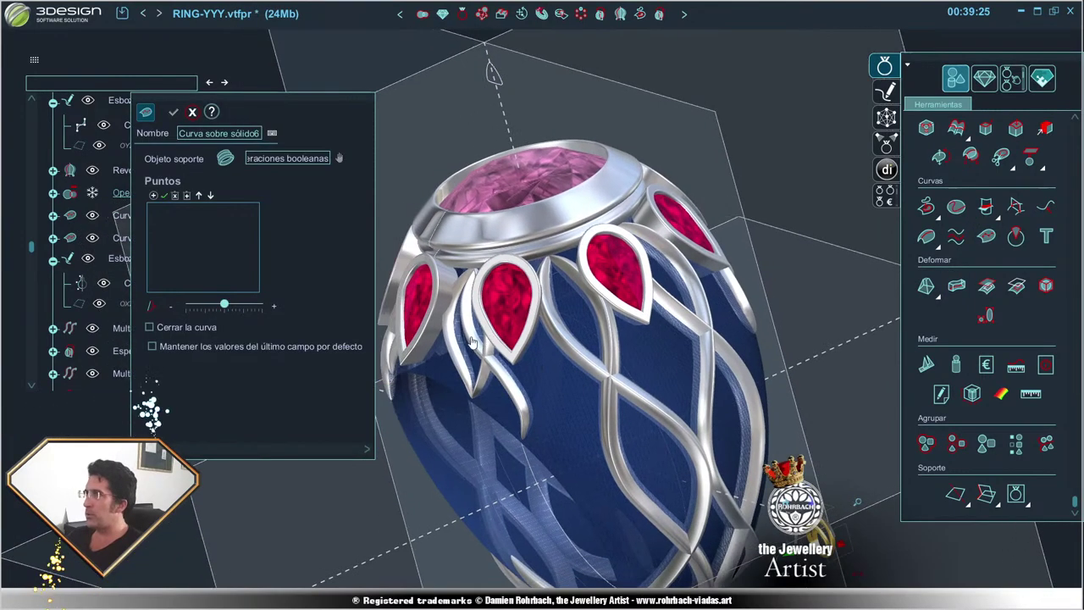
pyautogui.scroll(3, 491, 373)
pyautogui.click(559, 199)
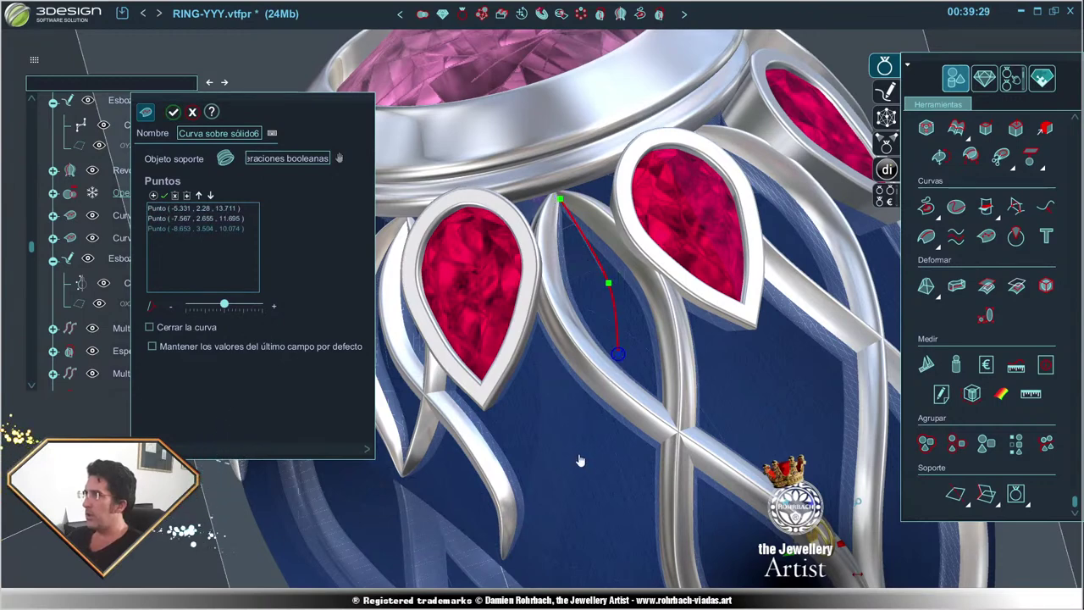
pyautogui.click(503, 556)
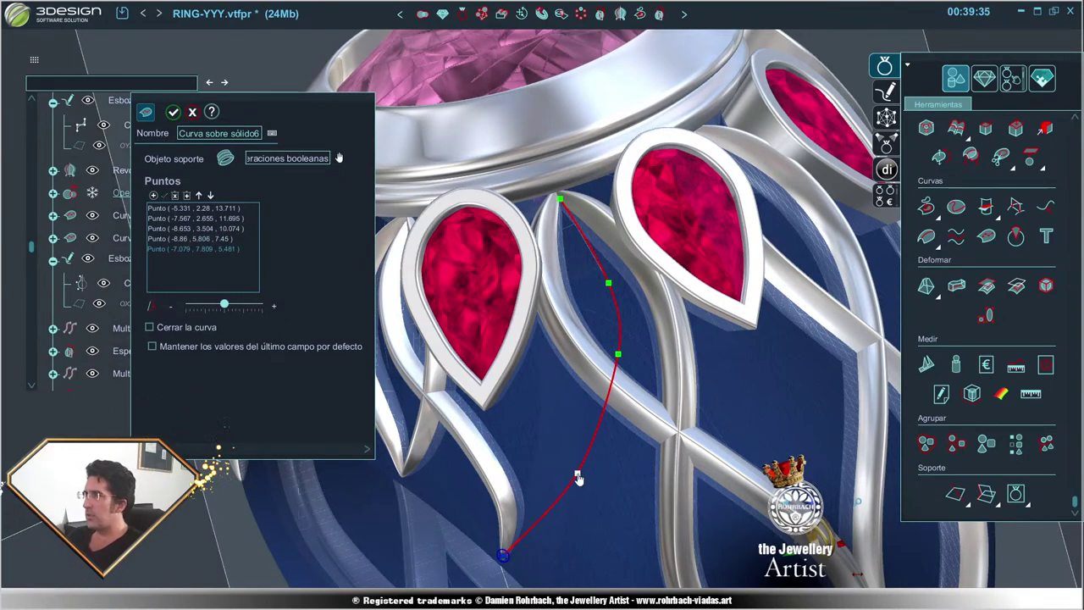
pyautogui.moveTo(575, 479); pyautogui.dragTo(542, 314, button='middle')
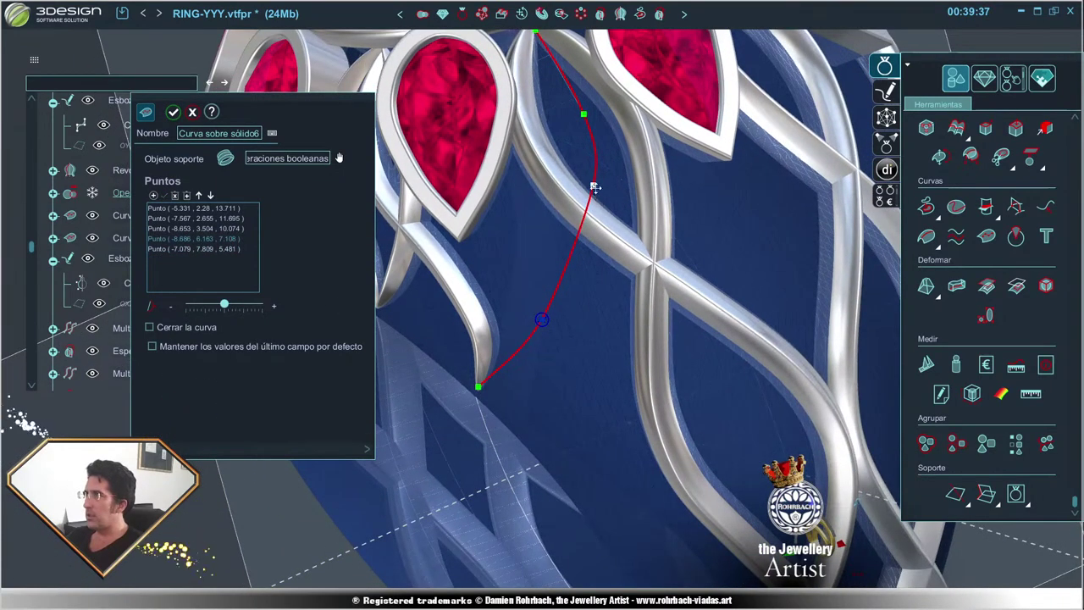
# - Adjust the upper and middle points to follow the ribbons, then validate Curva sobre sólido6
pyautogui.moveTo(590, 208)
pyautogui.mouseDown()
pyautogui.moveTo(577, 231)
pyautogui.moveTo(583, 211)
pyautogui.mouseUp()
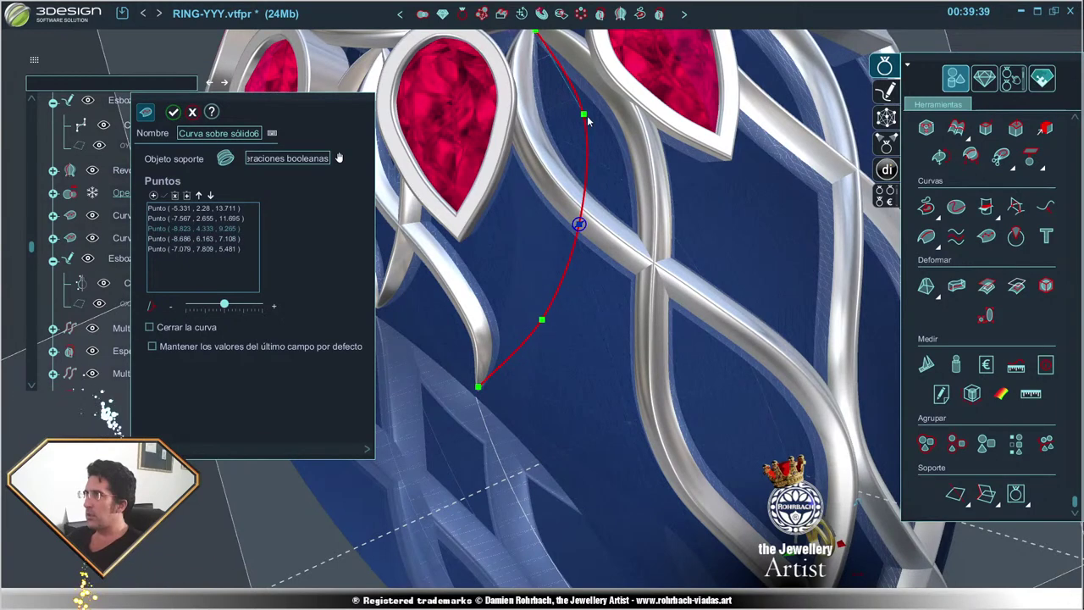
pyautogui.moveTo(578, 111); pyautogui.dragTo(579, 120)
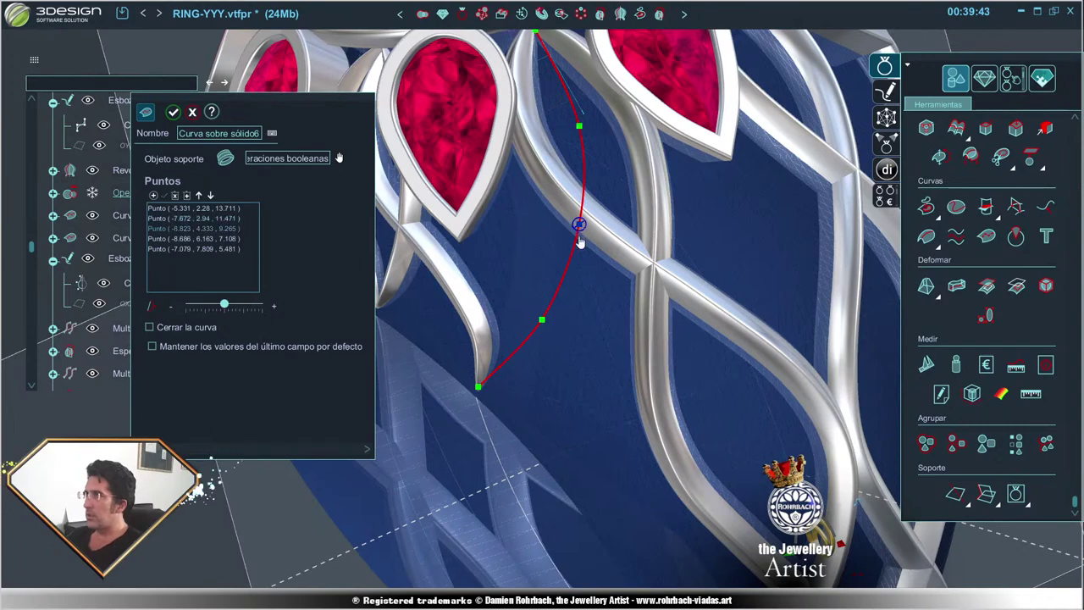
pyautogui.moveTo(579, 240); pyautogui.dragTo(581, 251)
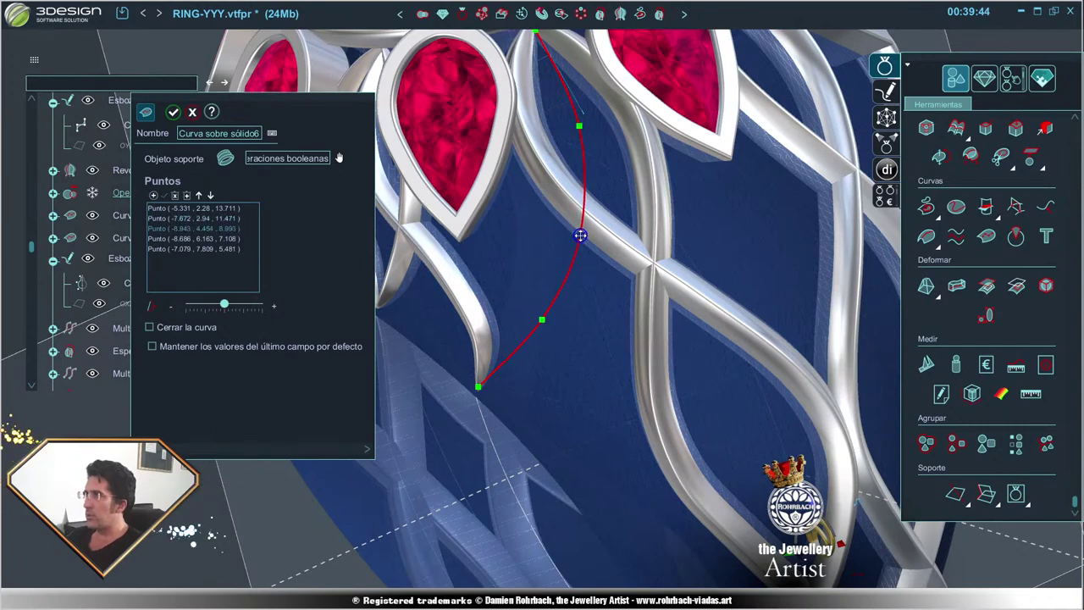
pyautogui.click(542, 322)
pyautogui.scroll(-5, 577, 344)
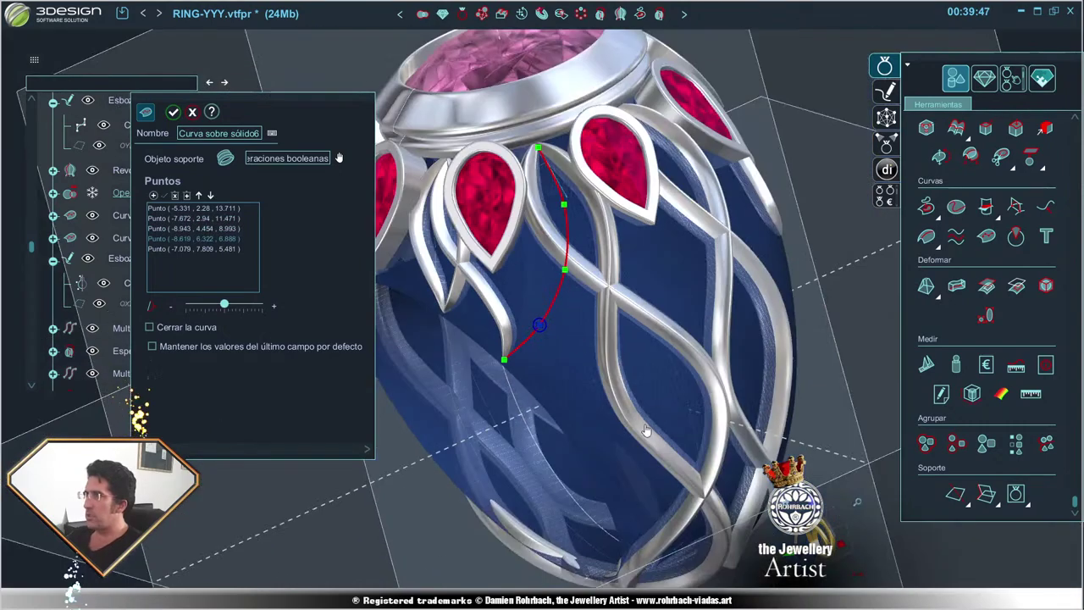
pyautogui.press('Return')
pyautogui.click(453, 317)
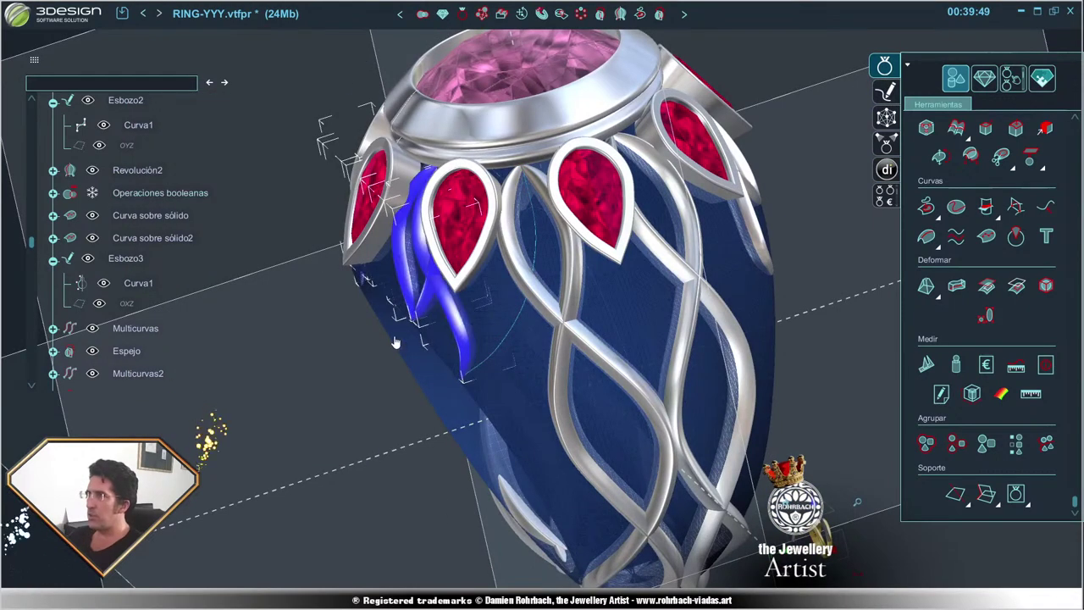
pyautogui.moveTo(453, 318)
pyautogui.mouseDown(button='middle')
pyautogui.moveTo(593, 386)
pyautogui.moveTo(469, 237)
pyautogui.mouseUp(button='middle')
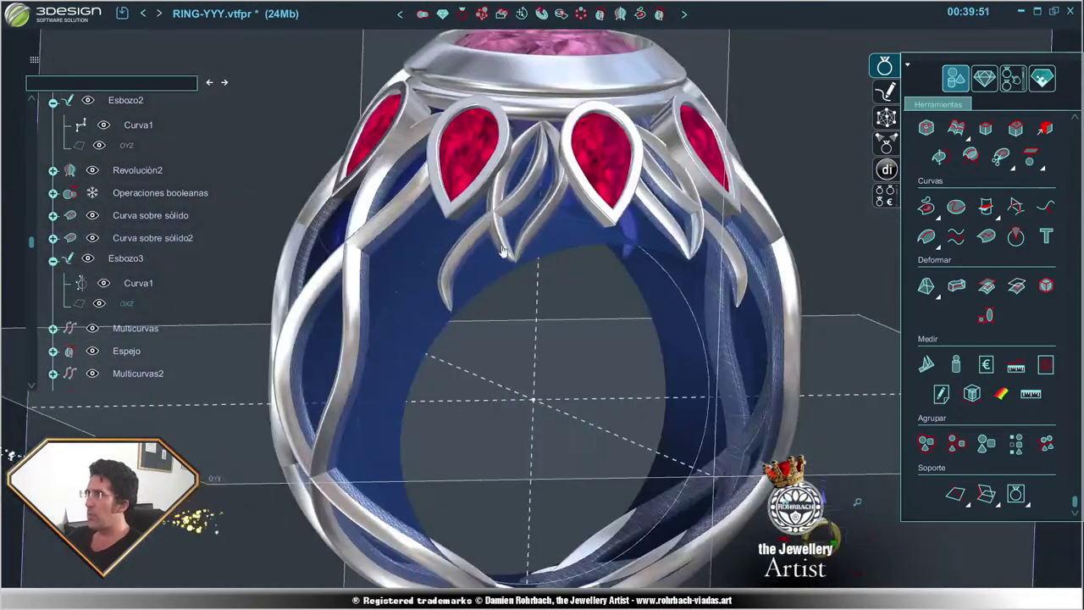
# - Repeat the last edit to mirror the Multicurvas6 ribbon across OYZ and validate
pyautogui.rightClick(475, 239)
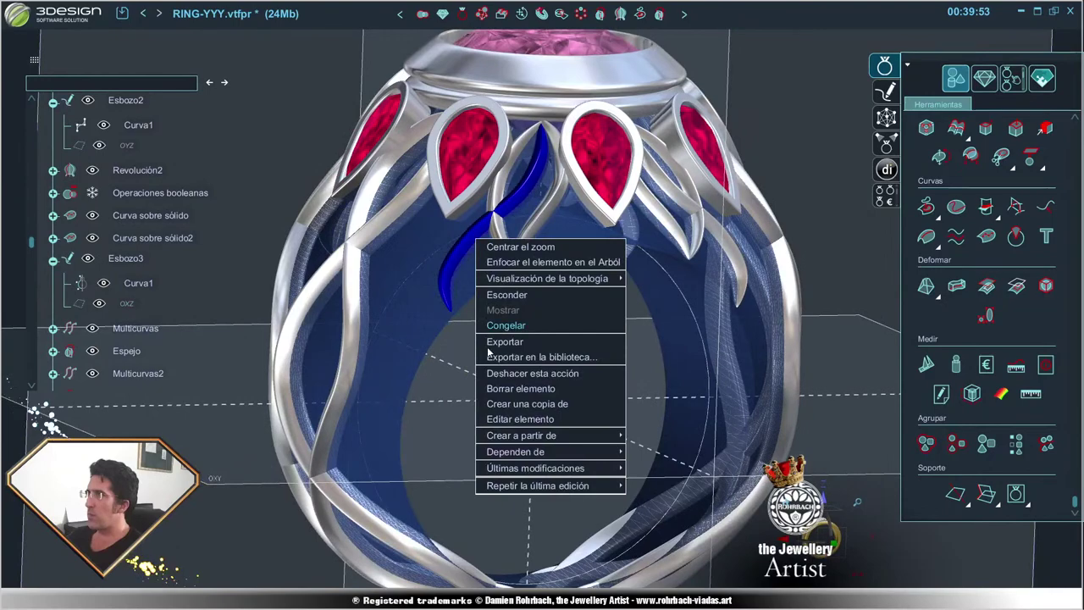
pyautogui.click(505, 403)
pyautogui.moveTo(507, 279); pyautogui.dragTo(761, 337, button='middle')
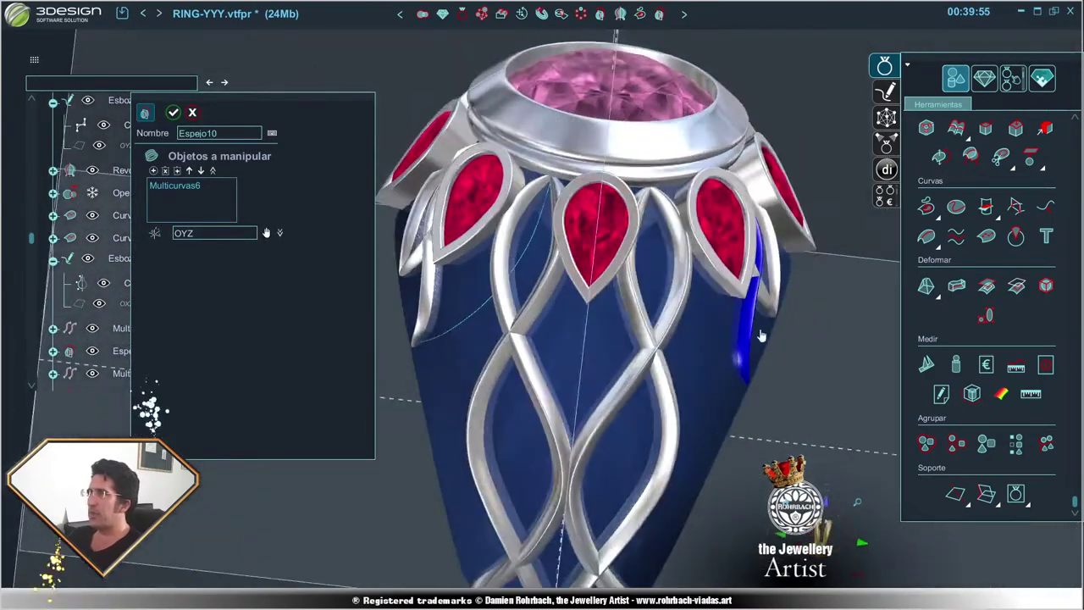
pyautogui.click(190, 113)
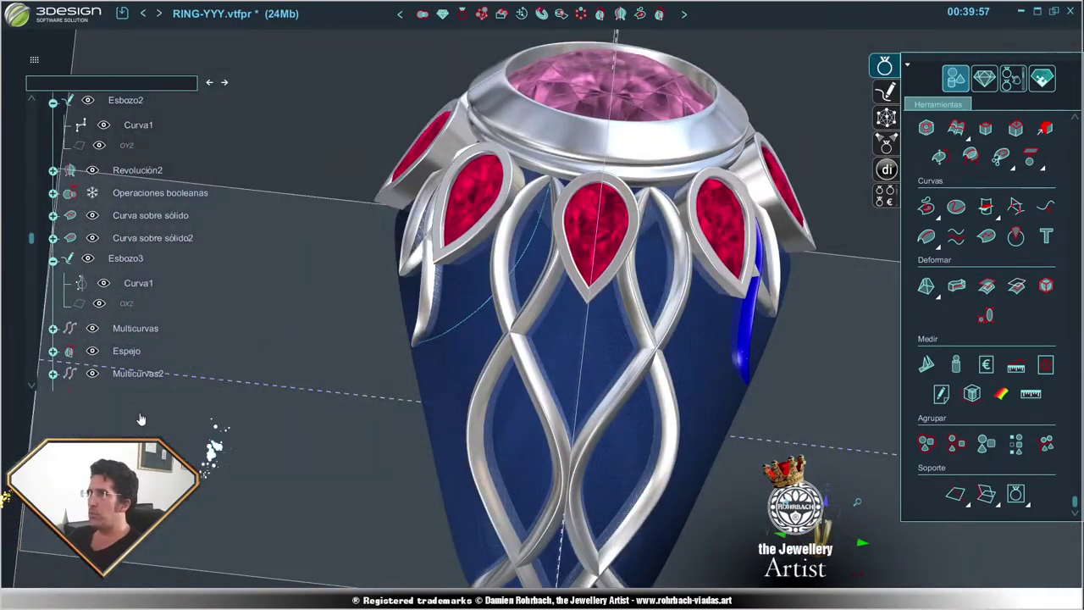
# - Create a Multicurvas7 copy of the ribbon (White gold 14K, 0,6 mm section)
pyautogui.scroll(1, 179, 366)
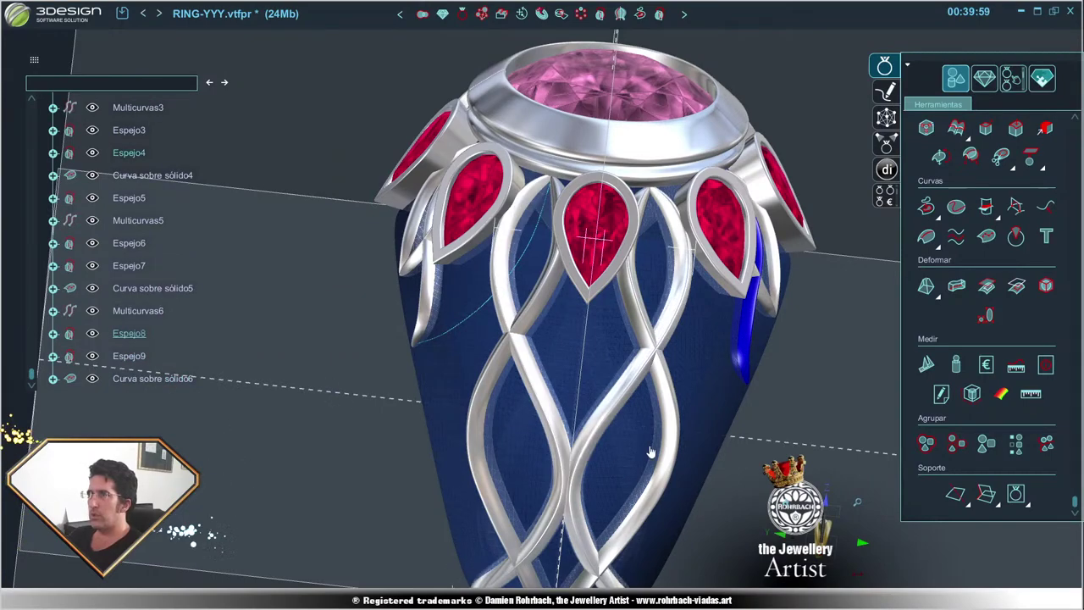
pyautogui.moveTo(649, 450); pyautogui.dragTo(576, 375, button='middle')
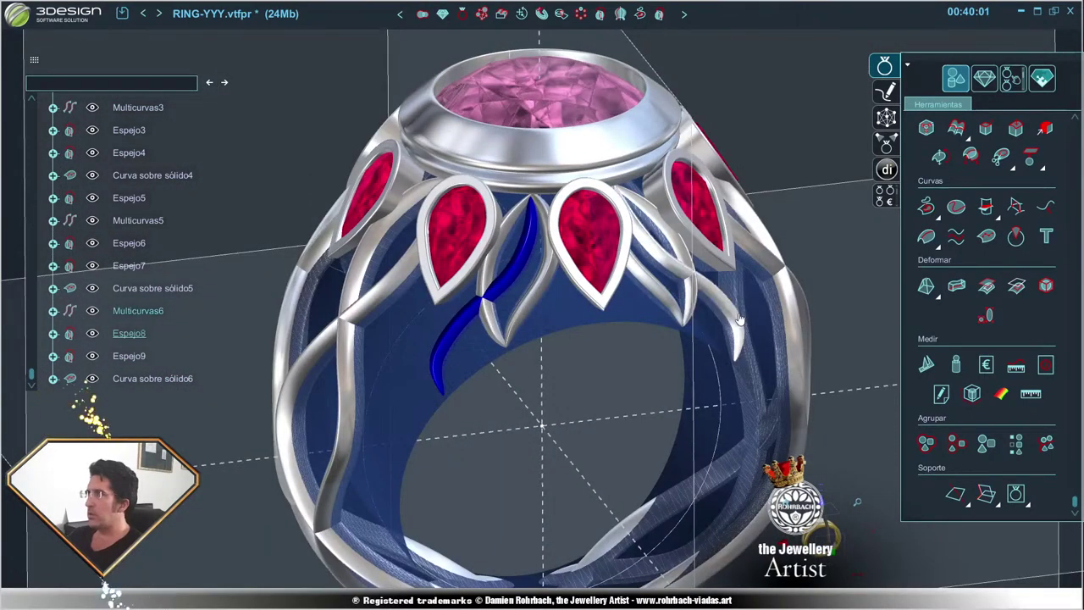
pyautogui.rightClick(743, 315)
pyautogui.click(591, 405)
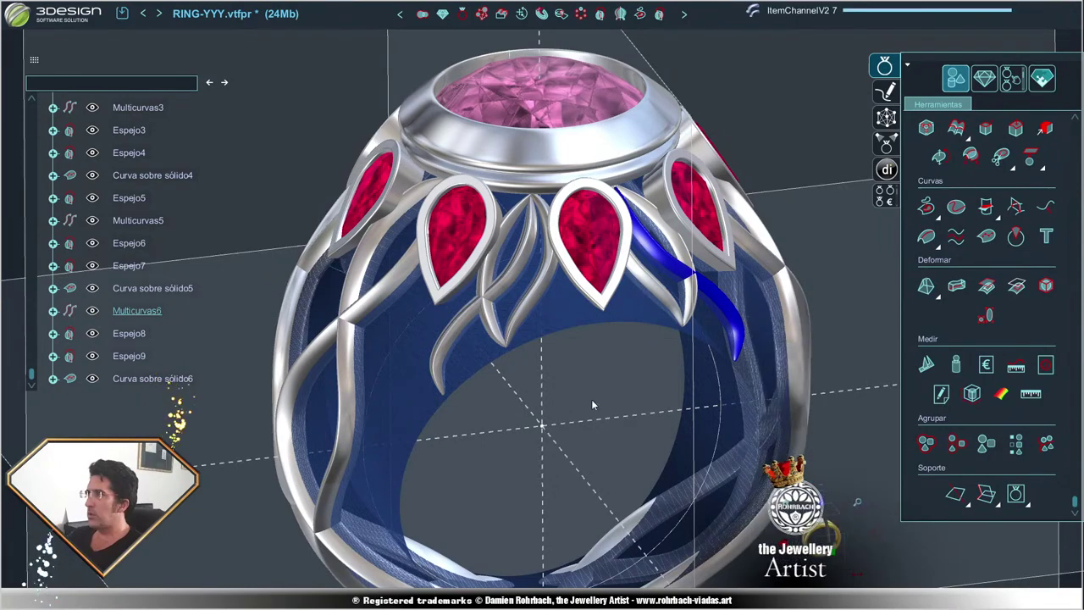
pyautogui.moveTo(487, 437); pyautogui.dragTo(128, 370, button='middle')
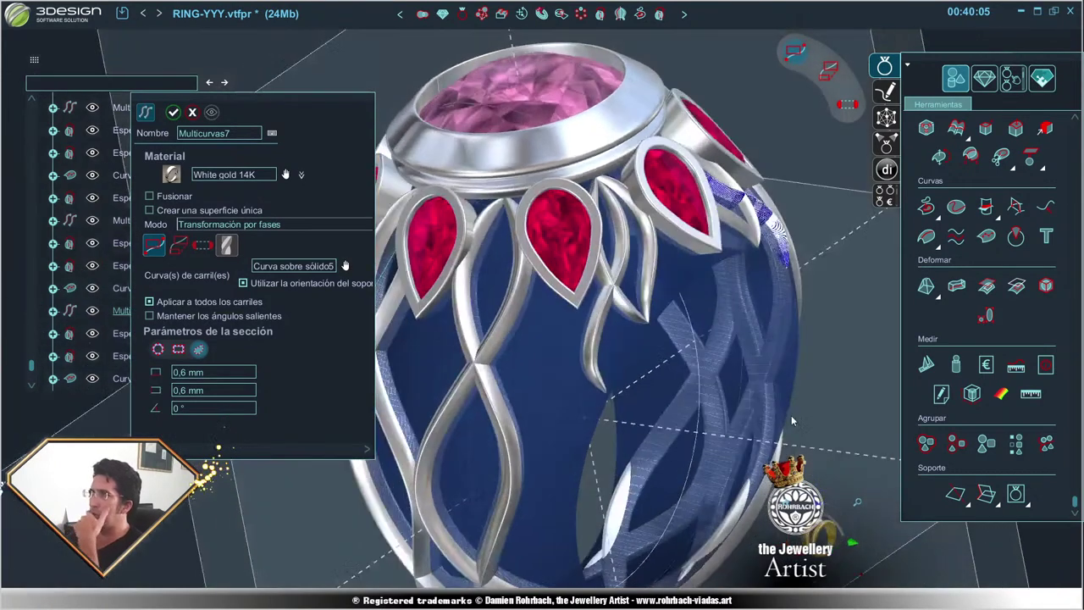
# - Re-sweep Multicurvas7 along the rail Curva sobre sólido6, accepting deletion of the old mirror
pyautogui.click(344, 265)
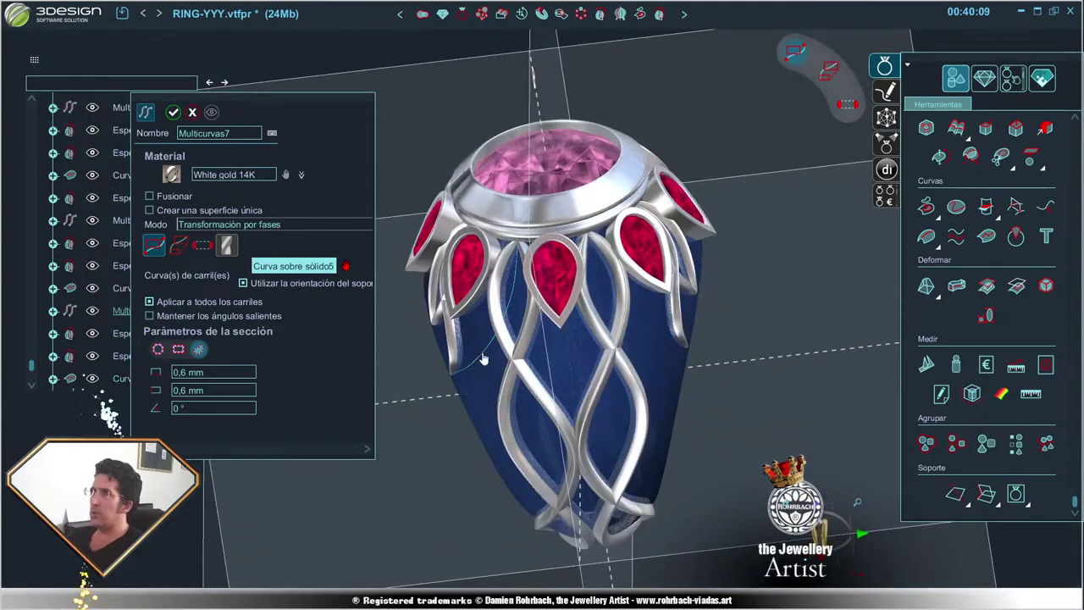
pyautogui.click(483, 357)
pyautogui.press('Escape')
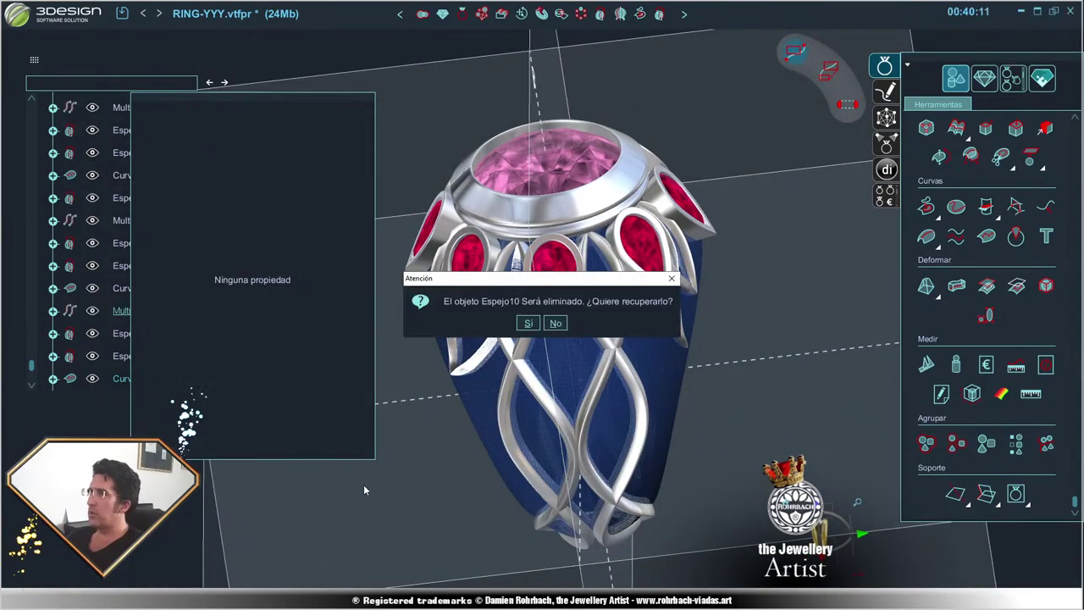
pyautogui.click(555, 323)
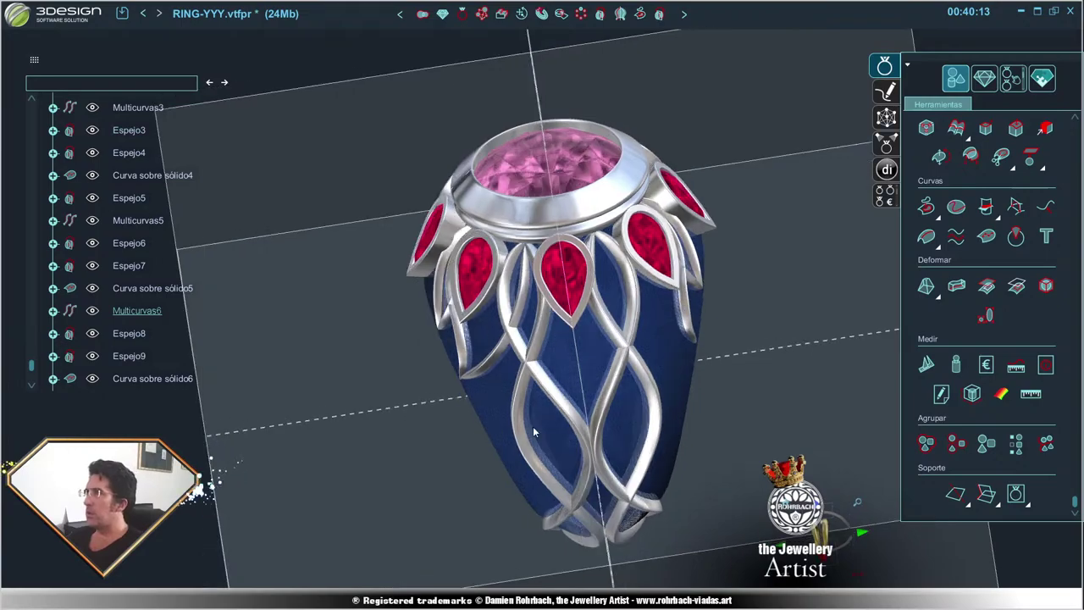
pyautogui.moveTo(532, 426)
pyautogui.mouseDown(button='middle')
pyautogui.moveTo(501, 464)
pyautogui.moveTo(516, 402)
pyautogui.moveTo(392, 409)
pyautogui.mouseUp(button='middle')
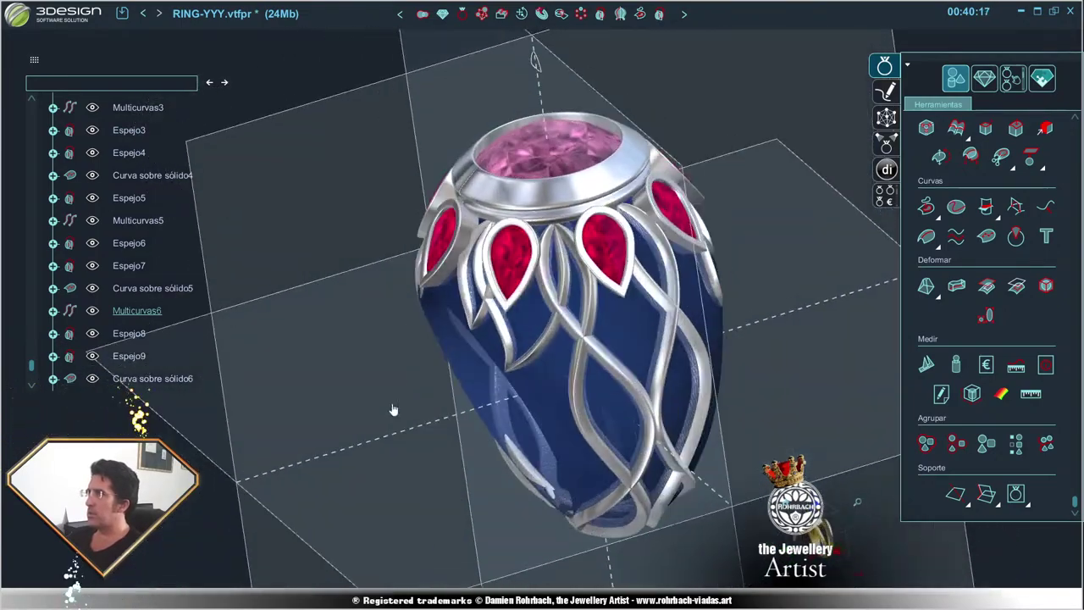
# - Mirror Multicurvas7 across the OXZ plane as Espejo10
pyautogui.click(599, 13)
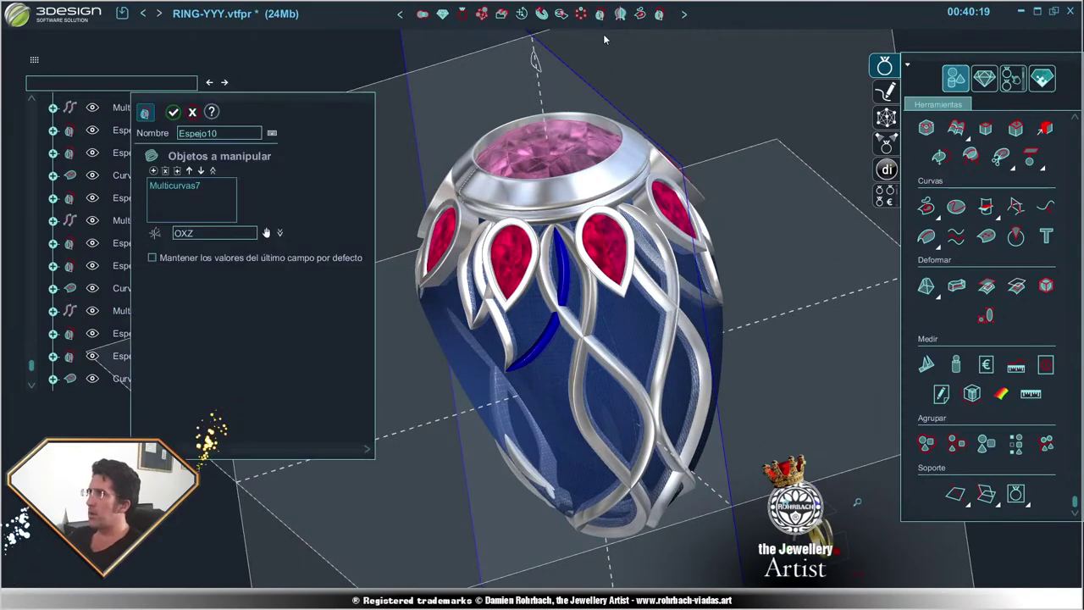
pyautogui.press('Escape')
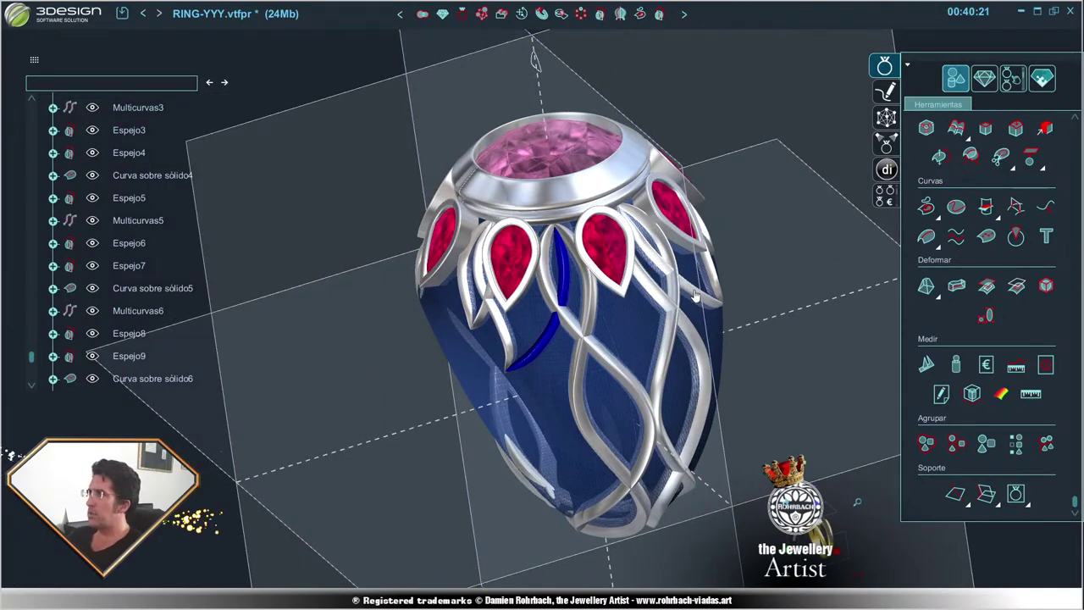
pyautogui.scroll(-3, 693, 303)
pyautogui.moveTo(692, 303); pyautogui.dragTo(536, 209, button='middle')
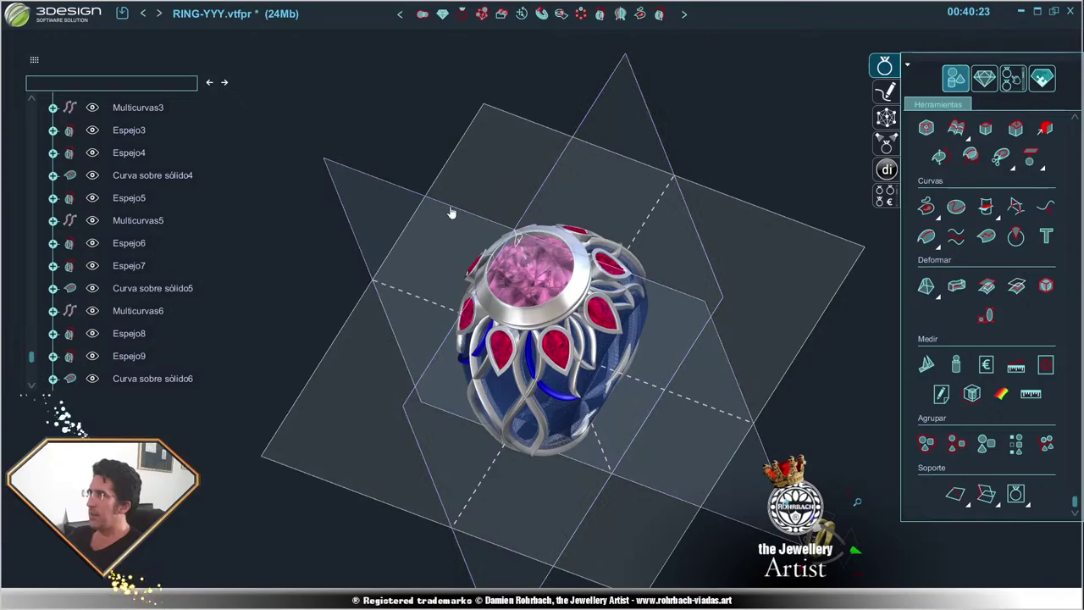
pyautogui.click(600, 13)
# - Close the Espejo panel and orbit the ring to view it from top-front, inside and below
pyautogui.moveTo(738, 302)
pyautogui.mouseDown(button='middle')
pyautogui.moveTo(695, 344)
pyautogui.moveTo(415, 411)
pyautogui.moveTo(473, 466)
pyautogui.moveTo(562, 395)
pyautogui.mouseUp(button='middle')
pyautogui.press('Escape')
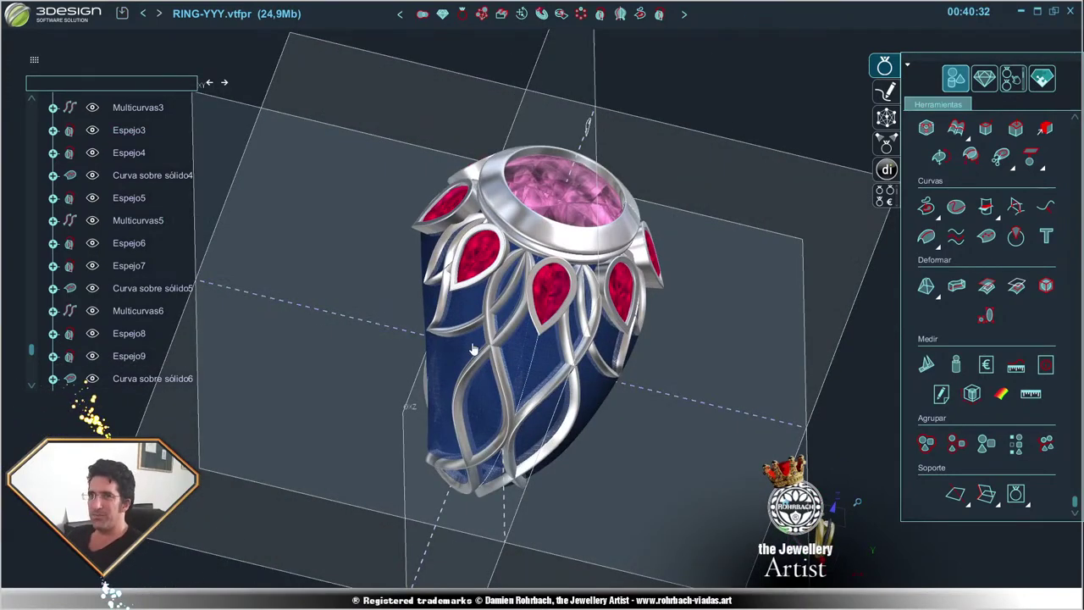
pyautogui.scroll(2, 542, 348)
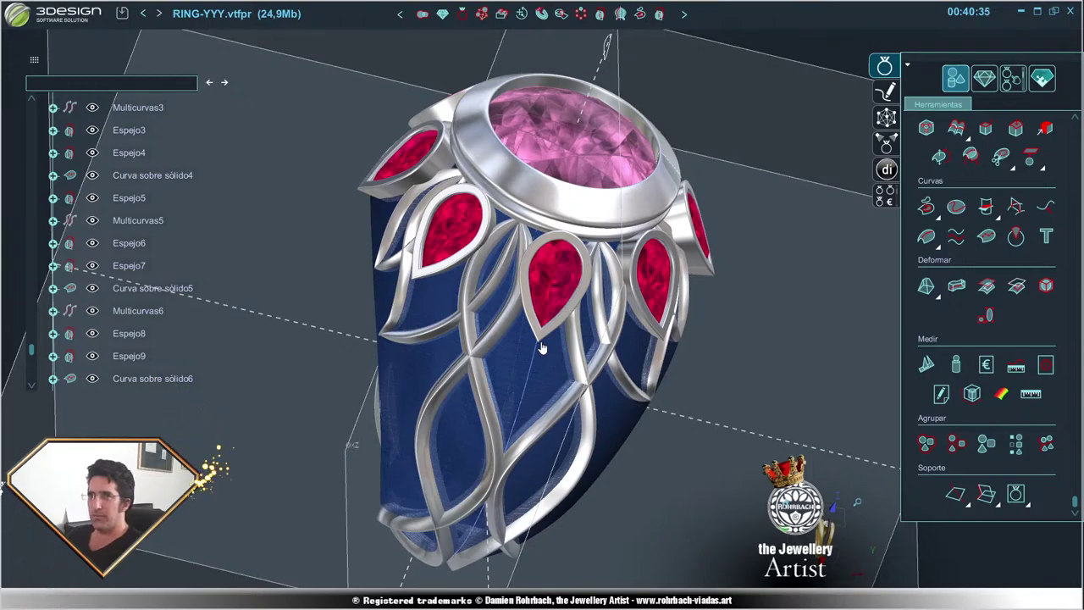
pyautogui.moveTo(596, 337); pyautogui.dragTo(728, 310, button='middle')
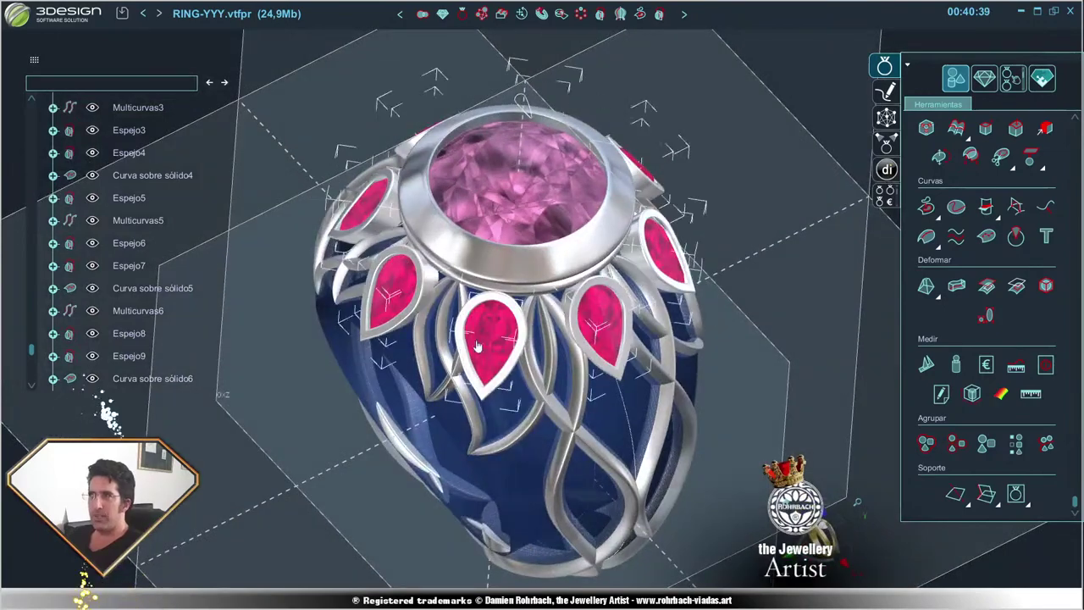
pyautogui.moveTo(716, 310); pyautogui.dragTo(532, 338, button='middle')
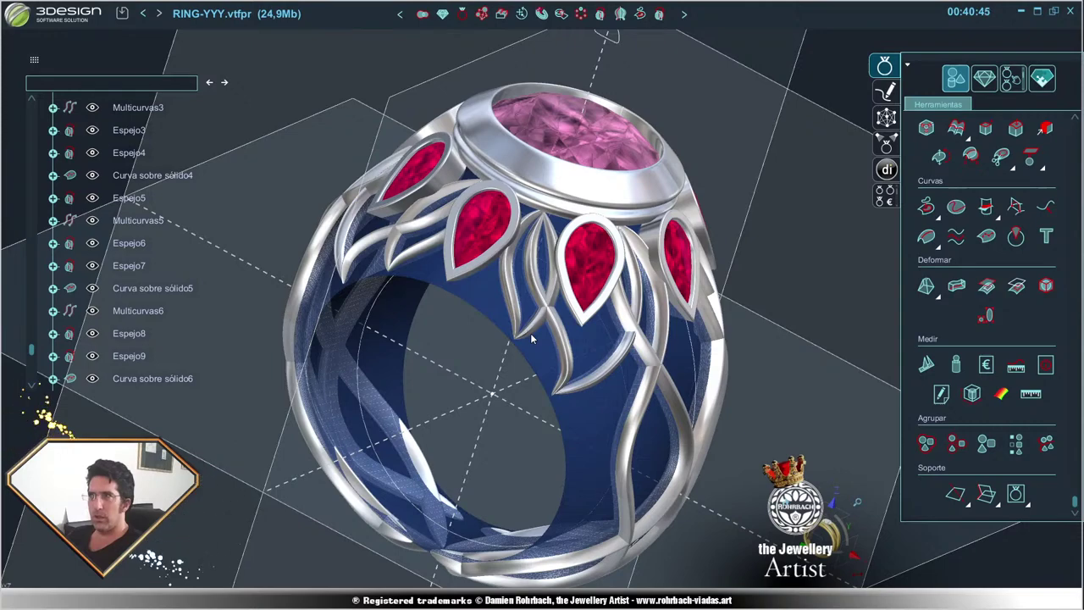
pyautogui.moveTo(532, 337)
pyautogui.mouseDown(button='middle')
pyautogui.moveTo(460, 259)
pyautogui.moveTo(434, 432)
pyautogui.moveTo(443, 474)
pyautogui.moveTo(494, 366)
pyautogui.moveTo(542, 389)
pyautogui.mouseUp(button='middle')
# - Zoom and orbit to inspect the finished ring from oblique side, upright front and top-down views
pyautogui.scroll(-5, 438, 448)
pyautogui.scroll(4, 541, 389)
pyautogui.scroll(2, 544, 392)
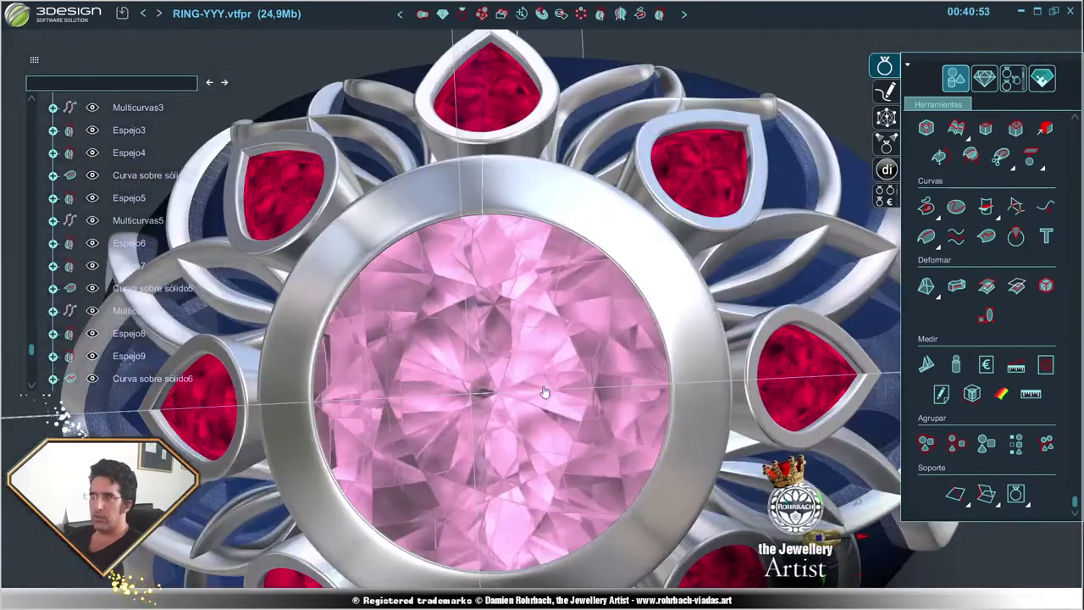
pyautogui.scroll(-4, 544, 392)
pyautogui.moveTo(477, 318)
pyautogui.mouseDown(button='middle')
pyautogui.moveTo(705, 298)
pyautogui.moveTo(575, 212)
pyautogui.moveTo(487, 347)
pyautogui.moveTo(498, 454)
pyautogui.moveTo(774, 407)
pyautogui.moveTo(712, 441)
pyautogui.moveTo(320, 398)
pyautogui.mouseUp(button='middle')
pyautogui.scroll(3, 576, 212)
pyautogui.scroll(3, 320, 398)
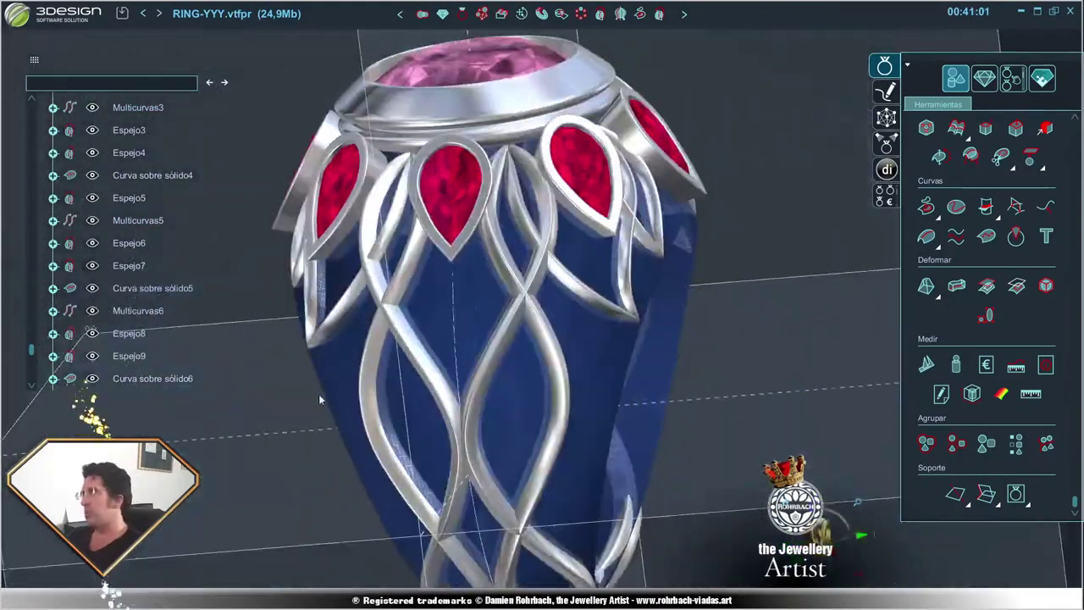
pyautogui.scroll(-5, 318, 398)
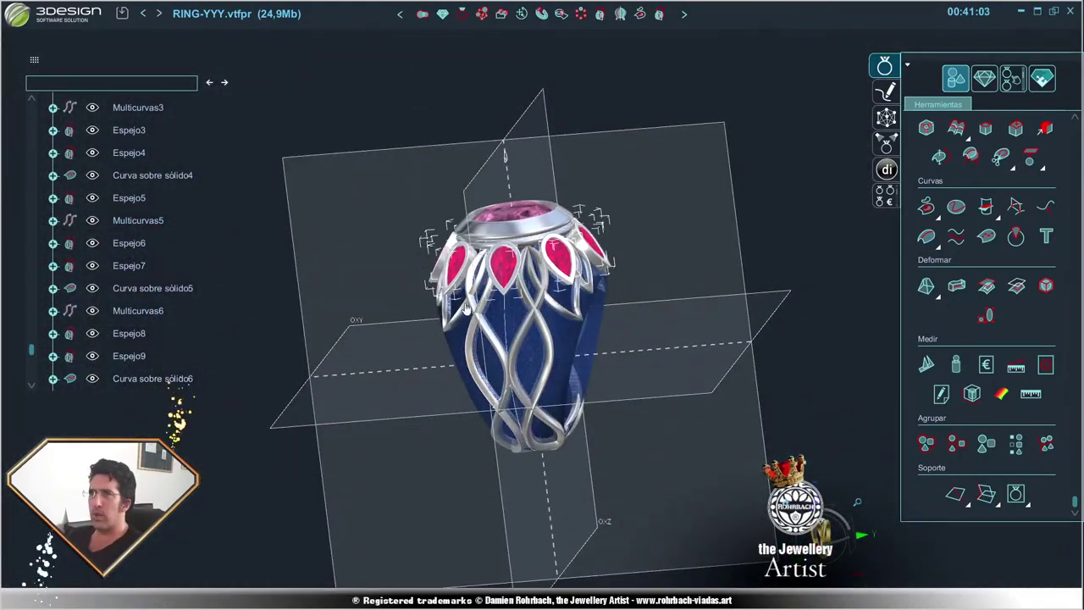
pyautogui.moveTo(465, 308); pyautogui.dragTo(753, 301, button='middle')
pyautogui.scroll(4, 753, 301)
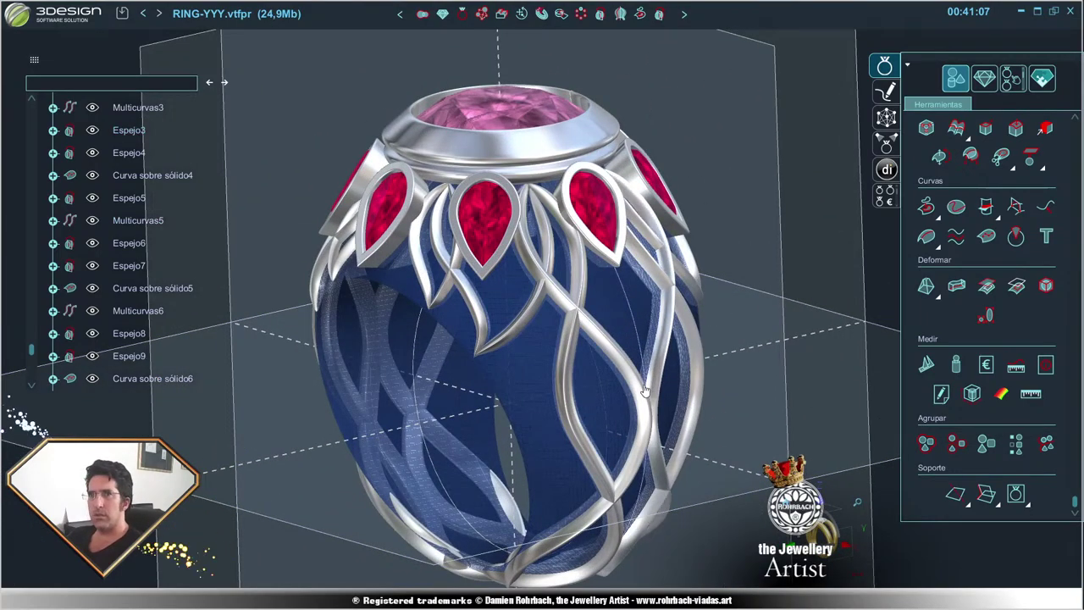
pyautogui.moveTo(653, 391)
pyautogui.mouseDown(button='middle')
pyautogui.moveTo(705, 417)
pyautogui.moveTo(472, 411)
pyautogui.mouseUp(button='middle')
pyautogui.scroll(-4, 706, 417)
pyautogui.scroll(2, 472, 411)
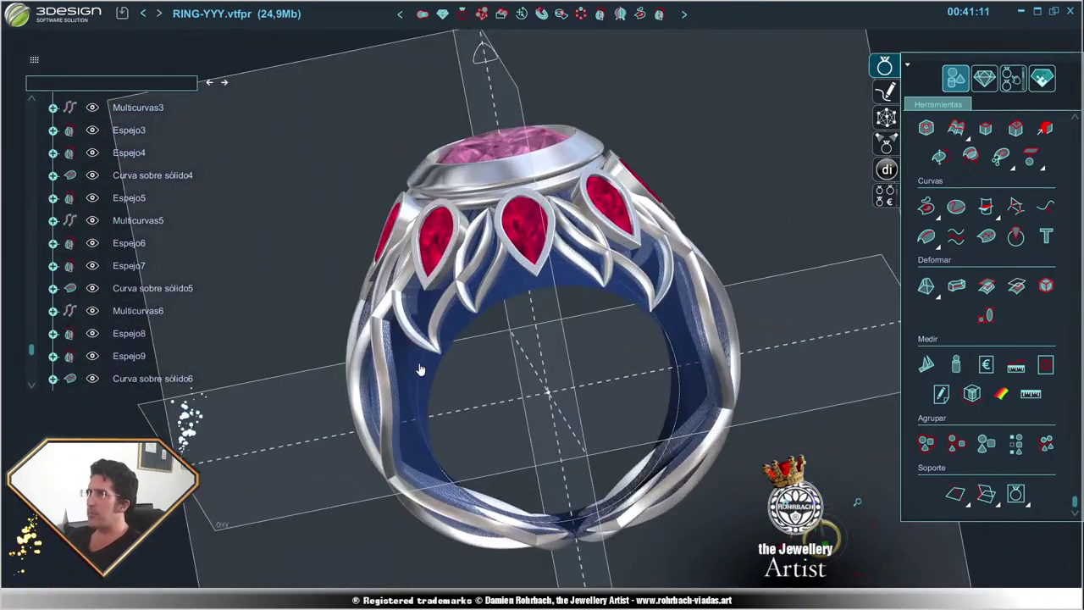
pyautogui.scroll(3, 176, 311)
pyautogui.scroll(5, 156, 279)
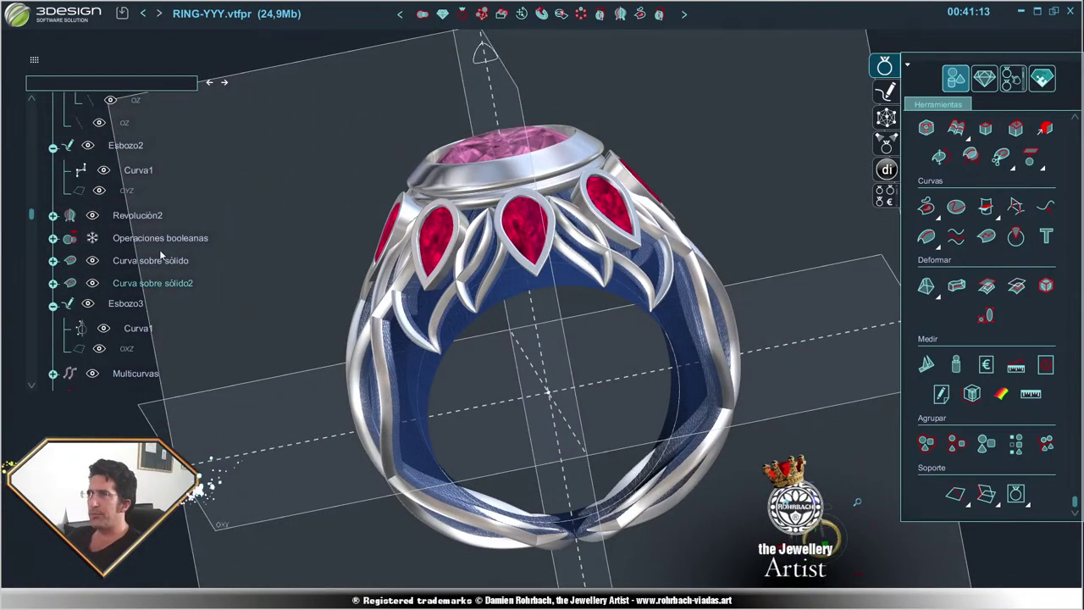
# - Hide Curva sobre sólido2, then extract the ring's inner finger-hole edge as a curve
pyautogui.rightClick(156, 282)
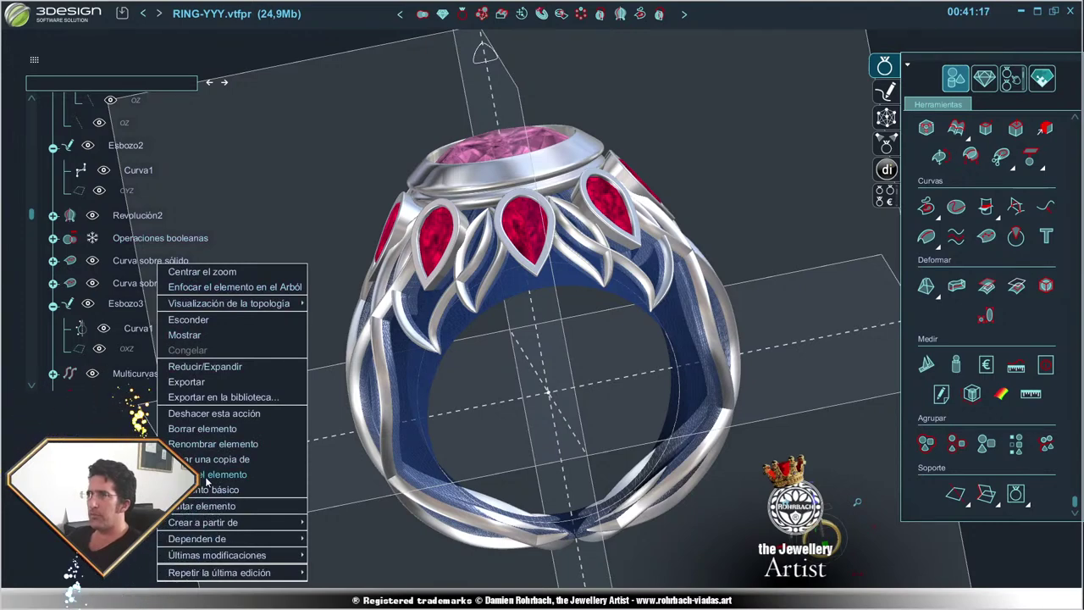
pyautogui.click(211, 464)
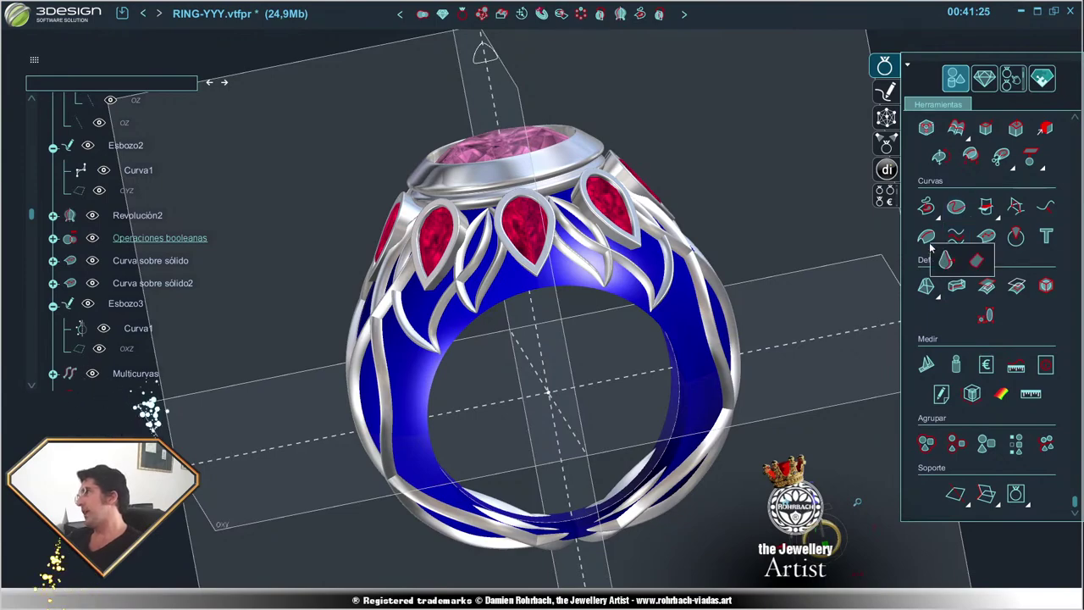
pyautogui.click(925, 236)
pyautogui.click(575, 303)
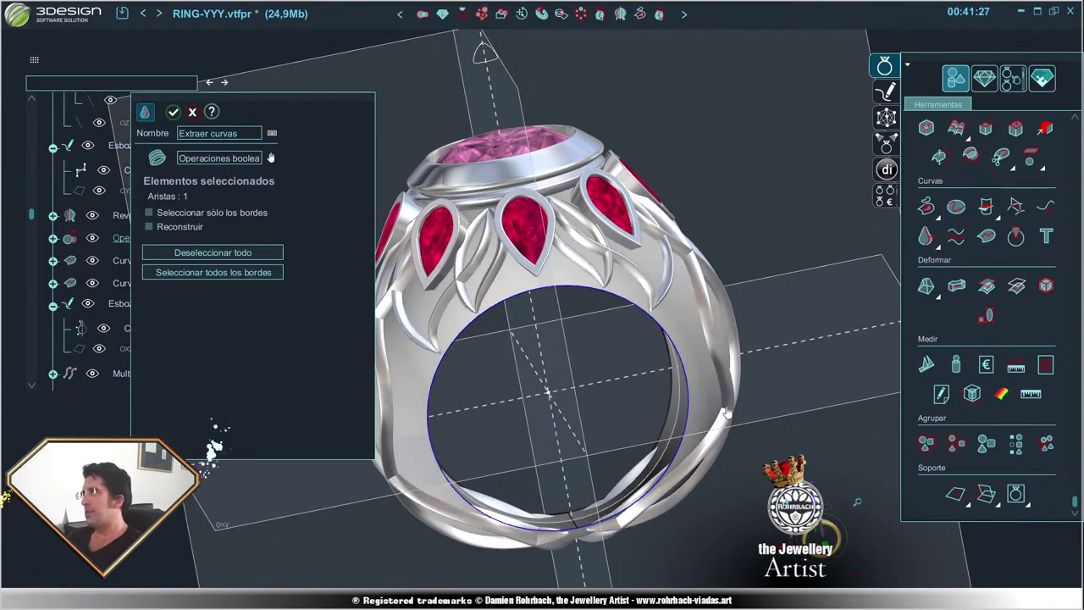
pyautogui.moveTo(575, 303)
pyautogui.mouseDown(button='middle')
pyautogui.moveTo(480, 311)
pyautogui.moveTo(637, 37)
pyautogui.mouseUp(button='middle')
pyautogui.press('Return')
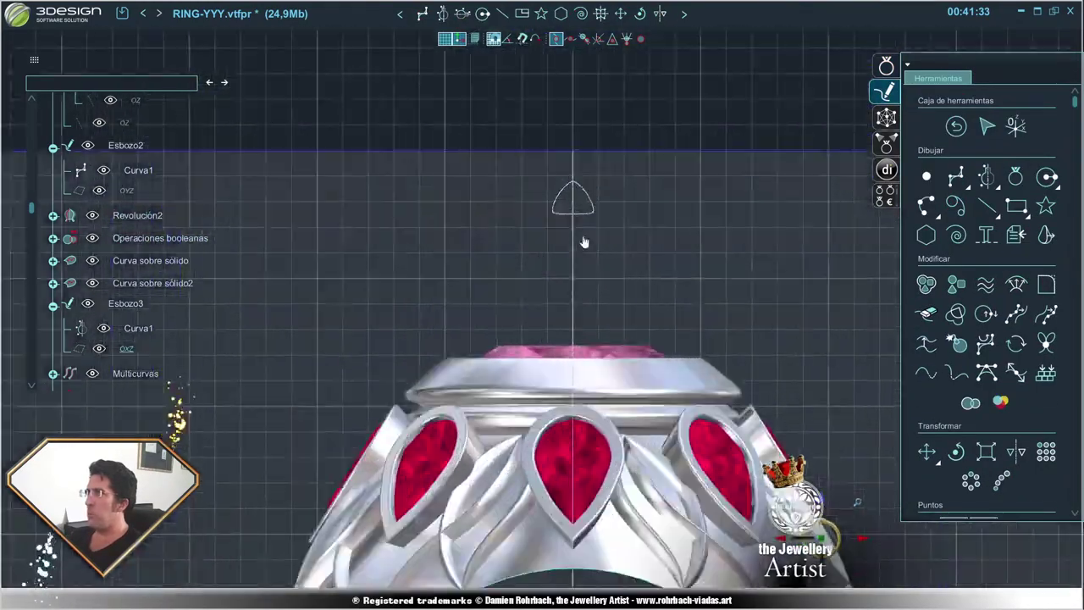
# - Draw a 2 mm Redondeado rectangle from (3,22) to (5,20) above the ring
pyautogui.click(1015, 206)
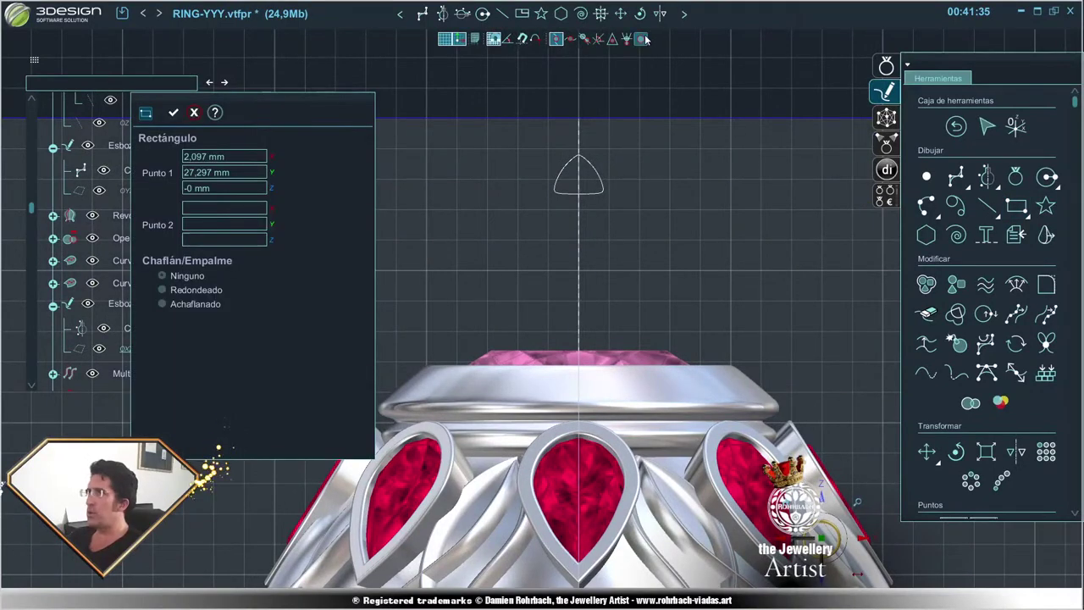
pyautogui.click(730, 271)
pyautogui.click(163, 382)
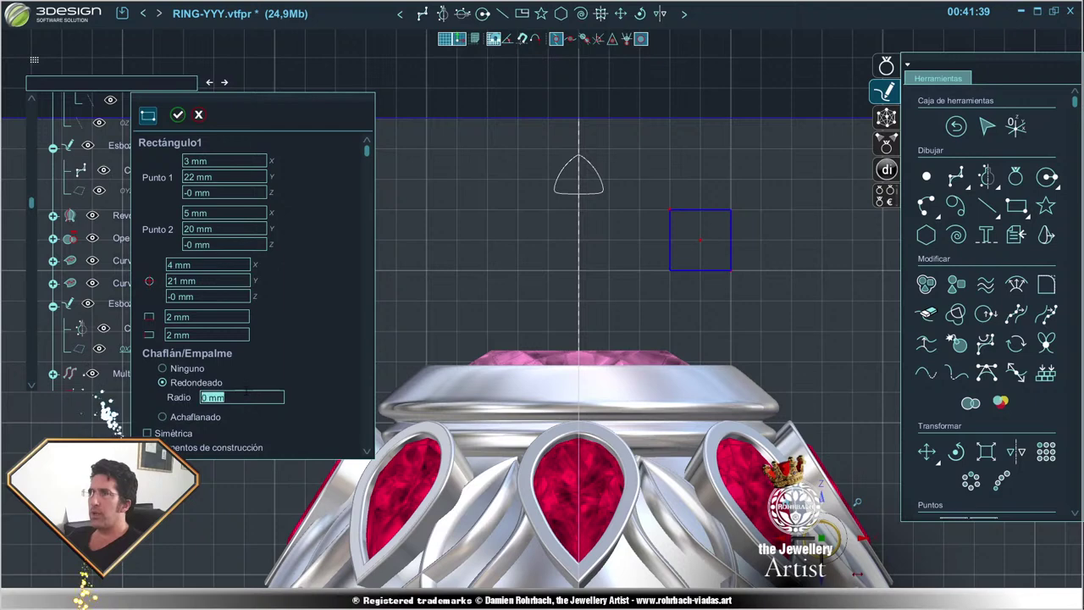
pyautogui.click(176, 114)
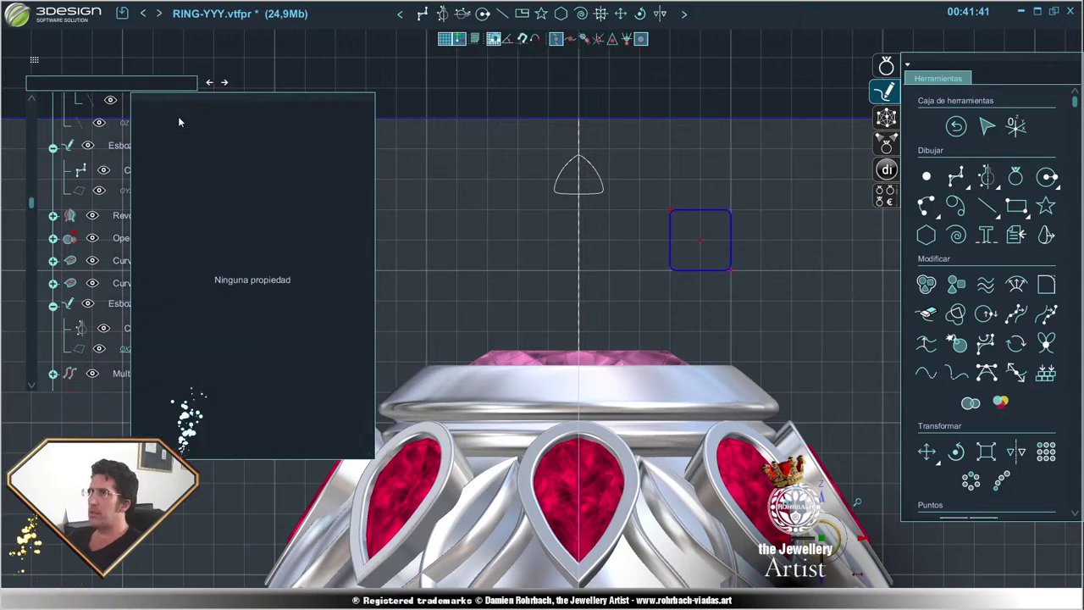
# - Rotate the square 45° about OZ into a diamond and exit the sketch
pyautogui.click(955, 451)
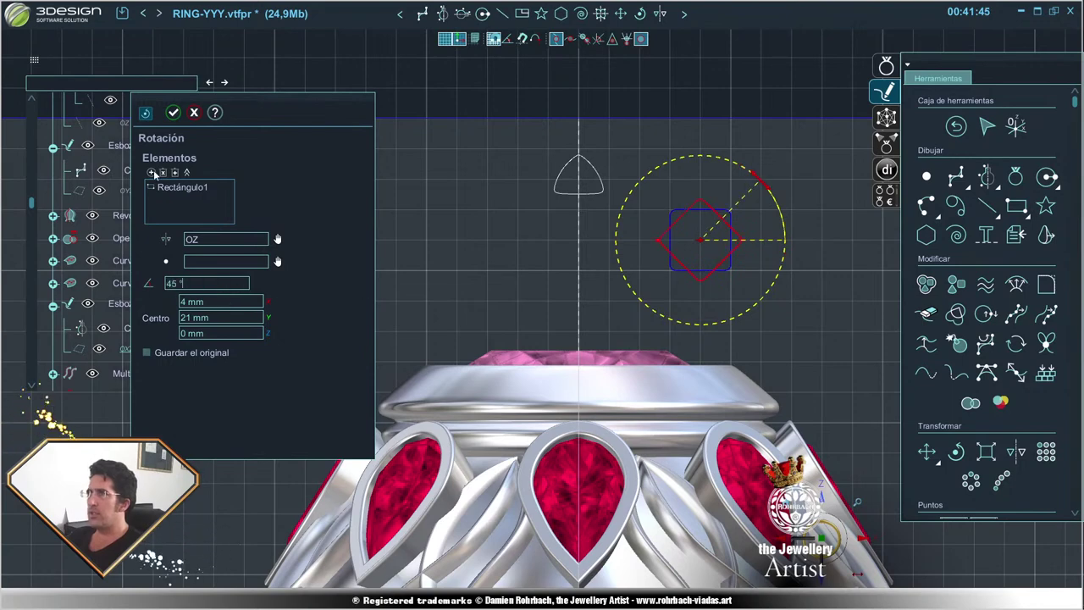
pyautogui.click(172, 114)
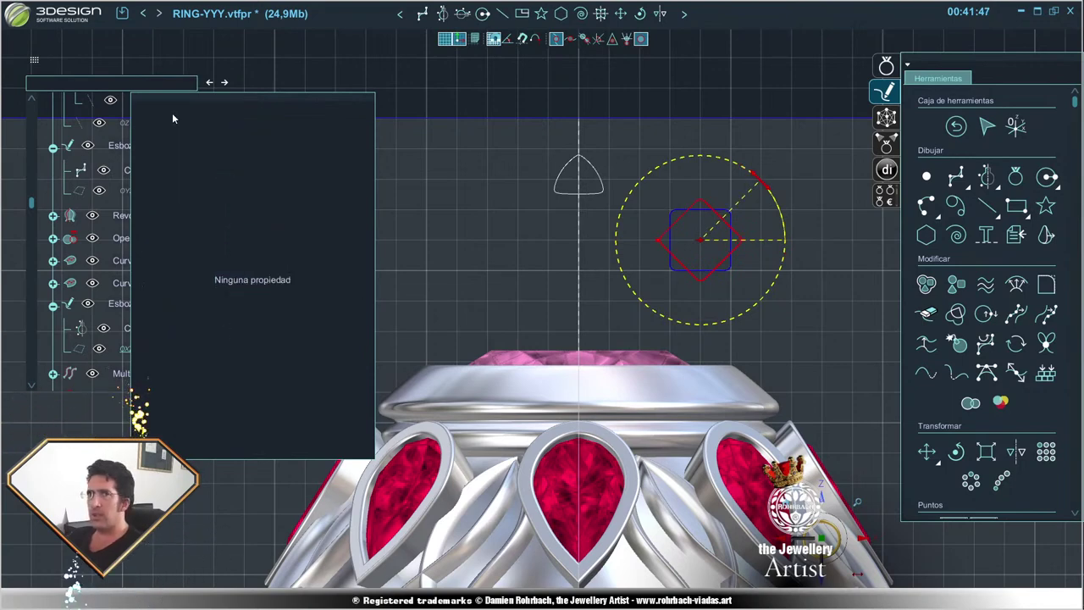
pyautogui.press('Escape')
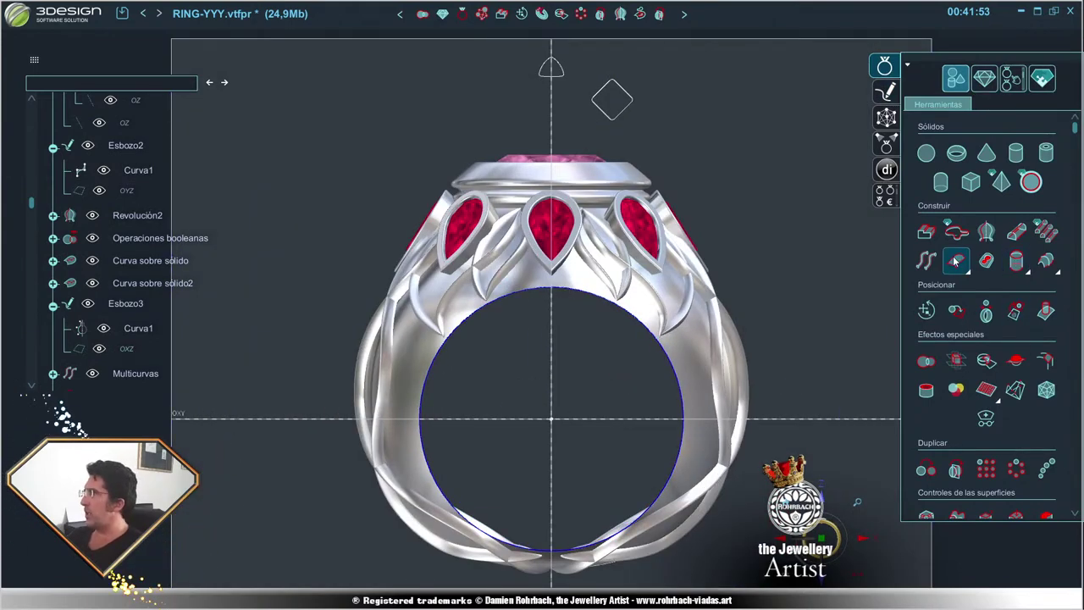
pyautogui.click(925, 260)
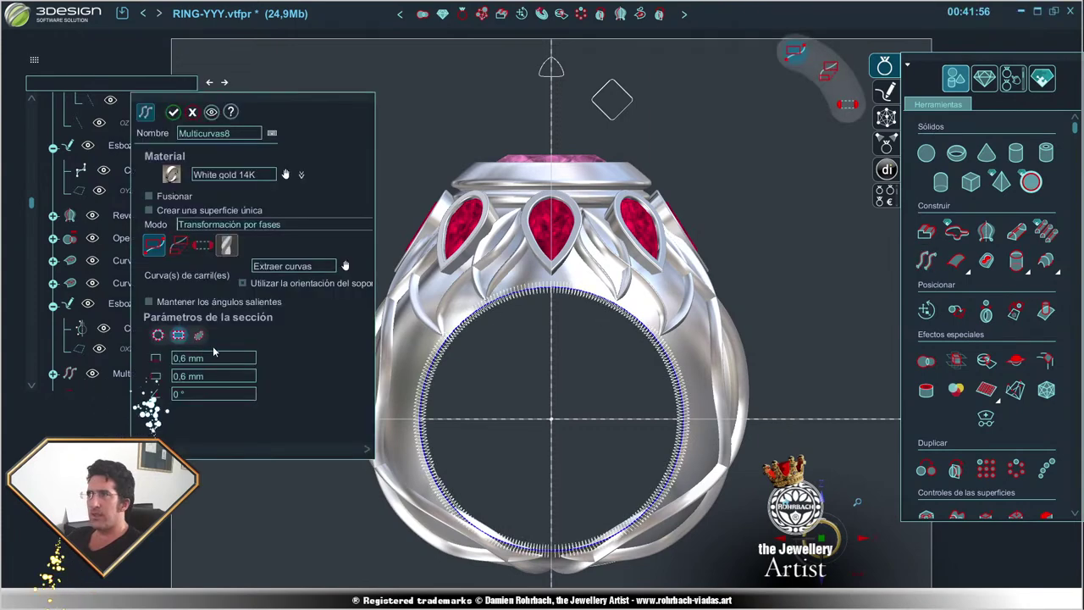
pyautogui.click(639, 110)
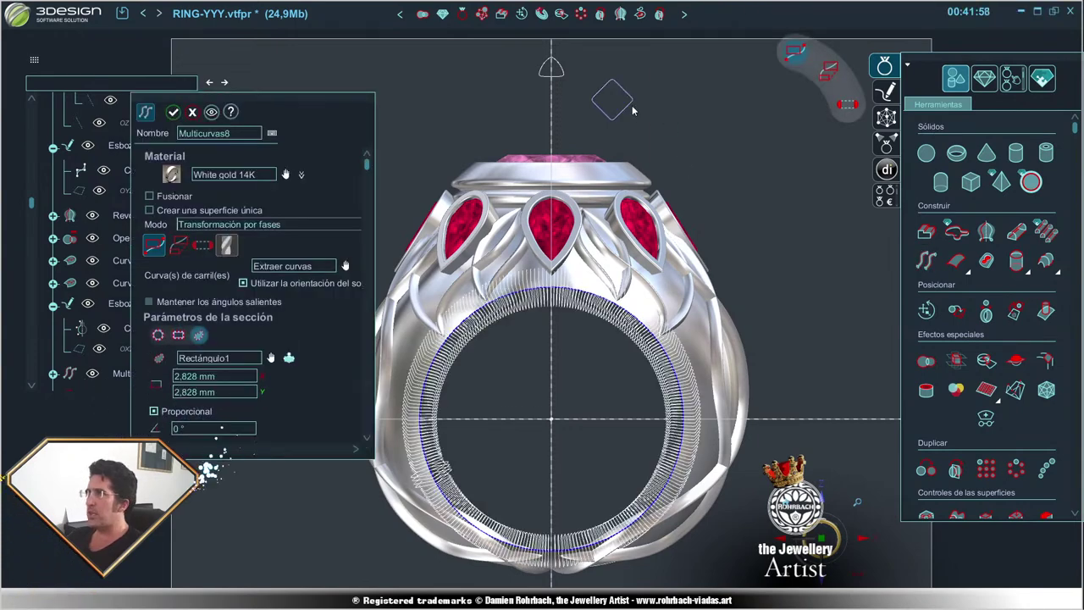
pyautogui.doubleClick(203, 376)
pyautogui.write('1')
pyautogui.press('Return')
pyautogui.moveTo(525, 381)
pyautogui.mouseDown(button='right')
pyautogui.moveTo(369, 418)
pyautogui.moveTo(645, 438)
pyautogui.moveTo(430, 359)
pyautogui.moveTo(665, 367)
pyautogui.mouseUp(button='right')
pyautogui.rightClick(643, 412)
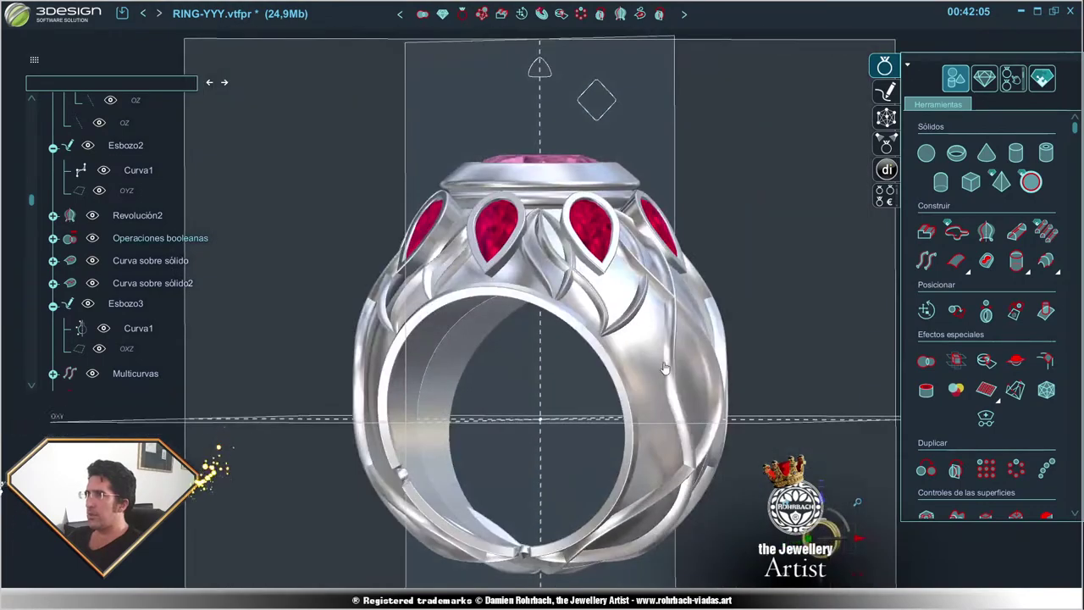
pyautogui.moveTo(507, 401); pyautogui.dragTo(519, 339, button='right')
pyautogui.click(464, 474)
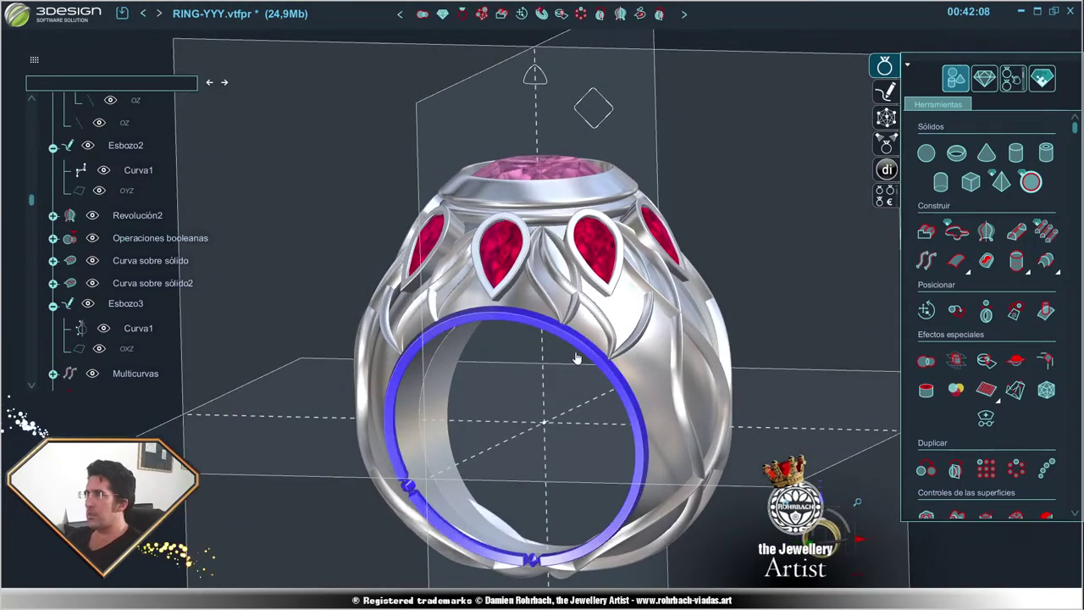
pyautogui.press('Delete')
pyautogui.press('Return')
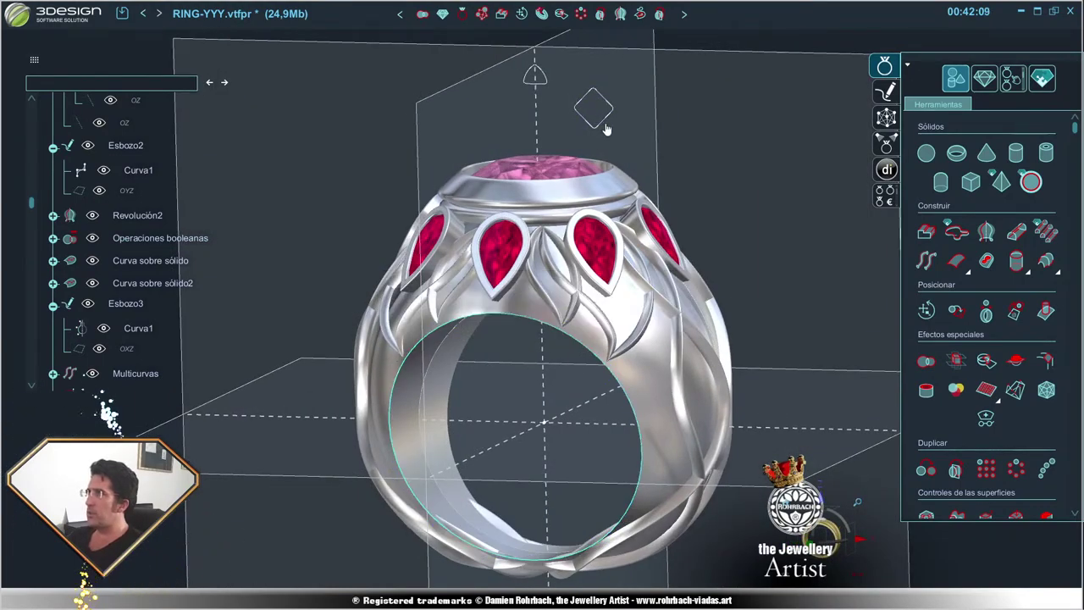
# - Proportionally scale the diamond Rectángulo1 in Esbozo4 to 1,2 mm width and height
pyautogui.doubleClick(599, 119)
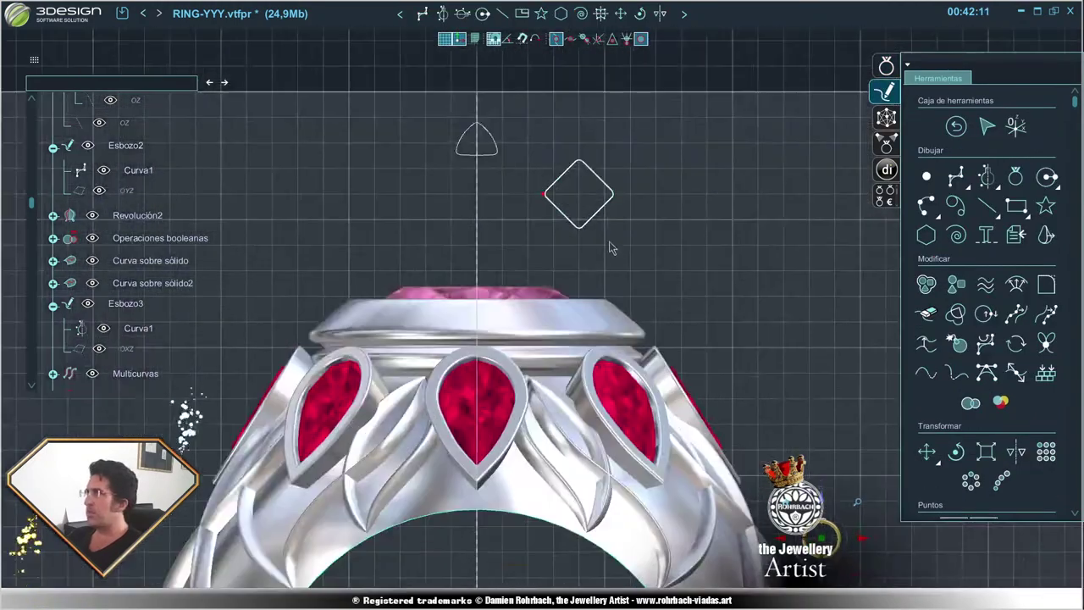
pyautogui.click(985, 451)
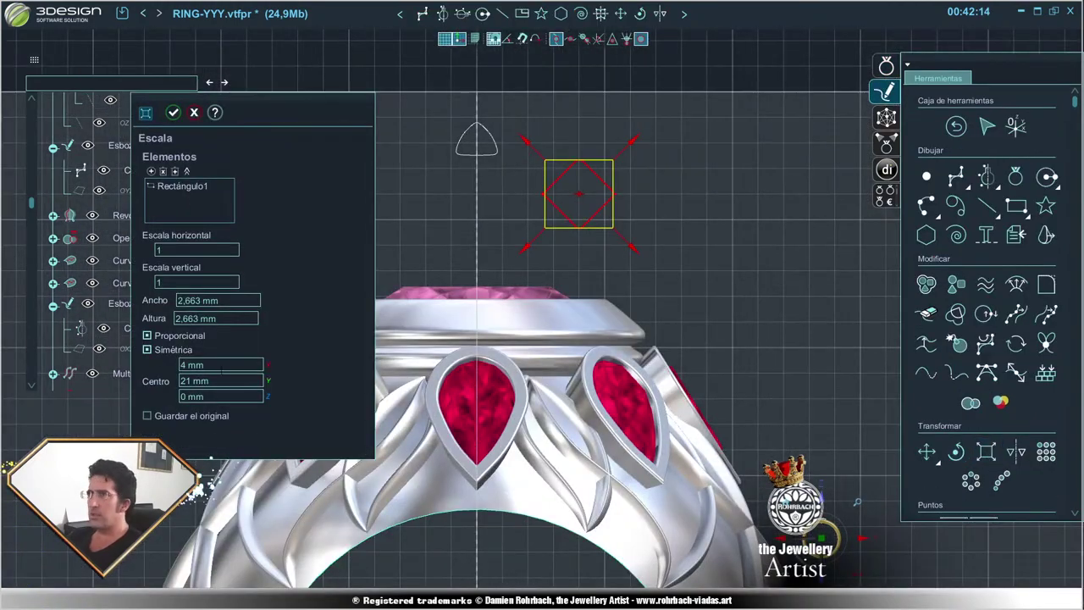
pyautogui.write('1')
pyautogui.press('Return')
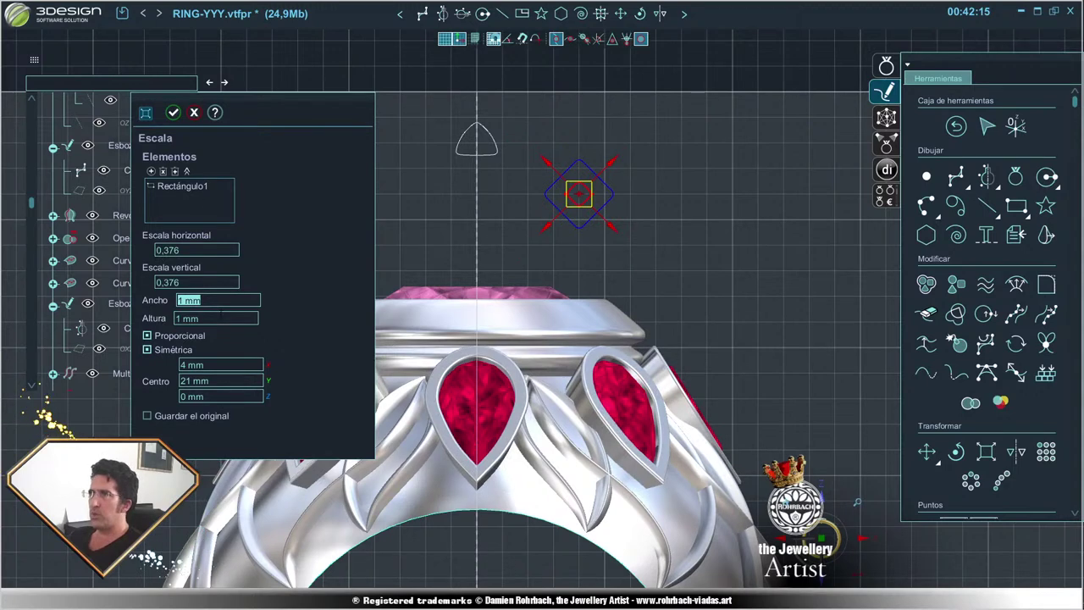
pyautogui.write(',2')
pyautogui.press('Return')
pyautogui.click(174, 113)
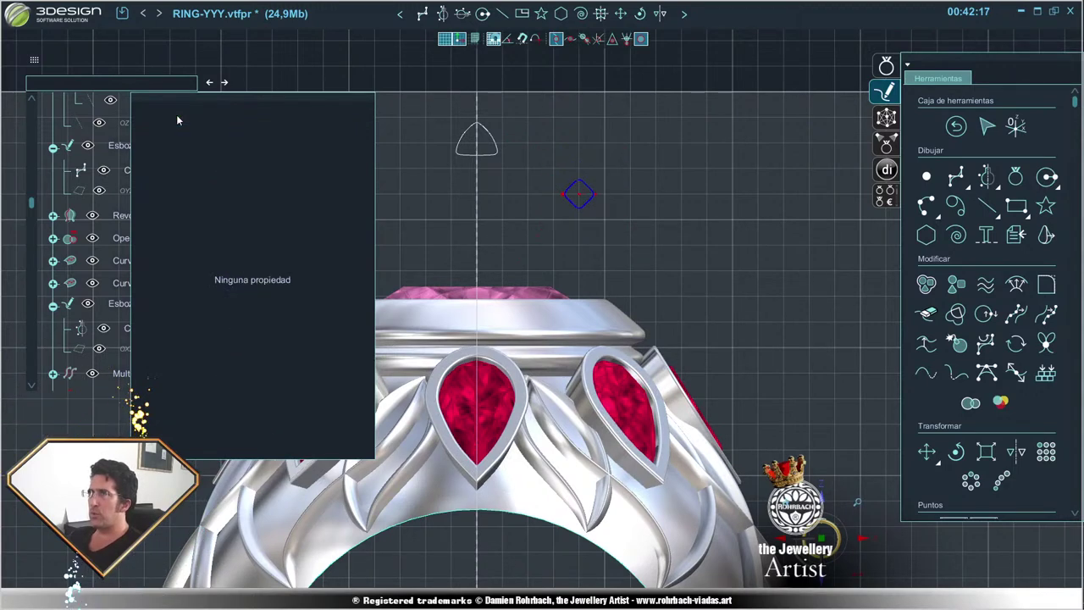
pyautogui.scroll(-5, 133, 381)
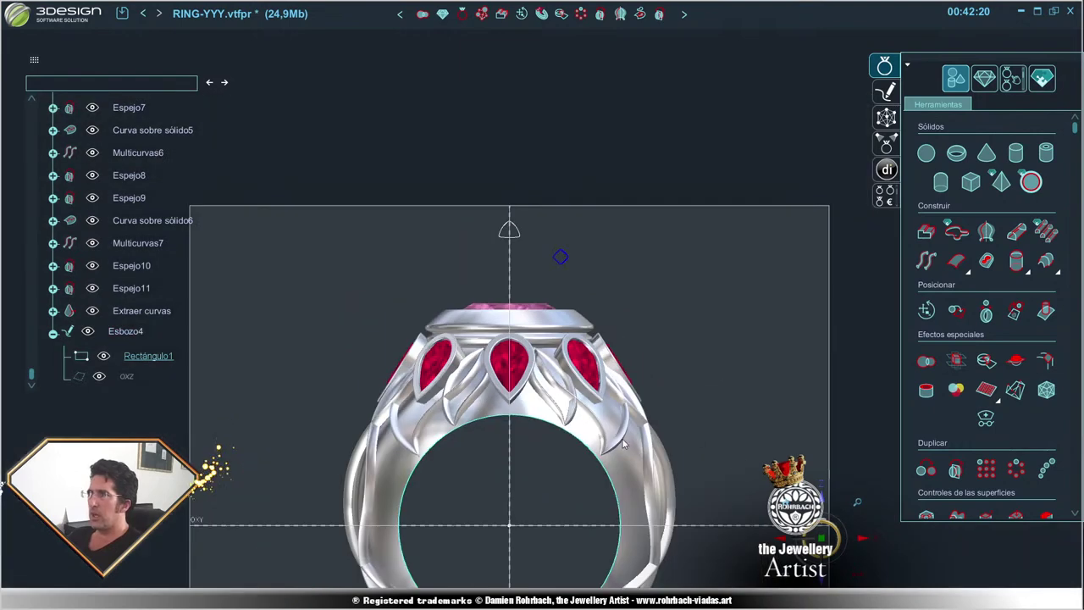
pyautogui.moveTo(339, 381); pyautogui.dragTo(490, 457, button='middle')
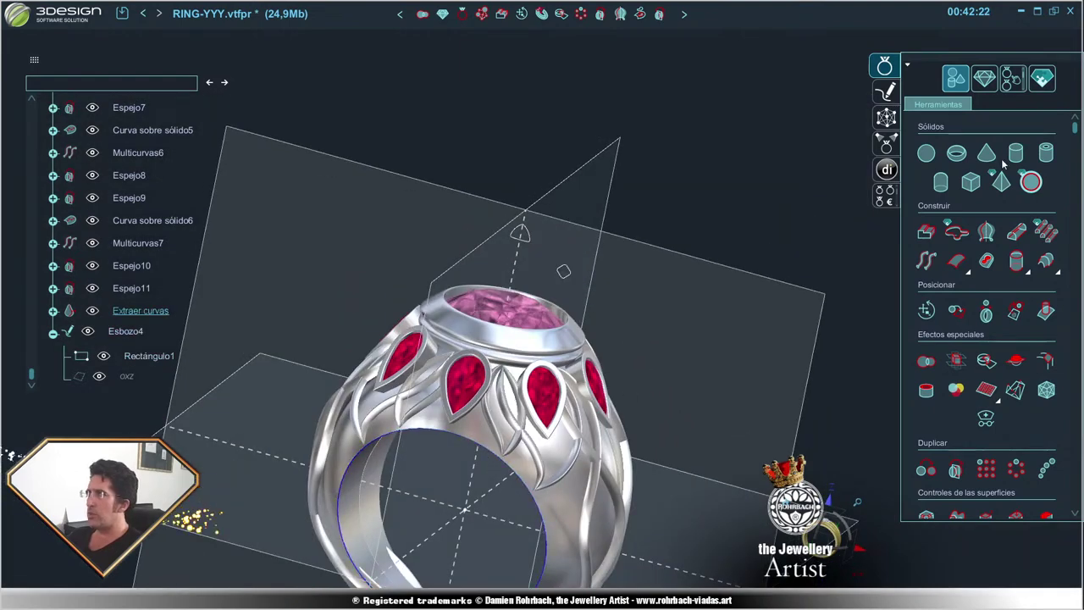
# - Sweep the diamond Rectángulo1 profile around the extracted inner finger-hole edge
pyautogui.click(1016, 230)
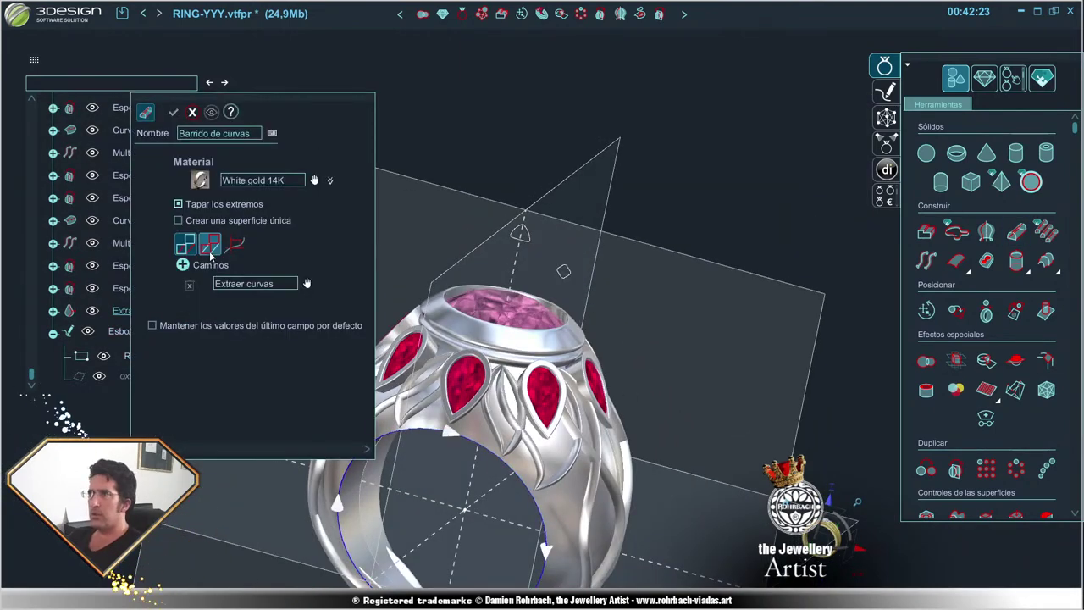
pyautogui.click(203, 244)
pyautogui.click(316, 286)
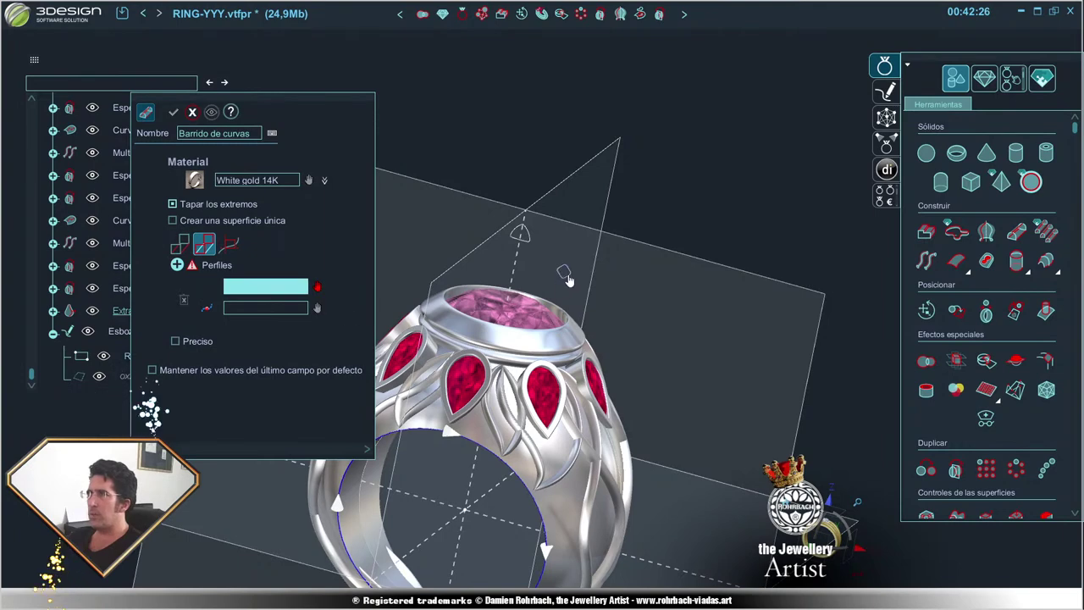
pyautogui.click(598, 440)
pyautogui.scroll(3, 598, 440)
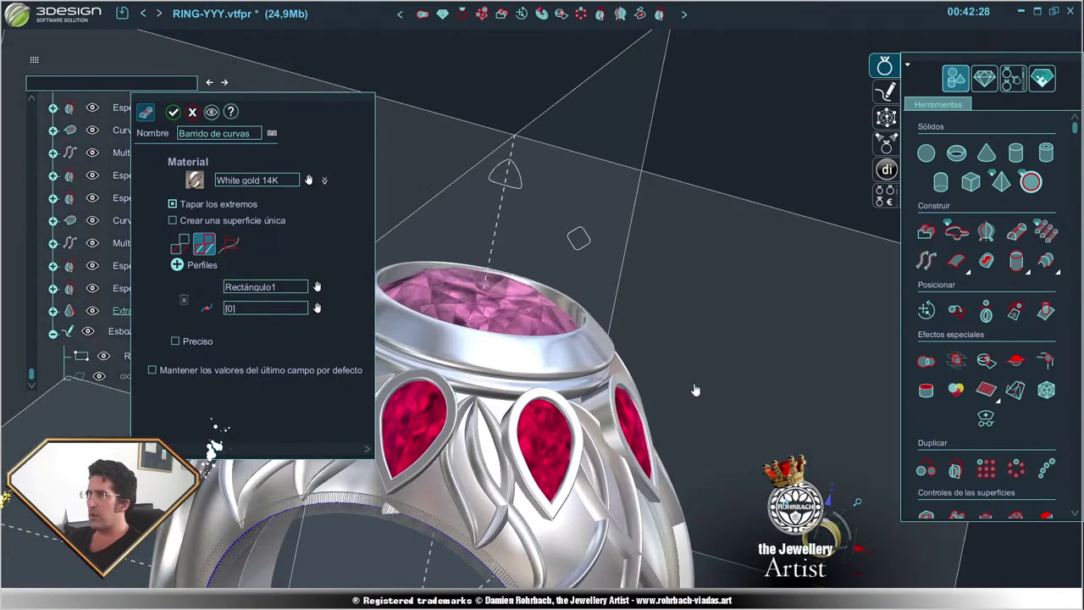
pyautogui.rightClick(641, 476)
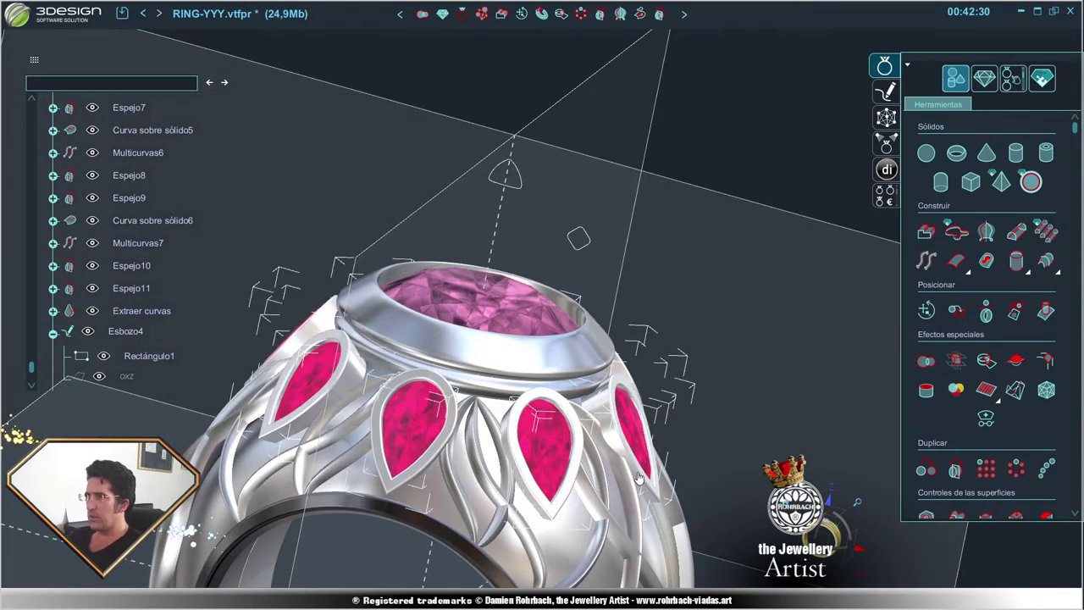
pyautogui.scroll(-3, 462, 541)
pyautogui.moveTo(461, 540); pyautogui.dragTo(448, 520, button='middle')
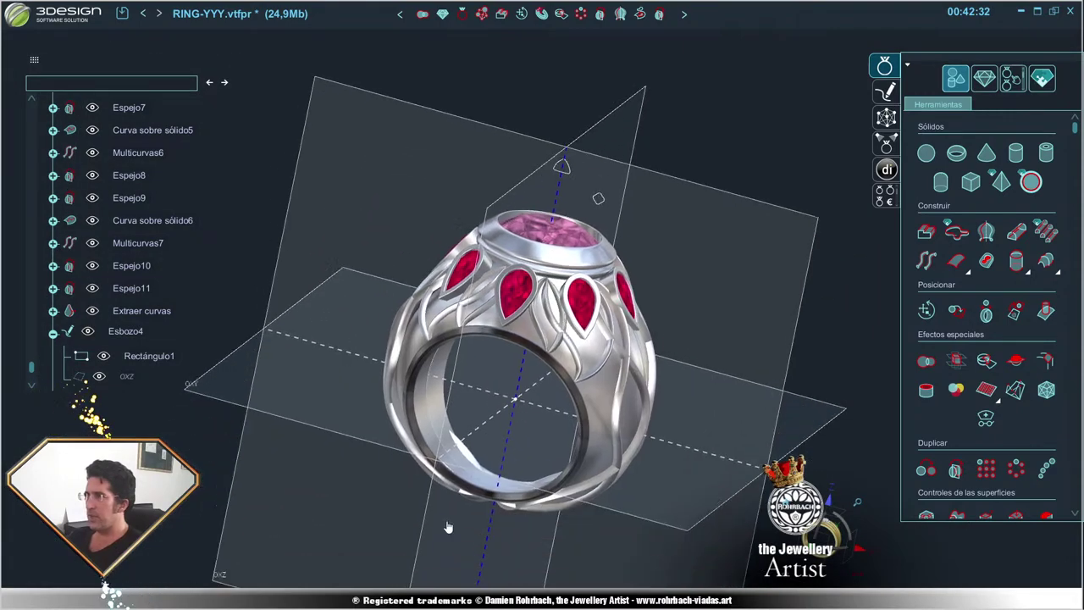
pyautogui.scroll(4, 457, 534)
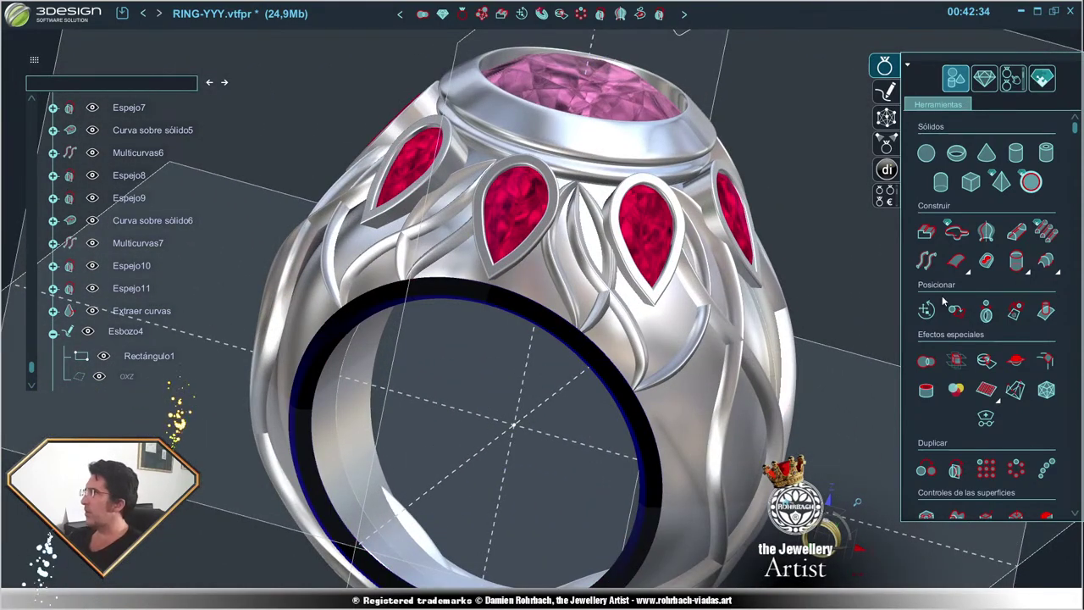
pyautogui.scroll(-4, 971, 461)
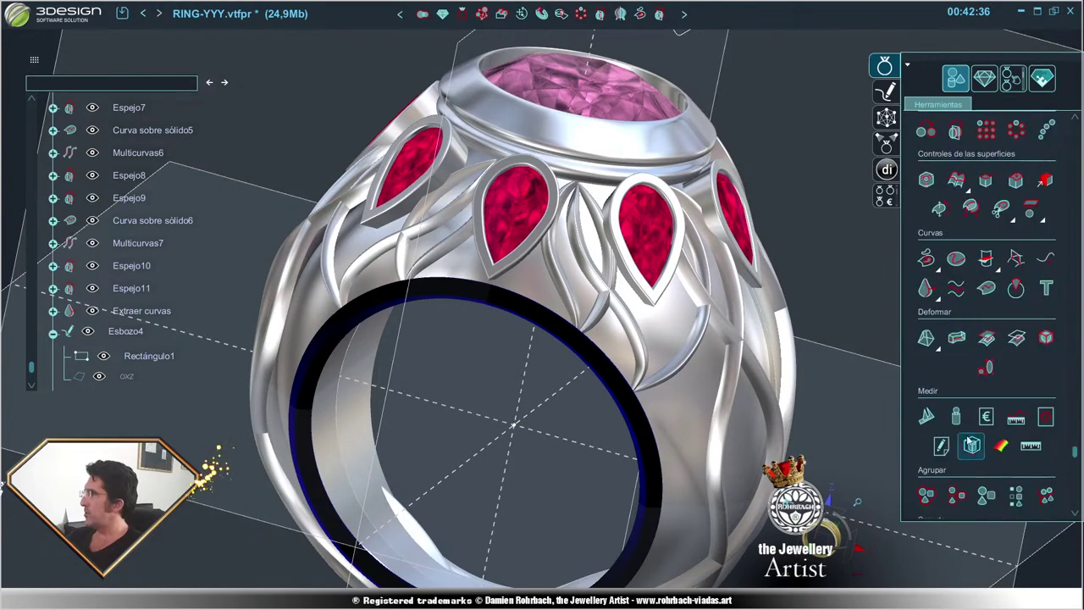
# - Save RING-YYY.vtfpr and orbit to look through the finger hole at the rim
pyautogui.click(938, 208)
pyautogui.press('Escape')
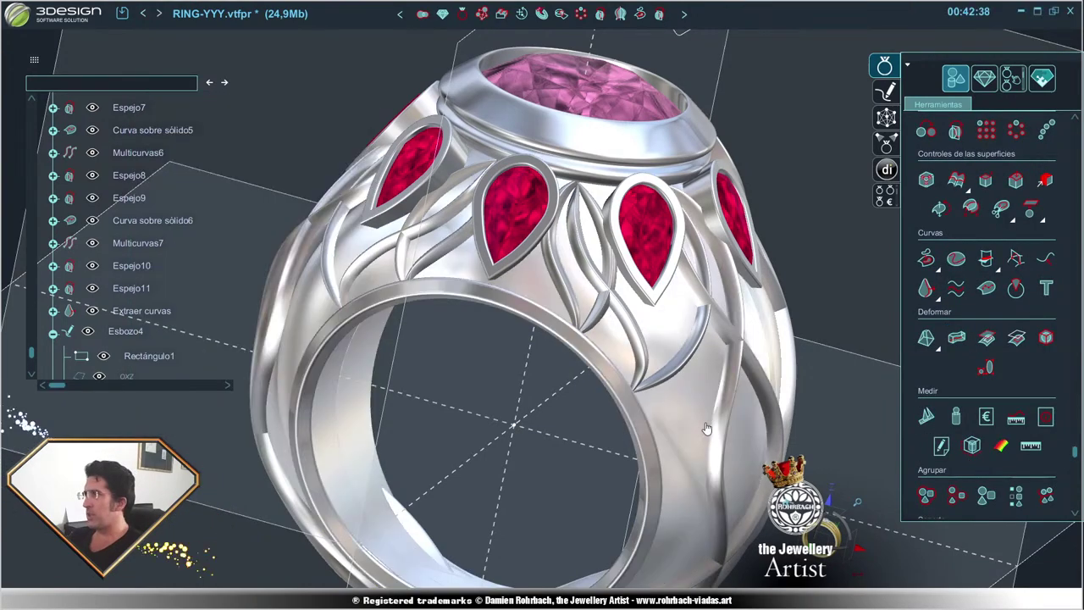
pyautogui.scroll(-3, 737, 472)
pyautogui.moveTo(736, 473); pyautogui.dragTo(583, 346, button='middle')
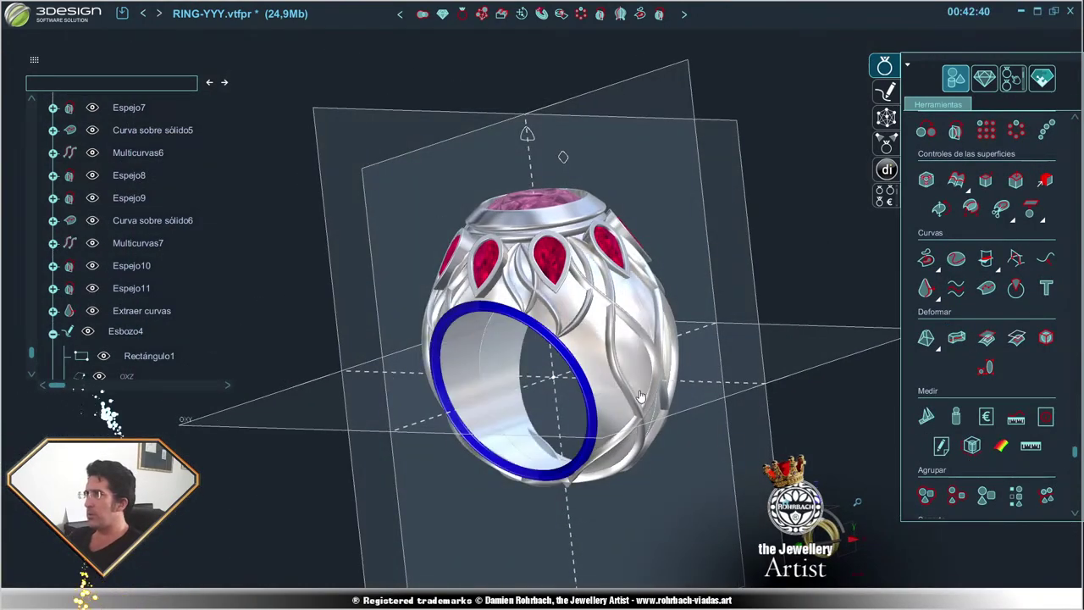
pyautogui.hotkey('ctrl', 's')
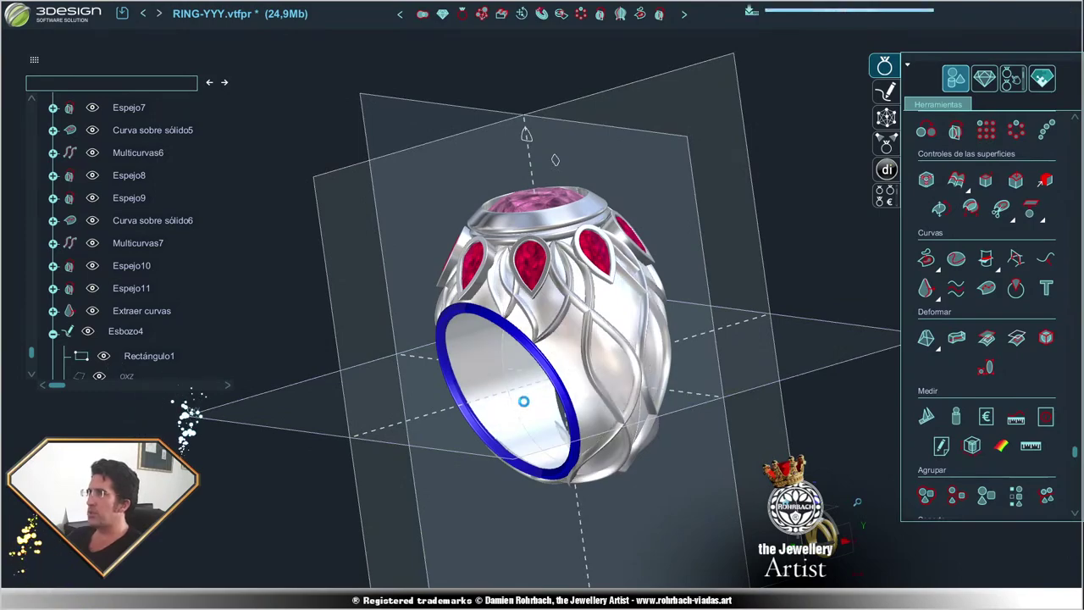
pyautogui.moveTo(522, 398)
pyautogui.mouseDown(button='middle')
pyautogui.moveTo(613, 401)
pyautogui.moveTo(619, 443)
pyautogui.mouseUp(button='middle')
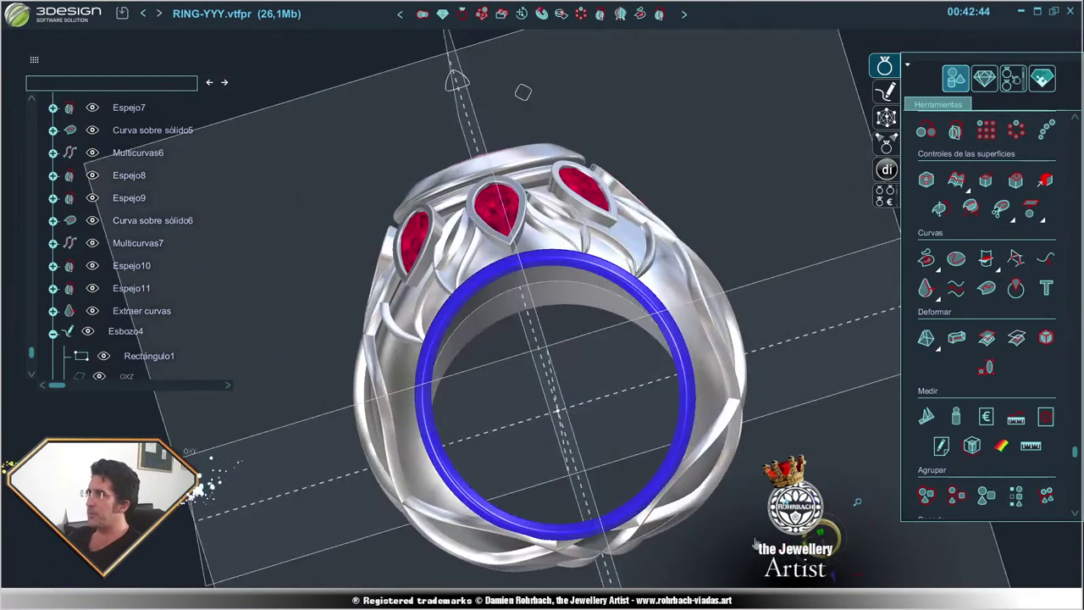
pyautogui.scroll(3, 603, 422)
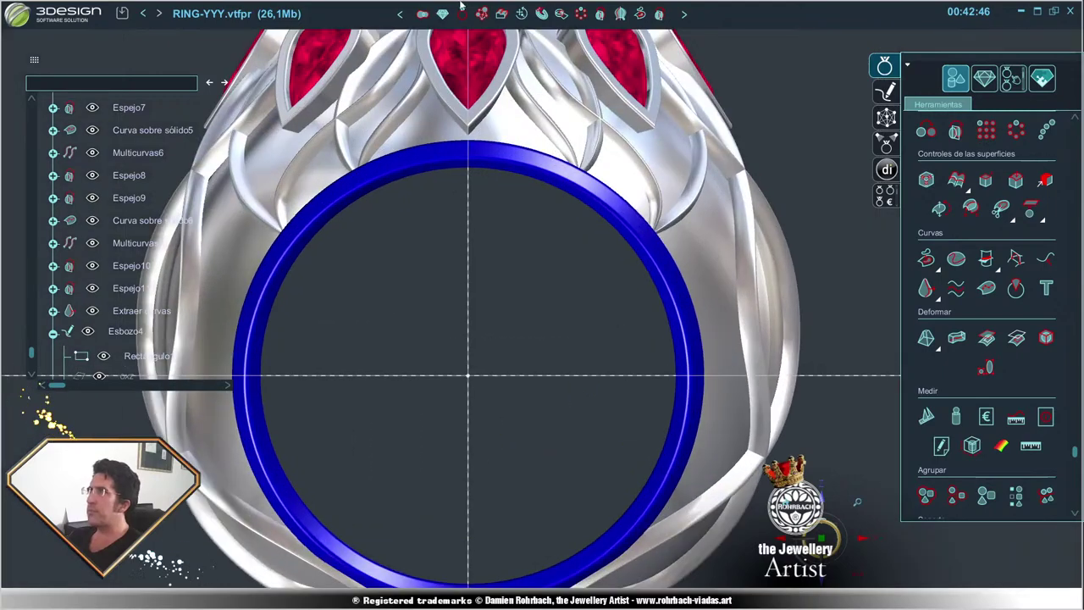
# - Uniformly scale the blue inner rim by factor 1,063 to about 19,629 mm across
pyautogui.click(523, 15)
pyautogui.click(192, 113)
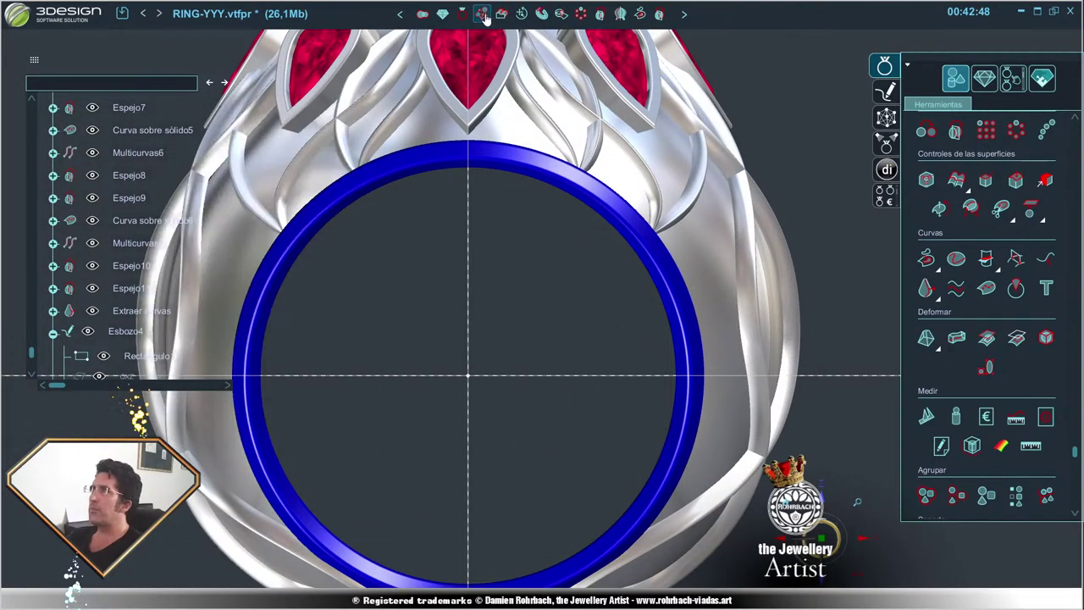
pyautogui.click(519, 15)
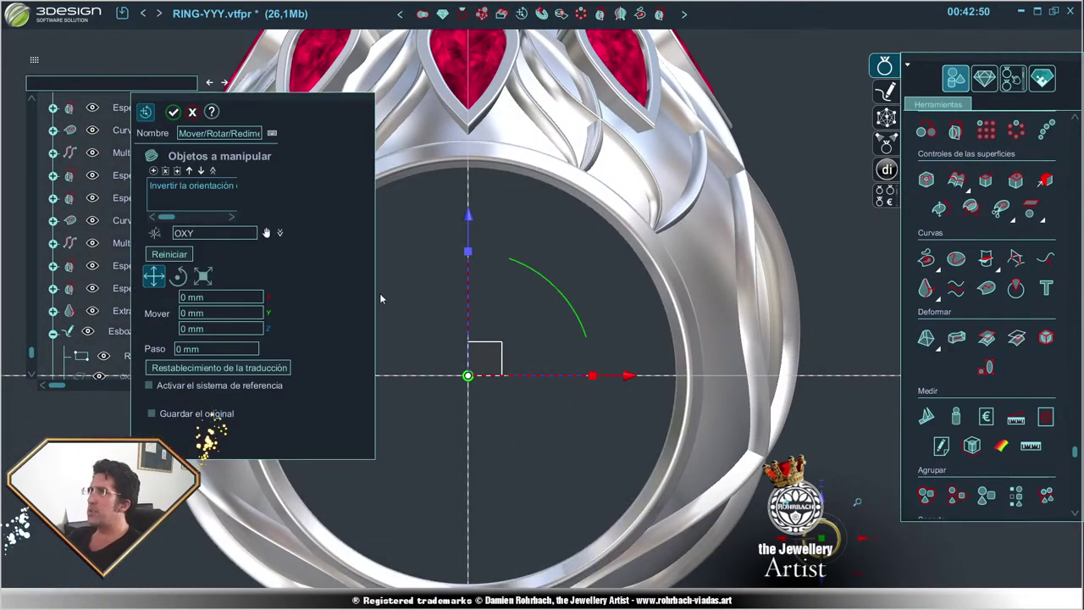
pyautogui.moveTo(380, 293); pyautogui.dragTo(506, 276, button='middle')
pyautogui.press('s')
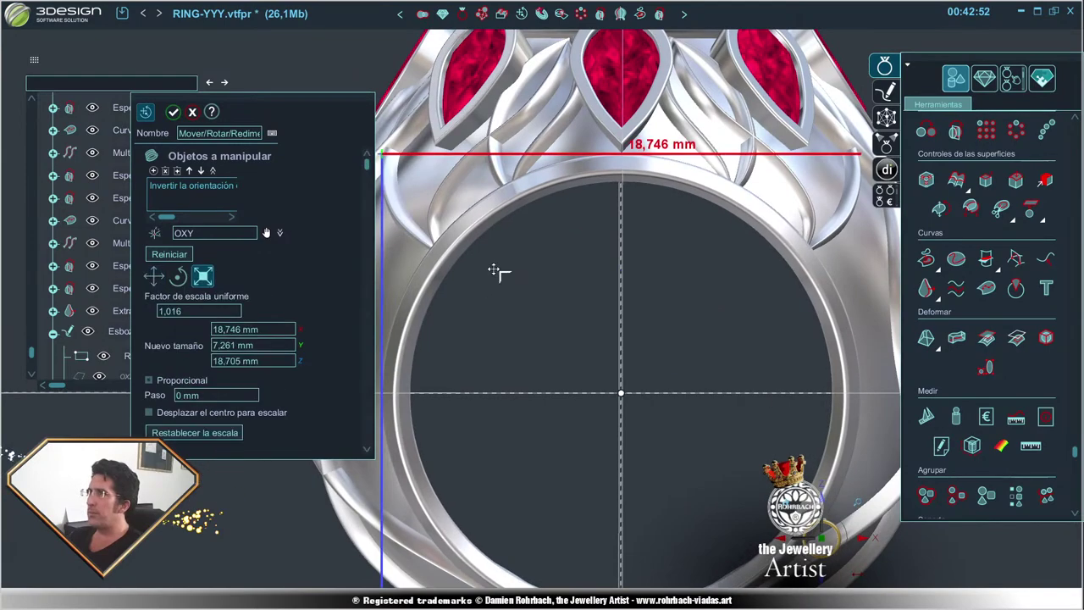
pyautogui.moveTo(496, 271); pyautogui.dragTo(471, 263)
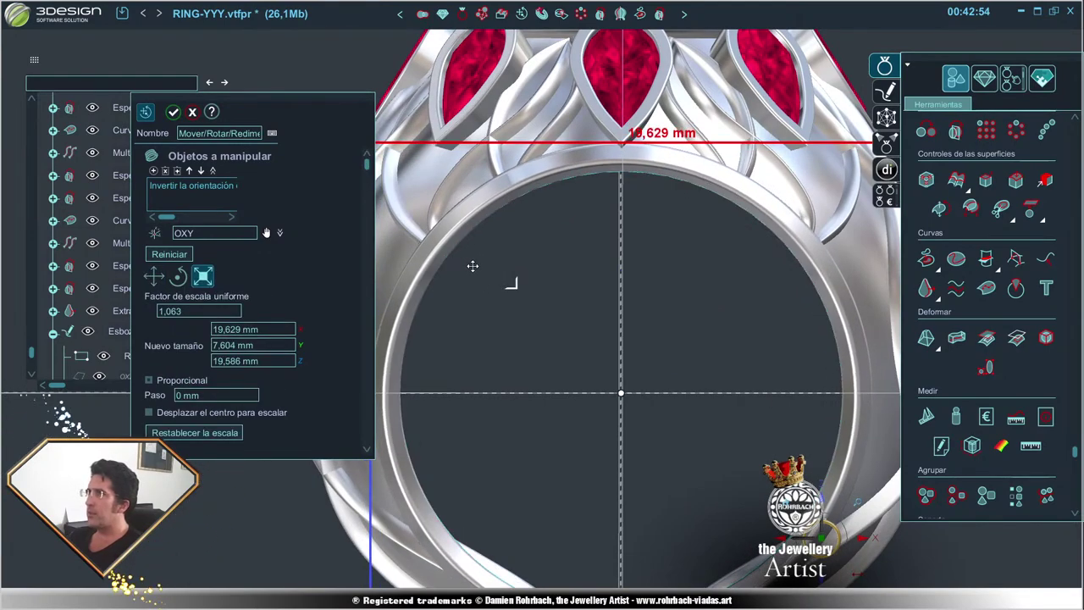
pyautogui.scroll(-5, 466, 322)
pyautogui.moveTo(466, 322)
pyautogui.mouseDown(button='middle')
pyautogui.moveTo(644, 396)
pyautogui.moveTo(442, 418)
pyautogui.moveTo(460, 437)
pyautogui.mouseUp(button='middle')
pyautogui.press('Return')
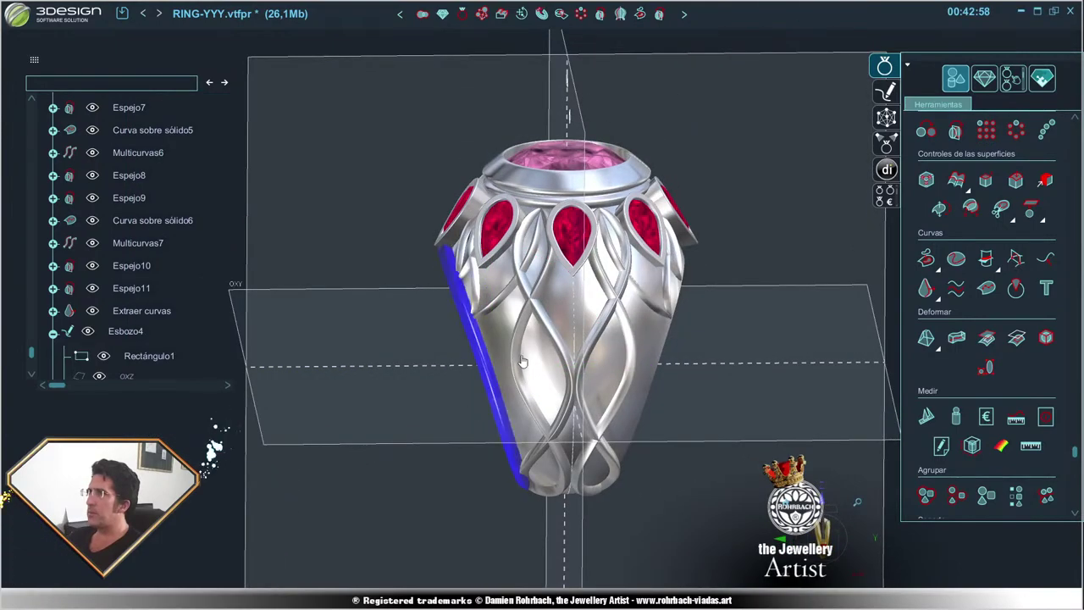
# - Save the ring file and tilt the ring forward to view the stones
pyautogui.click(601, 12)
pyautogui.press('Return')
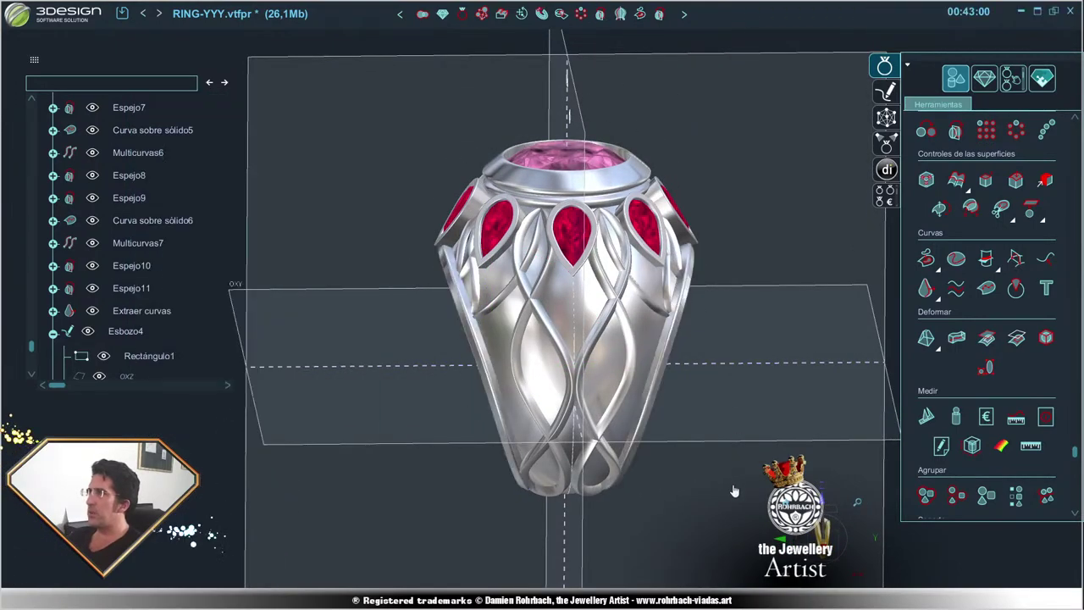
pyautogui.moveTo(308, 318)
pyautogui.mouseDown(button='middle')
pyautogui.moveTo(412, 366)
pyautogui.moveTo(619, 367)
pyautogui.moveTo(483, 322)
pyautogui.mouseUp(button='middle')
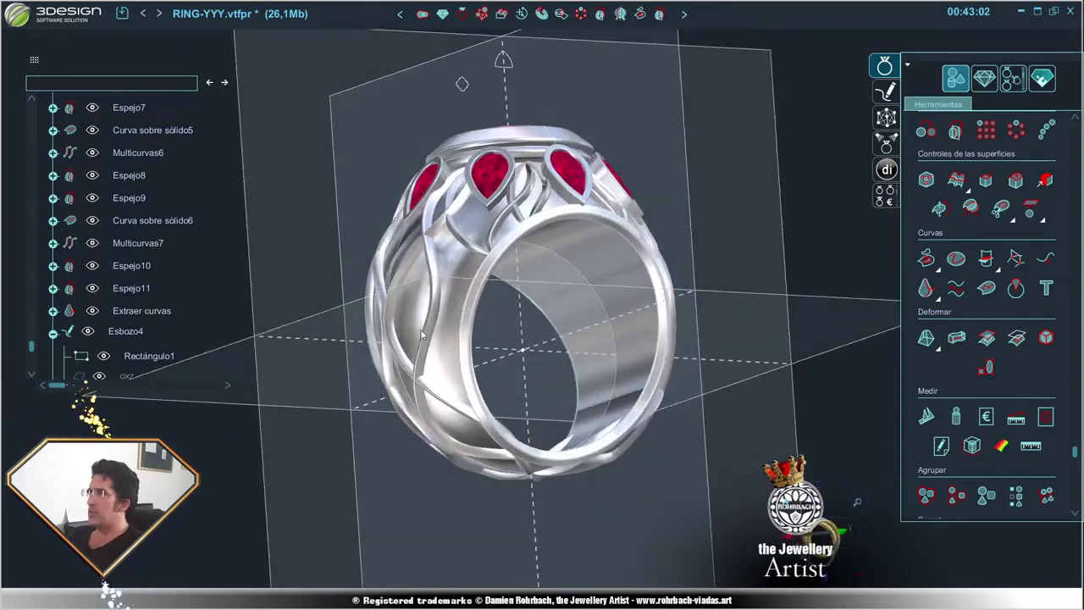
pyautogui.scroll(2, 554, 319)
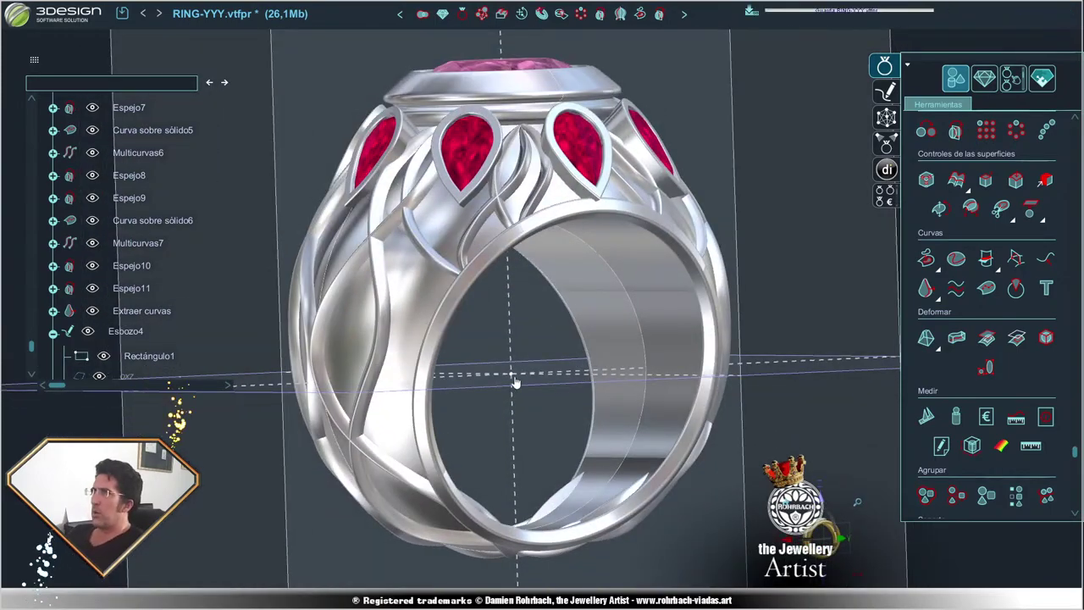
pyautogui.moveTo(555, 319)
pyautogui.mouseDown(button='middle')
pyautogui.moveTo(419, 353)
pyautogui.moveTo(387, 390)
pyautogui.moveTo(511, 398)
pyautogui.moveTo(313, 402)
pyautogui.moveTo(391, 290)
pyautogui.moveTo(393, 240)
pyautogui.mouseUp(button='middle')
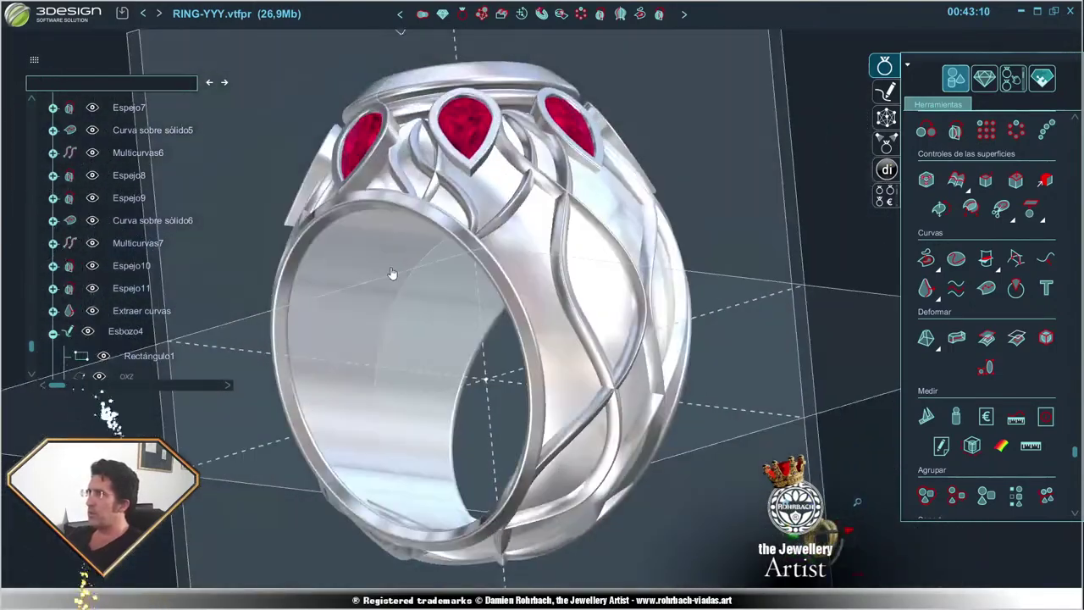
# - Hide the solid inner band and inspect the exposed openwork ribbons from several angles
pyautogui.rightClick(396, 248)
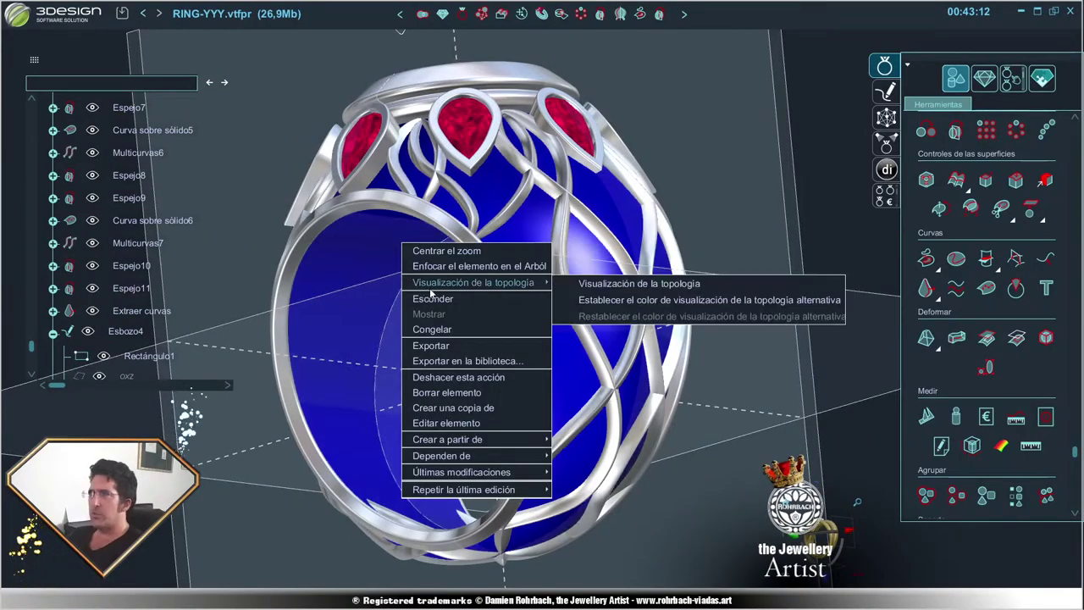
pyautogui.click(424, 331)
pyautogui.moveTo(424, 331)
pyautogui.mouseDown(button='middle')
pyautogui.moveTo(479, 188)
pyautogui.moveTo(729, 409)
pyautogui.moveTo(616, 267)
pyautogui.moveTo(518, 264)
pyautogui.mouseUp(button='middle')
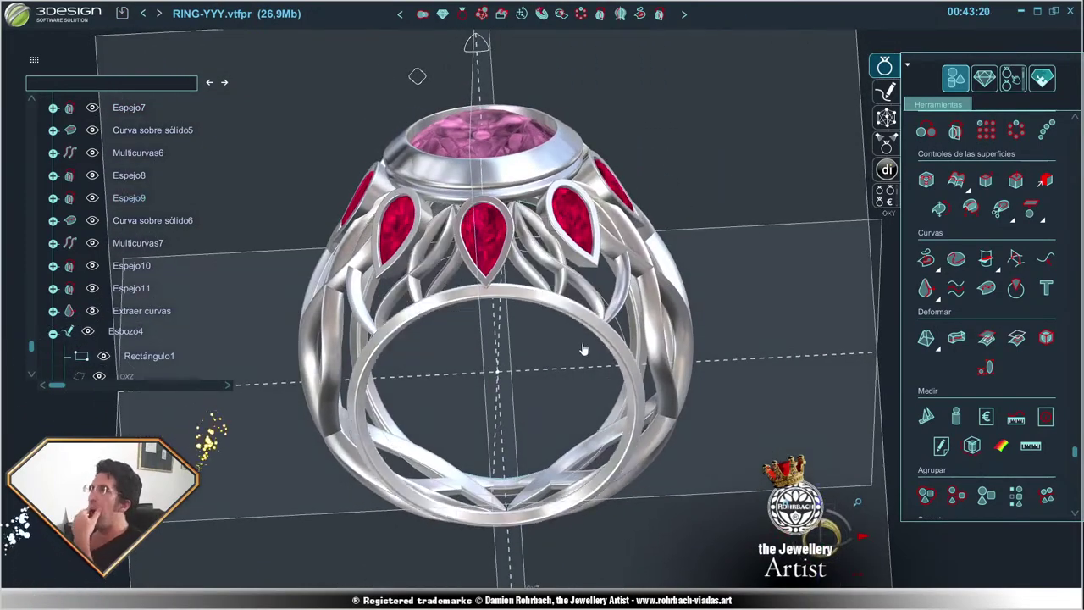
pyautogui.moveTo(518, 262)
pyautogui.mouseDown(button='middle')
pyautogui.moveTo(540, 297)
pyautogui.moveTo(533, 284)
pyautogui.moveTo(646, 298)
pyautogui.mouseUp(button='middle')
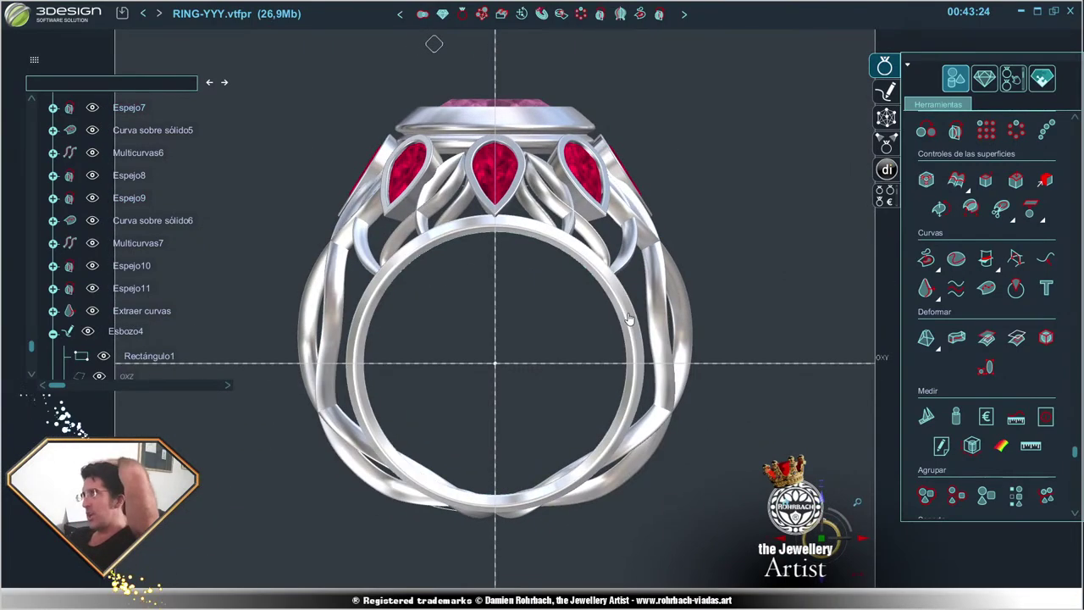
pyautogui.moveTo(515, 251)
pyautogui.mouseDown(button='middle')
pyautogui.moveTo(717, 353)
pyautogui.moveTo(370, 241)
pyautogui.moveTo(409, 384)
pyautogui.moveTo(515, 294)
pyautogui.mouseUp(button='middle')
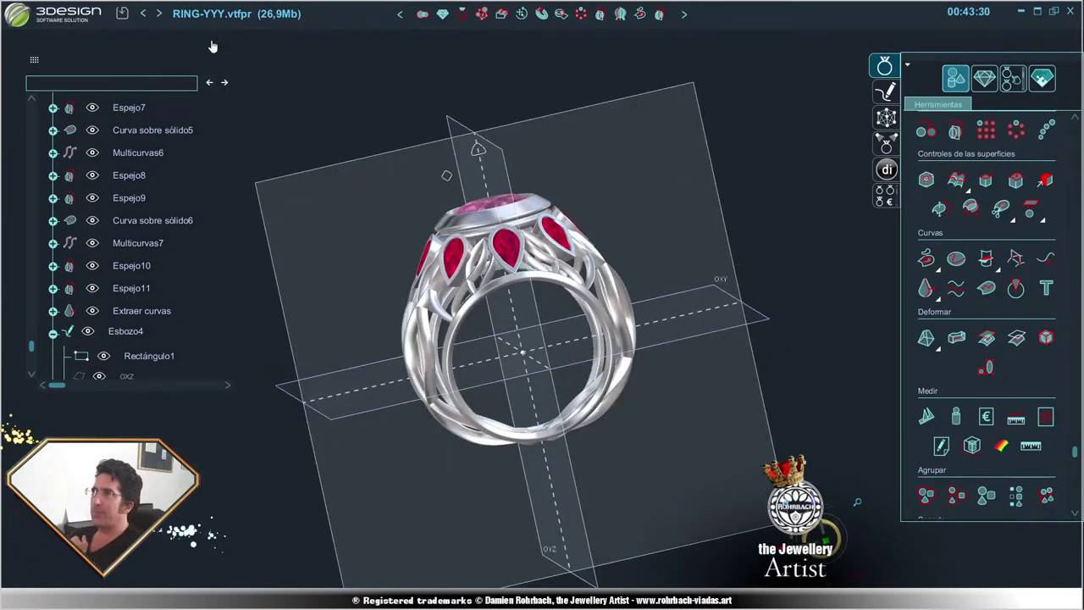
pyautogui.scroll(3, 184, 308)
pyautogui.scroll(3, 169, 289)
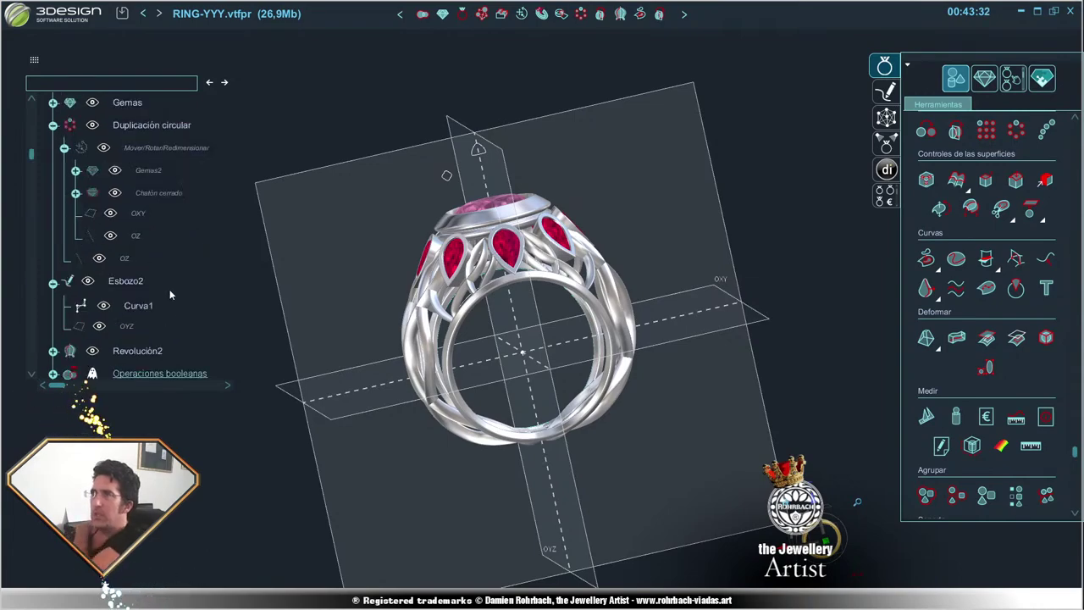
pyautogui.scroll(3, 165, 268)
# - Open Curva1 in Esbozo2 and drag control points 11 through 7 slightly outward
pyautogui.scroll(3, 138, 218)
pyautogui.doubleClick(138, 219)
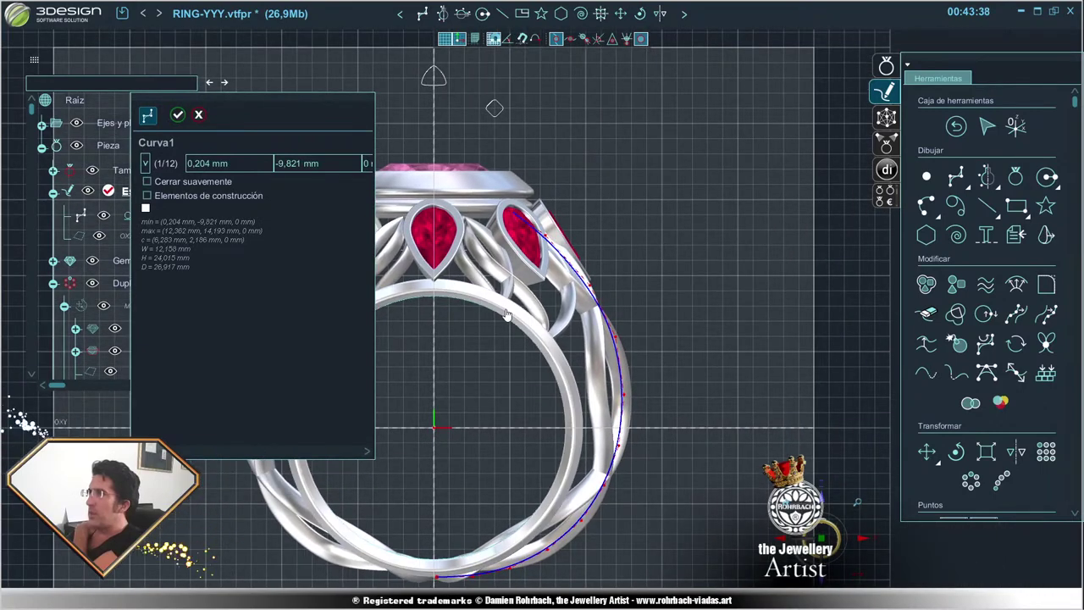
pyautogui.scroll(2, 506, 315)
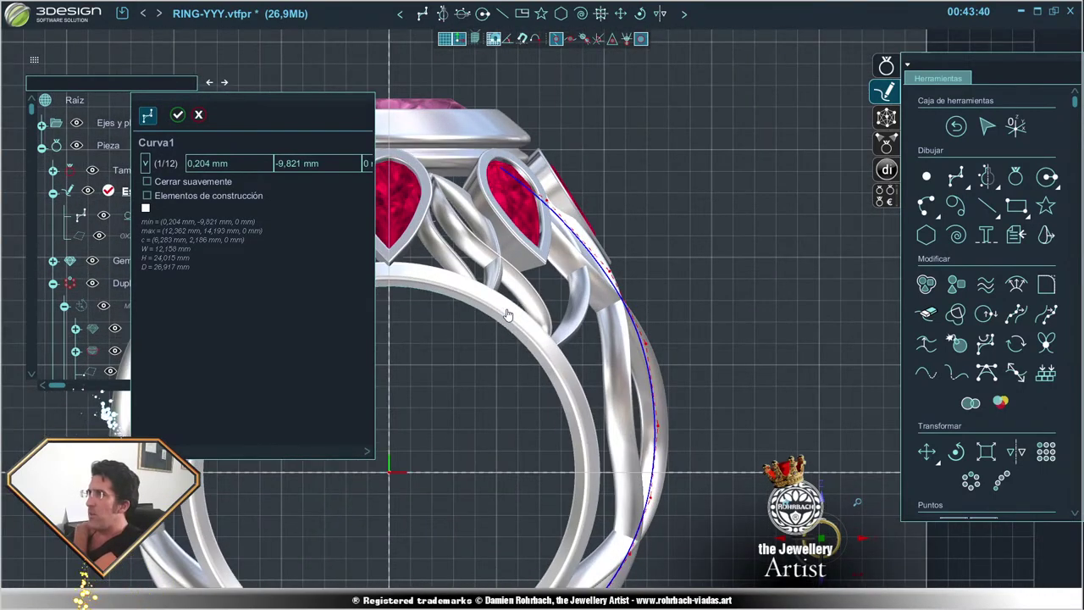
pyautogui.click(562, 191)
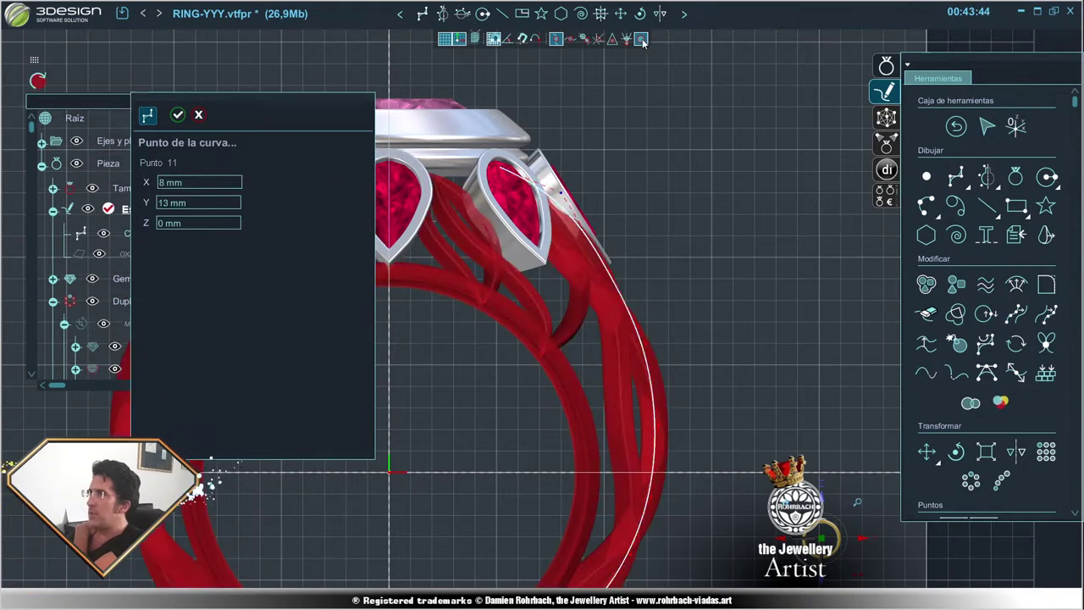
pyautogui.moveTo(561, 191); pyautogui.dragTo(558, 194)
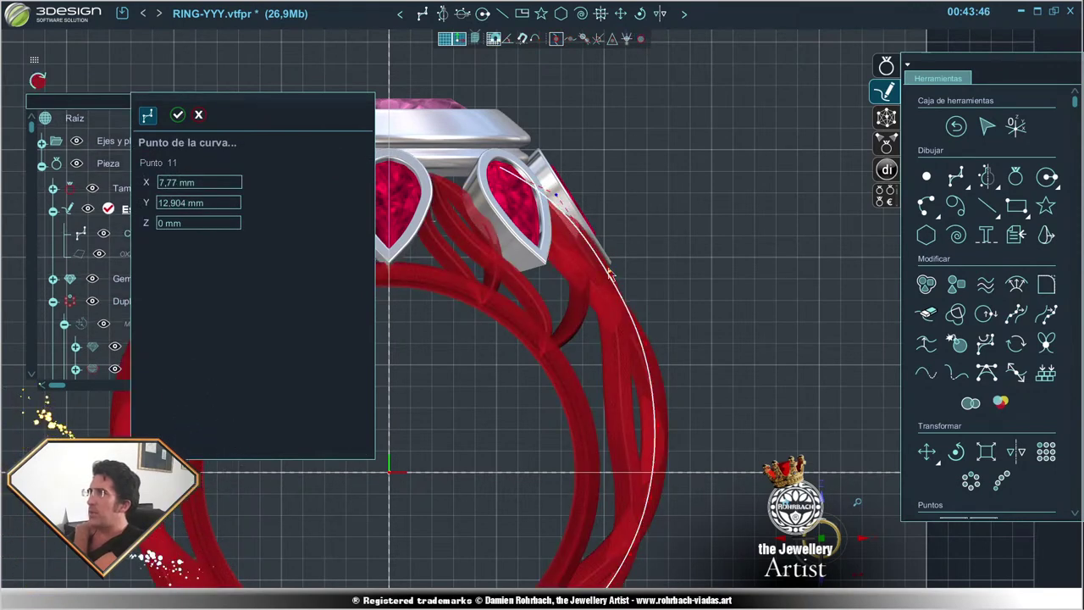
pyautogui.moveTo(611, 274); pyautogui.dragTo(637, 296)
pyautogui.moveTo(648, 350); pyautogui.dragTo(661, 358)
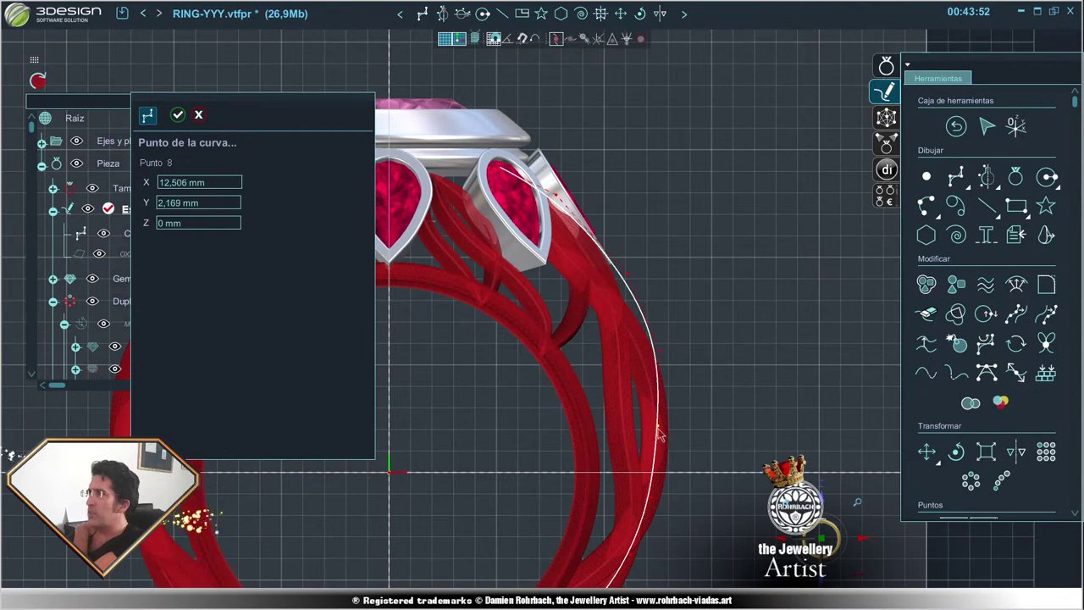
pyautogui.moveTo(658, 433); pyautogui.dragTo(663, 435)
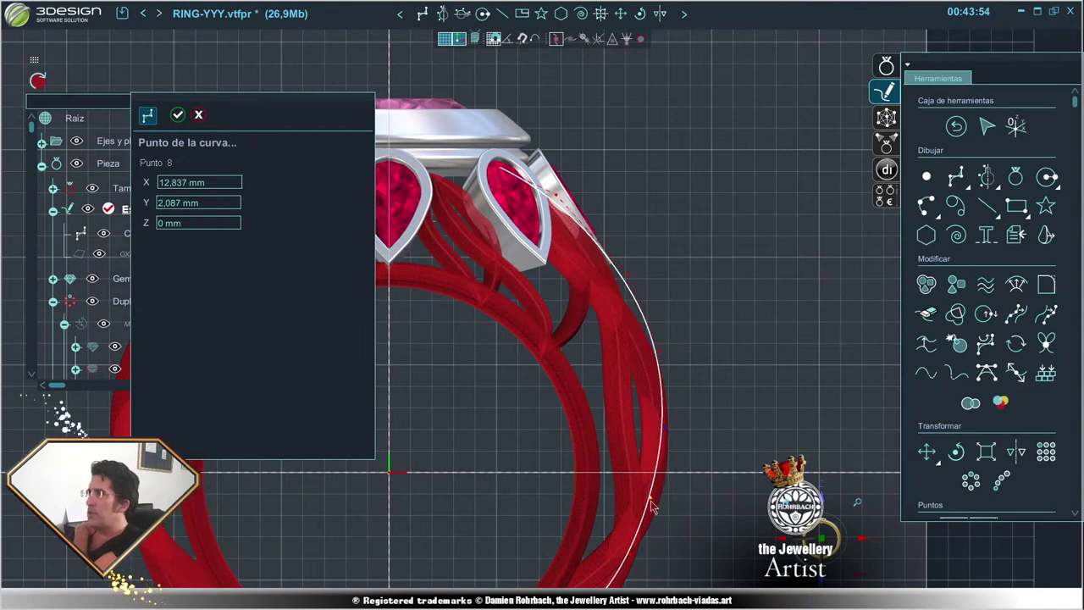
pyautogui.moveTo(651, 505); pyautogui.dragTo(656, 507)
# - Push points 7 and 8 further out, placing point 8 at X 13,074 mm, Y 1,772 mm
pyautogui.click(636, 563)
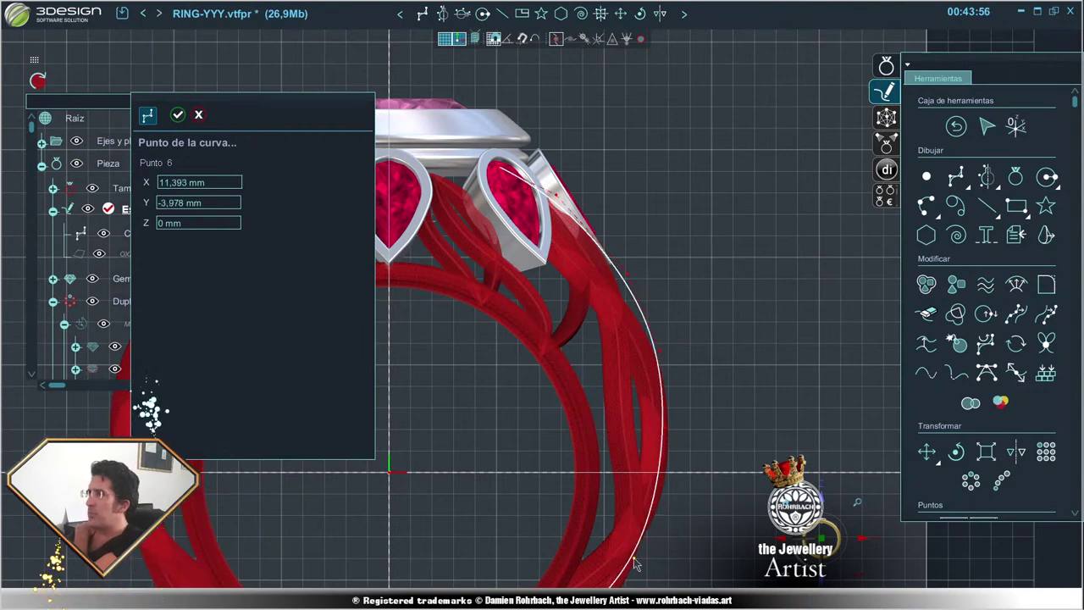
pyautogui.moveTo(664, 516); pyautogui.dragTo(662, 507)
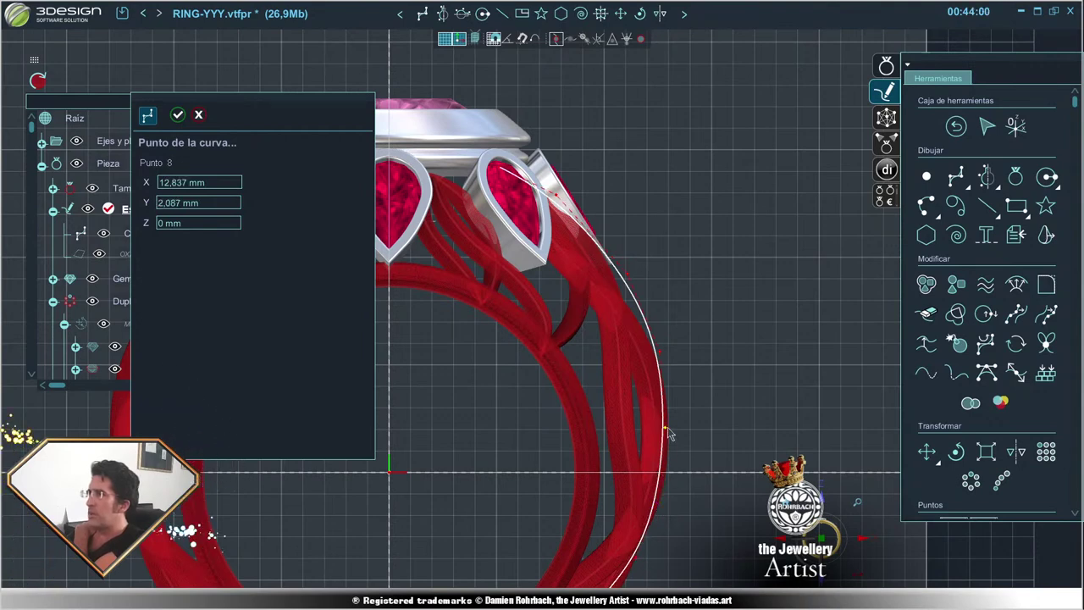
pyautogui.moveTo(669, 433); pyautogui.dragTo(670, 438)
pyautogui.scroll(-3, 714, 322)
pyautogui.scroll(3, 685, 322)
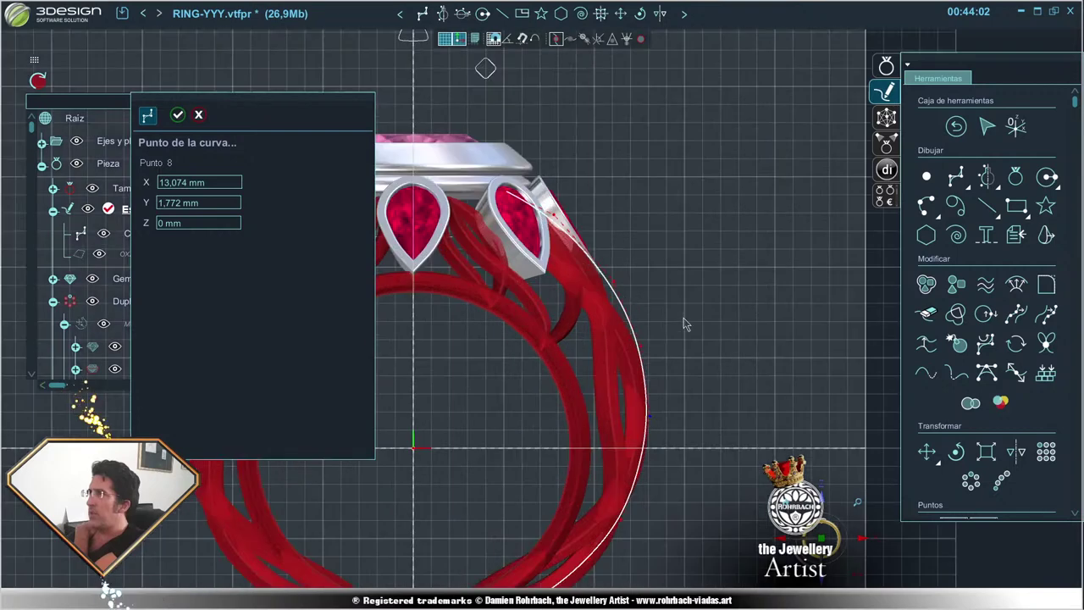
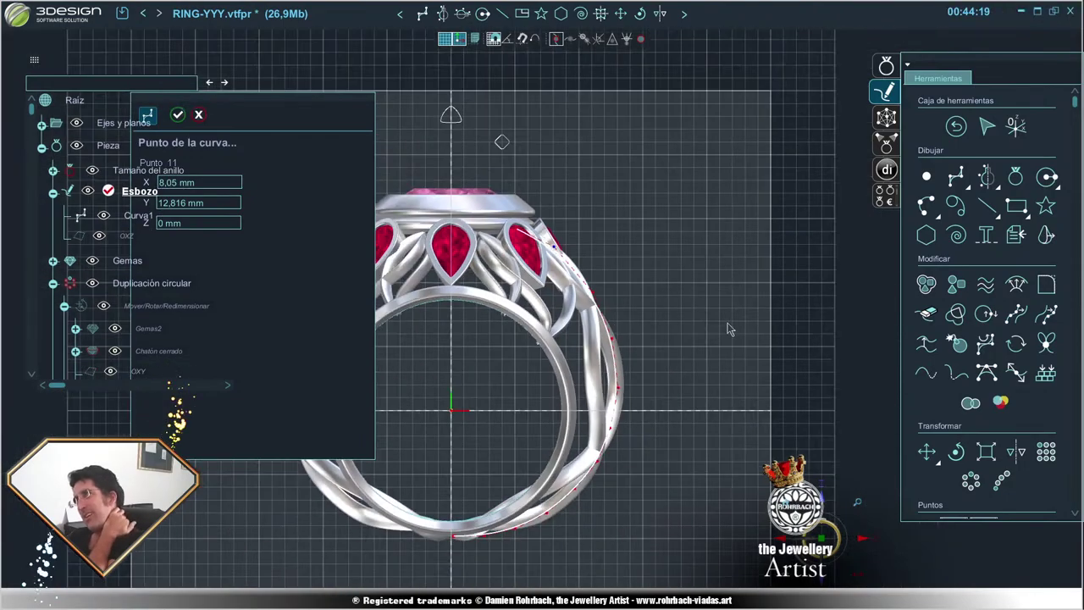
# - Finish the curve point edit and select the pear gems' circular duplication
pyautogui.moveTo(725, 327)
pyautogui.mouseDown(button='middle')
pyautogui.moveTo(486, 304)
pyautogui.moveTo(826, 185)
pyautogui.mouseUp(button='middle')
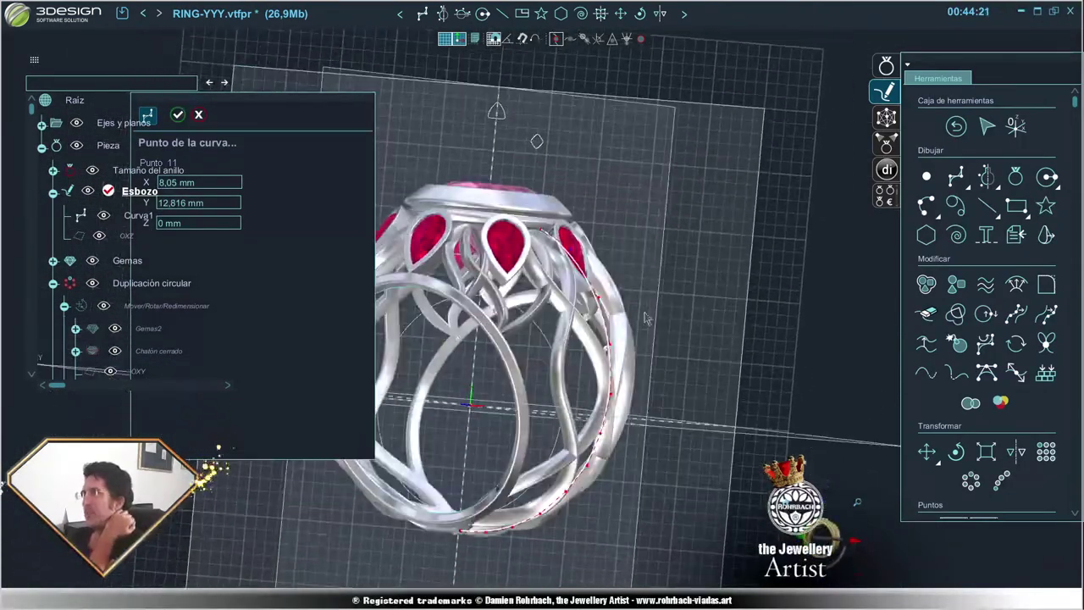
pyautogui.click(941, 123)
pyautogui.moveTo(941, 123); pyautogui.dragTo(583, 237, button='middle')
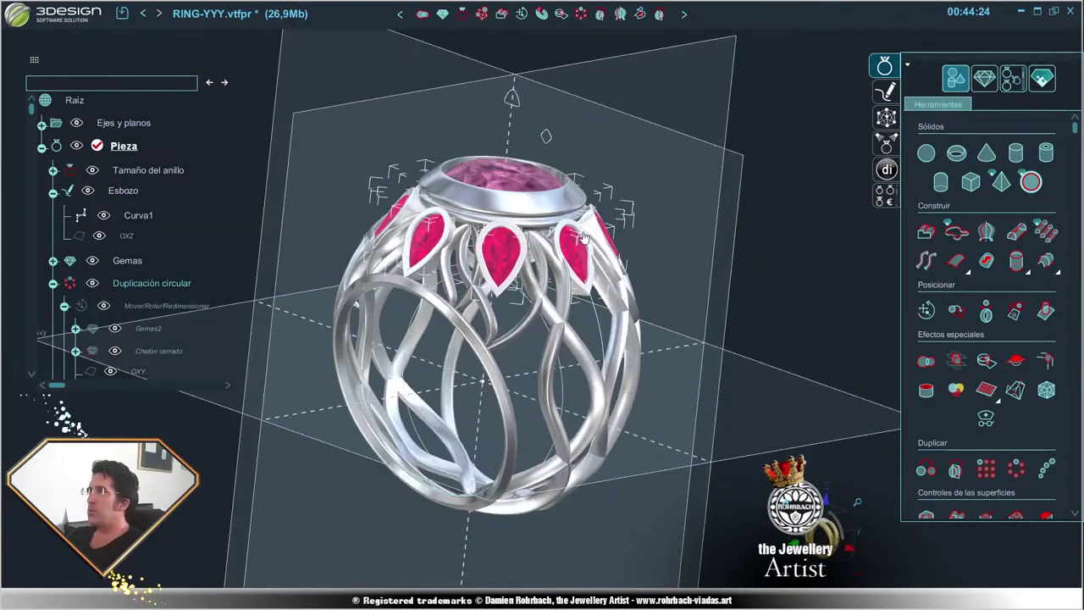
pyautogui.click(583, 237)
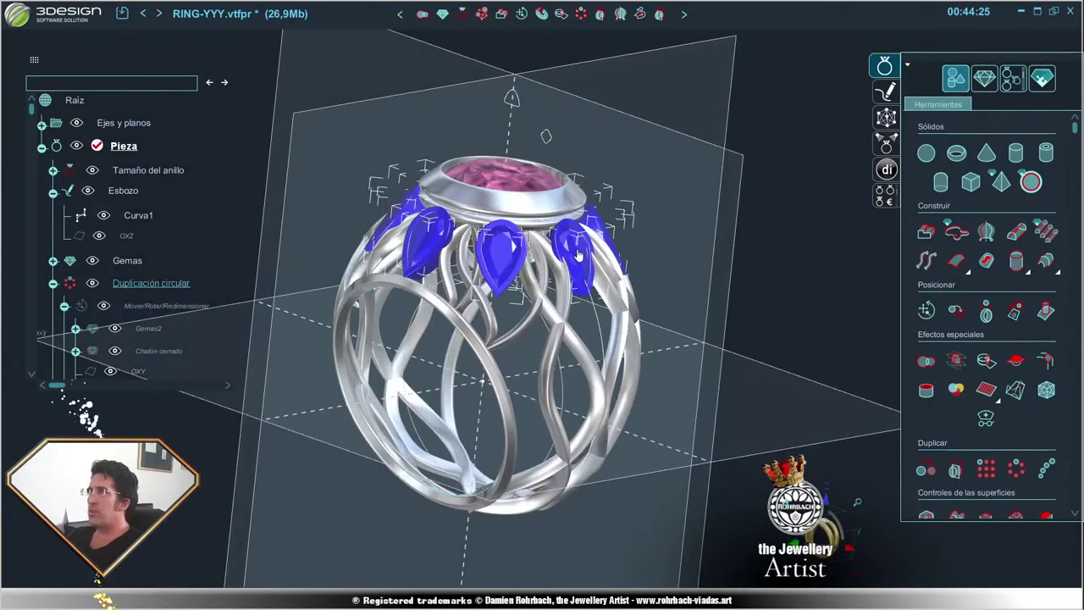
# - Raise Gemas2 and Chatón cerrado slightly up the ring toward the centre stone and confirm
pyautogui.doubleClick(156, 304)
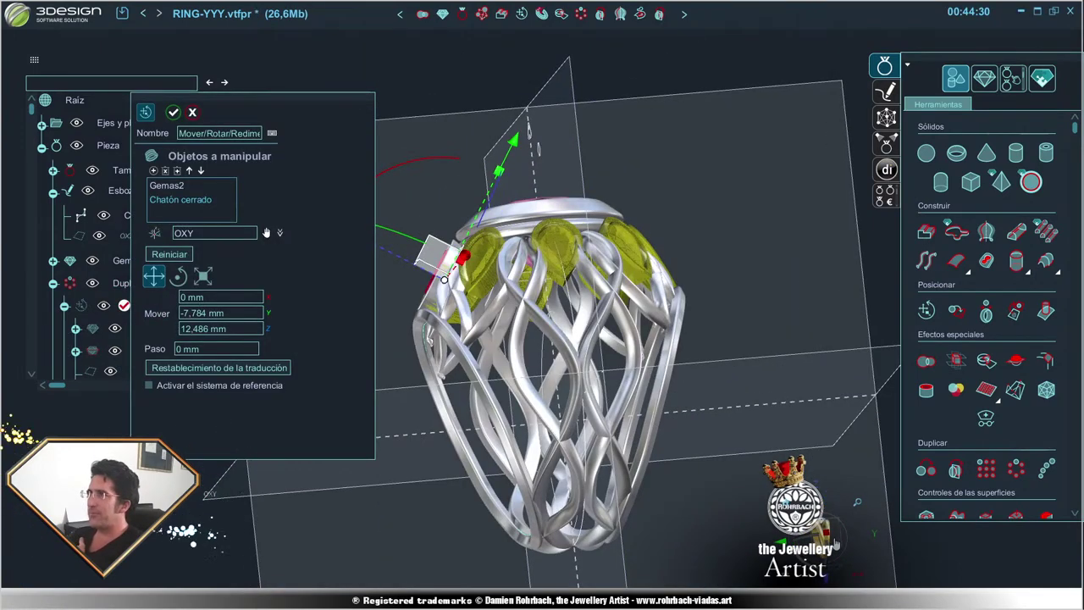
pyautogui.scroll(2, 464, 205)
pyautogui.scroll(3, 478, 246)
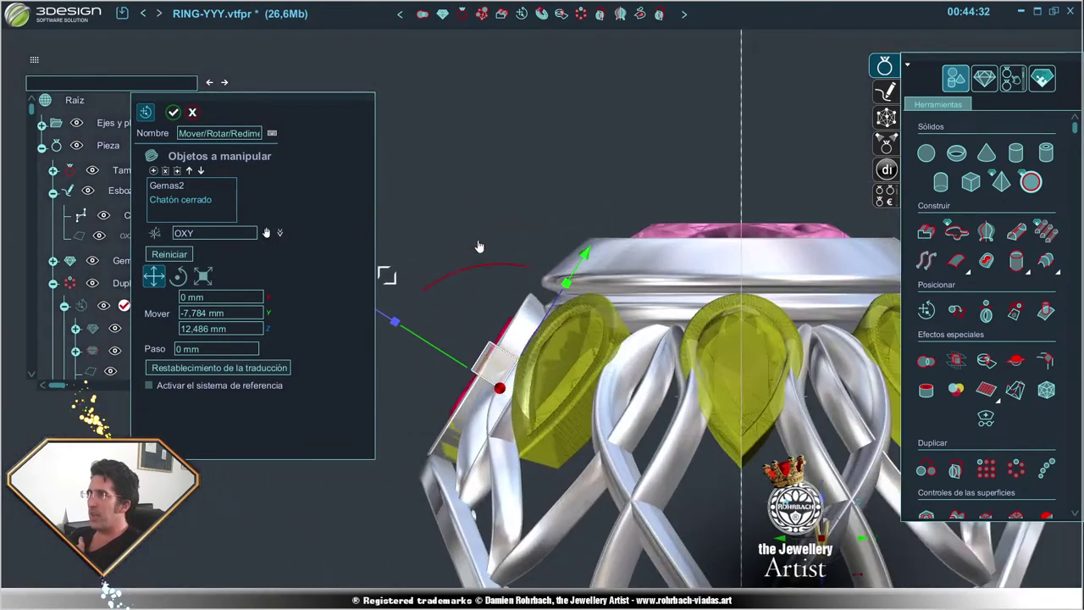
pyautogui.moveTo(485, 370); pyautogui.dragTo(500, 333)
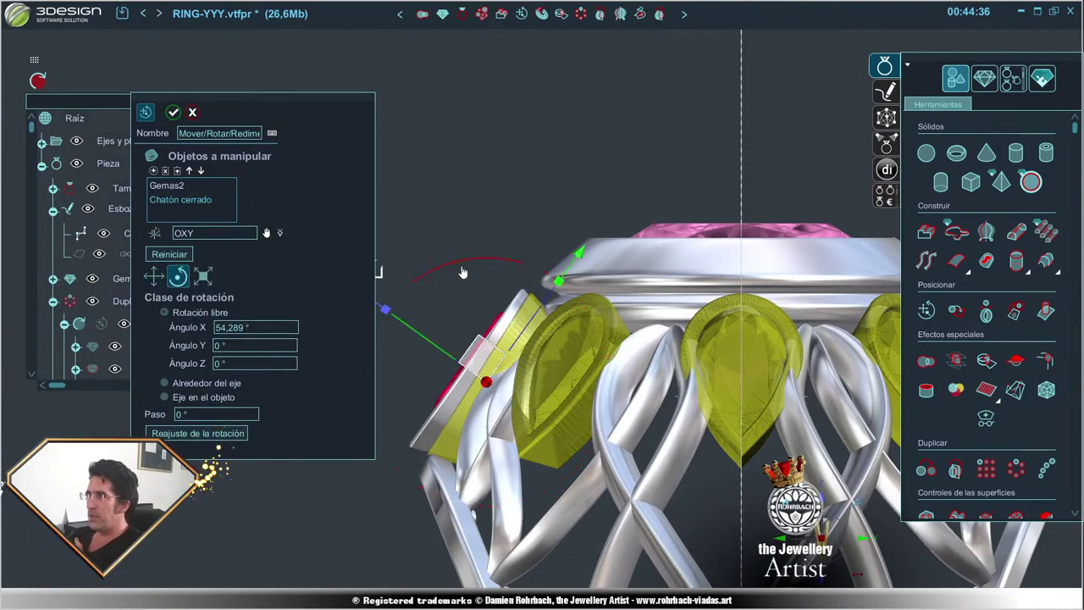
pyautogui.moveTo(491, 356); pyautogui.dragTo(485, 360)
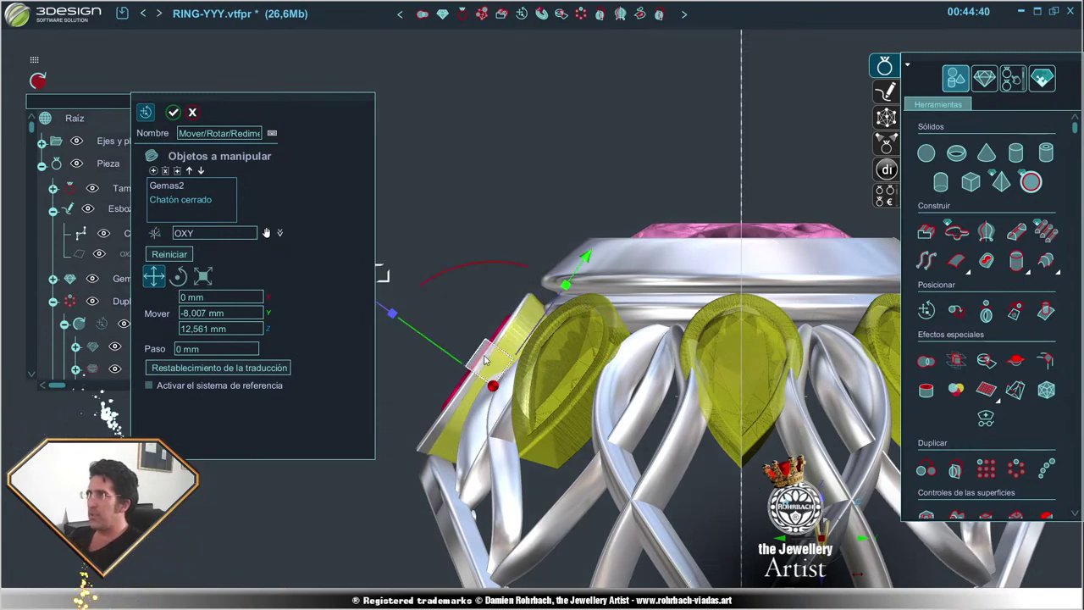
pyautogui.click(172, 112)
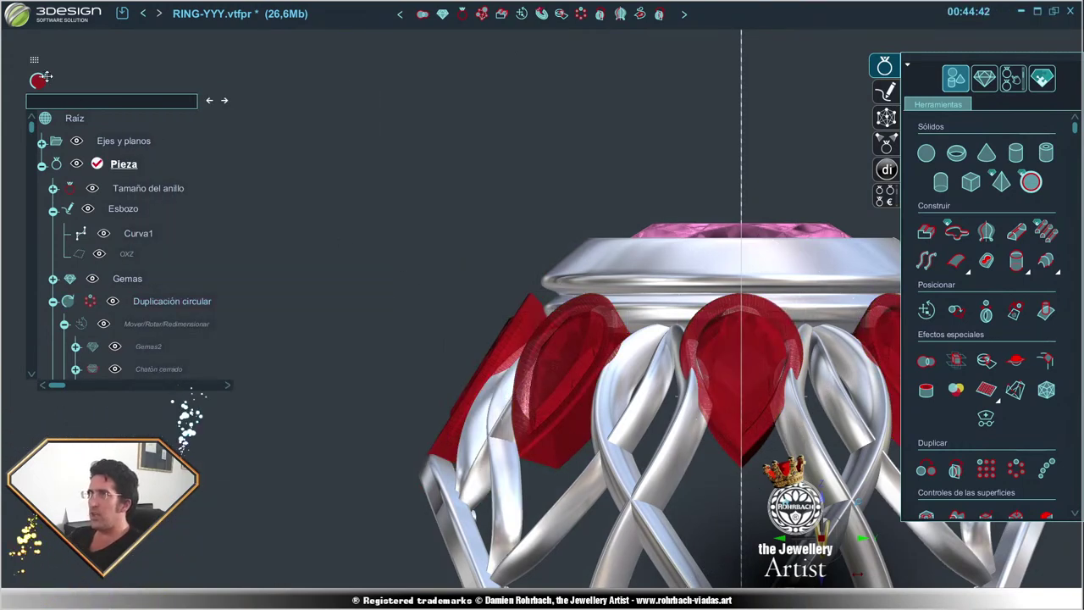
# - Orbit and zoom around the ring to inspect it from tilted and level angles
pyautogui.scroll(-5, 721, 429)
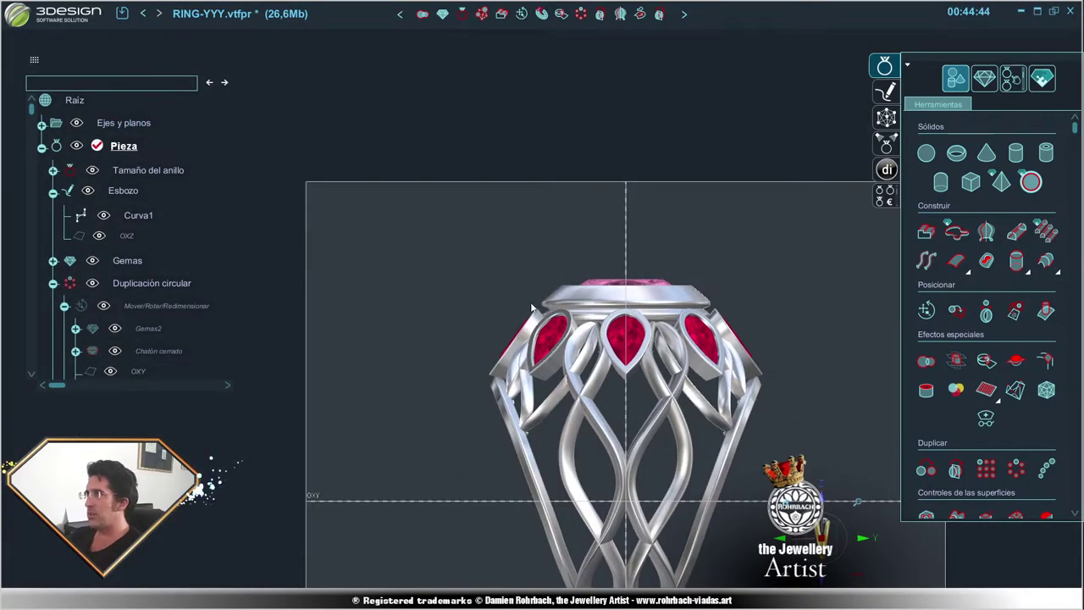
pyautogui.moveTo(677, 381)
pyautogui.mouseDown(button='right')
pyautogui.moveTo(721, 428)
pyautogui.moveTo(711, 436)
pyautogui.moveTo(726, 382)
pyautogui.moveTo(648, 398)
pyautogui.mouseUp(button='right')
pyautogui.scroll(5, 711, 436)
pyautogui.scroll(-5, 704, 442)
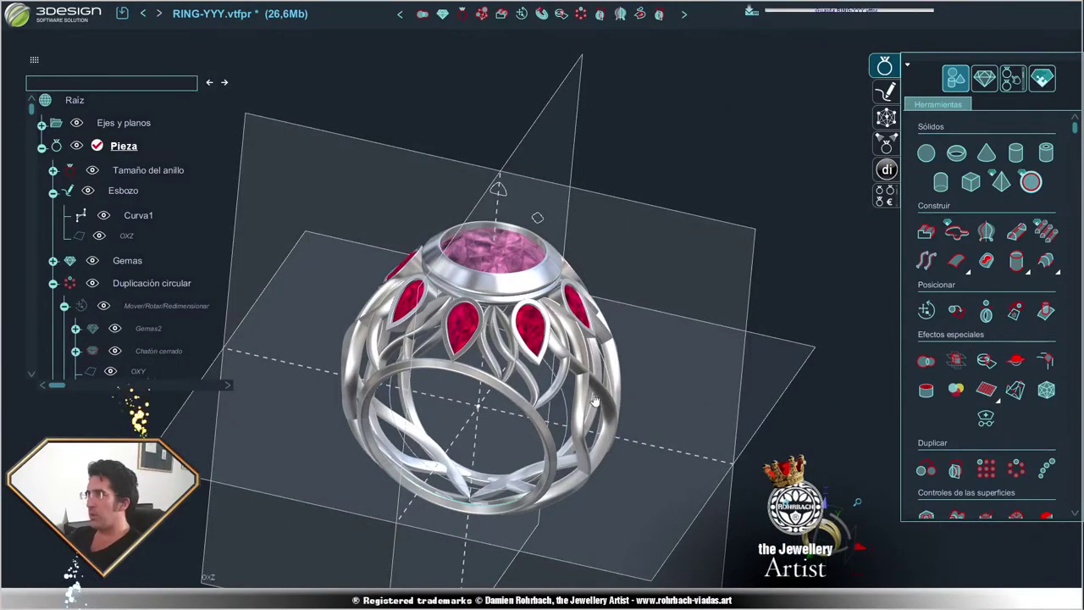
pyautogui.moveTo(545, 442)
pyautogui.mouseDown(button='right')
pyautogui.moveTo(484, 374)
pyautogui.moveTo(505, 426)
pyautogui.moveTo(602, 416)
pyautogui.moveTo(607, 454)
pyautogui.moveTo(454, 322)
pyautogui.mouseUp(button='right')
pyautogui.scroll(2, 483, 373)
pyautogui.scroll(3, 483, 374)
pyautogui.scroll(-5, 483, 373)
pyautogui.scroll(3, 505, 426)
pyautogui.scroll(-3, 505, 426)
pyautogui.scroll(3, 602, 417)
pyautogui.scroll(2, 602, 417)
pyautogui.scroll(-3, 602, 416)
pyautogui.scroll(4, 607, 454)
pyautogui.scroll(-3, 607, 454)
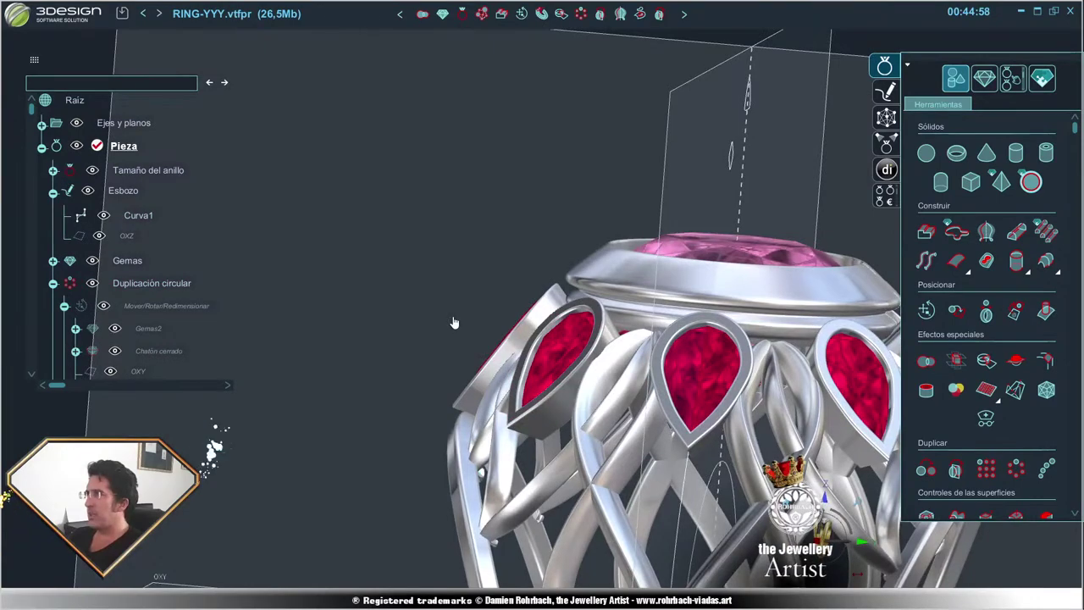
# - Snap to a side view, then inspect the centre stone and gems from above, front and three-quarter angles
pyautogui.press('1')
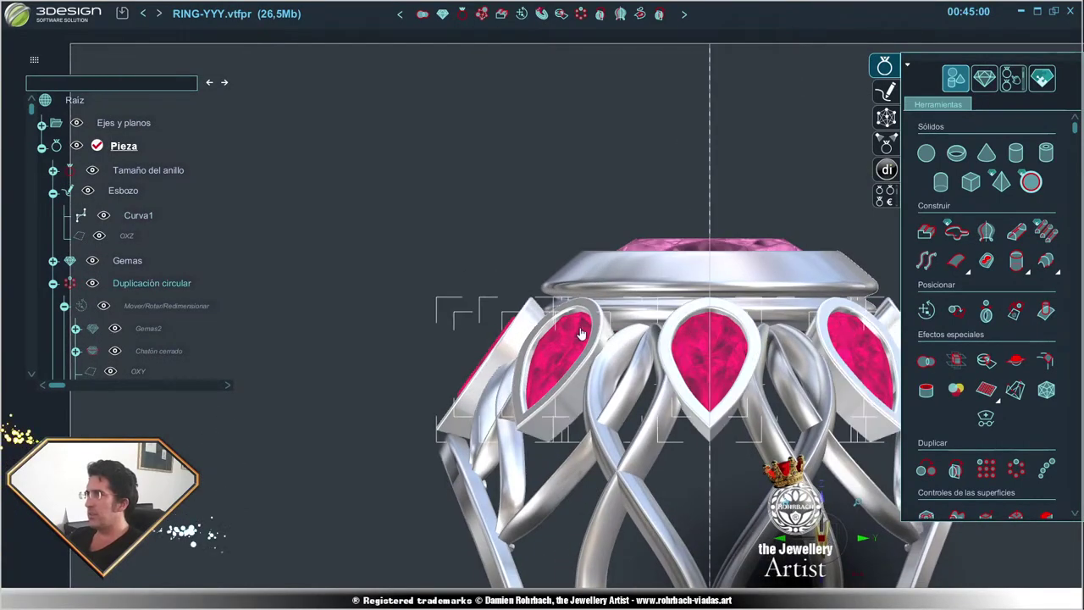
pyautogui.scroll(-3, 581, 371)
pyautogui.moveTo(581, 371); pyautogui.dragTo(515, 460, button='right')
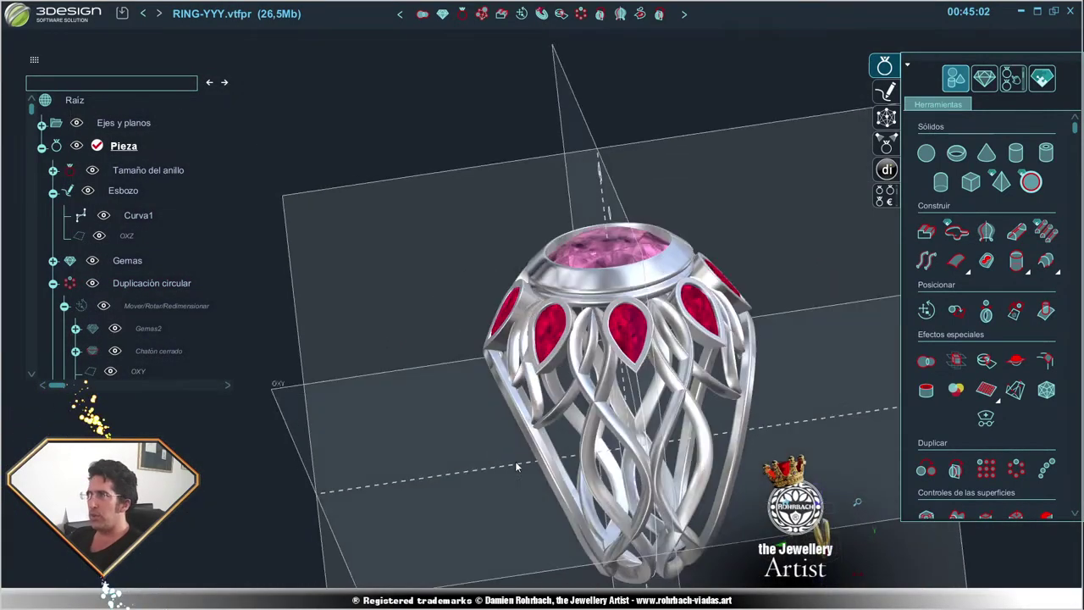
pyautogui.scroll(3, 704, 305)
pyautogui.moveTo(705, 305); pyautogui.dragTo(654, 356, button='right')
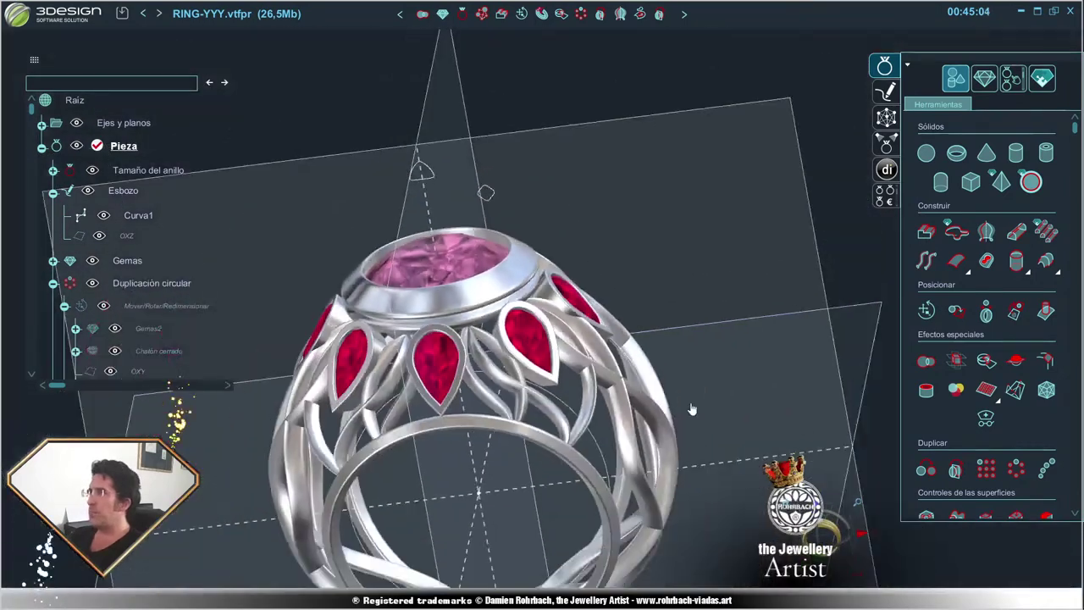
pyautogui.scroll(-3, 655, 356)
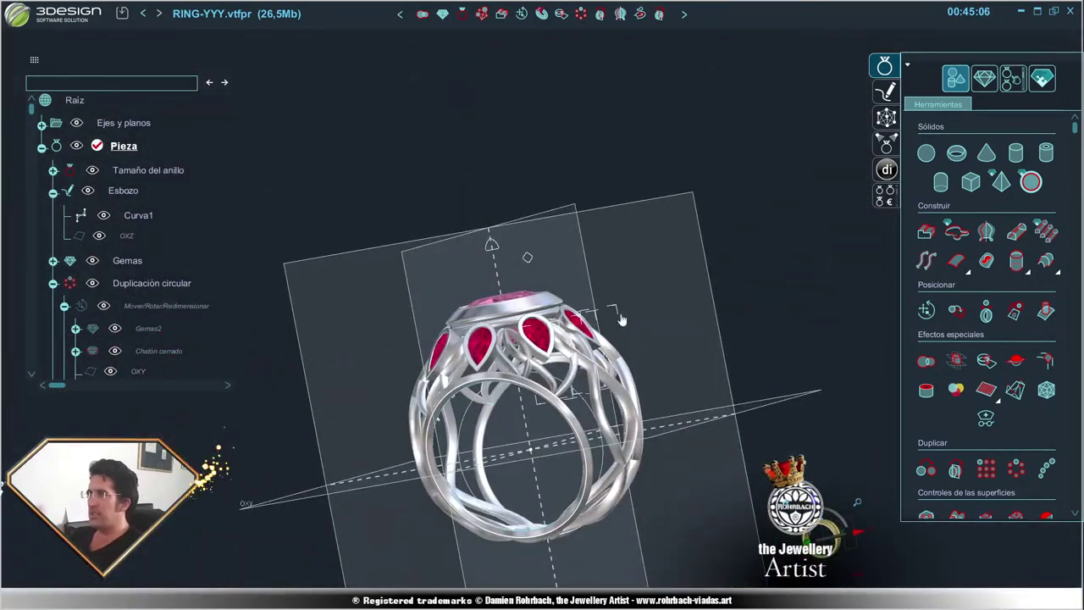
pyautogui.moveTo(619, 310)
pyautogui.mouseDown(button='right')
pyautogui.moveTo(577, 453)
pyautogui.moveTo(331, 368)
pyautogui.mouseUp(button='right')
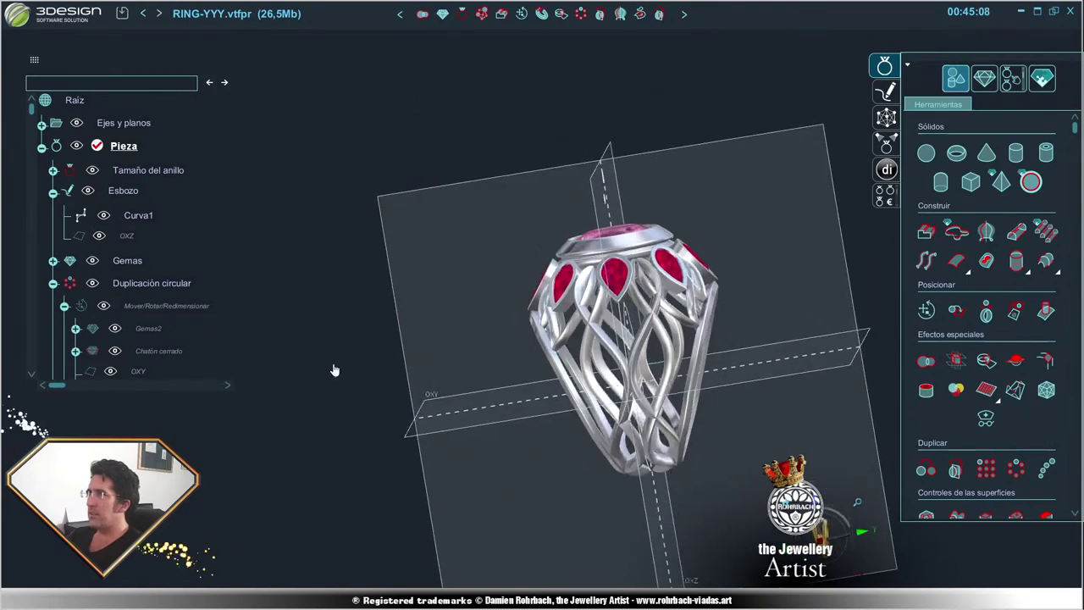
pyautogui.scroll(3, 421, 364)
pyautogui.moveTo(421, 365)
pyautogui.mouseDown(button='right')
pyautogui.moveTo(683, 361)
pyautogui.moveTo(571, 437)
pyautogui.moveTo(447, 354)
pyautogui.moveTo(398, 304)
pyautogui.mouseUp(button='right')
pyautogui.scroll(-3, 683, 362)
pyautogui.scroll(3, 447, 354)
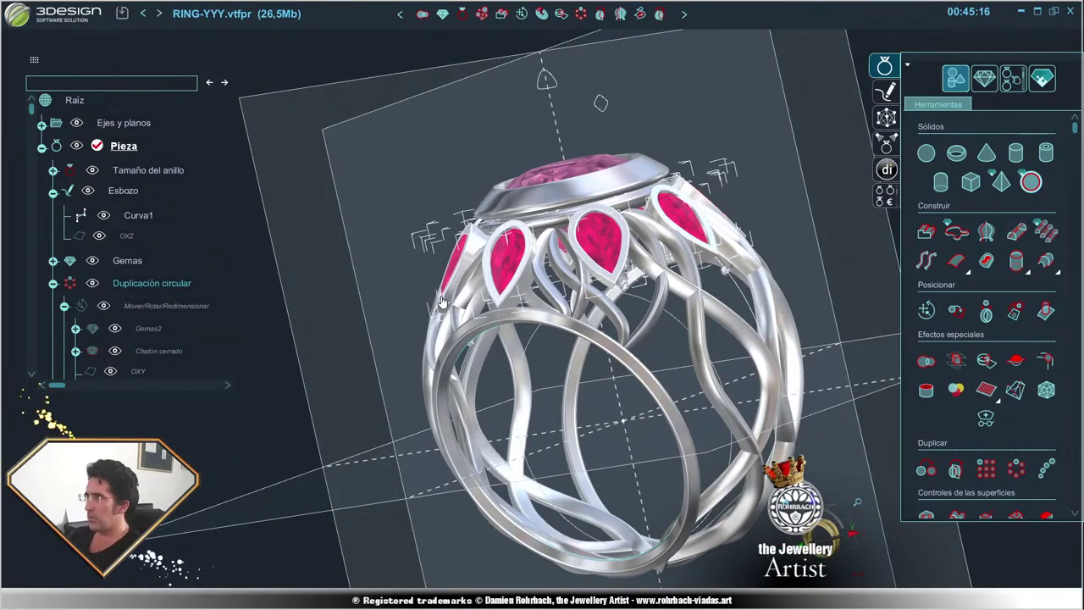
pyautogui.moveTo(440, 300)
pyautogui.mouseDown(button='right')
pyautogui.moveTo(485, 337)
pyautogui.moveTo(632, 284)
pyautogui.moveTo(403, 388)
pyautogui.moveTo(670, 378)
pyautogui.mouseUp(button='right')
pyautogui.scroll(3, 448, 360)
pyautogui.scroll(-3, 448, 359)
pyautogui.scroll(-2, 449, 359)
pyautogui.scroll(1, 403, 388)
pyautogui.scroll(3, 670, 378)
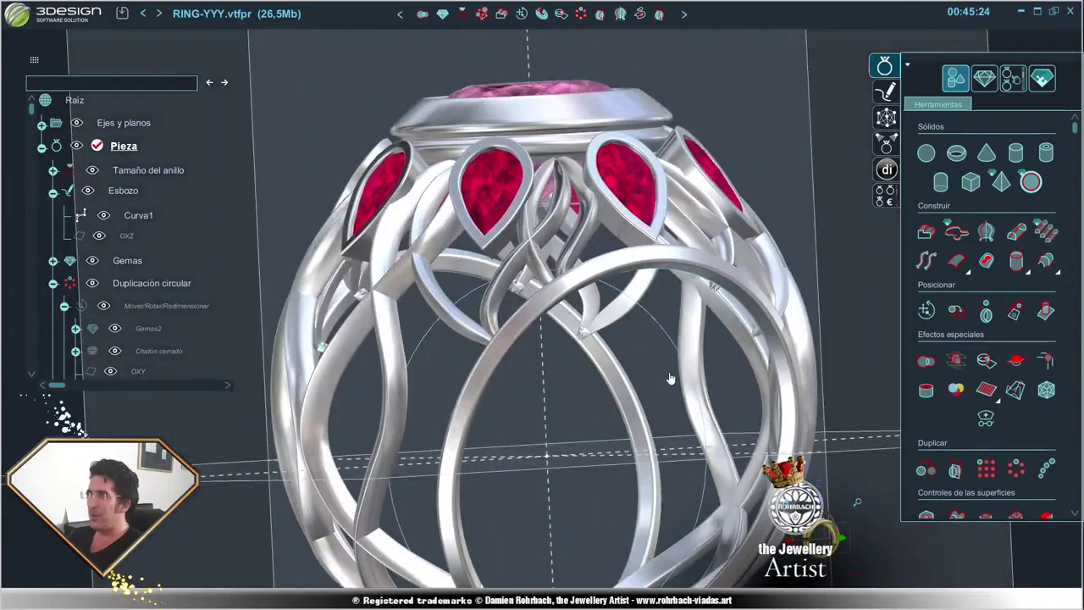
pyautogui.scroll(-2, 658, 395)
pyautogui.scroll(-3, 658, 396)
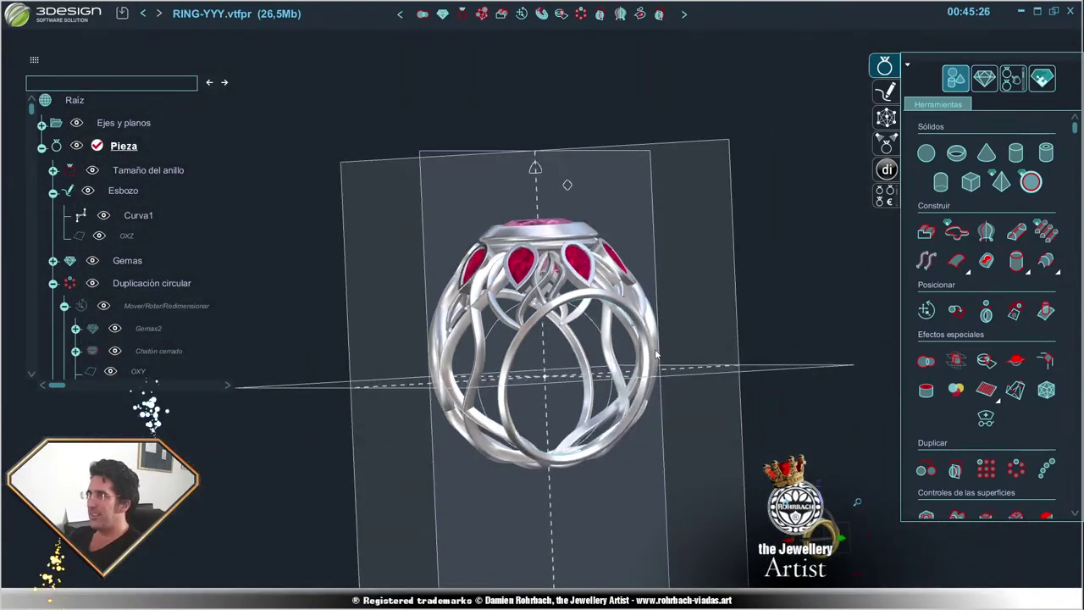
pyautogui.moveTo(659, 396)
pyautogui.mouseDown(button='right')
pyautogui.moveTo(464, 402)
pyautogui.moveTo(636, 347)
pyautogui.moveTo(597, 286)
pyautogui.moveTo(502, 424)
pyautogui.mouseUp(button='right')
pyautogui.scroll(3, 596, 286)
pyautogui.scroll(-2, 597, 286)
pyautogui.scroll(-2, 502, 424)
pyautogui.moveTo(527, 377)
pyautogui.mouseDown(button='right')
pyautogui.moveTo(626, 439)
pyautogui.moveTo(559, 438)
pyautogui.moveTo(527, 314)
pyautogui.moveTo(489, 376)
pyautogui.moveTo(592, 393)
pyautogui.mouseUp(button='right')
pyautogui.scroll(2, 559, 438)
pyautogui.scroll(1, 558, 439)
pyautogui.scroll(-2, 559, 439)
pyautogui.scroll(-2, 541, 374)
pyautogui.scroll(2, 526, 314)
pyautogui.scroll(-2, 490, 376)
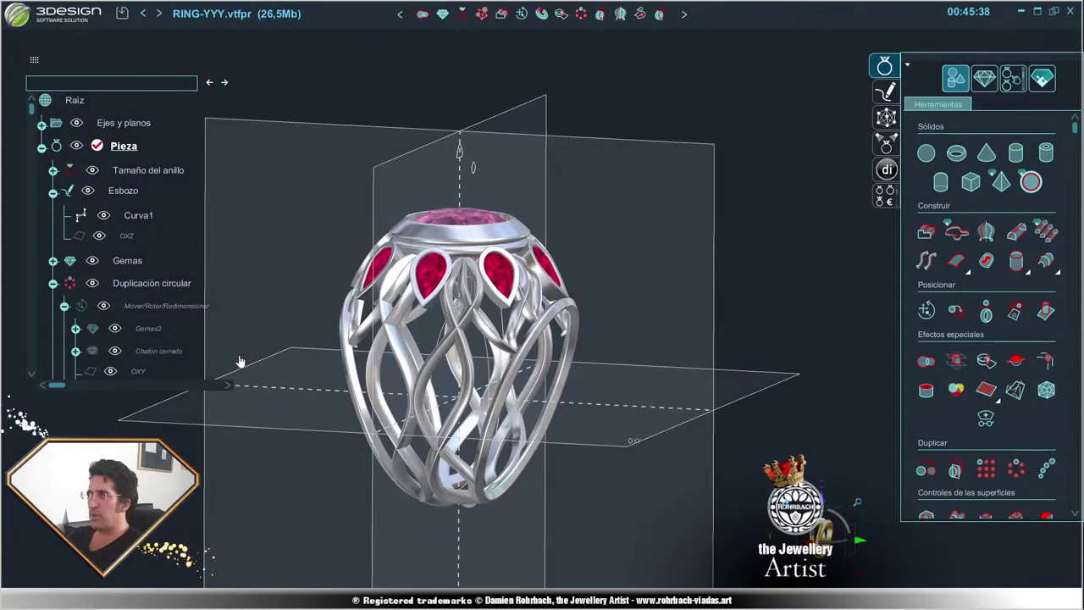
pyautogui.scroll(-5, 144, 320)
pyautogui.scroll(-5, 138, 338)
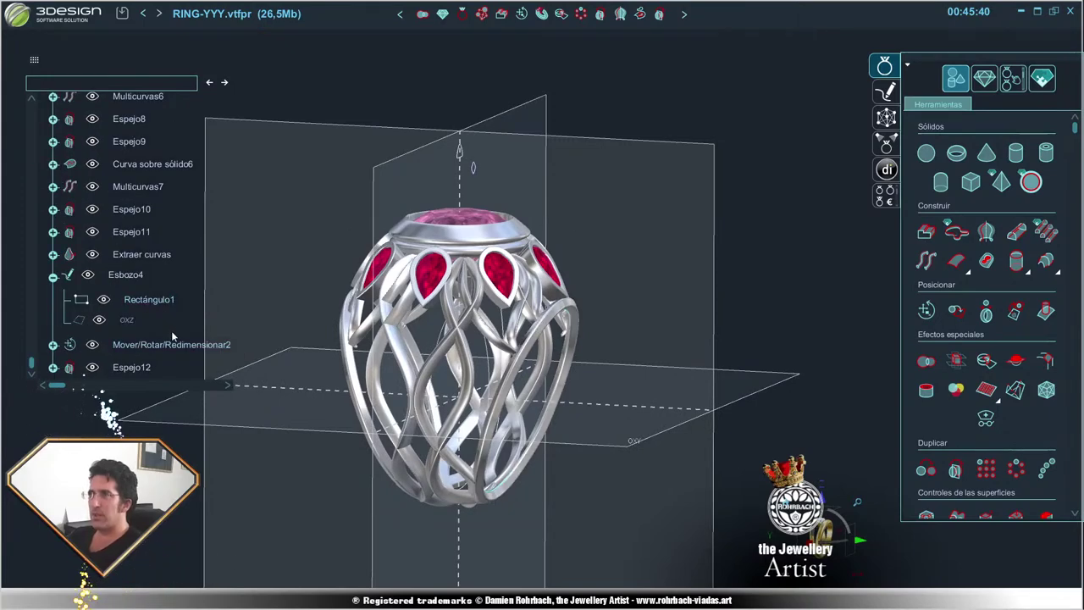
pyautogui.scroll(-2, 171, 330)
pyautogui.scroll(5, 171, 332)
# - Unhide the Operaciones booleanas inner band and scroll the tool palette toward Curva sobre sólido
pyautogui.rightClick(157, 306)
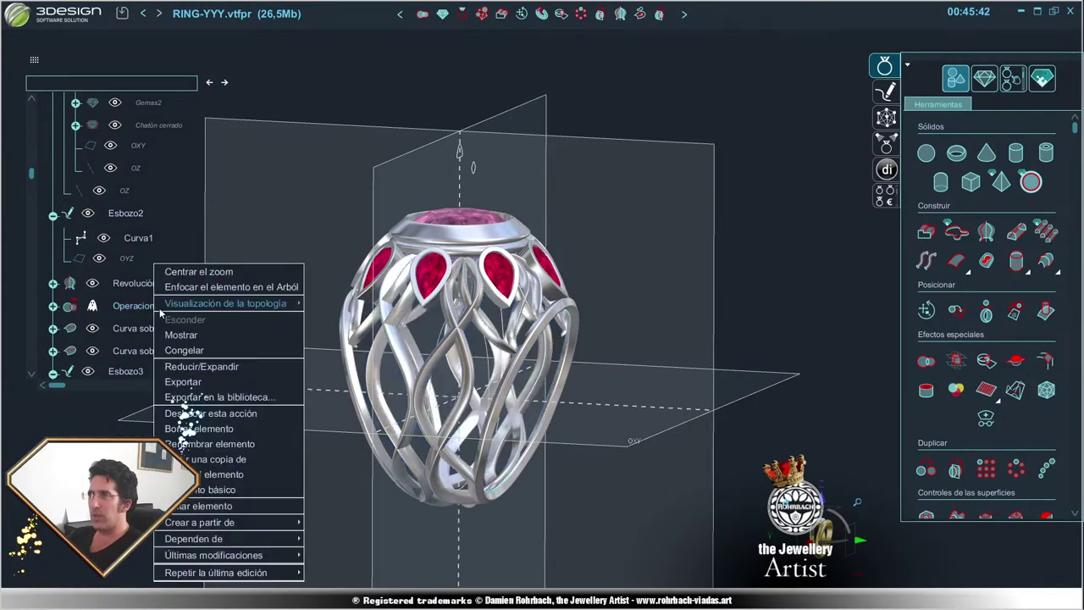
pyautogui.click(182, 334)
pyautogui.moveTo(197, 334); pyautogui.dragTo(561, 420, button='right')
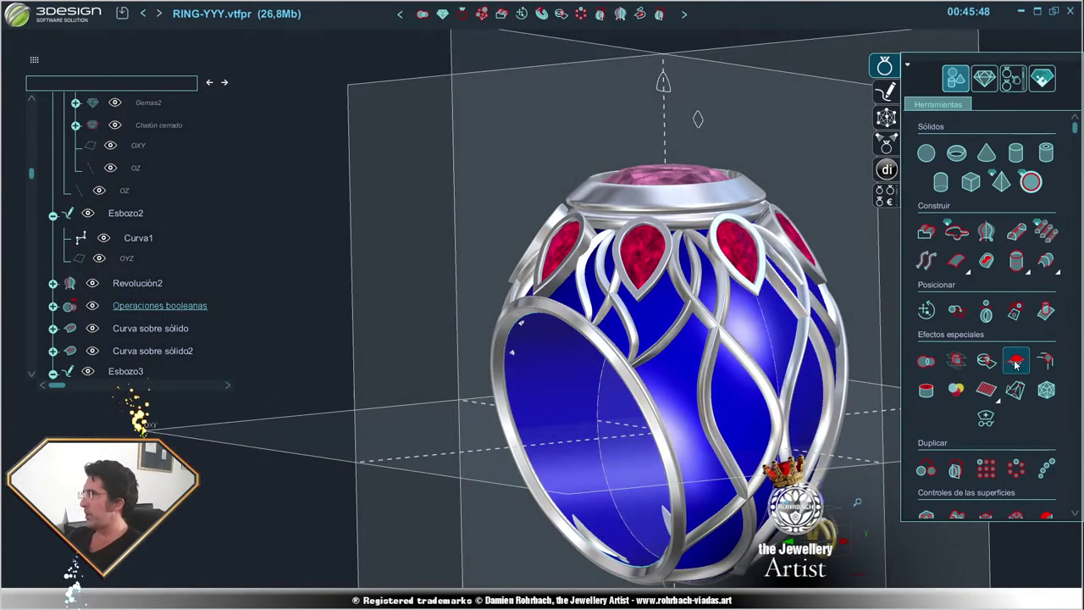
pyautogui.scroll(-5, 1029, 378)
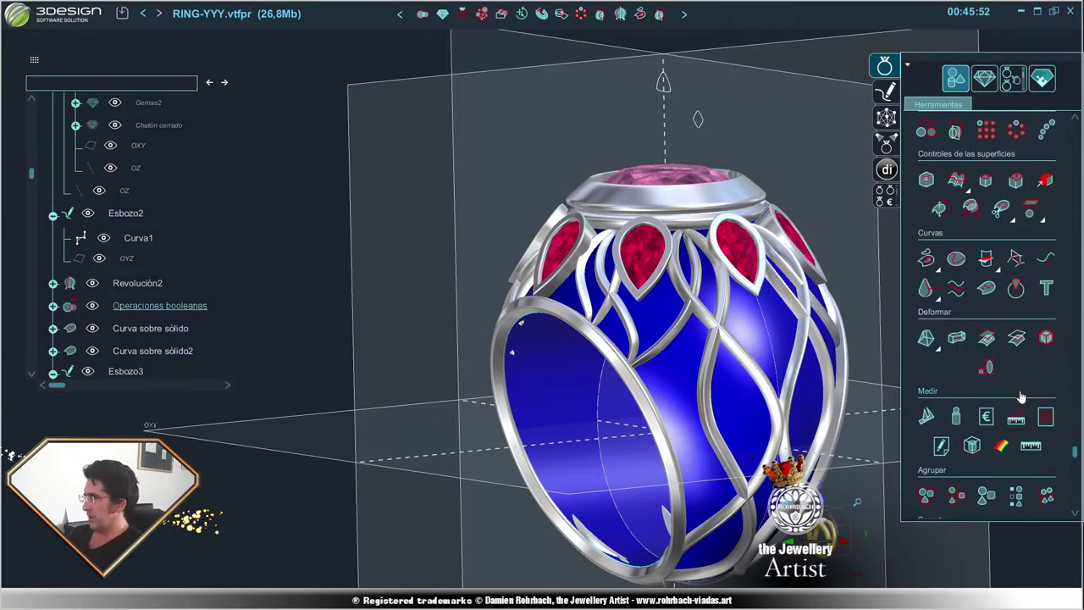
pyautogui.scroll(-2, 1025, 362)
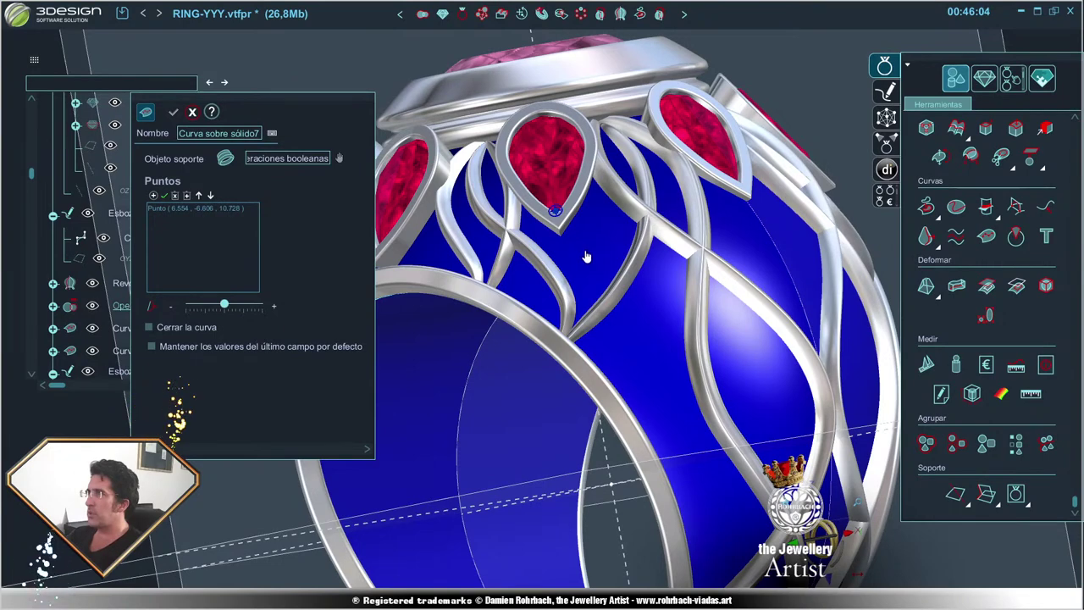
# - Add the second and third points of Curva sobre sólido7 down the band, adjusting the second
pyautogui.click(584, 252)
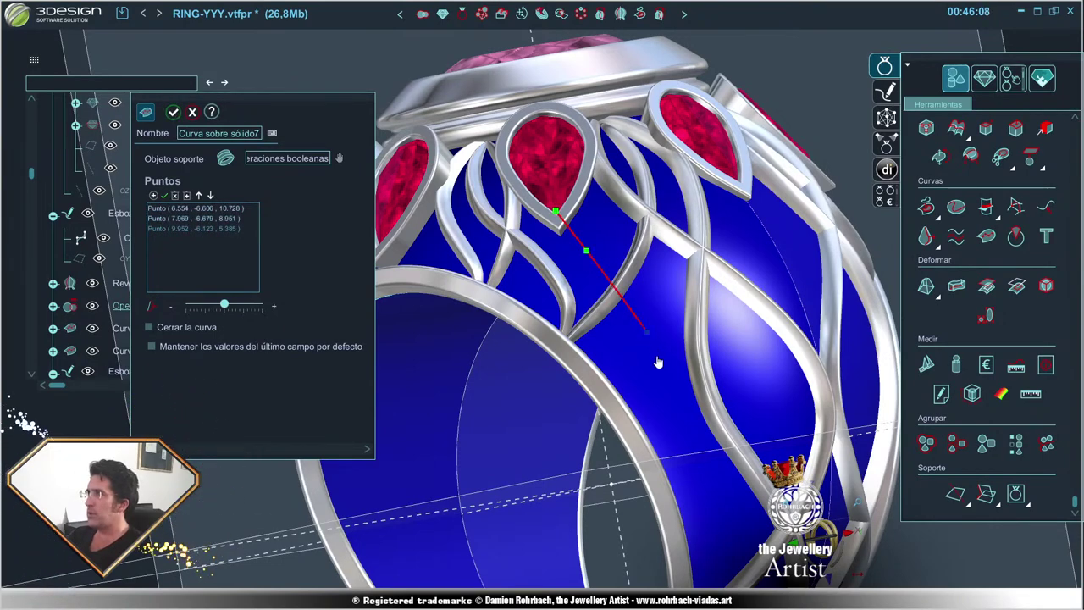
pyautogui.click(661, 391)
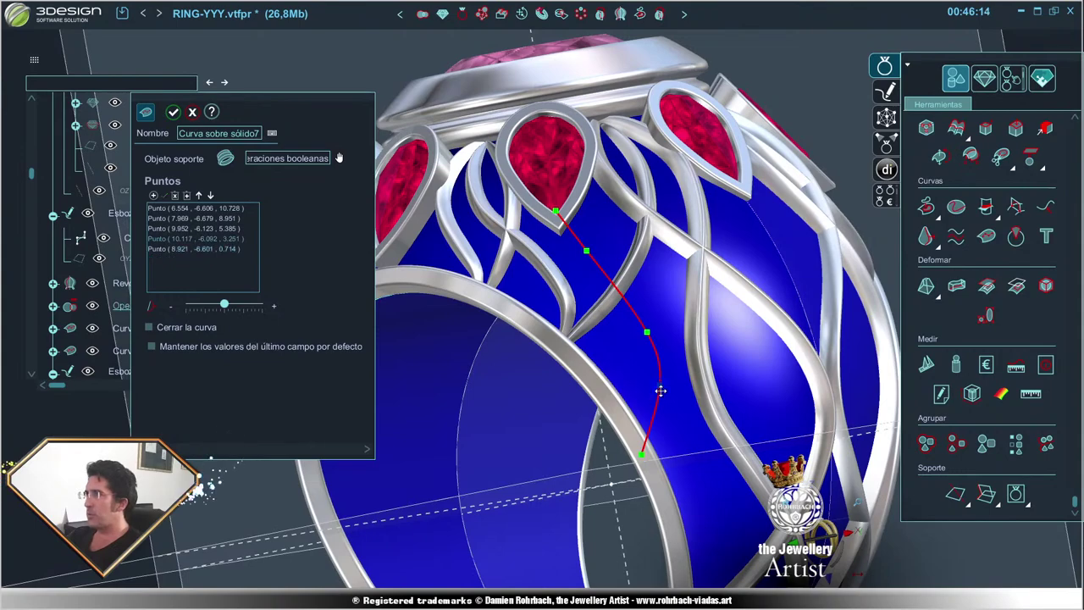
pyautogui.moveTo(661, 400); pyautogui.dragTo(567, 252, button='middle')
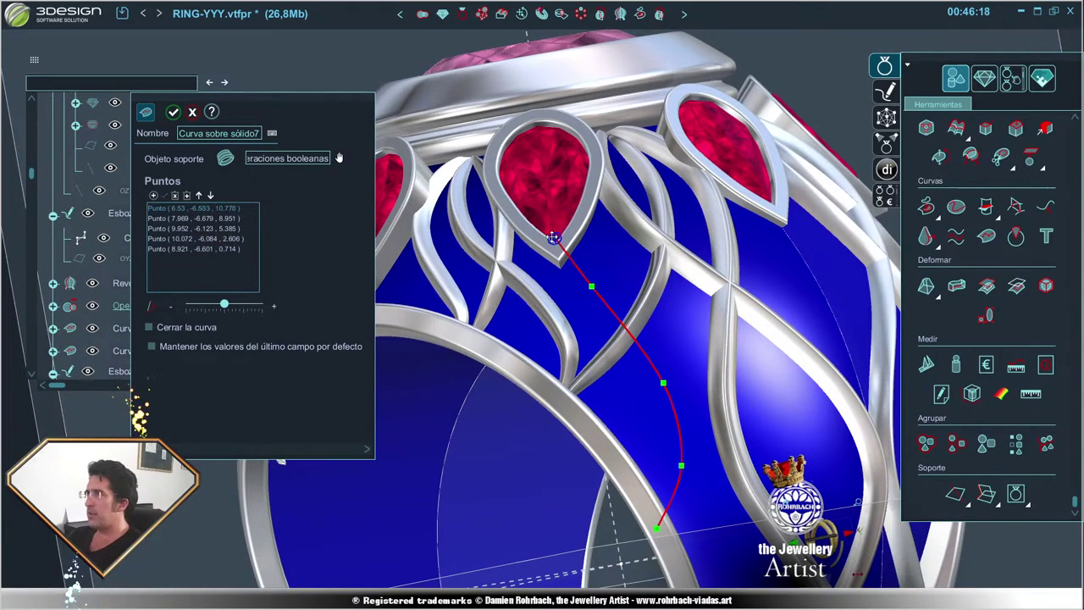
pyautogui.moveTo(591, 288); pyautogui.dragTo(576, 277)
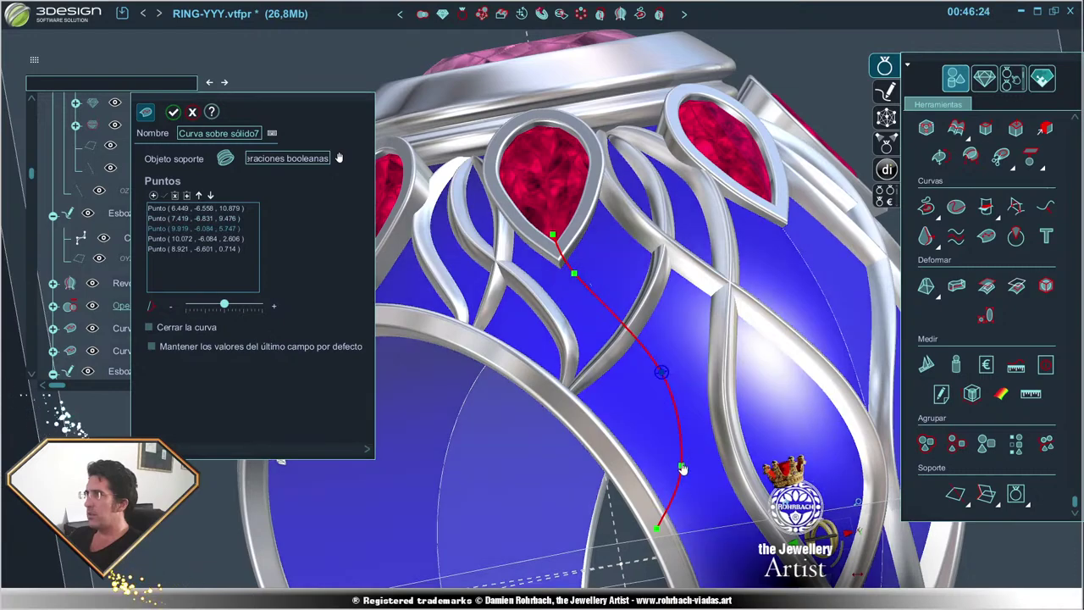
pyautogui.moveTo(663, 379); pyautogui.dragTo(650, 474, button='middle')
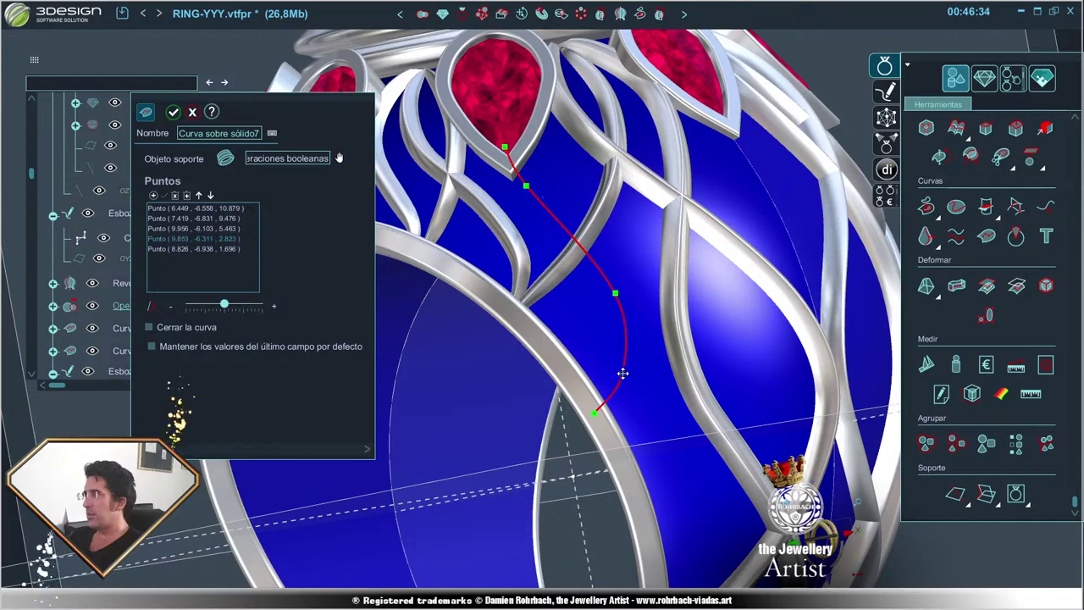
# - Exit curve editing and select the blue wire below the pear bezel
pyautogui.press('Escape')
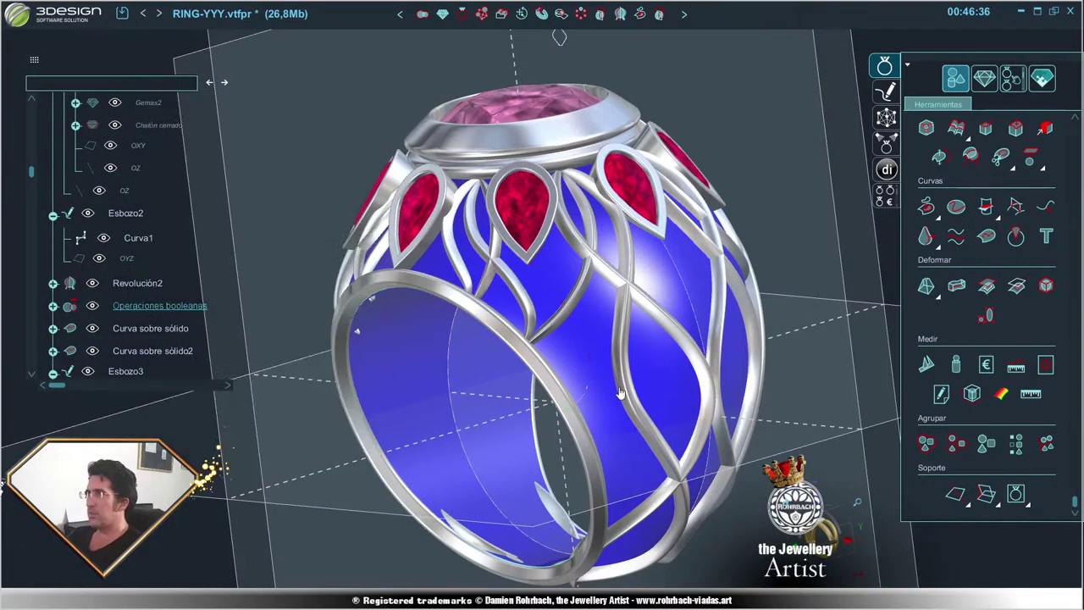
pyautogui.scroll(3, 516, 391)
pyautogui.click(523, 313)
# - Copy the blue wire as Multicurvas8 with Curva sobre sólido7 as its rail
pyautogui.rightClick(527, 312)
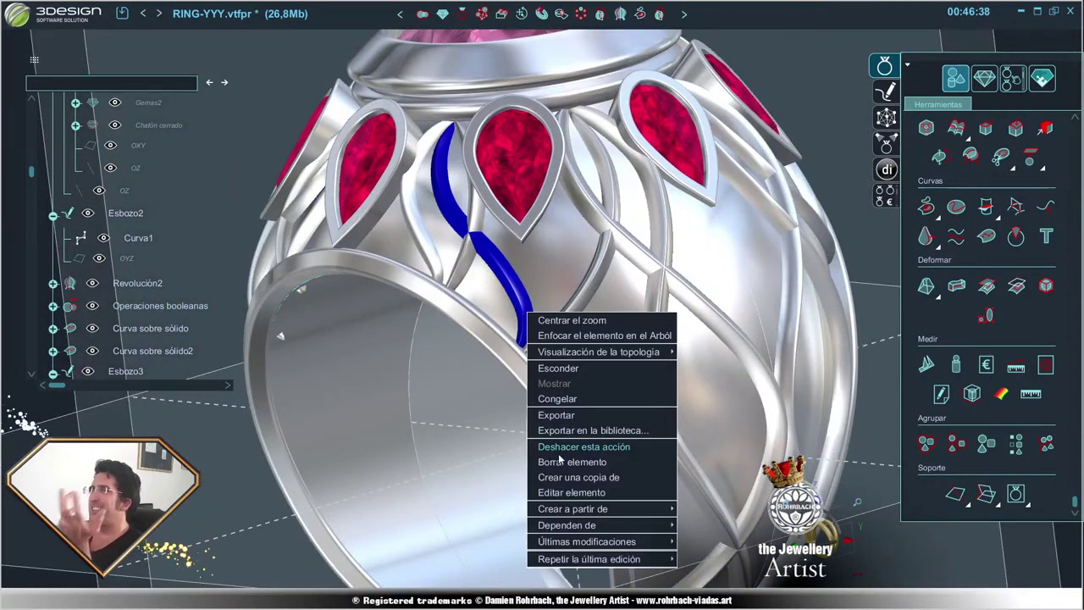
pyautogui.click(570, 478)
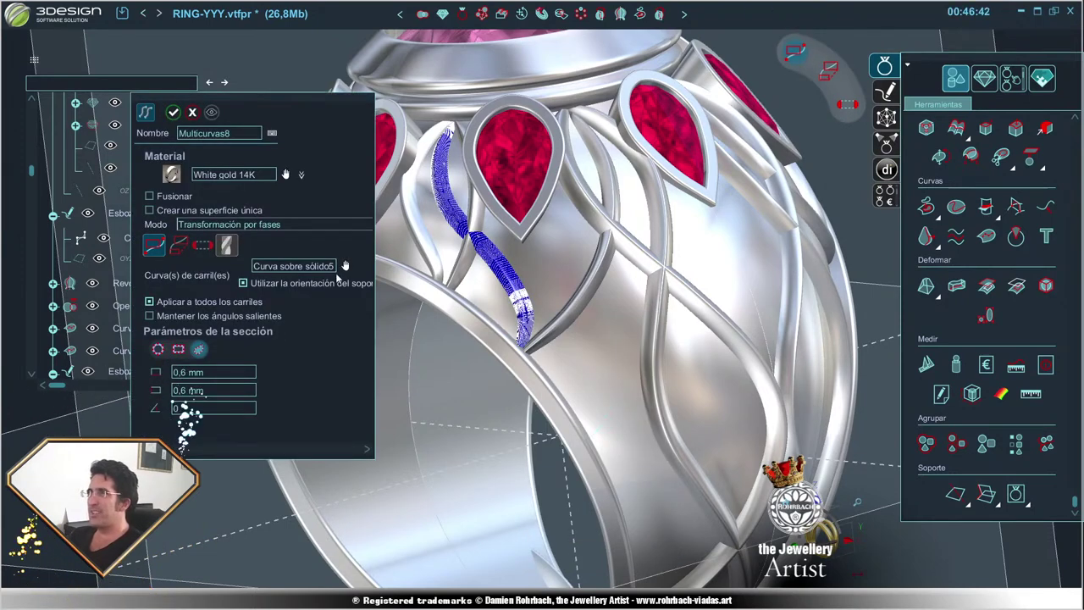
pyautogui.click(346, 266)
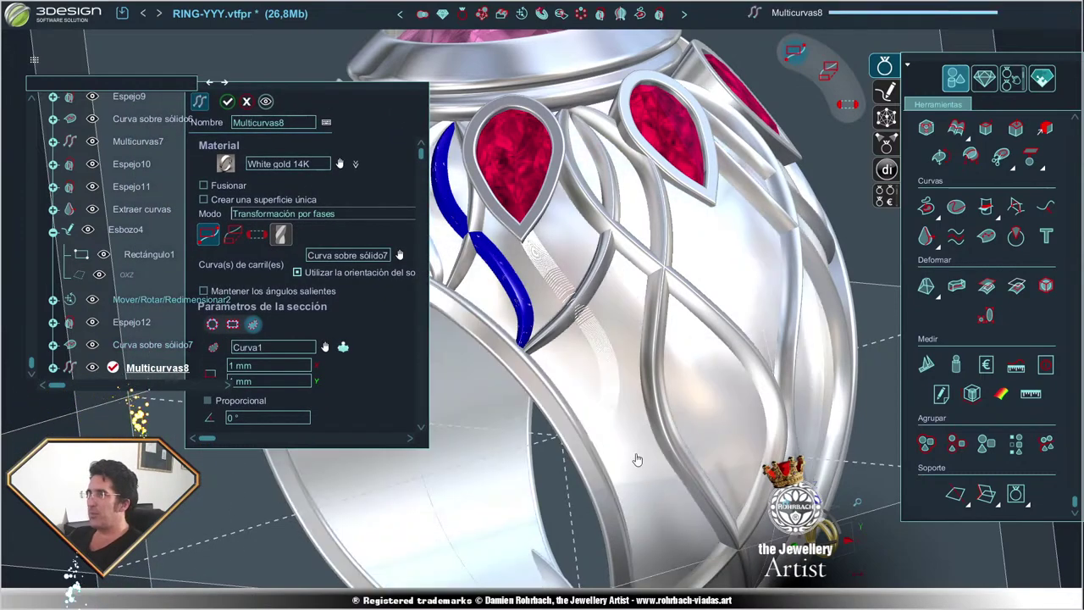
pyautogui.press('Return')
pyautogui.moveTo(554, 500); pyautogui.dragTo(670, 376, button='middle')
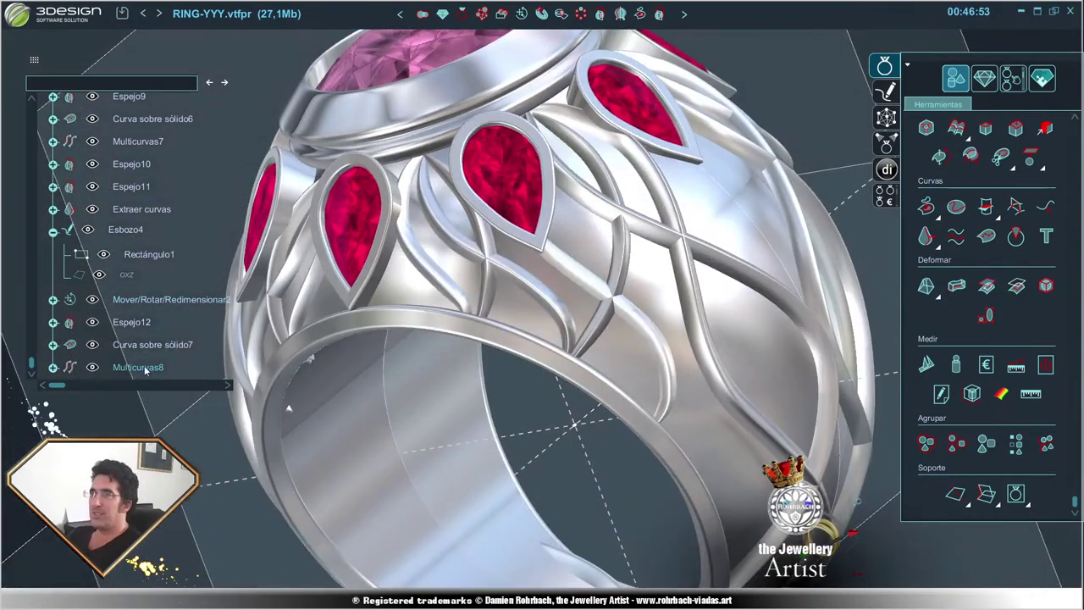
# - Move Curva sobre sólido7's points up toward the pear bezel tip, validate, and rebuild the wire
pyautogui.doubleClick(144, 345)
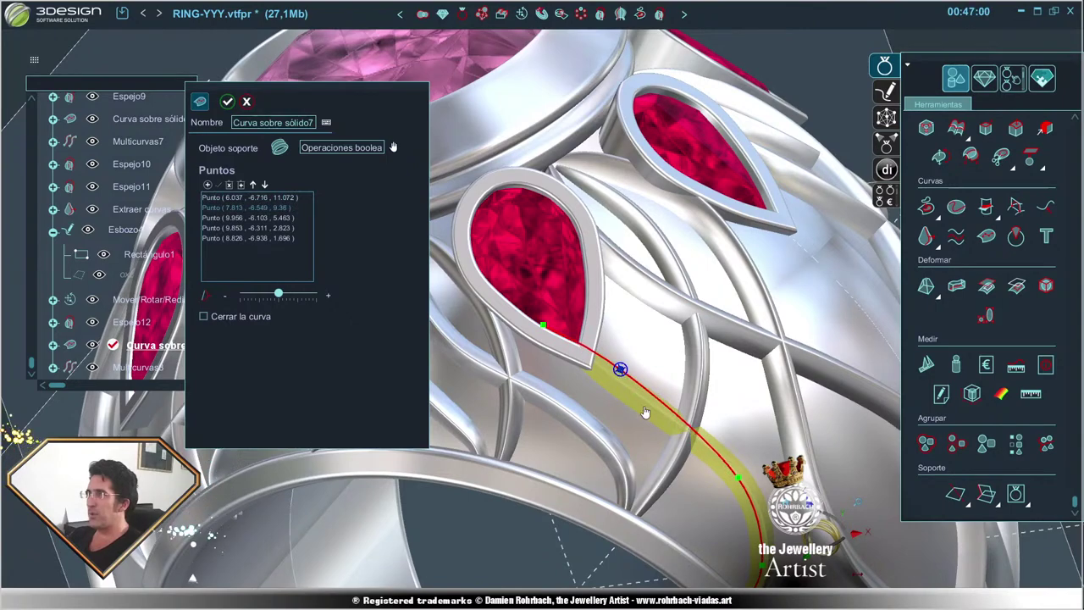
pyautogui.click(739, 480)
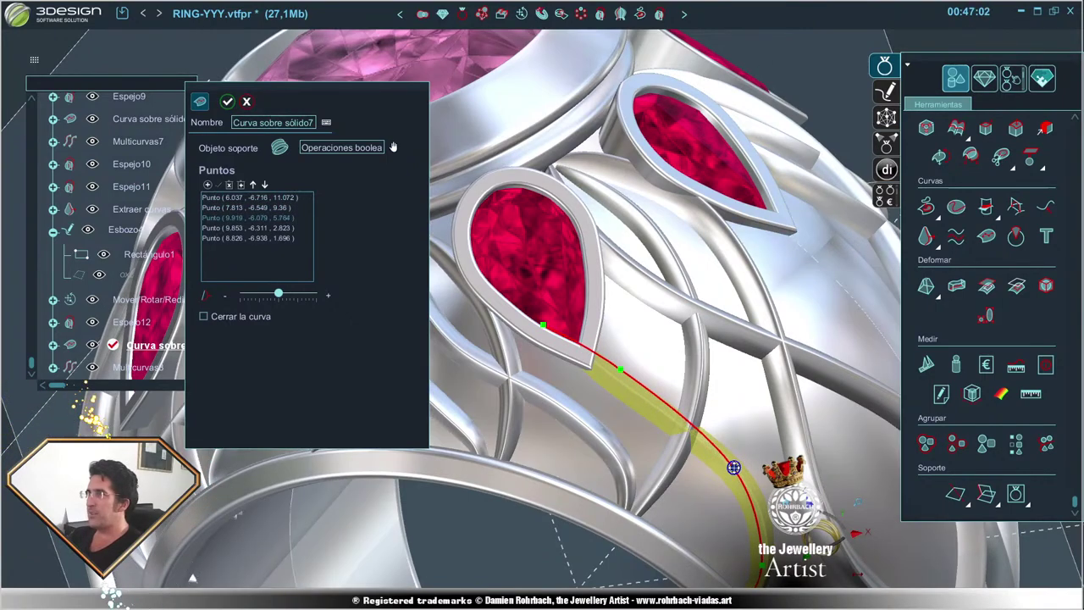
pyautogui.scroll(-5, 716, 453)
pyautogui.moveTo(643, 406); pyautogui.dragTo(592, 381, button='right')
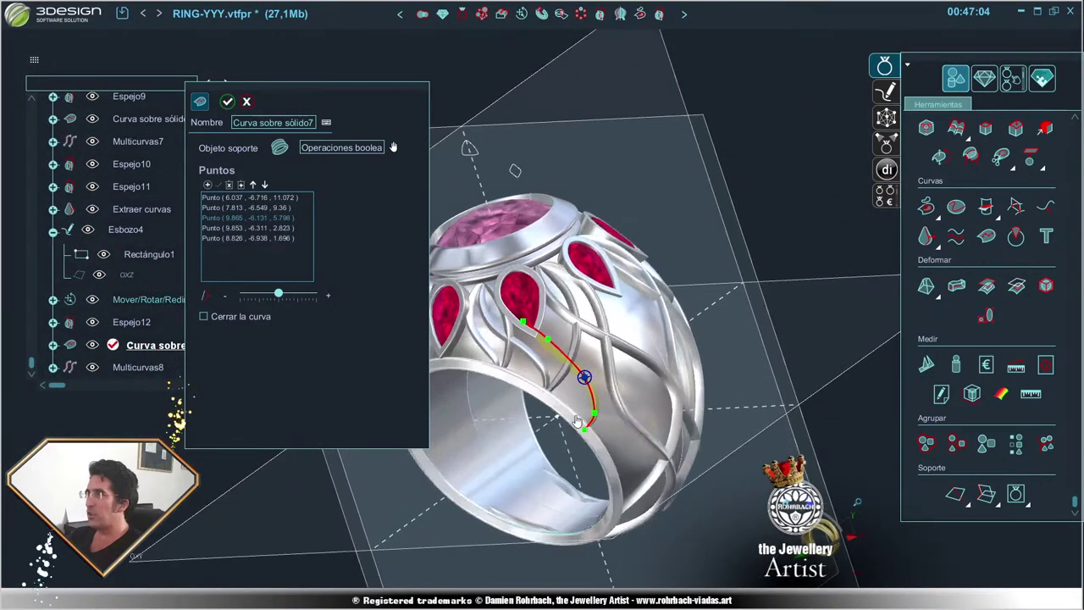
pyautogui.scroll(5, 555, 357)
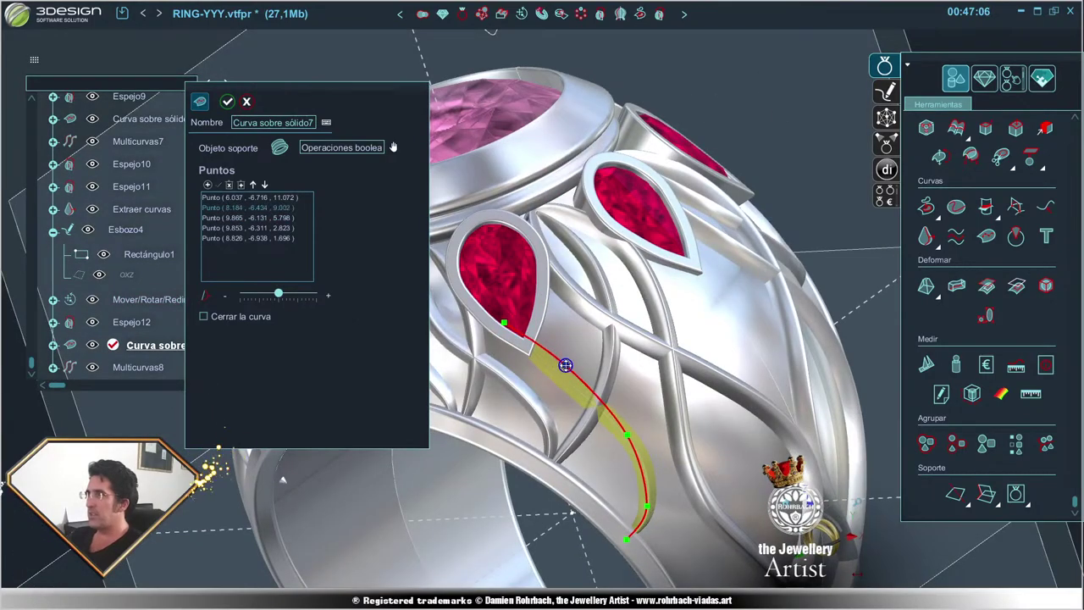
pyautogui.rightClick(563, 368)
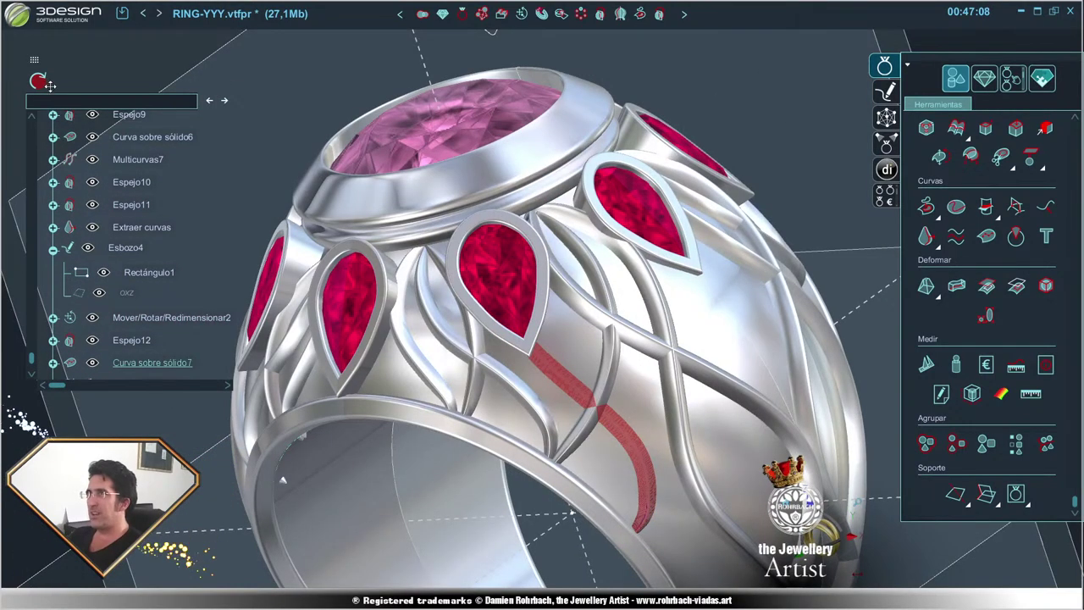
pyautogui.click(47, 83)
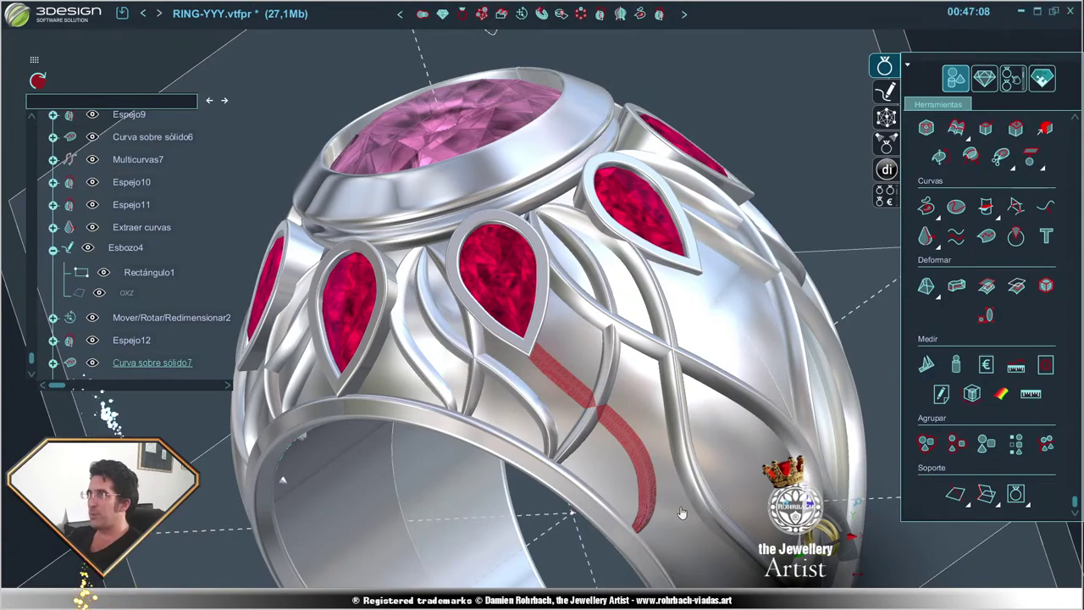
# - Freeze the pear stones and orbit to inspect the wires beneath them
pyautogui.scroll(-5, 677, 493)
pyautogui.moveTo(645, 492)
pyautogui.mouseDown(button='right')
pyautogui.moveTo(479, 398)
pyautogui.moveTo(726, 490)
pyautogui.mouseUp(button='right')
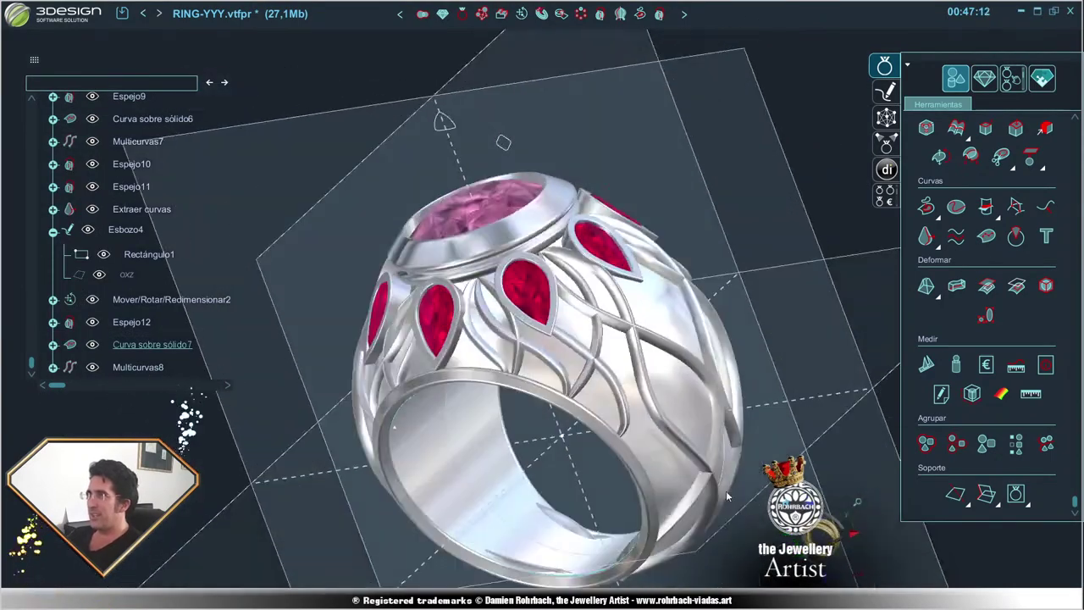
pyautogui.scroll(5, 725, 490)
pyautogui.rightClick(557, 252)
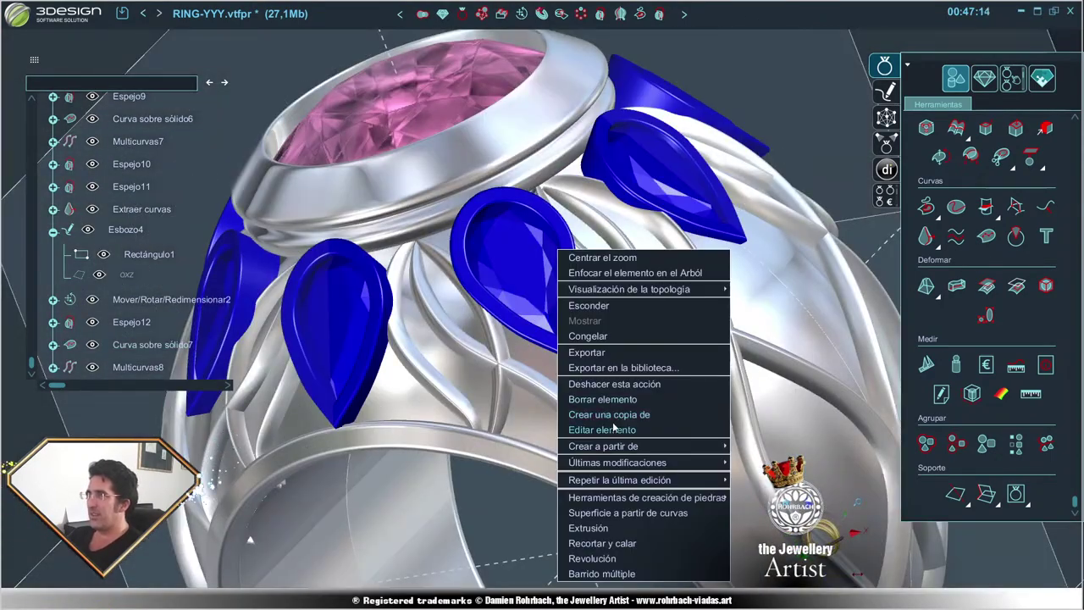
pyautogui.click(588, 337)
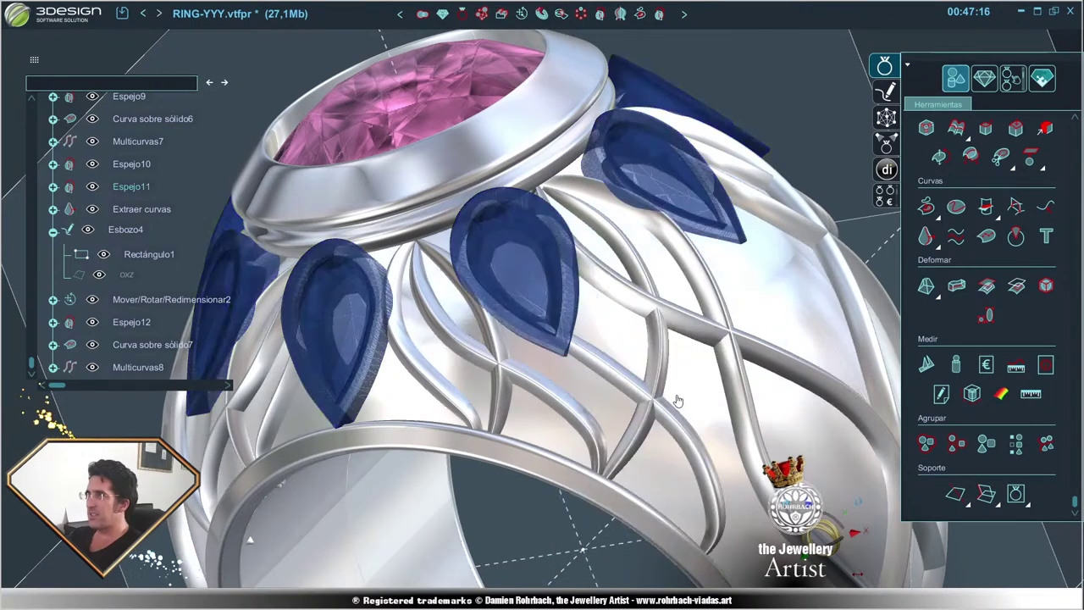
pyautogui.moveTo(588, 337); pyautogui.dragTo(653, 456, button='right')
pyautogui.scroll(5, 653, 456)
pyautogui.scroll(-10, 491, 394)
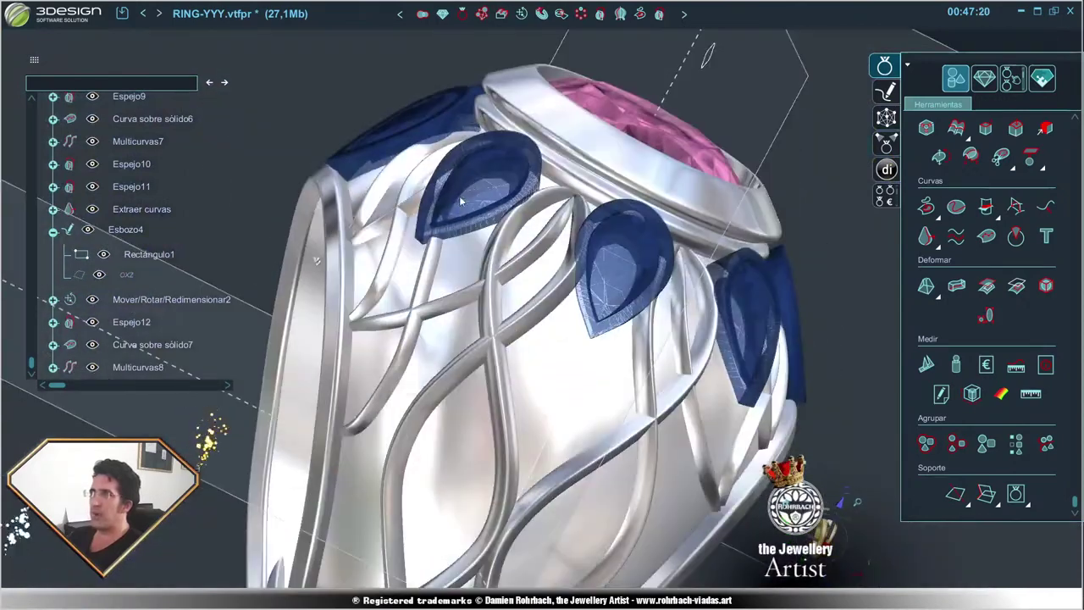
pyautogui.moveTo(470, 531); pyautogui.dragTo(568, 387, button='right')
pyautogui.scroll(5, 567, 386)
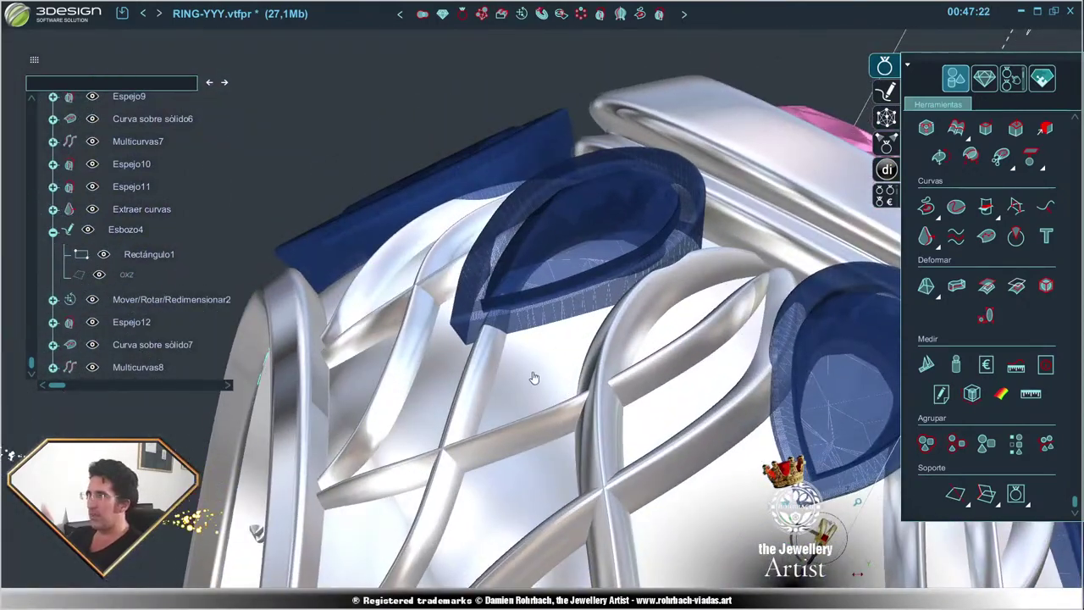
pyautogui.scroll(8, 151, 291)
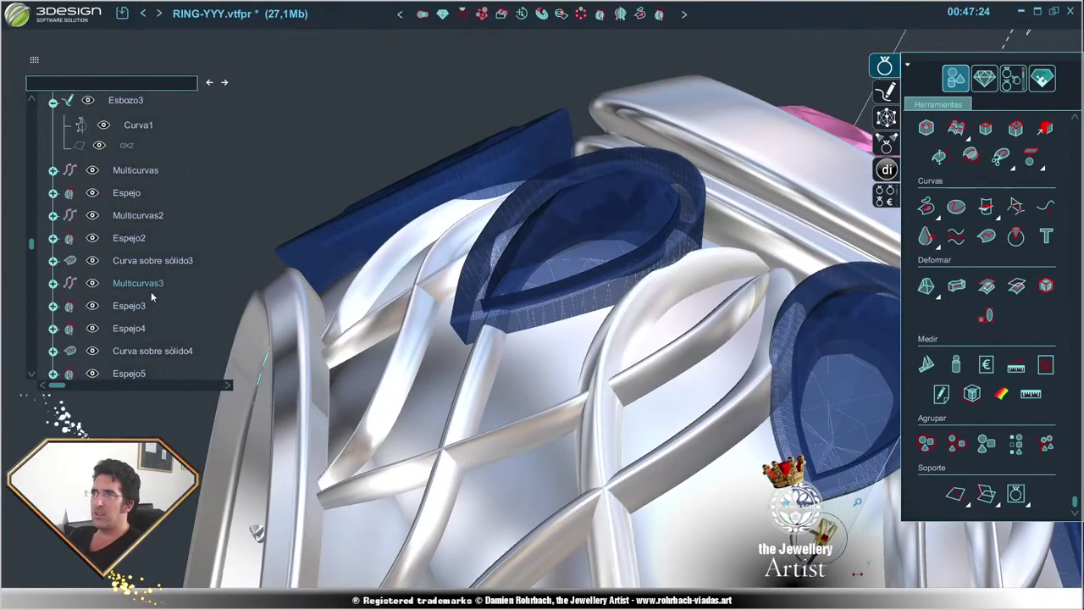
pyautogui.scroll(5, 150, 291)
# - Show the Duplicación stone group normally again and clear the selection
pyautogui.rightClick(151, 240)
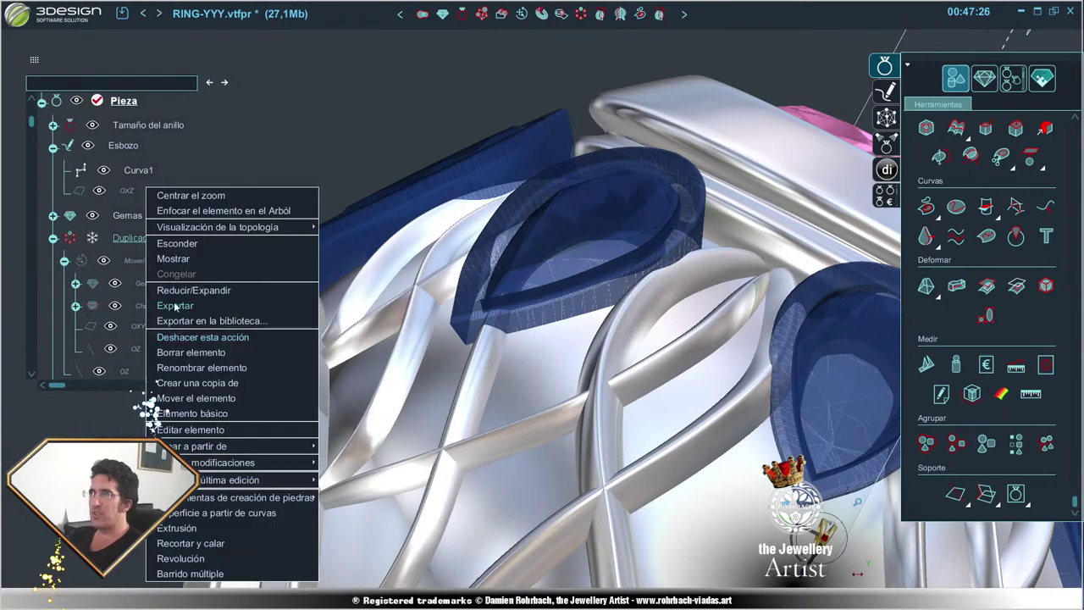
pyautogui.click(177, 259)
pyautogui.scroll(-5, 206, 424)
pyautogui.moveTo(206, 424)
pyautogui.mouseDown(button='right')
pyautogui.moveTo(676, 419)
pyautogui.moveTo(724, 471)
pyautogui.mouseUp(button='right')
pyautogui.press('Escape')
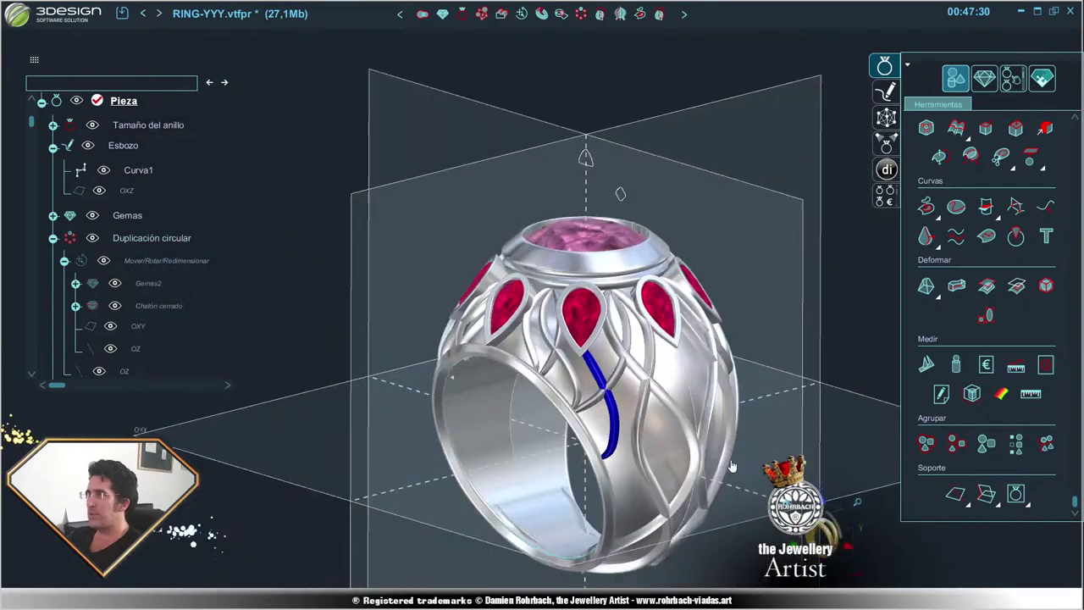
pyautogui.scroll(3, 529, 330)
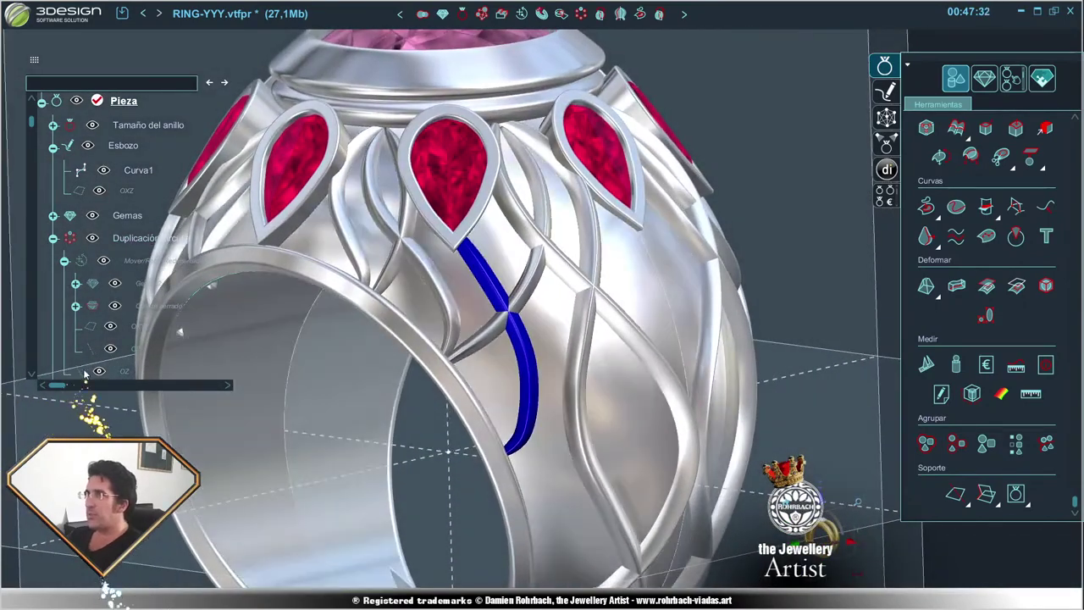
# - Add a point lower on the band to Curva sobre sólido7 and rebuild the wire
pyautogui.scroll(-3, 144, 313)
pyautogui.doubleClick(144, 367)
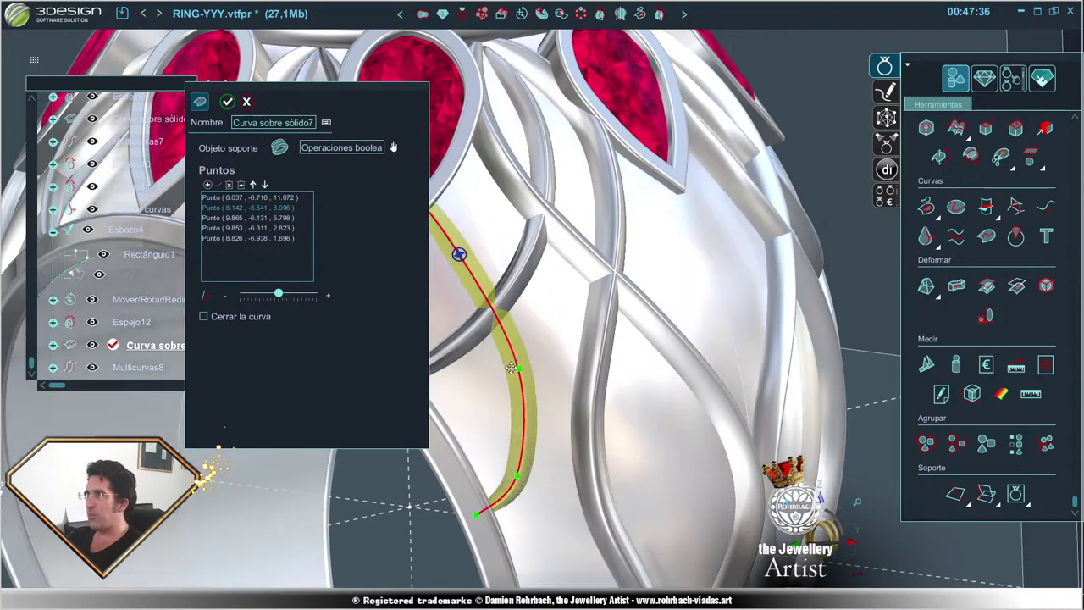
pyautogui.click(511, 370)
pyautogui.click(513, 370)
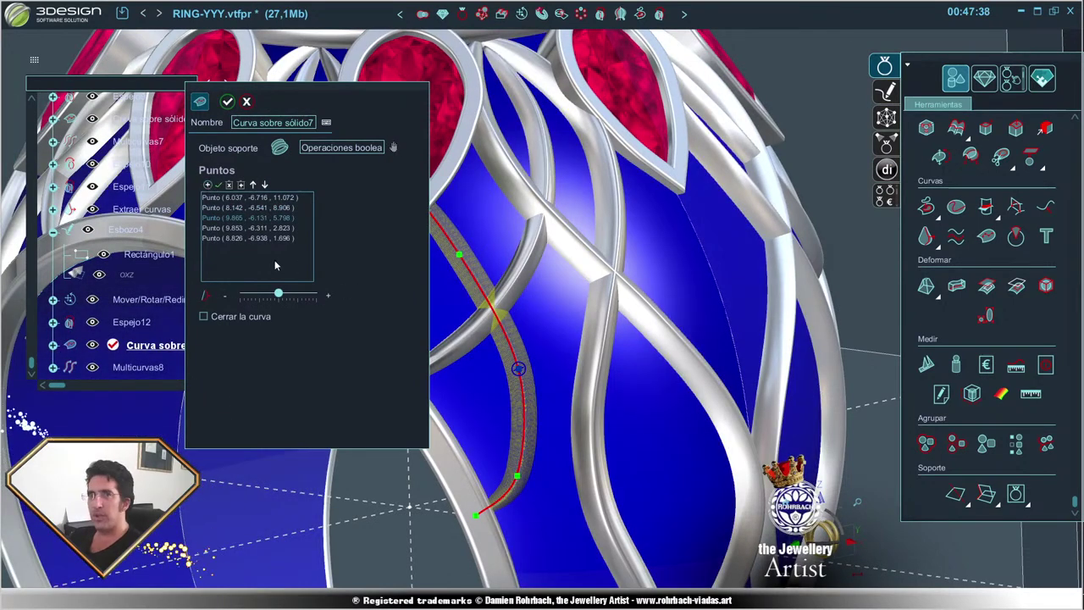
pyautogui.click(528, 421)
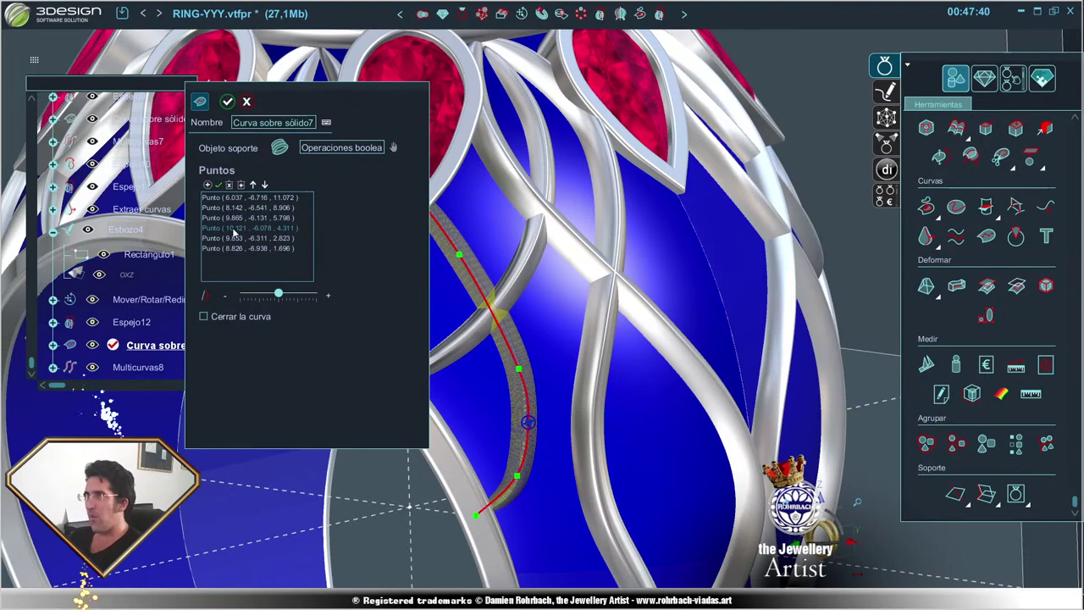
pyautogui.scroll(3, 498, 503)
pyautogui.scroll(2, 520, 440)
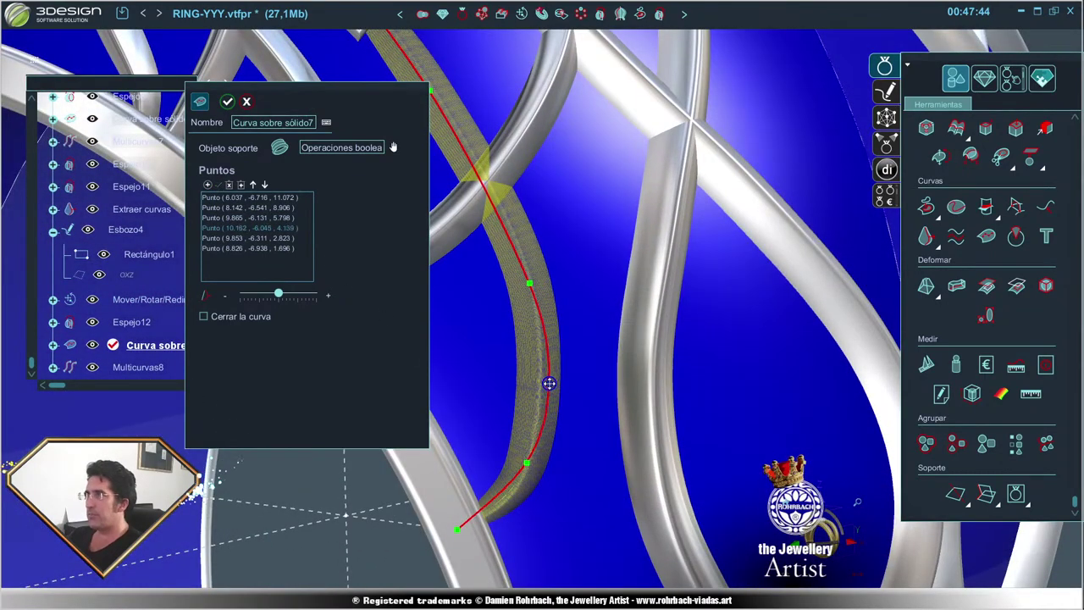
pyautogui.scroll(-5, 542, 339)
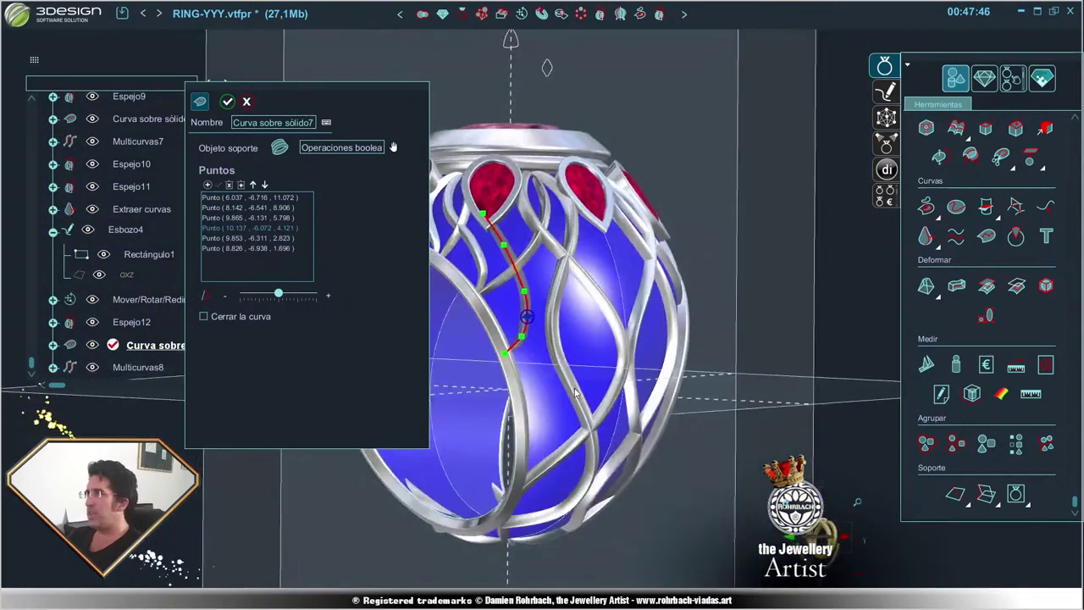
pyautogui.press('Return')
pyautogui.scroll(3, 616, 392)
pyautogui.scroll(2, 574, 394)
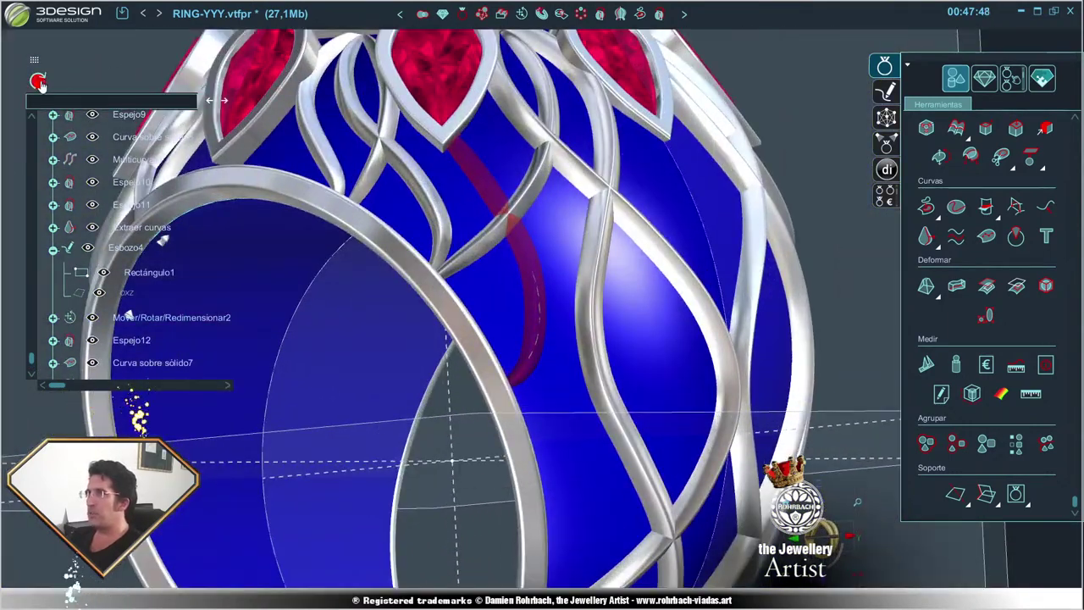
pyautogui.click(38, 82)
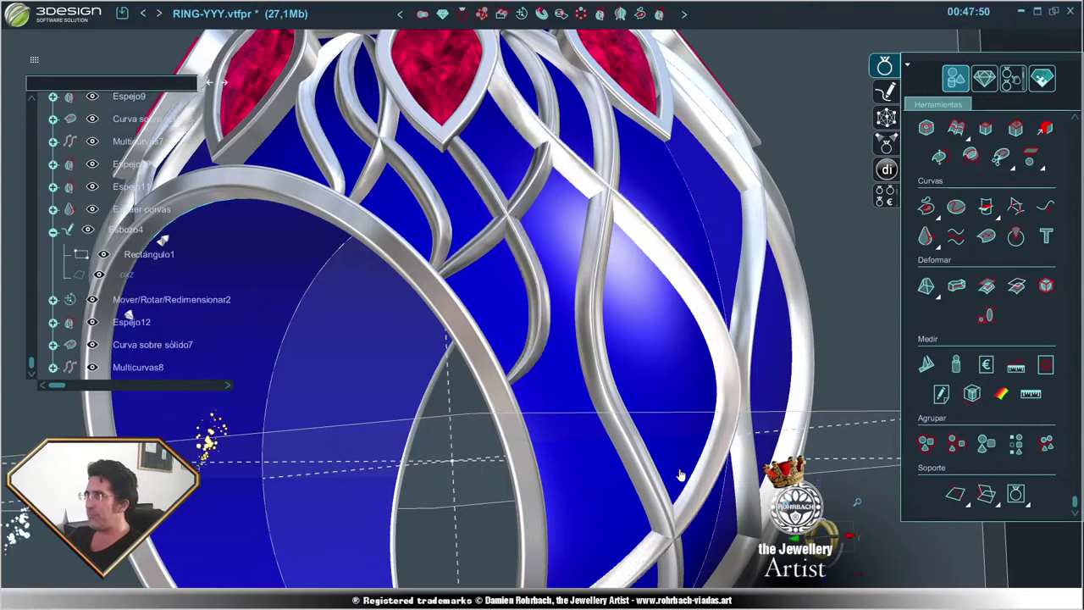
# - Move the curve's lower two points, ending at (8.769, -6.99, 1.754), and validate it
pyautogui.scroll(3, 508, 396)
pyautogui.scroll(-3, 559, 415)
pyautogui.scroll(-2, 593, 440)
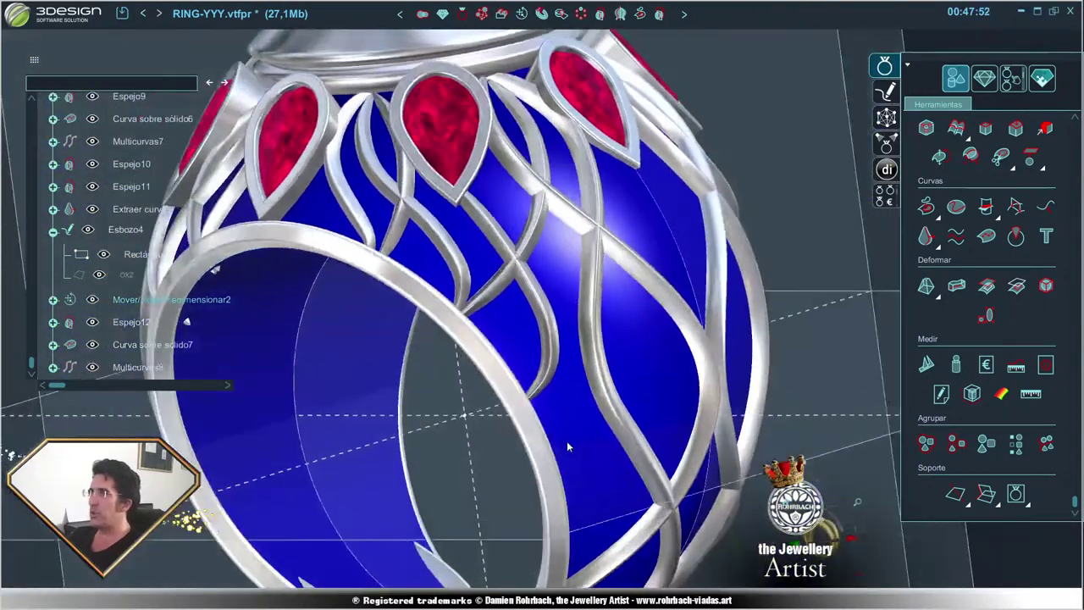
pyautogui.scroll(3, 567, 440)
pyautogui.scroll(2, 576, 460)
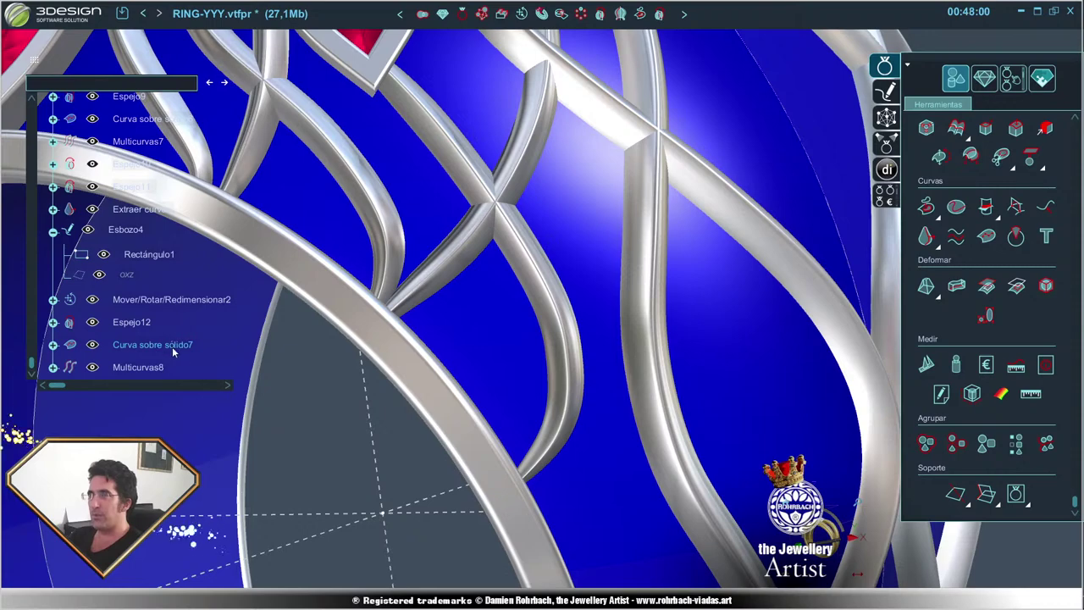
pyautogui.doubleClick(169, 348)
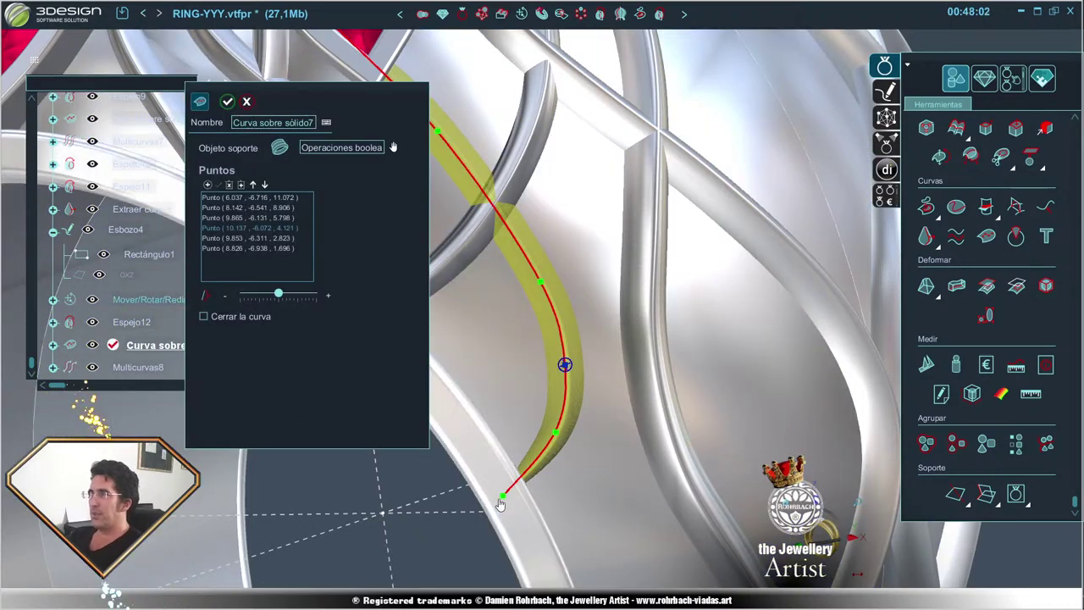
pyautogui.moveTo(503, 496); pyautogui.dragTo(499, 493)
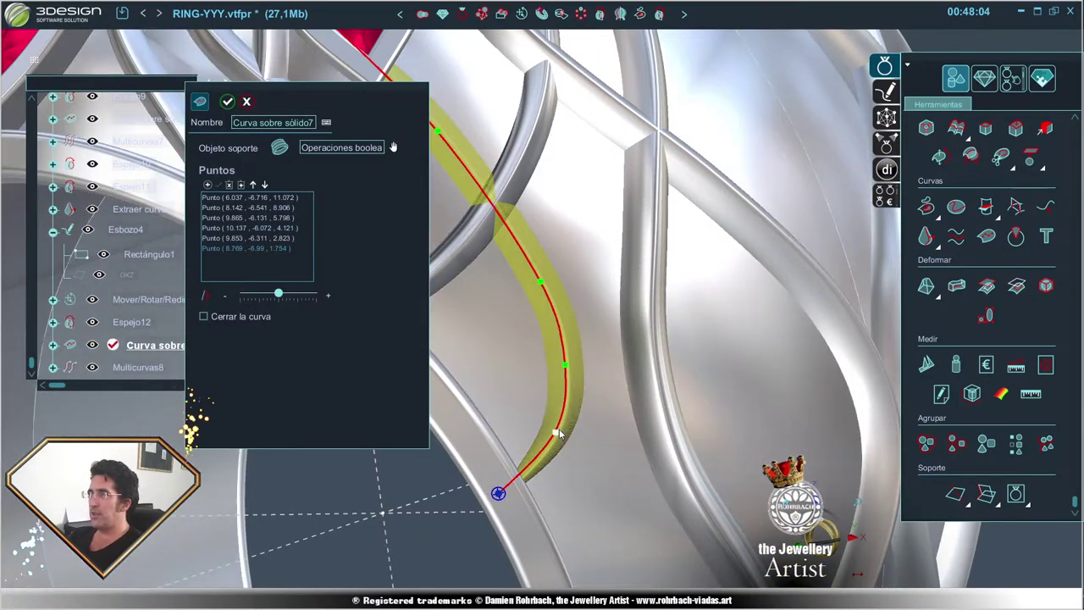
pyautogui.moveTo(559, 433); pyautogui.dragTo(548, 448)
pyautogui.scroll(-5, 549, 449)
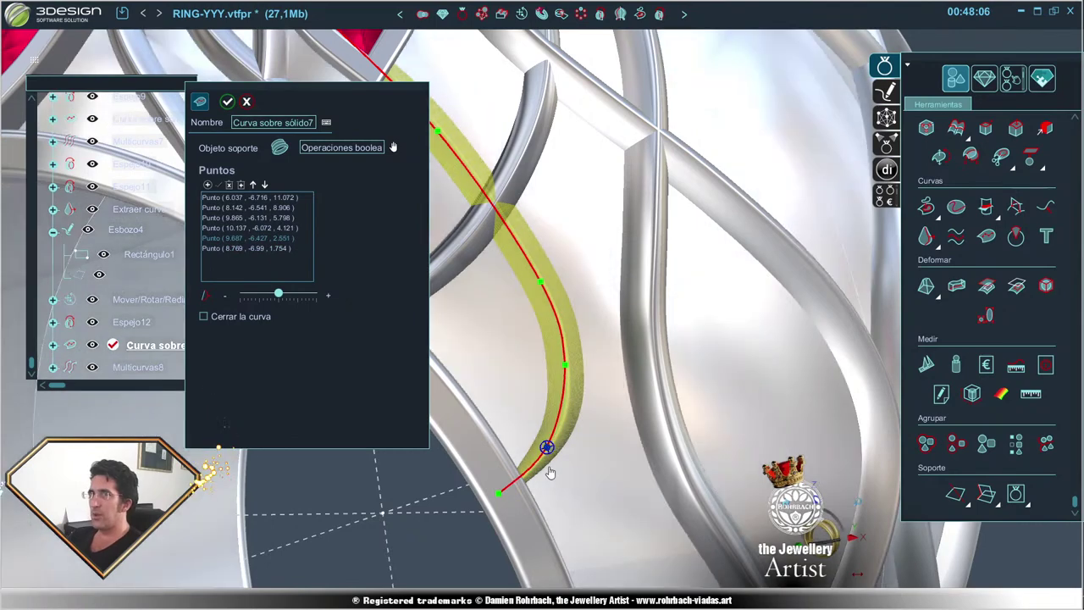
pyautogui.rightClick(546, 463)
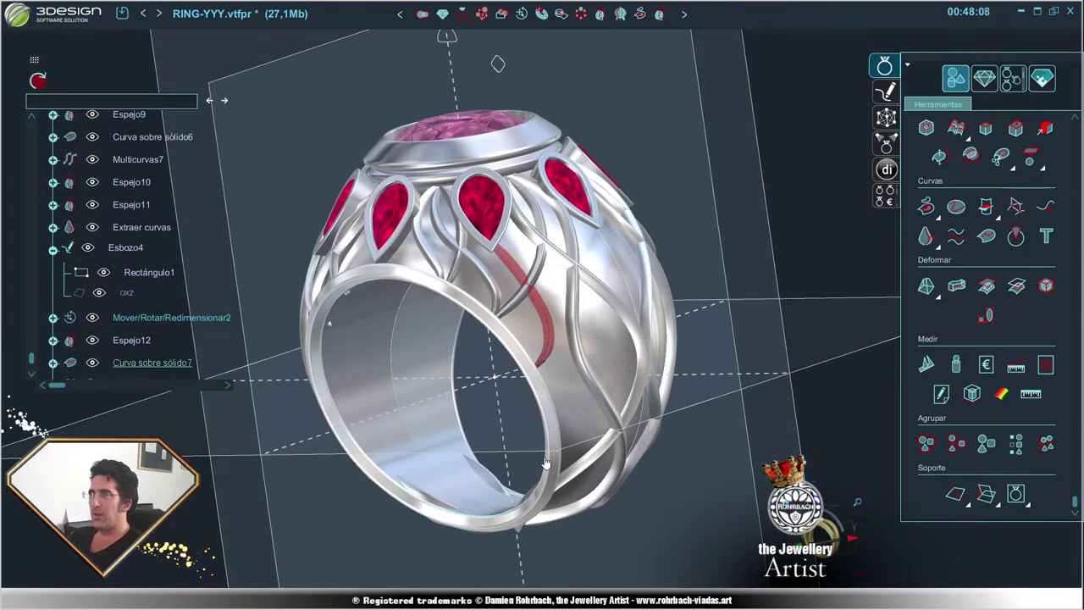
# - Run Multicurvas on the surface curve to create the Multicurvas8 wire
pyautogui.click(38, 83)
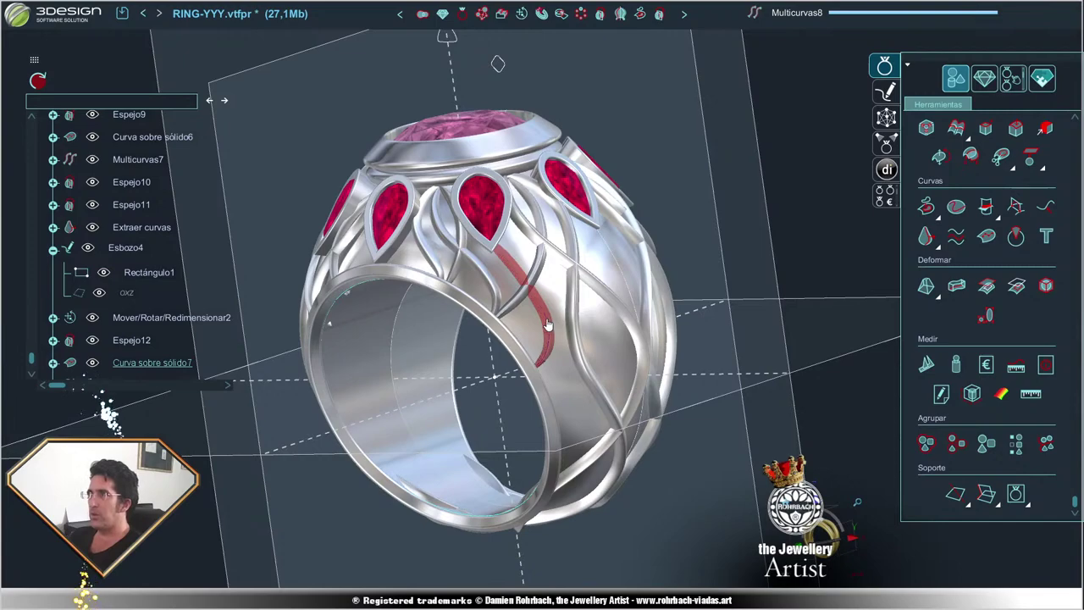
pyautogui.click(545, 318)
pyautogui.moveTo(545, 319); pyautogui.dragTo(574, 111, button='right')
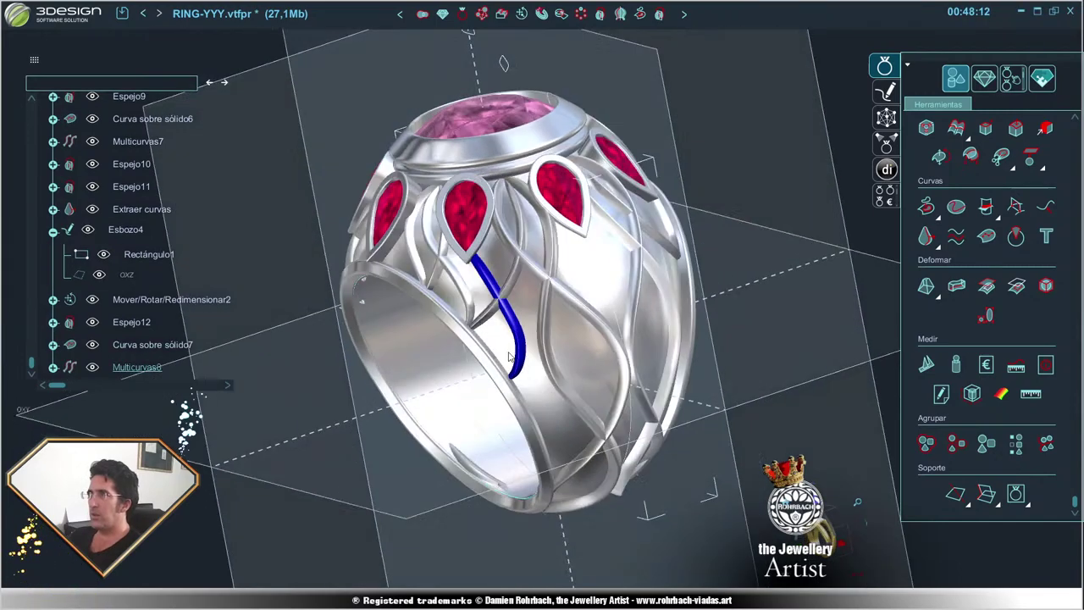
# - Mirror the new wire across the OYZ plane as Espejo13
pyautogui.click(598, 15)
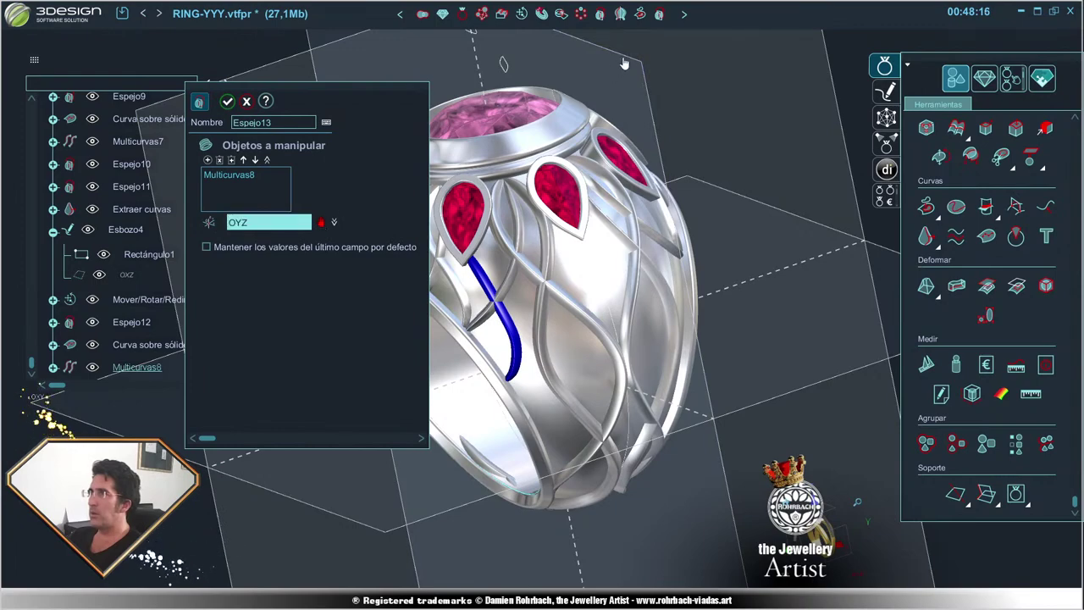
pyautogui.moveTo(622, 55); pyautogui.dragTo(509, 350, button='right')
pyautogui.scroll(2, 509, 350)
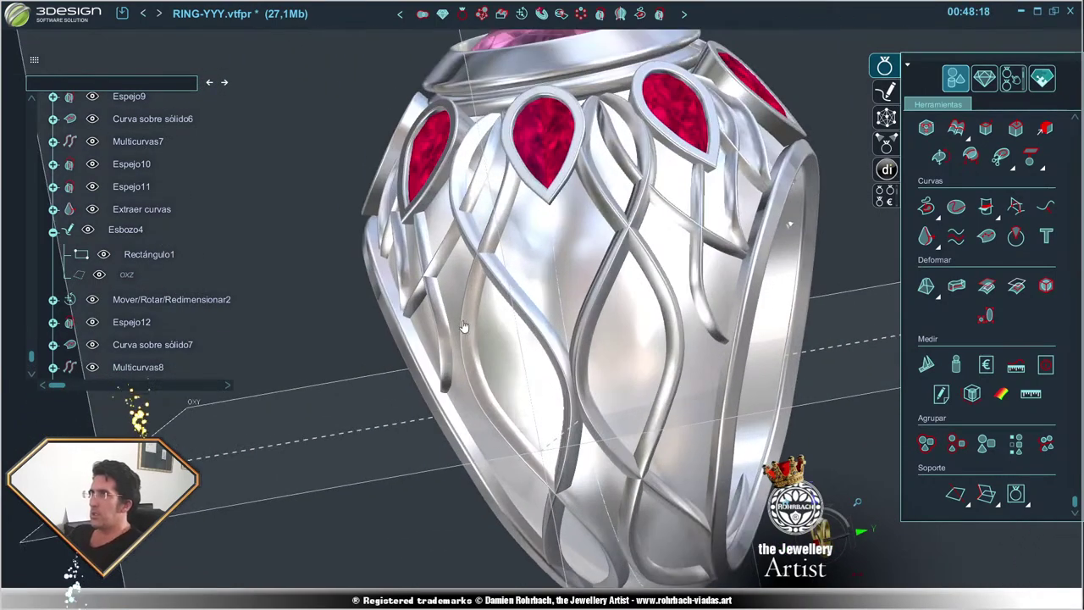
pyautogui.scroll(-3, 724, 352)
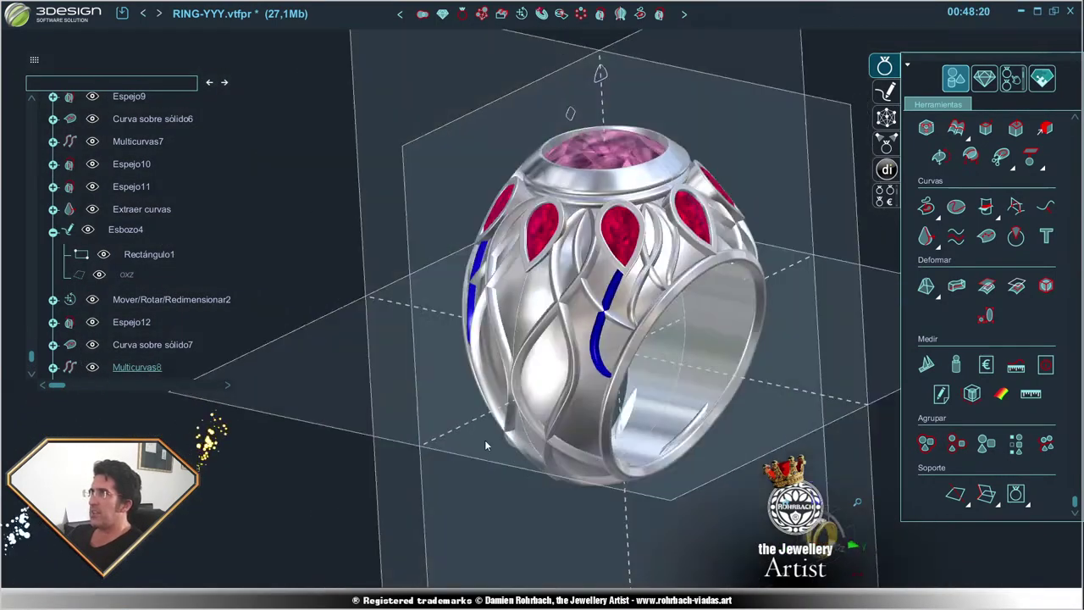
pyautogui.moveTo(484, 439); pyautogui.dragTo(567, 112, button='right')
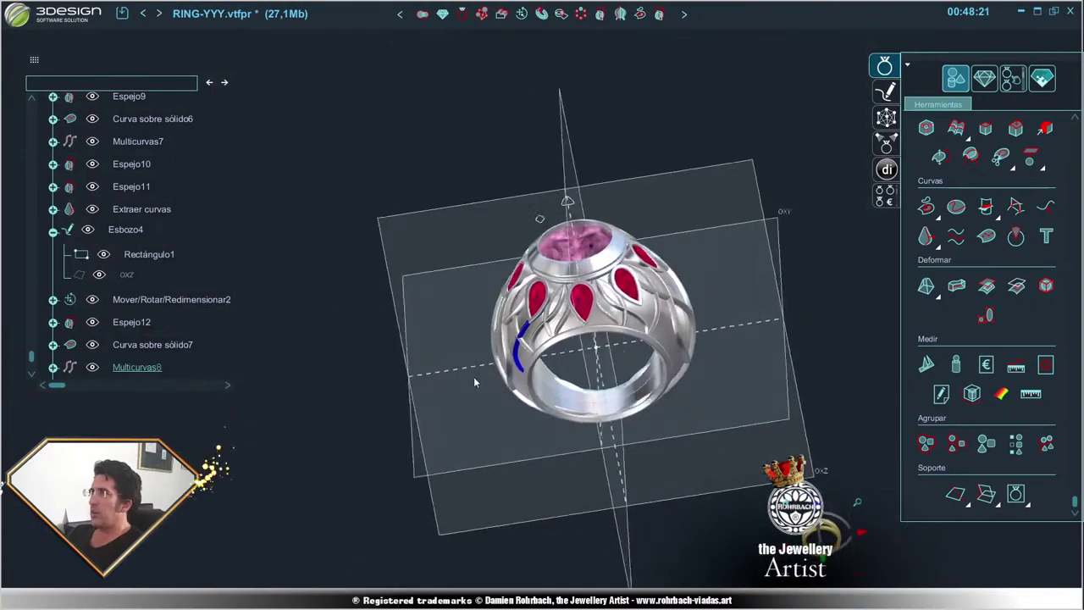
# - Mirror the wire across the other plane as Espejo14 and inspect the woven shank
pyautogui.click(598, 15)
pyautogui.press('Escape')
pyautogui.moveTo(718, 446); pyautogui.dragTo(368, 411, button='right')
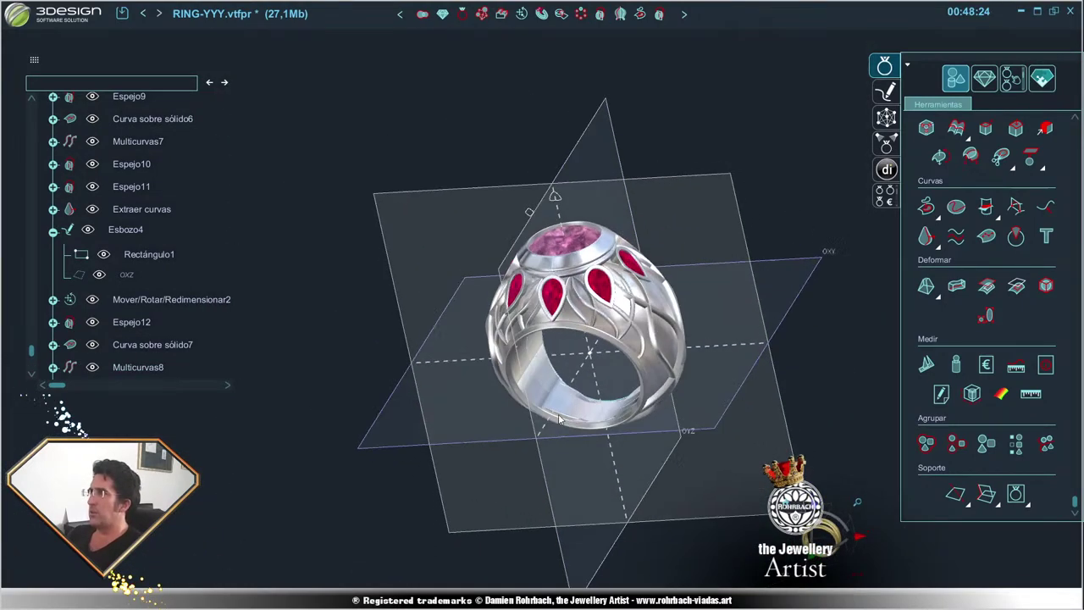
pyautogui.scroll(2, 368, 410)
pyautogui.scroll(2, 398, 394)
pyautogui.scroll(2, 424, 376)
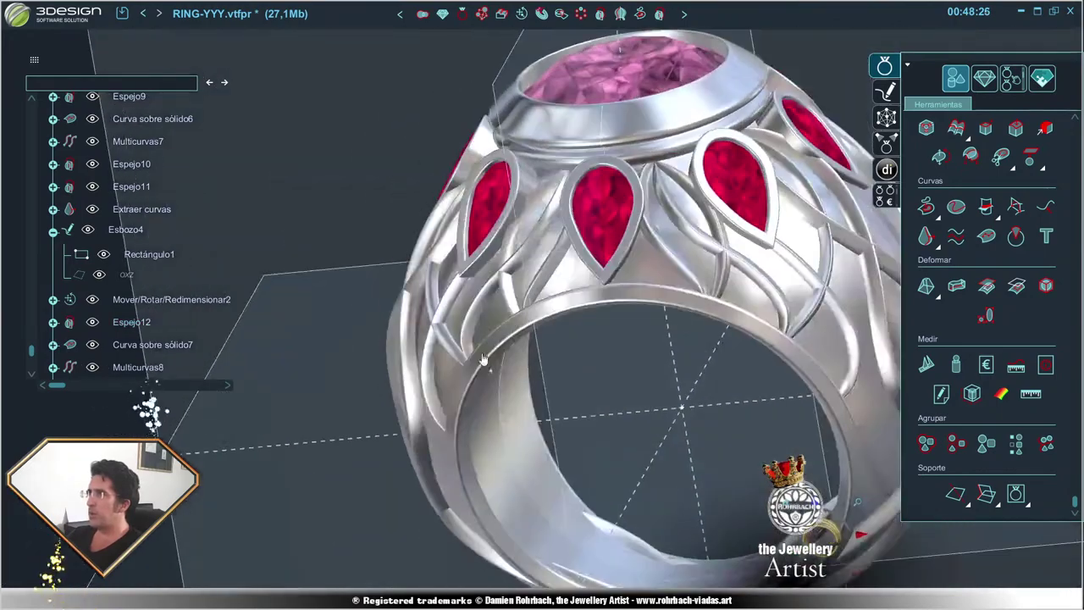
pyautogui.scroll(2, 449, 362)
pyautogui.scroll(-3, 449, 361)
pyautogui.moveTo(449, 362); pyautogui.dragTo(472, 256, button='right')
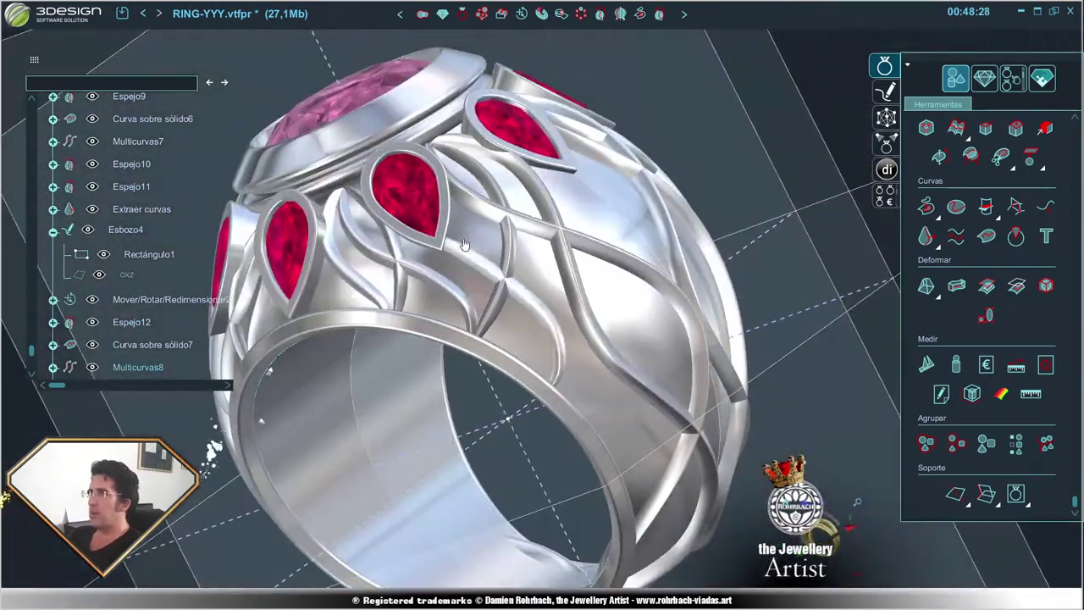
pyautogui.scroll(2, 471, 256)
pyautogui.scroll(3, 472, 256)
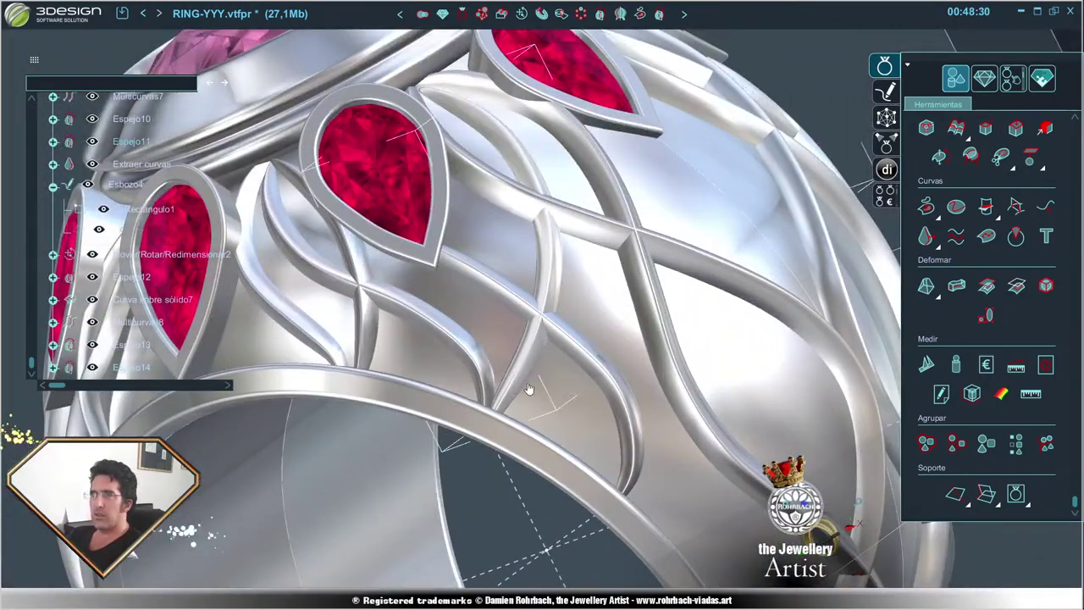
pyautogui.scroll(-2, 343, 360)
pyautogui.scroll(-2, 344, 361)
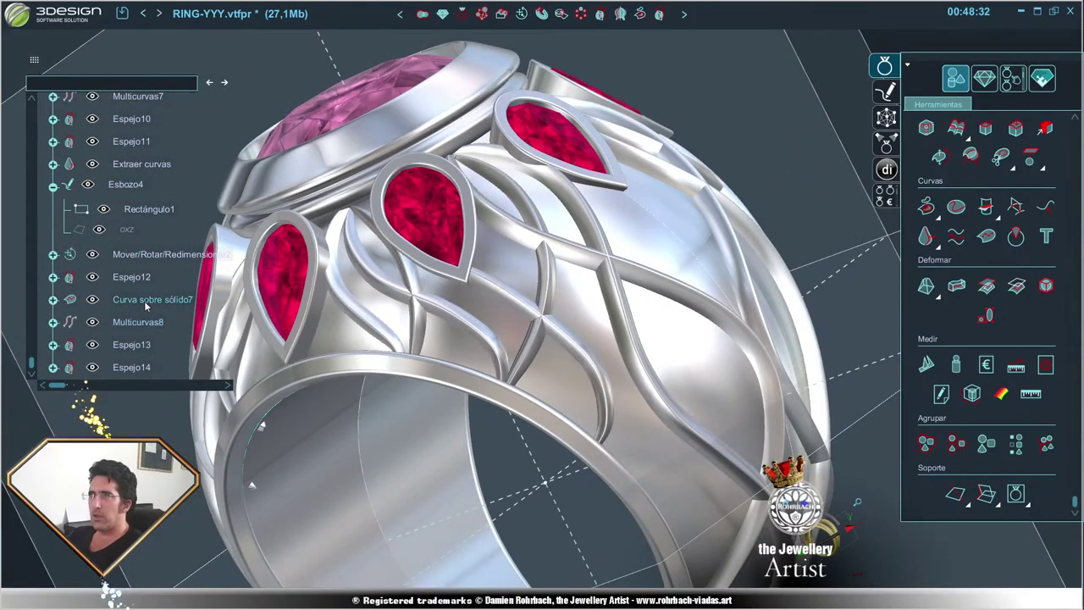
# - Reopen Curva sobre sólido7 and shift its first two points toward the bezel and along the band
pyautogui.doubleClick(144, 300)
pyautogui.moveTo(449, 372); pyautogui.dragTo(487, 296, button='right')
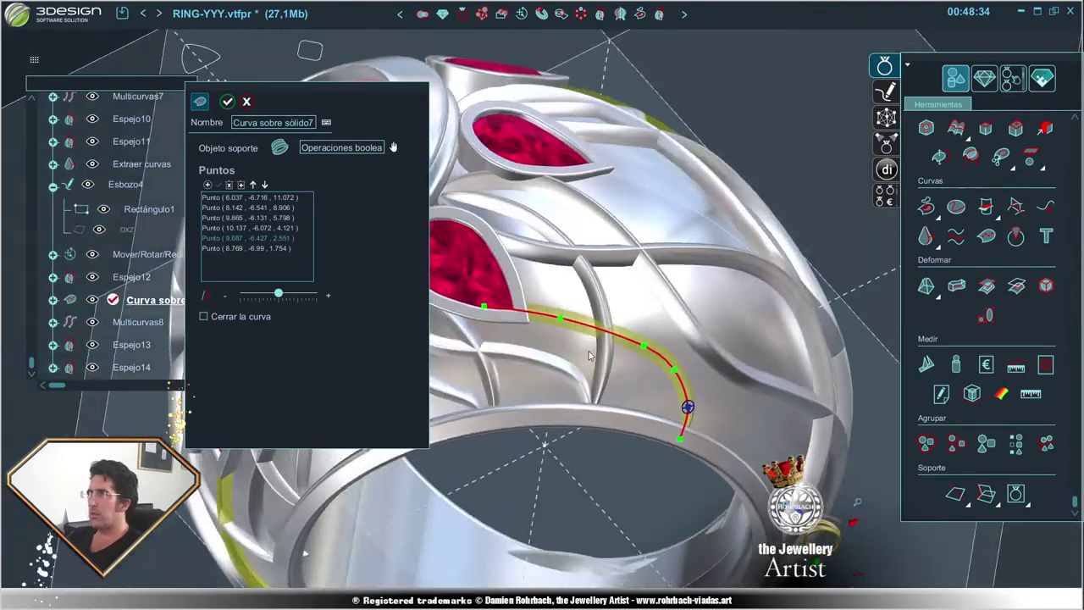
pyautogui.scroll(2, 487, 297)
pyautogui.scroll(2, 525, 320)
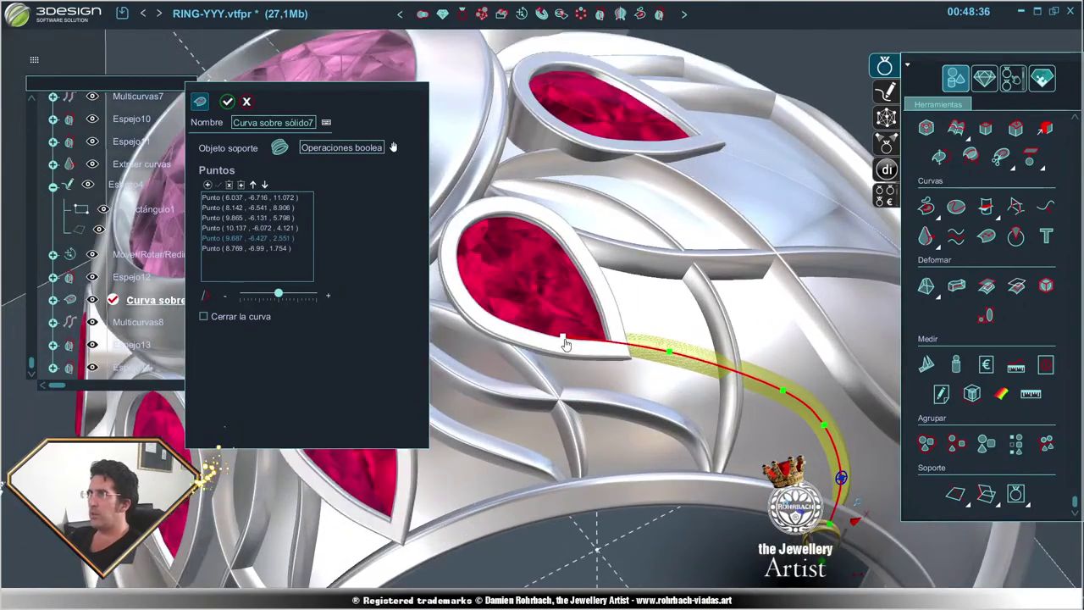
pyautogui.moveTo(564, 342); pyautogui.dragTo(580, 355)
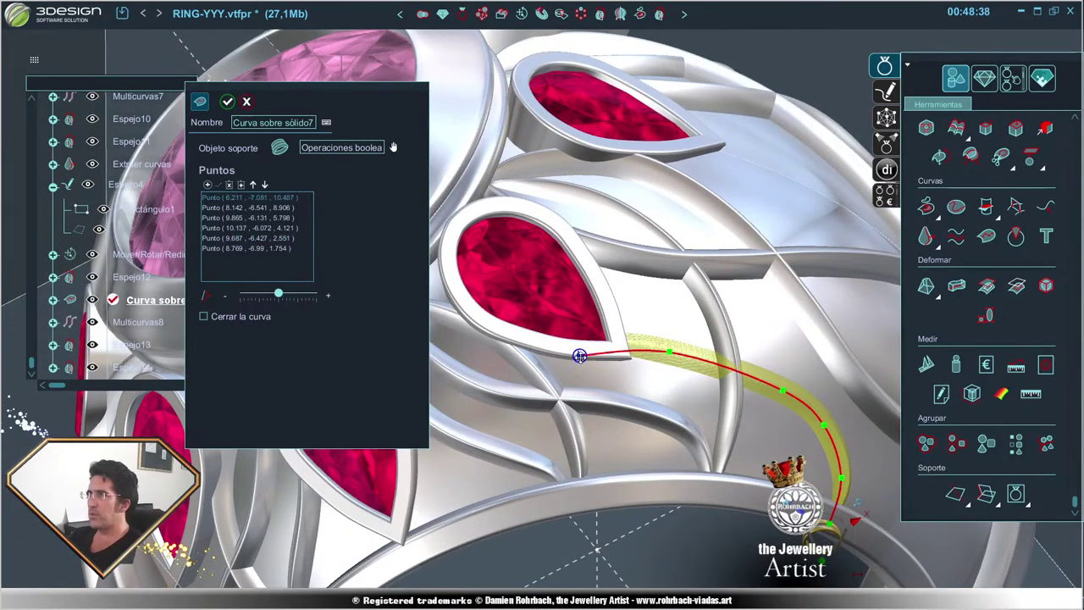
pyautogui.moveTo(669, 350); pyautogui.dragTo(651, 362)
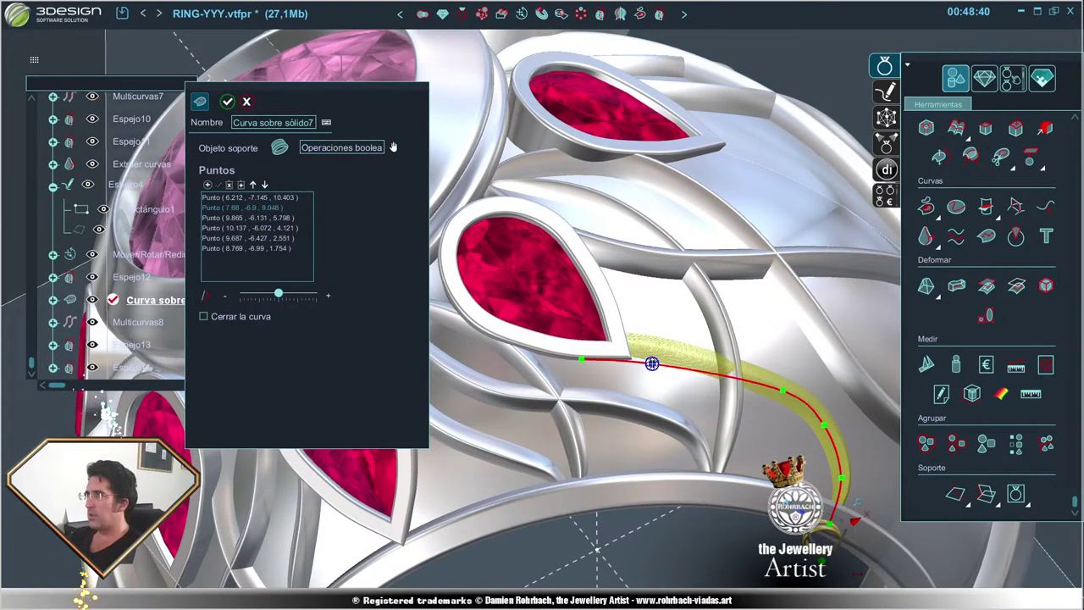
pyautogui.click(581, 364)
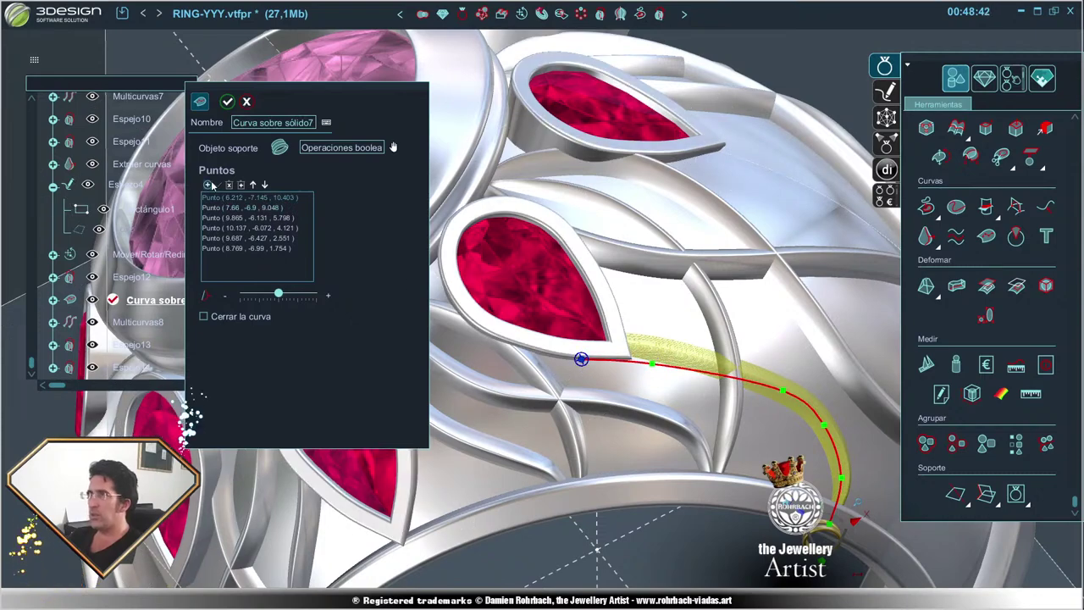
# - Add a new start point at (4.55, -6.784, 12.027) and reposition the second and fourth points
pyautogui.click(491, 334)
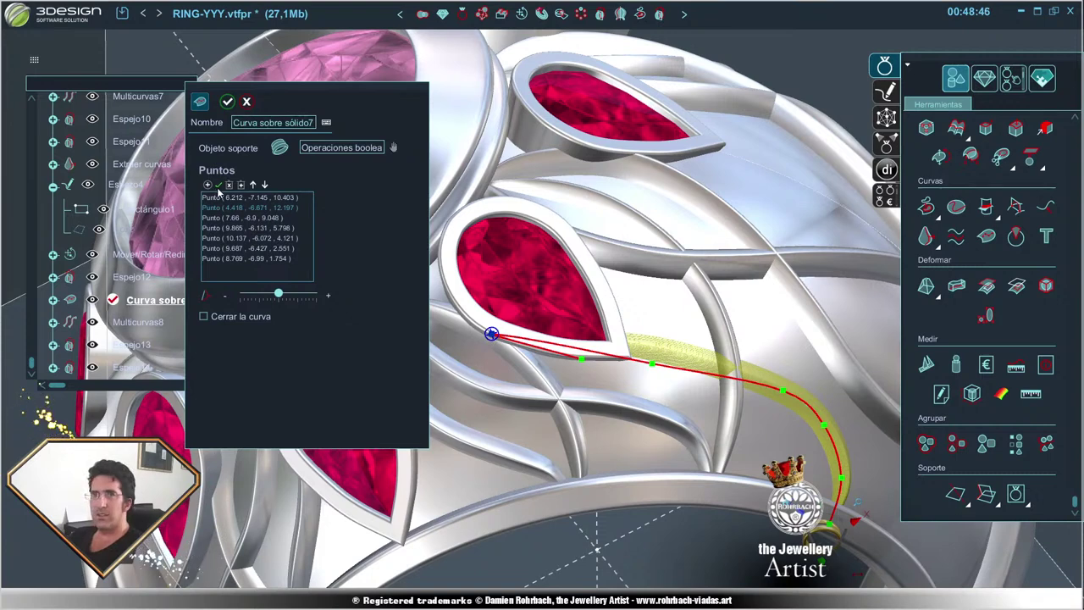
pyautogui.moveTo(491, 334); pyautogui.dragTo(519, 371)
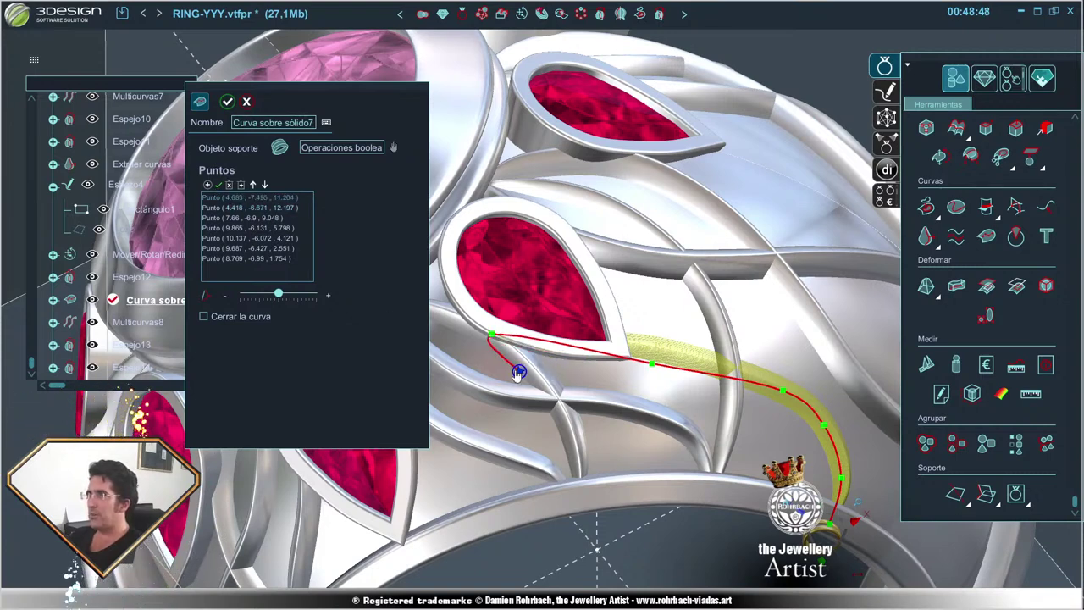
pyautogui.moveTo(507, 334); pyautogui.dragTo(589, 361)
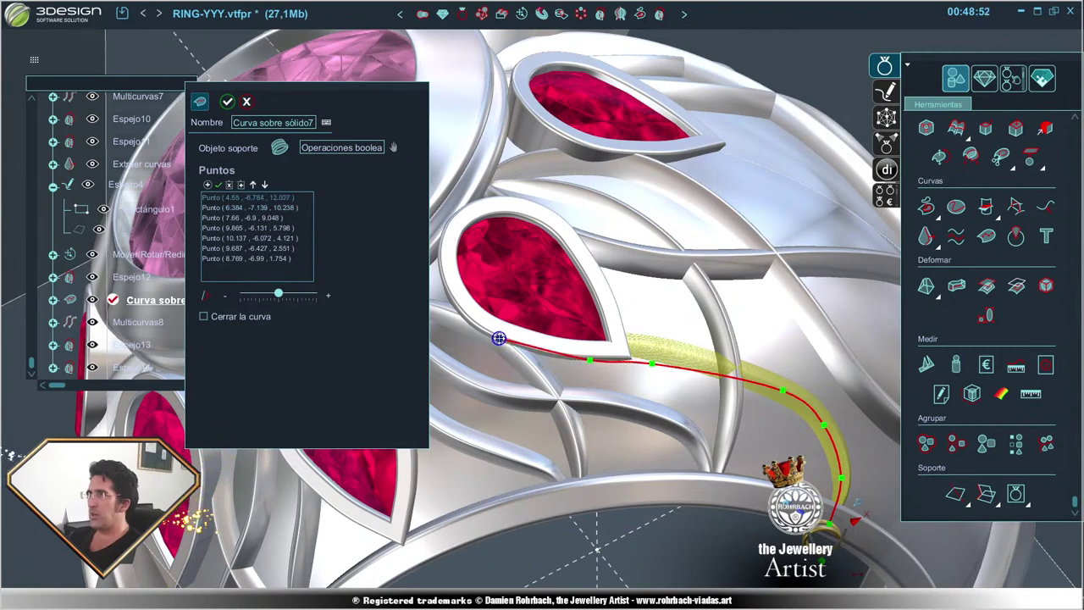
pyautogui.moveTo(590, 361); pyautogui.dragTo(564, 356)
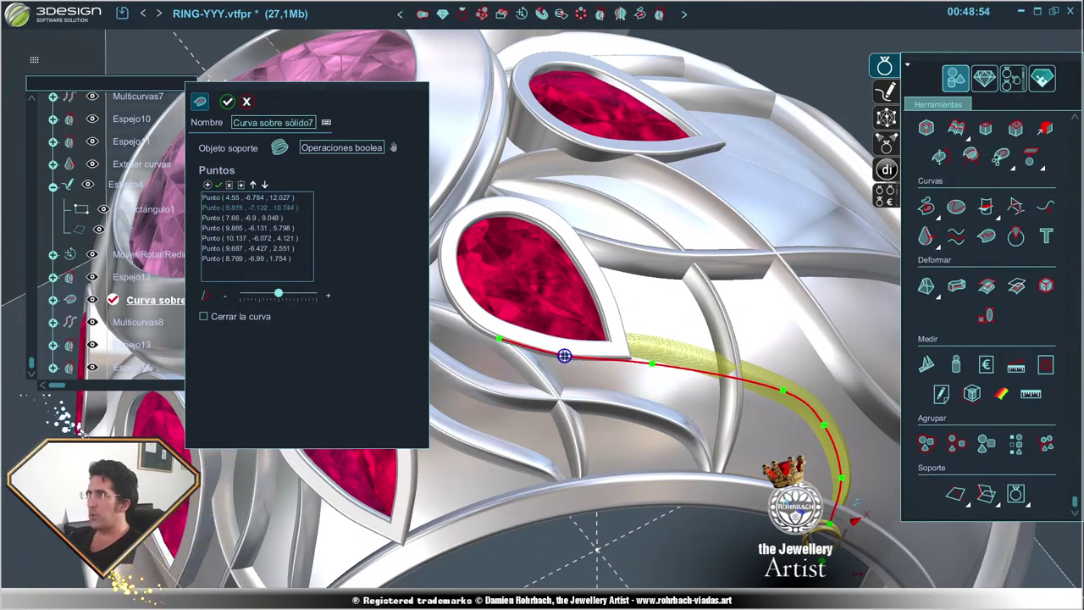
pyautogui.click(652, 366)
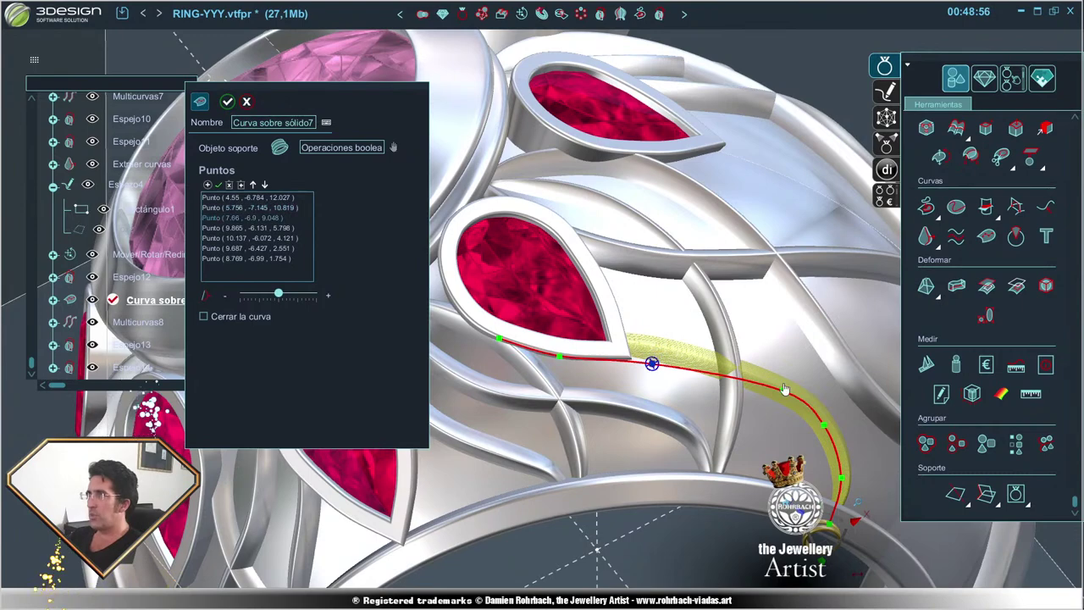
pyautogui.click(783, 391)
pyautogui.moveTo(782, 392); pyautogui.dragTo(760, 384)
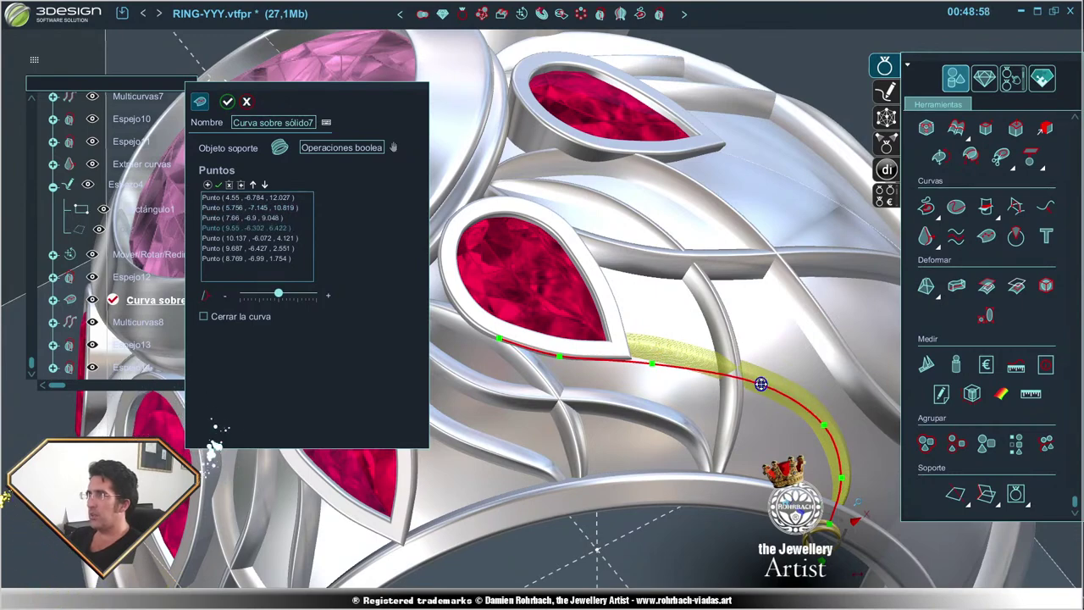
pyautogui.scroll(-5, 777, 398)
# - Validate the reshaped Curva sobre sólido7 so Multicurvas8 and its mirrors rebuild around the band
pyautogui.click(227, 101)
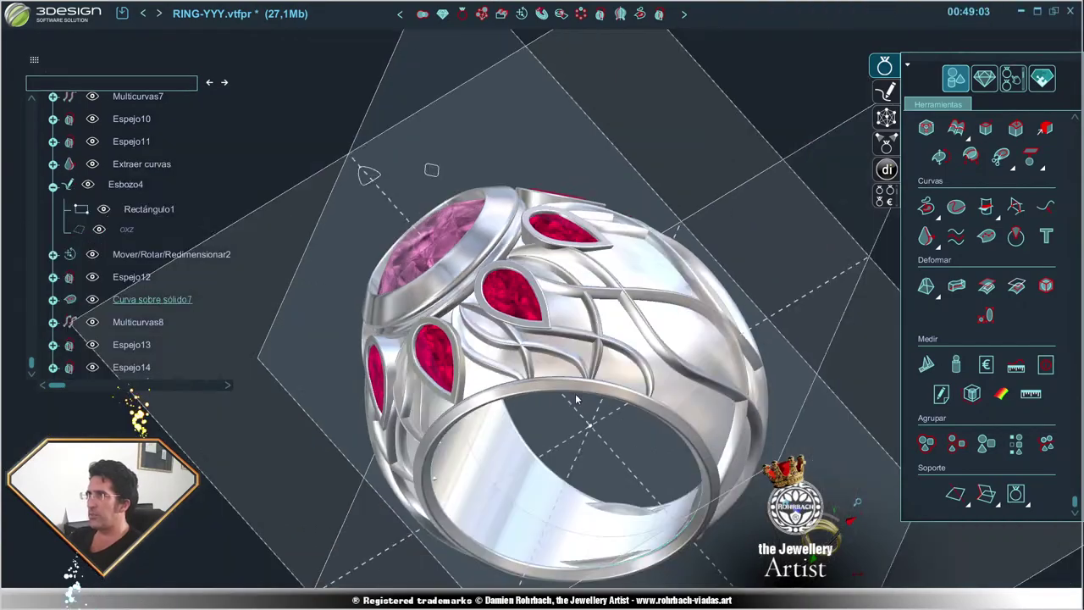
pyautogui.moveTo(574, 393)
pyautogui.mouseDown(button='middle')
pyautogui.moveTo(482, 401)
pyautogui.moveTo(719, 340)
pyautogui.moveTo(598, 457)
pyautogui.moveTo(673, 402)
pyautogui.mouseUp(button='middle')
pyautogui.scroll(3, 650, 415)
pyautogui.scroll(-3, 673, 399)
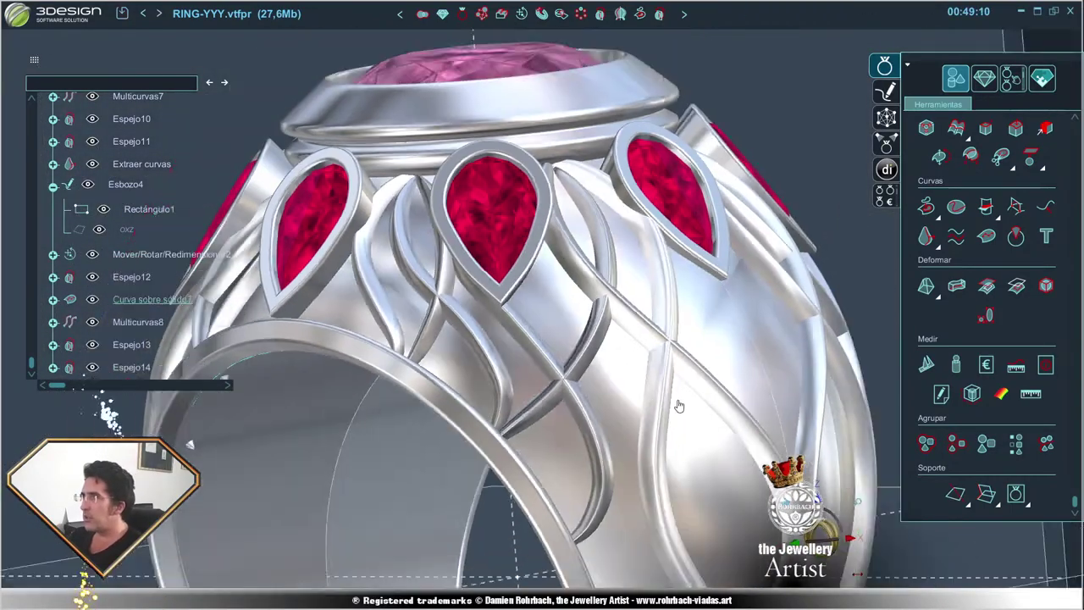
pyautogui.scroll(-3, 661, 322)
pyautogui.moveTo(659, 310)
pyautogui.mouseDown(button='middle')
pyautogui.moveTo(394, 431)
pyautogui.moveTo(630, 296)
pyautogui.moveTo(559, 404)
pyautogui.mouseUp(button='middle')
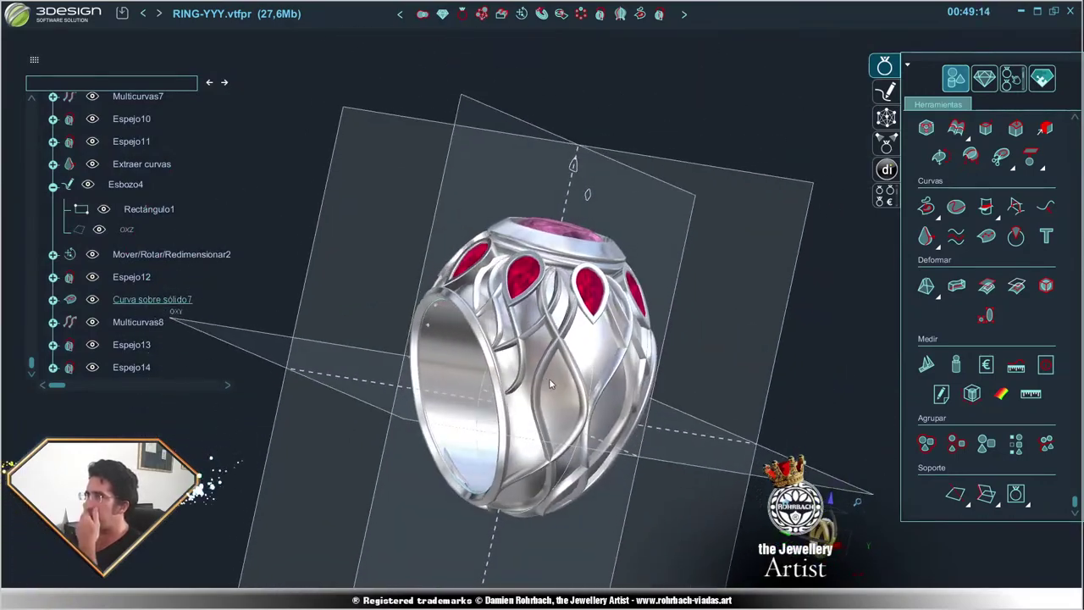
pyautogui.scroll(2, 558, 404)
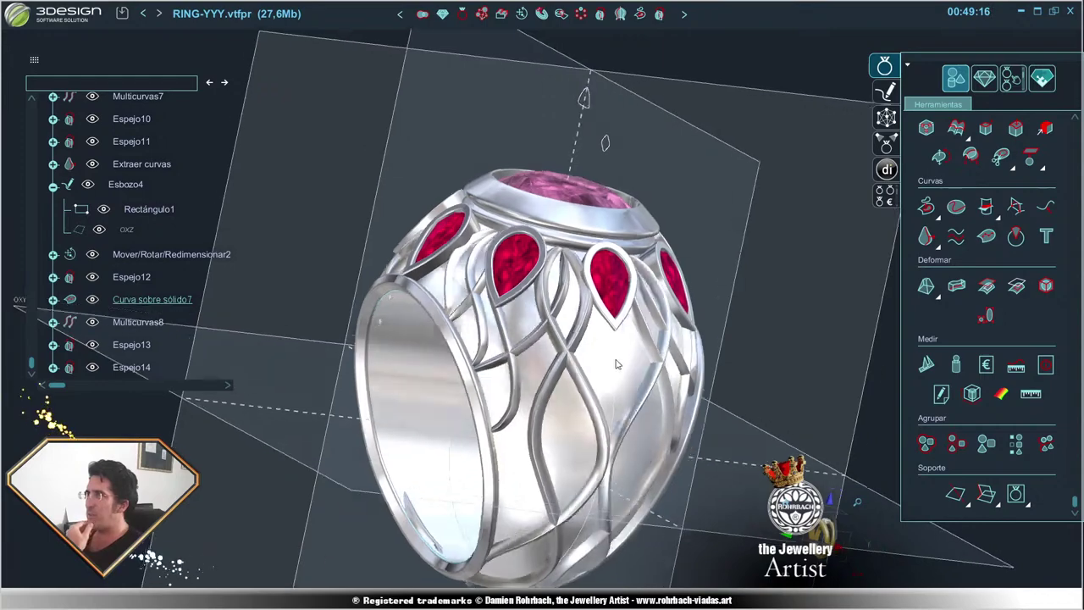
pyautogui.scroll(1, 559, 373)
# - Select the inner band surface and pear rubies as the base for a new Curva sobre sólido8
pyautogui.click(593, 353)
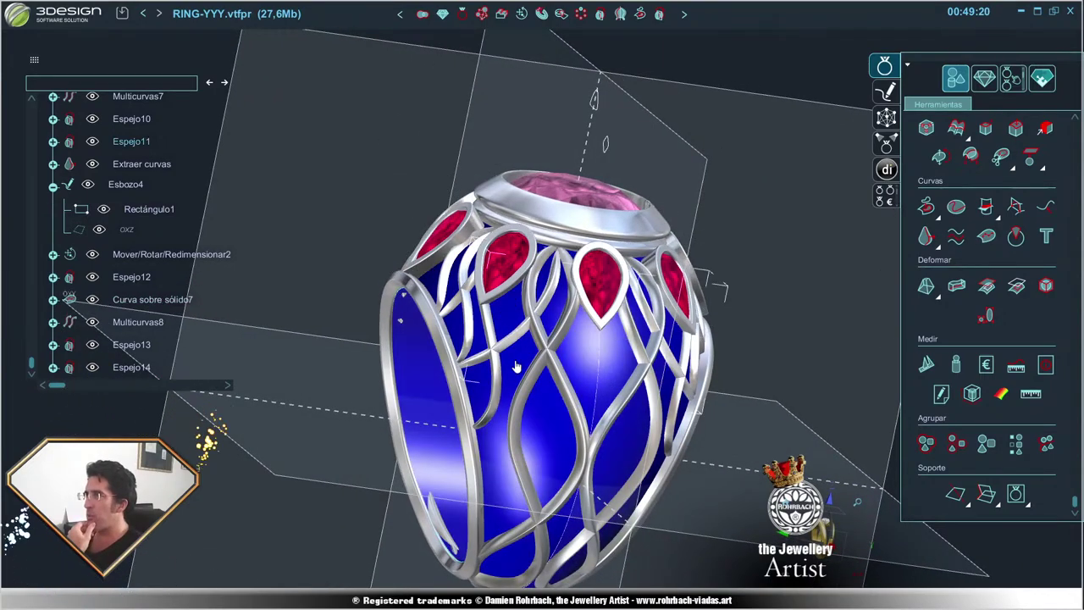
pyautogui.click(508, 285)
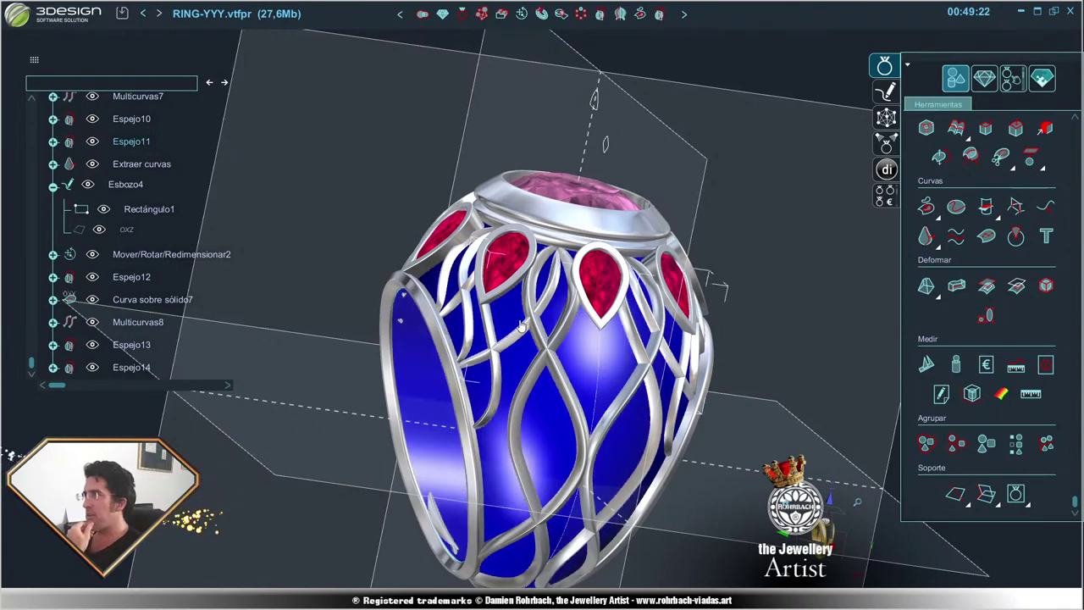
pyautogui.moveTo(500, 418); pyautogui.dragTo(520, 402, button='middle')
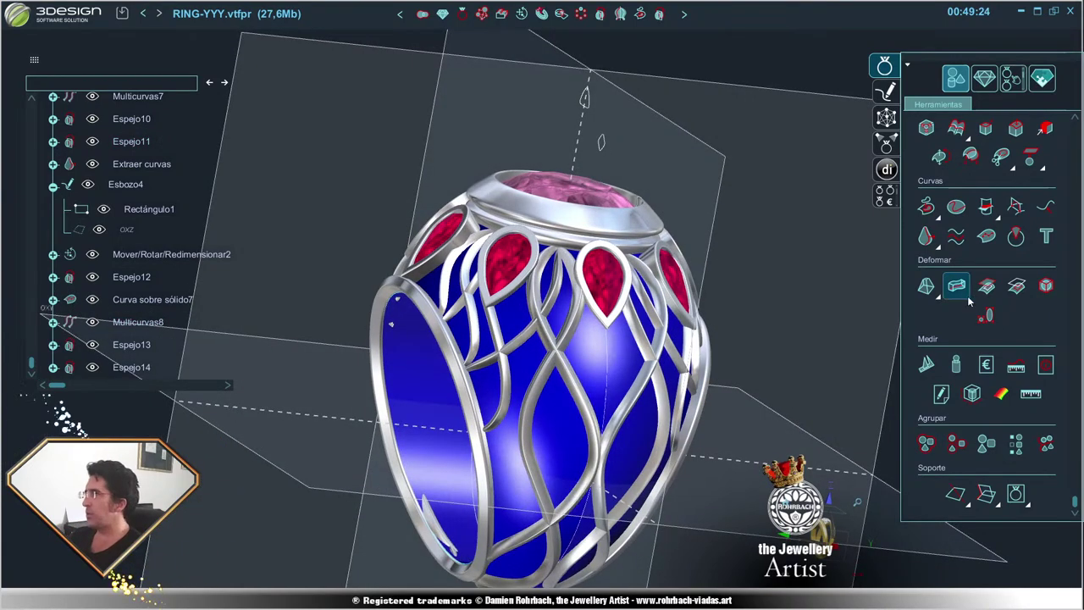
pyautogui.click(984, 240)
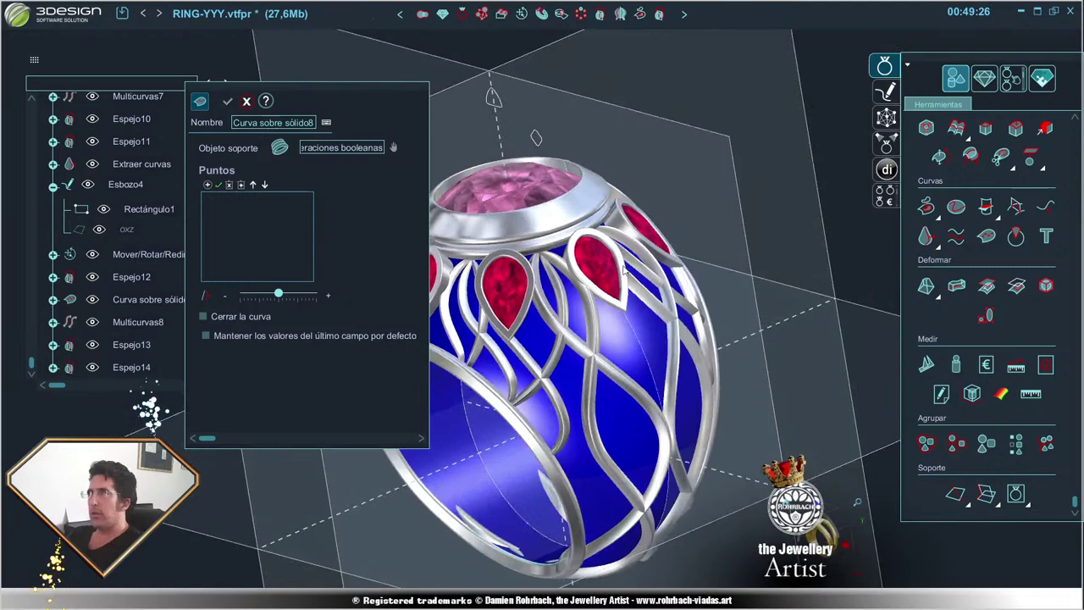
# - Place curve points from the pear bezel tip down the band to near its lower edge
pyautogui.scroll(2, 526, 339)
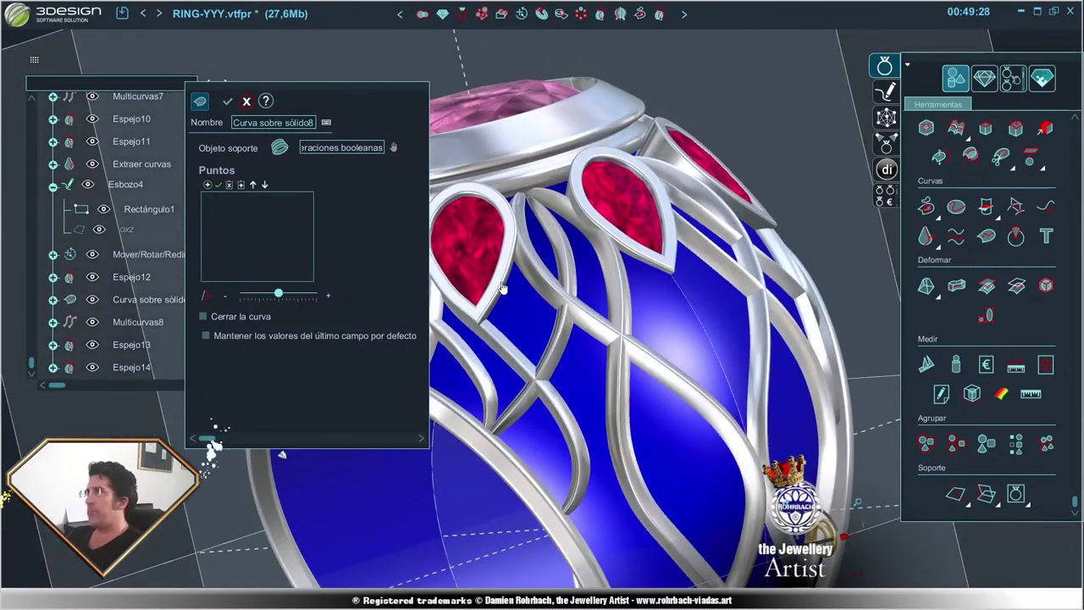
pyautogui.click(529, 326)
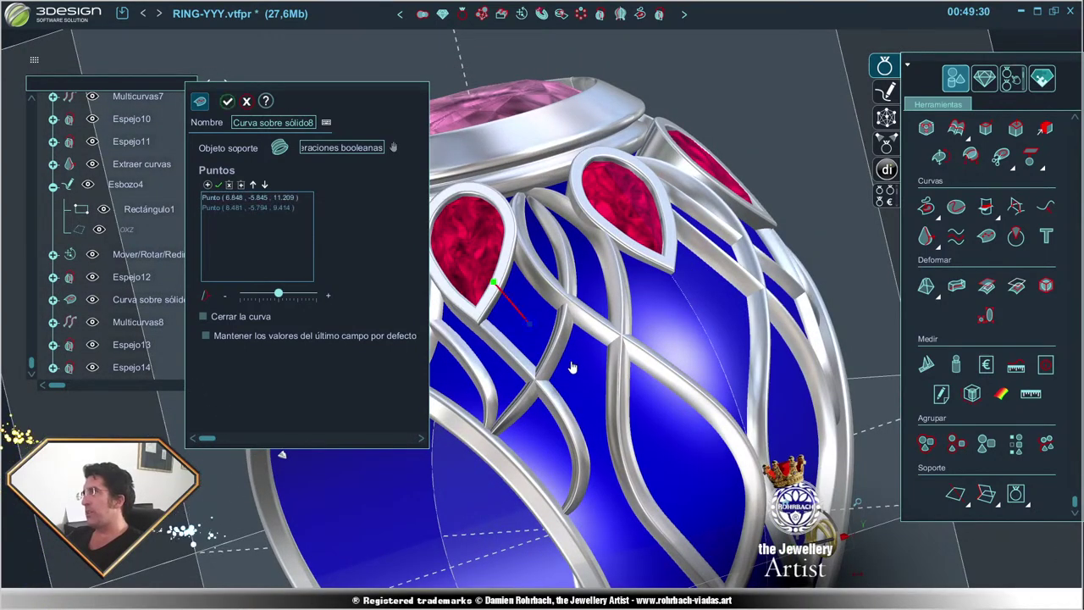
pyautogui.click(591, 377)
pyautogui.click(666, 446)
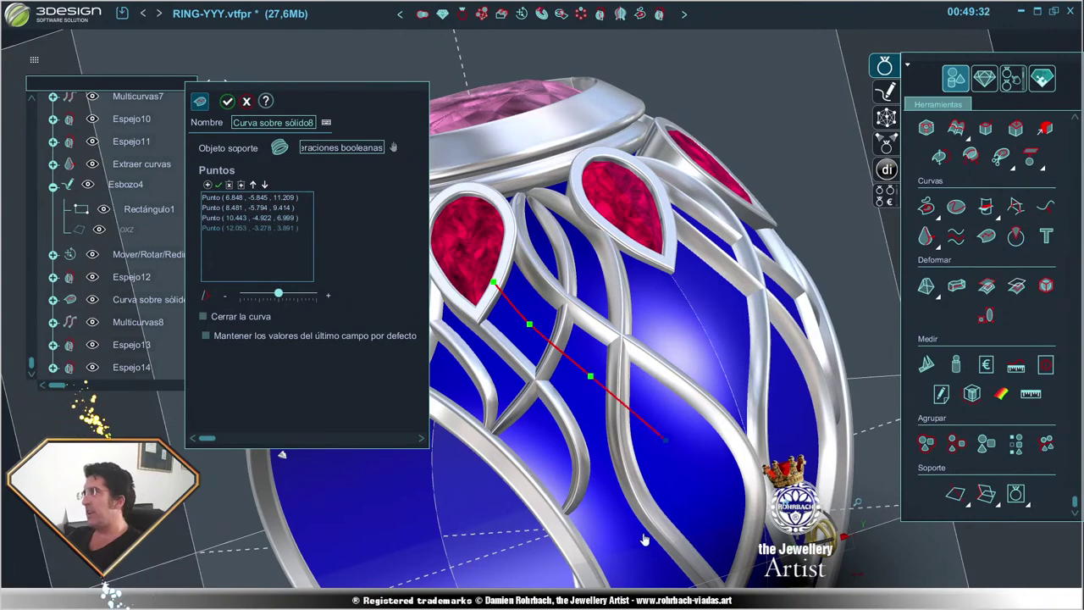
pyautogui.moveTo(667, 446)
pyautogui.mouseDown(button='middle')
pyautogui.moveTo(474, 505)
pyautogui.moveTo(593, 344)
pyautogui.mouseUp(button='middle')
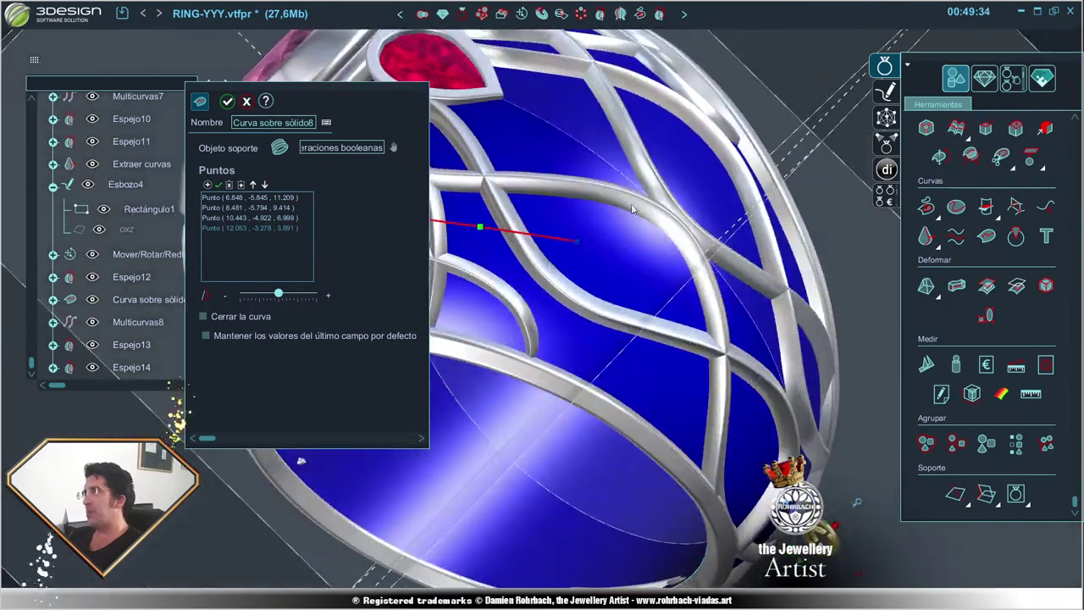
pyautogui.click(599, 337)
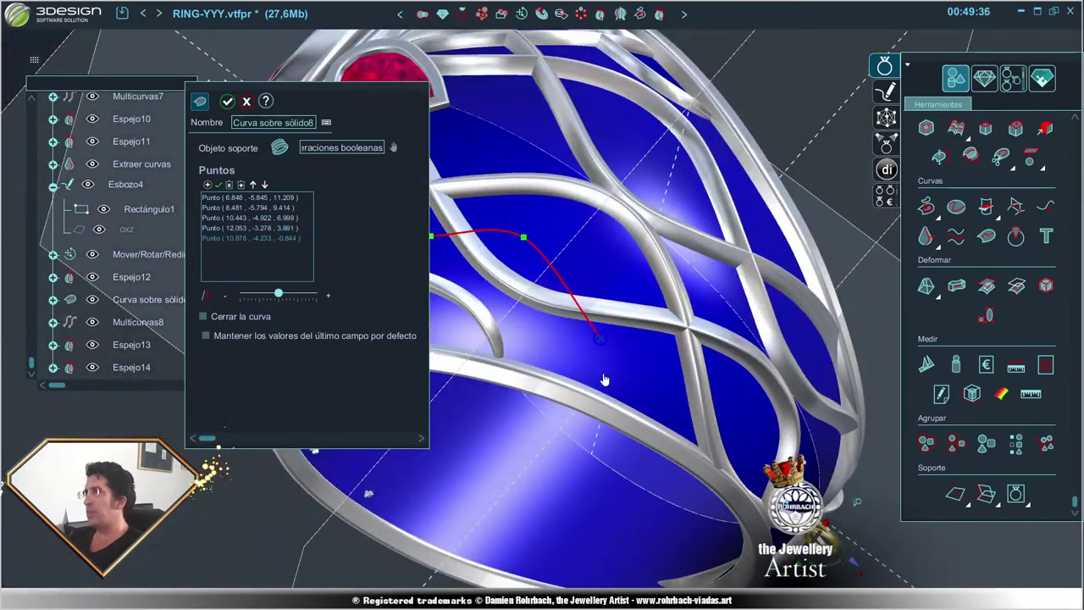
pyautogui.click(603, 374)
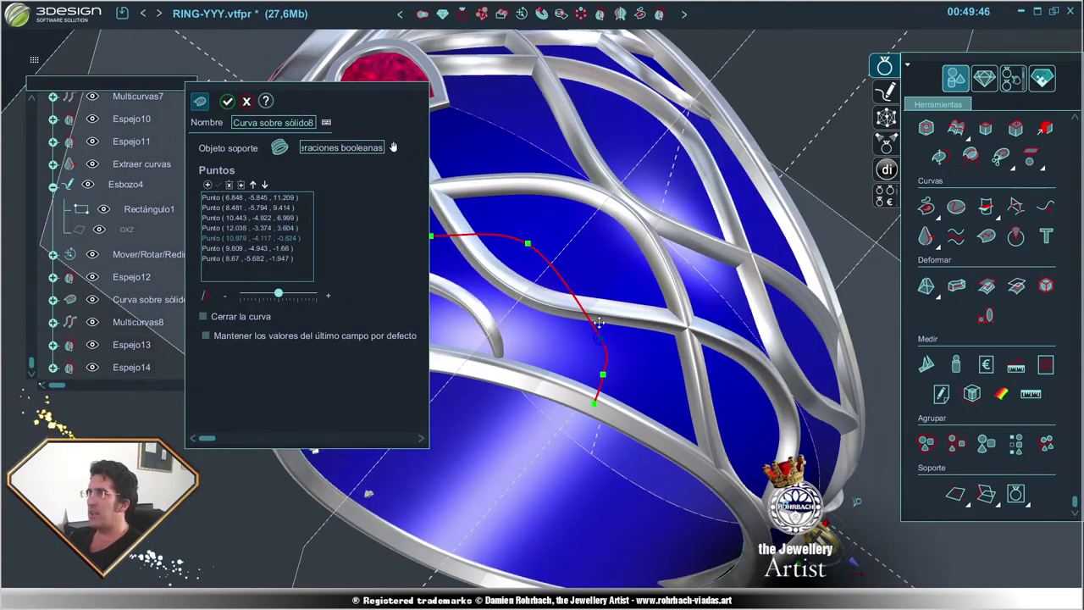
# - Drag the curve's points to reshape it, ending at (8.677, -5.579, -2.147)
pyautogui.moveTo(601, 340); pyautogui.dragTo(582, 282)
pyautogui.moveTo(602, 373); pyautogui.dragTo(601, 351)
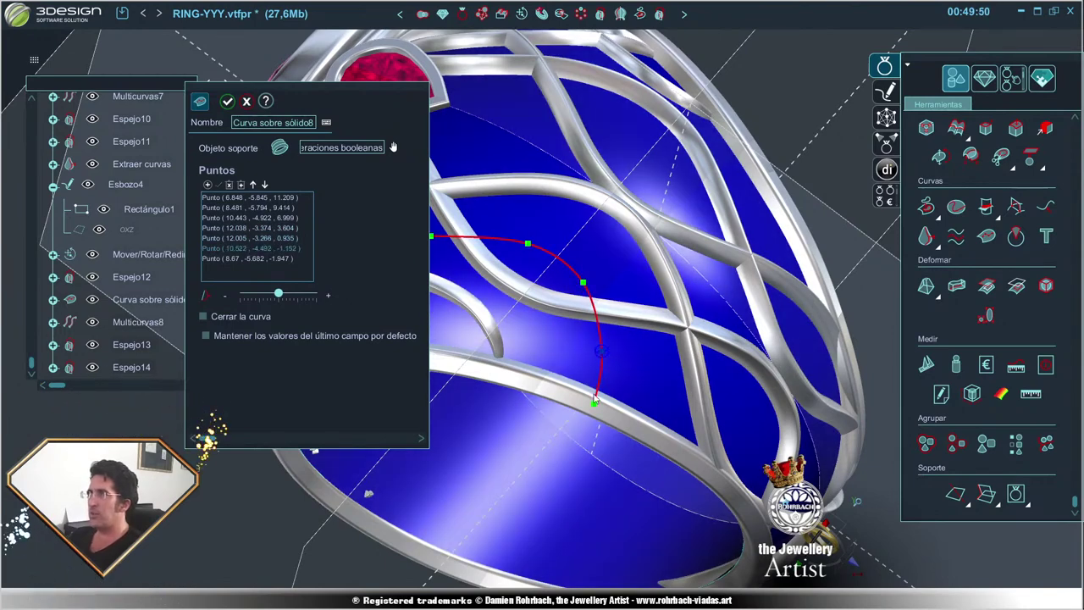
pyautogui.moveTo(594, 410); pyautogui.dragTo(601, 406)
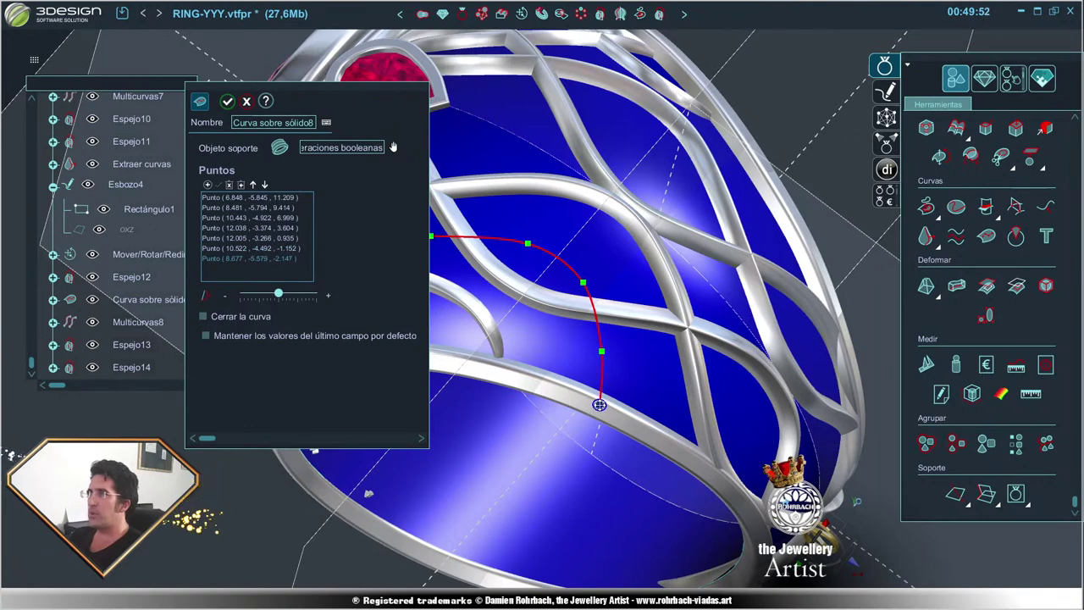
pyautogui.click(603, 353)
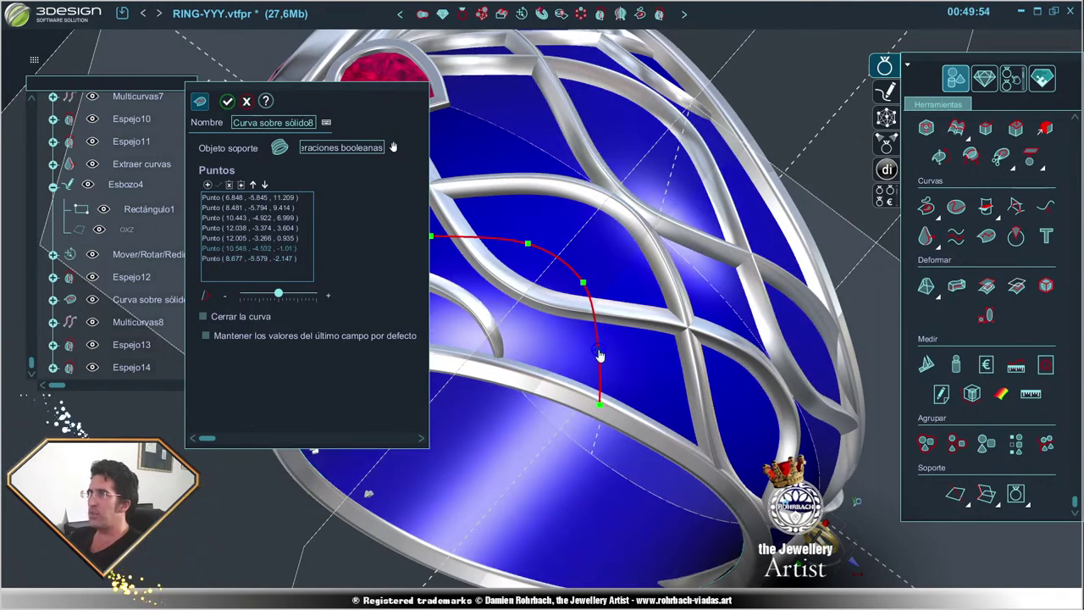
pyautogui.click(585, 285)
pyautogui.moveTo(588, 291); pyautogui.dragTo(584, 277)
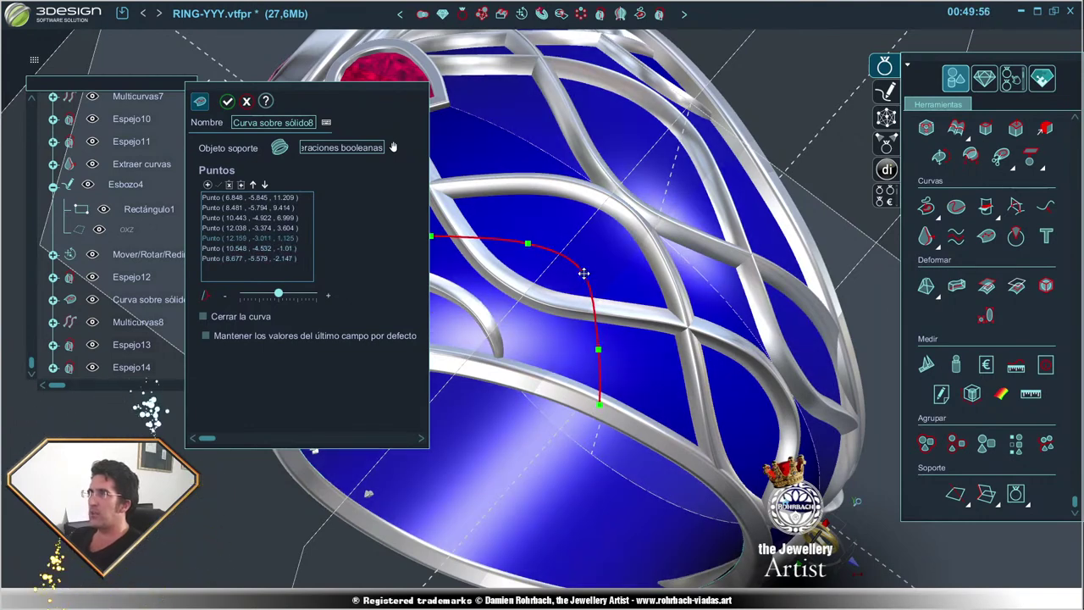
pyautogui.moveTo(527, 245); pyautogui.dragTo(539, 243)
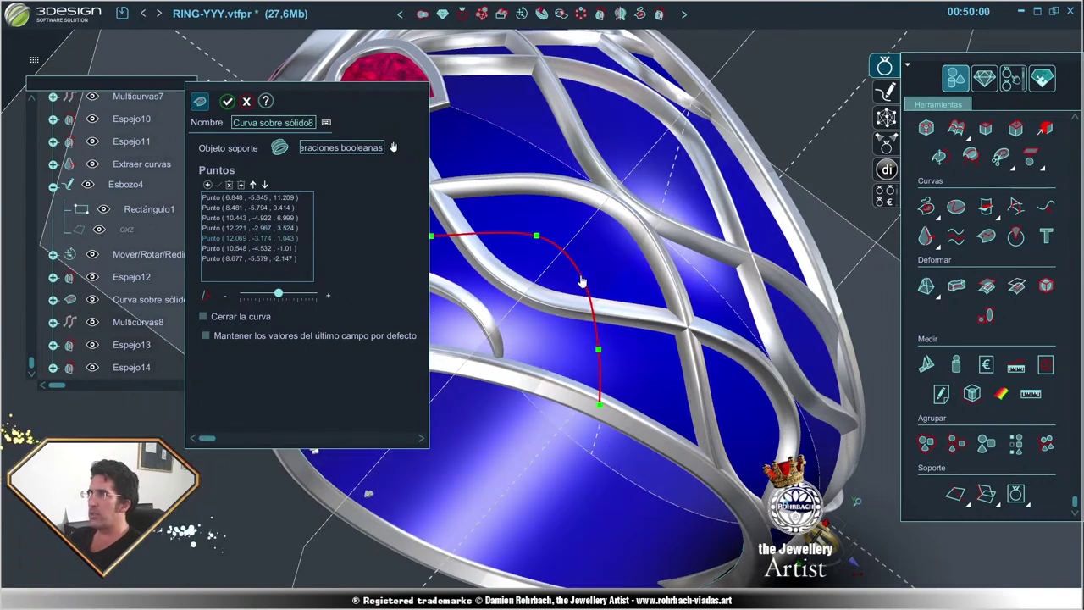
pyautogui.moveTo(598, 348); pyautogui.dragTo(603, 354)
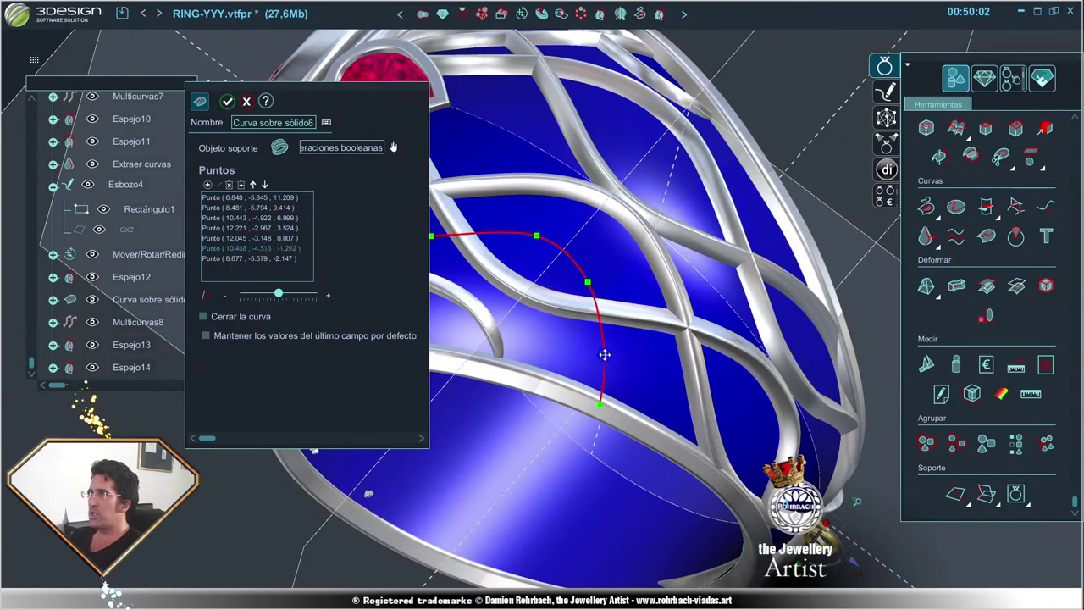
# - Smooth Curva sobre sólido8 by adjusting its second, fourth, fifth and sixth points
pyautogui.scroll(-5, 604, 354)
pyautogui.moveTo(604, 355); pyautogui.dragTo(584, 279, button='right')
pyautogui.scroll(5, 579, 265)
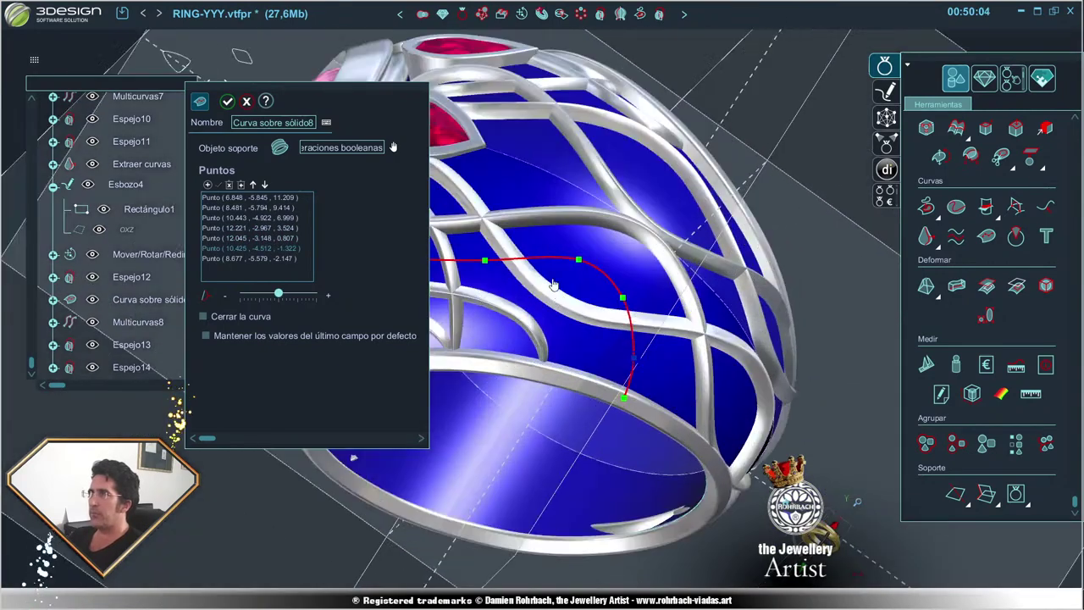
pyautogui.moveTo(579, 263); pyautogui.dragTo(564, 258)
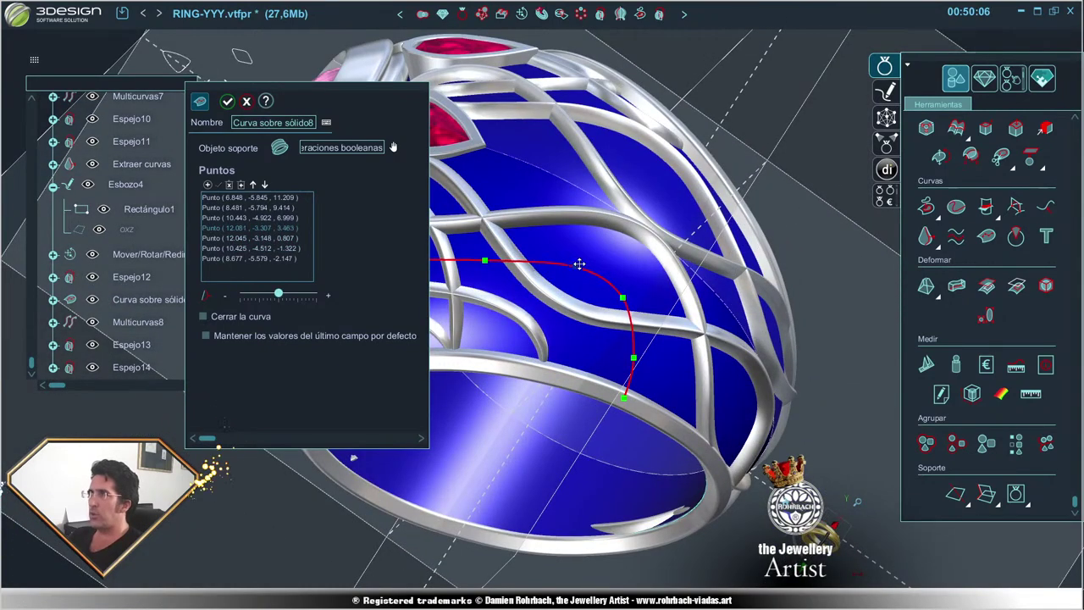
pyautogui.moveTo(577, 269)
pyautogui.mouseDown(button='right')
pyautogui.moveTo(454, 347)
pyautogui.moveTo(550, 301)
pyautogui.mouseUp(button='right')
pyautogui.scroll(5, 553, 299)
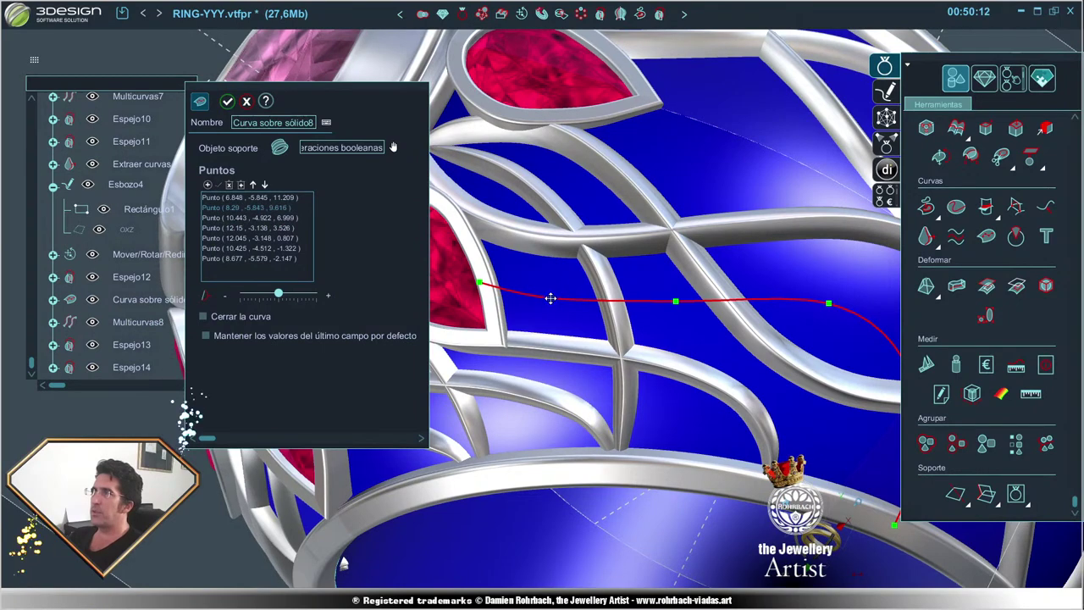
pyautogui.moveTo(553, 298); pyautogui.dragTo(551, 298)
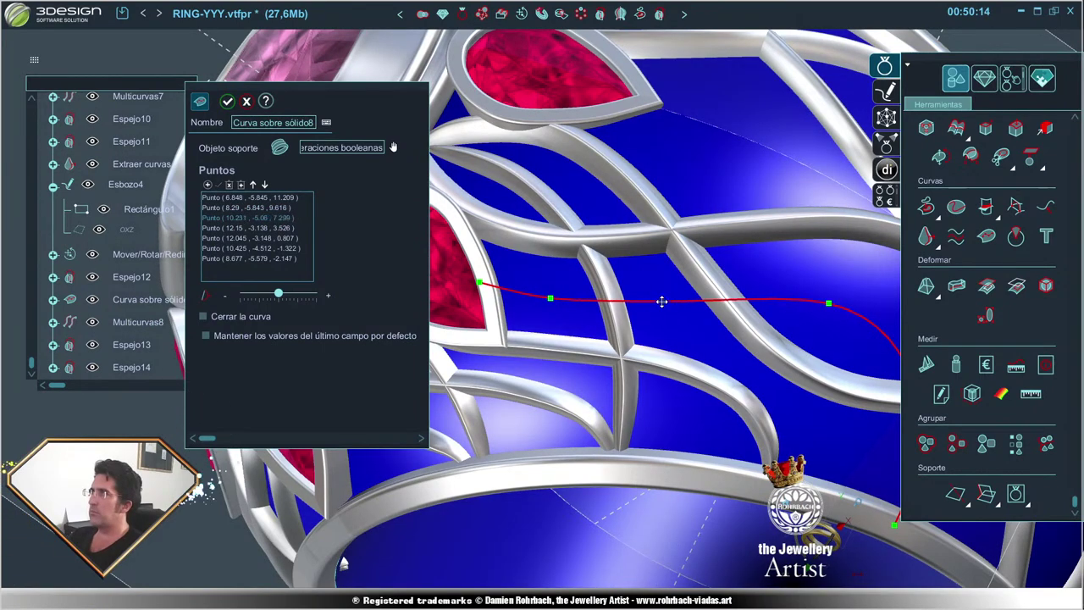
pyautogui.moveTo(654, 309); pyautogui.dragTo(640, 307, button='right')
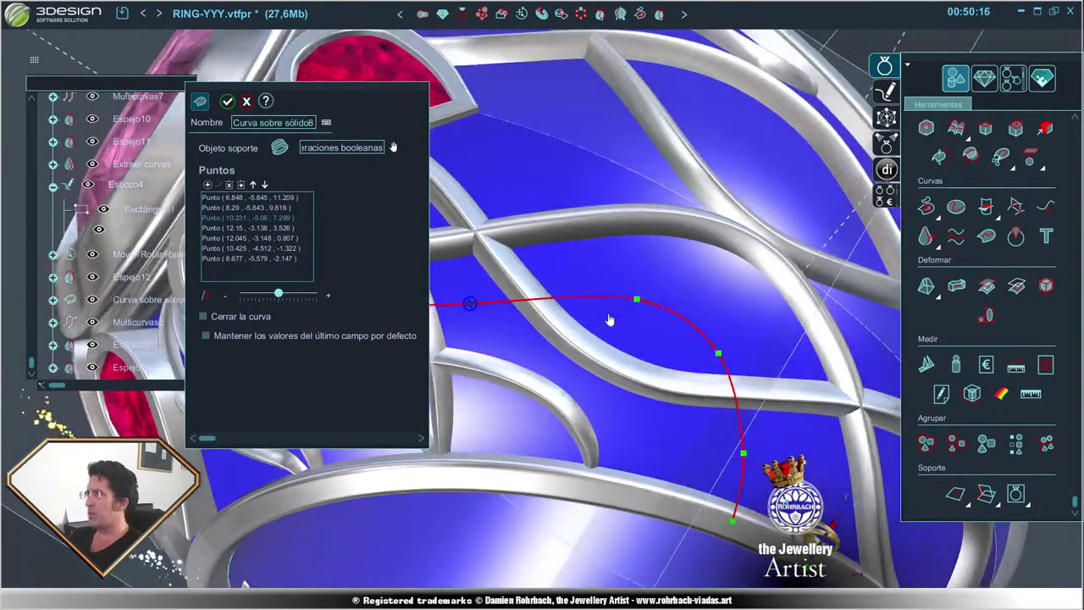
pyautogui.moveTo(718, 352)
pyautogui.mouseDown()
pyautogui.moveTo(723, 362)
pyautogui.moveTo(708, 346)
pyautogui.mouseUp()
pyautogui.moveTo(743, 453); pyautogui.dragTo(742, 450)
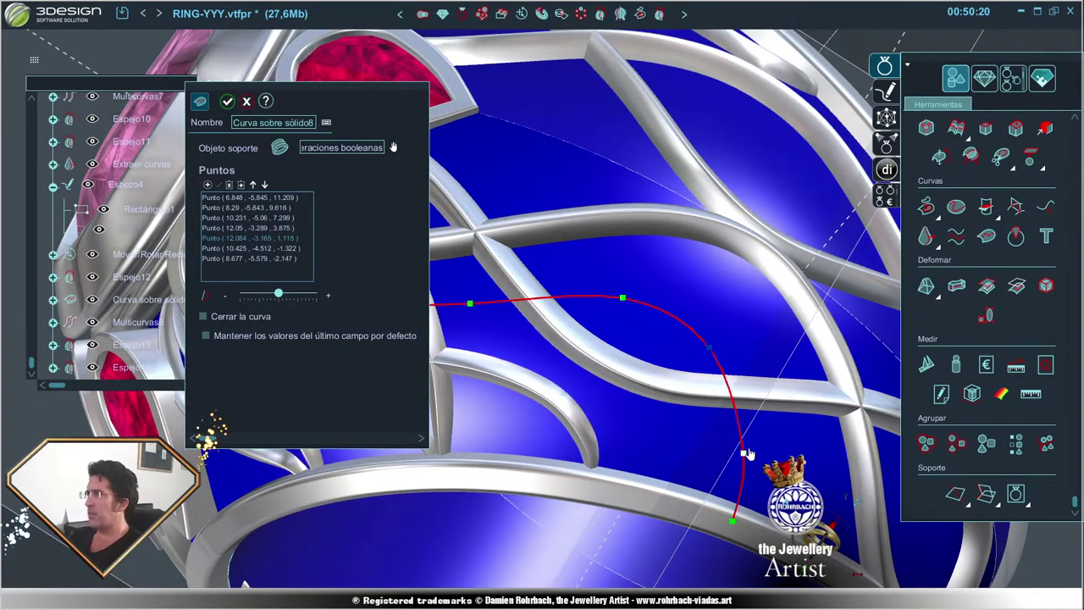
pyautogui.moveTo(741, 449)
pyautogui.mouseDown(button='right')
pyautogui.moveTo(617, 563)
pyautogui.moveTo(508, 423)
pyautogui.mouseUp(button='right')
pyautogui.scroll(5, 489, 406)
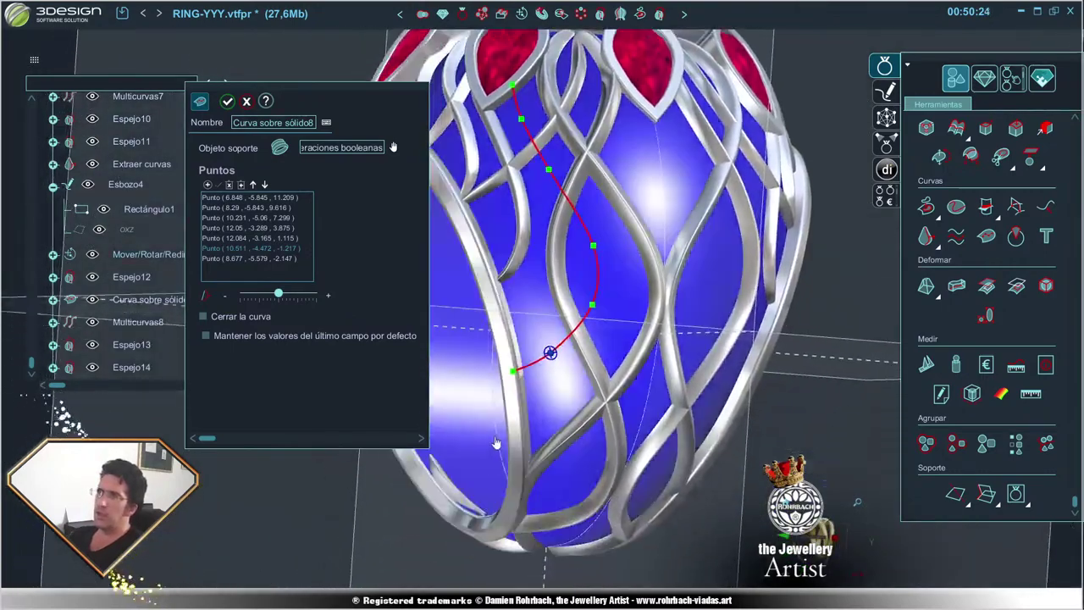
# - Pull the curve's end point and middle points lower along the band between the wires
pyautogui.click(492, 408)
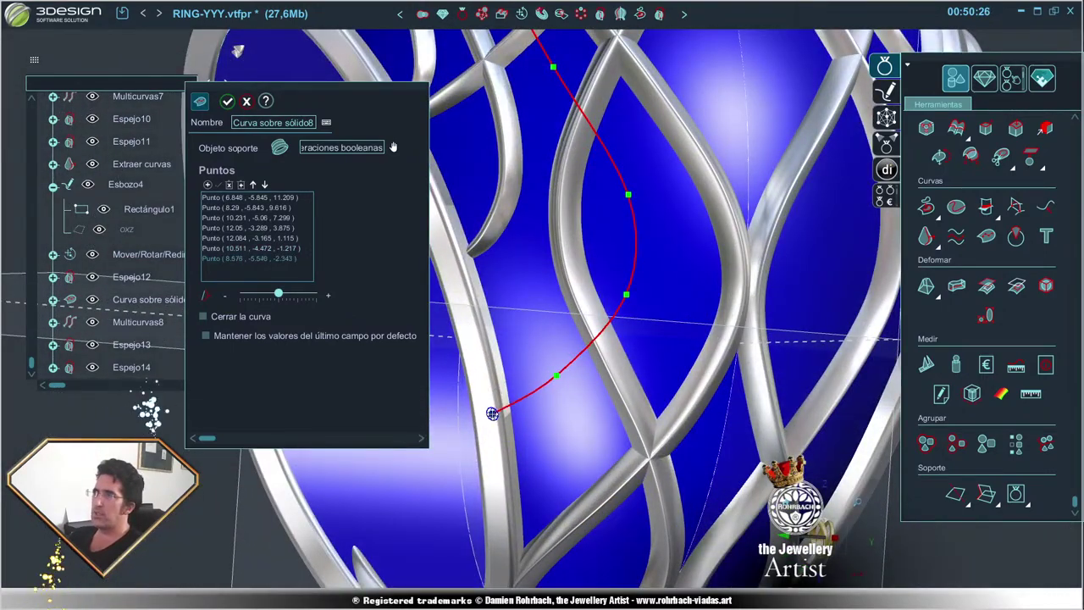
pyautogui.moveTo(492, 413); pyautogui.dragTo(497, 418)
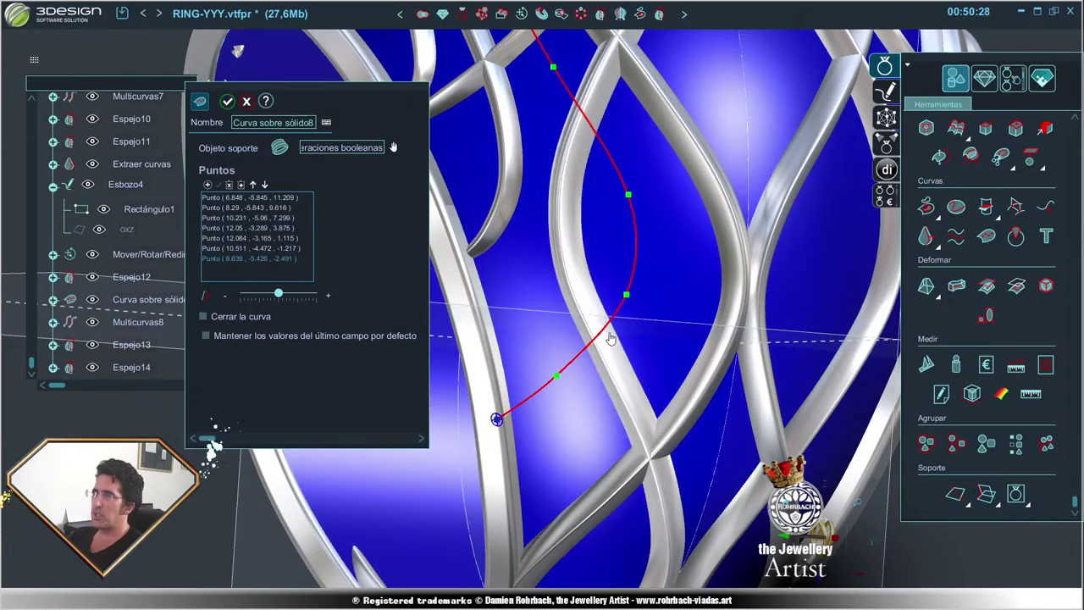
pyautogui.moveTo(500, 423); pyautogui.dragTo(499, 439)
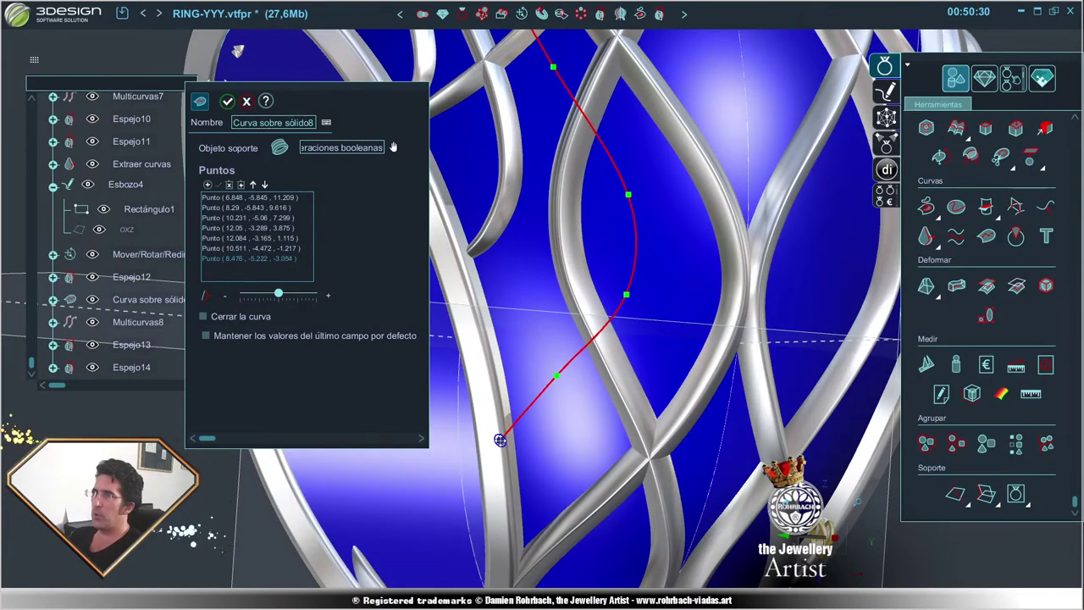
pyautogui.click(555, 375)
pyautogui.moveTo(554, 376); pyautogui.dragTo(554, 393)
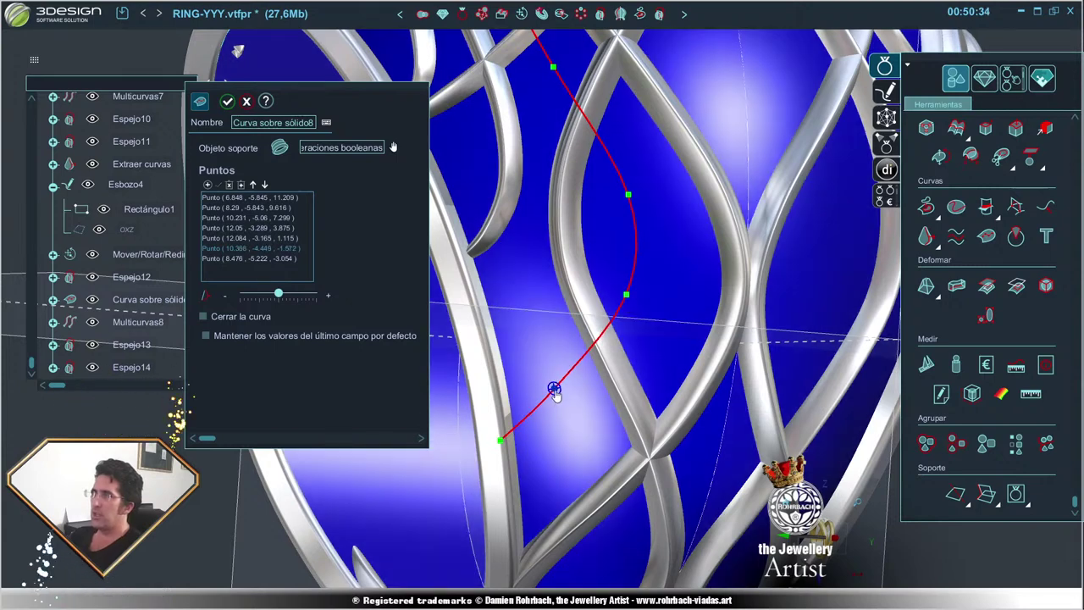
pyautogui.moveTo(555, 391); pyautogui.dragTo(564, 389)
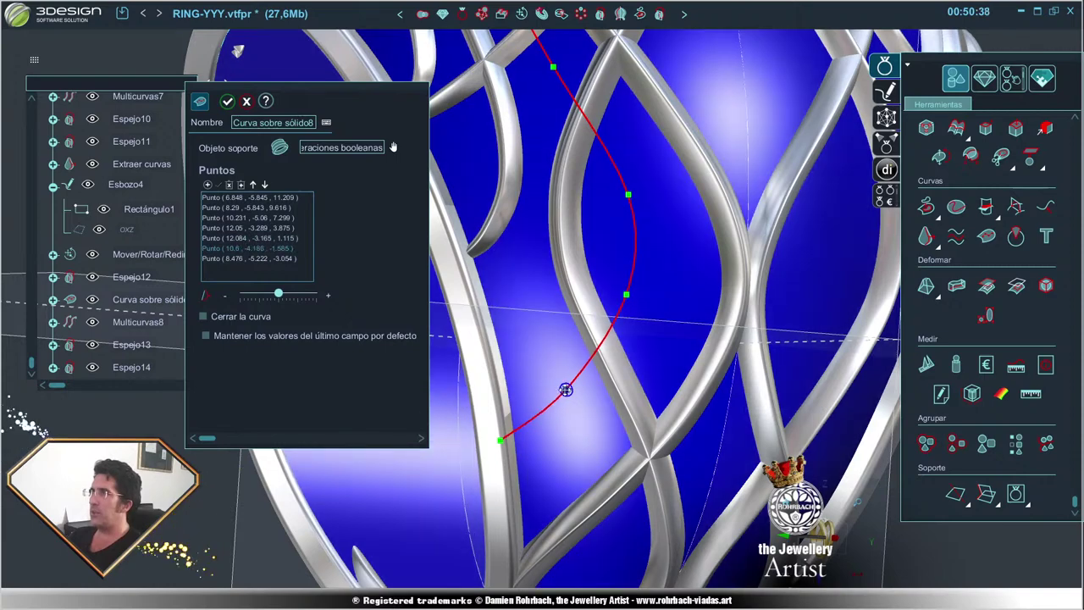
pyautogui.moveTo(625, 294); pyautogui.dragTo(632, 303)
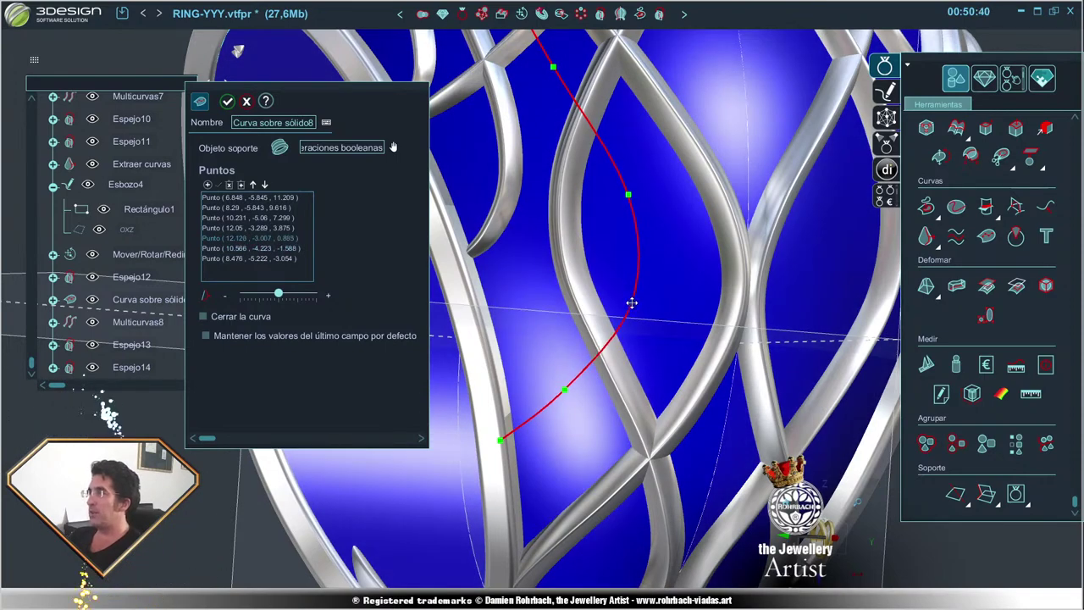
pyautogui.moveTo(634, 206); pyautogui.dragTo(637, 202)
pyautogui.scroll(-3, 652, 254)
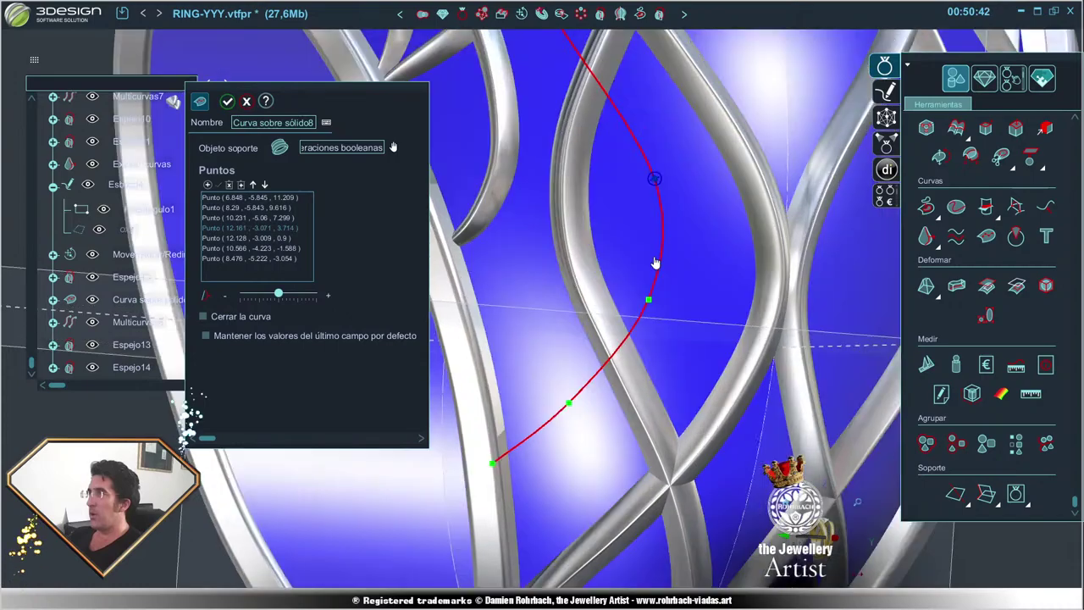
pyautogui.moveTo(673, 396); pyautogui.dragTo(563, 243, button='middle')
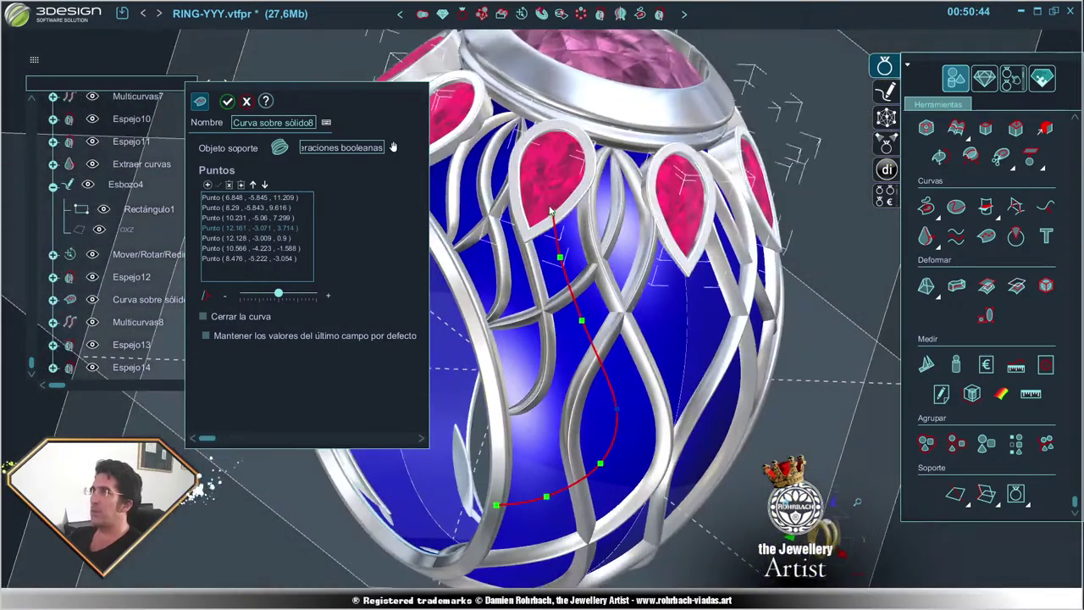
pyautogui.scroll(3, 563, 243)
# - Refine the remaining points so the curve ends at (8.347, -5.048, -3.481), then validate it
pyautogui.click(554, 231)
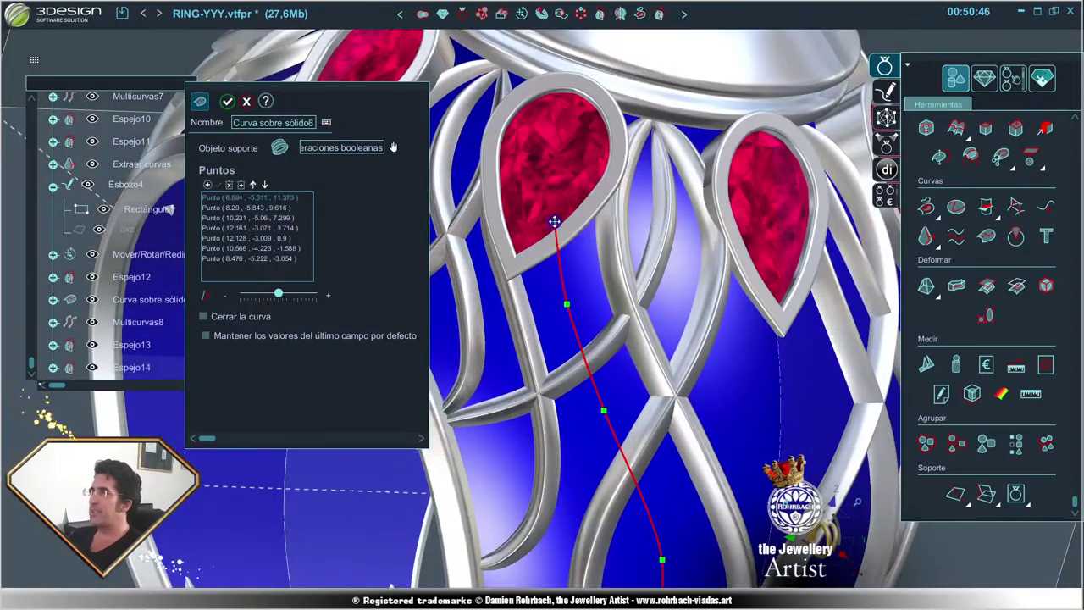
pyautogui.moveTo(566, 308); pyautogui.dragTo(566, 299)
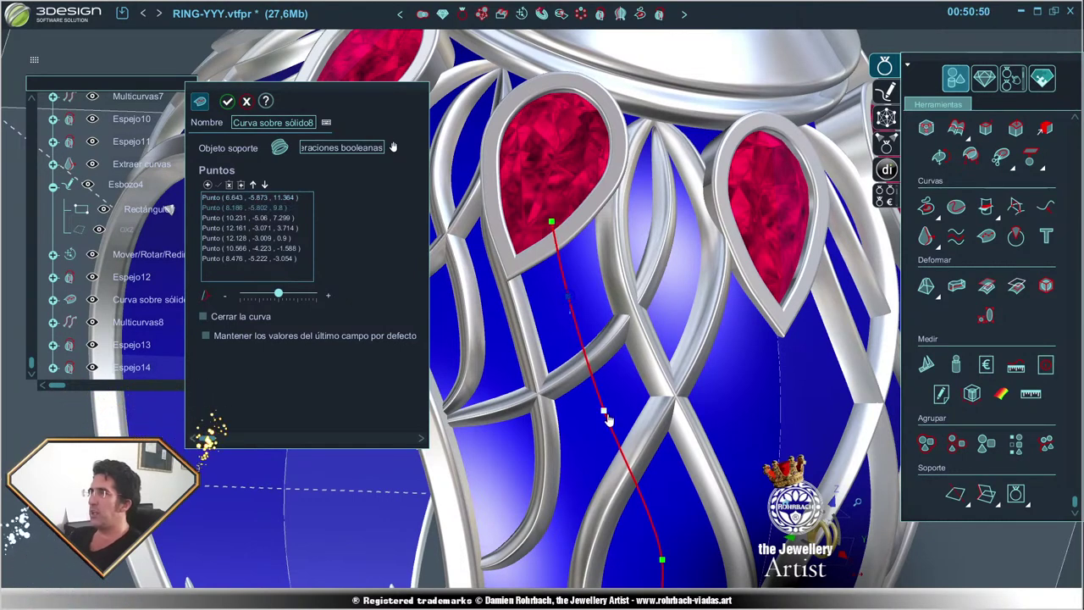
pyautogui.moveTo(607, 419); pyautogui.dragTo(602, 400)
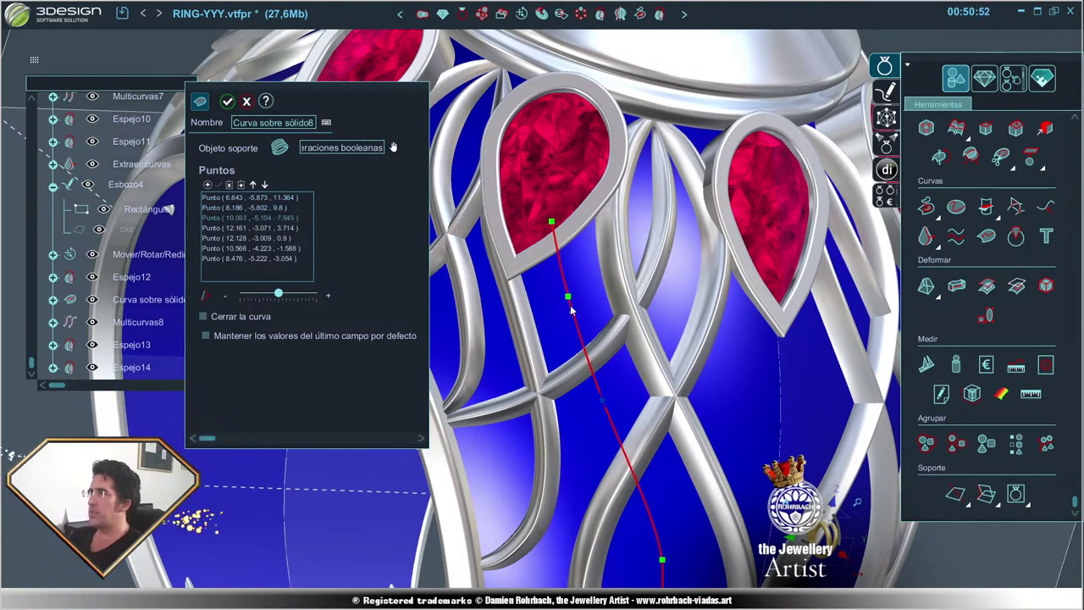
pyautogui.scroll(-3, 572, 311)
pyautogui.moveTo(571, 311)
pyautogui.mouseDown(button='middle')
pyautogui.moveTo(586, 415)
pyautogui.moveTo(504, 419)
pyautogui.mouseUp(button='middle')
pyautogui.scroll(3, 586, 415)
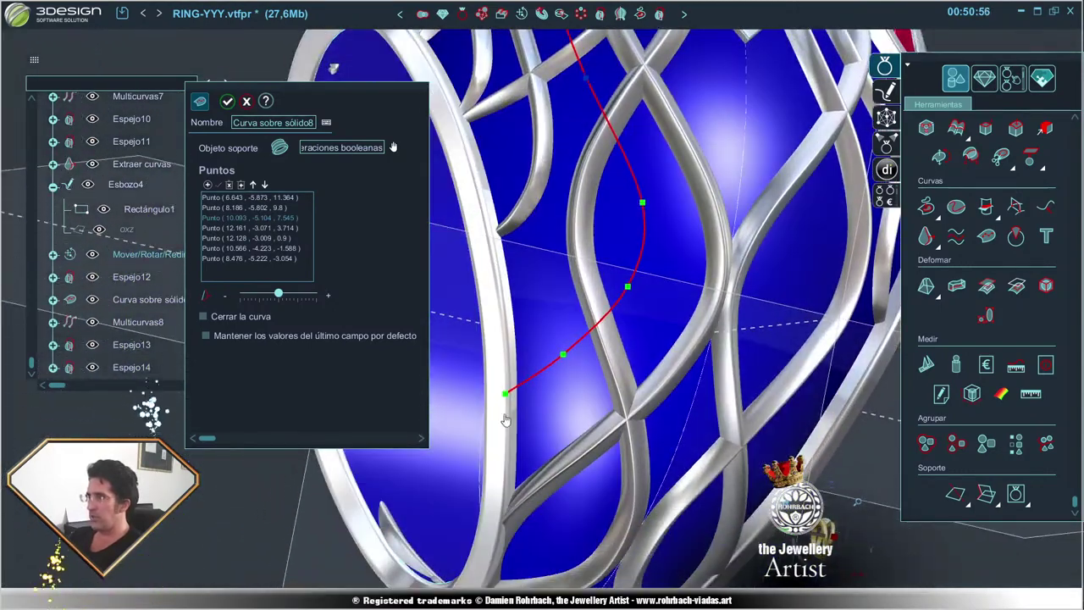
pyautogui.moveTo(504, 394); pyautogui.dragTo(506, 408)
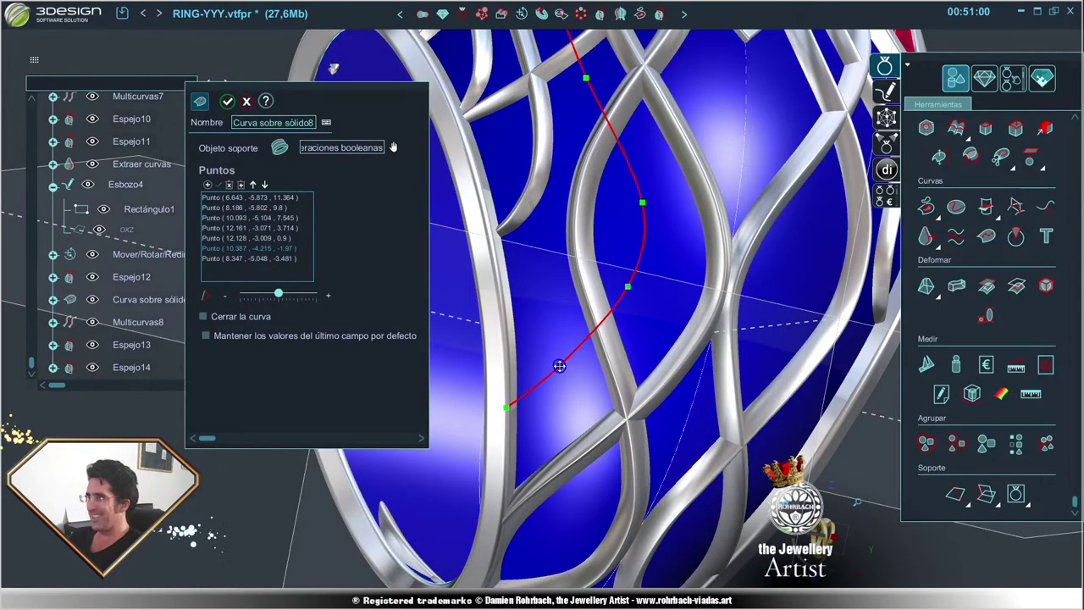
pyautogui.moveTo(559, 366); pyautogui.dragTo(563, 366)
pyautogui.moveTo(626, 287); pyautogui.dragTo(631, 296)
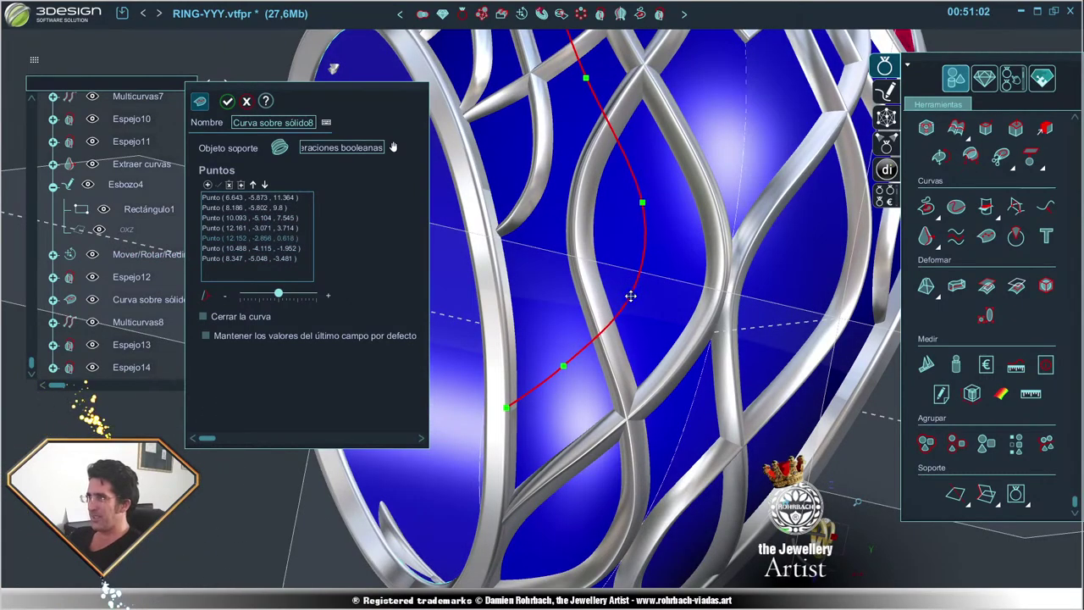
pyautogui.scroll(-5, 633, 251)
pyautogui.scroll(-3, 633, 251)
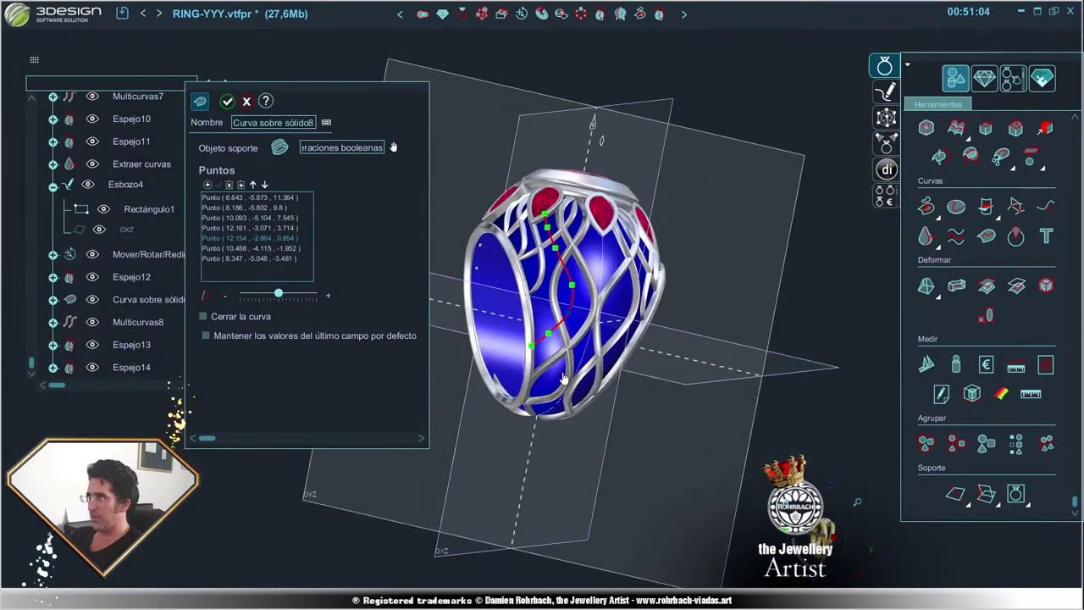
pyautogui.scroll(4, 652, 430)
pyautogui.scroll(4, 648, 432)
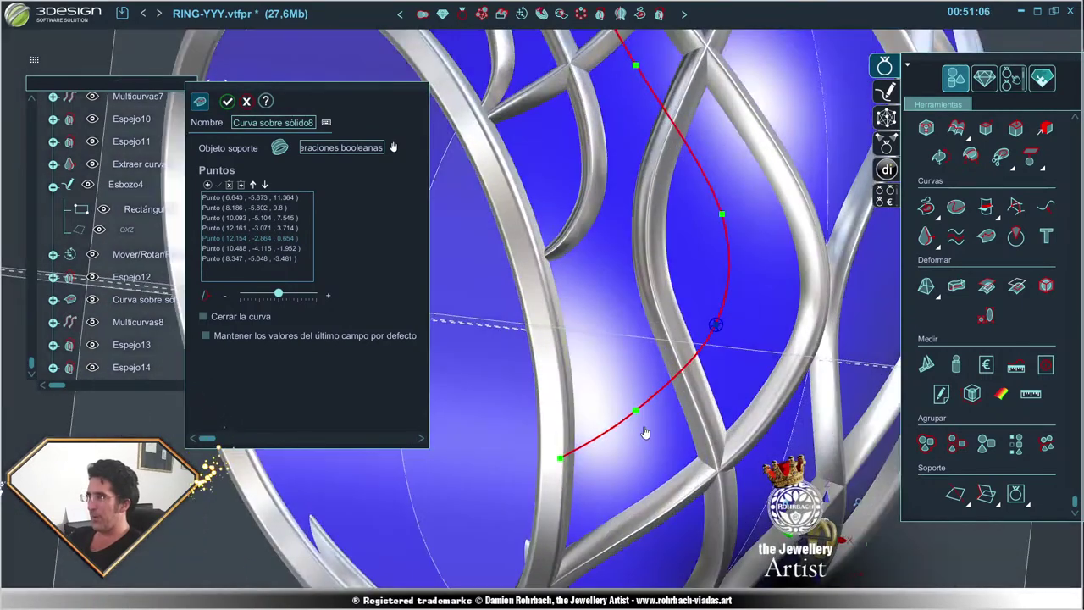
pyautogui.scroll(-5, 647, 441)
pyautogui.press('Return')
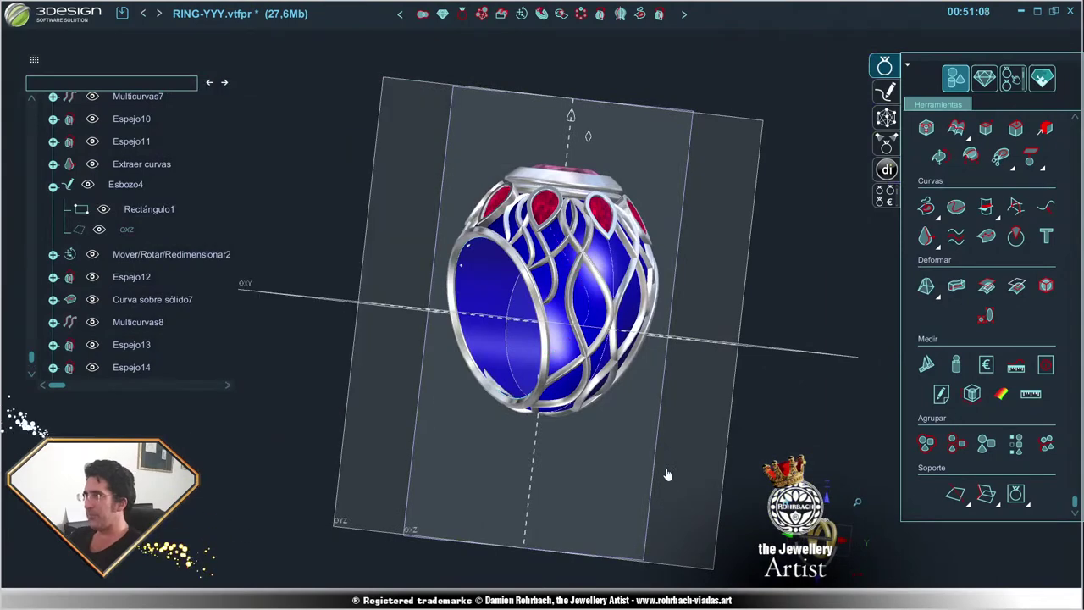
# - Rebuild the Multicurvas8 wire along the edited curve
pyautogui.scroll(2, 593, 290)
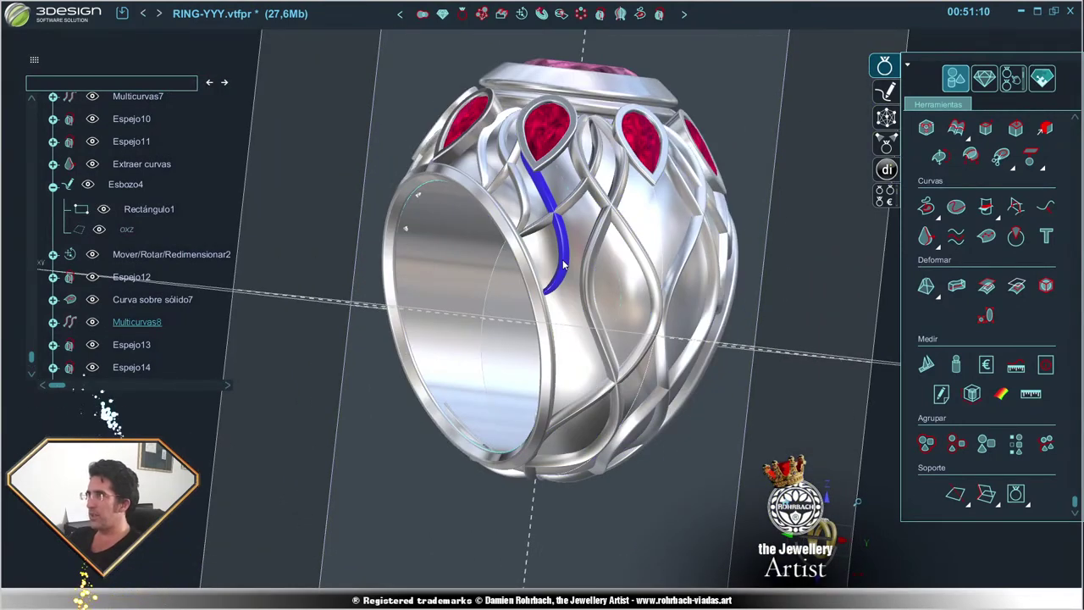
pyautogui.doubleClick(563, 265)
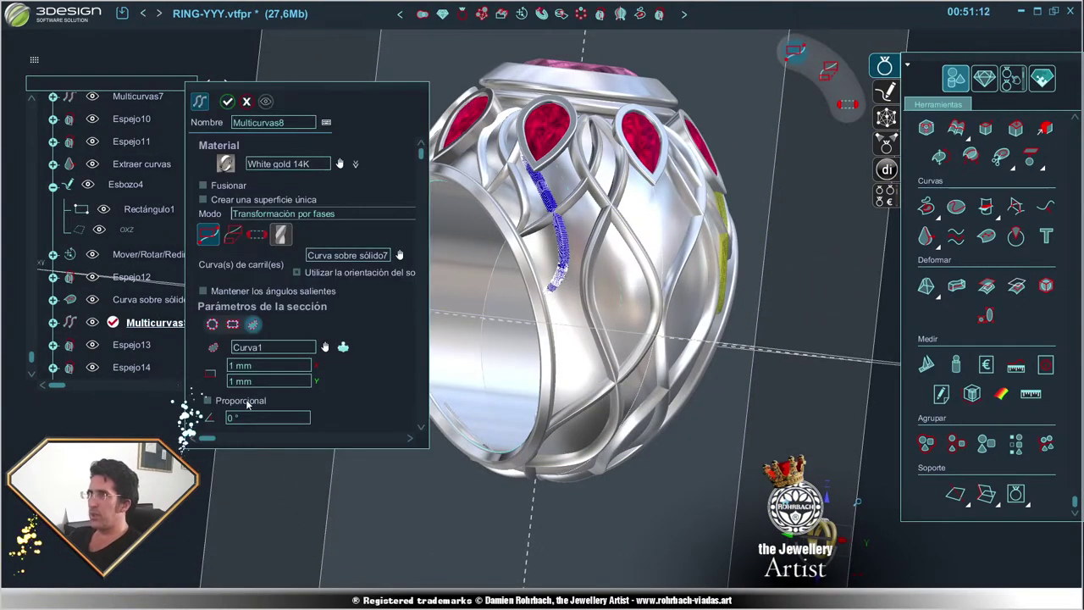
pyautogui.press('Return')
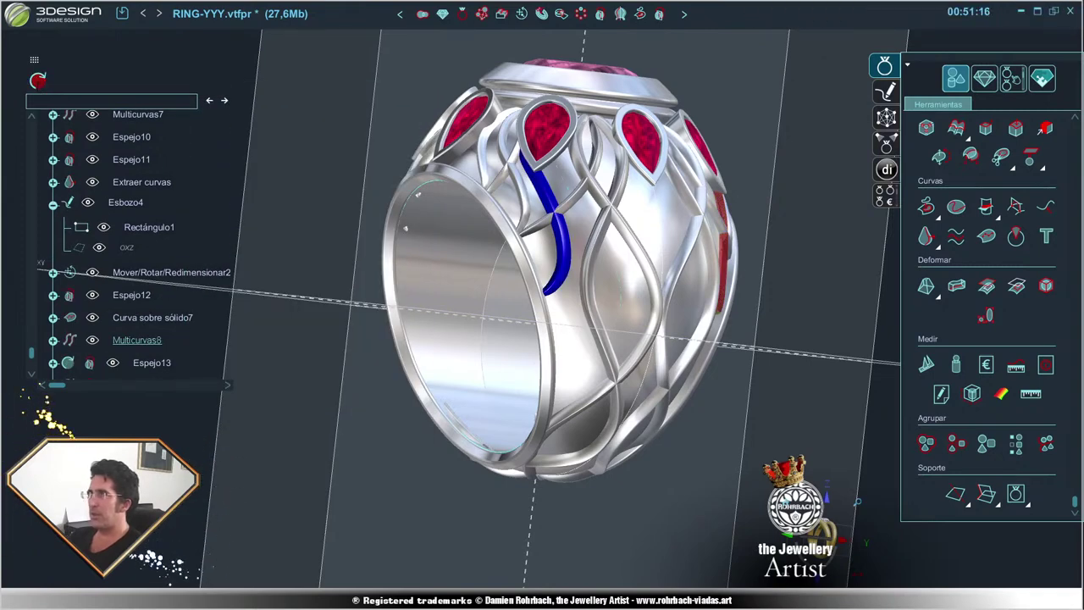
# - Set the Multicurvas3 wire section to 1.618 mm wide by 1.618 mm high
pyautogui.doubleClick(621, 230)
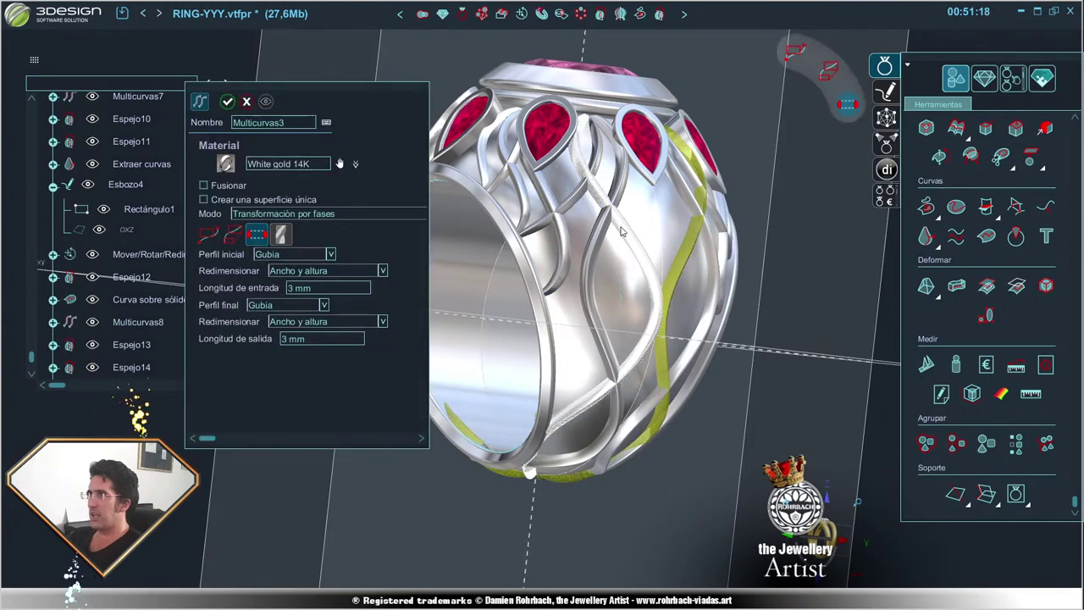
pyautogui.click(207, 235)
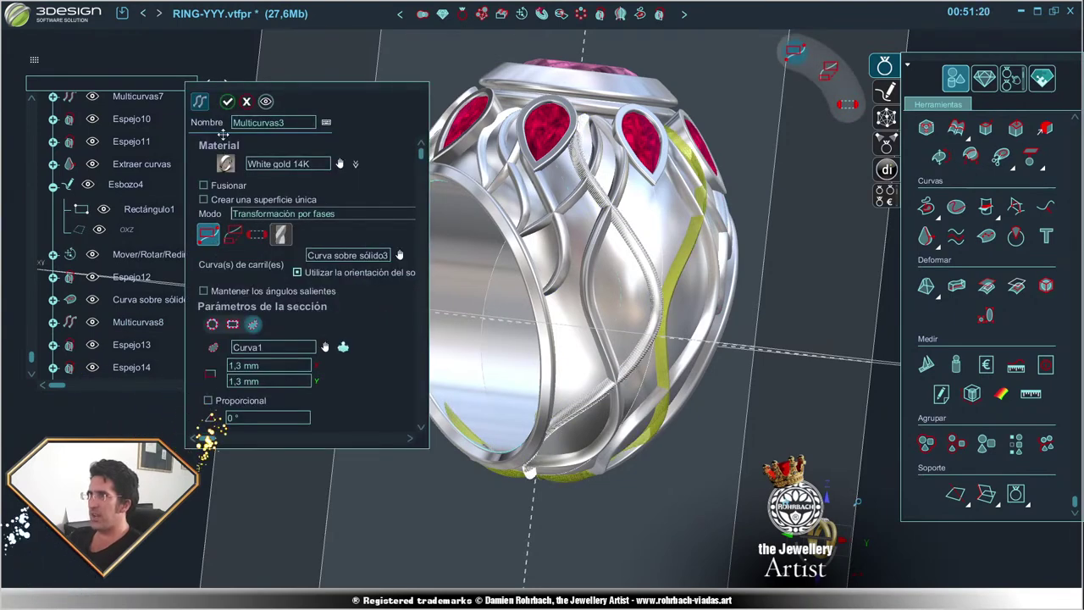
pyautogui.click(246, 101)
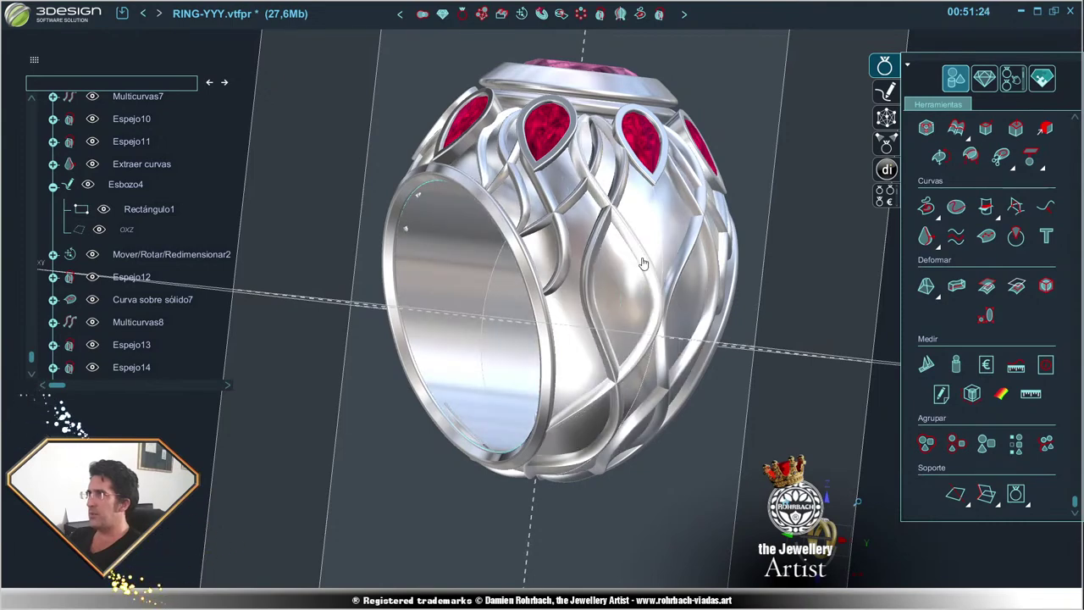
pyautogui.click(643, 263)
pyautogui.doubleClick(642, 263)
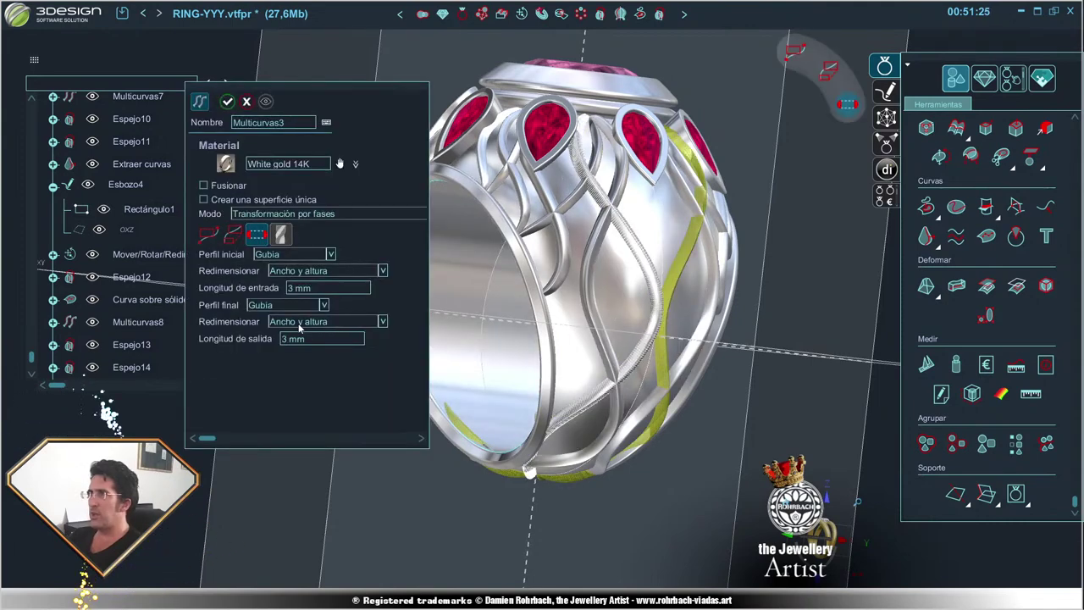
pyautogui.click(208, 234)
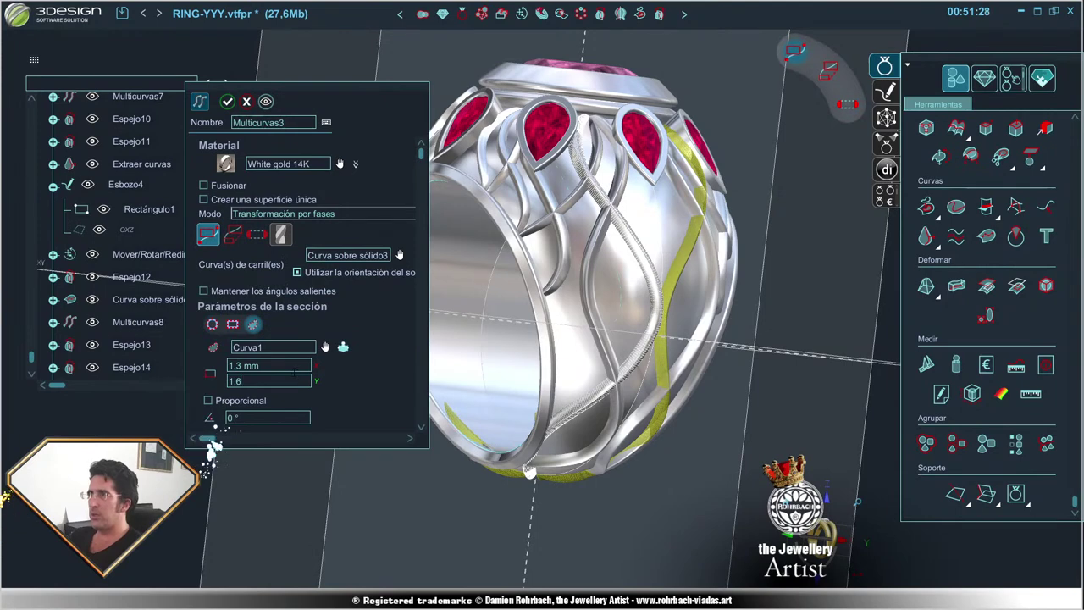
pyautogui.click(227, 101)
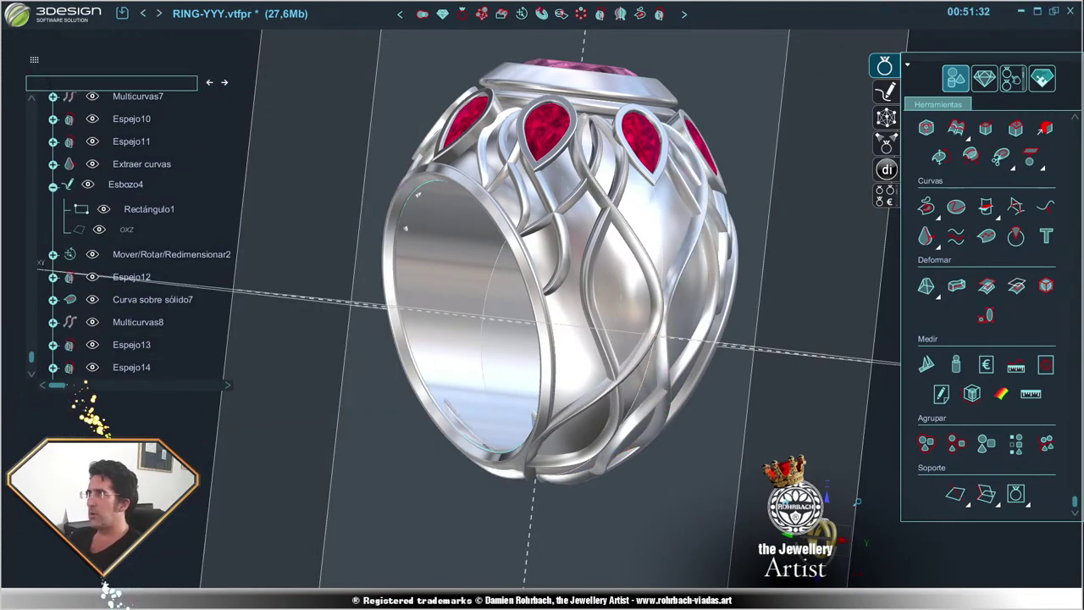
pyautogui.moveTo(508, 339); pyautogui.dragTo(549, 365, button='middle')
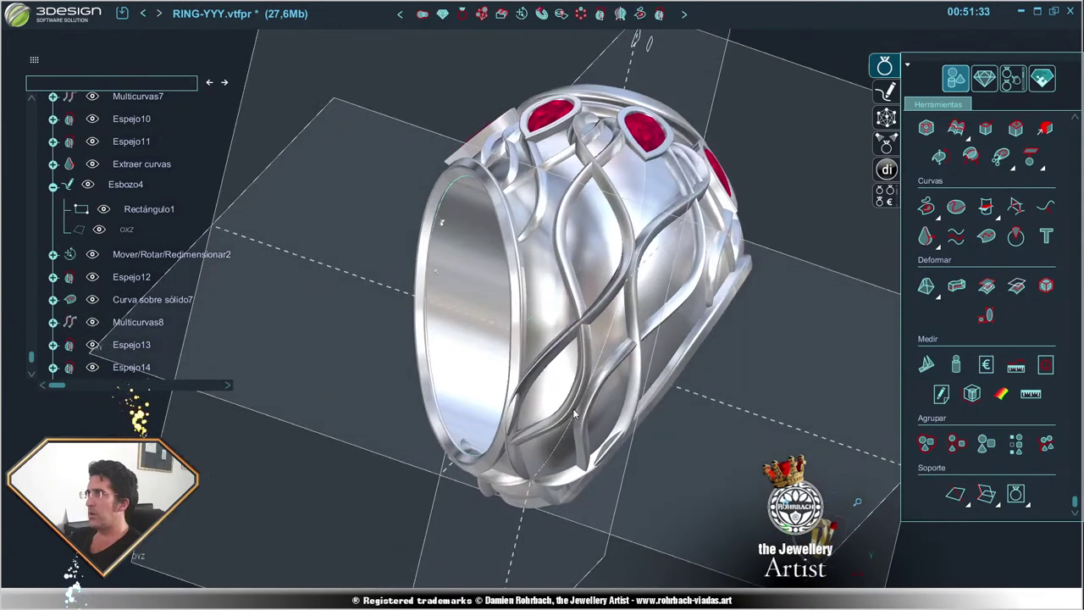
pyautogui.doubleClick(548, 364)
pyautogui.write('1.618')
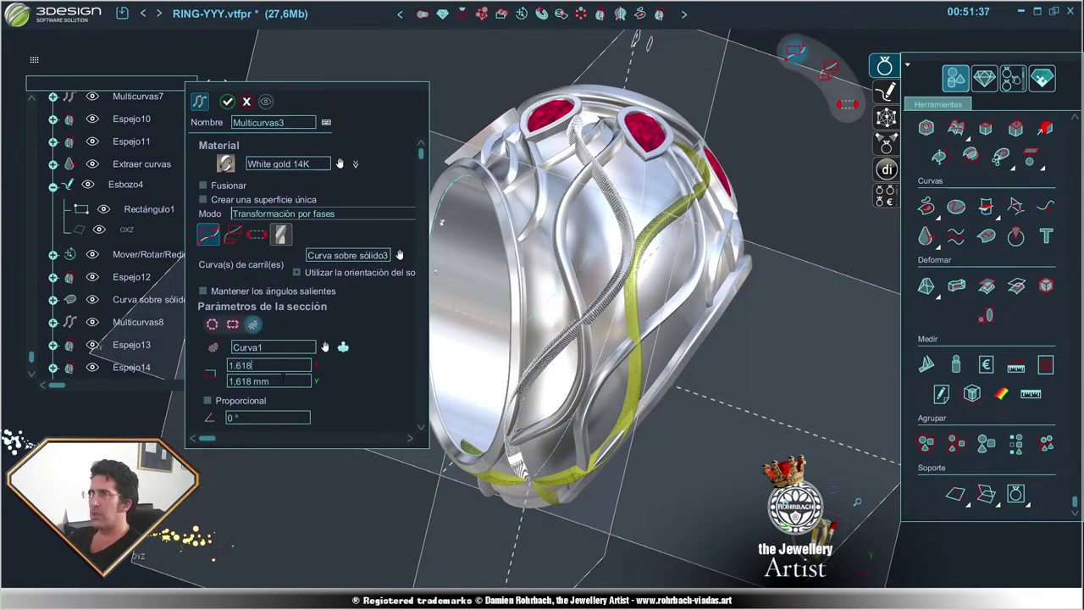
pyautogui.press('Tab')
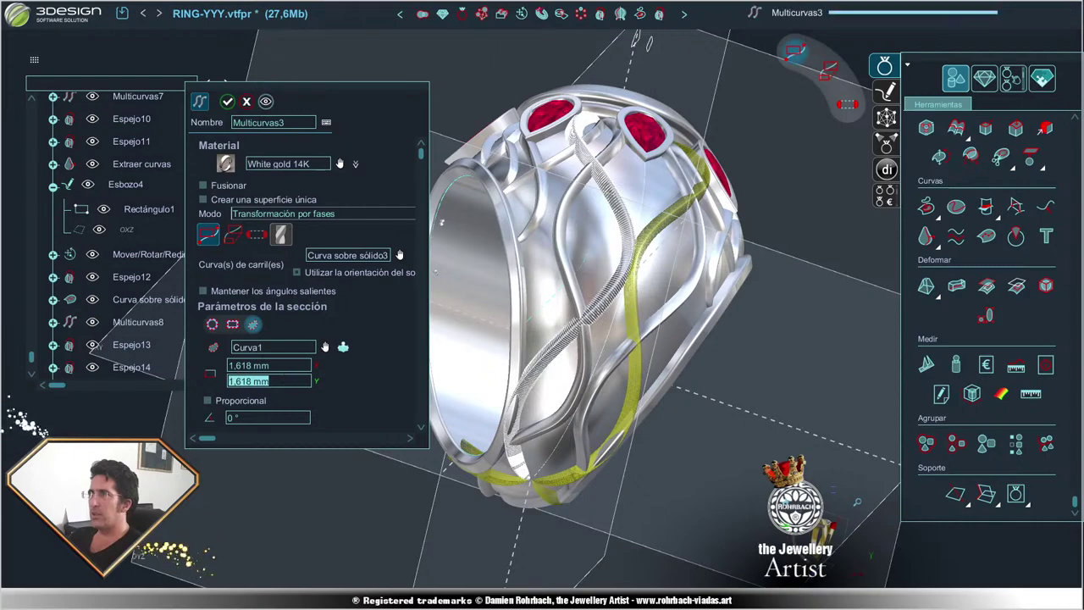
pyautogui.press('Return')
pyautogui.click(37, 81)
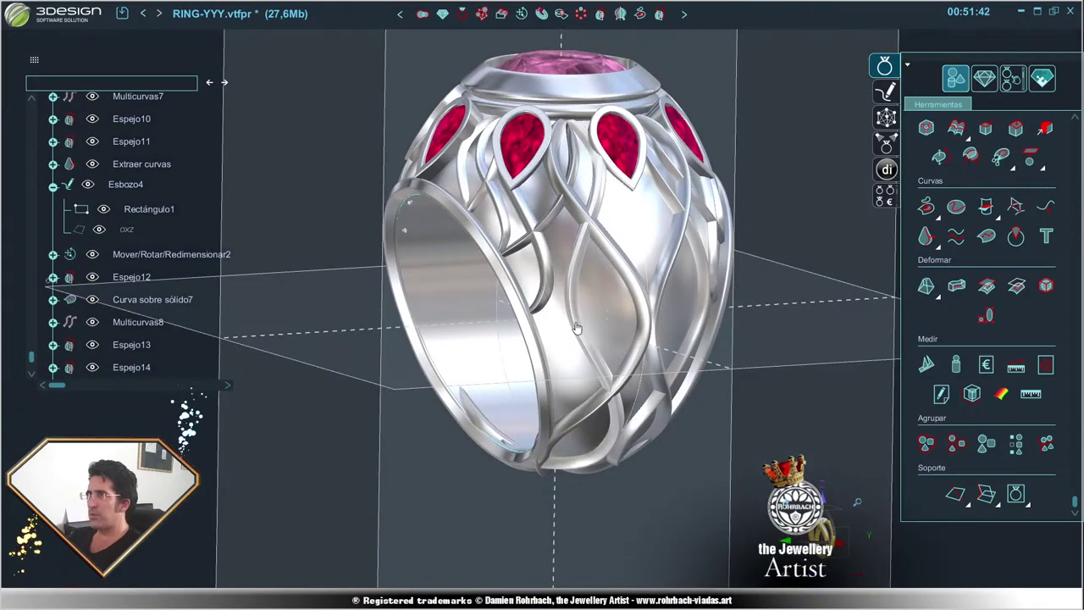
# - Open Curva sobre sólido3 for editing and shift its control points right along the band
pyautogui.moveTo(575, 327)
pyautogui.mouseDown(button='middle')
pyautogui.moveTo(606, 380)
pyautogui.moveTo(597, 339)
pyautogui.mouseUp(button='middle')
pyautogui.click(597, 279)
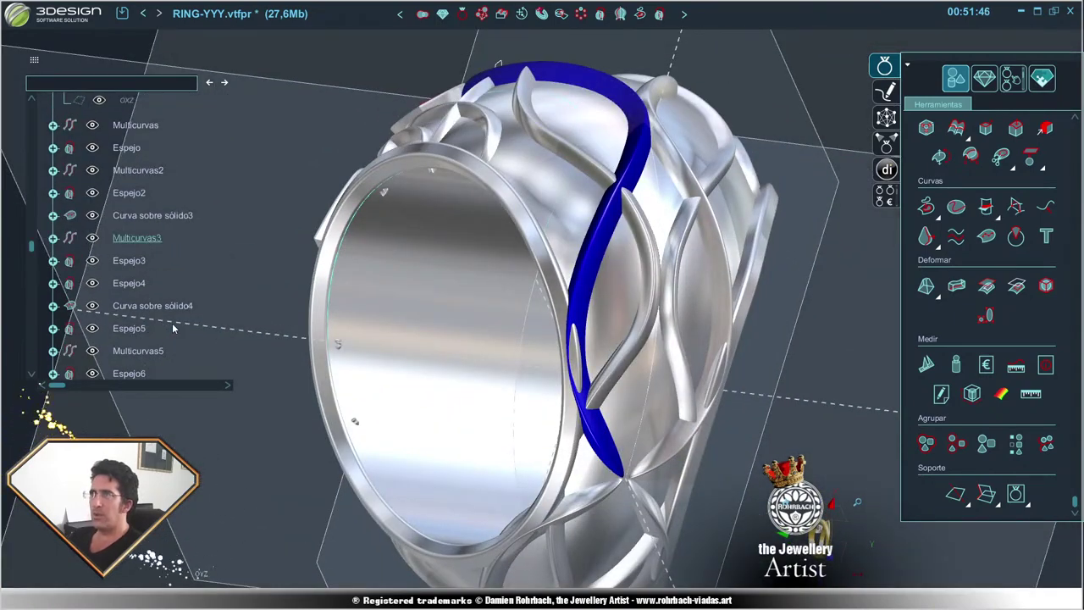
pyautogui.doubleClick(141, 217)
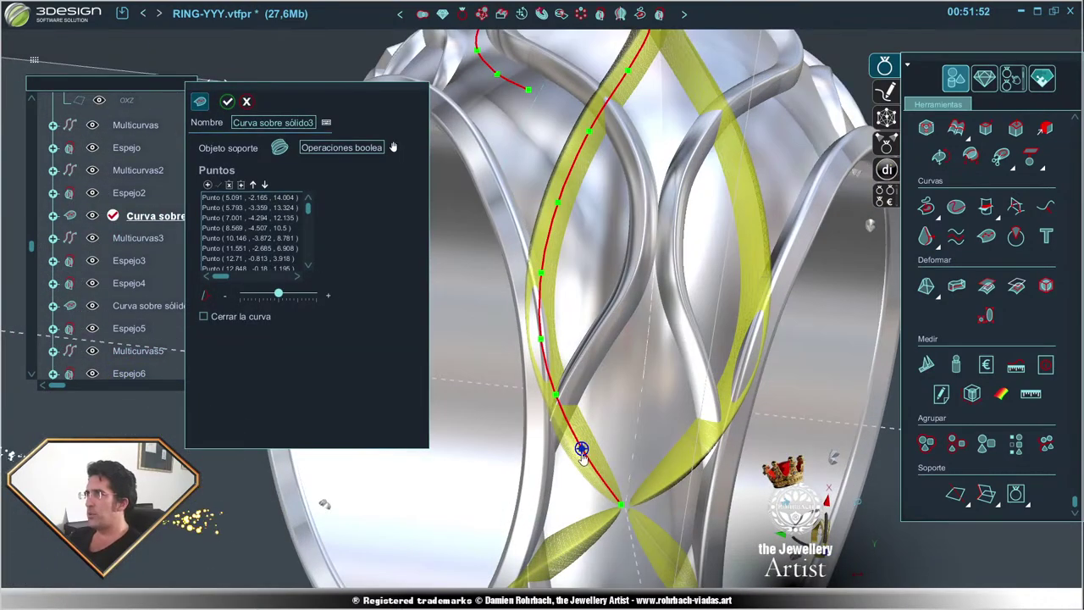
pyautogui.moveTo(596, 455); pyautogui.dragTo(609, 452)
pyautogui.moveTo(558, 394); pyautogui.dragTo(585, 394)
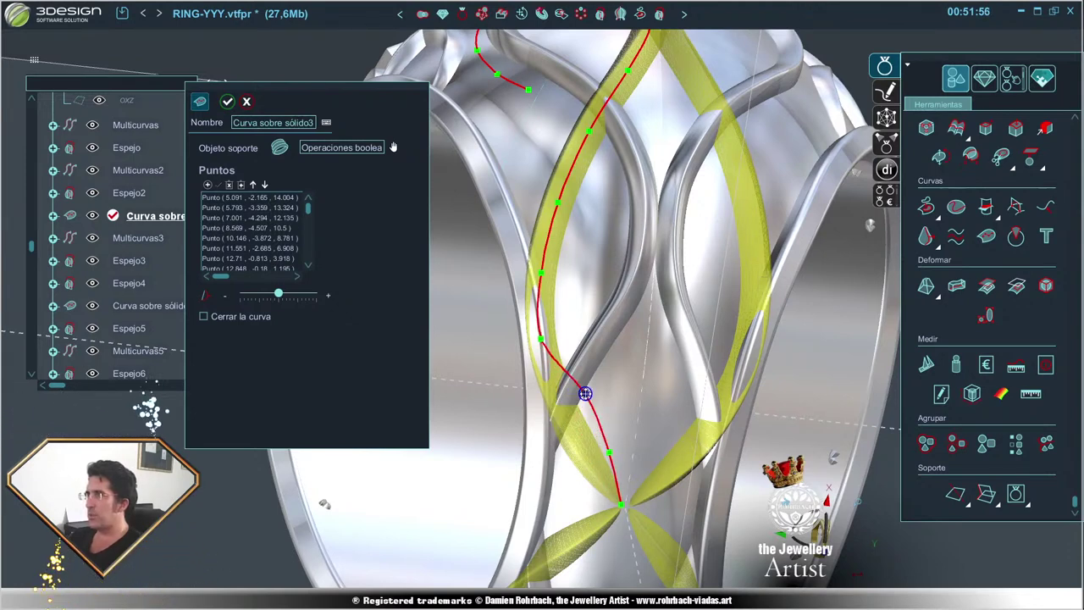
pyautogui.click(542, 339)
pyautogui.moveTo(542, 341); pyautogui.dragTo(564, 338)
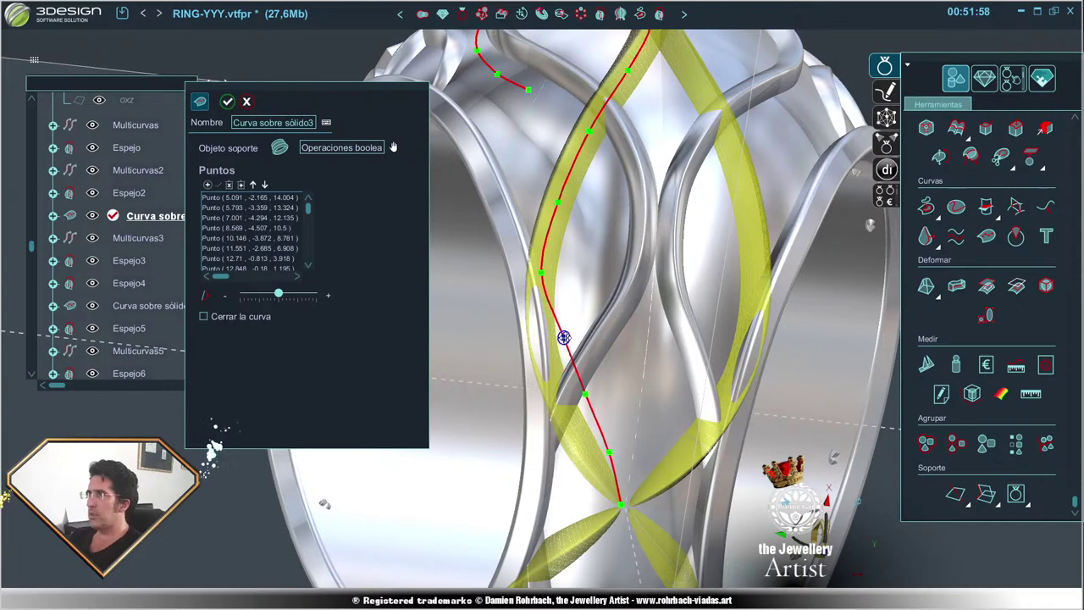
pyautogui.moveTo(543, 279); pyautogui.dragTo(554, 276)
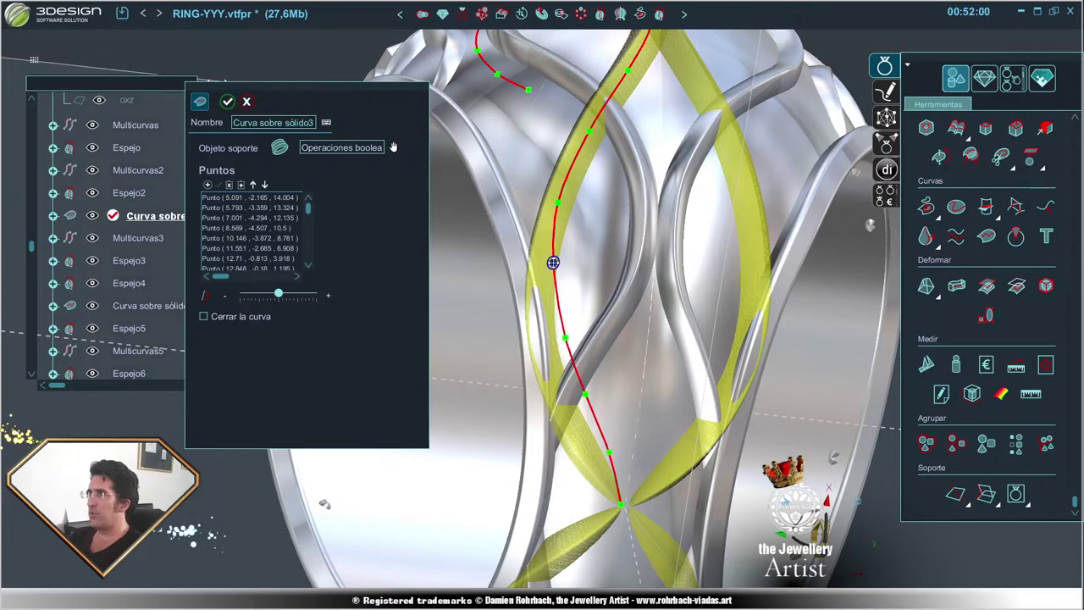
pyautogui.moveTo(565, 338); pyautogui.dragTo(566, 334)
pyautogui.moveTo(585, 394); pyautogui.dragTo(596, 395)
pyautogui.click(609, 452)
pyautogui.moveTo(610, 452); pyautogui.dragTo(617, 464)
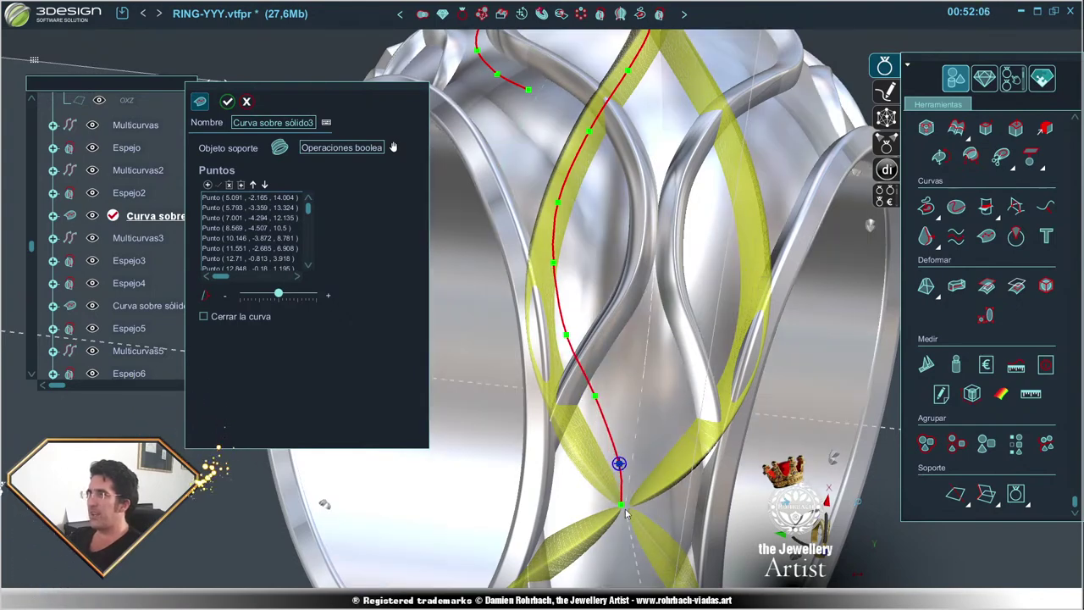
# - Nudge the bottom-crossing and upper control points of Curva sobre sólido3 along the curve
pyautogui.moveTo(621, 509)
pyautogui.mouseDown(button='middle')
pyautogui.moveTo(588, 416)
pyautogui.moveTo(619, 447)
pyautogui.moveTo(675, 468)
pyautogui.mouseUp(button='middle')
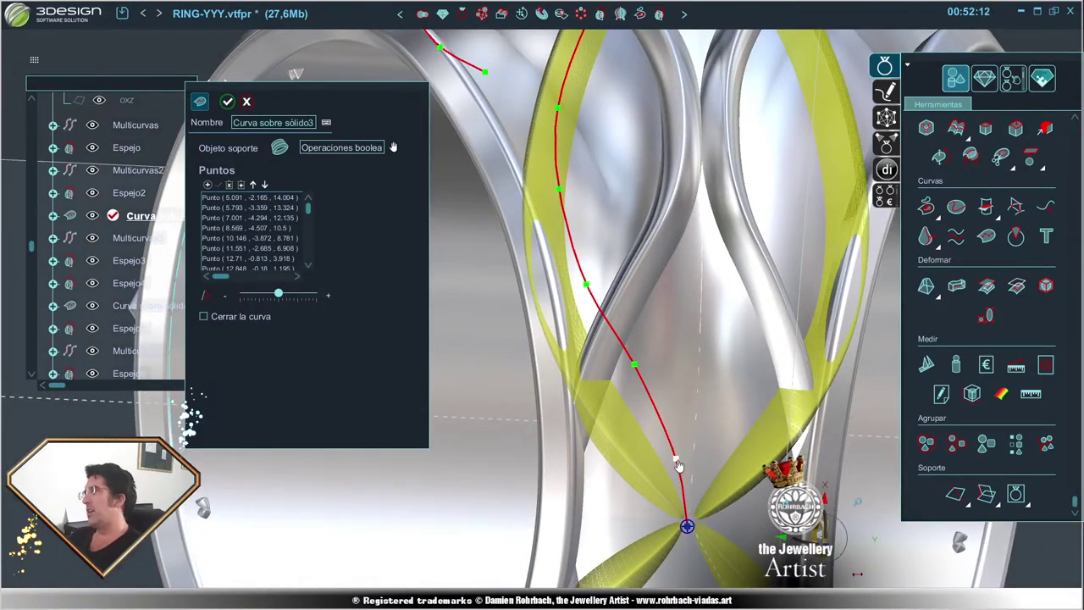
pyautogui.click(675, 458)
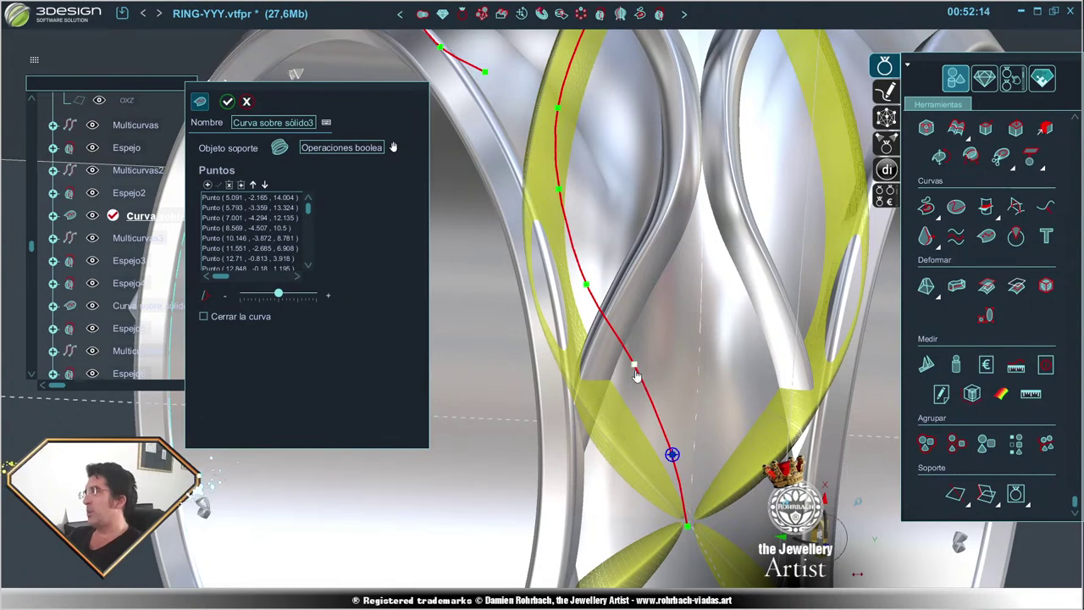
pyautogui.moveTo(633, 366)
pyautogui.mouseDown()
pyautogui.moveTo(626, 375)
pyautogui.moveTo(638, 373)
pyautogui.mouseUp()
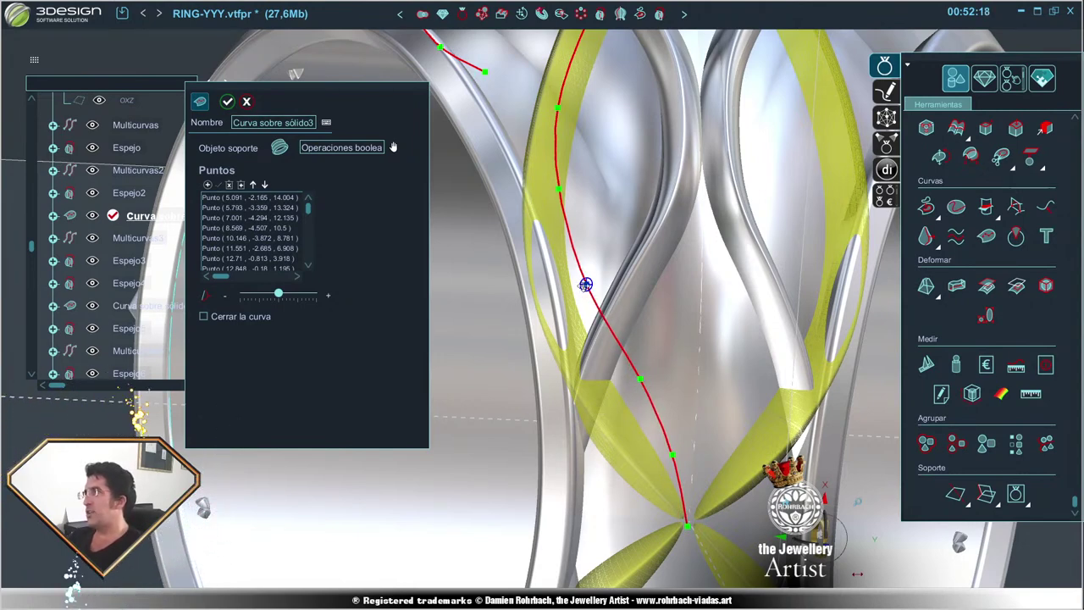
pyautogui.moveTo(641, 283)
pyautogui.mouseDown(button='middle')
pyautogui.moveTo(621, 322)
pyautogui.moveTo(579, 314)
pyautogui.mouseUp(button='middle')
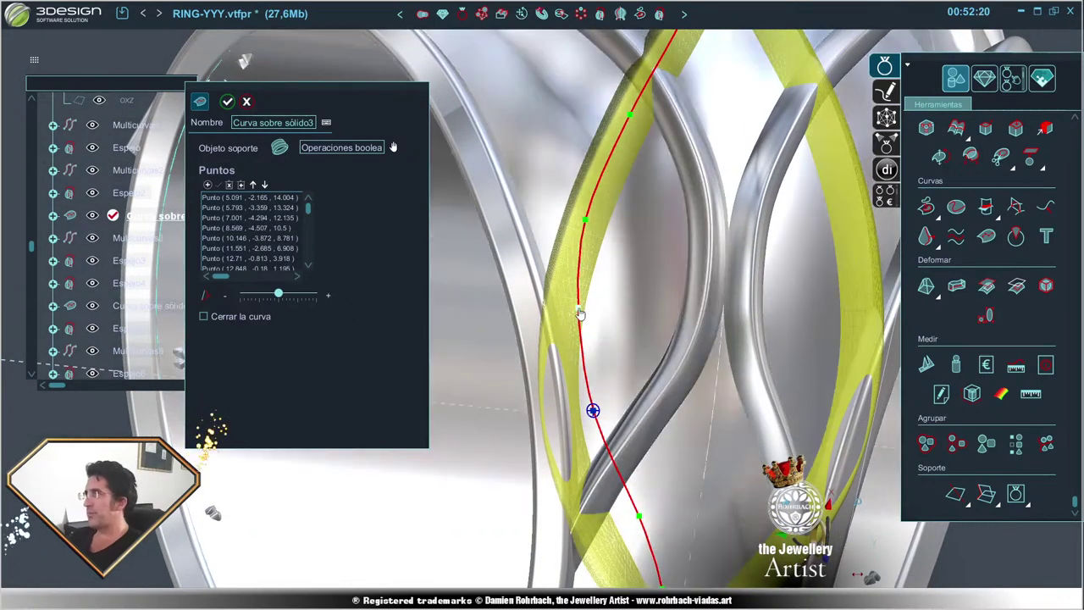
pyautogui.moveTo(577, 310); pyautogui.dragTo(581, 319)
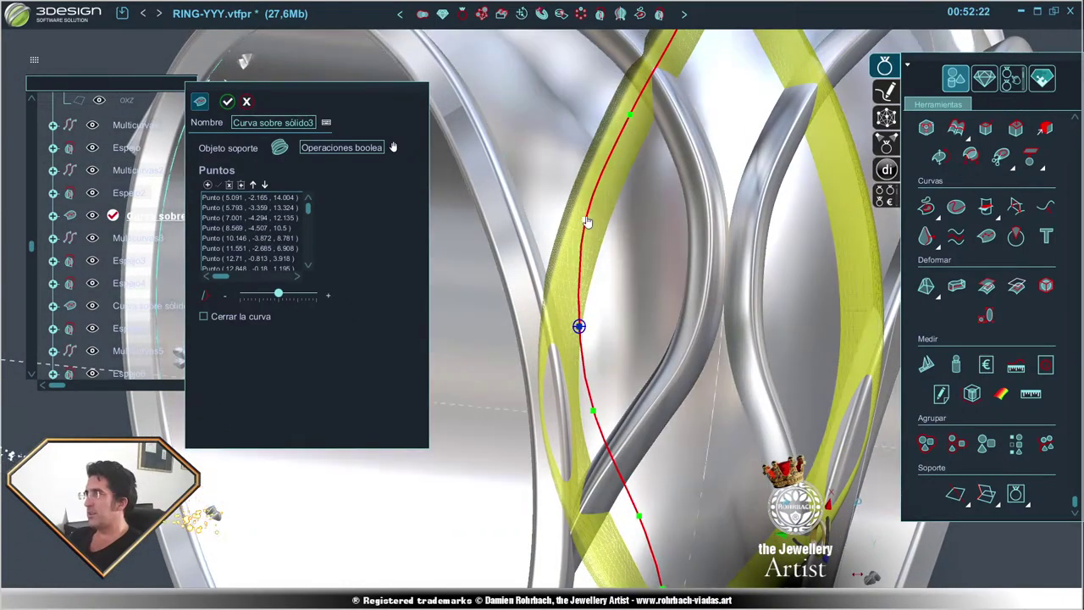
pyautogui.moveTo(590, 222); pyautogui.dragTo(637, 271, button='middle')
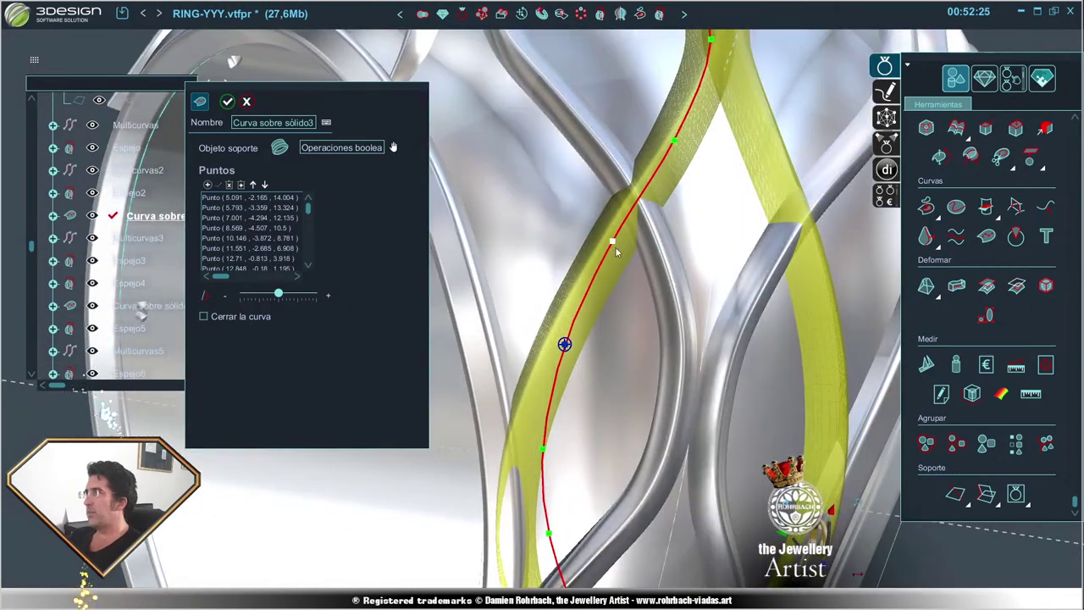
pyautogui.moveTo(613, 243); pyautogui.dragTo(619, 241)
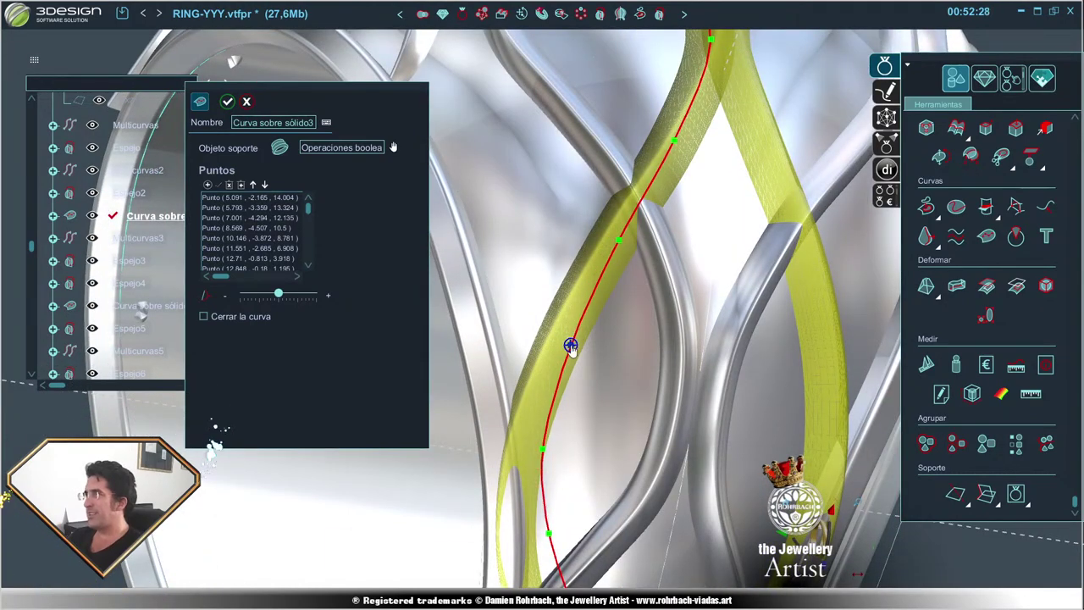
pyautogui.scroll(-5, 564, 339)
pyautogui.scroll(5, 564, 339)
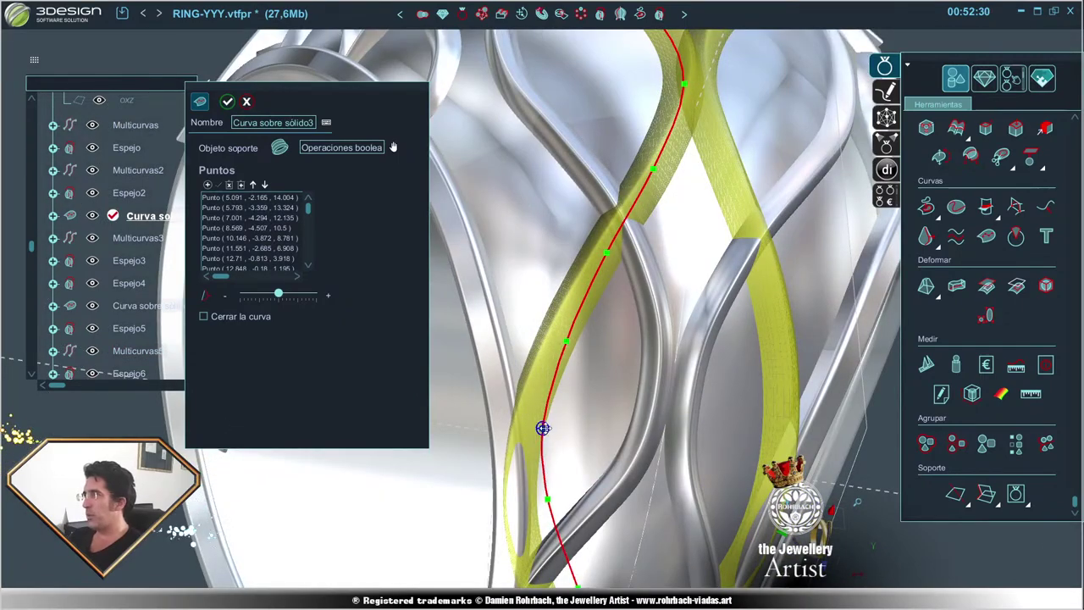
# - Shift the remaining upper curve points slightly left, then regenerate Multicurvas3 from the curve
pyautogui.moveTo(543, 429); pyautogui.dragTo(548, 422)
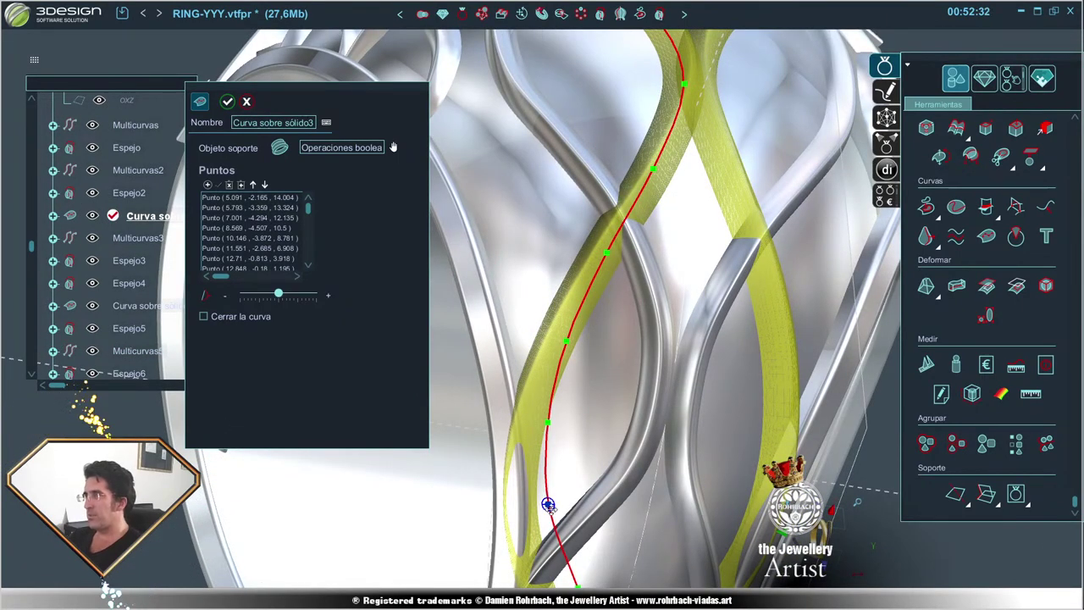
pyautogui.moveTo(550, 507); pyautogui.dragTo(621, 436, button='middle')
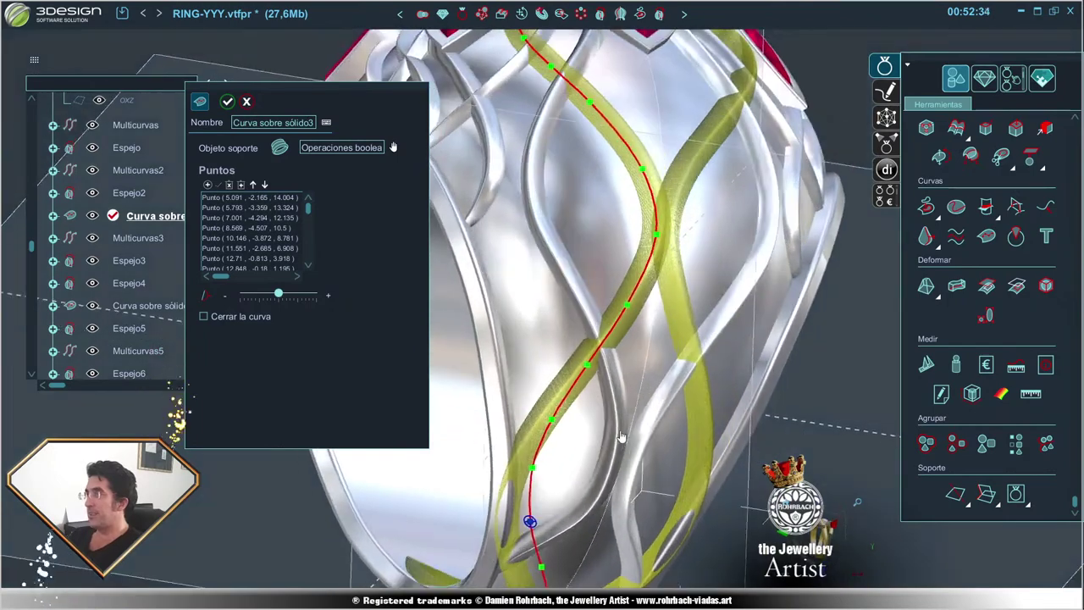
pyautogui.scroll(5, 541, 254)
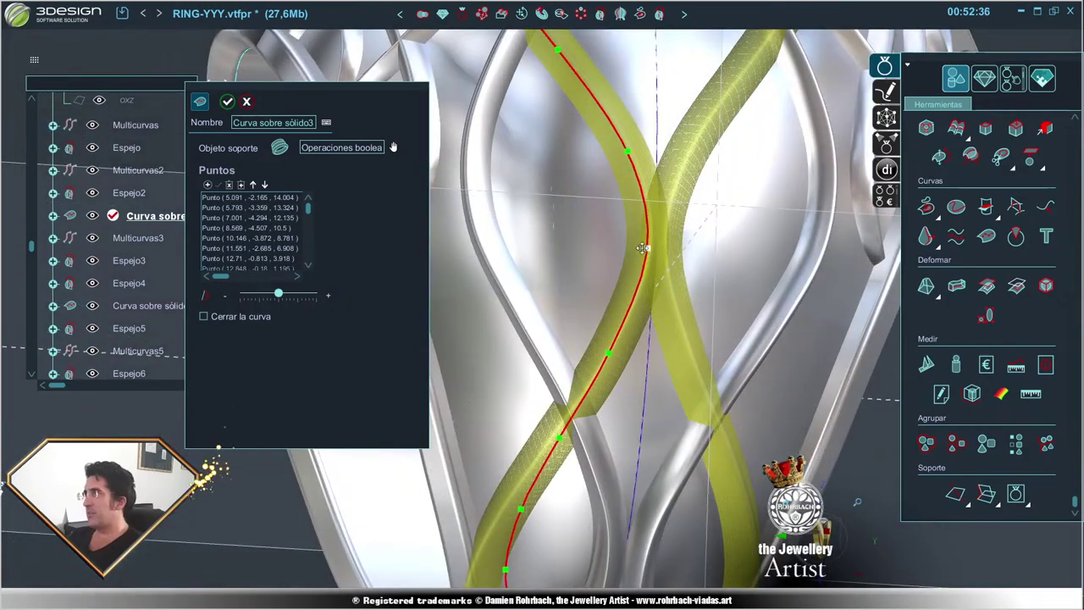
pyautogui.moveTo(647, 248); pyautogui.dragTo(641, 249)
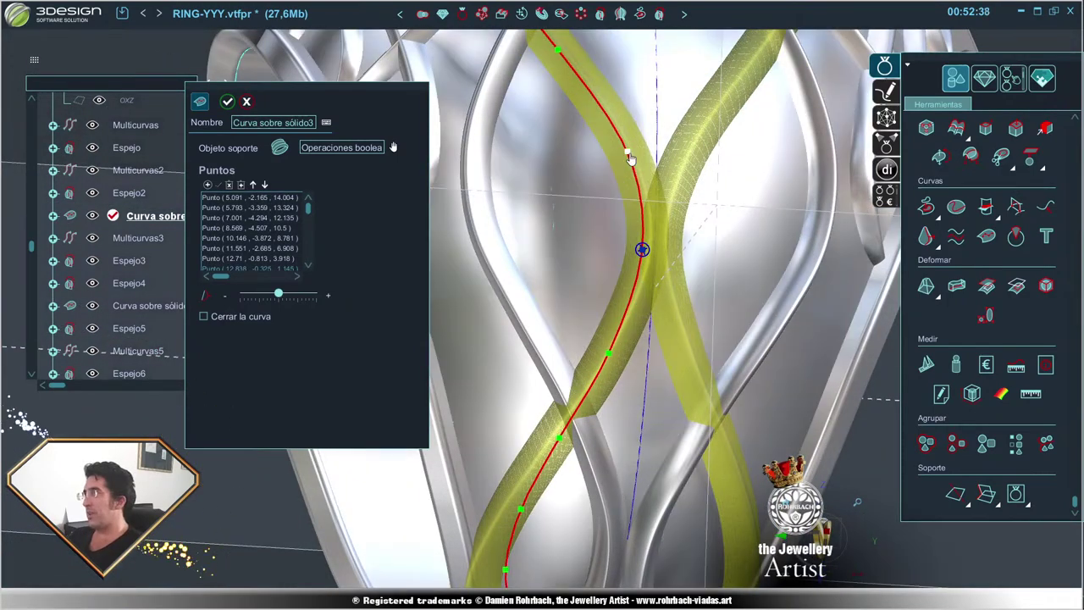
pyautogui.moveTo(628, 151); pyautogui.dragTo(622, 150)
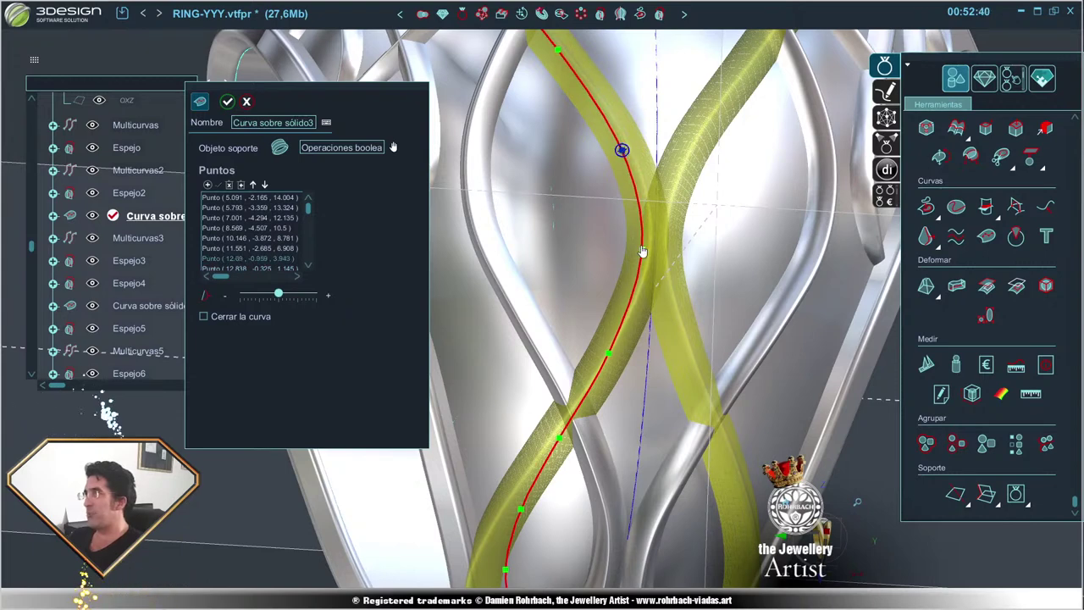
pyautogui.moveTo(643, 251); pyautogui.dragTo(636, 252)
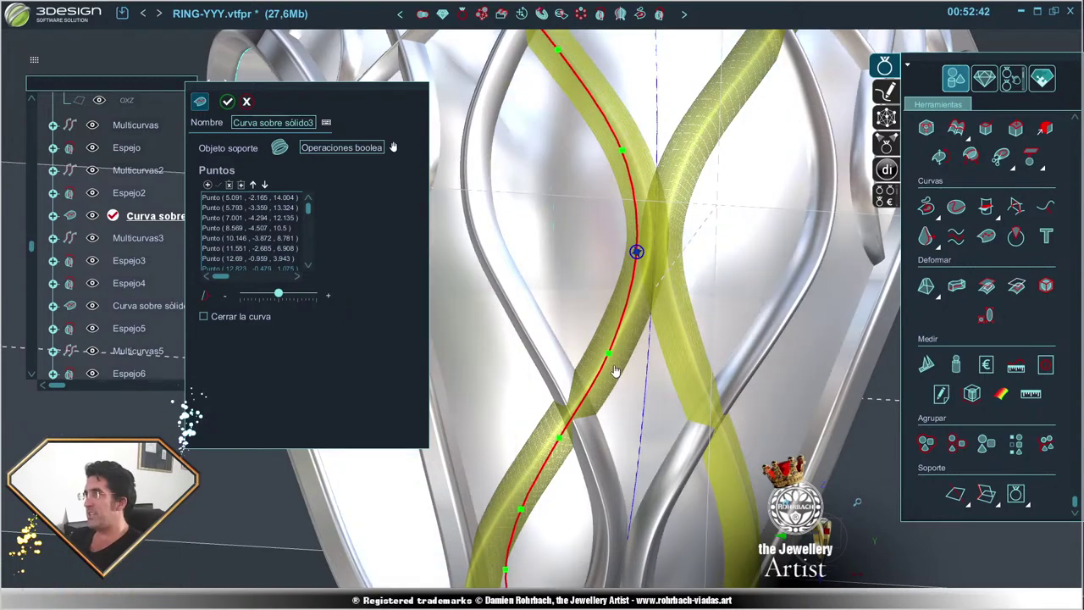
pyautogui.click(608, 353)
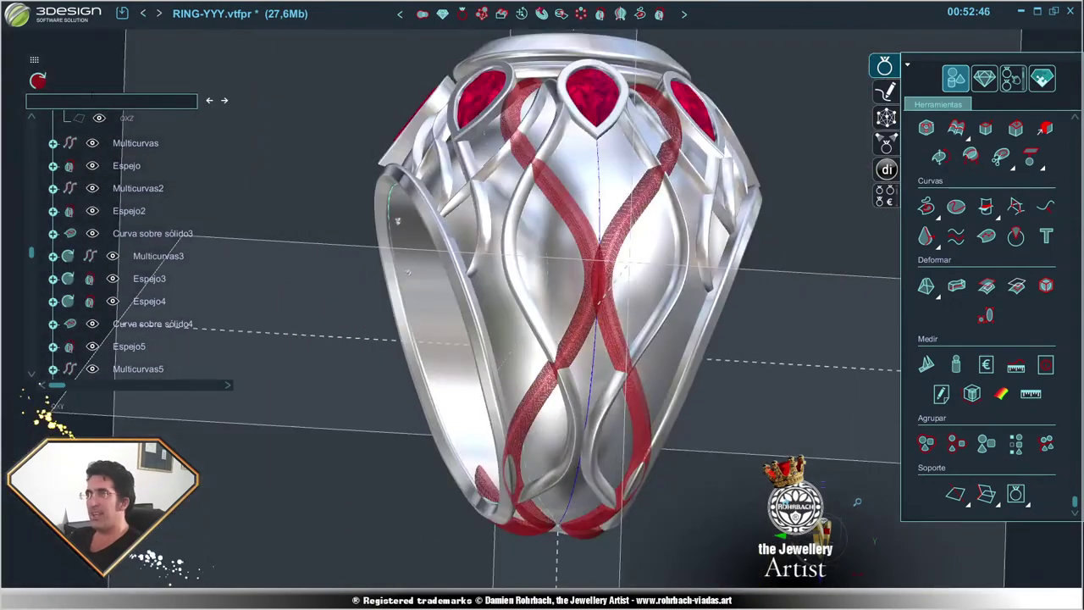
pyautogui.click(38, 82)
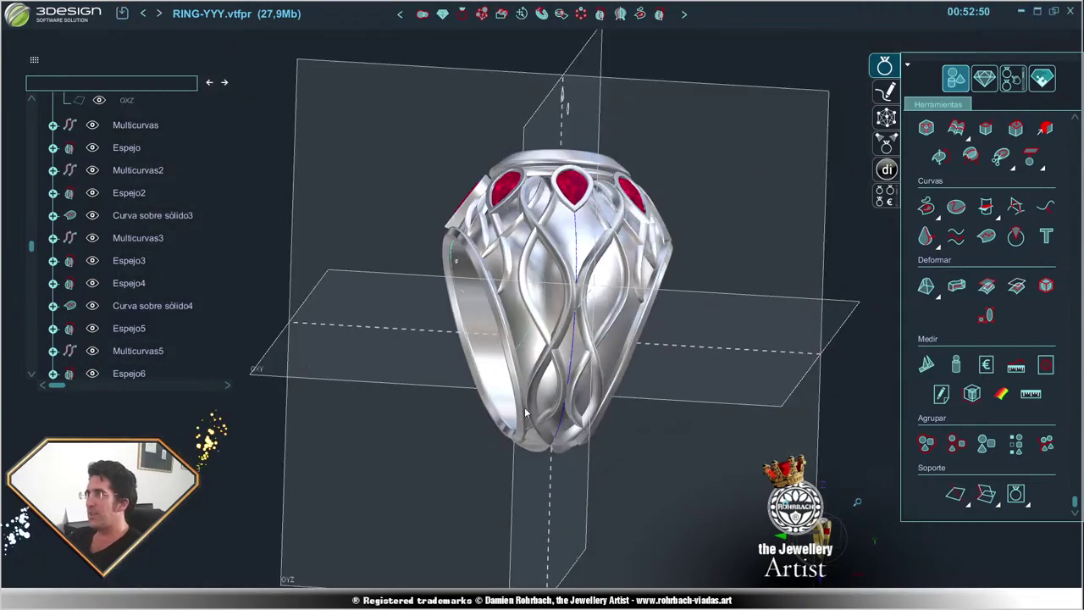
# - Reopen Curva sobre sólido4, validate it, and rebuild Multicurvas5 with its Espejo5 and Espejo6 copies
pyautogui.moveTo(498, 464)
pyautogui.mouseDown(button='middle')
pyautogui.moveTo(554, 368)
pyautogui.moveTo(543, 438)
pyautogui.moveTo(545, 365)
pyautogui.moveTo(474, 485)
pyautogui.moveTo(398, 440)
pyautogui.mouseUp(button='middle')
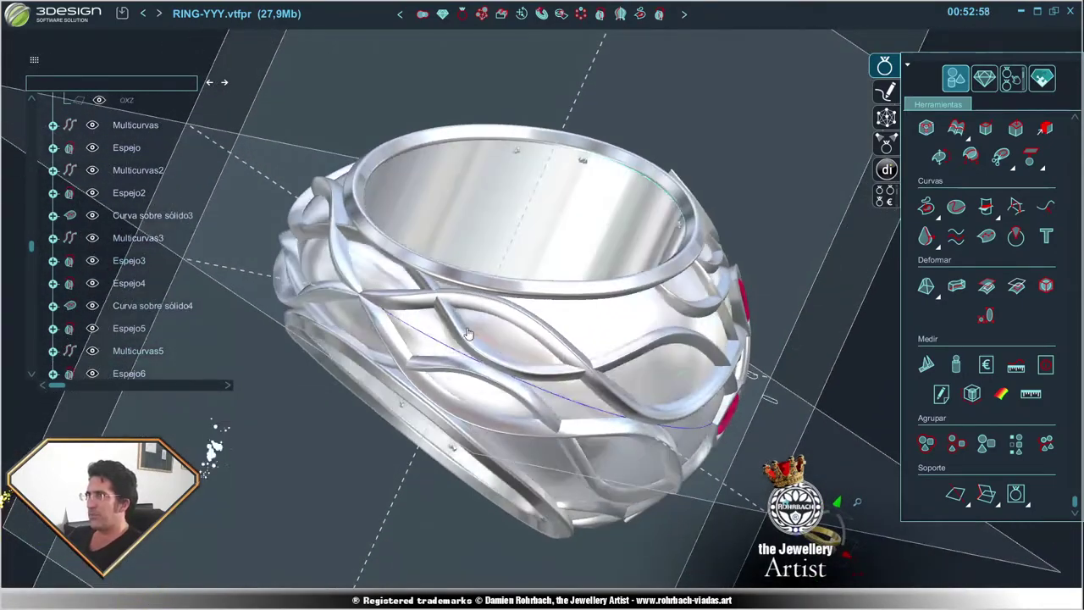
pyautogui.click(137, 350)
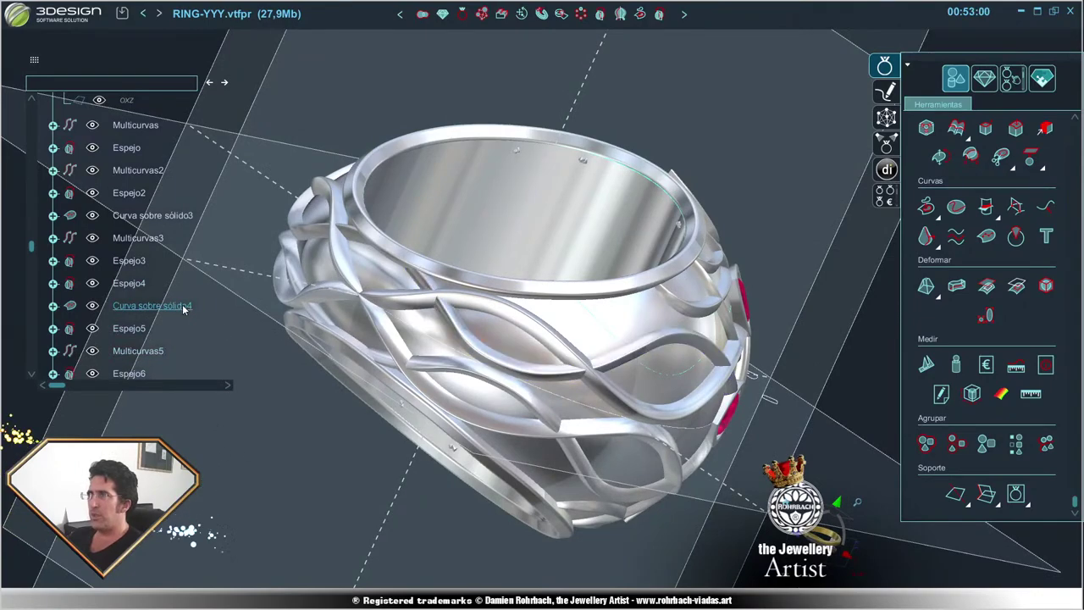
pyautogui.doubleClick(152, 305)
pyautogui.moveTo(508, 356); pyautogui.dragTo(563, 377, button='middle')
pyautogui.scroll(3, 563, 376)
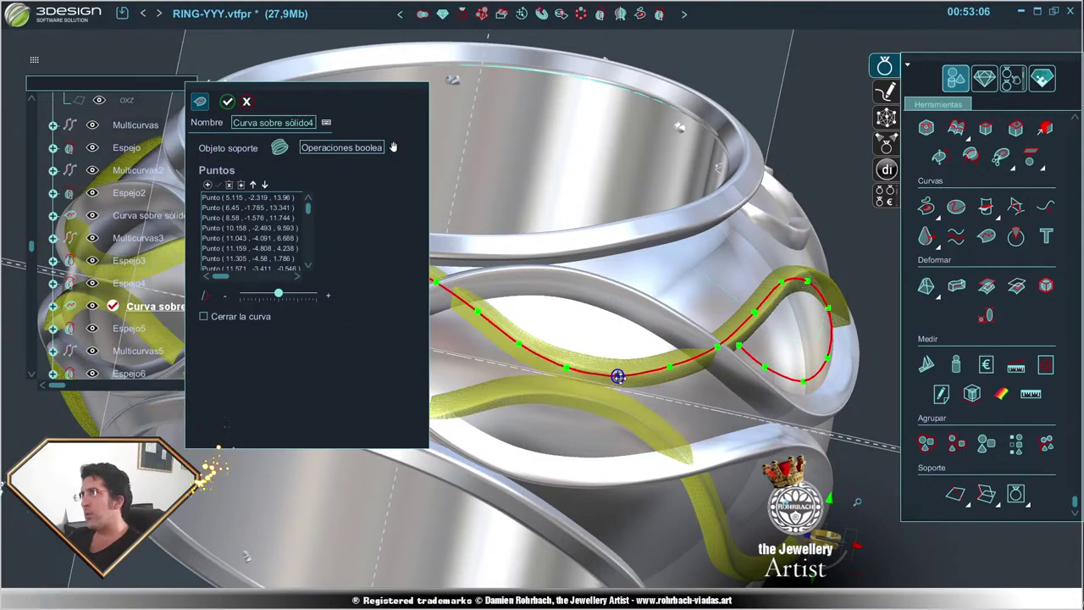
pyautogui.moveTo(667, 373); pyautogui.dragTo(553, 352, button='middle')
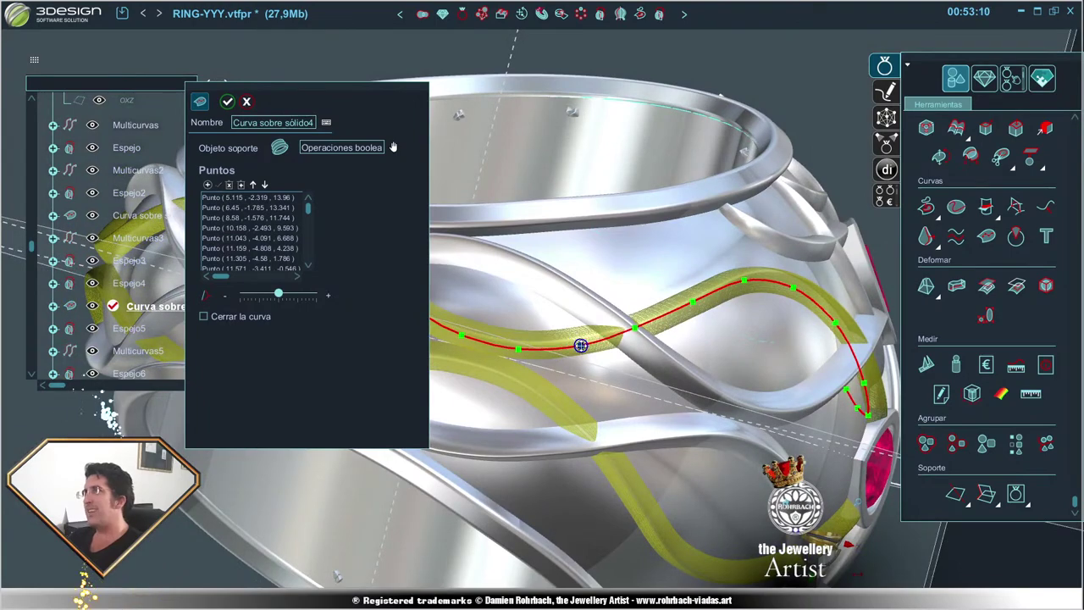
pyautogui.rightClick(576, 407)
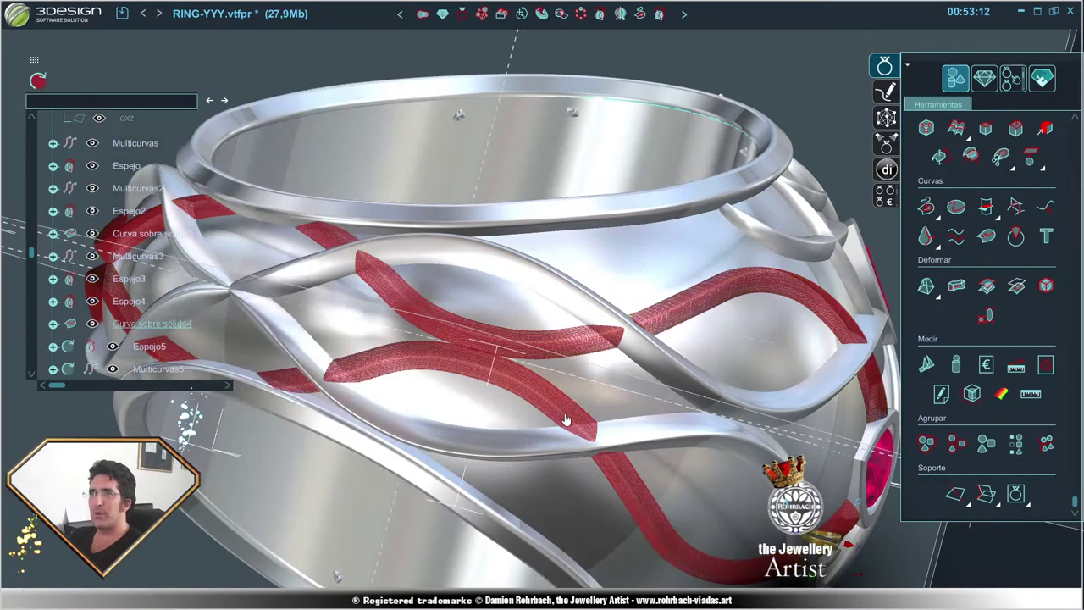
pyautogui.scroll(-5, 565, 420)
pyautogui.click(38, 82)
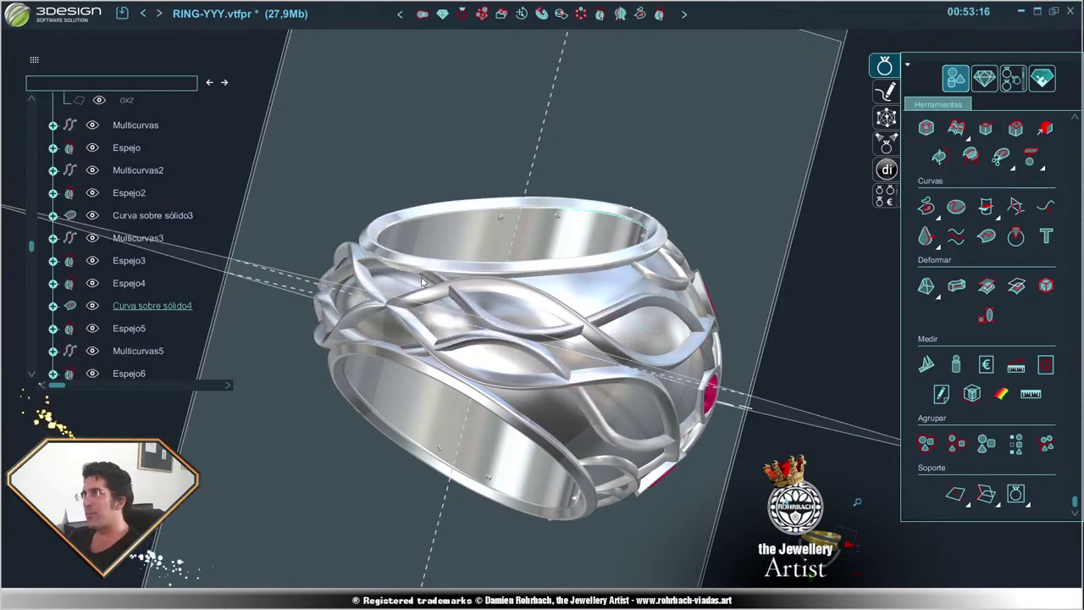
# - Save the ring as RING-YYY.vtfpr, then orbit close to the blue Multicurvas3 wire
pyautogui.moveTo(418, 317); pyautogui.dragTo(499, 289, button='right')
pyautogui.scroll(5, 499, 288)
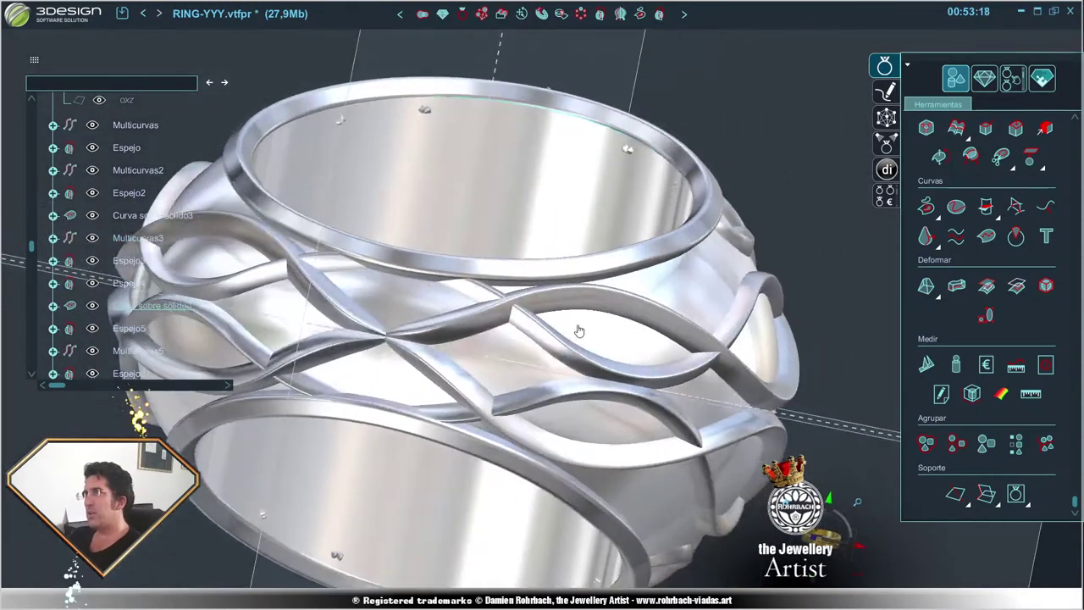
pyautogui.scroll(-5, 591, 341)
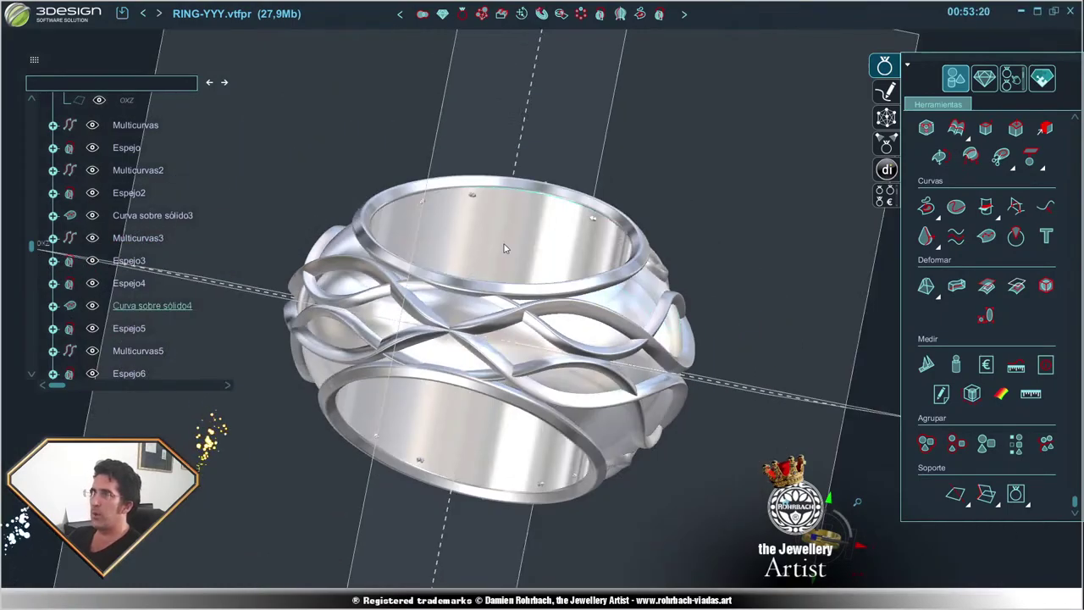
pyautogui.moveTo(591, 340)
pyautogui.mouseDown(button='right')
pyautogui.moveTo(687, 399)
pyautogui.moveTo(503, 229)
pyautogui.moveTo(662, 323)
pyautogui.moveTo(375, 434)
pyautogui.moveTo(332, 260)
pyautogui.mouseUp(button='right')
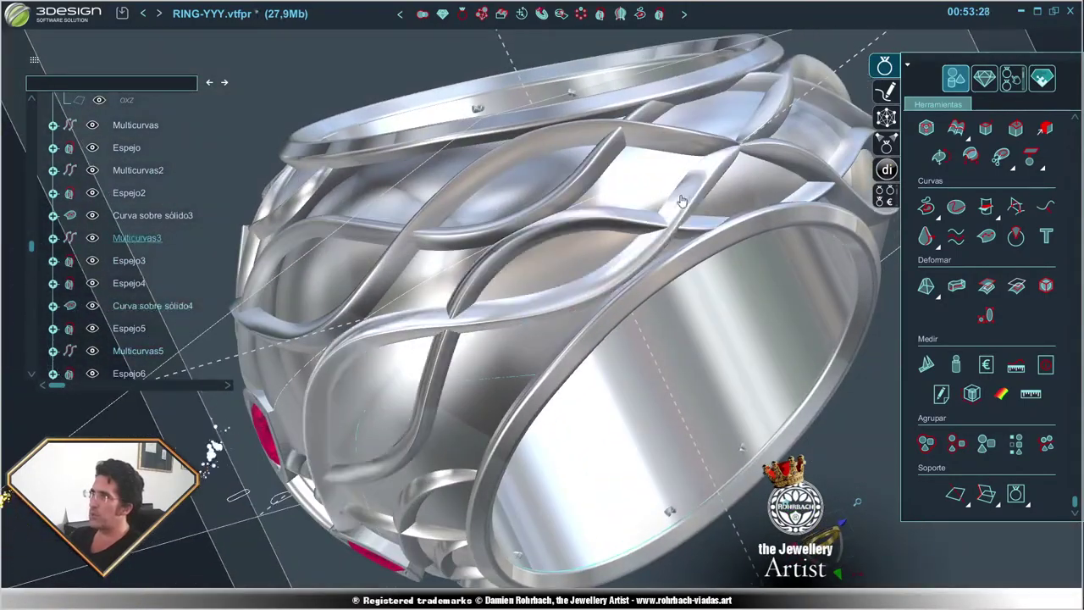
pyautogui.click(122, 15)
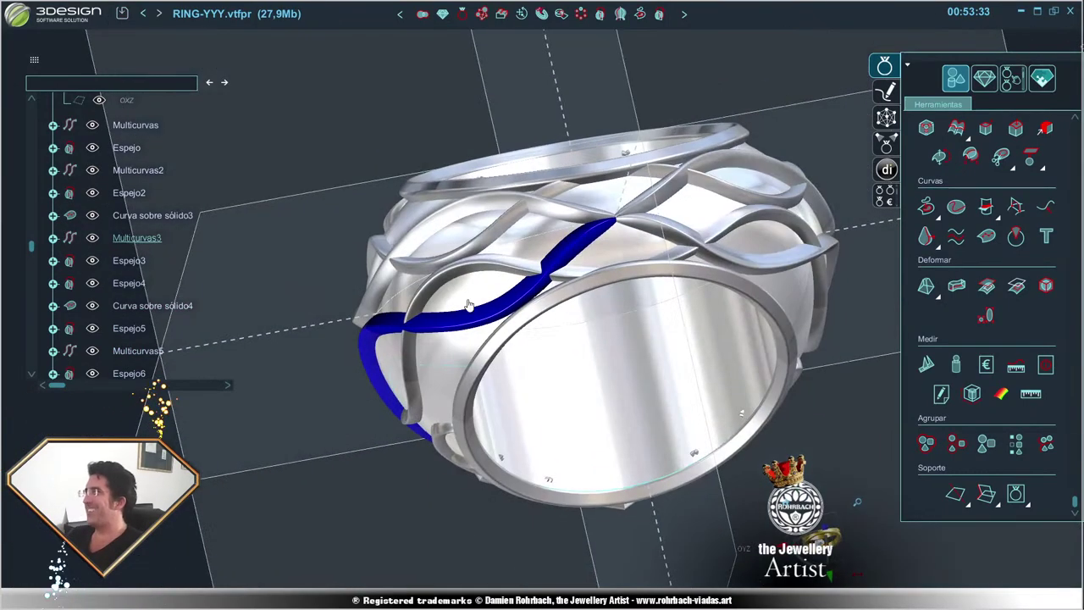
pyautogui.moveTo(738, 290)
pyautogui.mouseDown(button='right')
pyautogui.moveTo(653, 361)
pyautogui.moveTo(568, 301)
pyautogui.moveTo(545, 175)
pyautogui.moveTo(523, 267)
pyautogui.mouseUp(button='right')
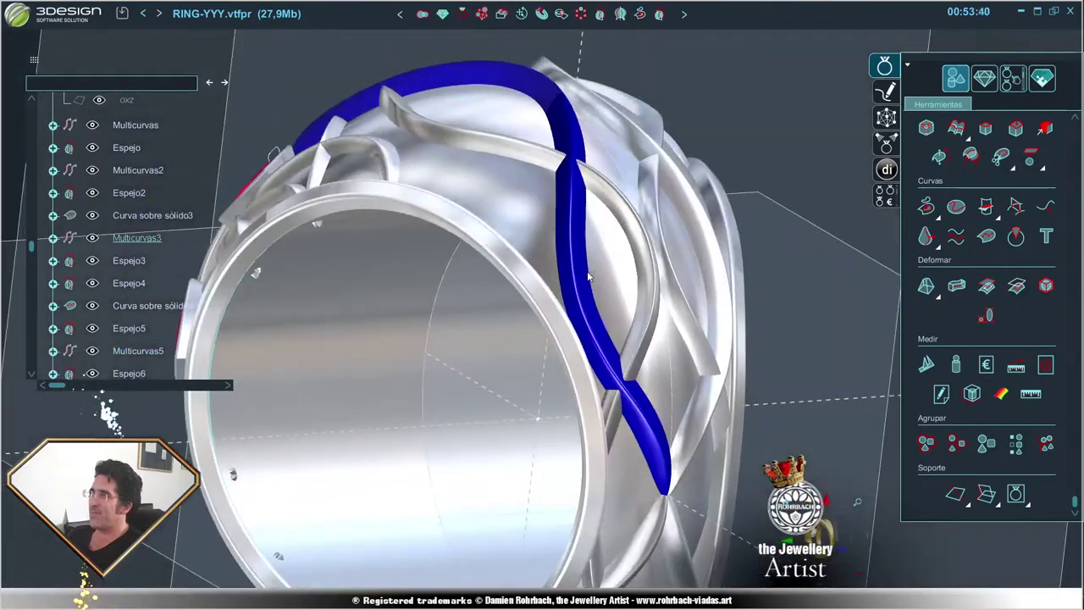
# - Pull one Curva sobre sólido3 point upward, confirm it, and rebuild Multicurvas3 with Espejo3 and Espejo4
pyautogui.doubleClick(127, 215)
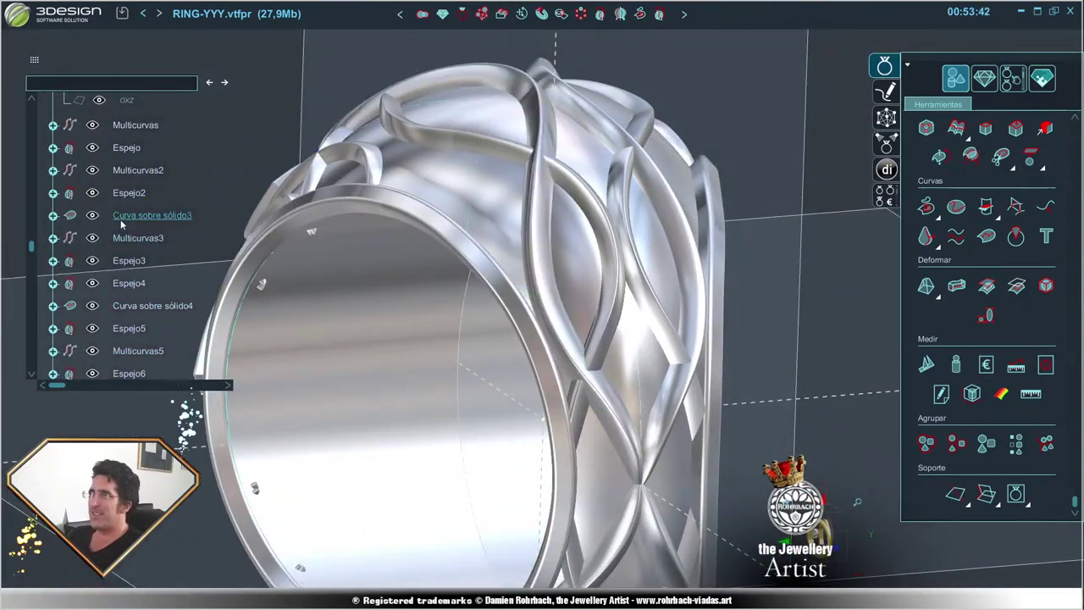
pyautogui.moveTo(479, 326); pyautogui.dragTo(570, 416, button='right')
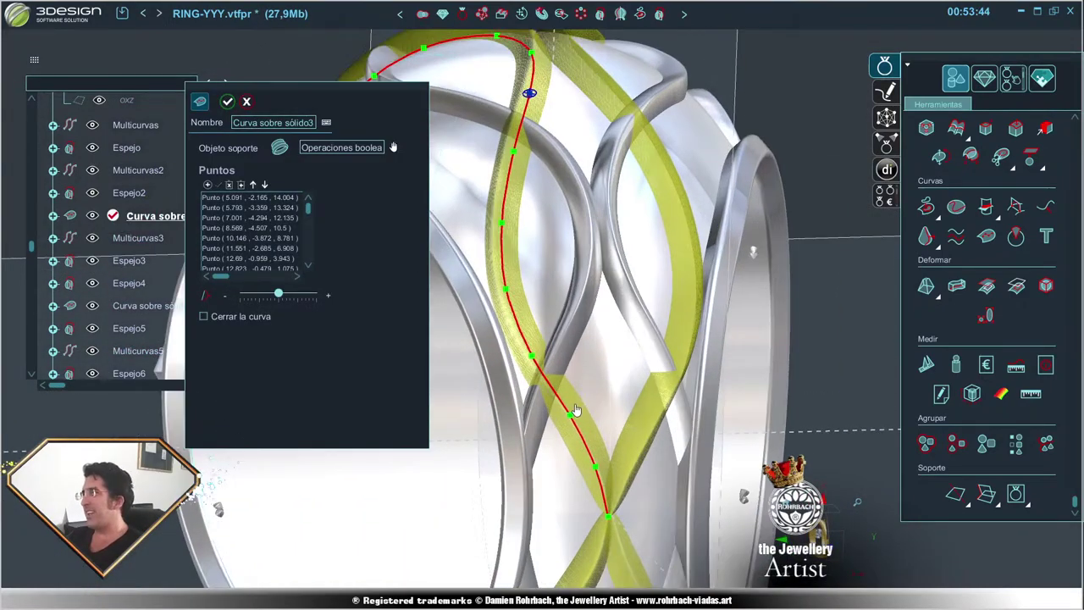
pyautogui.moveTo(570, 414); pyautogui.dragTo(576, 398)
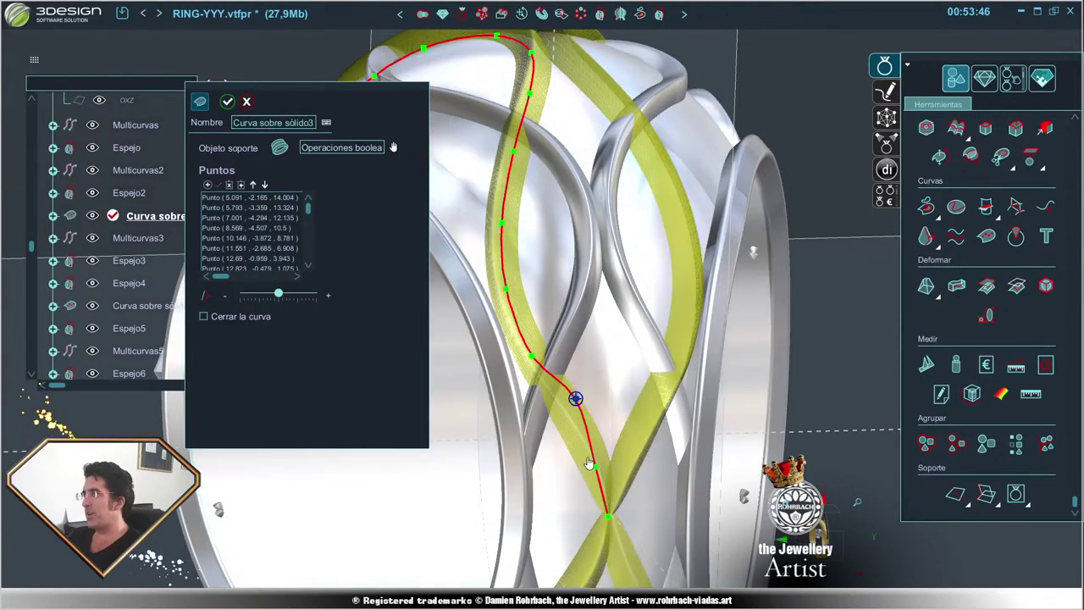
pyautogui.click(531, 357)
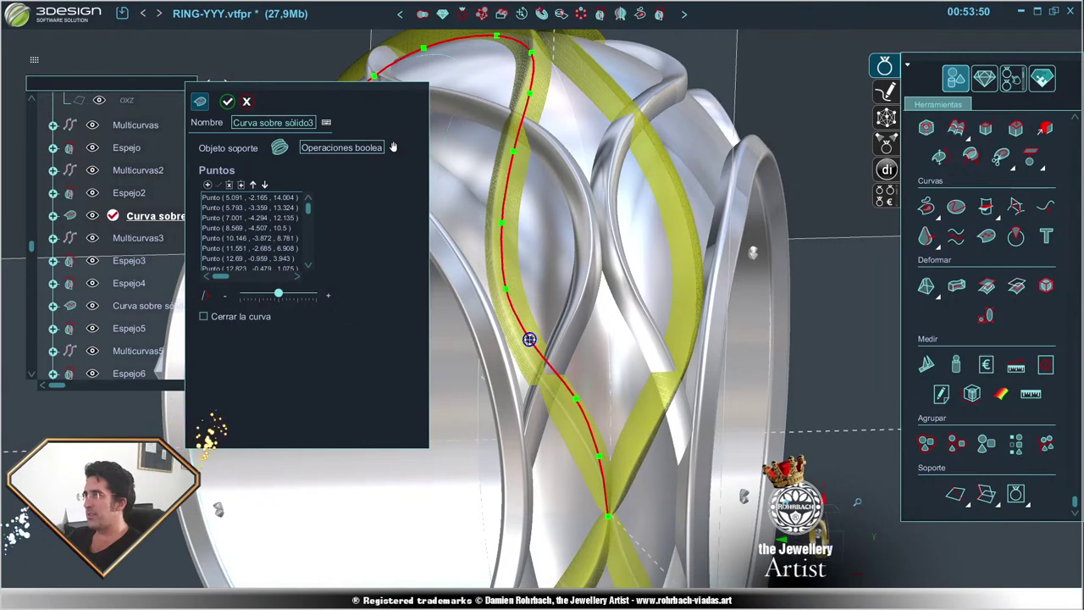
pyautogui.press('Return')
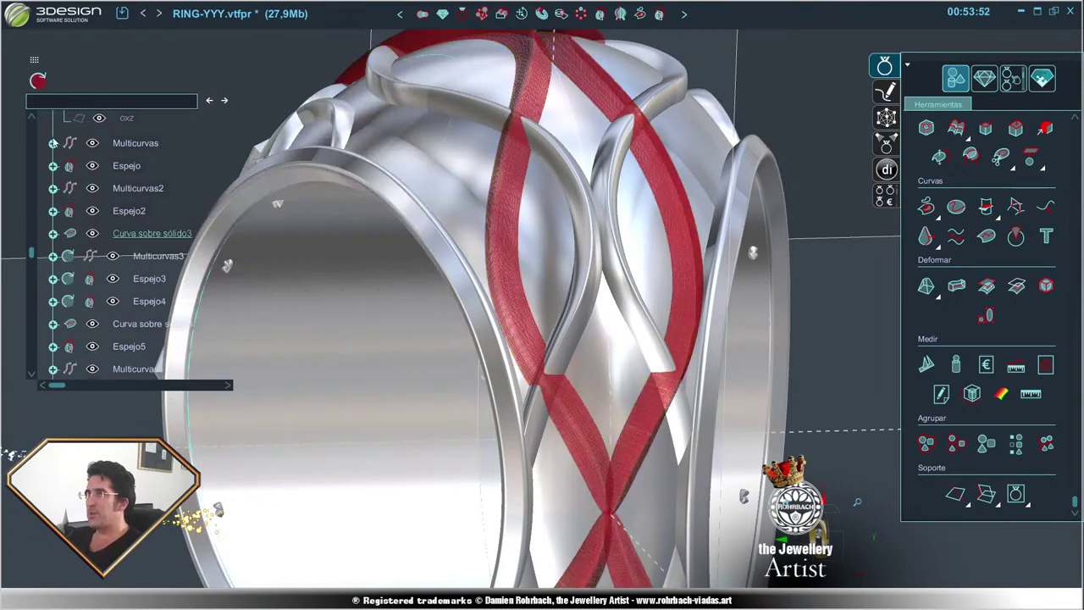
pyautogui.click(36, 83)
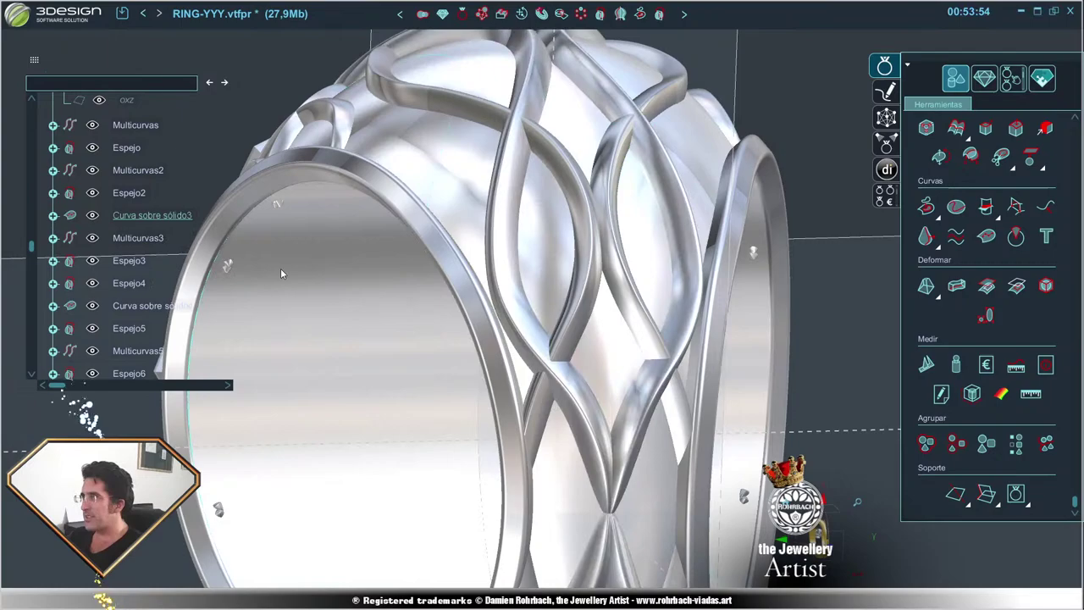
pyautogui.moveTo(281, 267)
pyautogui.mouseDown(button='middle')
pyautogui.moveTo(623, 313)
pyautogui.moveTo(593, 347)
pyautogui.mouseUp(button='middle')
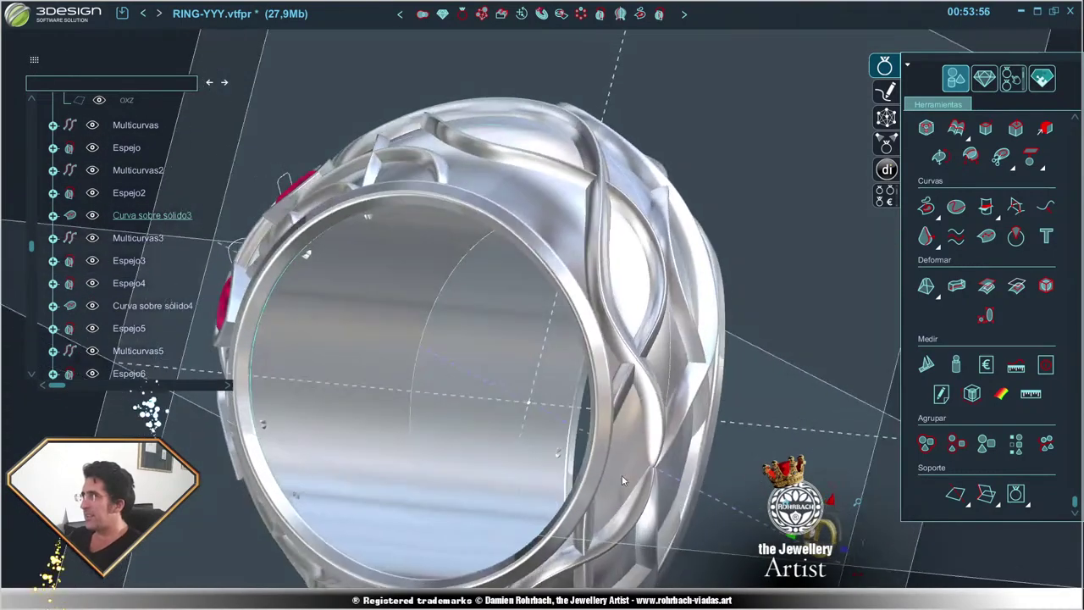
pyautogui.scroll(5, 552, 378)
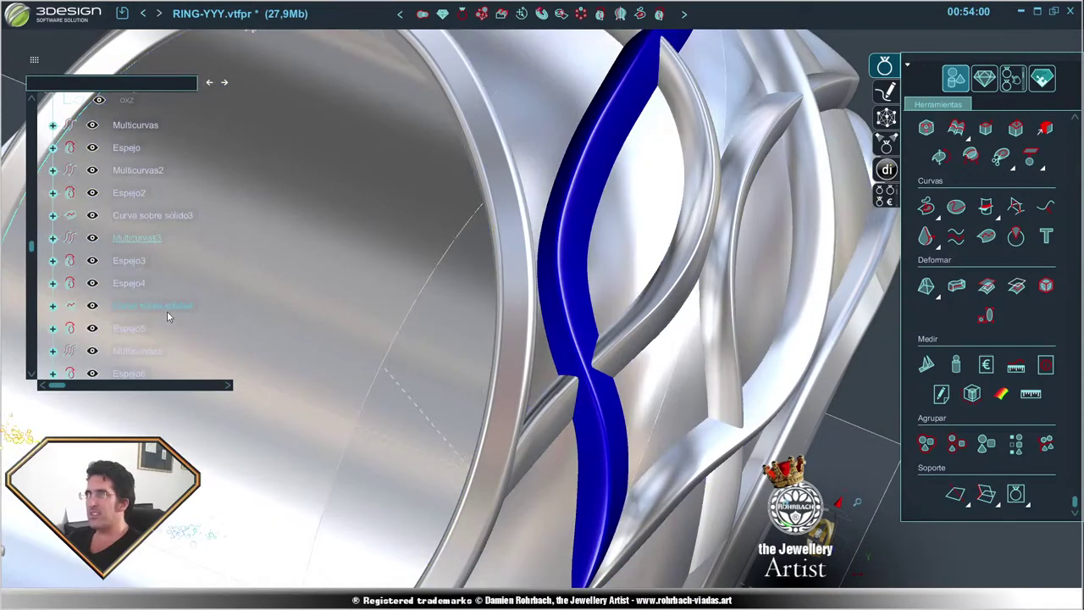
# - Reopen Curva sobre sólido3 and nudge its upper, middle and bottom control points slightly
pyautogui.doubleClick(141, 237)
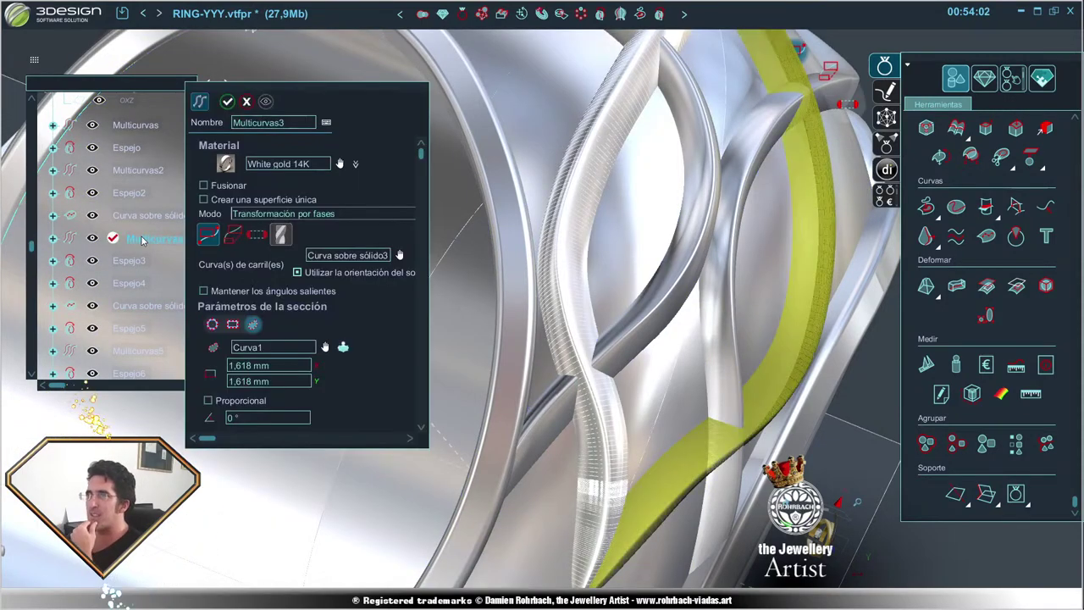
pyautogui.doubleClick(145, 217)
pyautogui.moveTo(556, 254); pyautogui.dragTo(556, 231)
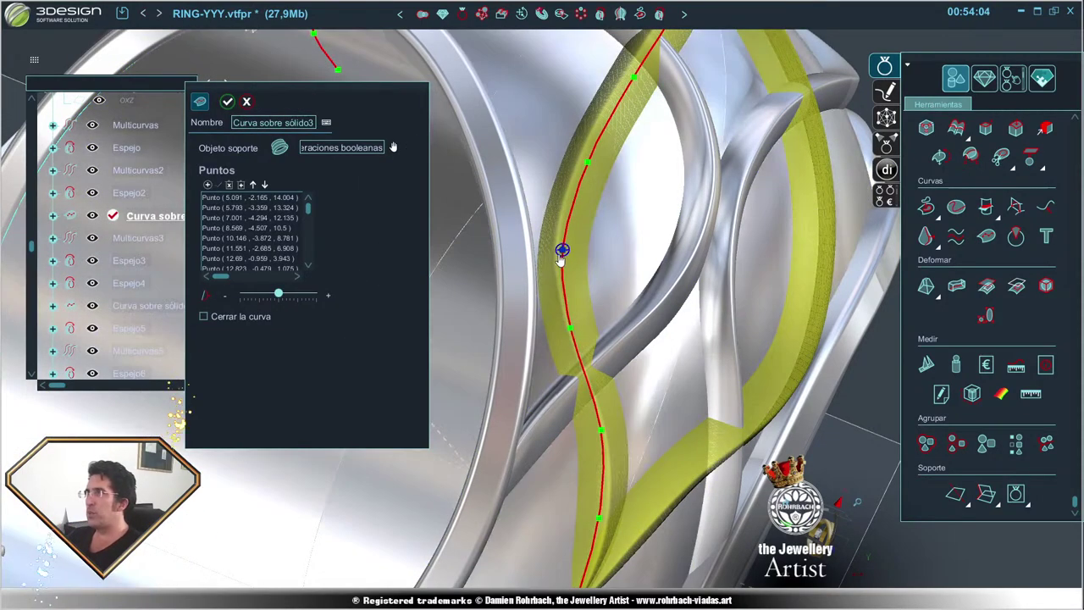
pyautogui.click(581, 149)
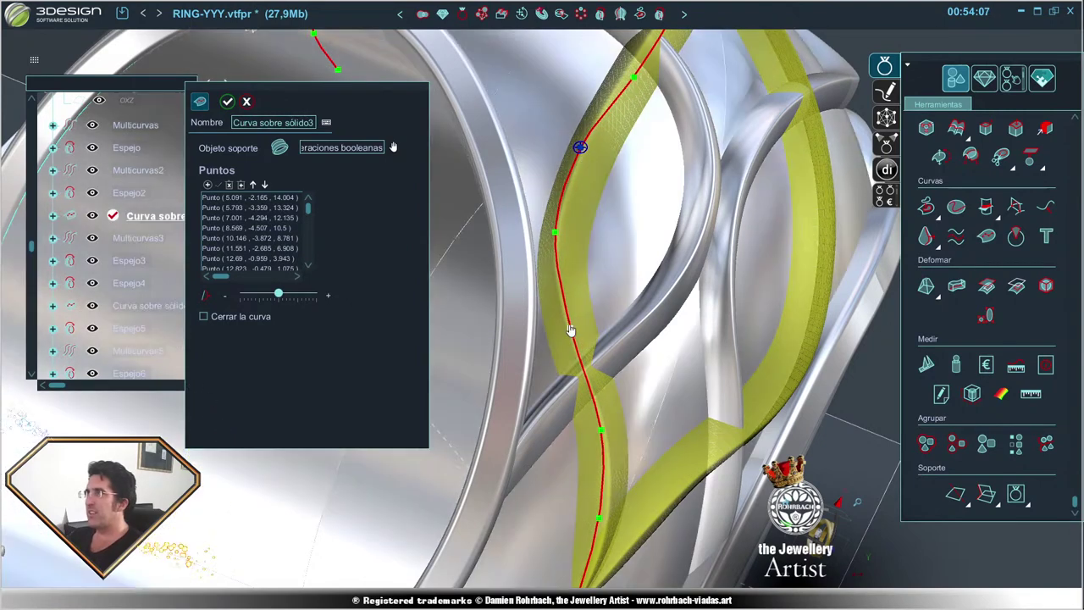
pyautogui.moveTo(573, 333); pyautogui.dragTo(578, 327)
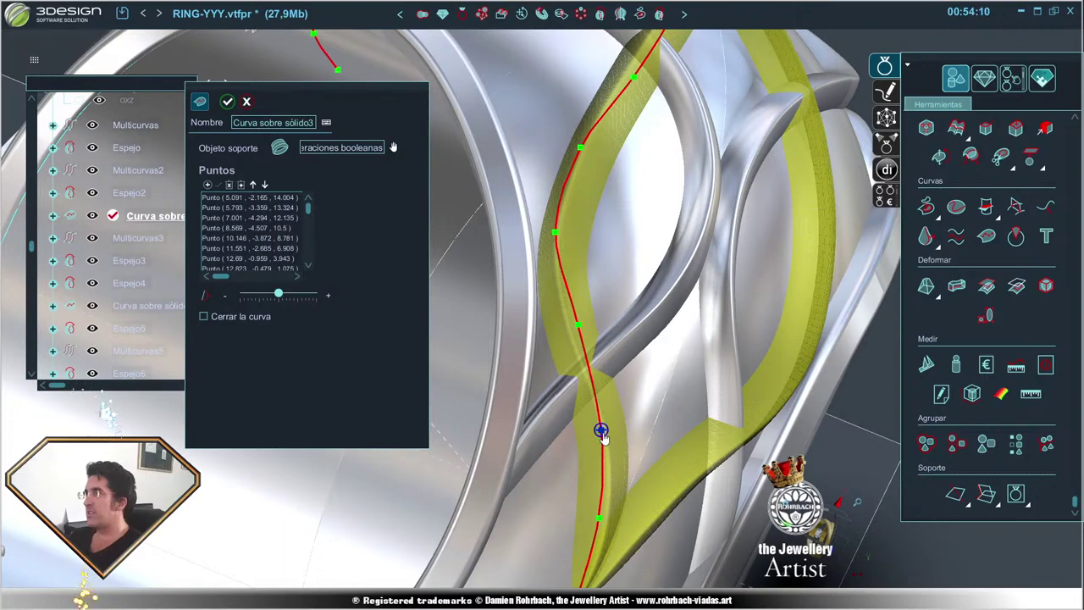
pyautogui.moveTo(601, 432); pyautogui.dragTo(603, 426)
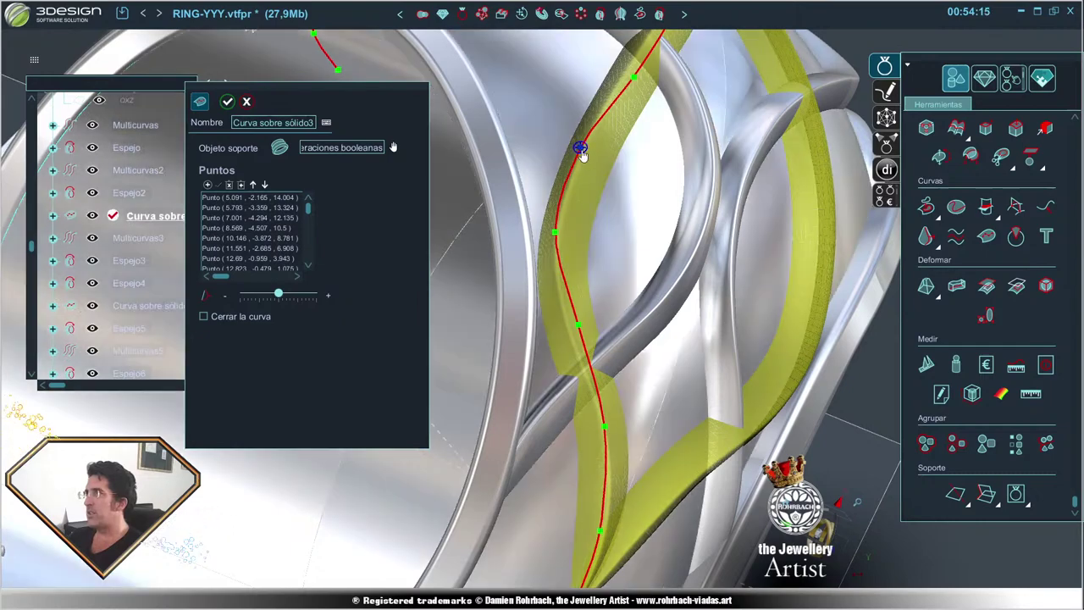
pyautogui.moveTo(580, 148); pyautogui.dragTo(574, 145)
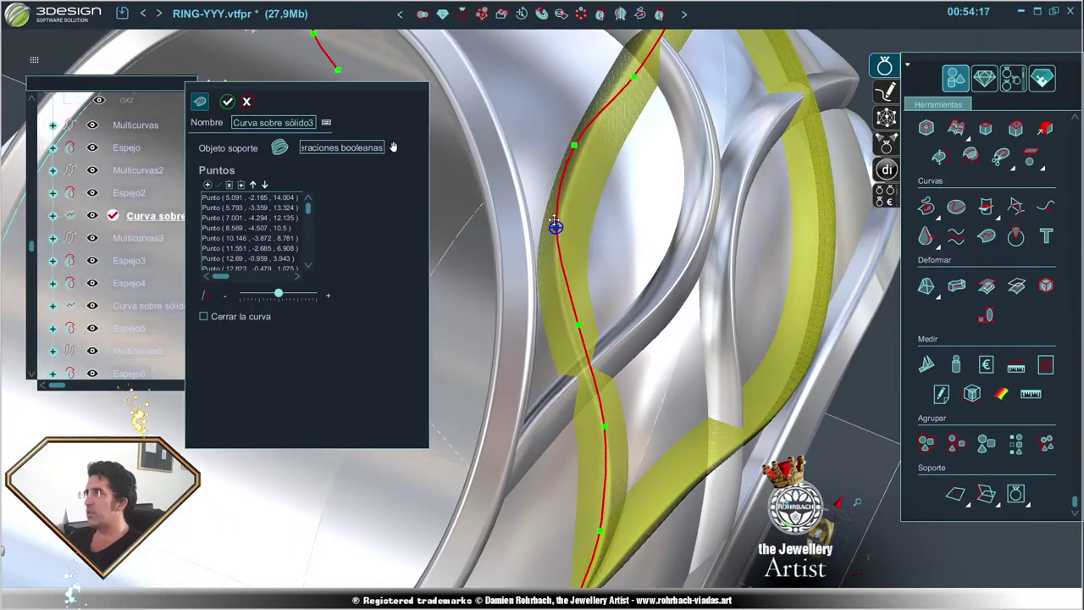
pyautogui.moveTo(578, 324); pyautogui.dragTo(581, 324)
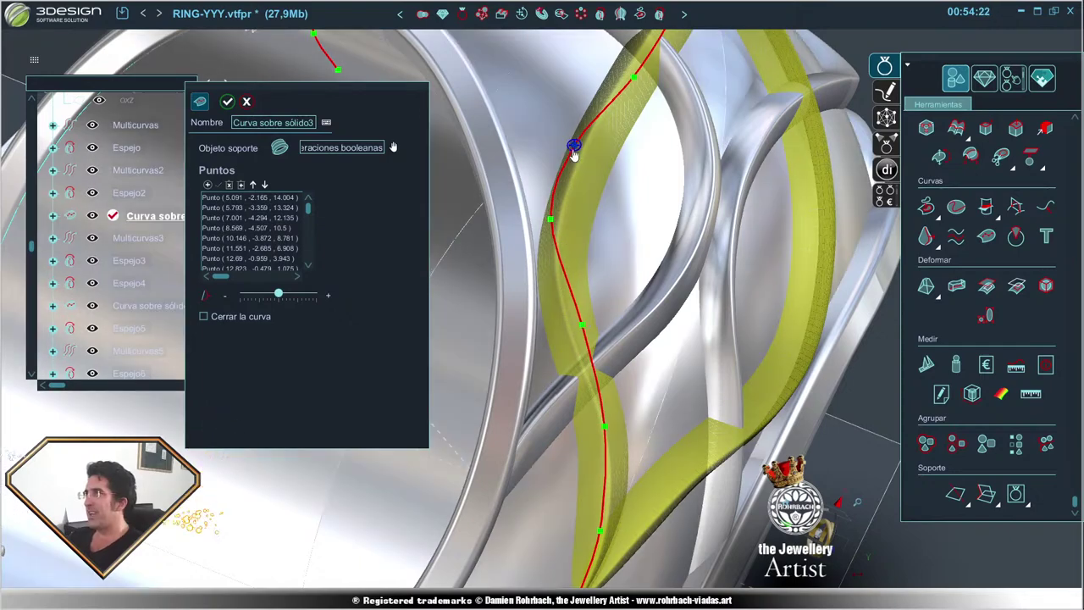
# - Validate the edited Curva sobre sólido3 and rebuild the interwoven silver wires from it
pyautogui.moveTo(574, 154); pyautogui.dragTo(508, 211, button='right')
pyautogui.scroll(-3, 508, 212)
pyautogui.rightClick(455, 268)
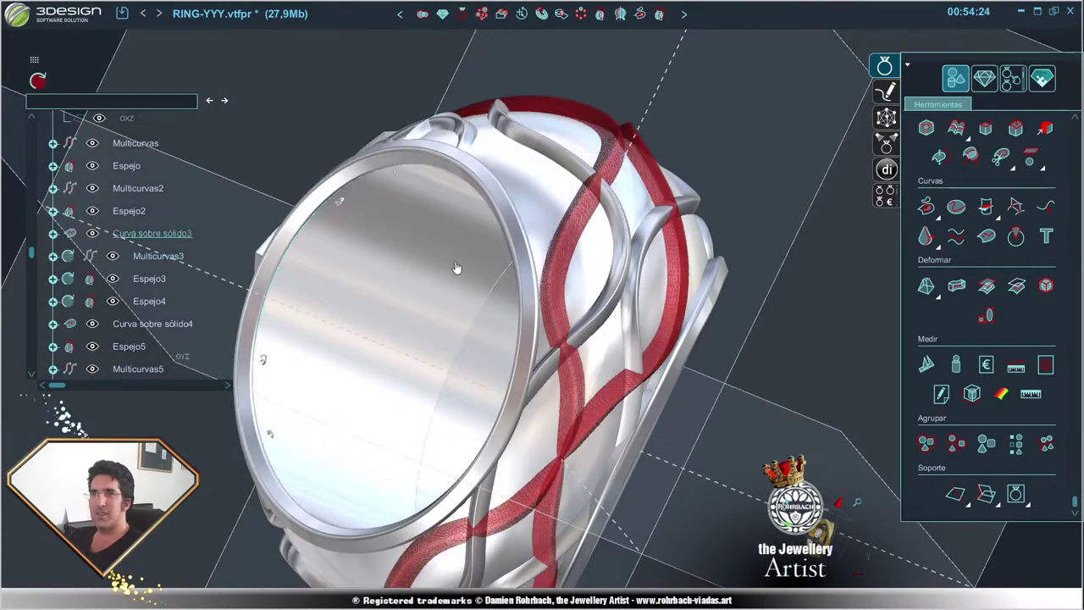
pyautogui.moveTo(503, 320); pyautogui.dragTo(508, 393, button='right')
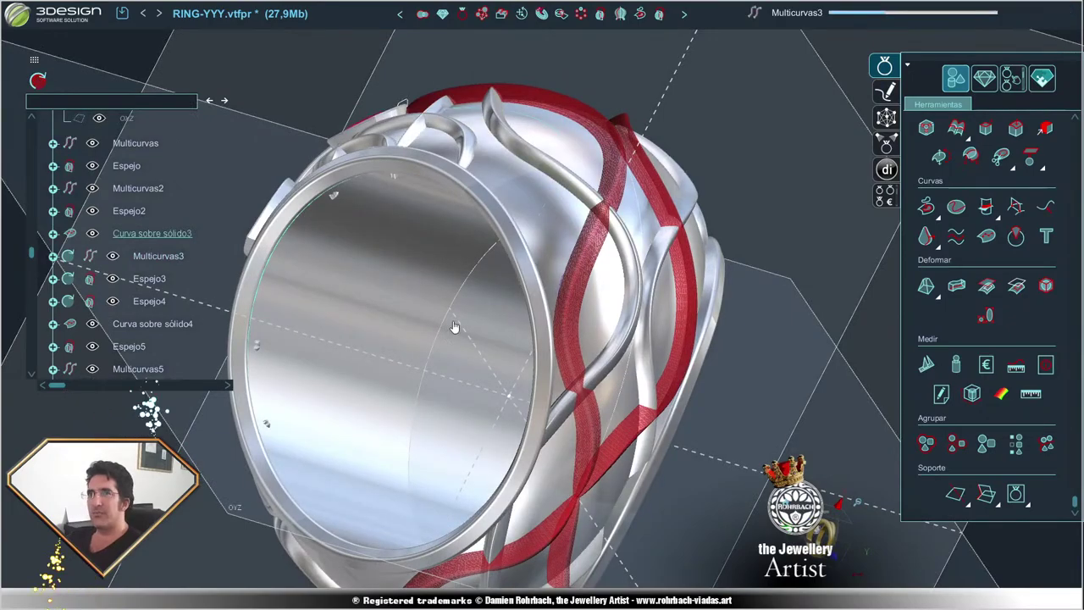
pyautogui.click(37, 80)
pyautogui.moveTo(682, 304)
pyautogui.mouseDown(button='right')
pyautogui.moveTo(586, 403)
pyautogui.moveTo(525, 373)
pyautogui.mouseUp(button='right')
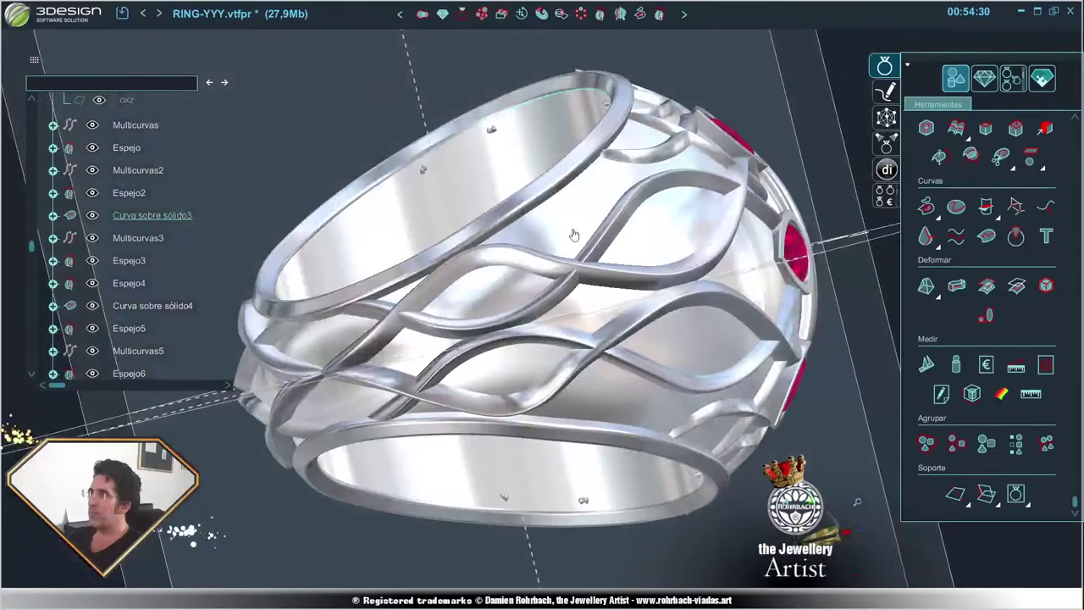
# - Reopen Curva sobre sólido3, set a point to (12.867, -0.326, 1.623), confirm, and regenerate Multicurvas3
pyautogui.doubleClick(153, 217)
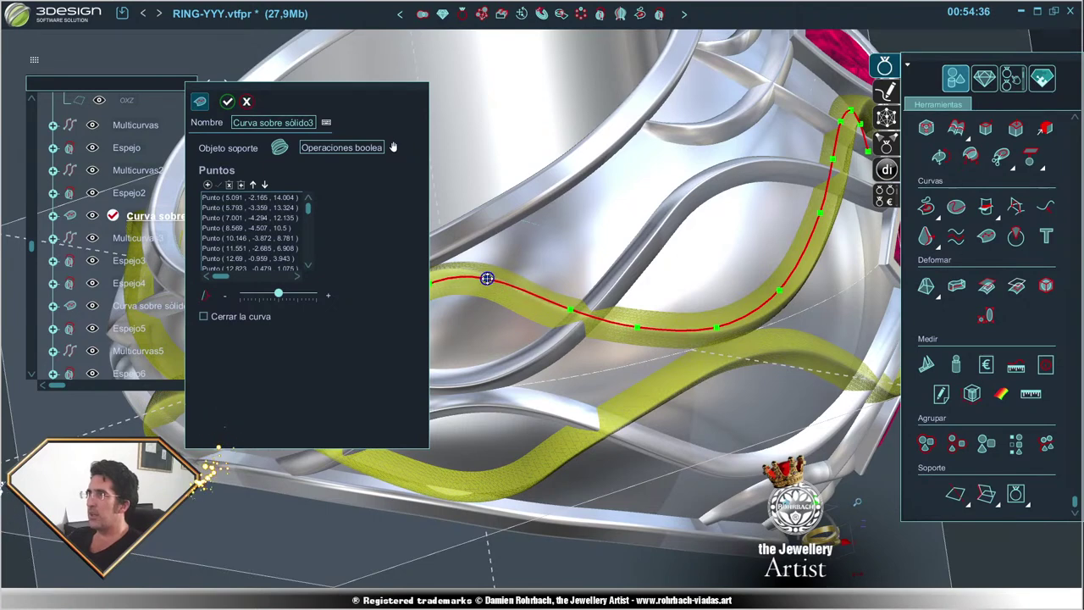
pyautogui.click(637, 329)
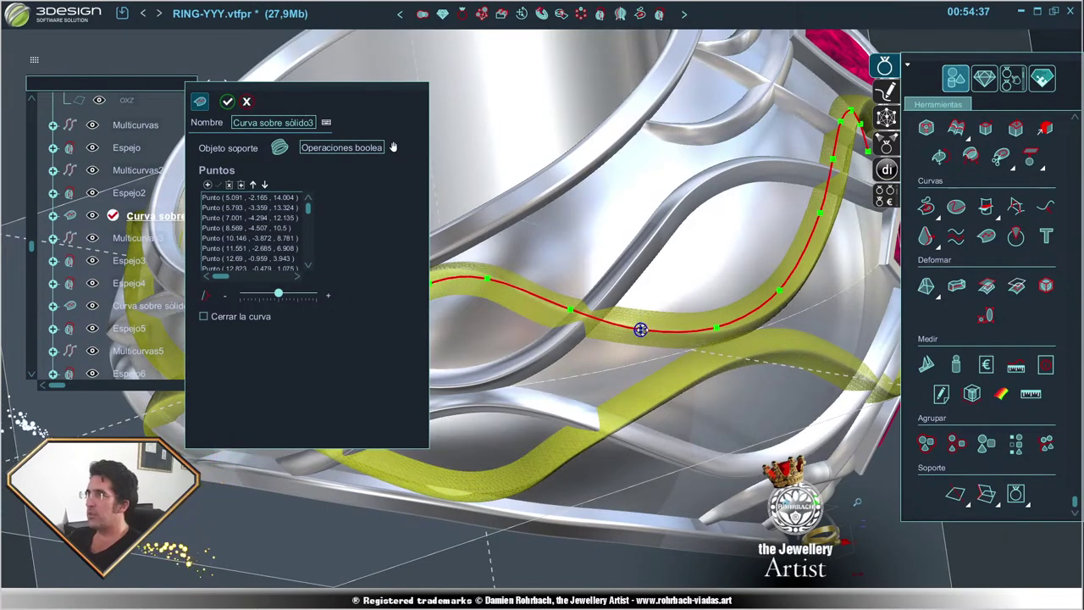
pyautogui.click(570, 310)
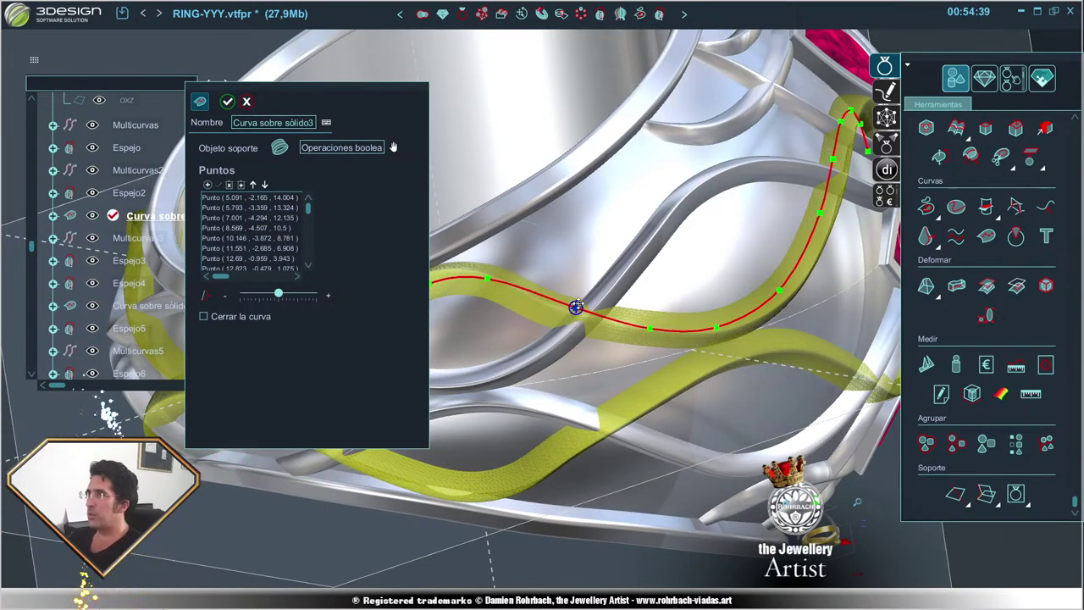
pyautogui.moveTo(575, 303); pyautogui.dragTo(549, 298, button='middle')
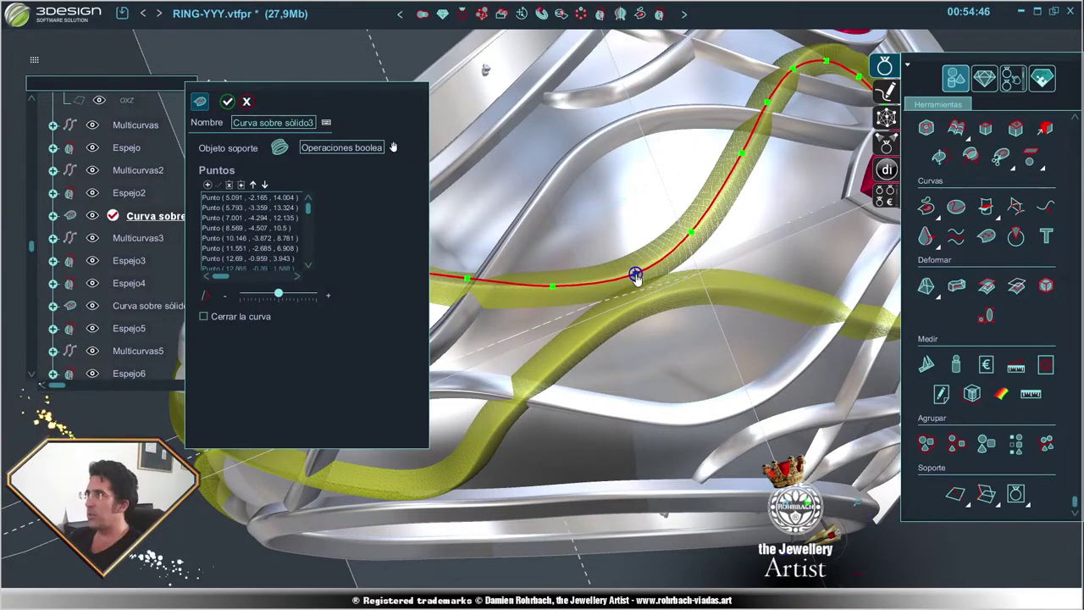
pyautogui.scroll(-5, 690, 305)
pyautogui.moveTo(716, 298)
pyautogui.mouseDown(button='middle')
pyautogui.moveTo(777, 265)
pyautogui.moveTo(571, 320)
pyautogui.mouseUp(button='middle')
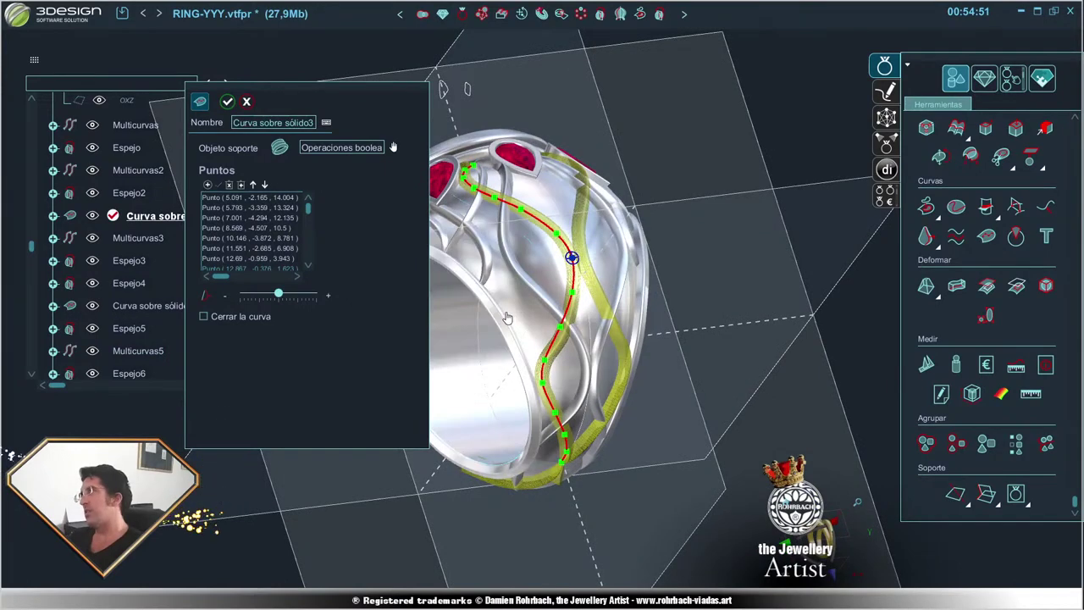
pyautogui.press('Return')
pyautogui.click(38, 82)
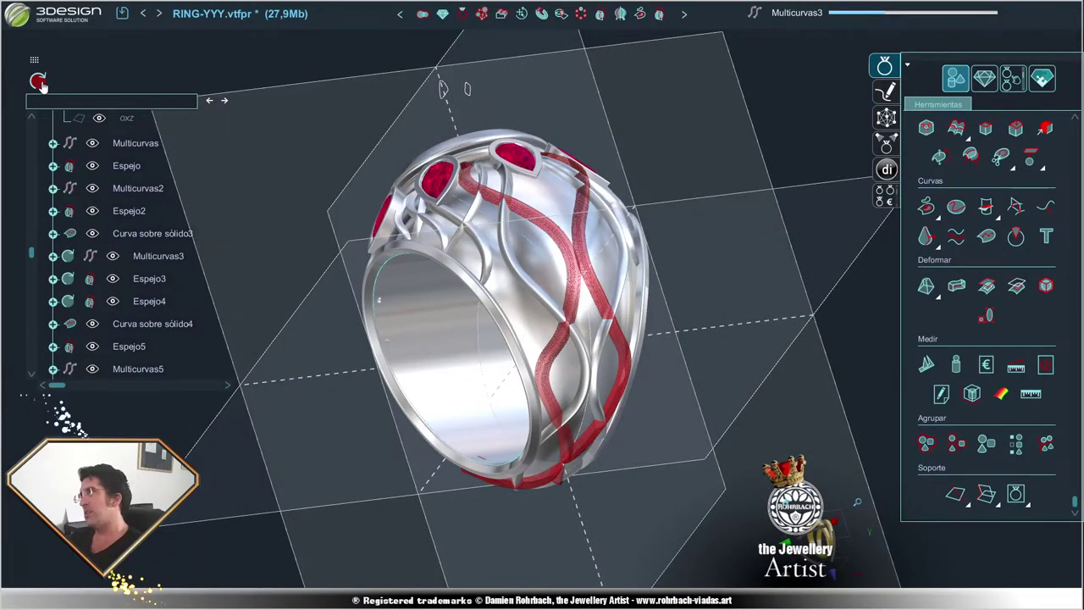
# - Orbit and zoom around the ring to inspect the regenerated openwork band
pyautogui.moveTo(449, 359)
pyautogui.mouseDown(button='middle')
pyautogui.moveTo(640, 400)
pyautogui.moveTo(539, 362)
pyautogui.mouseUp(button='middle')
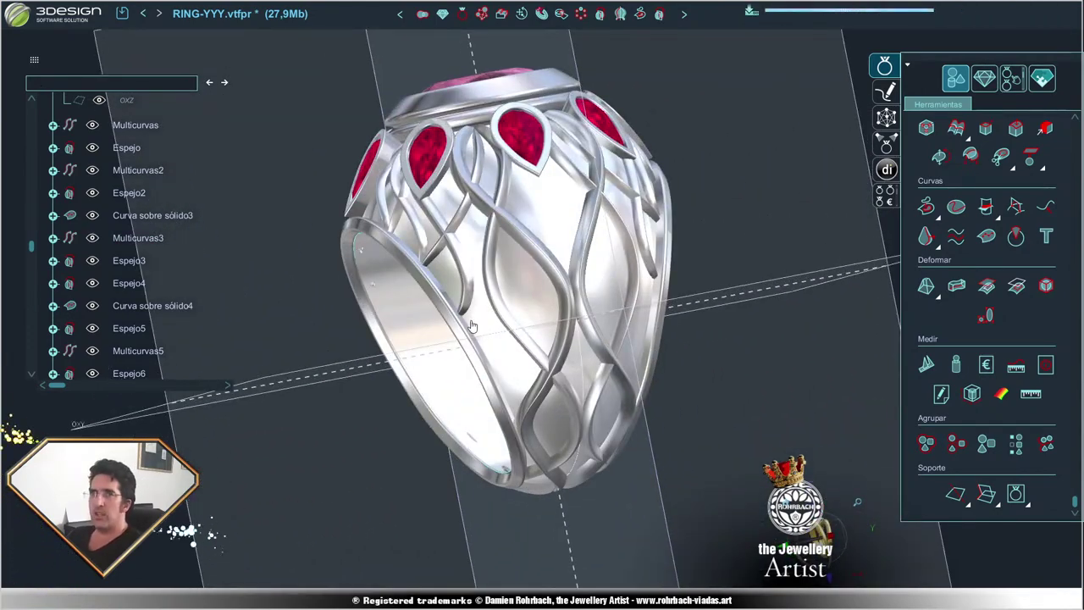
pyautogui.moveTo(472, 325)
pyautogui.mouseDown(button='middle')
pyautogui.moveTo(597, 305)
pyautogui.moveTo(502, 220)
pyautogui.moveTo(499, 365)
pyautogui.moveTo(580, 250)
pyautogui.moveTo(559, 305)
pyautogui.moveTo(403, 453)
pyautogui.mouseUp(button='middle')
pyautogui.scroll(3, 569, 275)
pyautogui.scroll(2, 403, 453)
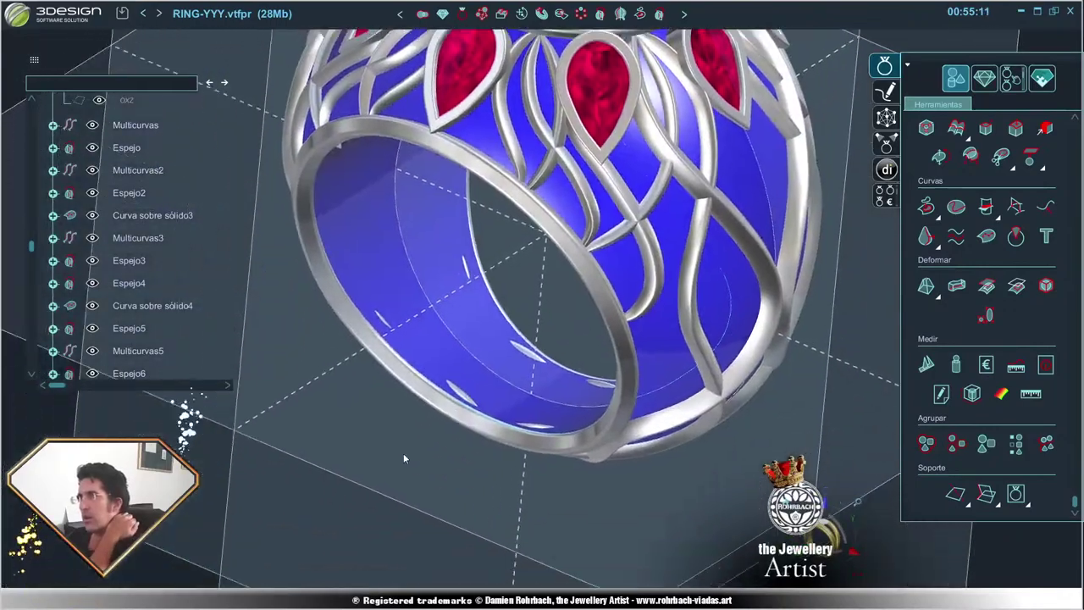
pyautogui.scroll(3, 426, 436)
pyautogui.scroll(-2, 474, 373)
pyautogui.scroll(-2, 508, 364)
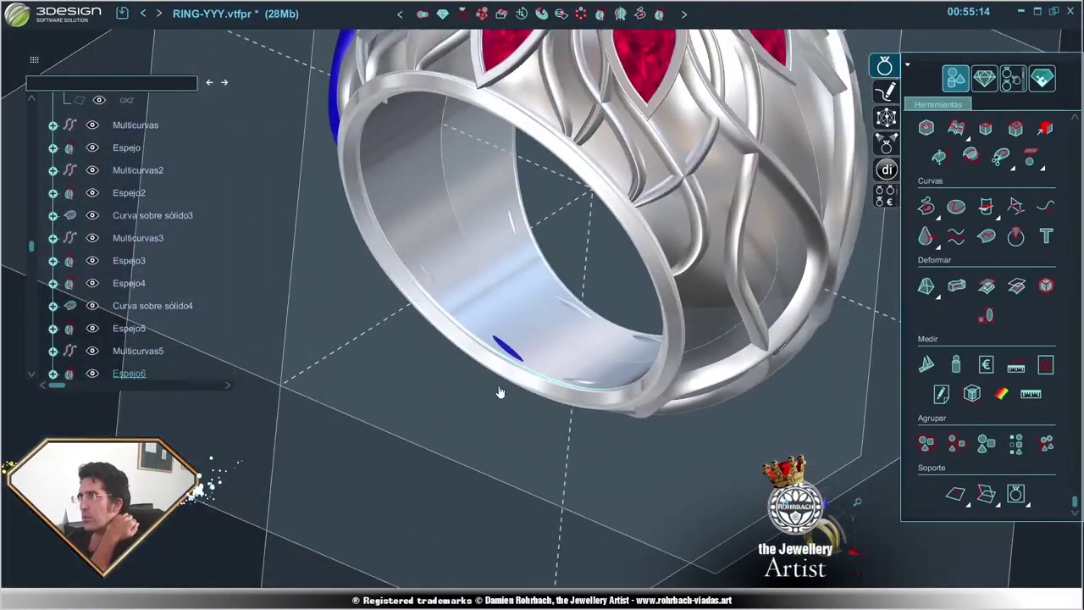
pyautogui.scroll(-2, 619, 340)
pyautogui.moveTo(618, 340)
pyautogui.mouseDown(button='middle')
pyautogui.moveTo(571, 195)
pyautogui.moveTo(406, 447)
pyautogui.mouseUp(button='middle')
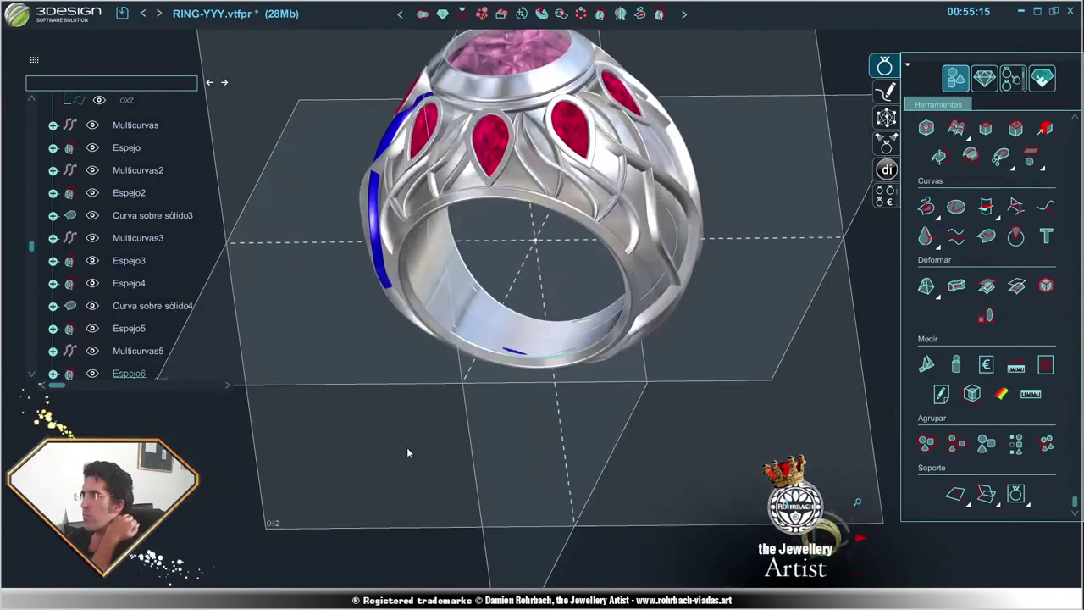
pyautogui.scroll(2, 536, 398)
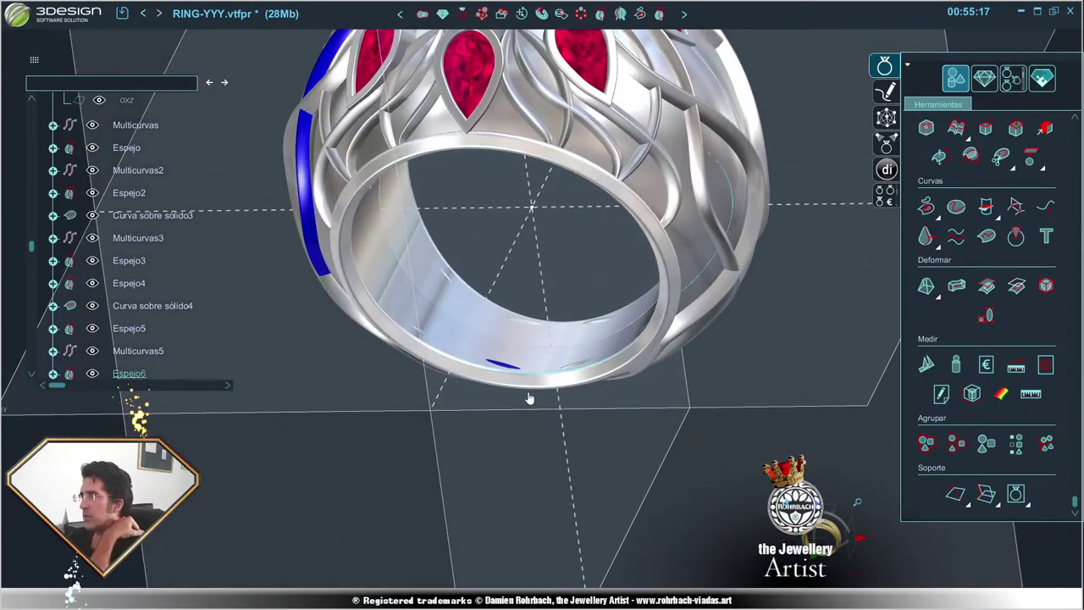
pyautogui.scroll(2, 530, 387)
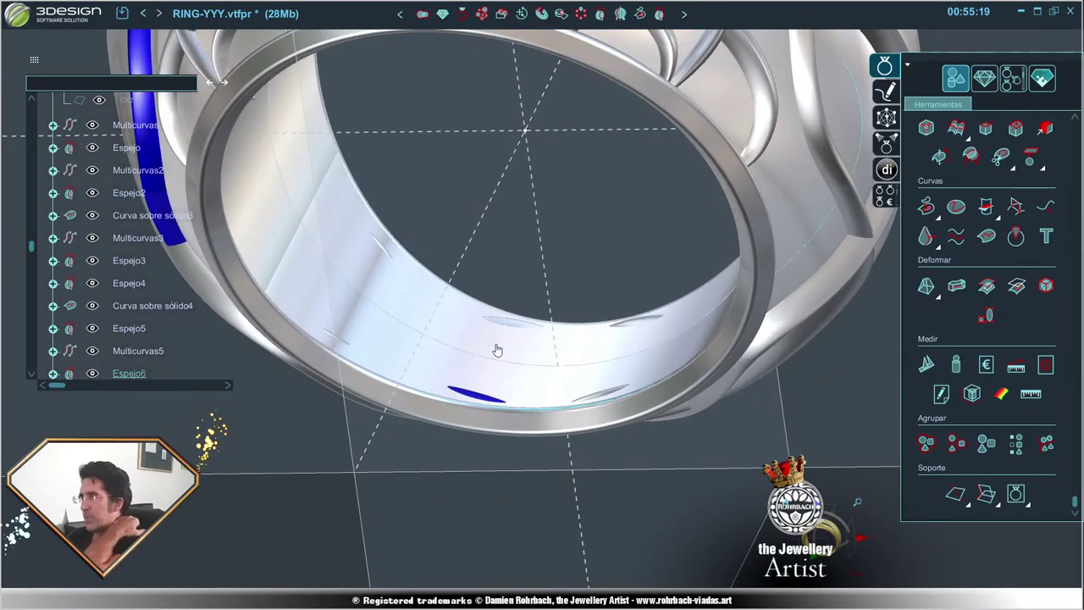
pyautogui.scroll(-3, 508, 423)
pyautogui.scroll(3, 523, 394)
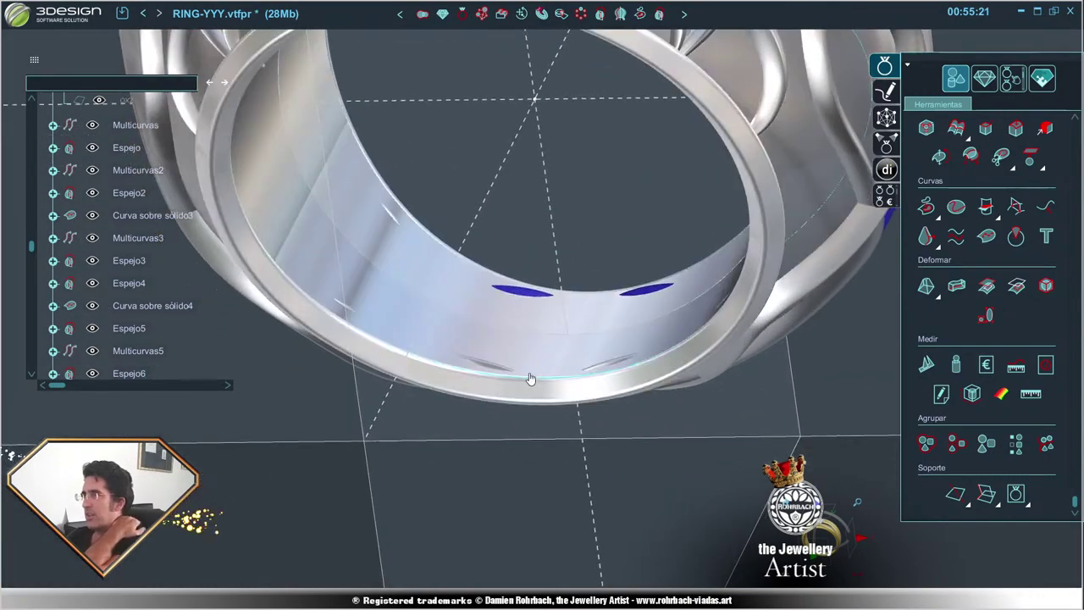
pyautogui.scroll(2, 530, 378)
# - Select the ring's inner band solid and view it from the top, side and through the hole
pyautogui.click(526, 345)
pyautogui.scroll(-3, 559, 339)
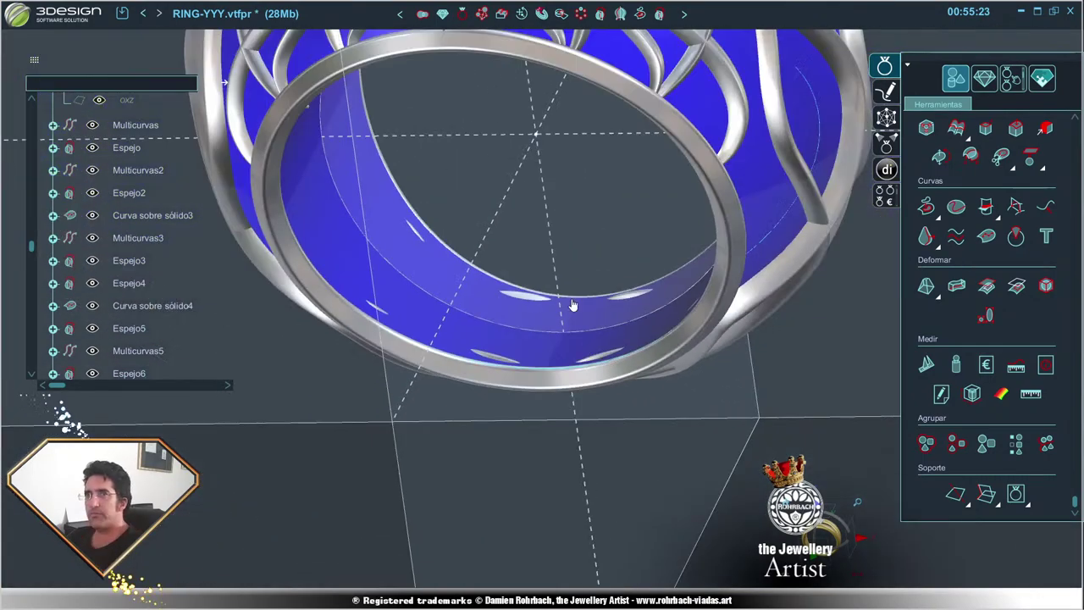
pyautogui.moveTo(573, 307); pyautogui.dragTo(607, 232, button='middle')
pyautogui.scroll(3, 719, 189)
pyautogui.moveTo(719, 189)
pyautogui.mouseDown(button='middle')
pyautogui.moveTo(504, 346)
pyautogui.moveTo(418, 284)
pyautogui.mouseUp(button='middle')
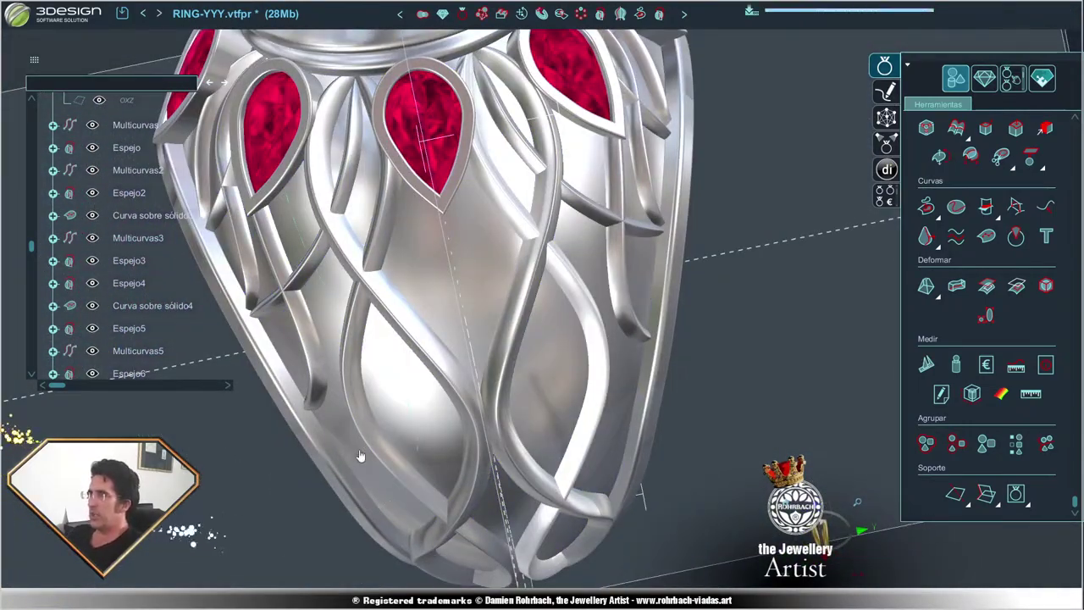
pyautogui.moveTo(359, 455)
pyautogui.mouseDown(button='middle')
pyautogui.moveTo(680, 388)
pyautogui.moveTo(687, 306)
pyautogui.mouseUp(button='middle')
pyautogui.scroll(-5, 703, 212)
pyautogui.moveTo(624, 242)
pyautogui.mouseDown(button='middle')
pyautogui.moveTo(450, 386)
pyautogui.moveTo(716, 367)
pyautogui.mouseUp(button='middle')
pyautogui.scroll(5, 701, 264)
pyautogui.scroll(-5, 701, 264)
pyautogui.moveTo(701, 264)
pyautogui.mouseDown(button='middle')
pyautogui.moveTo(640, 380)
pyautogui.moveTo(701, 418)
pyautogui.moveTo(432, 430)
pyautogui.mouseUp(button='middle')
pyautogui.scroll(5, 640, 381)
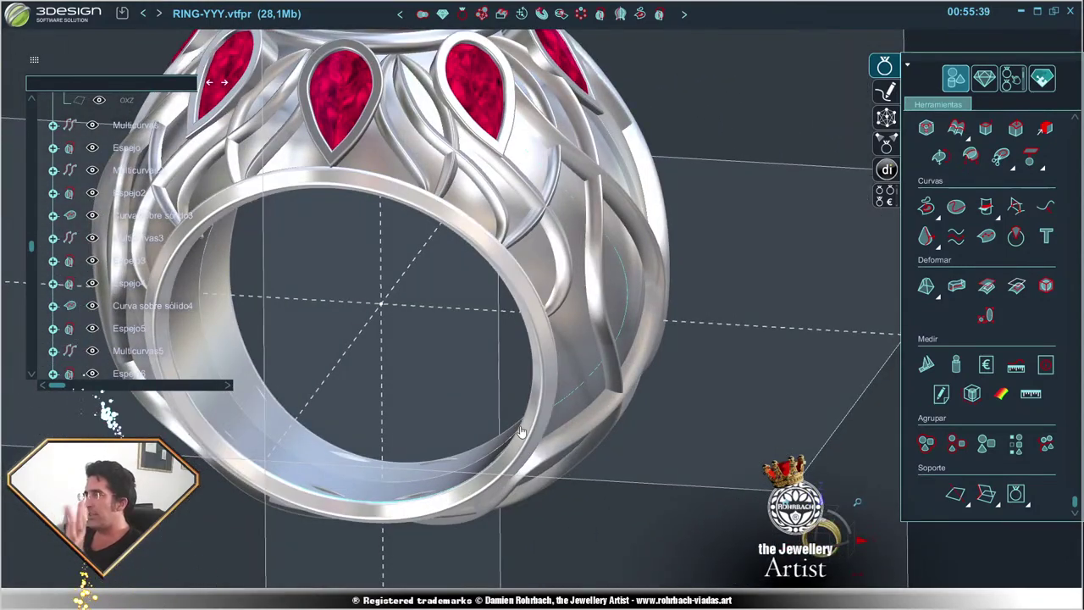
# - Hide the inner body solid, check the openwork, then bring up Operaciones booleanas options to re-show it
pyautogui.rightClick(584, 329)
pyautogui.click(622, 383)
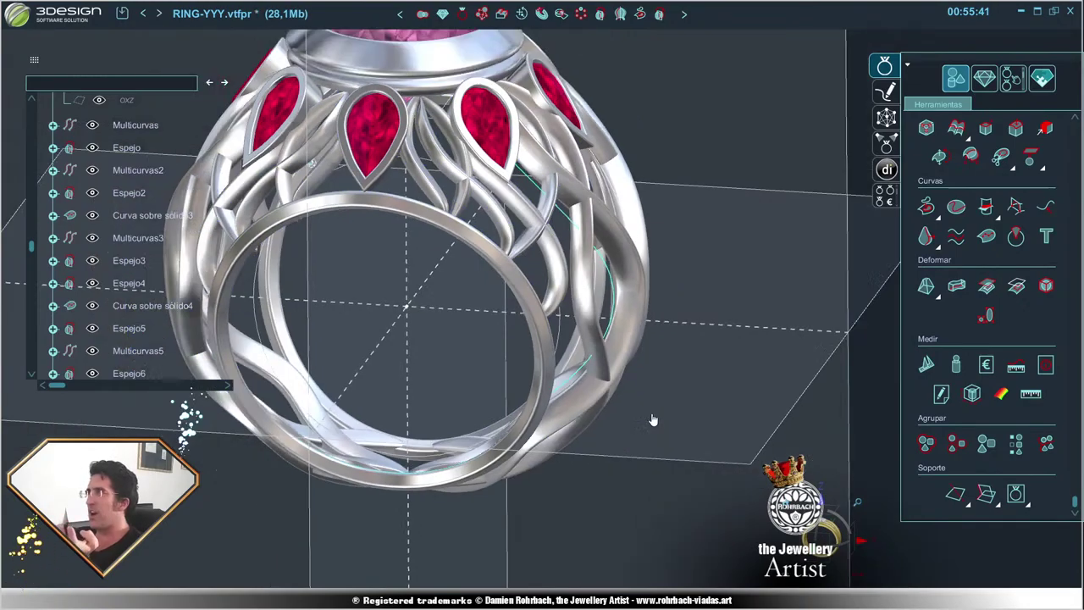
pyautogui.moveTo(651, 418)
pyautogui.mouseDown(button='middle')
pyautogui.moveTo(387, 363)
pyautogui.moveTo(262, 383)
pyautogui.moveTo(769, 391)
pyautogui.mouseUp(button='middle')
pyautogui.scroll(3, 231, 336)
pyautogui.scroll(-5, 231, 336)
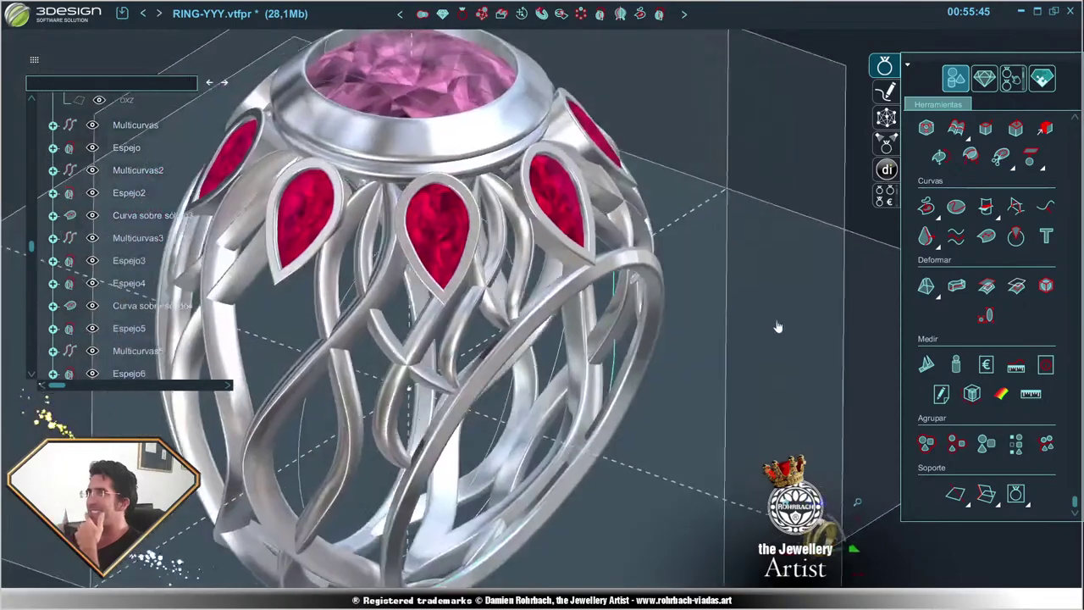
pyautogui.moveTo(231, 336)
pyautogui.mouseDown(button='middle')
pyautogui.moveTo(604, 455)
pyautogui.moveTo(509, 390)
pyautogui.moveTo(339, 372)
pyautogui.mouseUp(button='middle')
pyautogui.scroll(3, 509, 390)
pyautogui.scroll(-5, 181, 358)
pyautogui.scroll(3, 180, 358)
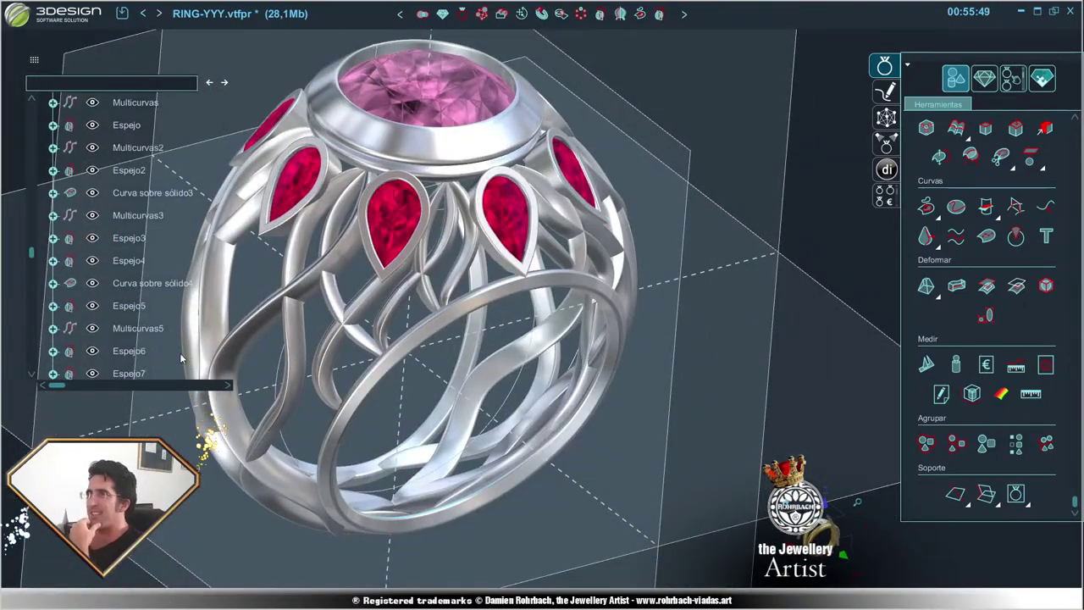
pyautogui.scroll(3, 161, 321)
pyautogui.scroll(3, 144, 288)
pyautogui.scroll(3, 129, 261)
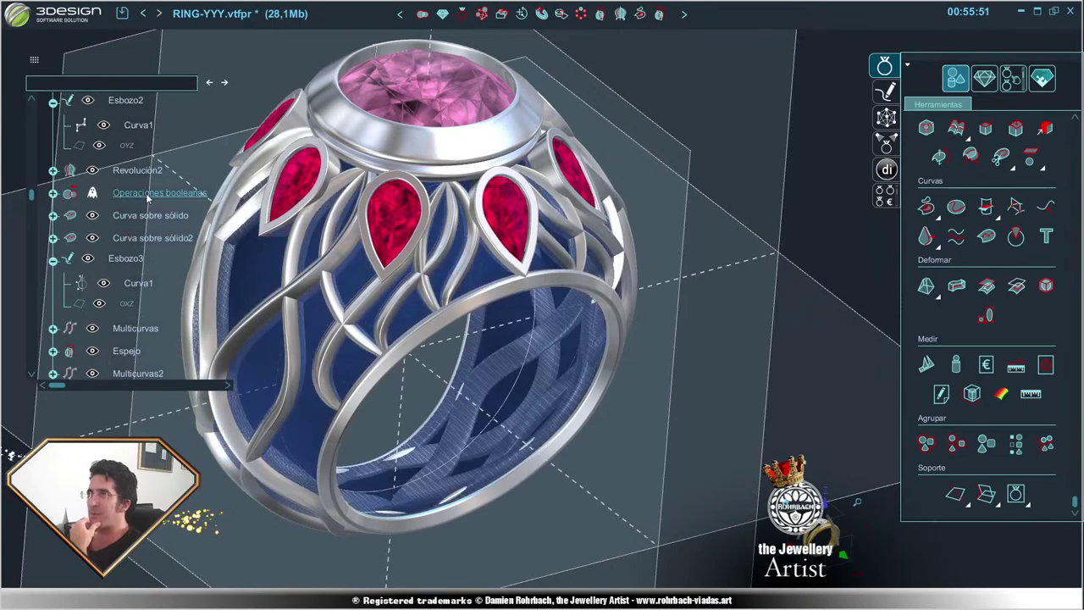
pyautogui.rightClick(134, 260)
# - Show the inner Operaciones booleanas body again and orbit around the band to inspect it
pyautogui.click(161, 319)
pyautogui.moveTo(713, 389); pyautogui.dragTo(504, 364, button='middle')
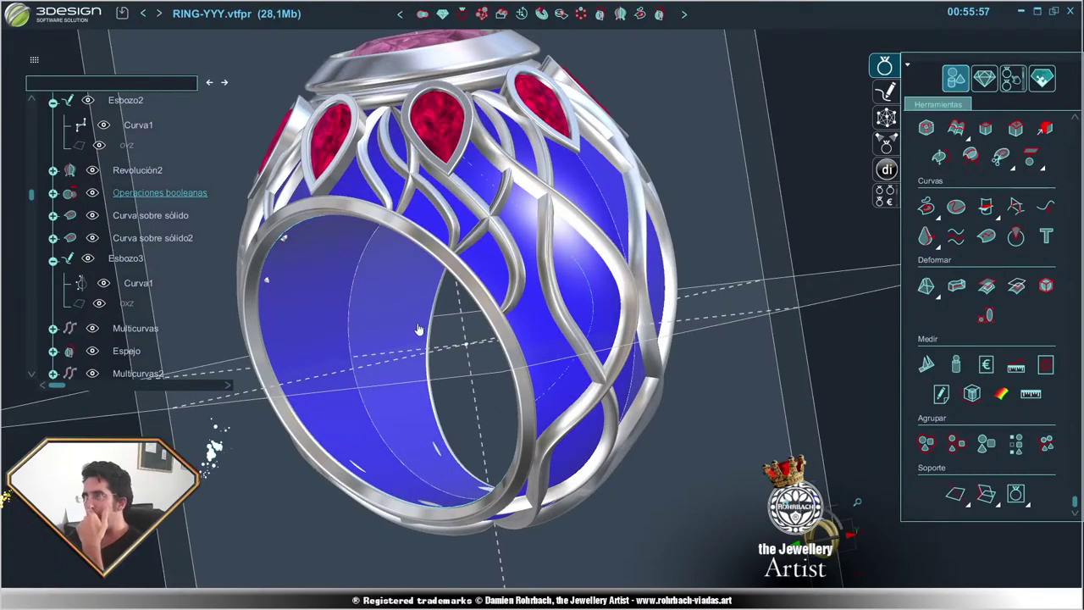
pyautogui.moveTo(417, 330); pyautogui.dragTo(500, 376, button='middle')
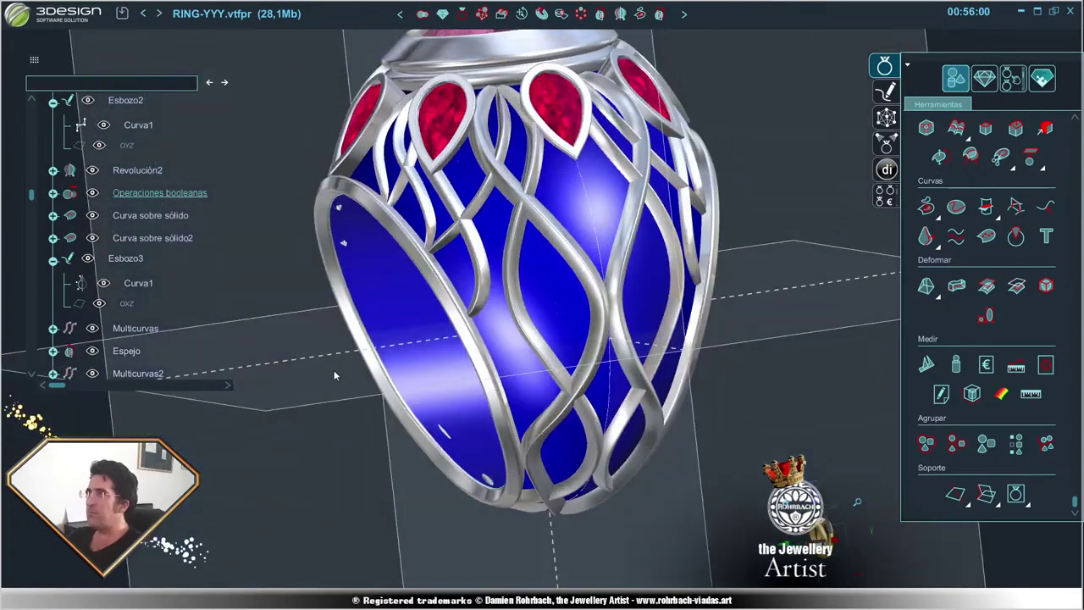
pyautogui.moveTo(522, 412); pyautogui.dragTo(656, 388, button='middle')
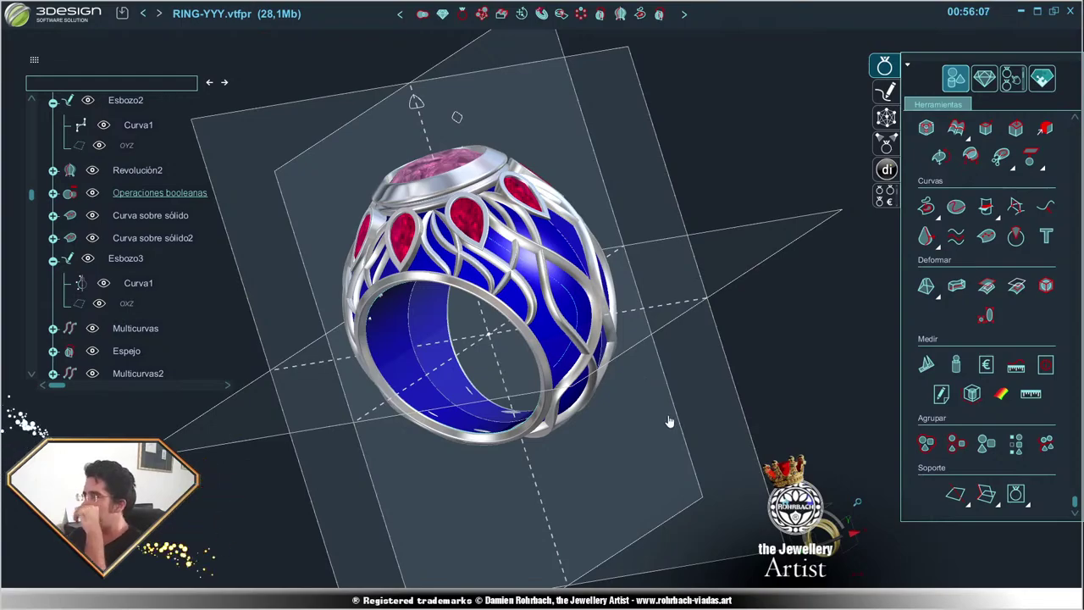
pyautogui.moveTo(668, 421)
pyautogui.mouseDown(button='middle')
pyautogui.moveTo(694, 406)
pyautogui.moveTo(518, 442)
pyautogui.moveTo(601, 432)
pyautogui.moveTo(658, 445)
pyautogui.mouseUp(button='middle')
pyautogui.scroll(3, 532, 433)
pyautogui.scroll(-3, 651, 431)
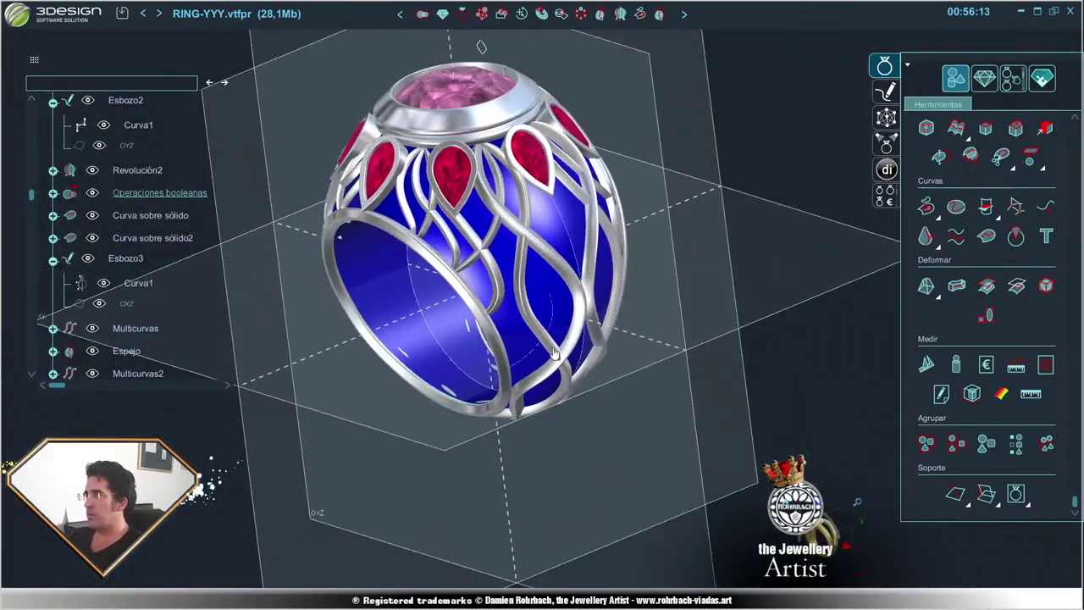
pyautogui.scroll(2, 559, 347)
pyautogui.scroll(3, 567, 343)
pyautogui.scroll(-1, 576, 337)
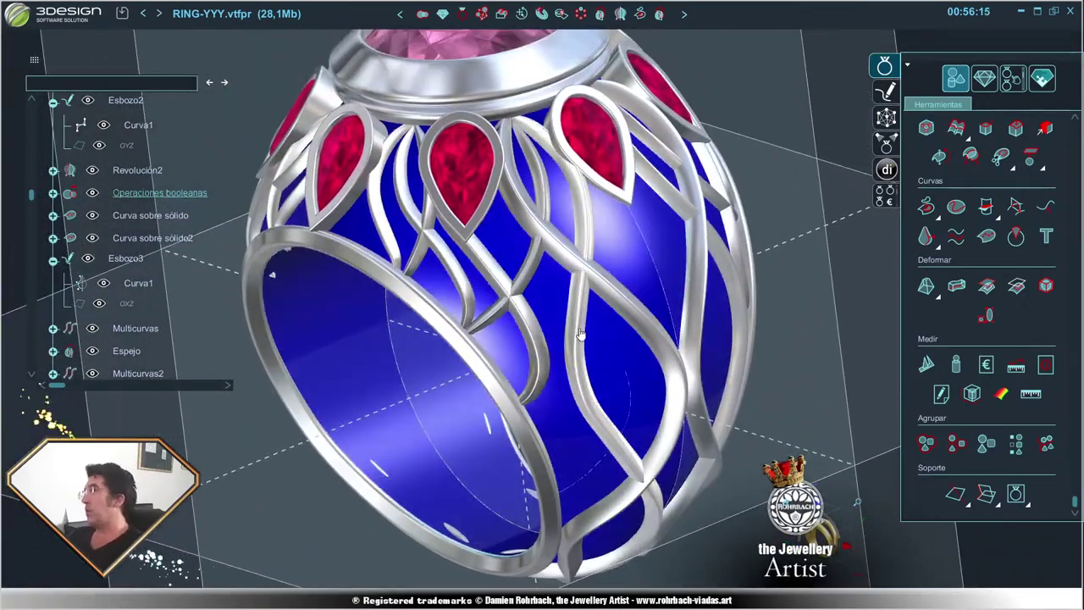
pyautogui.scroll(-3, 580, 333)
pyautogui.scroll(2, 559, 321)
pyautogui.scroll(2, 533, 305)
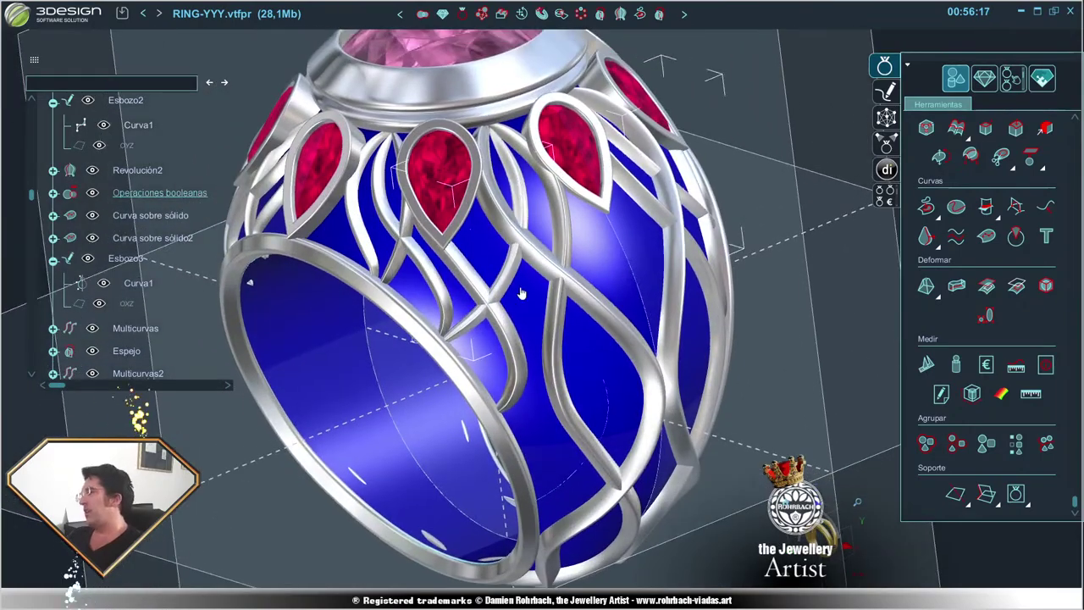
pyautogui.scroll(-3, 500, 355)
pyautogui.moveTo(500, 372)
pyautogui.mouseDown(button='middle')
pyautogui.moveTo(449, 453)
pyautogui.moveTo(529, 472)
pyautogui.moveTo(636, 437)
pyautogui.mouseUp(button='middle')
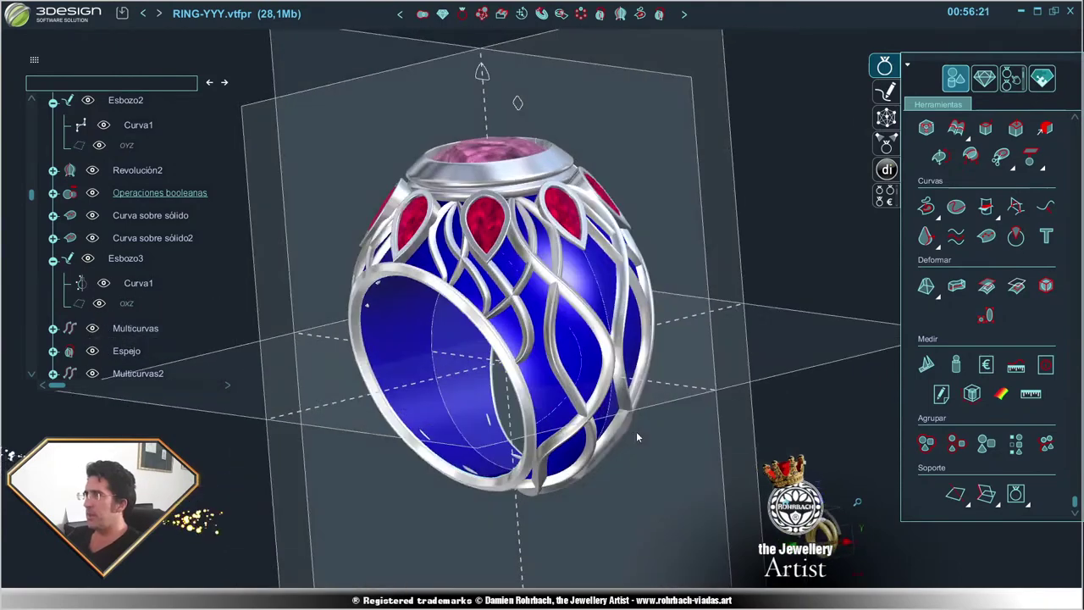
pyautogui.scroll(-2, 636, 437)
pyautogui.scroll(3, 599, 449)
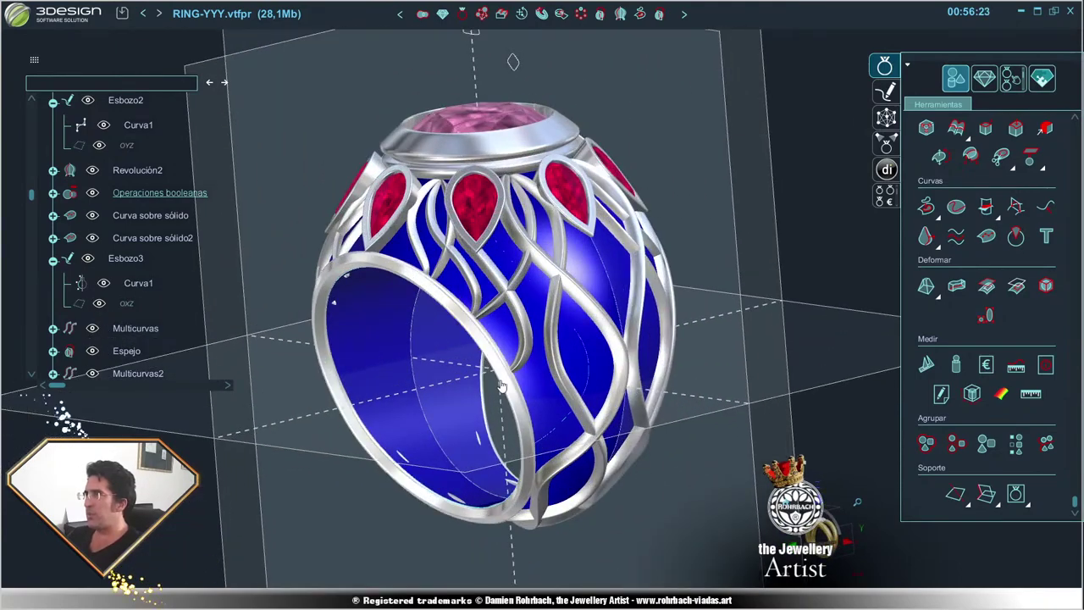
pyautogui.moveTo(643, 477); pyautogui.dragTo(499, 396, button='middle')
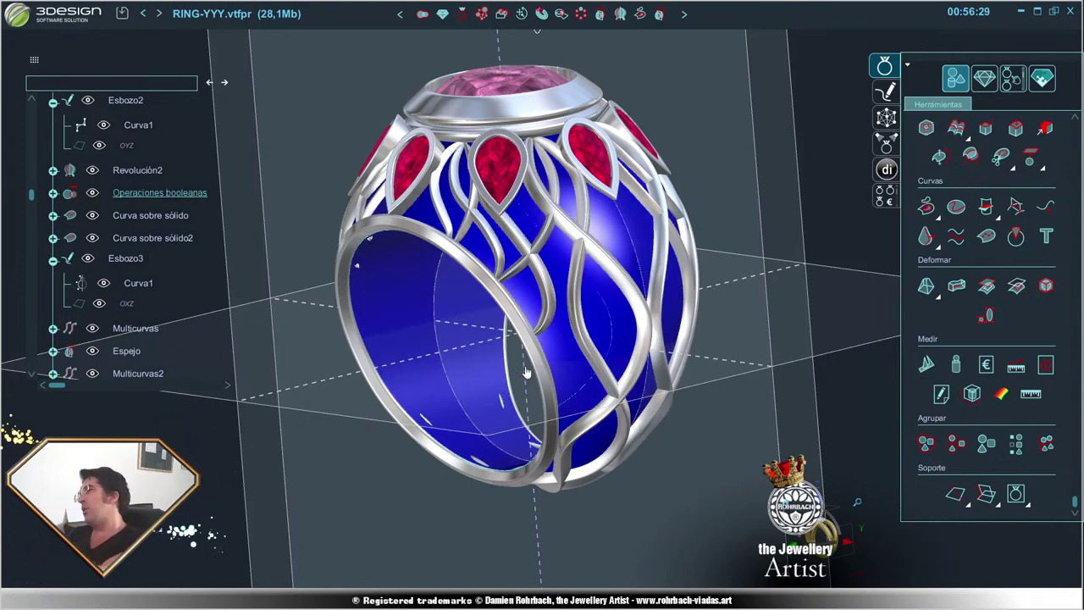
pyautogui.moveTo(485, 350)
pyautogui.mouseDown(button='middle')
pyautogui.moveTo(537, 374)
pyautogui.moveTo(629, 362)
pyautogui.moveTo(525, 356)
pyautogui.mouseUp(button='middle')
pyautogui.scroll(3, 629, 362)
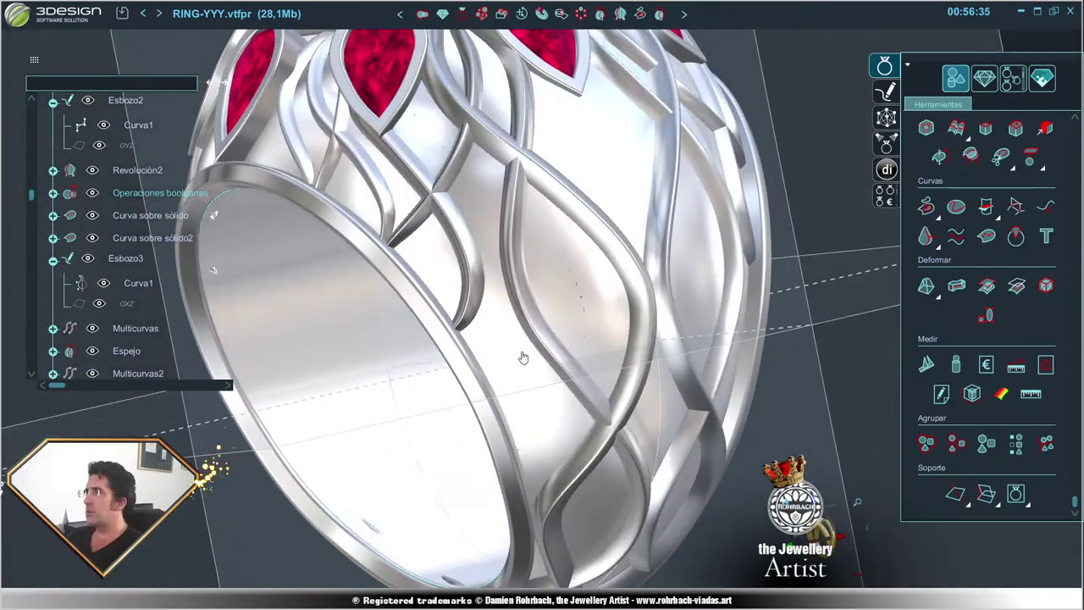
# - Set the Operaciones booleanas body to transparent display so the interwoven wires show through
pyautogui.rightClick(525, 356)
pyautogui.click(577, 417)
pyautogui.moveTo(577, 416); pyautogui.dragTo(593, 360, button='middle')
pyautogui.scroll(-5, 581, 387)
pyautogui.scroll(3, 338, 356)
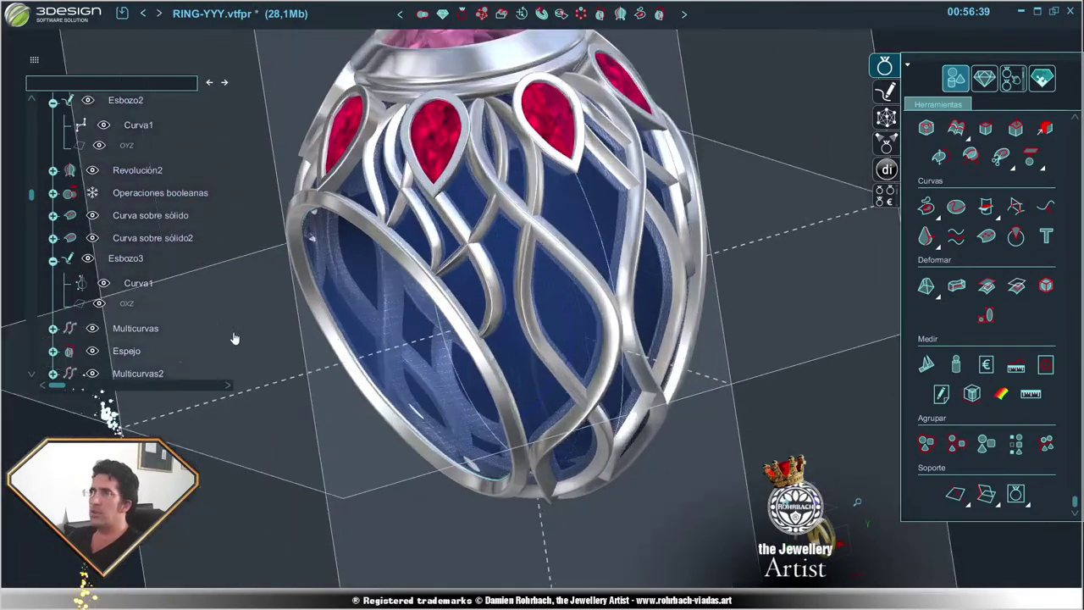
pyautogui.scroll(3, 182, 334)
pyautogui.scroll(-5, 182, 335)
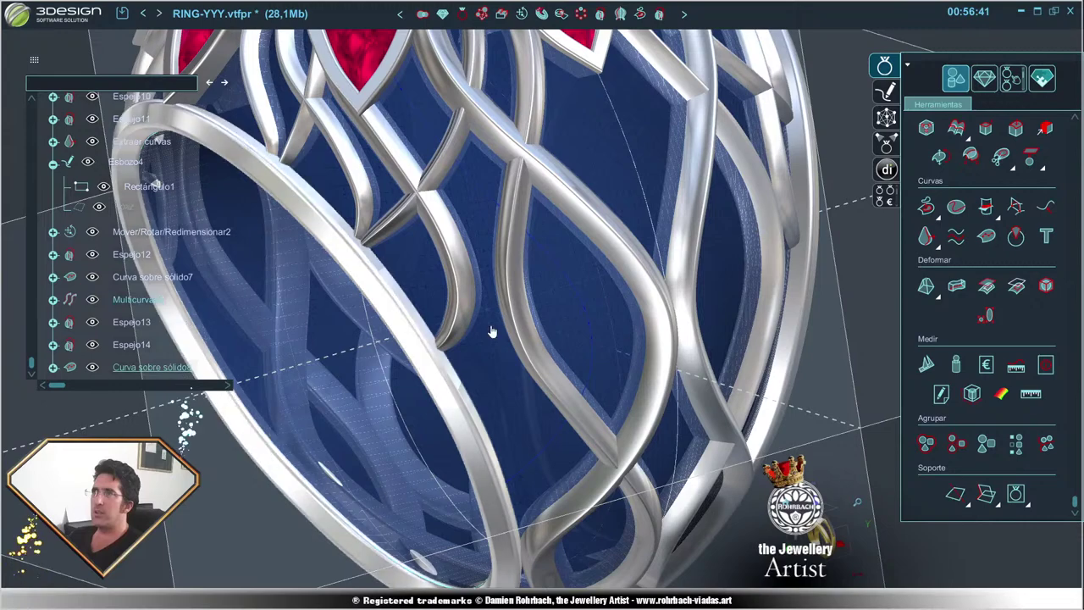
pyautogui.scroll(-3, 202, 311)
pyautogui.scroll(3, 202, 306)
pyautogui.scroll(3, 204, 302)
pyautogui.scroll(-6, 204, 302)
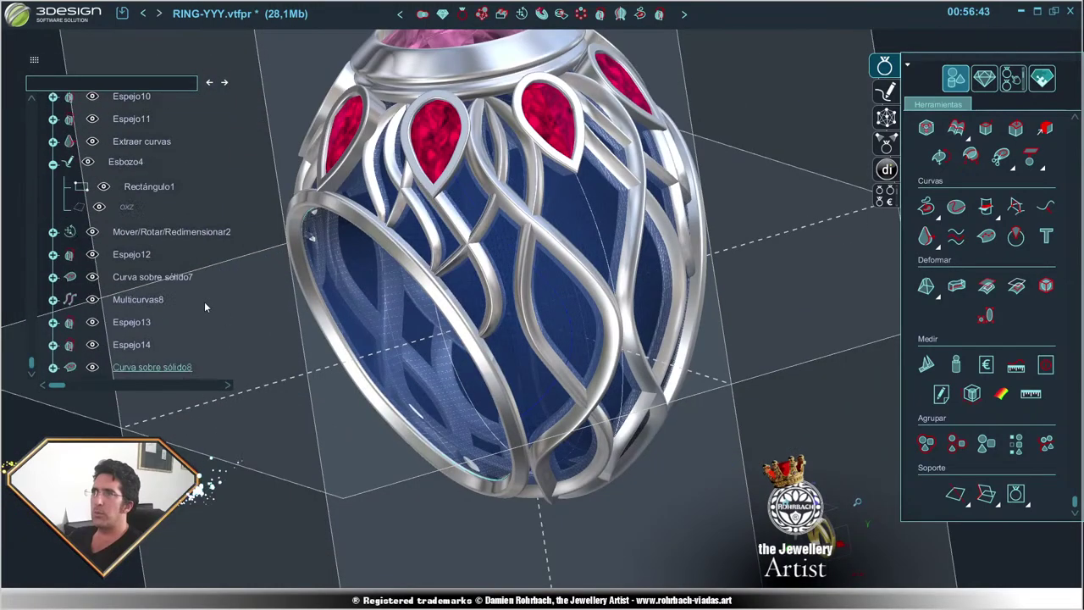
pyautogui.moveTo(295, 358); pyautogui.dragTo(508, 279, button='right')
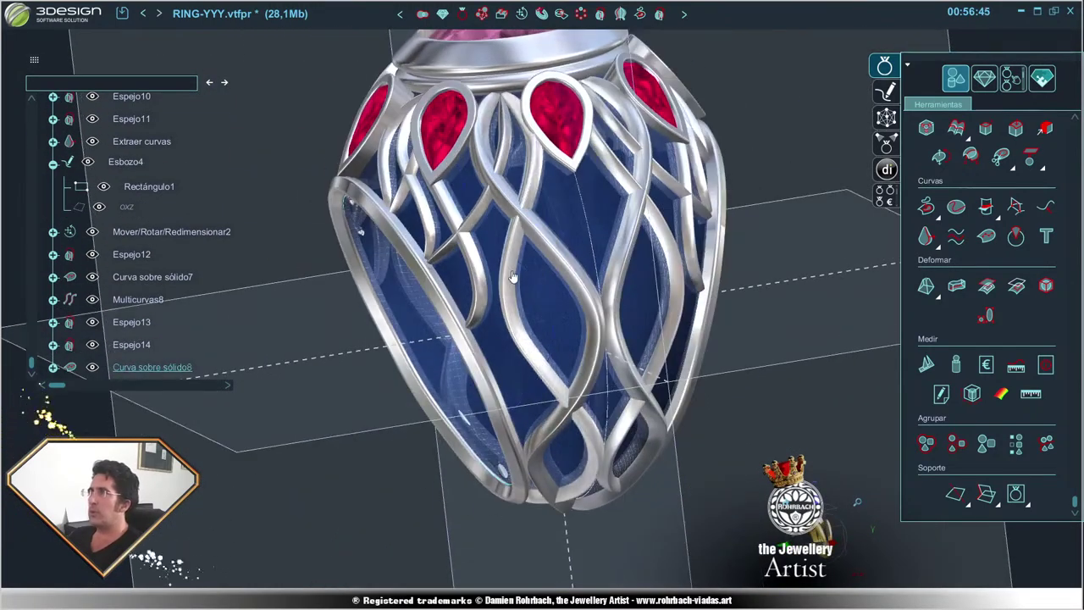
pyautogui.rightClick(513, 277)
# - Sweep a new Multicurvas9 wire along the Curva sobre sólido8 rail
pyautogui.click(563, 443)
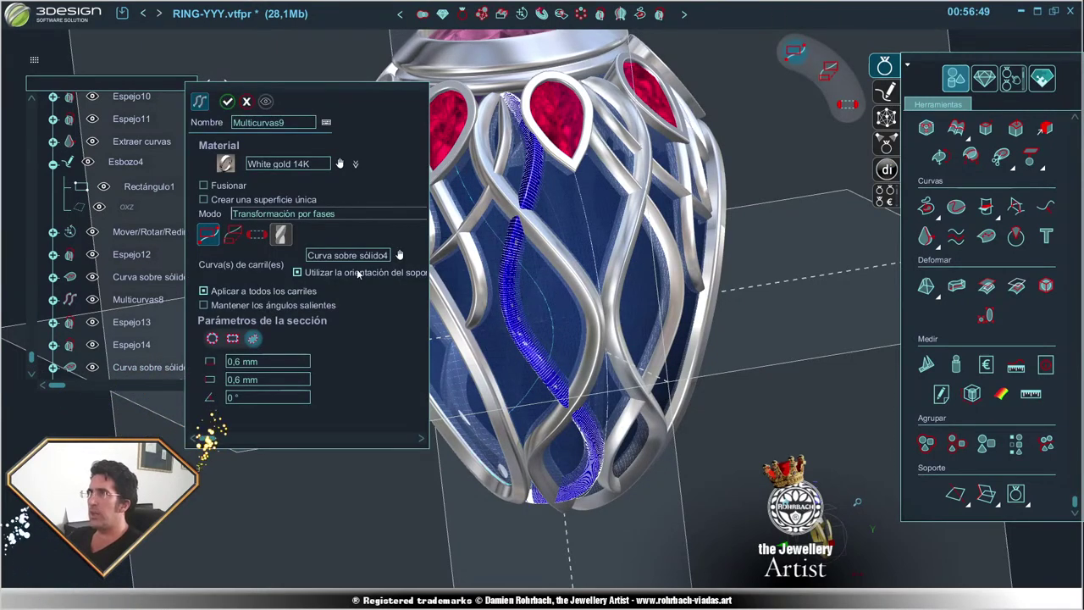
pyautogui.click(552, 315)
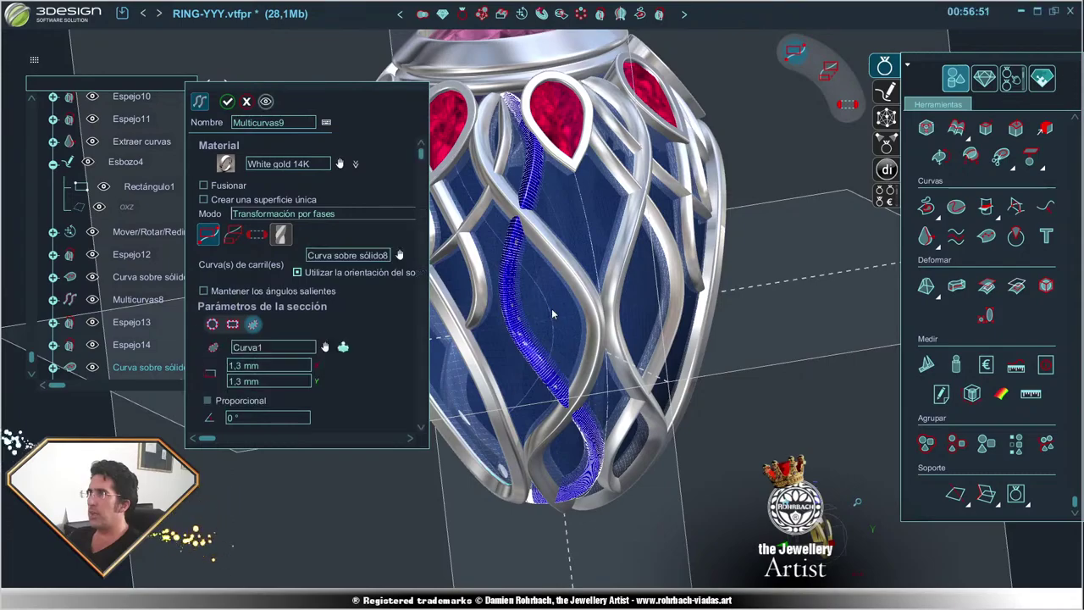
pyautogui.rightClick(538, 465)
pyautogui.moveTo(478, 478)
pyautogui.mouseDown(button='right')
pyautogui.moveTo(590, 448)
pyautogui.moveTo(712, 437)
pyautogui.moveTo(576, 430)
pyautogui.moveTo(656, 457)
pyautogui.moveTo(551, 487)
pyautogui.moveTo(672, 479)
pyautogui.moveTo(644, 424)
pyautogui.mouseUp(button='right')
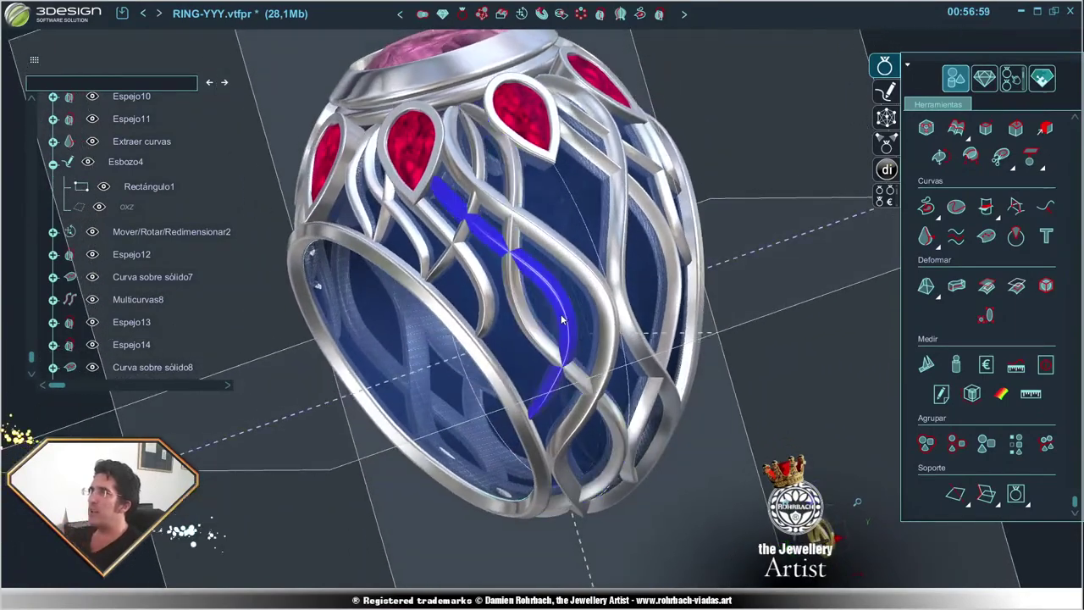
pyautogui.doubleClick(567, 312)
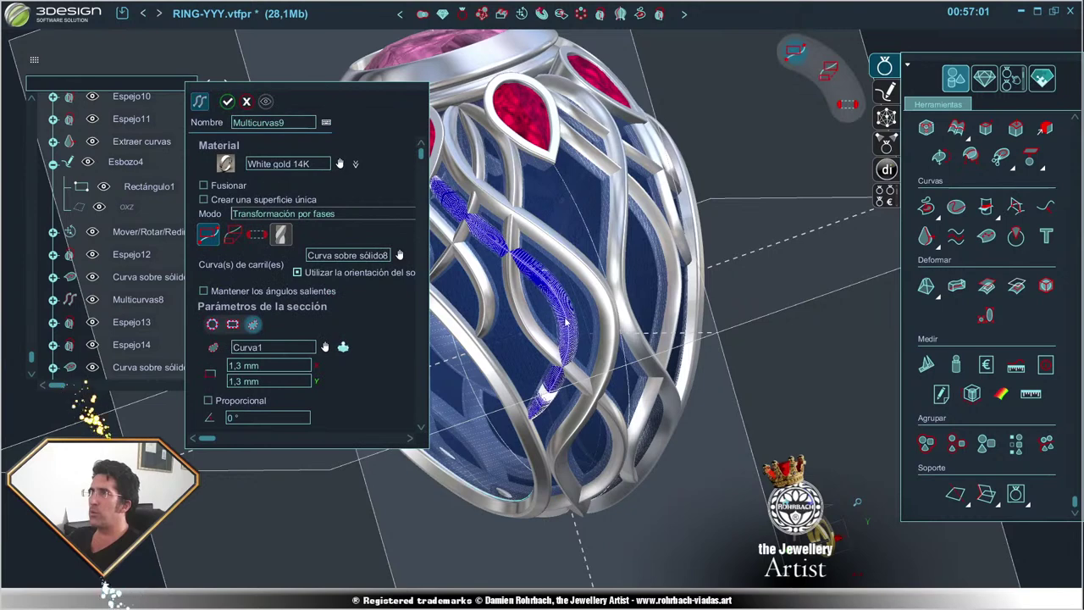
pyautogui.click(227, 101)
# - Thin the Multicurvas8 wire's section thickness to 1.1 mm
pyautogui.doubleClick(472, 279)
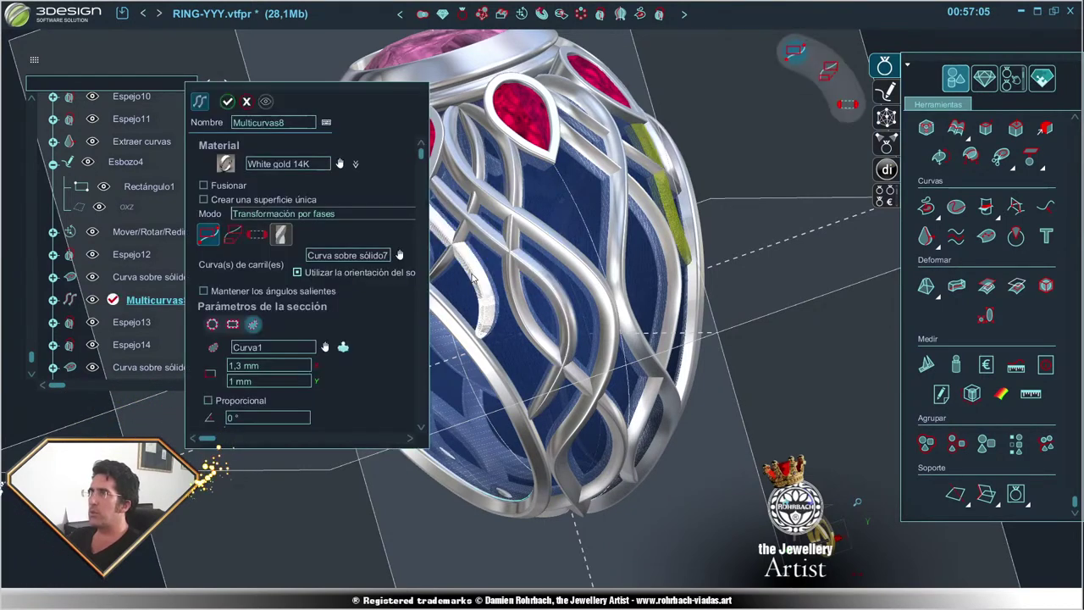
pyautogui.write('1.1')
pyautogui.click(293, 381)
pyautogui.write('1')
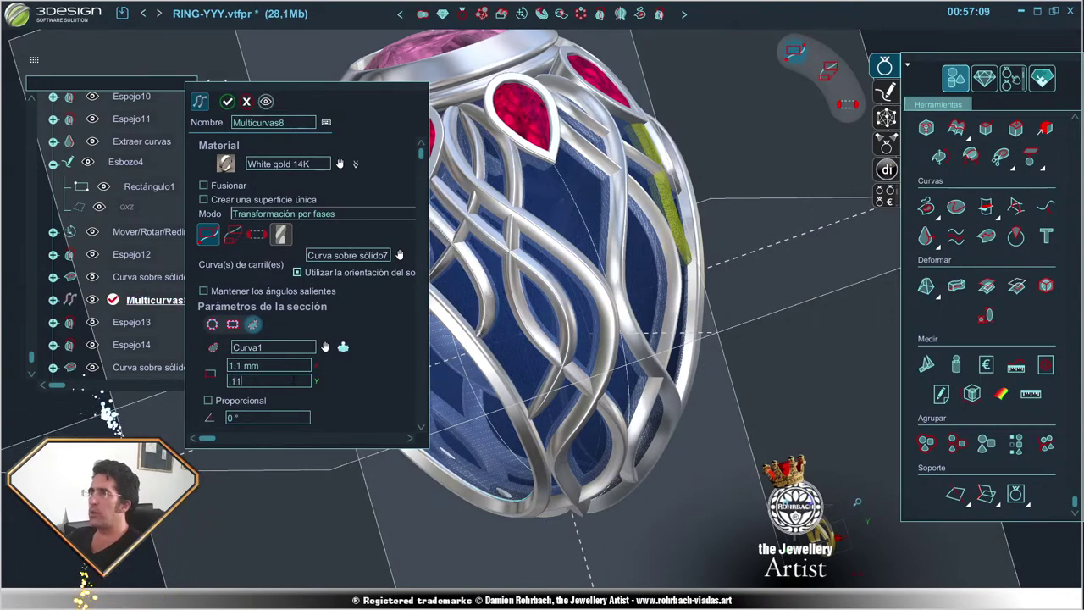
pyautogui.write('.1')
pyautogui.press('Return')
pyautogui.write('1')
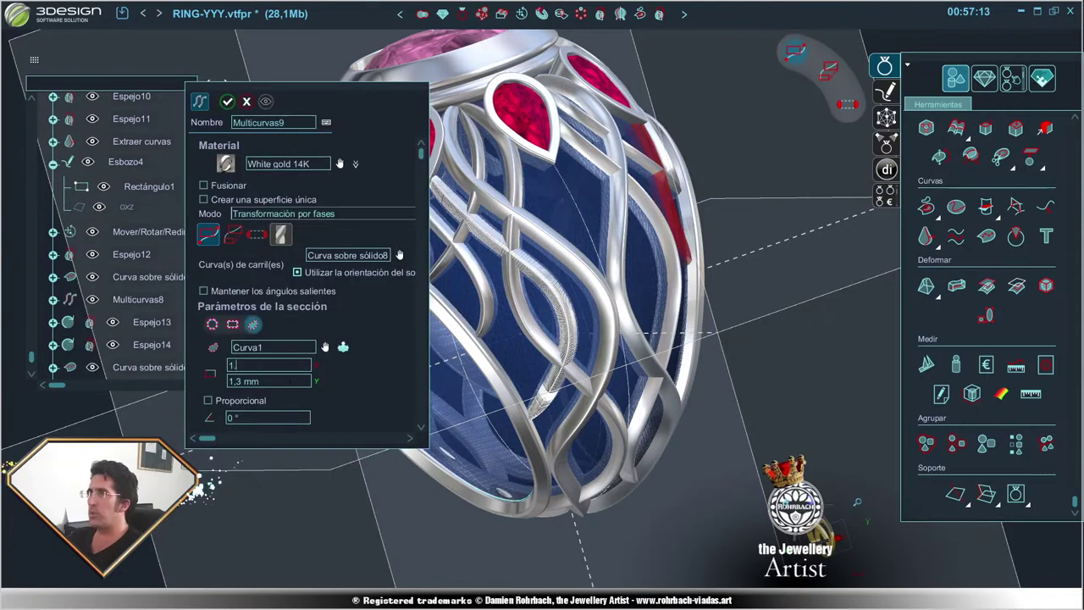
pyautogui.write(',1')
pyautogui.press('Tab')
# - Apply the 1.1 mm section to the Multicurvas9 wire and view the whole ring
pyautogui.write('1')
pyautogui.press('Return')
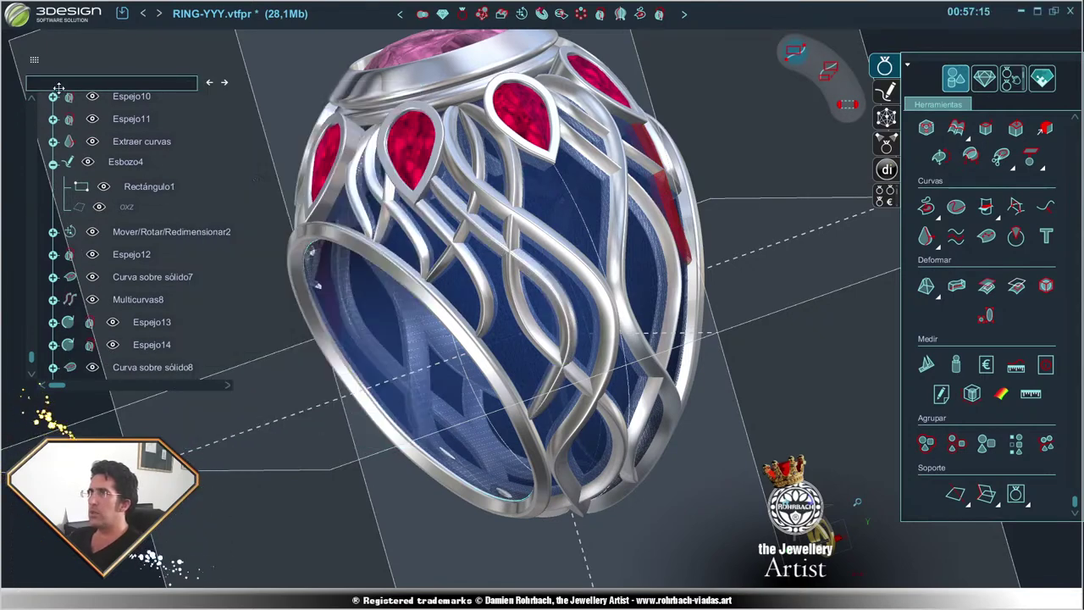
pyautogui.scroll(-3, 752, 400)
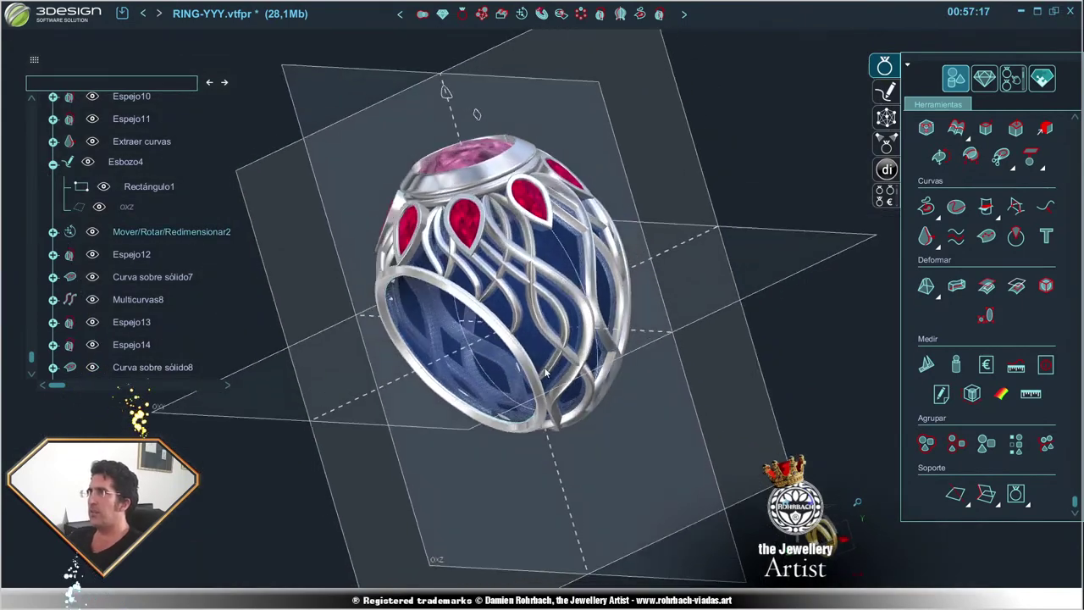
pyautogui.moveTo(677, 381)
pyautogui.mouseDown(button='right')
pyautogui.moveTo(751, 400)
pyautogui.moveTo(695, 453)
pyautogui.mouseUp(button='right')
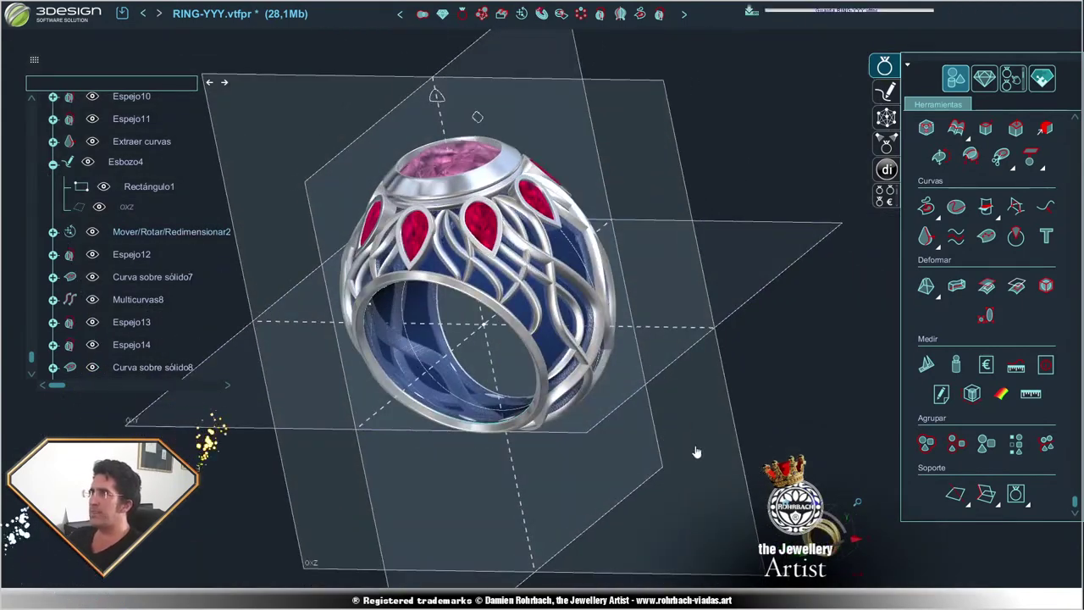
pyautogui.moveTo(559, 464); pyautogui.dragTo(381, 464, button='right')
# - Restore the Operaciones booleanas inner body to solid, opaque display
pyautogui.scroll(4, 462, 447)
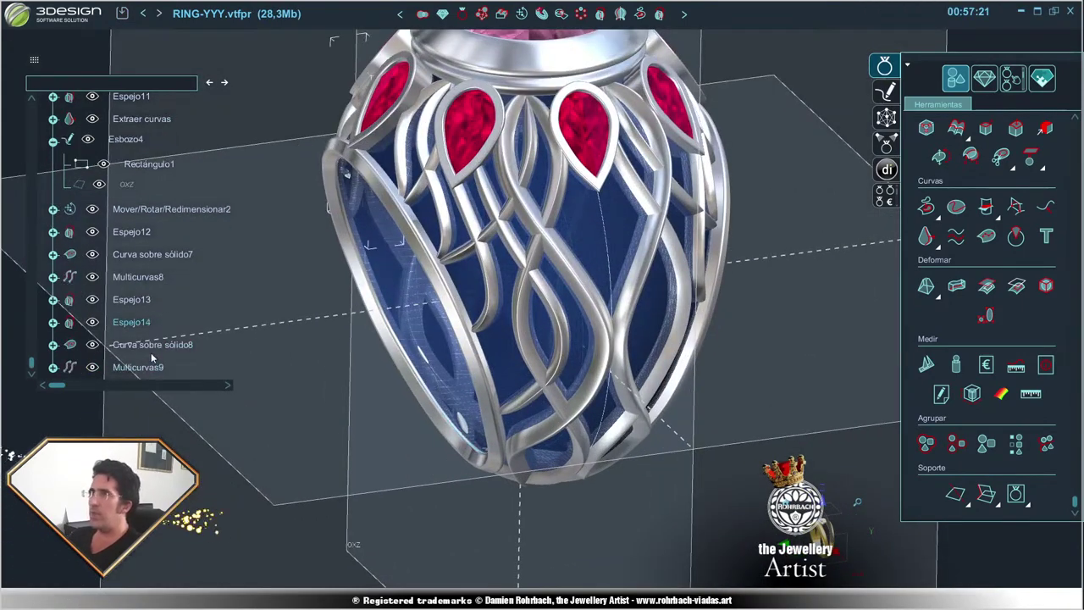
pyautogui.scroll(5, 151, 333)
pyautogui.scroll(5, 154, 330)
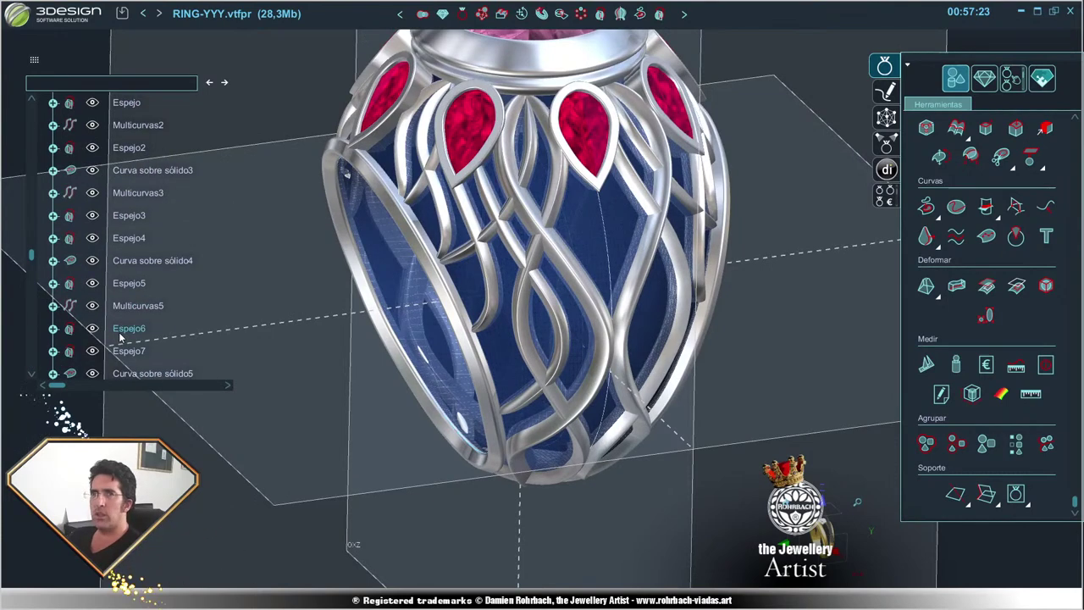
pyautogui.scroll(5, 116, 327)
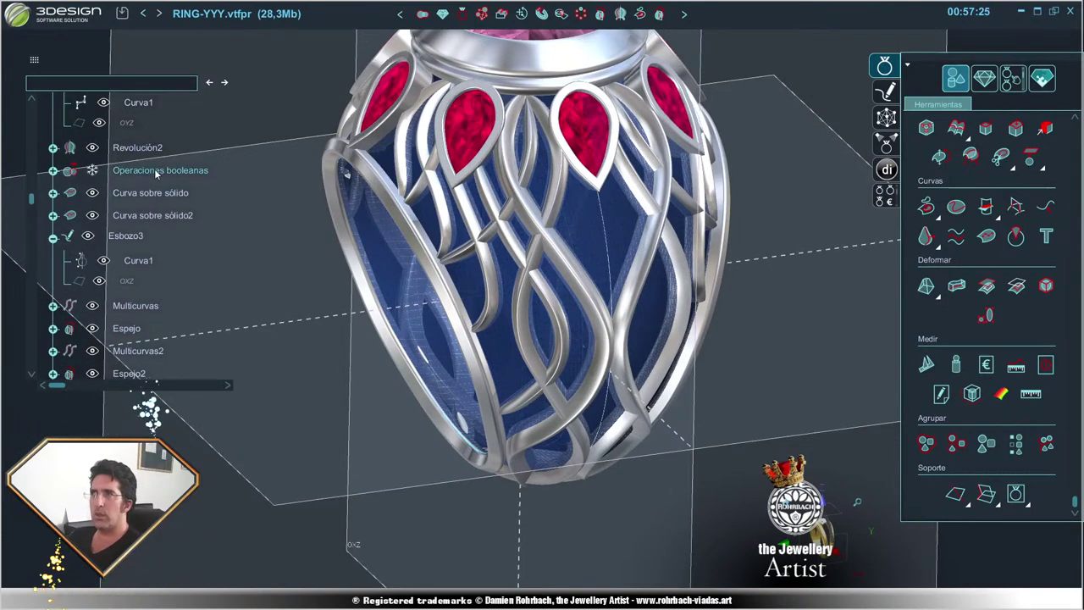
pyautogui.rightClick(149, 263)
pyautogui.click(206, 428)
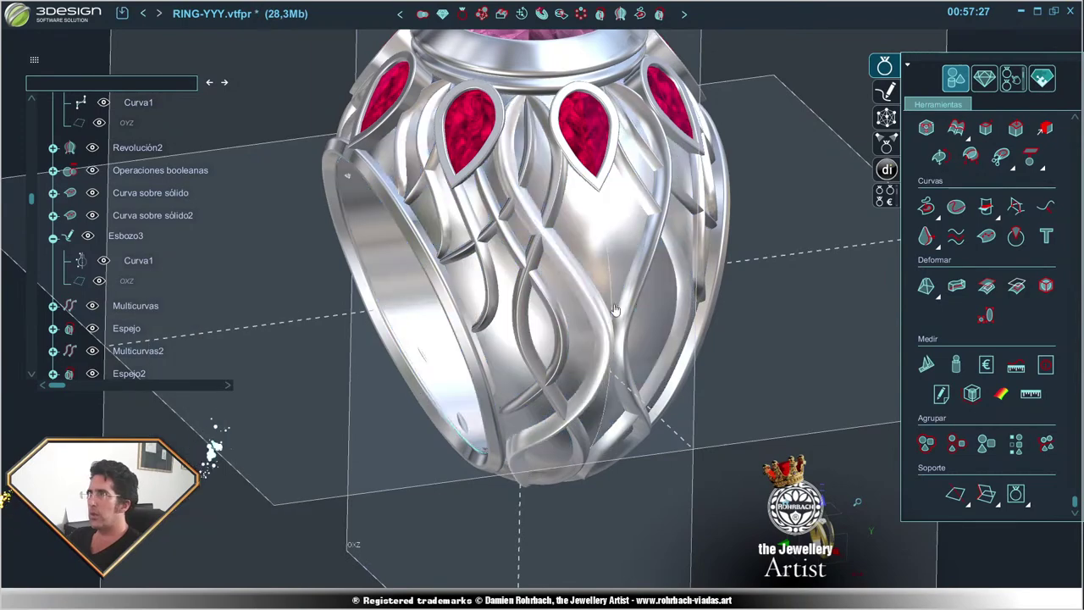
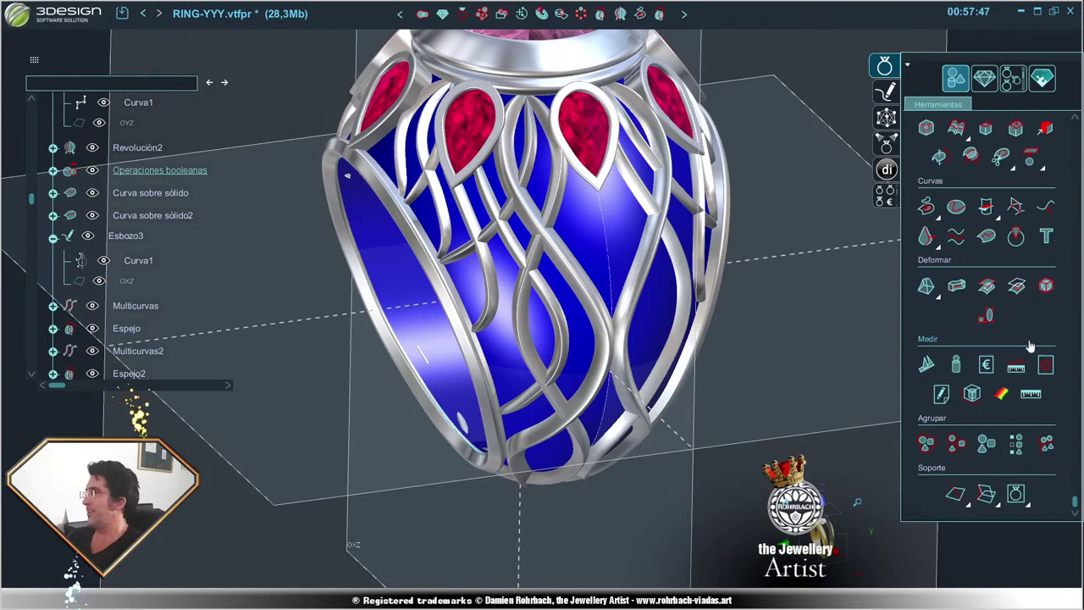
# - Start Curva sobre sólido9 on the ring and place points from the pear ruby's tip toward the band edge
pyautogui.click(985, 240)
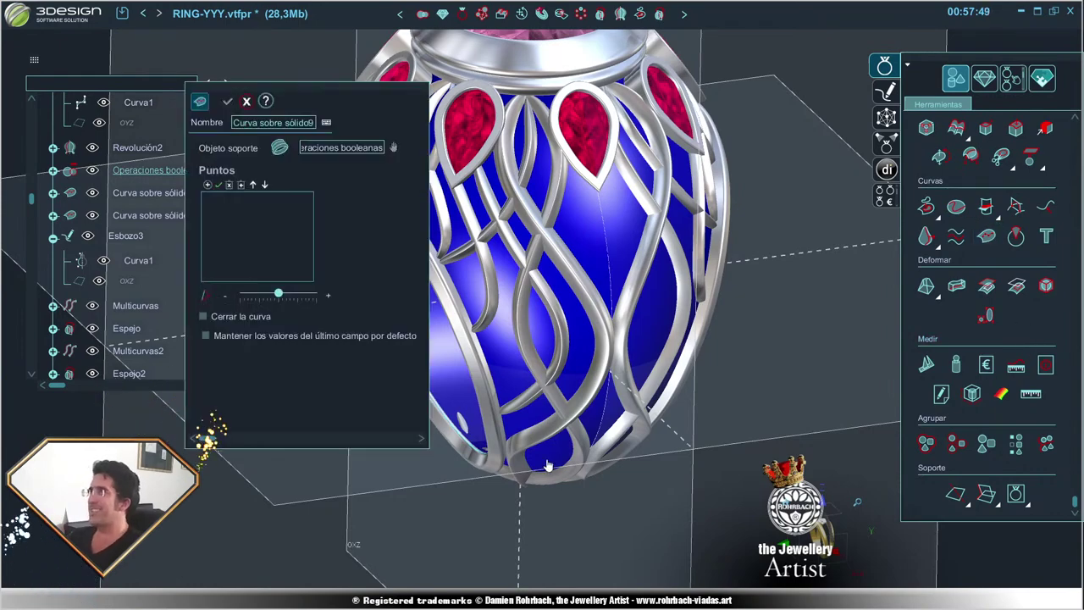
pyautogui.moveTo(735, 352); pyautogui.dragTo(483, 256, button='middle')
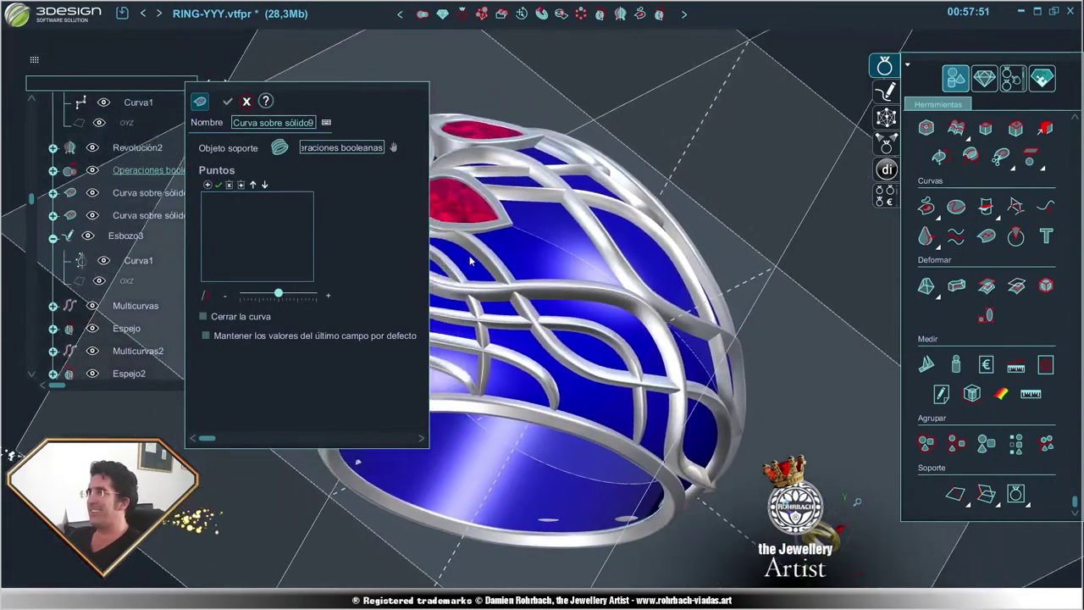
pyautogui.scroll(5, 487, 254)
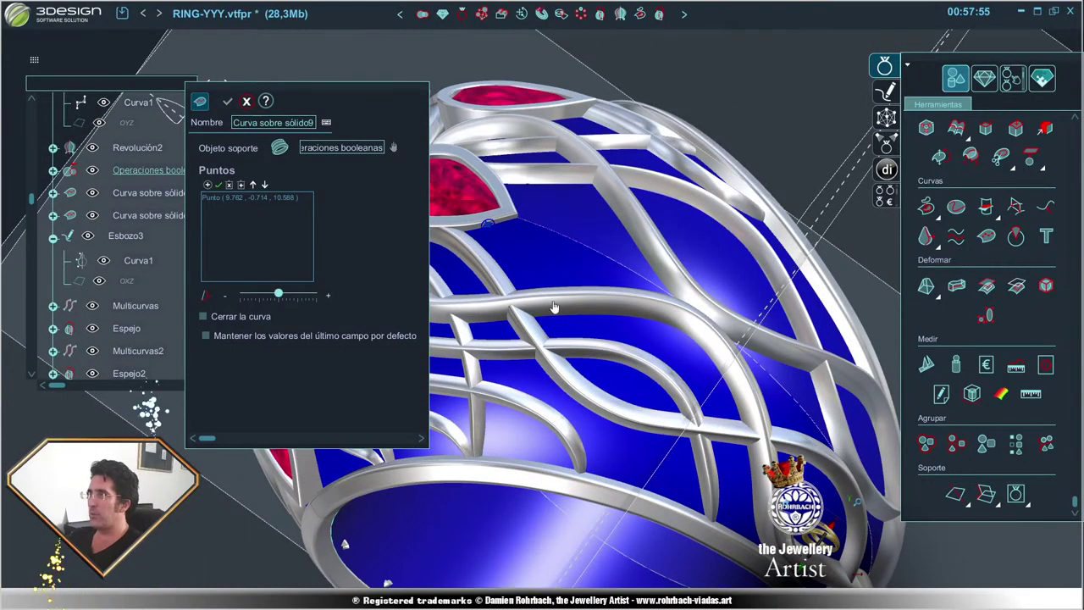
pyautogui.click(555, 255)
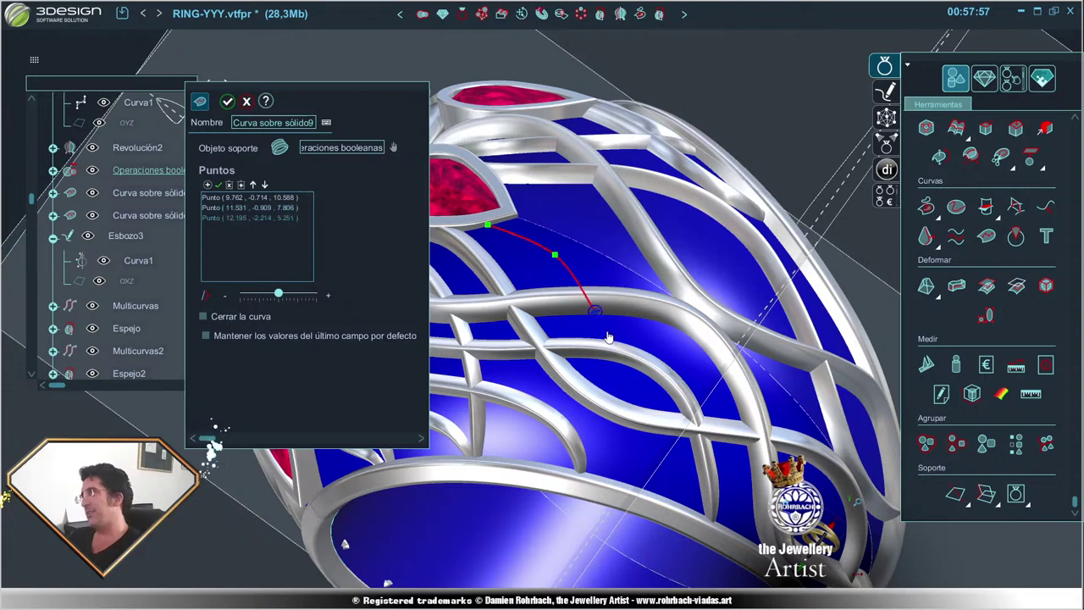
pyautogui.click(630, 378)
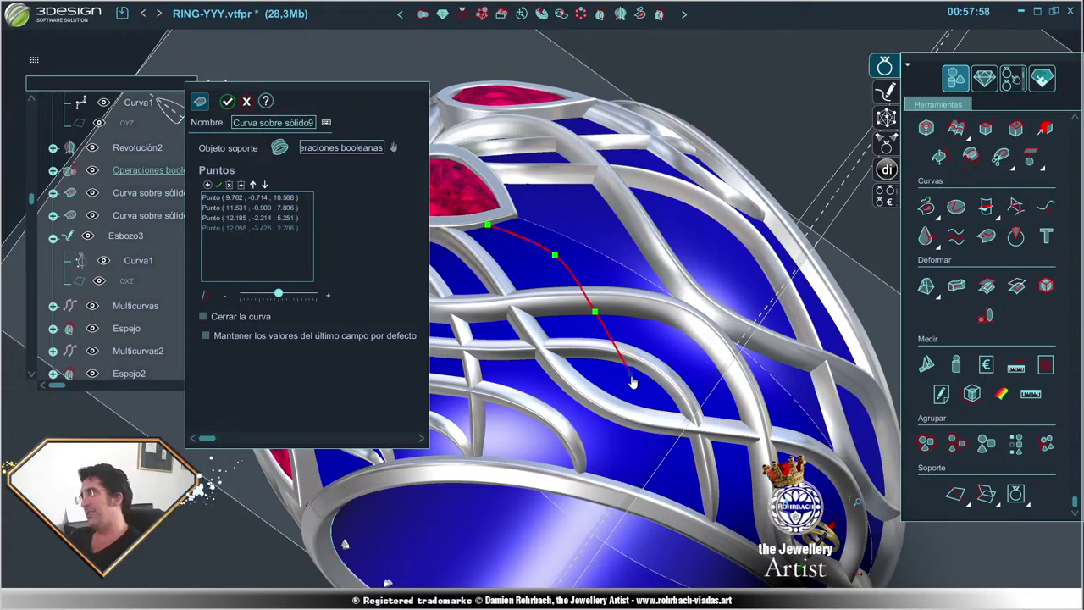
pyautogui.click(640, 440)
pyautogui.click(638, 500)
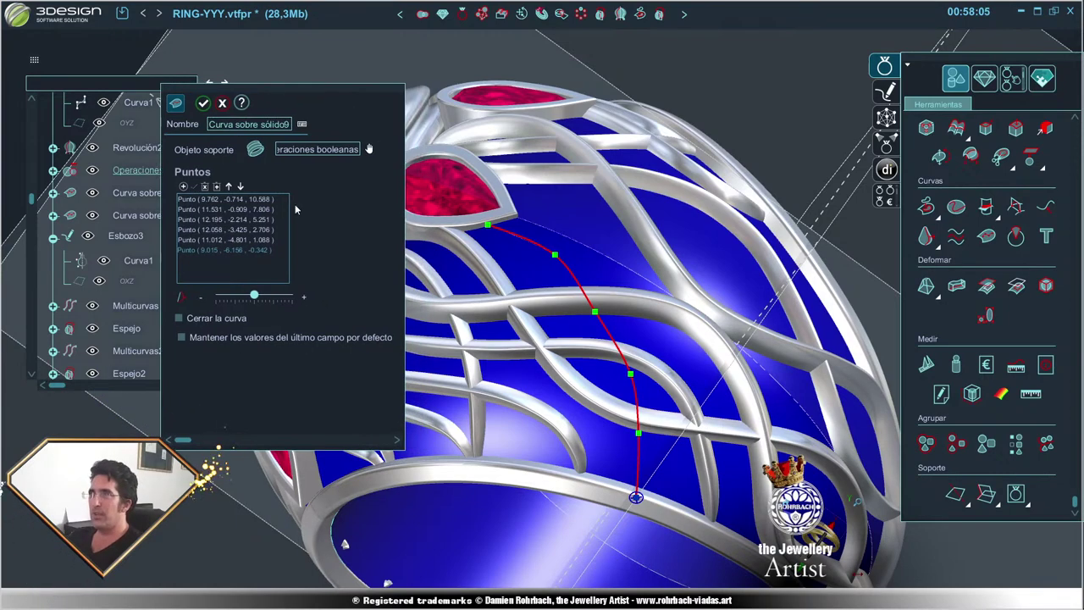
# - Adjust the curve's points: snap the start onto the ruby tip and shift the middle points onto a wire
pyautogui.moveTo(745, 280)
pyautogui.mouseDown(button='middle')
pyautogui.moveTo(810, 317)
pyautogui.moveTo(552, 282)
pyautogui.mouseUp(button='middle')
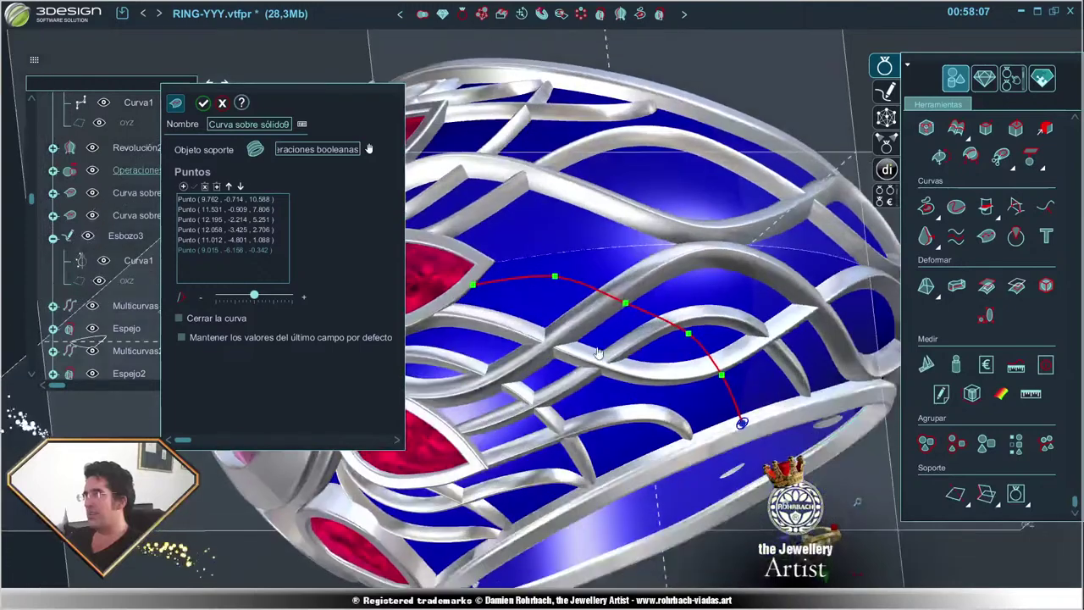
pyautogui.moveTo(551, 282); pyautogui.dragTo(538, 289)
pyautogui.click(471, 282)
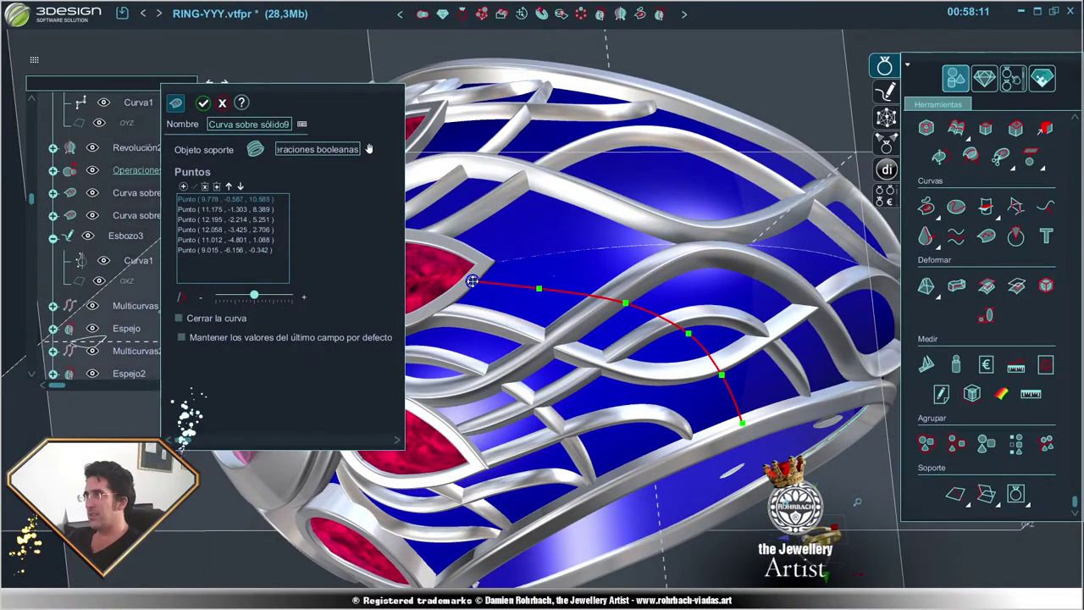
pyautogui.moveTo(471, 282); pyautogui.dragTo(476, 275)
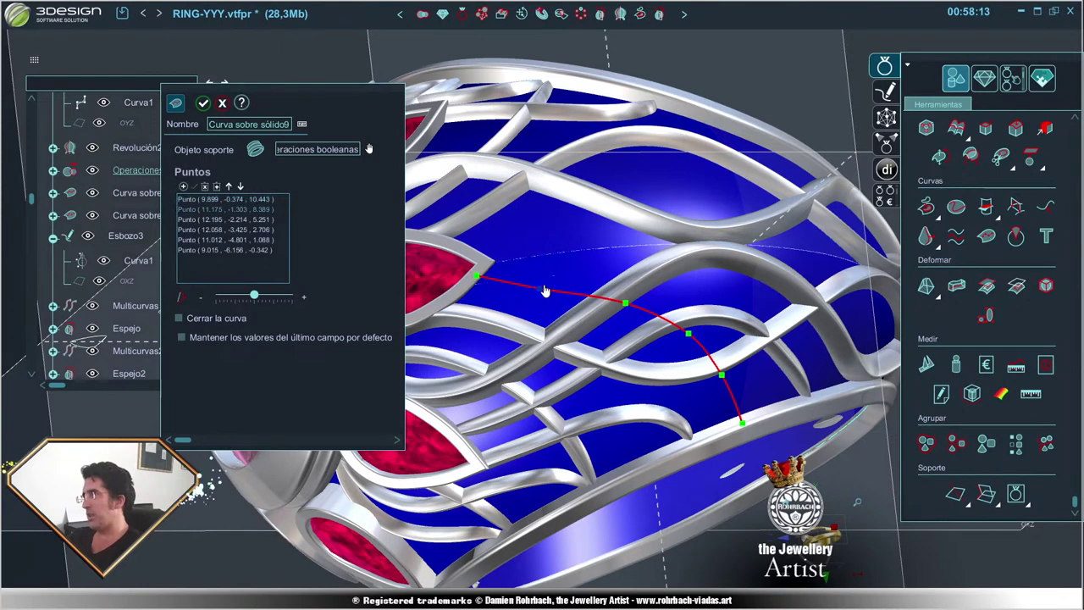
pyautogui.moveTo(544, 291); pyautogui.dragTo(537, 282)
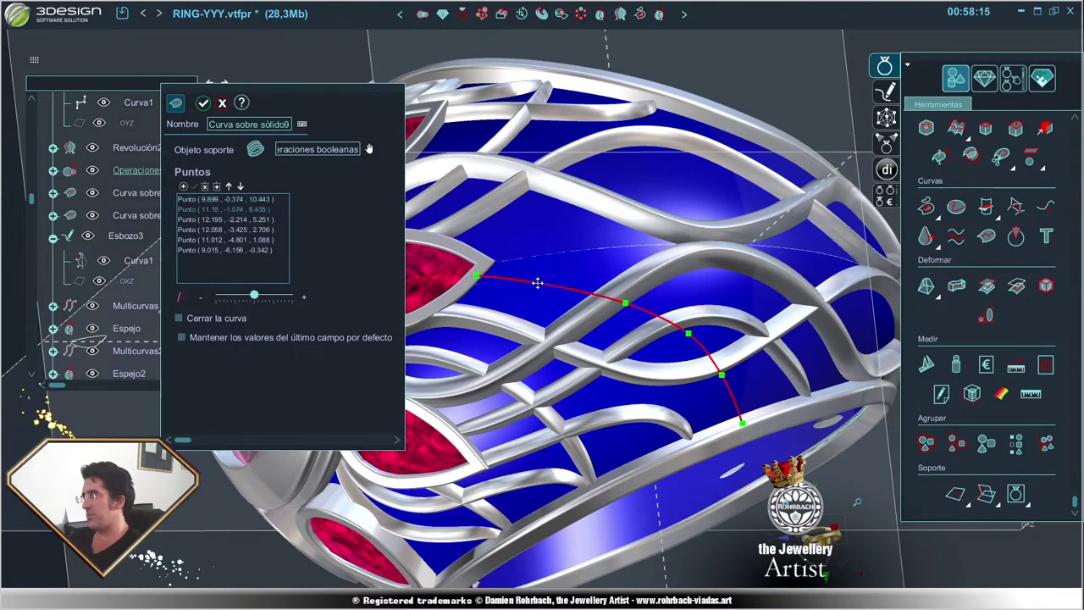
pyautogui.moveTo(626, 302); pyautogui.dragTo(616, 302)
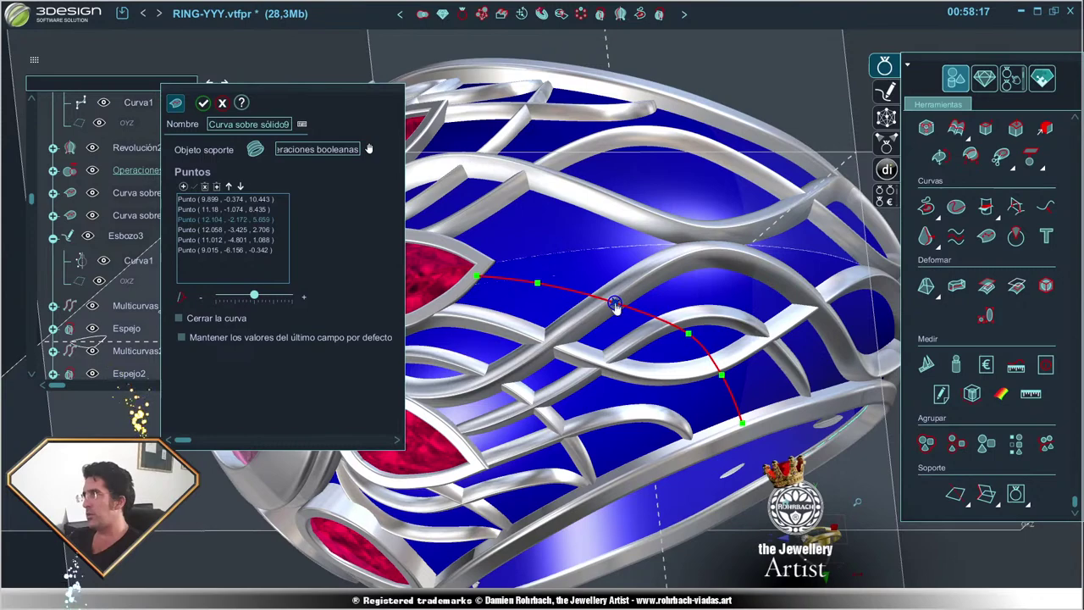
pyautogui.moveTo(687, 333); pyautogui.dragTo(677, 333)
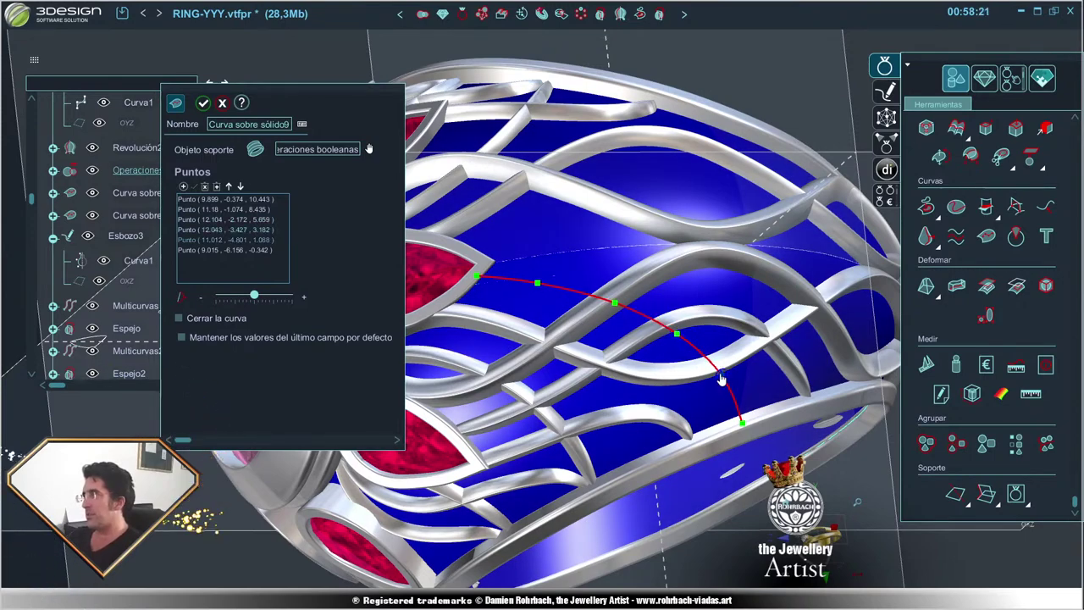
pyautogui.moveTo(724, 378); pyautogui.dragTo(724, 379)
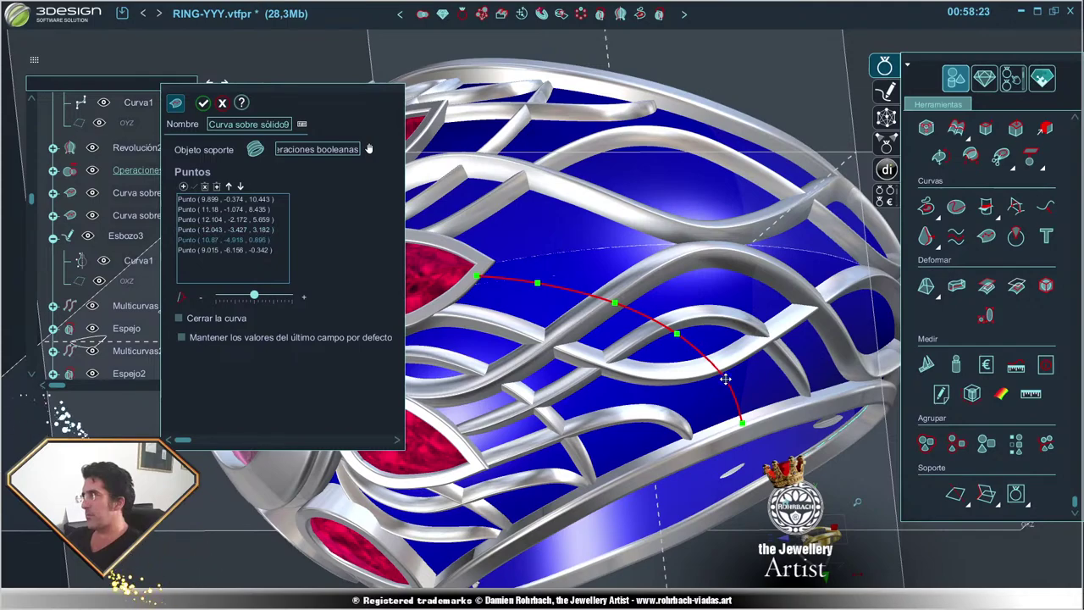
pyautogui.moveTo(724, 378)
pyautogui.mouseDown(button='middle')
pyautogui.moveTo(624, 235)
pyautogui.moveTo(494, 476)
pyautogui.mouseUp(button='middle')
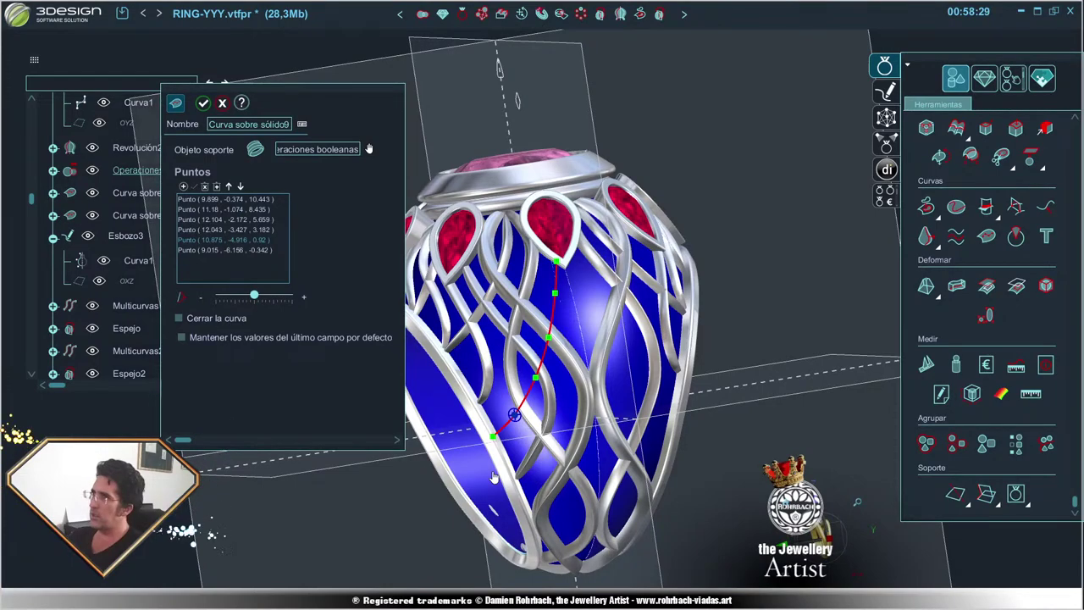
# - From a frontal view, shift the second curve point up-left and nudge a lower point
pyautogui.moveTo(494, 476); pyautogui.dragTo(508, 407, button='middle')
pyautogui.scroll(3, 508, 407)
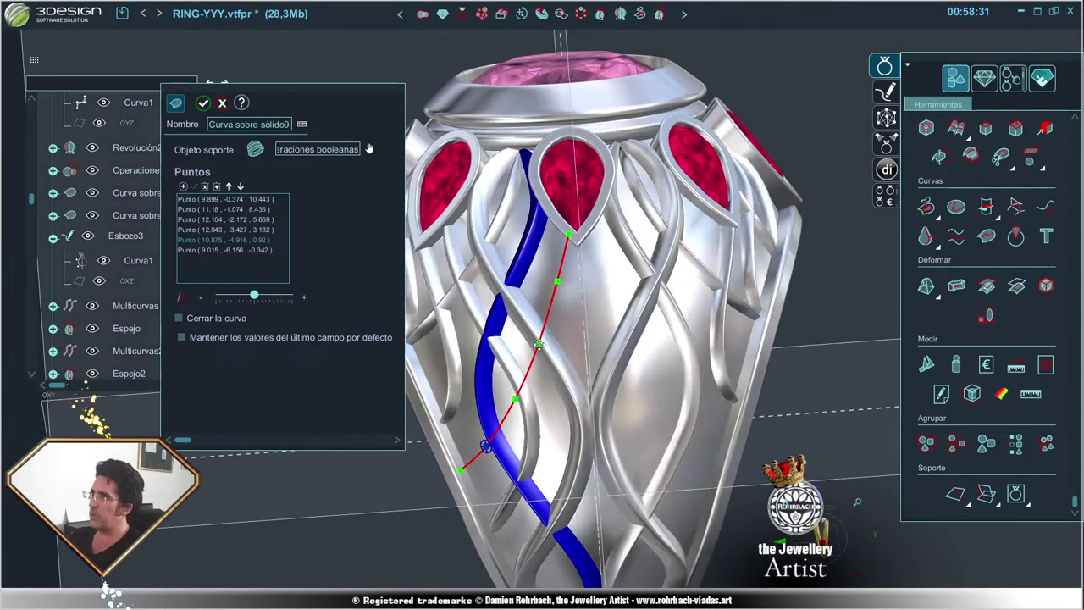
pyautogui.moveTo(538, 344); pyautogui.dragTo(616, 267, button='middle')
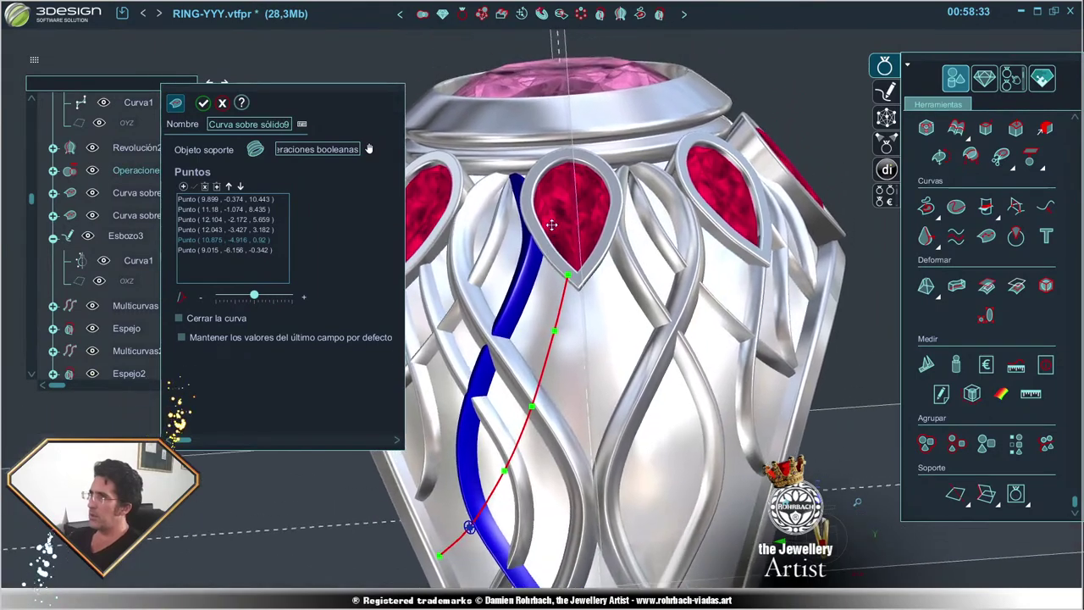
pyautogui.scroll(3, 615, 267)
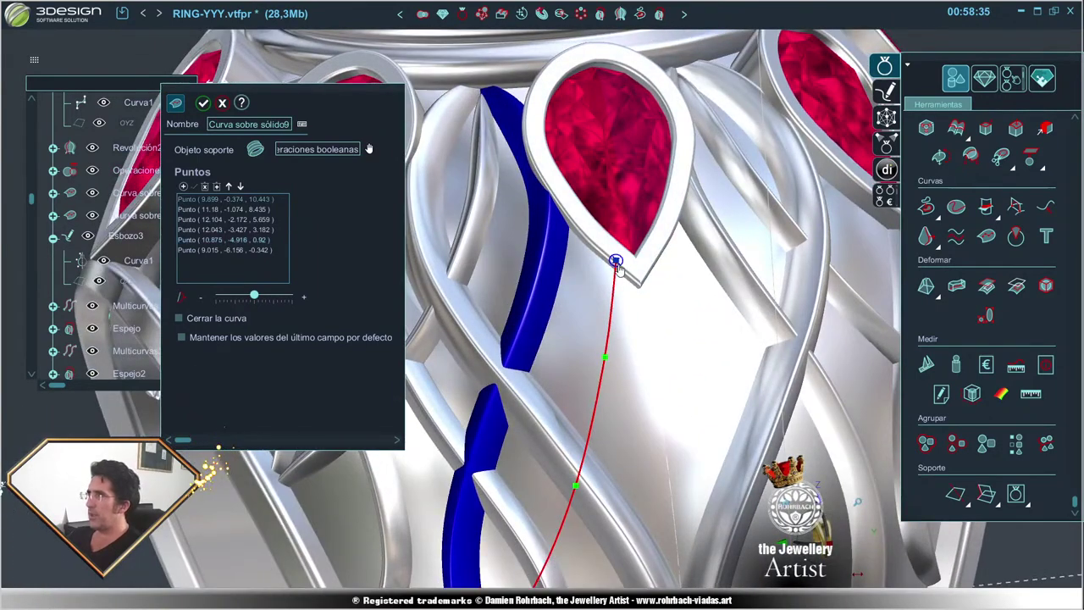
pyautogui.moveTo(604, 359); pyautogui.dragTo(598, 351)
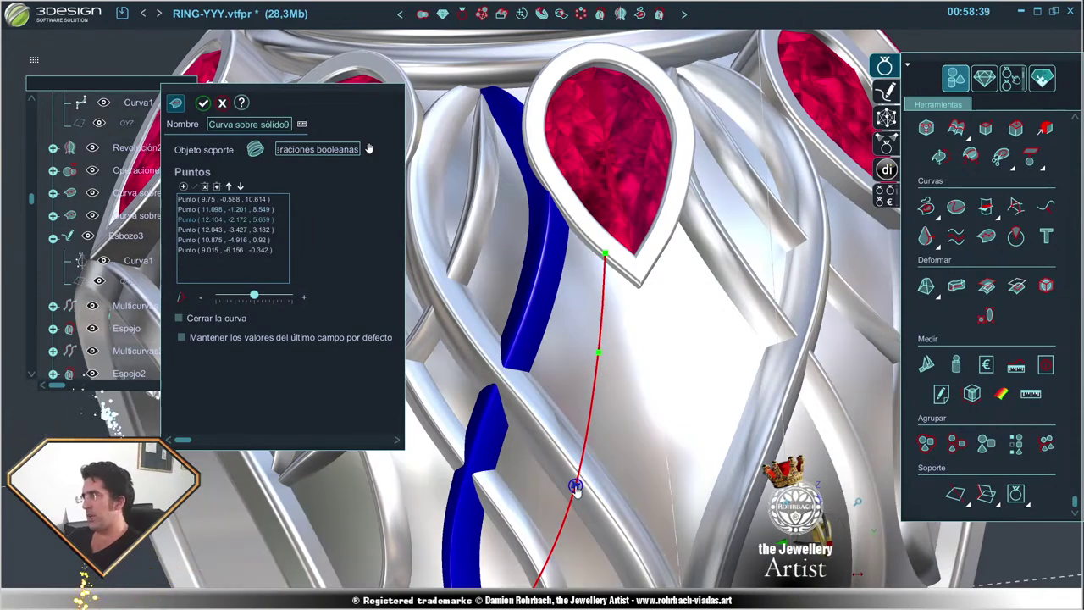
pyautogui.moveTo(575, 485); pyautogui.dragTo(570, 484)
# - Move the second point down, pick the third point, and close Curva sobre sólido9
pyautogui.scroll(-5, 612, 340)
pyautogui.moveTo(612, 340); pyautogui.dragTo(597, 383, button='middle')
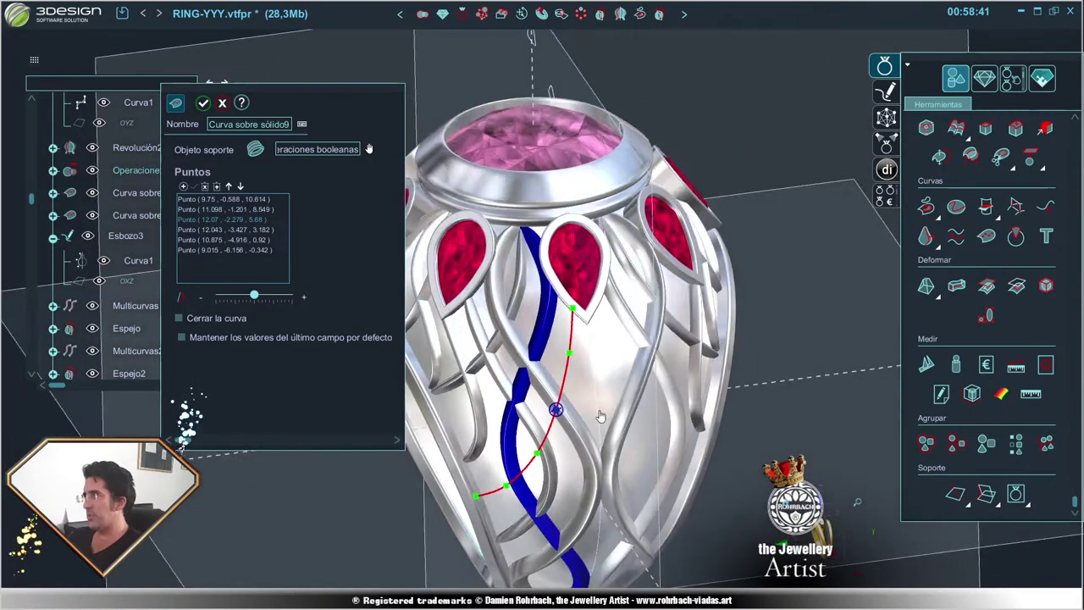
pyautogui.scroll(3, 546, 451)
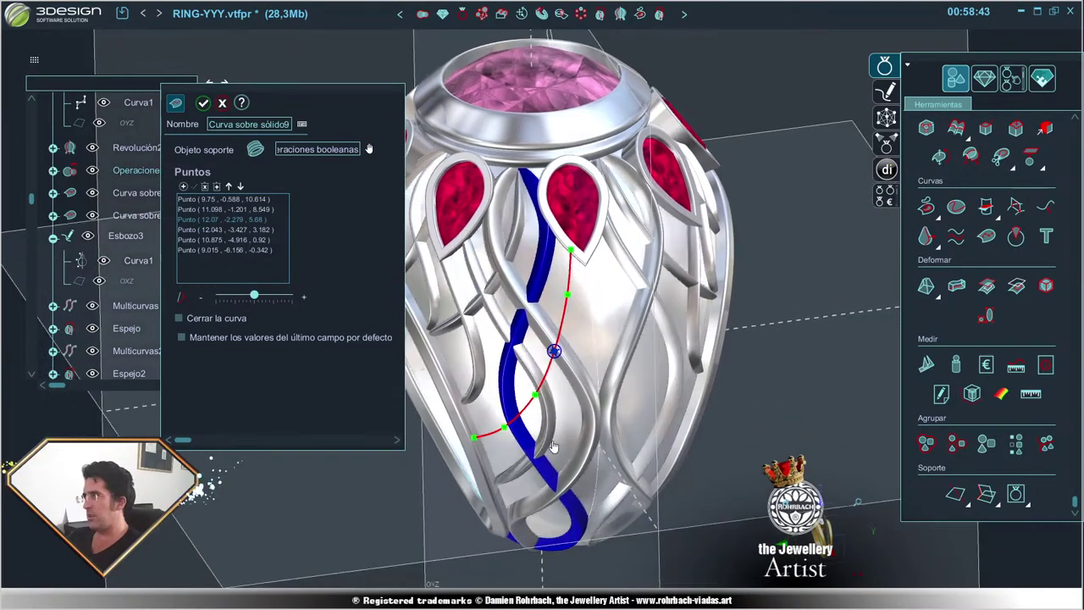
pyautogui.scroll(2, 559, 373)
pyautogui.moveTo(592, 270); pyautogui.dragTo(591, 277)
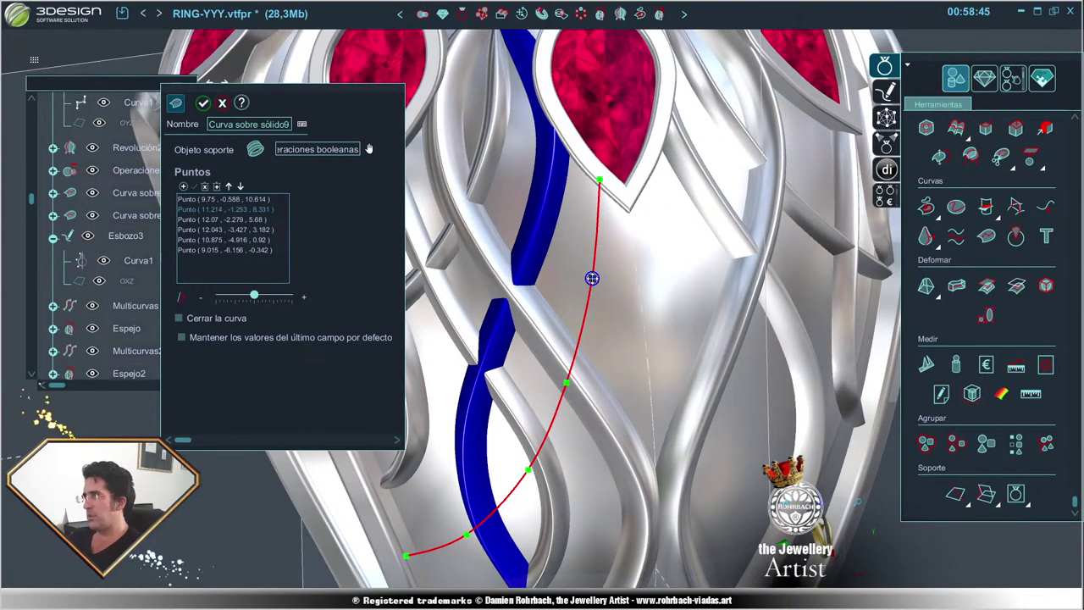
pyautogui.click(566, 382)
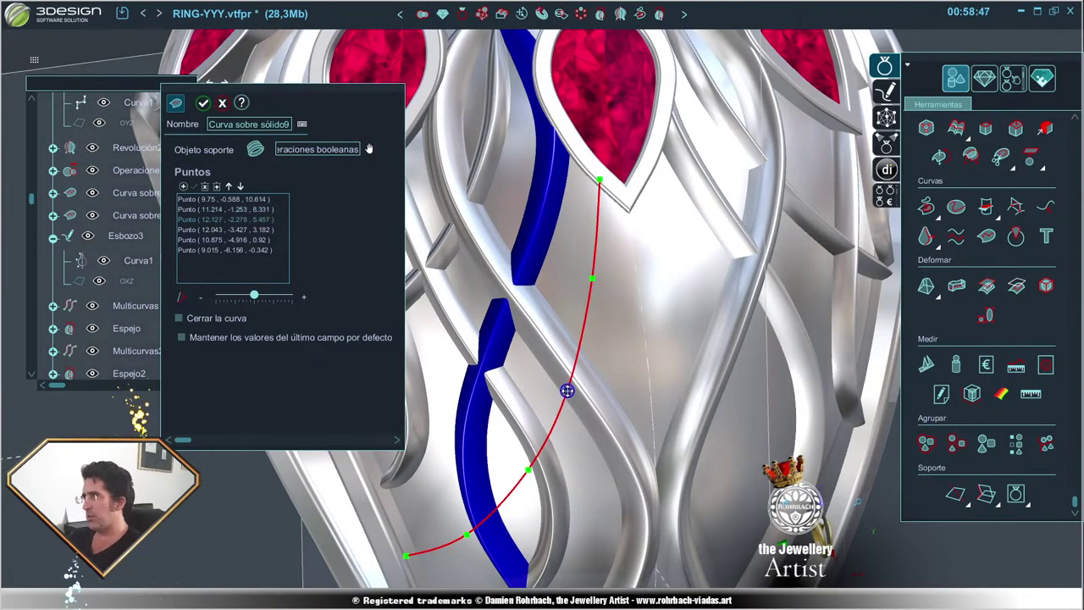
pyautogui.press('Escape')
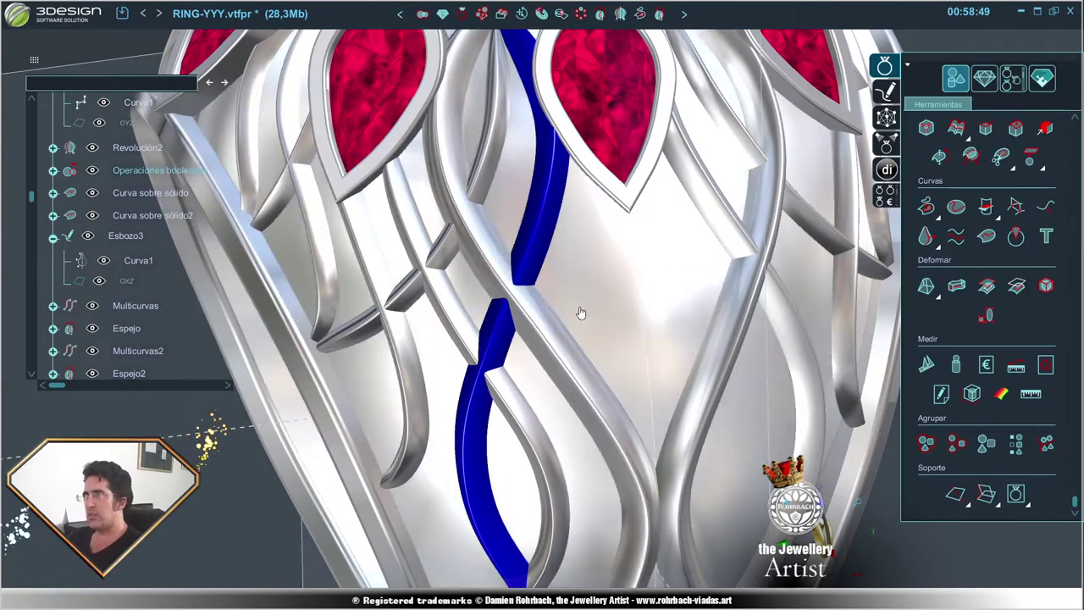
# - Repeat the wire sweep to create Multicurvas10, a 0.6 × 0.6 mm wire along Curva sobre sólido9
pyautogui.scroll(-5, 566, 390)
pyautogui.scroll(-5, 156, 351)
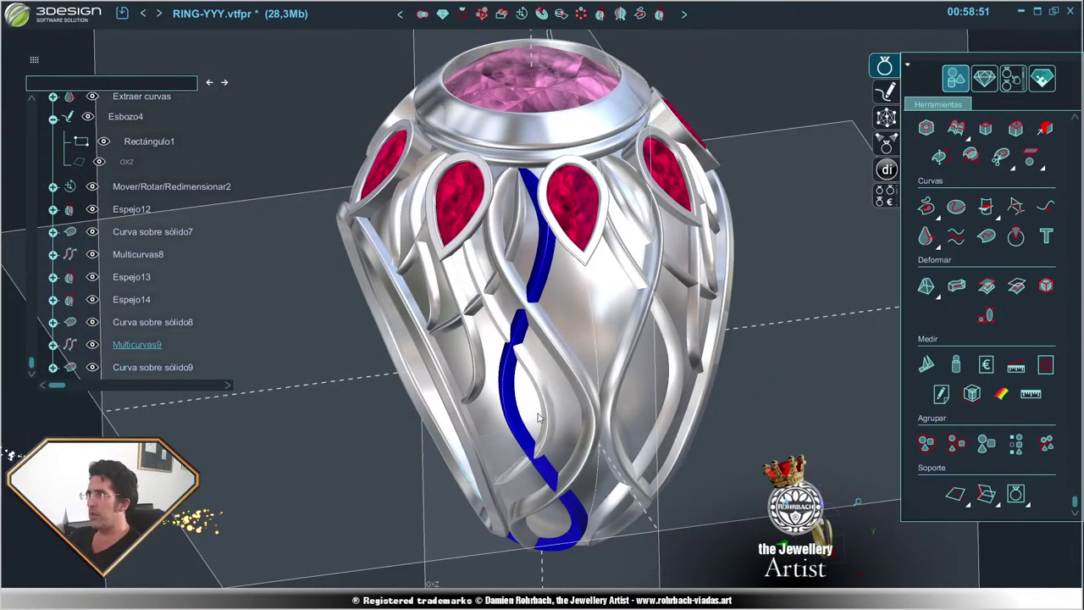
pyautogui.moveTo(538, 393); pyautogui.dragTo(559, 378, button='right')
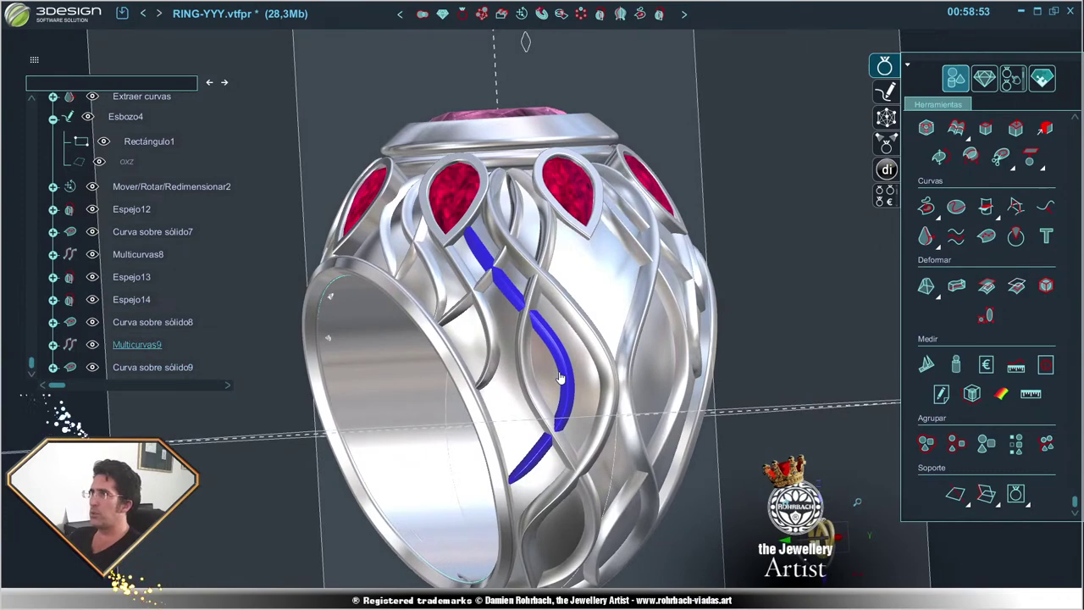
pyautogui.rightClick(530, 323)
pyautogui.click(576, 509)
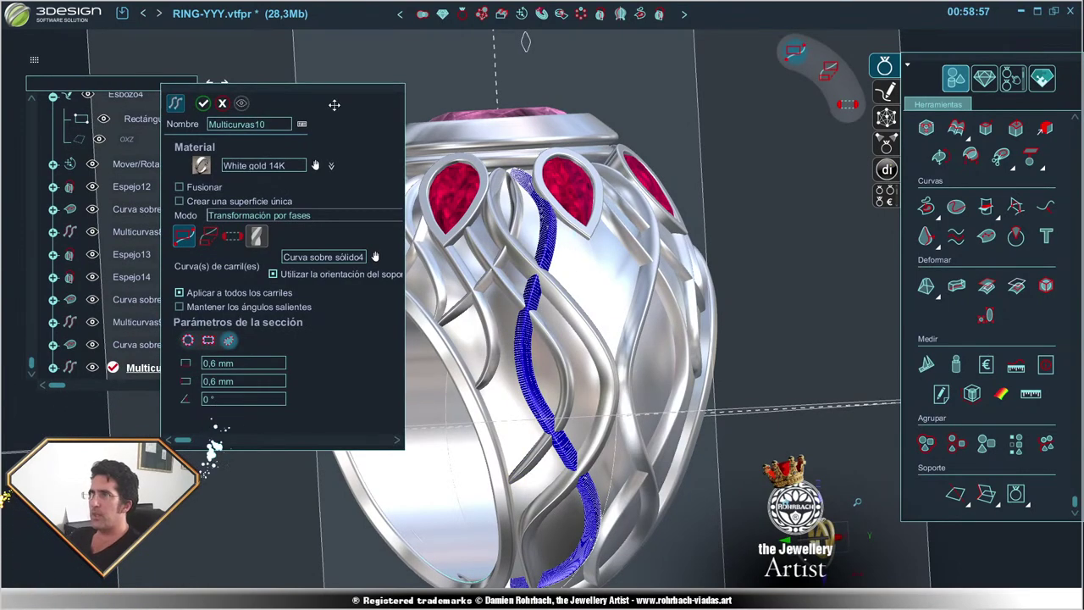
pyautogui.click(167, 349)
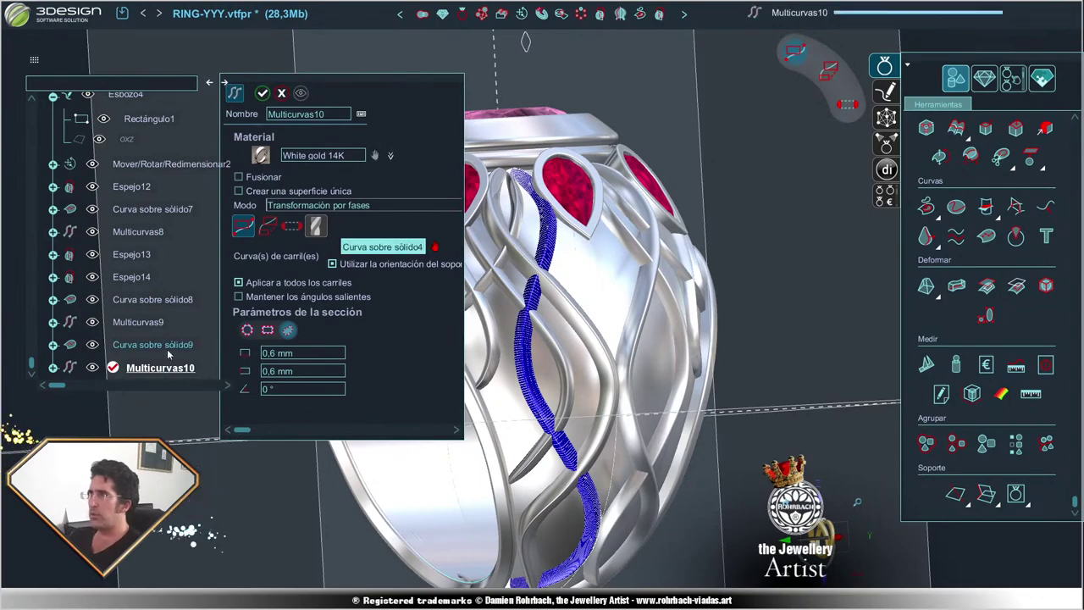
pyautogui.rightClick(574, 458)
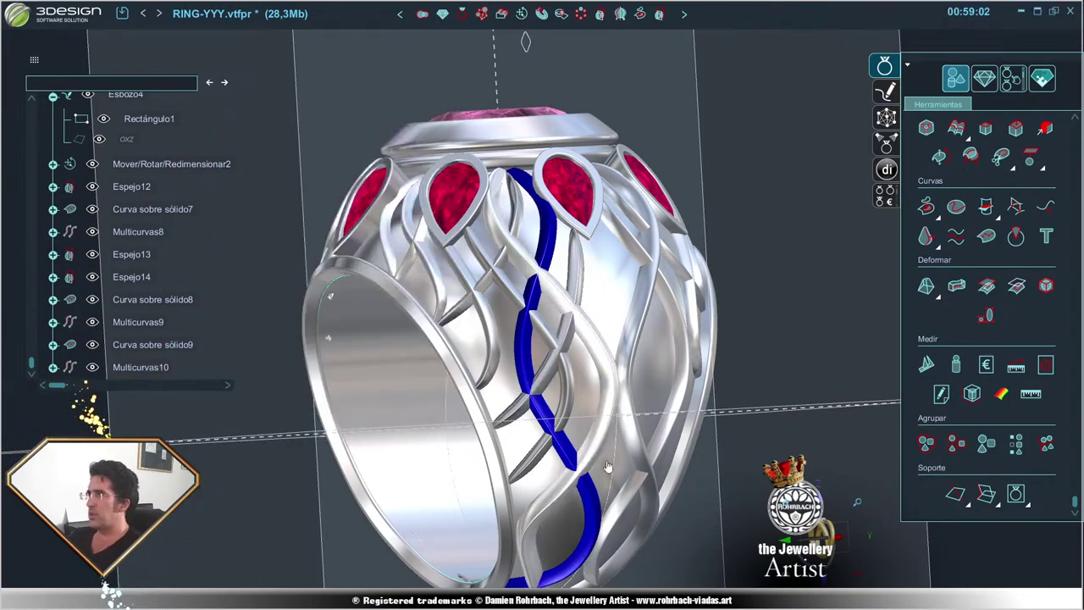
# - Orbit and zoom in on the new wire, with the blue inner band visible beneath
pyautogui.scroll(-3, 665, 506)
pyautogui.moveTo(665, 506); pyautogui.dragTo(624, 495, button='right')
pyautogui.scroll(3, 624, 494)
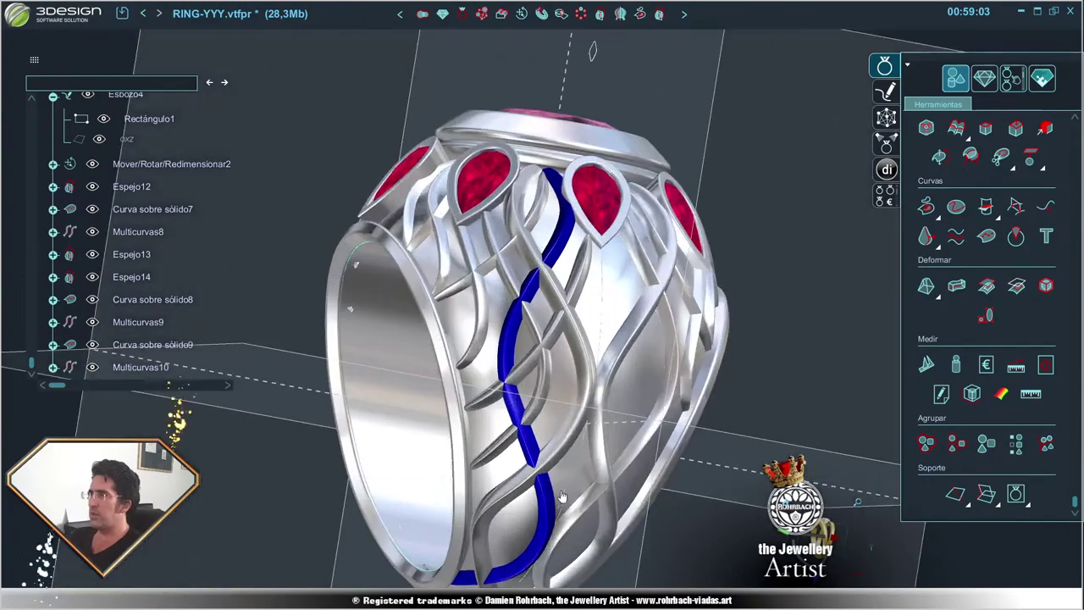
pyautogui.scroll(-3, 540, 506)
pyautogui.moveTo(657, 365); pyautogui.dragTo(648, 443, button='right')
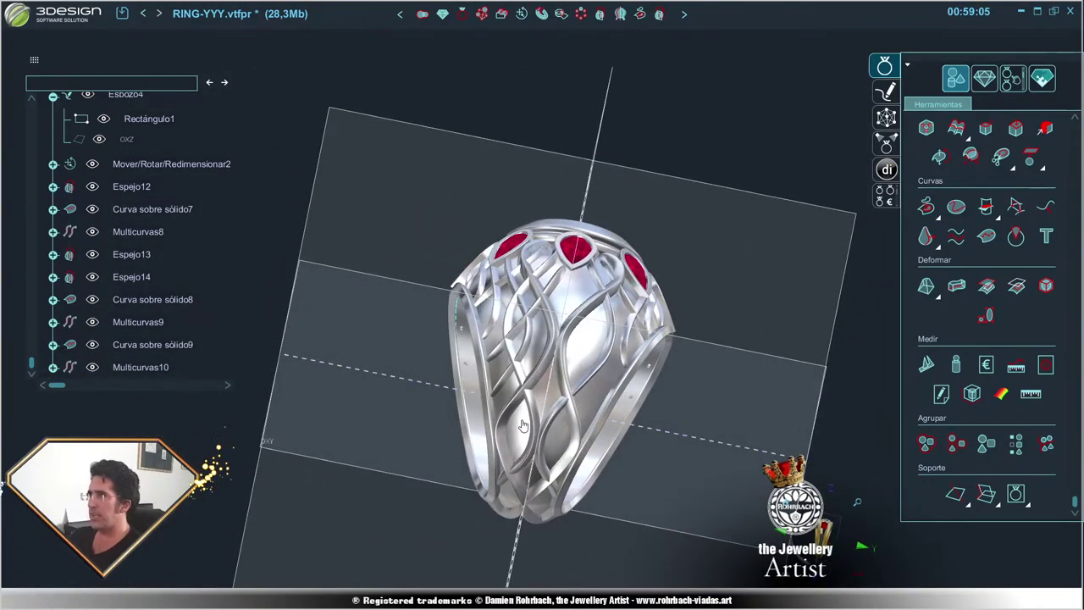
pyautogui.moveTo(660, 485)
pyautogui.mouseDown(button='right')
pyautogui.moveTo(555, 406)
pyautogui.moveTo(551, 447)
pyautogui.mouseUp(button='right')
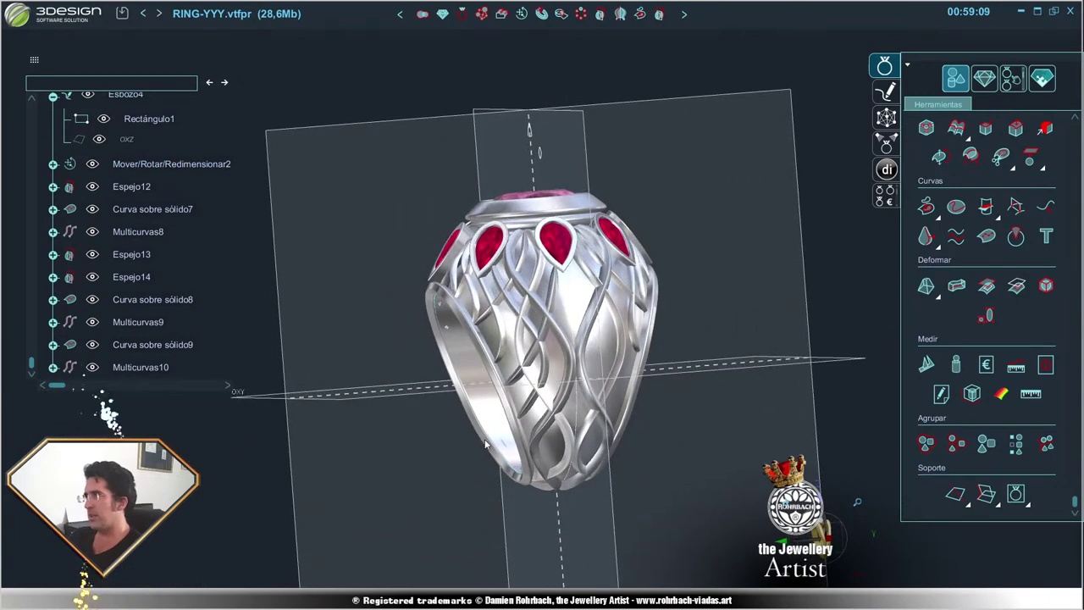
pyautogui.scroll(2, 551, 446)
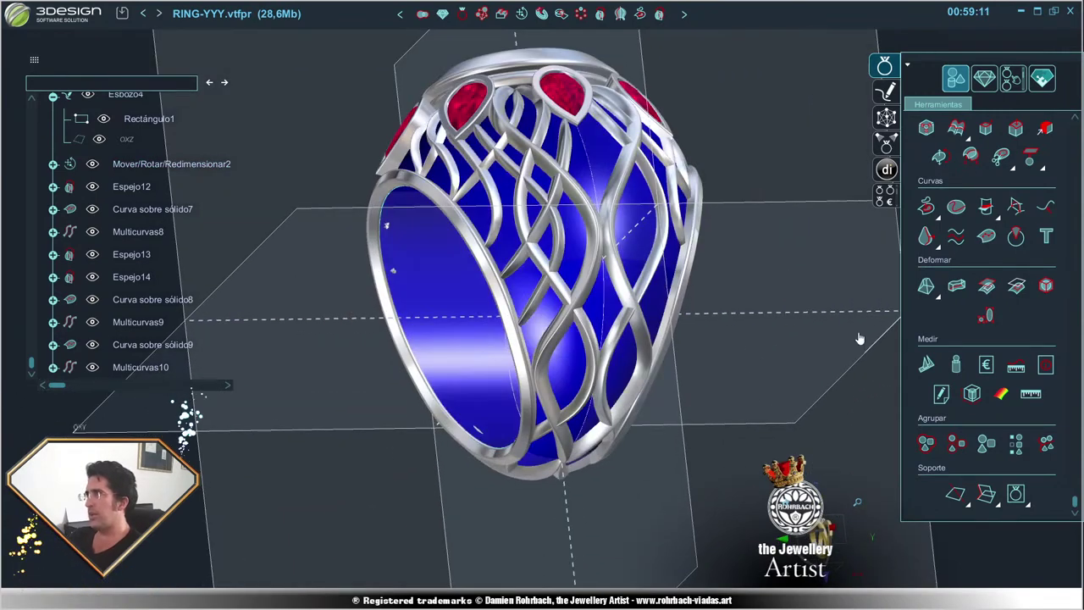
# - Start Curva sobre sólido1 on the boolean-operations body, move its panel aside, and orbit to the ring's side
pyautogui.click(989, 241)
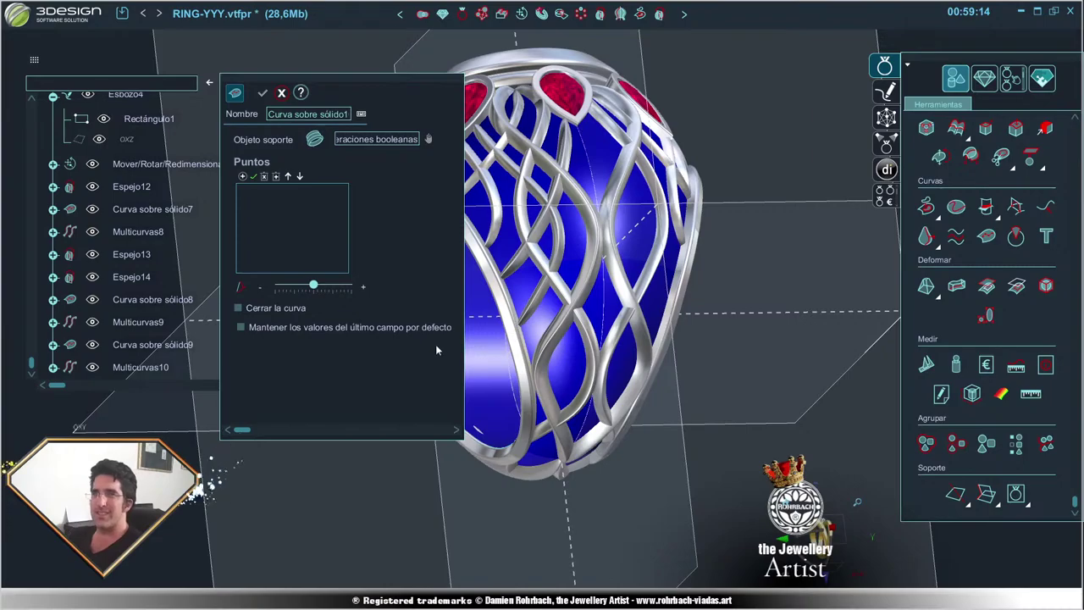
pyautogui.moveTo(437, 82); pyautogui.dragTo(276, 48)
pyautogui.moveTo(476, 285); pyautogui.dragTo(416, 370, button='right')
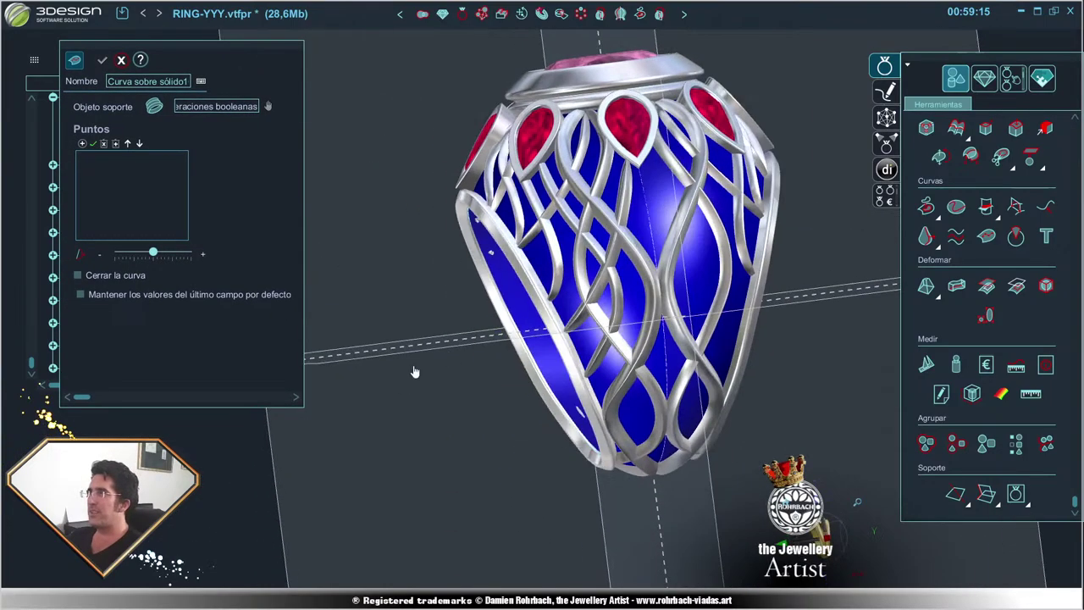
pyautogui.scroll(2, 571, 367)
pyautogui.moveTo(571, 366)
pyautogui.mouseDown(button='right')
pyautogui.moveTo(668, 339)
pyautogui.moveTo(477, 397)
pyautogui.moveTo(608, 205)
pyautogui.moveTo(525, 281)
pyautogui.mouseUp(button='right')
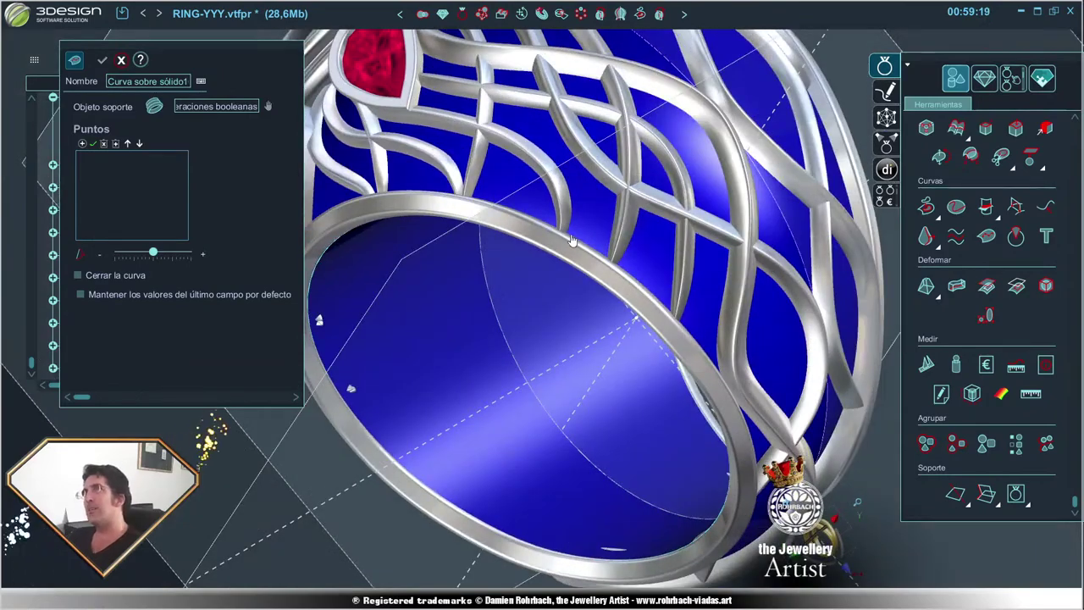
pyautogui.moveTo(572, 242); pyautogui.dragTo(603, 264, button='right')
pyautogui.moveTo(531, 362)
pyautogui.mouseDown(button='right')
pyautogui.moveTo(501, 379)
pyautogui.moveTo(602, 357)
pyautogui.moveTo(534, 312)
pyautogui.moveTo(574, 321)
pyautogui.moveTo(582, 329)
pyautogui.moveTo(505, 291)
pyautogui.moveTo(458, 285)
pyautogui.moveTo(428, 415)
pyautogui.moveTo(552, 295)
pyautogui.moveTo(518, 445)
pyautogui.moveTo(504, 318)
pyautogui.moveTo(583, 387)
pyautogui.mouseUp(button='right')
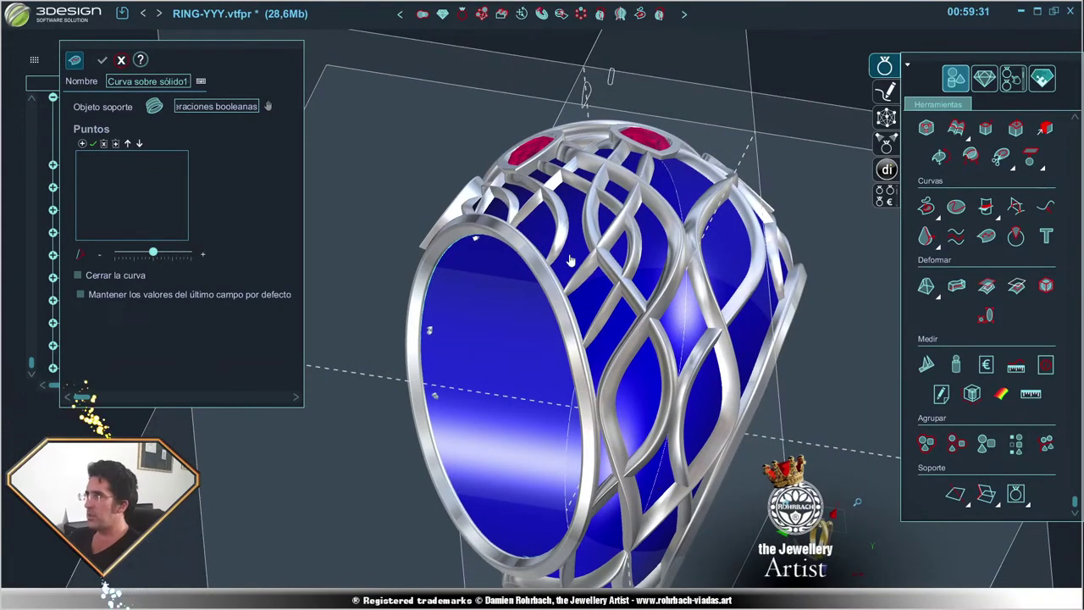
pyautogui.moveTo(534, 263); pyautogui.dragTo(539, 255, button='right')
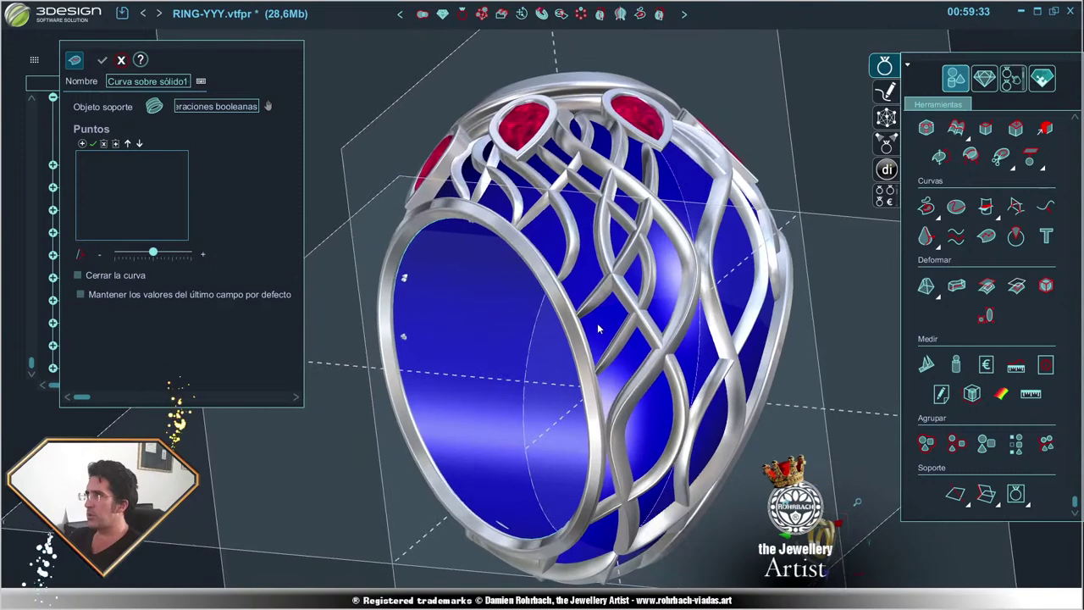
# - Place eight curve points running down the ring's surface between the wires
pyautogui.click(546, 245)
pyautogui.click(568, 246)
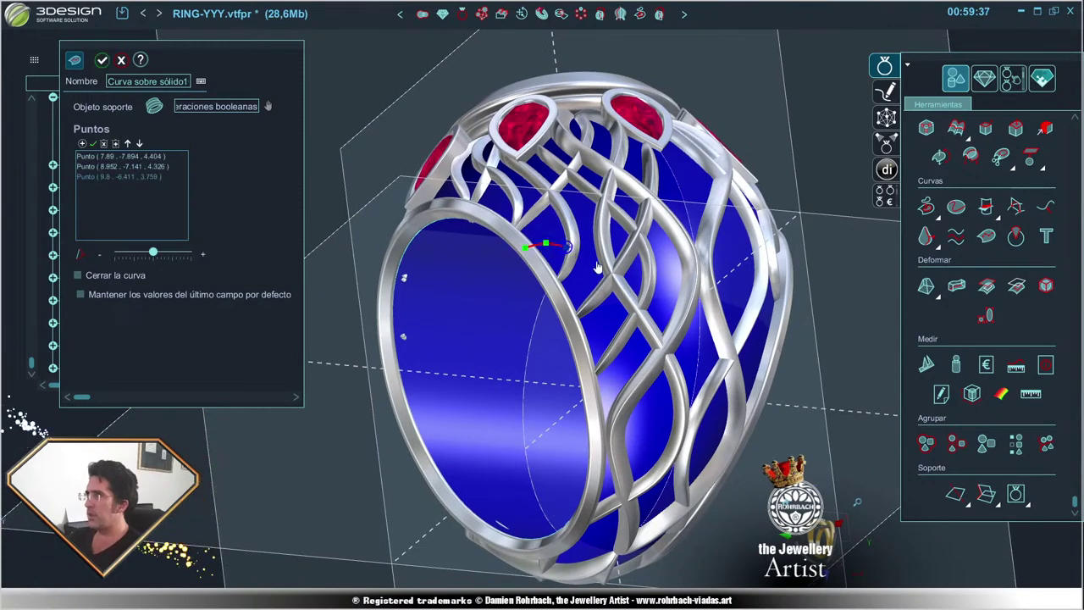
pyautogui.click(605, 272)
pyautogui.click(613, 294)
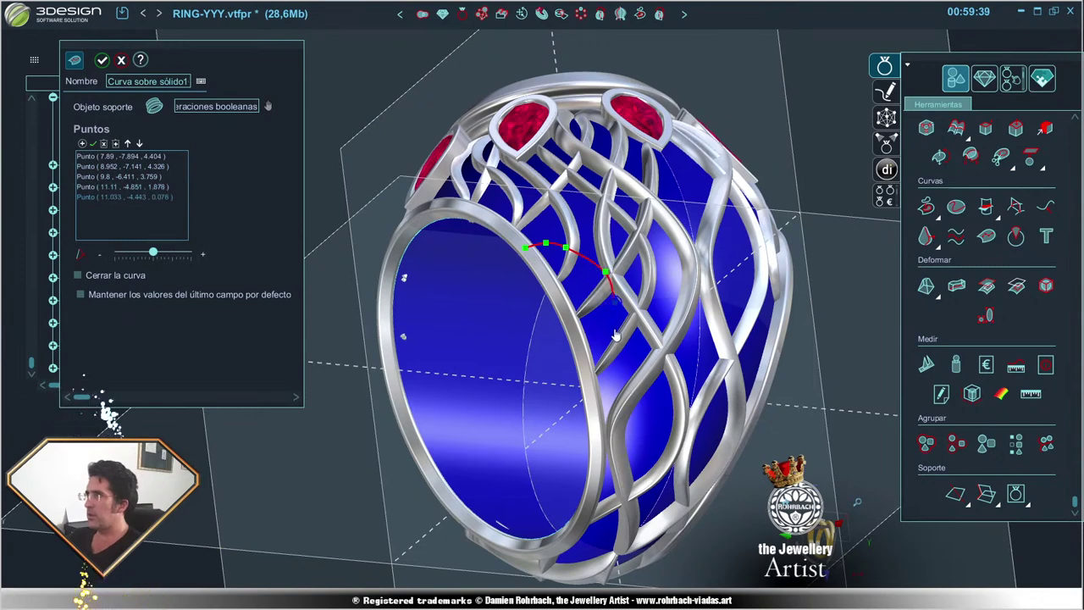
pyautogui.click(606, 349)
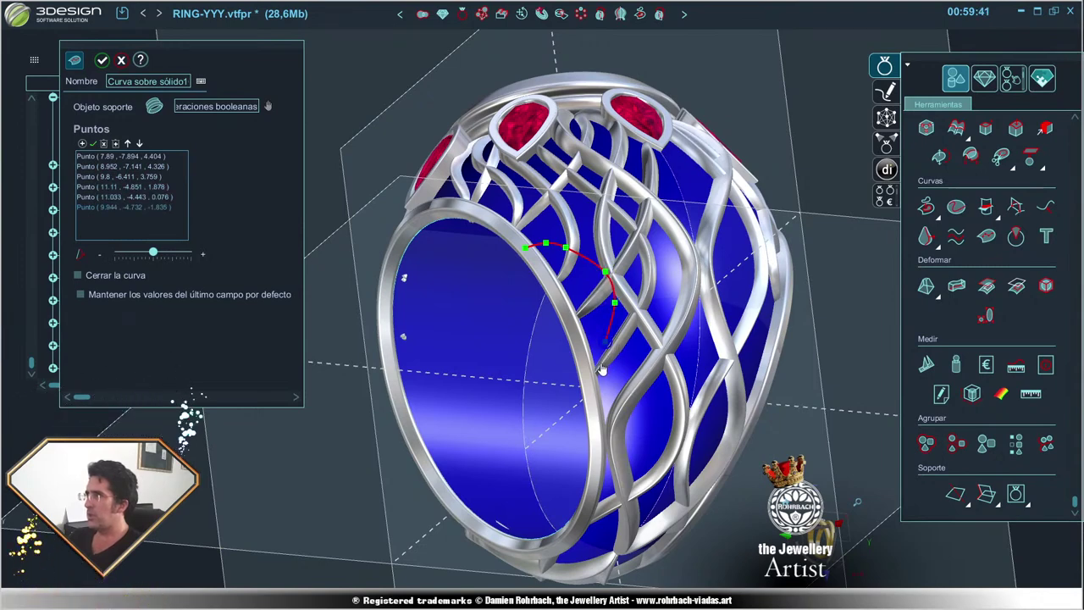
pyautogui.click(602, 366)
pyautogui.click(613, 385)
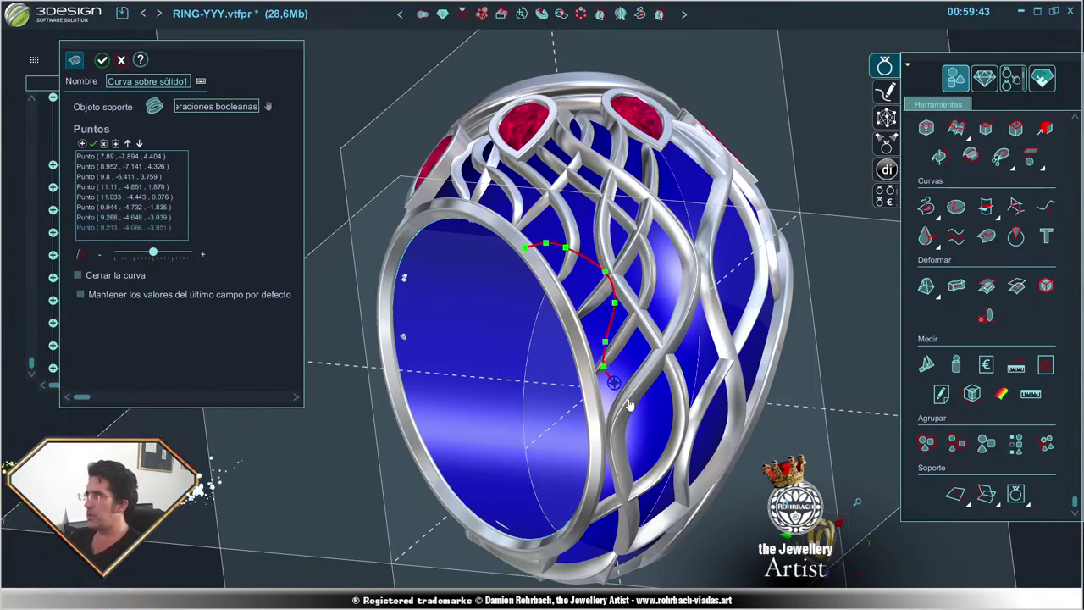
pyautogui.click(637, 407)
# - Reshape the curve's peak, start and crest points so it passes between the wires
pyautogui.moveTo(648, 434); pyautogui.dragTo(561, 287, button='middle')
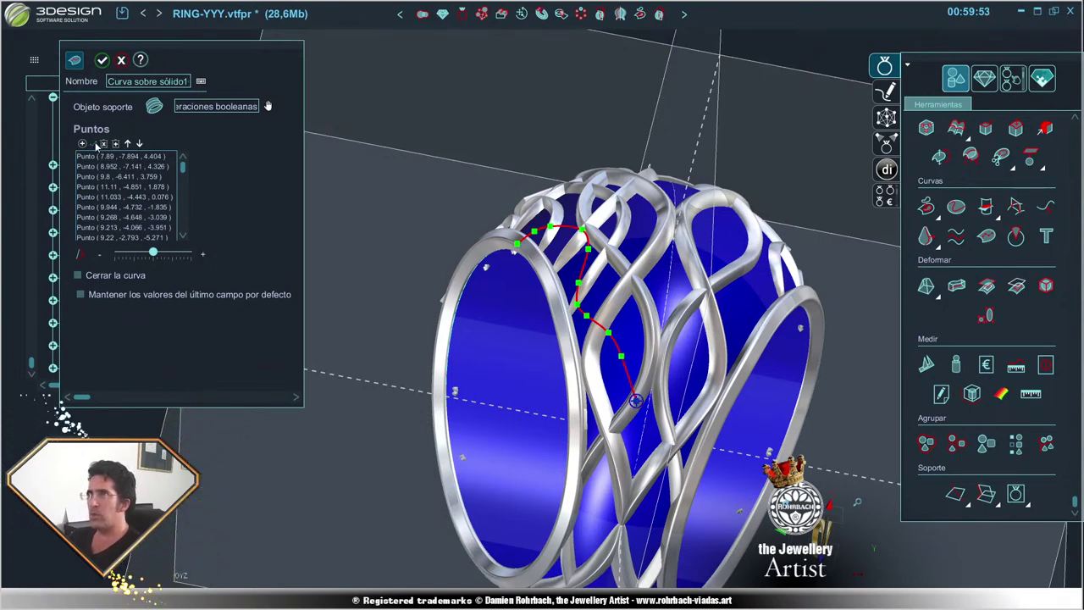
pyautogui.scroll(2, 409, 373)
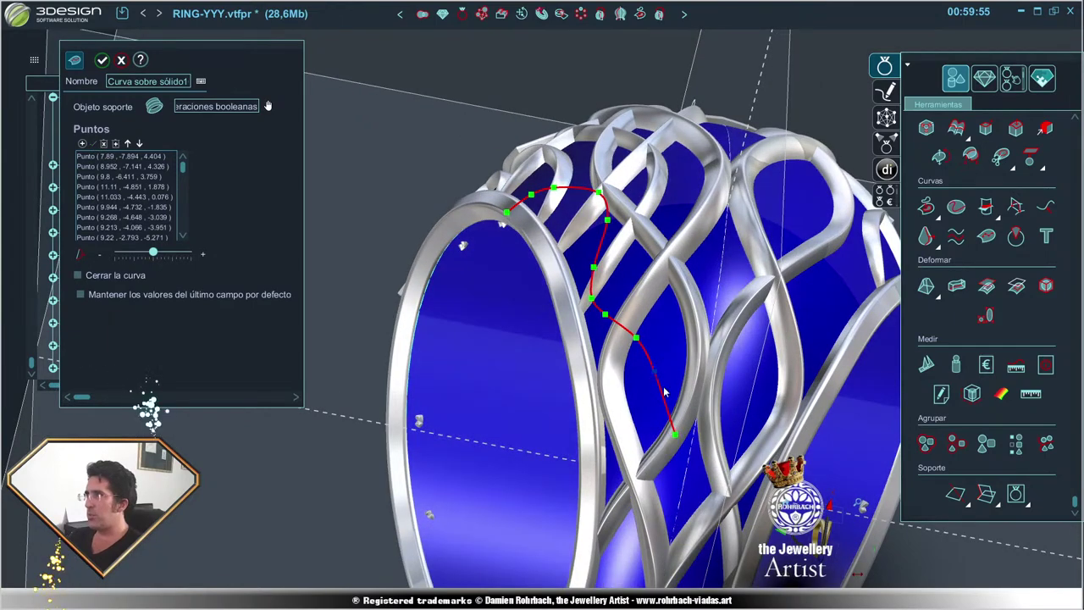
pyautogui.scroll(2, 656, 383)
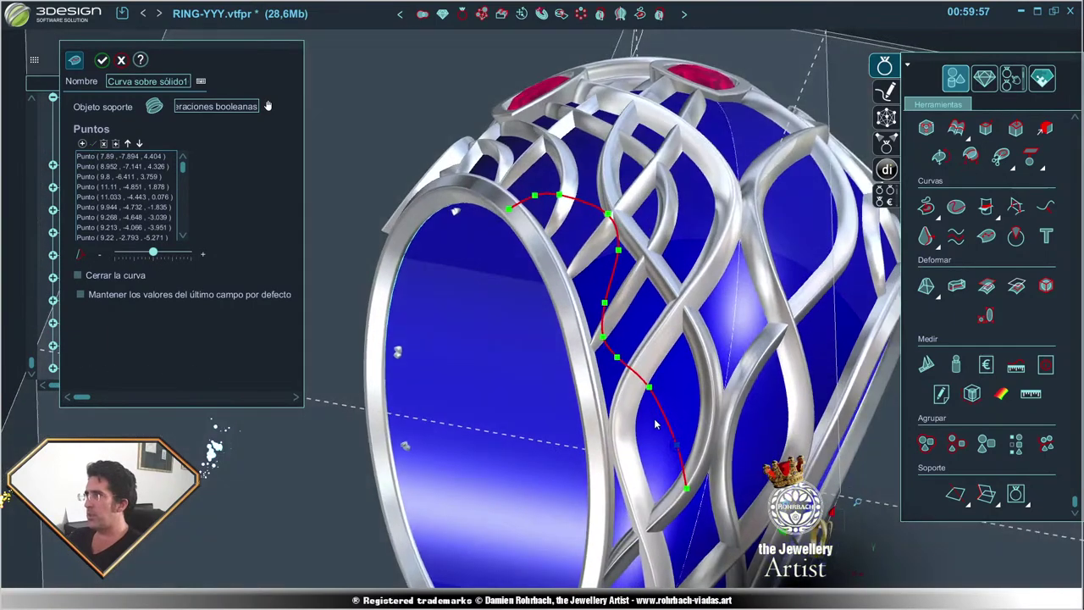
pyautogui.moveTo(645, 392)
pyautogui.mouseDown(button='middle')
pyautogui.moveTo(760, 389)
pyautogui.moveTo(719, 356)
pyautogui.mouseUp(button='middle')
pyautogui.scroll(3, 694, 330)
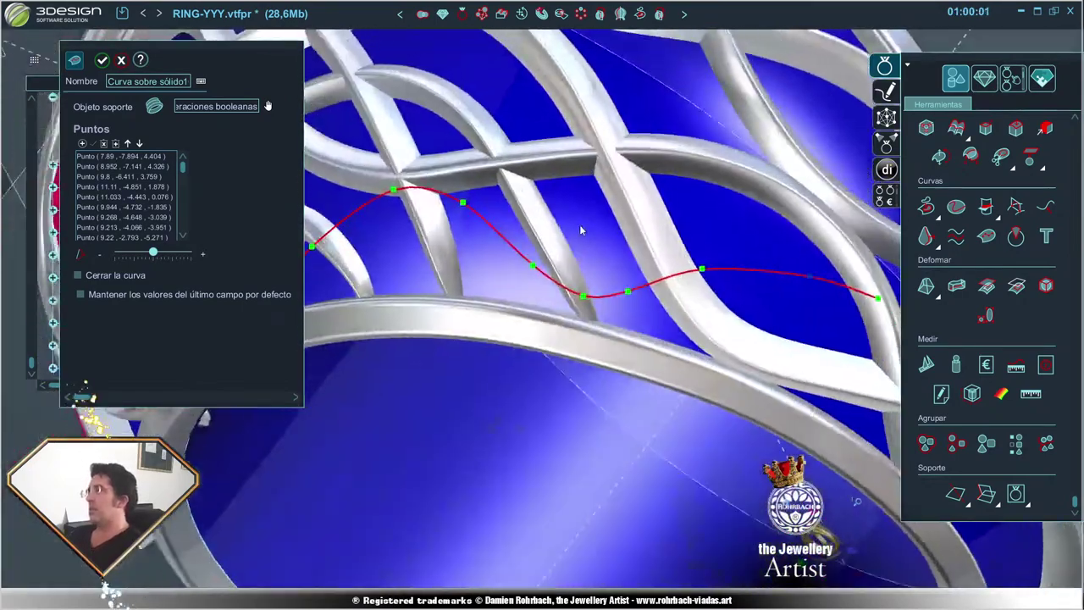
pyautogui.scroll(2, 685, 315)
pyautogui.moveTo(686, 315); pyautogui.dragTo(468, 205, button='middle')
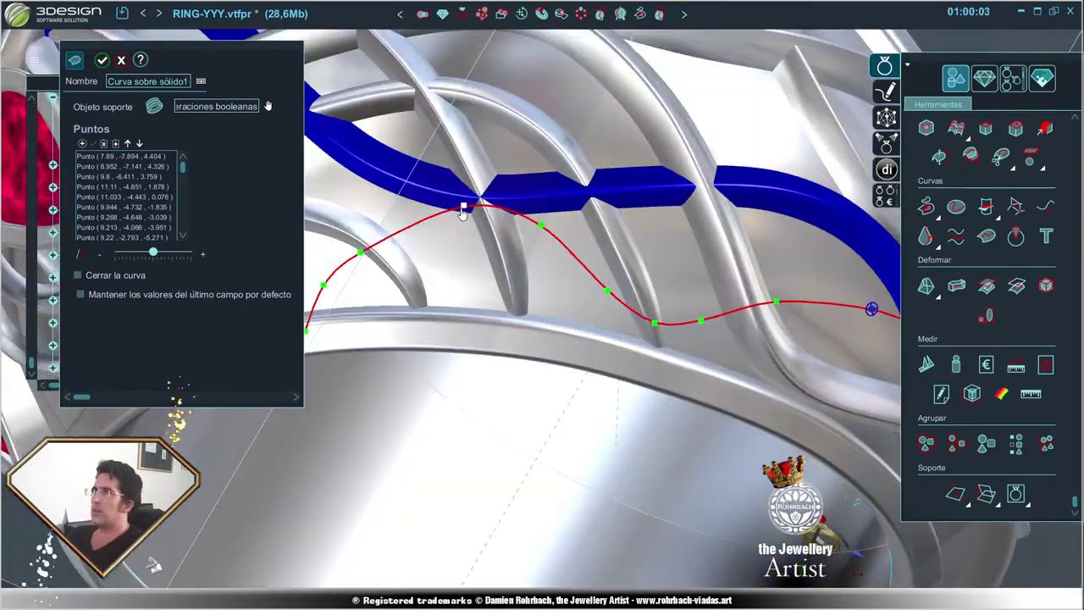
pyautogui.moveTo(468, 205); pyautogui.dragTo(429, 219)
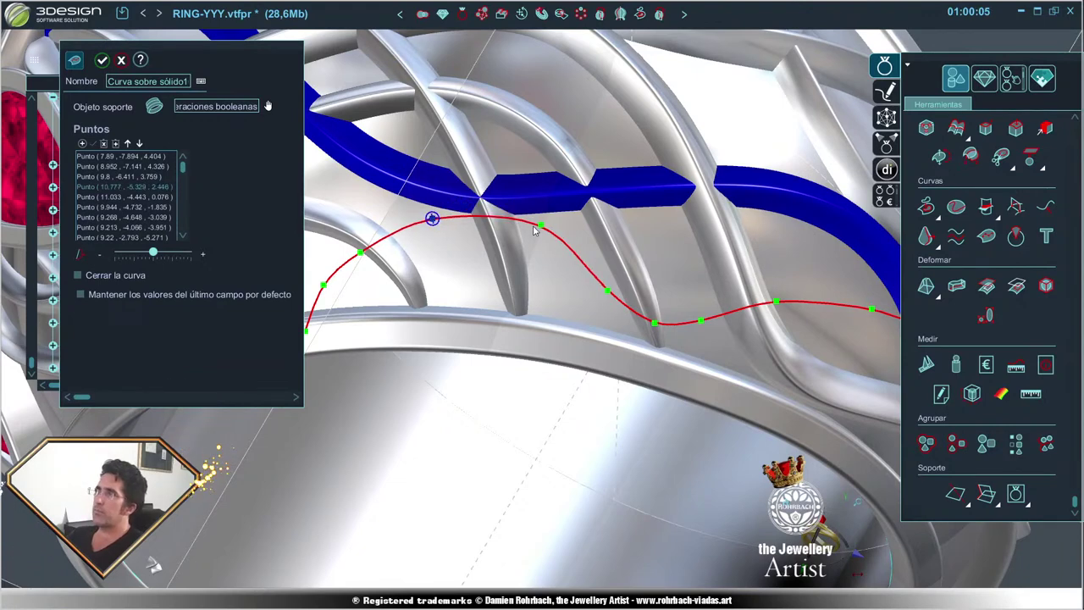
pyautogui.moveTo(540, 227); pyautogui.dragTo(527, 251)
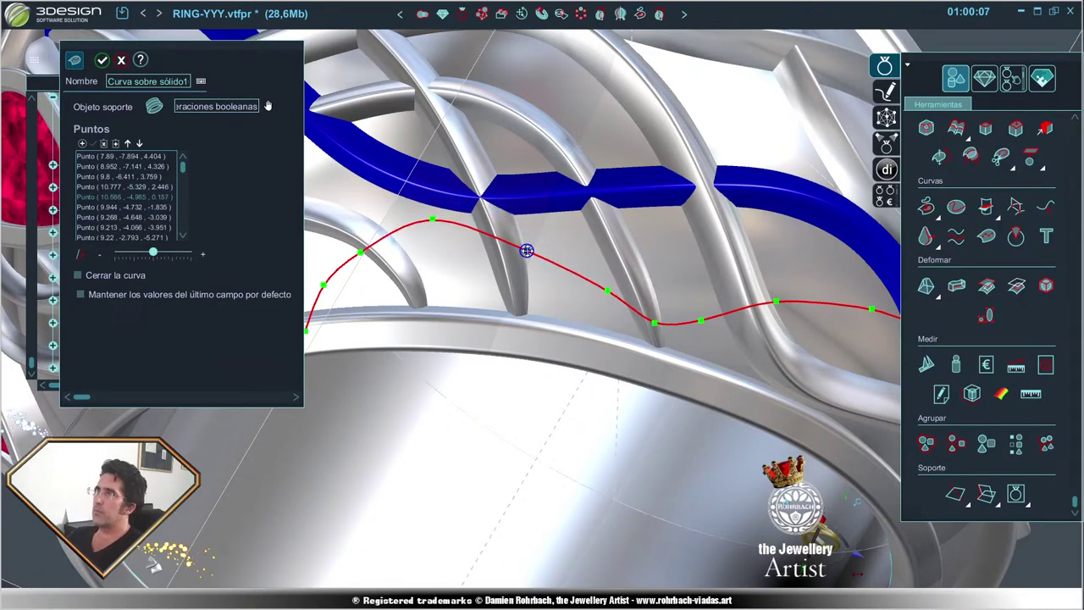
pyautogui.moveTo(431, 222); pyautogui.dragTo(426, 234)
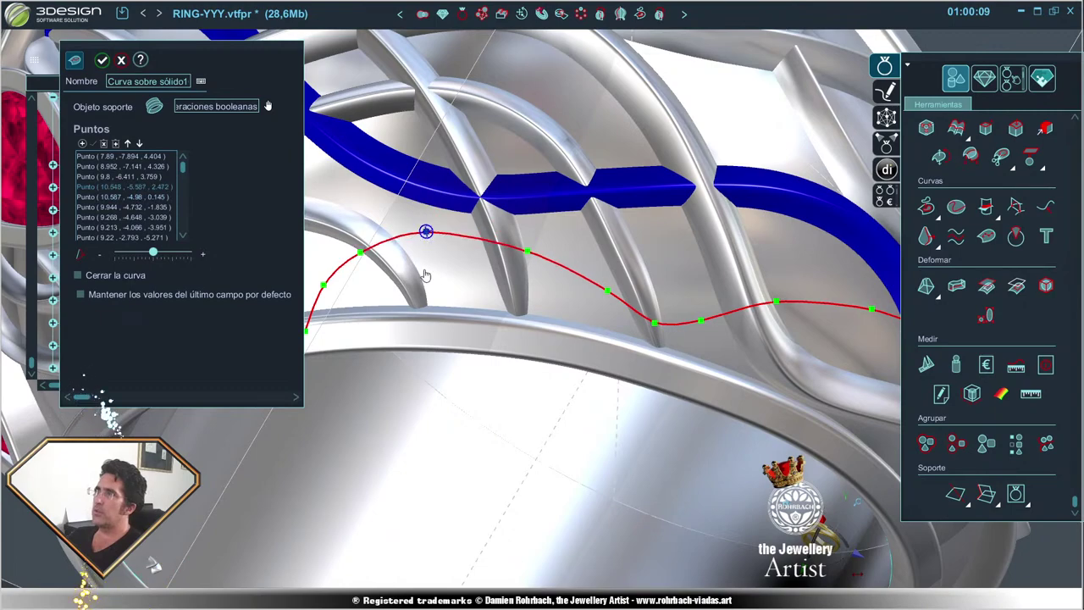
pyautogui.moveTo(426, 233); pyautogui.dragTo(659, 291, button='middle')
pyautogui.moveTo(381, 311); pyautogui.dragTo(365, 309)
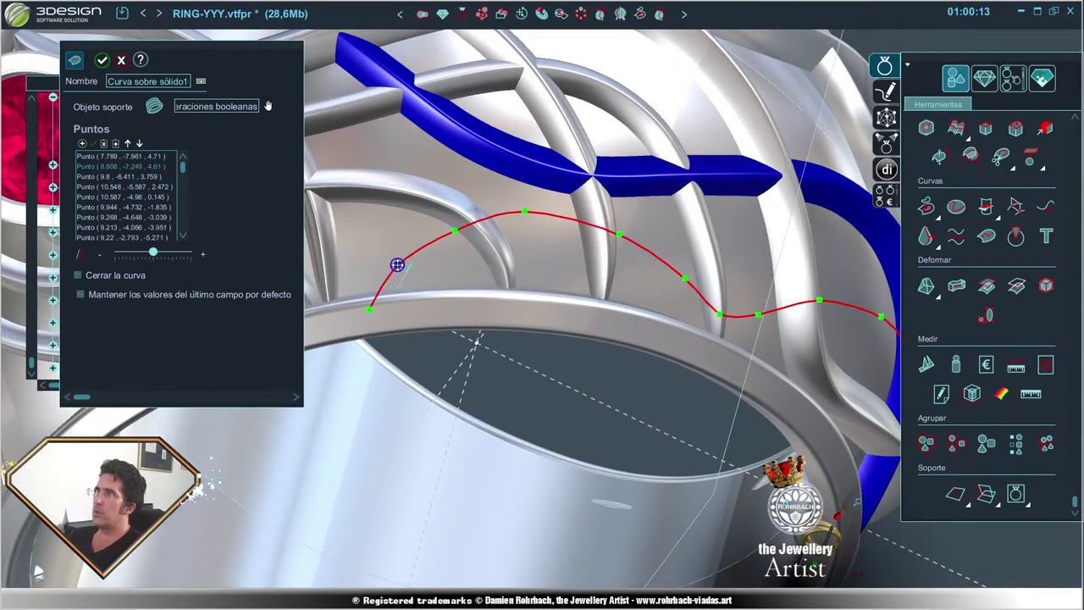
pyautogui.moveTo(452, 236); pyautogui.dragTo(433, 236)
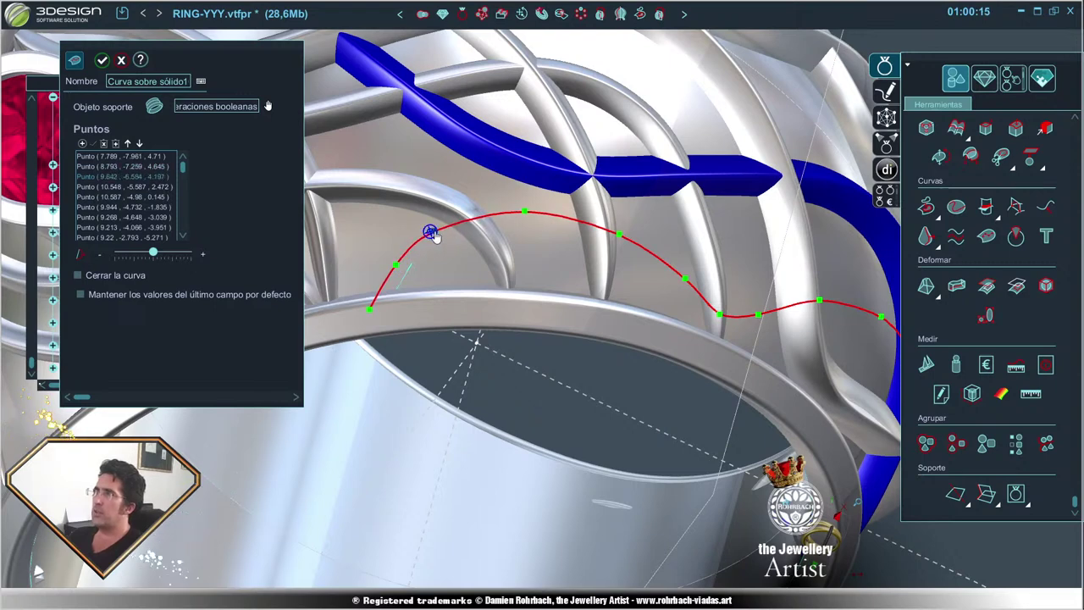
pyautogui.moveTo(525, 210); pyautogui.dragTo(524, 214)
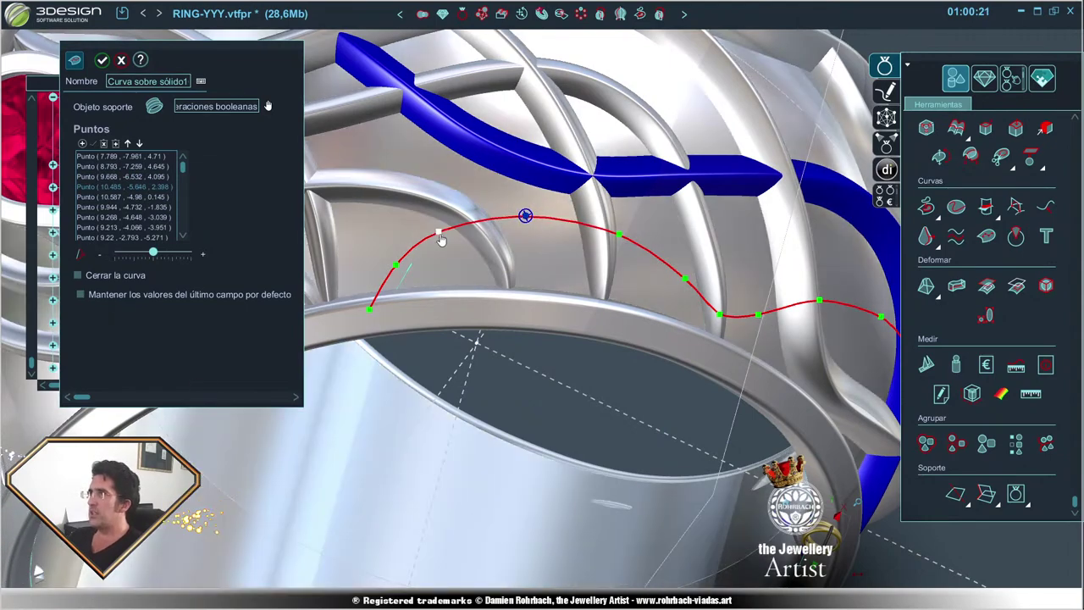
# - Fine-tune the second, fourth, fifth and sixth points to smooth the curve
pyautogui.click(397, 268)
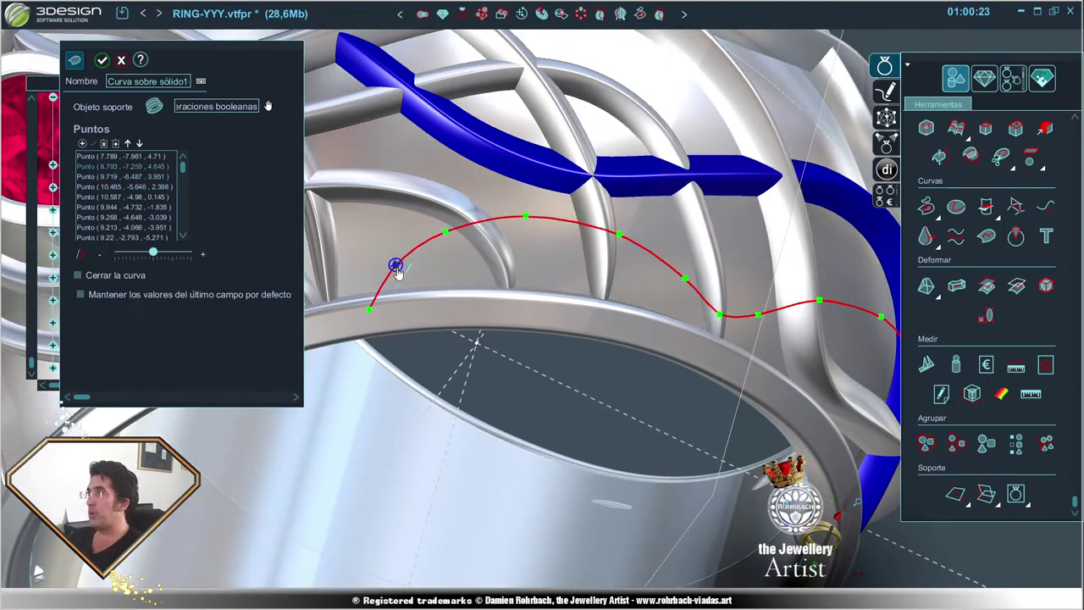
pyautogui.moveTo(480, 279); pyautogui.dragTo(424, 279, button='right')
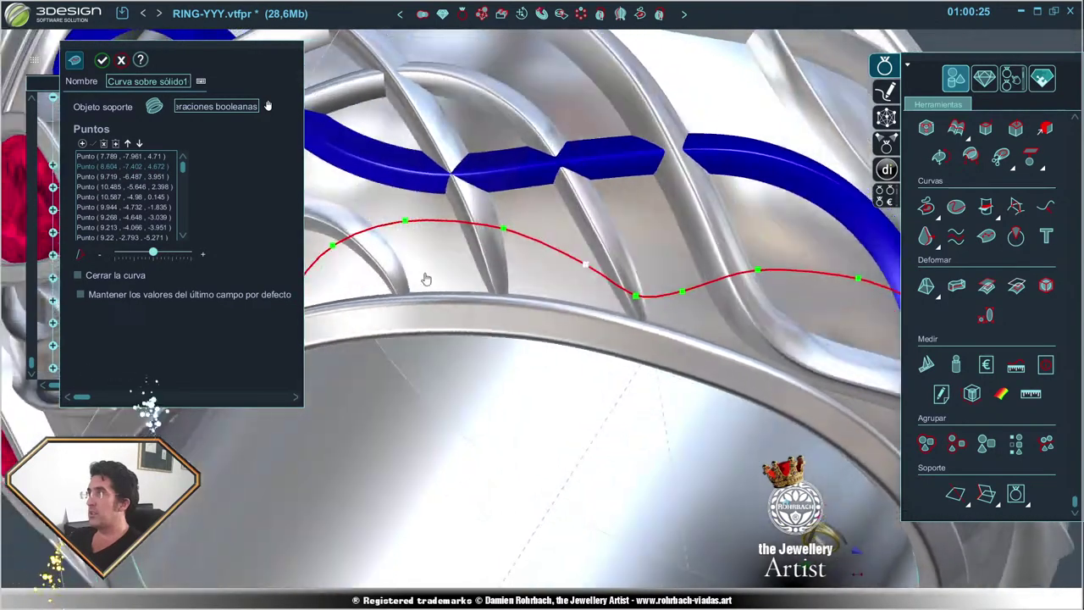
pyautogui.click(405, 222)
pyautogui.moveTo(406, 222); pyautogui.dragTo(412, 222)
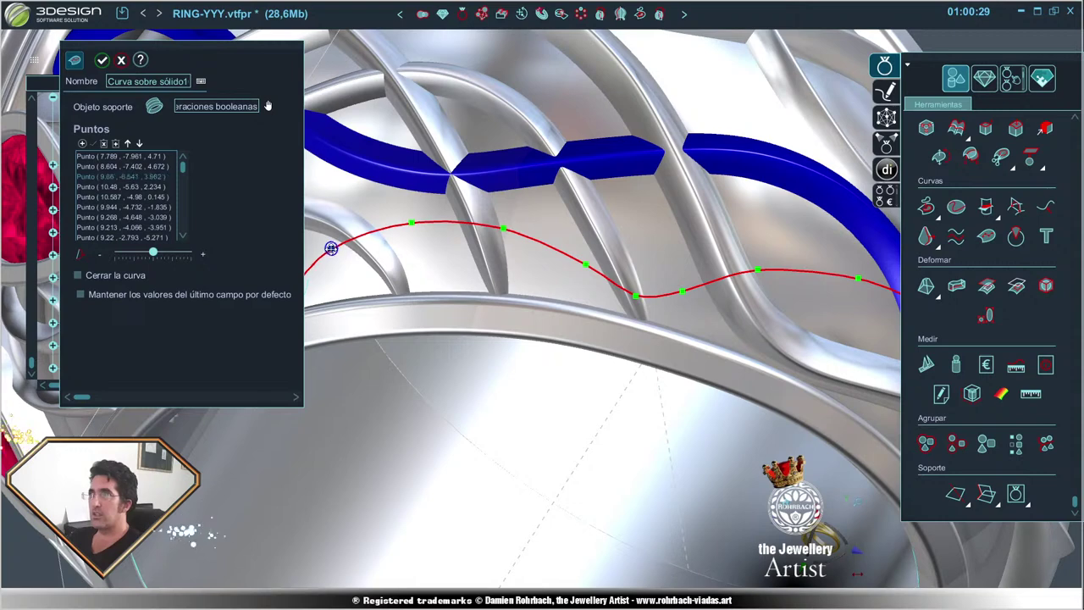
pyautogui.moveTo(412, 222); pyautogui.dragTo(406, 225)
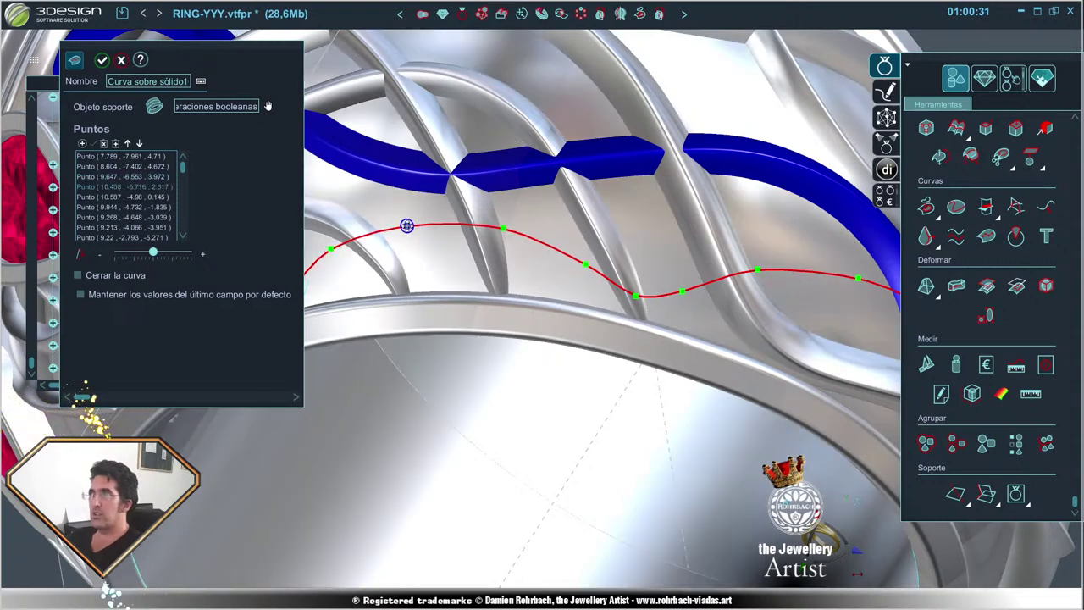
pyautogui.moveTo(503, 228); pyautogui.dragTo(498, 229)
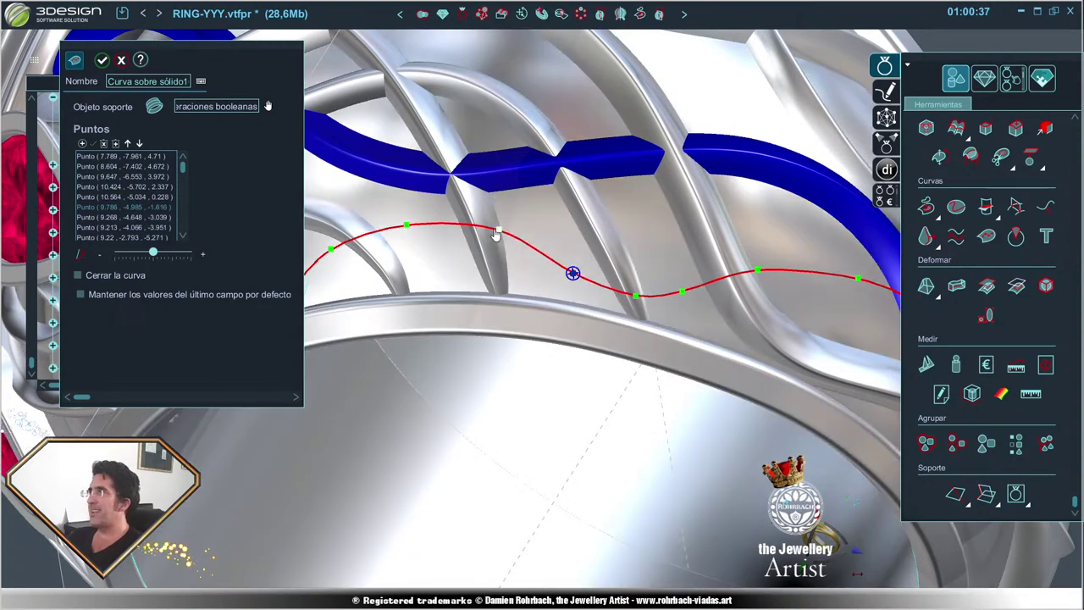
pyautogui.moveTo(499, 229); pyautogui.dragTo(486, 231)
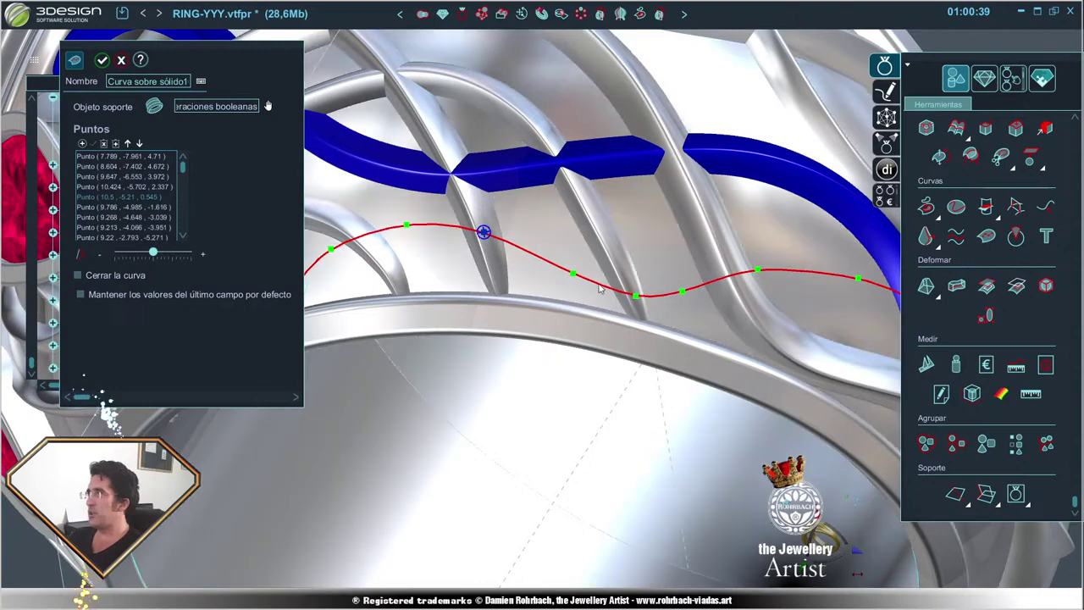
pyautogui.click(572, 274)
pyautogui.moveTo(572, 273); pyautogui.dragTo(562, 273)
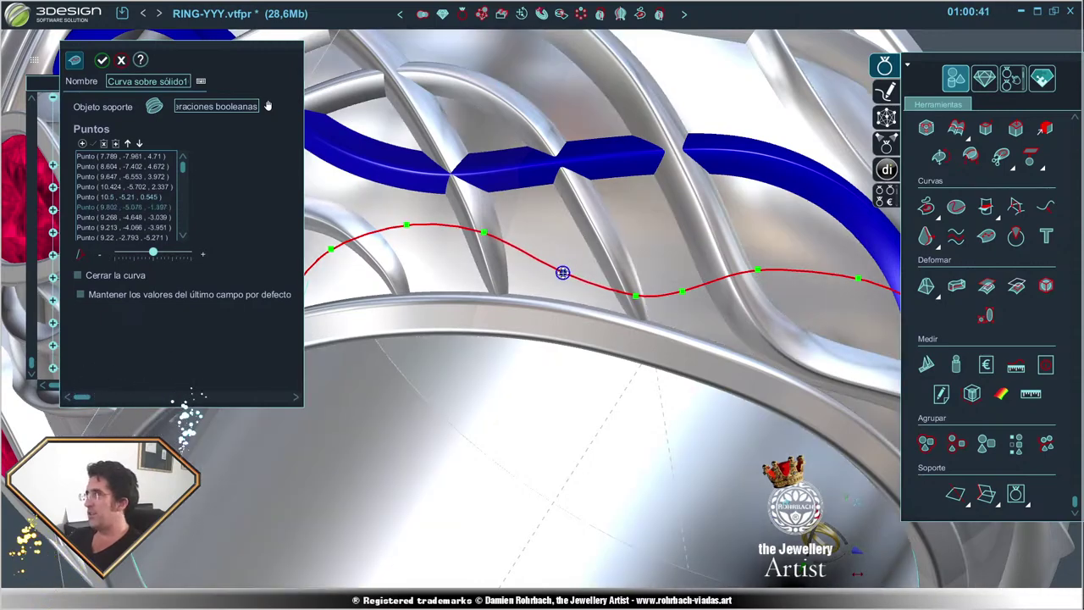
pyautogui.moveTo(562, 273)
pyautogui.mouseDown(button='right')
pyautogui.moveTo(678, 280)
pyautogui.moveTo(576, 329)
pyautogui.mouseUp(button='right')
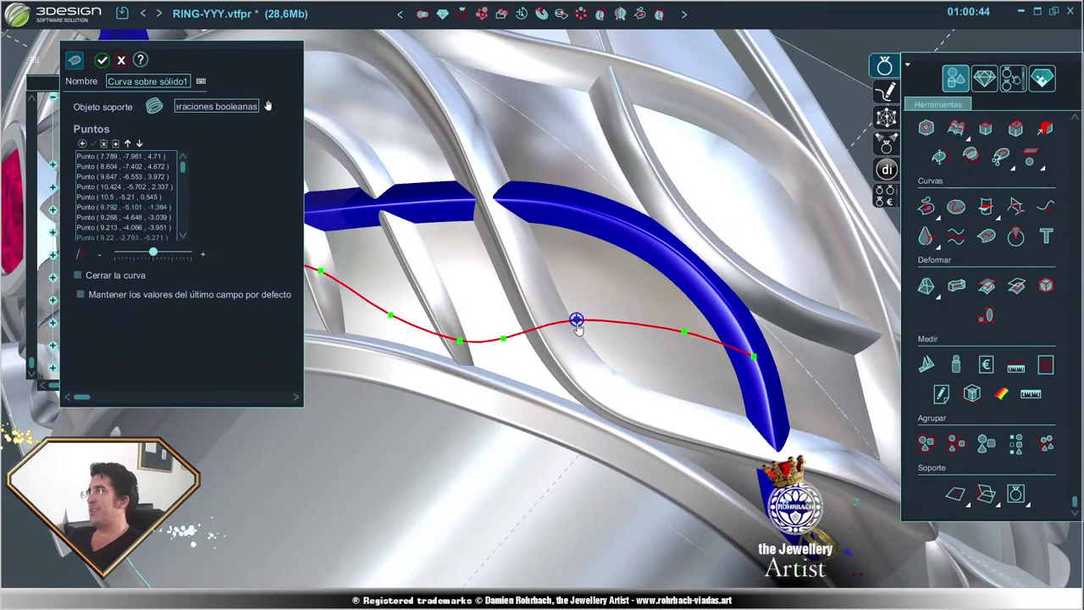
pyautogui.moveTo(577, 330); pyautogui.dragTo(679, 311)
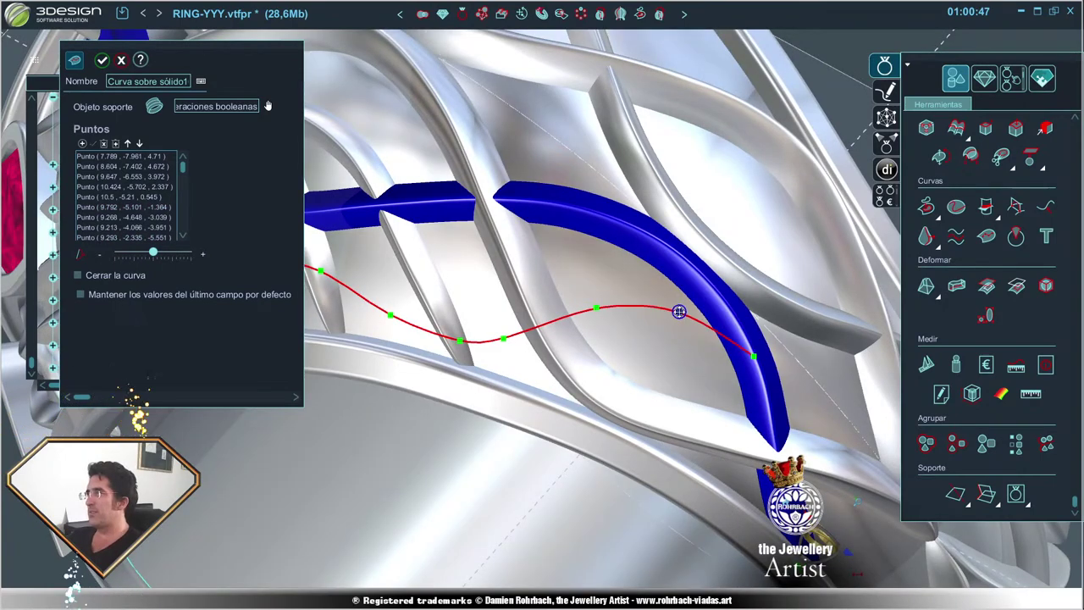
pyautogui.moveTo(554, 346)
pyautogui.mouseDown(button='right')
pyautogui.moveTo(601, 354)
pyautogui.moveTo(450, 286)
pyautogui.mouseUp(button='right')
pyautogui.moveTo(354, 266); pyautogui.dragTo(439, 298, button='right')
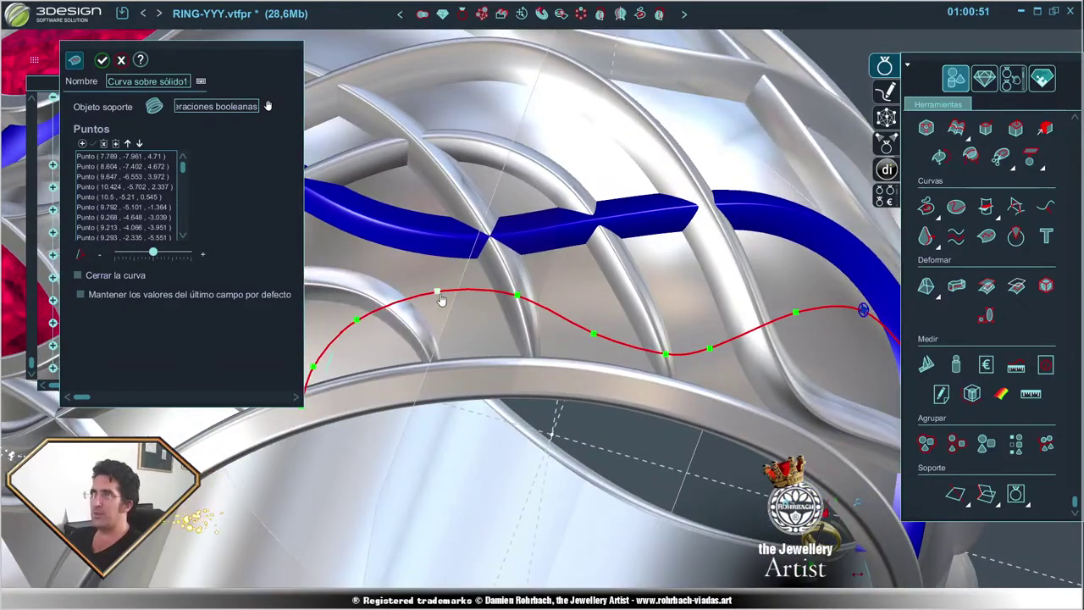
# - Nudge several middle curve points left so the curve weaves between the wires
pyautogui.moveTo(436, 291); pyautogui.dragTo(425, 290)
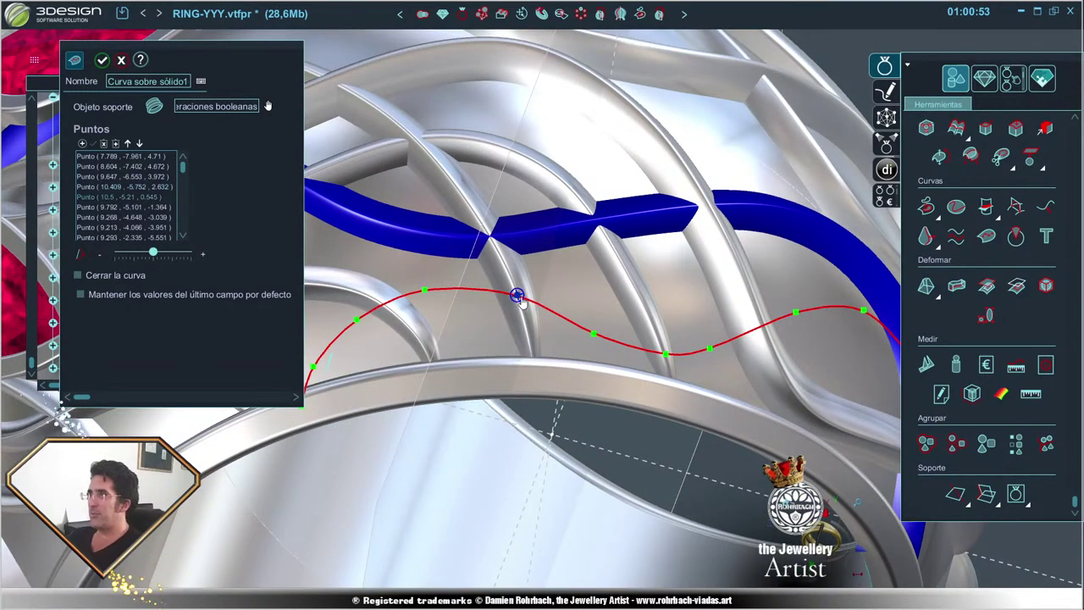
pyautogui.moveTo(515, 298); pyautogui.dragTo(511, 298)
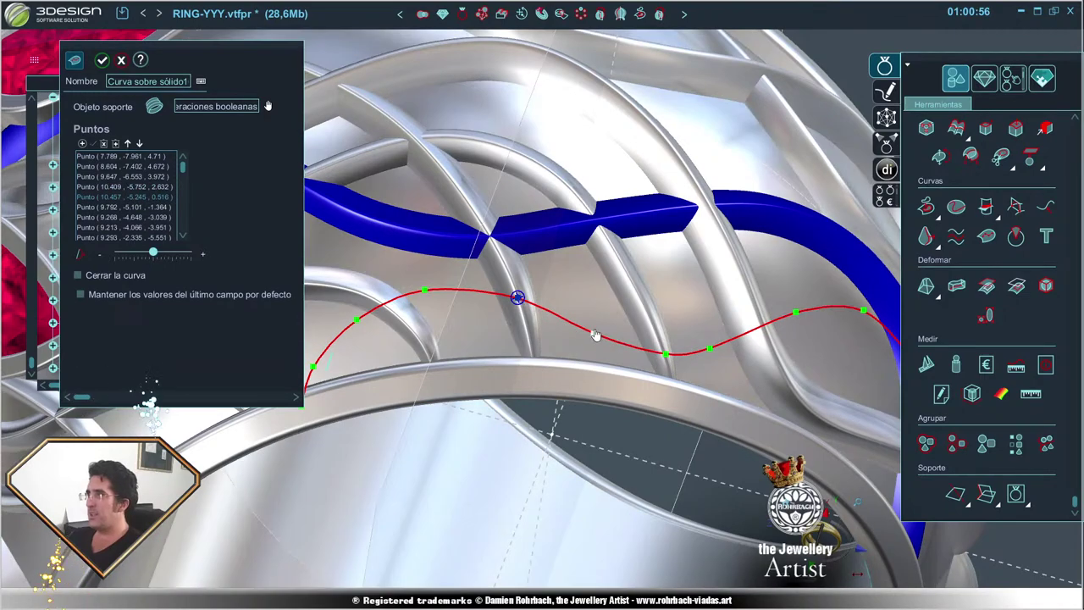
pyautogui.moveTo(595, 335); pyautogui.dragTo(580, 342)
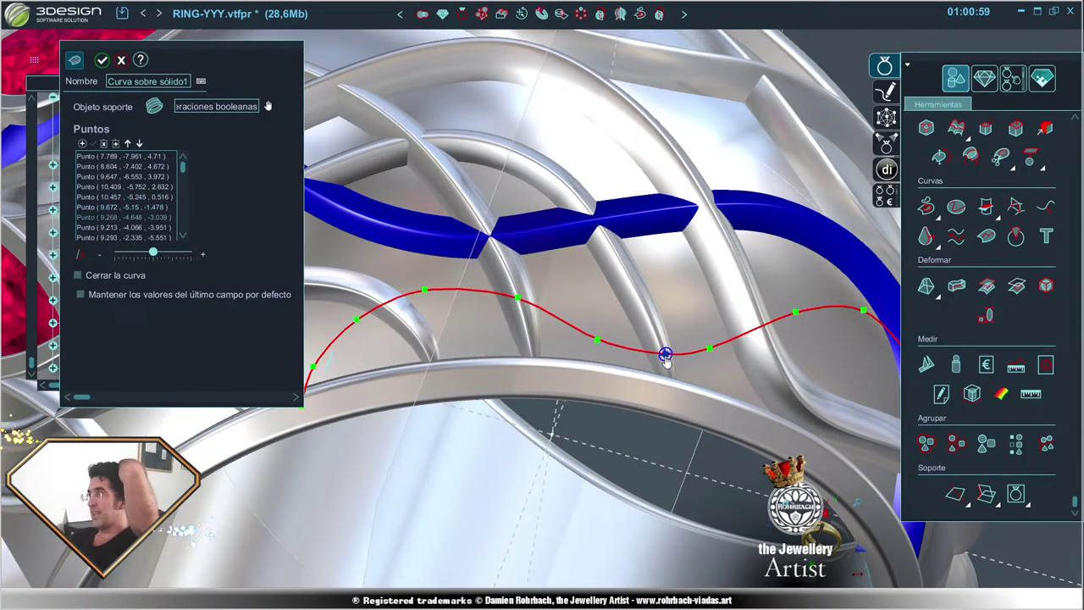
pyautogui.moveTo(665, 354); pyautogui.dragTo(656, 356)
pyautogui.moveTo(656, 356); pyautogui.dragTo(545, 329, button='right')
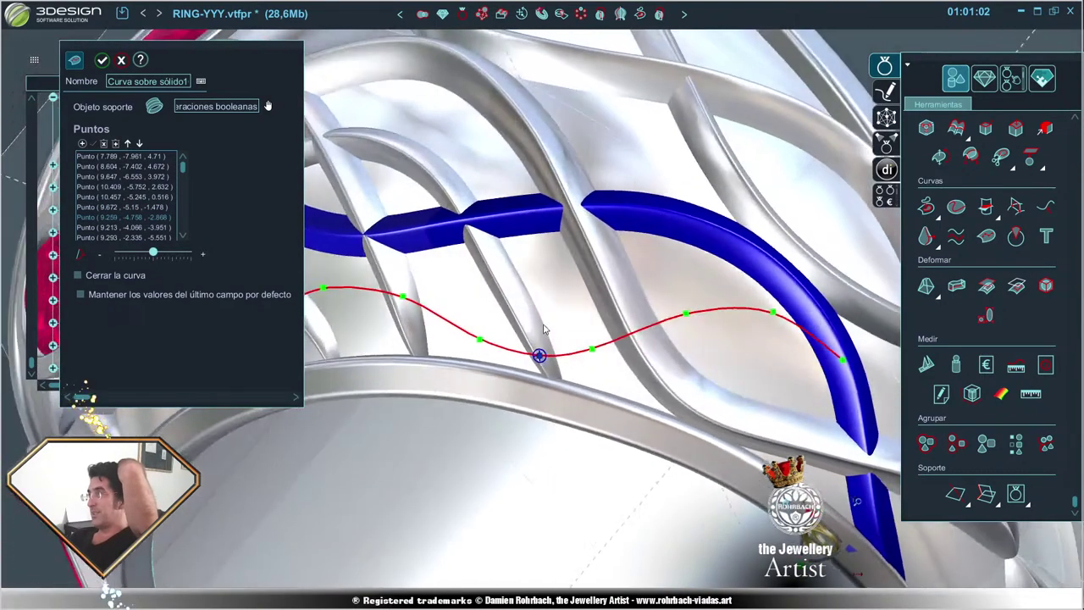
pyautogui.moveTo(582, 345); pyautogui.dragTo(588, 336)
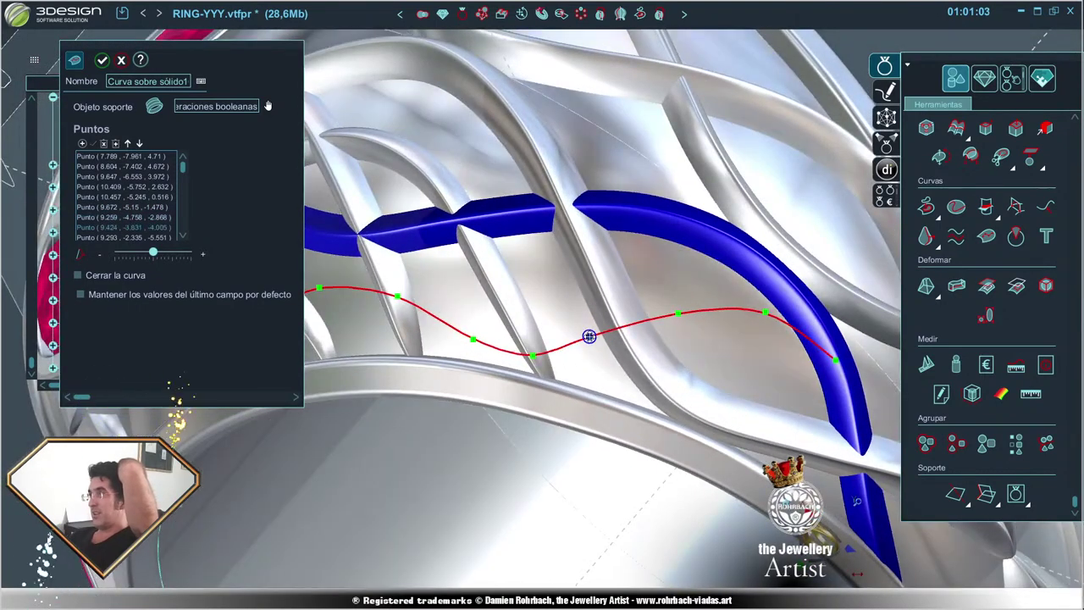
pyautogui.moveTo(474, 347); pyautogui.dragTo(458, 338)
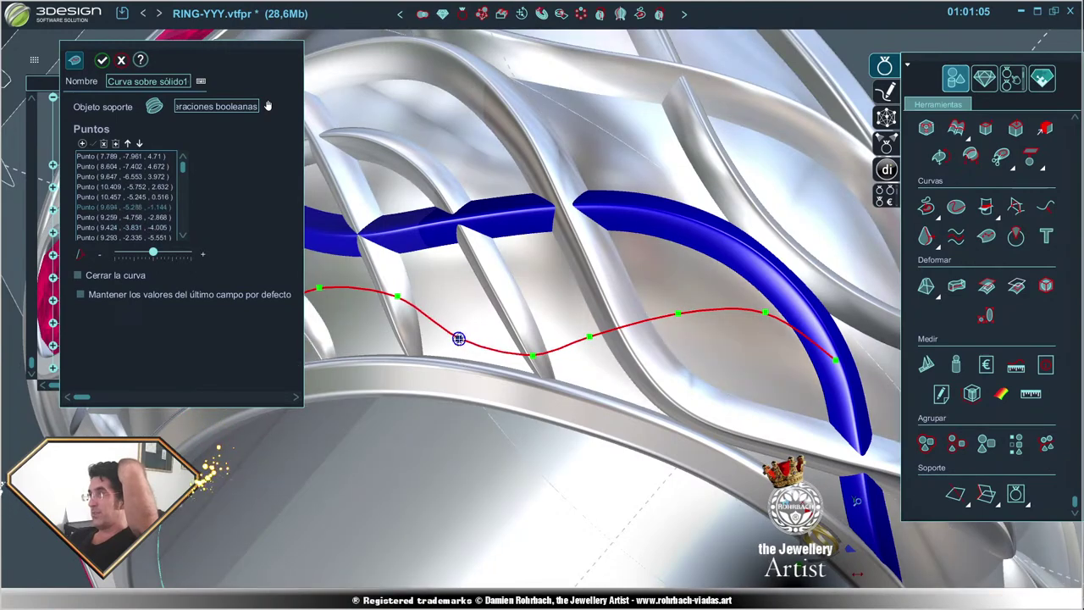
pyautogui.moveTo(532, 355); pyautogui.dragTo(521, 349)
# - Nudge one more point and view the whole ring from below to check the curve's path
pyautogui.moveTo(509, 364); pyautogui.dragTo(481, 317, button='middle')
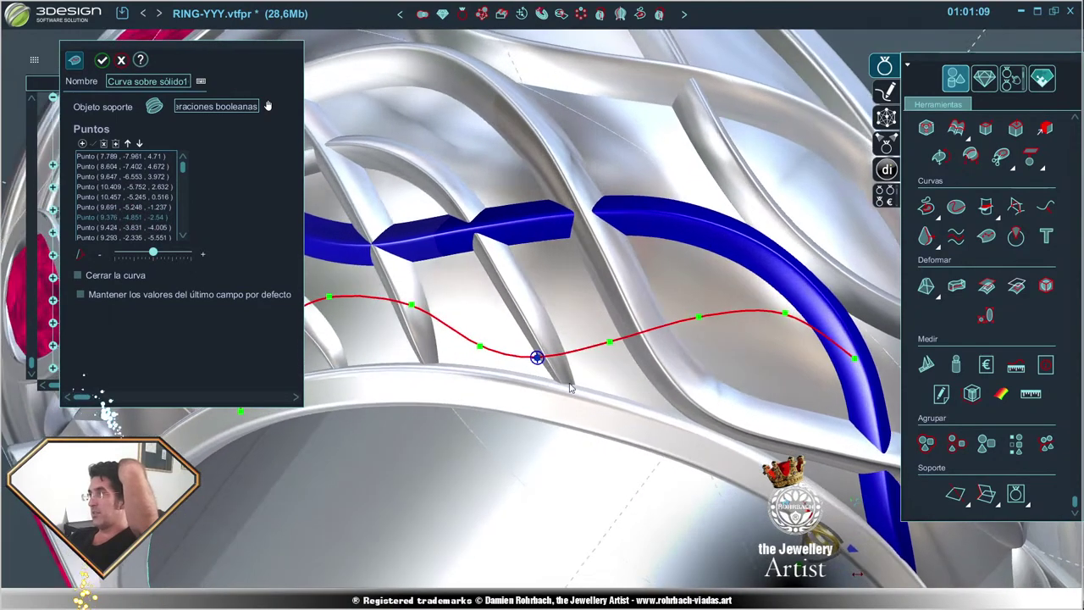
pyautogui.moveTo(457, 316); pyautogui.dragTo(449, 310)
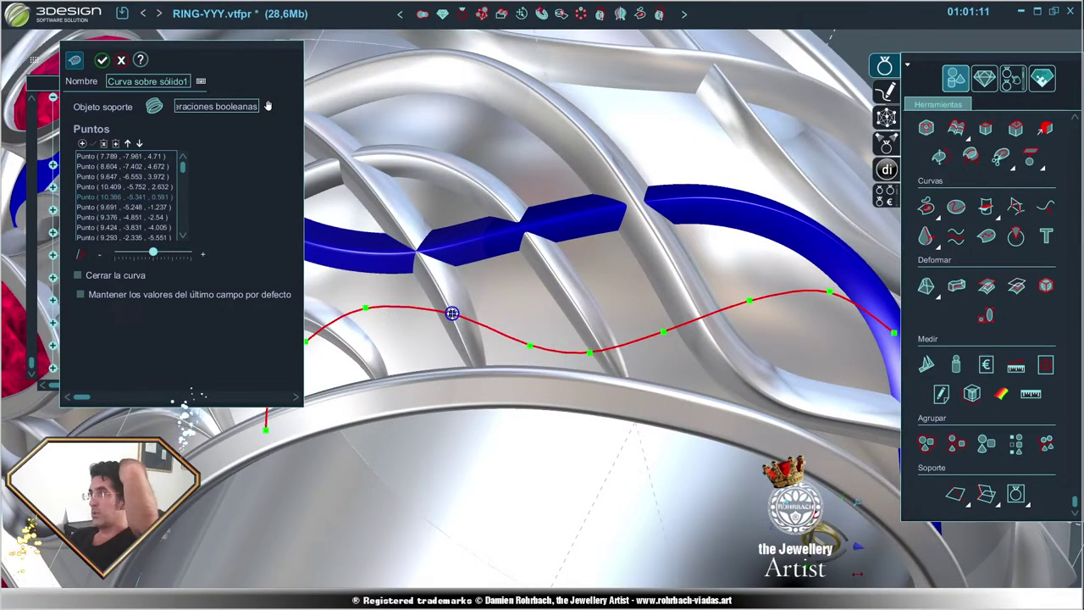
pyautogui.moveTo(449, 310); pyautogui.dragTo(451, 302, button='middle')
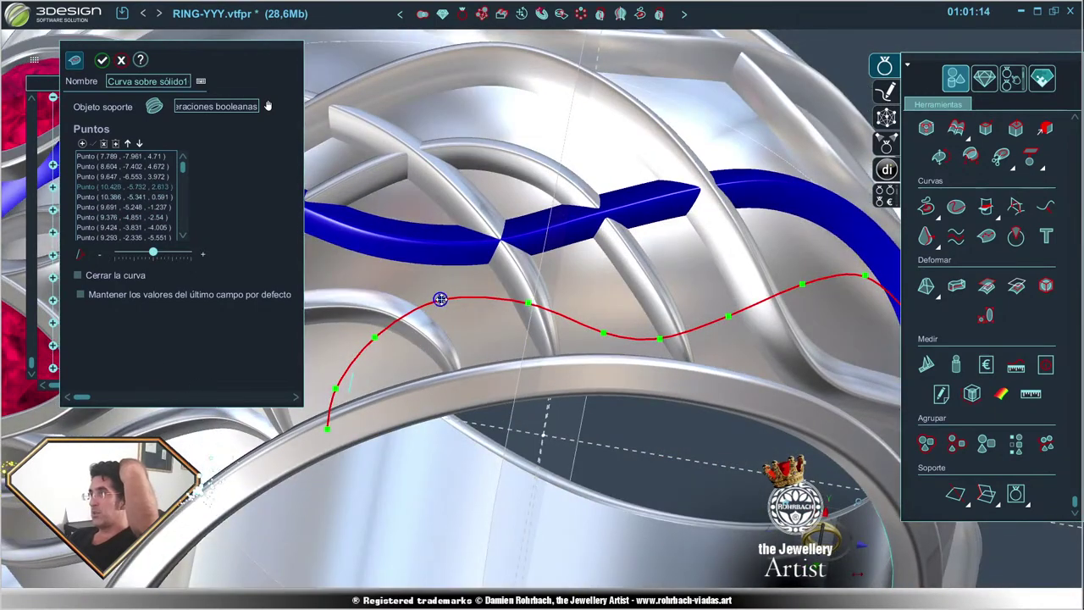
pyautogui.moveTo(713, 263); pyautogui.dragTo(715, 353, button='right')
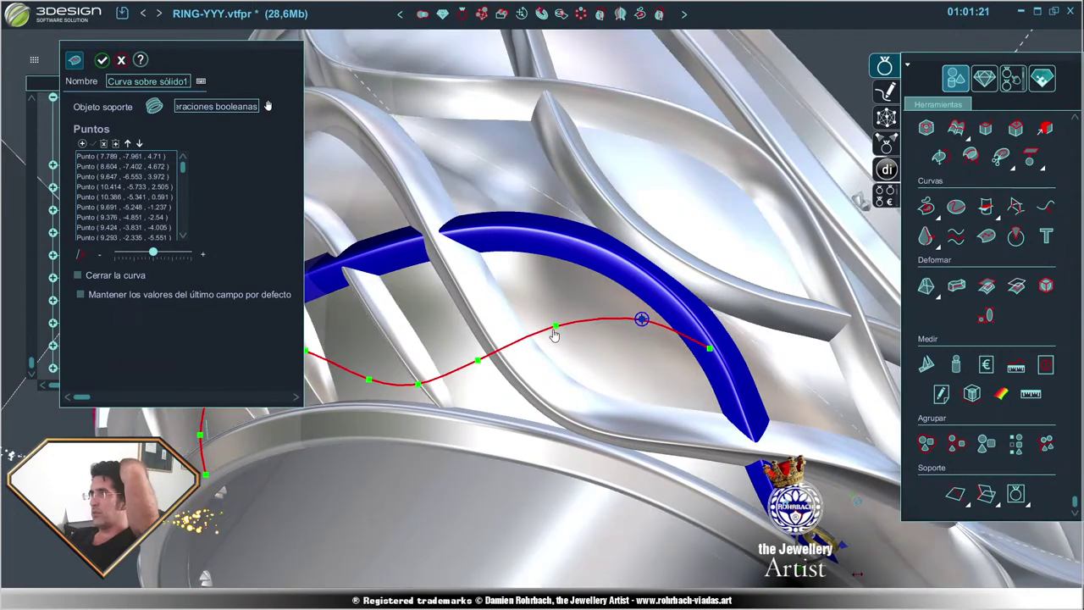
pyautogui.scroll(-5, 630, 320)
pyautogui.moveTo(630, 320); pyautogui.dragTo(525, 445, button='right')
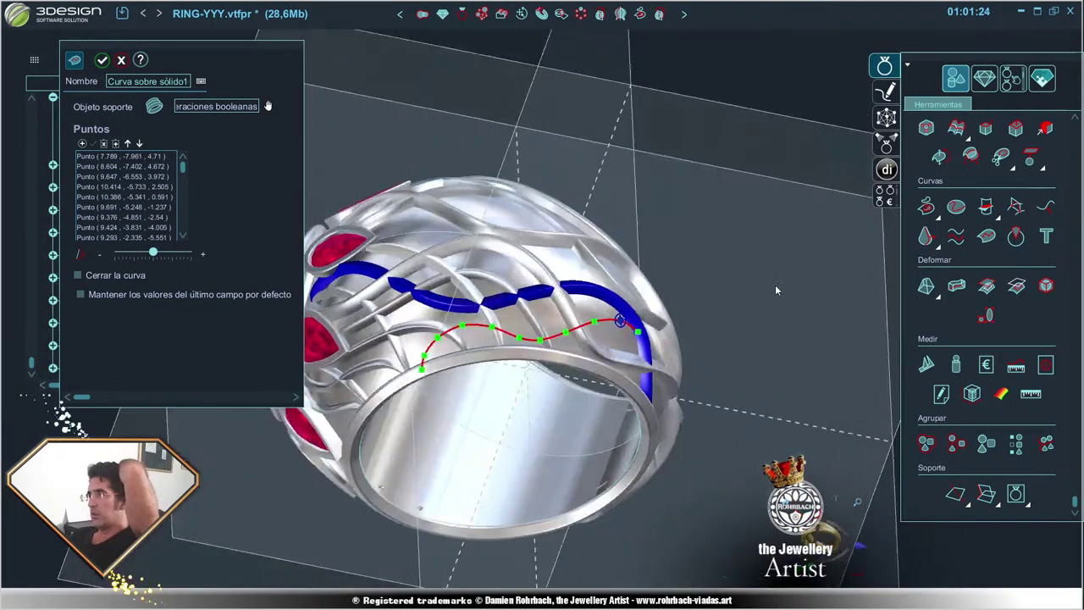
pyautogui.scroll(5, 504, 442)
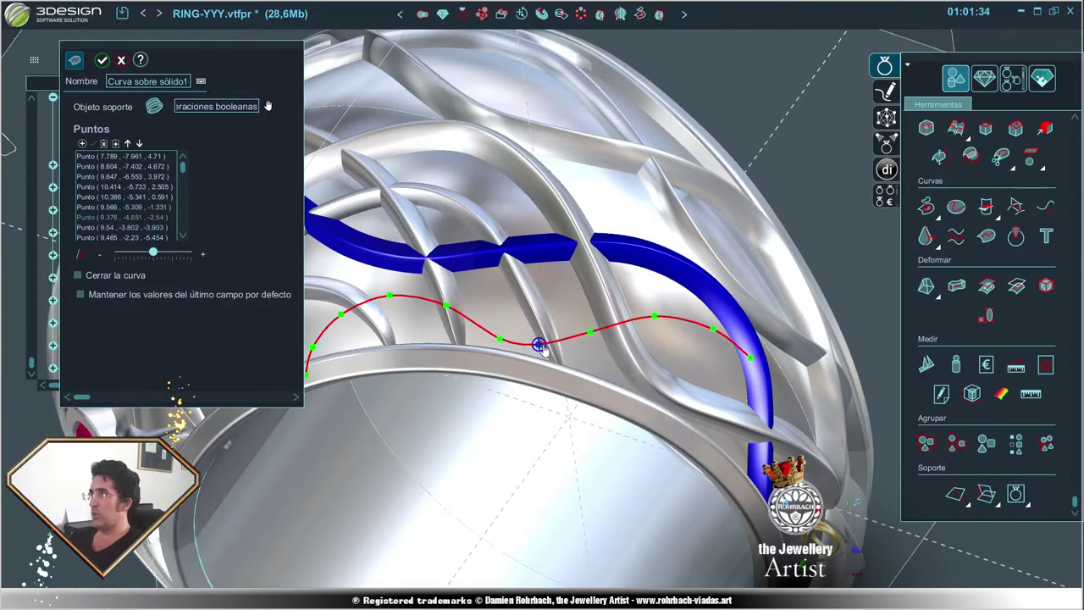
pyautogui.scroll(-5, 540, 347)
# - Confirm the curve and sweep Multicurvas11, a 0.6 × 0.6 mm white-gold wire, along it
pyautogui.moveTo(541, 347); pyautogui.dragTo(643, 364, button='middle')
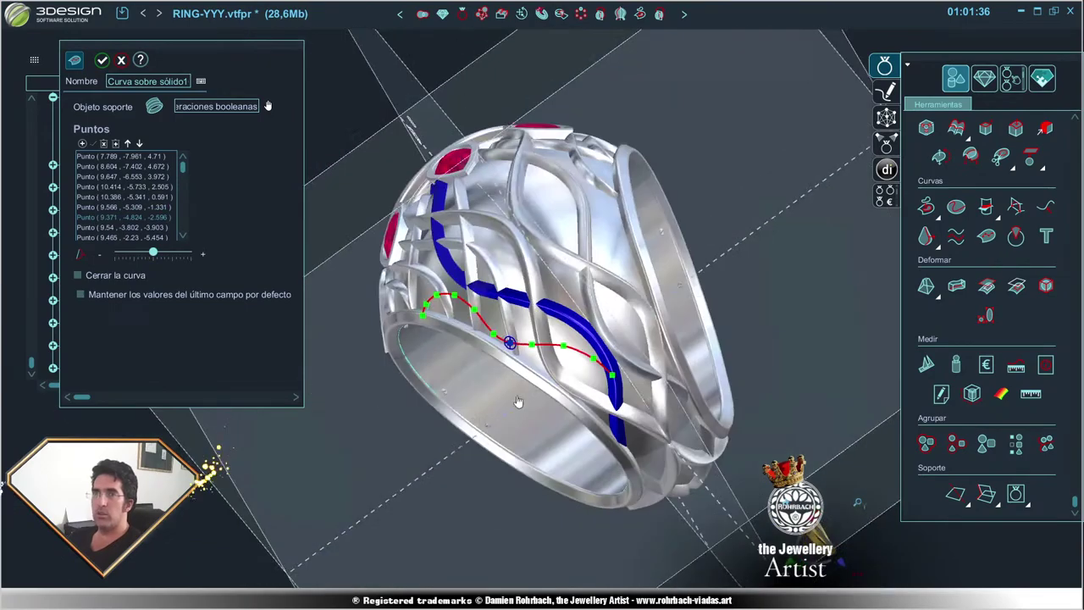
pyautogui.scroll(5, 693, 376)
pyautogui.press('Return')
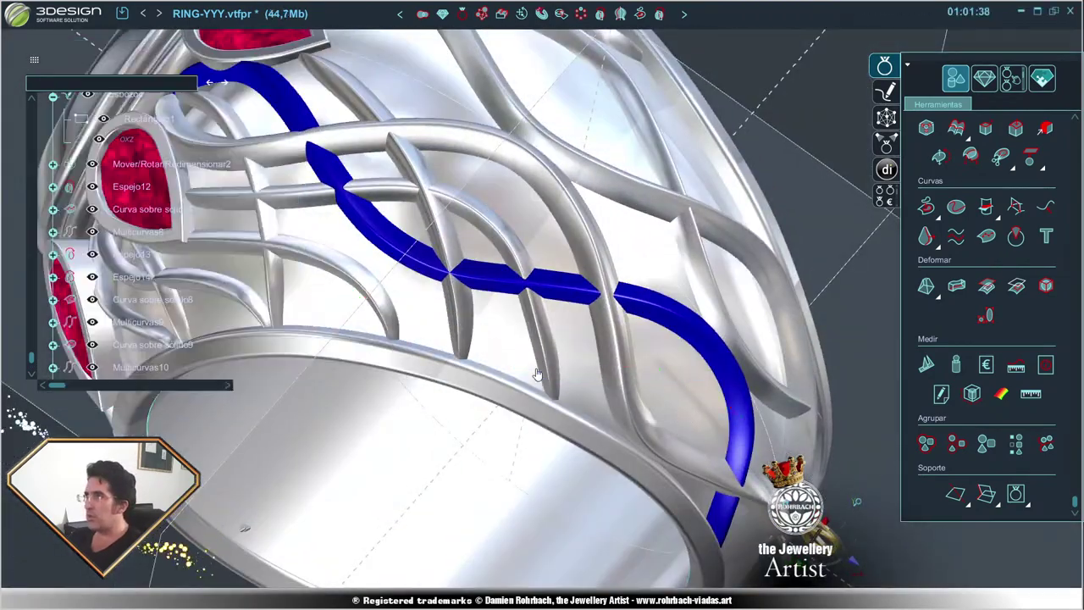
pyautogui.scroll(-5, 687, 416)
pyautogui.moveTo(687, 416); pyautogui.dragTo(628, 298, button='middle')
pyautogui.scroll(5, 628, 298)
pyautogui.rightClick(628, 298)
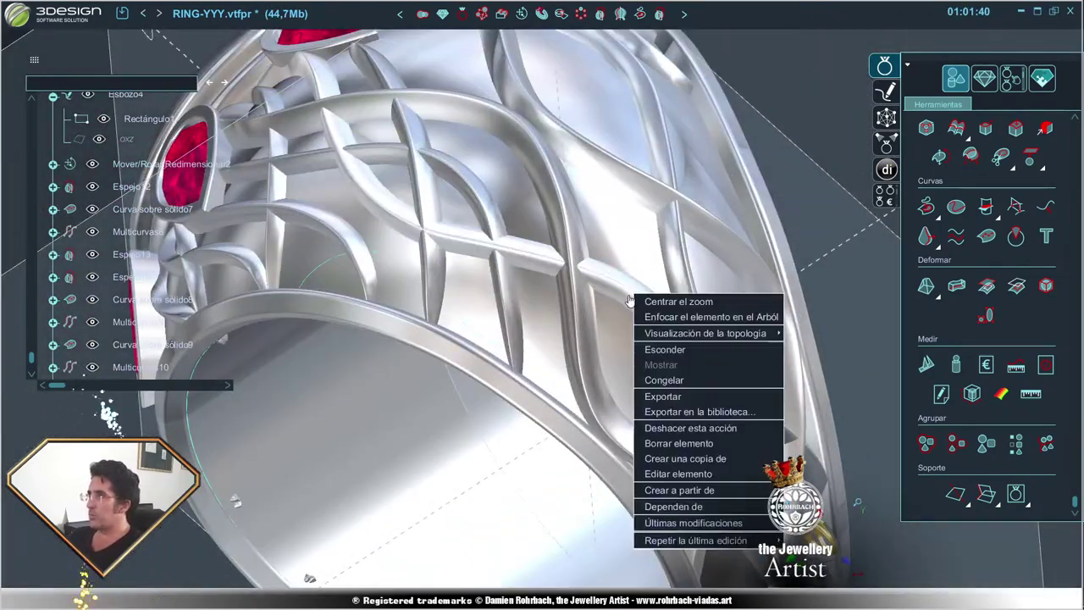
pyautogui.click(668, 458)
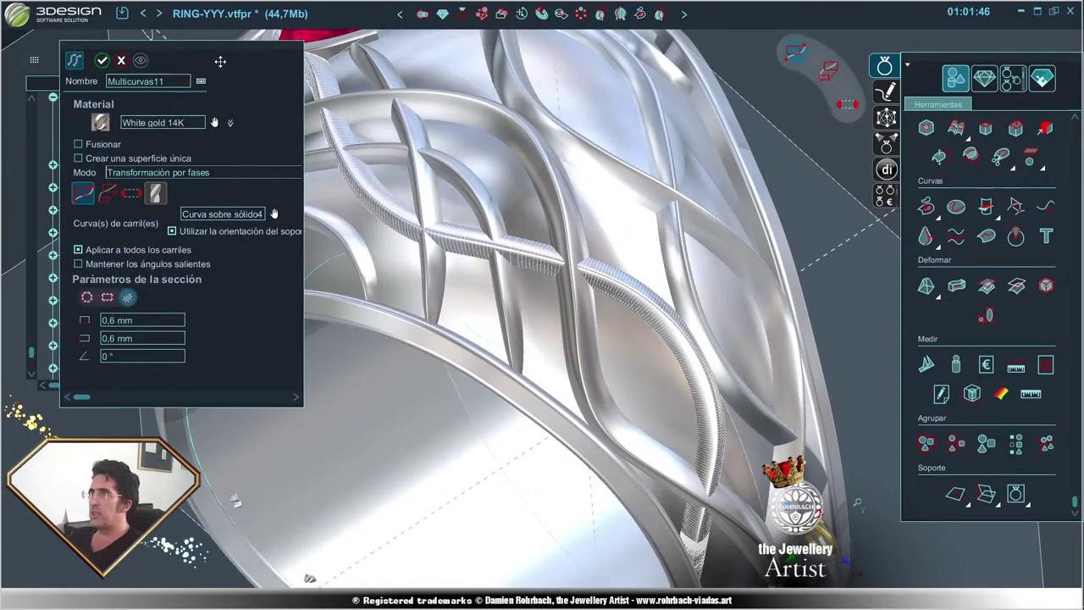
pyautogui.moveTo(265, 200); pyautogui.dragTo(516, 225)
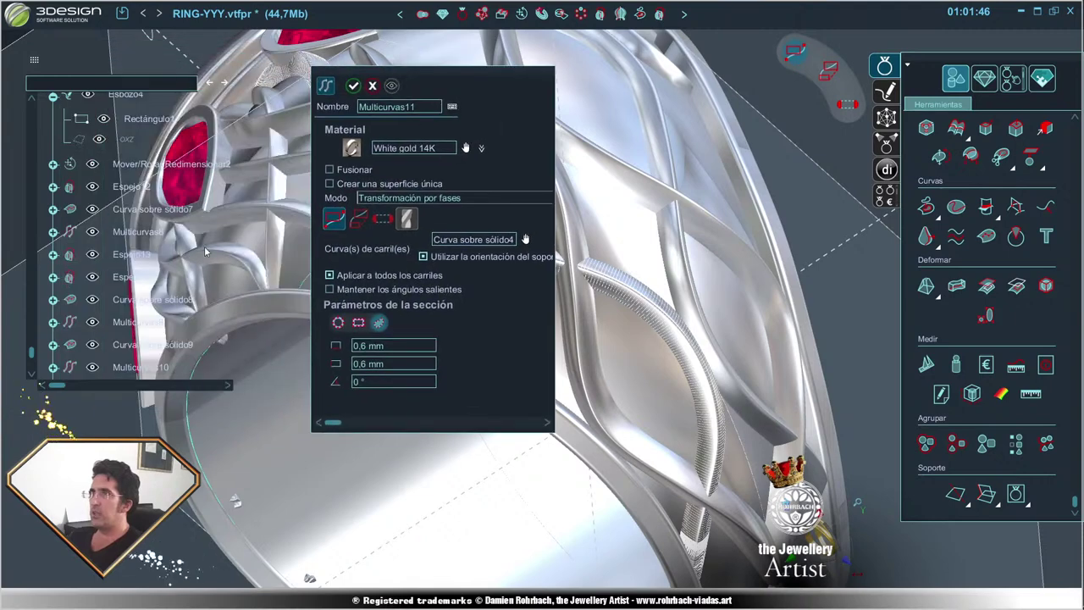
pyautogui.click(525, 240)
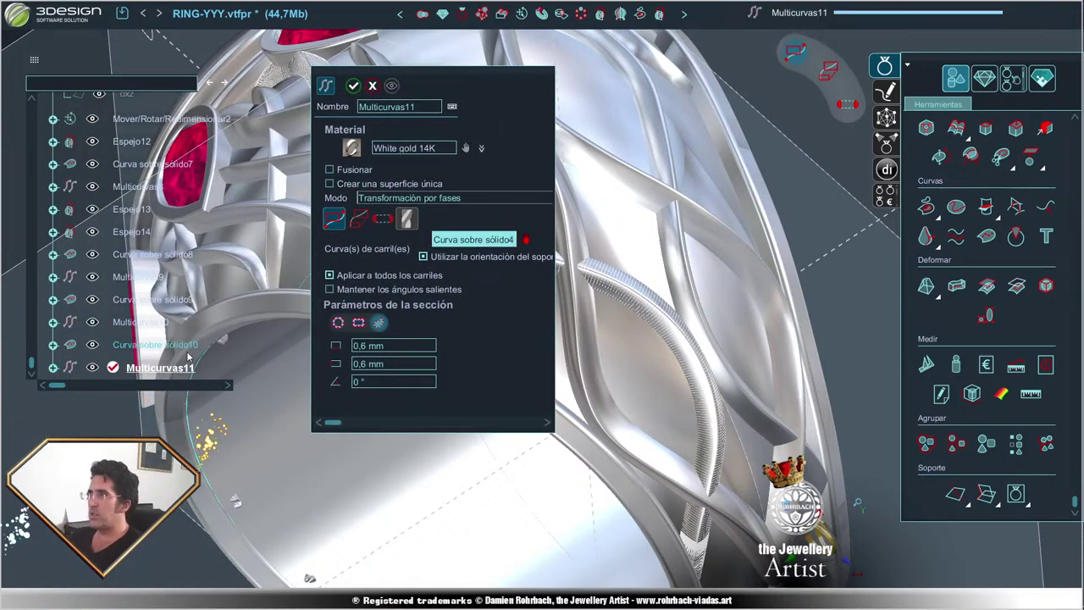
pyautogui.press('Return')
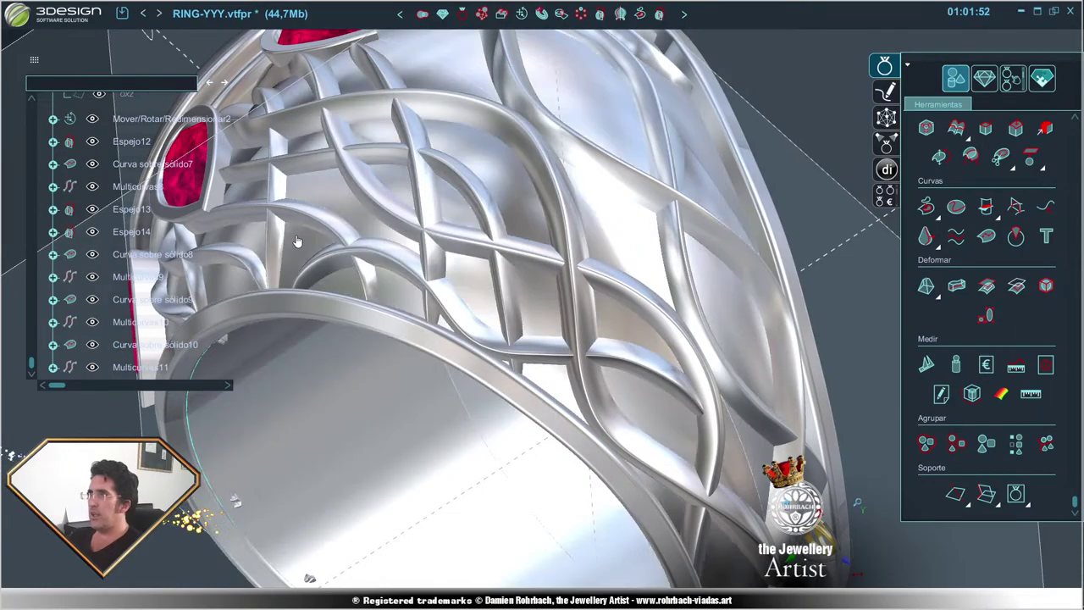
# - Orbit around the ring to inspect the new wire across the shank
pyautogui.scroll(-3, 296, 242)
pyautogui.scroll(-5, 508, 322)
pyautogui.moveTo(685, 387); pyautogui.dragTo(472, 416, button='right')
pyautogui.scroll(3, 561, 272)
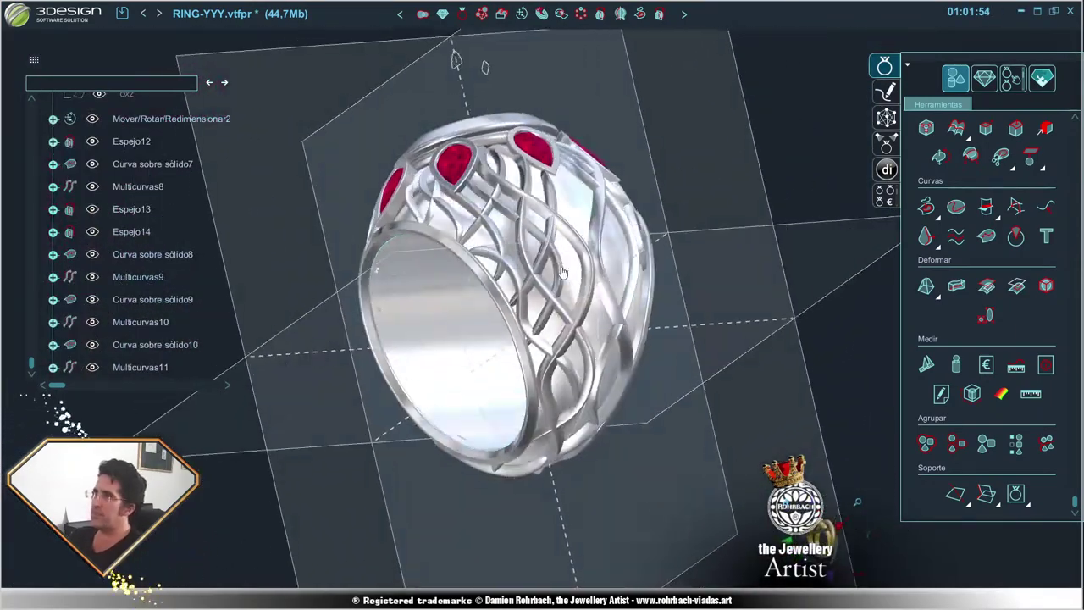
pyautogui.moveTo(561, 272); pyautogui.dragTo(663, 436, button='right')
pyautogui.moveTo(526, 540); pyautogui.dragTo(643, 413, button='right')
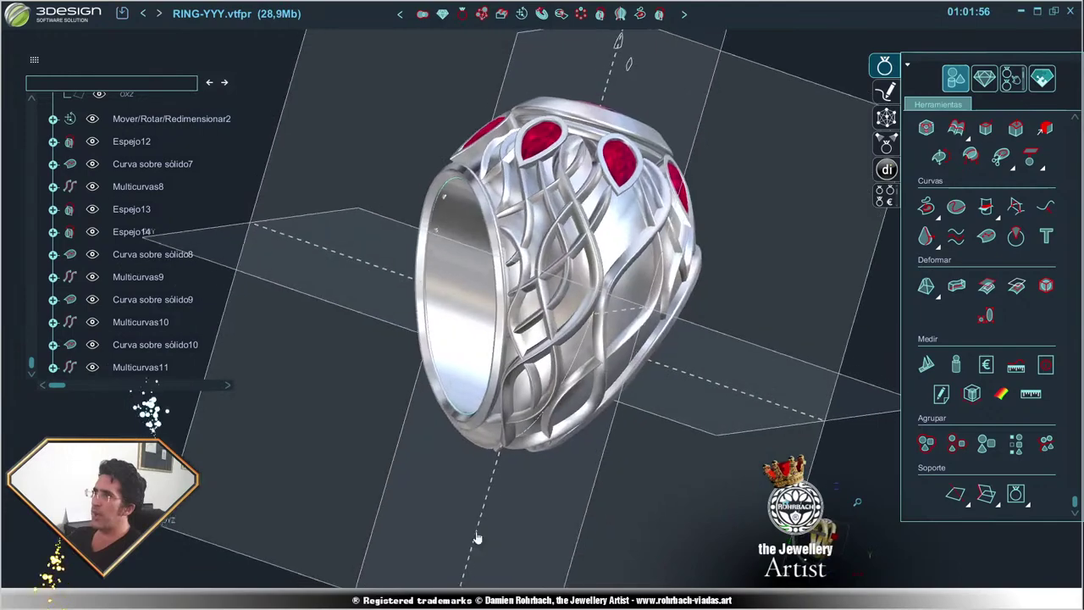
pyautogui.scroll(3, 563, 376)
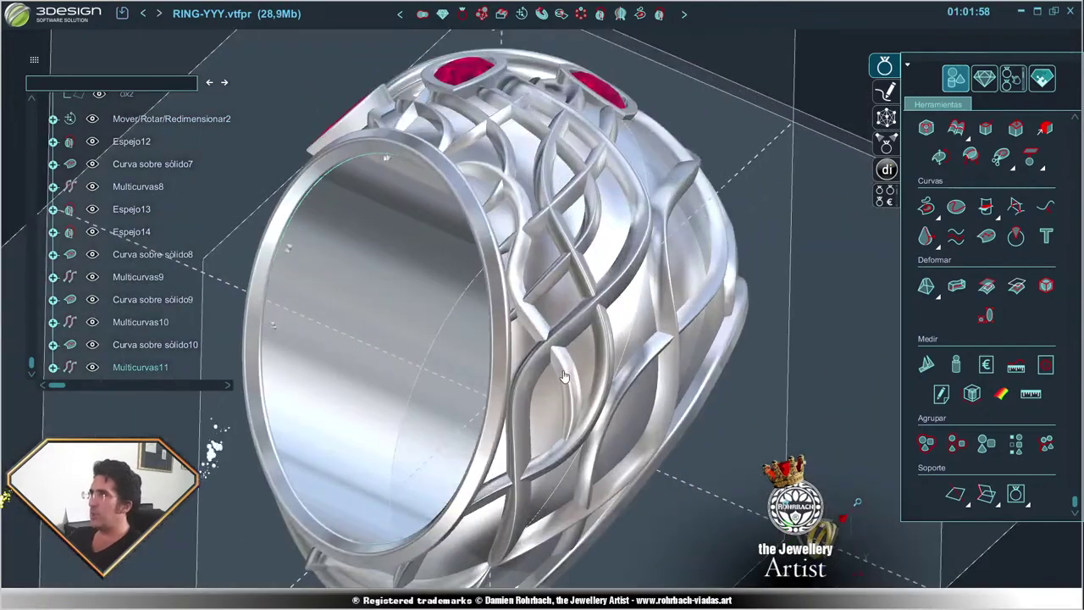
pyautogui.moveTo(552, 432); pyautogui.dragTo(525, 229, button='right')
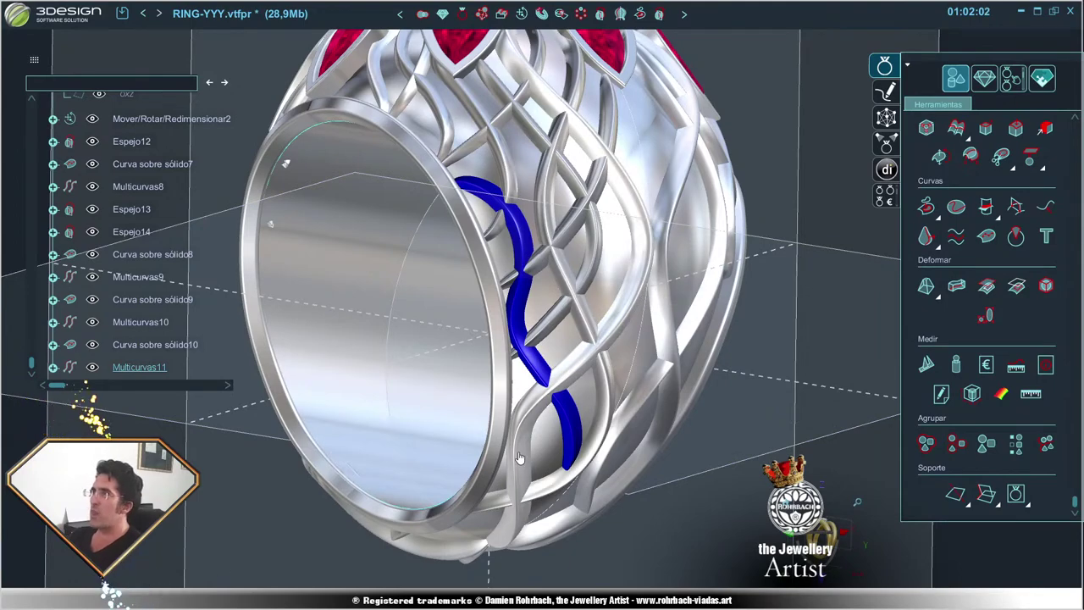
# - Reopen Curva sobre sólido10, delete two starting points, and select its second and third points
pyautogui.doubleClick(153, 344)
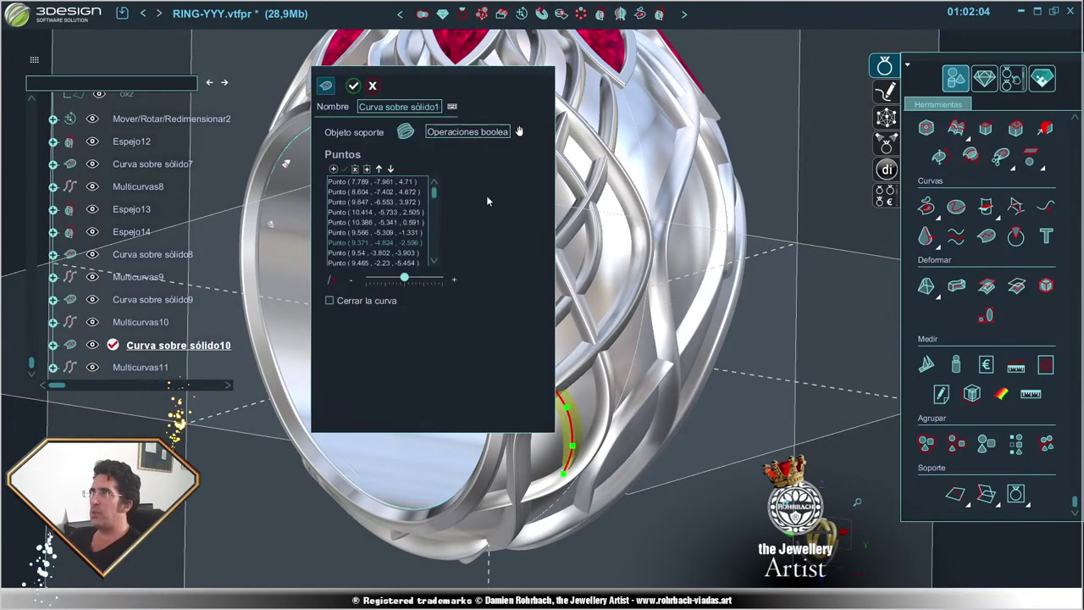
pyautogui.moveTo(471, 91); pyautogui.dragTo(204, 80)
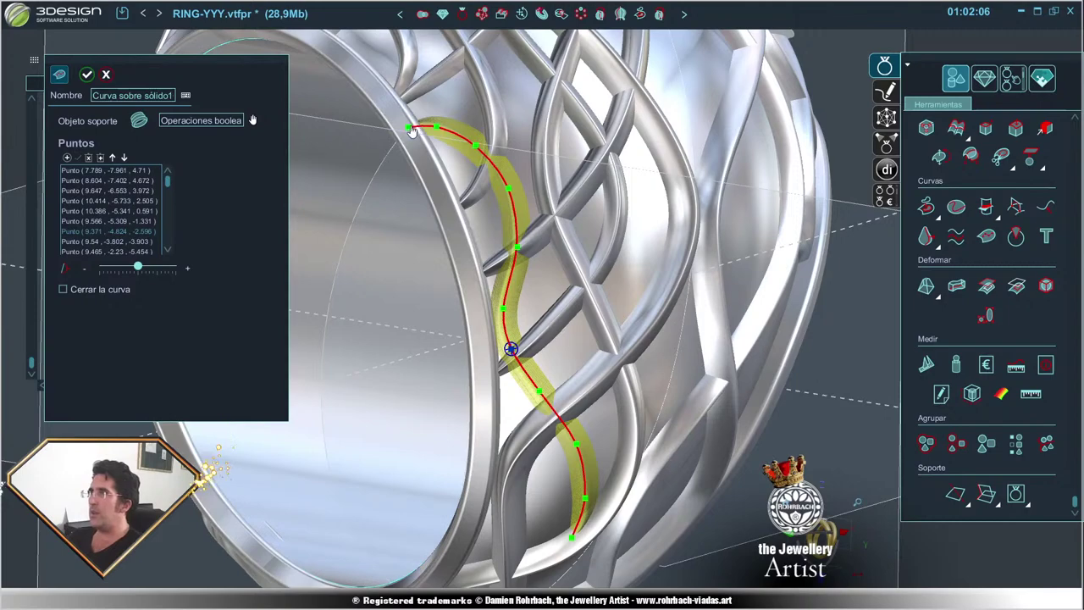
pyautogui.click(89, 158)
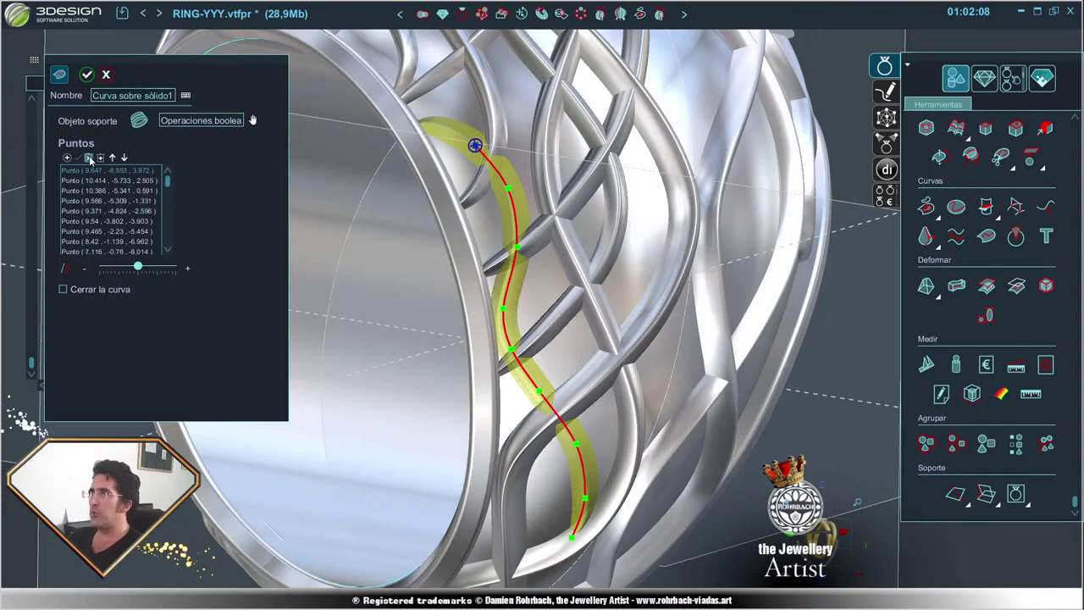
pyautogui.click(90, 159)
pyautogui.click(516, 248)
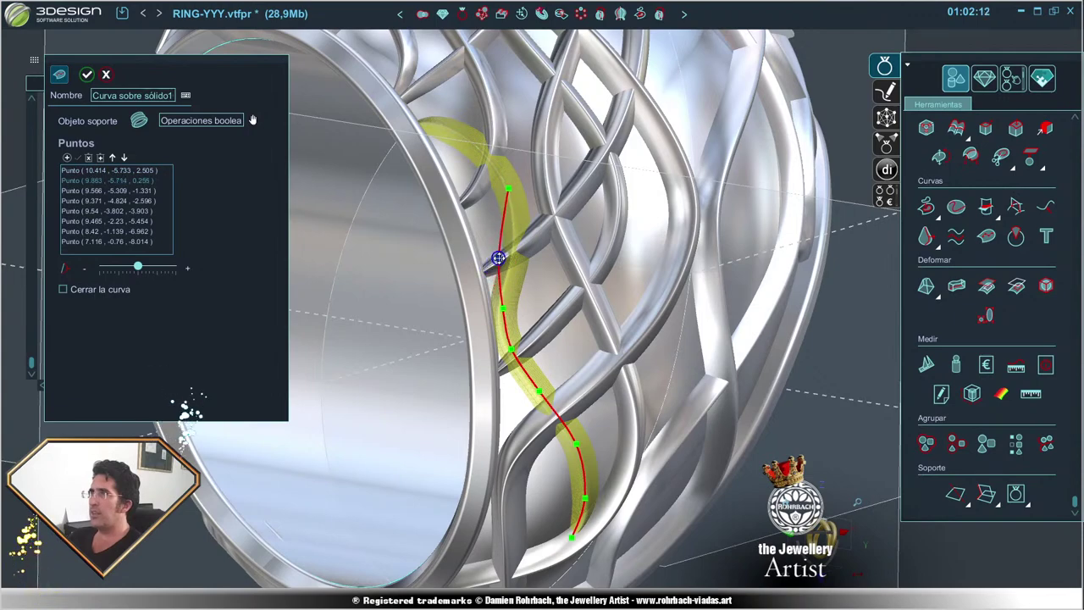
pyautogui.click(502, 308)
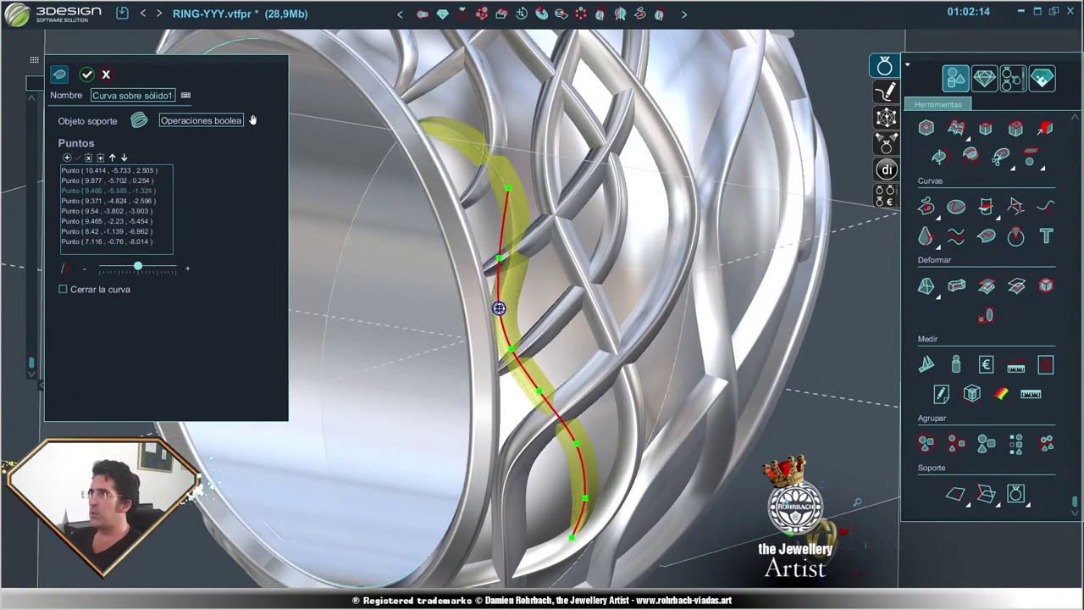
# - Check the revised path against the rubies and validate Curva sobre sólido10
pyautogui.moveTo(501, 215); pyautogui.dragTo(455, 332, button='middle')
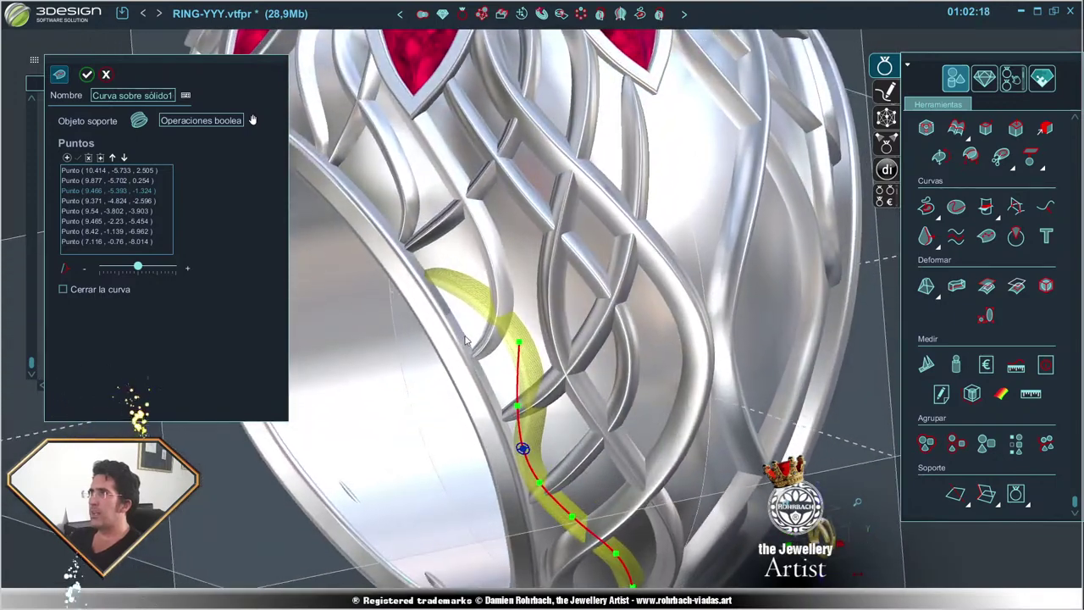
pyautogui.moveTo(455, 332); pyautogui.dragTo(474, 361, button='middle')
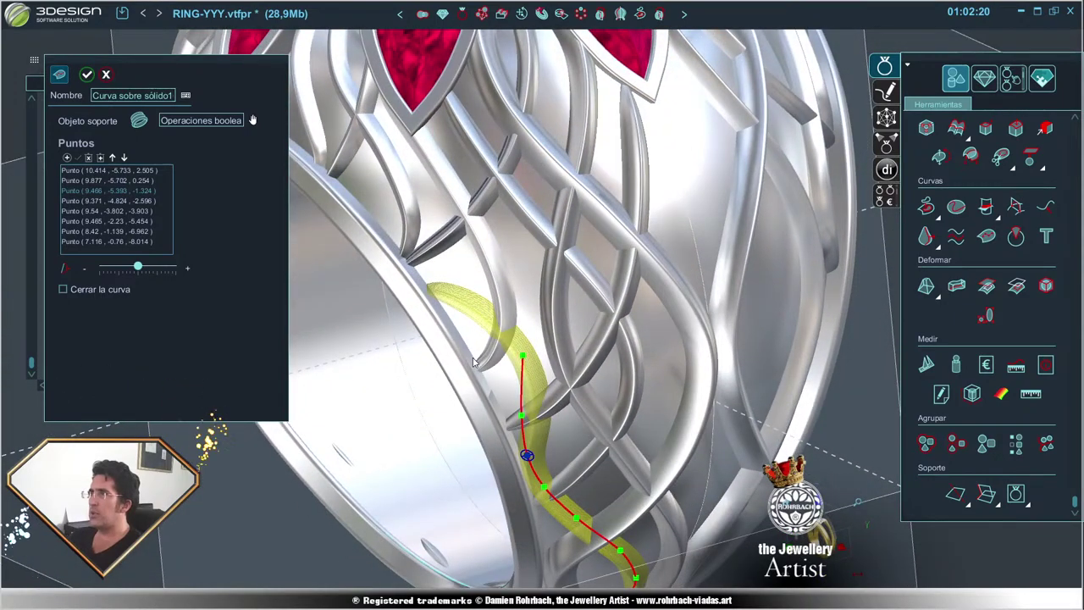
pyautogui.moveTo(474, 361); pyautogui.dragTo(497, 351, button='middle')
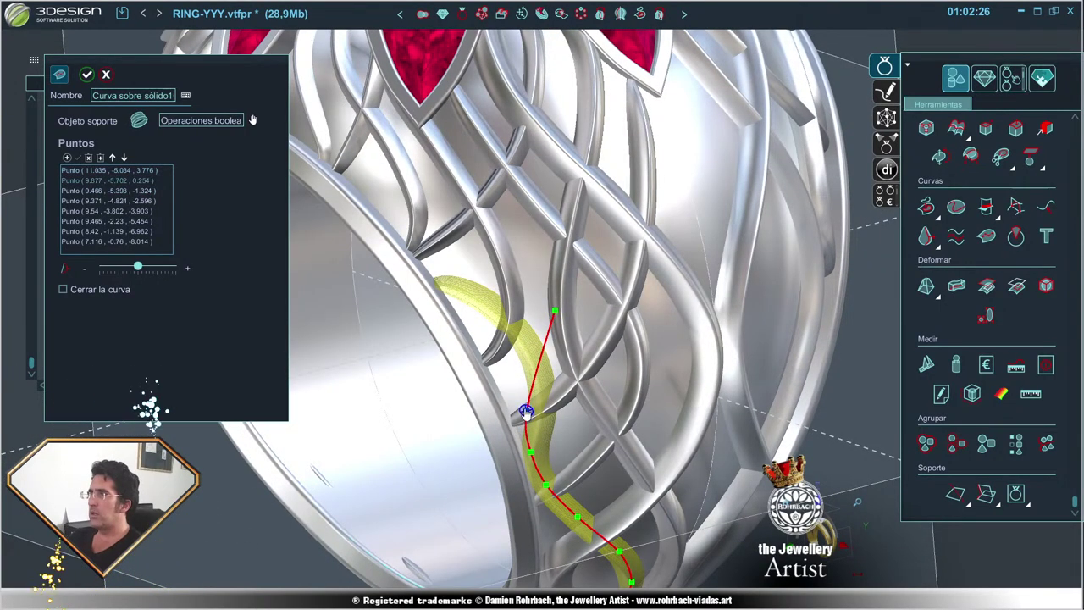
pyautogui.scroll(-5, 535, 415)
pyautogui.scroll(5, 512, 364)
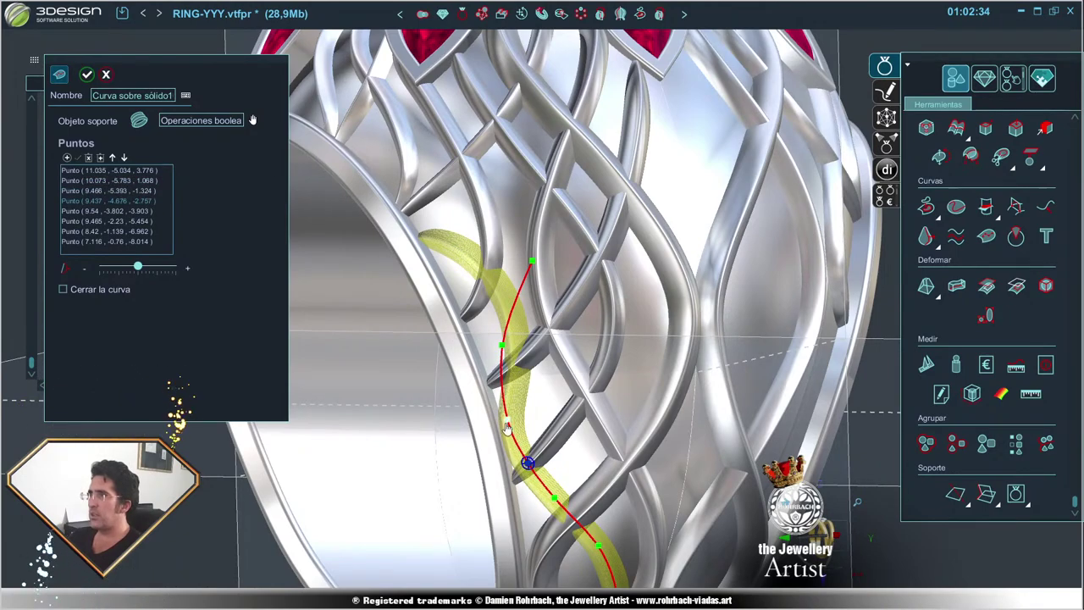
pyautogui.press('Return')
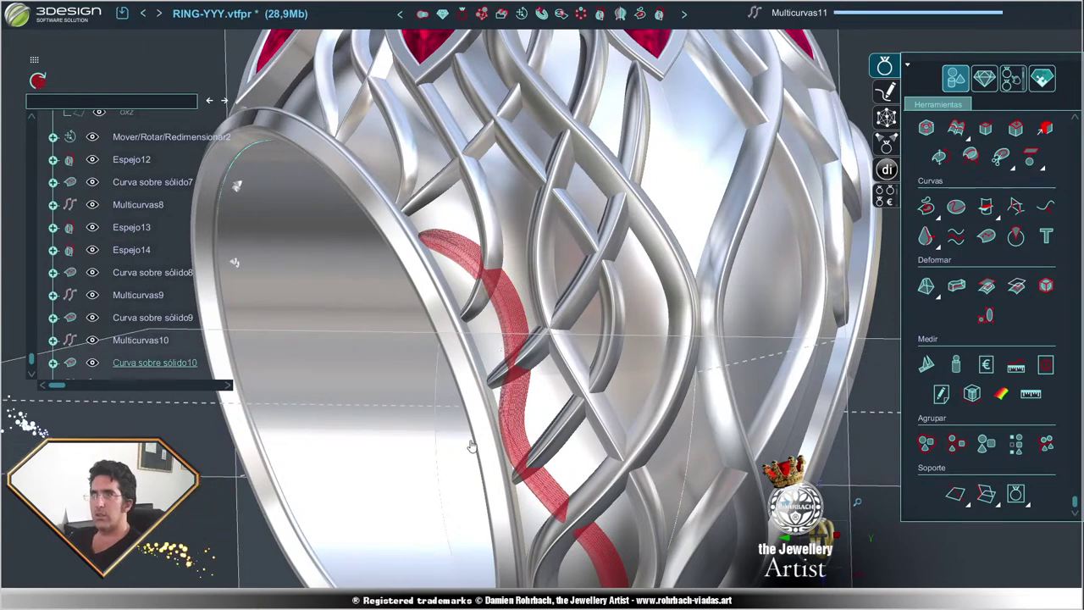
# - Reshape Curva sobre sólido1 by moving one of its points, then confirm the edit
pyautogui.scroll(-5, 512, 516)
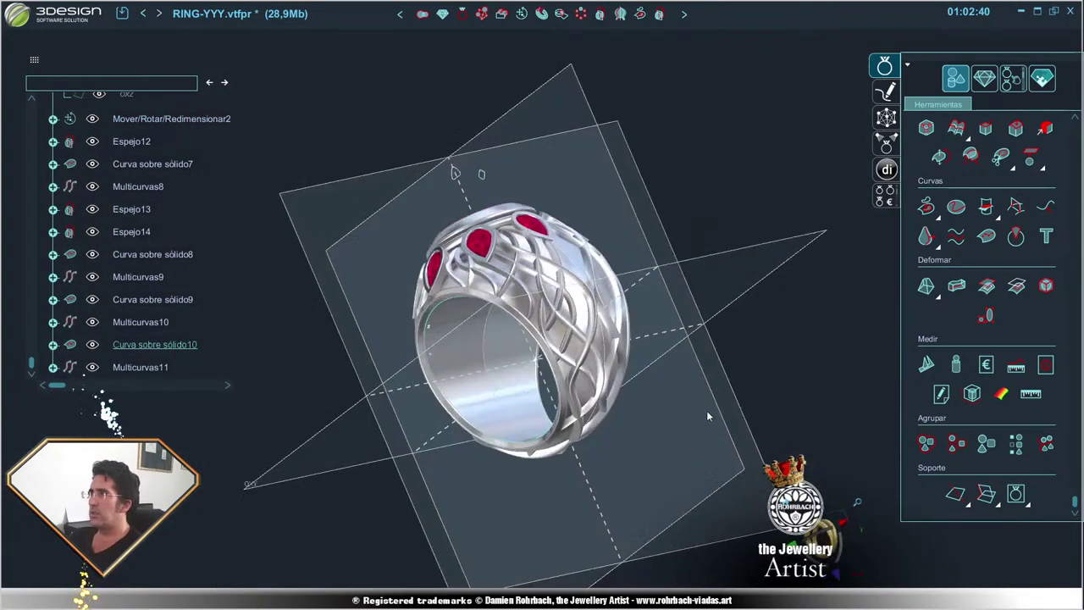
pyautogui.moveTo(511, 516)
pyautogui.mouseDown(button='middle')
pyautogui.moveTo(491, 403)
pyautogui.moveTo(431, 451)
pyautogui.mouseUp(button='middle')
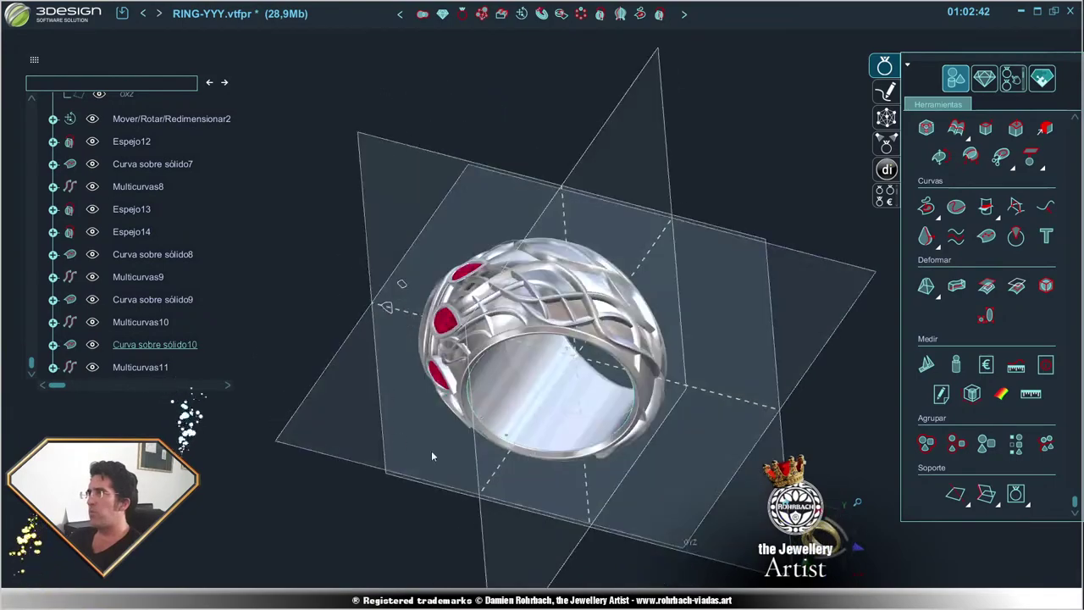
pyautogui.scroll(5, 600, 289)
pyautogui.scroll(2, 600, 290)
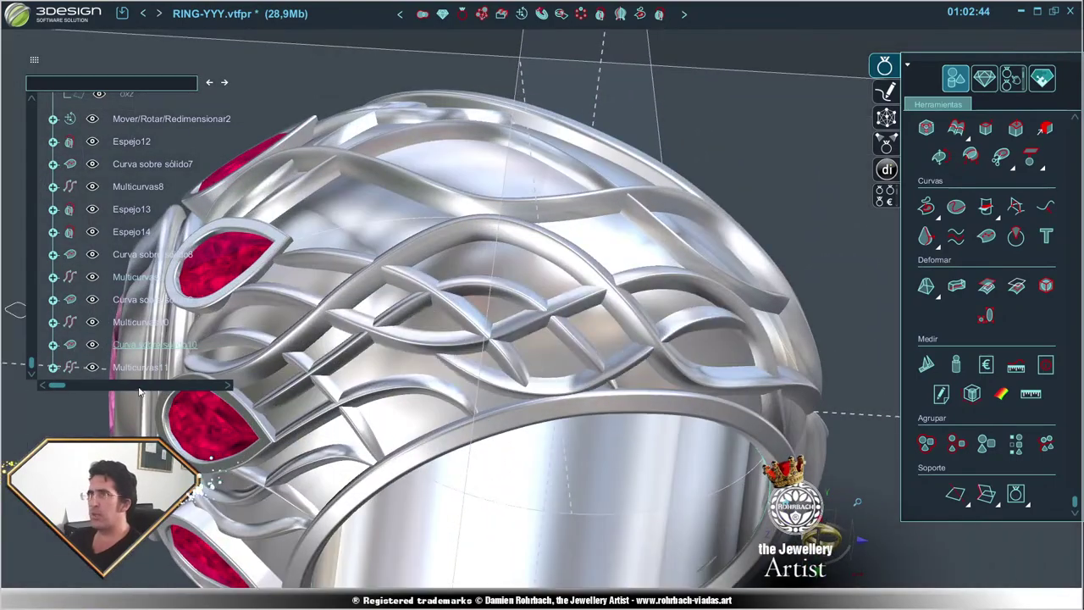
pyautogui.doubleClick(138, 343)
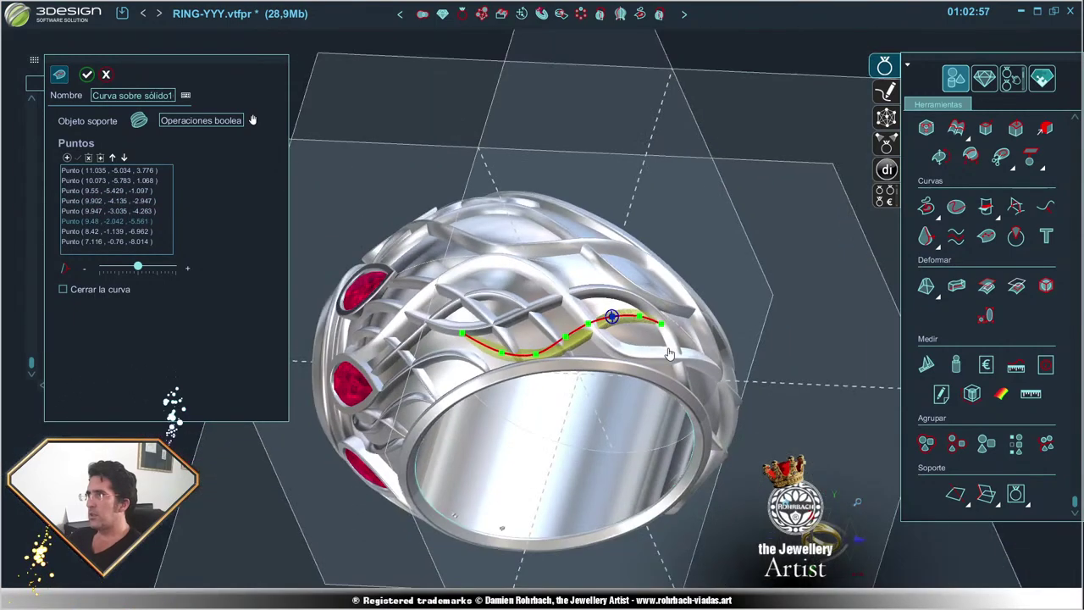
pyautogui.click(86, 74)
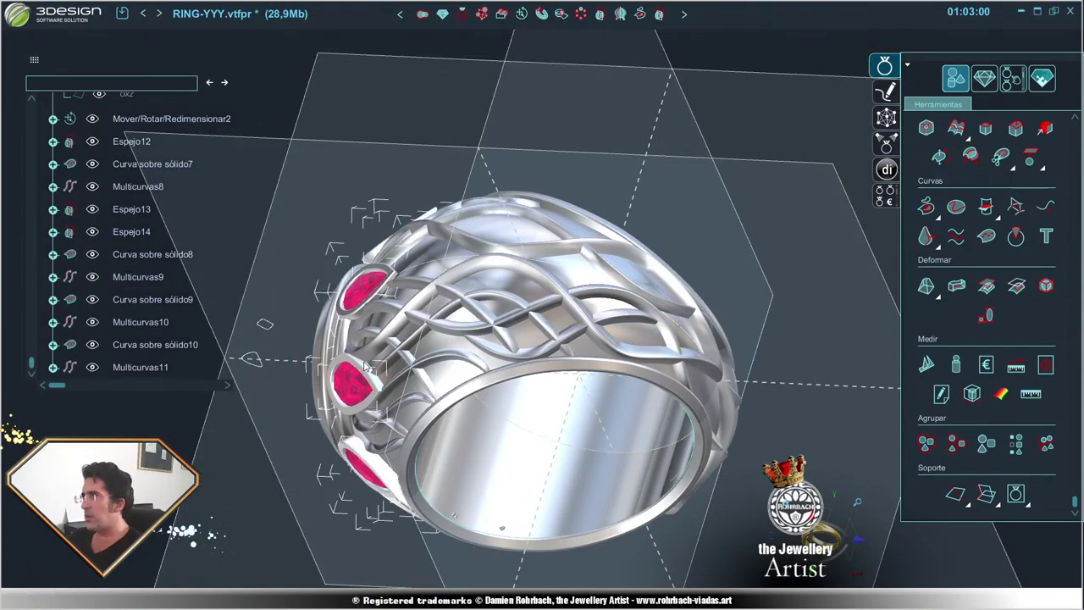
# - Set up Espejo16 mirroring Multicurvas11 and Espejo15 across the OYZ plane
pyautogui.moveTo(366, 364)
pyautogui.mouseDown(button='middle')
pyautogui.moveTo(690, 227)
pyautogui.moveTo(792, 264)
pyautogui.moveTo(755, 375)
pyautogui.moveTo(634, 389)
pyautogui.moveTo(488, 386)
pyautogui.moveTo(622, 412)
pyautogui.moveTo(703, 330)
pyautogui.moveTo(517, 271)
pyautogui.moveTo(498, 366)
pyautogui.mouseUp(button='middle')
pyautogui.scroll(-3, 703, 330)
pyautogui.scroll(3, 498, 366)
pyautogui.scroll(3, 498, 366)
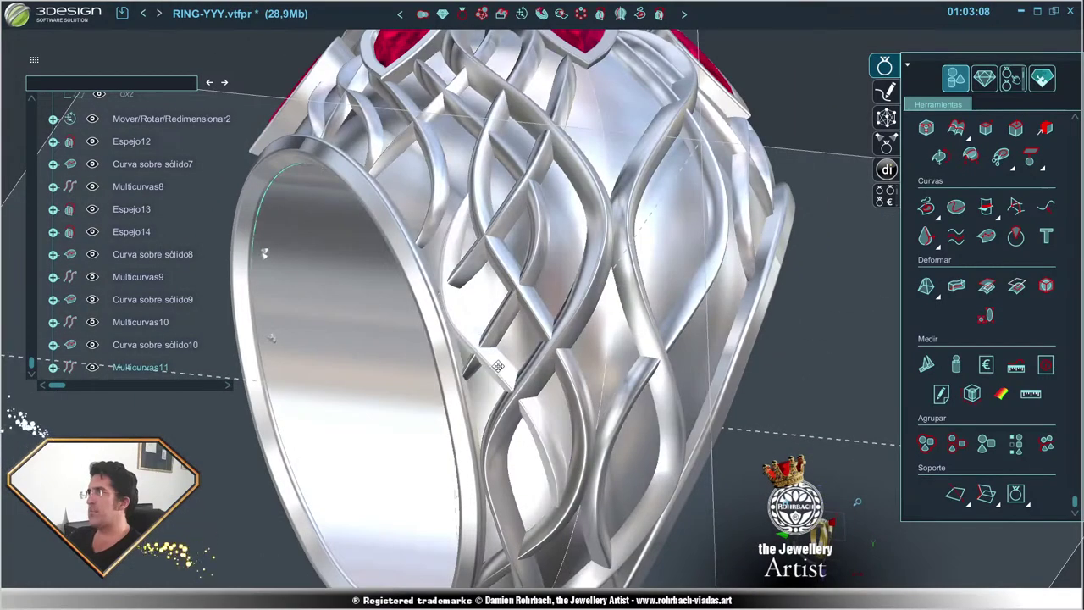
pyautogui.click(620, 14)
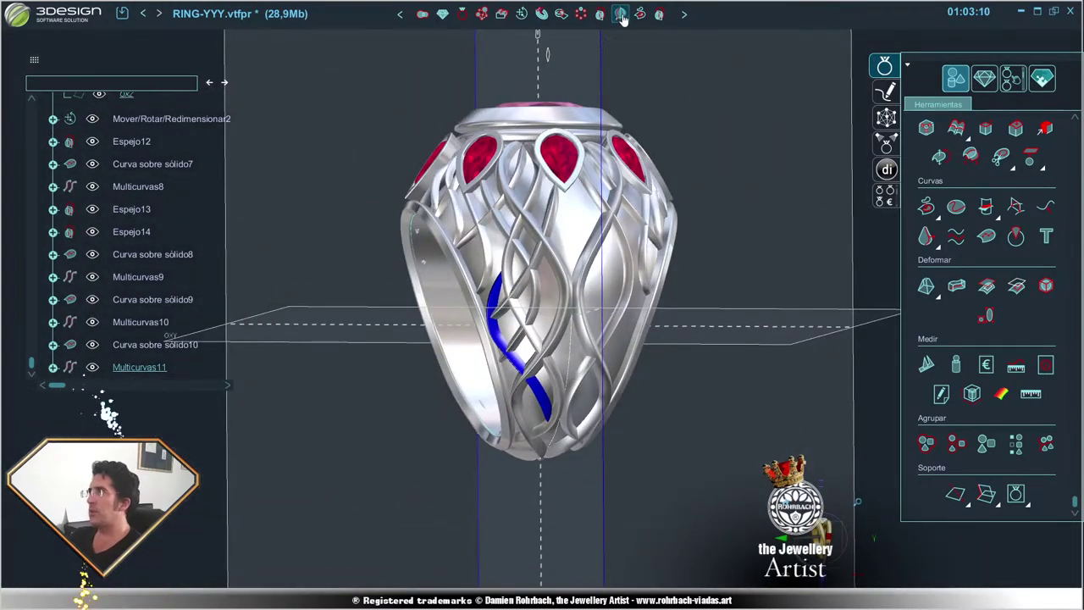
pyautogui.moveTo(593, 279); pyautogui.dragTo(598, 370, button='middle')
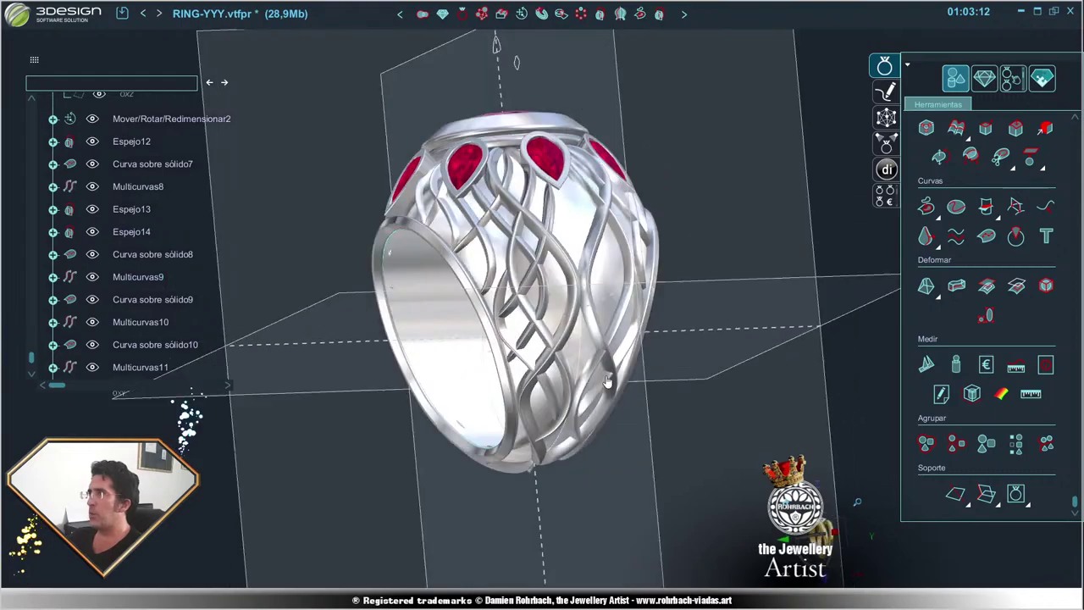
pyautogui.scroll(3, 599, 371)
pyautogui.click(620, 15)
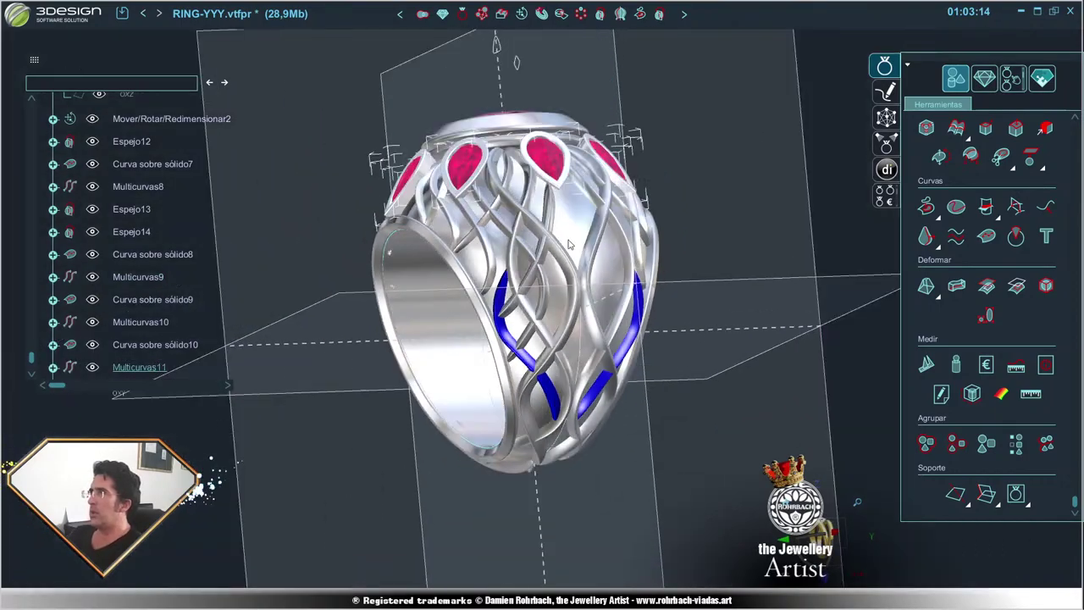
pyautogui.click(599, 15)
# - Confirm the mirrored wires and turn the ring to a tilted view
pyautogui.moveTo(450, 369); pyautogui.dragTo(684, 440, button='middle')
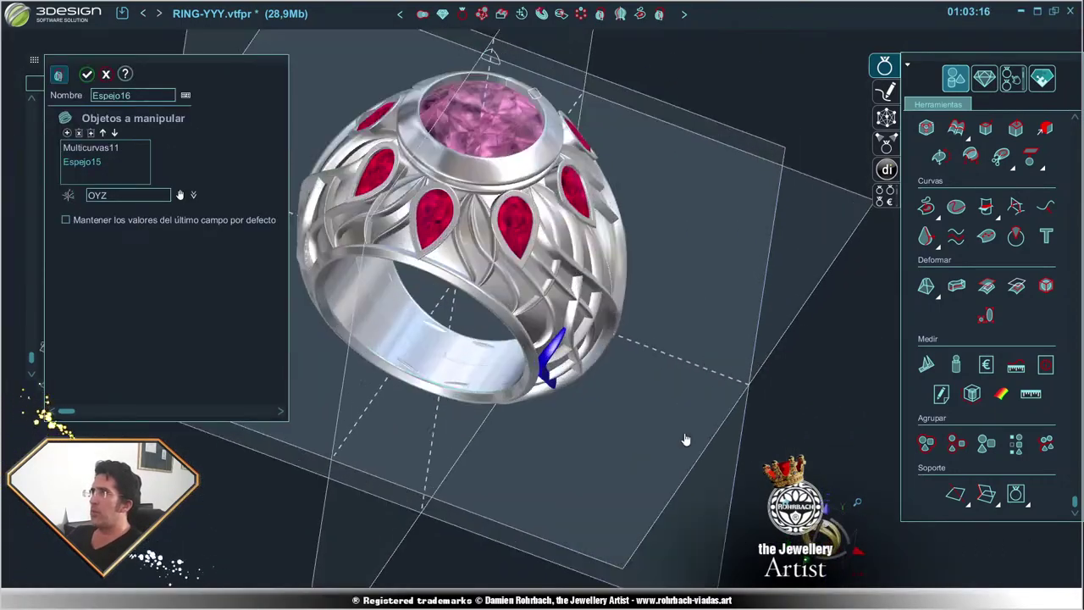
pyautogui.press('Escape')
pyautogui.scroll(2, 672, 388)
pyautogui.moveTo(632, 379); pyautogui.dragTo(535, 433, button='middle')
pyautogui.scroll(-3, 535, 433)
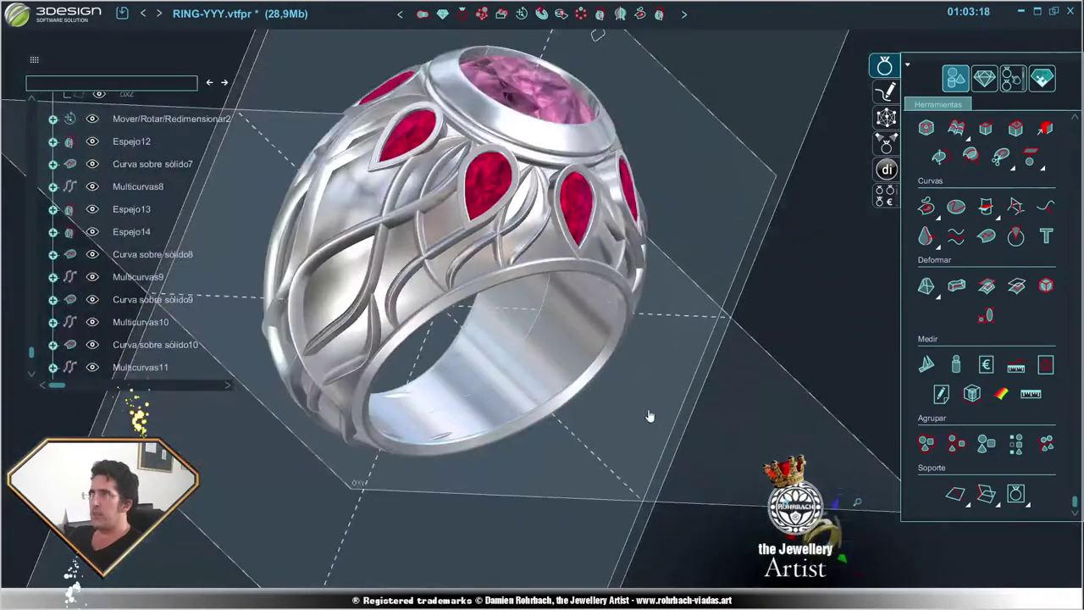
pyautogui.moveTo(663, 295)
pyautogui.mouseDown(button='middle')
pyautogui.moveTo(391, 418)
pyautogui.moveTo(718, 408)
pyautogui.moveTo(541, 349)
pyautogui.moveTo(460, 305)
pyautogui.mouseUp(button='middle')
pyautogui.scroll(2, 542, 349)
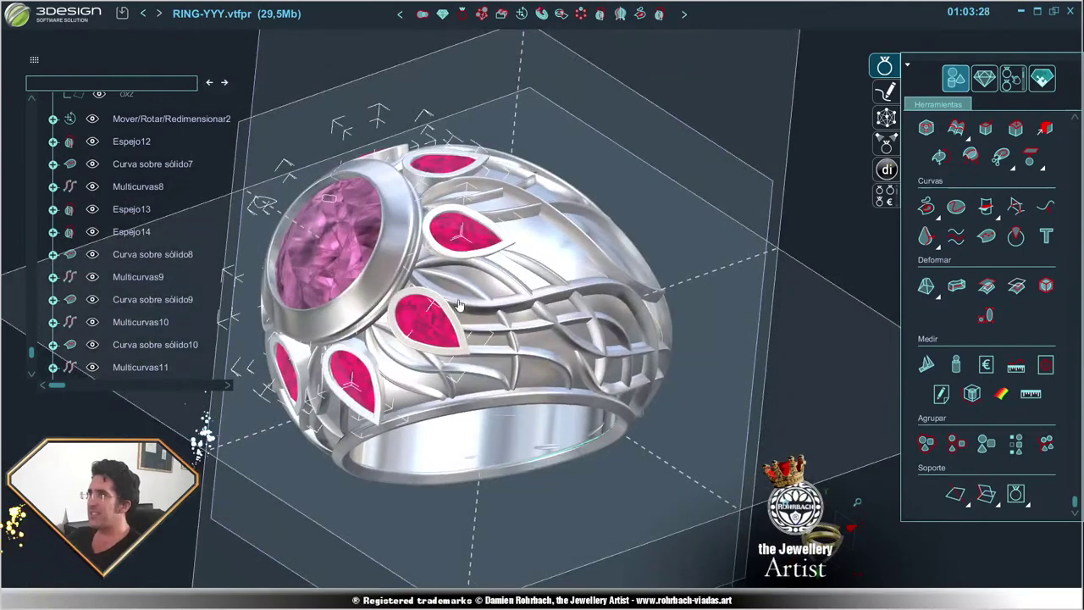
# - Copy the Multicurvas10 wire about the diagonal axis through the ring
pyautogui.click(460, 304)
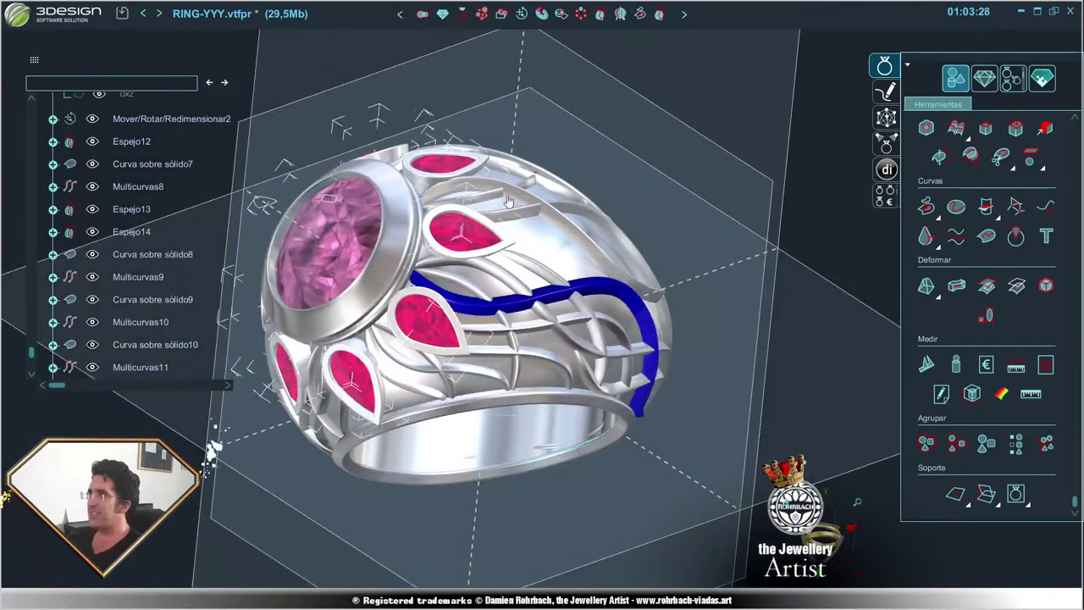
pyautogui.scroll(-2, 460, 305)
pyautogui.moveTo(460, 305)
pyautogui.mouseDown(button='middle')
pyautogui.moveTo(623, 321)
pyautogui.moveTo(595, 314)
pyautogui.mouseUp(button='middle')
pyautogui.scroll(3, 595, 314)
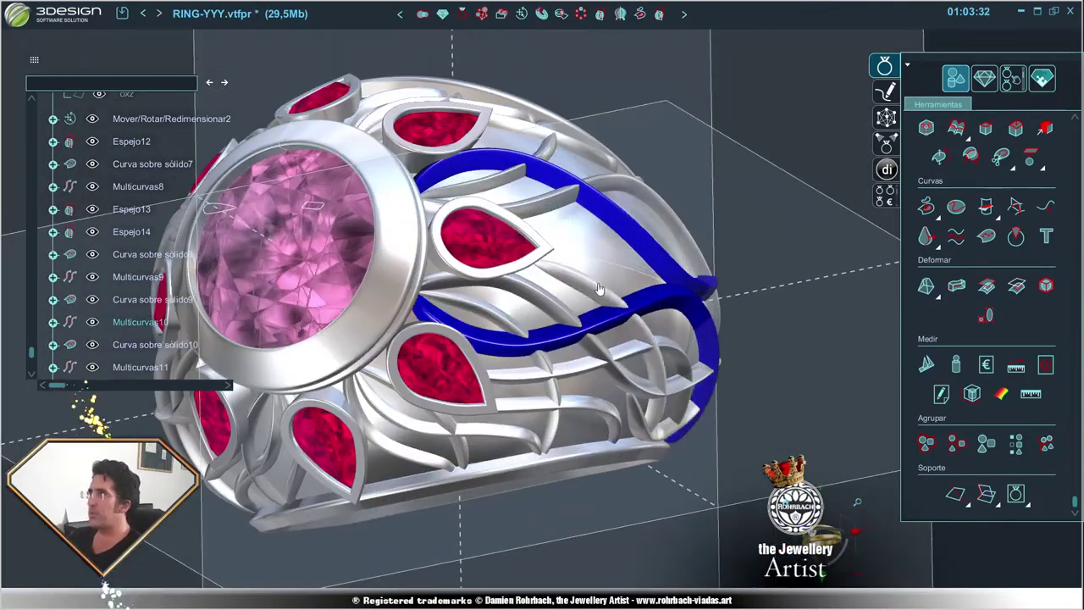
pyautogui.click(595, 315)
pyautogui.scroll(-3, 427, 502)
pyautogui.moveTo(427, 502); pyautogui.dragTo(313, 484, button='middle')
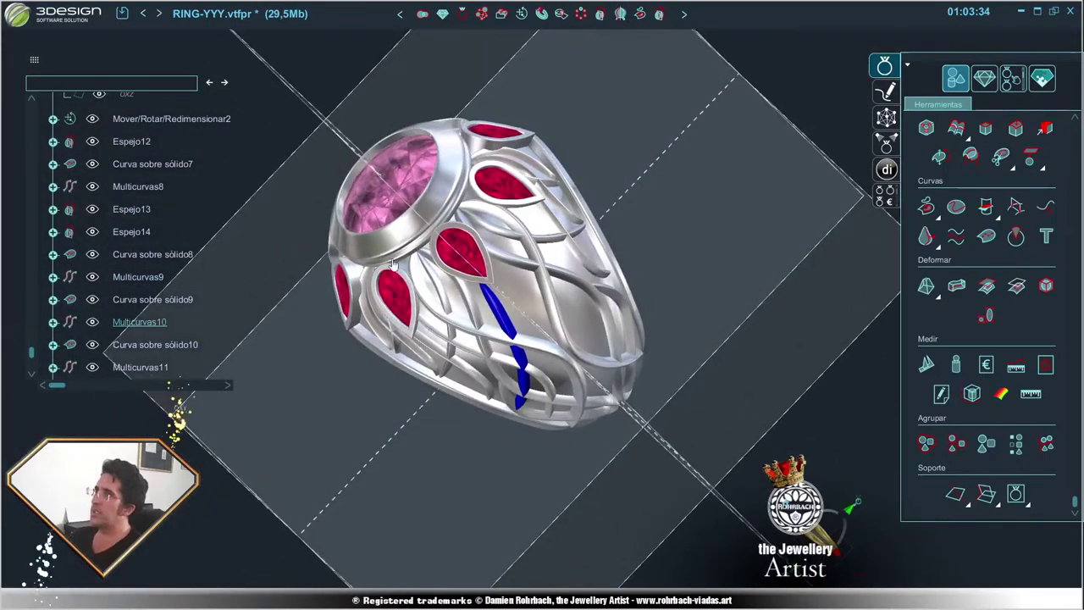
pyautogui.click(276, 80)
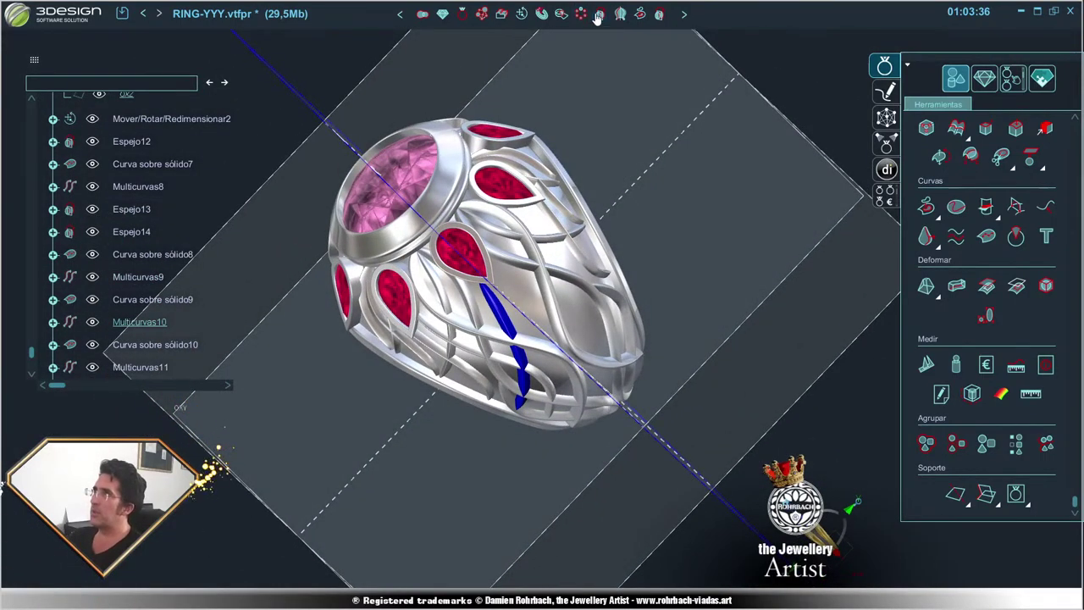
pyautogui.click(598, 13)
# - Apply another copy transform to the wires and inspect the ring from several angles
pyautogui.scroll(5, 519, 231)
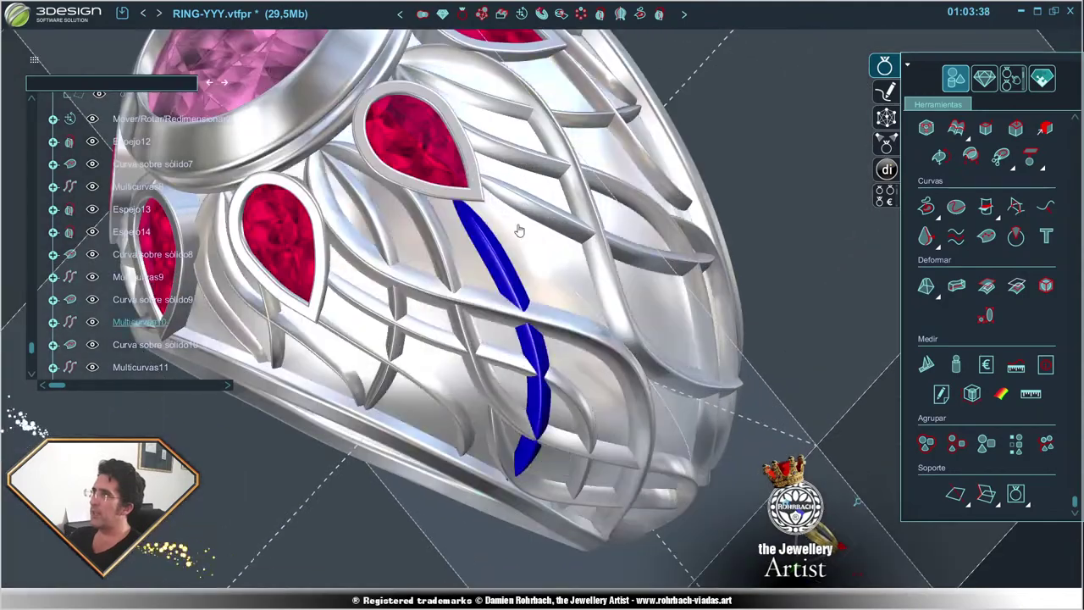
pyautogui.scroll(-5, 519, 230)
pyautogui.moveTo(519, 231); pyautogui.dragTo(593, 254, button='middle')
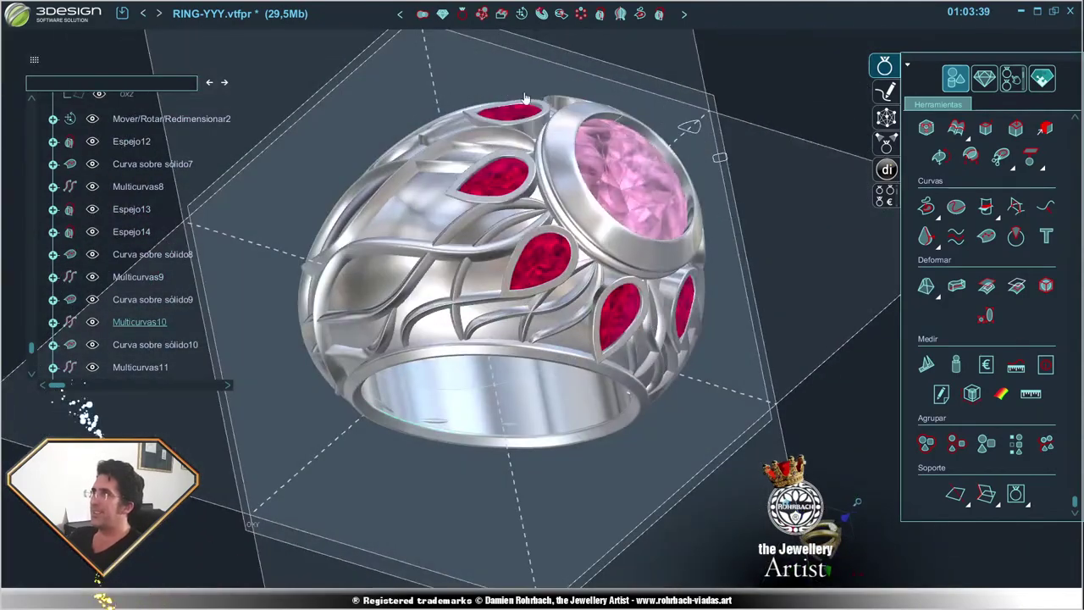
pyautogui.click(598, 14)
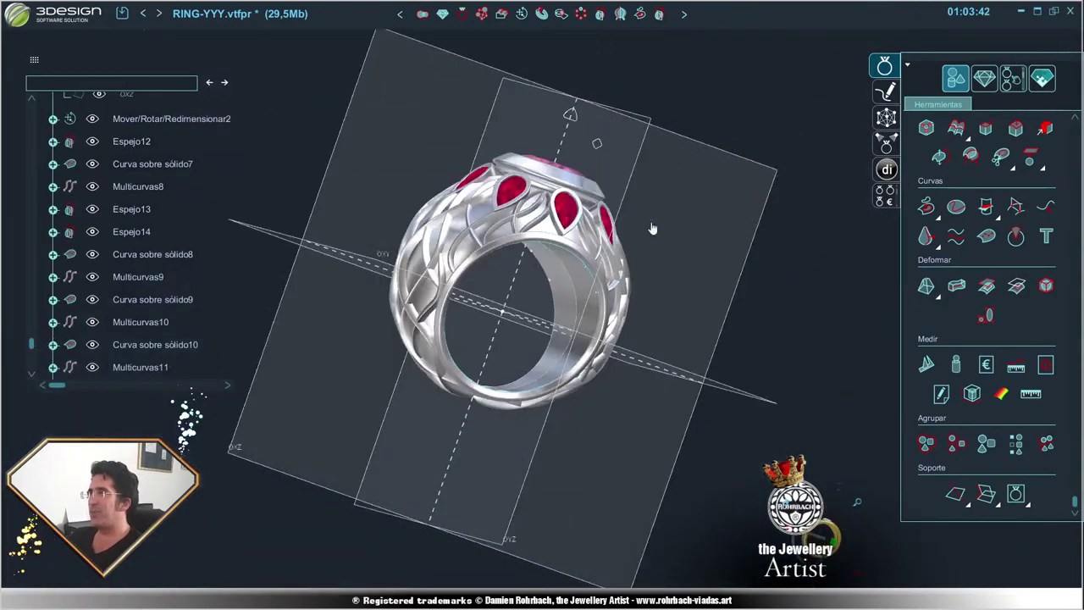
pyautogui.moveTo(525, 280)
pyautogui.mouseDown(button='middle')
pyautogui.moveTo(604, 337)
pyautogui.moveTo(643, 391)
pyautogui.moveTo(577, 298)
pyautogui.moveTo(649, 355)
pyautogui.moveTo(583, 303)
pyautogui.mouseUp(button='middle')
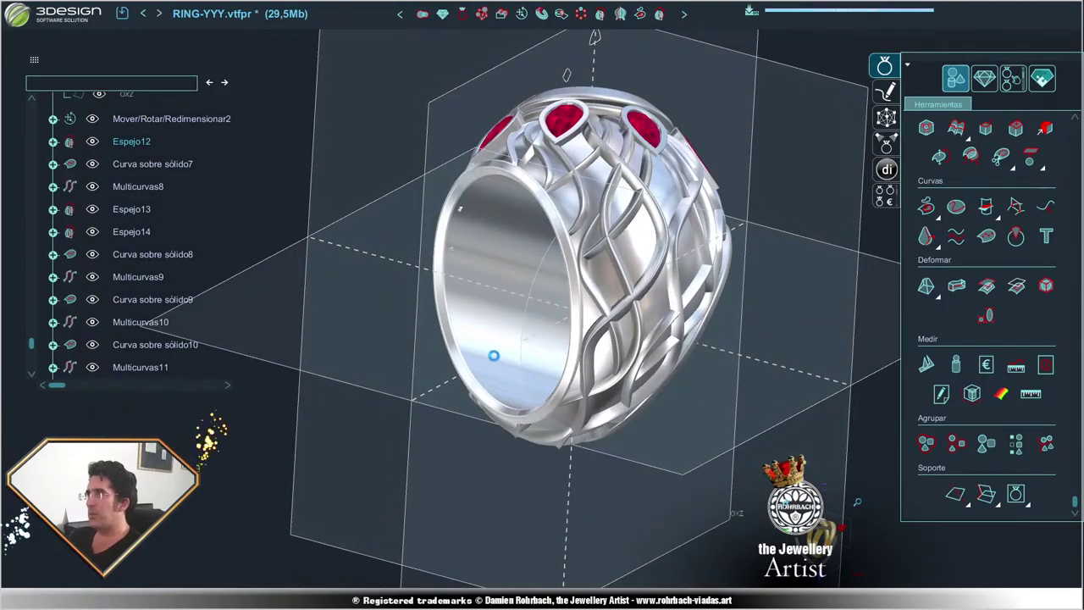
pyautogui.moveTo(493, 356)
pyautogui.mouseDown(button='middle')
pyautogui.moveTo(434, 293)
pyautogui.moveTo(551, 324)
pyautogui.mouseUp(button='middle')
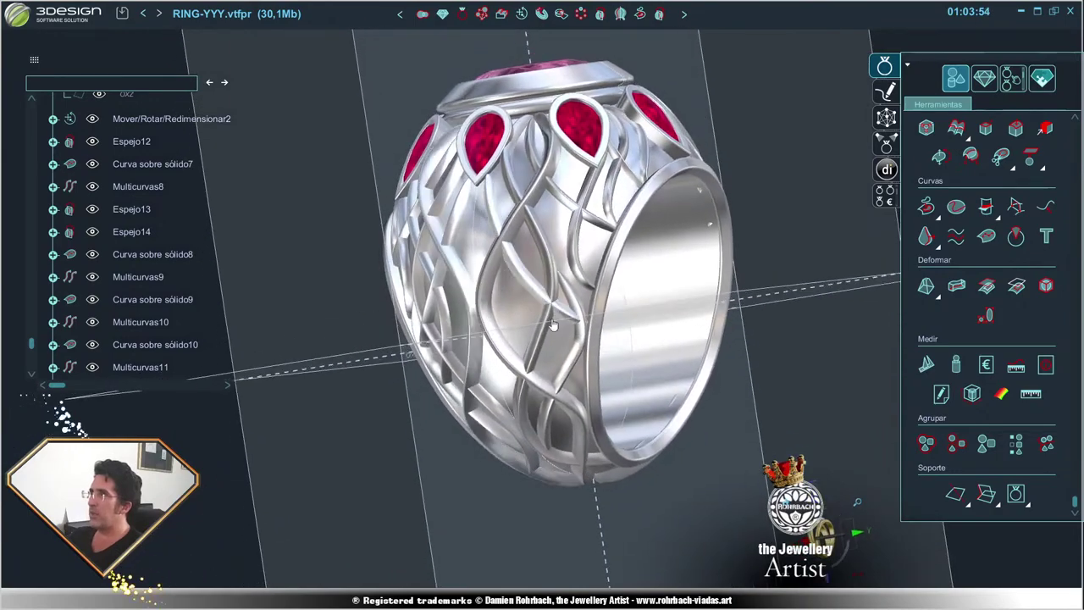
pyautogui.moveTo(551, 324)
pyautogui.mouseDown(button='middle')
pyautogui.moveTo(675, 325)
pyautogui.moveTo(494, 337)
pyautogui.mouseUp(button='middle')
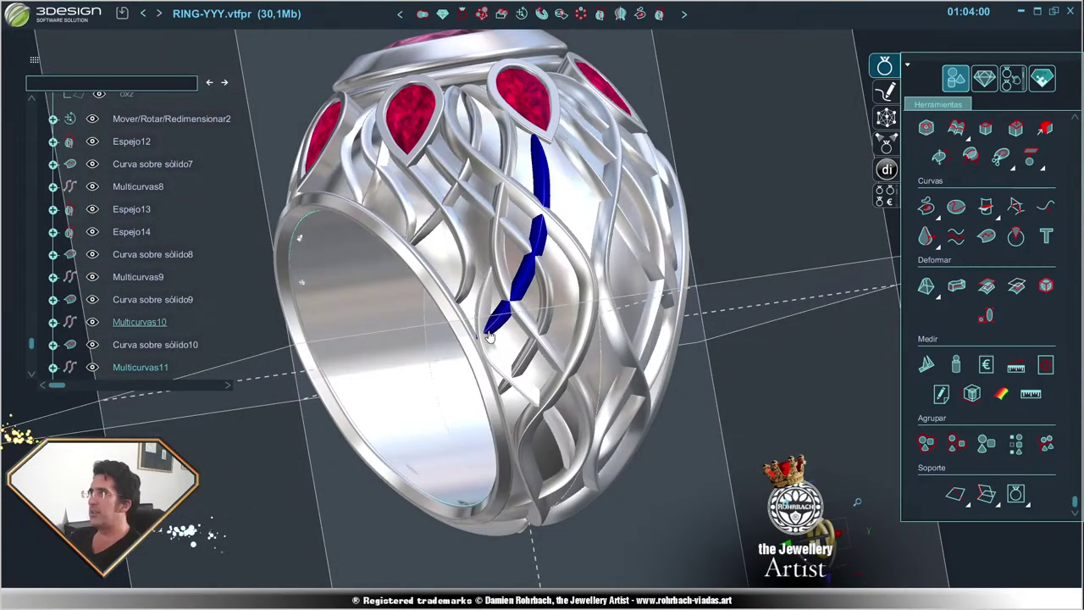
pyautogui.moveTo(699, 303)
pyautogui.mouseDown(button='middle')
pyautogui.moveTo(512, 307)
pyautogui.moveTo(482, 326)
pyautogui.mouseUp(button='middle')
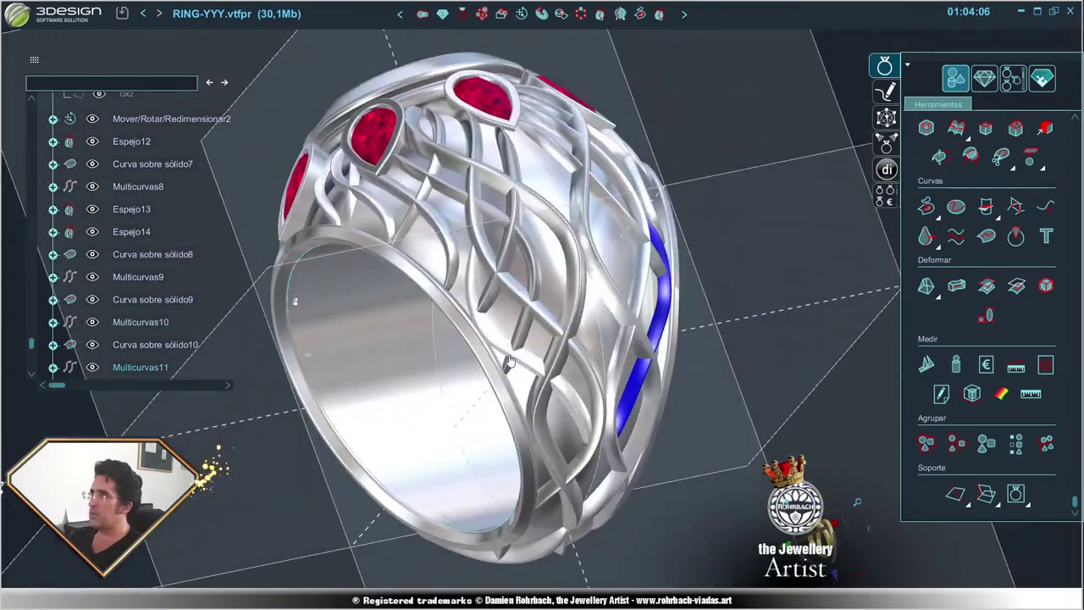
pyautogui.scroll(3, 483, 326)
# - Reopen the wire's curve-on-solid and confirm the curve edit
pyautogui.doubleClick(140, 352)
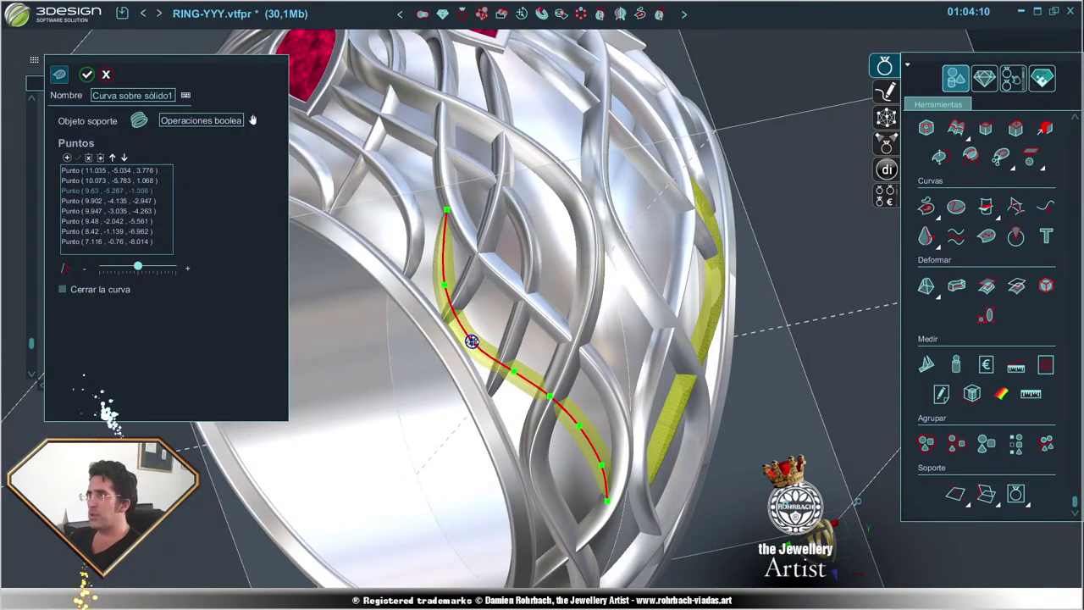
pyautogui.click(88, 74)
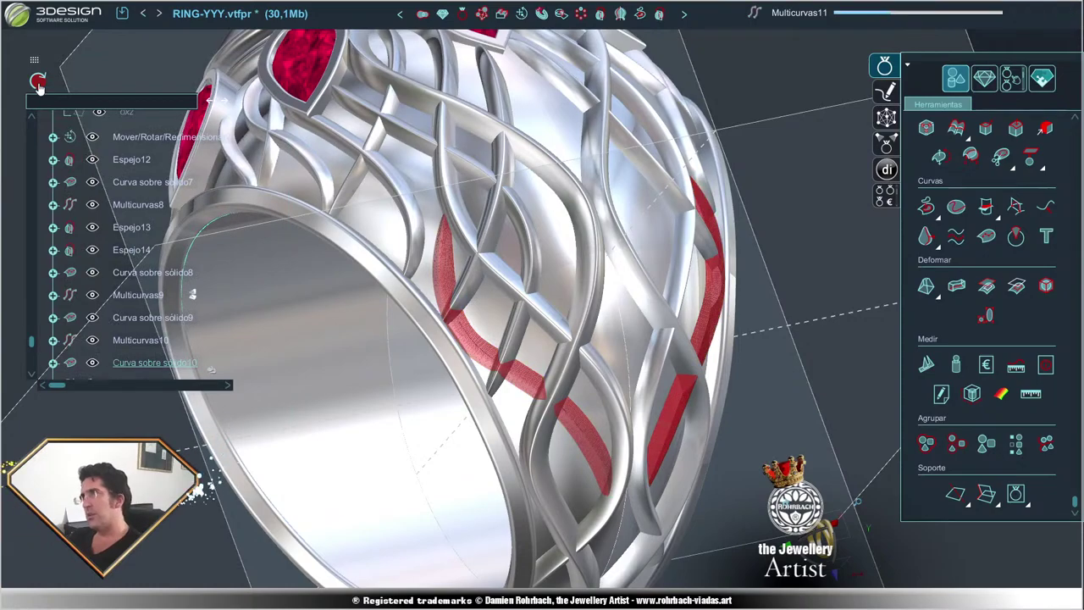
pyautogui.moveTo(192, 293)
pyautogui.mouseDown(button='middle')
pyautogui.moveTo(333, 382)
pyautogui.moveTo(559, 457)
pyautogui.moveTo(573, 448)
pyautogui.moveTo(523, 434)
pyautogui.moveTo(517, 290)
pyautogui.mouseUp(button='middle')
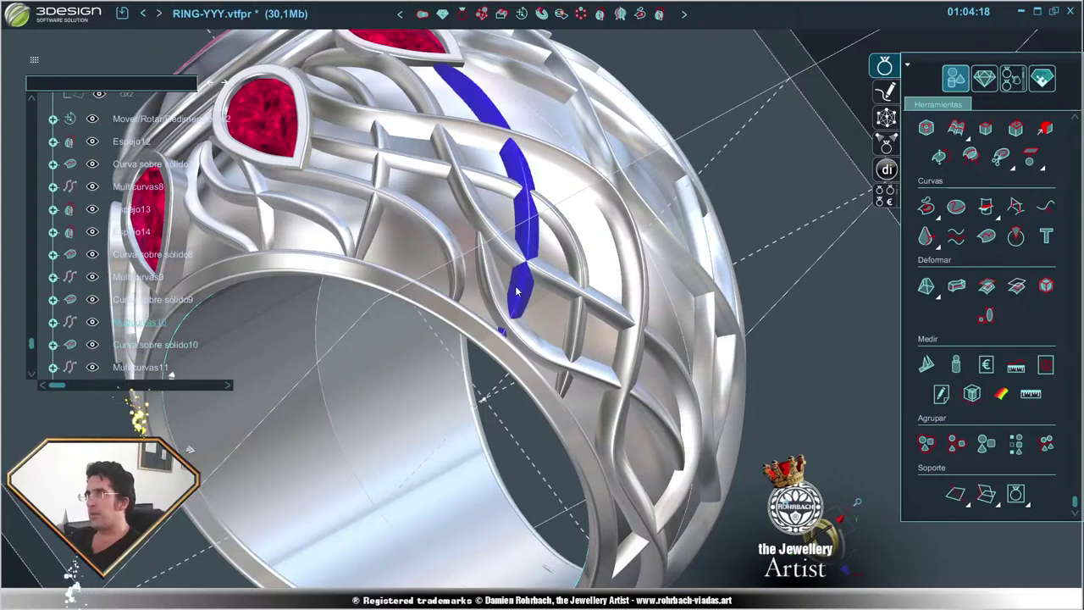
# - Move Curva sobre sólido9's lower end point to (9.612, -5.606, -0.347) and rebuild the wire
pyautogui.rightClick(517, 290)
pyautogui.moveTo(567, 483)
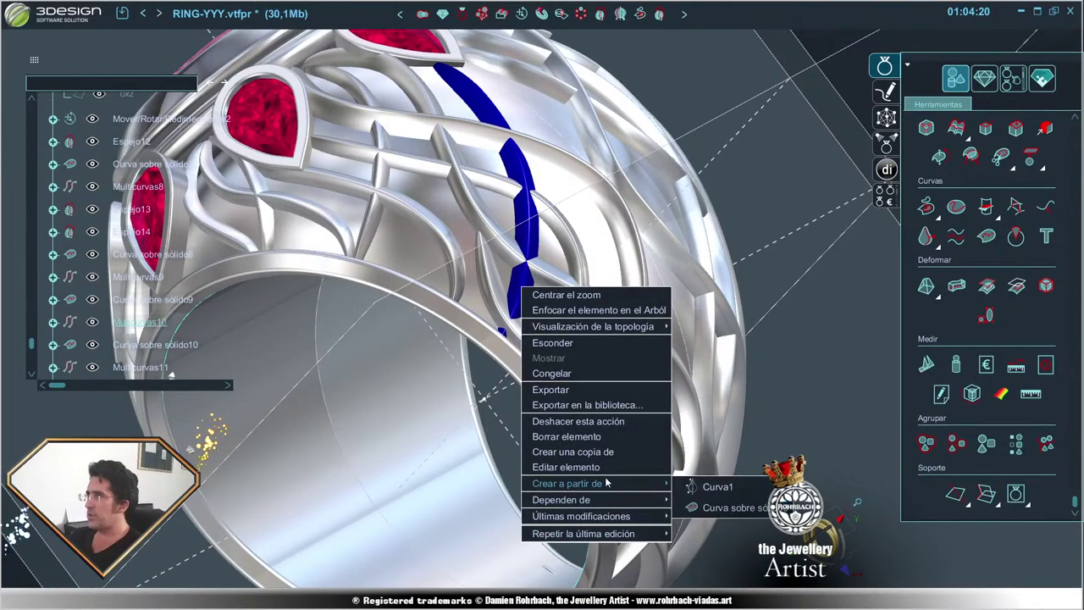
pyautogui.click(872, 508)
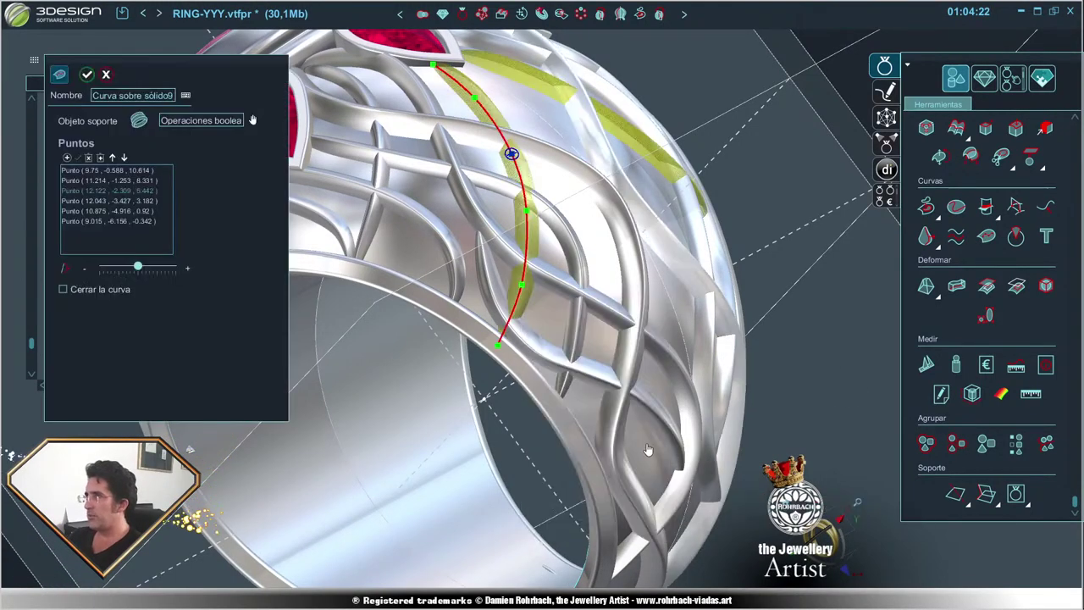
pyautogui.click(478, 358)
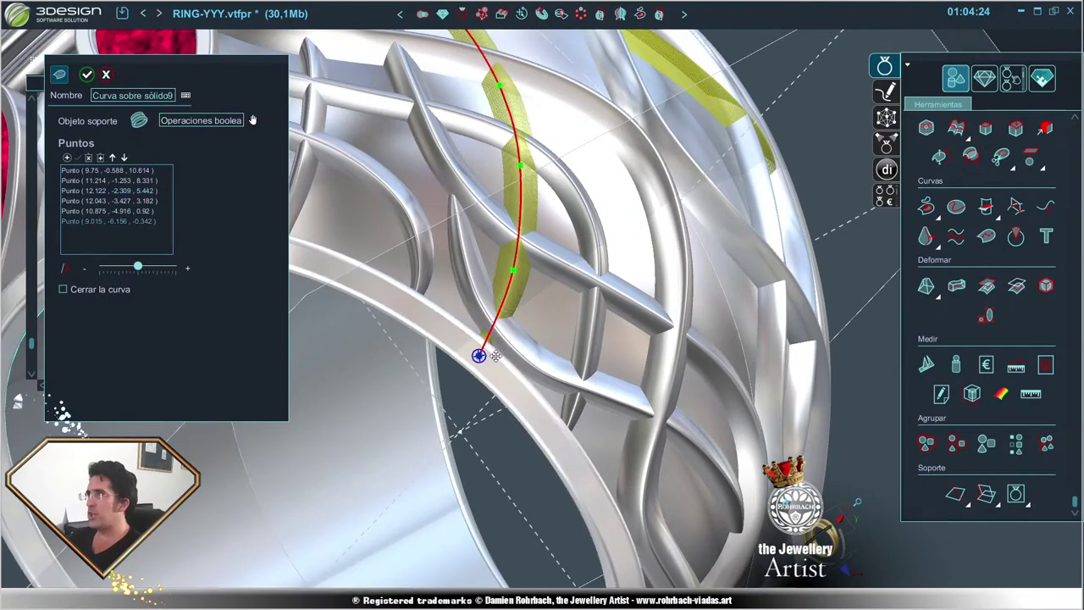
pyautogui.scroll(-3, 499, 341)
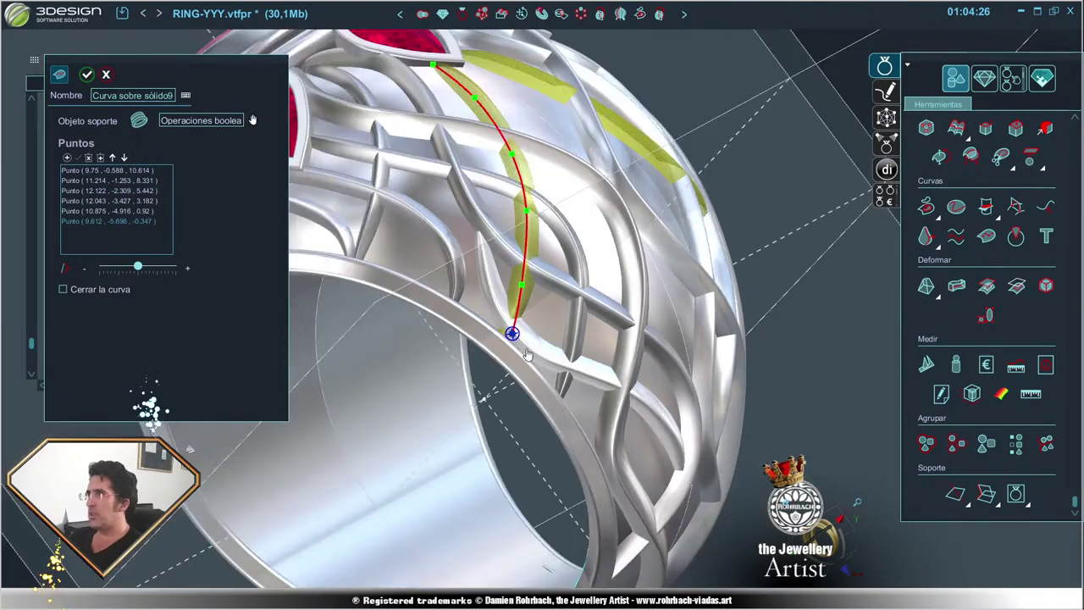
pyautogui.press('Return')
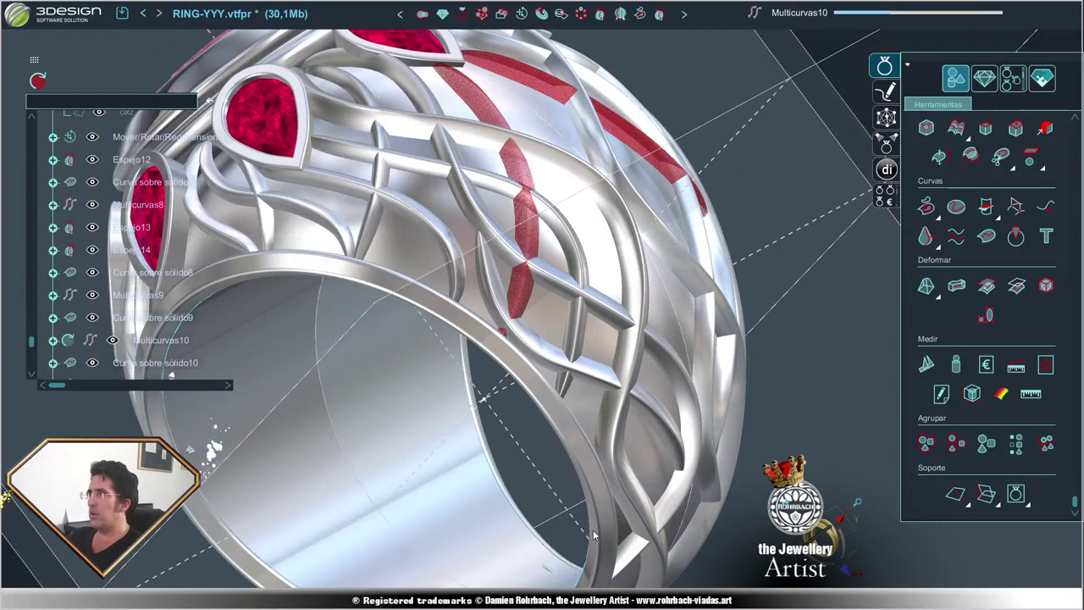
pyautogui.scroll(-5, 575, 516)
pyautogui.moveTo(550, 491); pyautogui.dragTo(501, 486, button='middle')
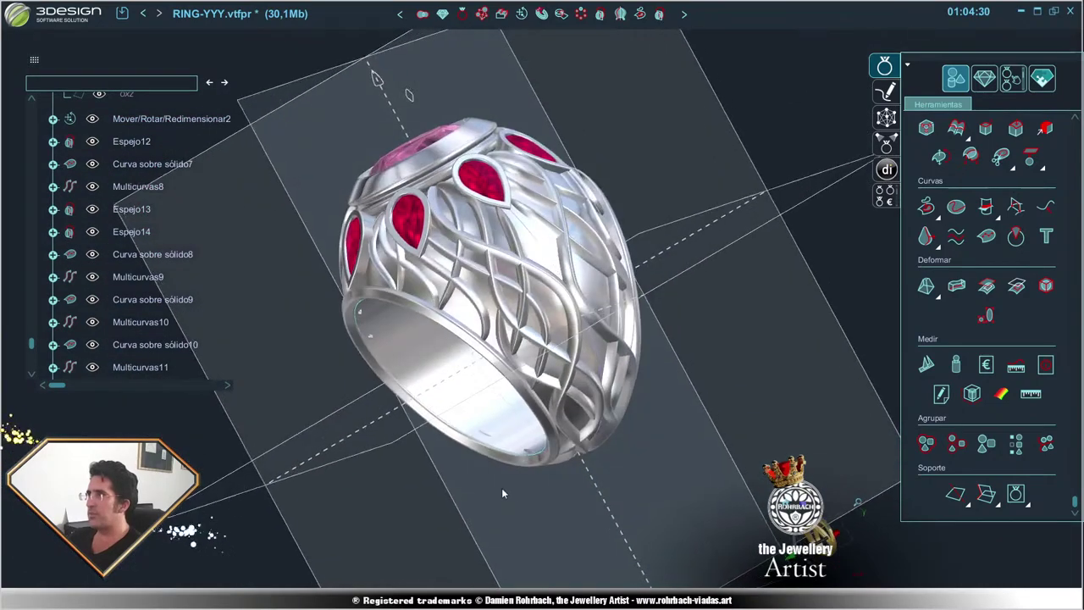
pyautogui.scroll(5, 501, 490)
# - Reposition the end and middle points of the new wire's surface curve so it reaches the top ruby
pyautogui.rightClick(483, 327)
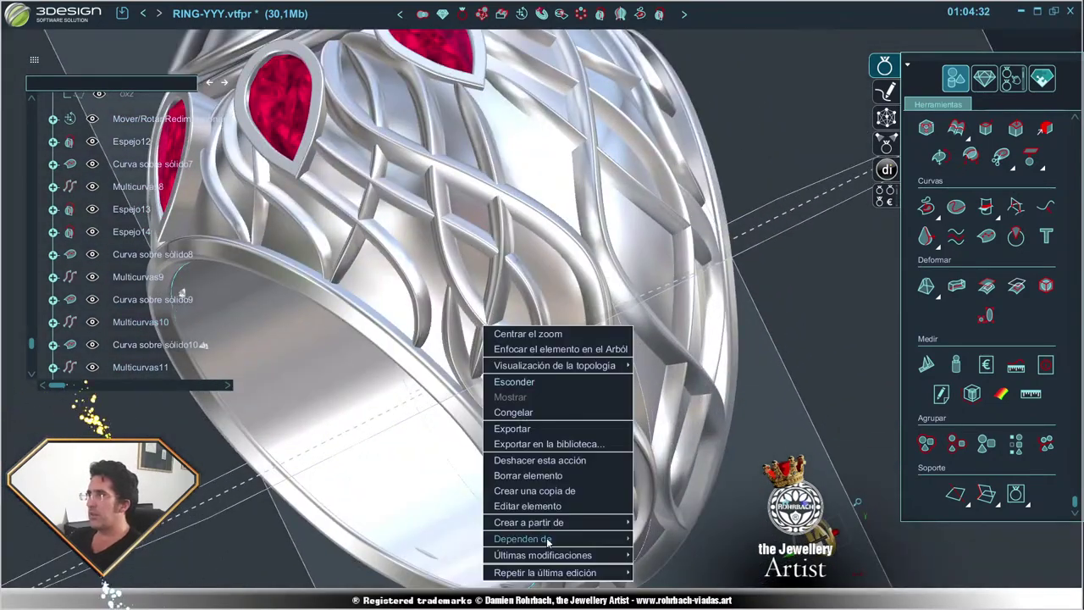
pyautogui.moveTo(528, 523)
pyautogui.click(682, 546)
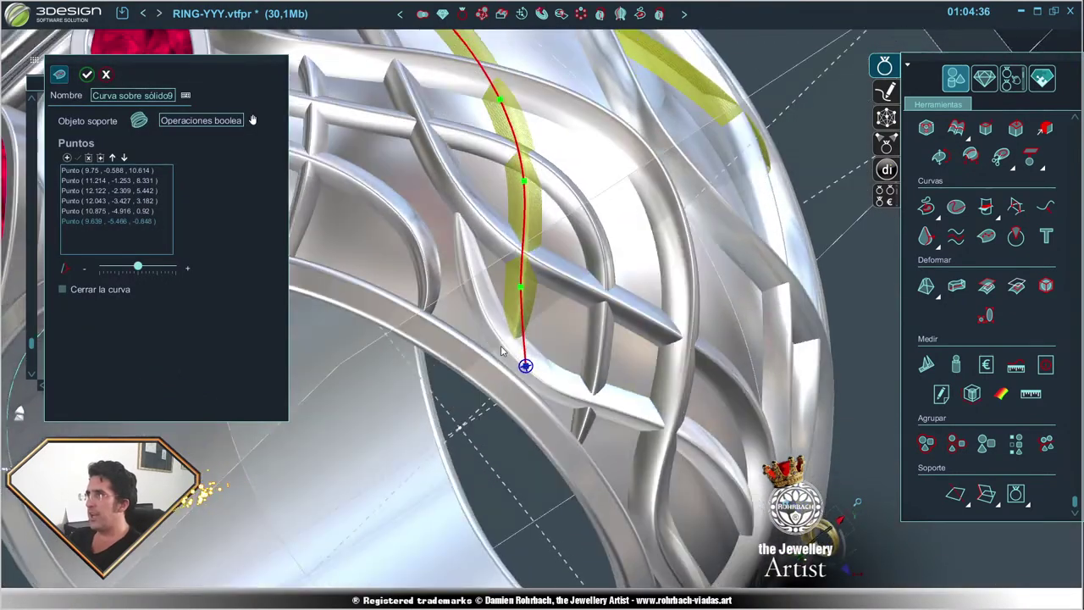
pyautogui.moveTo(538, 392); pyautogui.dragTo(487, 322, button='middle')
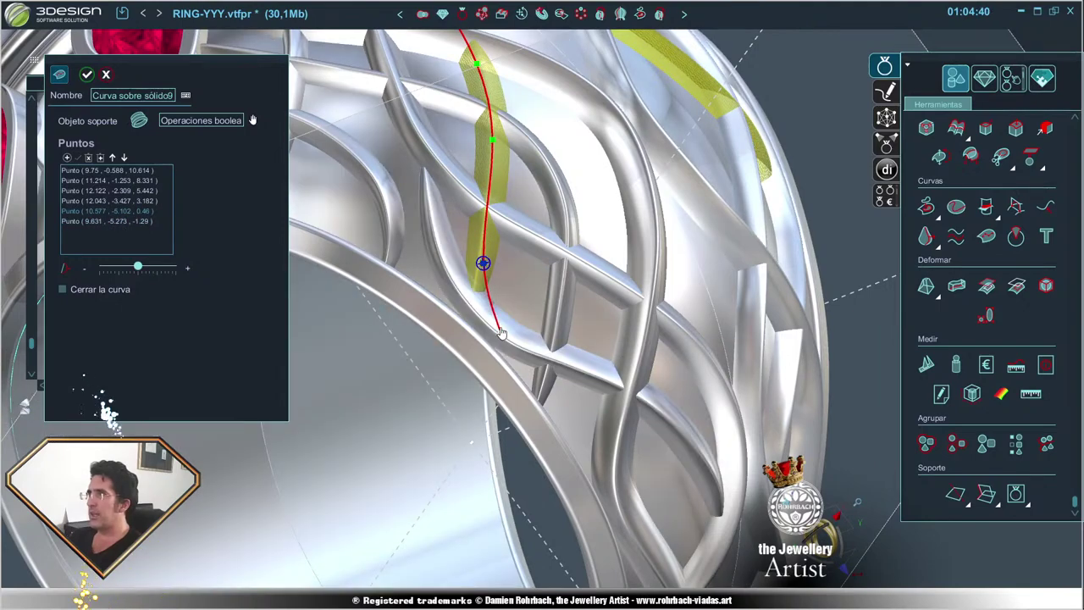
pyautogui.click(500, 333)
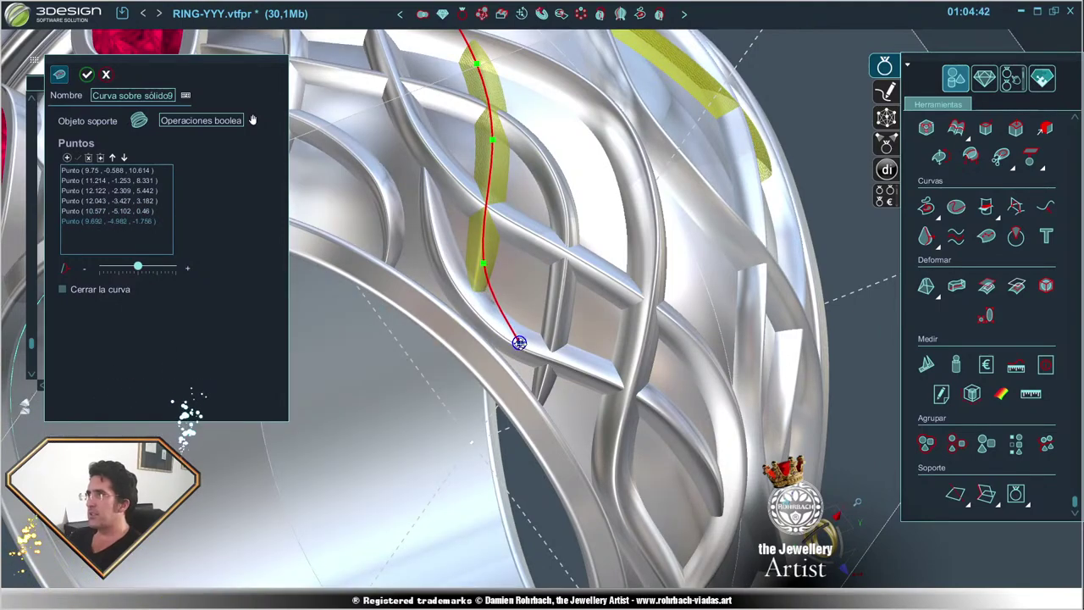
pyautogui.click(482, 263)
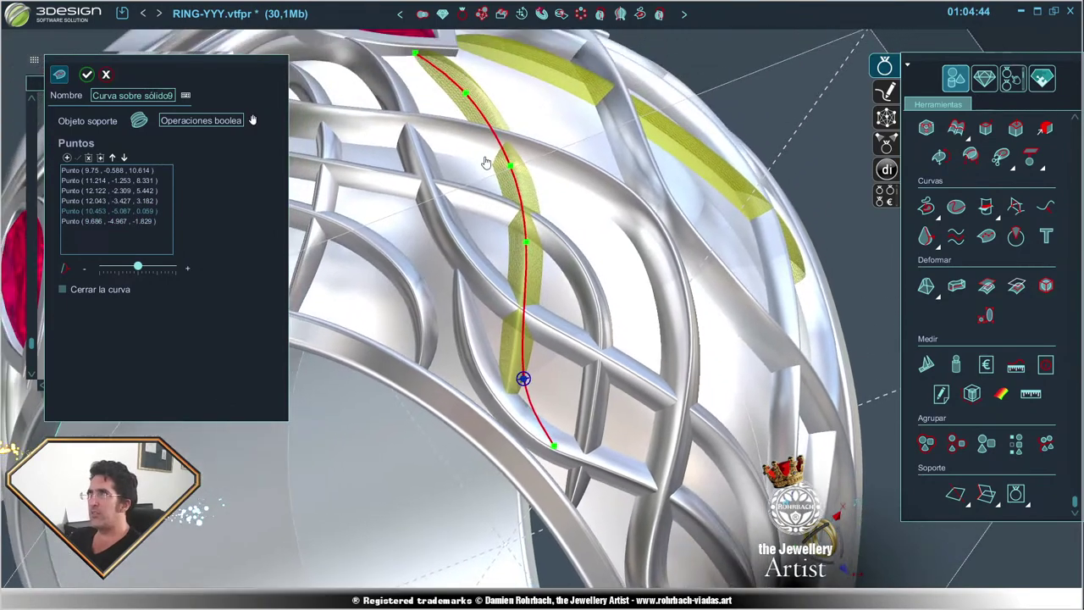
pyautogui.moveTo(488, 175); pyautogui.dragTo(549, 314, button='middle')
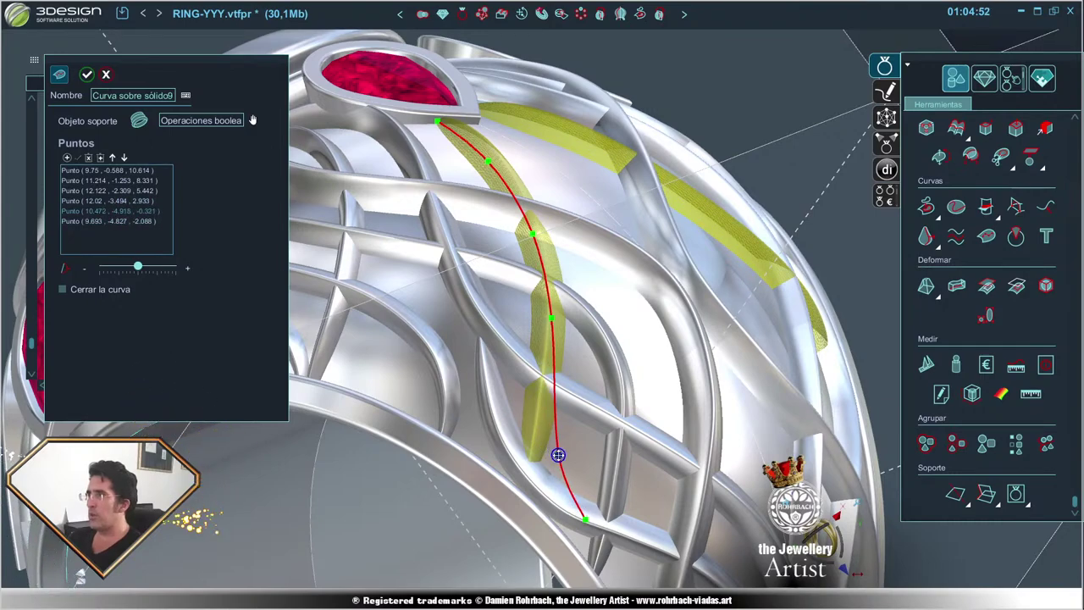
pyautogui.press('Return')
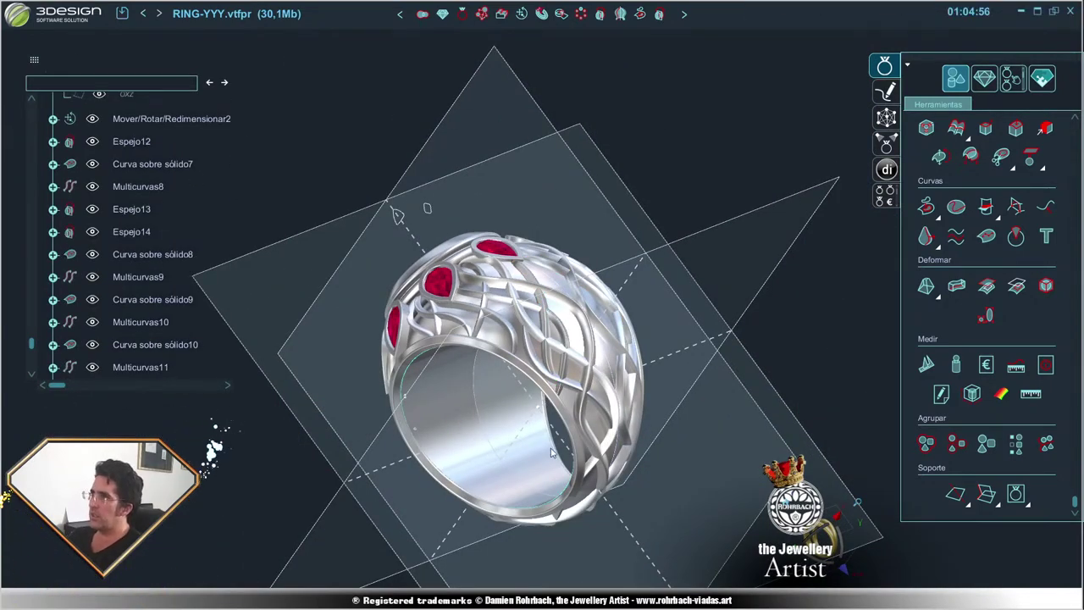
# - Mirror the twisted Multicurvas9 wire to the other side of the ring
pyautogui.moveTo(448, 426)
pyautogui.mouseDown(button='middle')
pyautogui.moveTo(548, 498)
pyautogui.moveTo(629, 356)
pyautogui.moveTo(674, 375)
pyautogui.mouseUp(button='middle')
pyautogui.scroll(3, 628, 356)
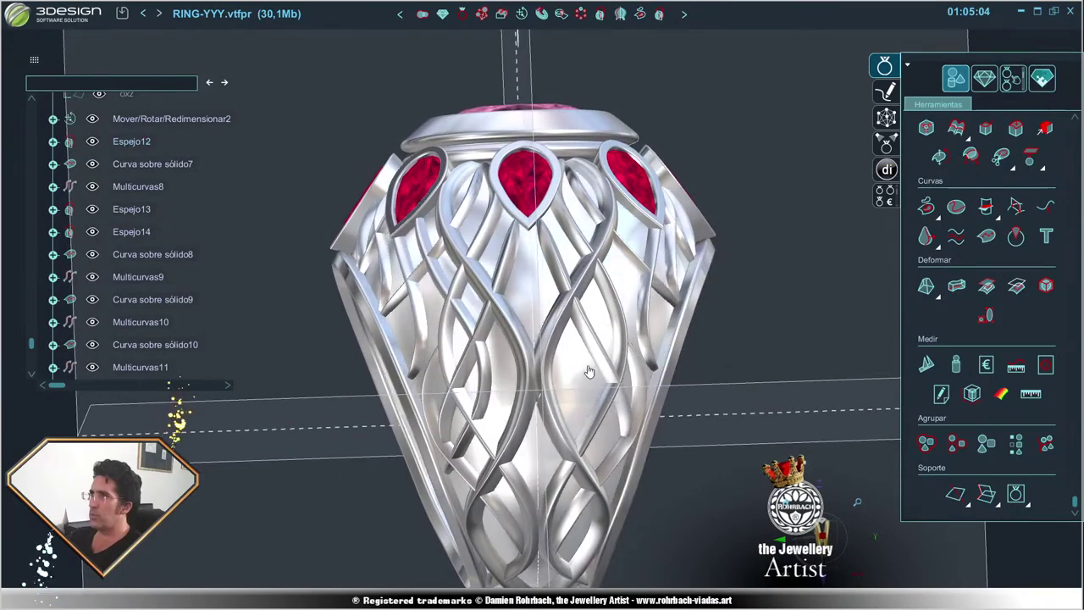
pyautogui.moveTo(674, 375); pyautogui.dragTo(581, 151, button='middle')
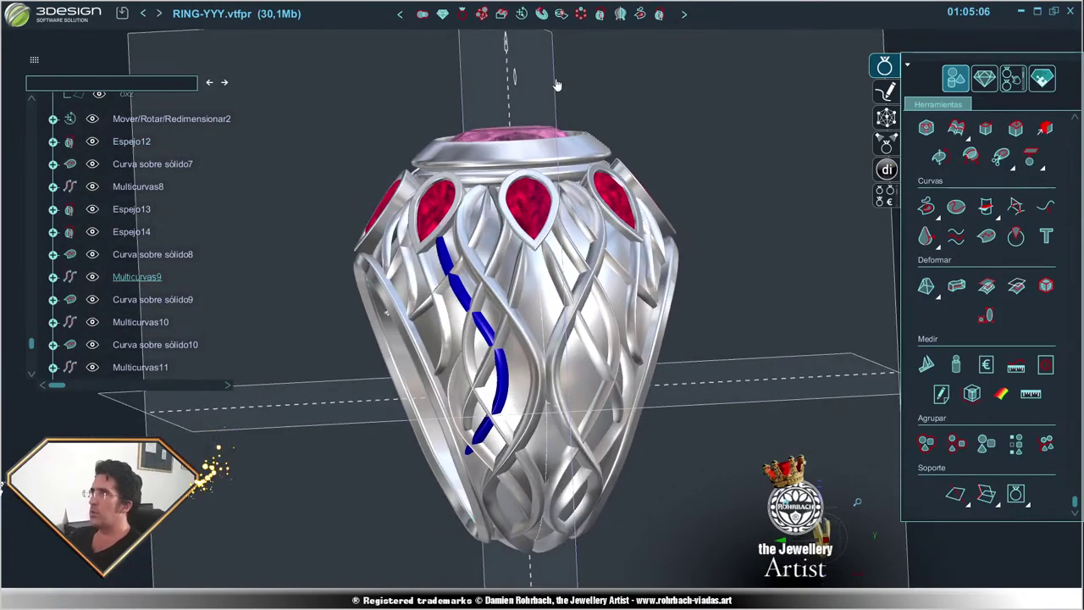
pyautogui.click(600, 15)
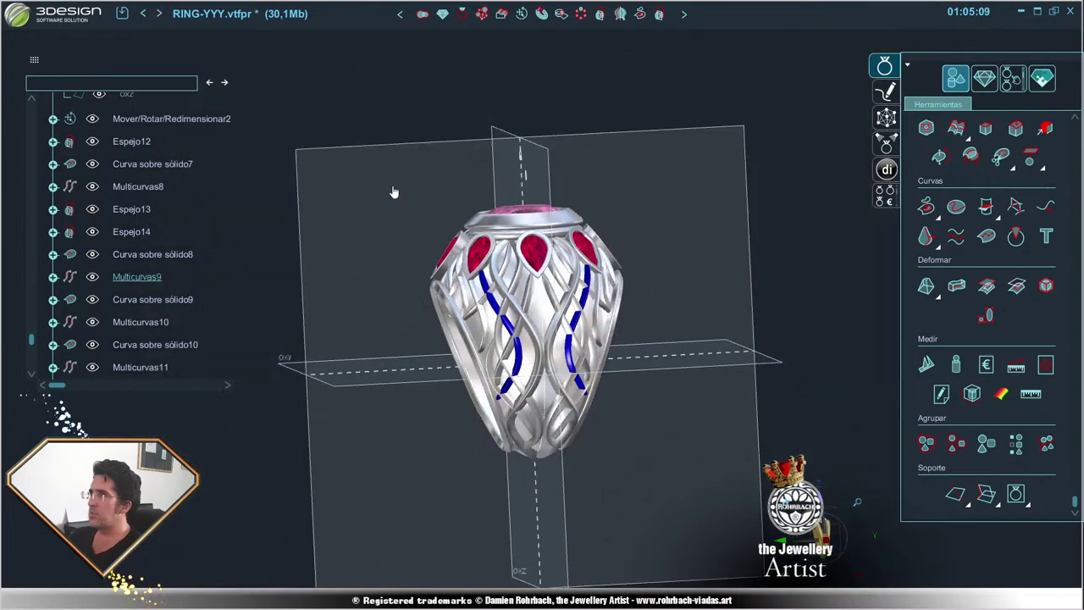
pyautogui.moveTo(581, 379); pyautogui.dragTo(660, 346, button='middle')
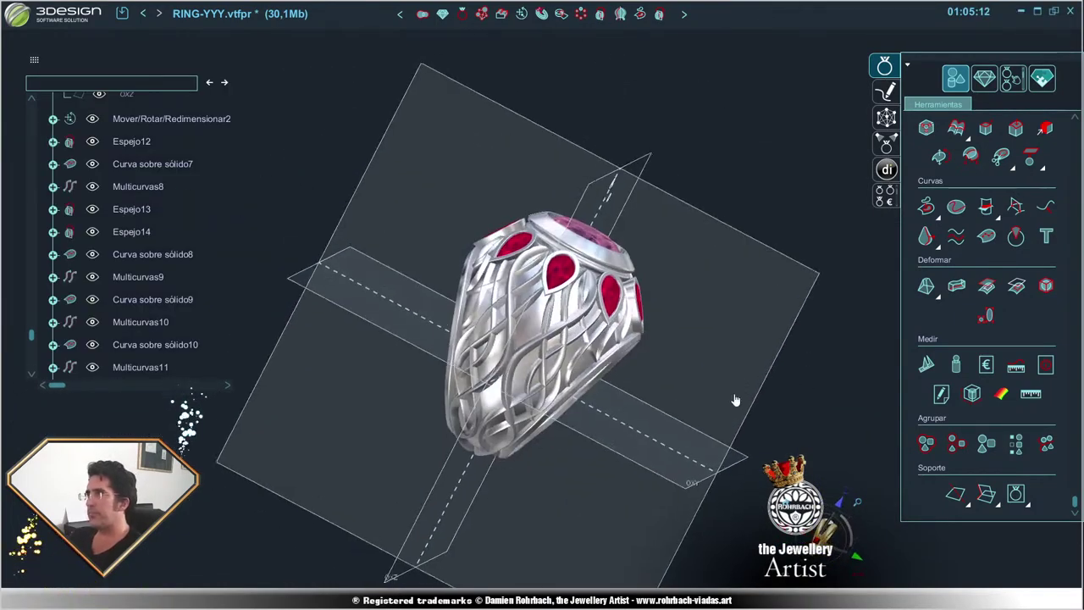
pyautogui.moveTo(610, 205)
pyautogui.mouseDown(button='middle')
pyautogui.moveTo(711, 383)
pyautogui.moveTo(738, 362)
pyautogui.mouseUp(button='middle')
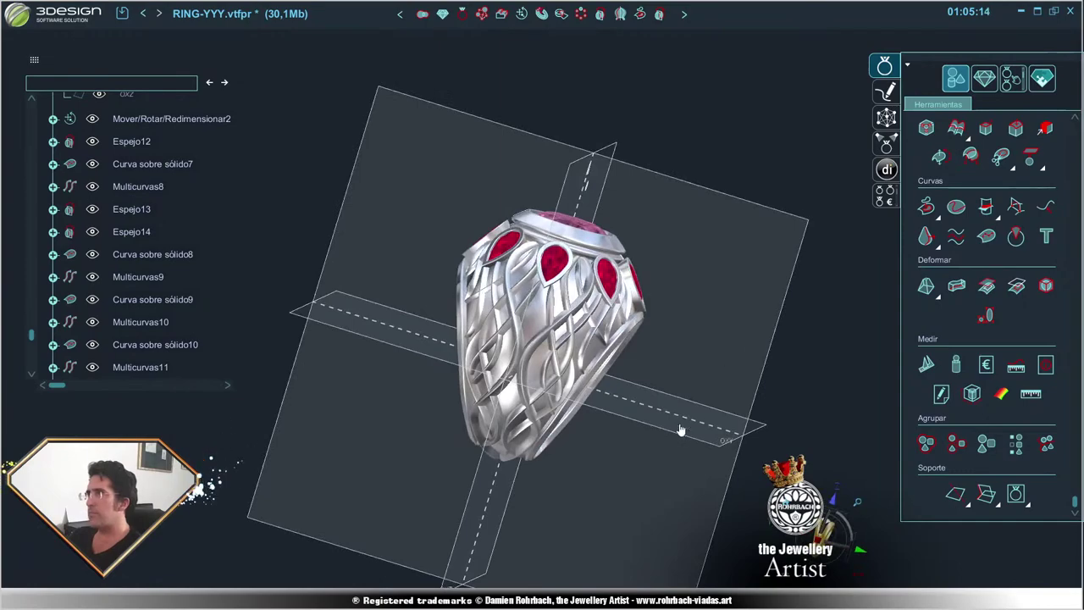
pyautogui.moveTo(659, 391); pyautogui.dragTo(644, 445, button='middle')
# - Hide the solid inner body and inspect the openwork from around the ring
pyautogui.scroll(3, 642, 449)
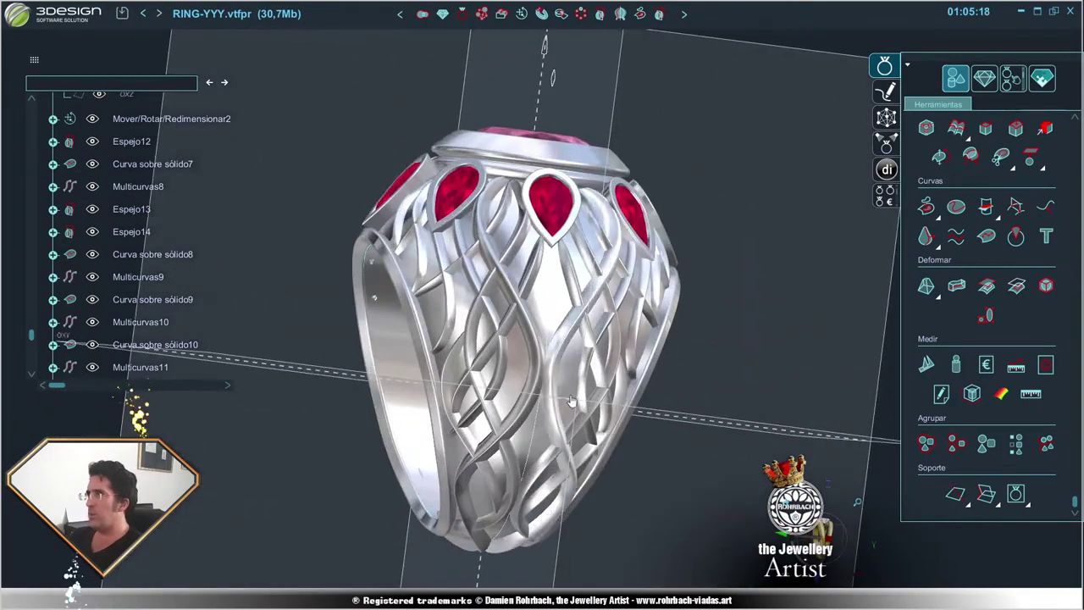
pyautogui.scroll(3, 624, 454)
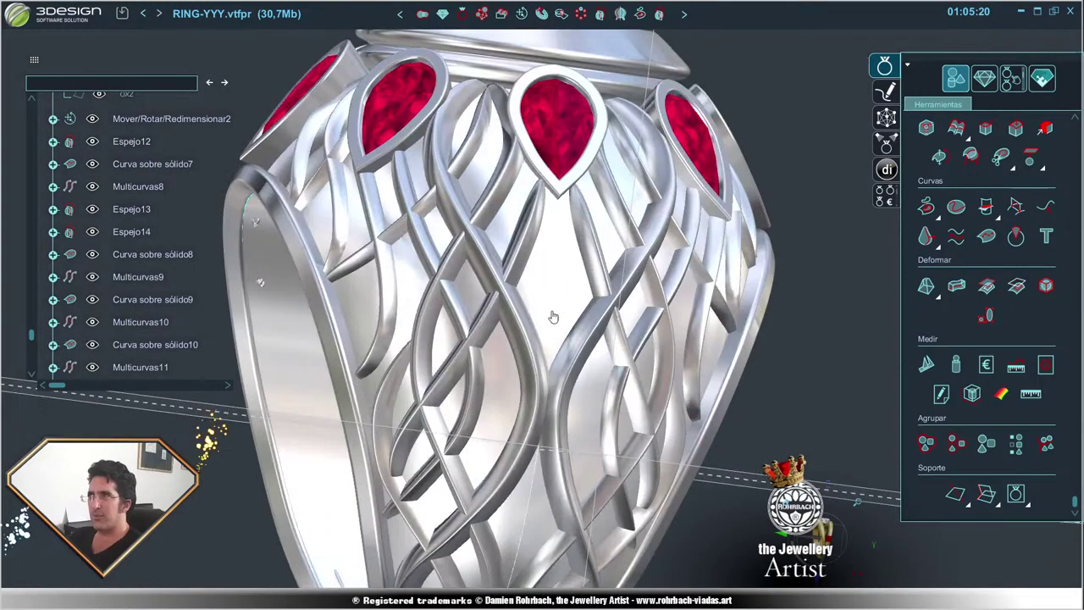
pyautogui.rightClick(576, 290)
pyautogui.click(632, 344)
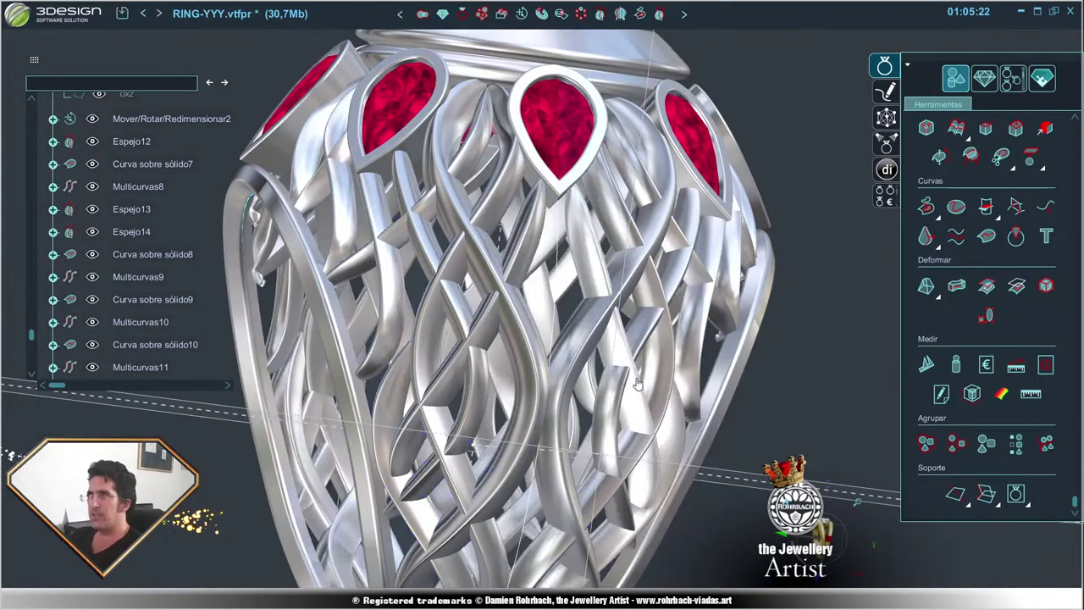
pyautogui.scroll(-5, 632, 344)
pyautogui.moveTo(632, 344); pyautogui.dragTo(676, 432, button='middle')
pyautogui.moveTo(572, 317)
pyautogui.mouseDown(button='middle')
pyautogui.moveTo(535, 463)
pyautogui.moveTo(474, 398)
pyautogui.moveTo(596, 309)
pyautogui.moveTo(722, 420)
pyautogui.moveTo(593, 447)
pyautogui.moveTo(656, 203)
pyautogui.moveTo(659, 420)
pyautogui.moveTo(761, 353)
pyautogui.moveTo(486, 411)
pyautogui.moveTo(594, 406)
pyautogui.moveTo(464, 317)
pyautogui.mouseUp(button='middle')
pyautogui.scroll(2, 451, 385)
pyautogui.scroll(3, 464, 317)
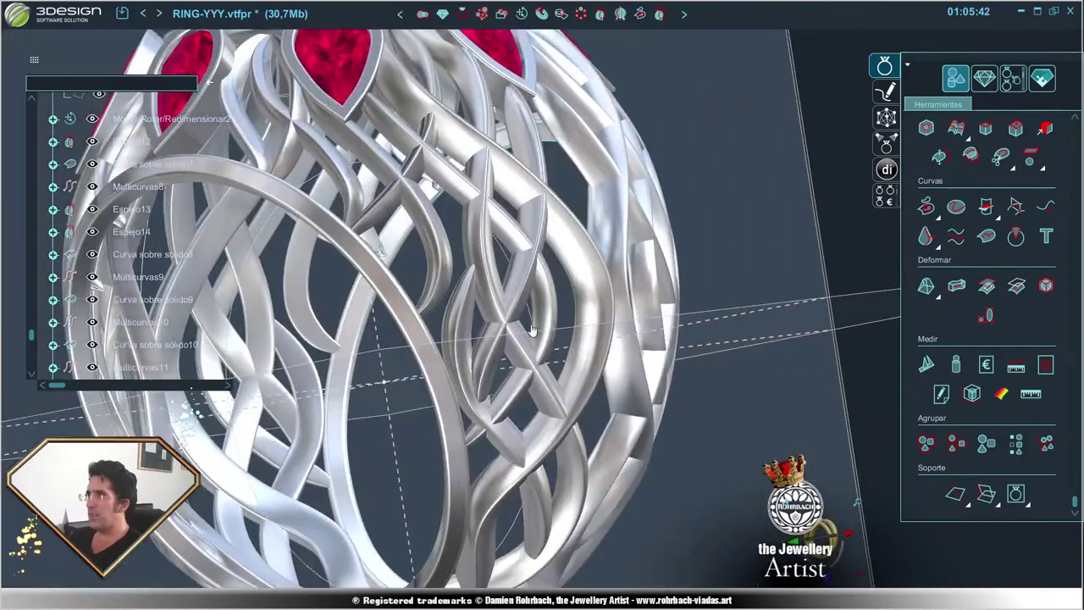
pyautogui.scroll(-5, 254, 326)
pyautogui.scroll(5, 220, 340)
pyautogui.scroll(5, 216, 341)
pyautogui.scroll(-5, 211, 341)
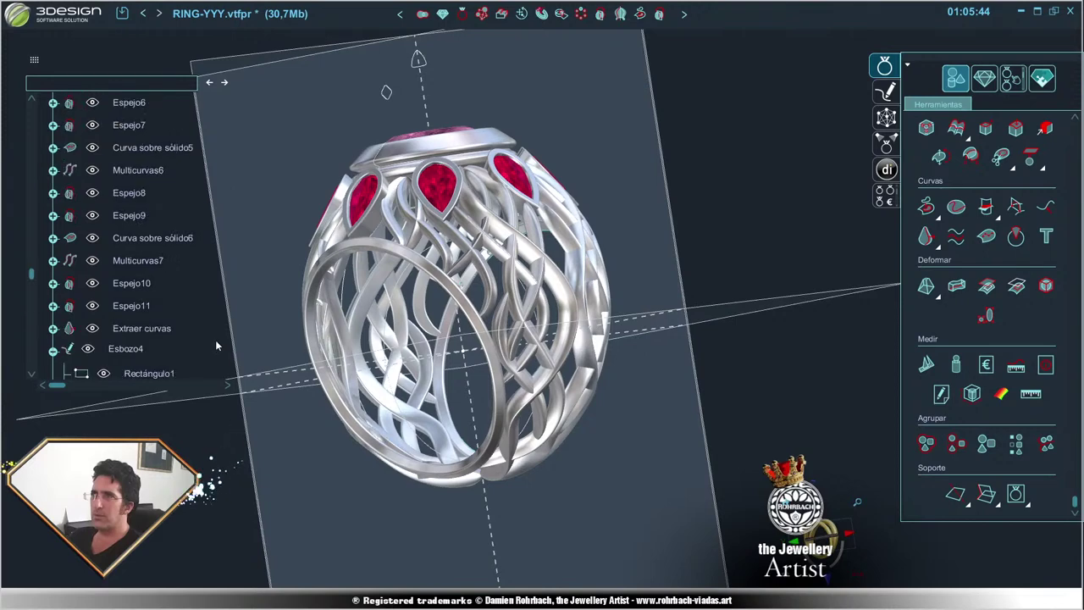
pyautogui.scroll(5, 215, 340)
pyautogui.scroll(5, 215, 340)
pyautogui.scroll(-10, 215, 339)
pyautogui.scroll(-5, 215, 340)
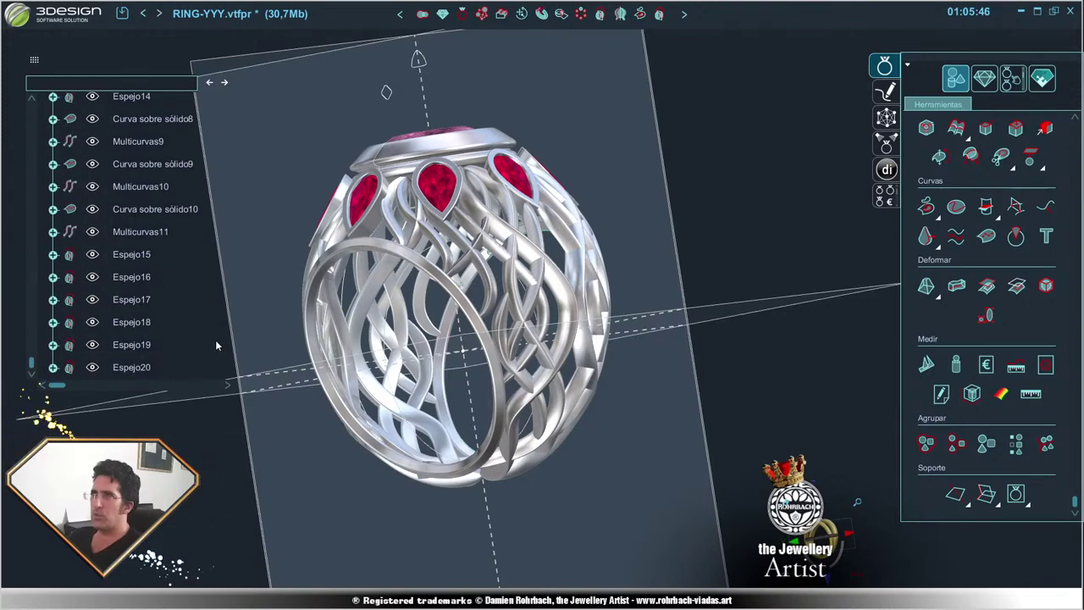
pyautogui.scroll(10, 215, 339)
pyautogui.scroll(5, 147, 360)
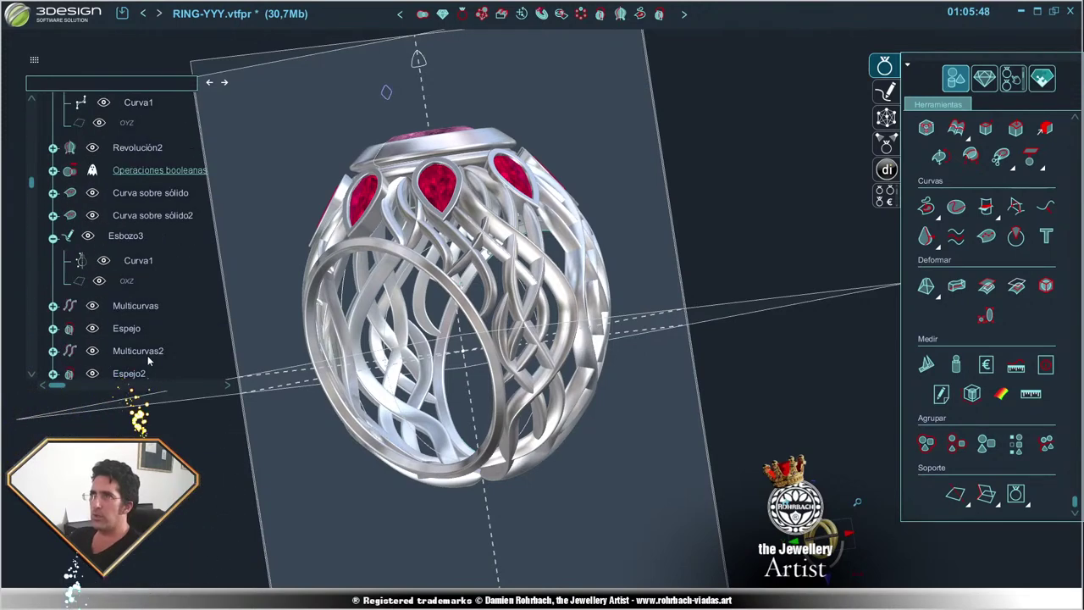
# - Show the hidden boolean inner body again and view the ring's top and front
pyautogui.rightClick(152, 262)
pyautogui.click(179, 338)
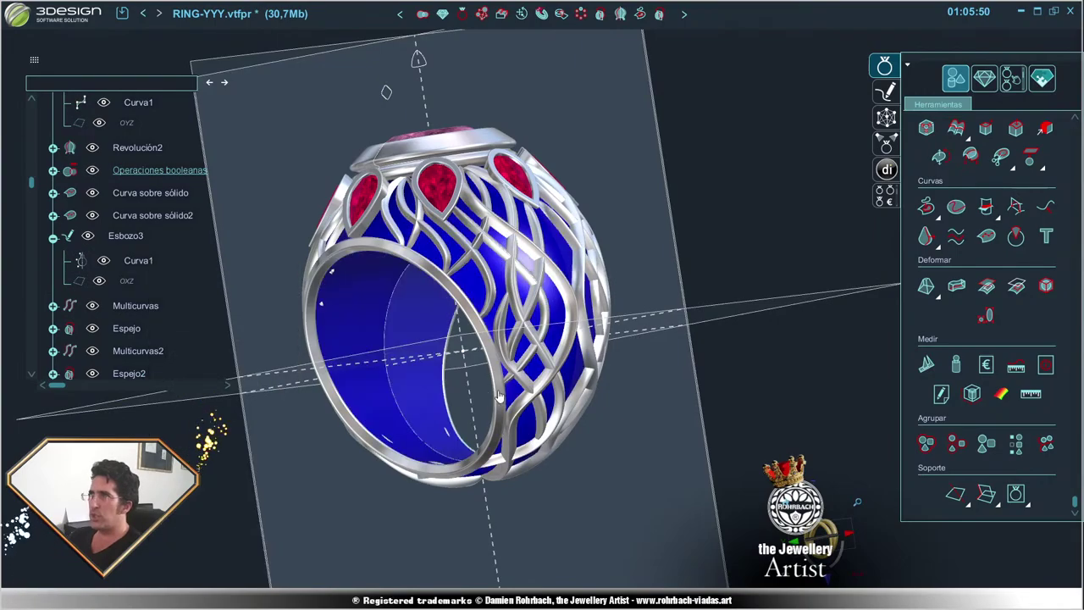
pyautogui.scroll(3, 441, 434)
pyautogui.moveTo(440, 434); pyautogui.dragTo(561, 343, button='middle')
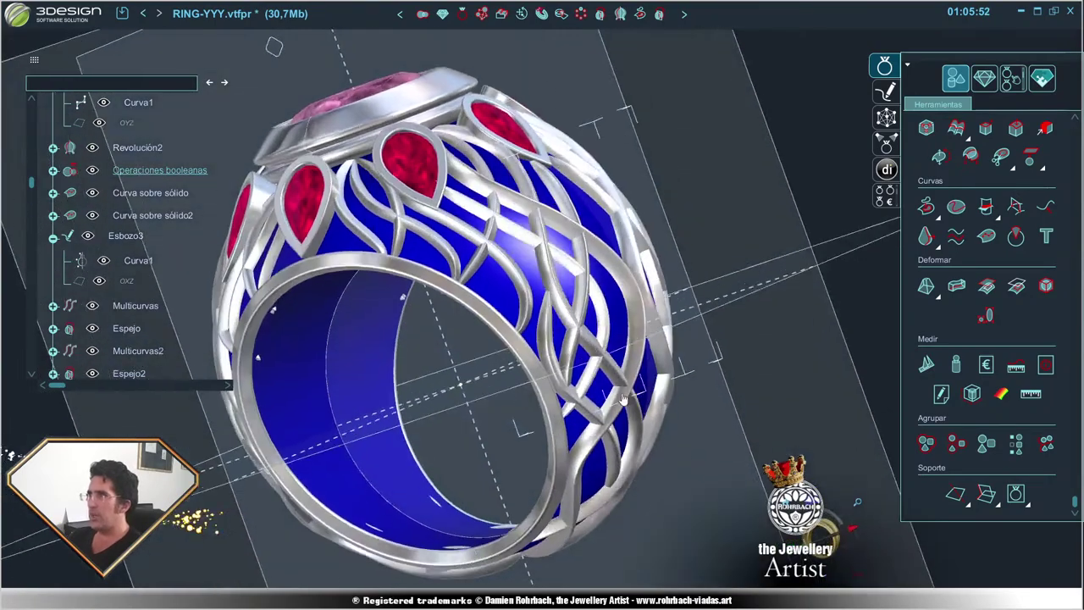
pyautogui.scroll(2, 561, 343)
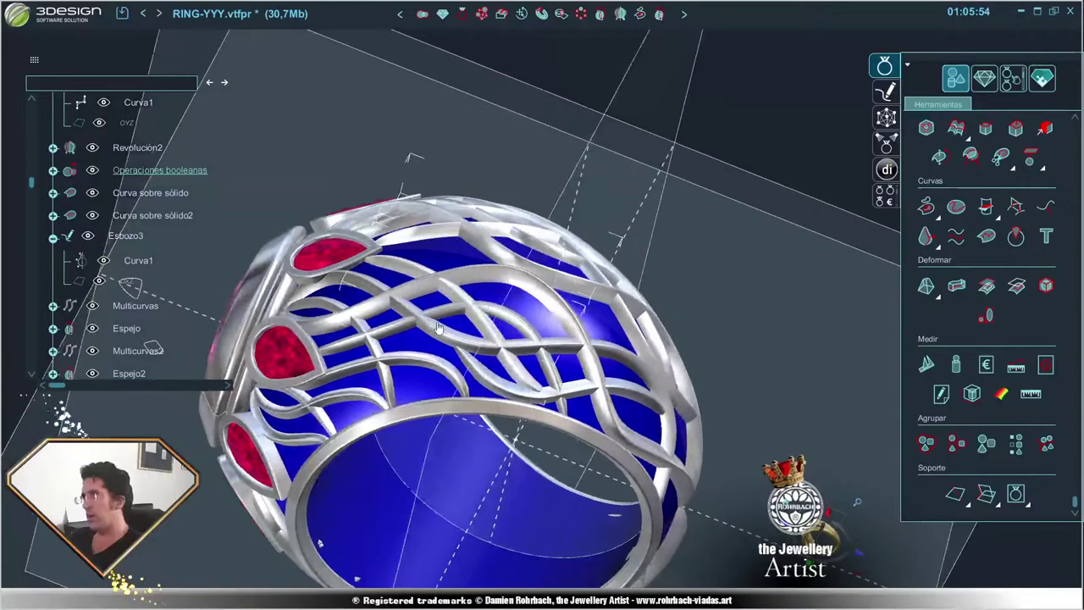
pyautogui.scroll(2, 561, 343)
# - Reopen the band wire's surface curve, nudge its second point and add a new point
pyautogui.rightClick(483, 342)
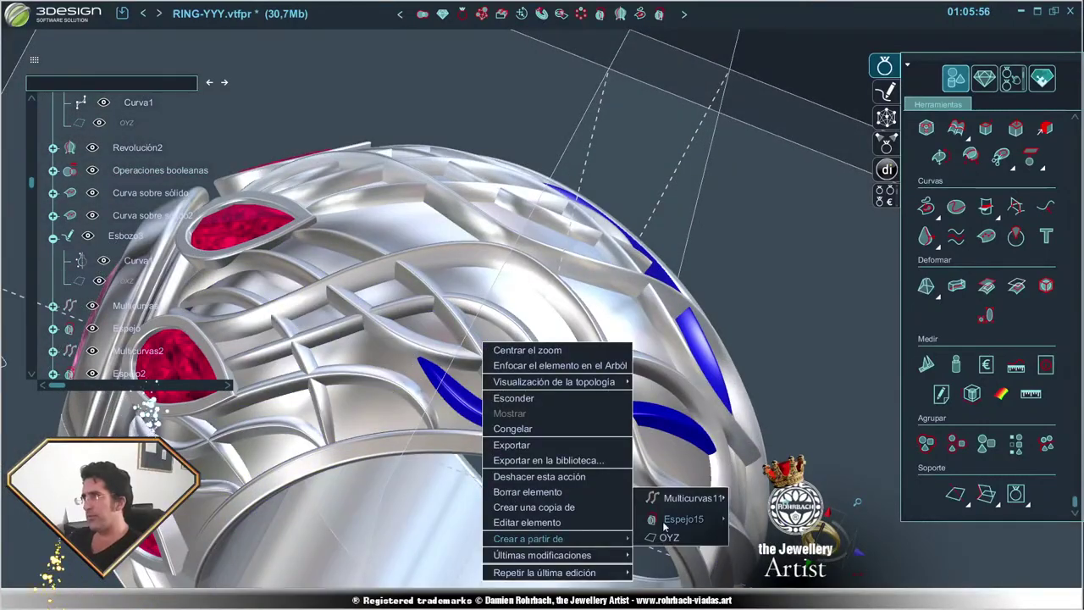
pyautogui.moveTo(686, 498)
pyautogui.click(778, 518)
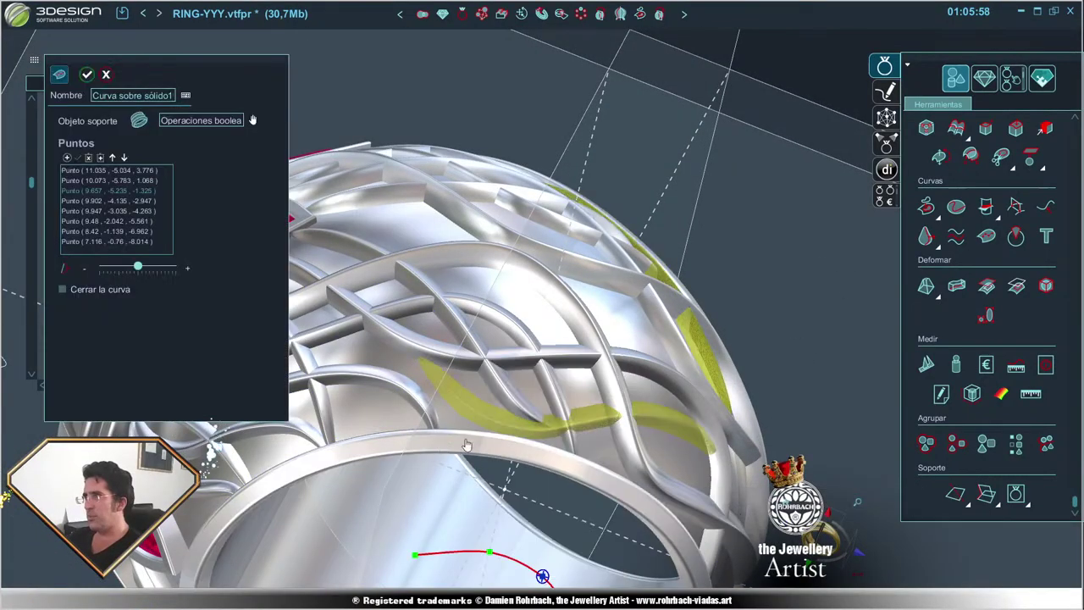
pyautogui.moveTo(779, 519)
pyautogui.mouseDown(button='middle')
pyautogui.moveTo(548, 155)
pyautogui.moveTo(508, 152)
pyautogui.mouseUp(button='middle')
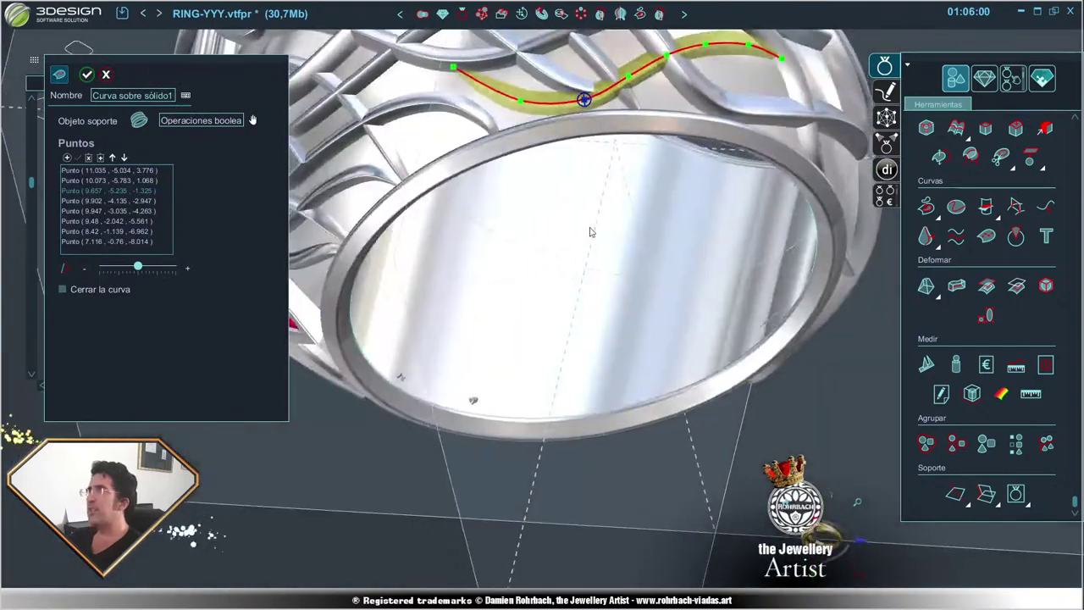
pyautogui.scroll(2, 463, 146)
pyautogui.click(462, 146)
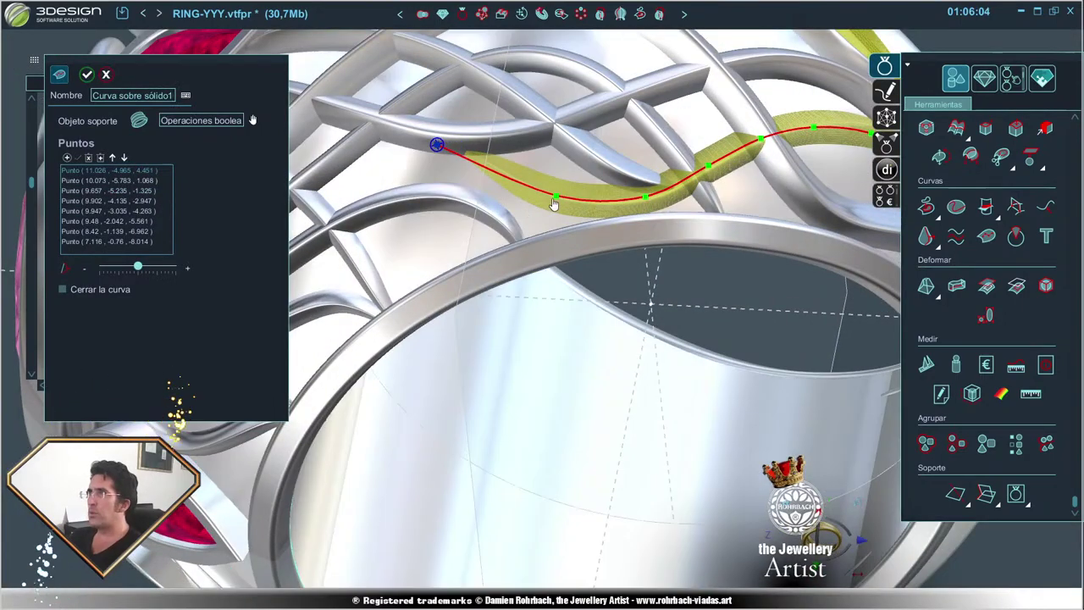
pyautogui.click(555, 196)
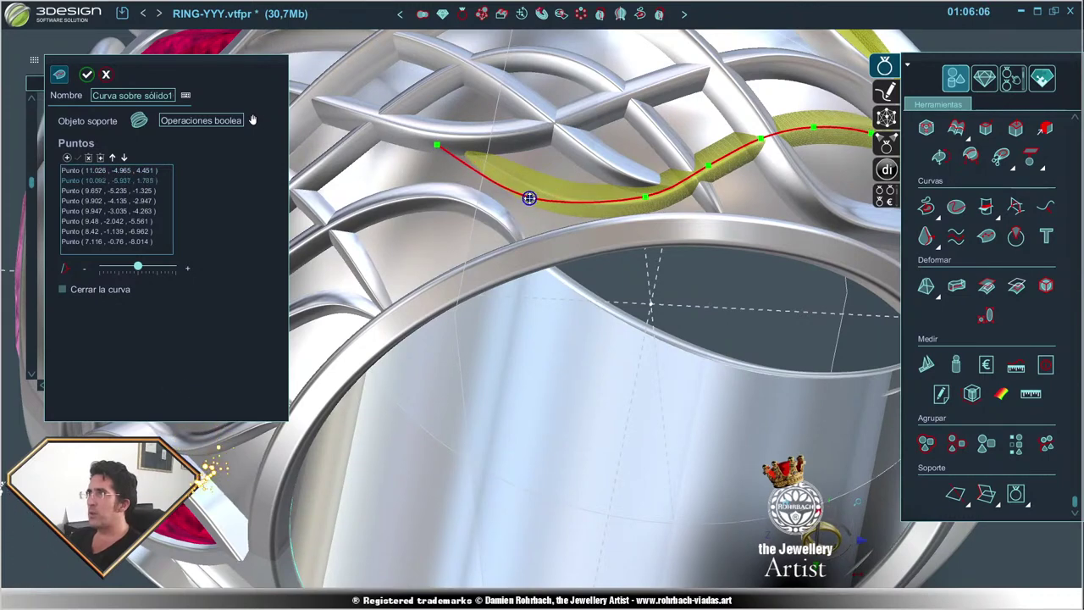
pyautogui.moveTo(528, 195); pyautogui.dragTo(517, 193)
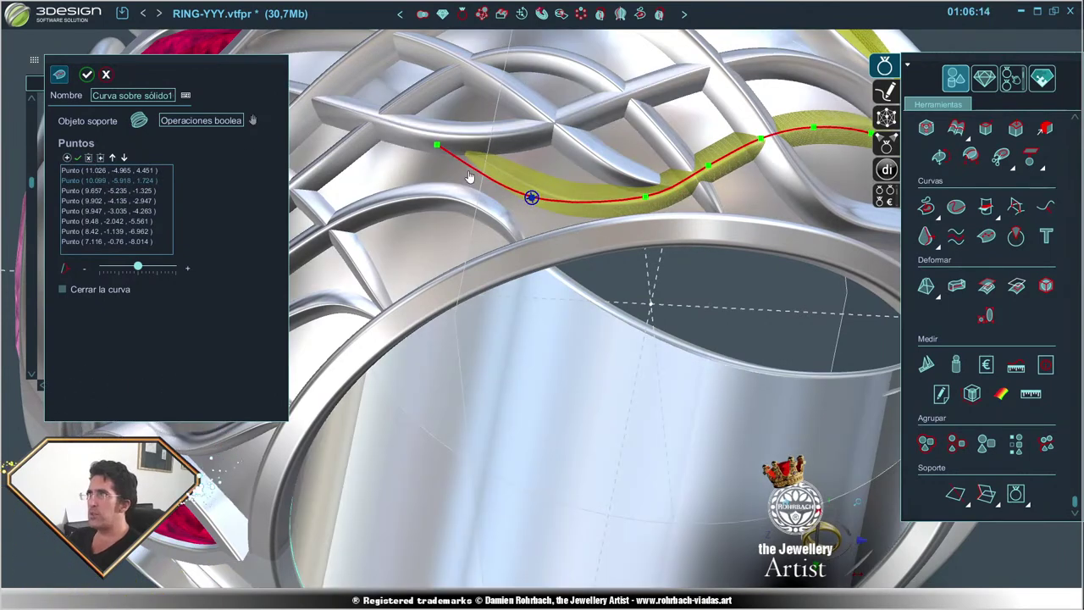
pyautogui.click(470, 172)
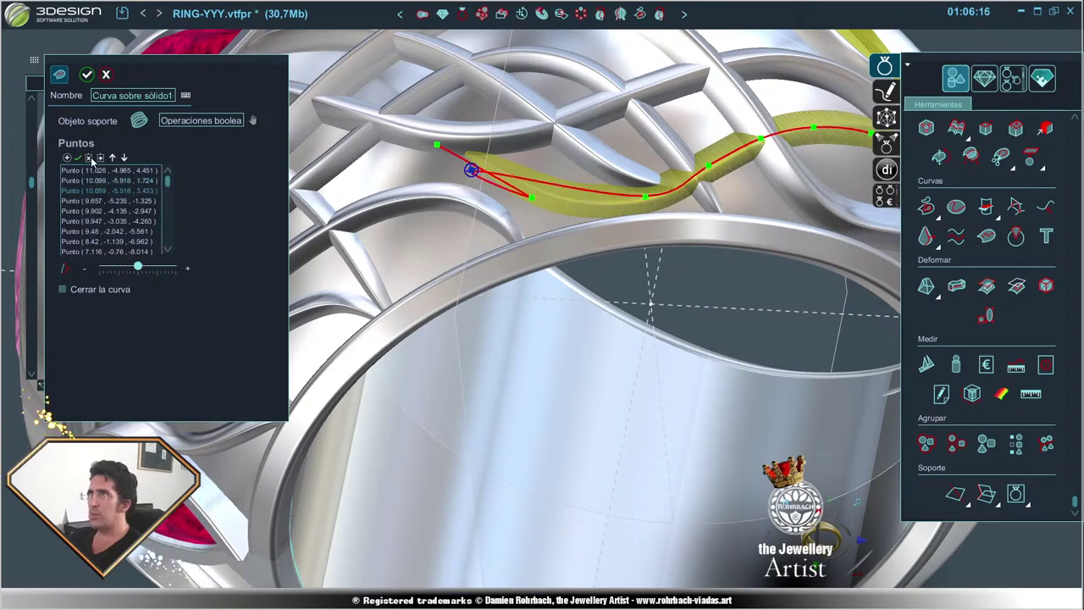
# - Swap the added point for a control point near the path's start and rebuild Multicurvas11
pyautogui.moveTo(217, 81); pyautogui.dragTo(262, 103)
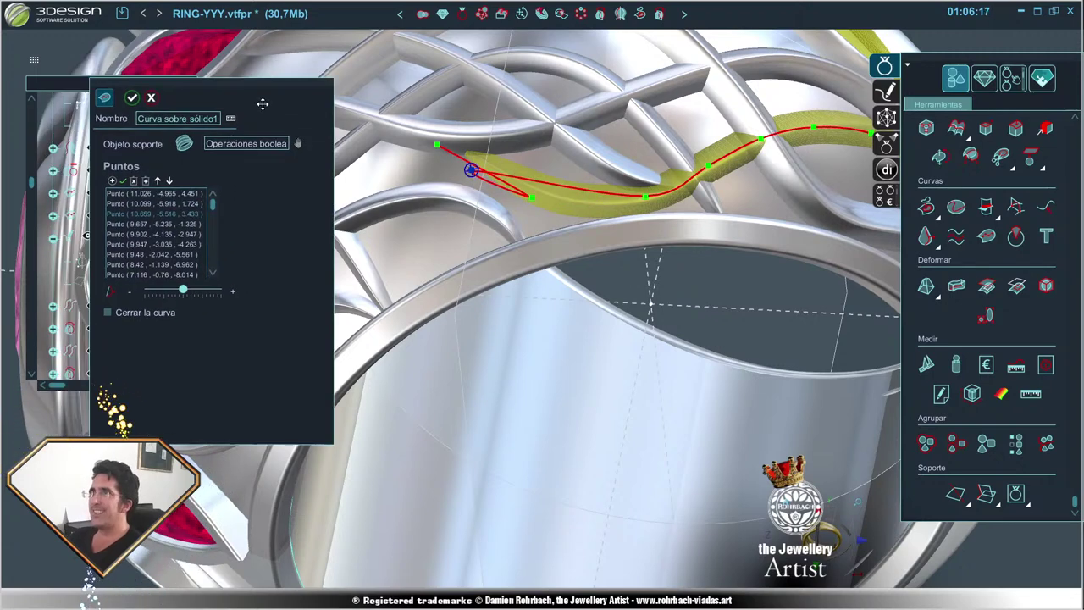
pyautogui.click(134, 183)
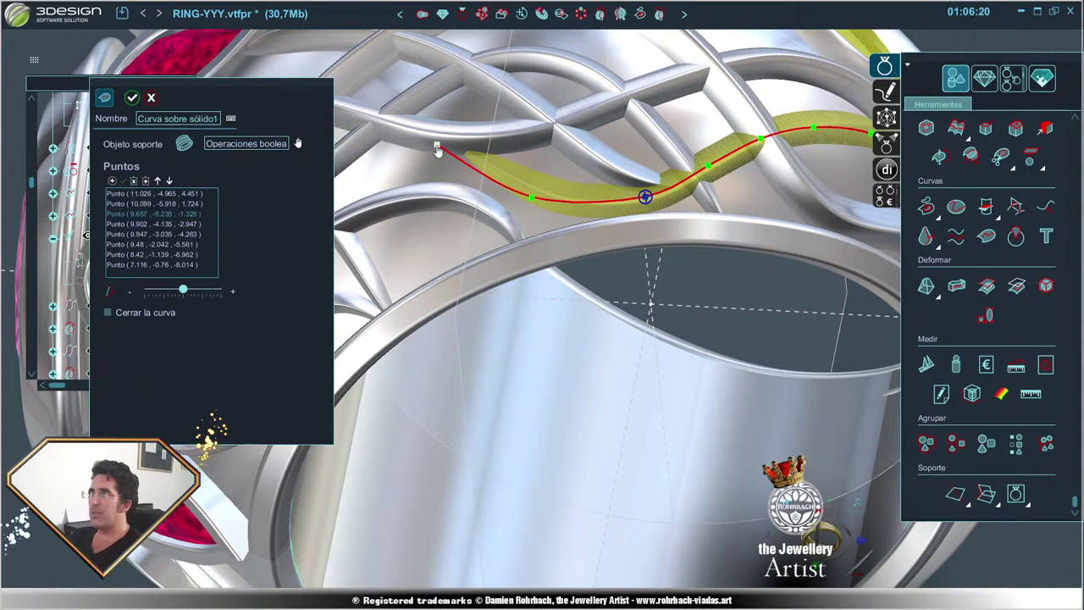
pyautogui.click(473, 173)
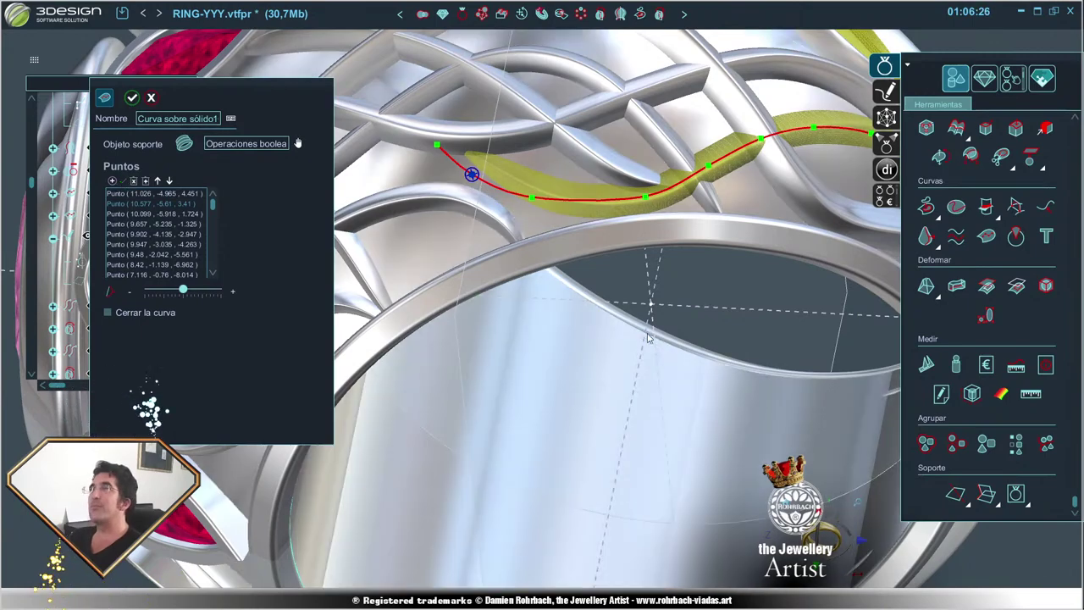
pyautogui.moveTo(649, 338); pyautogui.dragTo(590, 208, button='middle')
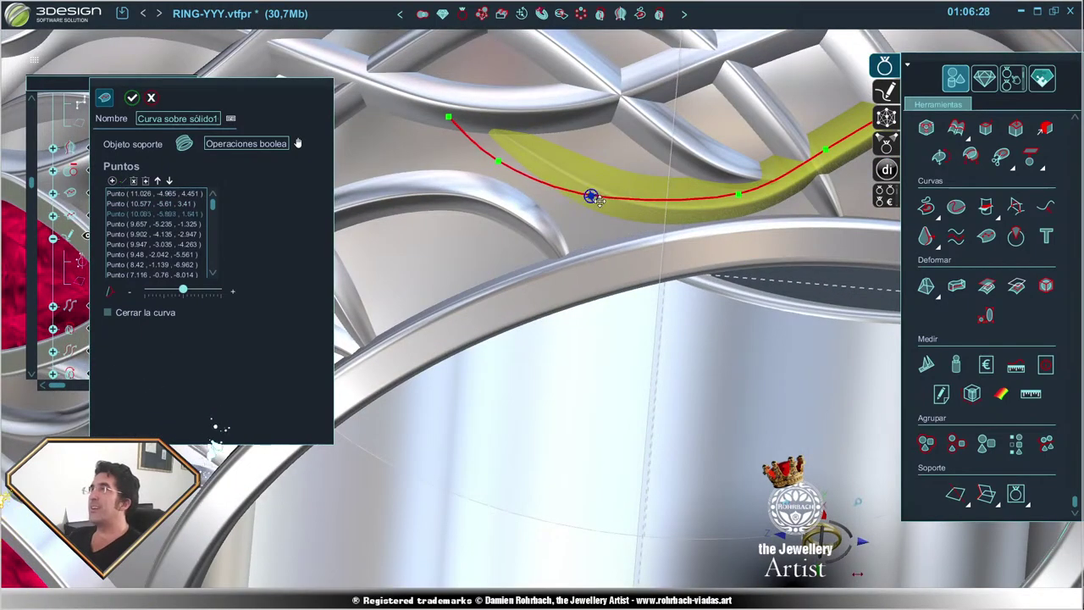
pyautogui.click(449, 118)
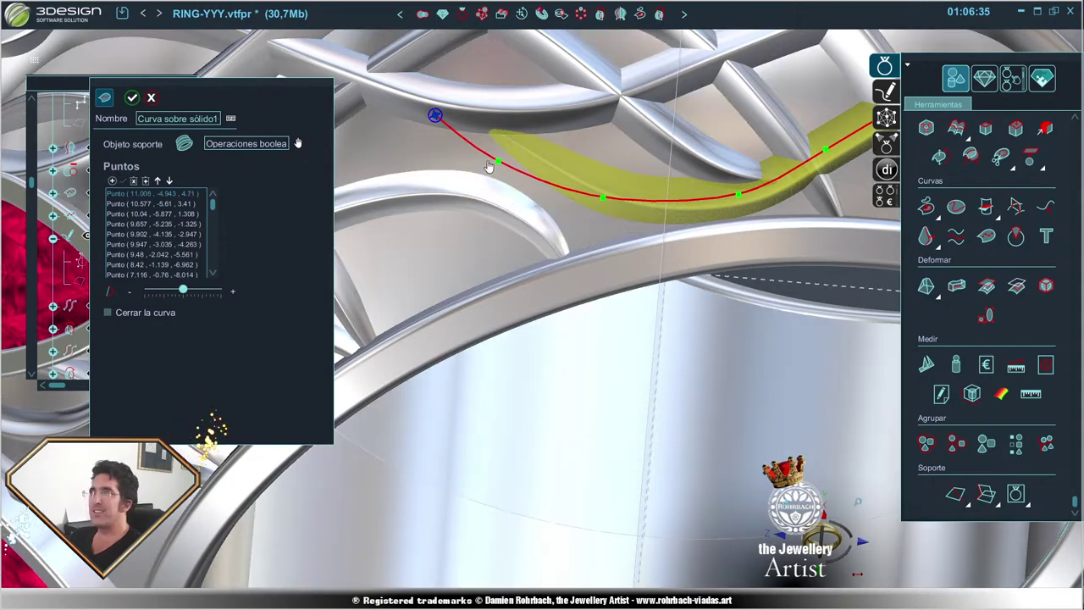
pyautogui.click(498, 162)
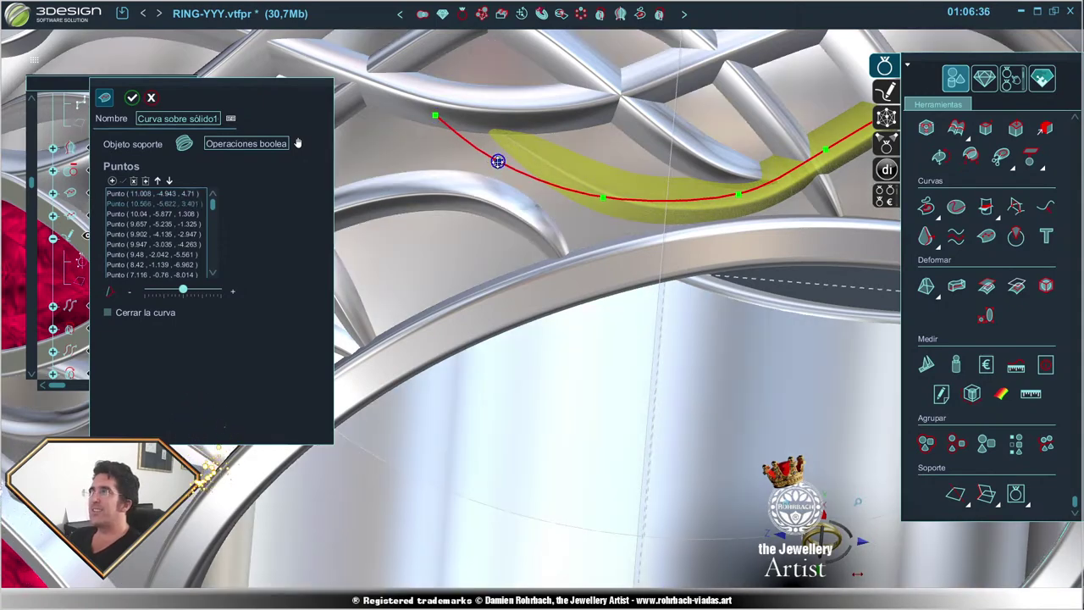
pyautogui.scroll(-5, 614, 259)
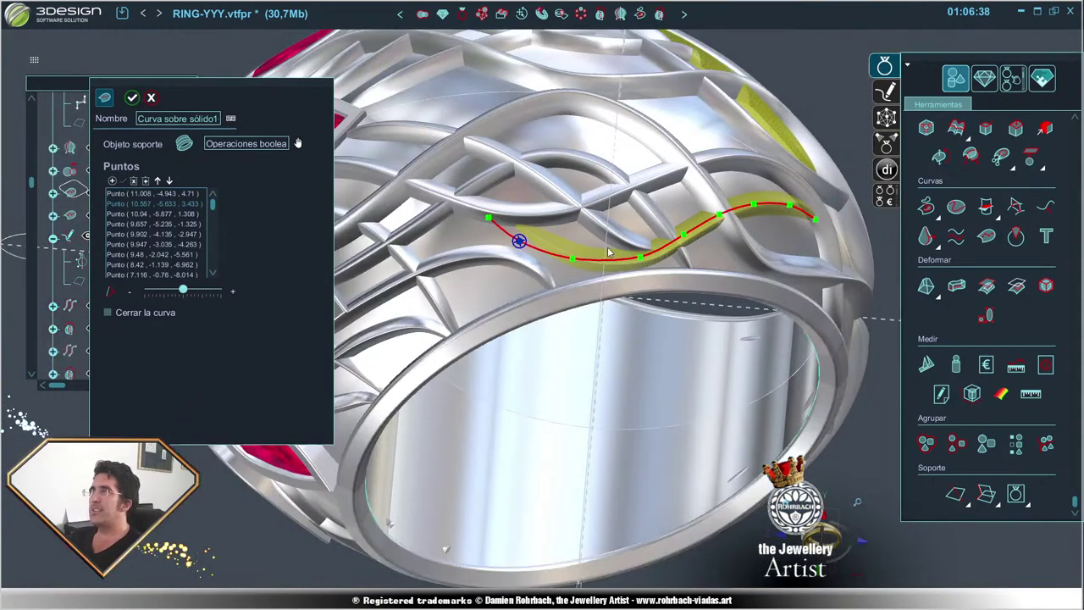
pyautogui.click(131, 97)
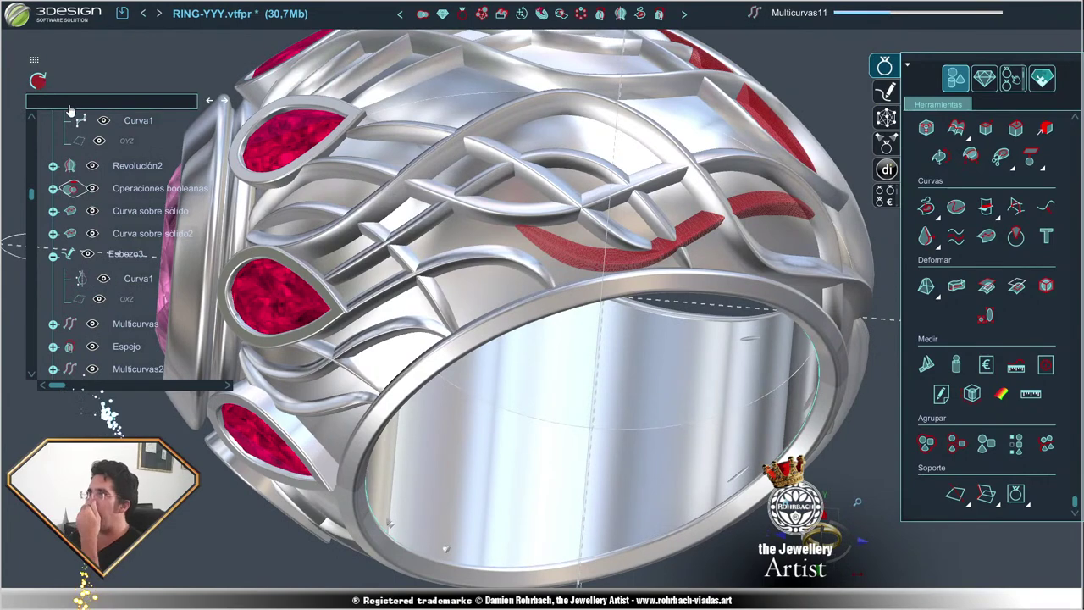
# - Reopen Curva sobre sólido1 on Operaciones booleanas, tweak a middle point and rebuild Multicurvas11
pyautogui.click(160, 169)
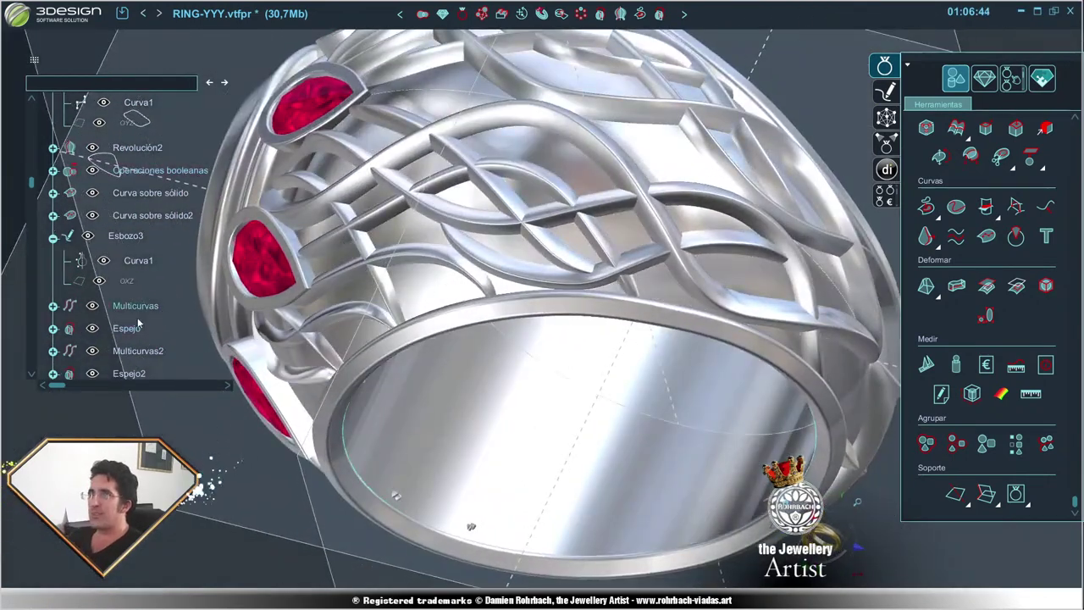
pyautogui.scroll(-5, 140, 325)
pyautogui.rightClick(552, 281)
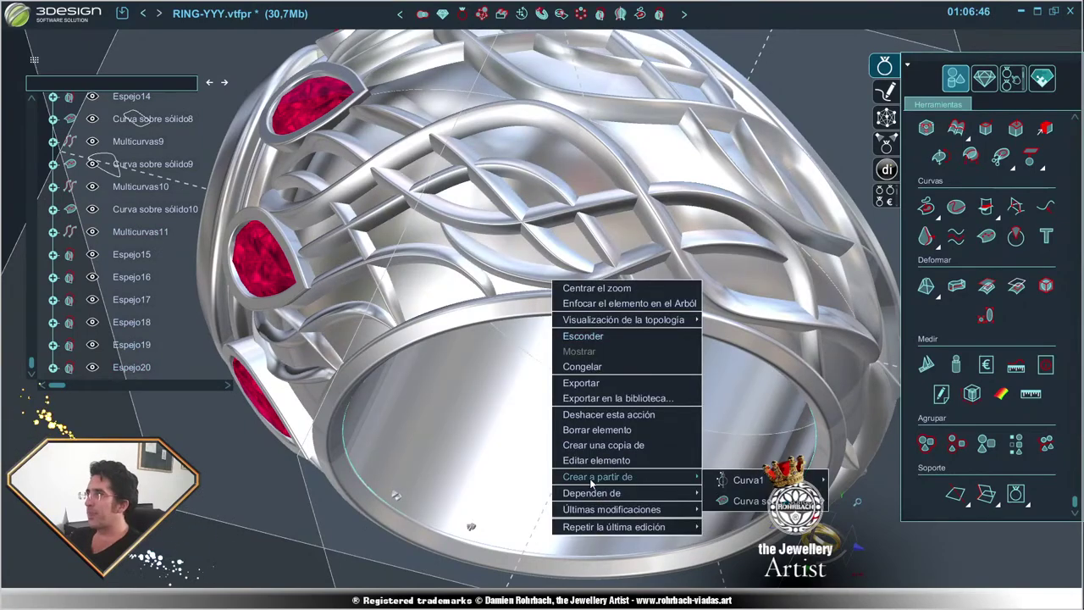
pyautogui.moveTo(745, 500)
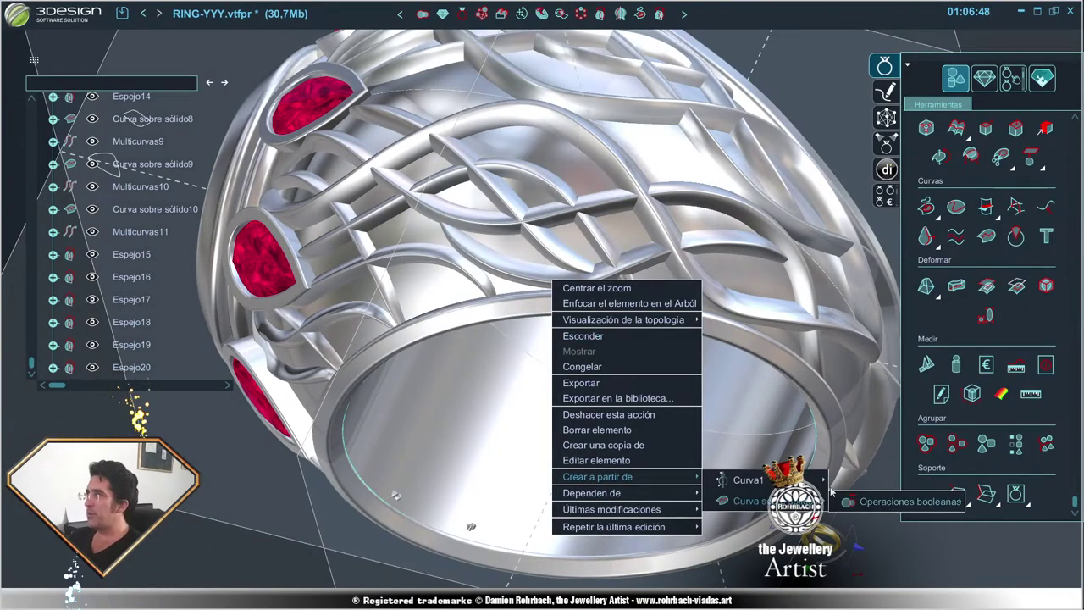
pyautogui.click(906, 501)
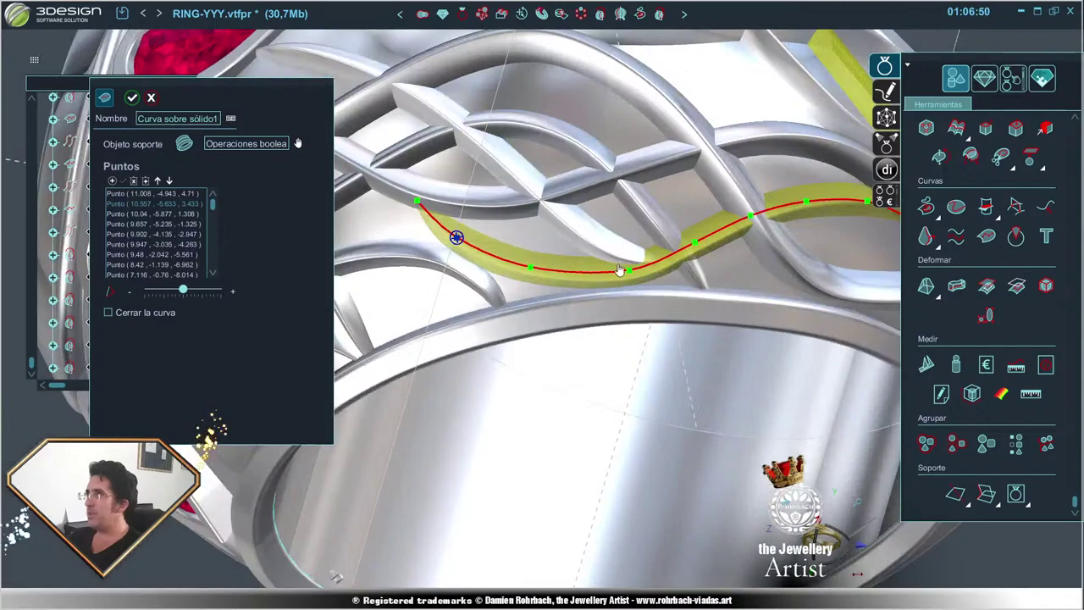
pyautogui.click(628, 270)
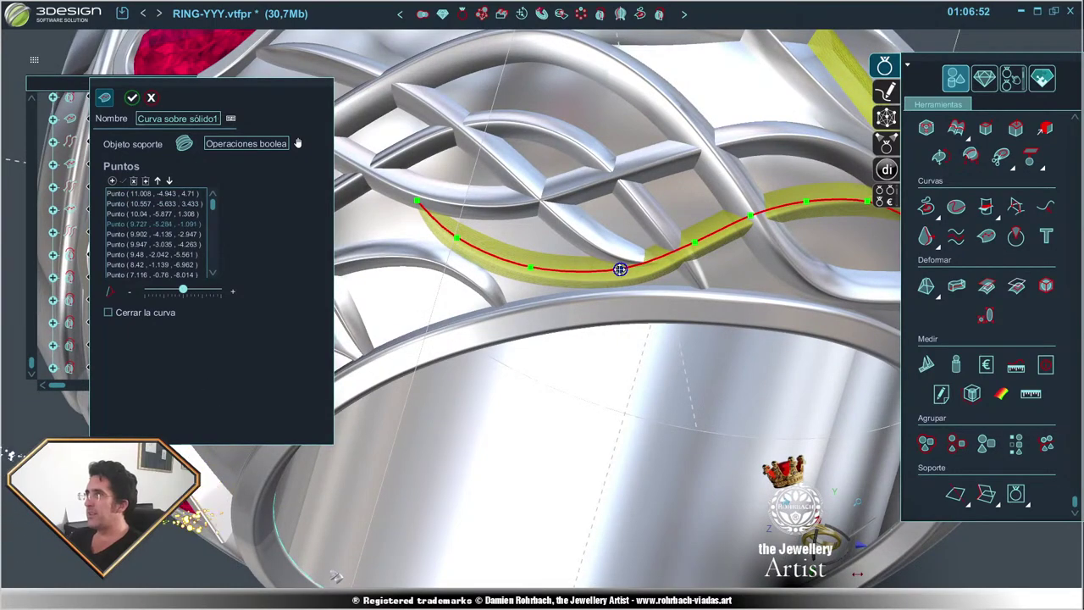
pyautogui.click(131, 97)
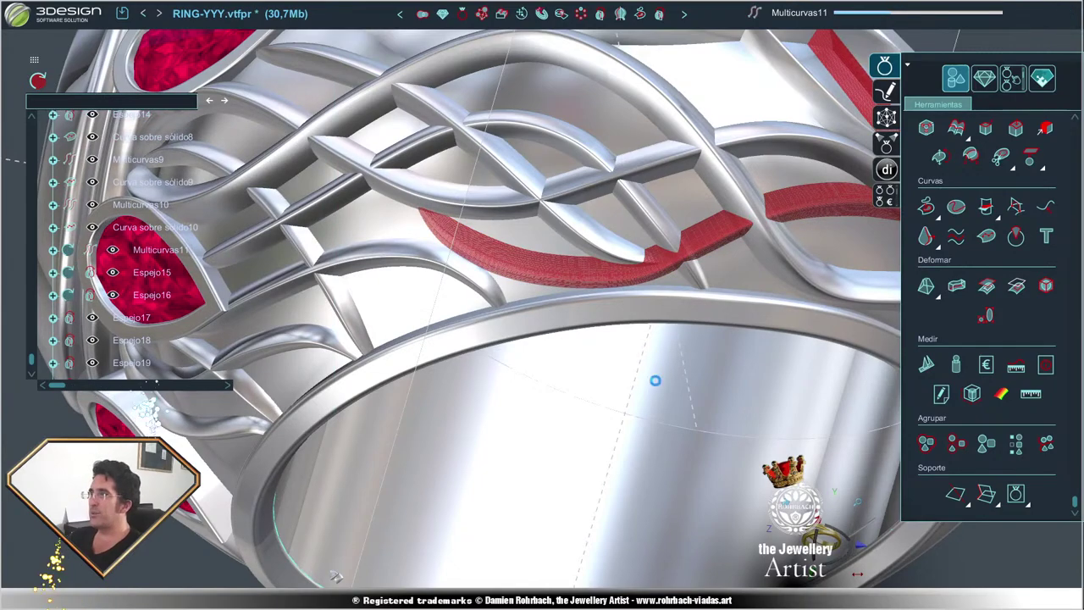
pyautogui.scroll(-5, 654, 380)
pyautogui.moveTo(654, 381); pyautogui.dragTo(524, 425, button='right')
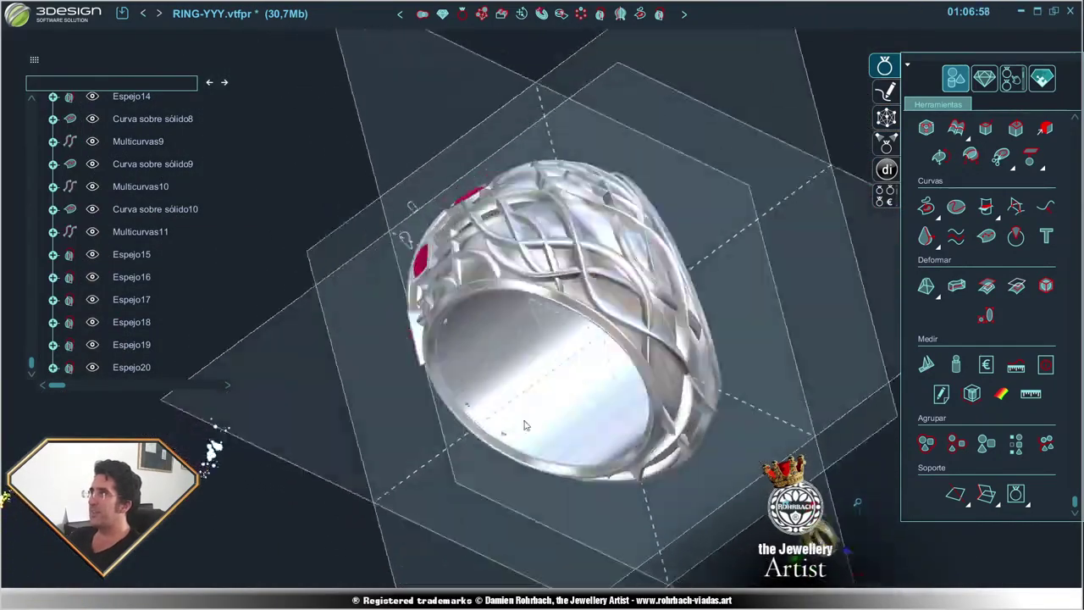
pyautogui.scroll(5, 524, 425)
pyautogui.moveTo(551, 375); pyautogui.dragTo(733, 350, button='right')
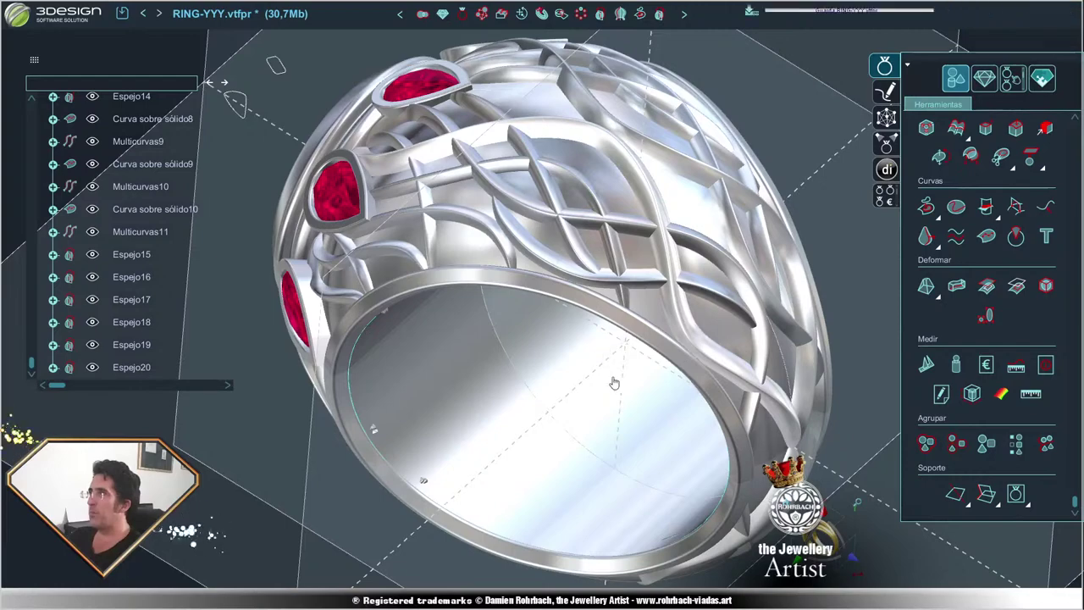
pyautogui.scroll(5, 621, 381)
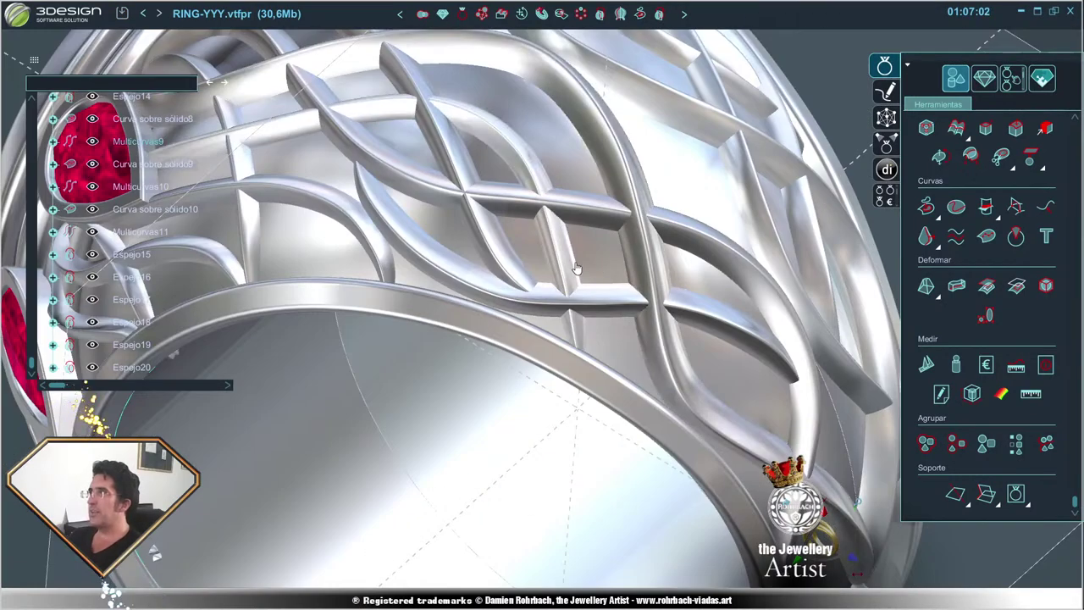
# - Move point 6 and the end point of Curva sobre sólido8, then rebuild its lattice wire
pyautogui.rightClick(571, 267)
pyautogui.moveTo(622, 459)
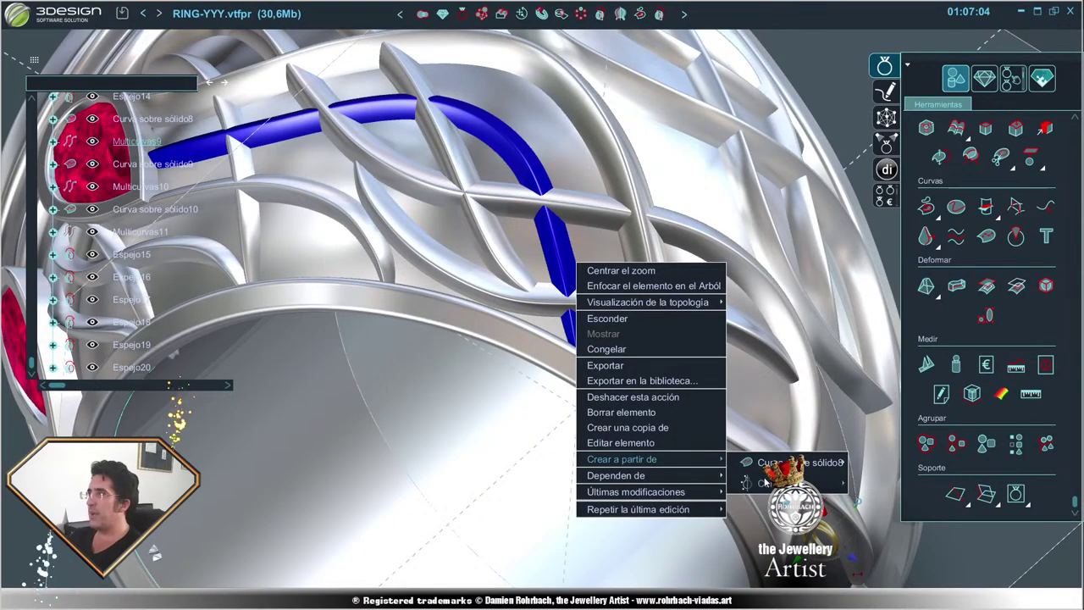
pyautogui.click(796, 462)
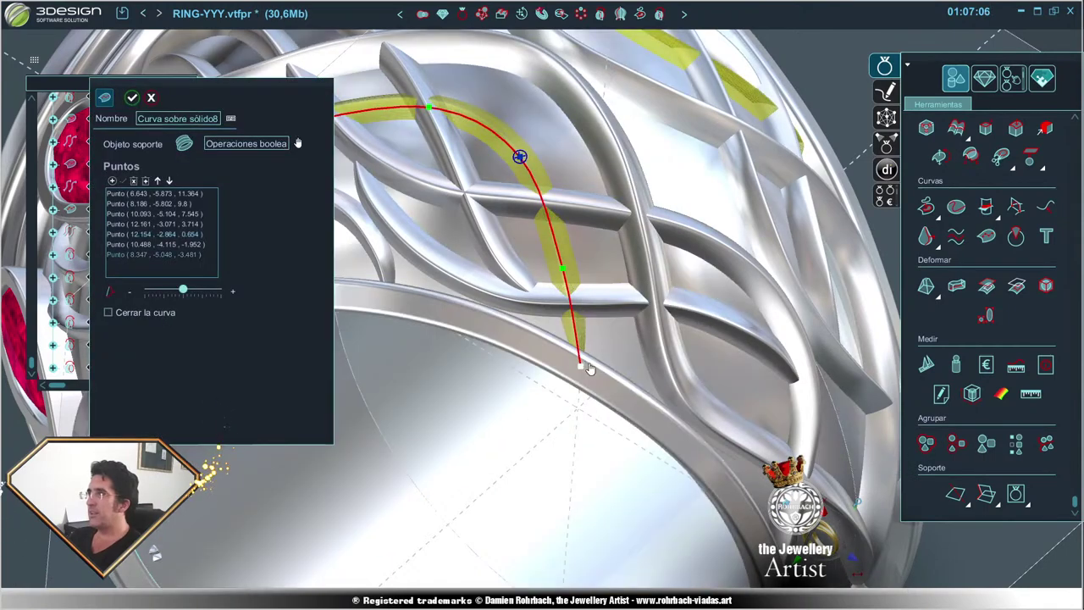
pyautogui.click(562, 268)
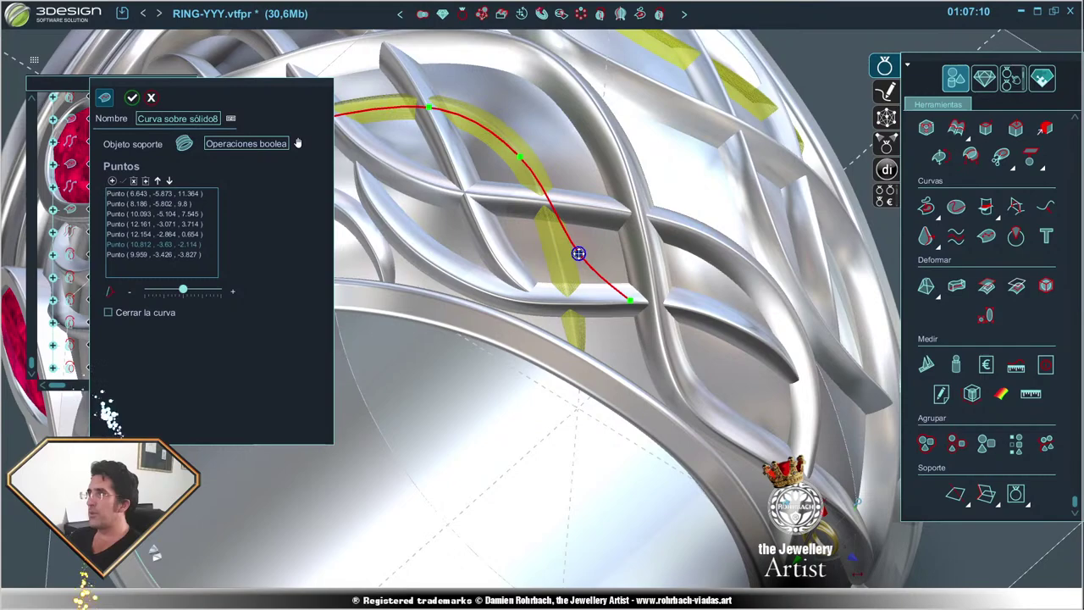
pyautogui.click(630, 300)
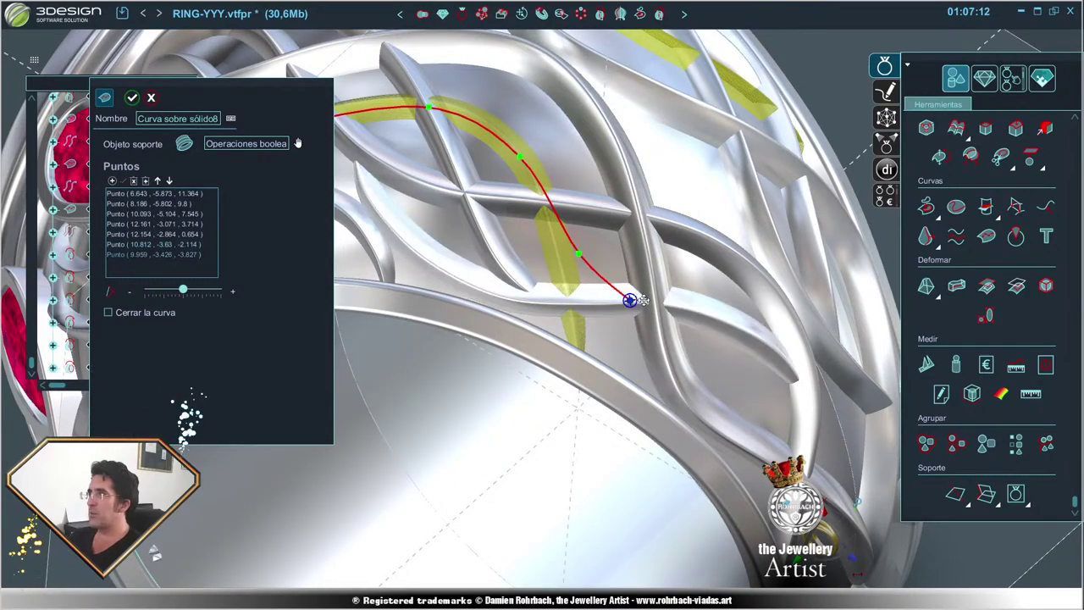
pyautogui.rightClick(631, 303)
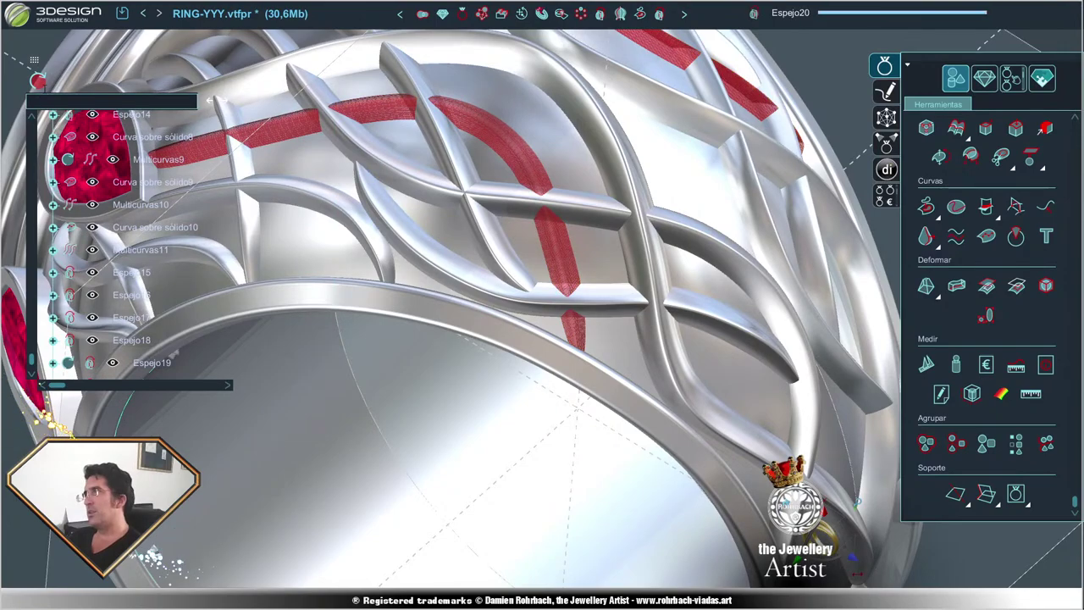
pyautogui.scroll(-5, 508, 339)
pyautogui.moveTo(457, 398)
pyautogui.mouseDown(button='middle')
pyautogui.moveTo(506, 438)
pyautogui.moveTo(597, 395)
pyautogui.mouseUp(button='middle')
pyautogui.scroll(3, 506, 438)
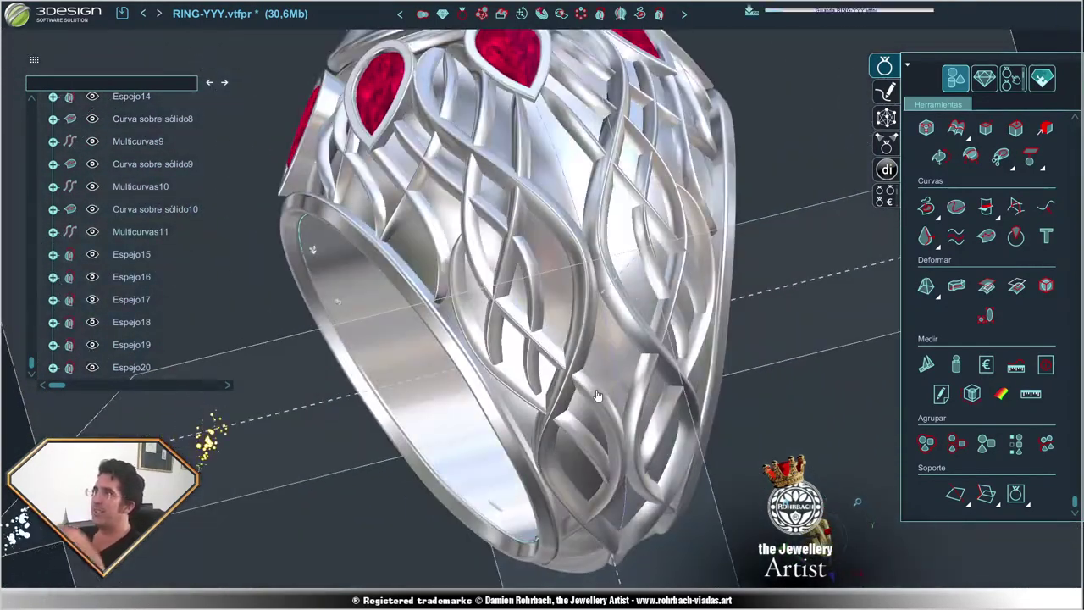
pyautogui.moveTo(540, 496); pyautogui.dragTo(691, 495, button='middle')
pyautogui.scroll(3, 661, 440)
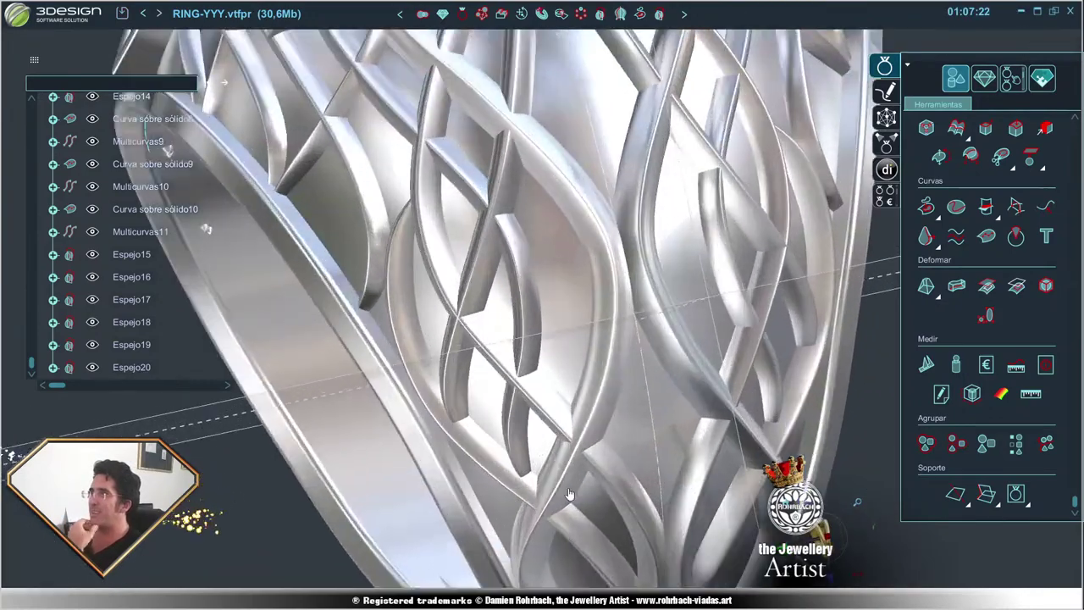
pyautogui.scroll(2, 624, 375)
pyautogui.scroll(-5, 624, 375)
# - Reopen the Multicurvas9 wire's path and drag a point right to bend the wire
pyautogui.moveTo(624, 375)
pyautogui.mouseDown(button='middle')
pyautogui.moveTo(642, 375)
pyautogui.moveTo(662, 235)
pyautogui.mouseUp(button='middle')
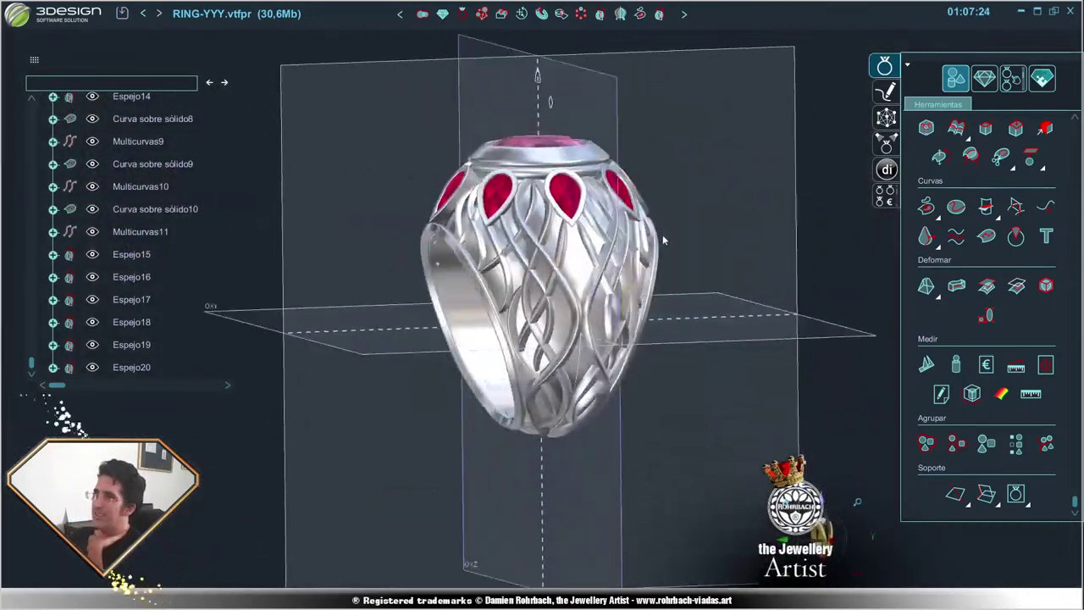
pyautogui.scroll(3, 649, 288)
pyautogui.moveTo(649, 287); pyautogui.dragTo(545, 240, button='middle')
pyautogui.click(545, 254)
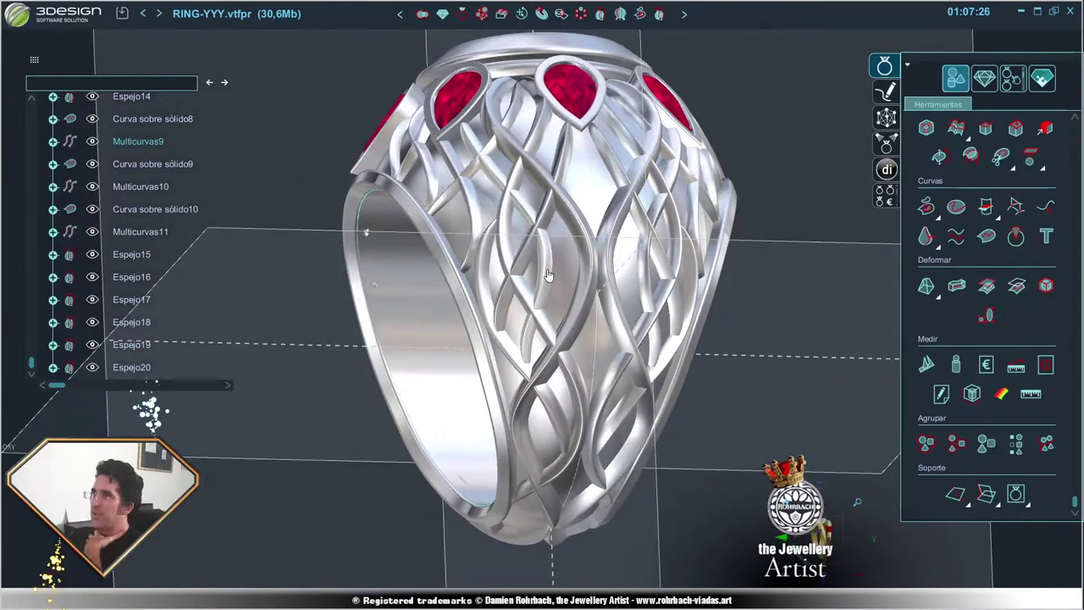
pyautogui.scroll(2, 557, 271)
pyautogui.scroll(2, 557, 271)
pyautogui.rightClick(556, 235)
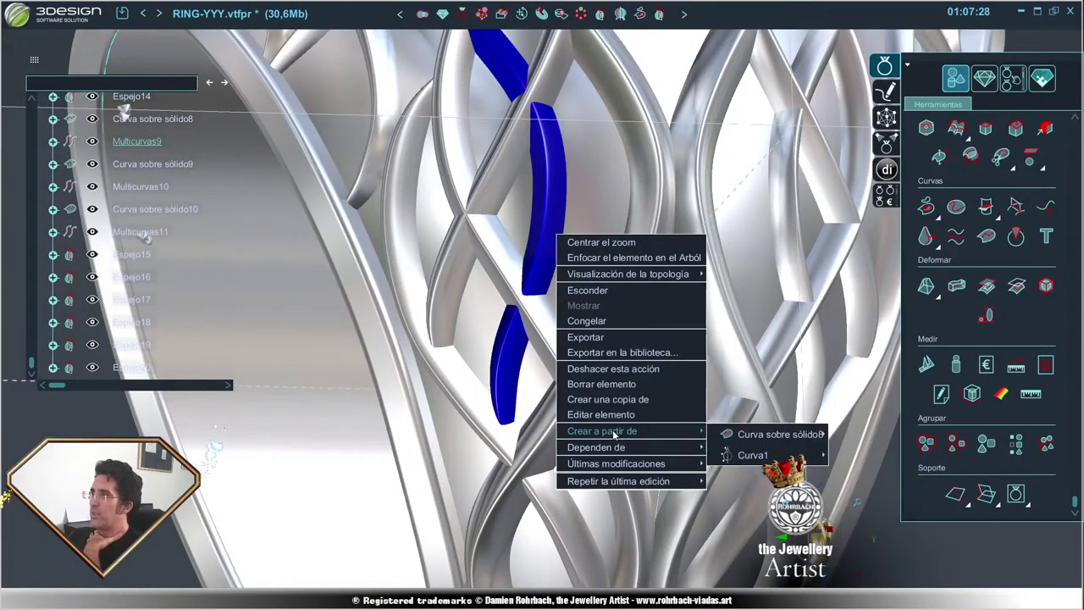
pyautogui.click(779, 433)
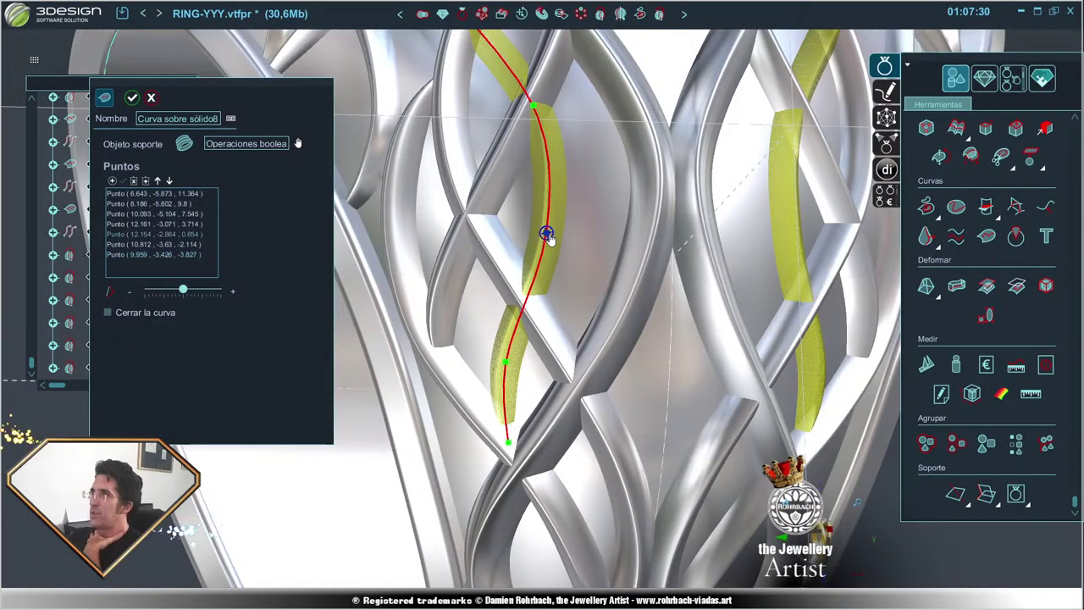
pyautogui.moveTo(550, 227); pyautogui.dragTo(565, 221)
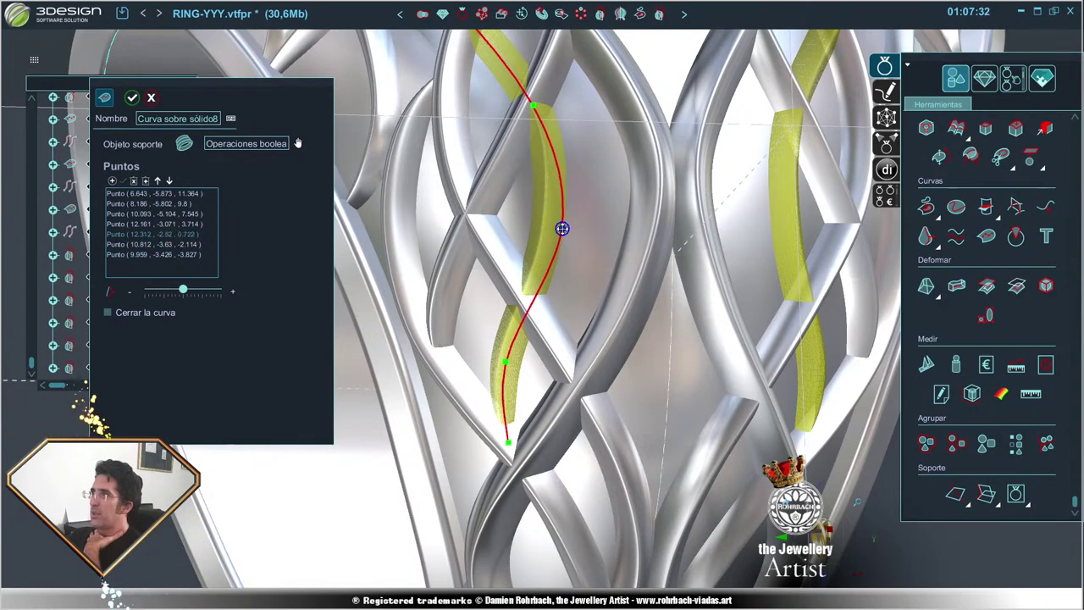
pyautogui.click(504, 362)
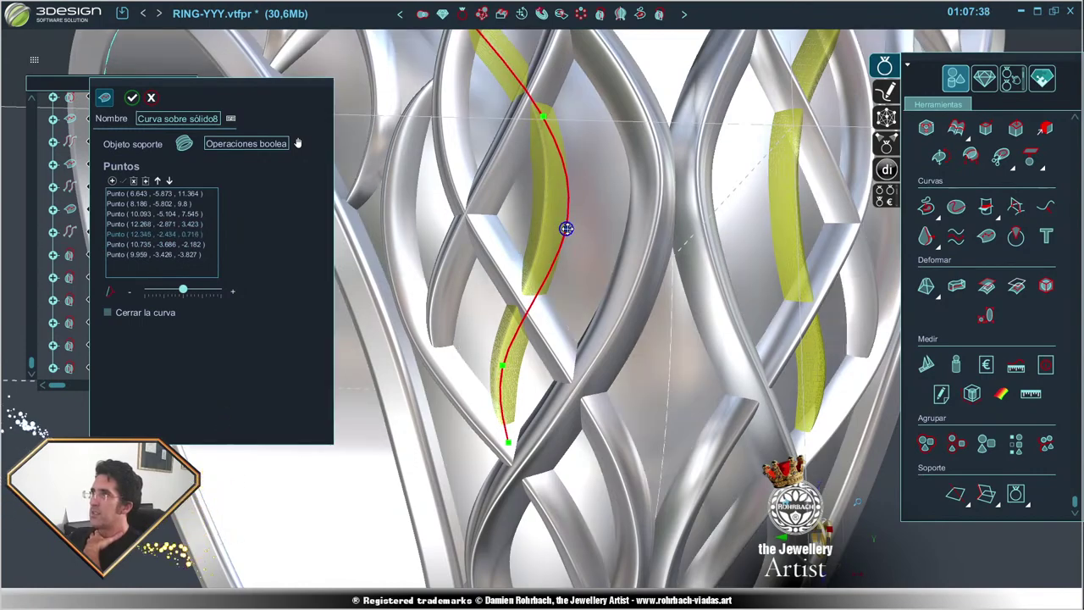
pyautogui.scroll(-3, 567, 234)
# - Confirm the curve edit and regenerate the woven wires from Multicurvas9
pyautogui.press('Return')
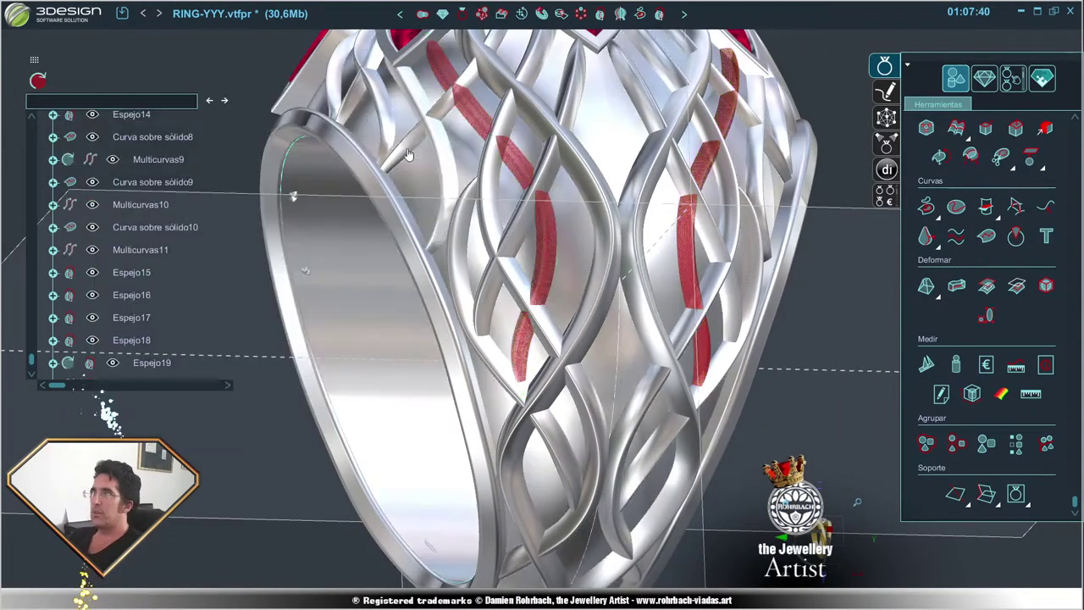
pyautogui.click(38, 81)
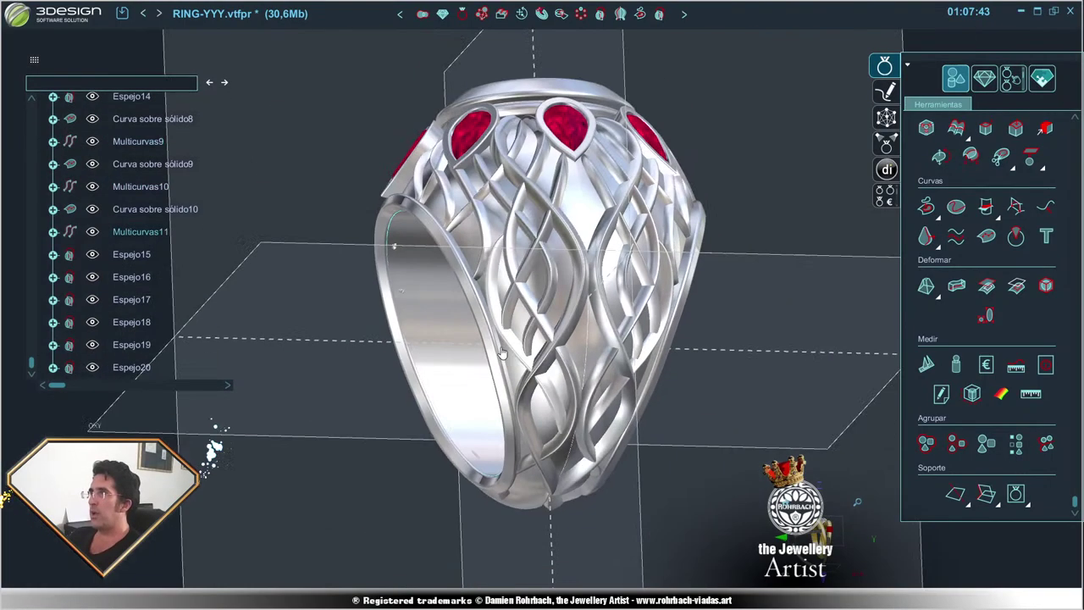
pyautogui.moveTo(293, 195)
pyautogui.mouseDown(button='middle')
pyautogui.moveTo(663, 493)
pyautogui.moveTo(603, 389)
pyautogui.mouseUp(button='middle')
pyautogui.scroll(3, 602, 389)
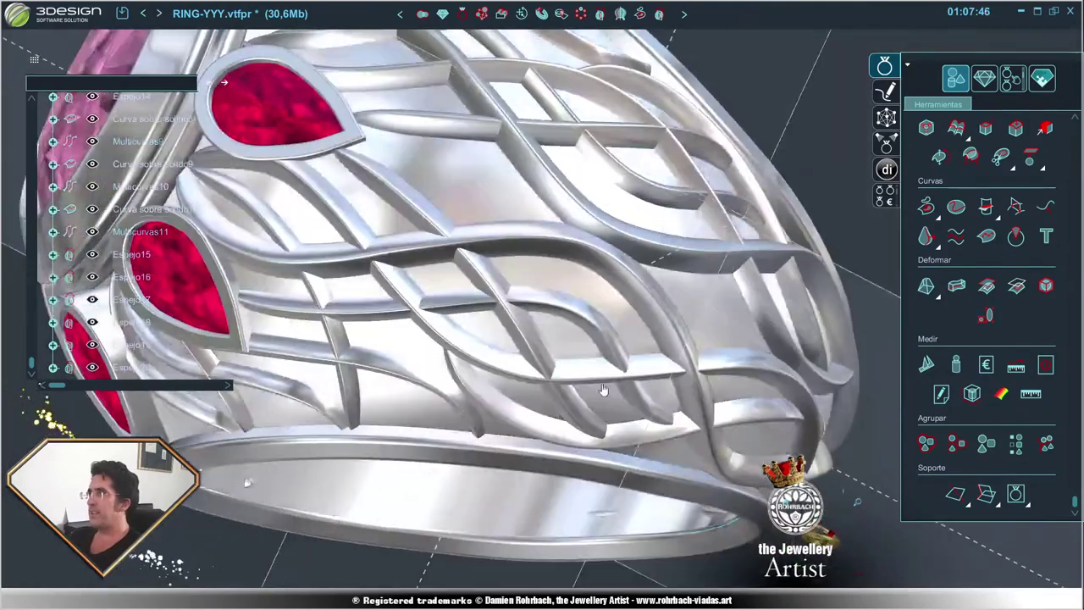
# - Orbit and zoom around the ring to inspect the rebuilt mirrored wire lattice beneath the rubies
pyautogui.scroll(-3, 631, 365)
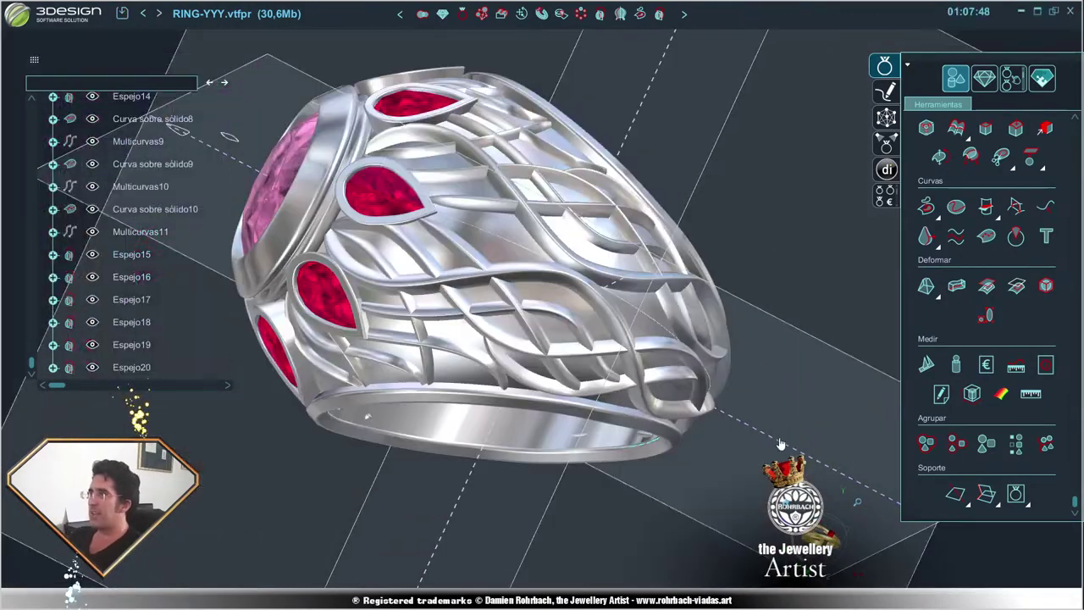
pyautogui.moveTo(632, 365)
pyautogui.mouseDown(button='middle')
pyautogui.moveTo(492, 414)
pyautogui.moveTo(643, 339)
pyautogui.mouseUp(button='middle')
pyautogui.scroll(-3, 696, 314)
pyautogui.moveTo(696, 314)
pyautogui.mouseDown(button='middle')
pyautogui.moveTo(591, 435)
pyautogui.moveTo(592, 354)
pyautogui.mouseUp(button='middle')
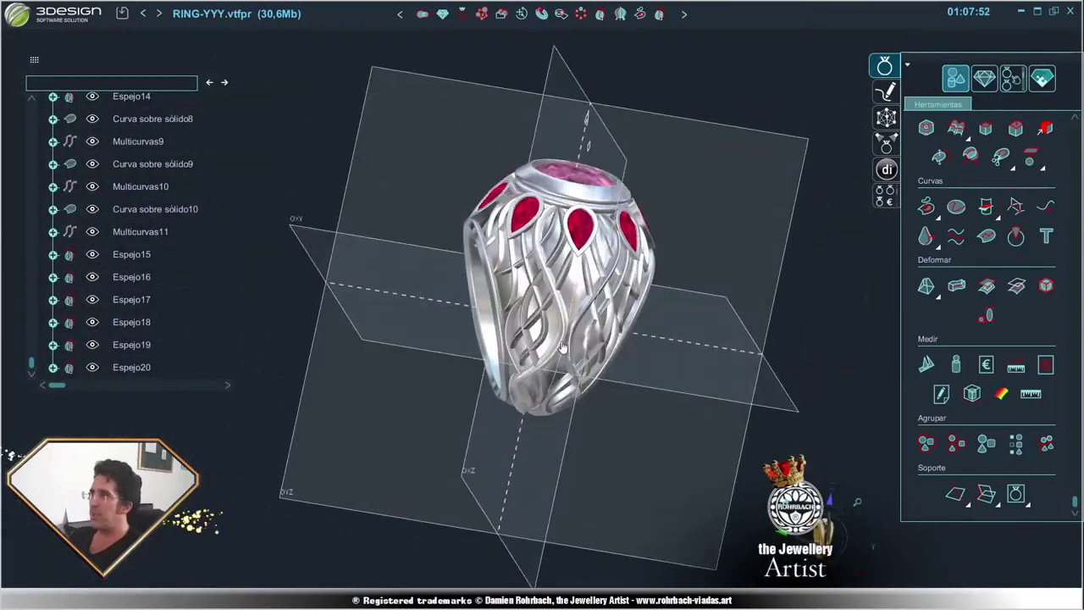
pyautogui.scroll(5, 593, 354)
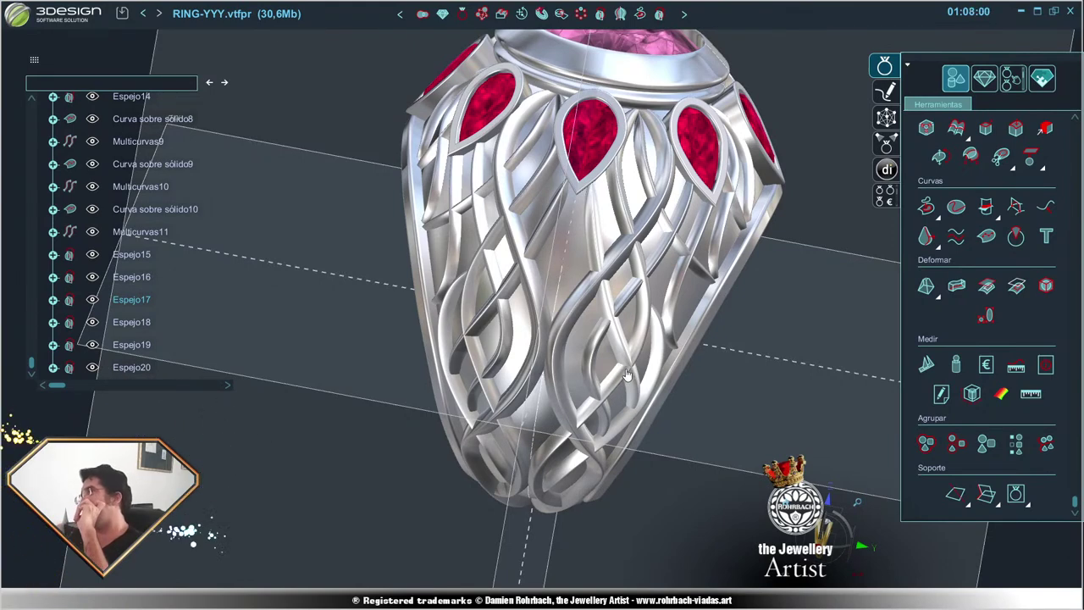
pyautogui.moveTo(627, 375)
pyautogui.mouseDown(button='right')
pyautogui.moveTo(412, 441)
pyautogui.moveTo(742, 446)
pyautogui.mouseUp(button='right')
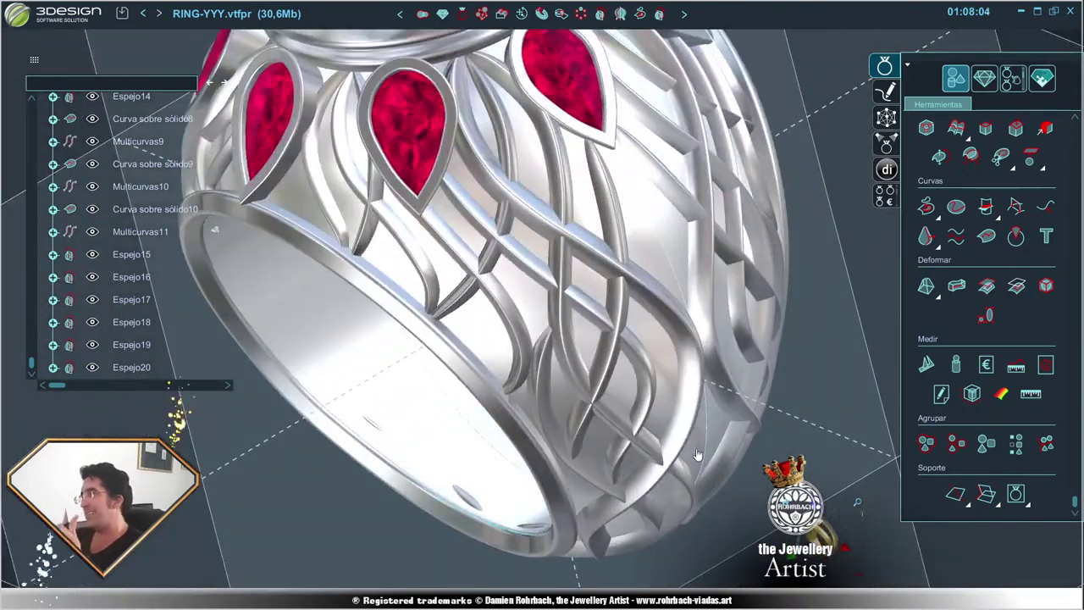
pyautogui.scroll(-5, 692, 455)
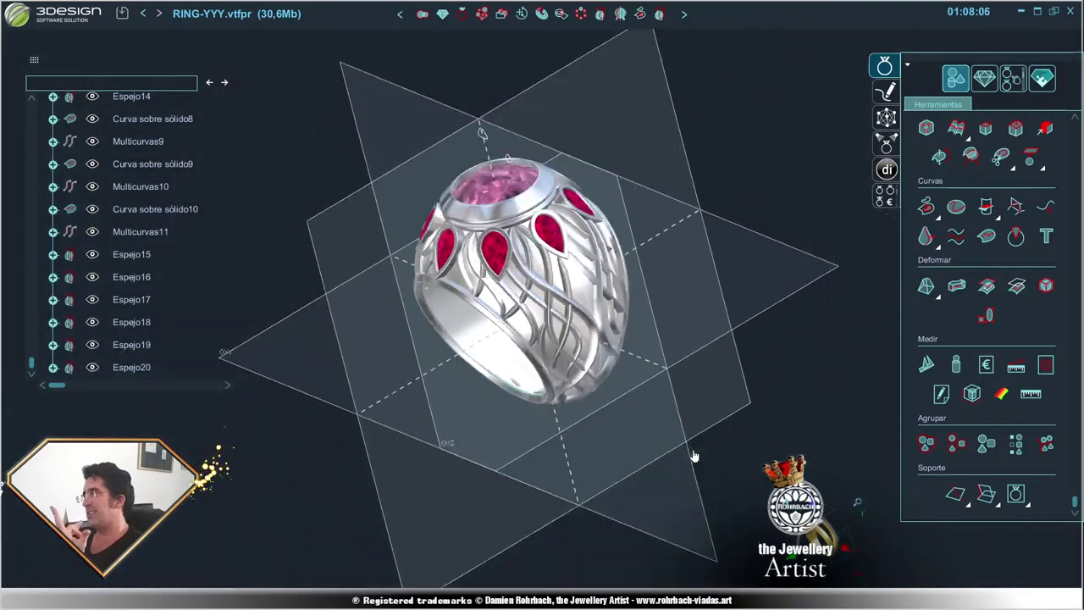
pyautogui.moveTo(692, 453)
pyautogui.mouseDown(button='right')
pyautogui.moveTo(536, 414)
pyautogui.moveTo(519, 333)
pyautogui.mouseUp(button='right')
pyautogui.scroll(5, 533, 375)
pyautogui.scroll(3, 519, 334)
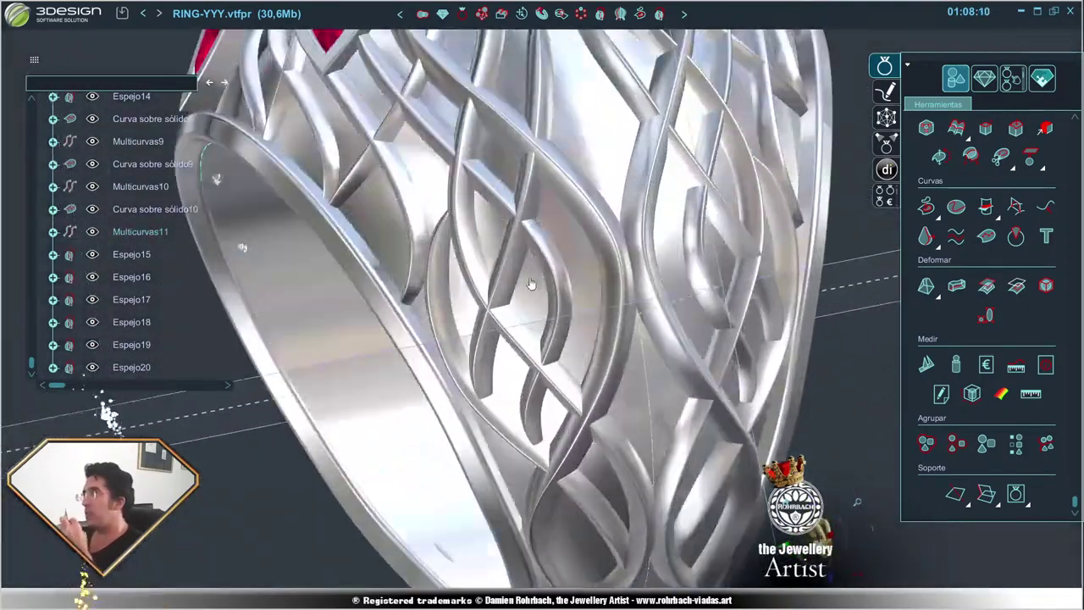
# - Select one of the wires and view the lattice from the front and side
pyautogui.scroll(-3, 519, 333)
pyautogui.click(512, 372)
pyautogui.moveTo(513, 373)
pyautogui.mouseDown(button='right')
pyautogui.moveTo(522, 426)
pyautogui.moveTo(629, 344)
pyautogui.mouseUp(button='right')
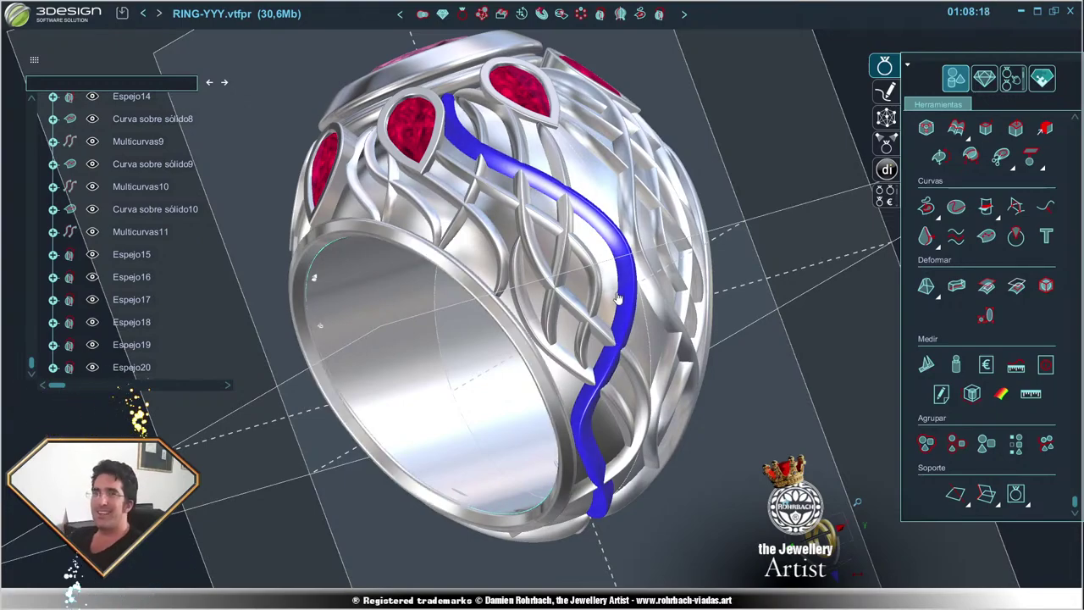
pyautogui.moveTo(666, 441)
pyautogui.mouseDown(button='right')
pyautogui.moveTo(372, 457)
pyautogui.moveTo(662, 423)
pyautogui.moveTo(531, 400)
pyautogui.moveTo(523, 409)
pyautogui.moveTo(415, 324)
pyautogui.moveTo(591, 403)
pyautogui.moveTo(630, 470)
pyautogui.moveTo(372, 410)
pyautogui.moveTo(712, 424)
pyautogui.moveTo(553, 429)
pyautogui.moveTo(641, 392)
pyautogui.moveTo(355, 303)
pyautogui.moveTo(315, 340)
pyautogui.moveTo(221, 342)
pyautogui.moveTo(330, 424)
pyautogui.moveTo(473, 483)
pyautogui.moveTo(235, 404)
pyautogui.moveTo(448, 472)
pyautogui.moveTo(653, 399)
pyautogui.moveTo(638, 437)
pyautogui.mouseUp(button='right')
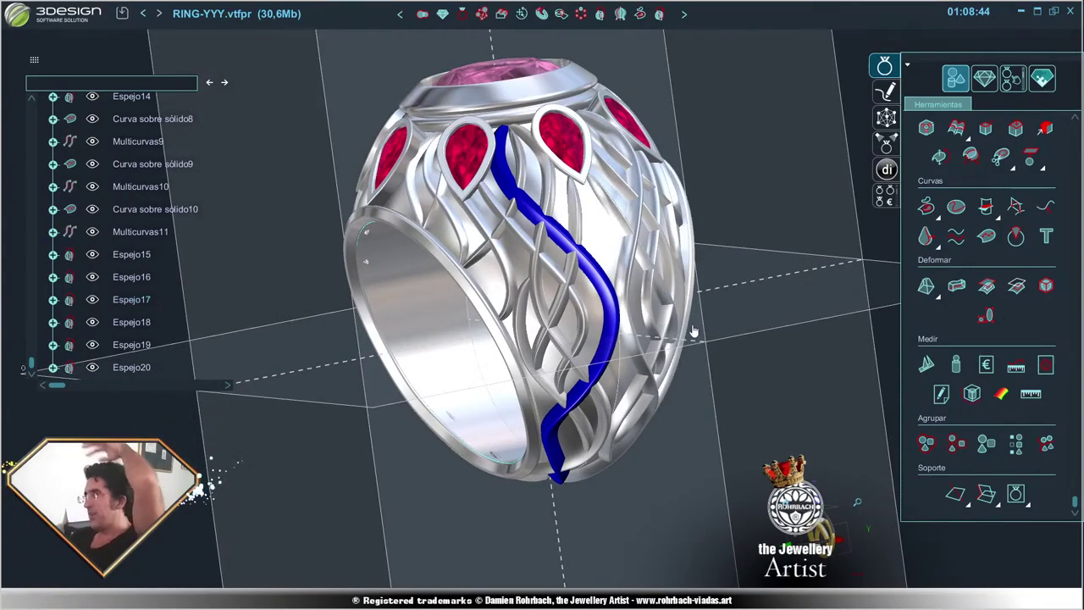
pyautogui.moveTo(704, 360)
pyautogui.mouseDown(button='right')
pyautogui.moveTo(576, 398)
pyautogui.moveTo(513, 402)
pyautogui.moveTo(418, 370)
pyautogui.moveTo(334, 256)
pyautogui.moveTo(639, 386)
pyautogui.moveTo(704, 395)
pyautogui.mouseUp(button='right')
# - Select the ring's inner body and inspect the shank interior and top
pyautogui.scroll(3, 559, 406)
pyautogui.scroll(-3, 545, 414)
pyautogui.scroll(2, 704, 396)
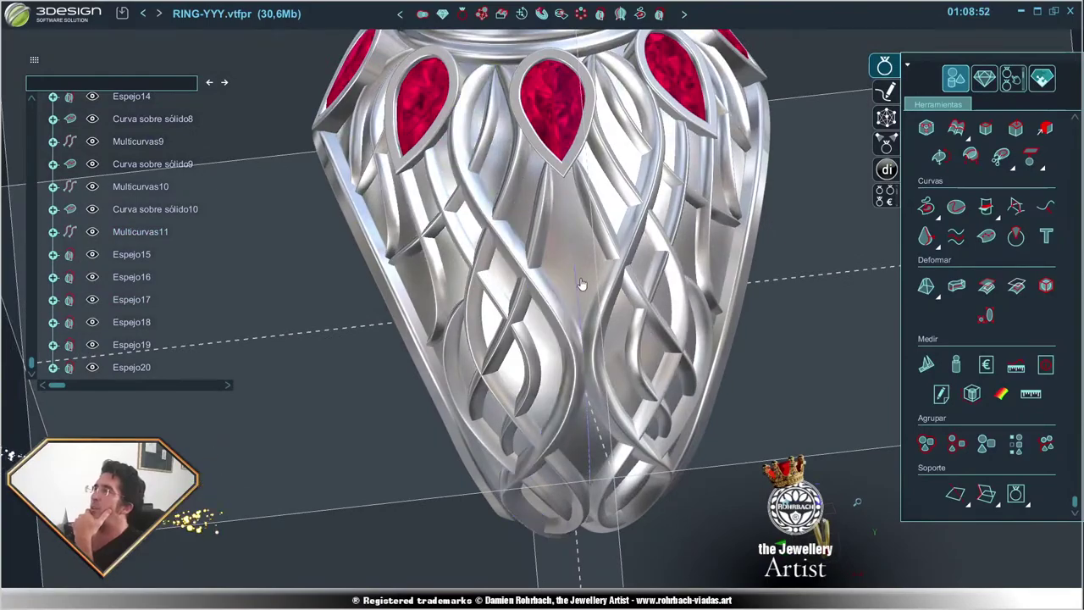
pyautogui.scroll(-3, 454, 326)
pyautogui.click(455, 327)
pyautogui.moveTo(454, 327)
pyautogui.mouseDown(button='right')
pyautogui.moveTo(705, 385)
pyautogui.moveTo(808, 312)
pyautogui.moveTo(485, 381)
pyautogui.moveTo(669, 339)
pyautogui.moveTo(737, 304)
pyautogui.mouseUp(button='right')
# - Create Gemas3, a 2 mm Brillante redondo gem with Diamond material
pyautogui.click(980, 78)
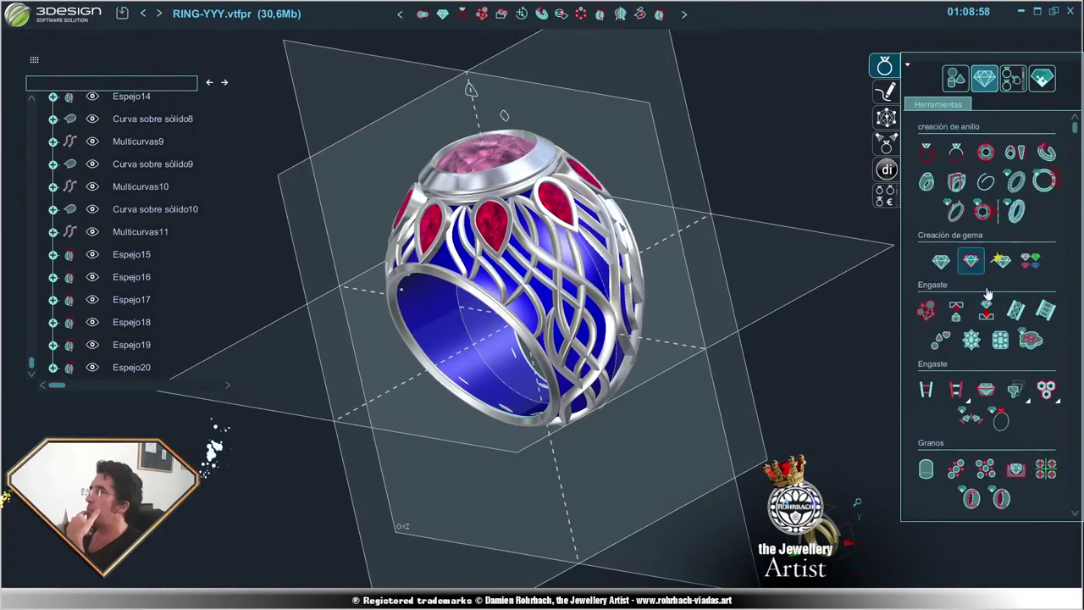
pyautogui.click(946, 264)
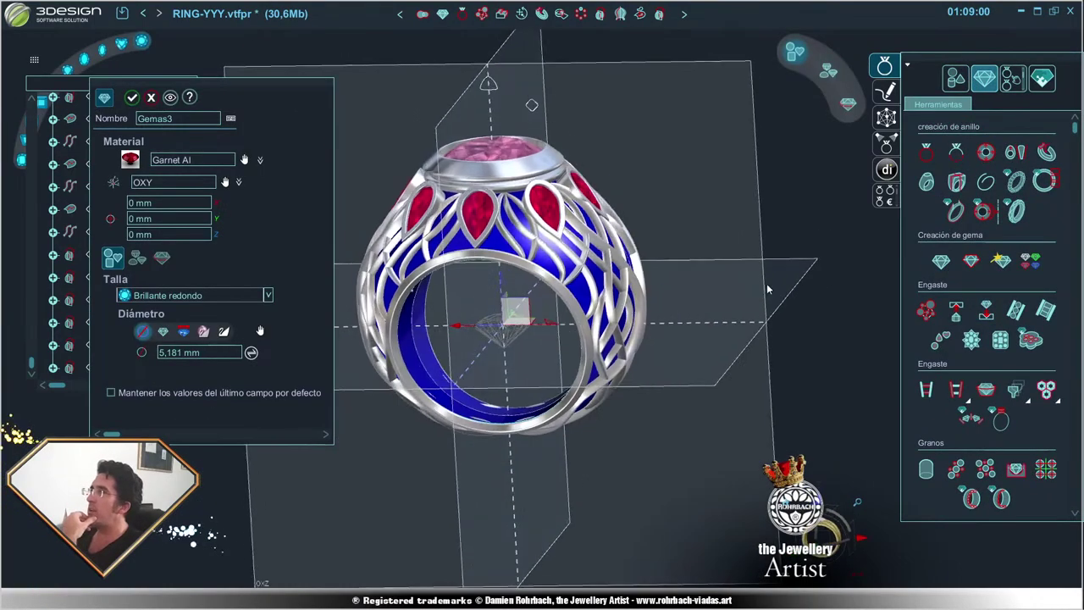
pyautogui.click(244, 160)
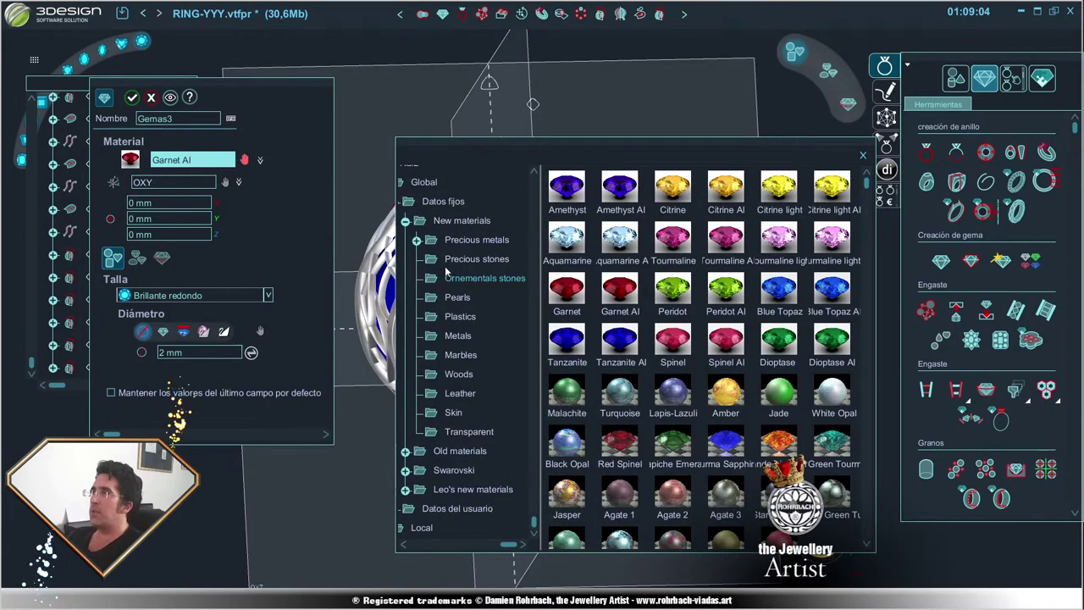
pyautogui.click(467, 259)
pyautogui.doubleClick(627, 185)
pyautogui.click(468, 366)
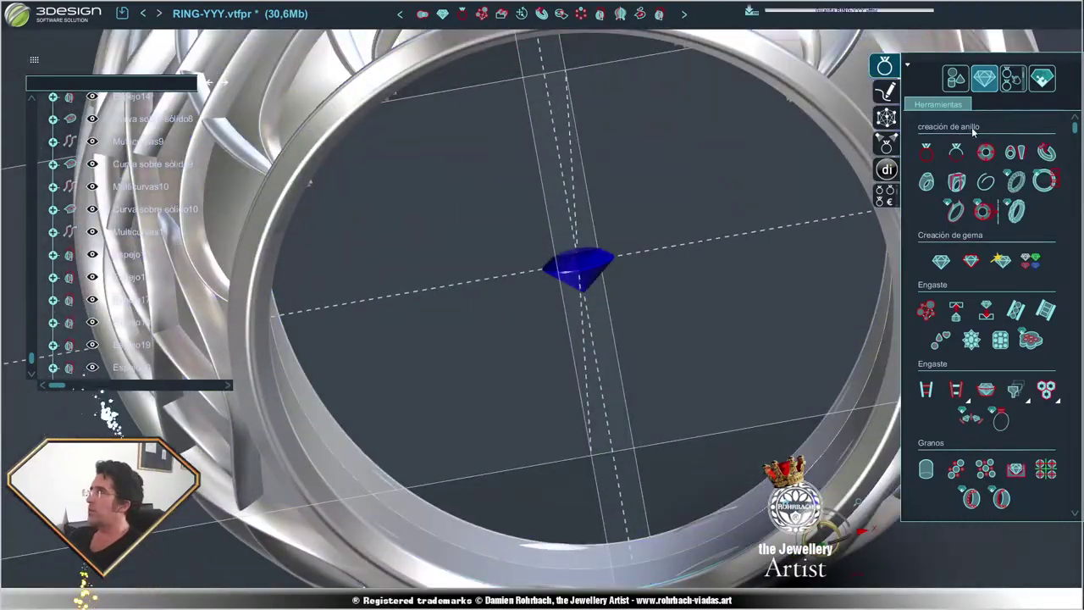
# - Set Gemas3 in a 14K white-gold Chatón cerrado bezel with a chamfered profile, about 1.3 mm high
pyautogui.click(986, 391)
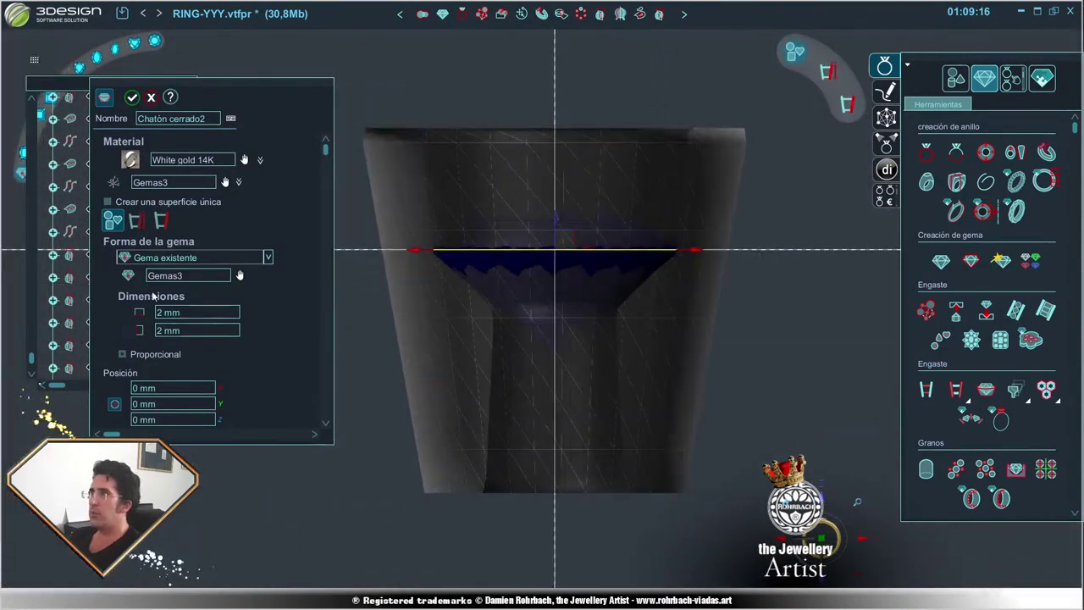
pyautogui.click(163, 221)
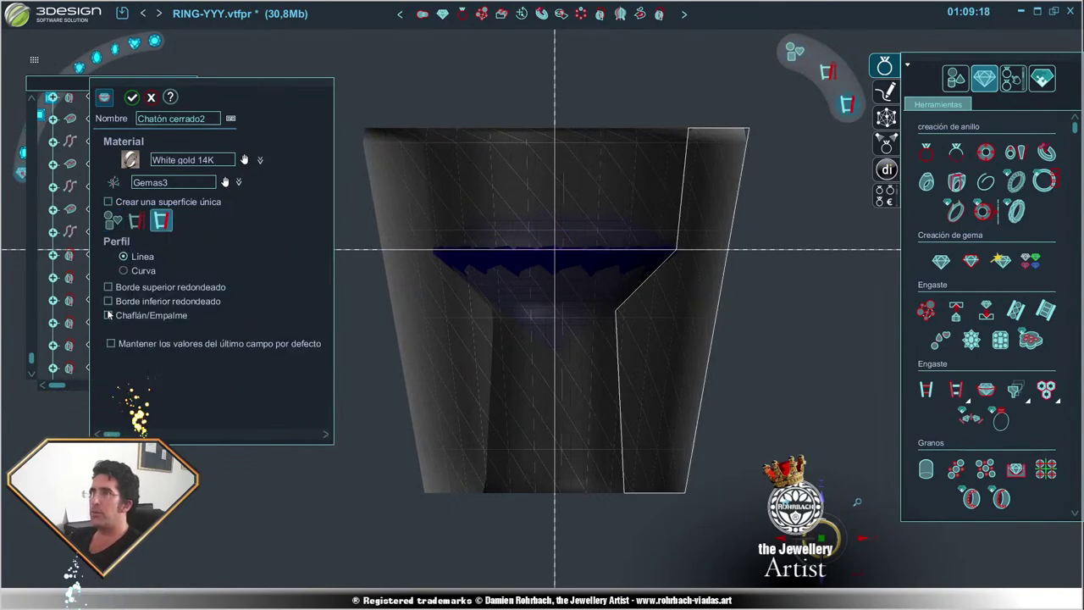
pyautogui.click(107, 315)
pyautogui.click(135, 221)
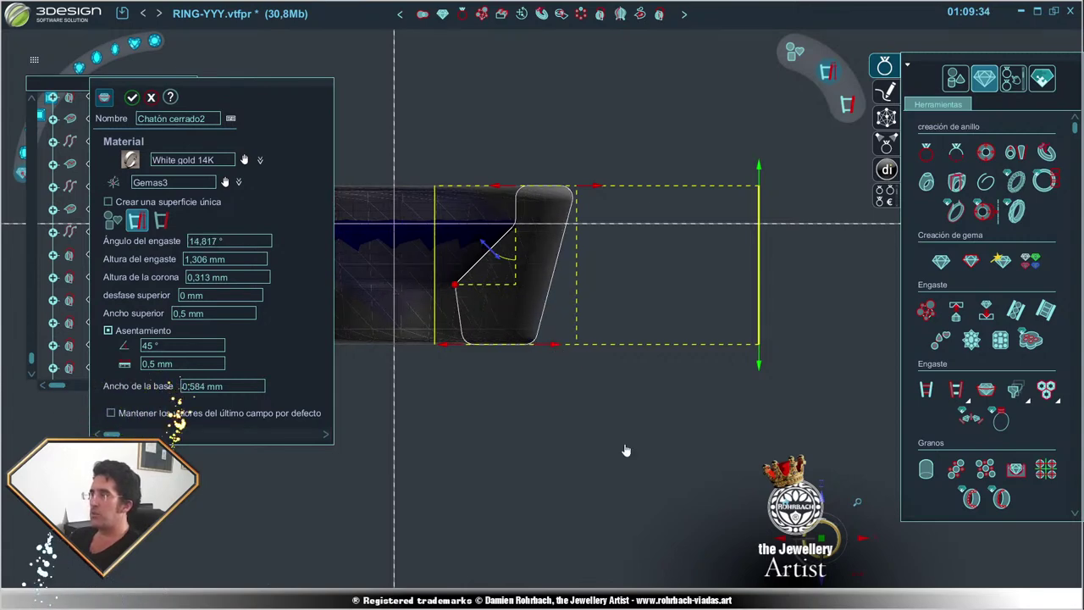
pyautogui.press('Return')
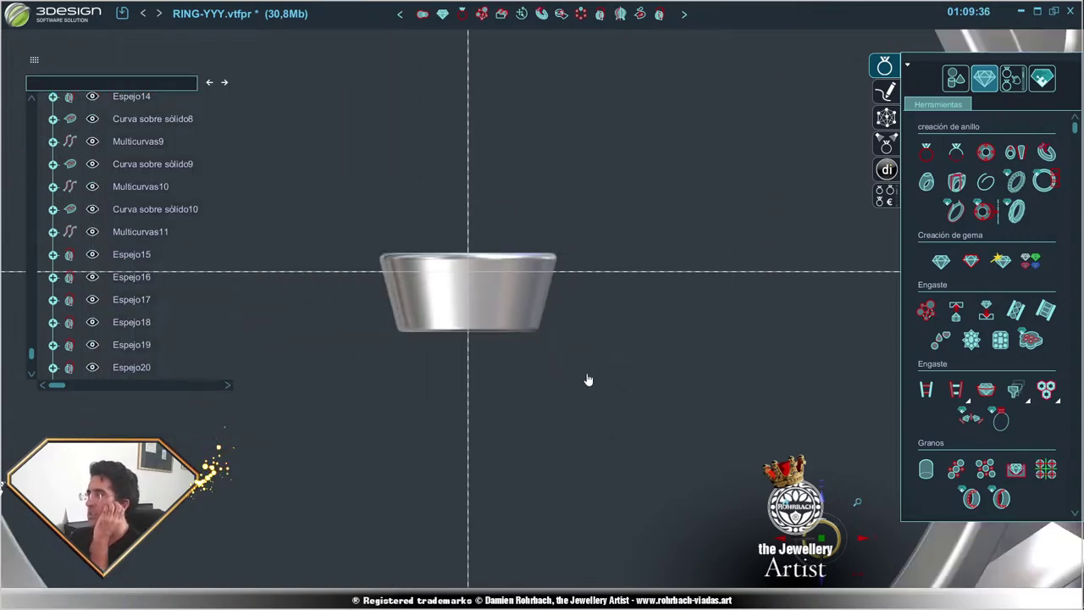
# - Select the new bezel and diamond and move them up toward the ring's surface
pyautogui.moveTo(585, 380)
pyautogui.mouseDown(button='middle')
pyautogui.moveTo(483, 358)
pyautogui.moveTo(520, 309)
pyautogui.moveTo(582, 338)
pyautogui.mouseUp(button='middle')
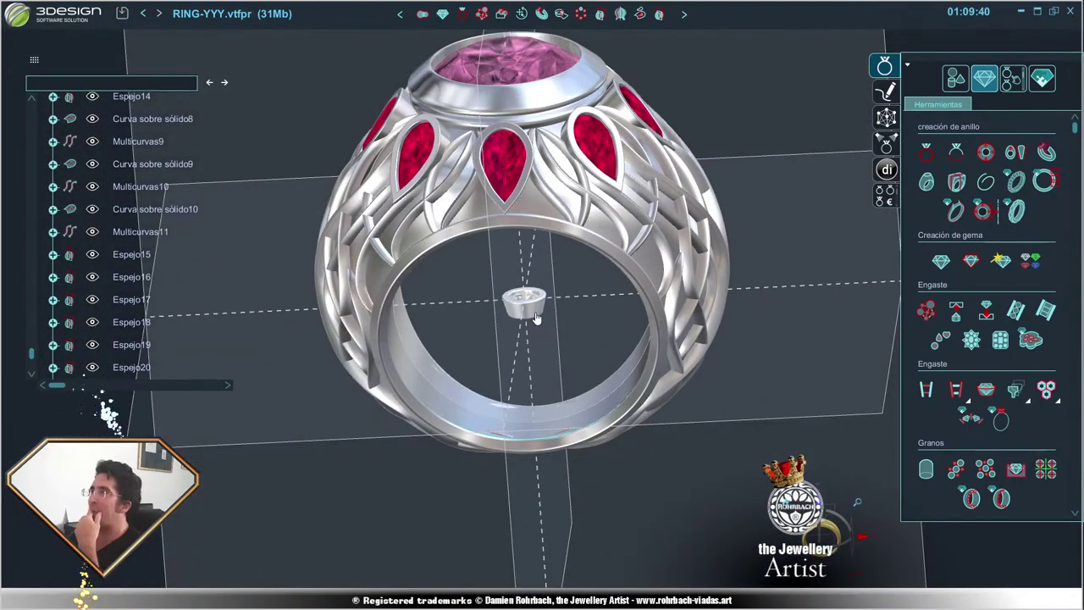
pyautogui.scroll(3, 535, 318)
pyautogui.click(508, 300)
pyautogui.scroll(2, 508, 300)
pyautogui.scroll(-2, 589, 260)
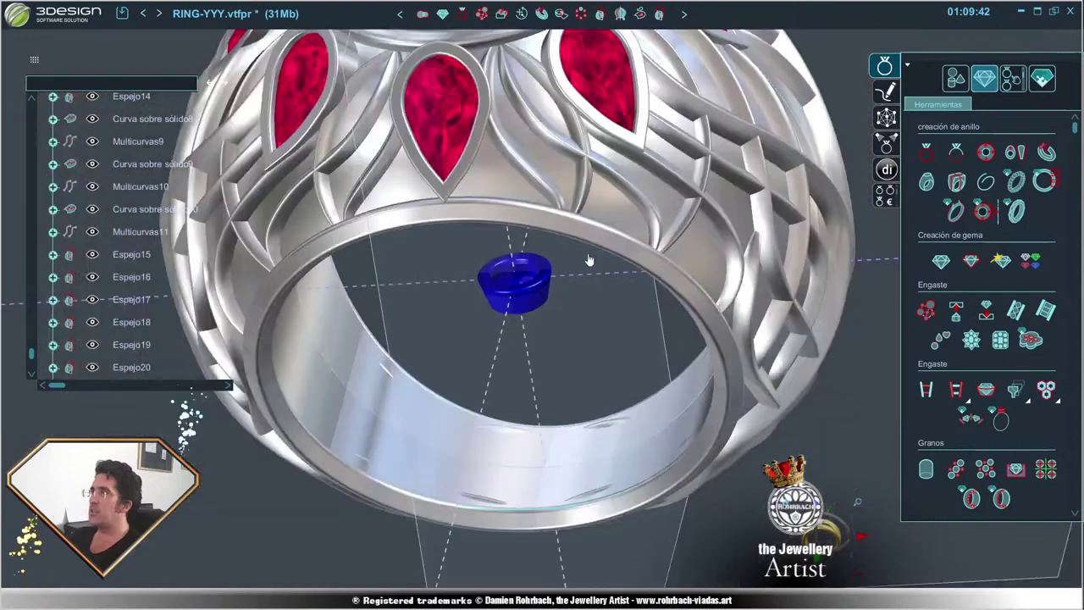
pyautogui.scroll(-5, 590, 260)
pyautogui.press('m')
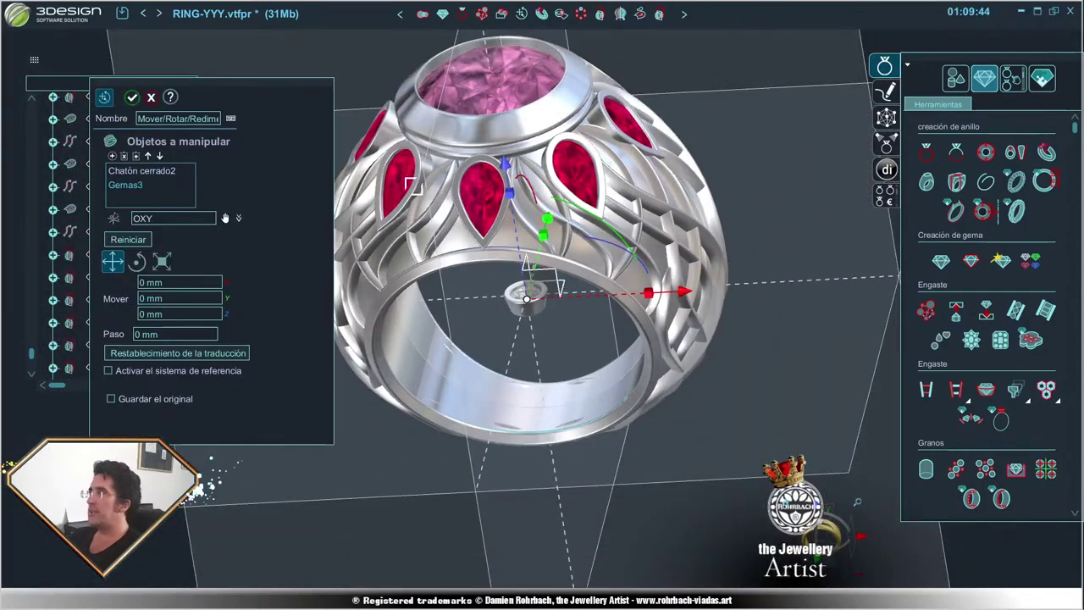
pyautogui.moveTo(526, 310)
pyautogui.mouseDown()
pyautogui.moveTo(715, 127)
pyautogui.moveTo(741, 221)
pyautogui.mouseUp()
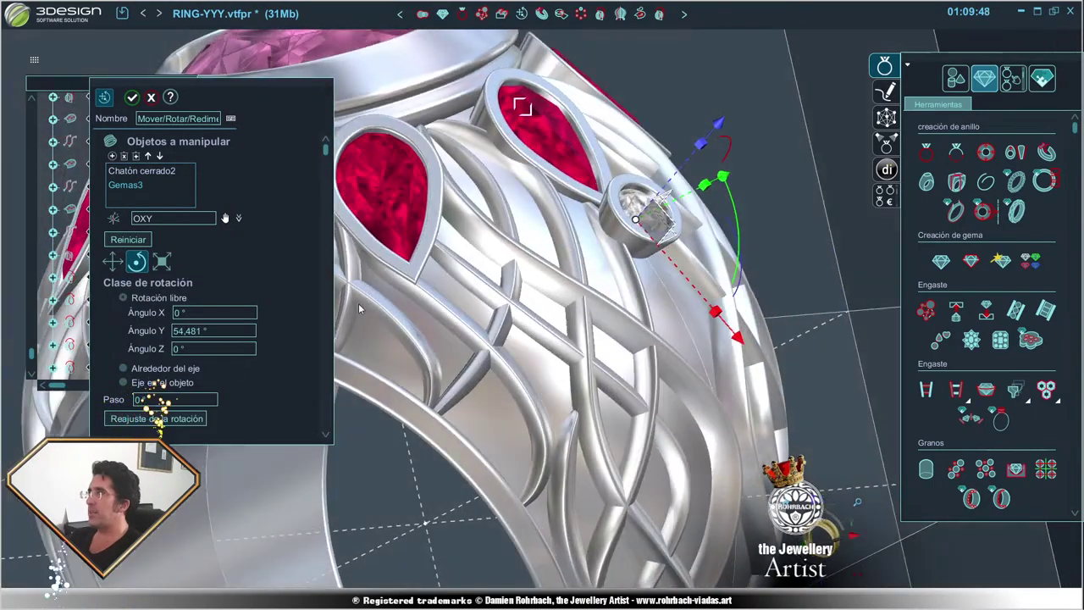
# - Tilt and nudge the bezel into the wires, placing it at 12.288 mm X, 6.568 mm Z
pyautogui.moveTo(741, 246)
pyautogui.mouseDown(button='right')
pyautogui.moveTo(605, 321)
pyautogui.moveTo(813, 418)
pyautogui.mouseUp(button='right')
pyautogui.rightClick(605, 321)
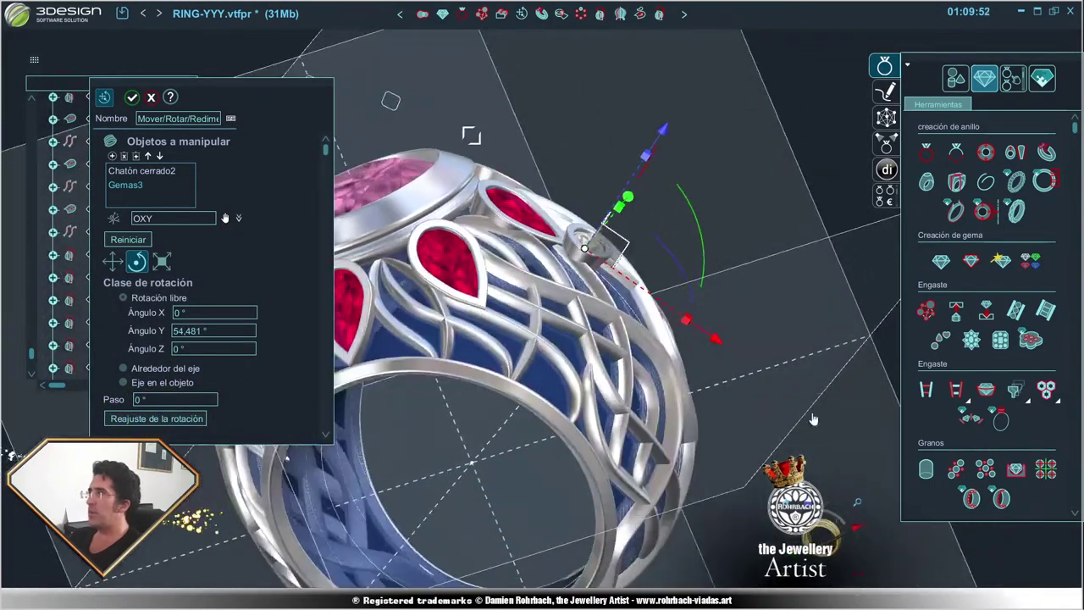
pyautogui.moveTo(736, 437); pyautogui.dragTo(650, 271, button='right')
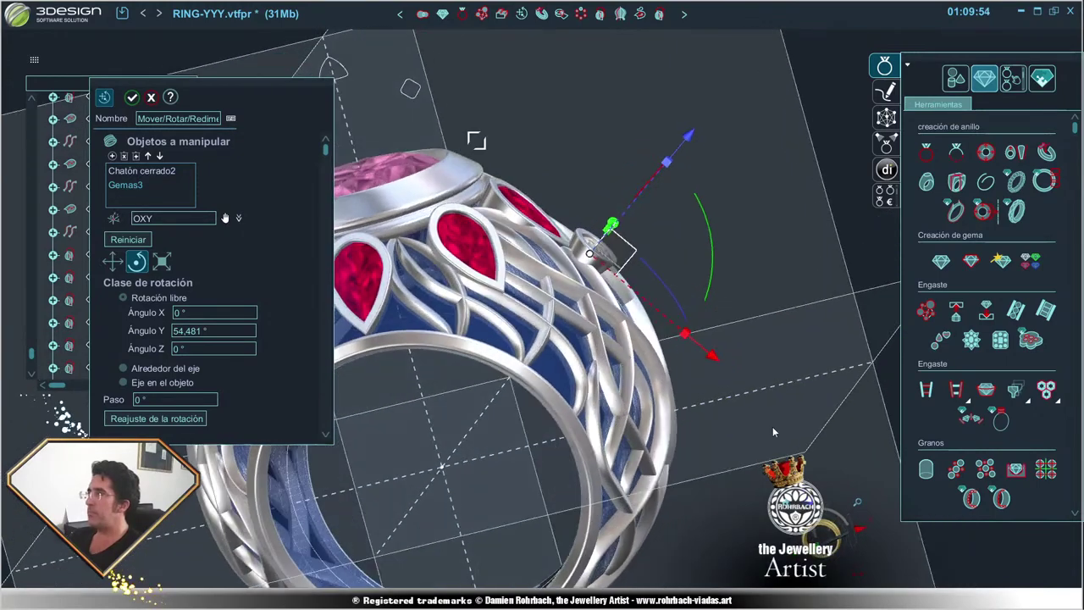
pyautogui.click(651, 271)
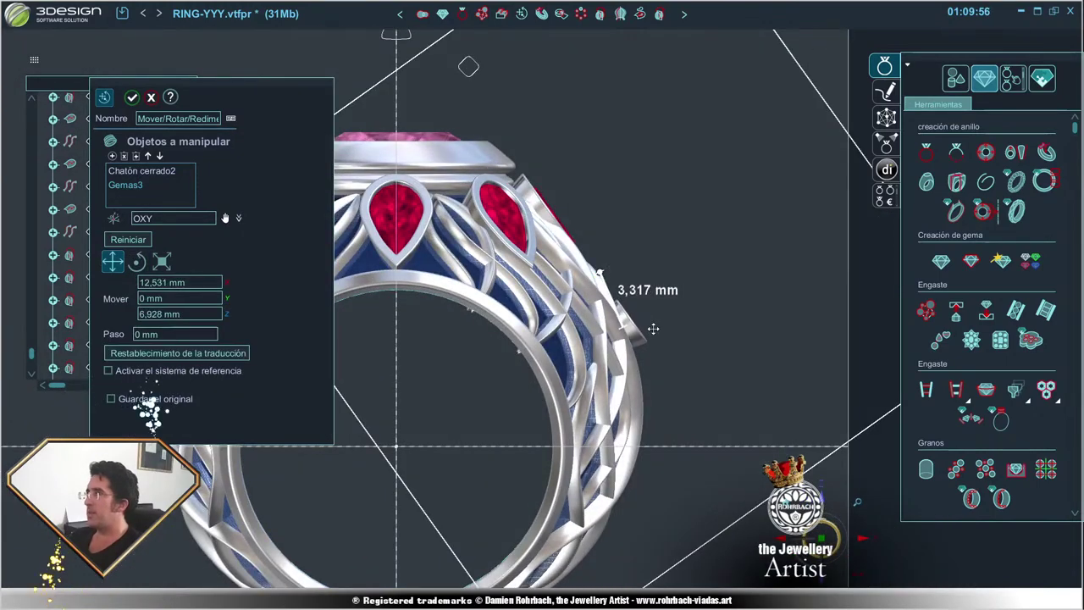
pyautogui.click(749, 324)
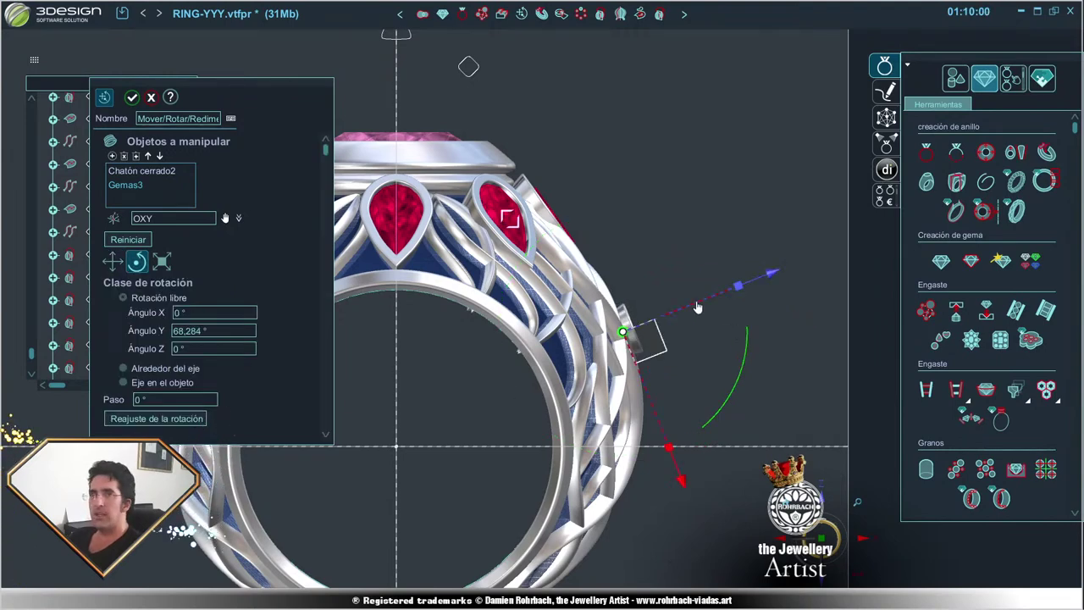
pyautogui.scroll(3, 696, 307)
pyautogui.scroll(3, 655, 377)
pyautogui.click(624, 371)
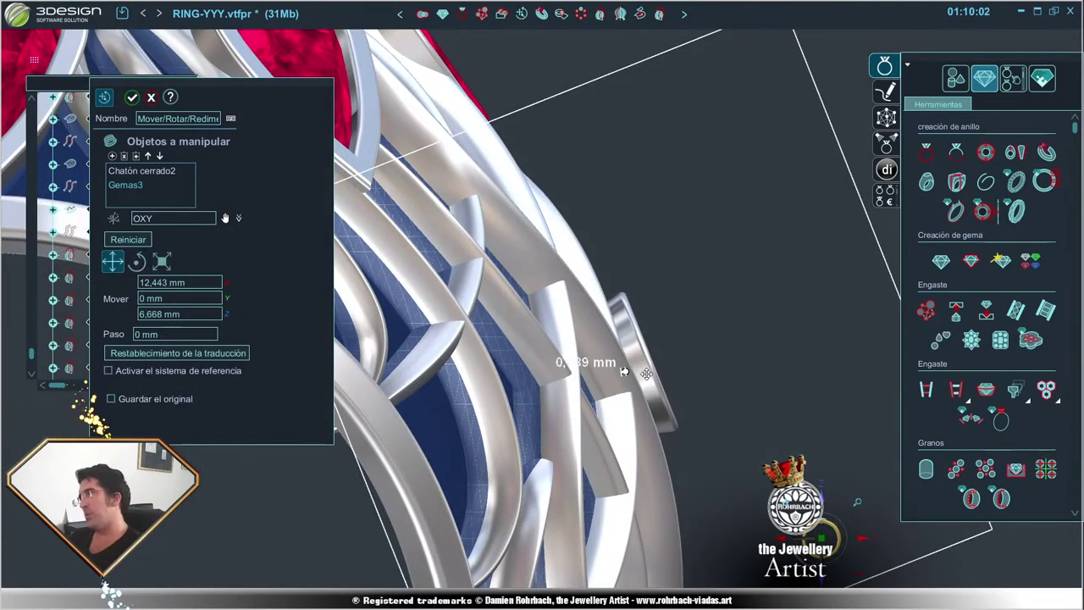
pyautogui.moveTo(622, 371); pyautogui.dragTo(624, 370)
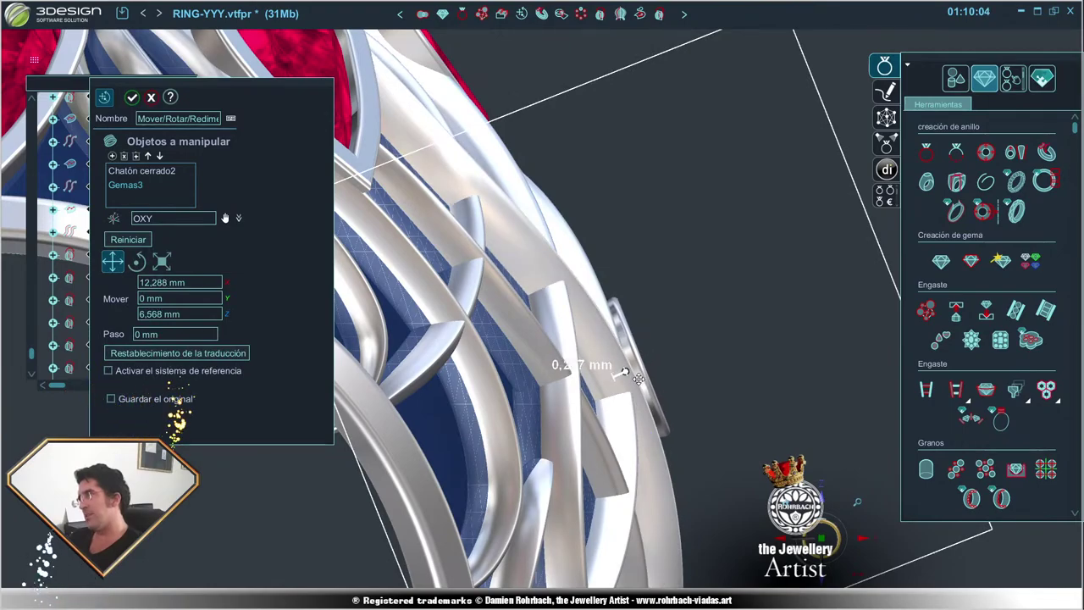
pyautogui.scroll(-3, 624, 371)
pyautogui.moveTo(624, 371)
pyautogui.mouseDown(button='middle')
pyautogui.moveTo(366, 362)
pyautogui.moveTo(453, 417)
pyautogui.mouseUp(button='middle')
pyautogui.scroll(2, 367, 362)
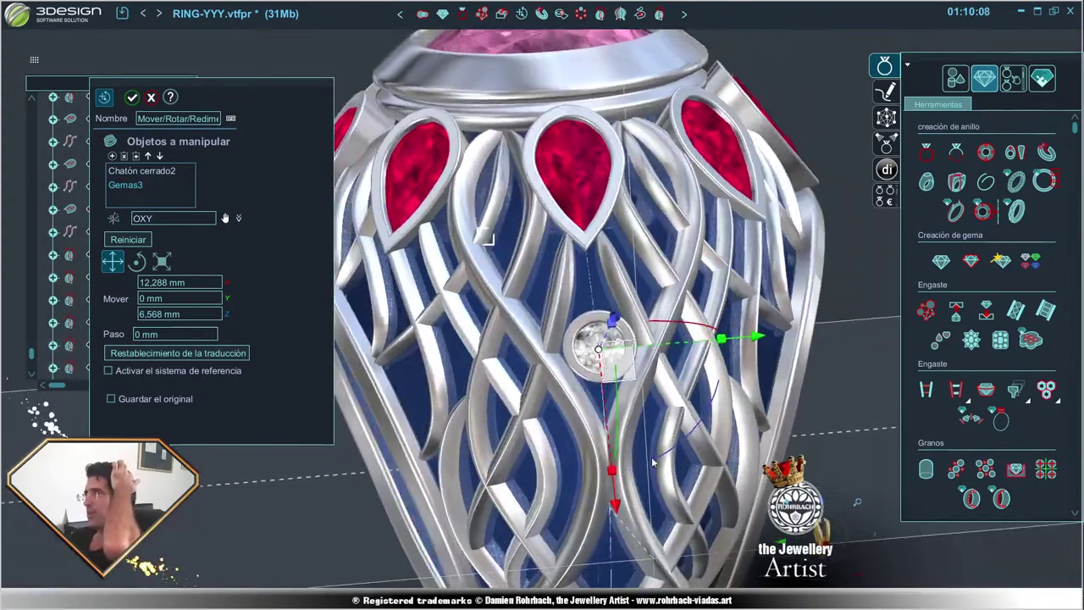
# - View the bezel head-on and nudge it into a better spot among the wires
pyautogui.moveTo(525, 463)
pyautogui.mouseDown(button='middle')
pyautogui.moveTo(593, 364)
pyautogui.moveTo(615, 276)
pyautogui.mouseUp(button='middle')
pyautogui.scroll(3, 600, 359)
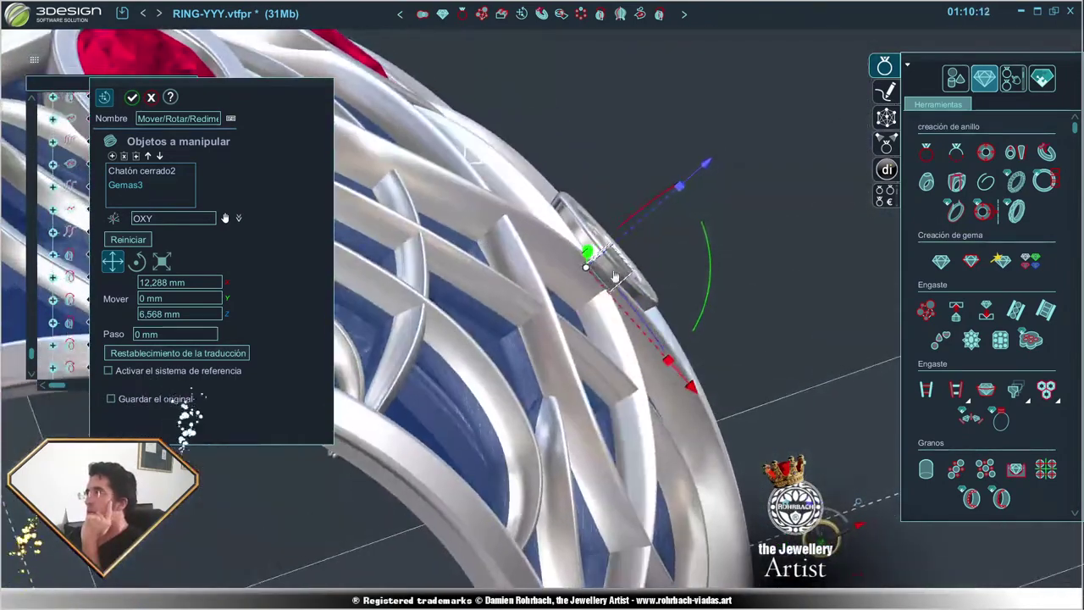
pyautogui.moveTo(672, 272)
pyautogui.mouseDown(button='middle')
pyautogui.moveTo(643, 195)
pyautogui.moveTo(587, 242)
pyautogui.mouseUp(button='middle')
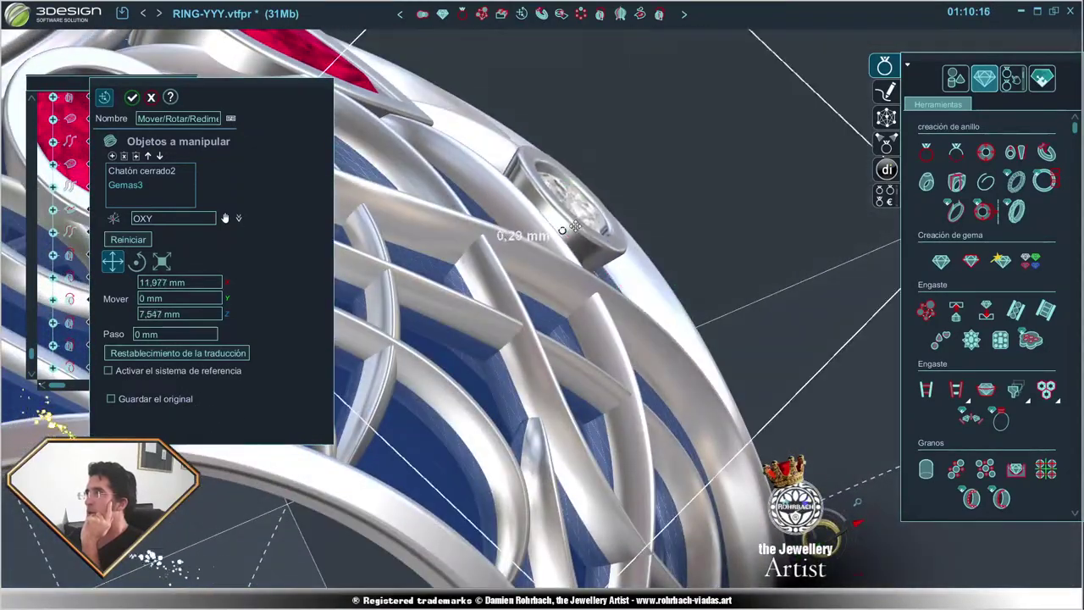
pyautogui.moveTo(565, 222)
pyautogui.mouseDown(button='middle')
pyautogui.moveTo(607, 269)
pyautogui.moveTo(643, 346)
pyautogui.moveTo(661, 432)
pyautogui.moveTo(566, 392)
pyautogui.mouseUp(button='middle')
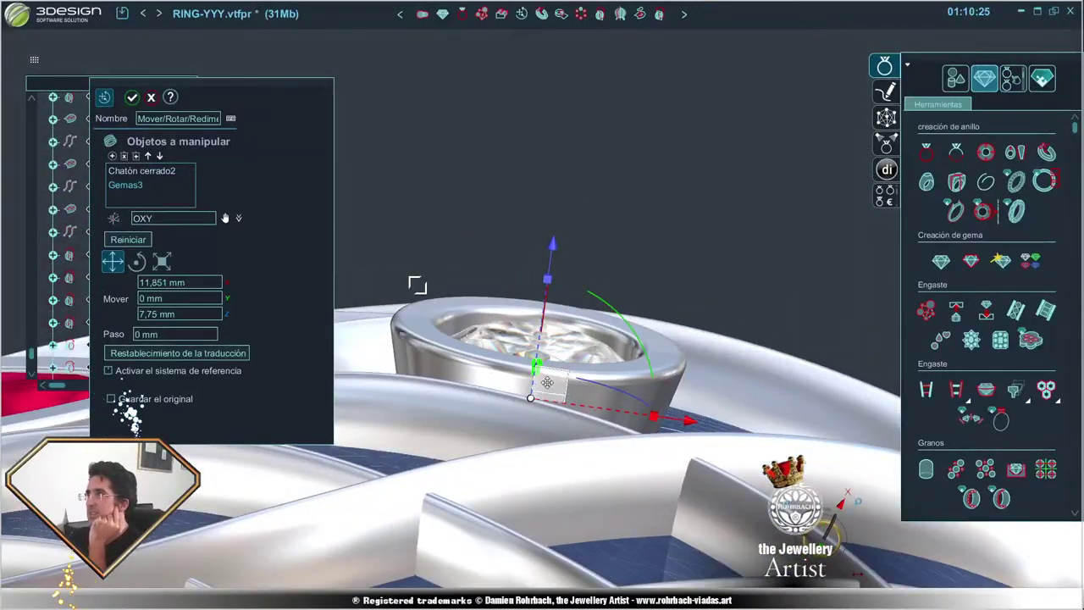
pyautogui.moveTo(547, 383); pyautogui.dragTo(542, 375)
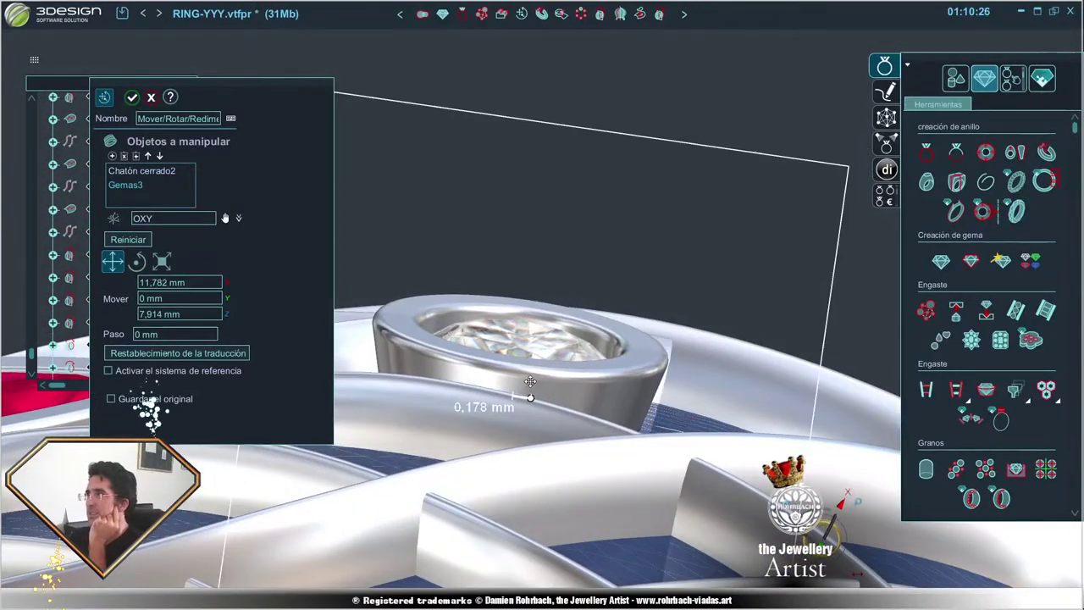
pyautogui.moveTo(542, 374)
pyautogui.mouseDown(button='middle')
pyautogui.moveTo(487, 436)
pyautogui.moveTo(761, 375)
pyautogui.moveTo(559, 385)
pyautogui.mouseUp(button='middle')
pyautogui.scroll(-5, 488, 436)
pyautogui.scroll(5, 559, 385)
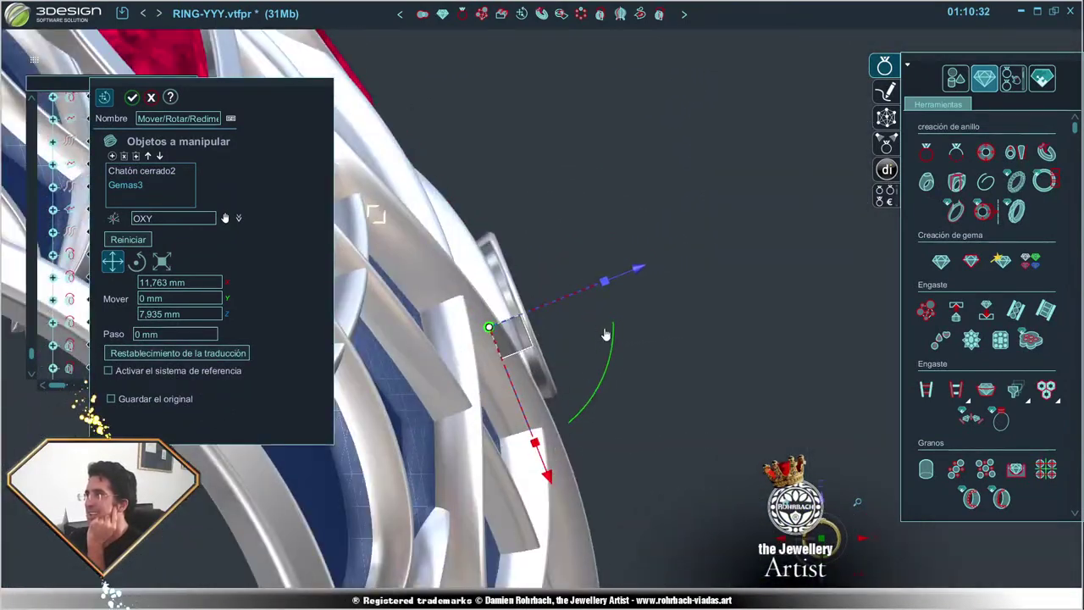
# - Tilt and shift the bezel along the ring's curve, confirming it at 11.707 mm X, 7.935 mm Z
pyautogui.moveTo(605, 335); pyautogui.dragTo(608, 342)
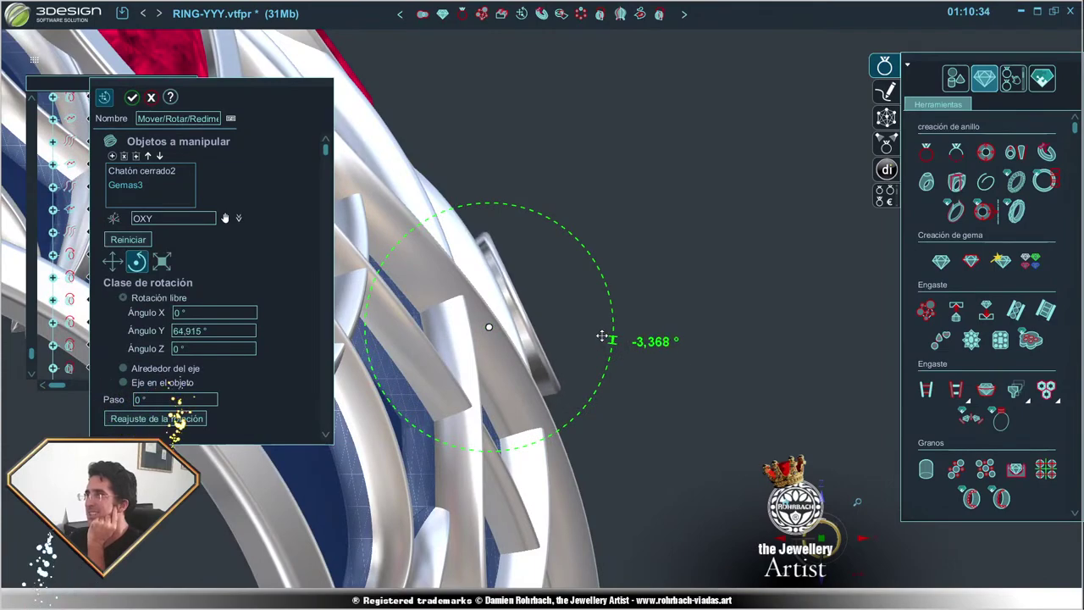
pyautogui.moveTo(513, 346)
pyautogui.mouseDown()
pyautogui.moveTo(505, 337)
pyautogui.moveTo(638, 415)
pyautogui.mouseUp()
pyautogui.scroll(-3, 639, 416)
pyautogui.moveTo(638, 415); pyautogui.dragTo(668, 447, button='middle')
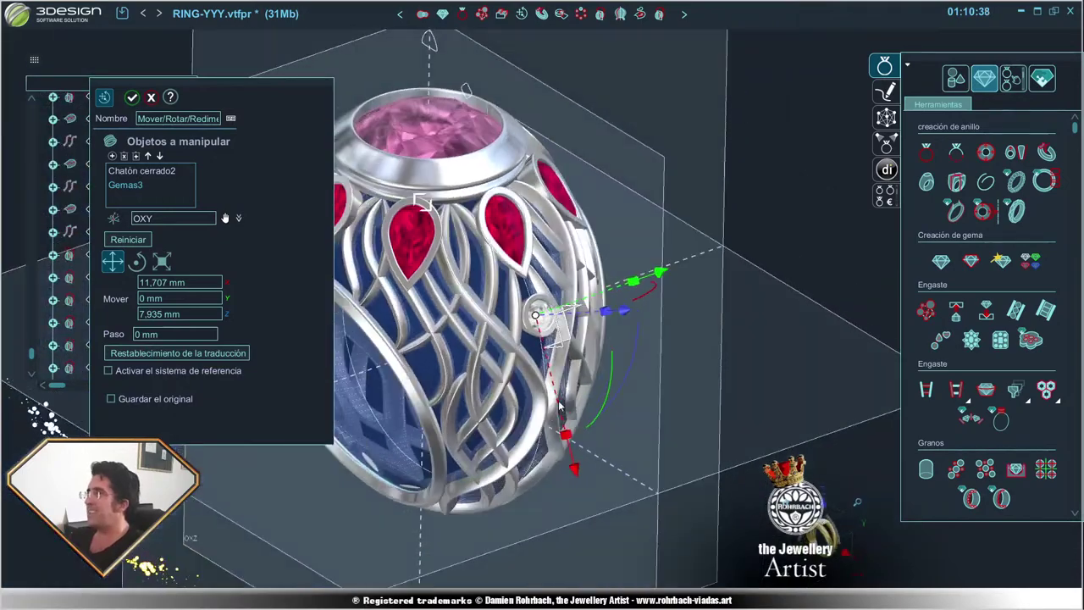
pyautogui.scroll(5, 558, 407)
pyautogui.scroll(3, 558, 406)
pyautogui.moveTo(559, 406)
pyautogui.mouseDown(button='middle')
pyautogui.moveTo(668, 365)
pyautogui.moveTo(564, 408)
pyautogui.mouseUp(button='middle')
pyautogui.scroll(2, 564, 408)
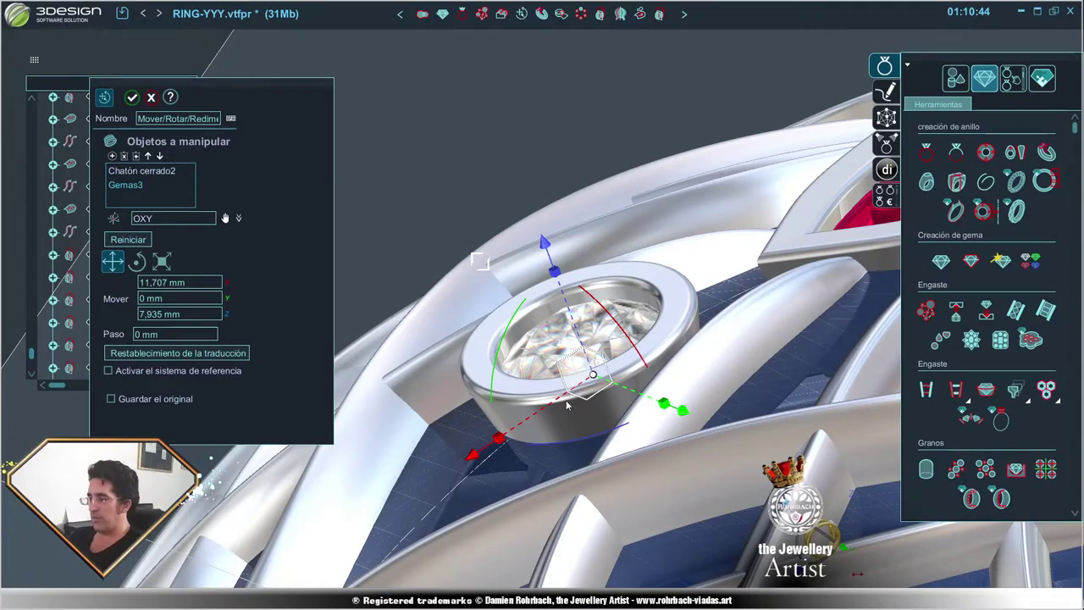
pyautogui.rightClick(567, 407)
pyautogui.moveTo(567, 406); pyautogui.dragTo(554, 424, button='middle')
pyautogui.scroll(3, 591, 433)
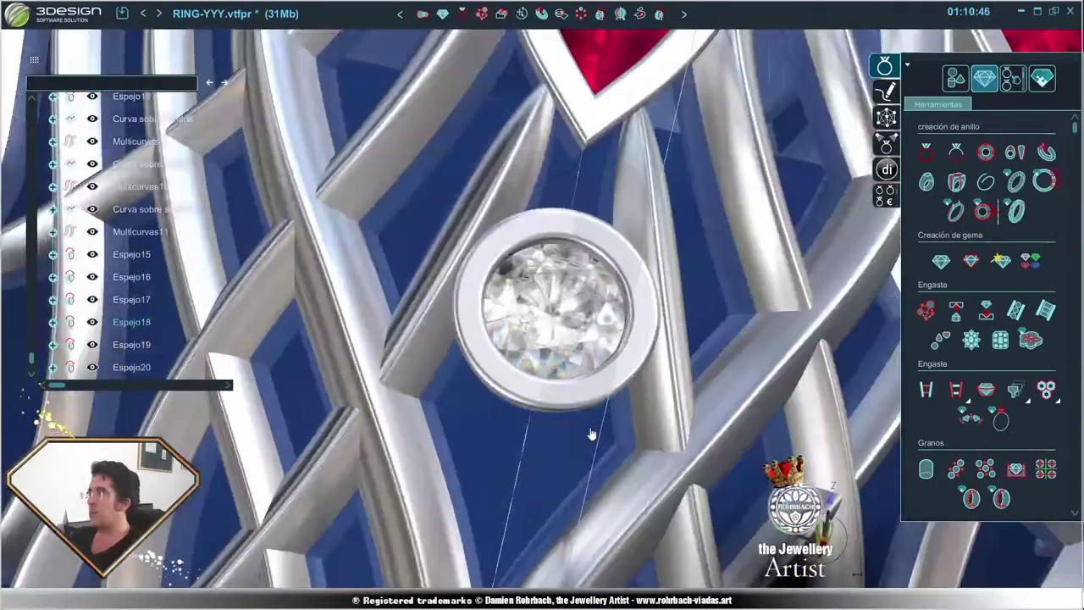
# - Start the Espejo mirror tool, then cancel it with Esc
pyautogui.scroll(-5, 572, 433)
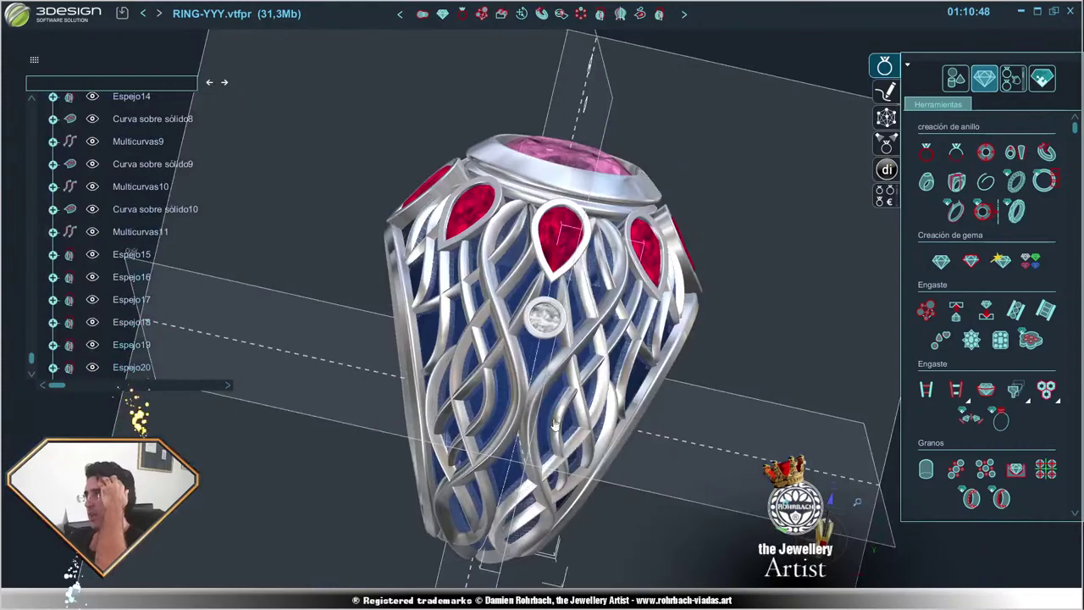
pyautogui.moveTo(572, 434)
pyautogui.mouseDown(button='middle')
pyautogui.moveTo(559, 373)
pyautogui.moveTo(665, 399)
pyautogui.moveTo(635, 373)
pyautogui.moveTo(498, 391)
pyautogui.moveTo(554, 336)
pyautogui.mouseUp(button='middle')
pyautogui.scroll(3, 559, 364)
pyautogui.scroll(3, 555, 349)
pyautogui.scroll(-5, 556, 348)
pyautogui.scroll(-3, 555, 349)
pyautogui.scroll(3, 597, 290)
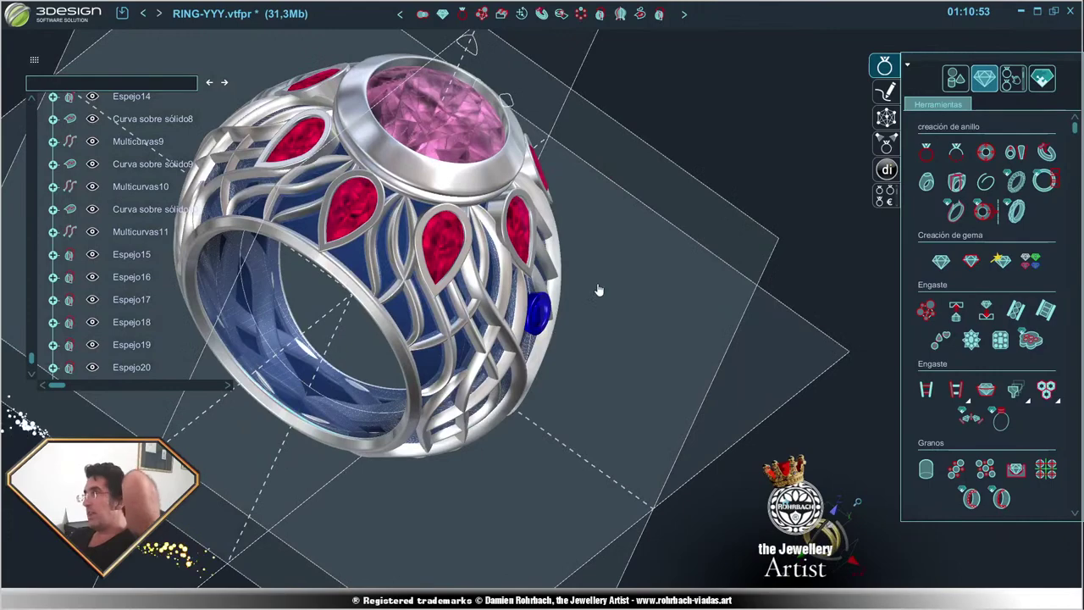
pyautogui.click(599, 15)
pyautogui.scroll(-3, 582, 437)
pyautogui.moveTo(582, 437)
pyautogui.mouseDown(button='middle')
pyautogui.moveTo(720, 362)
pyautogui.moveTo(462, 291)
pyautogui.moveTo(550, 384)
pyautogui.moveTo(761, 399)
pyautogui.mouseUp(button='middle')
pyautogui.press('Escape')
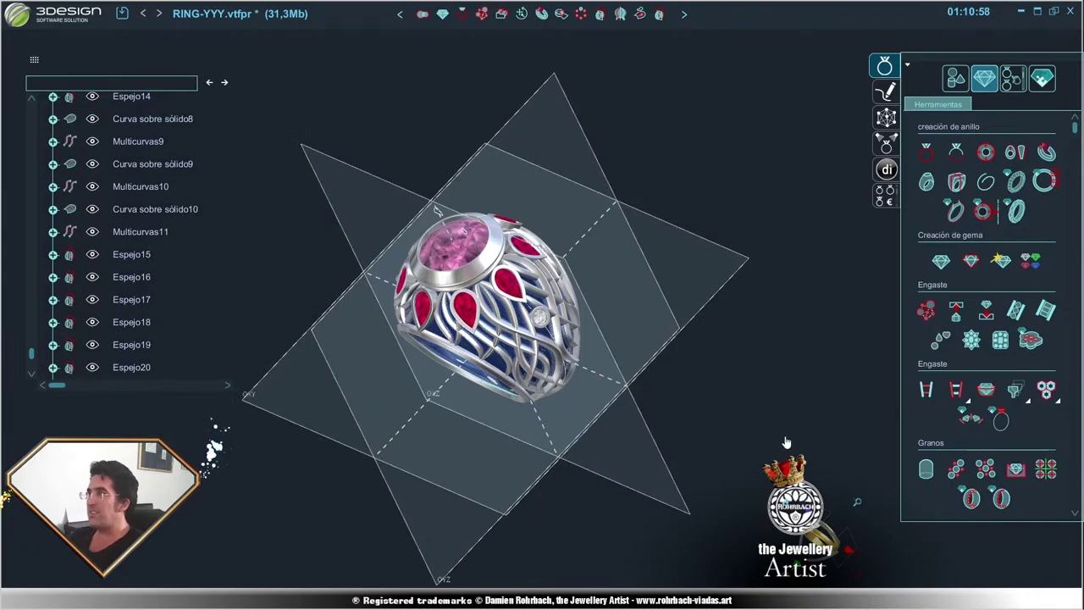
# - Select the small bezel-set diamond and begin rotating it around the OZ axis, reaching -12.18°
pyautogui.scroll(2, 757, 400)
pyautogui.scroll(2, 711, 372)
pyautogui.scroll(2, 665, 347)
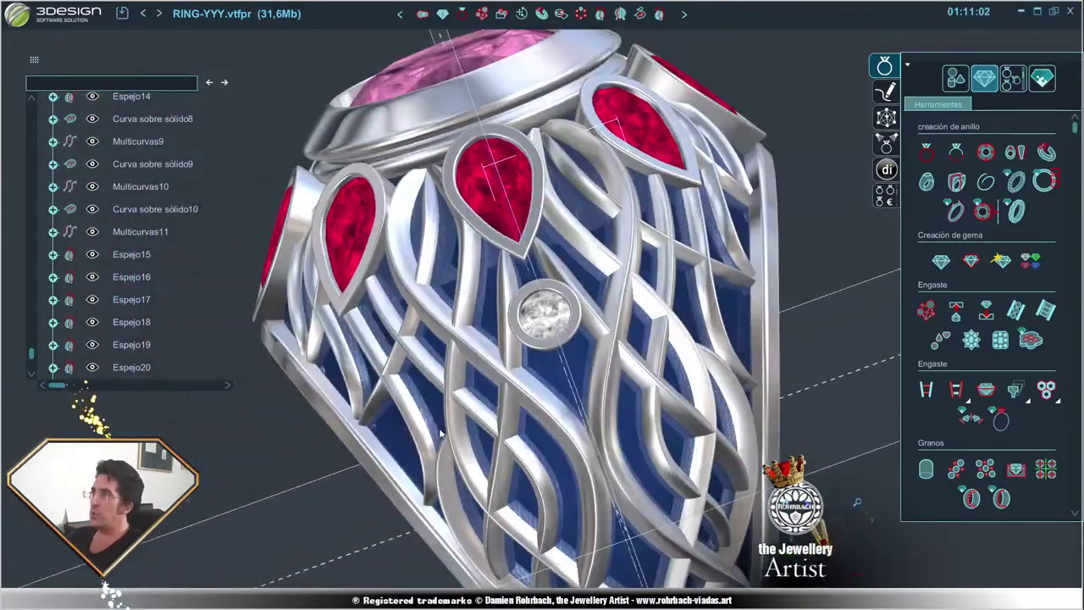
pyautogui.moveTo(665, 398)
pyautogui.mouseDown(button='middle')
pyautogui.moveTo(538, 333)
pyautogui.moveTo(599, 350)
pyautogui.moveTo(543, 91)
pyautogui.mouseUp(button='middle')
pyautogui.scroll(2, 539, 333)
pyautogui.click(539, 333)
pyautogui.scroll(-3, 538, 333)
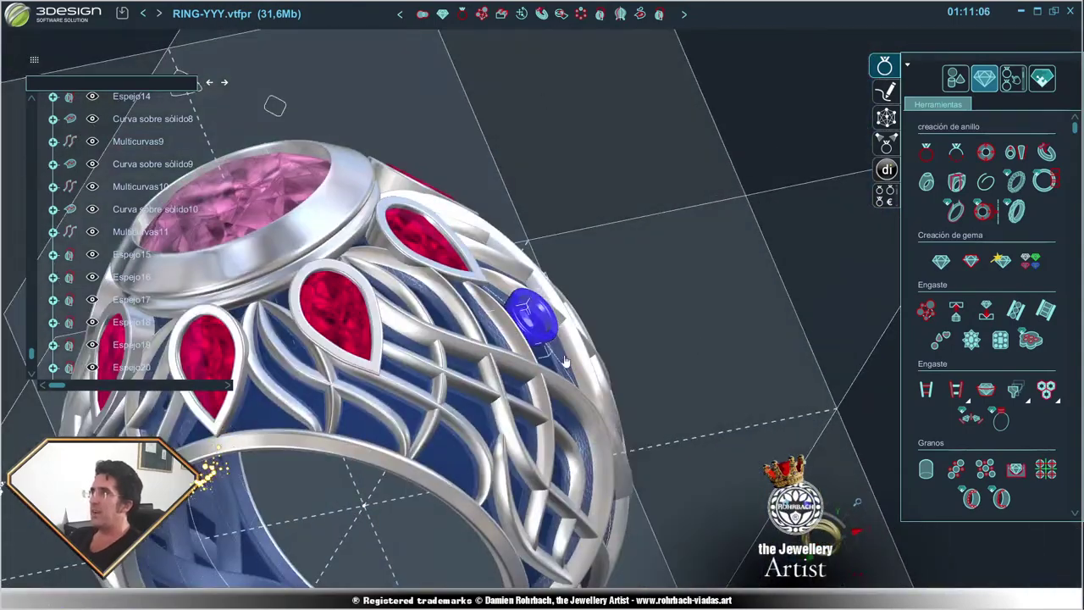
pyautogui.scroll(-3, 565, 362)
pyautogui.moveTo(564, 361); pyautogui.dragTo(457, 463, button='middle')
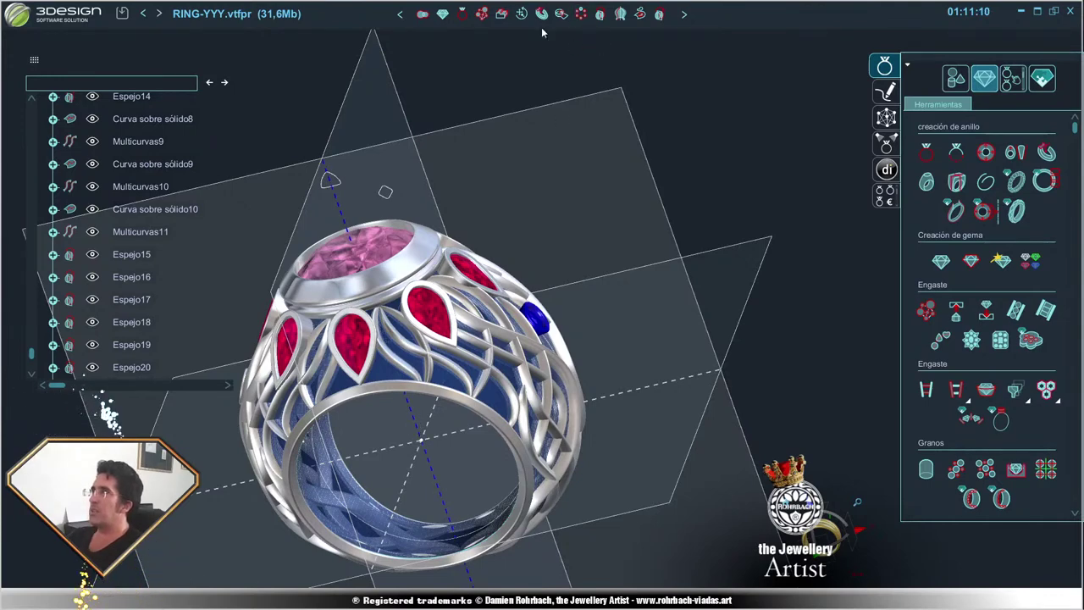
pyautogui.press('m')
pyautogui.moveTo(554, 67); pyautogui.dragTo(568, 372, button='middle')
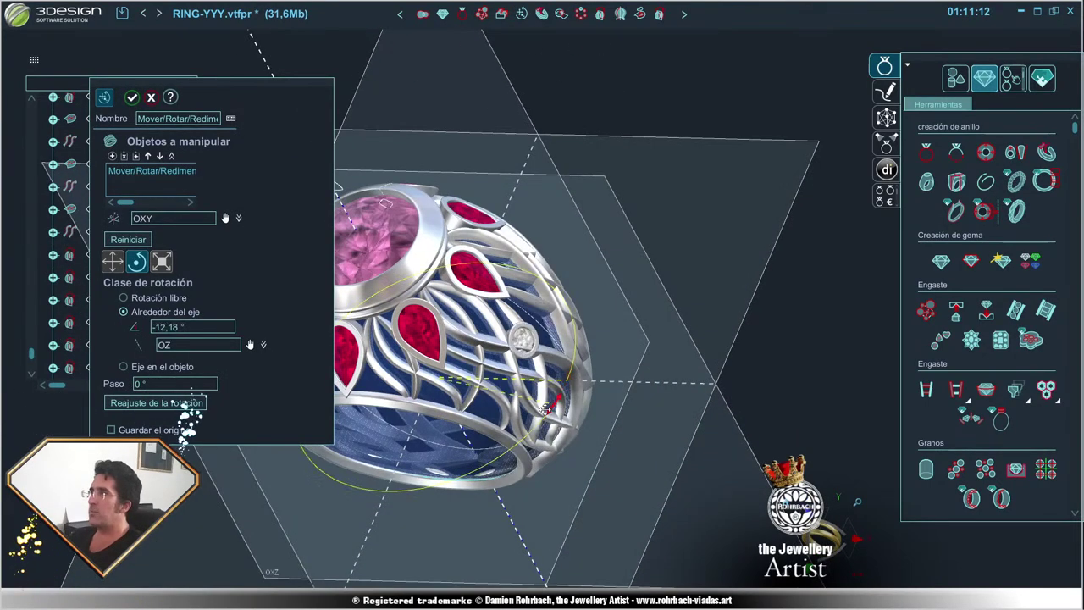
# - Rotate a copy of the diamond -37.62° around OZ, keeping the original
pyautogui.moveTo(546, 408); pyautogui.dragTo(508, 439)
pyautogui.moveTo(511, 449); pyautogui.dragTo(440, 407, button='middle')
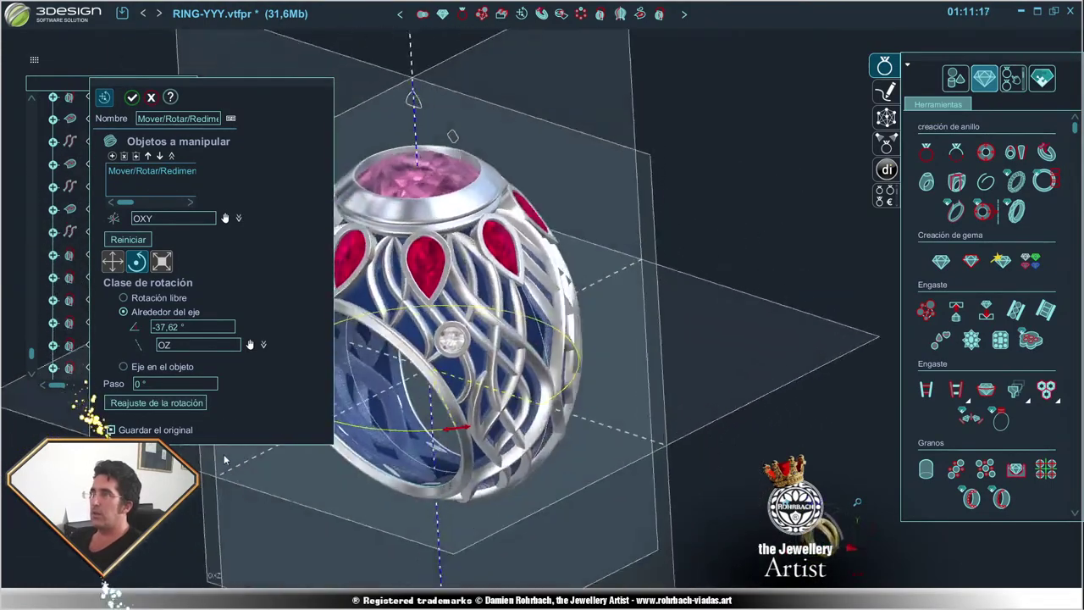
pyautogui.moveTo(647, 418); pyautogui.dragTo(312, 358, button='middle')
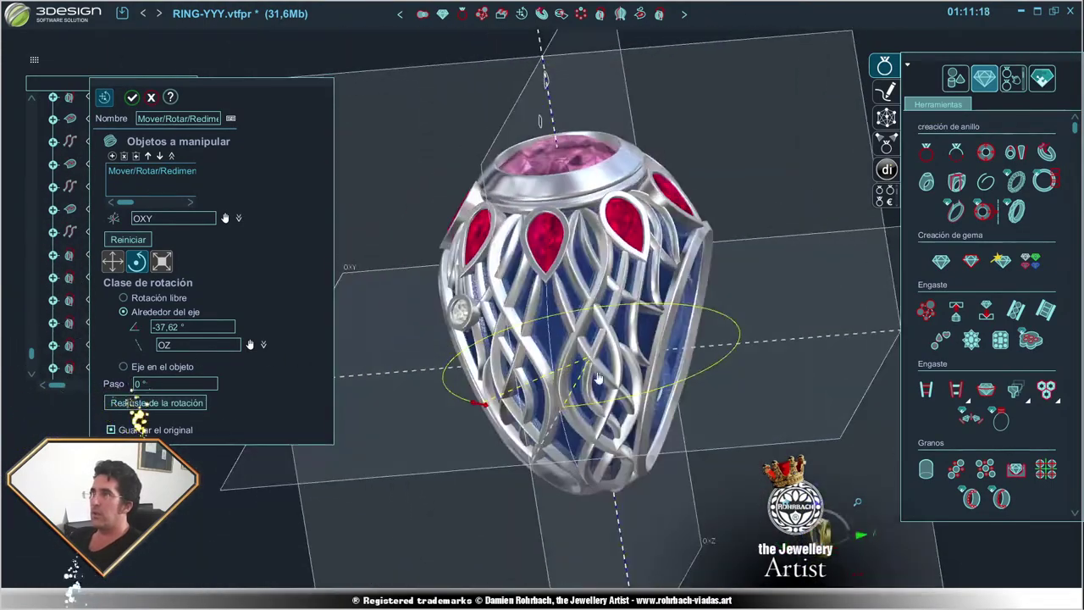
pyautogui.click(157, 403)
# - Slide the new bezel copy along the ring and tilt it about 16.9° about Y
pyautogui.moveTo(596, 467); pyautogui.dragTo(450, 276, button='middle')
pyautogui.scroll(3, 474, 283)
pyautogui.scroll(3, 488, 288)
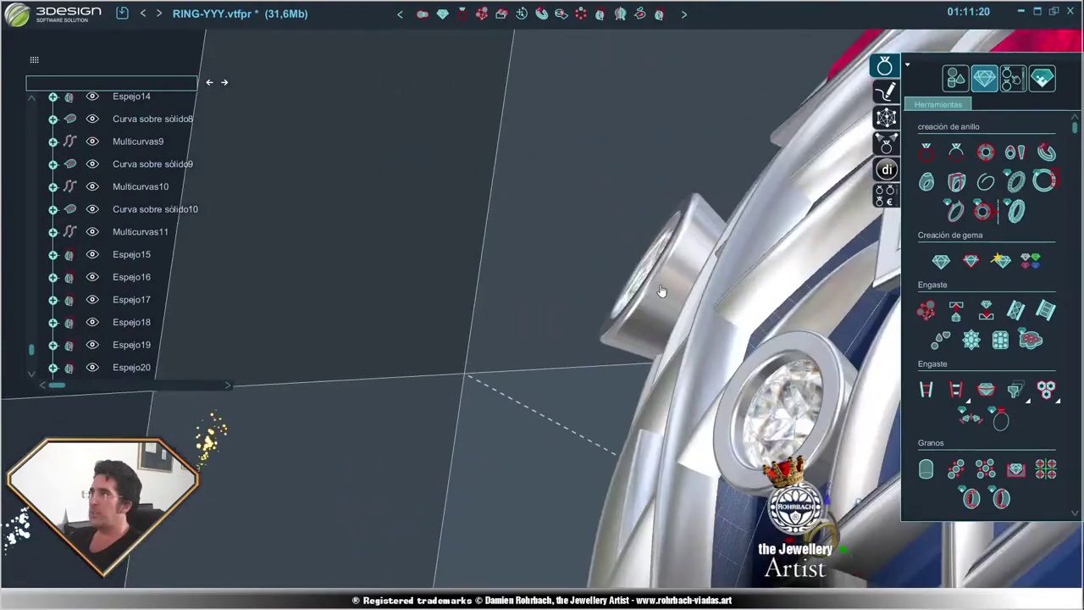
pyautogui.moveTo(586, 316)
pyautogui.mouseDown(button='middle')
pyautogui.moveTo(621, 344)
pyautogui.moveTo(598, 406)
pyautogui.mouseUp(button='middle')
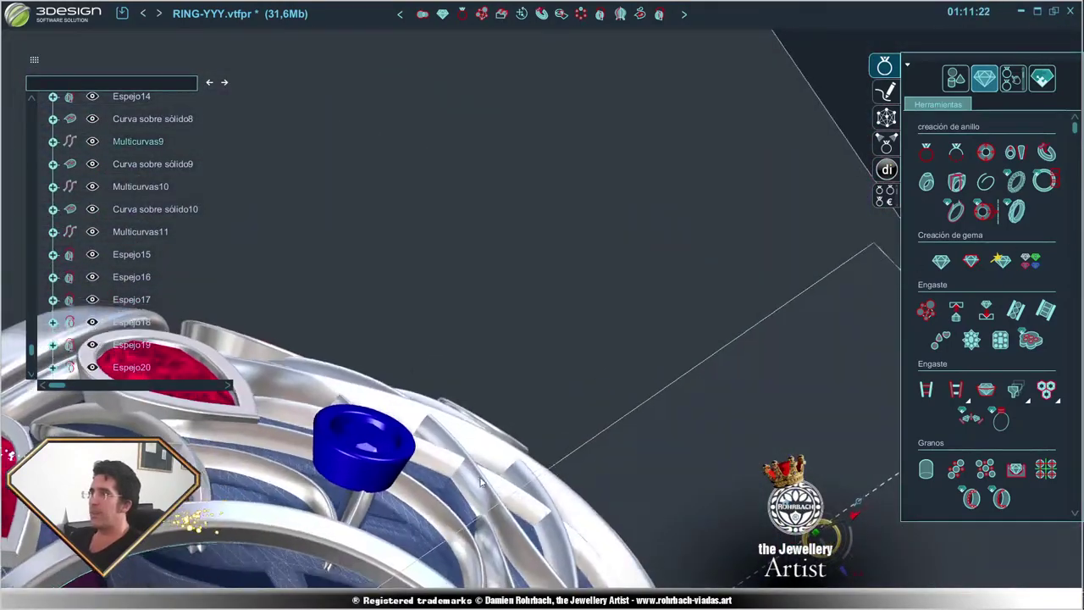
pyautogui.scroll(2, 635, 449)
pyautogui.moveTo(636, 449); pyautogui.dragTo(491, 190, button='middle')
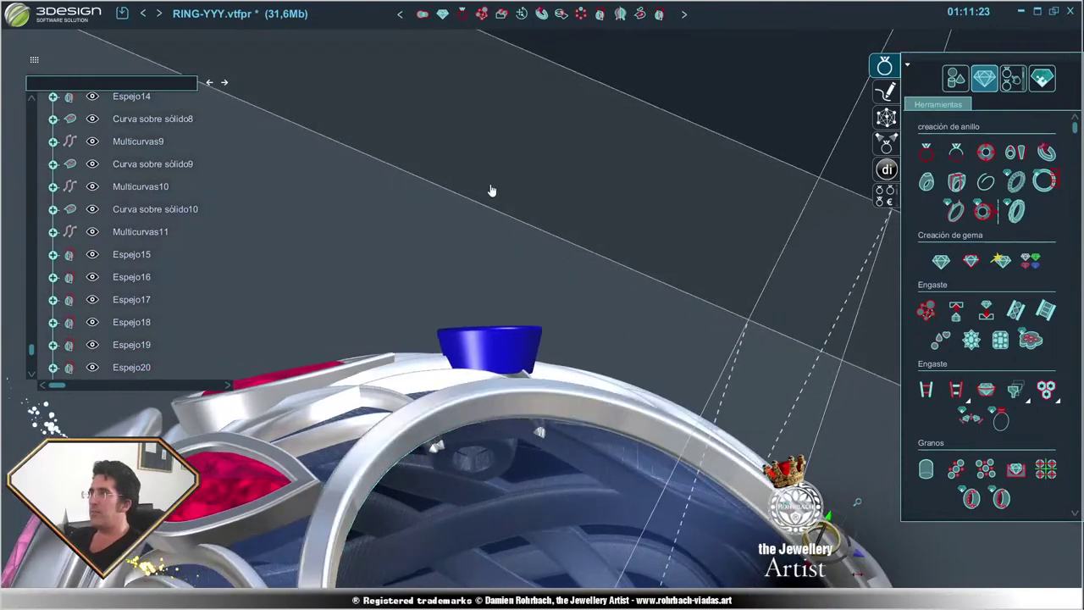
pyautogui.click(521, 14)
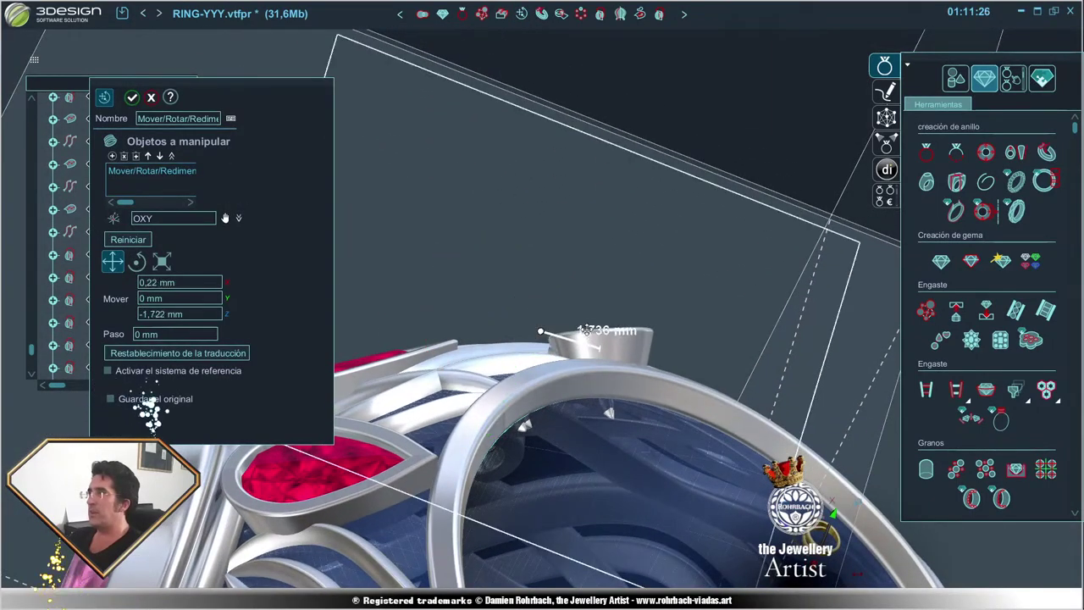
pyautogui.moveTo(585, 328); pyautogui.dragTo(625, 323)
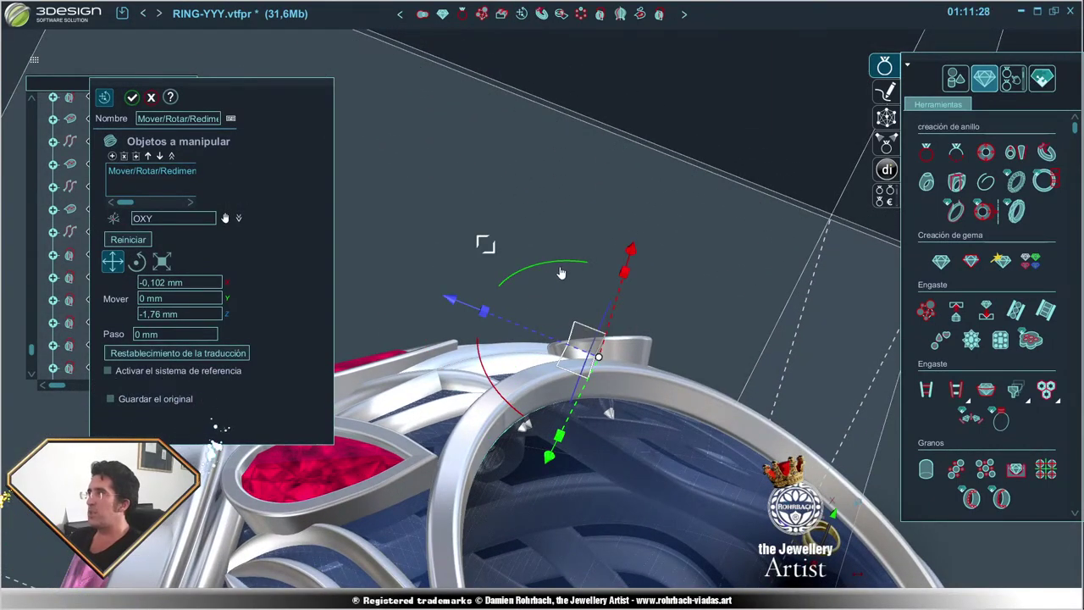
pyautogui.moveTo(560, 272); pyautogui.dragTo(593, 269)
pyautogui.moveTo(592, 269)
pyautogui.mouseDown(button='middle')
pyautogui.moveTo(311, 136)
pyautogui.moveTo(349, 237)
pyautogui.mouseUp(button='middle')
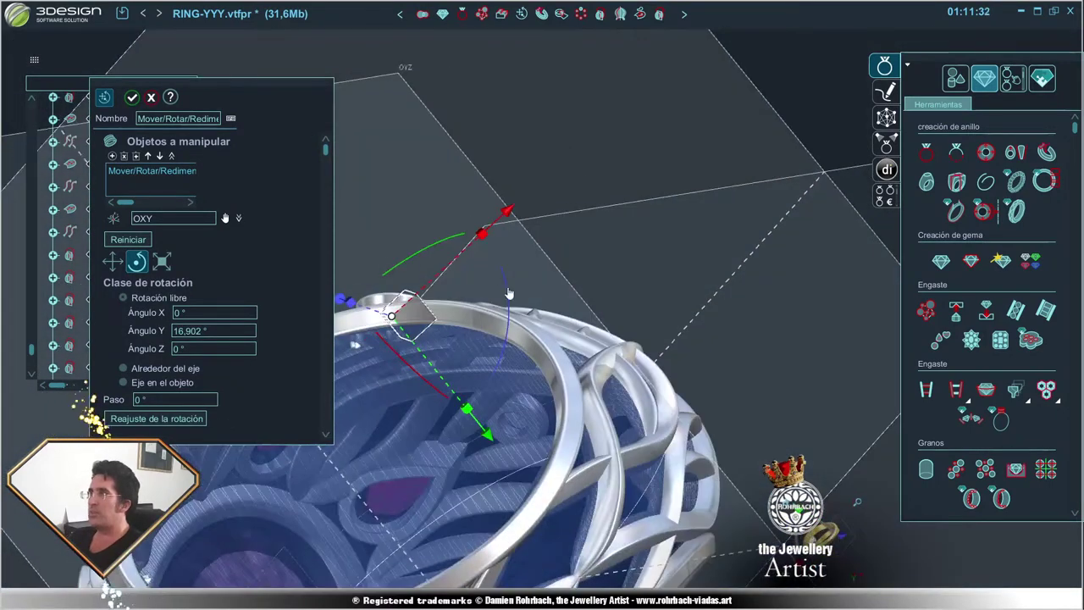
# - Twist the bezel to about -11° and lower it -2.729 mm in Z among the wires
pyautogui.moveTo(505, 284); pyautogui.dragTo(423, 304)
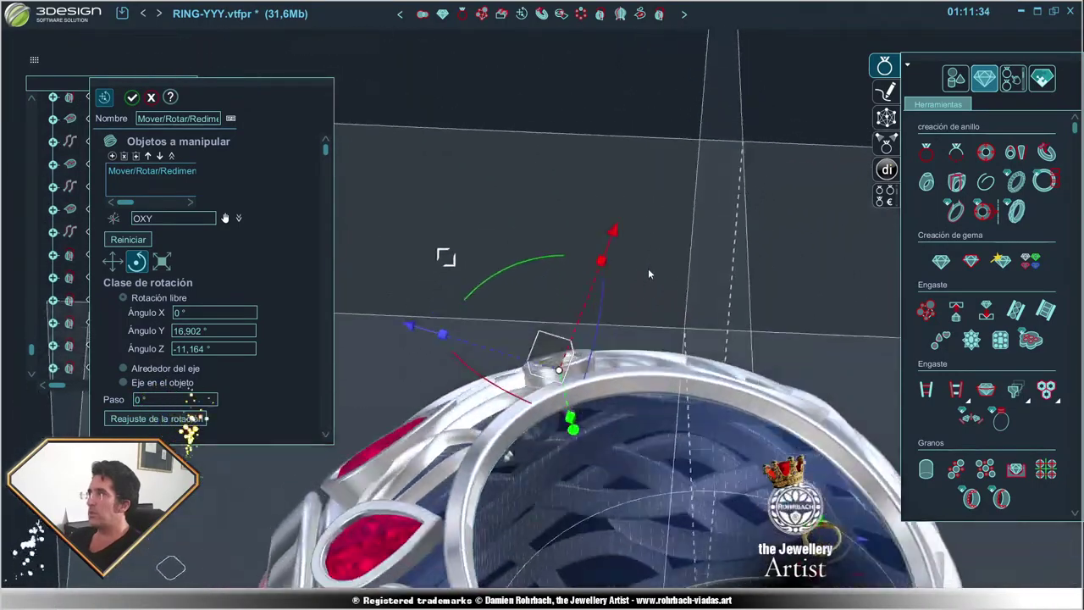
pyautogui.moveTo(424, 305); pyautogui.dragTo(467, 233, button='middle')
pyautogui.moveTo(565, 330); pyautogui.dragTo(562, 337)
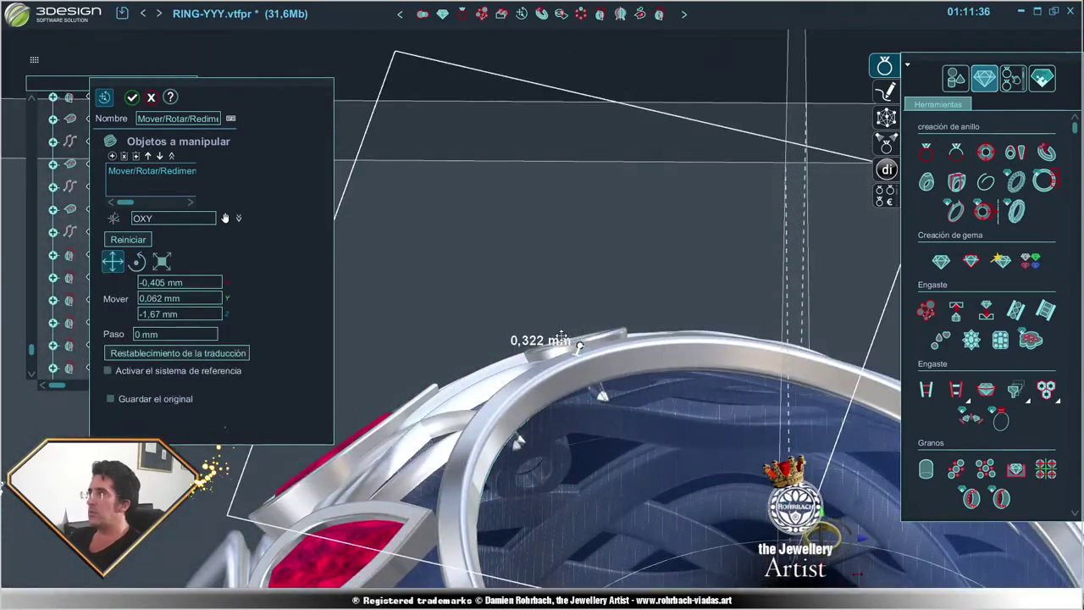
pyautogui.moveTo(562, 340)
pyautogui.mouseDown(button='middle')
pyautogui.moveTo(474, 380)
pyautogui.moveTo(466, 353)
pyautogui.moveTo(630, 520)
pyautogui.moveTo(551, 389)
pyautogui.mouseUp(button='middle')
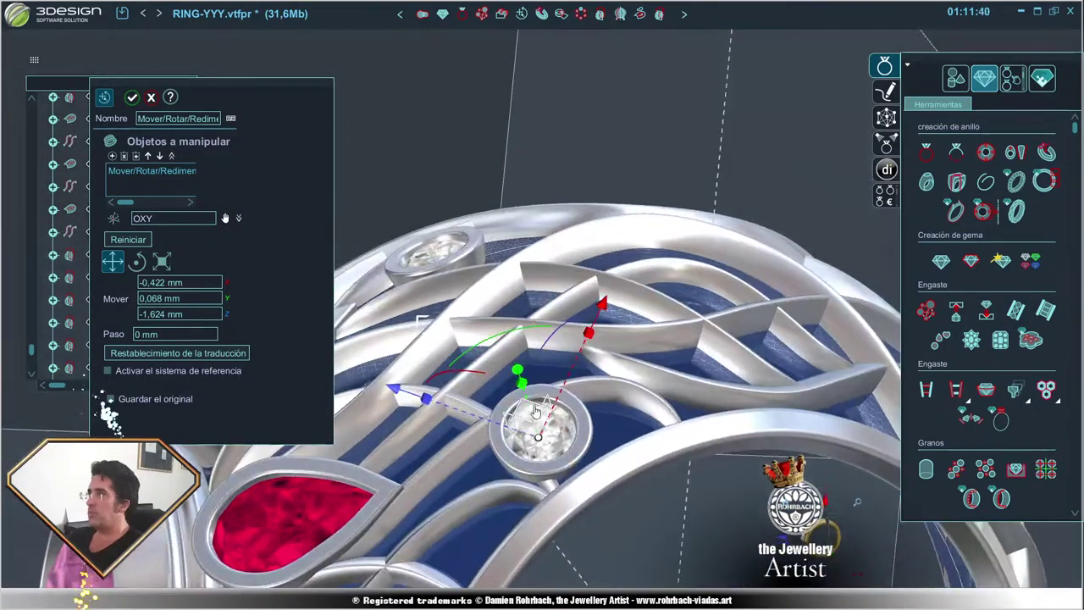
pyautogui.moveTo(550, 389); pyautogui.dragTo(576, 421)
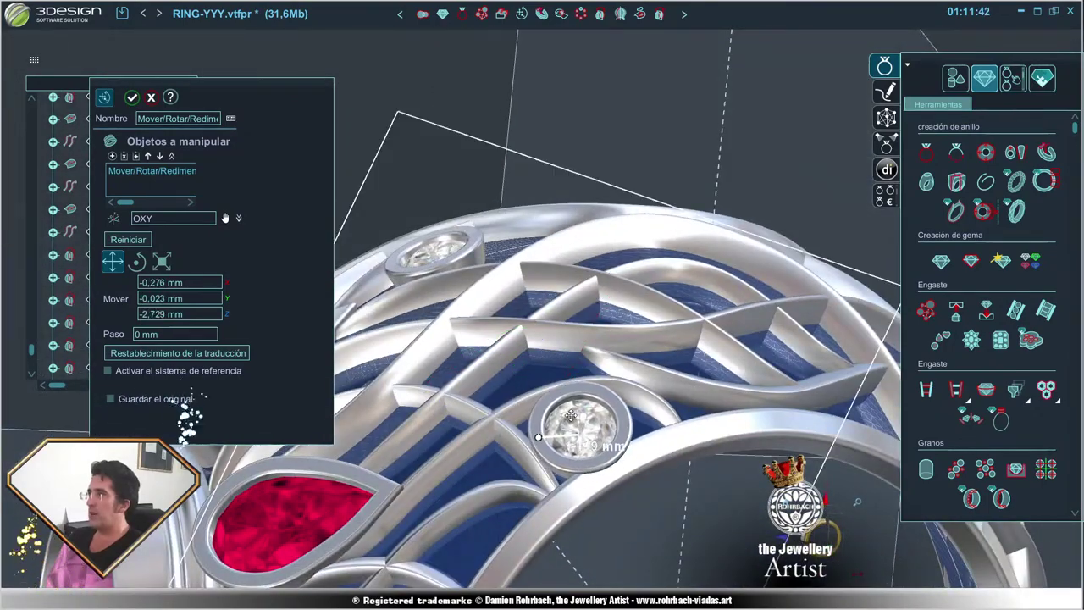
pyautogui.moveTo(576, 421)
pyautogui.mouseDown(button='middle')
pyautogui.moveTo(318, 512)
pyautogui.moveTo(365, 226)
pyautogui.mouseUp(button='middle')
# - Tilt the small bezel-set diamond to follow the wires and shift it slightly into place
pyautogui.scroll(2, 365, 226)
pyautogui.scroll(3, 416, 213)
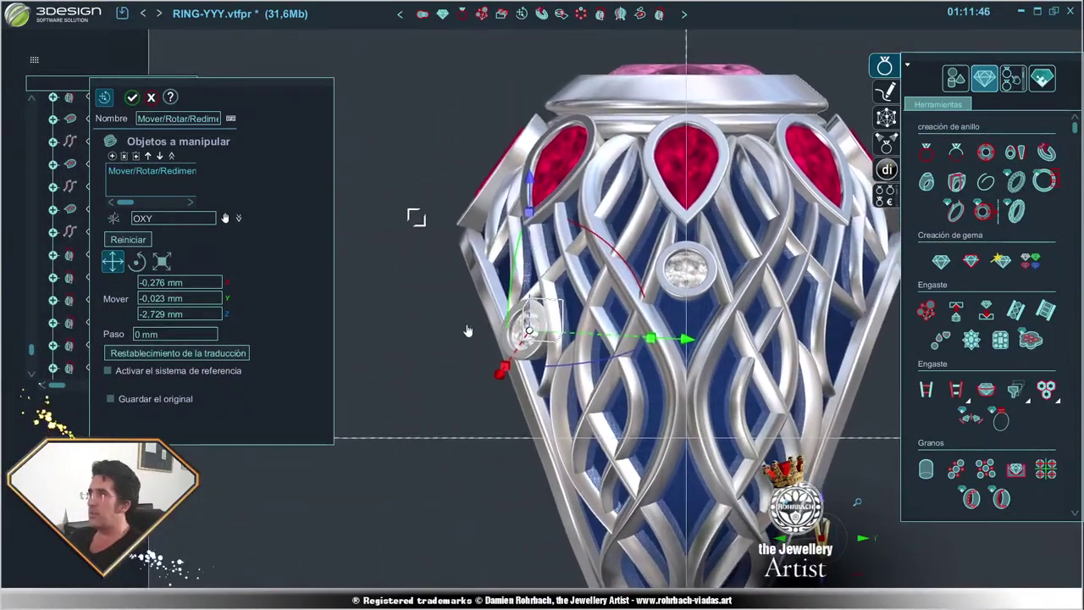
pyautogui.scroll(5, 476, 327)
pyautogui.moveTo(652, 265); pyautogui.dragTo(635, 244)
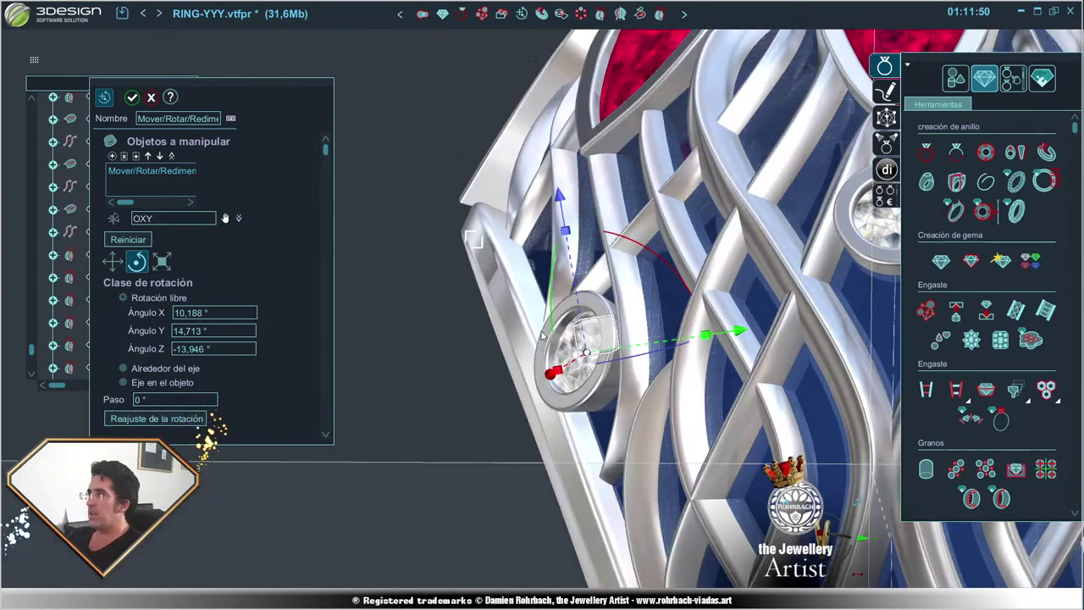
pyautogui.moveTo(649, 347)
pyautogui.mouseDown(button='middle')
pyautogui.moveTo(641, 454)
pyautogui.moveTo(508, 458)
pyautogui.moveTo(569, 354)
pyautogui.mouseUp(button='middle')
pyautogui.moveTo(590, 424); pyautogui.dragTo(578, 427)
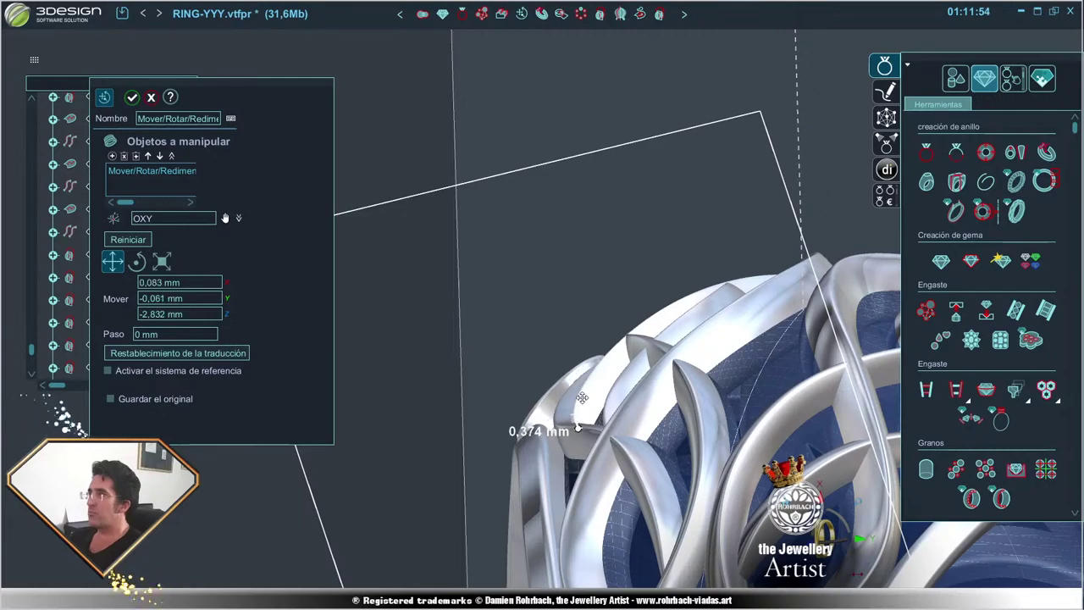
# - Slide the diamond along the wires, nudge it into the gap and confirm the move
pyautogui.scroll(3, 577, 427)
pyautogui.scroll(3, 584, 415)
pyautogui.scroll(3, 593, 407)
pyautogui.scroll(3, 605, 397)
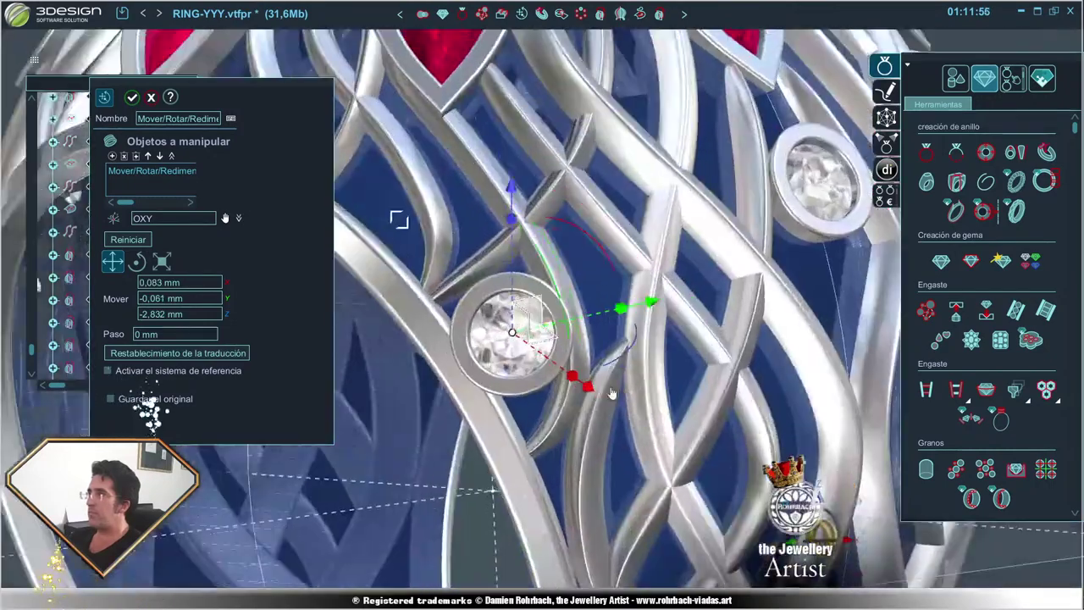
pyautogui.moveTo(612, 393)
pyautogui.mouseDown(button='middle')
pyautogui.moveTo(643, 398)
pyautogui.moveTo(593, 373)
pyautogui.moveTo(525, 407)
pyautogui.moveTo(501, 444)
pyautogui.moveTo(499, 352)
pyautogui.moveTo(513, 415)
pyautogui.mouseUp(button='middle')
pyautogui.moveTo(512, 415); pyautogui.dragTo(508, 420)
pyautogui.moveTo(507, 420)
pyautogui.mouseDown(button='middle')
pyautogui.moveTo(551, 406)
pyautogui.moveTo(608, 416)
pyautogui.moveTo(589, 447)
pyautogui.moveTo(586, 415)
pyautogui.mouseUp(button='middle')
pyautogui.moveTo(586, 414); pyautogui.dragTo(584, 387)
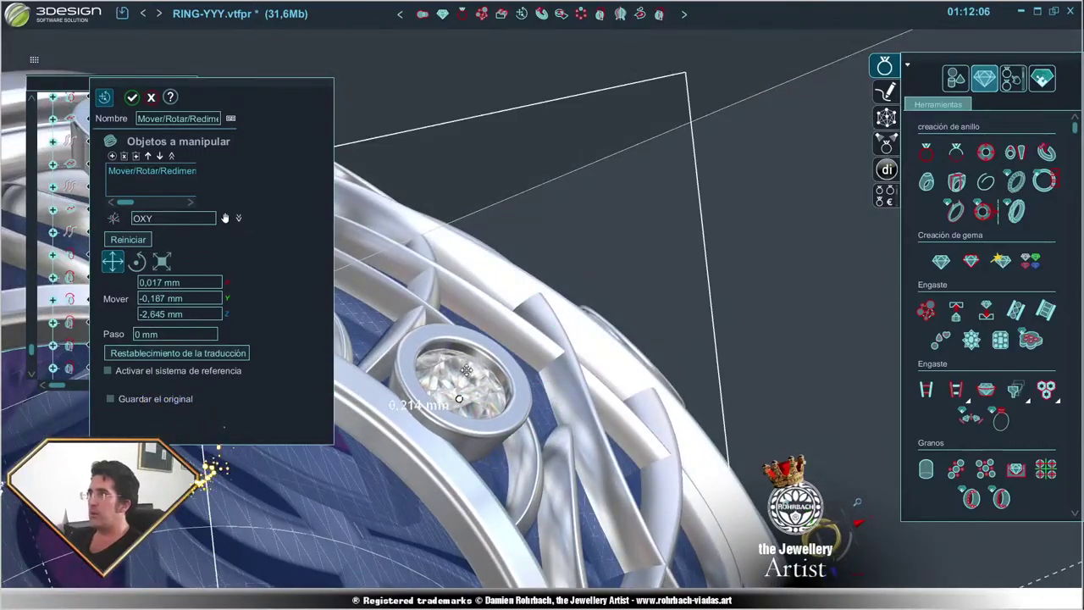
pyautogui.moveTo(584, 387); pyautogui.dragTo(544, 315, button='middle')
pyautogui.moveTo(528, 289); pyautogui.dragTo(543, 350)
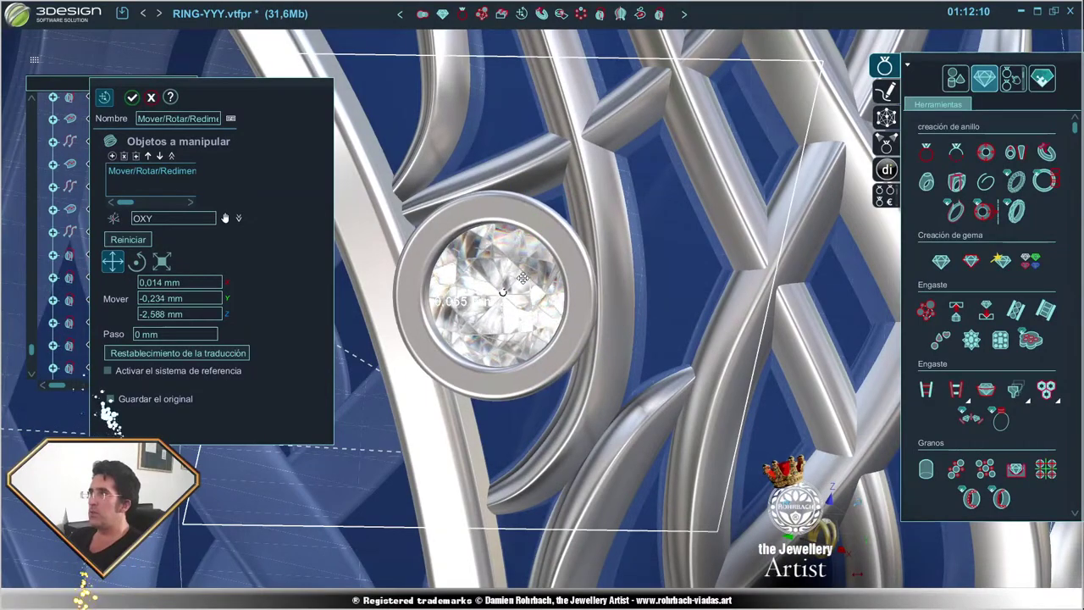
pyautogui.moveTo(542, 350)
pyautogui.mouseDown(button='middle')
pyautogui.moveTo(412, 418)
pyautogui.moveTo(532, 246)
pyautogui.moveTo(573, 442)
pyautogui.moveTo(723, 451)
pyautogui.moveTo(623, 300)
pyautogui.moveTo(447, 376)
pyautogui.moveTo(481, 326)
pyautogui.moveTo(611, 351)
pyautogui.moveTo(475, 423)
pyautogui.moveTo(519, 377)
pyautogui.moveTo(498, 402)
pyautogui.mouseUp(button='middle')
pyautogui.press('Return')
# - Re-select the diamond and fine-tune it to offset -0.122, -0.217, -2.549 mm, then confirm
pyautogui.click(481, 326)
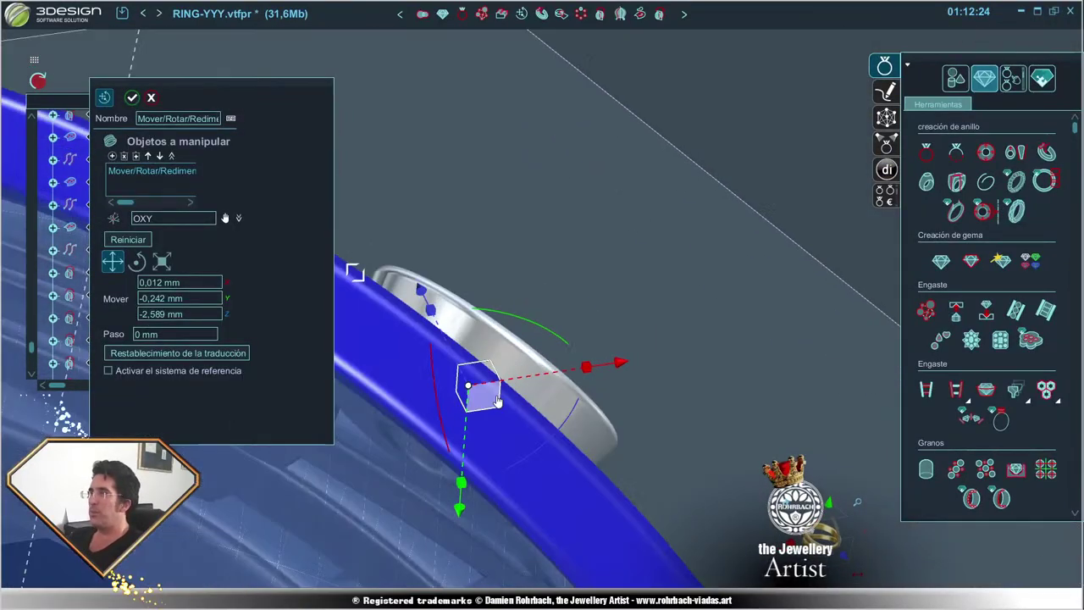
pyautogui.moveTo(482, 407); pyautogui.dragTo(467, 380)
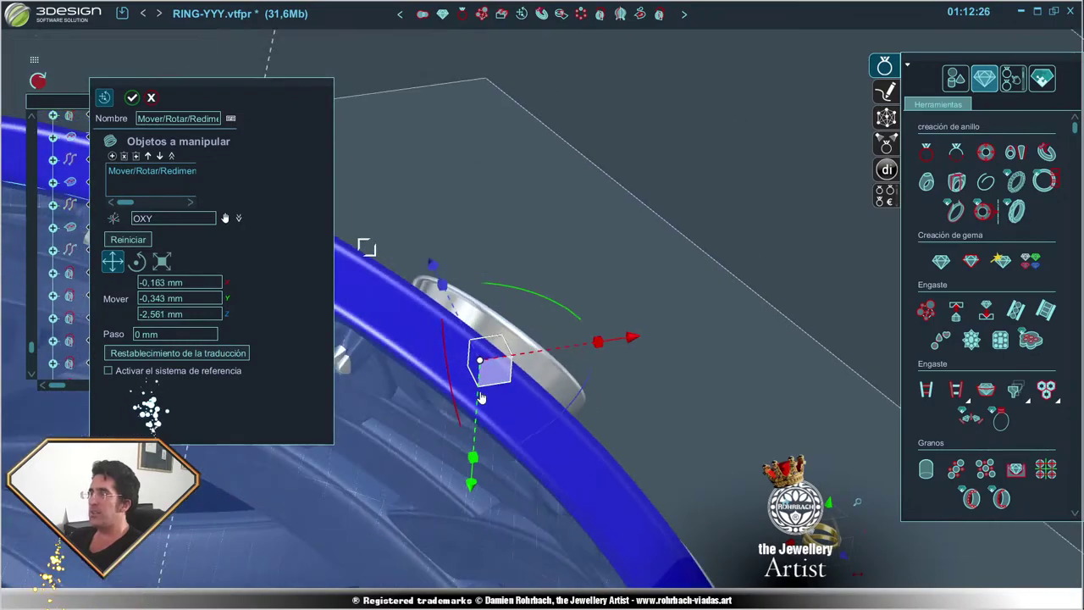
pyautogui.moveTo(467, 380)
pyautogui.mouseDown(button='middle')
pyautogui.moveTo(449, 364)
pyautogui.moveTo(530, 439)
pyautogui.moveTo(620, 408)
pyautogui.mouseUp(button='middle')
pyautogui.scroll(3, 620, 408)
pyautogui.moveTo(499, 448); pyautogui.dragTo(628, 261, button='middle')
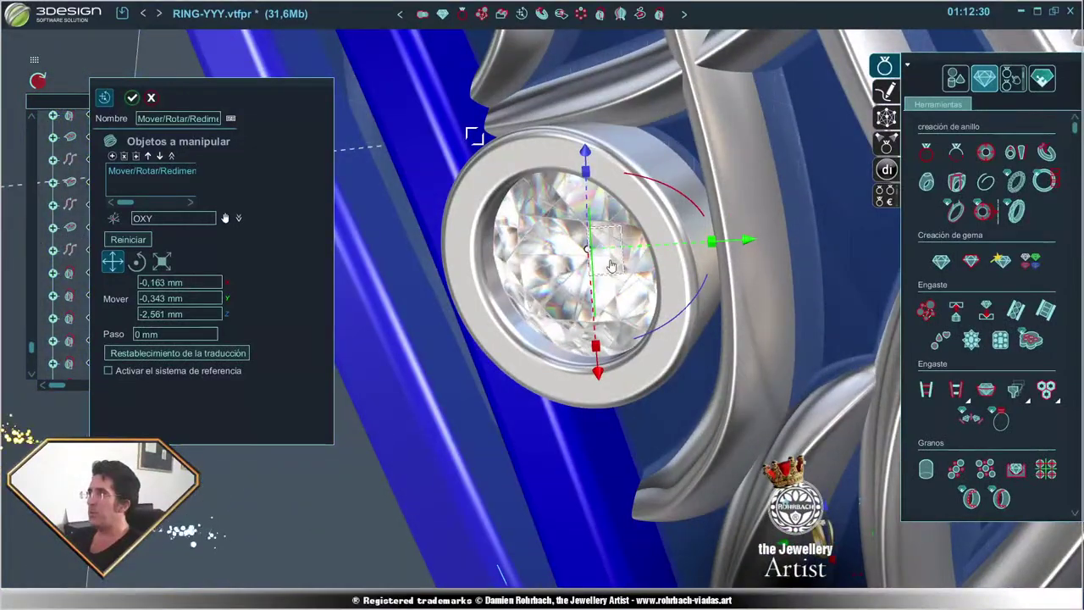
pyautogui.moveTo(612, 265); pyautogui.dragTo(586, 322)
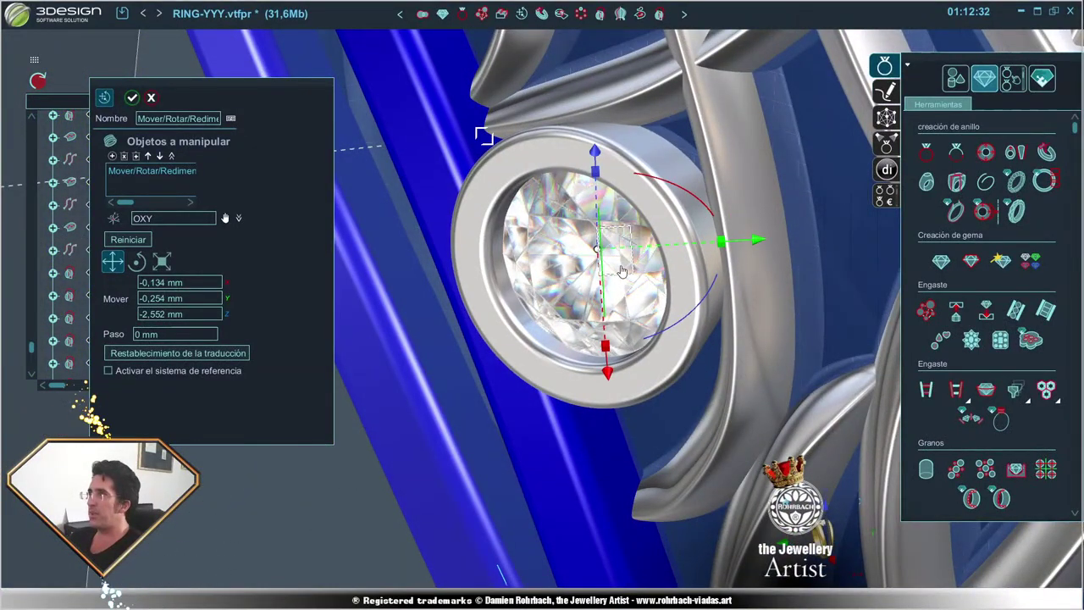
pyautogui.moveTo(621, 265); pyautogui.dragTo(593, 280)
pyautogui.scroll(-3, 551, 296)
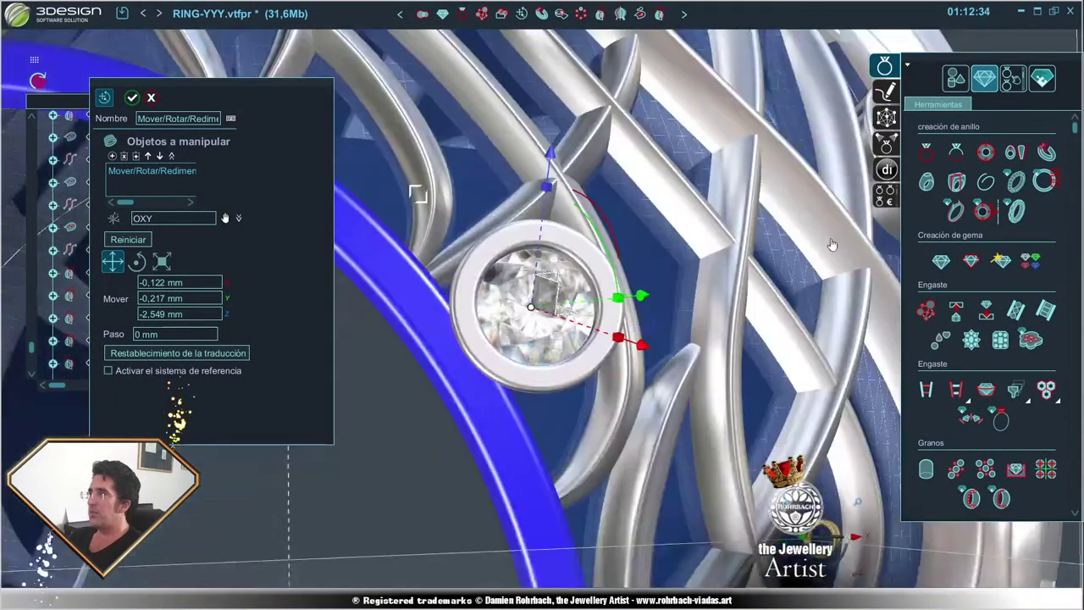
pyautogui.moveTo(550, 297); pyautogui.dragTo(474, 356, button='middle')
pyautogui.press('Return')
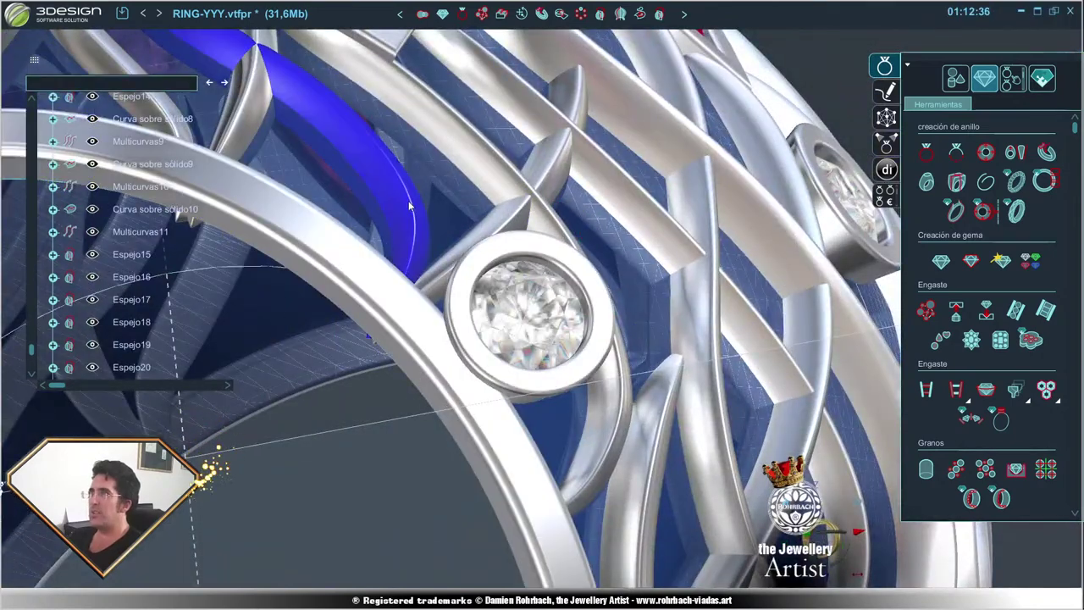
# - Open the guide curve of the wire beside the diamond and accept it to rebuild the wire
pyautogui.rightClick(414, 204)
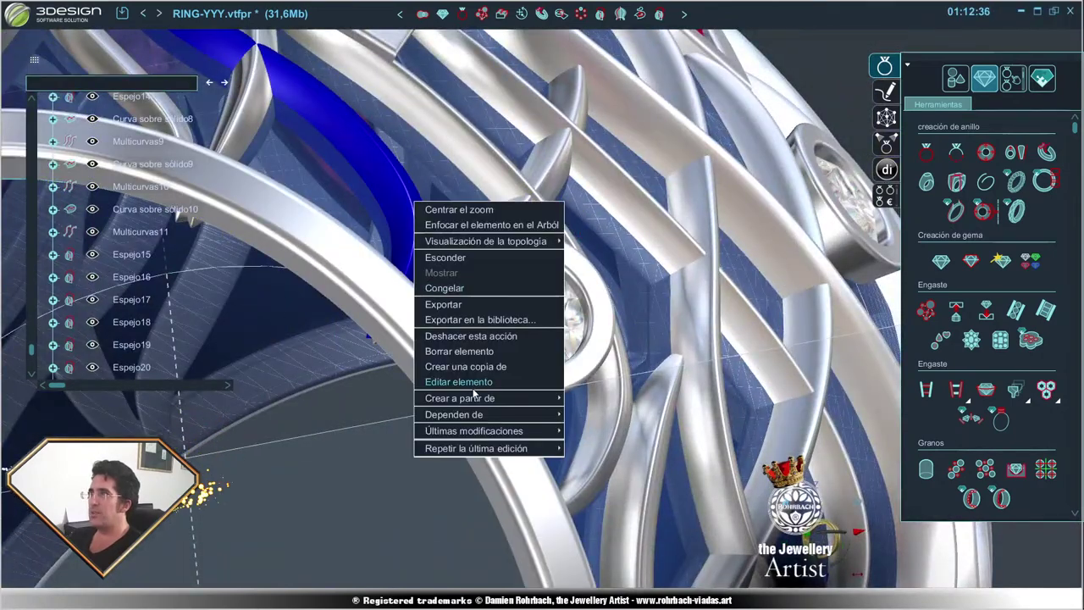
pyautogui.click(632, 402)
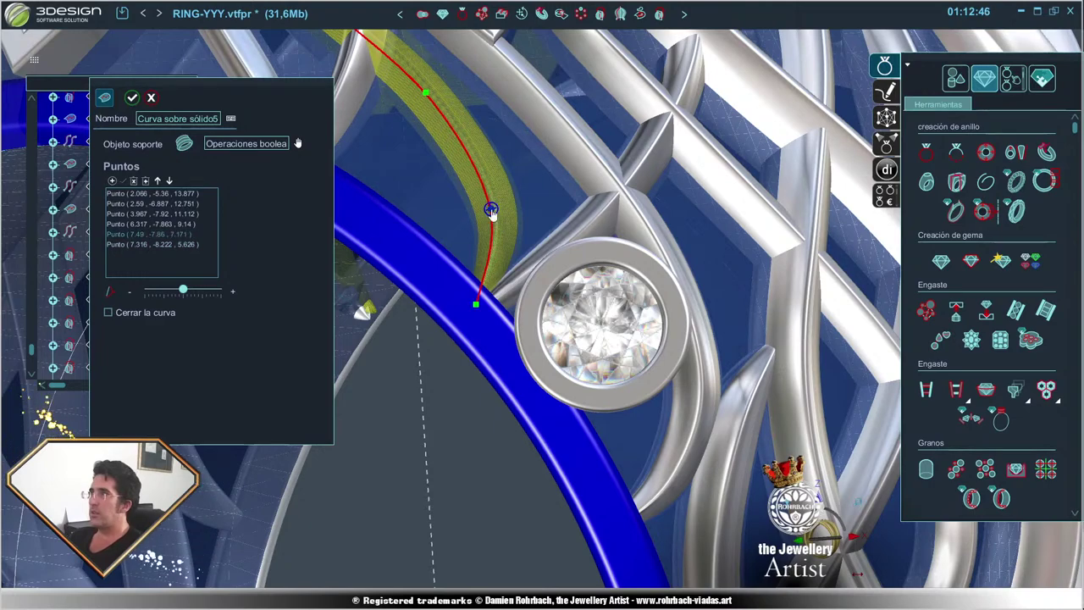
pyautogui.click(131, 98)
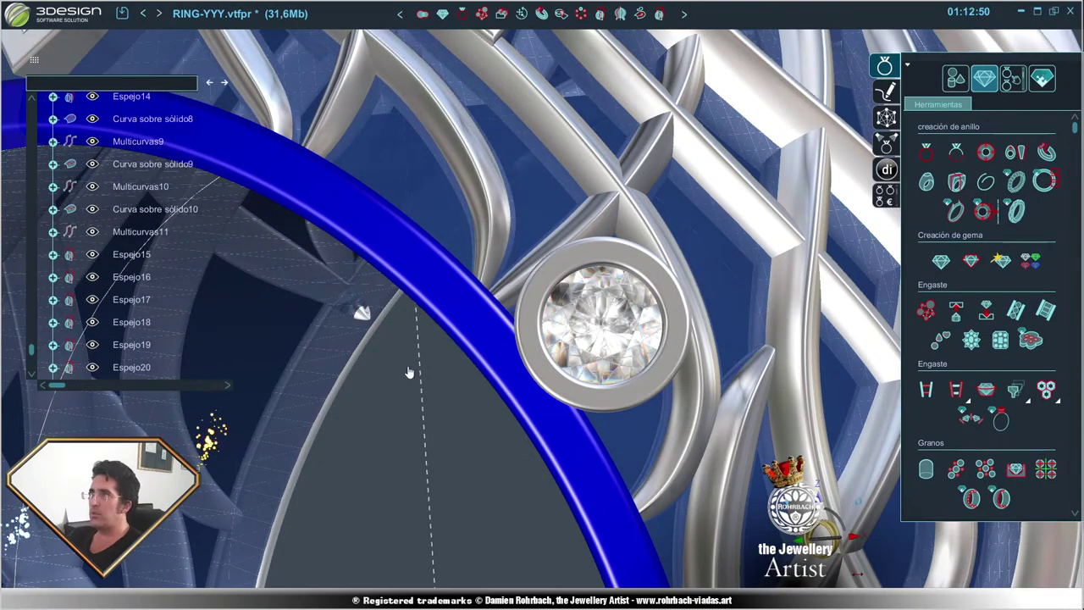
pyautogui.moveTo(452, 381)
pyautogui.mouseDown(button='middle')
pyautogui.moveTo(650, 430)
pyautogui.moveTo(254, 347)
pyautogui.mouseUp(button='middle')
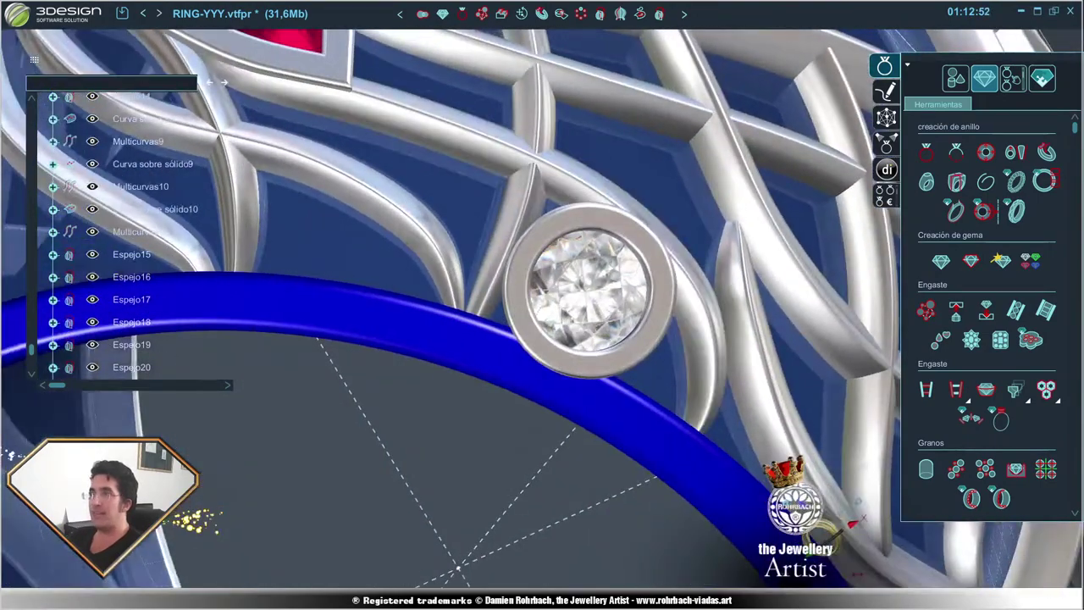
# - Move a point on that wire's guide curve to bend it, then regenerate the model
pyautogui.rightClick(422, 232)
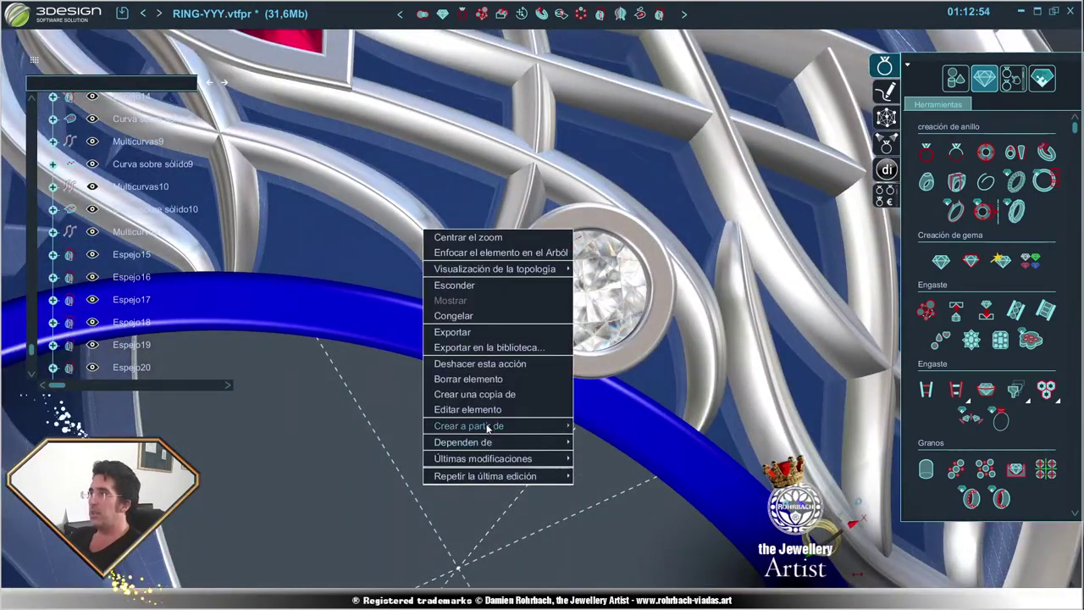
pyautogui.click(728, 427)
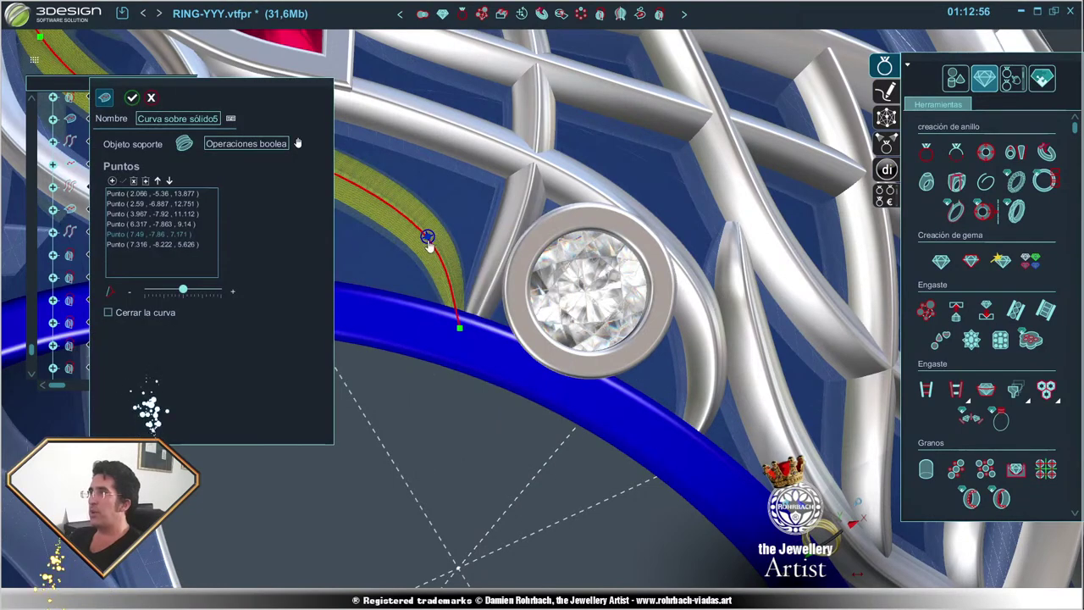
pyautogui.moveTo(428, 243); pyautogui.dragTo(428, 246)
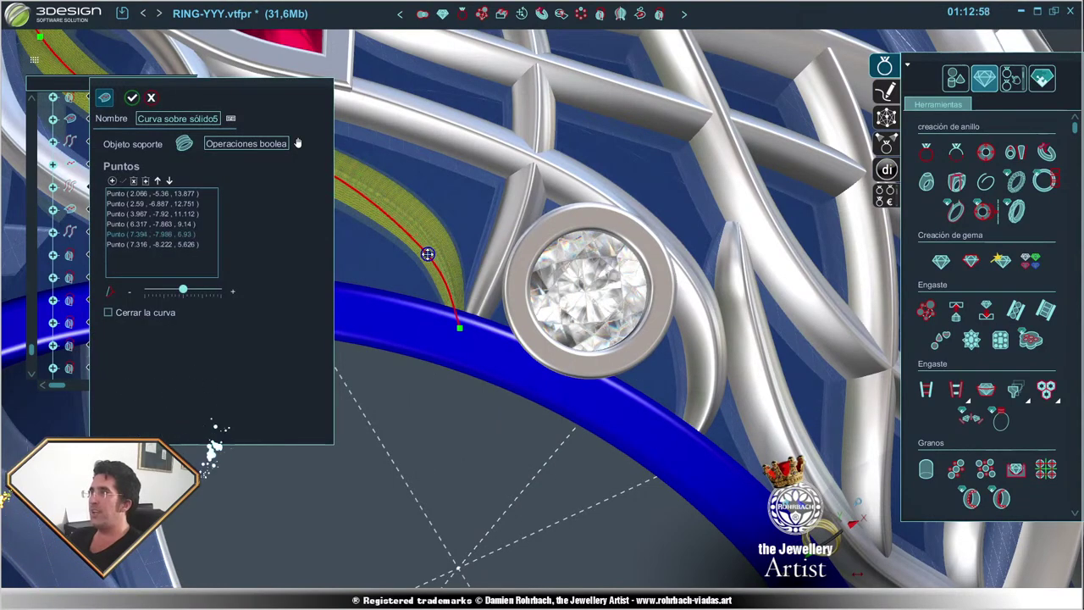
pyautogui.rightClick(466, 344)
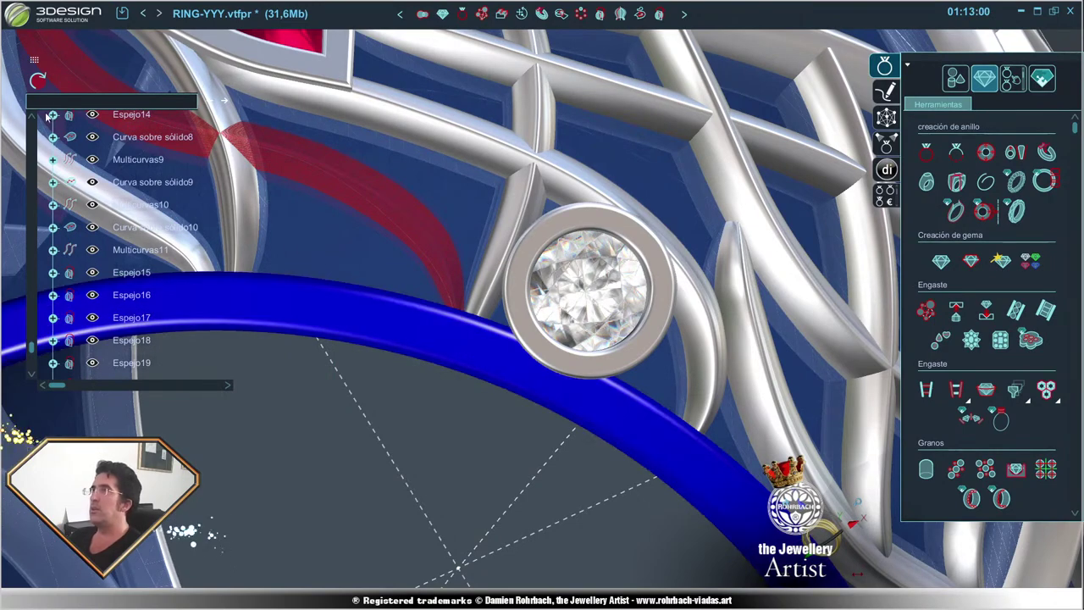
pyautogui.click(38, 81)
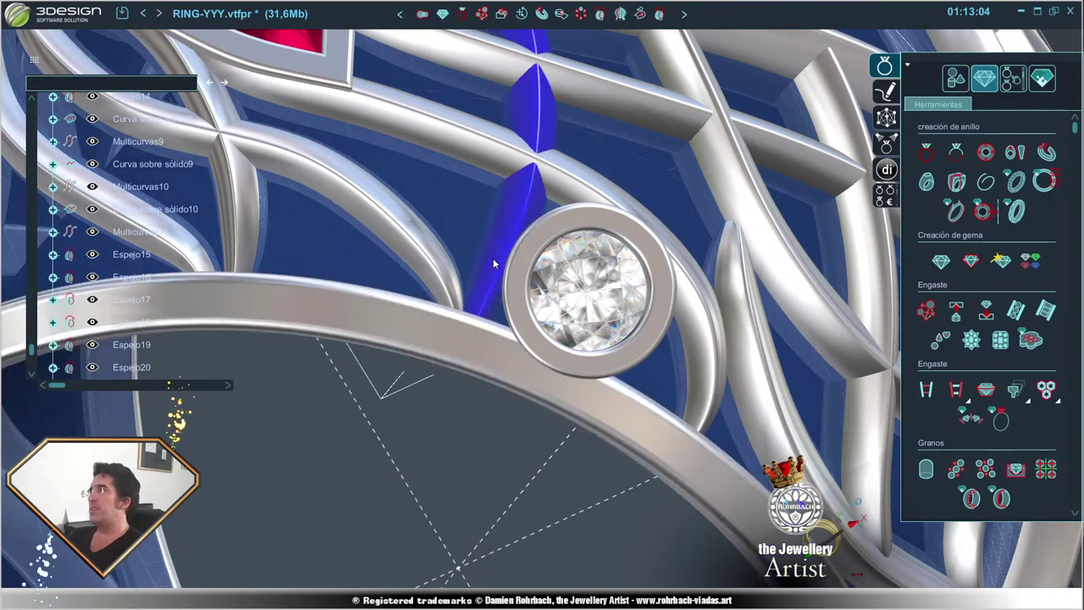
# - Pull down the middle points of the vertical wire's Curva sobre sólido6, ending it at (-7.355, 8.204, 5.537)
pyautogui.rightClick(497, 259)
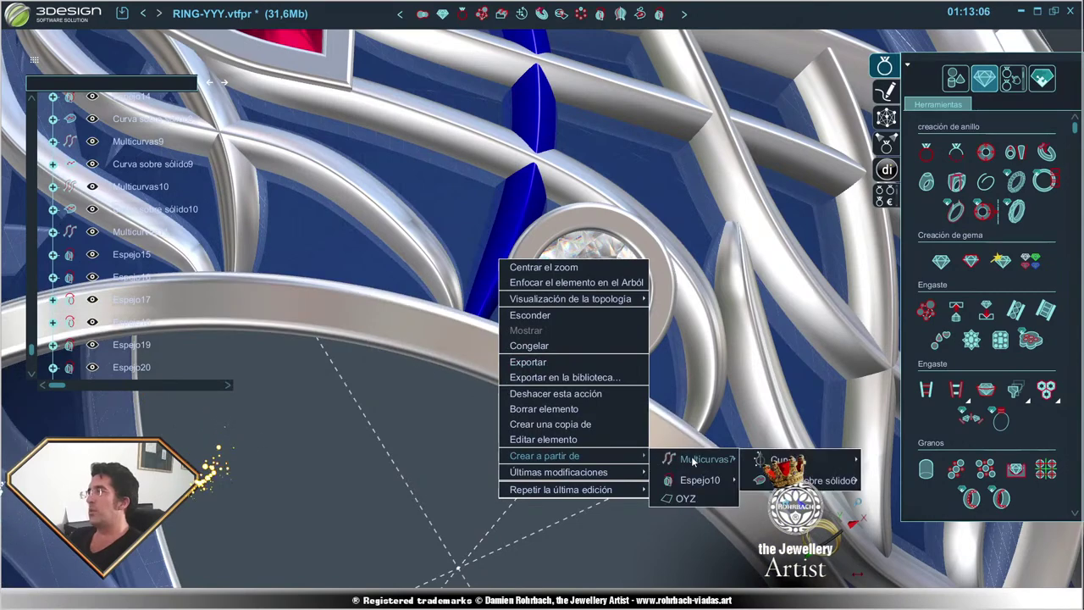
pyautogui.moveTo(696, 479)
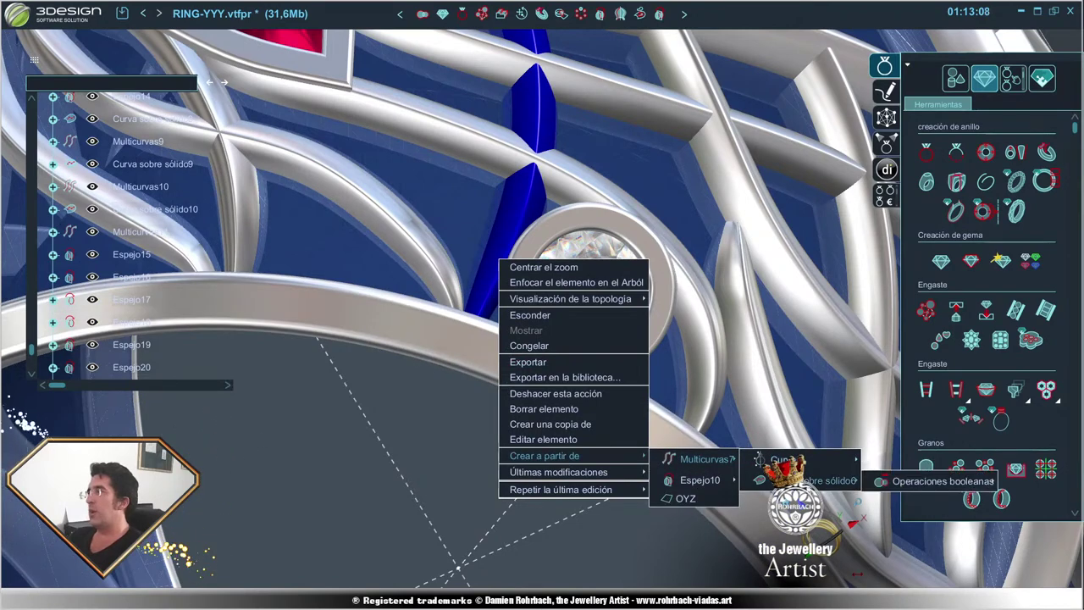
pyautogui.click(897, 480)
pyautogui.scroll(-10, 432, 330)
pyautogui.moveTo(433, 330)
pyautogui.mouseDown(button='right')
pyautogui.moveTo(800, 319)
pyautogui.moveTo(618, 233)
pyautogui.mouseUp(button='right')
pyautogui.scroll(5, 618, 233)
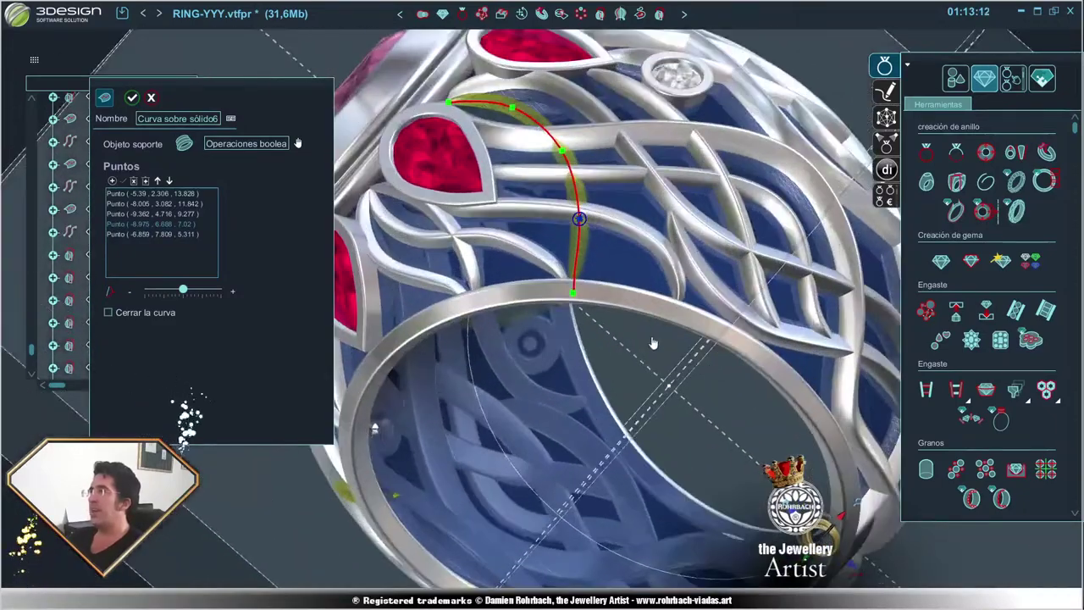
pyautogui.scroll(3, 618, 232)
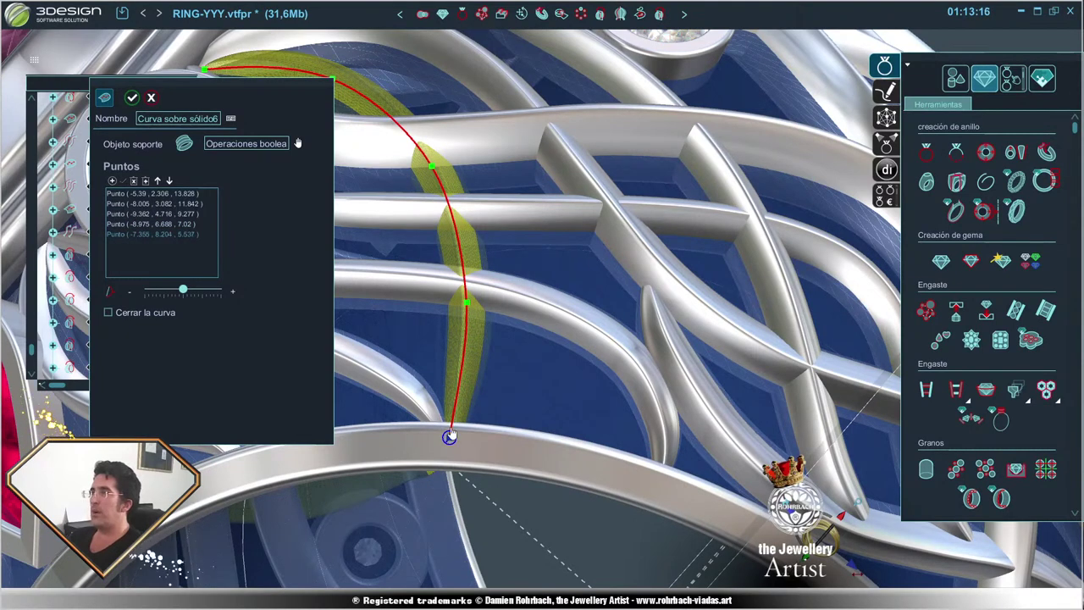
pyautogui.moveTo(466, 303)
pyautogui.mouseDown()
pyautogui.moveTo(469, 330)
pyautogui.moveTo(472, 320)
pyautogui.mouseUp()
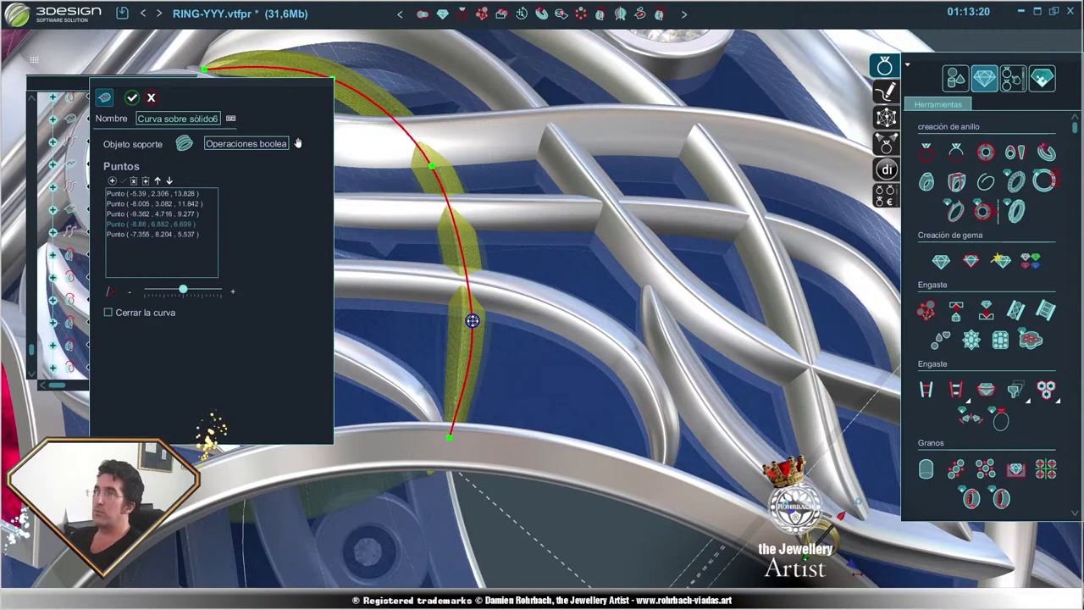
pyautogui.scroll(-3, 472, 315)
pyautogui.press('Return')
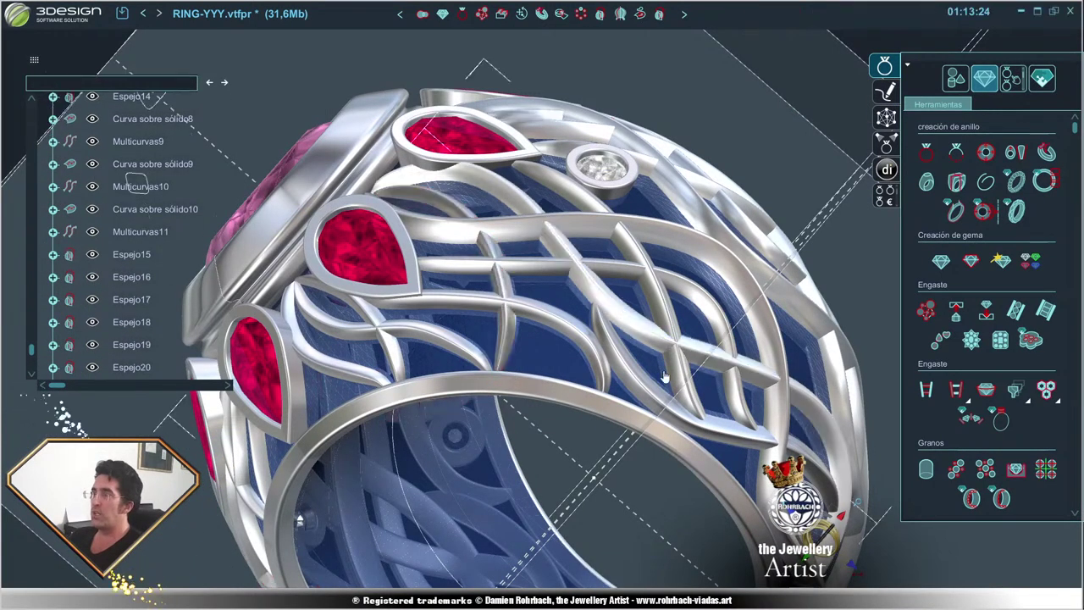
pyautogui.scroll(-3, 515, 382)
pyautogui.moveTo(516, 382)
pyautogui.mouseDown(button='right')
pyautogui.moveTo(464, 354)
pyautogui.moveTo(542, 356)
pyautogui.mouseUp(button='right')
pyautogui.scroll(-2, 464, 354)
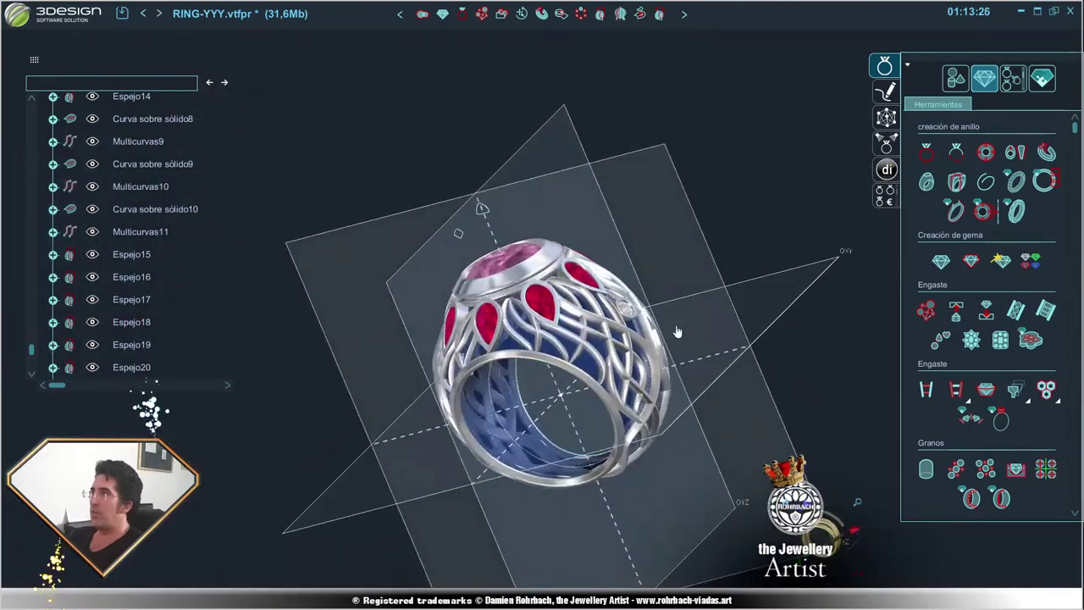
pyautogui.scroll(-1, 149, 338)
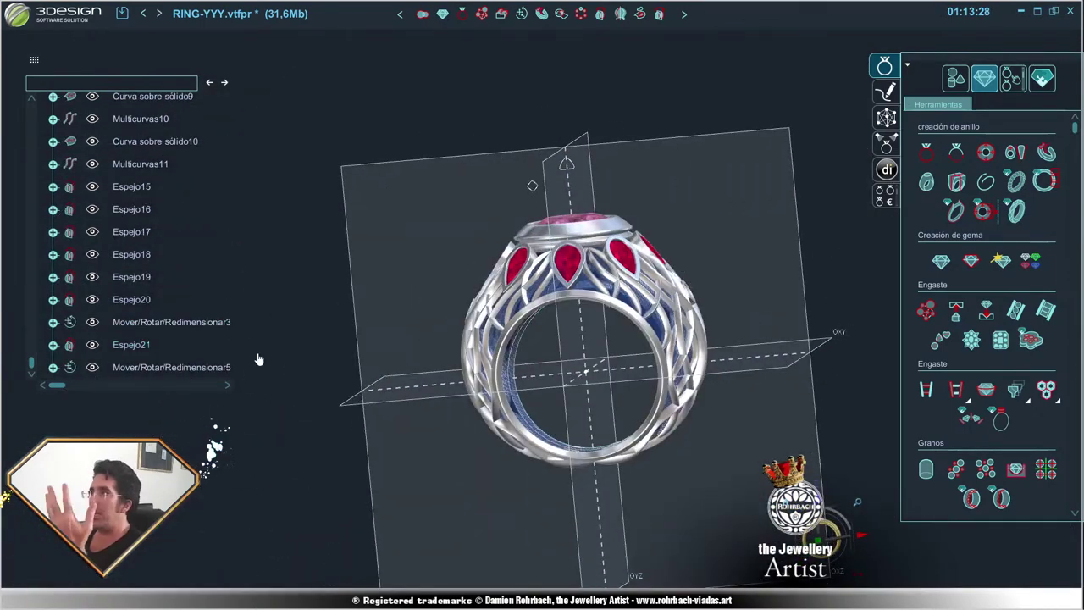
pyautogui.scroll(-2, 274, 368)
pyautogui.moveTo(273, 367); pyautogui.dragTo(671, 370, button='right')
pyautogui.scroll(2, 670, 371)
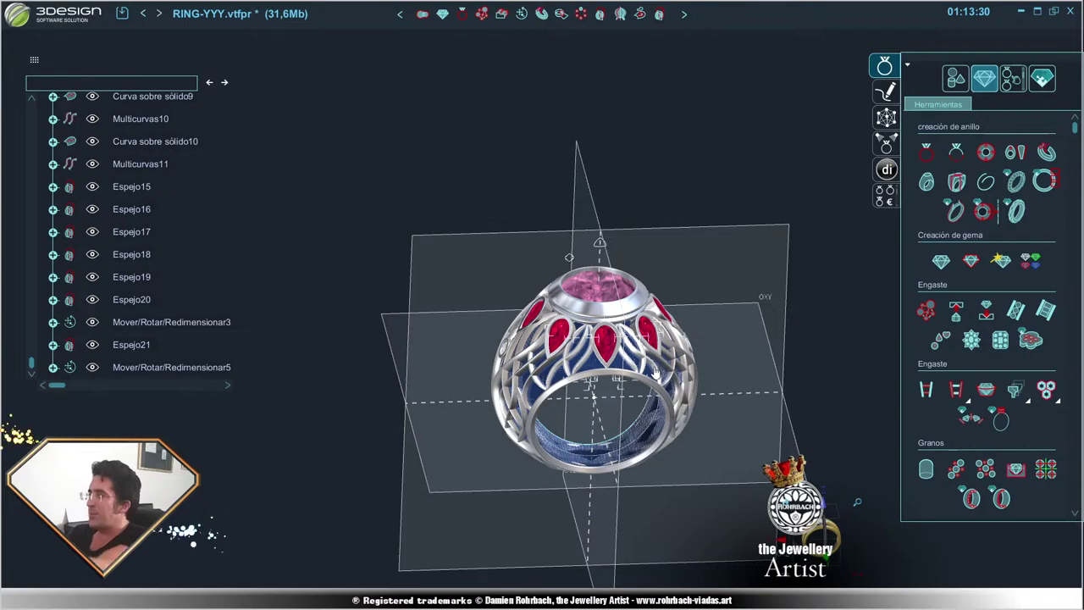
pyautogui.scroll(3, 621, 369)
pyautogui.moveTo(530, 459); pyautogui.dragTo(593, 462, button='right')
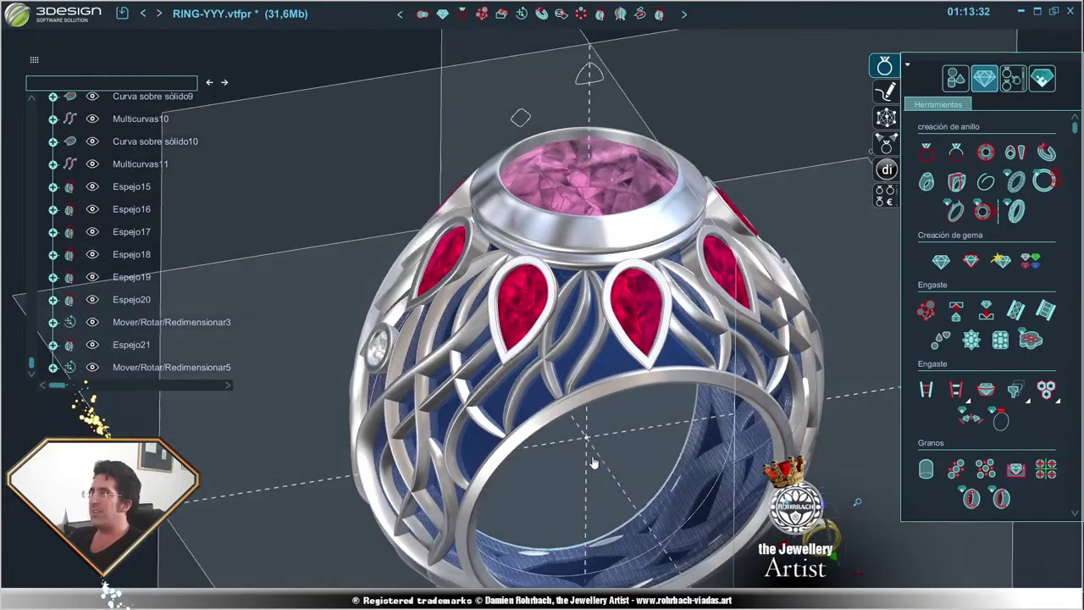
pyautogui.click(165, 347)
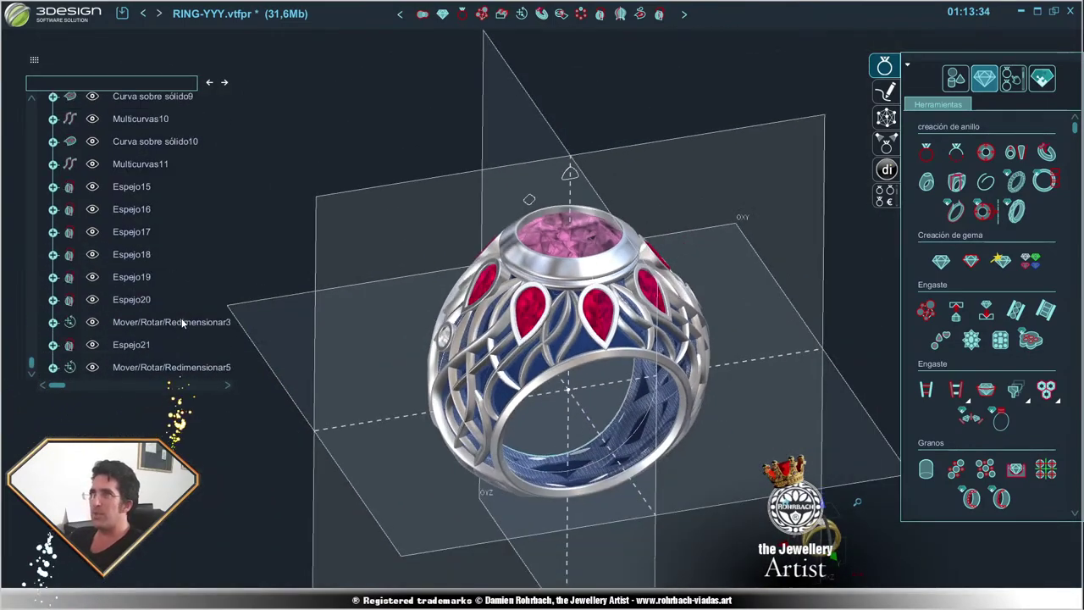
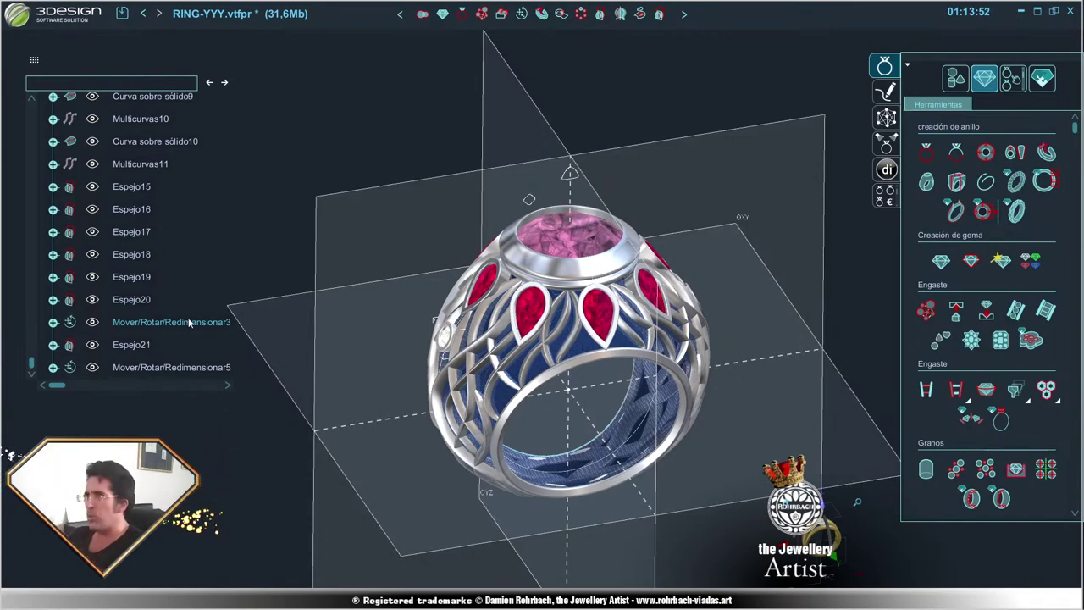
# - Select the round diamond on the ring's shank, viewed from above
pyautogui.press('F2')
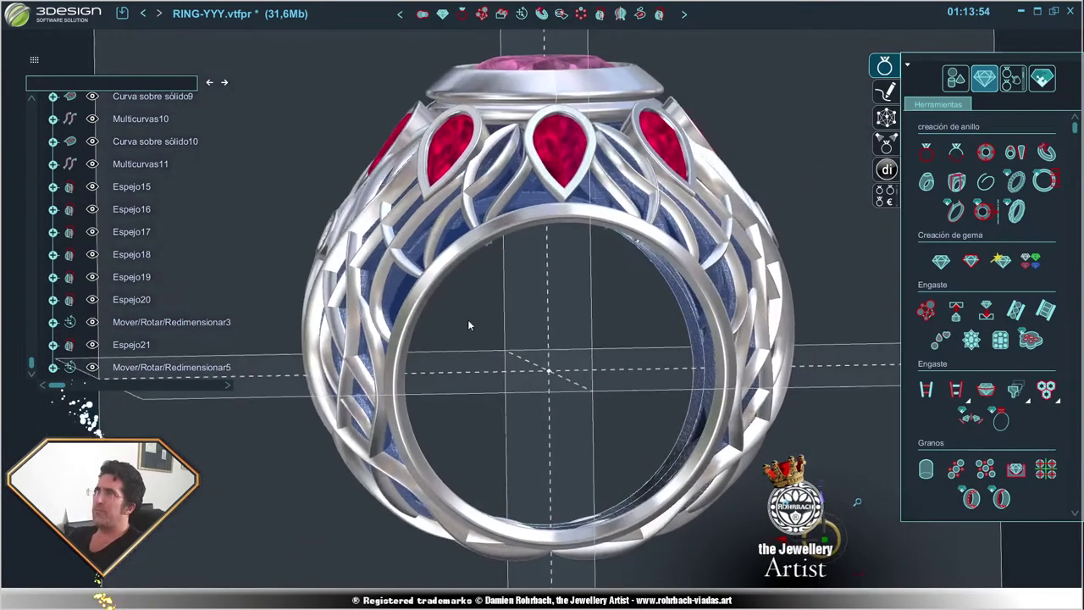
pyautogui.moveTo(467, 325); pyautogui.dragTo(430, 387, button='right')
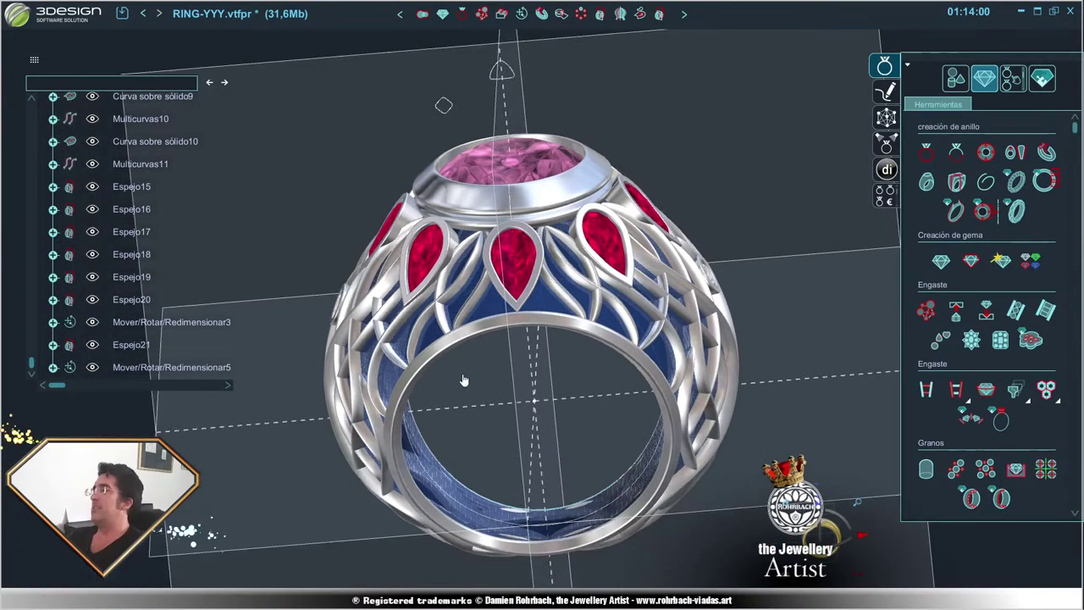
pyautogui.moveTo(440, 412); pyautogui.dragTo(508, 355, button='right')
pyautogui.scroll(3, 528, 332)
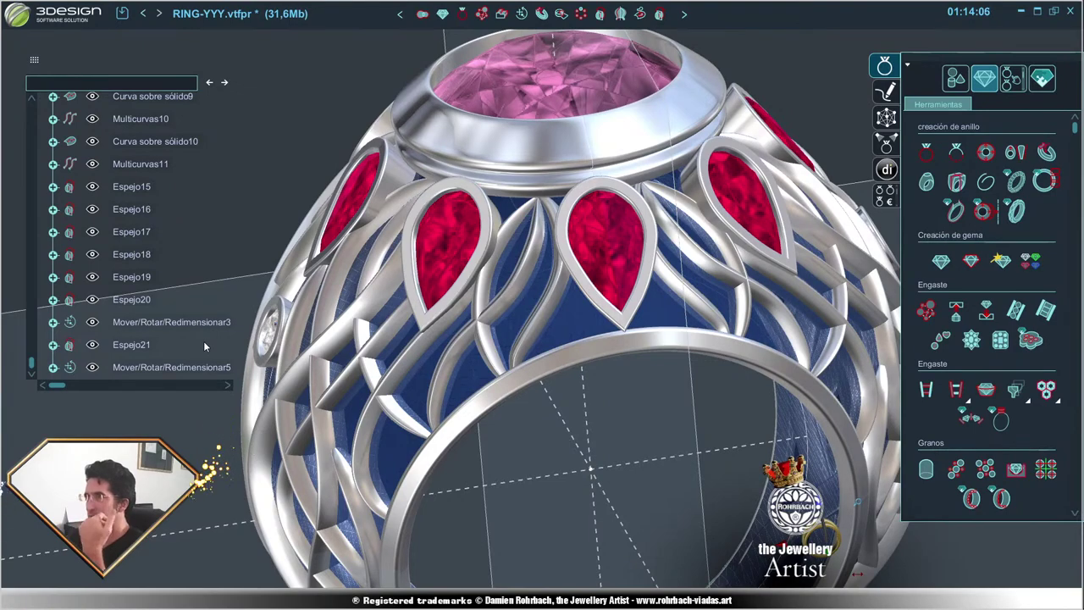
pyautogui.scroll(-2, 250, 377)
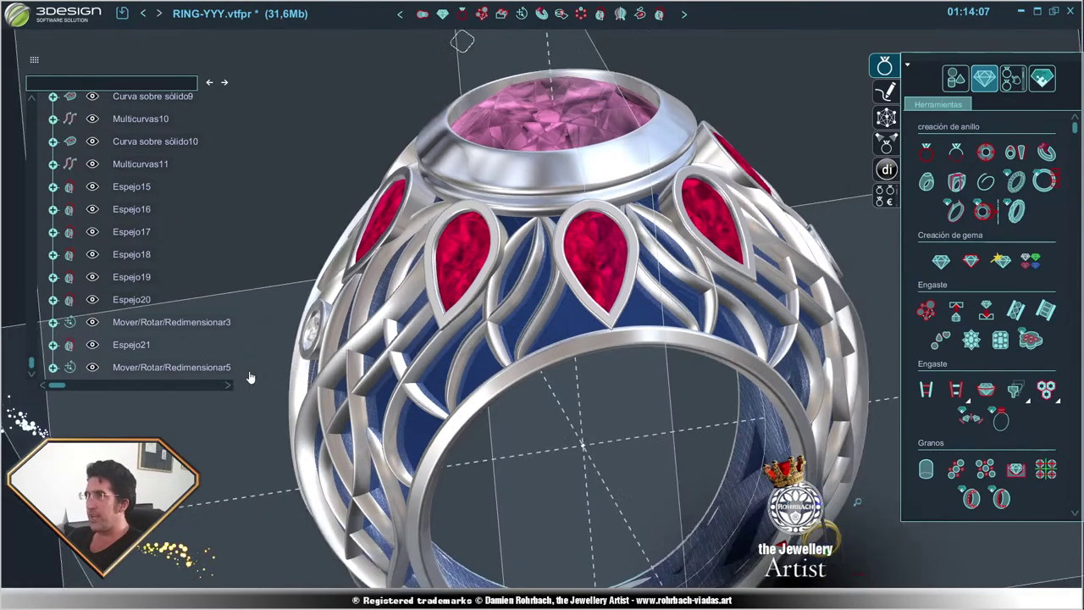
pyautogui.scroll(-2, 250, 377)
pyautogui.scroll(3, 556, 378)
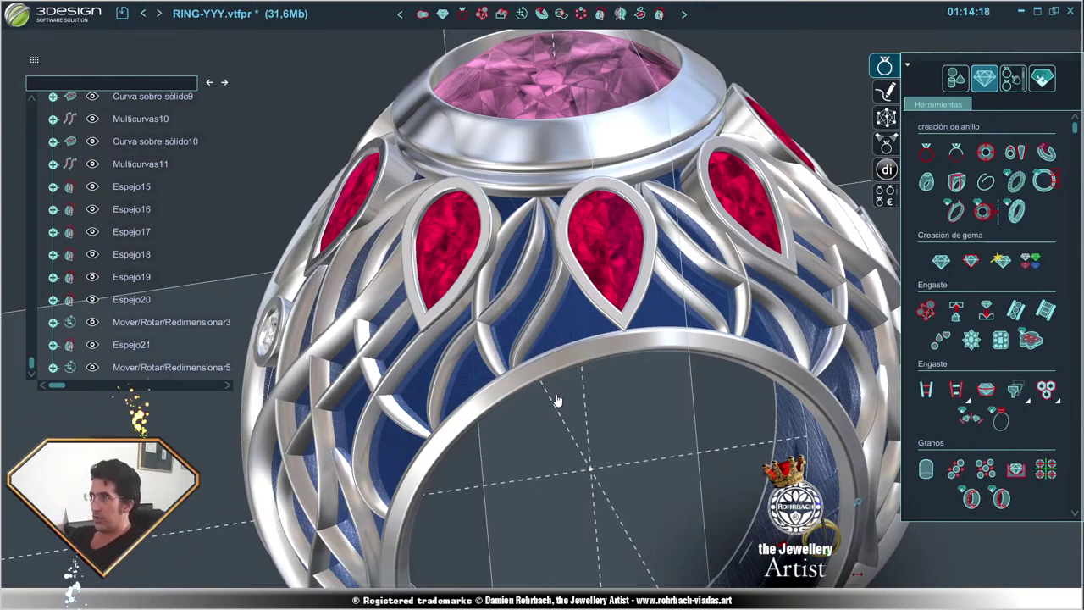
pyautogui.scroll(-3, 559, 385)
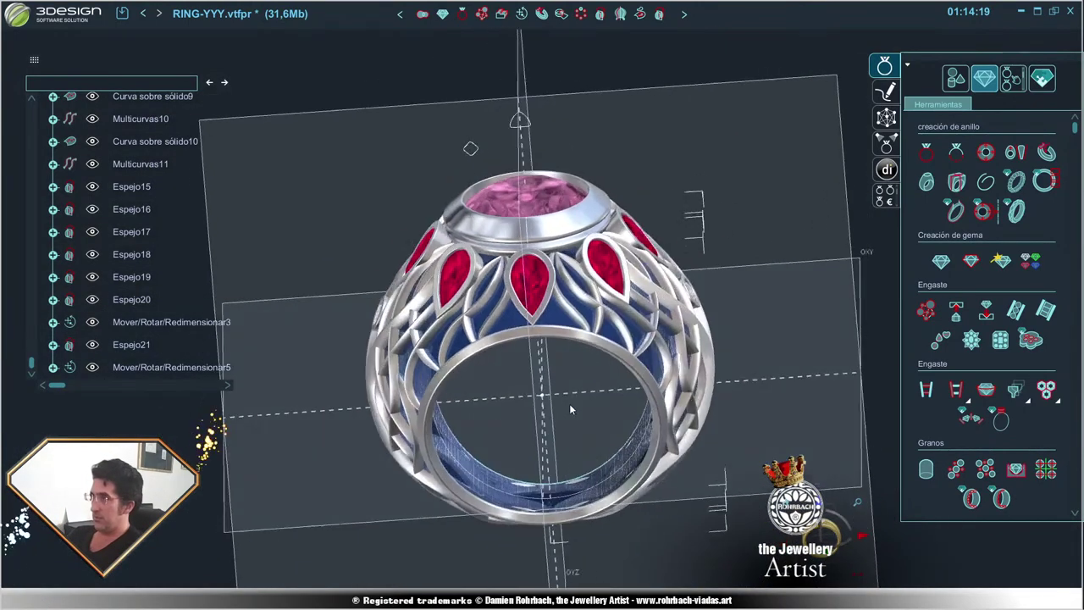
pyautogui.moveTo(455, 412)
pyautogui.mouseDown(button='middle')
pyautogui.moveTo(351, 417)
pyautogui.moveTo(559, 436)
pyautogui.moveTo(584, 349)
pyautogui.mouseUp(button='middle')
pyautogui.scroll(3, 559, 436)
pyautogui.scroll(-2, 562, 426)
pyautogui.scroll(2, 584, 349)
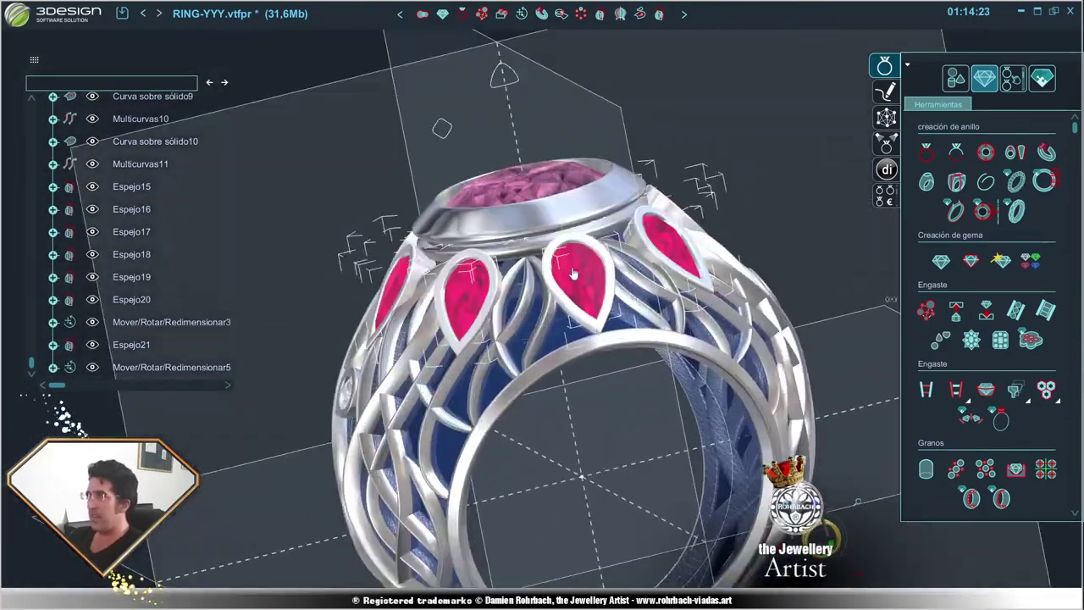
pyautogui.scroll(1, 584, 350)
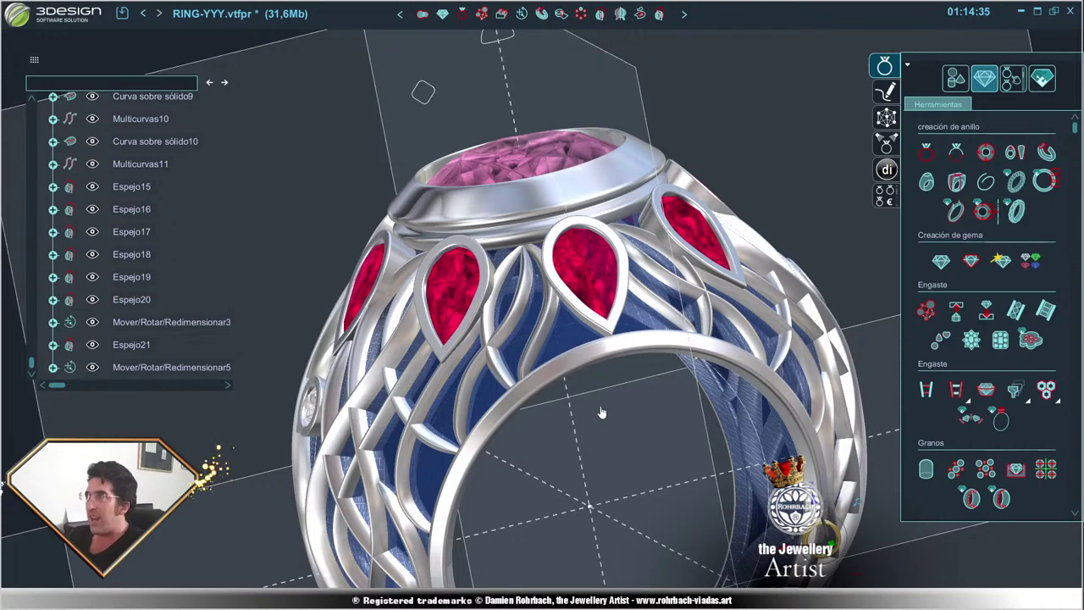
pyautogui.scroll(-5, 614, 422)
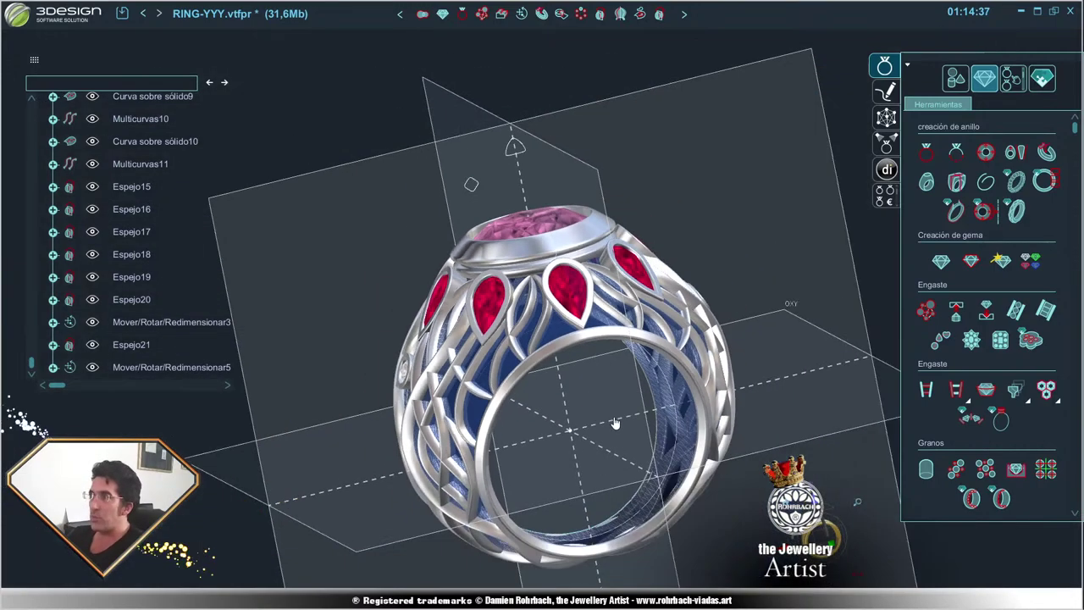
pyautogui.moveTo(614, 422); pyautogui.dragTo(592, 339, button='middle')
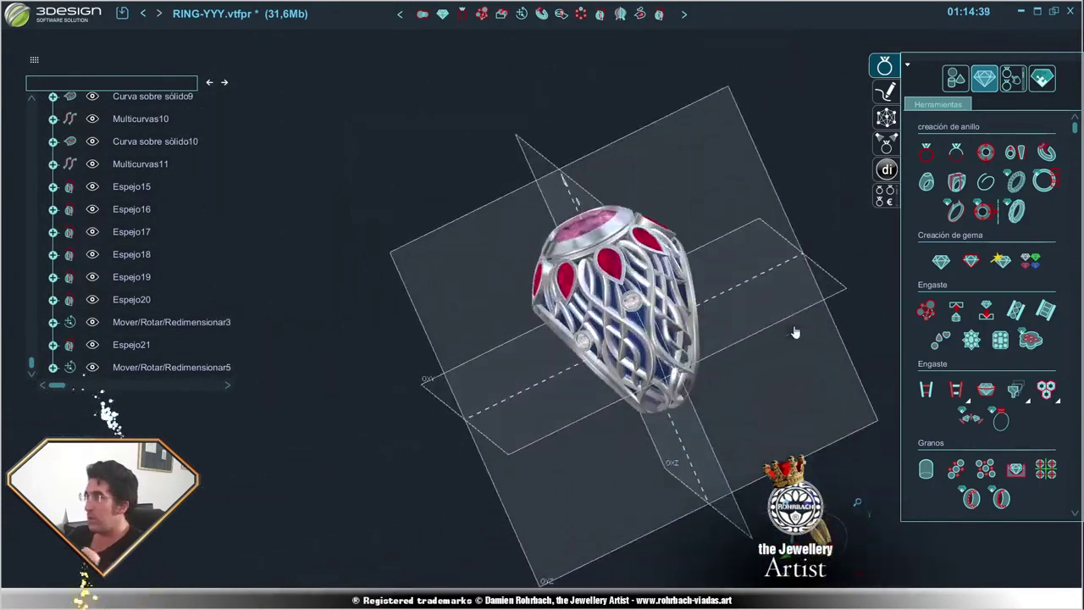
pyautogui.moveTo(751, 311); pyautogui.dragTo(867, 291, button='middle')
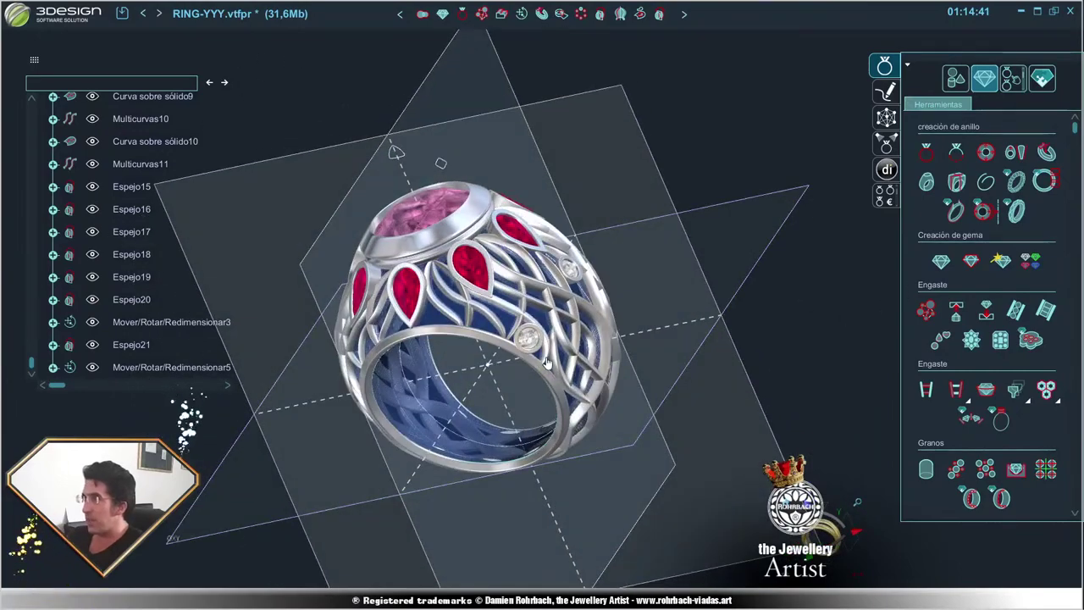
pyautogui.scroll(3, 626, 405)
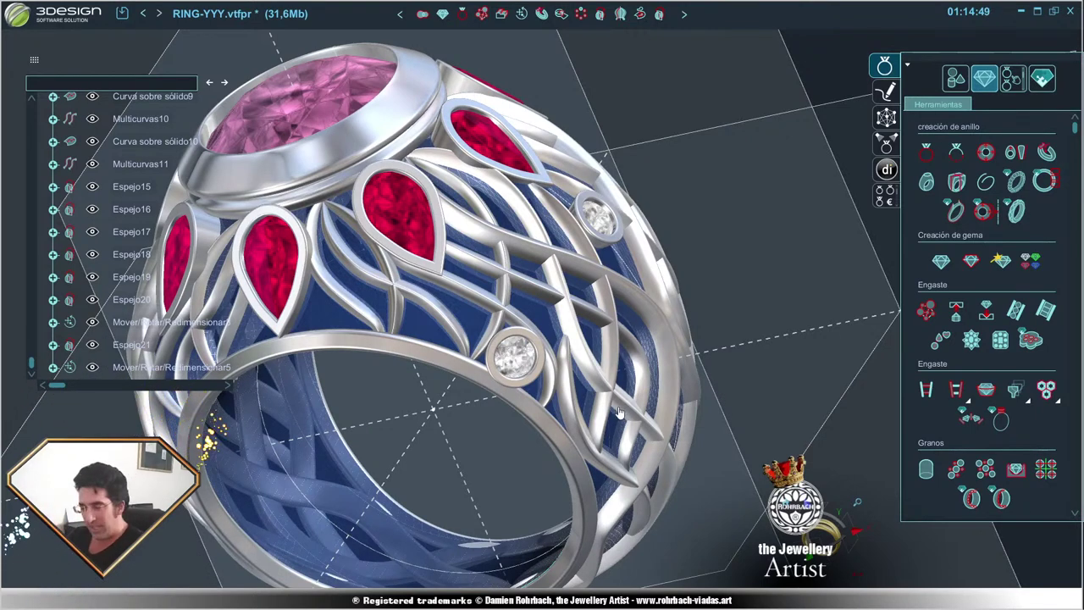
pyautogui.moveTo(627, 357)
pyautogui.mouseDown(button='middle')
pyautogui.moveTo(479, 209)
pyautogui.moveTo(394, 326)
pyautogui.mouseUp(button='middle')
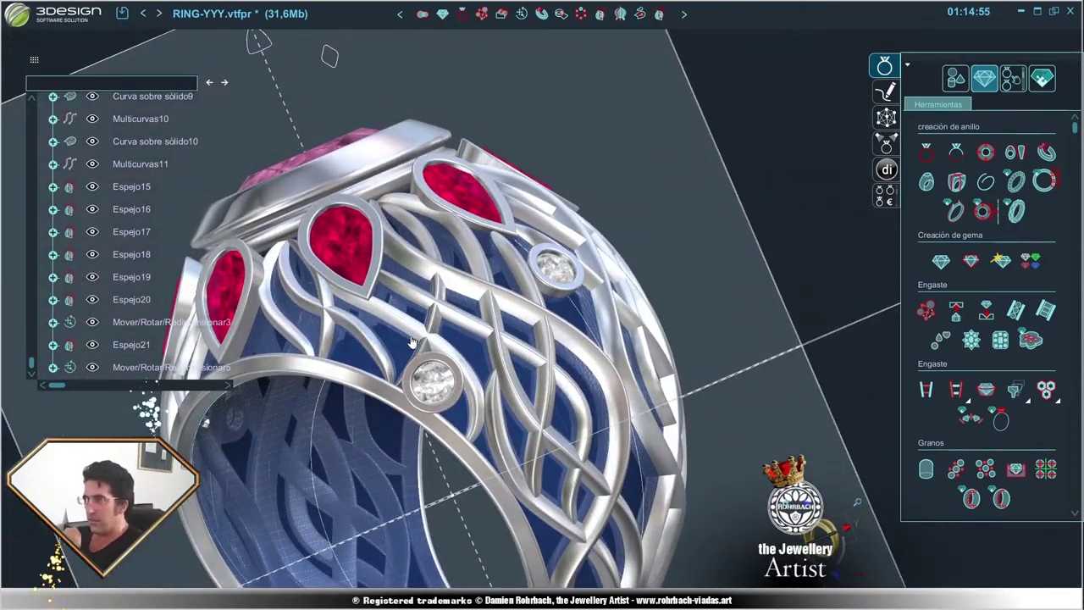
pyautogui.click(435, 373)
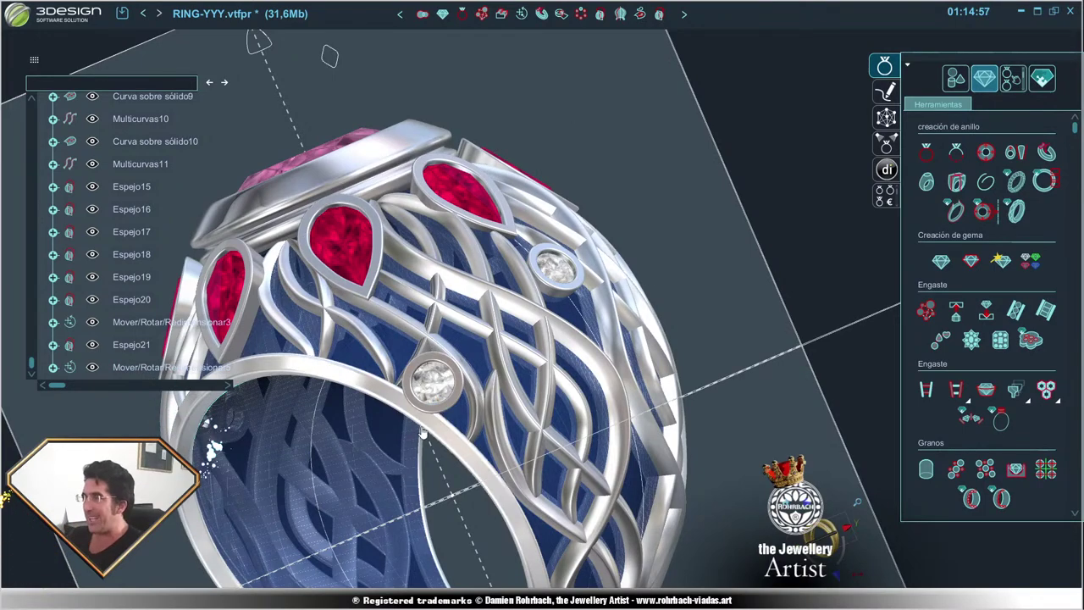
pyautogui.moveTo(415, 433); pyautogui.dragTo(497, 436, button='middle')
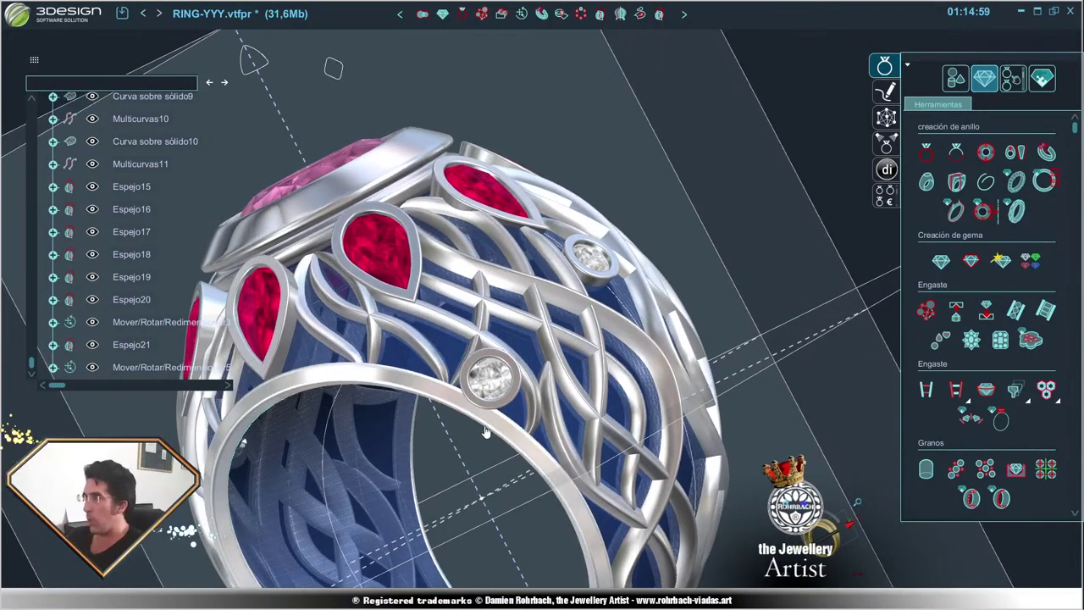
pyautogui.moveTo(454, 415)
pyautogui.mouseDown(button='middle')
pyautogui.moveTo(331, 389)
pyautogui.moveTo(454, 429)
pyautogui.moveTo(439, 425)
pyautogui.mouseUp(button='middle')
pyautogui.scroll(-3, 453, 430)
pyautogui.scroll(3, 385, 389)
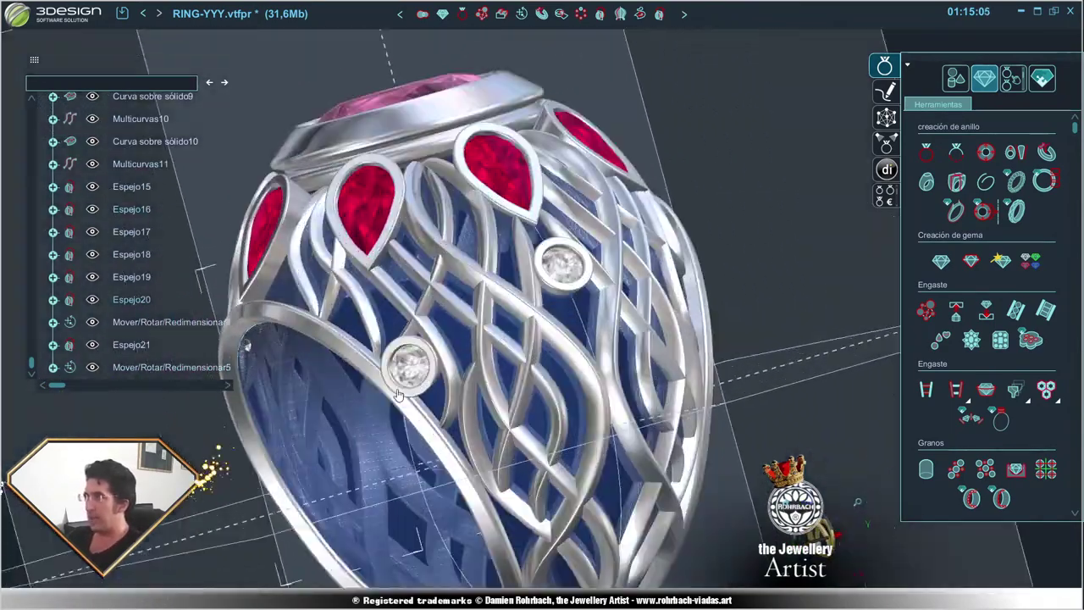
pyautogui.click(388, 372)
# - Mirror the selected shank diamond across plane OYZ
pyautogui.scroll(-3, 619, 288)
pyautogui.moveTo(619, 287); pyautogui.dragTo(525, 315, button='middle')
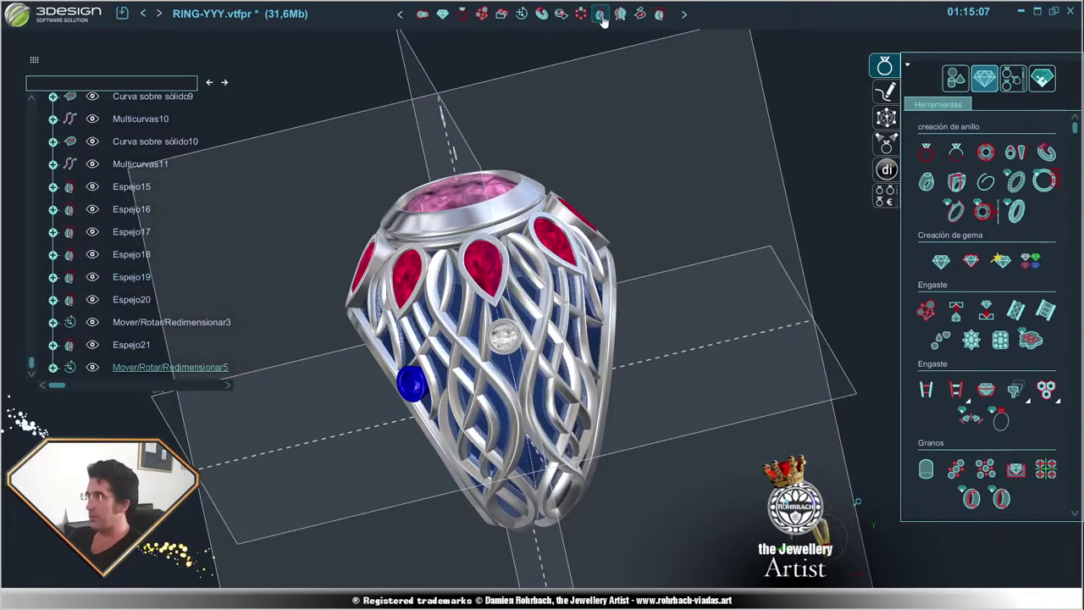
pyautogui.press('m')
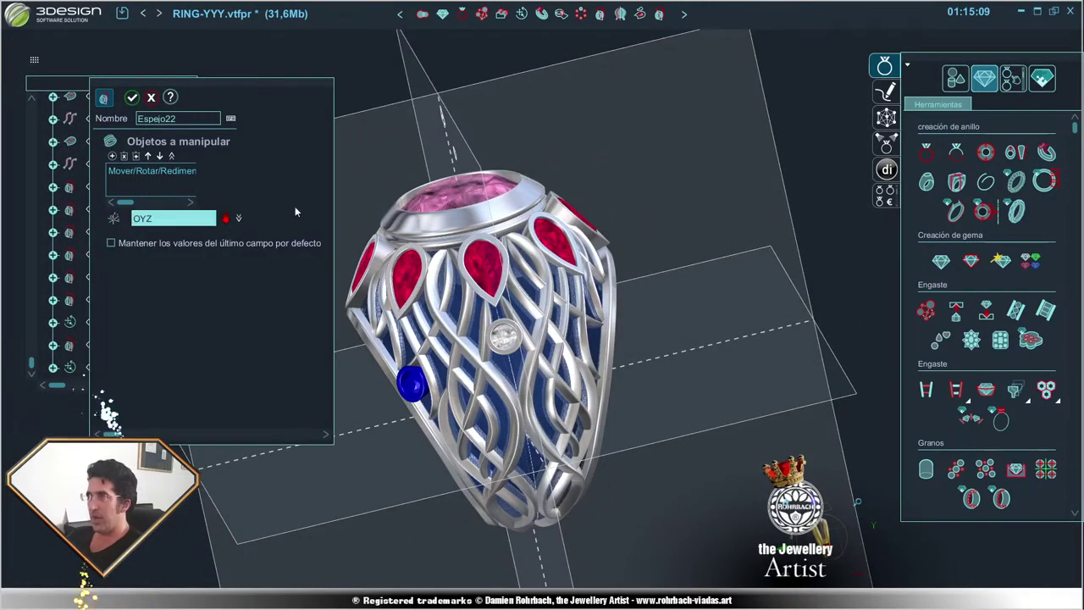
pyautogui.press('Return')
pyautogui.moveTo(464, 137); pyautogui.dragTo(438, 360, button='middle')
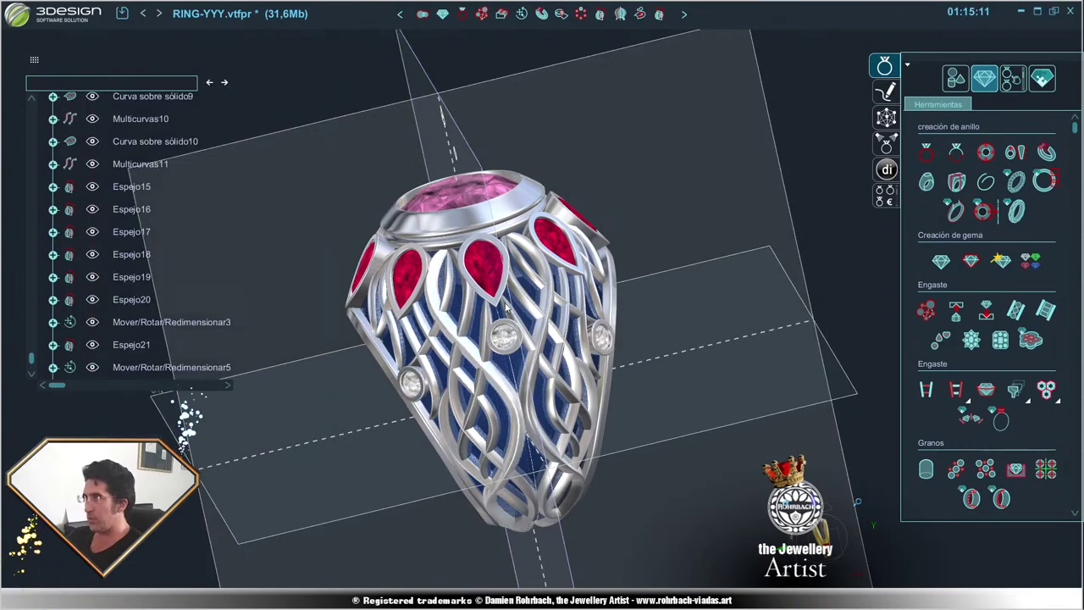
# - Select the left and right round diamonds and mirror them onto the opposite side
pyautogui.click(543, 303)
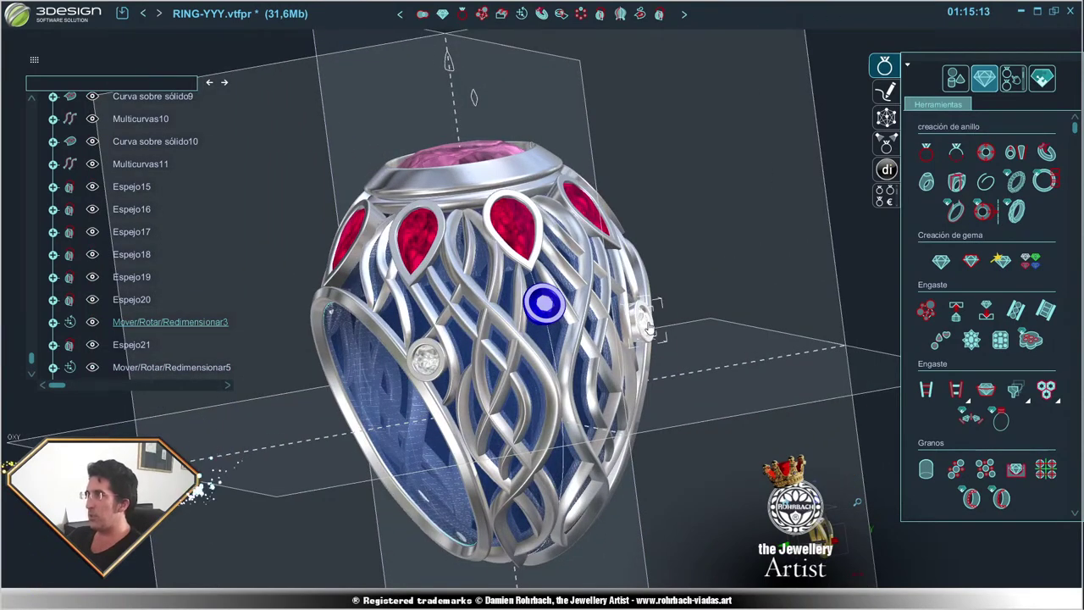
pyautogui.keyDown('shift'); pyautogui.click(425, 360); pyautogui.keyUp('shift')
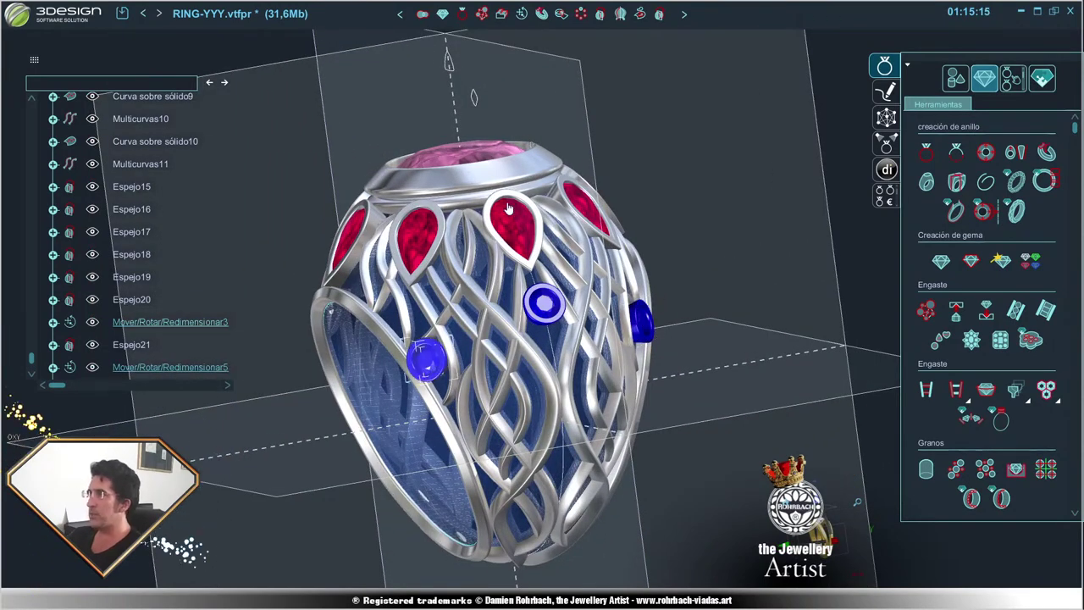
pyautogui.click(600, 15)
pyautogui.moveTo(624, 138)
pyautogui.mouseDown(button='middle')
pyautogui.moveTo(487, 412)
pyautogui.moveTo(643, 386)
pyautogui.mouseUp(button='middle')
pyautogui.press('Return')
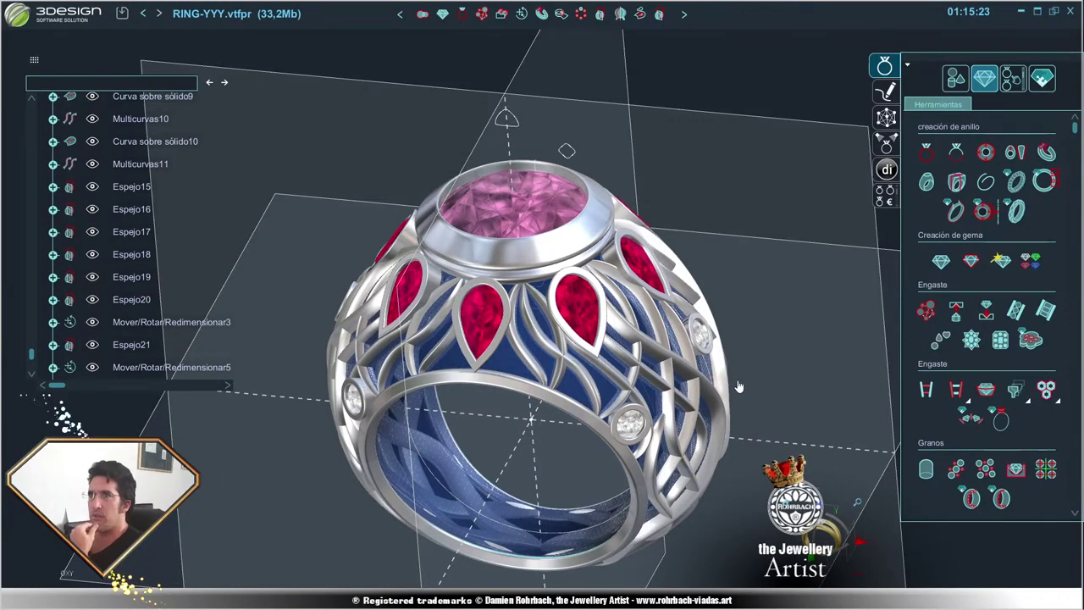
pyautogui.moveTo(702, 390); pyautogui.dragTo(494, 341, button='middle')
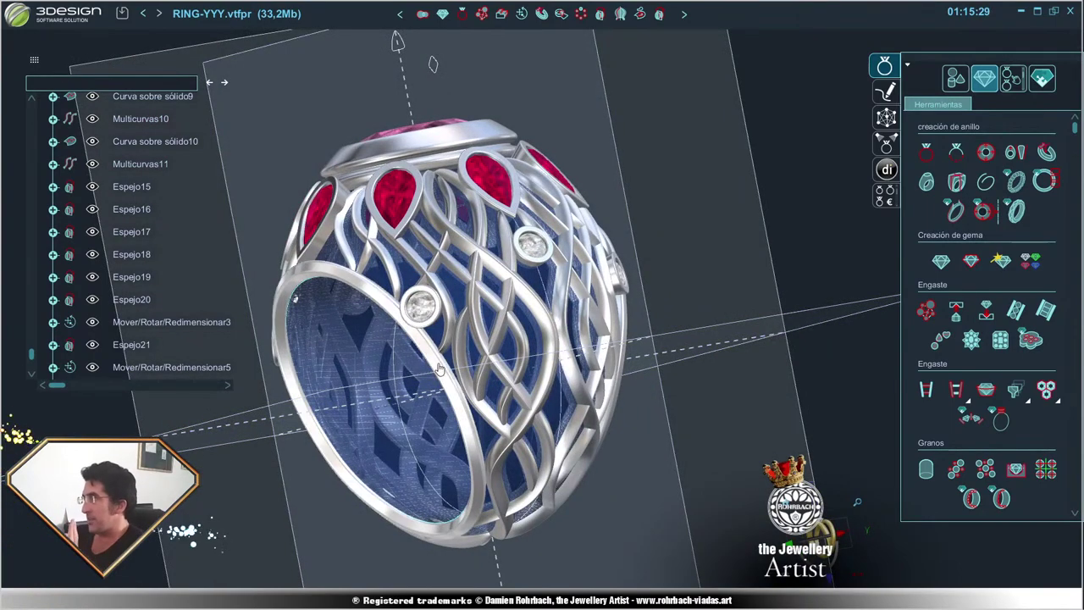
pyautogui.scroll(2, 550, 330)
pyautogui.scroll(2, 525, 318)
pyautogui.scroll(2, 508, 306)
pyautogui.scroll(-2, 507, 307)
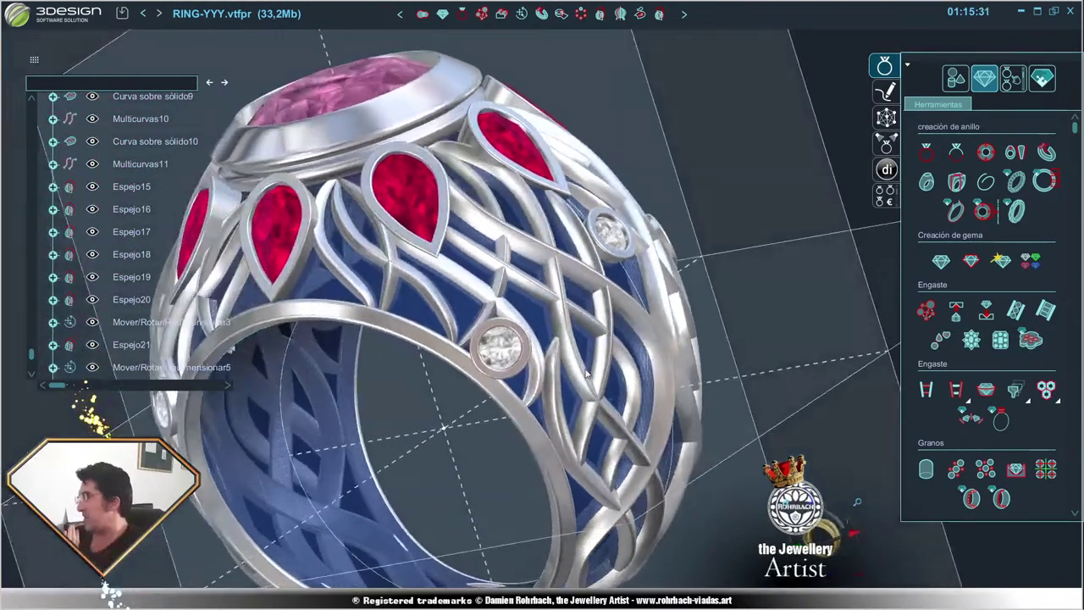
pyautogui.scroll(-2, 508, 306)
pyautogui.scroll(3, 639, 354)
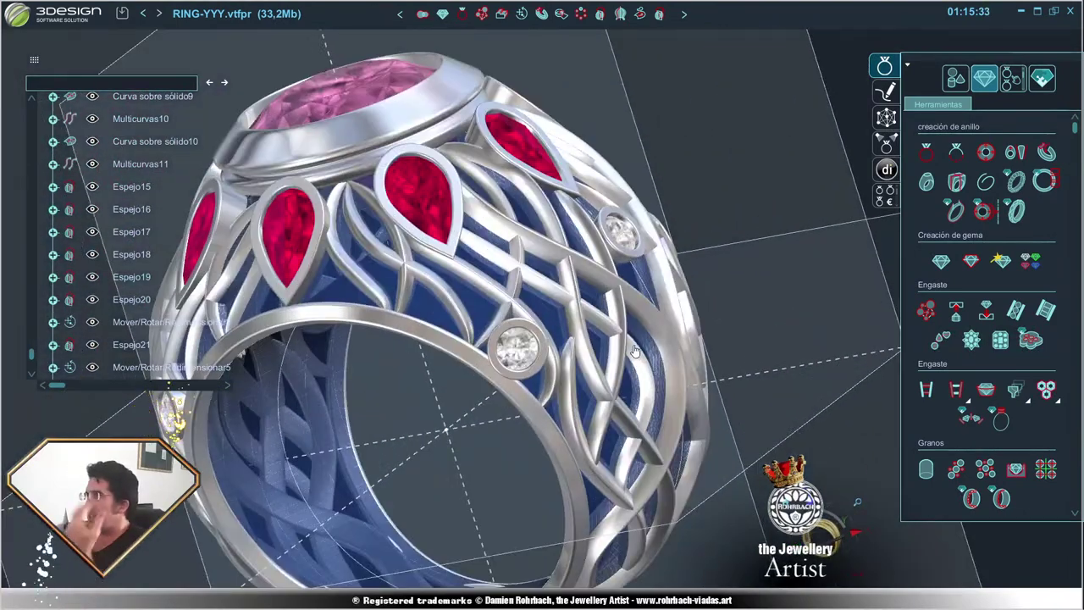
pyautogui.click(631, 348)
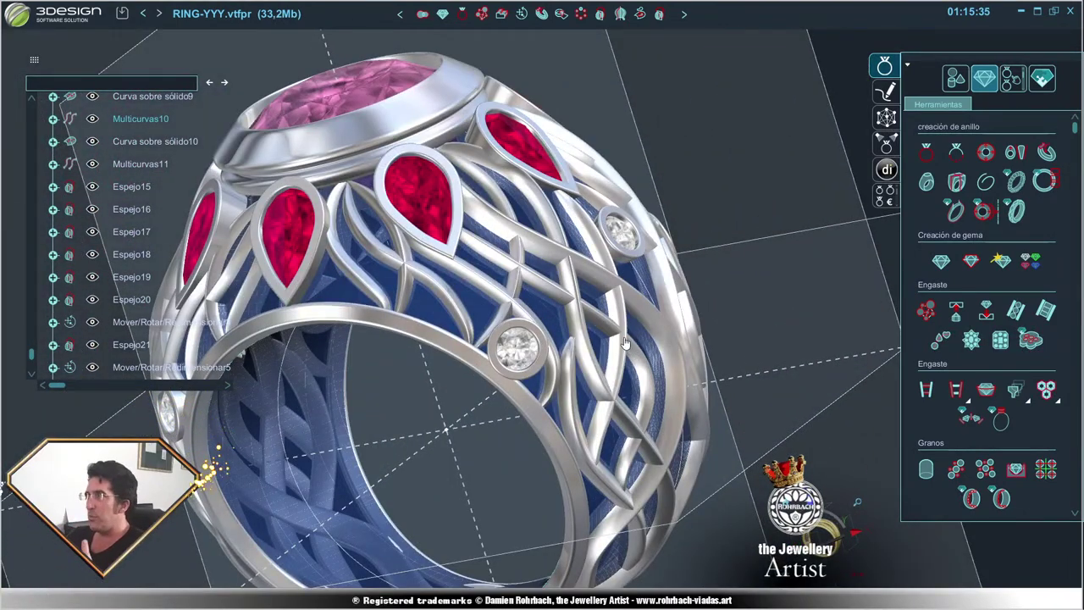
pyautogui.click(758, 280)
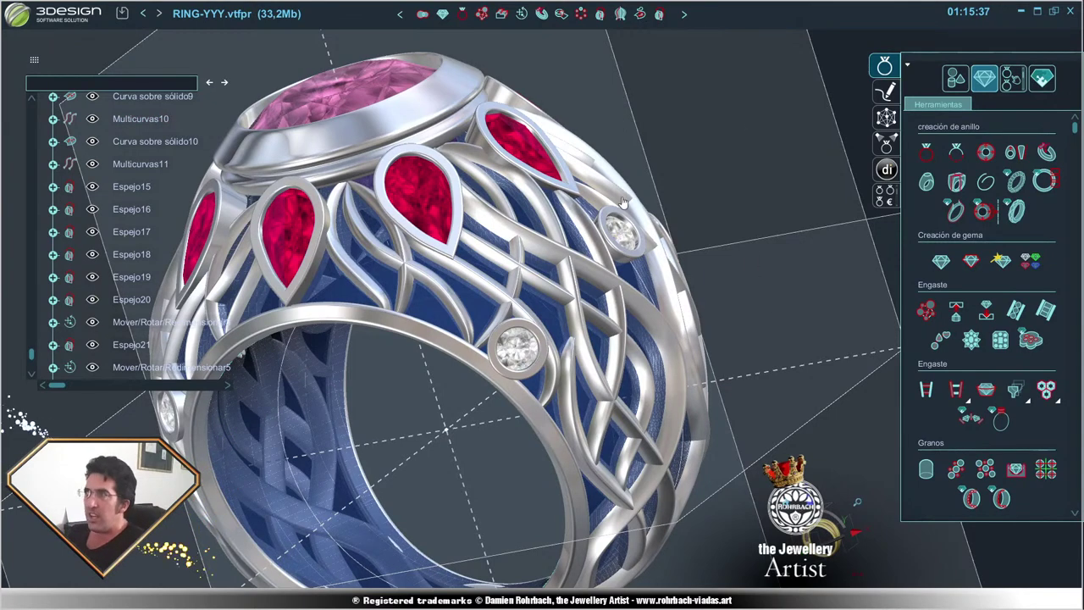
pyautogui.click(627, 314)
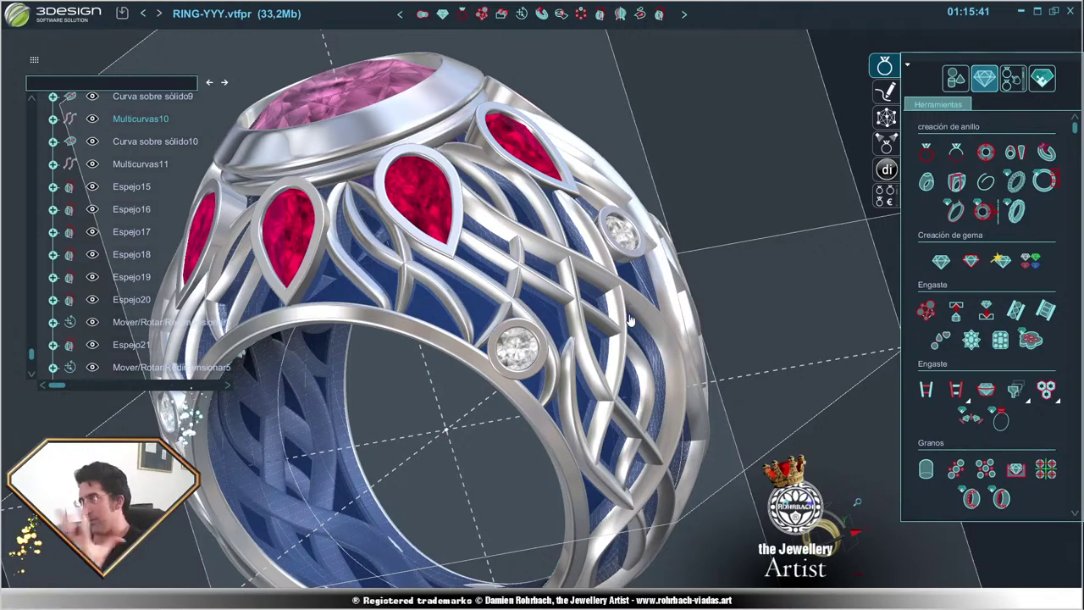
pyautogui.scroll(-5, 609, 390)
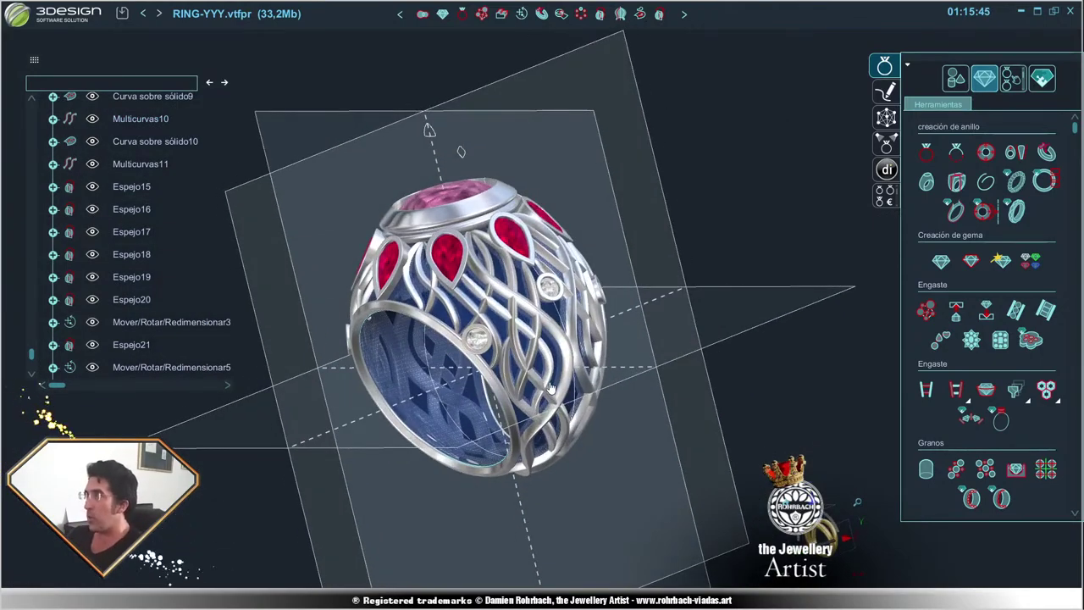
pyautogui.scroll(5, 550, 387)
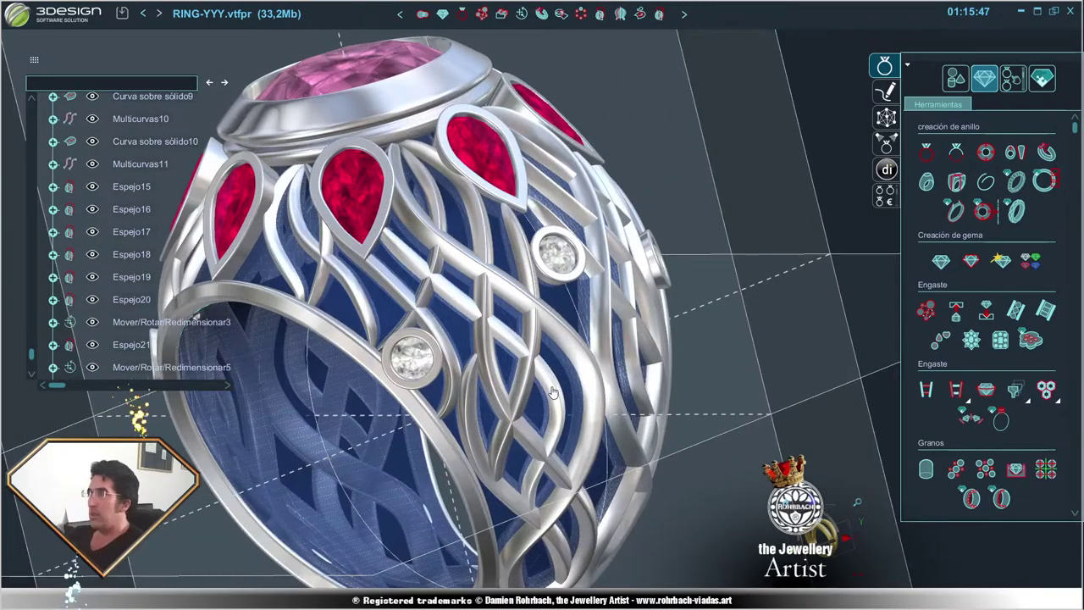
pyautogui.scroll(-5, 576, 391)
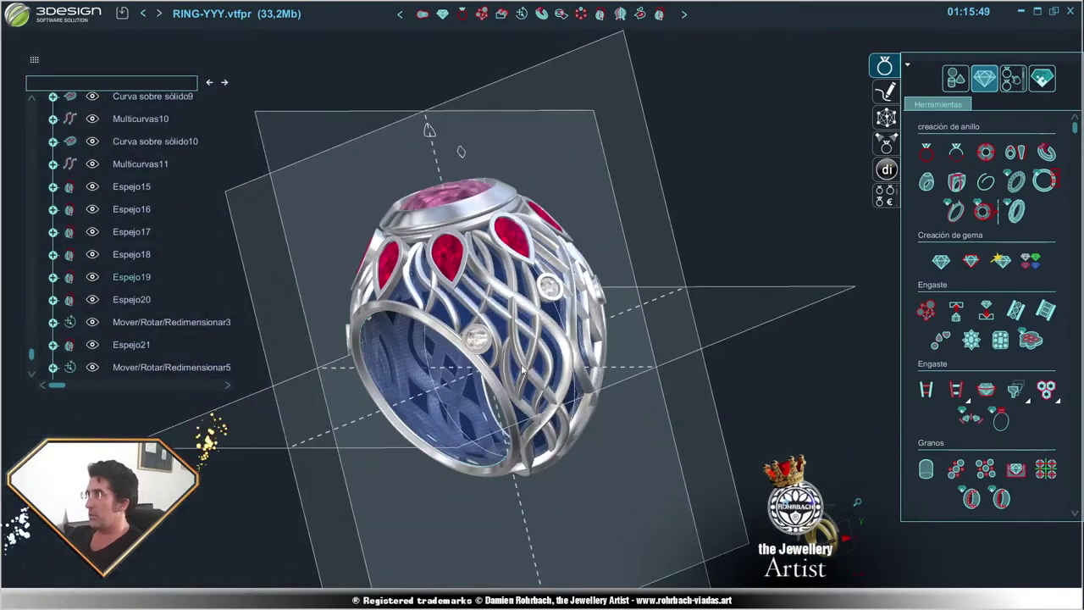
pyautogui.moveTo(577, 391)
pyautogui.mouseDown(button='right')
pyautogui.moveTo(608, 378)
pyautogui.moveTo(581, 399)
pyautogui.mouseUp(button='right')
pyautogui.scroll(5, 608, 378)
pyautogui.scroll(-5, 597, 381)
pyautogui.scroll(5, 580, 400)
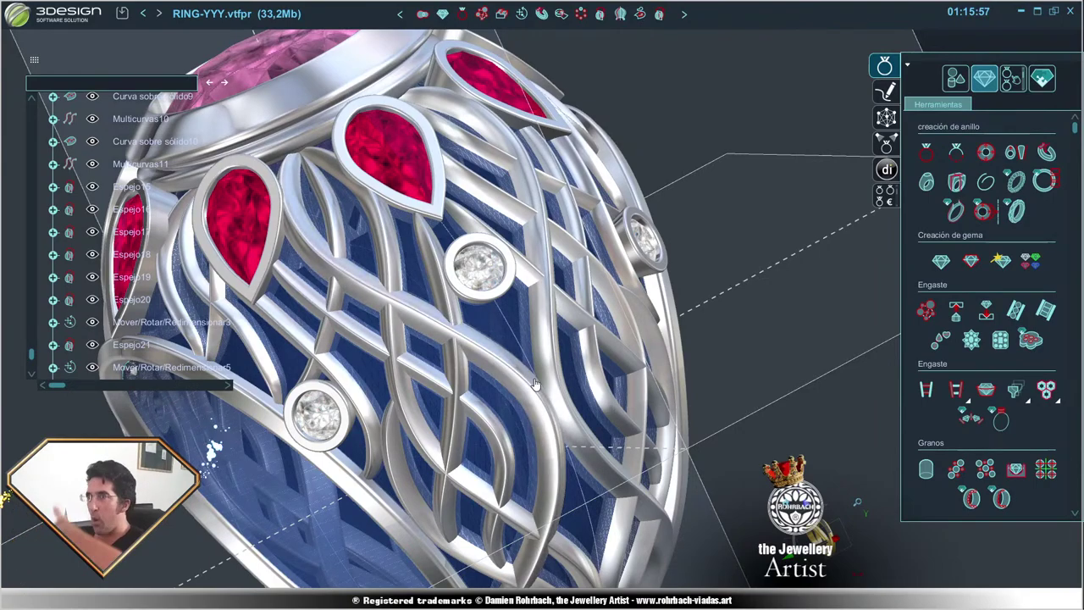
pyautogui.scroll(-5, 558, 424)
pyautogui.moveTo(558, 424)
pyautogui.mouseDown(button='right')
pyautogui.moveTo(623, 352)
pyautogui.moveTo(525, 403)
pyautogui.moveTo(373, 339)
pyautogui.moveTo(487, 444)
pyautogui.mouseUp(button='right')
pyautogui.scroll(3, 622, 353)
pyautogui.scroll(-3, 538, 401)
pyautogui.scroll(-2, 372, 339)
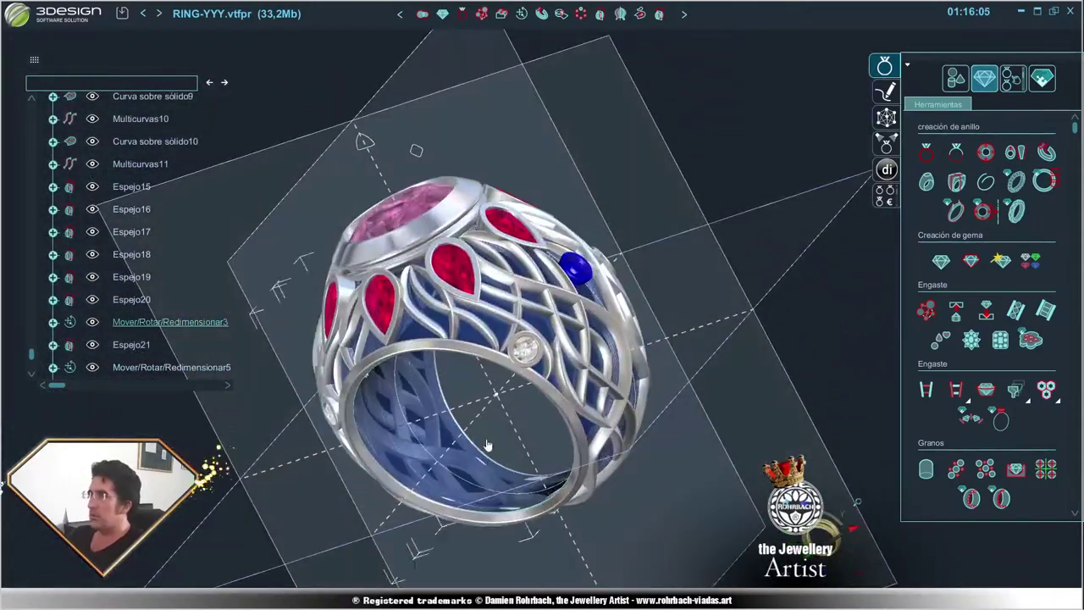
# - Rotate the small bezel stone about OY from the band's top around to the shank
pyautogui.click(518, 18)
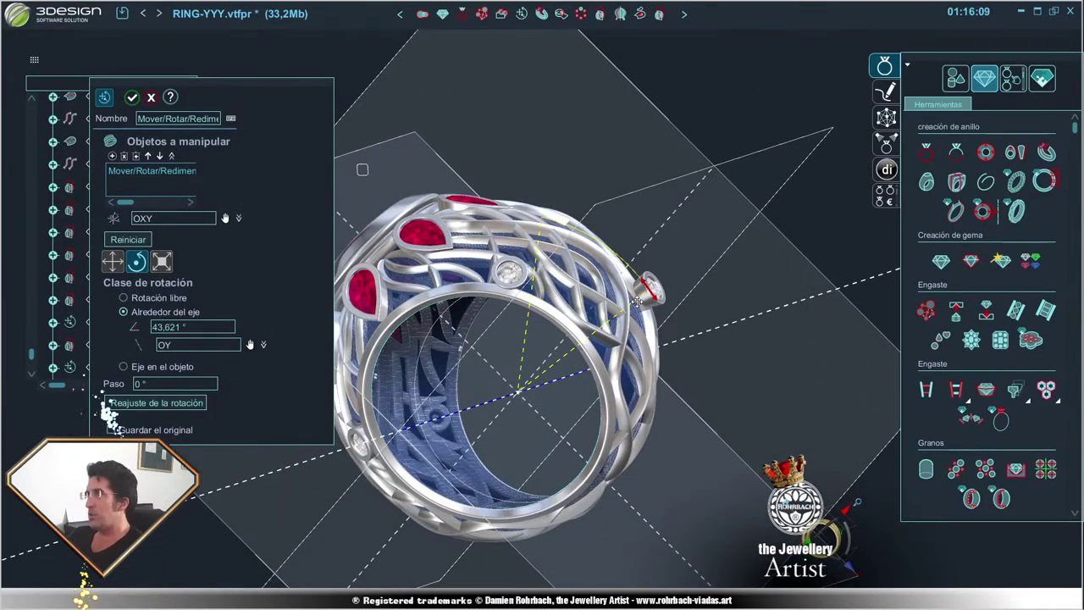
pyautogui.moveTo(660, 349)
pyautogui.mouseDown(button='right')
pyautogui.moveTo(682, 412)
pyautogui.moveTo(593, 335)
pyautogui.mouseUp(button='right')
pyautogui.press('Return')
pyautogui.moveTo(591, 335); pyautogui.dragTo(554, 249)
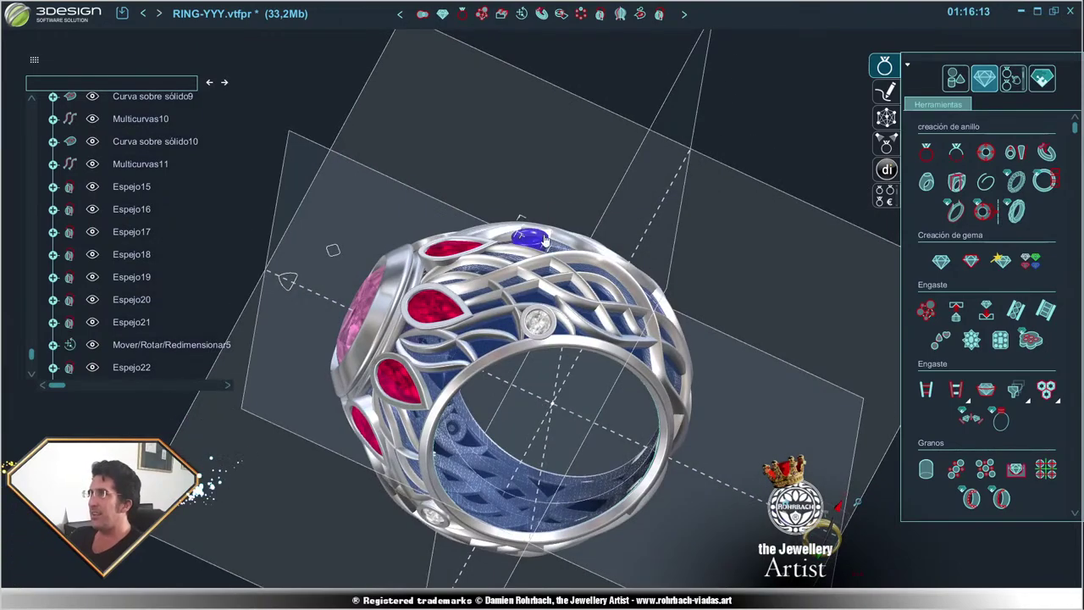
pyautogui.moveTo(544, 241); pyautogui.dragTo(583, 388, button='right')
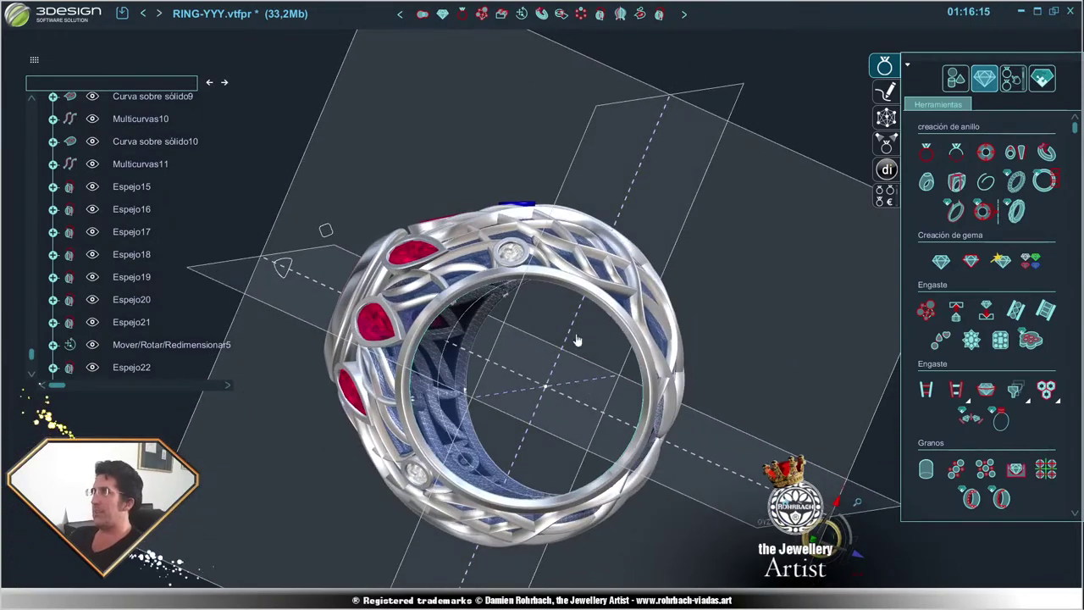
pyautogui.click(523, 15)
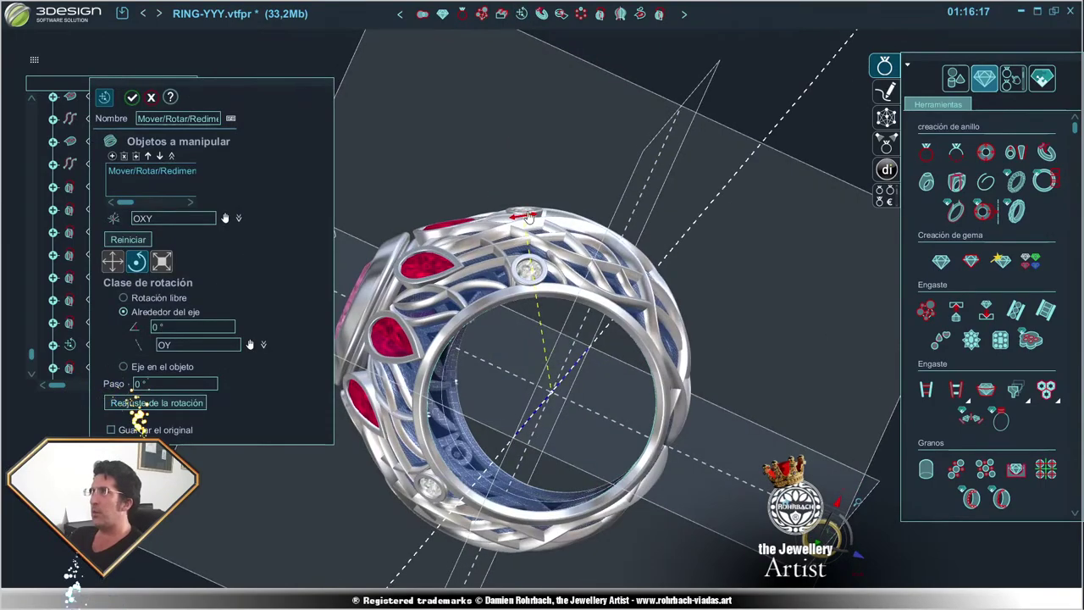
pyautogui.moveTo(523, 217); pyautogui.dragTo(645, 323)
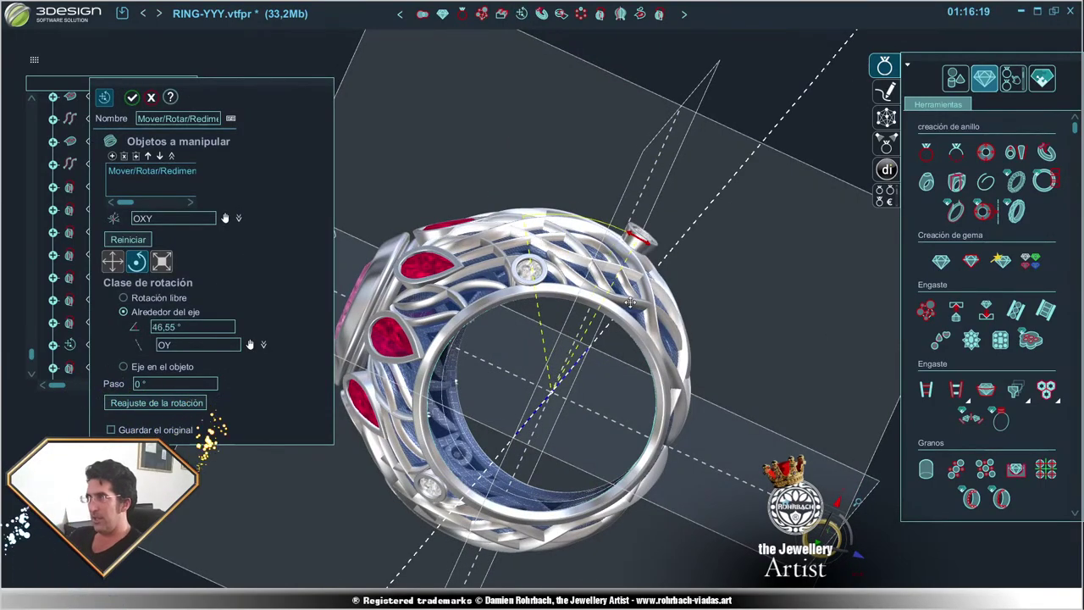
pyautogui.moveTo(645, 330)
pyautogui.mouseDown(button='right')
pyautogui.moveTo(772, 374)
pyautogui.moveTo(659, 277)
pyautogui.mouseUp(button='right')
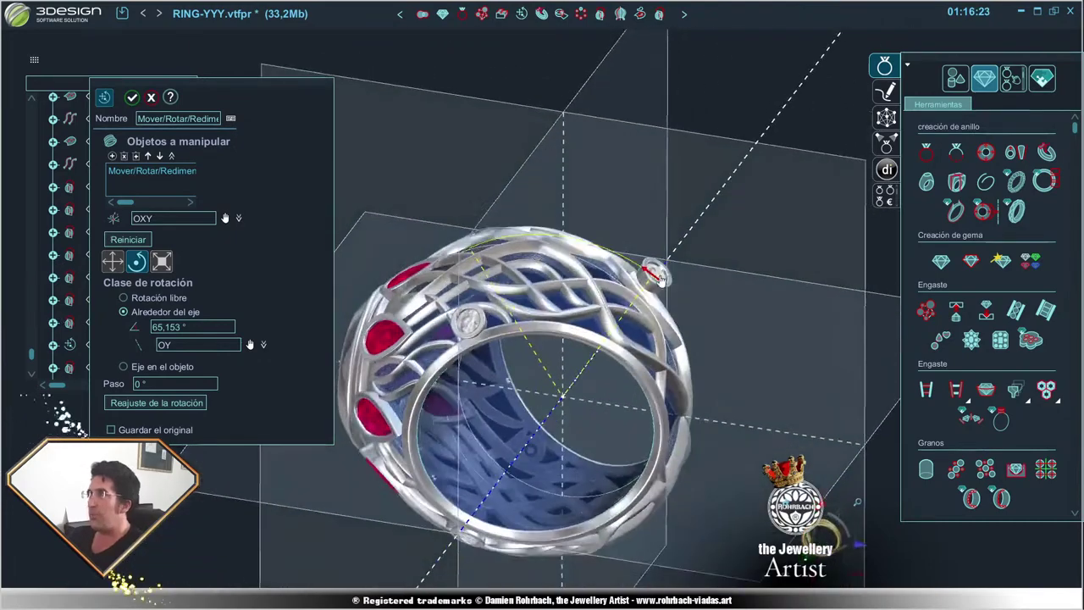
pyautogui.rightClick(590, 247)
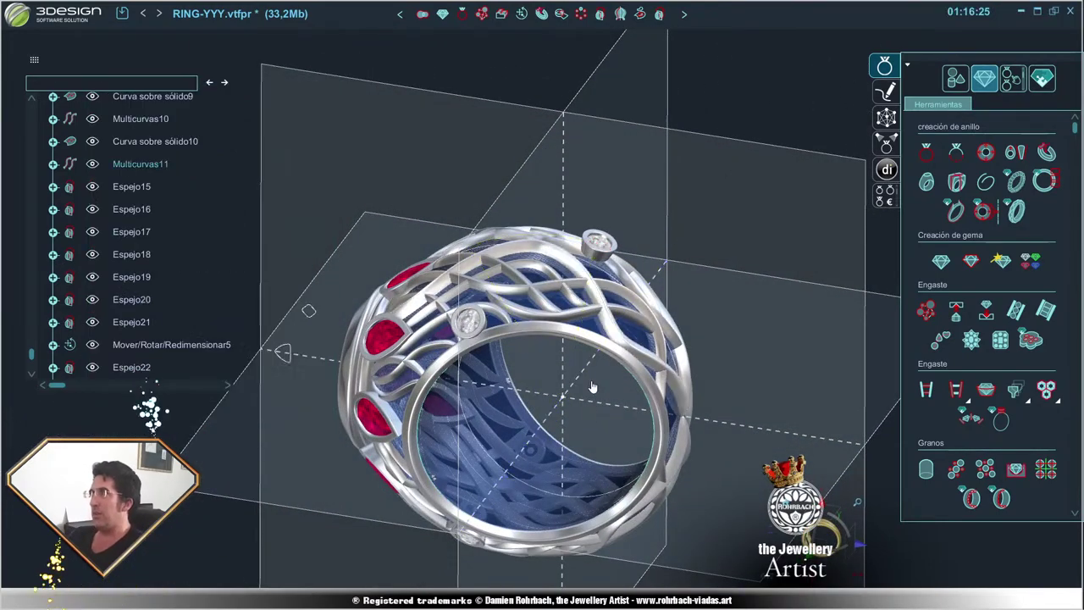
pyautogui.moveTo(590, 248)
pyautogui.mouseDown(button='right')
pyautogui.moveTo(738, 522)
pyautogui.moveTo(644, 457)
pyautogui.moveTo(581, 447)
pyautogui.mouseUp(button='right')
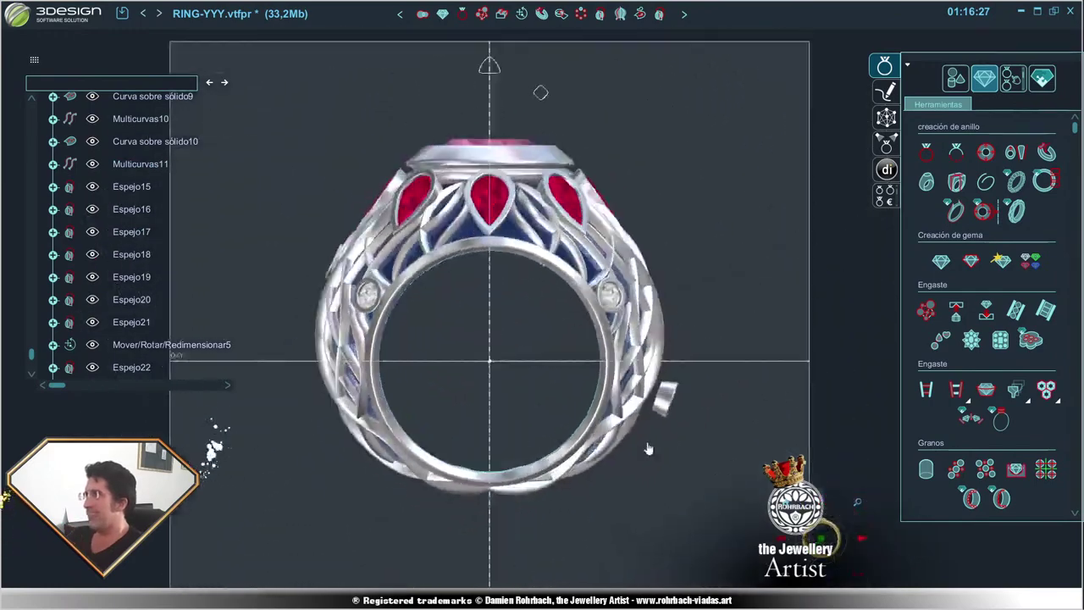
pyautogui.scroll(5, 676, 340)
# - Move the small bezel piece closer to the band and tilt it about 4°
pyautogui.click(677, 340)
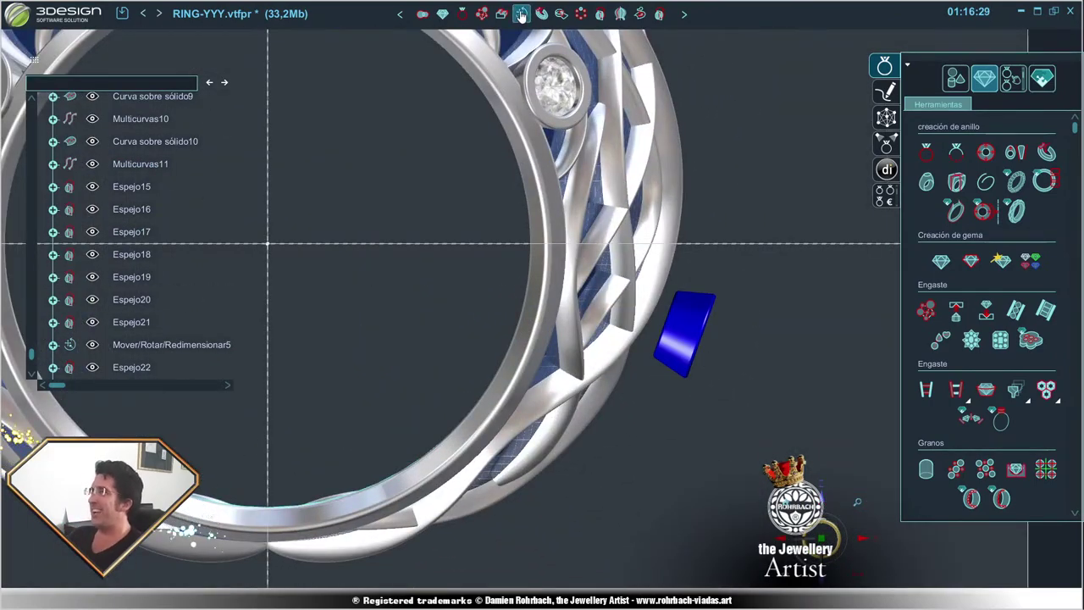
pyautogui.click(521, 15)
pyautogui.moveTo(684, 333)
pyautogui.mouseDown()
pyautogui.moveTo(691, 317)
pyautogui.moveTo(677, 301)
pyautogui.mouseUp()
pyautogui.click(667, 298)
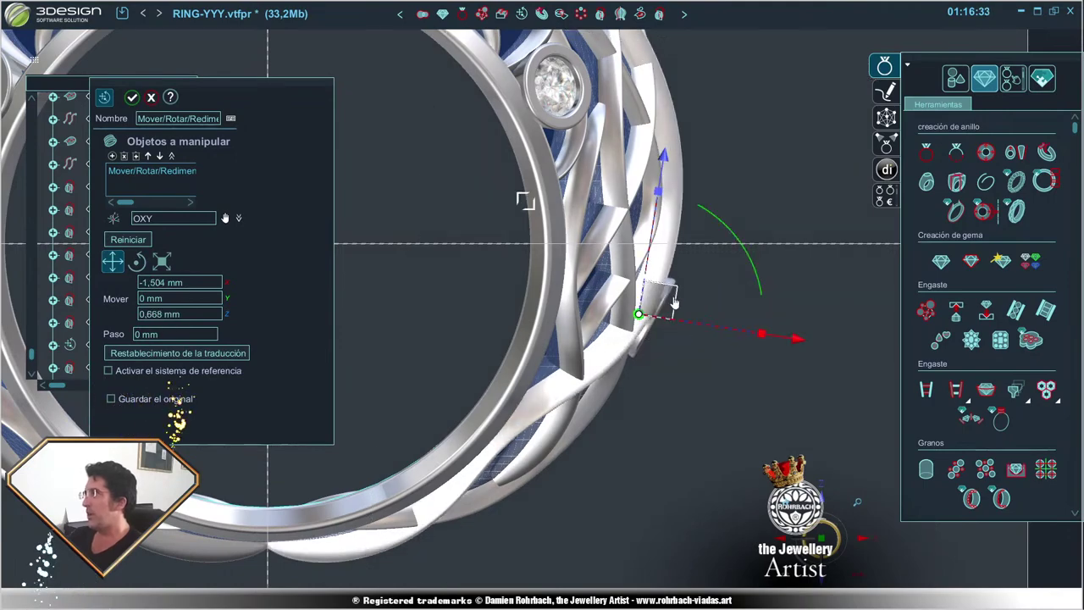
pyautogui.moveTo(721, 246); pyautogui.dragTo(739, 258)
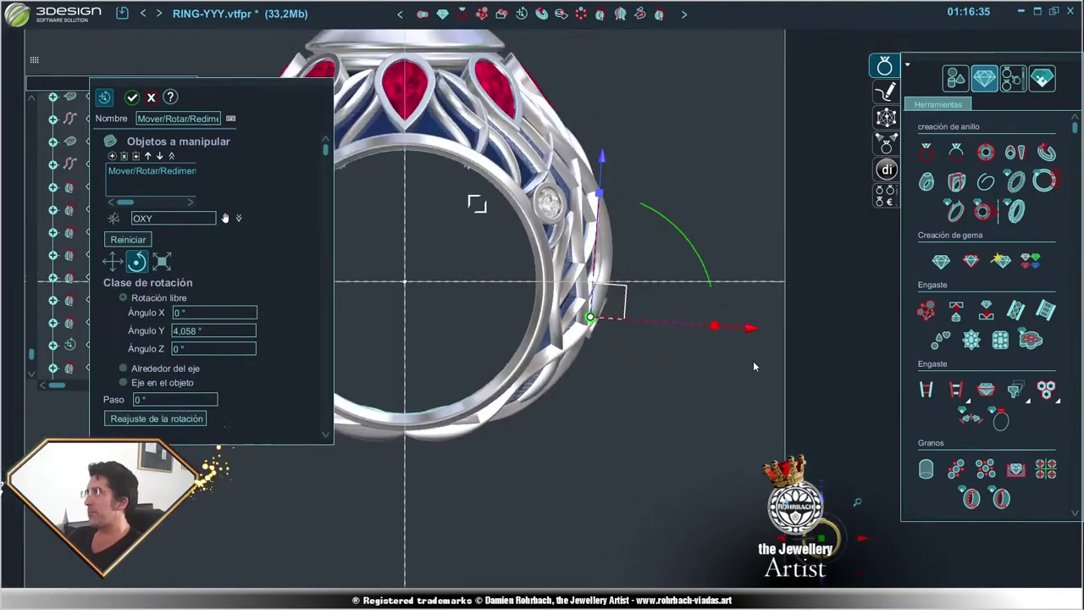
pyautogui.moveTo(753, 360); pyautogui.dragTo(430, 258, button='right')
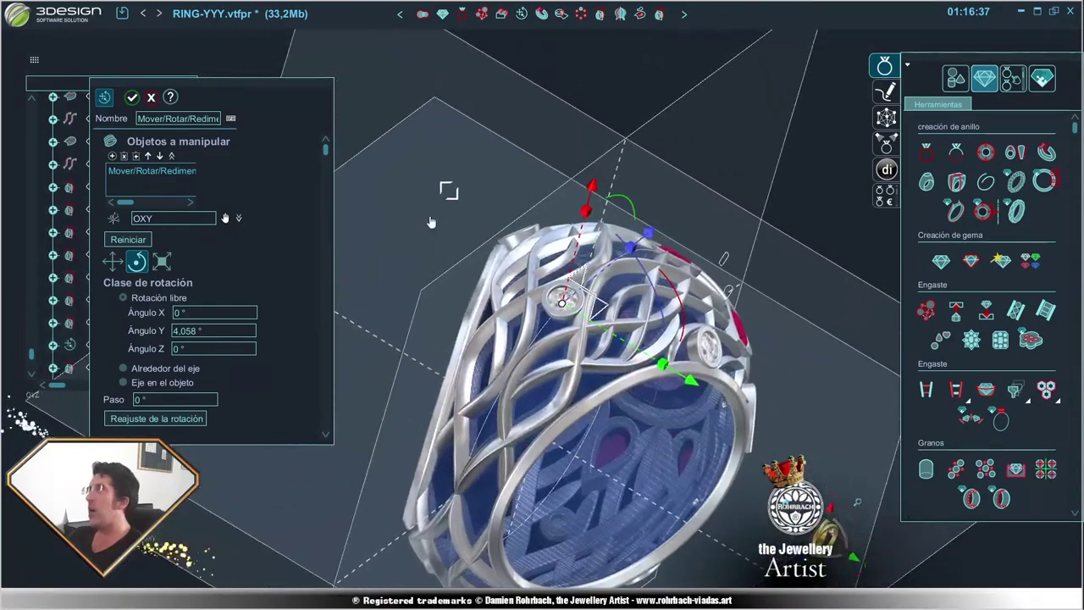
pyautogui.scroll(5, 499, 399)
pyautogui.moveTo(498, 400); pyautogui.dragTo(455, 384, button='right')
pyautogui.scroll(2, 455, 383)
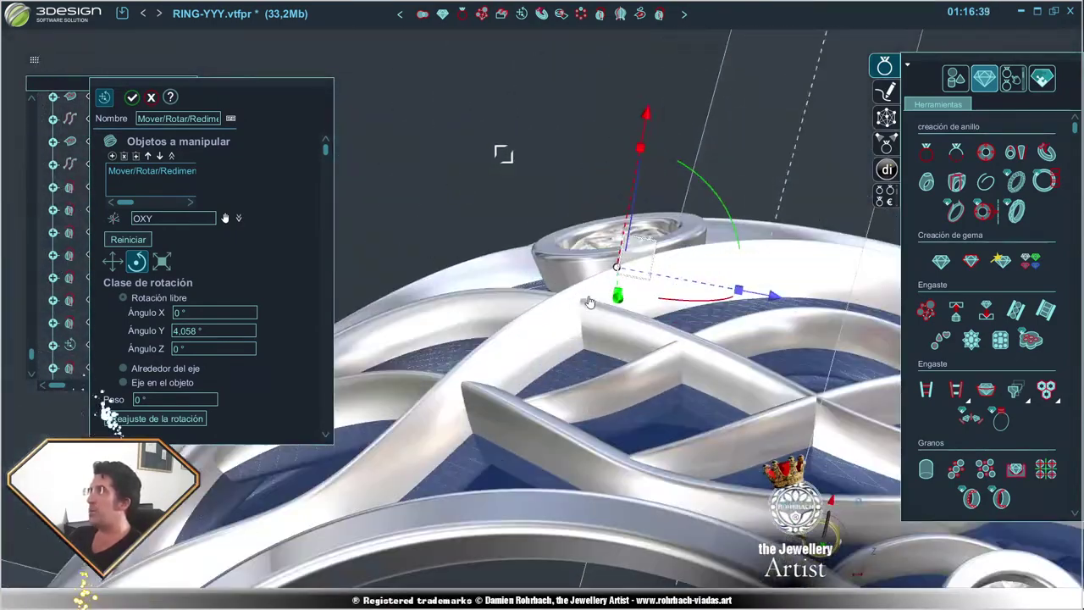
# - Nudge the bezel down so it sits snugly on the lattice wire
pyautogui.click(617, 263)
pyautogui.scroll(-2, 617, 263)
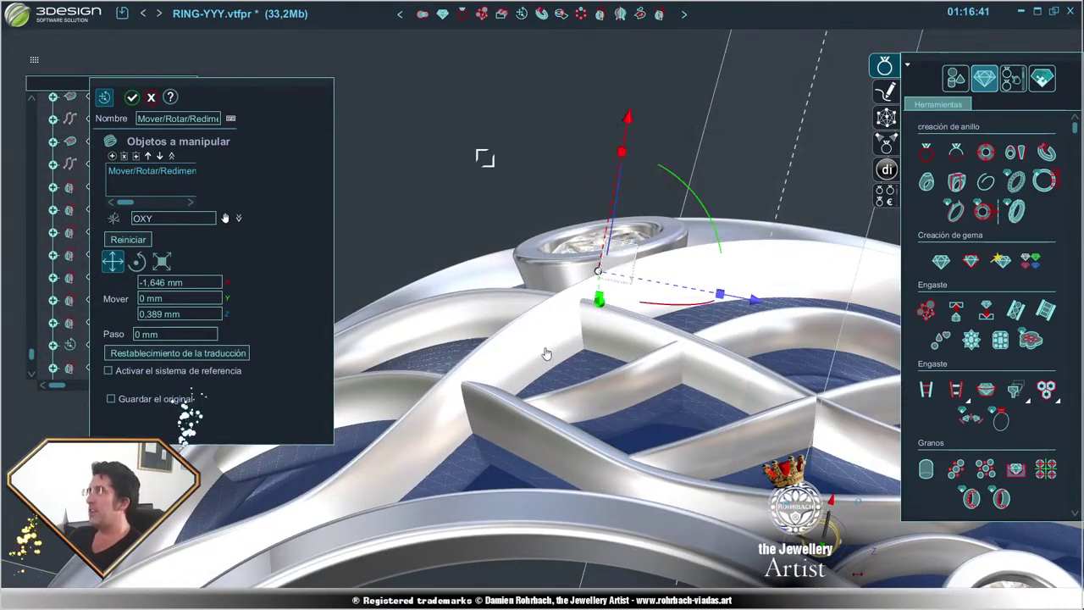
pyautogui.moveTo(618, 262)
pyautogui.mouseDown(button='right')
pyautogui.moveTo(578, 326)
pyautogui.moveTo(585, 303)
pyautogui.moveTo(519, 372)
pyautogui.mouseUp(button='right')
pyautogui.scroll(3, 519, 372)
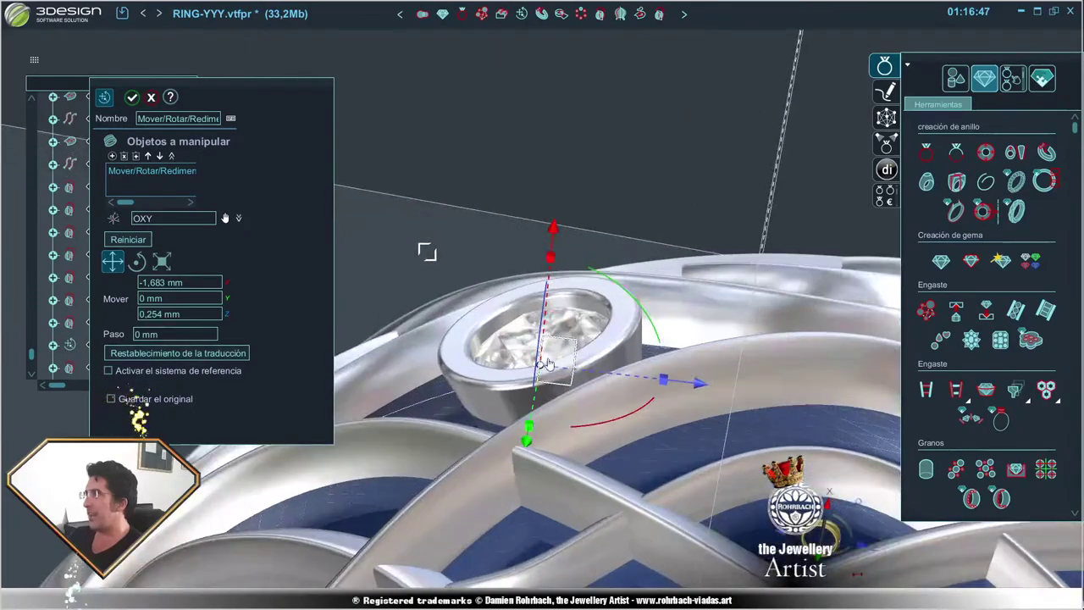
pyautogui.moveTo(529, 360); pyautogui.dragTo(539, 364)
pyautogui.scroll(-3, 540, 364)
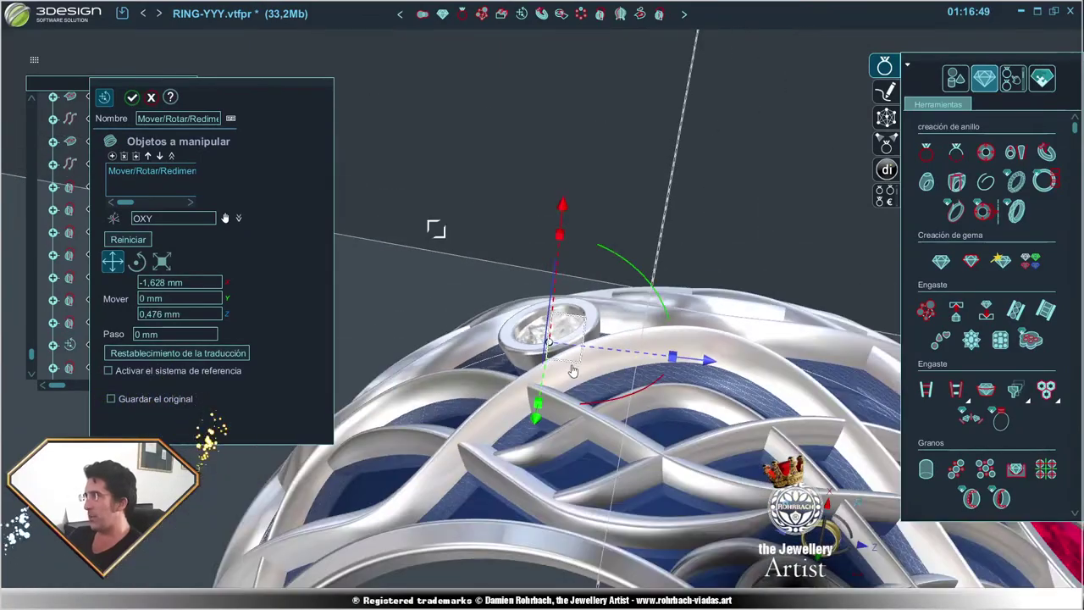
pyautogui.moveTo(539, 364)
pyautogui.mouseDown(button='right')
pyautogui.moveTo(662, 535)
pyautogui.moveTo(440, 424)
pyautogui.mouseUp(button='right')
pyautogui.scroll(-3, 662, 535)
# - Commit the bezel position and inspect the nested rotation step in Mover/Rotar/Redimensionar7
pyautogui.press('Return')
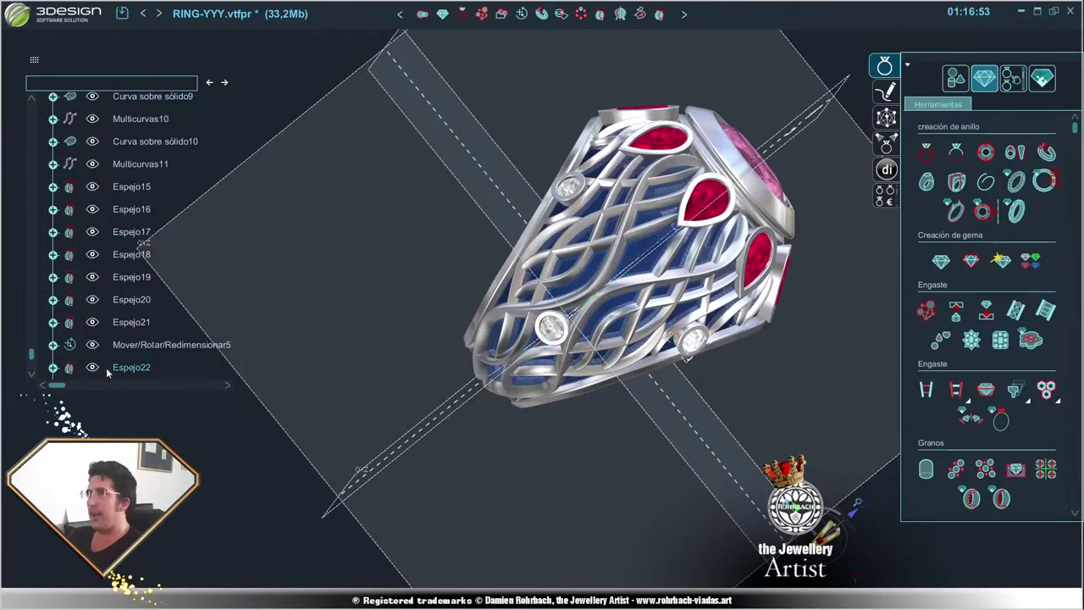
pyautogui.click(52, 367)
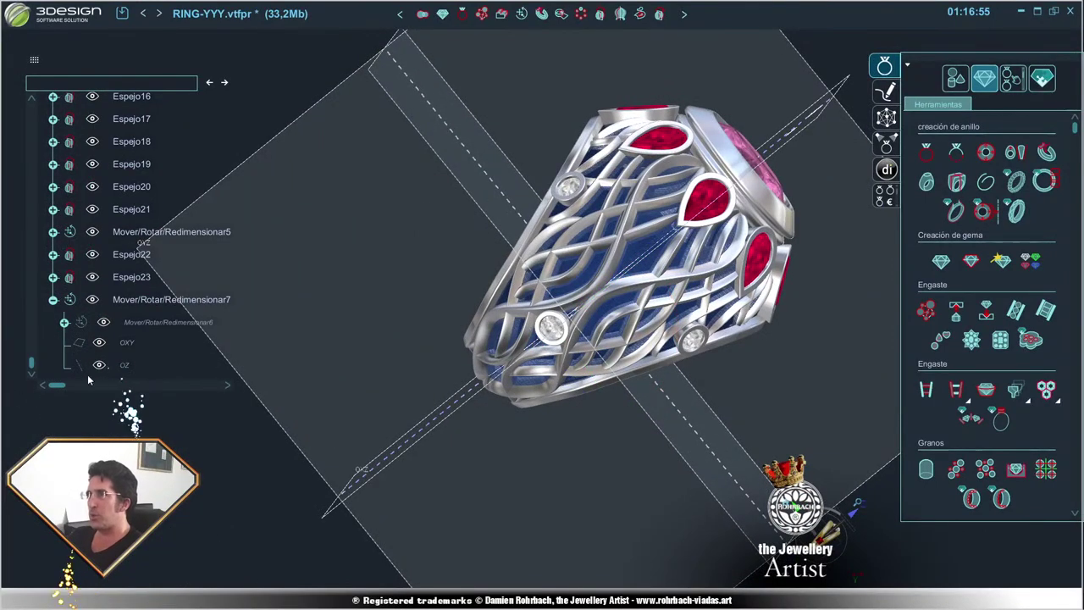
pyautogui.rightClick(156, 320)
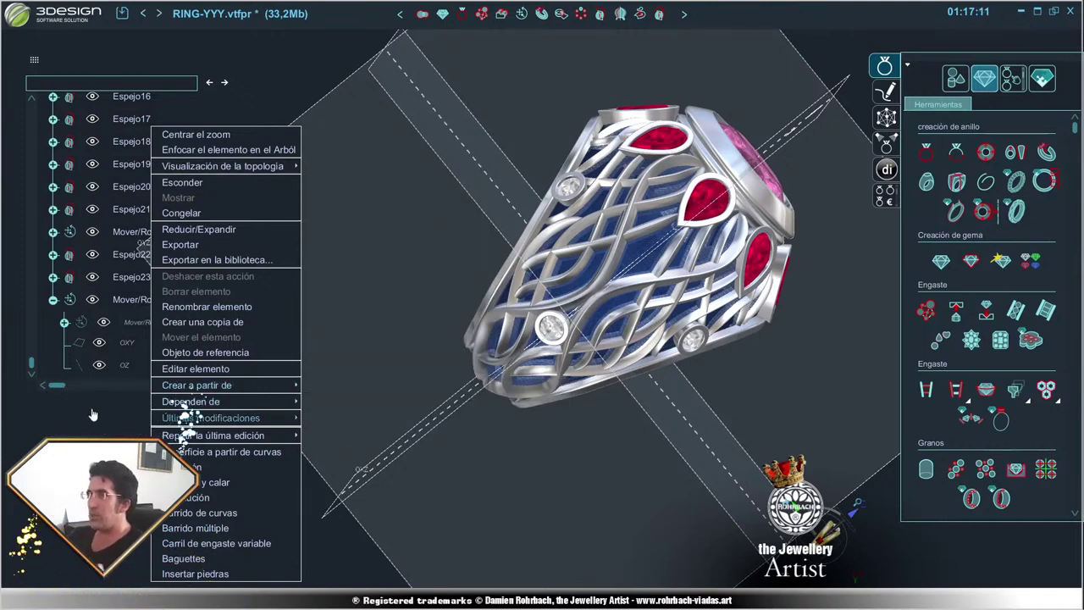
pyautogui.rightClick(154, 327)
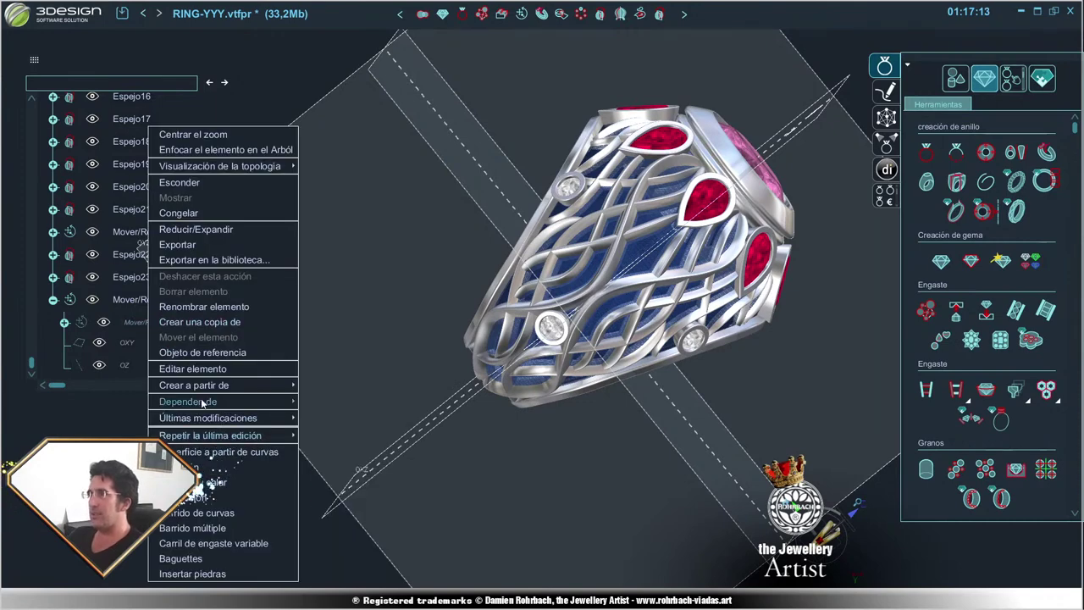
pyautogui.click(227, 322)
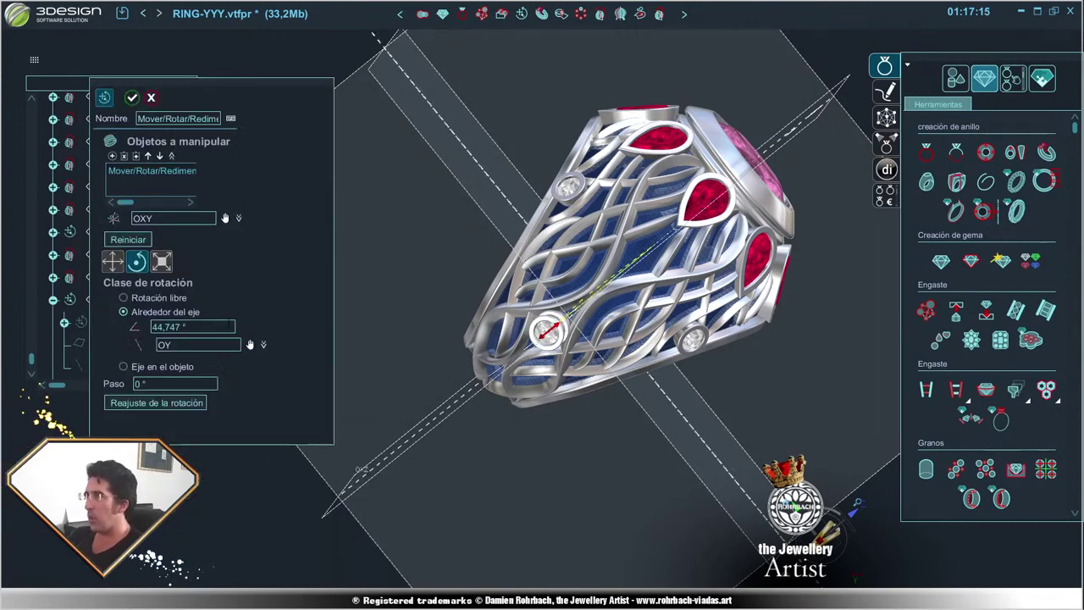
pyautogui.click(151, 98)
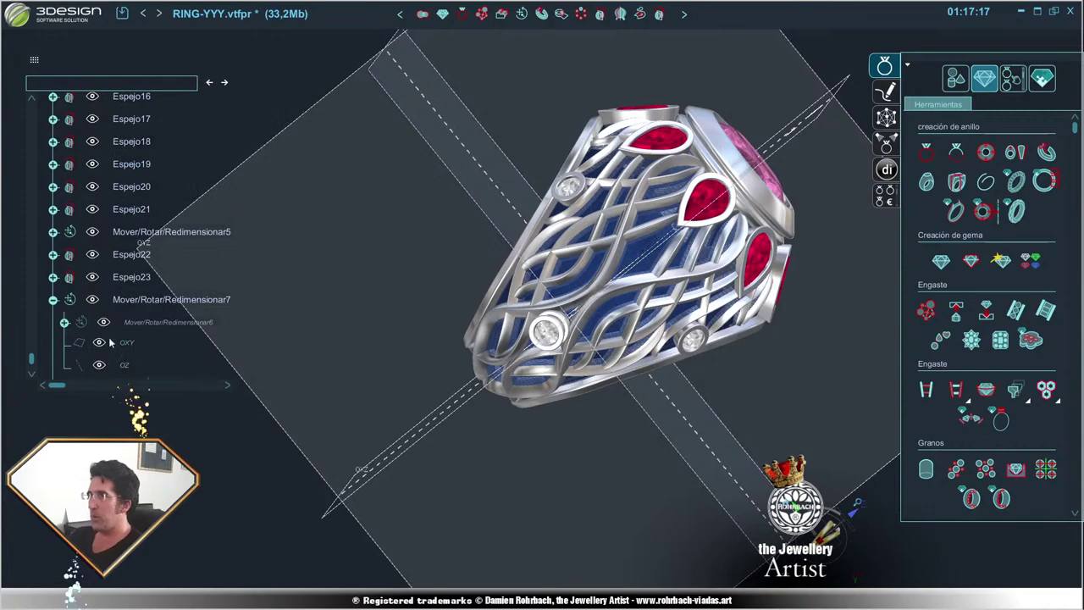
# - Create a copy of Mover/Rotar/Redimensionar3's bezel and diamond
pyautogui.click(67, 324)
pyautogui.rightClick(169, 322)
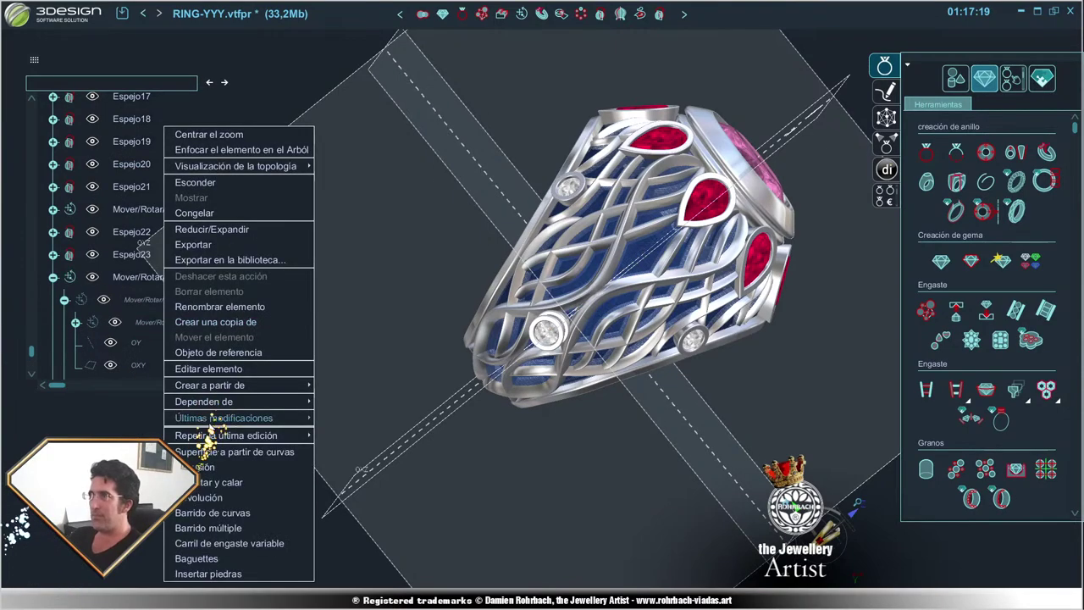
pyautogui.click(207, 321)
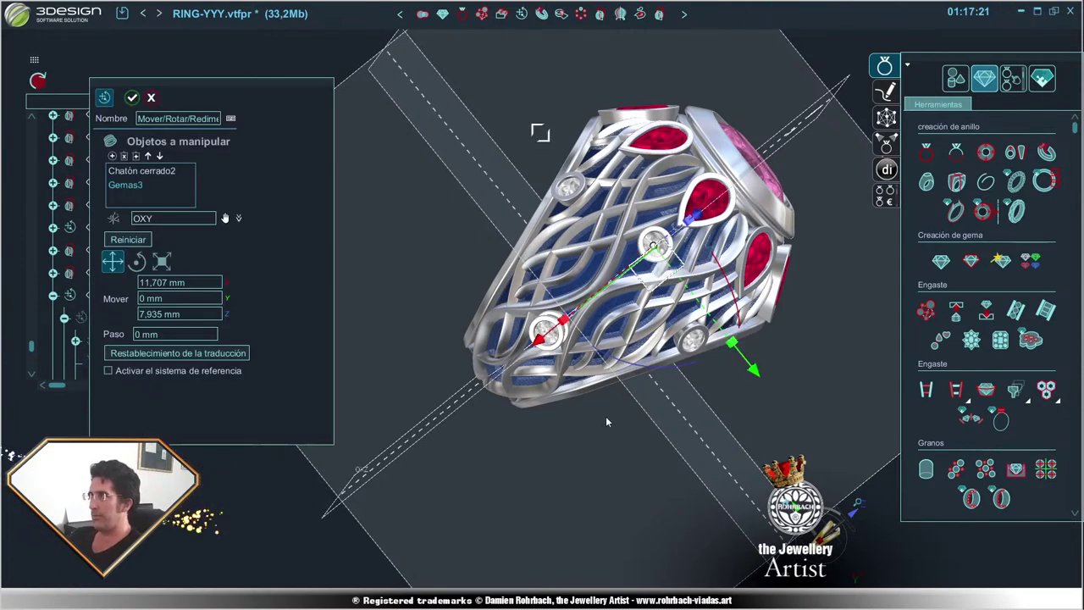
# - Commit the copy, rebuild, and delete the unwanted element without recovering its contents
pyautogui.moveTo(605, 416); pyautogui.dragTo(424, 377, button='middle')
pyautogui.press('Return')
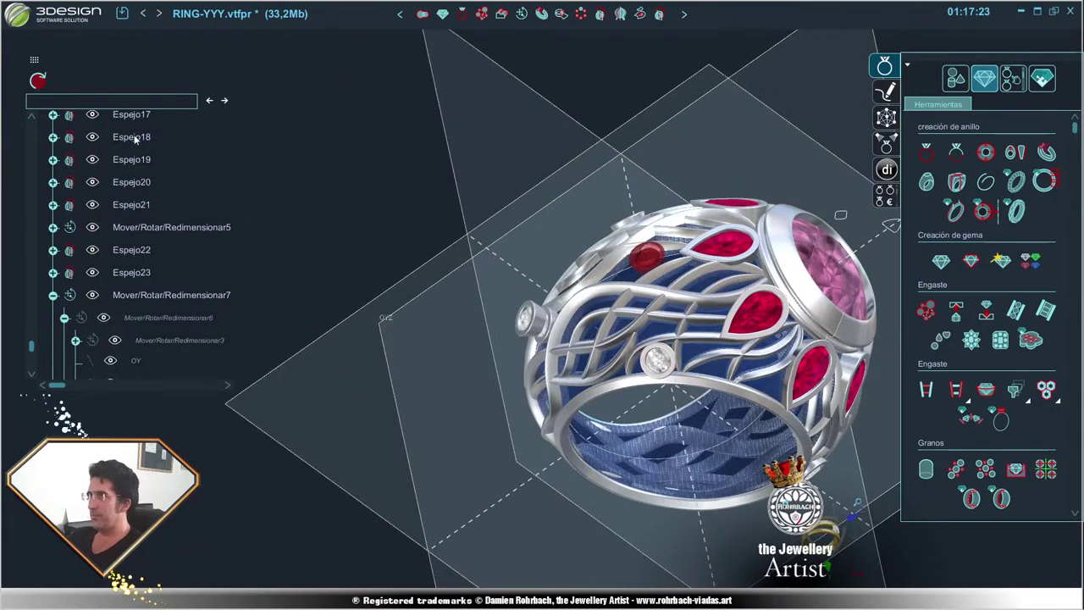
pyautogui.click(39, 83)
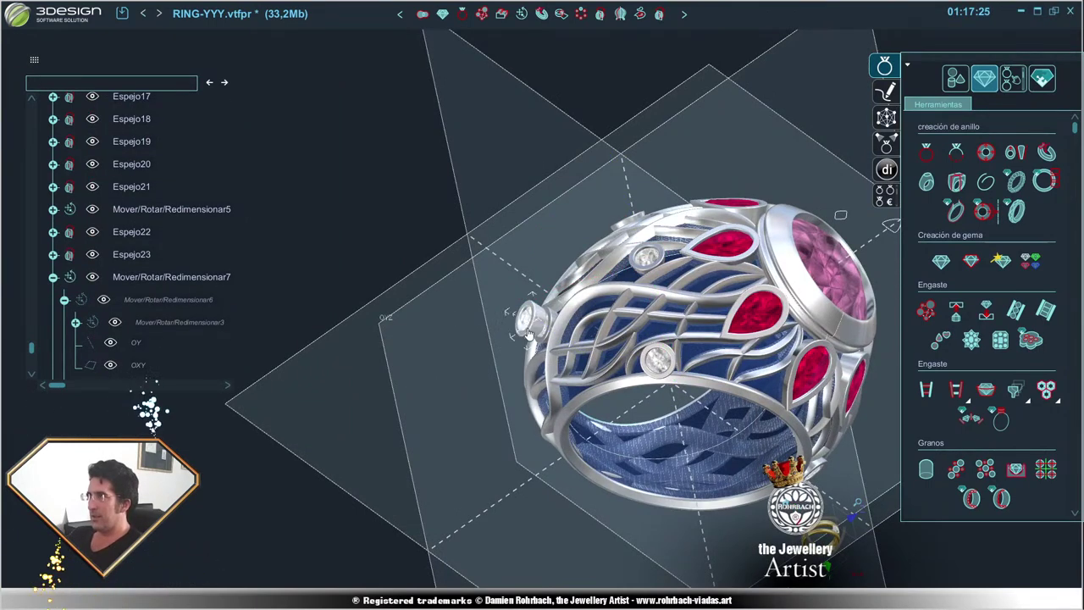
pyautogui.press('Delete')
pyautogui.click(555, 323)
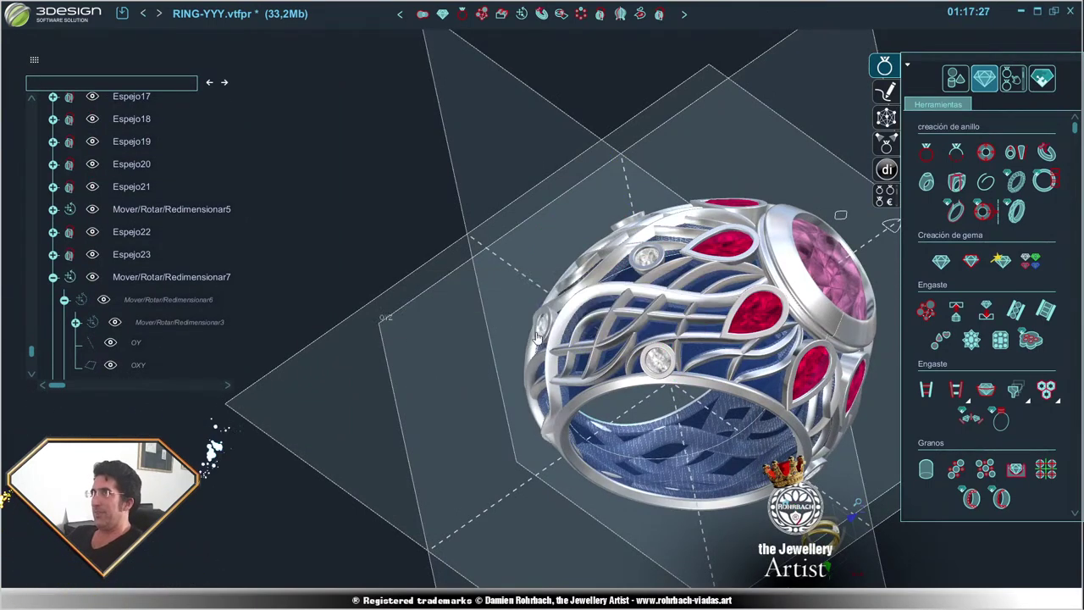
# - Inspect the ring from several angles and select the small blue stone on the shank
pyautogui.moveTo(559, 356)
pyautogui.mouseDown(button='middle')
pyautogui.moveTo(738, 351)
pyautogui.moveTo(762, 322)
pyautogui.moveTo(593, 406)
pyautogui.moveTo(656, 431)
pyautogui.mouseUp(button='middle')
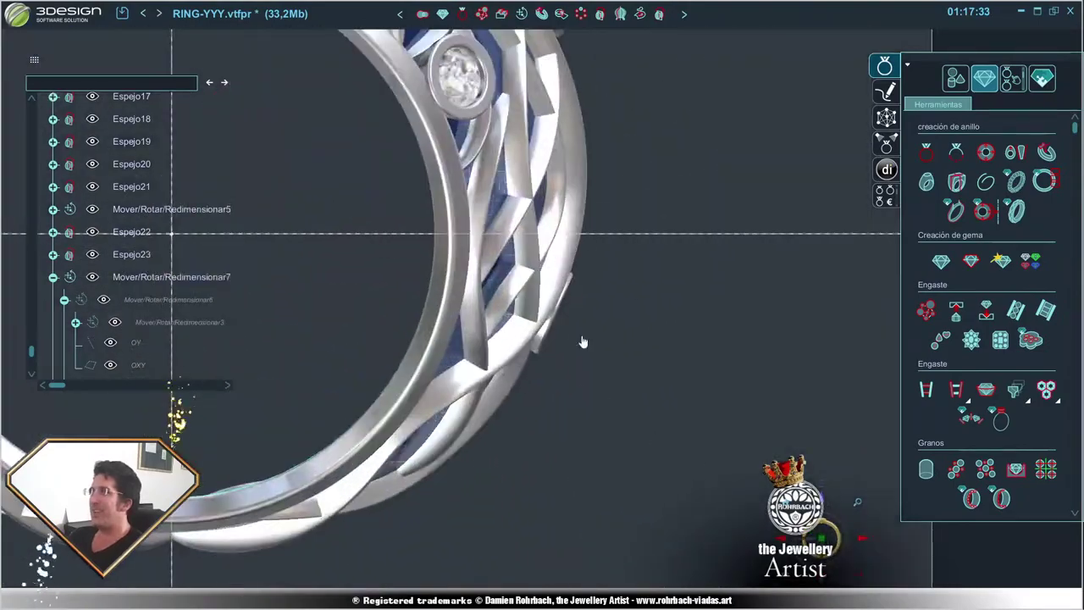
pyautogui.scroll(3, 559, 296)
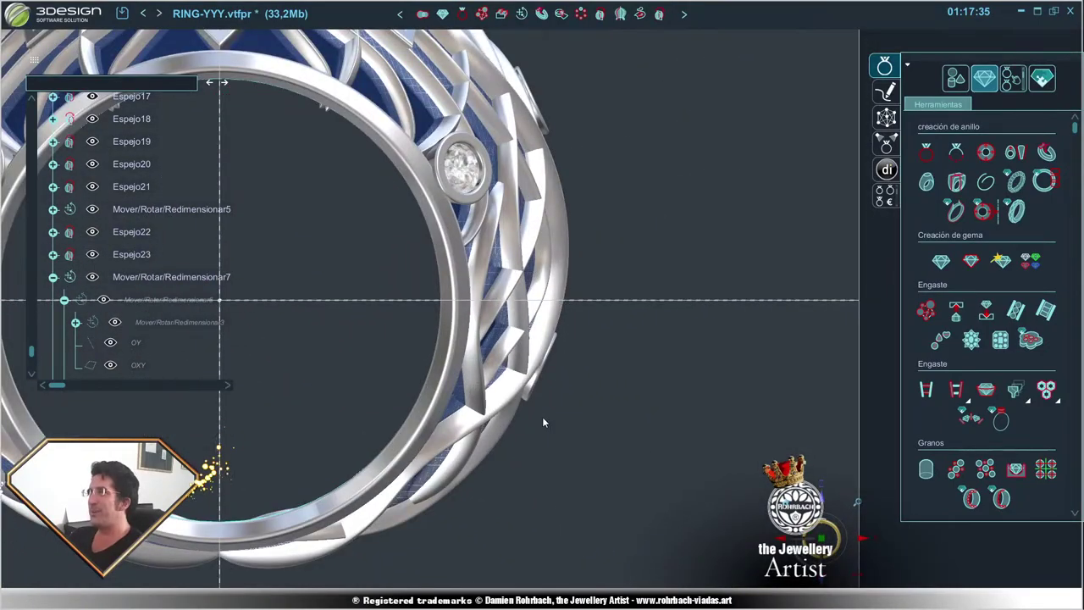
pyautogui.moveTo(547, 423)
pyautogui.mouseDown(button='middle')
pyautogui.moveTo(600, 419)
pyautogui.moveTo(349, 282)
pyautogui.moveTo(628, 454)
pyautogui.moveTo(667, 450)
pyautogui.mouseUp(button='middle')
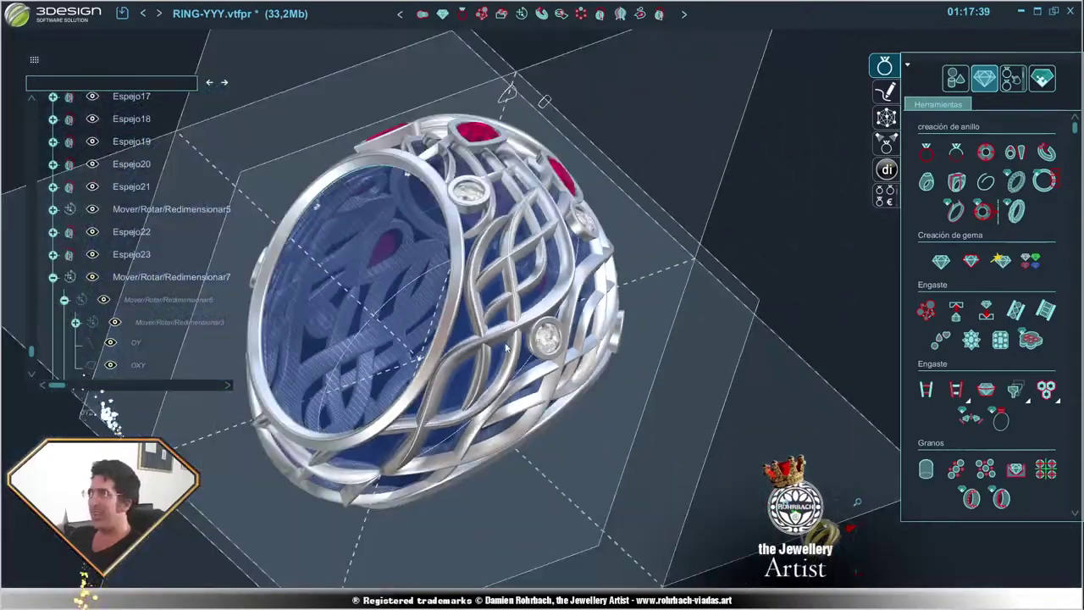
pyautogui.scroll(3, 666, 447)
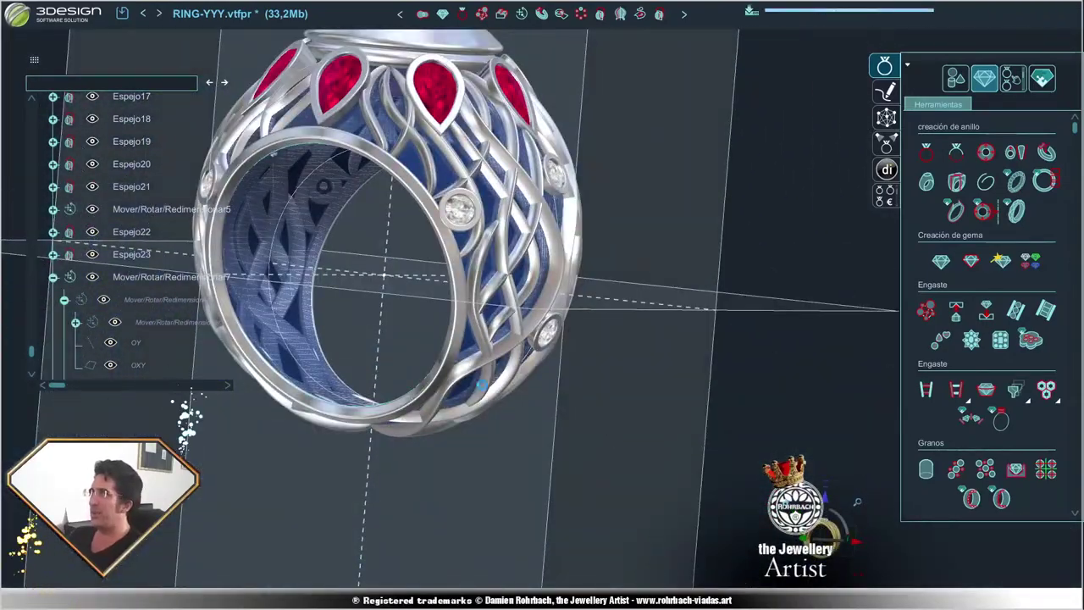
pyautogui.moveTo(479, 385)
pyautogui.mouseDown(button='middle')
pyautogui.moveTo(612, 423)
pyautogui.moveTo(635, 296)
pyautogui.moveTo(584, 391)
pyautogui.moveTo(669, 281)
pyautogui.moveTo(460, 262)
pyautogui.moveTo(639, 391)
pyautogui.moveTo(594, 309)
pyautogui.moveTo(680, 310)
pyautogui.moveTo(679, 279)
pyautogui.moveTo(610, 405)
pyautogui.moveTo(521, 386)
pyautogui.mouseUp(button='middle')
pyautogui.scroll(-3, 612, 424)
pyautogui.scroll(2, 635, 296)
pyautogui.scroll(3, 670, 280)
pyautogui.scroll(-3, 594, 309)
pyautogui.scroll(1, 679, 273)
pyautogui.scroll(3, 610, 405)
pyautogui.scroll(-3, 610, 405)
pyautogui.scroll(-3, 609, 405)
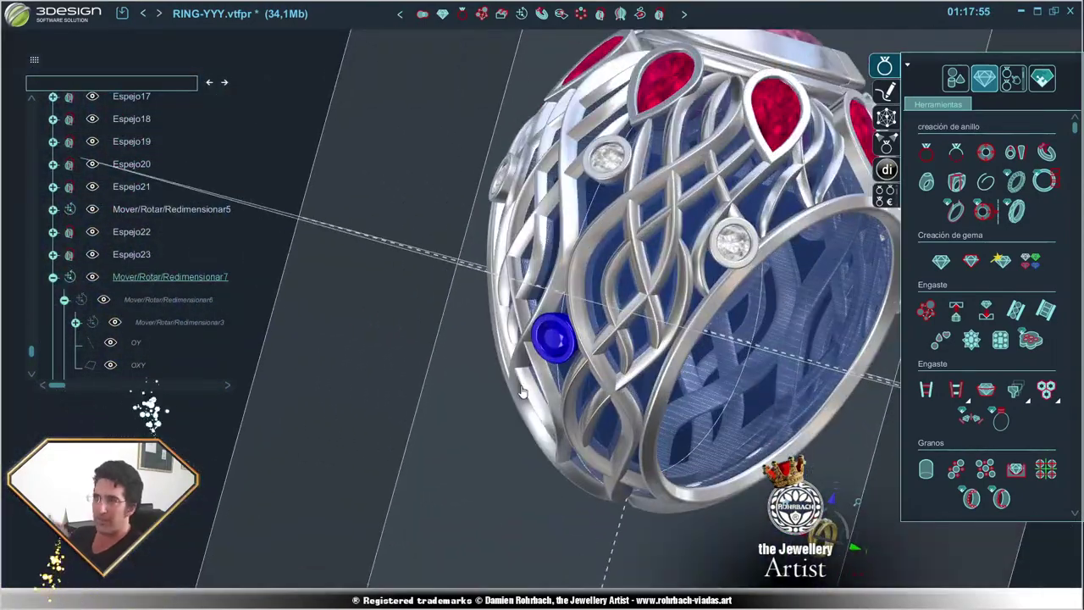
pyautogui.moveTo(525, 410)
pyautogui.mouseDown(button='right')
pyautogui.moveTo(692, 361)
pyautogui.moveTo(482, 414)
pyautogui.moveTo(631, 384)
pyautogui.moveTo(593, 339)
pyautogui.moveTo(619, 297)
pyautogui.mouseUp(button='right')
pyautogui.scroll(-3, 474, 406)
pyautogui.moveTo(606, 255)
pyautogui.mouseDown(button='right')
pyautogui.moveTo(584, 271)
pyautogui.moveTo(567, 254)
pyautogui.moveTo(533, 330)
pyautogui.moveTo(520, 437)
pyautogui.moveTo(475, 495)
pyautogui.moveTo(624, 341)
pyautogui.mouseUp(button='right')
pyautogui.scroll(3, 563, 252)
pyautogui.scroll(2, 560, 249)
pyautogui.scroll(2, 560, 250)
pyautogui.click(525, 343)
# - Move the shank bezel stone to −1.8 mm X, 0.289 mm Z and tilt it 6.865° about Y
pyautogui.doubleClick(525, 343)
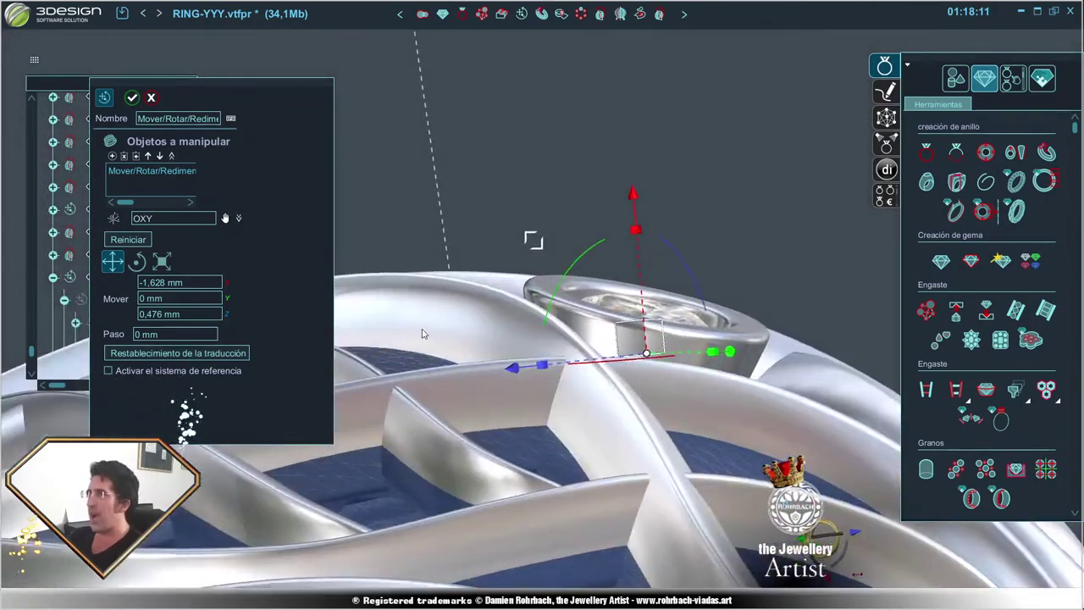
pyautogui.moveTo(624, 341); pyautogui.dragTo(641, 347)
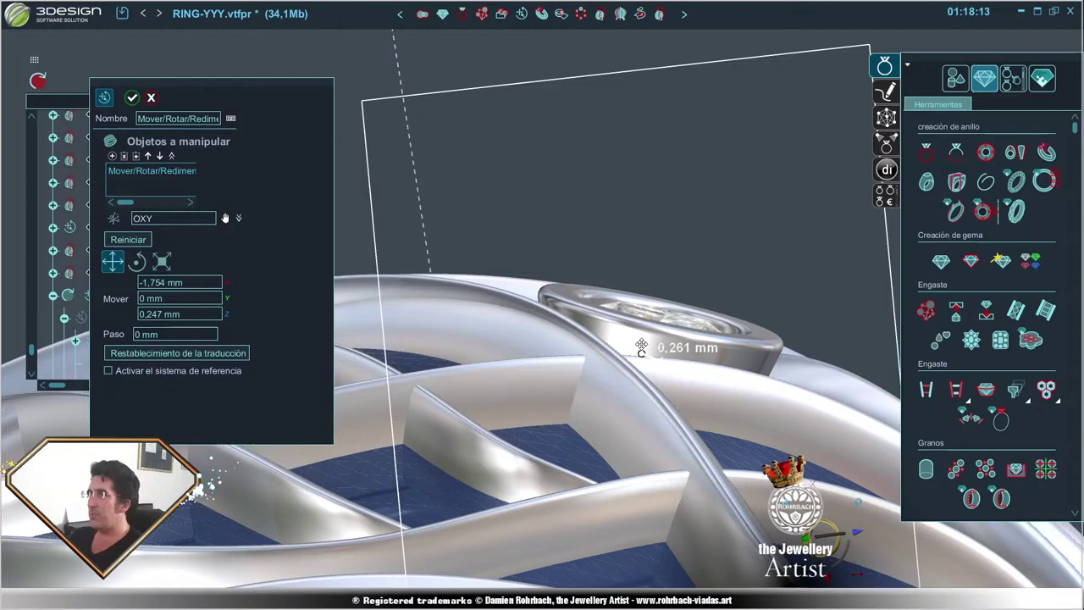
pyautogui.moveTo(641, 347)
pyautogui.mouseDown(button='right')
pyautogui.moveTo(539, 505)
pyautogui.moveTo(559, 437)
pyautogui.moveTo(570, 264)
pyautogui.mouseUp(button='right')
pyautogui.moveTo(562, 264); pyautogui.dragTo(570, 263)
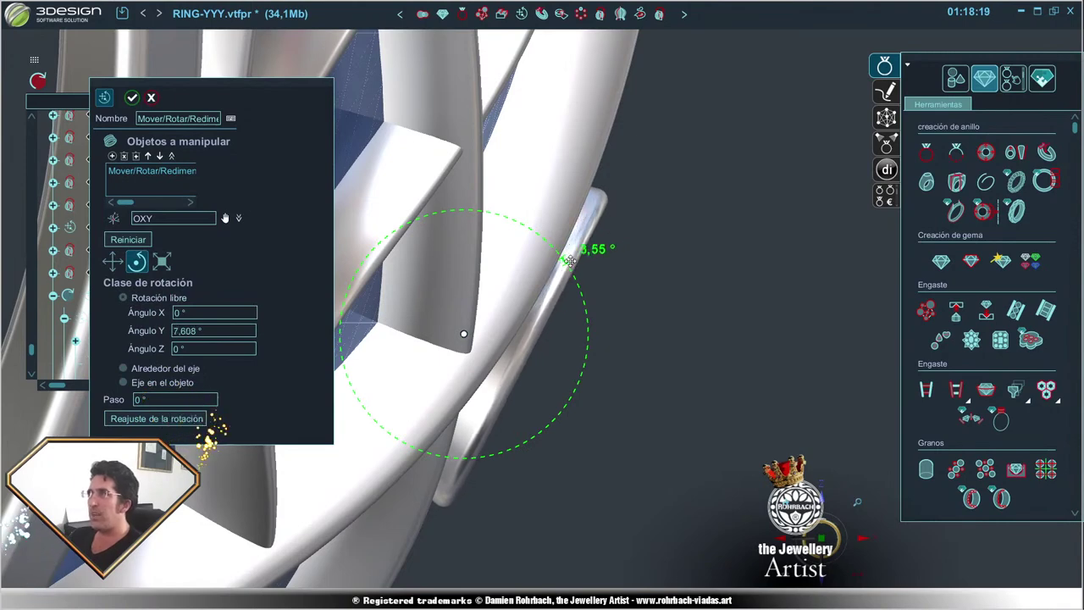
pyautogui.moveTo(477, 326); pyautogui.dragTo(472, 322)
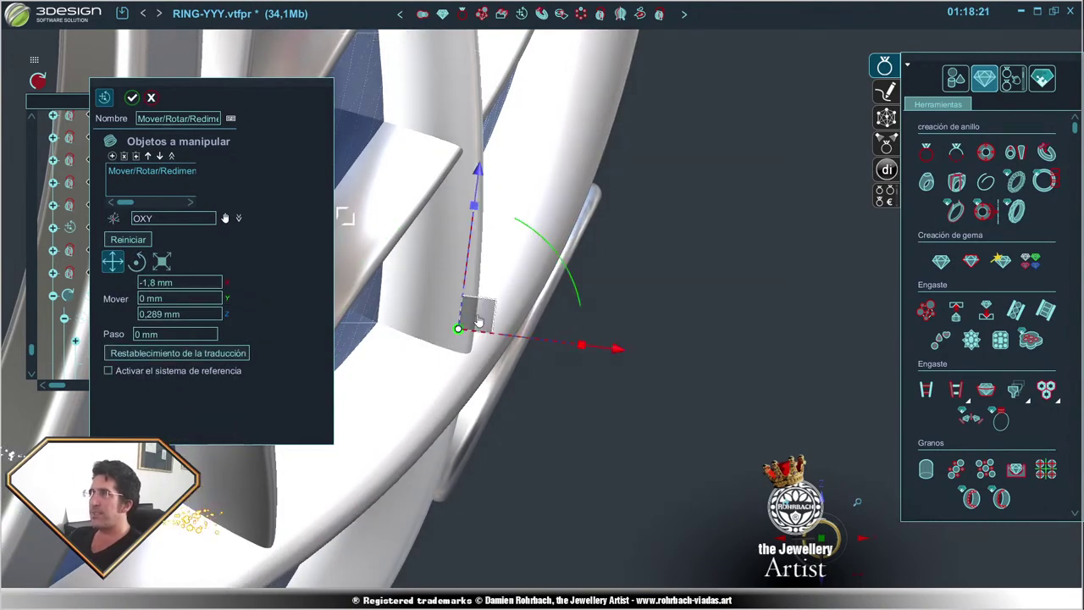
pyautogui.moveTo(560, 263); pyautogui.dragTo(558, 257)
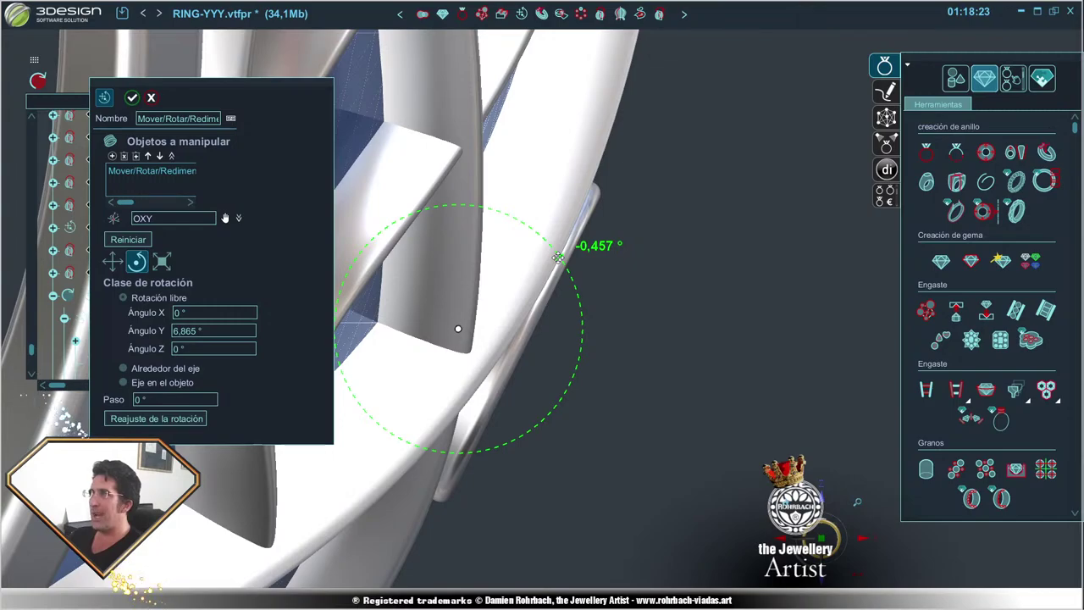
pyautogui.scroll(-5, 576, 305)
pyautogui.scroll(-3, 644, 364)
pyautogui.scroll(-2, 584, 414)
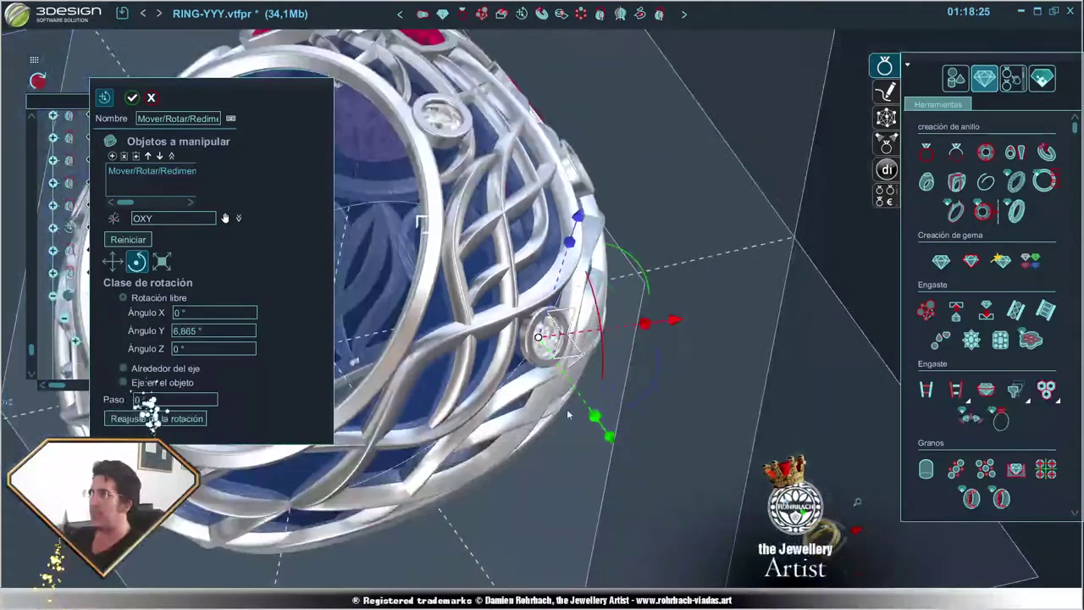
pyautogui.moveTo(568, 414); pyautogui.dragTo(584, 295, button='middle')
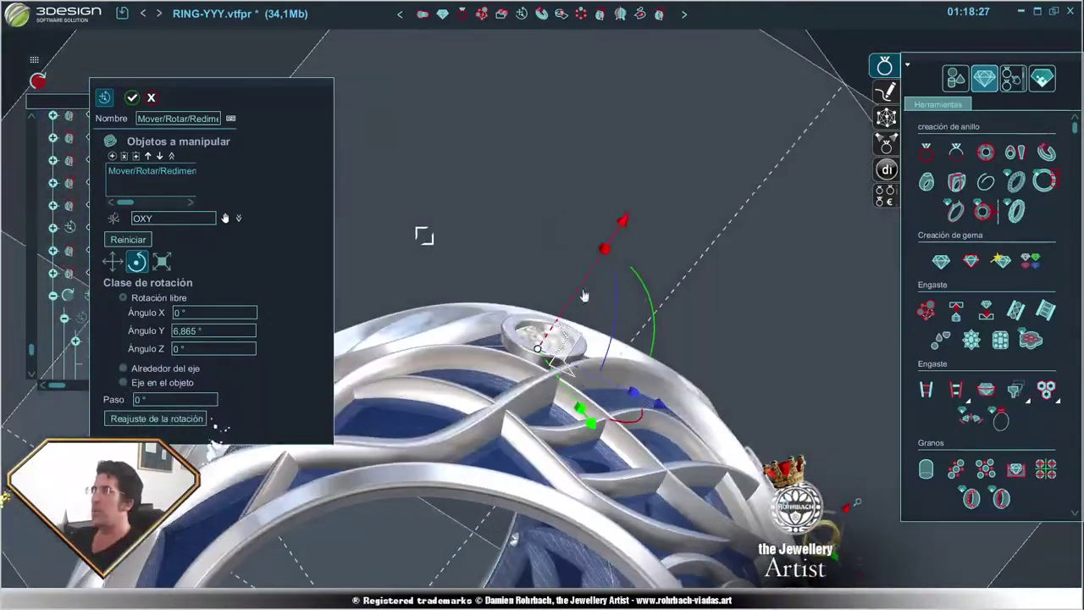
pyautogui.rightClick(466, 234)
pyautogui.moveTo(467, 235); pyautogui.dragTo(551, 415, button='middle')
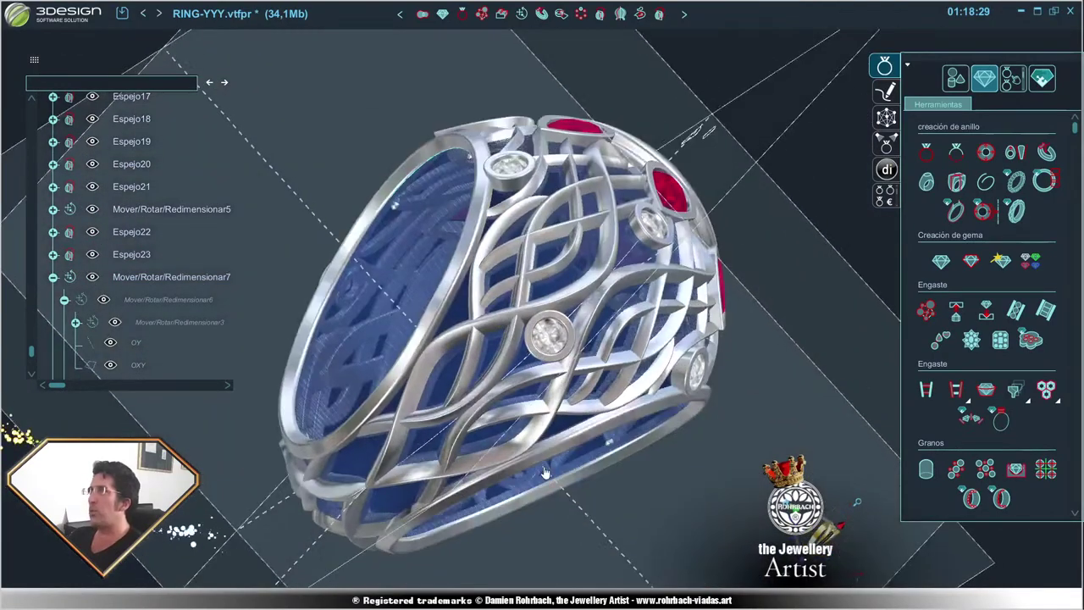
pyautogui.scroll(3, 551, 415)
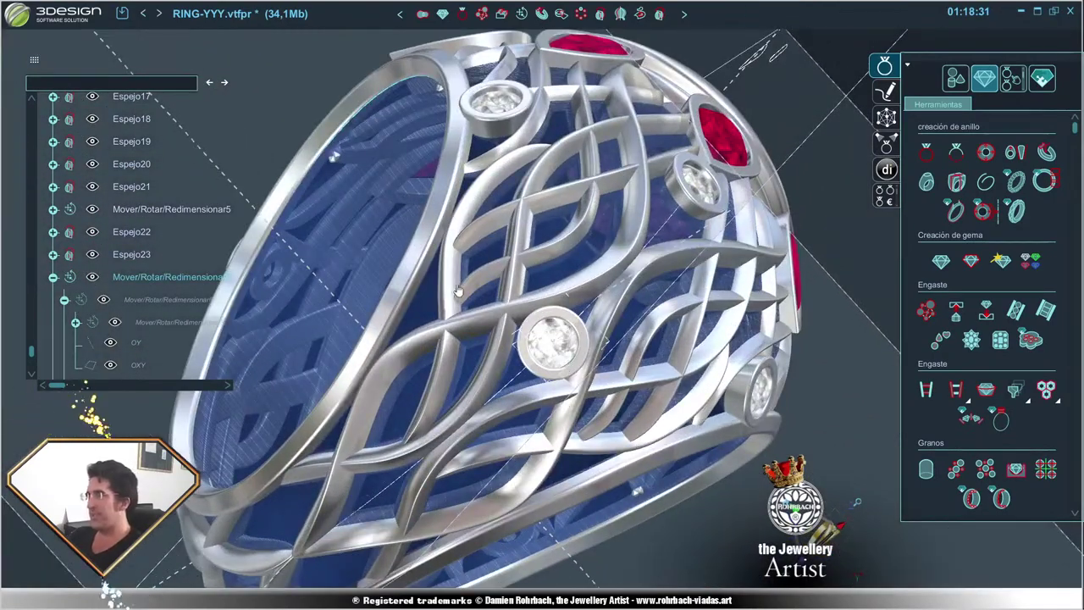
pyautogui.scroll(-3, 449, 305)
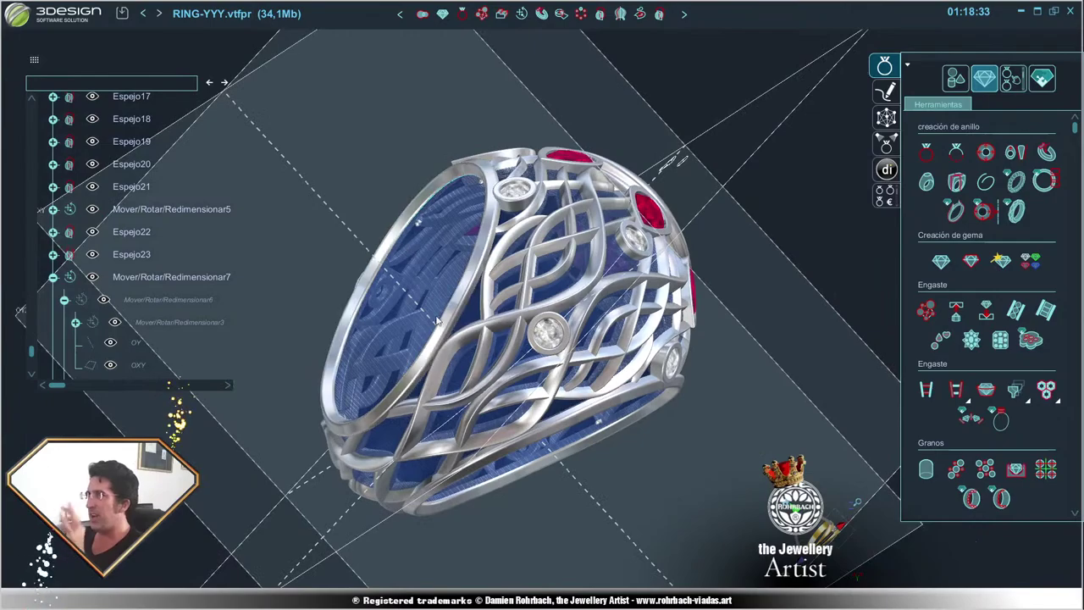
pyautogui.moveTo(436, 319); pyautogui.dragTo(558, 457, button='middle')
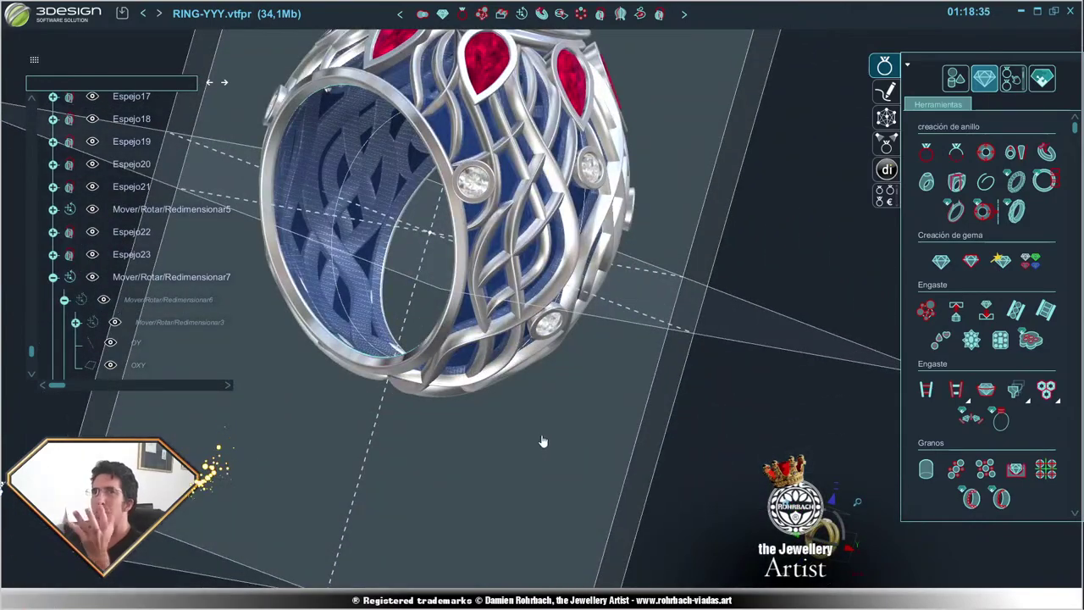
pyautogui.moveTo(501, 404)
pyautogui.mouseDown(button='middle')
pyautogui.moveTo(646, 463)
pyautogui.moveTo(447, 401)
pyautogui.mouseUp(button='middle')
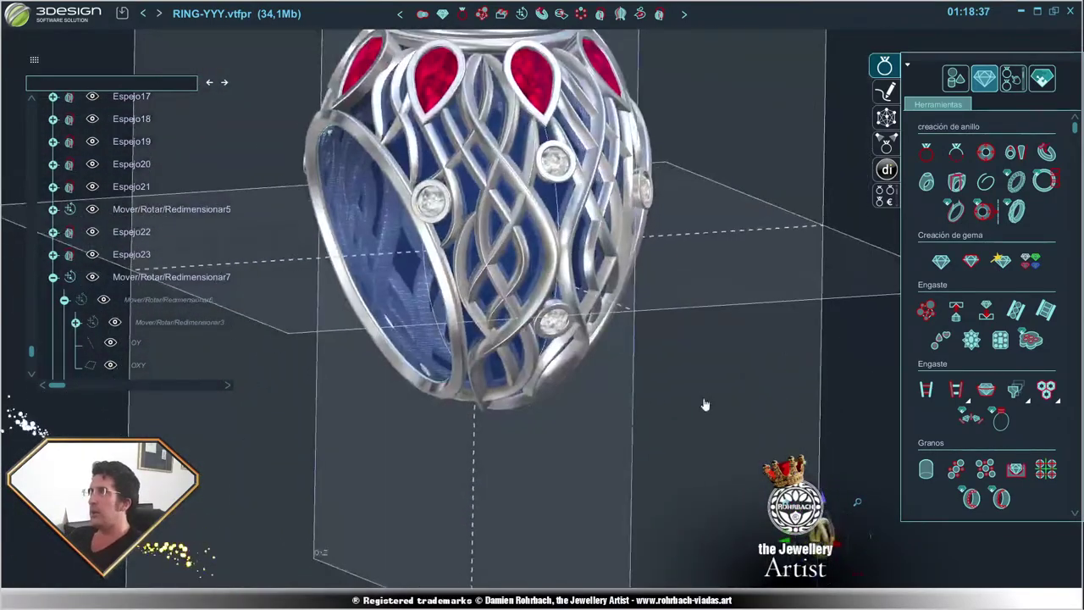
pyautogui.scroll(5, 447, 401)
pyautogui.scroll(3, 508, 407)
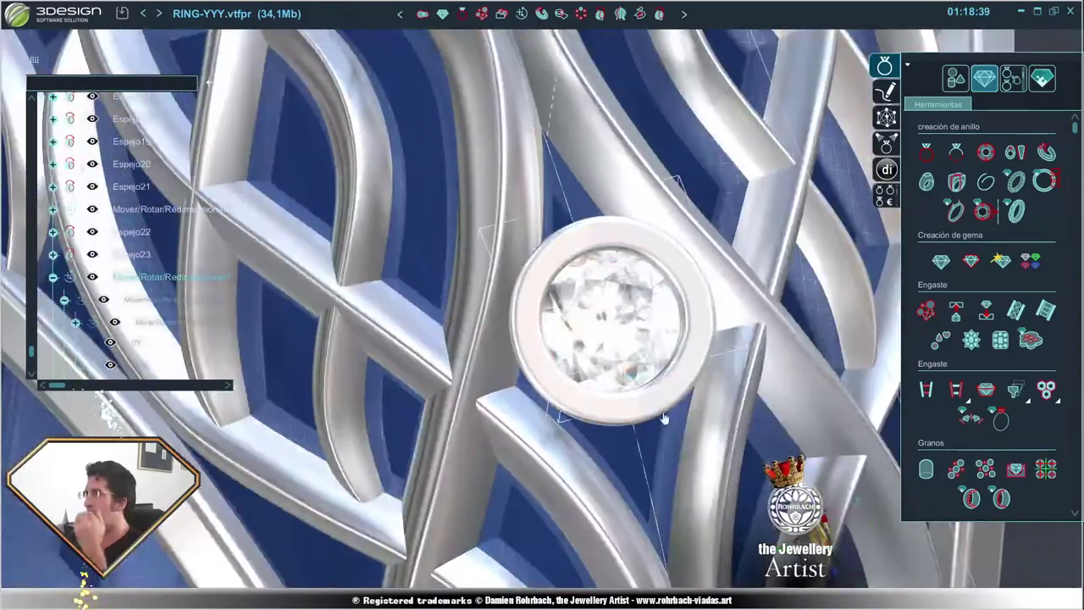
pyautogui.scroll(-3, 607, 362)
pyautogui.scroll(-5, 609, 373)
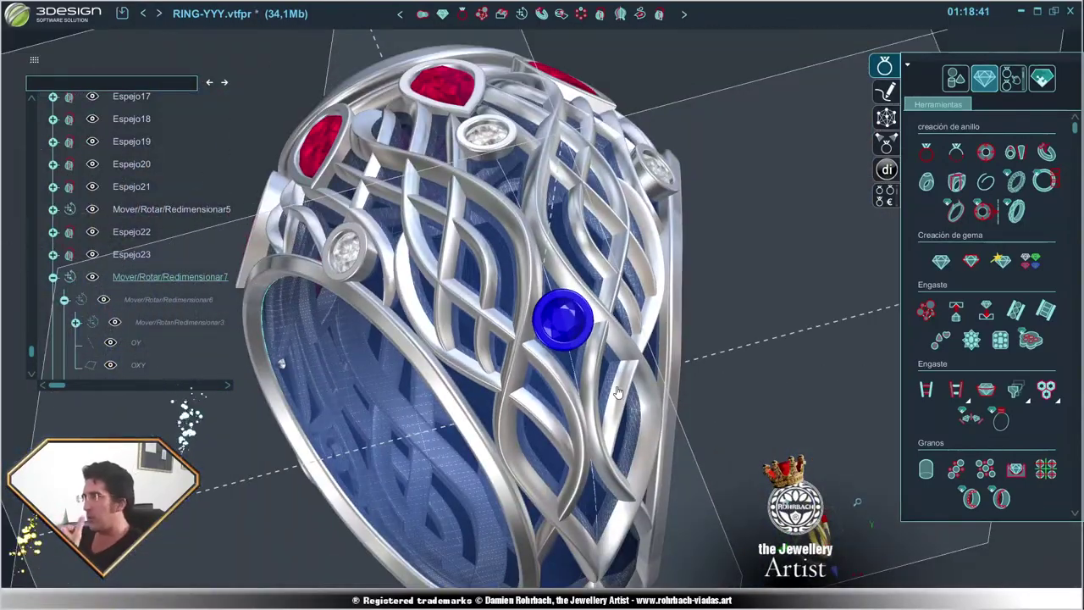
pyautogui.scroll(-2, 615, 397)
pyautogui.scroll(-3, 615, 397)
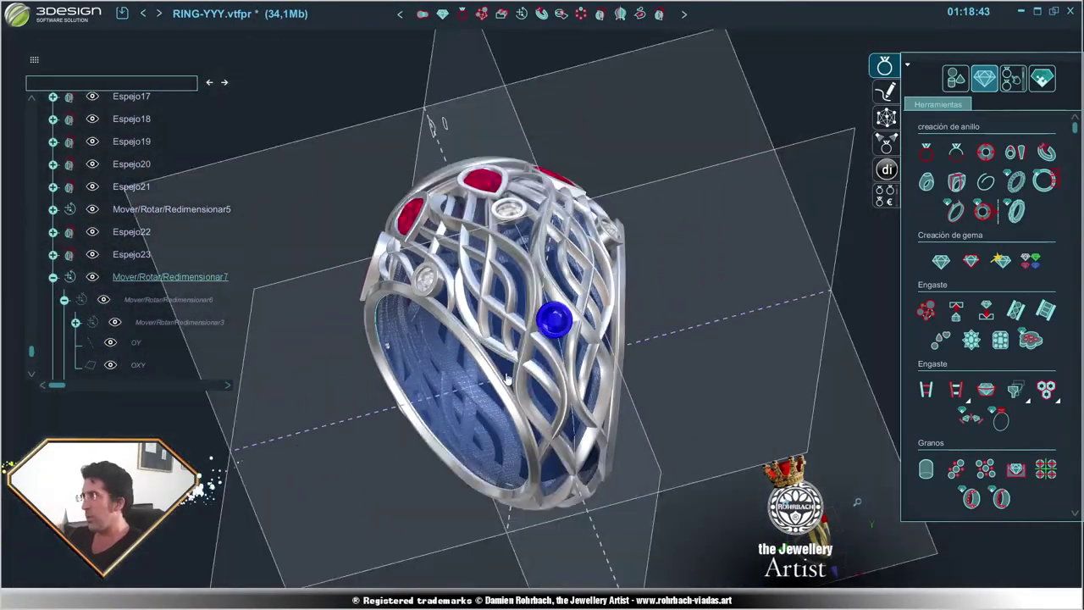
pyautogui.moveTo(615, 397)
pyautogui.mouseDown(button='middle')
pyautogui.moveTo(560, 409)
pyautogui.moveTo(311, 152)
pyautogui.mouseUp(button='middle')
pyautogui.click(310, 152)
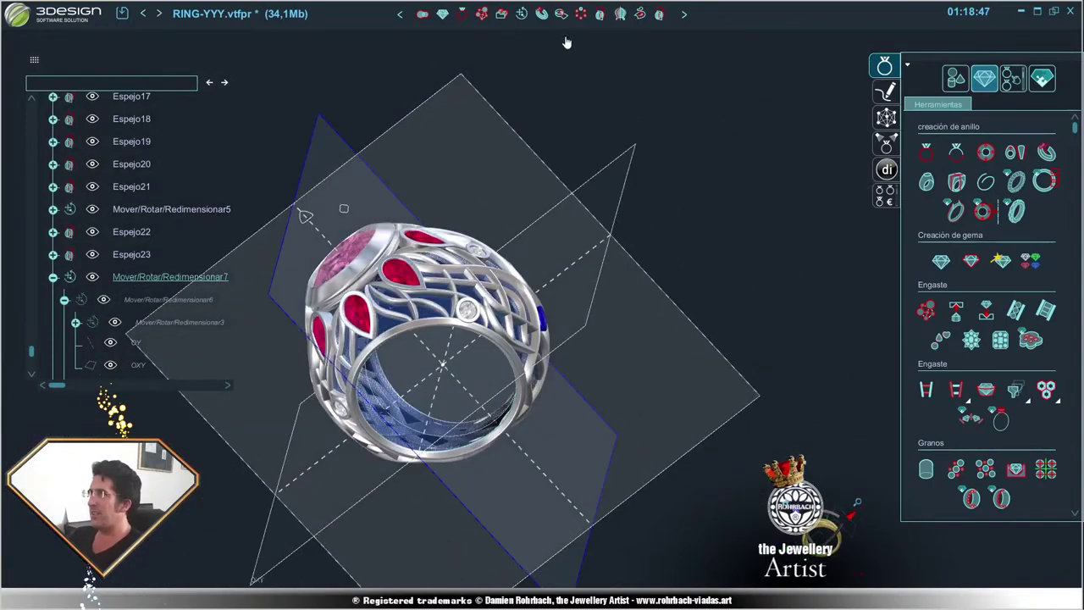
pyautogui.click(600, 14)
pyautogui.moveTo(375, 496)
pyautogui.mouseDown(button='middle')
pyautogui.moveTo(624, 375)
pyautogui.moveTo(555, 317)
pyautogui.moveTo(714, 496)
pyautogui.moveTo(695, 423)
pyautogui.moveTo(764, 258)
pyautogui.moveTo(523, 172)
pyautogui.moveTo(650, 309)
pyautogui.moveTo(677, 452)
pyautogui.moveTo(580, 392)
pyautogui.moveTo(422, 363)
pyautogui.moveTo(257, 237)
pyautogui.moveTo(393, 119)
pyautogui.moveTo(455, 275)
pyautogui.moveTo(517, 102)
pyautogui.mouseUp(button='middle')
pyautogui.scroll(3, 649, 309)
# - Rotate Espejo24 about OY to roughly −77.3°, swinging the bezel copy below the shank
pyautogui.click(521, 14)
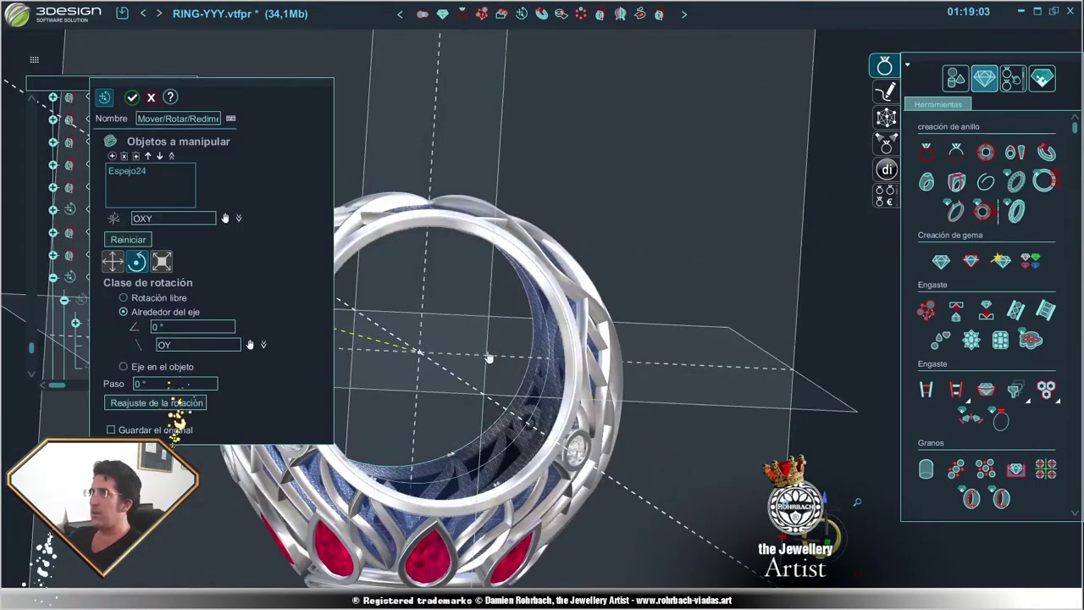
pyautogui.moveTo(489, 358); pyautogui.dragTo(475, 200, button='middle')
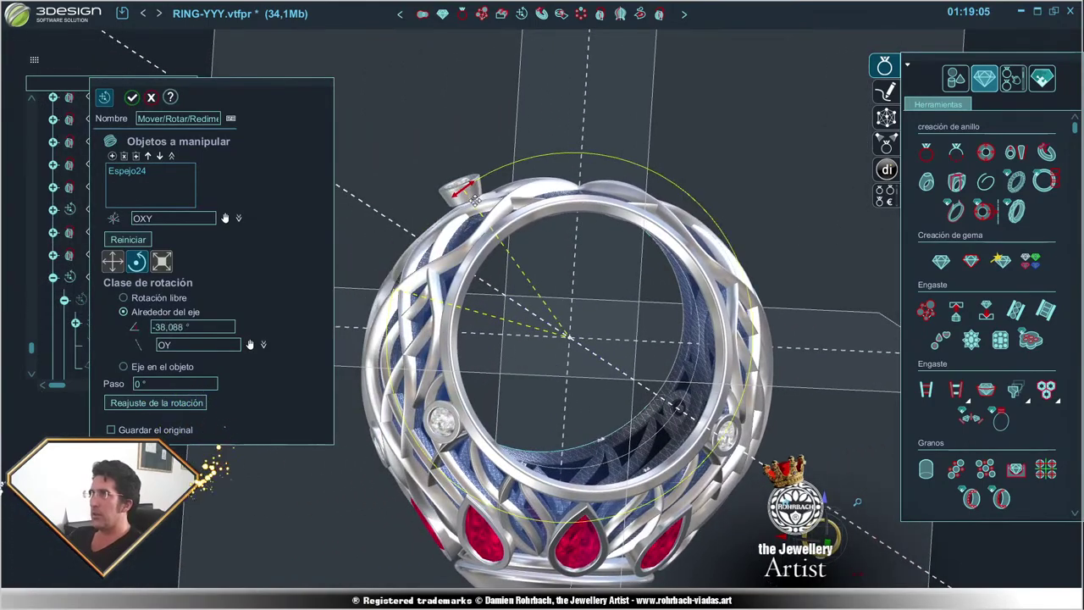
pyautogui.moveTo(475, 199); pyautogui.dragTo(520, 160)
pyautogui.moveTo(521, 161)
pyautogui.mouseDown(button='middle')
pyautogui.moveTo(544, 495)
pyautogui.moveTo(624, 464)
pyautogui.moveTo(493, 254)
pyautogui.mouseUp(button='middle')
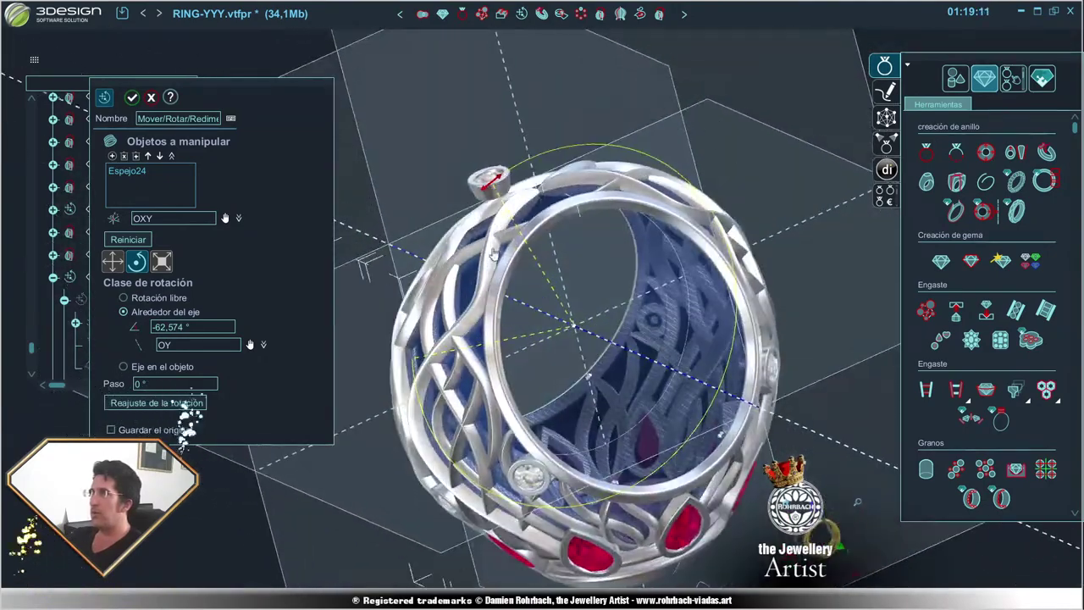
pyautogui.moveTo(491, 179); pyautogui.dragTo(532, 164)
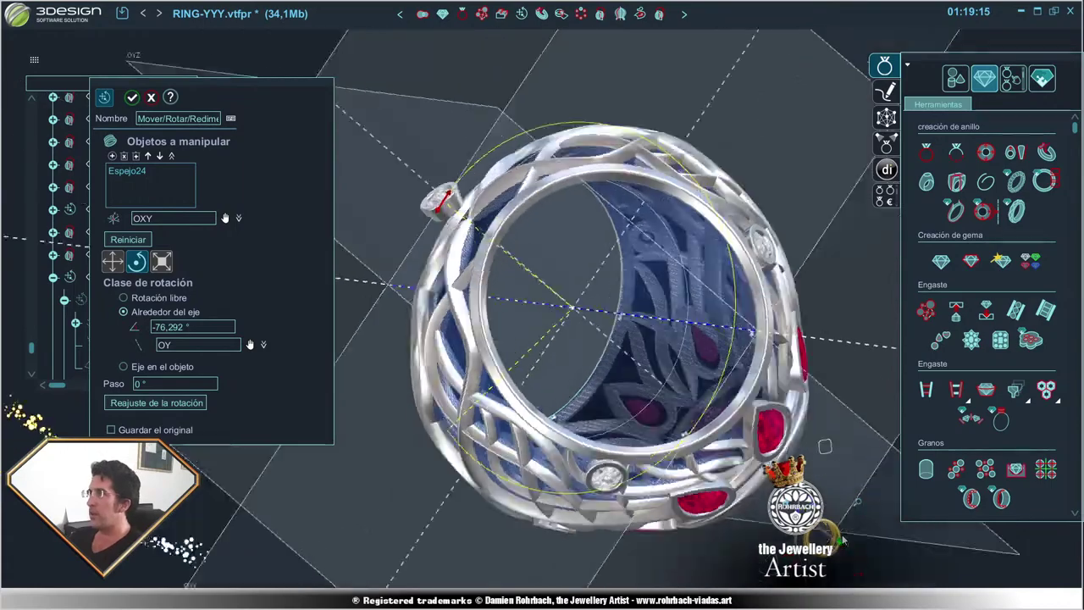
pyautogui.moveTo(820, 542); pyautogui.dragTo(443, 520, button='middle')
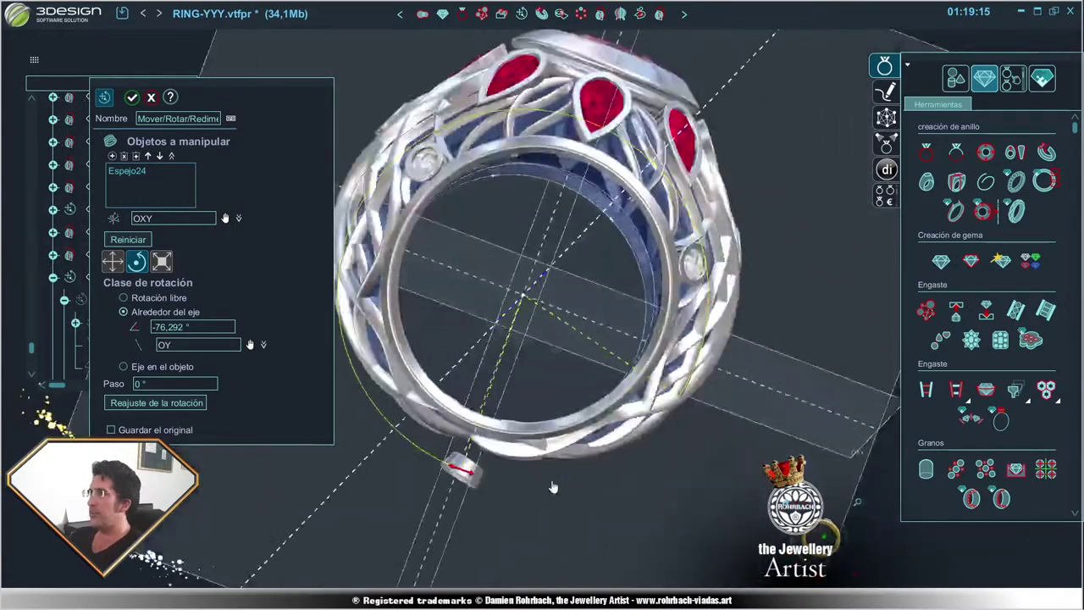
pyautogui.scroll(3, 620, 508)
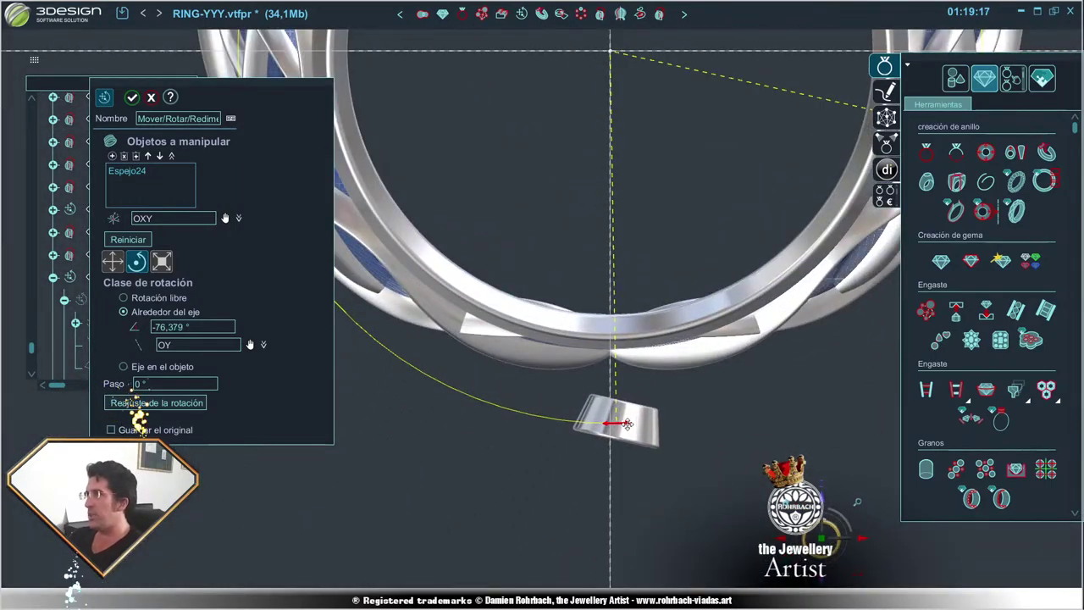
pyautogui.moveTo(635, 423); pyautogui.dragTo(621, 423)
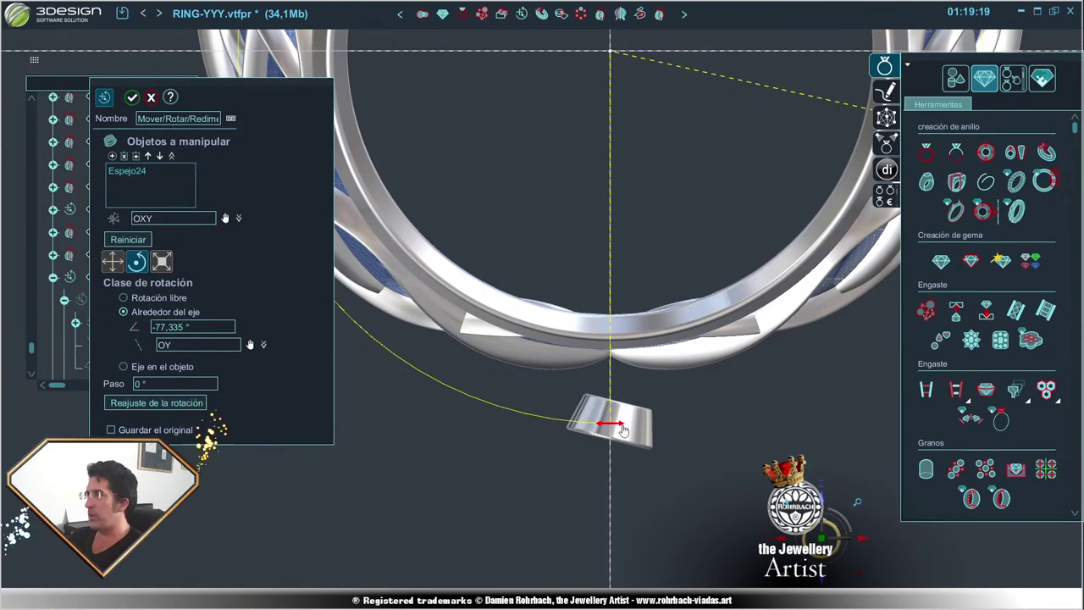
pyautogui.rightClick(645, 468)
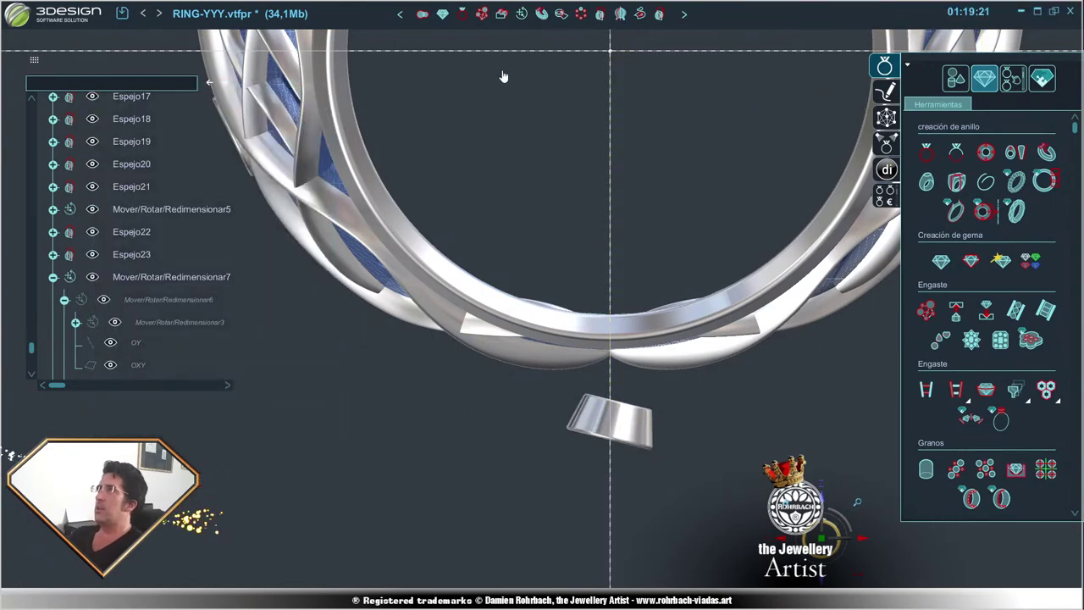
# - Readjust the piece's Y angle to about 12° and close the Mover/Rotar panel
pyautogui.click(521, 14)
pyautogui.moveTo(505, 342); pyautogui.dragTo(516, 382)
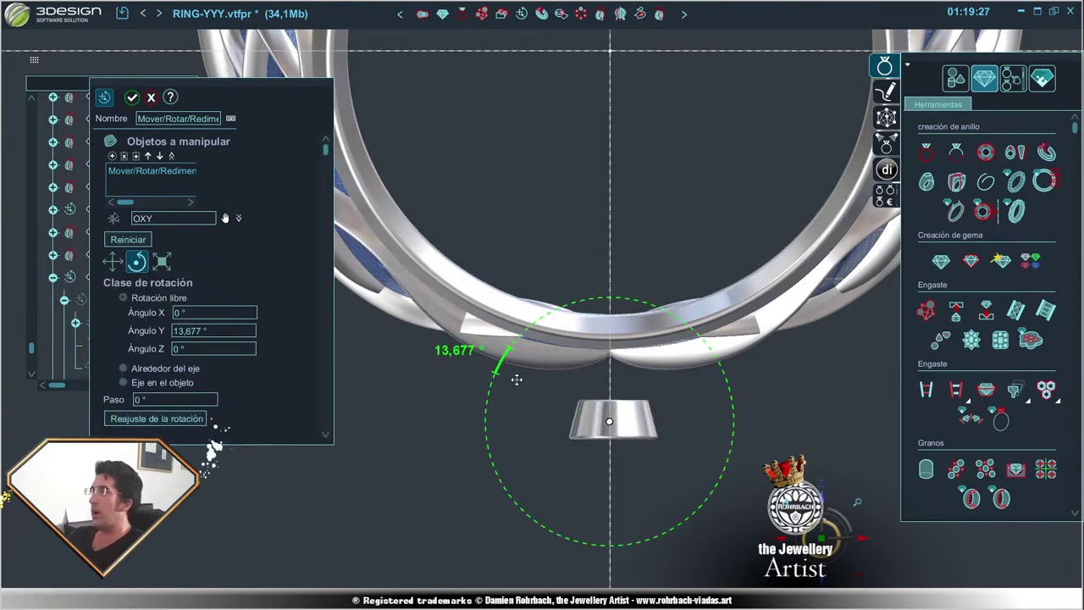
pyautogui.moveTo(516, 379); pyautogui.dragTo(511, 388)
pyautogui.scroll(2, 593, 457)
pyautogui.scroll(2, 583, 430)
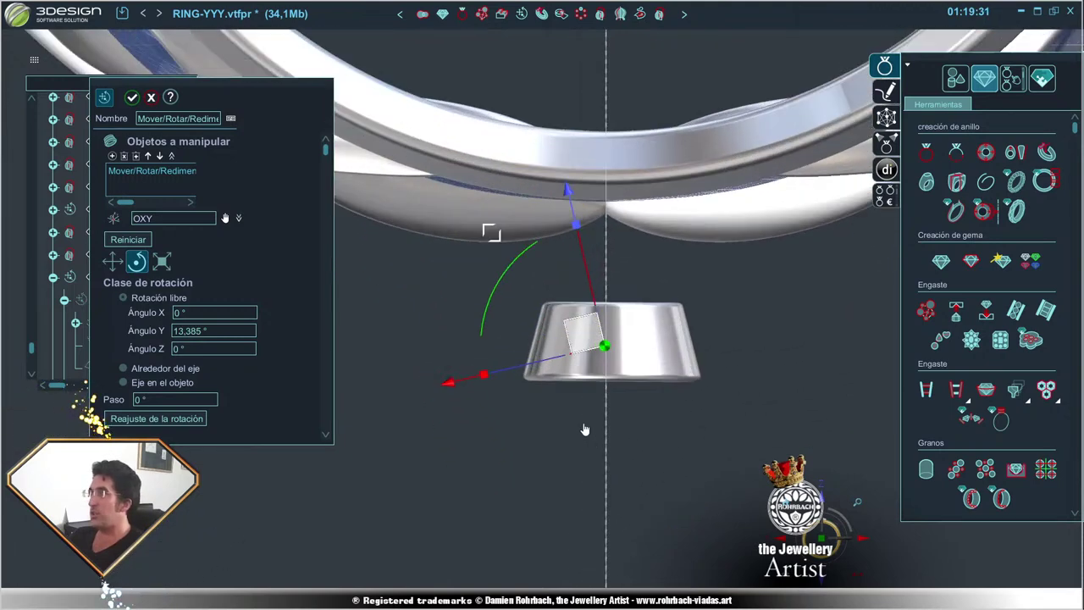
pyautogui.scroll(2, 579, 419)
pyautogui.moveTo(556, 261); pyautogui.dragTo(555, 260)
pyautogui.scroll(2, 652, 381)
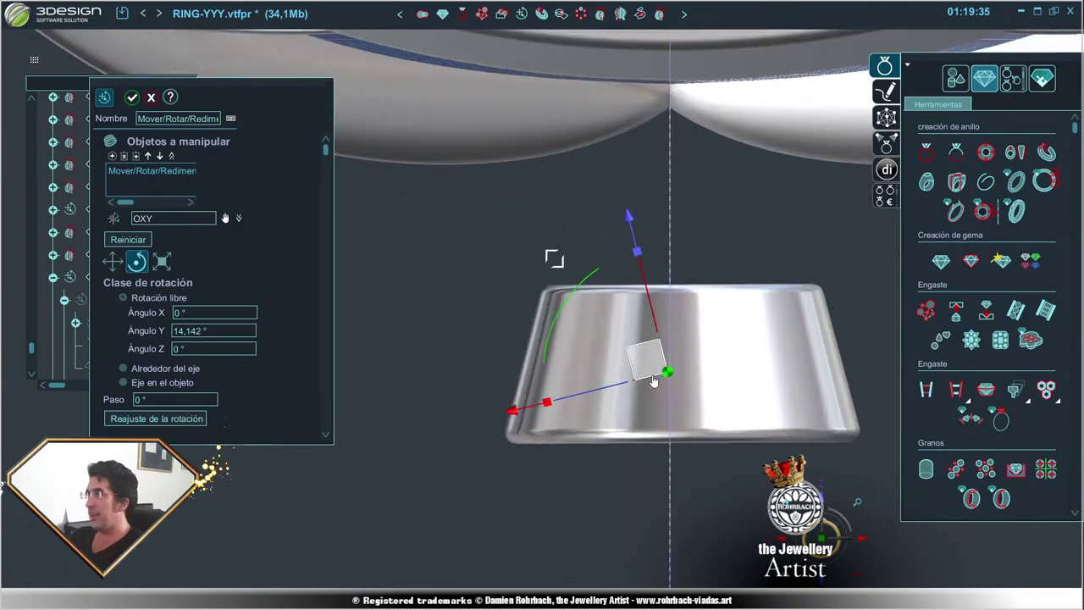
pyautogui.scroll(1, 652, 381)
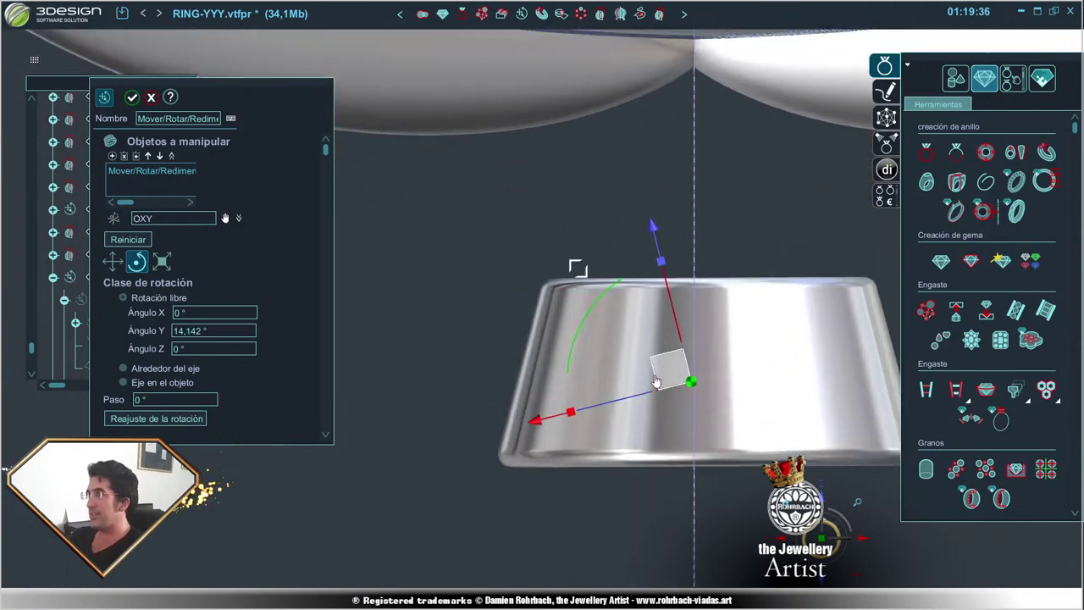
pyautogui.click(151, 99)
# - Delete the bezel stone copy without recovering its contained elements
pyautogui.scroll(-2, 587, 460)
pyautogui.scroll(-2, 587, 460)
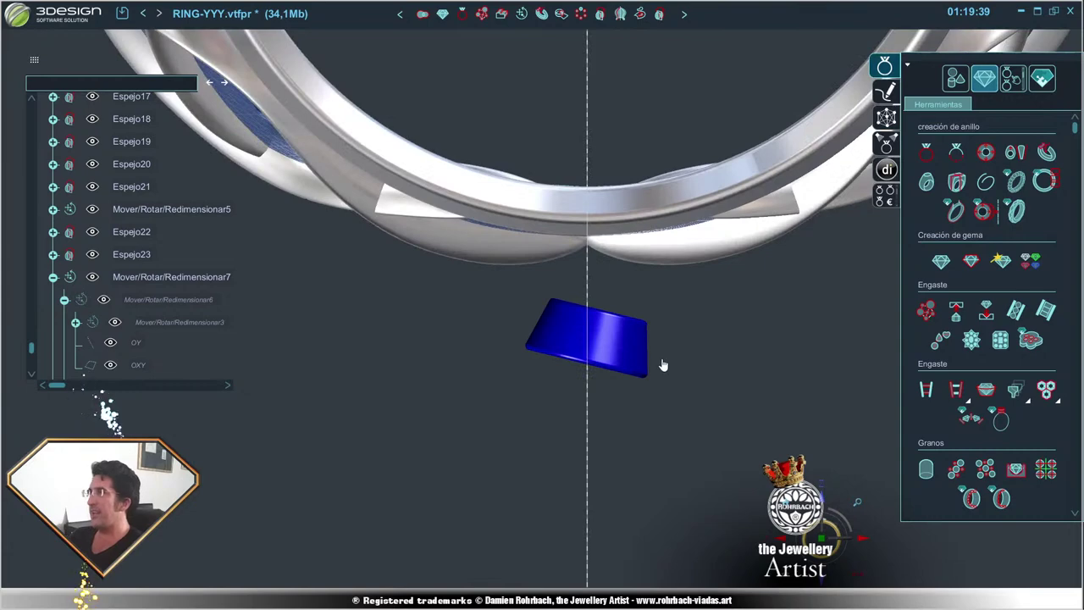
pyautogui.press('Delete')
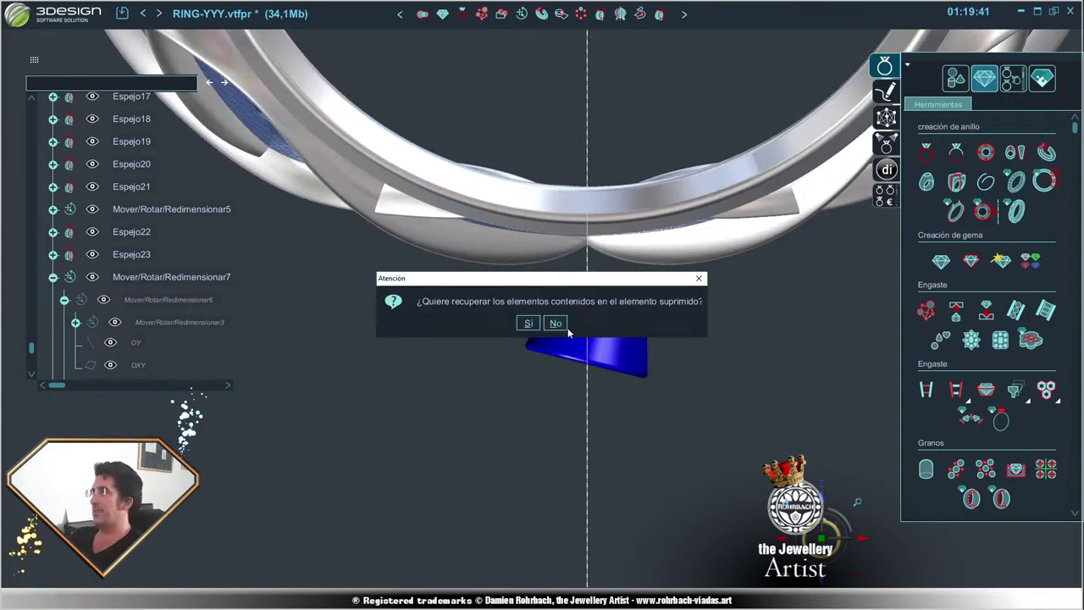
pyautogui.click(553, 322)
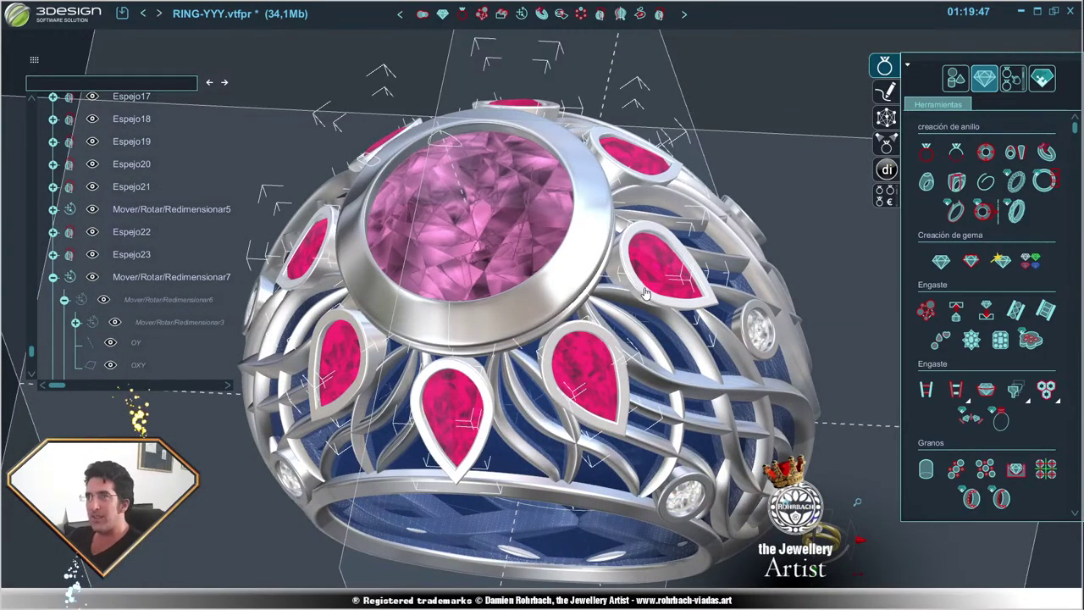
pyautogui.click(648, 296)
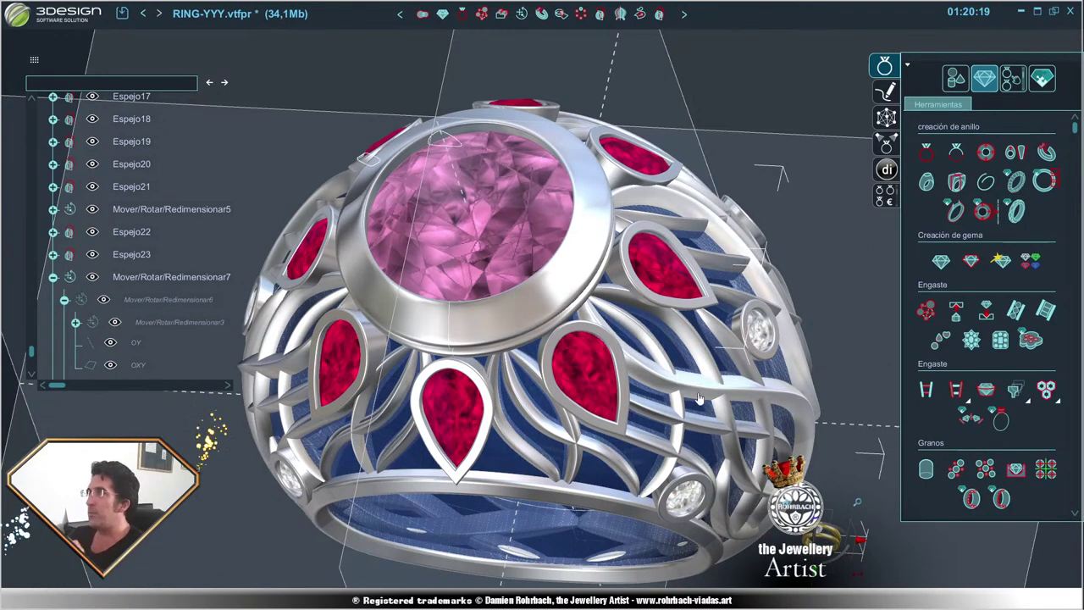
pyautogui.scroll(-3, 699, 397)
pyautogui.moveTo(699, 397)
pyautogui.mouseDown(button='middle')
pyautogui.moveTo(641, 374)
pyautogui.moveTo(575, 398)
pyautogui.moveTo(684, 397)
pyautogui.moveTo(677, 358)
pyautogui.moveTo(516, 408)
pyautogui.mouseUp(button='middle')
pyautogui.scroll(3, 669, 396)
pyautogui.scroll(-3, 662, 388)
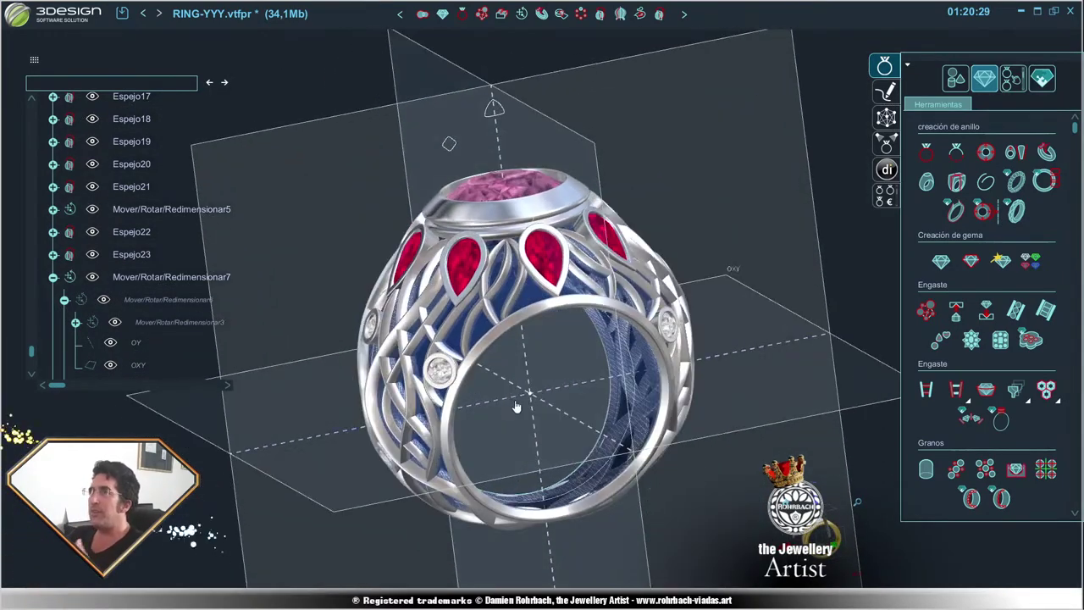
pyautogui.click(566, 245)
pyautogui.moveTo(565, 245); pyautogui.dragTo(461, 430, button='middle')
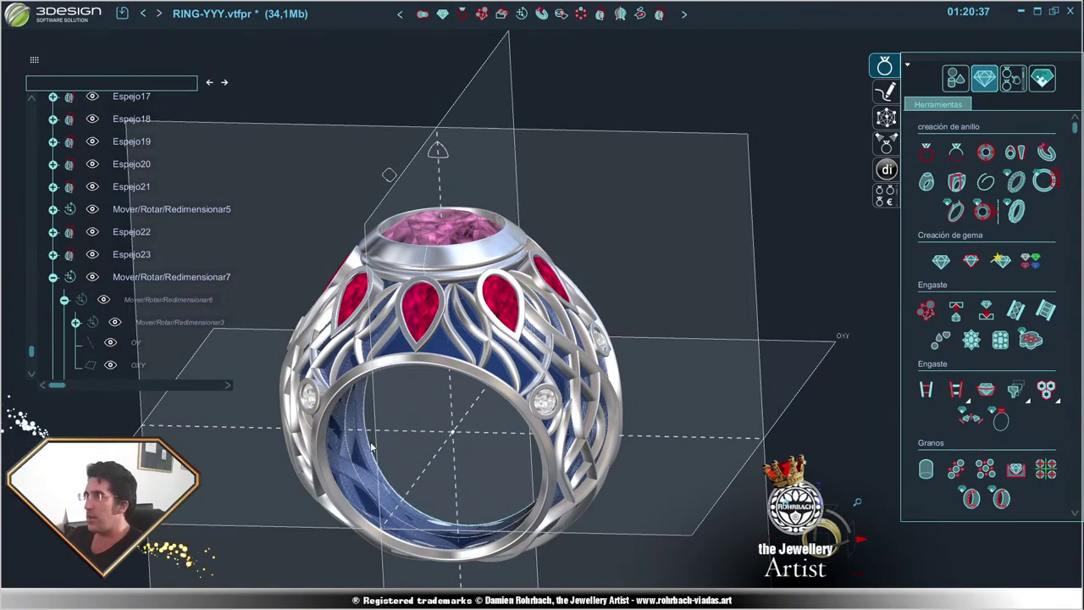
pyautogui.moveTo(397, 451)
pyautogui.mouseDown(button='middle')
pyautogui.moveTo(559, 455)
pyautogui.moveTo(551, 446)
pyautogui.mouseUp(button='middle')
pyautogui.scroll(3, 542, 449)
pyautogui.scroll(-3, 522, 443)
pyautogui.scroll(3, 566, 447)
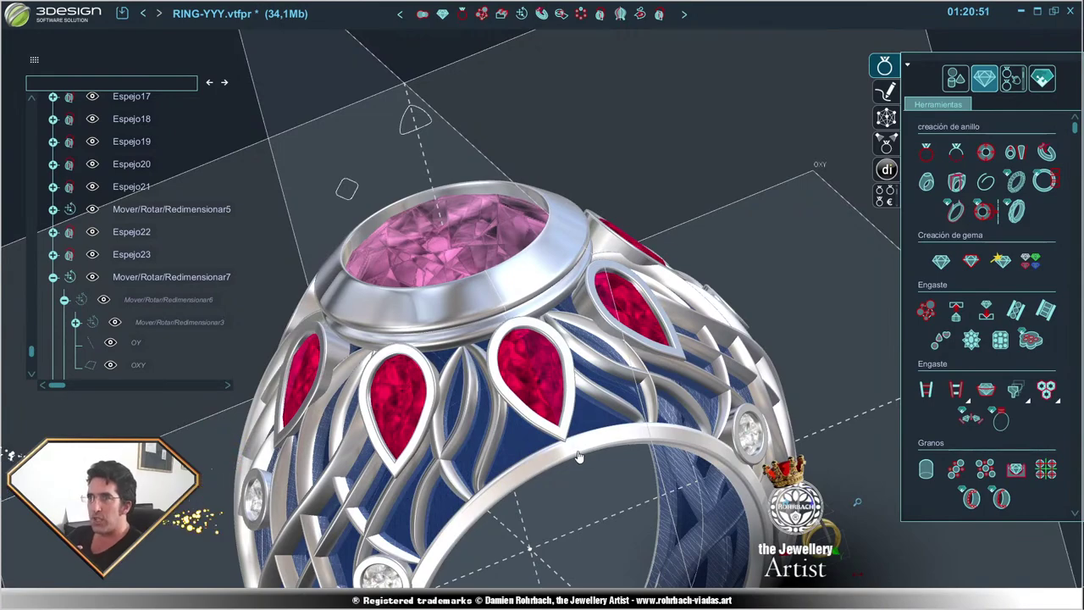
pyautogui.scroll(-2, 576, 458)
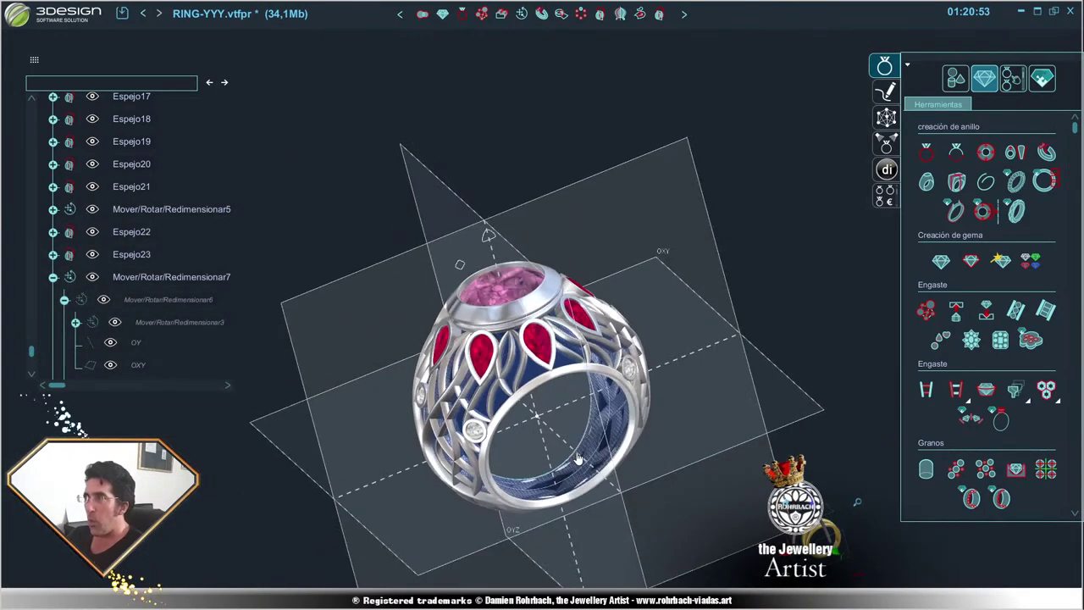
pyautogui.scroll(-2, 575, 458)
pyautogui.scroll(3, 593, 460)
pyautogui.scroll(2, 632, 463)
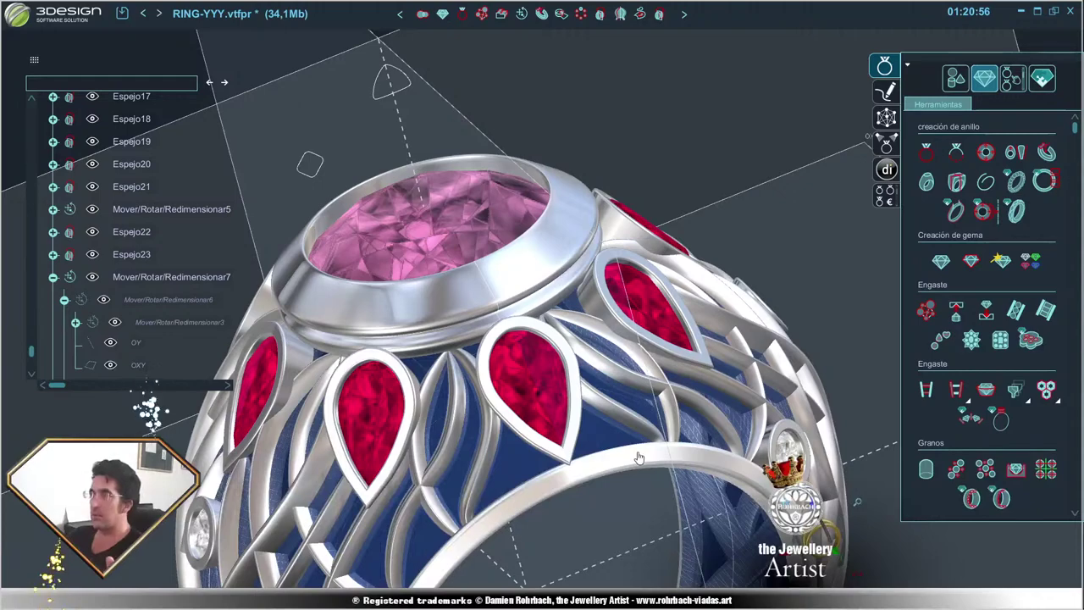
pyautogui.scroll(-2, 639, 457)
pyautogui.moveTo(626, 453)
pyautogui.mouseDown(button='middle')
pyautogui.moveTo(430, 422)
pyautogui.moveTo(444, 429)
pyautogui.mouseUp(button='middle')
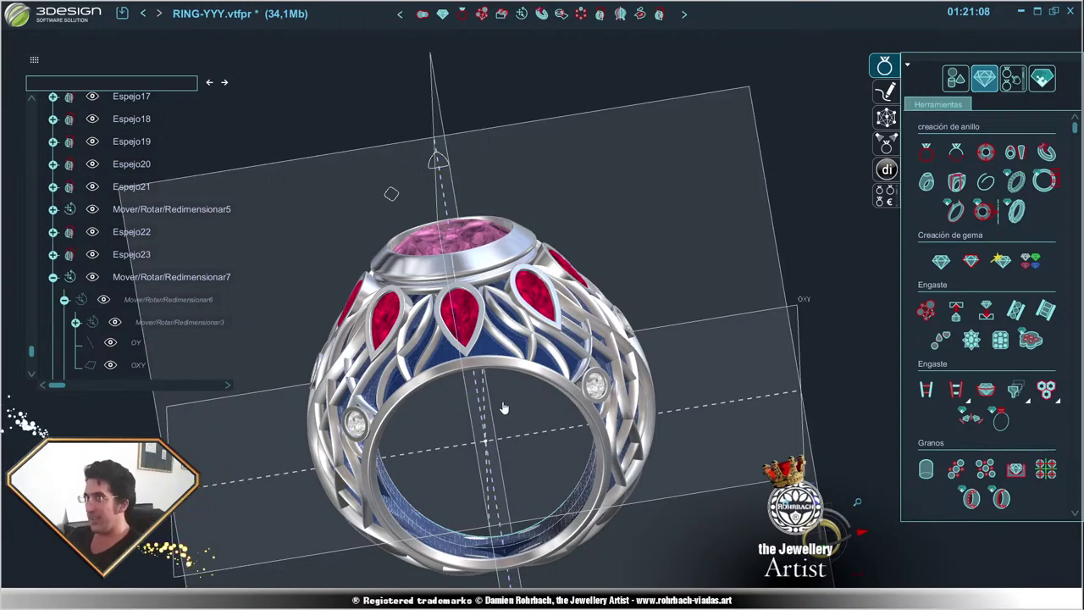
pyautogui.moveTo(556, 412)
pyautogui.mouseDown(button='middle')
pyautogui.moveTo(509, 407)
pyautogui.moveTo(554, 455)
pyautogui.moveTo(702, 277)
pyautogui.moveTo(709, 438)
pyautogui.mouseUp(button='middle')
pyautogui.moveTo(534, 404); pyautogui.dragTo(559, 399, button='middle')
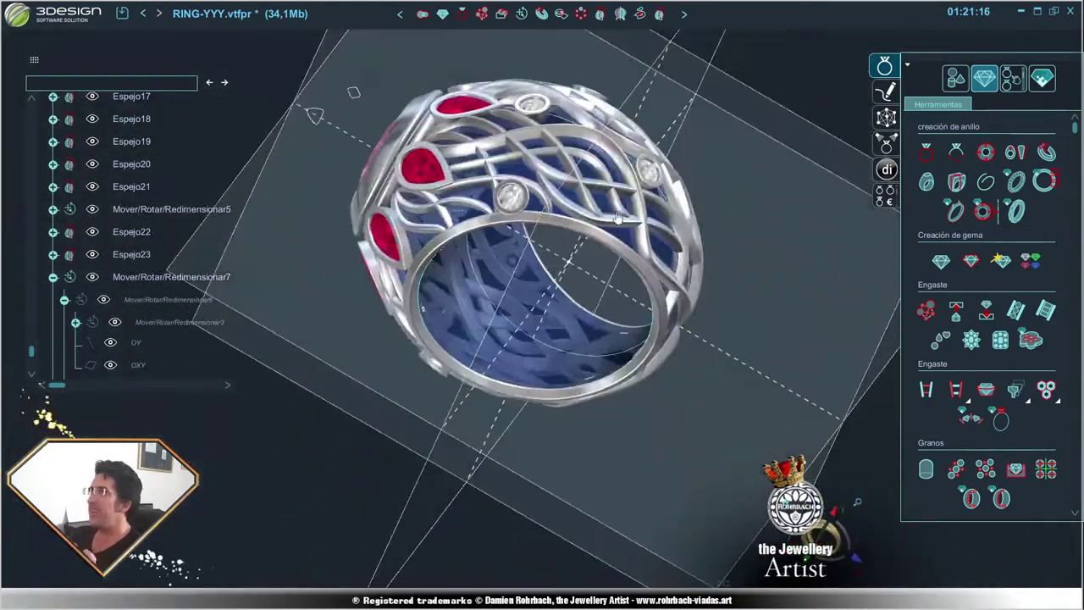
pyautogui.scroll(5, 572, 398)
pyautogui.scroll(-5, 571, 397)
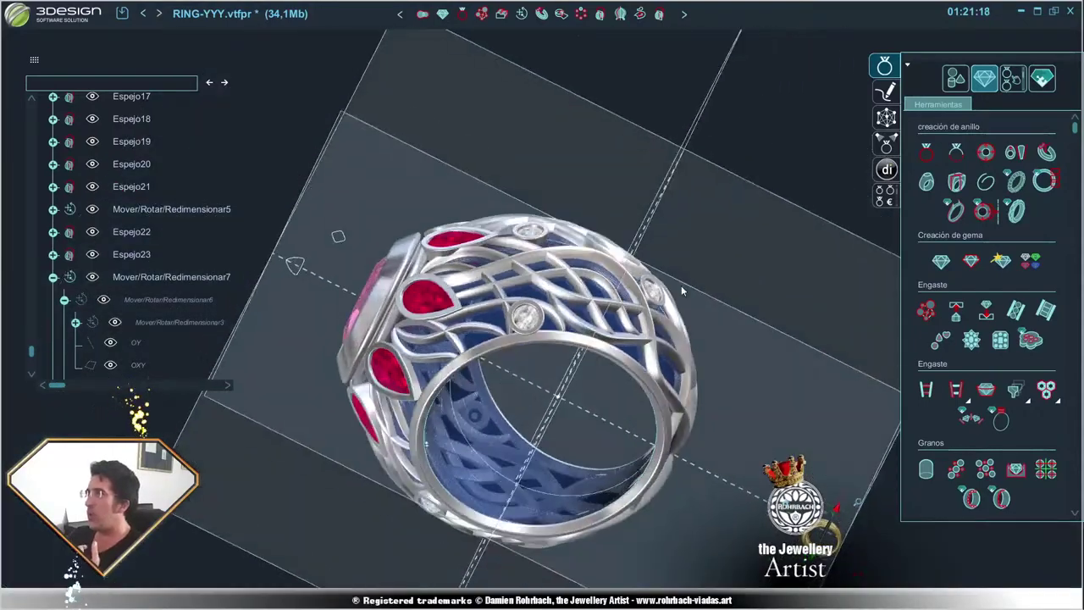
pyautogui.moveTo(681, 285); pyautogui.dragTo(544, 229, button='middle')
pyautogui.scroll(5, 642, 342)
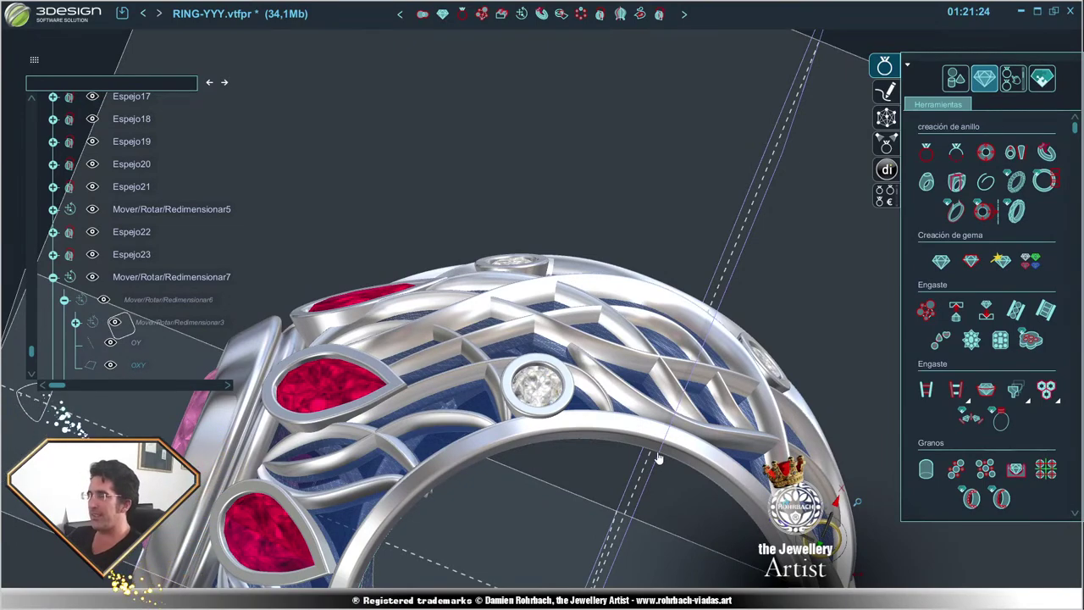
pyautogui.scroll(-5, 656, 458)
pyautogui.moveTo(656, 458); pyautogui.dragTo(445, 465, button='middle')
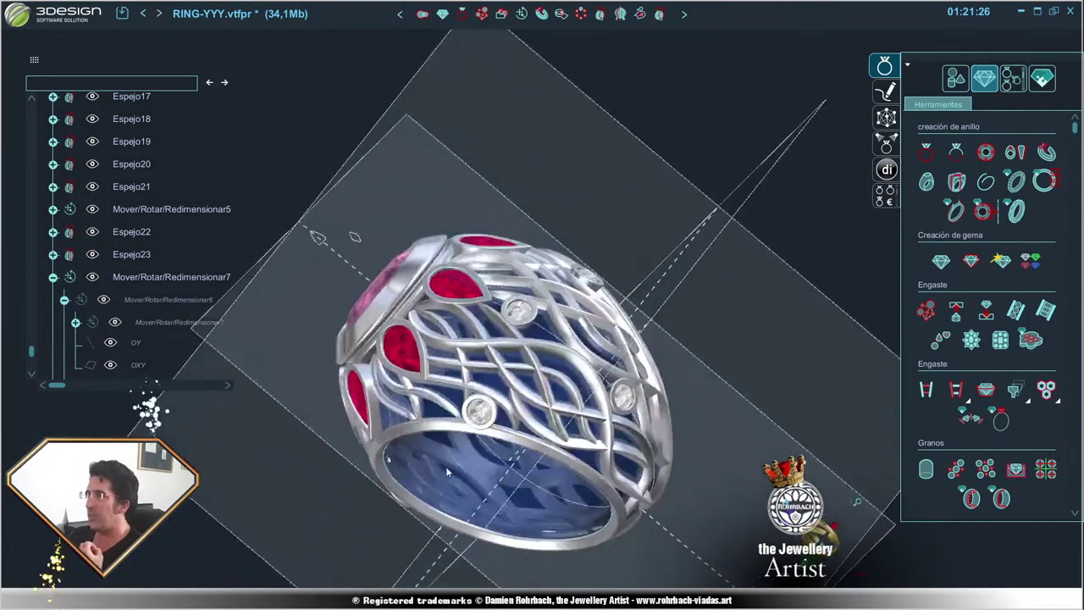
pyautogui.scroll(5, 491, 386)
pyautogui.scroll(-2, 491, 386)
pyautogui.scroll(-3, 491, 386)
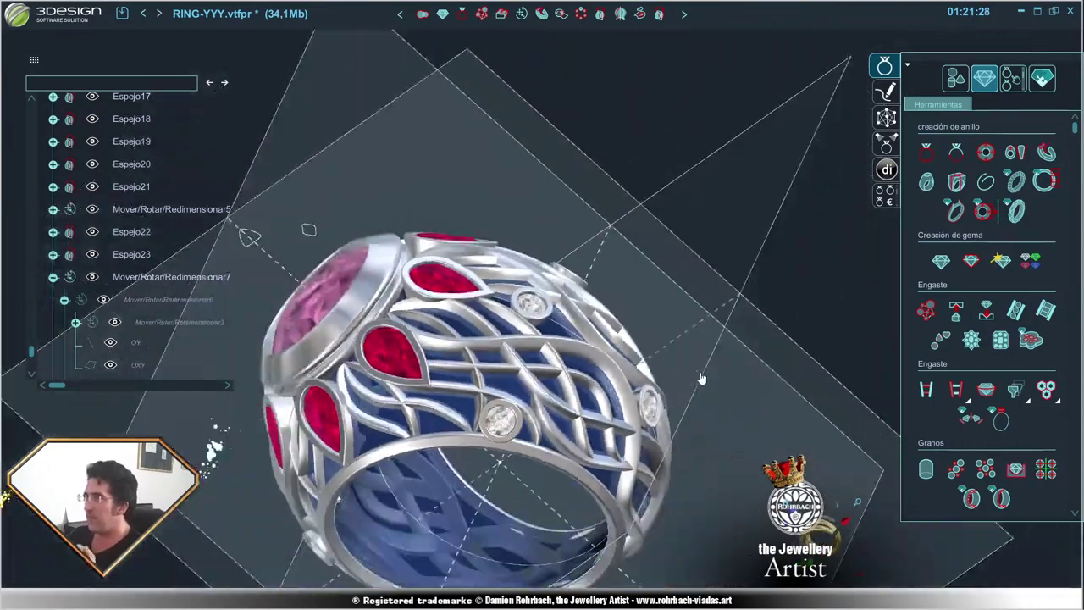
pyautogui.moveTo(491, 386)
pyautogui.mouseDown(button='middle')
pyautogui.moveTo(665, 366)
pyautogui.moveTo(618, 315)
pyautogui.mouseUp(button='middle')
pyautogui.scroll(3, 617, 315)
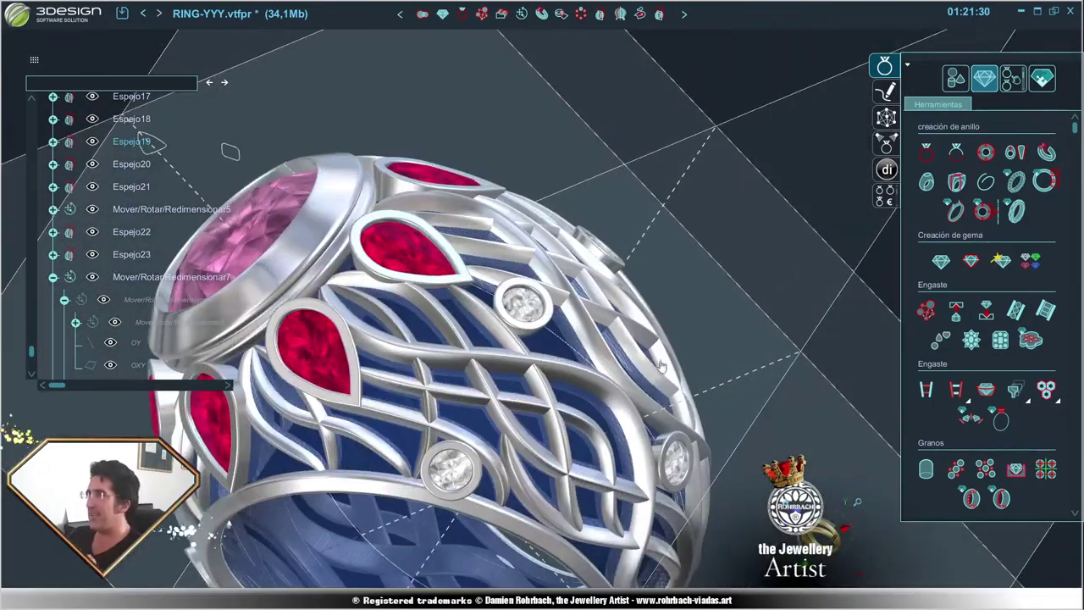
pyautogui.moveTo(660, 365)
pyautogui.mouseDown(button='middle')
pyautogui.moveTo(681, 378)
pyautogui.moveTo(429, 452)
pyautogui.mouseUp(button='middle')
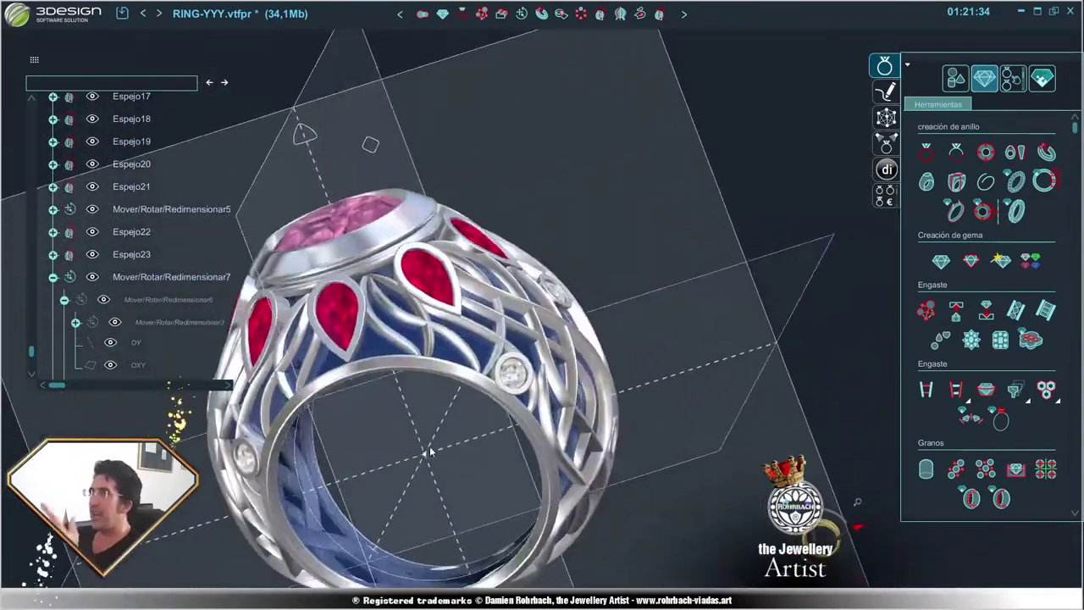
pyautogui.moveTo(430, 453)
pyautogui.mouseDown(button='middle')
pyautogui.moveTo(412, 412)
pyautogui.moveTo(598, 383)
pyautogui.mouseUp(button='middle')
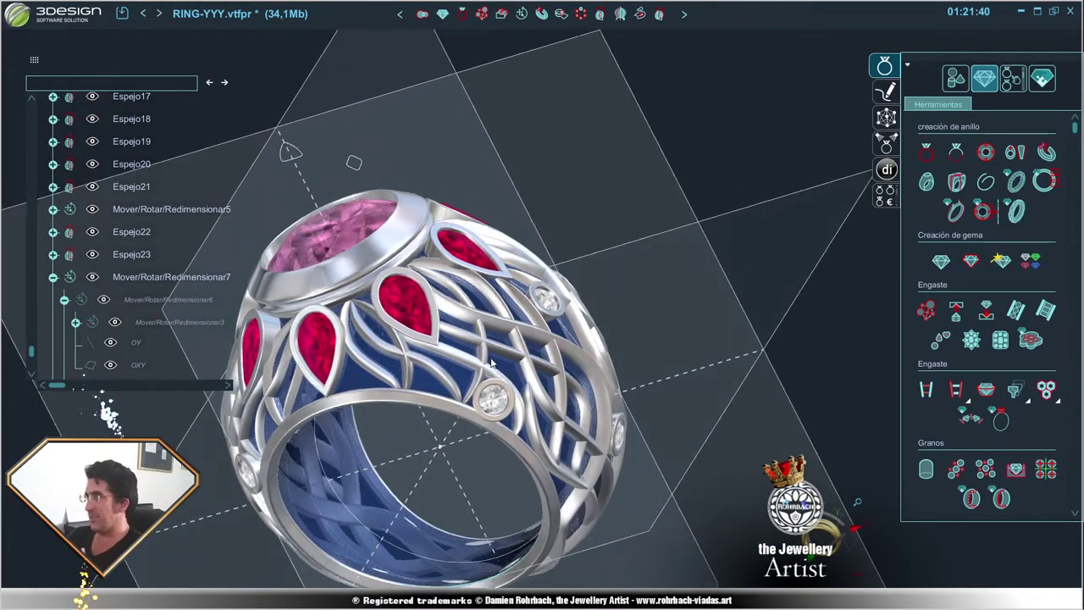
pyautogui.moveTo(587, 377); pyautogui.dragTo(437, 370, button='middle')
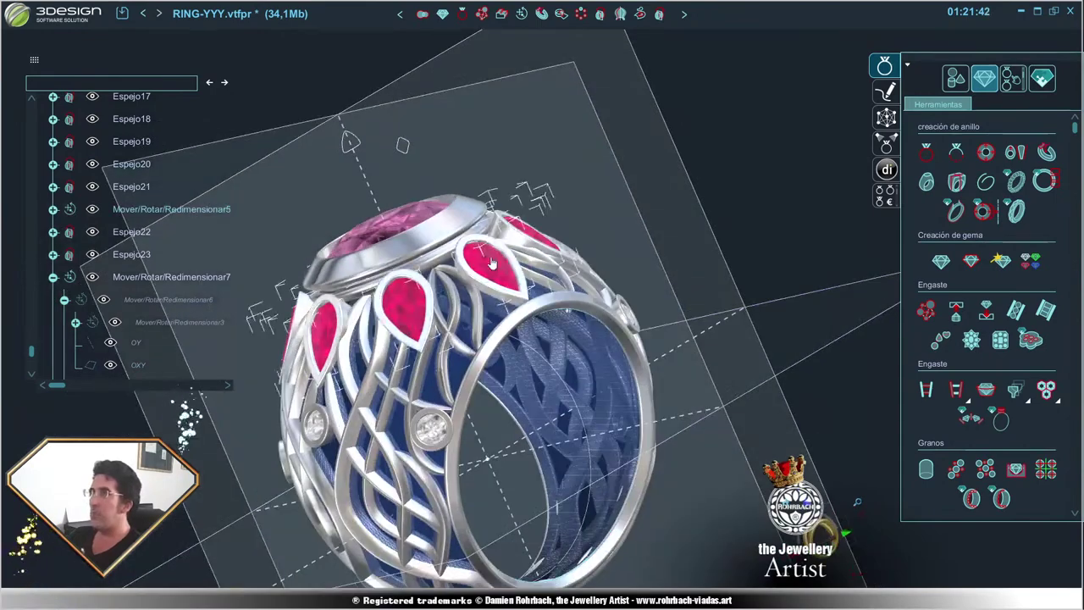
pyautogui.click(492, 259)
# - Shift the pear gem and its bezel slightly outward on the ring's top edge
pyautogui.rightClick(498, 252)
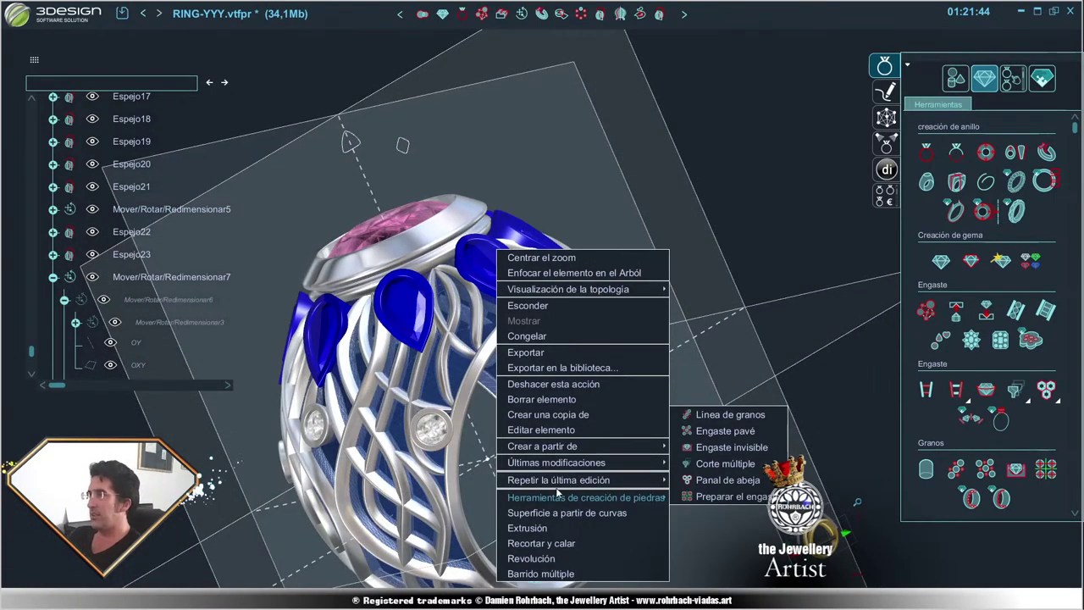
pyautogui.click(744, 448)
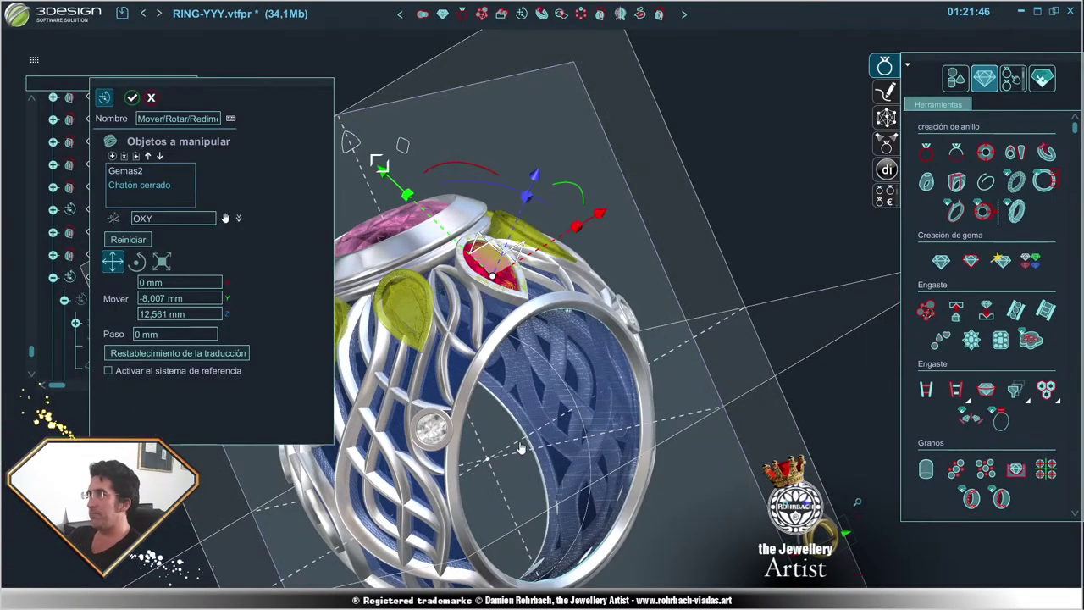
pyautogui.moveTo(521, 449); pyautogui.dragTo(732, 497, button='middle')
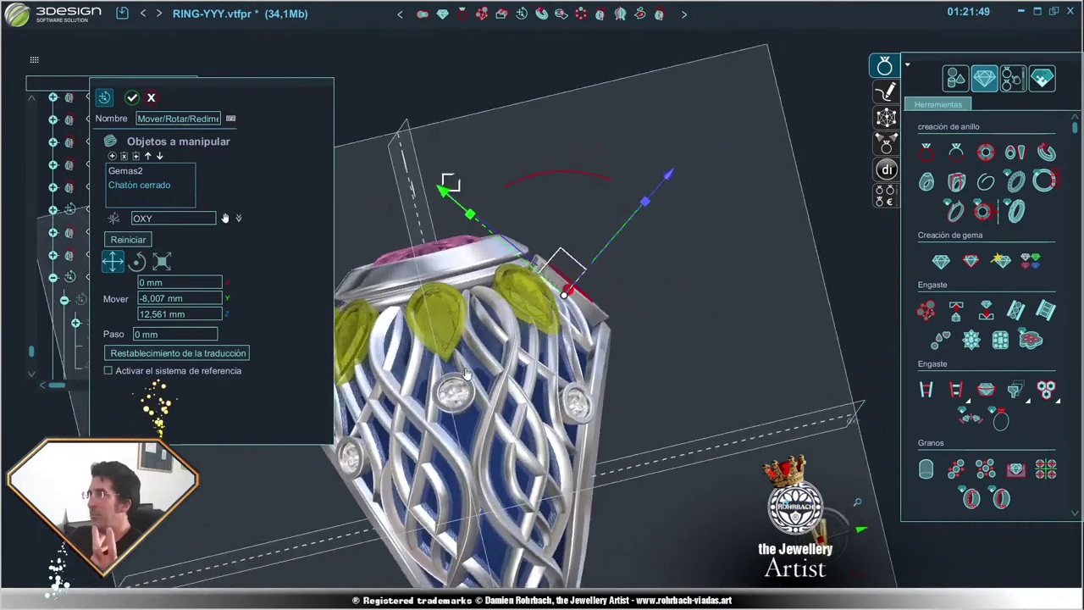
pyautogui.moveTo(508, 347); pyautogui.dragTo(488, 329, button='middle')
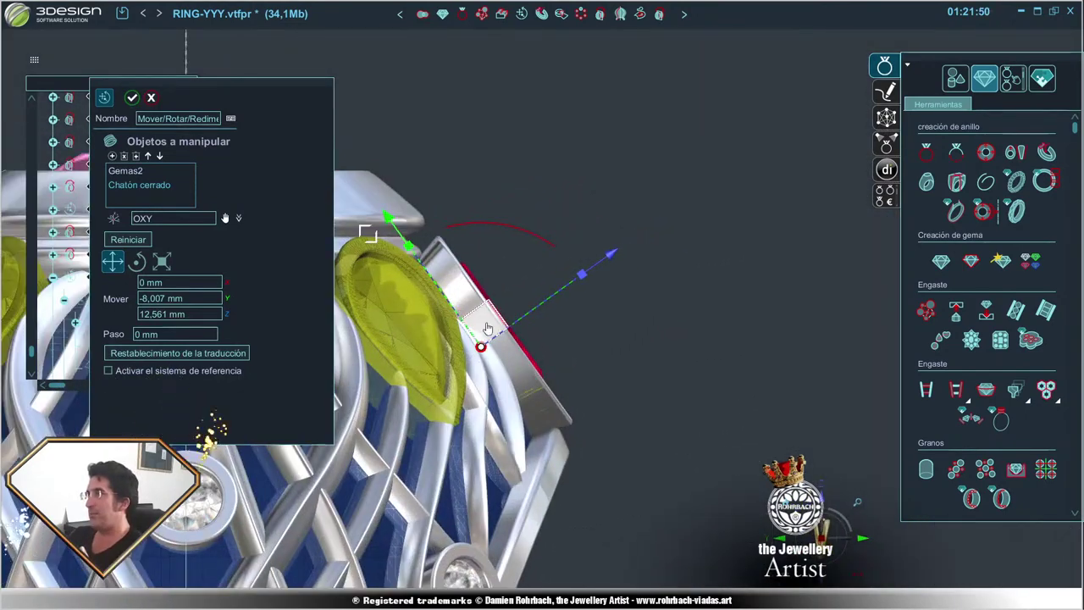
pyautogui.moveTo(488, 328); pyautogui.dragTo(497, 322)
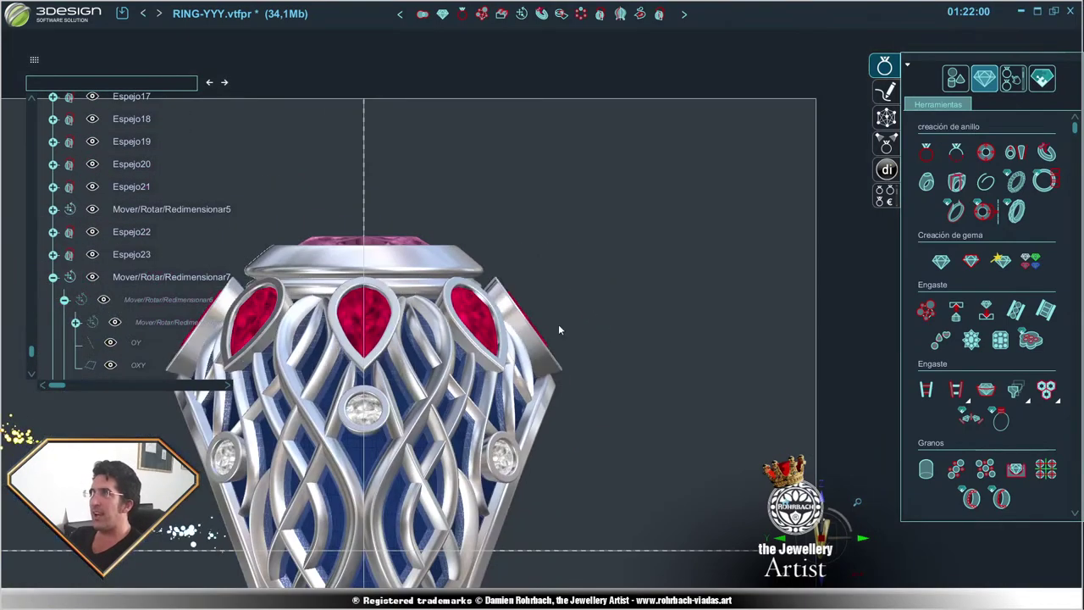
# - Select the pear gems in the history tree
pyautogui.scroll(2, 574, 359)
pyautogui.scroll(1, 508, 339)
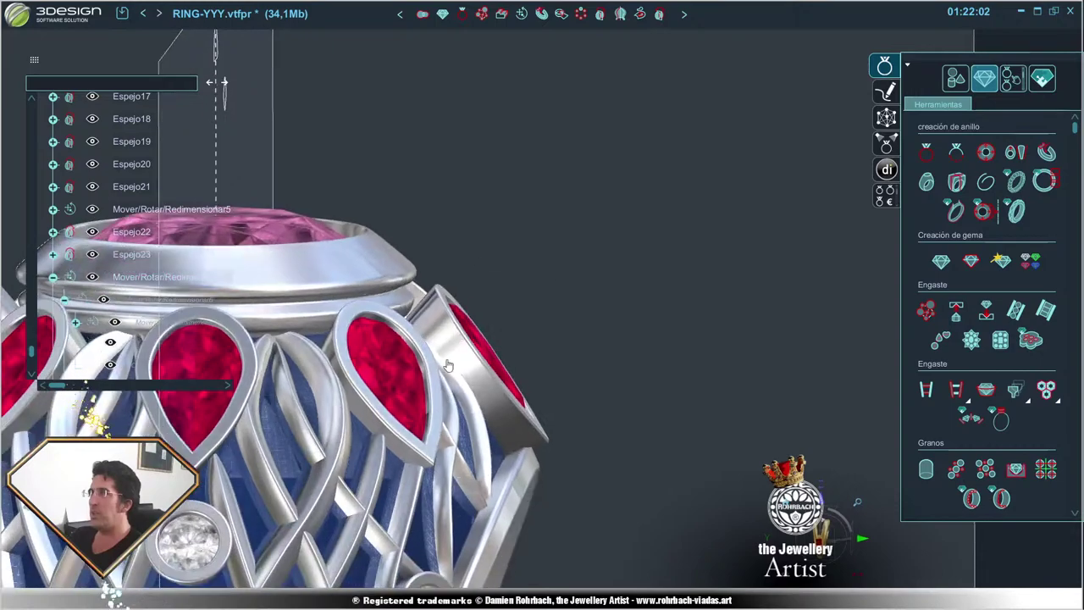
pyautogui.scroll(1, 507, 364)
pyautogui.click(451, 335)
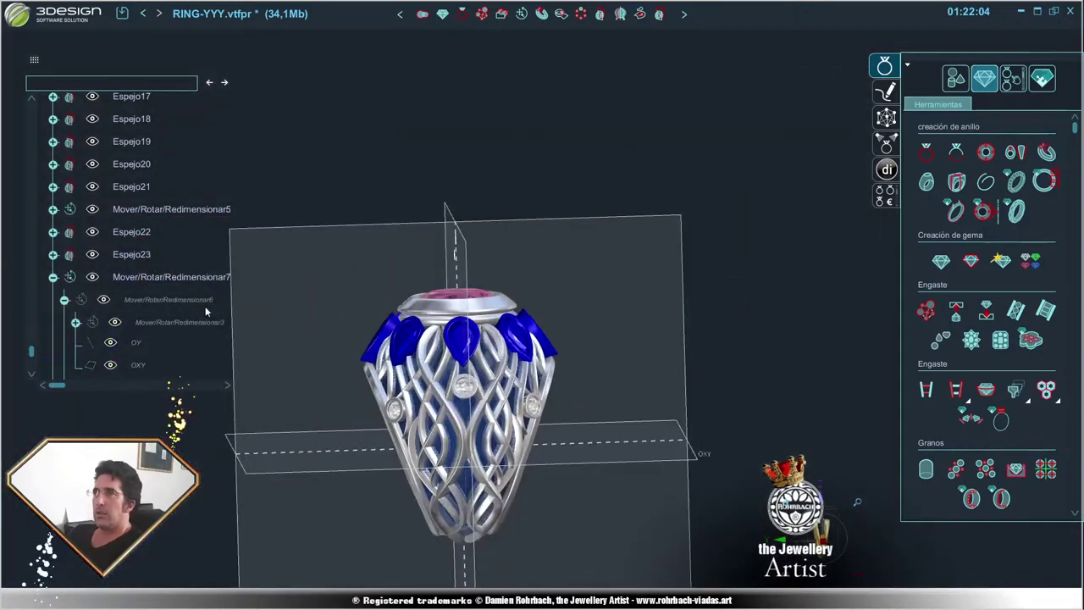
# - Reopen the pear gems' Mover/Rotar/Redimensionar step and move its panel aside to uncover the history
pyautogui.scroll(8, 178, 285)
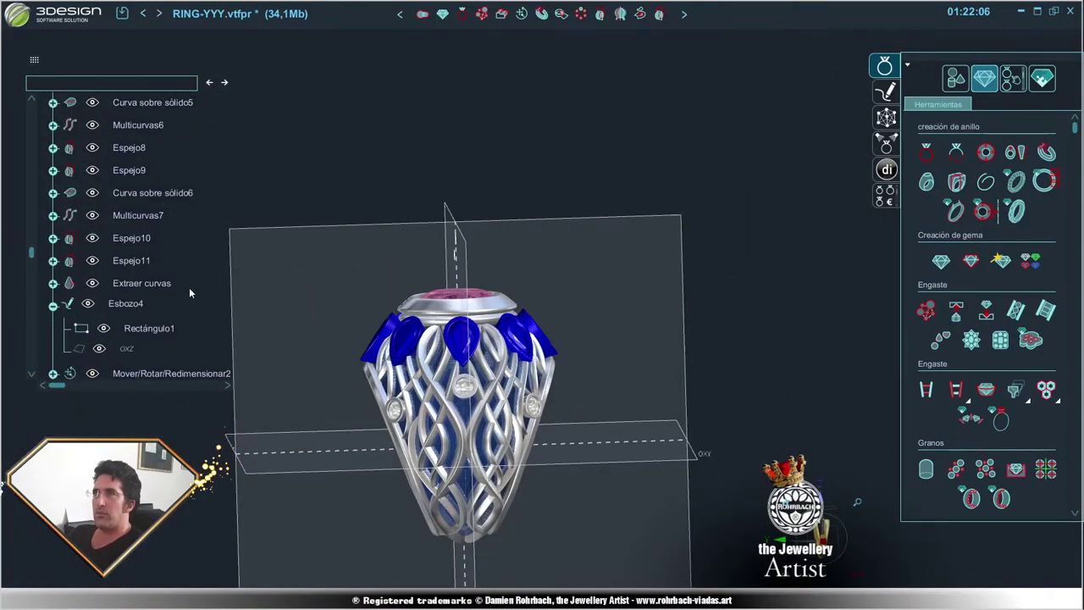
pyautogui.scroll(-4, 189, 287)
pyautogui.scroll(-4, 200, 296)
pyautogui.scroll(3, 211, 311)
pyautogui.scroll(3, 214, 312)
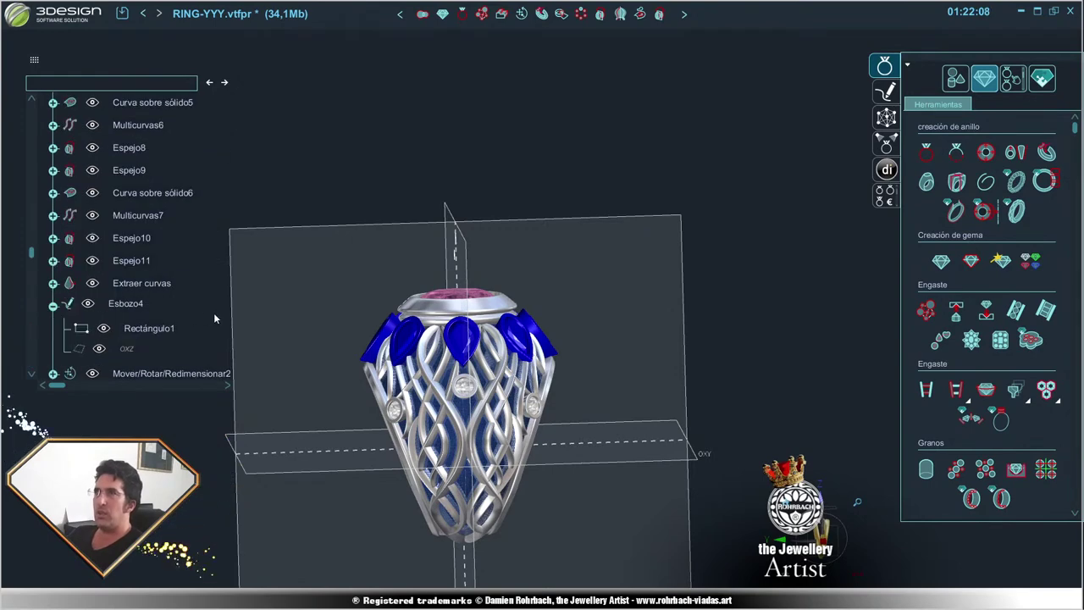
pyautogui.scroll(3, 203, 320)
pyautogui.scroll(3, 191, 327)
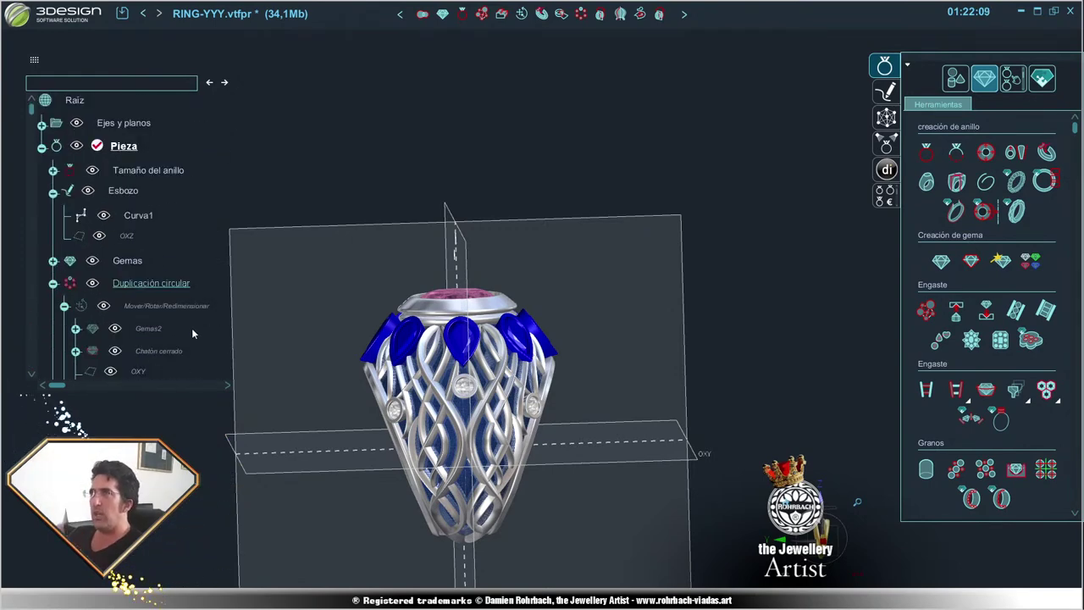
pyautogui.doubleClick(153, 305)
pyautogui.moveTo(642, 372); pyautogui.dragTo(656, 368, button='middle')
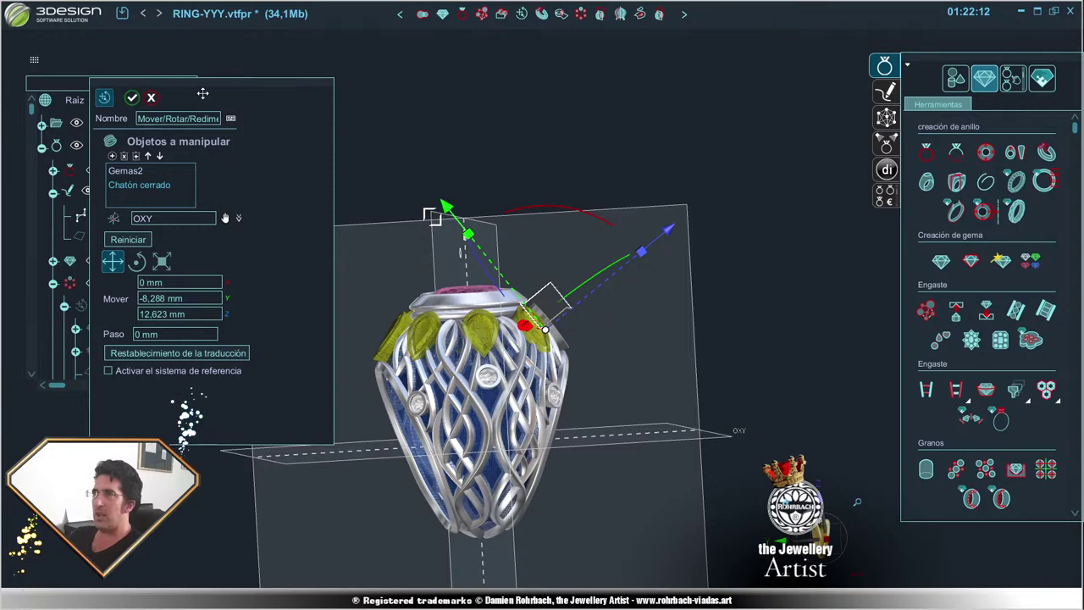
pyautogui.moveTo(202, 93); pyautogui.dragTo(275, 86)
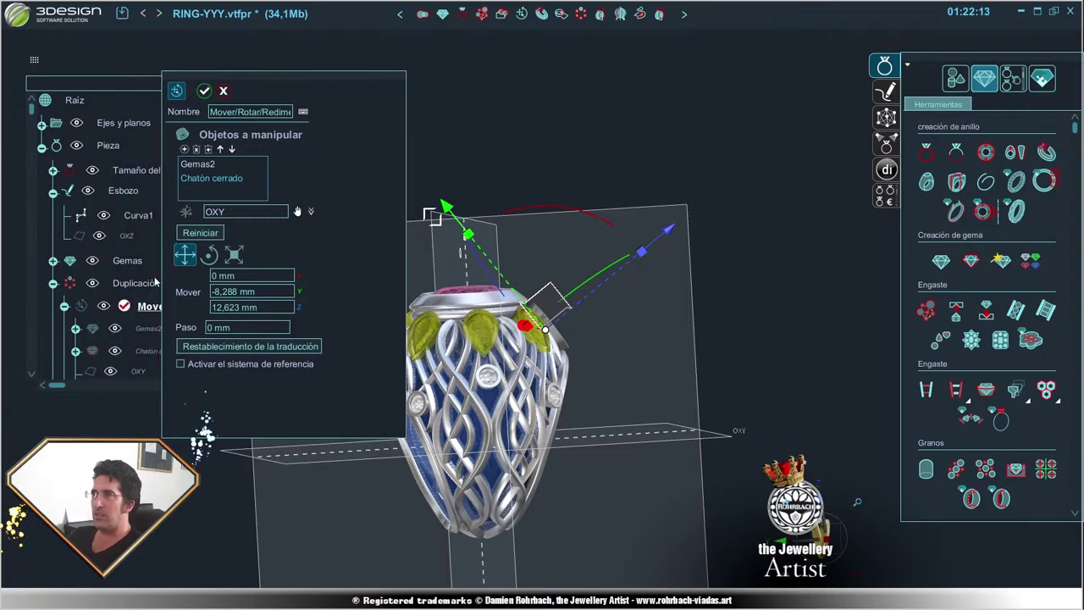
# - Widen the pear bezels' base to 0.693 mm, giving 11.505° angle, 1.972 mm height, 0.46 mm crown
pyautogui.doubleClick(142, 351)
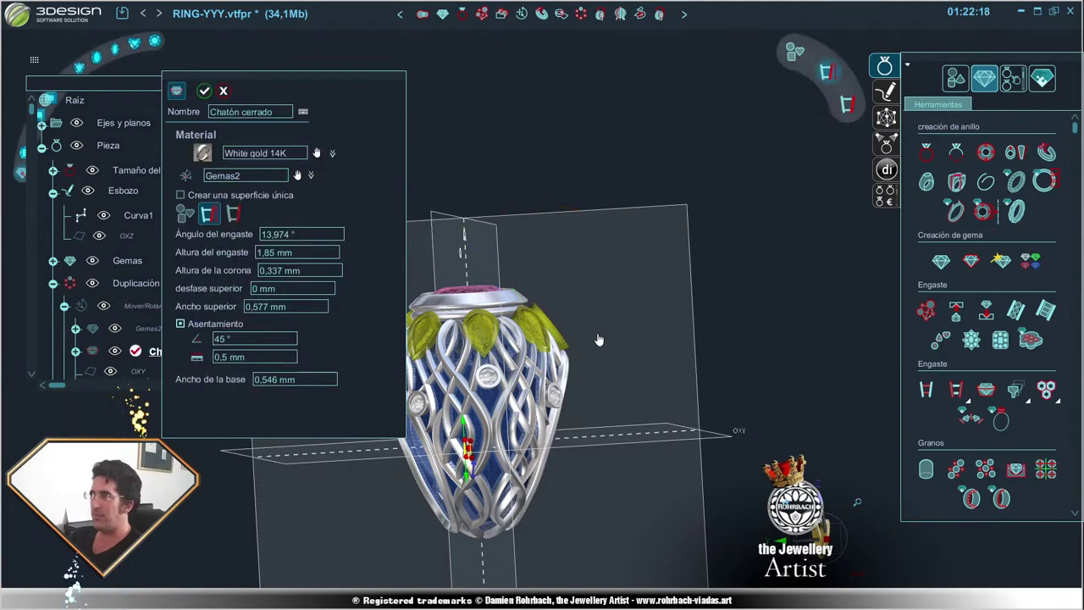
pyautogui.moveTo(643, 381)
pyautogui.mouseDown(button='middle')
pyautogui.moveTo(811, 386)
pyautogui.moveTo(443, 314)
pyautogui.moveTo(701, 414)
pyautogui.mouseUp(button='middle')
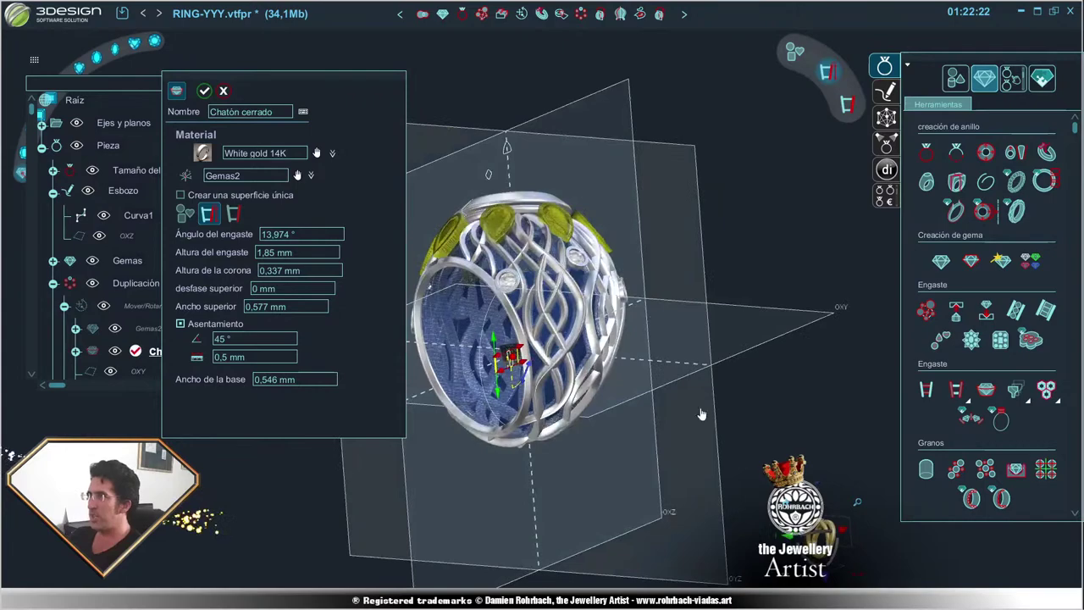
pyautogui.moveTo(844, 548); pyautogui.dragTo(525, 370, button='middle')
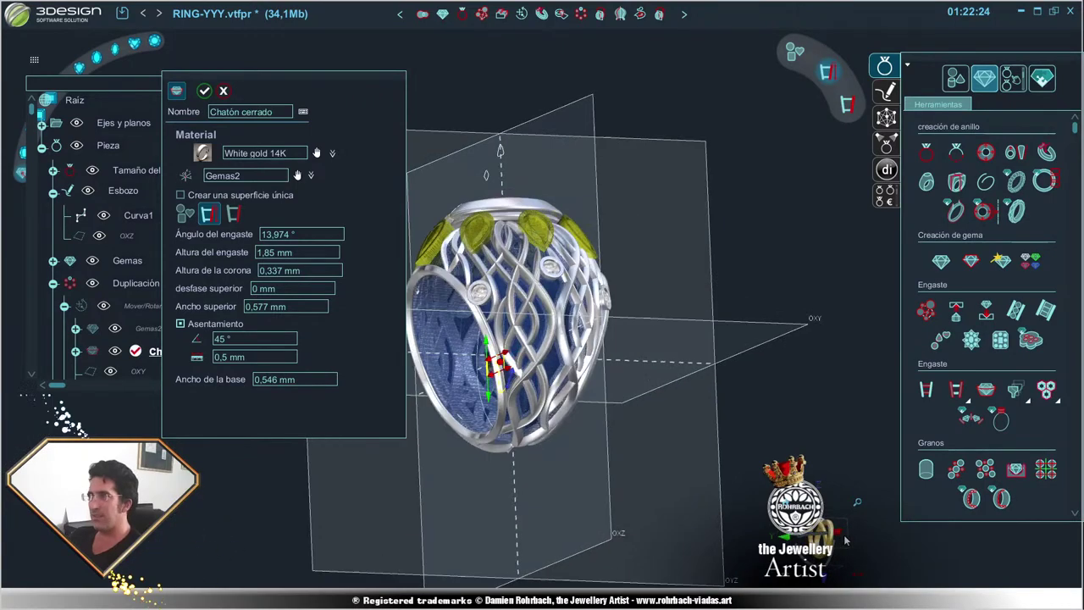
pyautogui.scroll(5, 525, 369)
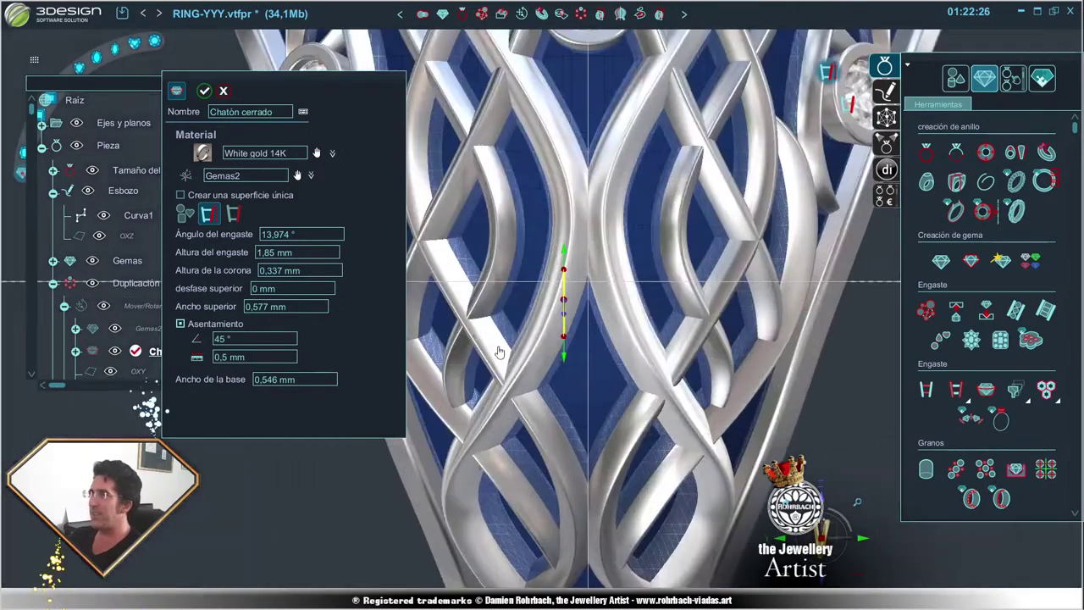
pyautogui.scroll(5, 525, 370)
pyautogui.moveTo(660, 254)
pyautogui.mouseDown(button='middle')
pyautogui.moveTo(718, 219)
pyautogui.moveTo(519, 287)
pyautogui.mouseUp(button='middle')
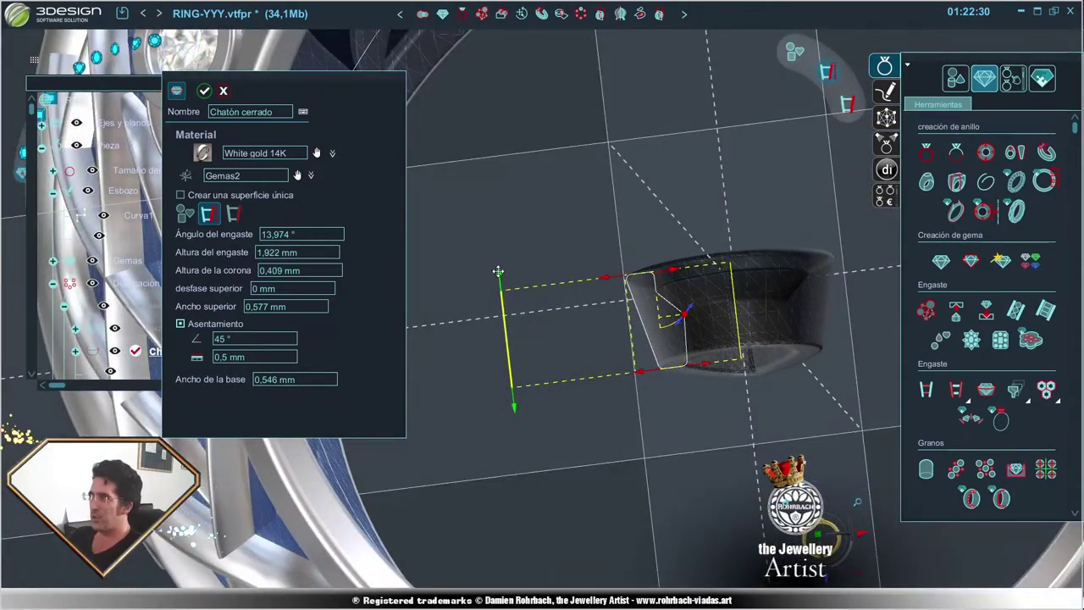
pyautogui.moveTo(635, 373); pyautogui.dragTo(624, 365)
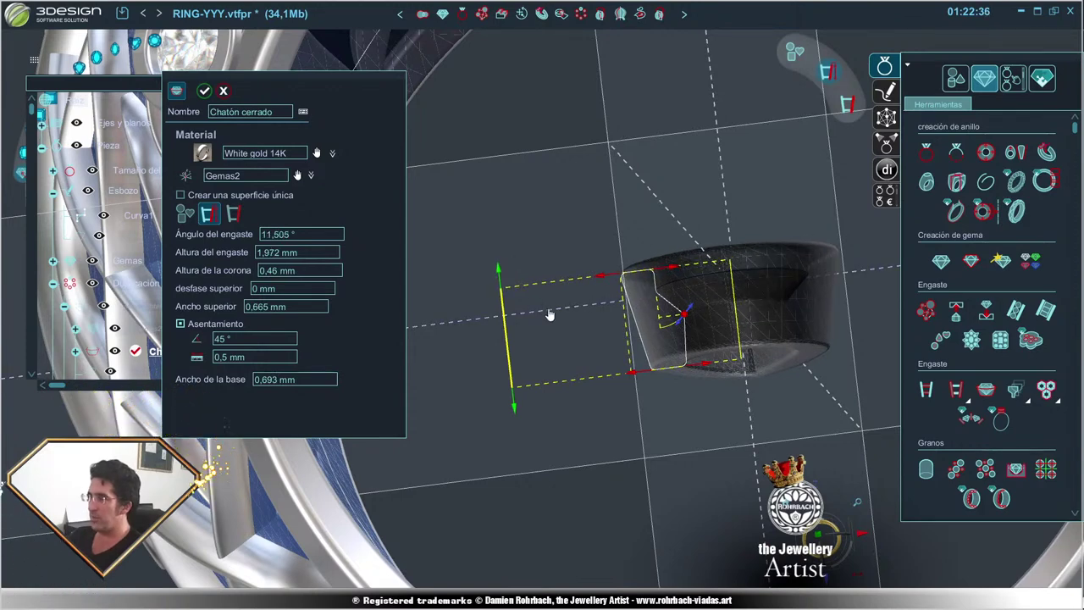
pyautogui.press('Return')
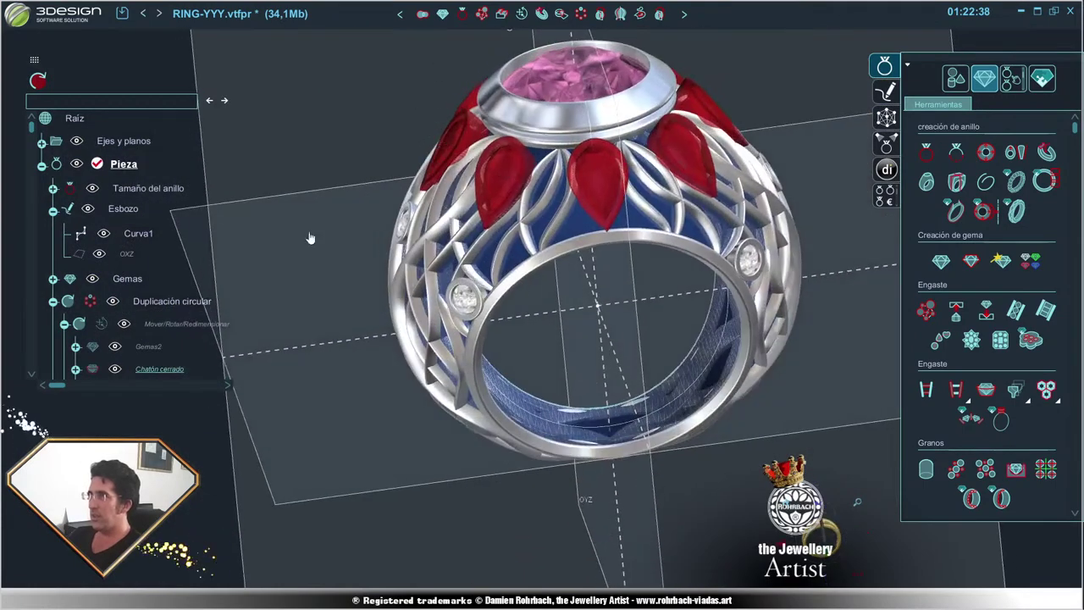
pyautogui.moveTo(381, 221); pyautogui.dragTo(601, 370, button='middle')
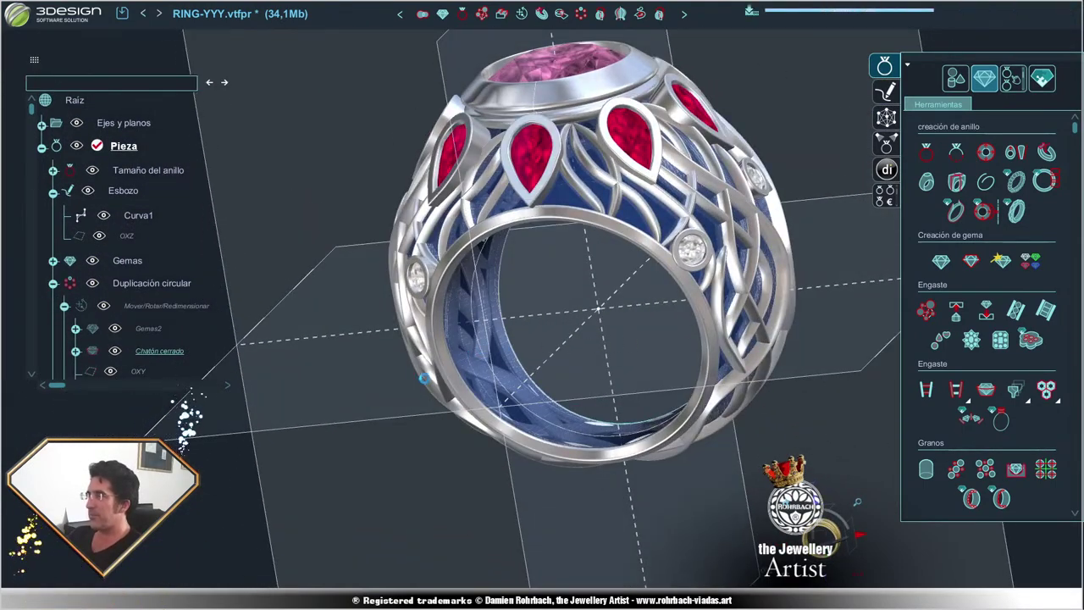
pyautogui.moveTo(423, 379)
pyautogui.mouseDown(button='middle')
pyautogui.moveTo(312, 486)
pyautogui.moveTo(319, 224)
pyautogui.mouseUp(button='middle')
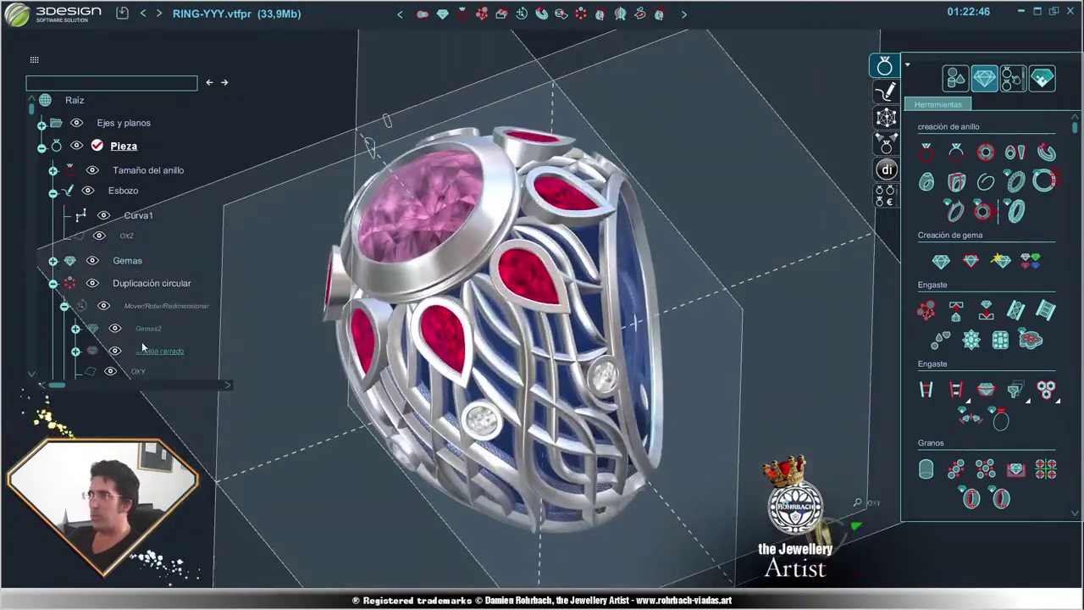
# - Nudge the pear rubies and bezels to Y −8.061 mm, Z 12.697 mm and confirm
pyautogui.doubleClick(144, 306)
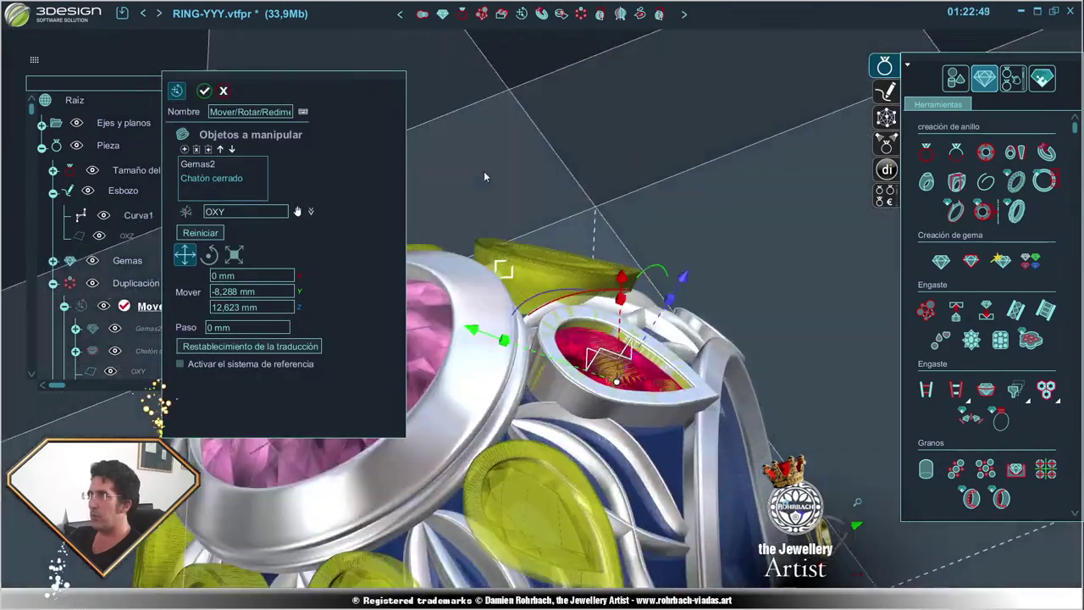
pyautogui.moveTo(483, 177); pyautogui.dragTo(674, 298, button='middle')
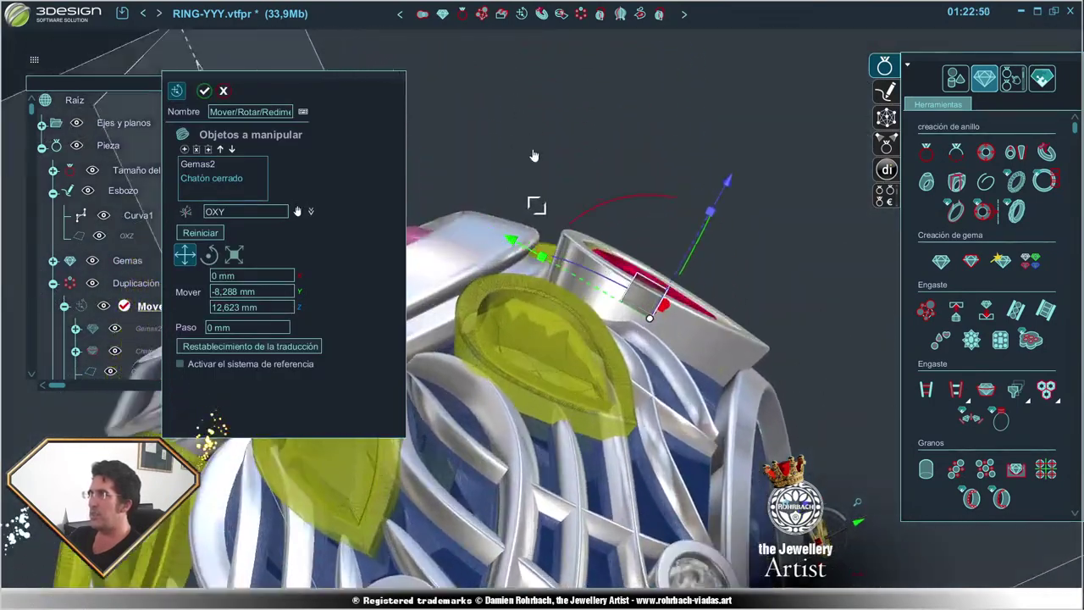
pyautogui.moveTo(673, 298); pyautogui.dragTo(657, 292)
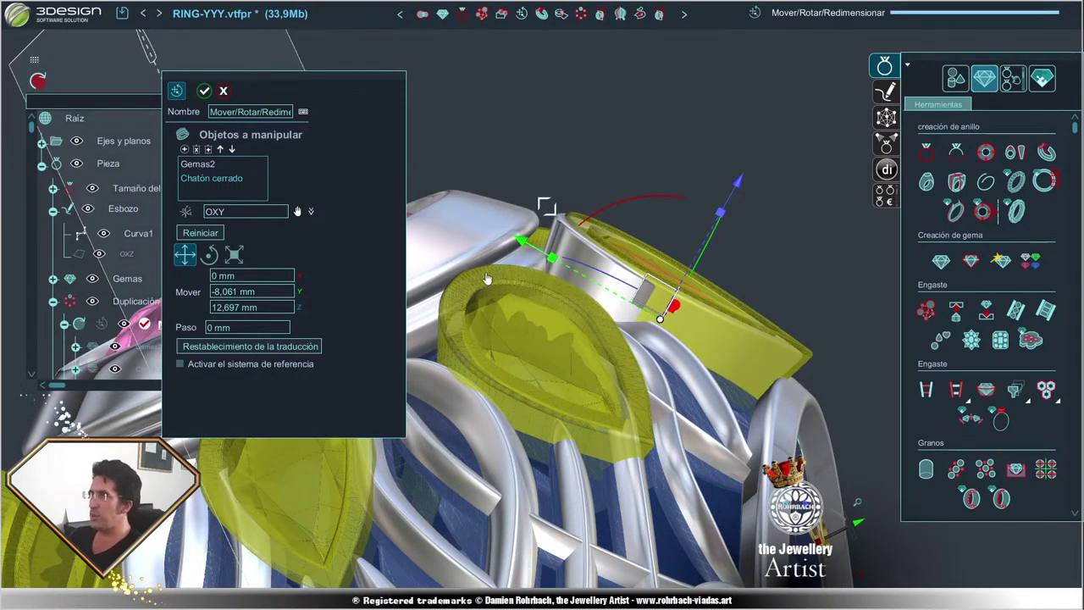
pyautogui.click(204, 90)
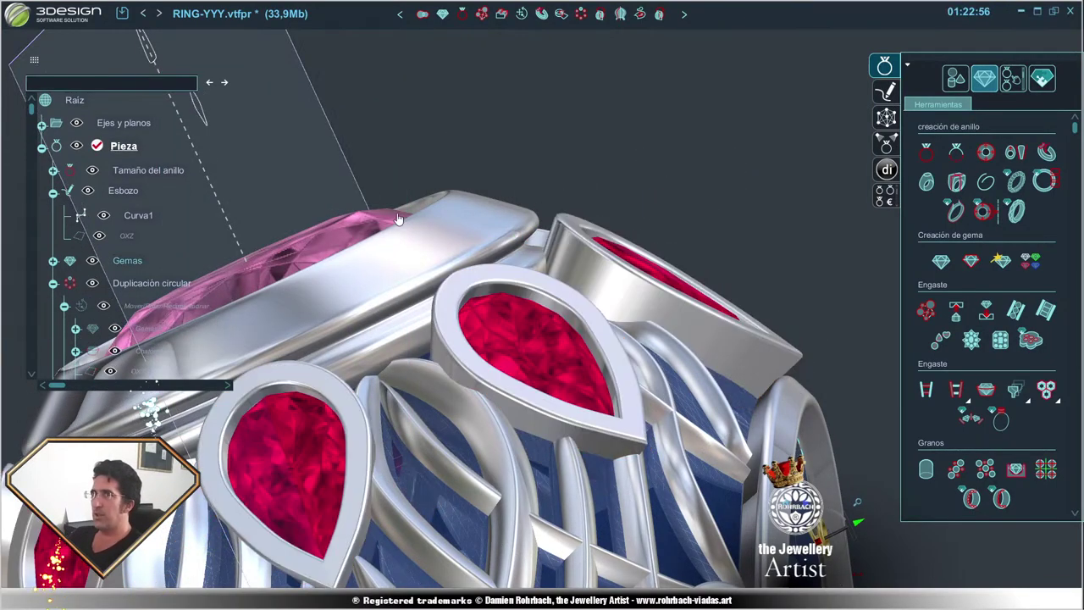
pyautogui.scroll(-3, 615, 370)
pyautogui.scroll(-2, 614, 371)
pyautogui.moveTo(614, 371)
pyautogui.mouseDown(button='middle')
pyautogui.moveTo(635, 269)
pyautogui.moveTo(656, 314)
pyautogui.mouseUp(button='middle')
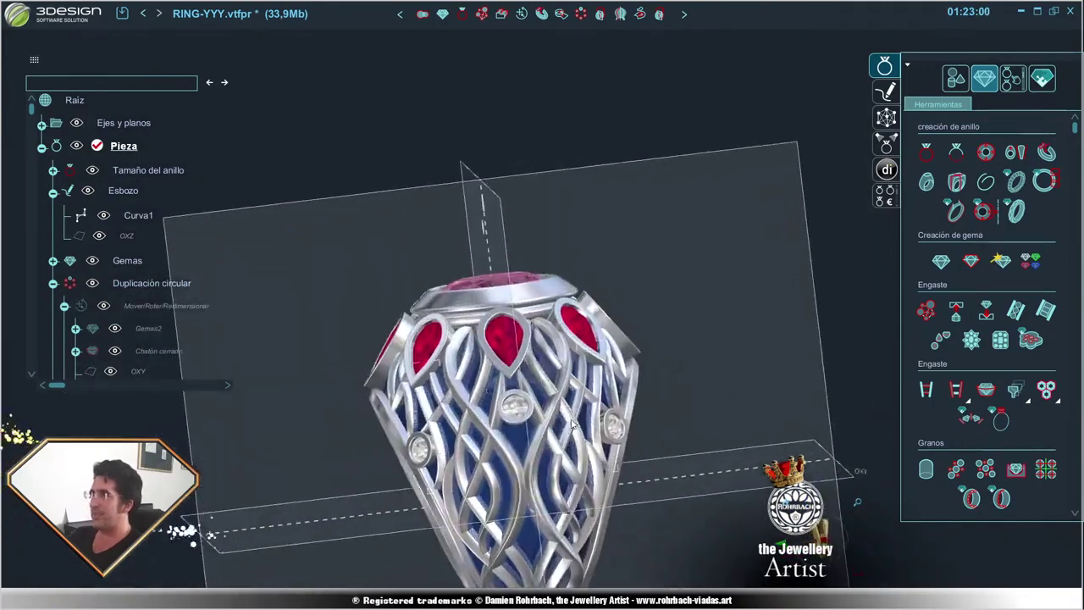
pyautogui.scroll(2, 667, 341)
pyautogui.scroll(3, 668, 341)
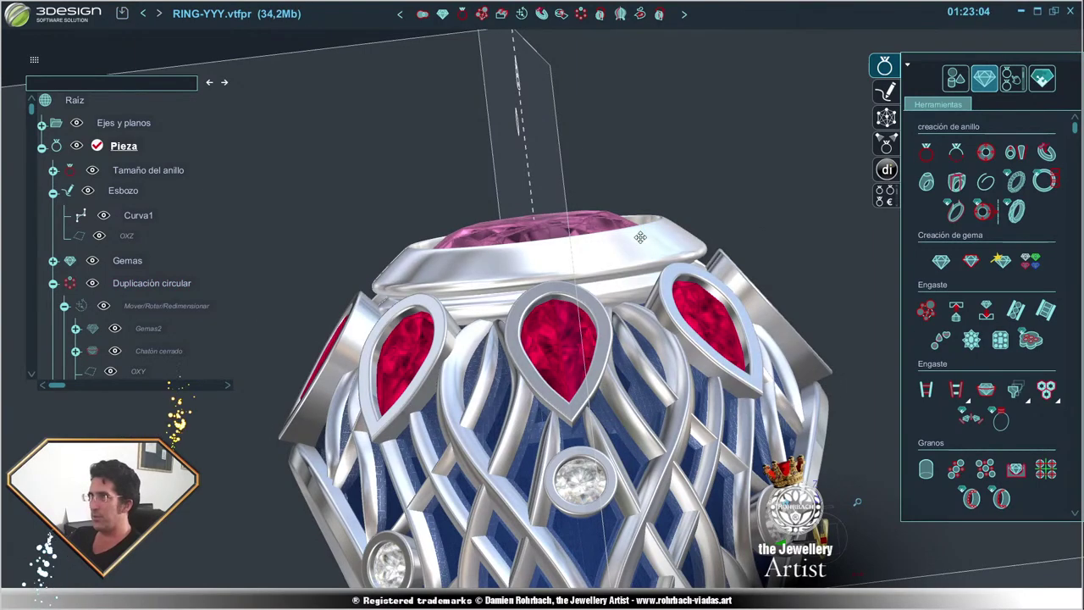
# - Lift the pink centre stone to Z 16.425 mm and cap its revolved bezel's ends
pyautogui.doubleClick(640, 237)
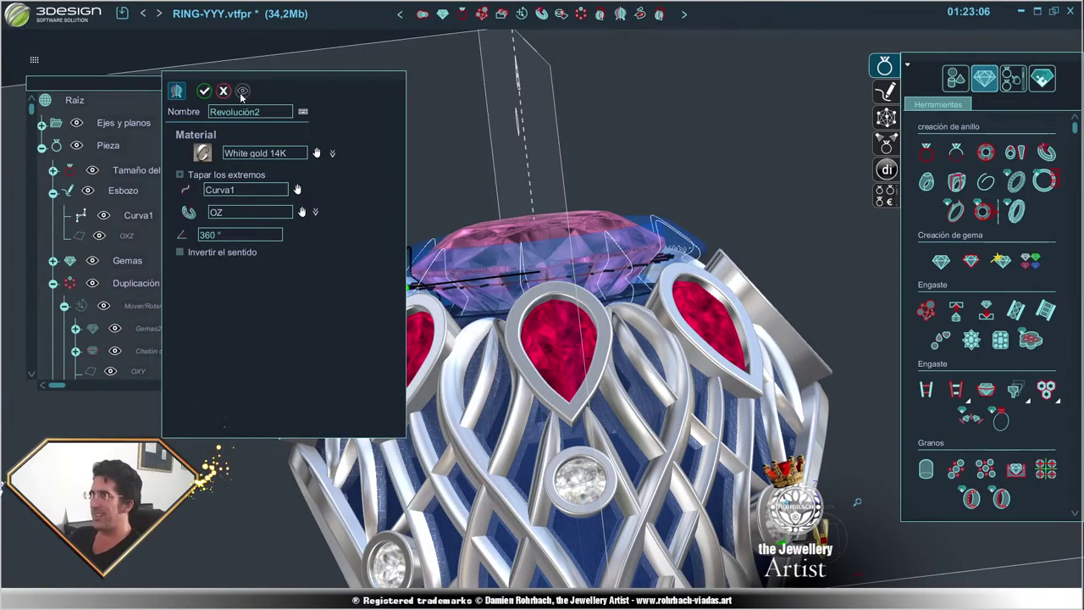
pyautogui.rightClick(463, 239)
pyautogui.doubleClick(463, 239)
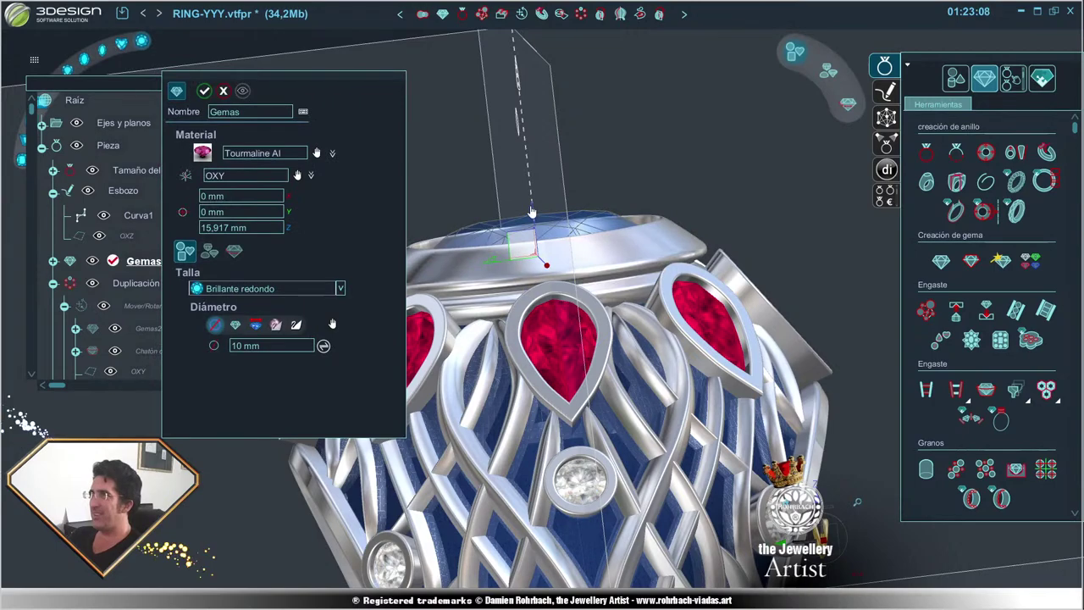
pyautogui.moveTo(533, 206); pyautogui.dragTo(532, 197)
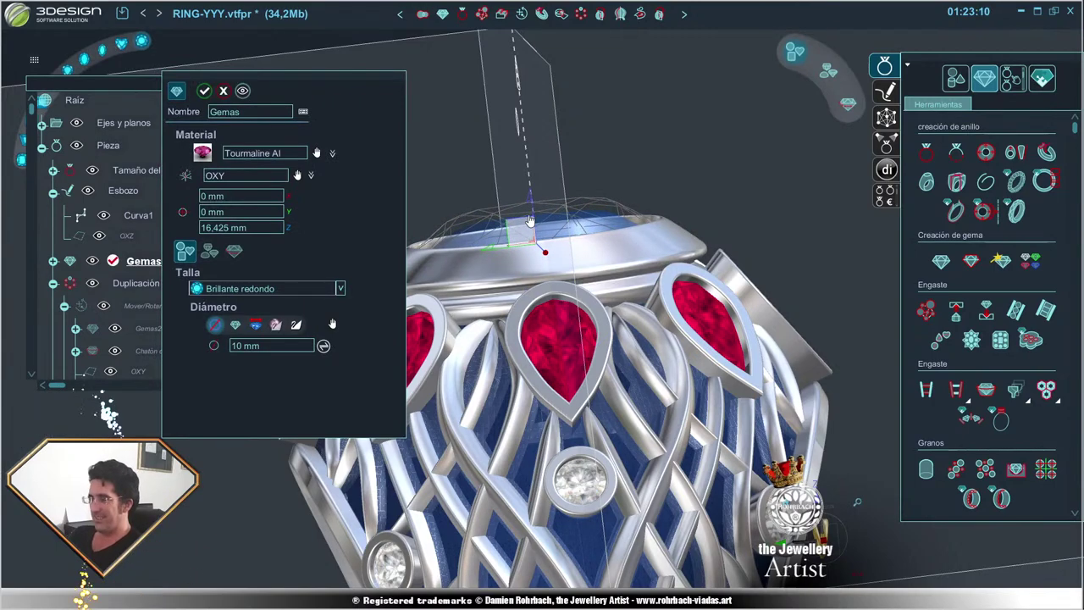
pyautogui.rightClick(575, 256)
pyautogui.doubleClick(520, 290)
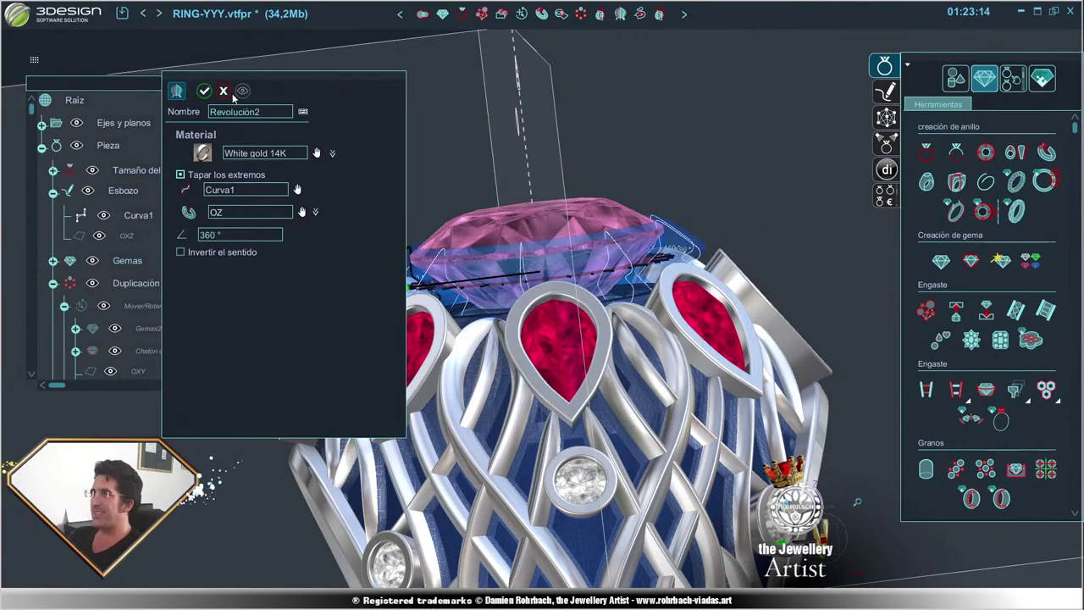
pyautogui.click(224, 90)
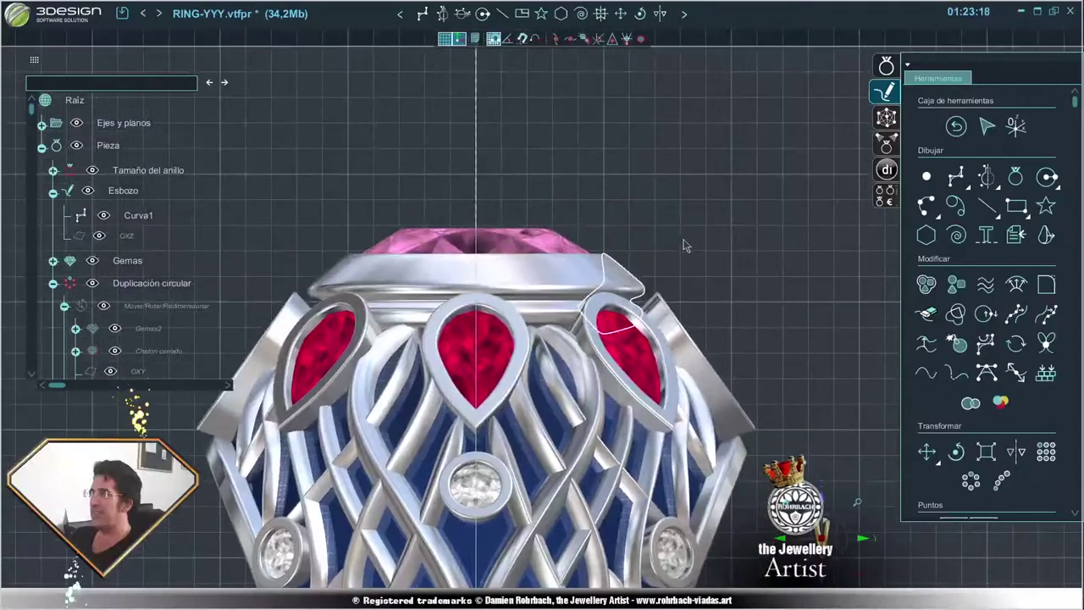
# - Move the centre bezel's profile curve Curva1 up 0.464 mm along Y
pyautogui.scroll(2, 686, 245)
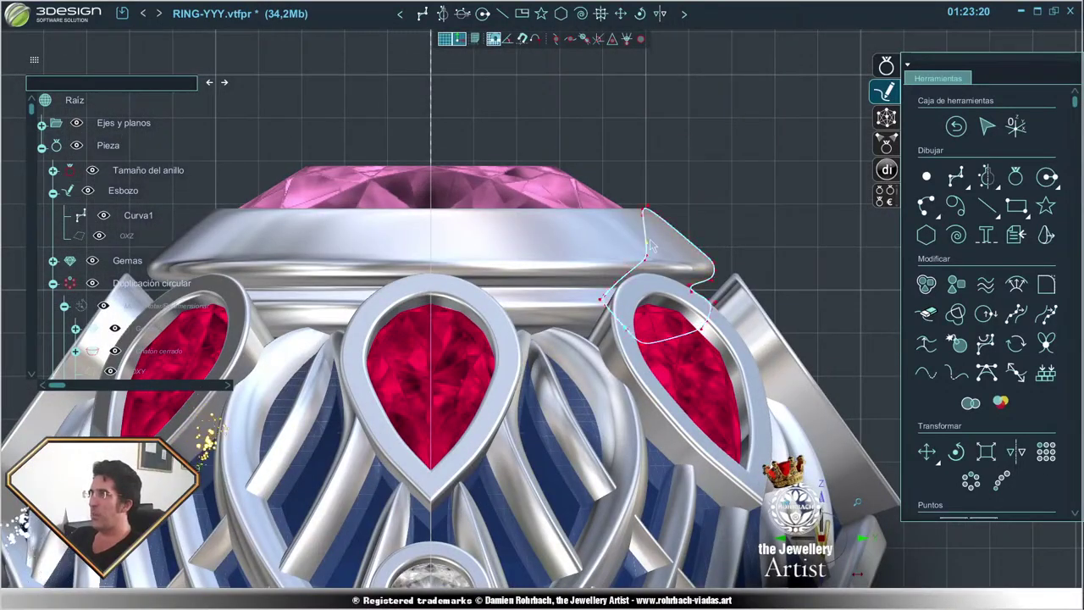
pyautogui.doubleClick(650, 245)
pyautogui.press('Escape')
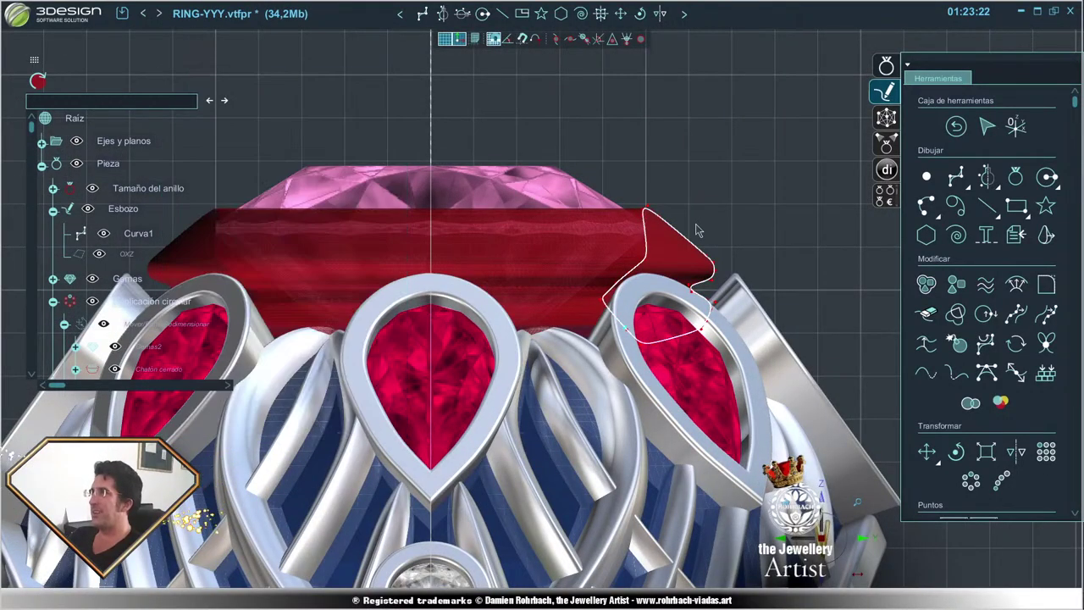
pyautogui.scroll(1, 700, 229)
pyautogui.doubleClick(709, 222)
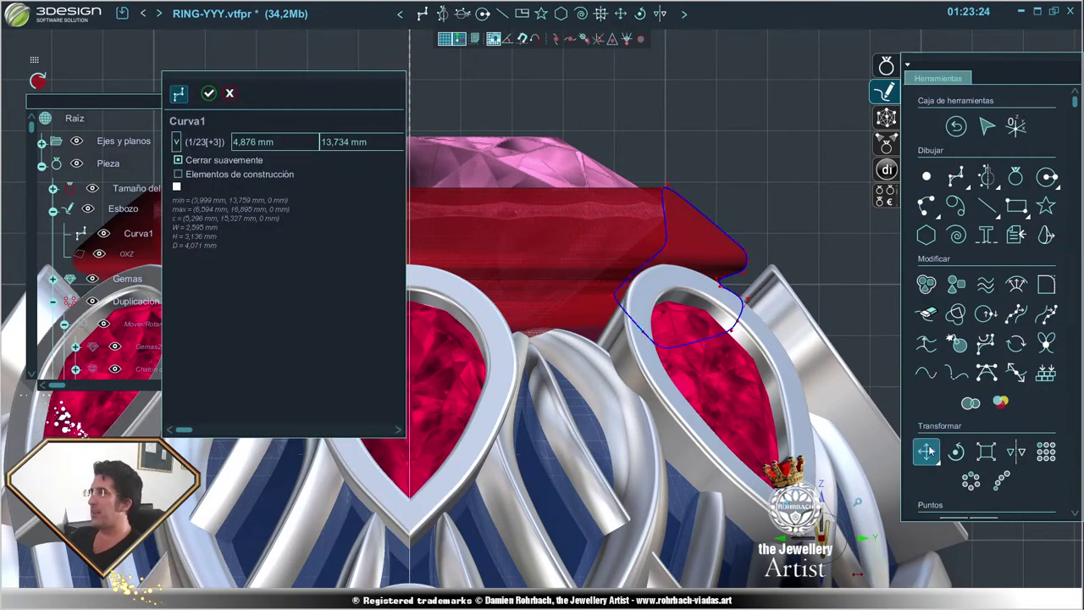
pyautogui.click(926, 451)
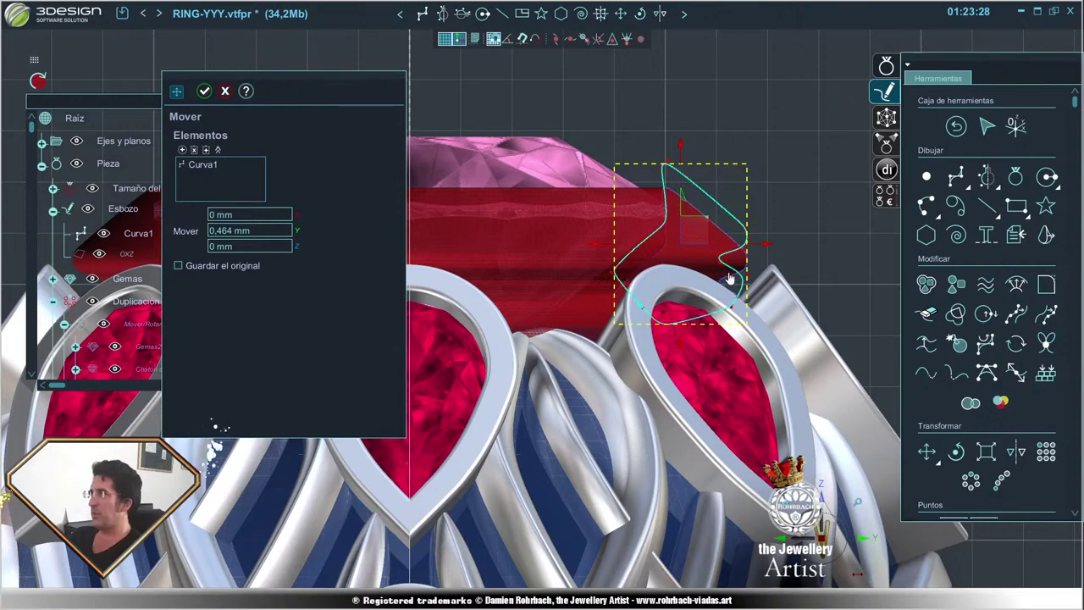
pyautogui.press('Return')
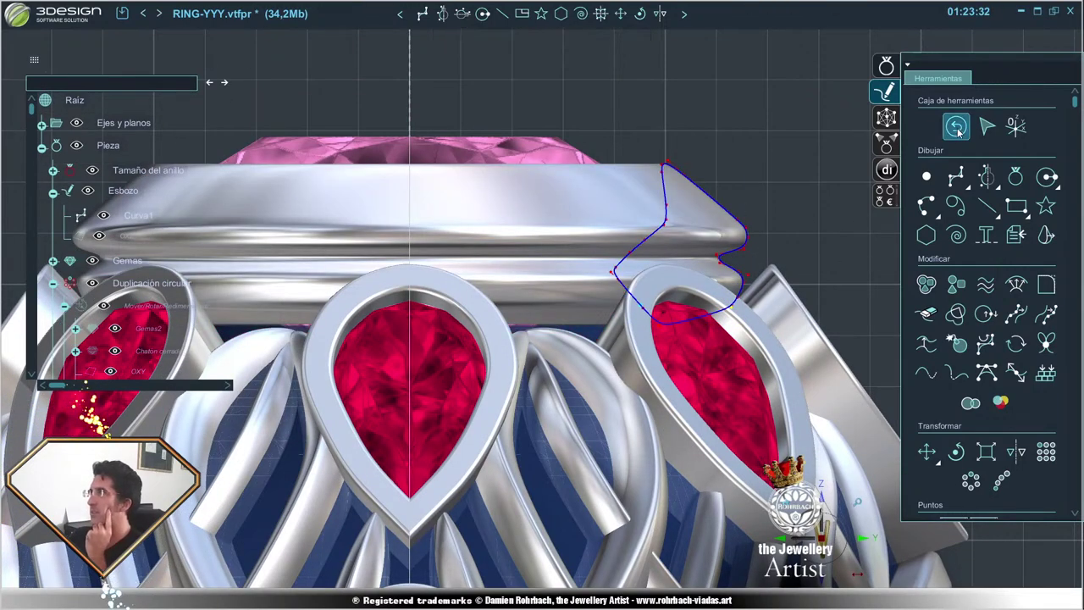
pyautogui.click(885, 65)
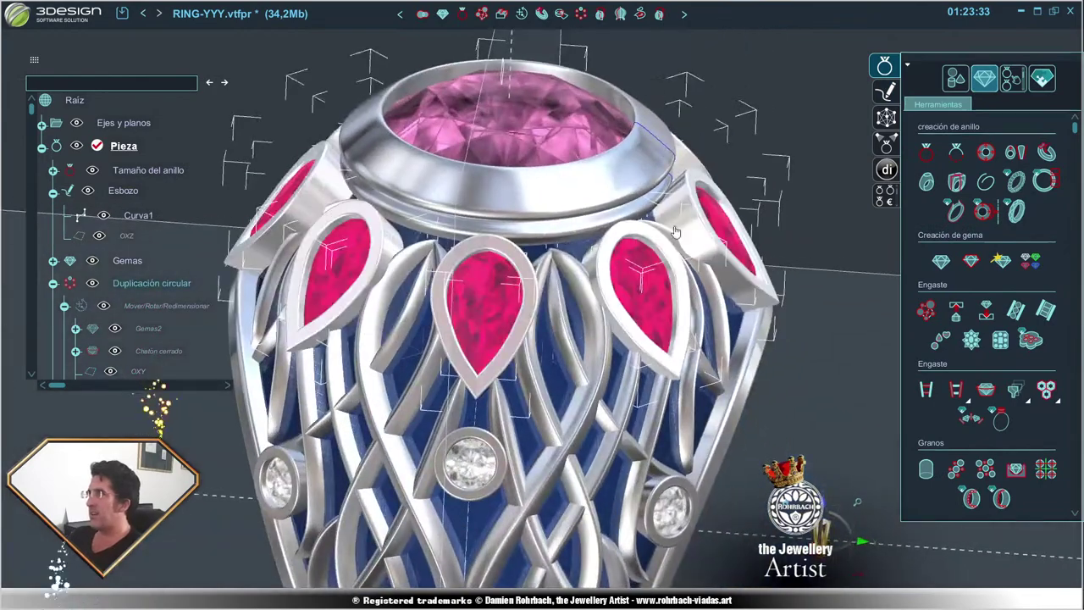
pyautogui.moveTo(674, 230); pyautogui.dragTo(672, 266, button='right')
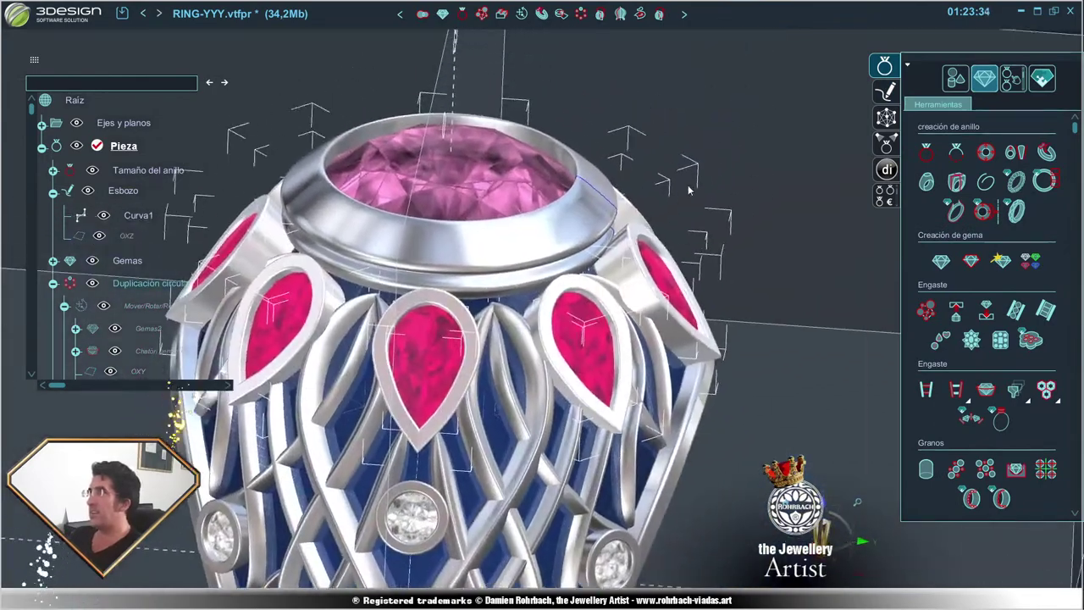
pyautogui.scroll(5, 673, 265)
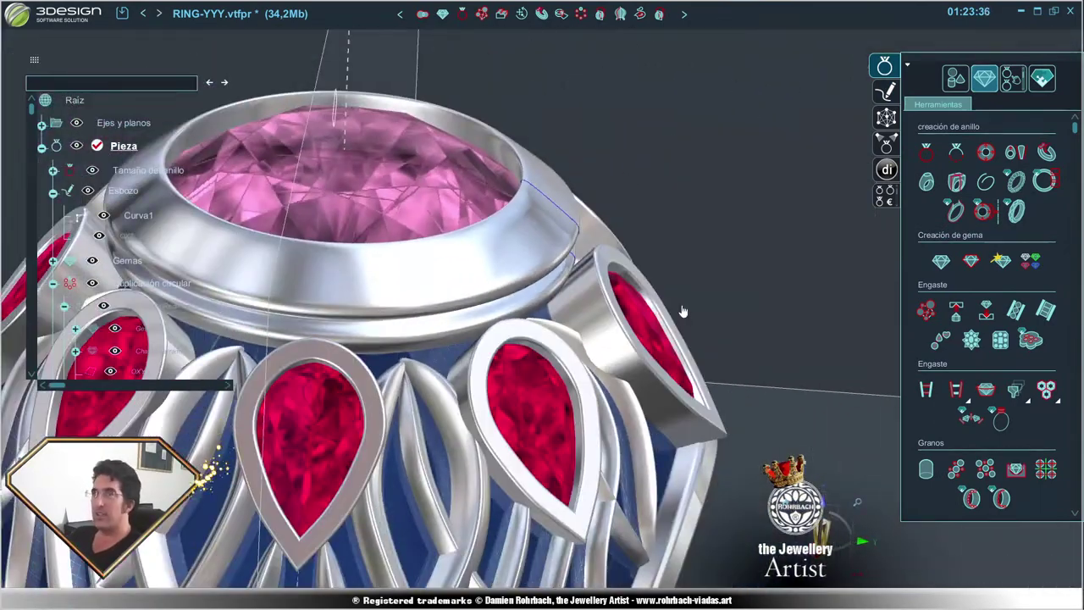
pyautogui.moveTo(480, 334); pyautogui.dragTo(555, 322, button='right')
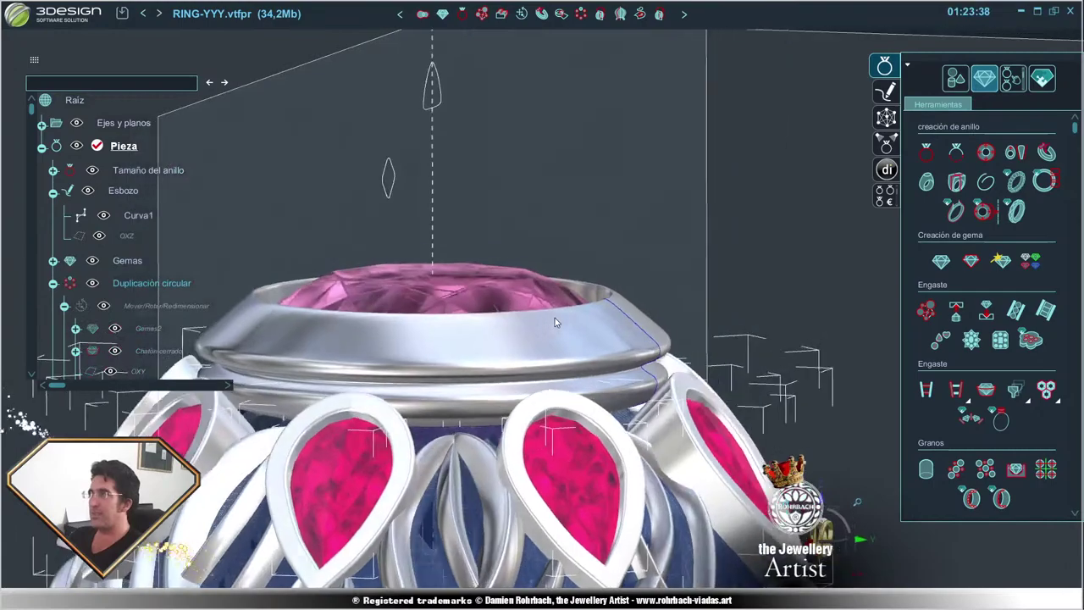
pyautogui.moveTo(639, 489); pyautogui.dragTo(595, 349, button='right')
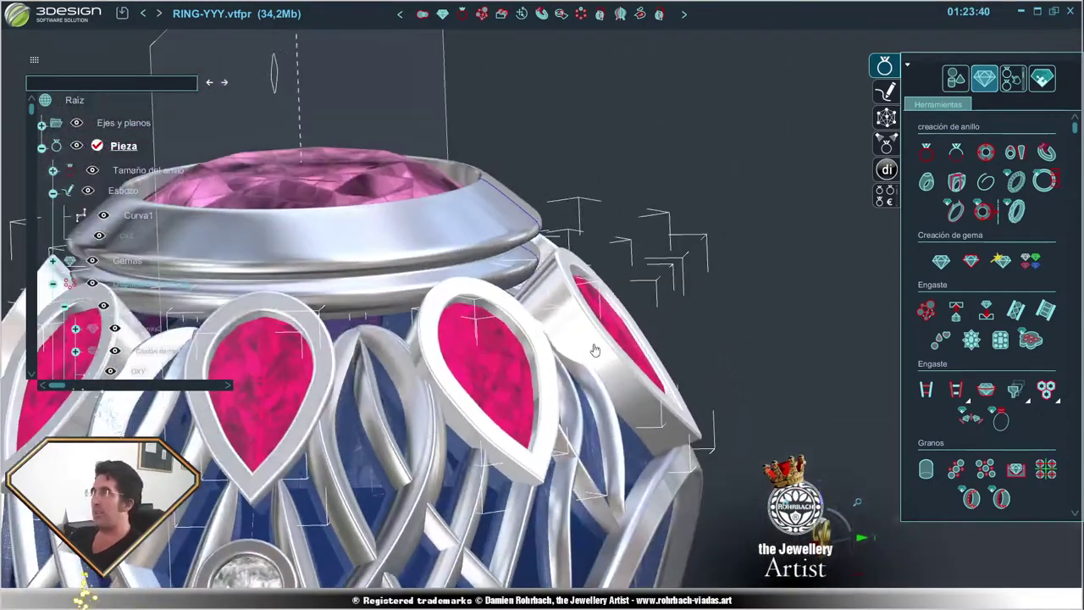
pyautogui.click(585, 331)
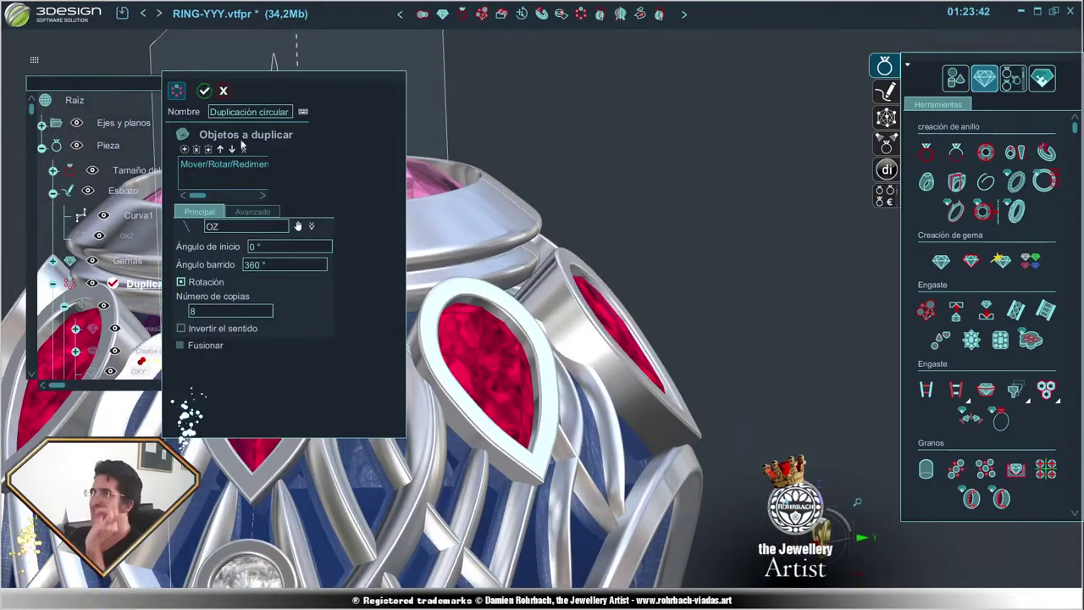
pyautogui.click(224, 91)
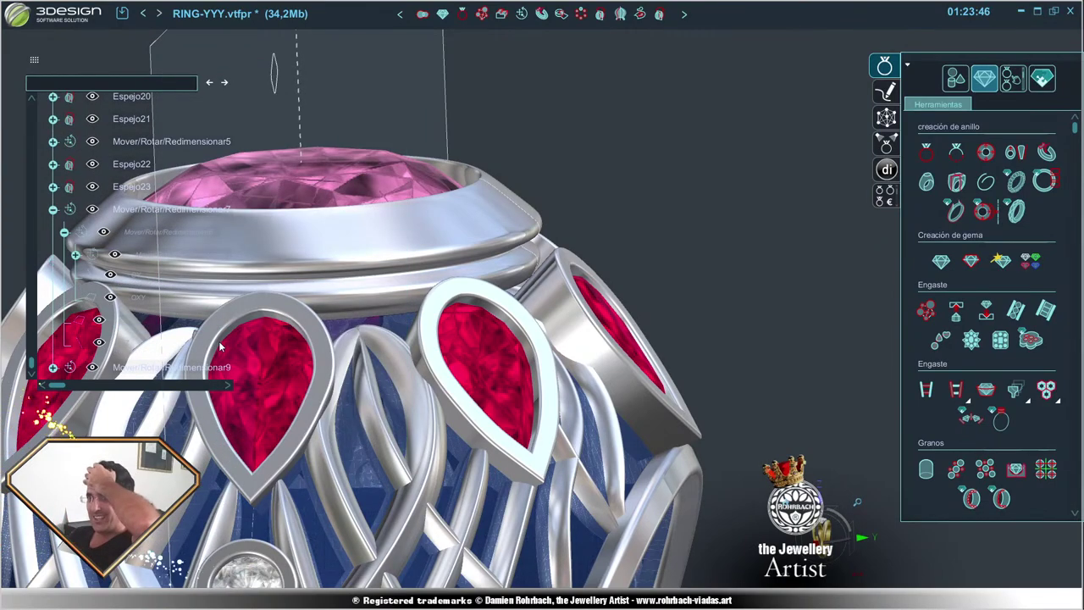
pyautogui.scroll(-5, 222, 346)
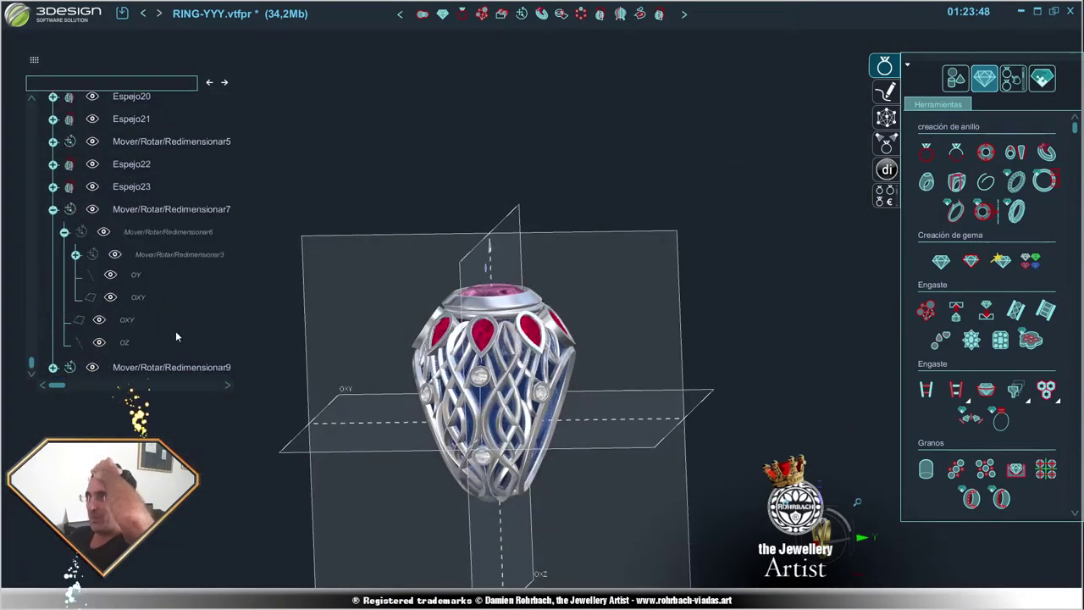
pyautogui.scroll(3, 163, 275)
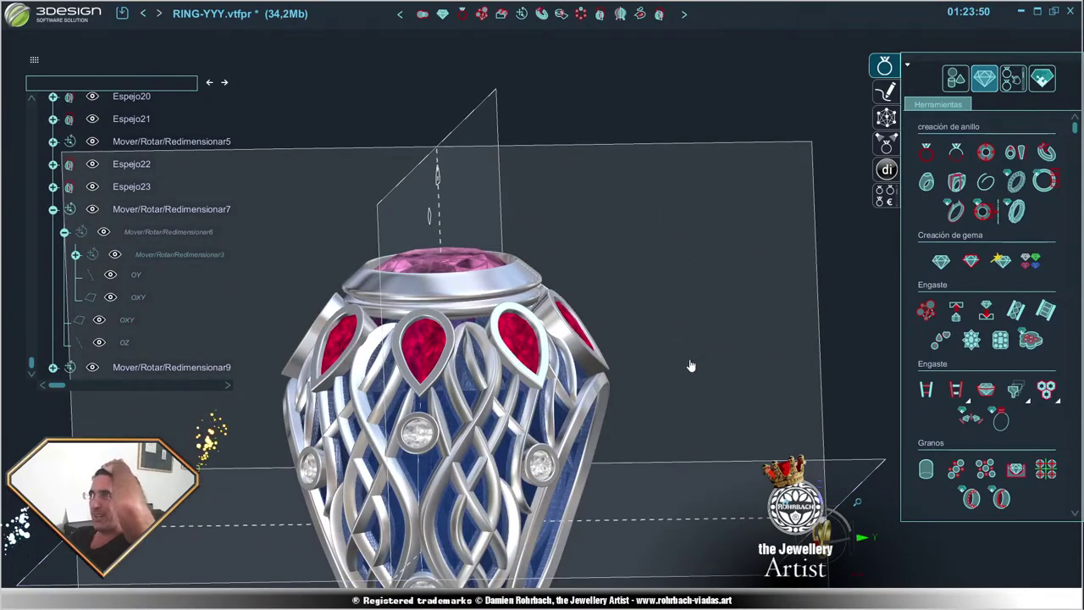
pyautogui.click(516, 338)
pyautogui.scroll(5, 156, 339)
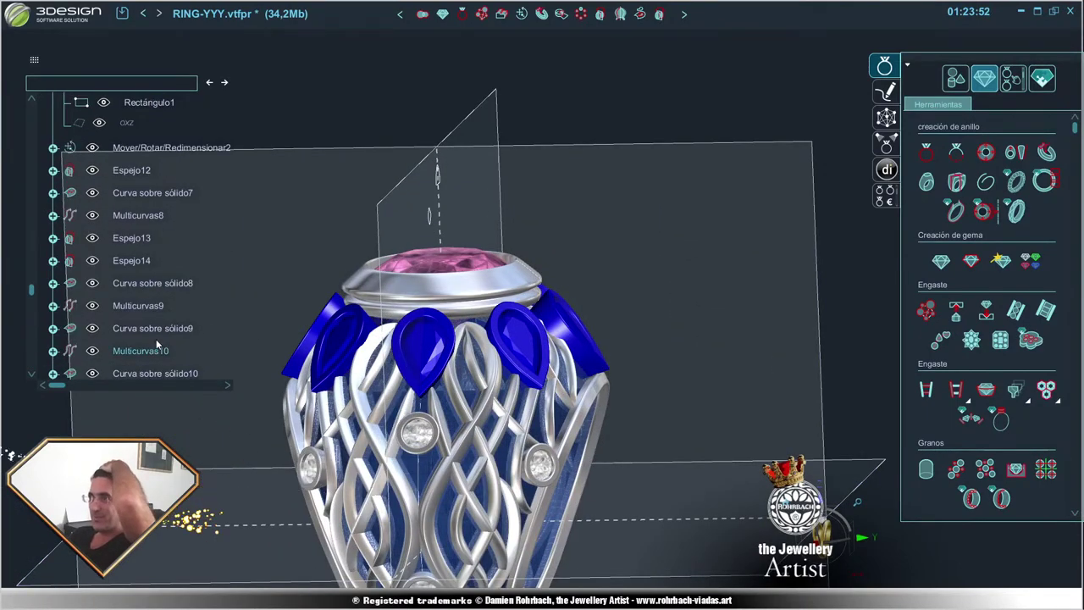
pyautogui.scroll(3, 156, 338)
pyautogui.scroll(3, 179, 340)
pyautogui.scroll(3, 179, 340)
pyautogui.scroll(3, 179, 340)
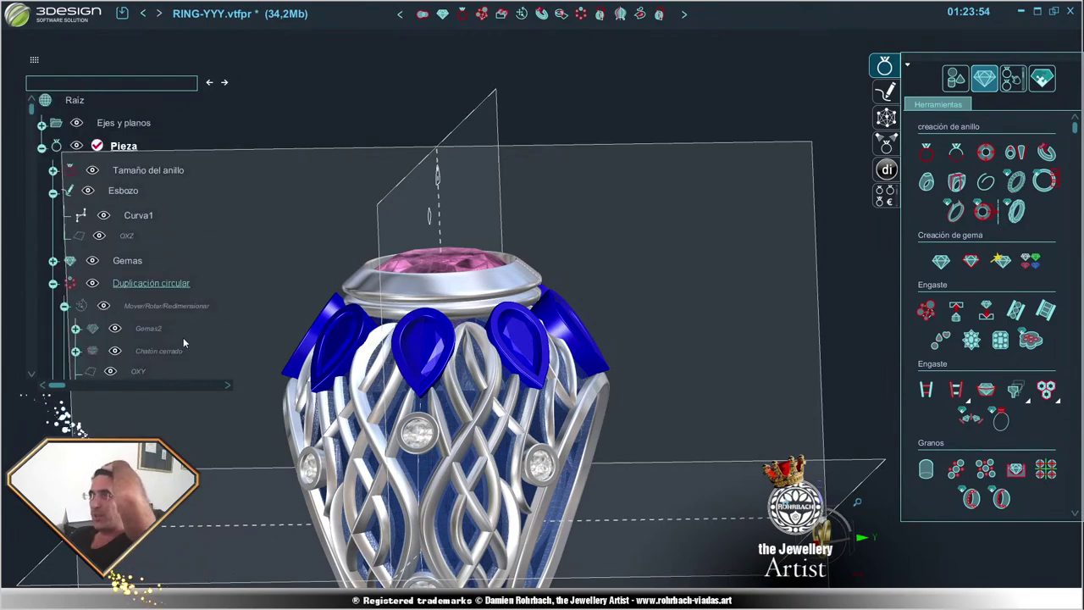
# - Nudge the pear rubies and bezels up to Y −7.978 mm, Z 12.752 mm and commit
pyautogui.doubleClick(148, 304)
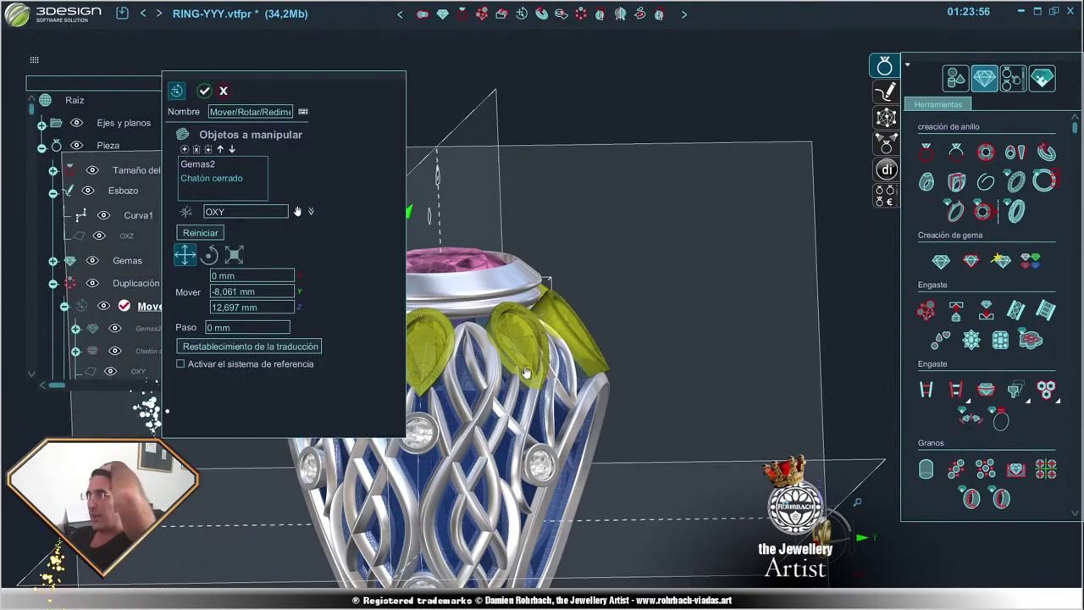
pyautogui.moveTo(525, 373); pyautogui.dragTo(358, 412, button='right')
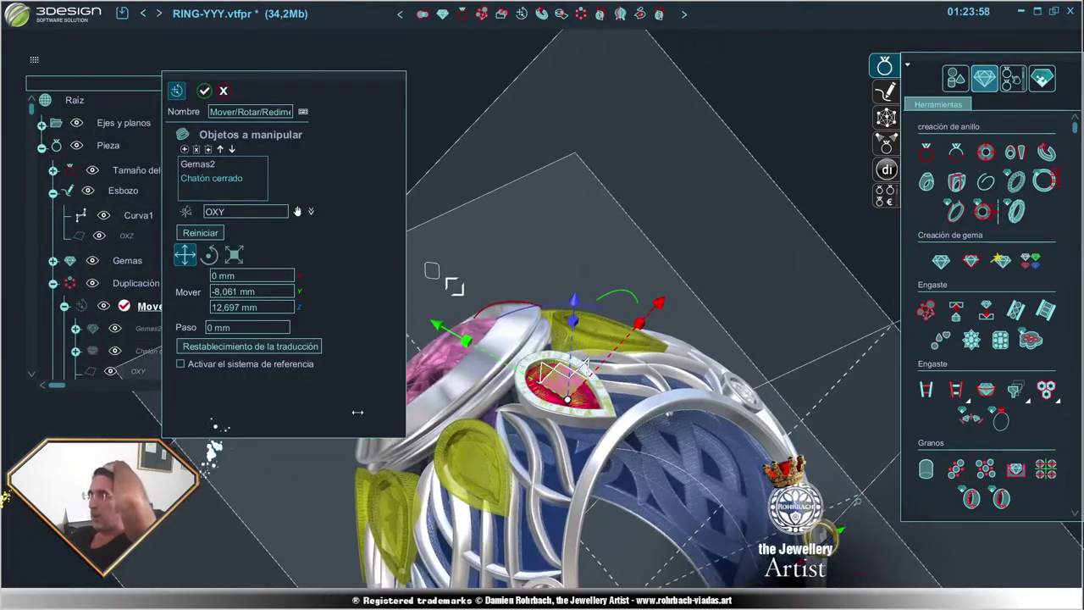
pyautogui.moveTo(510, 330)
pyautogui.mouseDown(button='right')
pyautogui.moveTo(601, 312)
pyautogui.moveTo(593, 330)
pyautogui.mouseUp(button='right')
pyautogui.scroll(3, 593, 336)
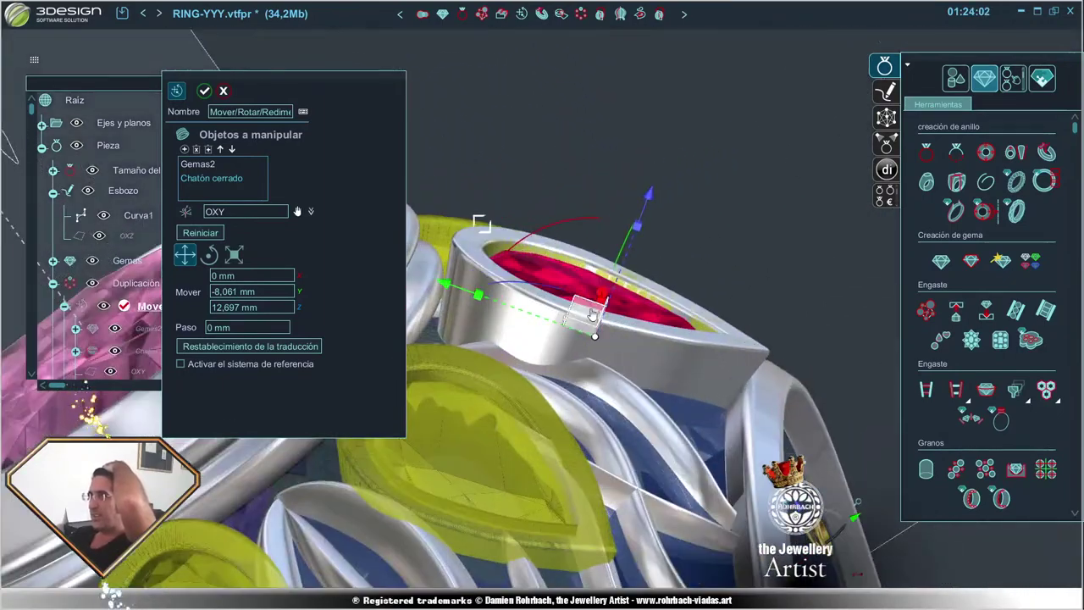
pyautogui.moveTo(594, 336); pyautogui.dragTo(585, 310)
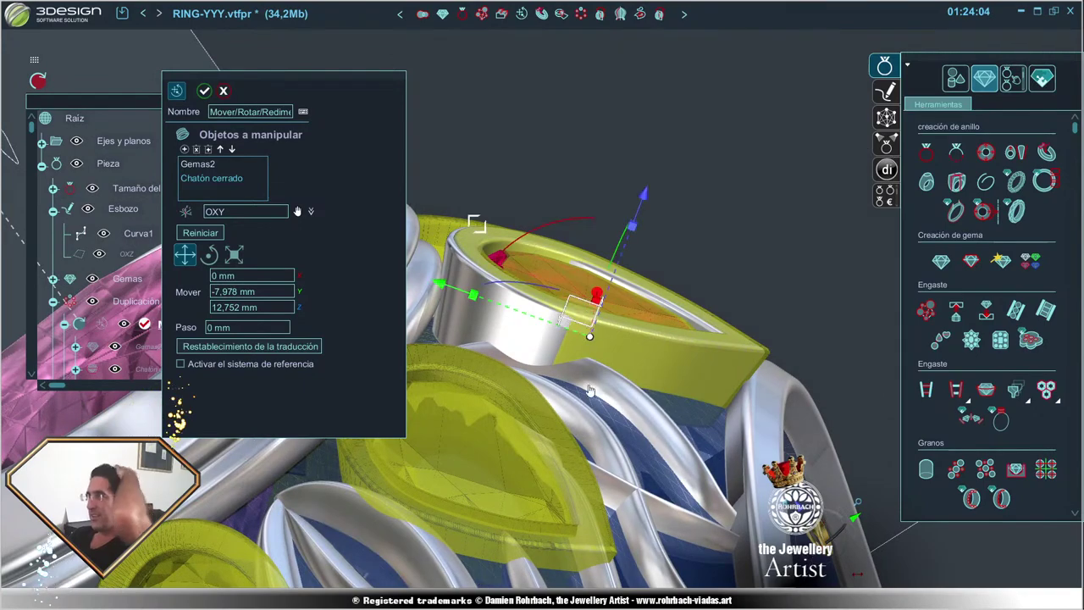
pyautogui.click(204, 90)
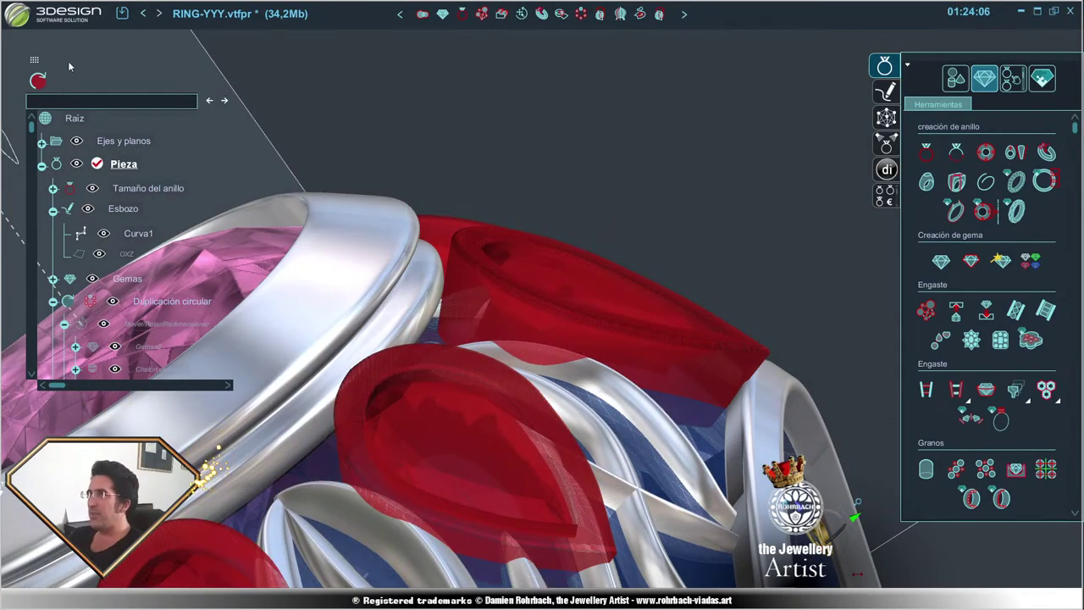
pyautogui.click(38, 85)
pyautogui.scroll(2, 610, 411)
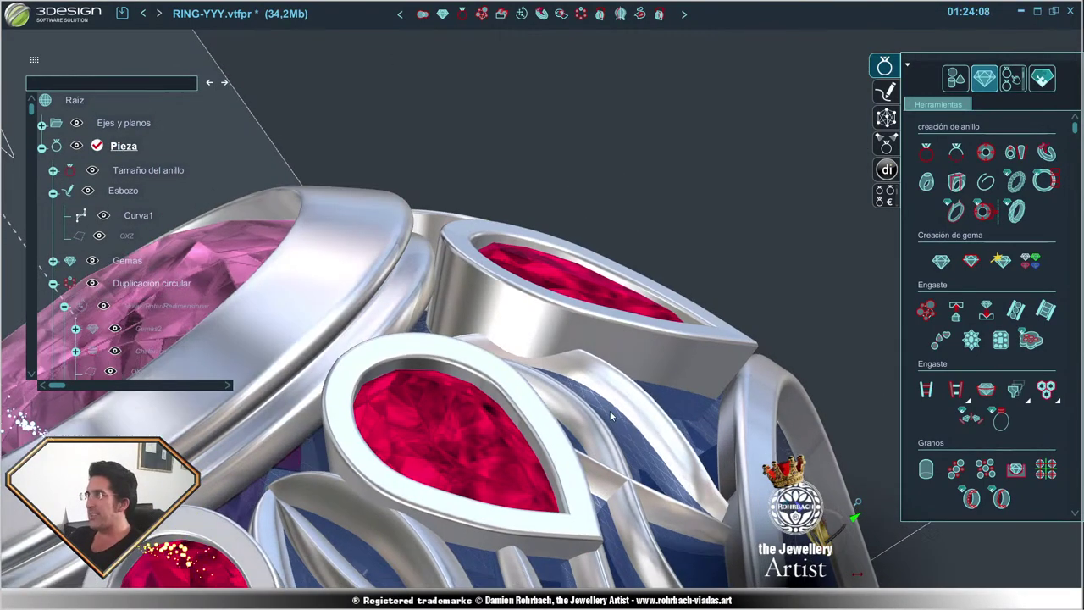
pyautogui.scroll(2, 591, 409)
pyautogui.moveTo(591, 409); pyautogui.dragTo(248, 377, button='middle')
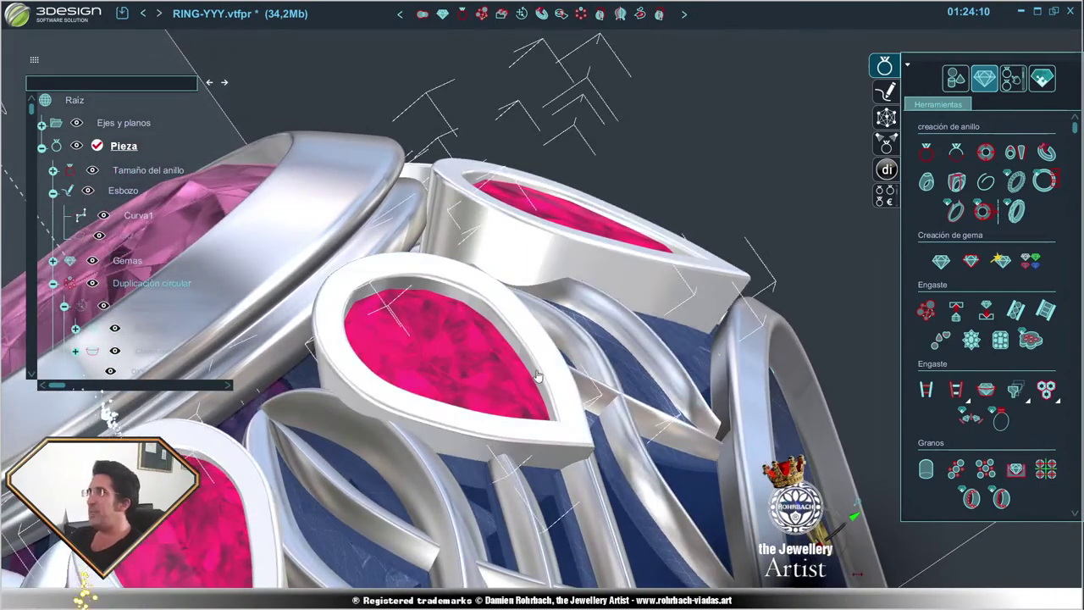
pyautogui.scroll(-3, 248, 377)
pyautogui.scroll(-5, 188, 373)
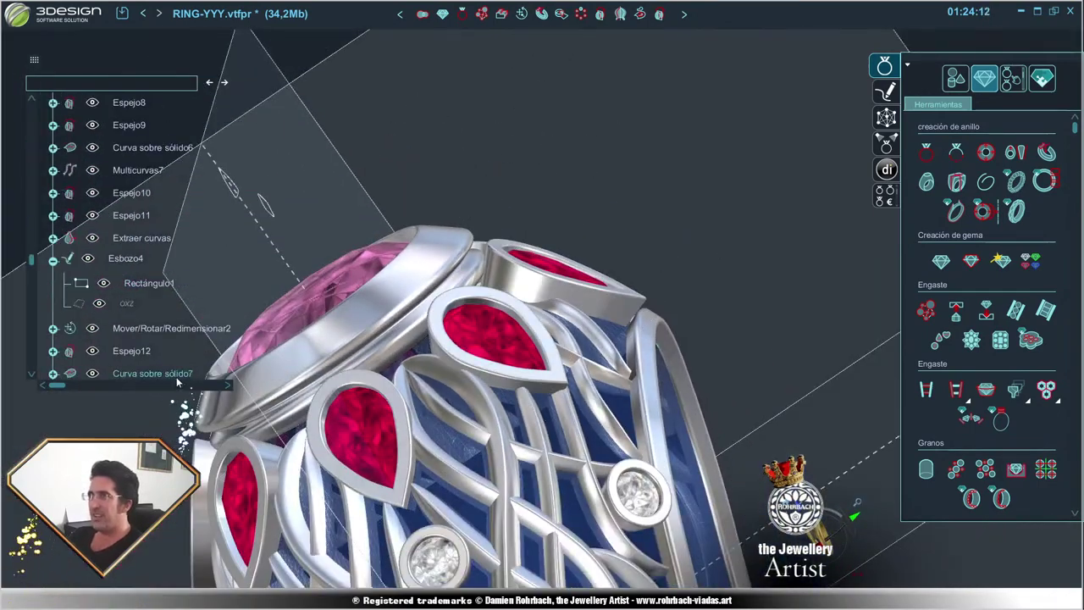
# - Locate the pear bezels' Chatón cerrado in the tree and set its angle to 16.088° (0.833 mm top)
pyautogui.click(551, 281)
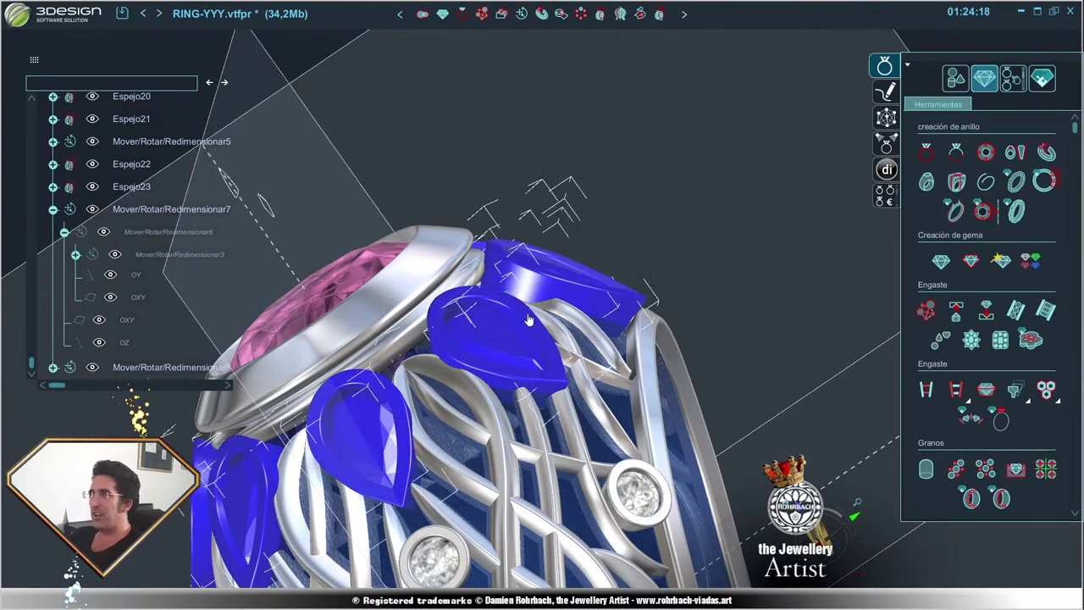
pyautogui.rightClick(567, 290)
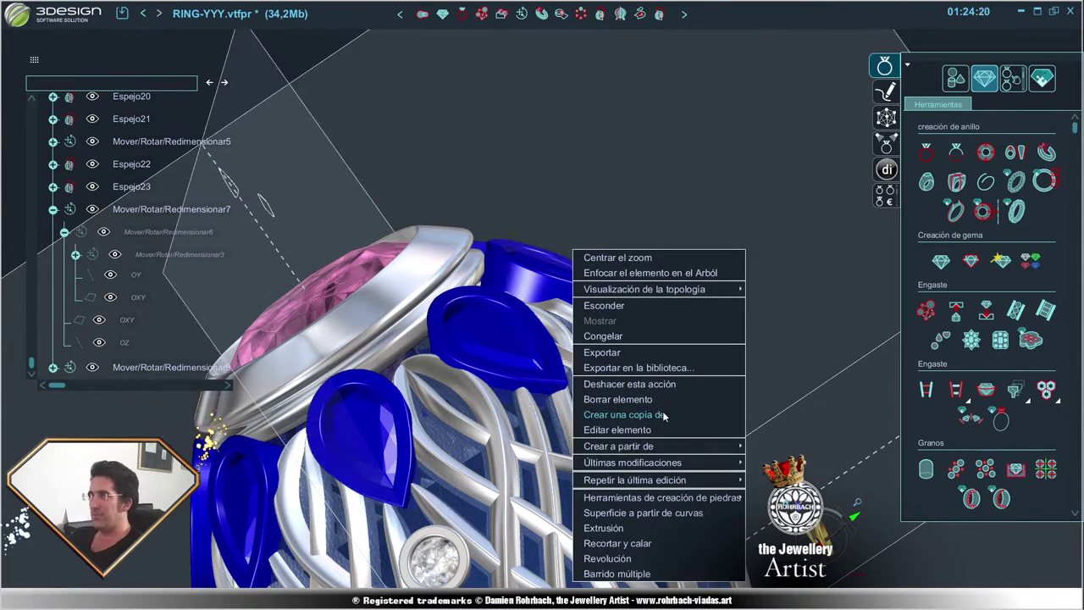
pyautogui.click(658, 272)
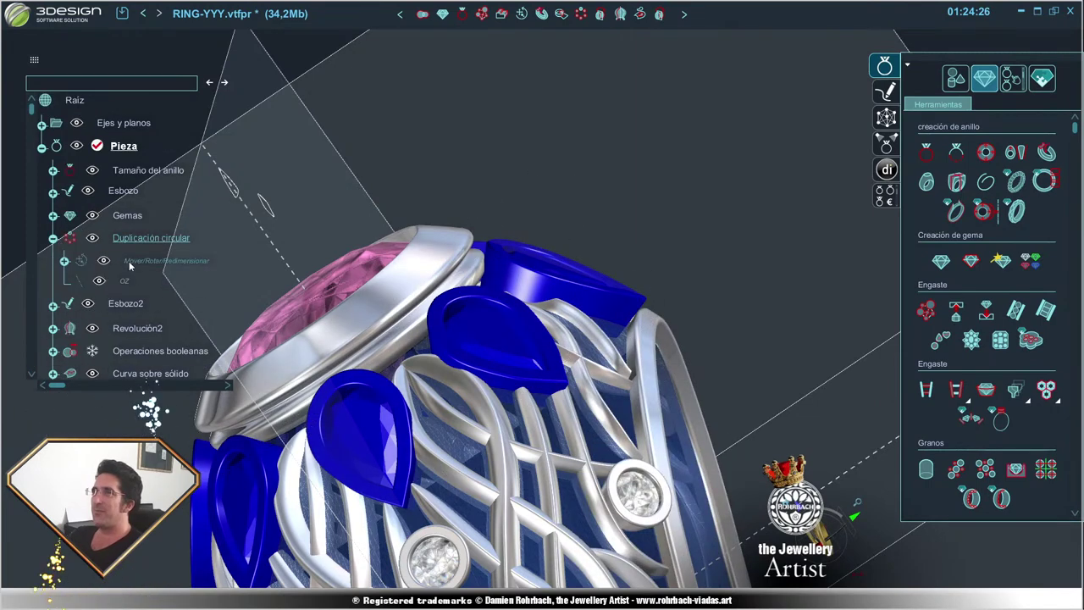
pyautogui.click(64, 261)
pyautogui.doubleClick(157, 305)
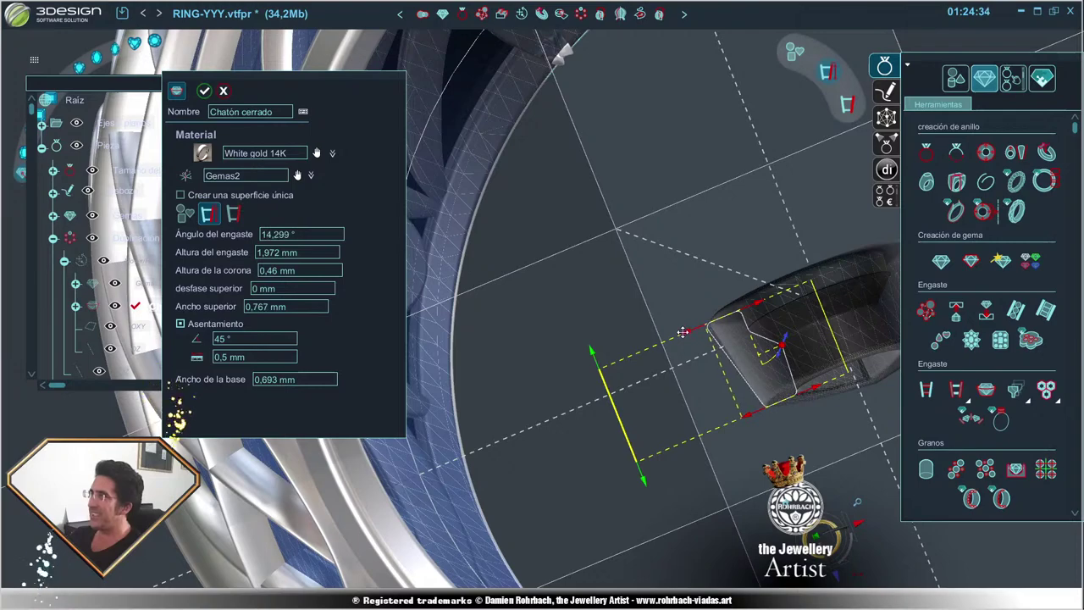
pyautogui.moveTo(680, 333); pyautogui.dragTo(681, 341)
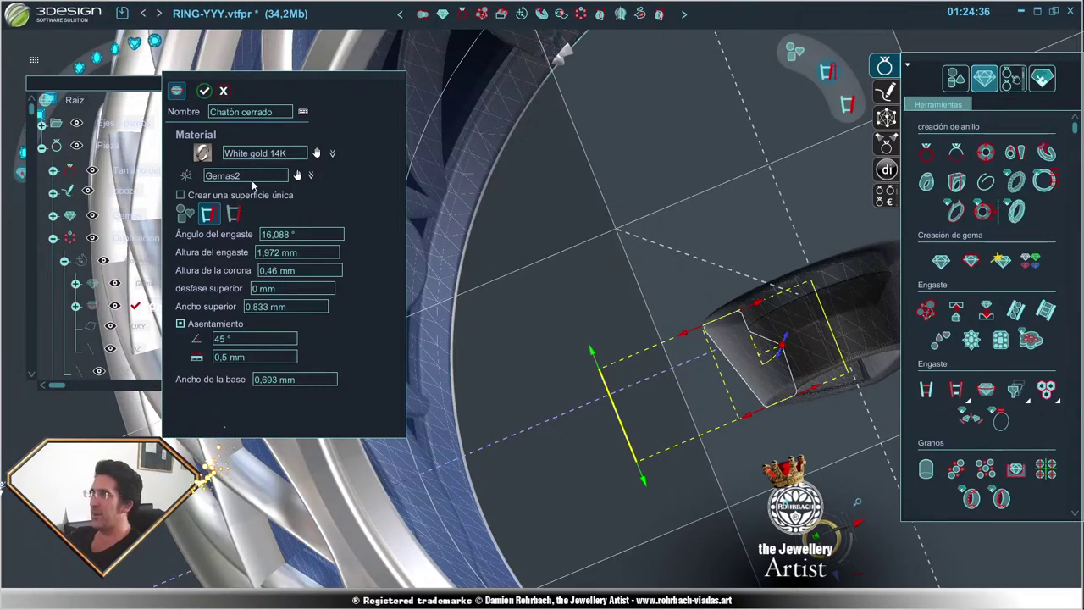
pyautogui.click(204, 90)
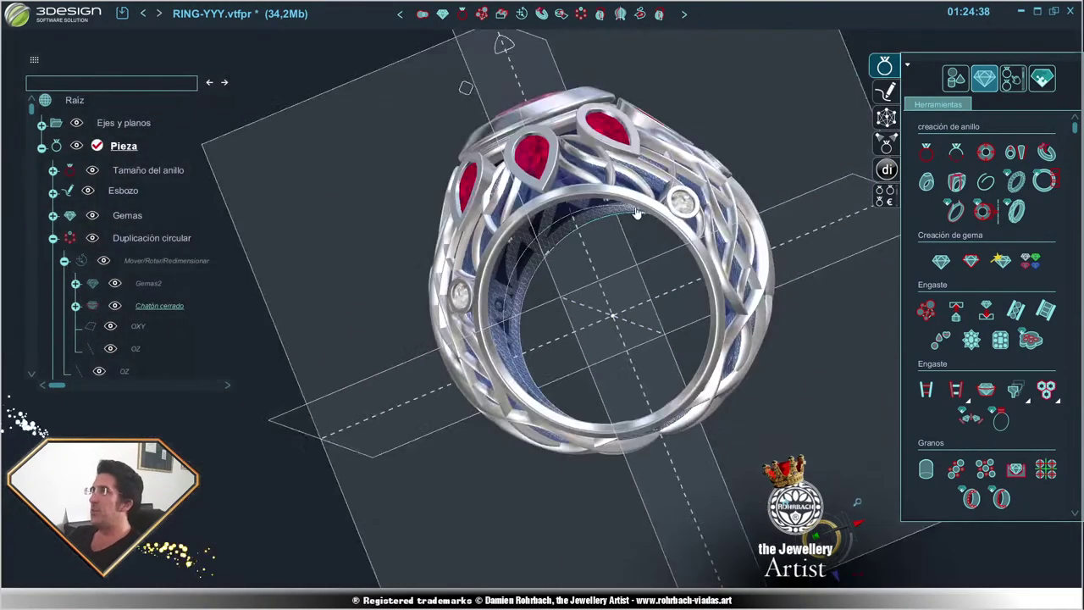
pyautogui.scroll(-5, 664, 388)
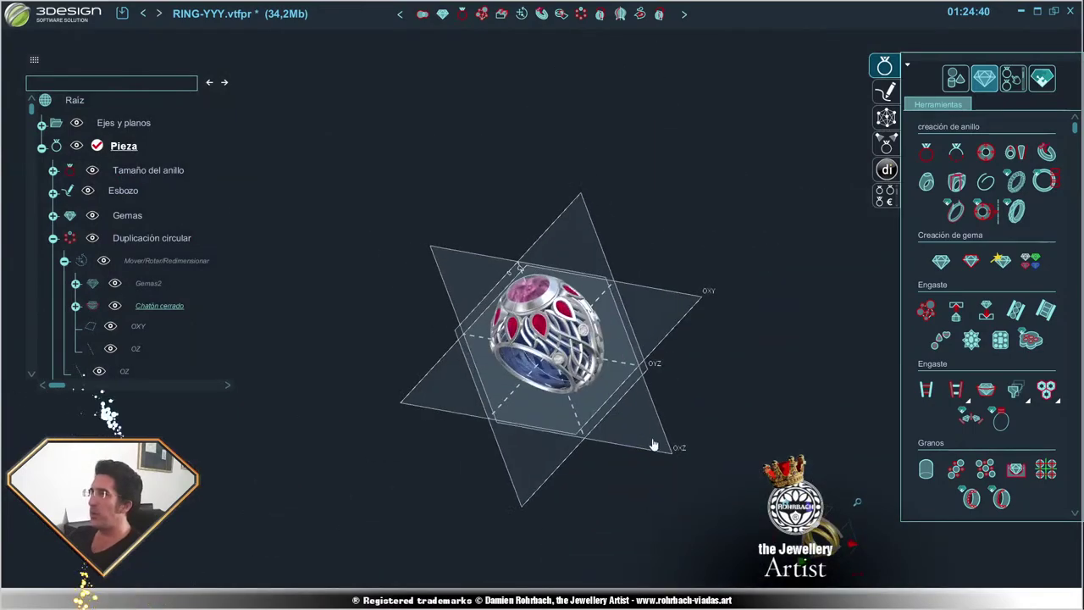
pyautogui.scroll(10, 506, 426)
pyautogui.scroll(-2, 505, 425)
pyautogui.scroll(-2, 505, 425)
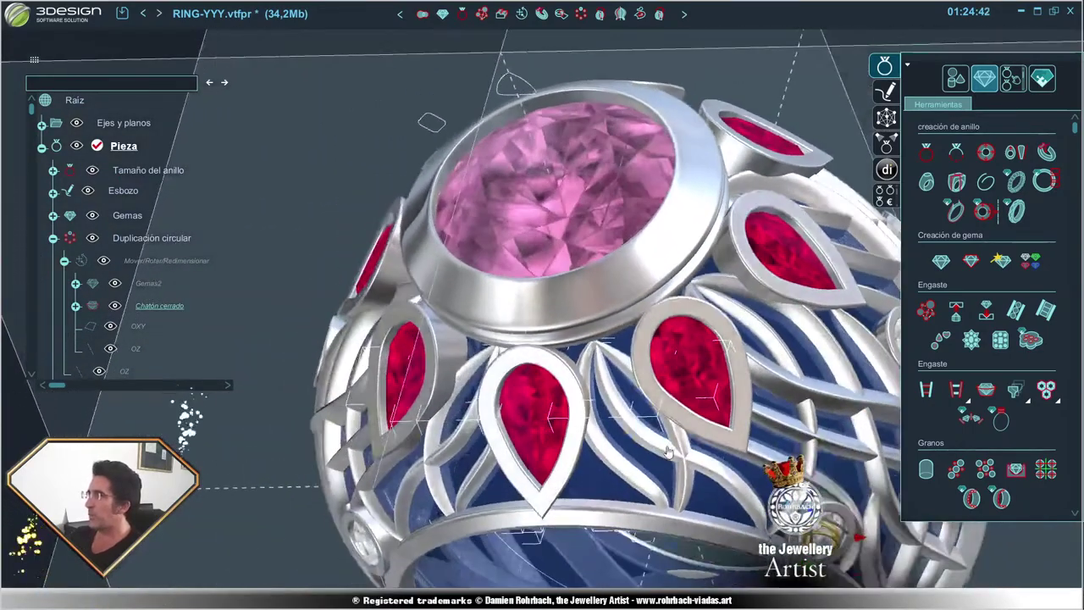
pyautogui.scroll(-3, 505, 425)
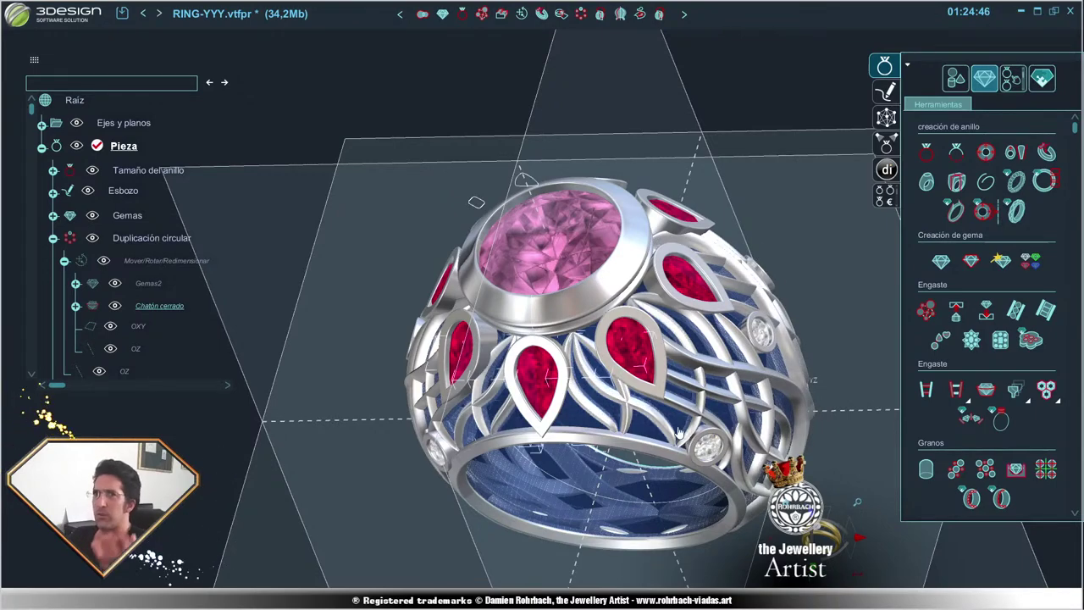
pyautogui.moveTo(645, 415); pyautogui.dragTo(402, 385, button='right')
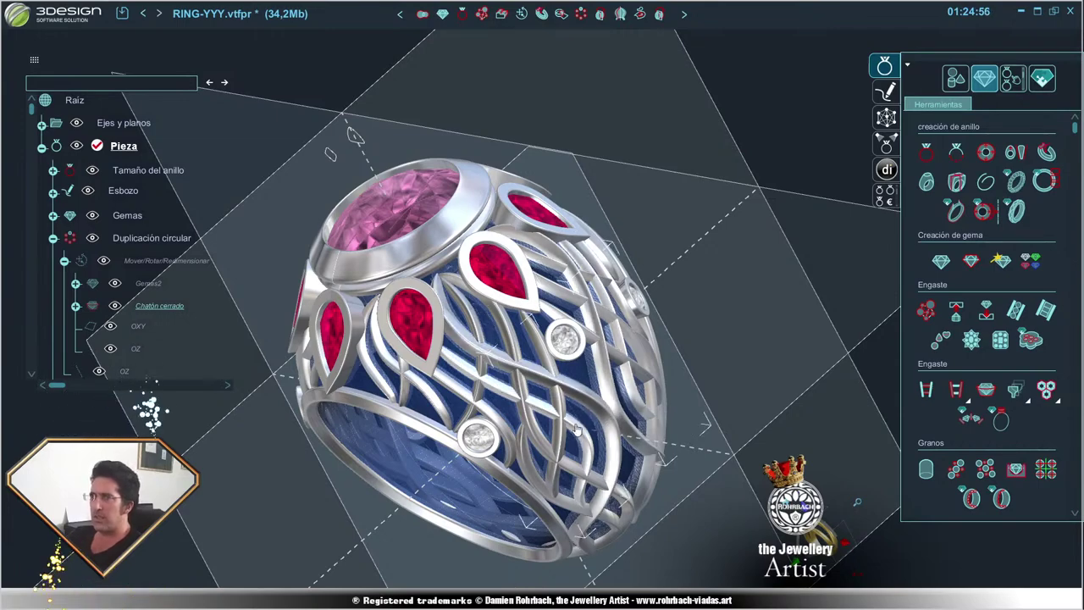
pyautogui.moveTo(575, 428); pyautogui.dragTo(591, 483, button='right')
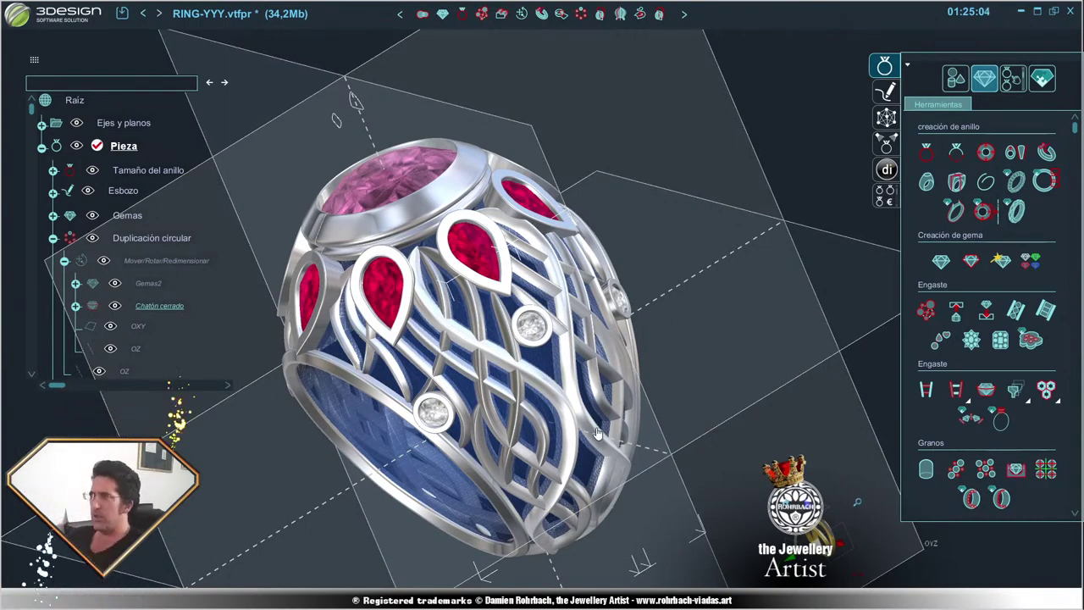
pyautogui.moveTo(596, 432)
pyautogui.mouseDown(button='right')
pyautogui.moveTo(472, 470)
pyautogui.moveTo(592, 398)
pyautogui.moveTo(453, 465)
pyautogui.moveTo(400, 360)
pyautogui.mouseUp(button='right')
pyautogui.scroll(3, 628, 387)
pyautogui.scroll(-3, 628, 387)
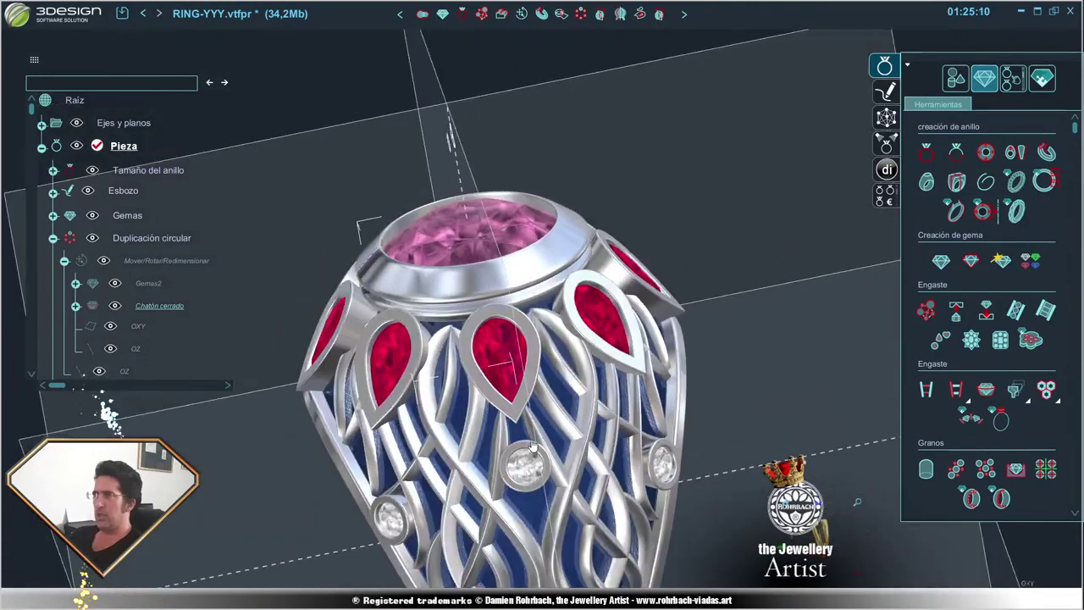
pyautogui.scroll(2, 401, 359)
# - Reshape the first lattice strand's curve by adjusting its top, third and fourth points
pyautogui.rightClick(404, 343)
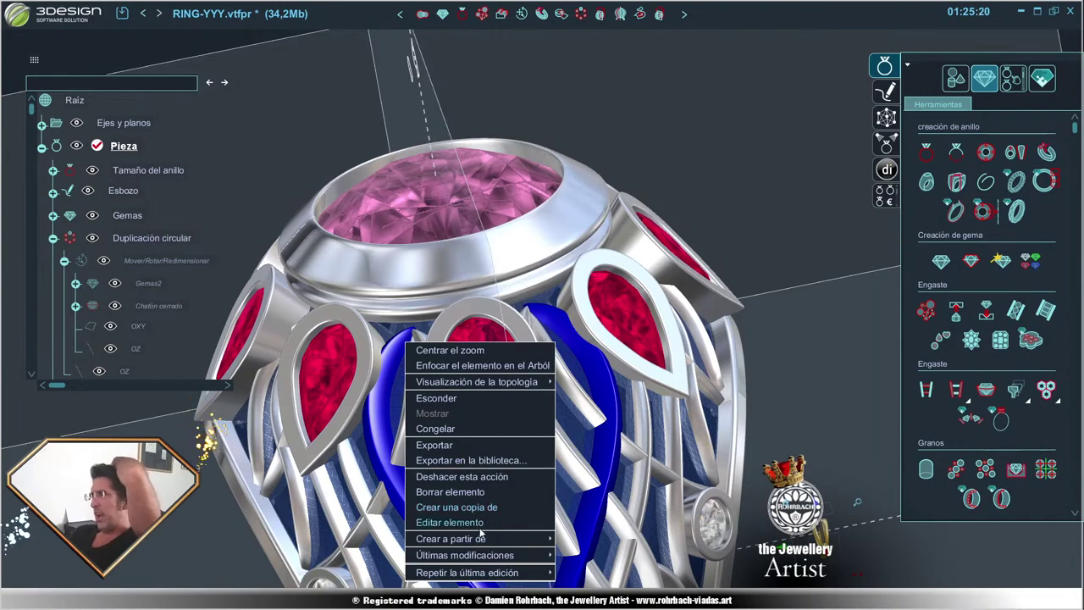
pyautogui.moveTo(450, 539)
pyautogui.moveTo(603, 497)
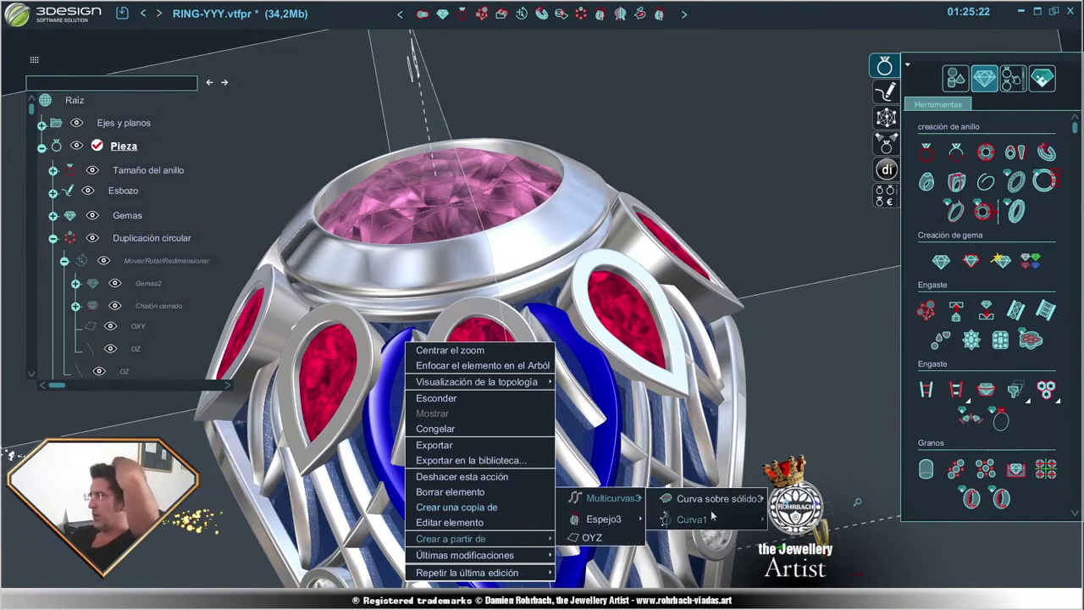
pyautogui.click(715, 499)
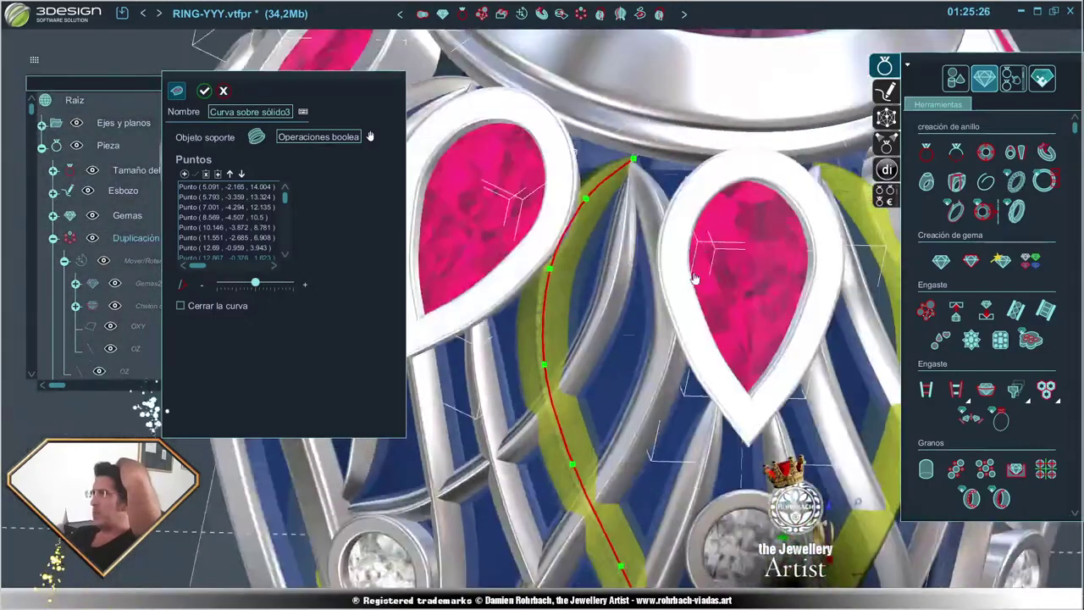
pyautogui.moveTo(633, 158); pyautogui.dragTo(627, 149)
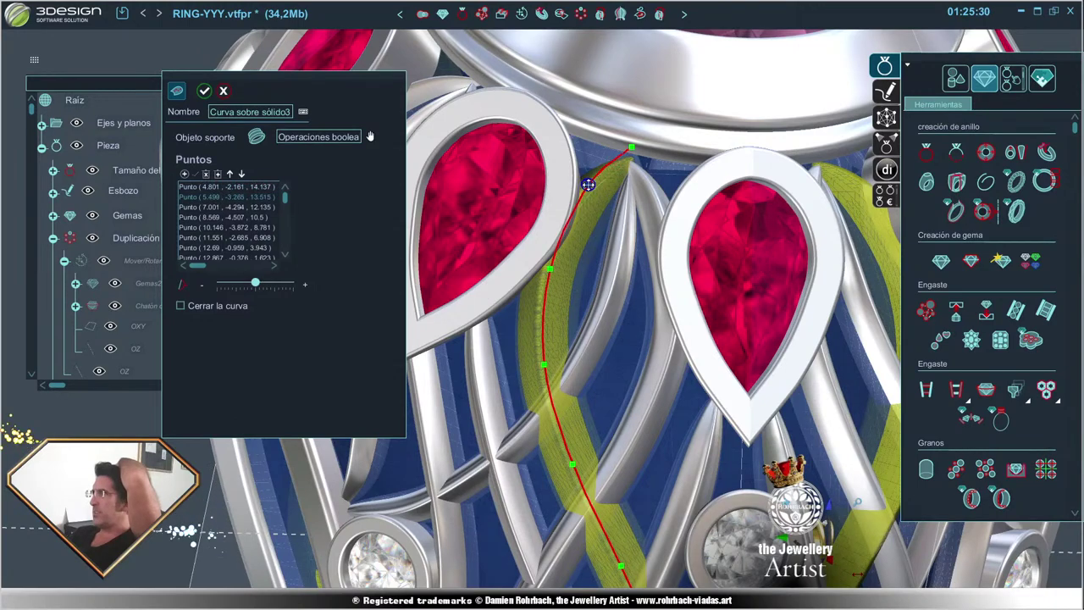
pyautogui.moveTo(549, 269); pyautogui.dragTo(551, 281)
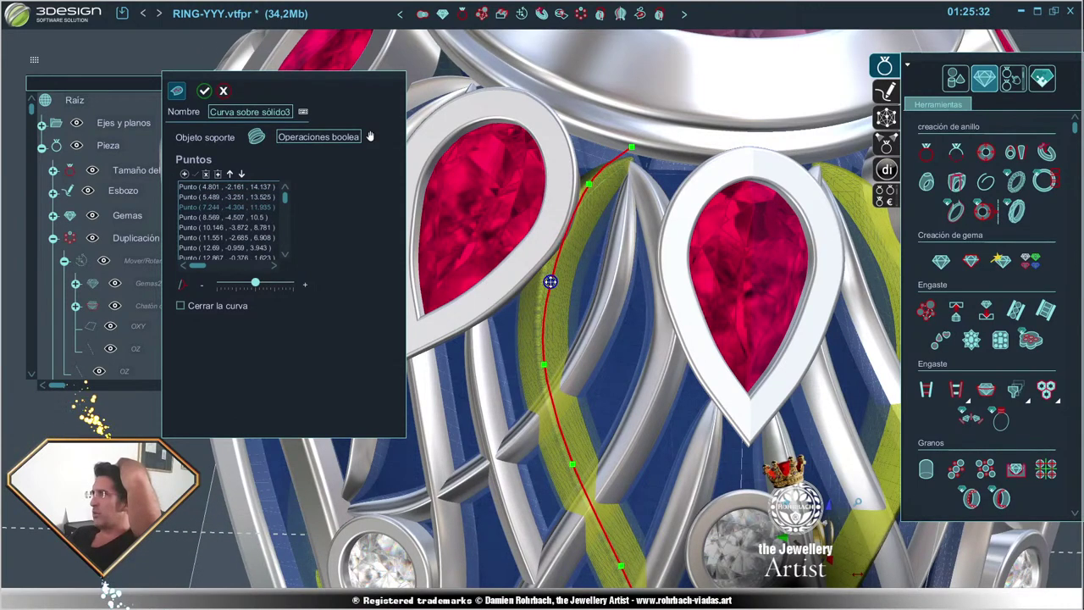
pyautogui.click(543, 365)
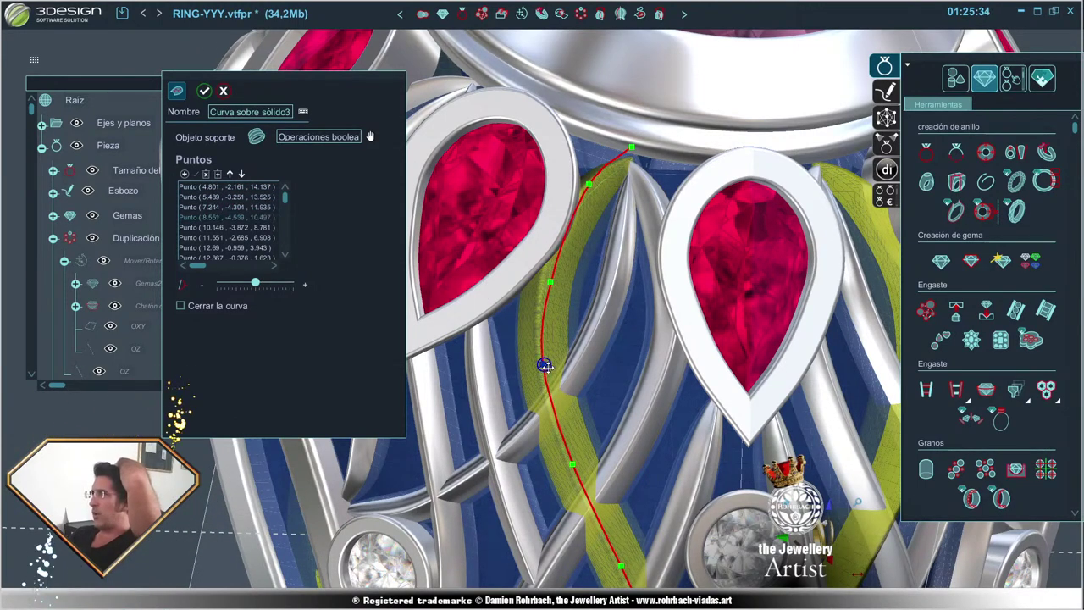
pyautogui.moveTo(544, 365); pyautogui.dragTo(550, 370)
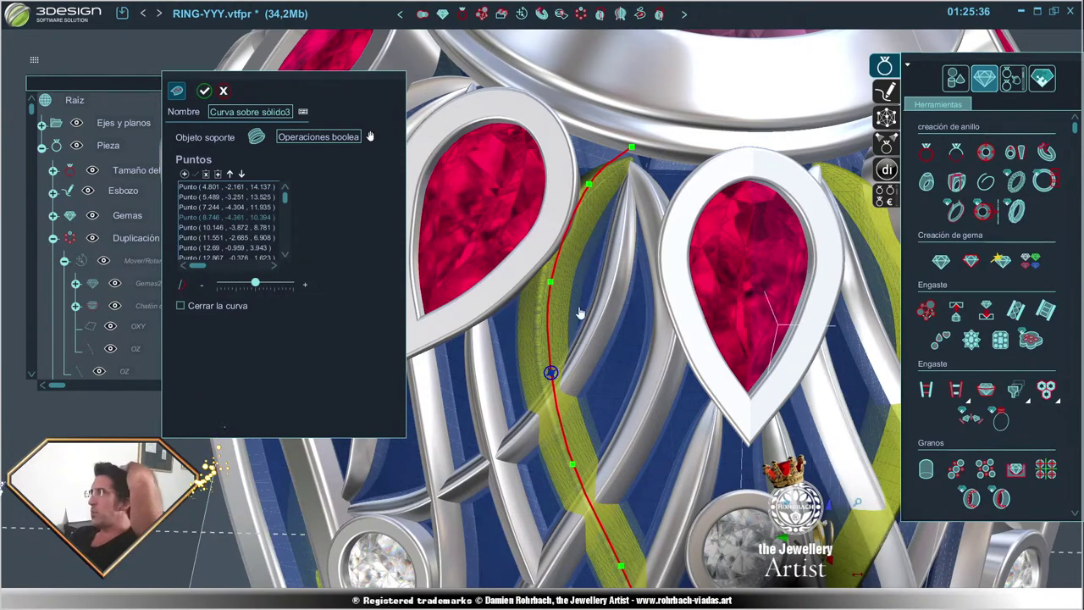
pyautogui.click(204, 91)
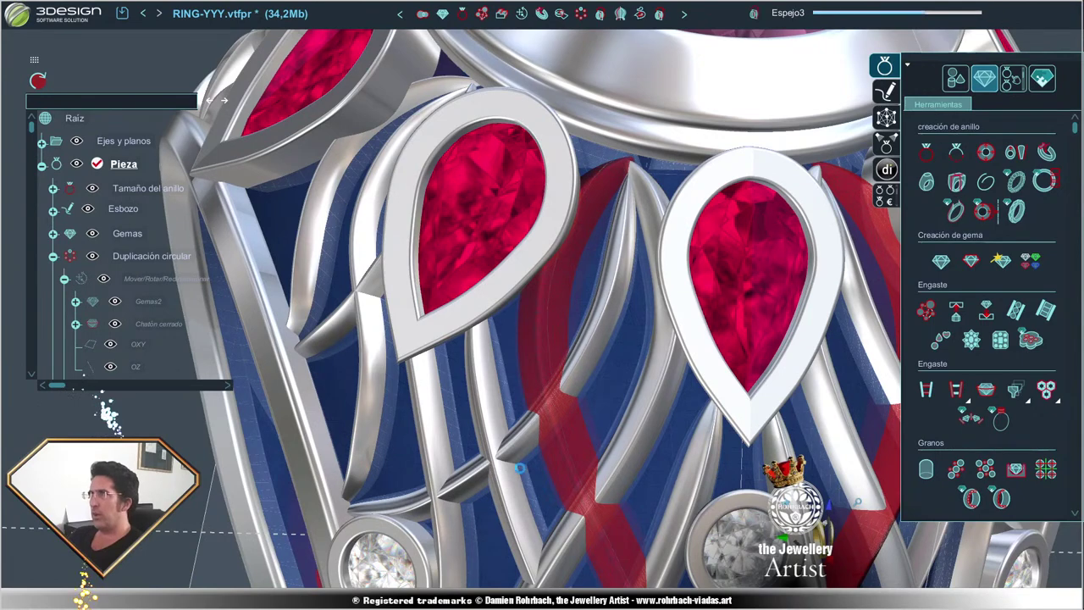
pyautogui.scroll(-5, 520, 467)
pyautogui.moveTo(520, 468); pyautogui.dragTo(684, 496, button='right')
pyautogui.scroll(5, 604, 183)
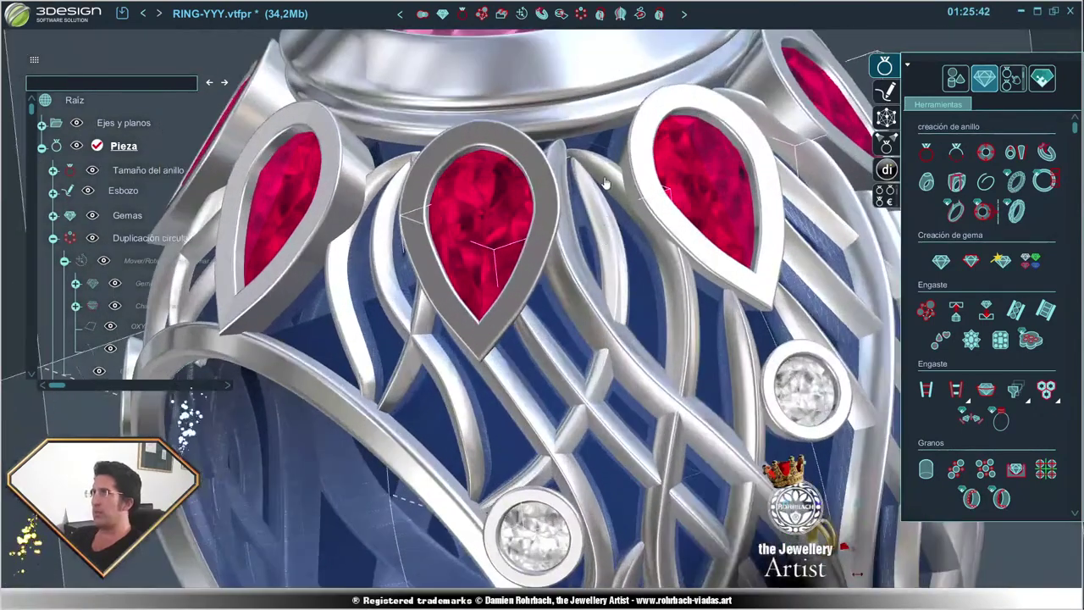
# - Pull the blue strand's curve points up toward the bezel and regenerate the ring
pyautogui.rightClick(602, 166)
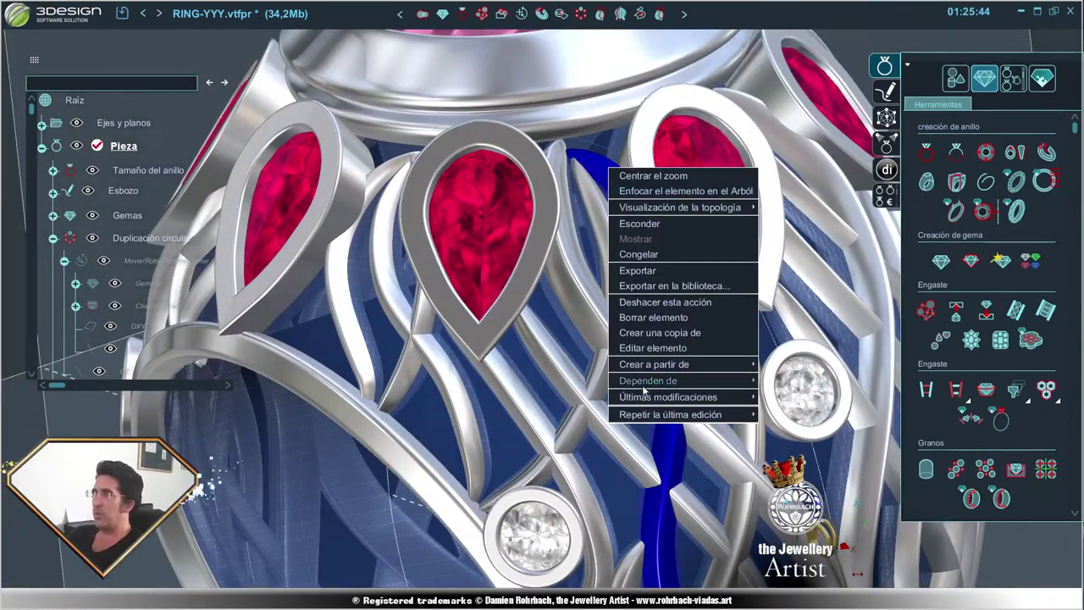
pyautogui.moveTo(825, 388)
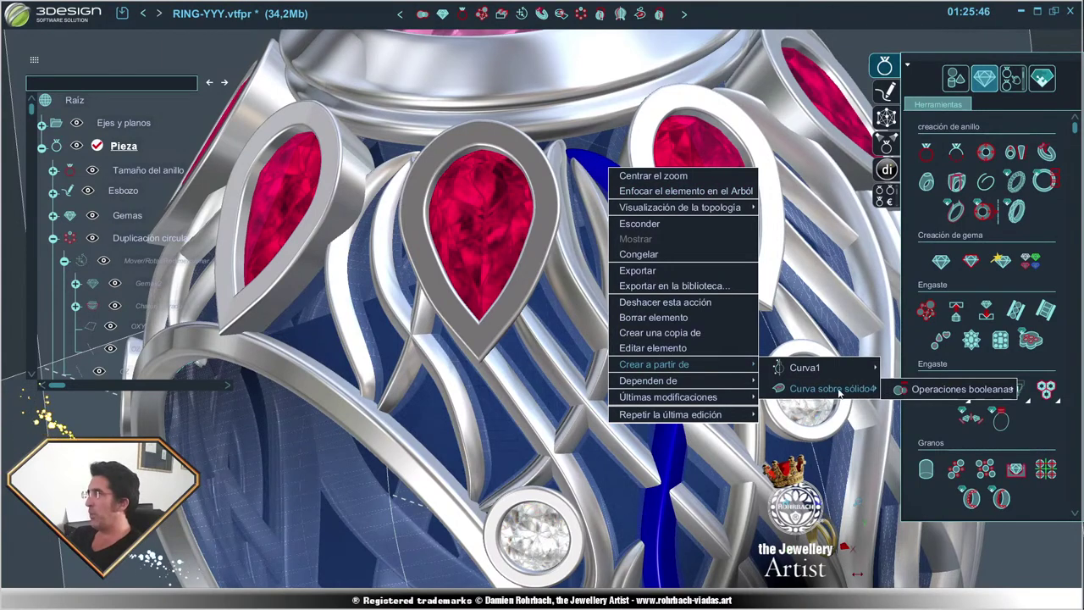
pyautogui.click(961, 388)
pyautogui.scroll(-2, 643, 339)
pyautogui.scroll(4, 573, 304)
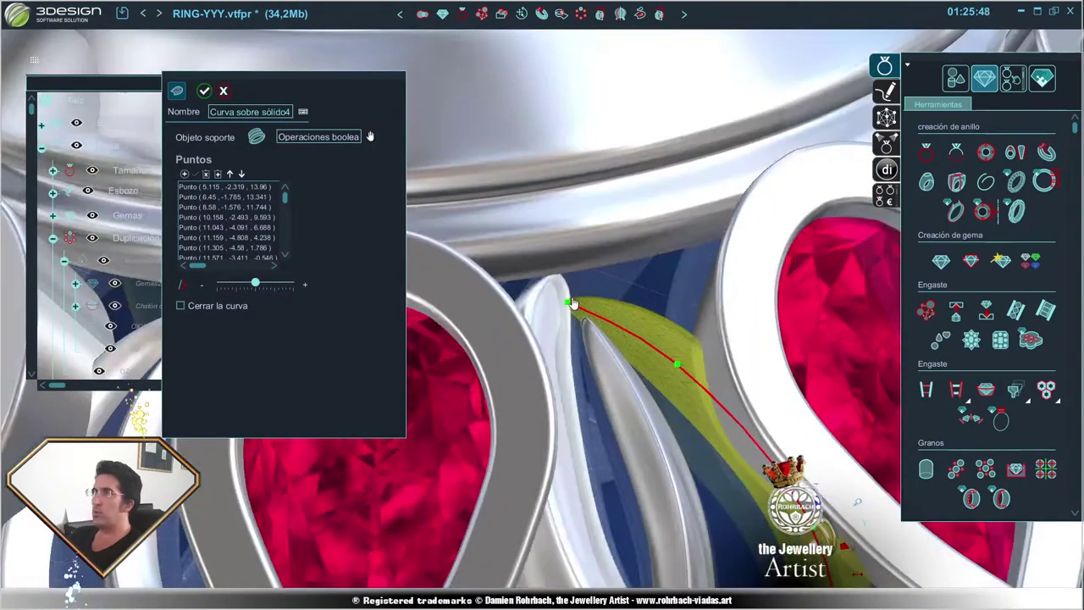
pyautogui.moveTo(567, 302); pyautogui.dragTo(568, 271)
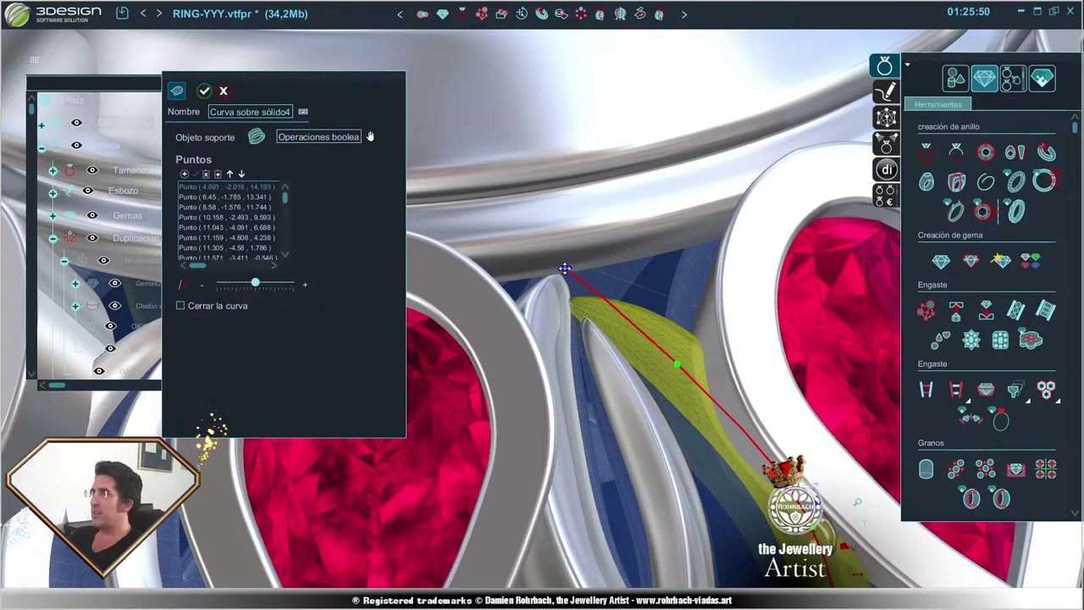
pyautogui.moveTo(678, 366); pyautogui.dragTo(666, 334)
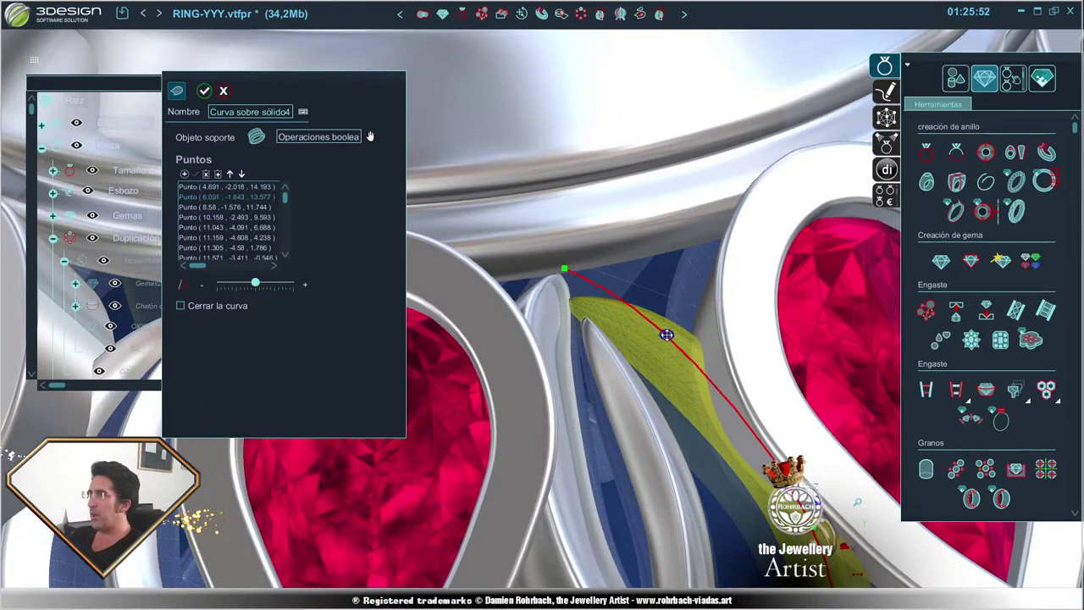
pyautogui.scroll(-2, 660, 353)
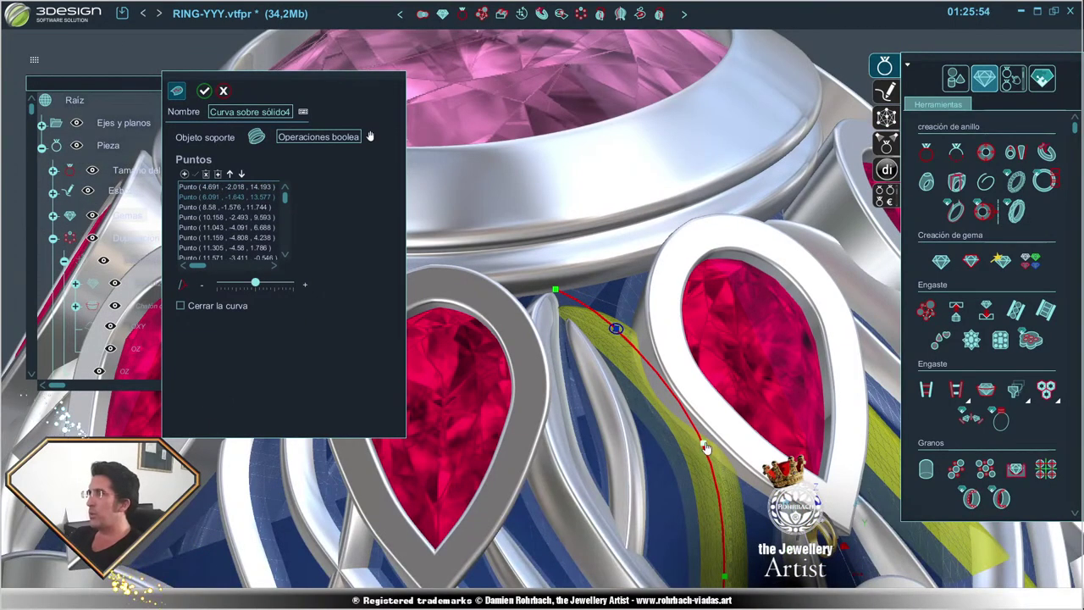
pyautogui.moveTo(703, 443); pyautogui.dragTo(696, 444)
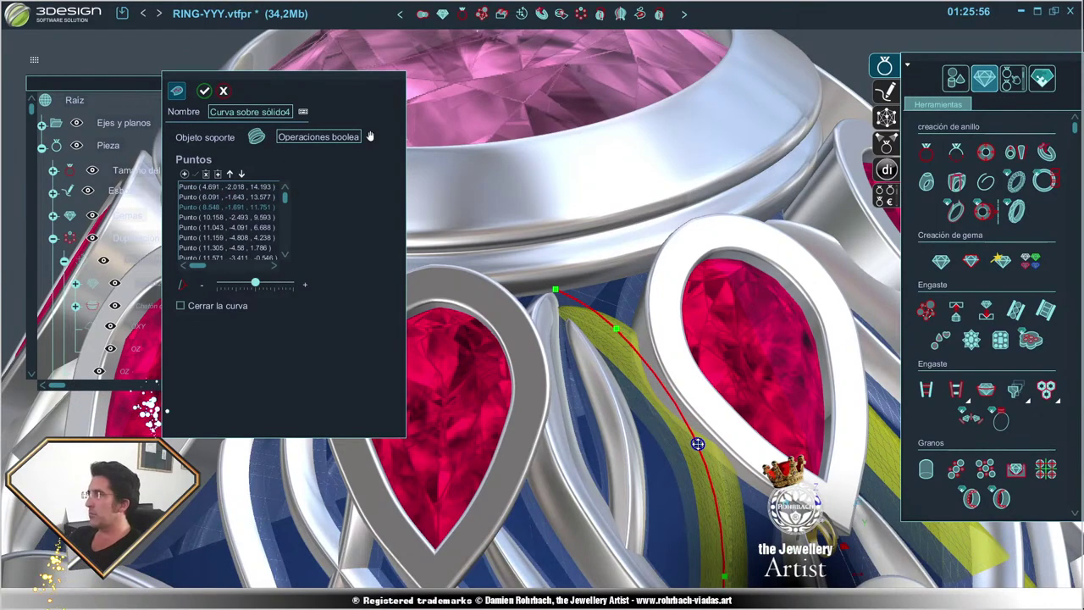
pyautogui.rightClick(700, 447)
pyautogui.click(38, 82)
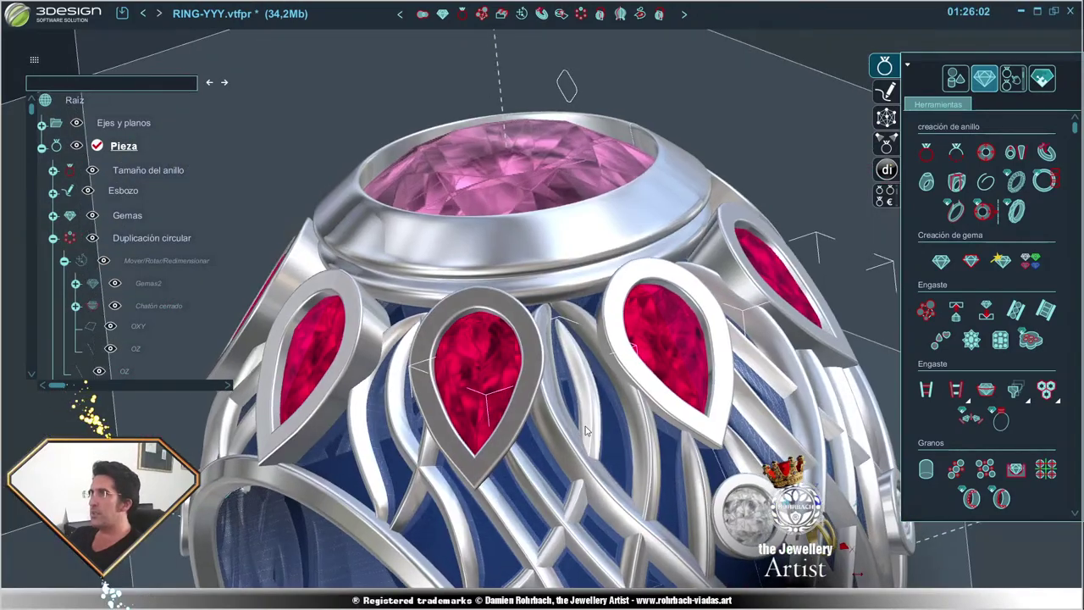
pyautogui.scroll(2, 536, 464)
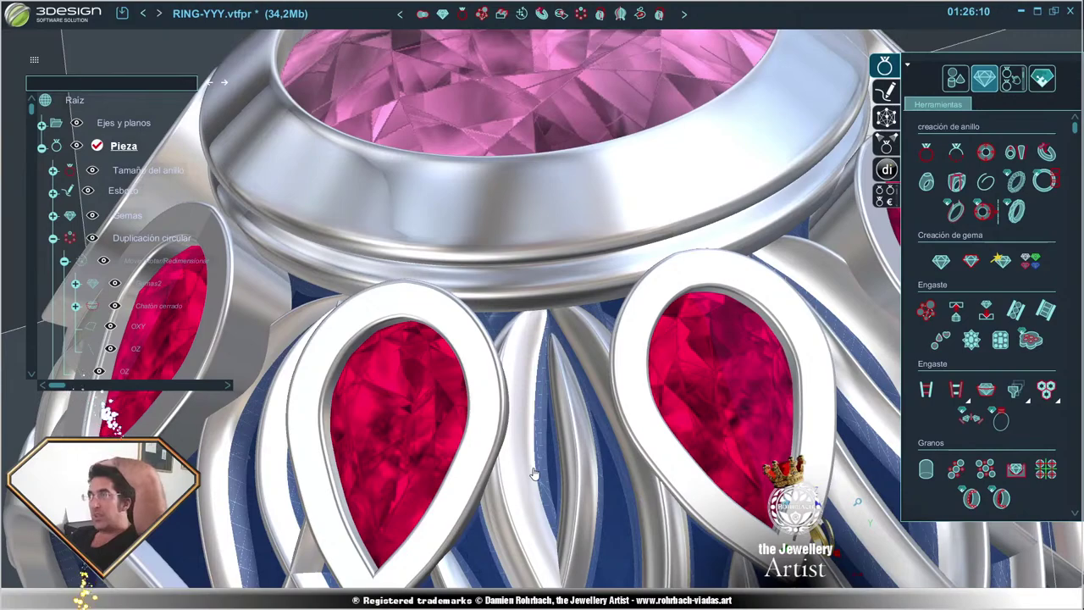
pyautogui.scroll(-5, 534, 474)
pyautogui.moveTo(534, 474)
pyautogui.mouseDown(button='middle')
pyautogui.moveTo(504, 421)
pyautogui.moveTo(626, 358)
pyautogui.moveTo(618, 366)
pyautogui.mouseUp(button='middle')
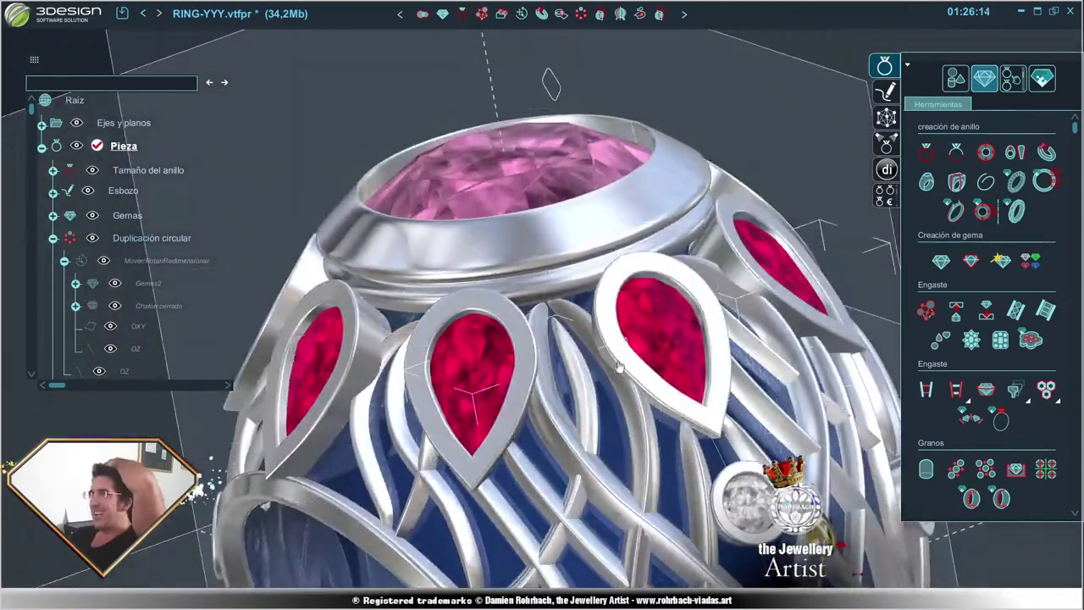
pyautogui.scroll(3, 618, 367)
# - Shift the bezel-side strand's first curve point slightly left, near (4.176, −1.863, 14.193)
pyautogui.rightClick(598, 304)
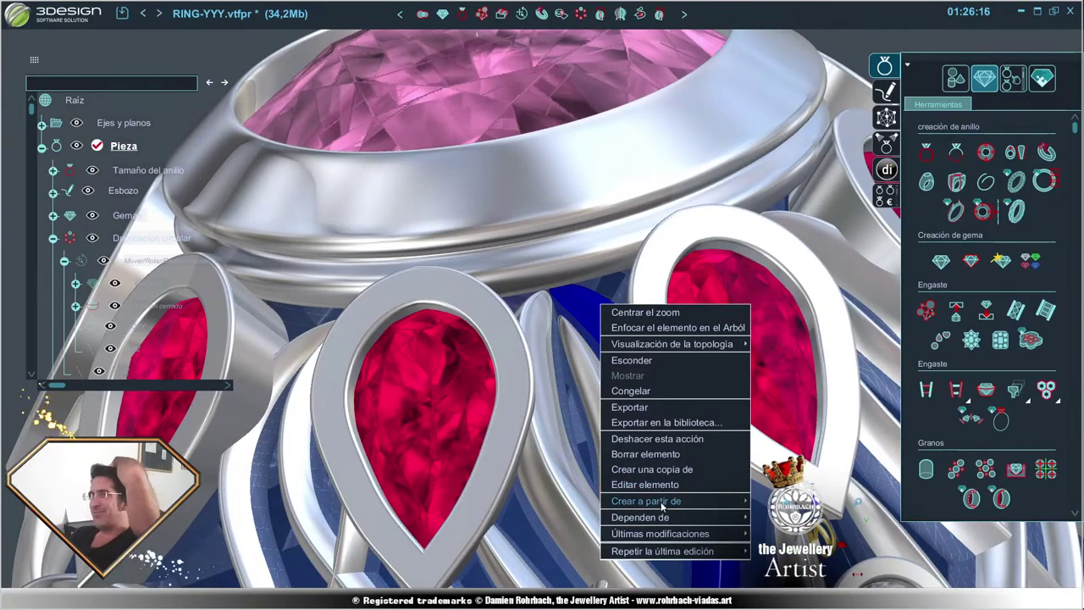
pyautogui.moveTo(646, 501)
pyautogui.click(838, 524)
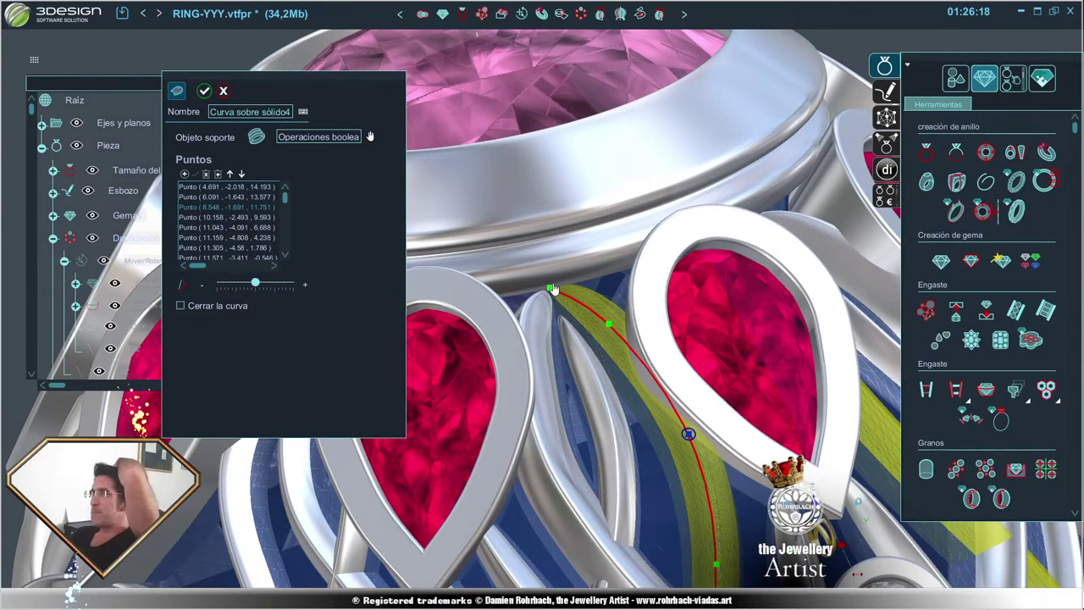
pyautogui.moveTo(550, 282); pyautogui.dragTo(544, 281)
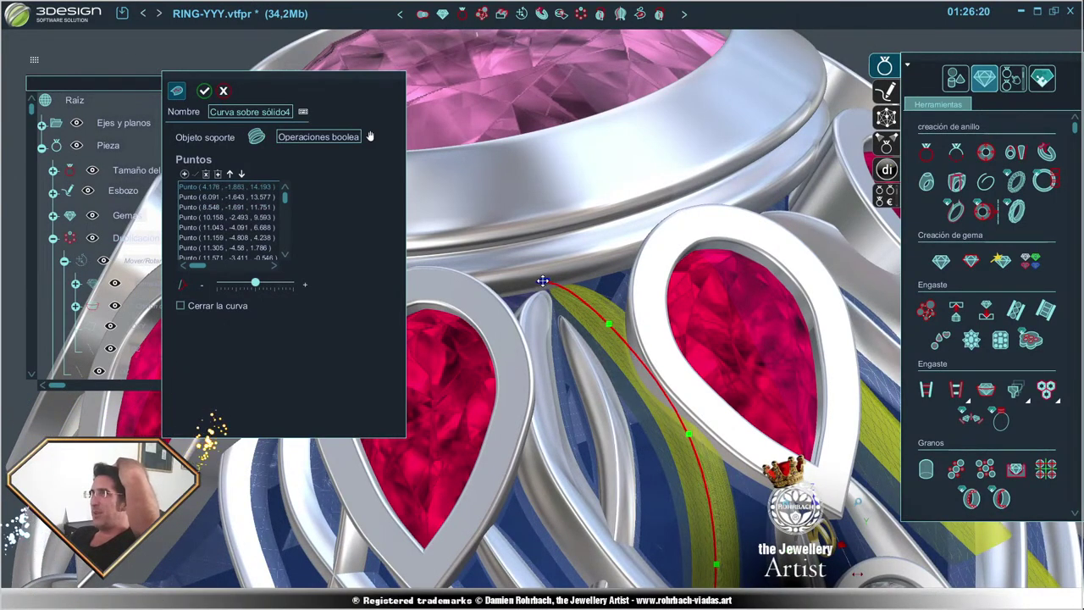
pyautogui.press('Return')
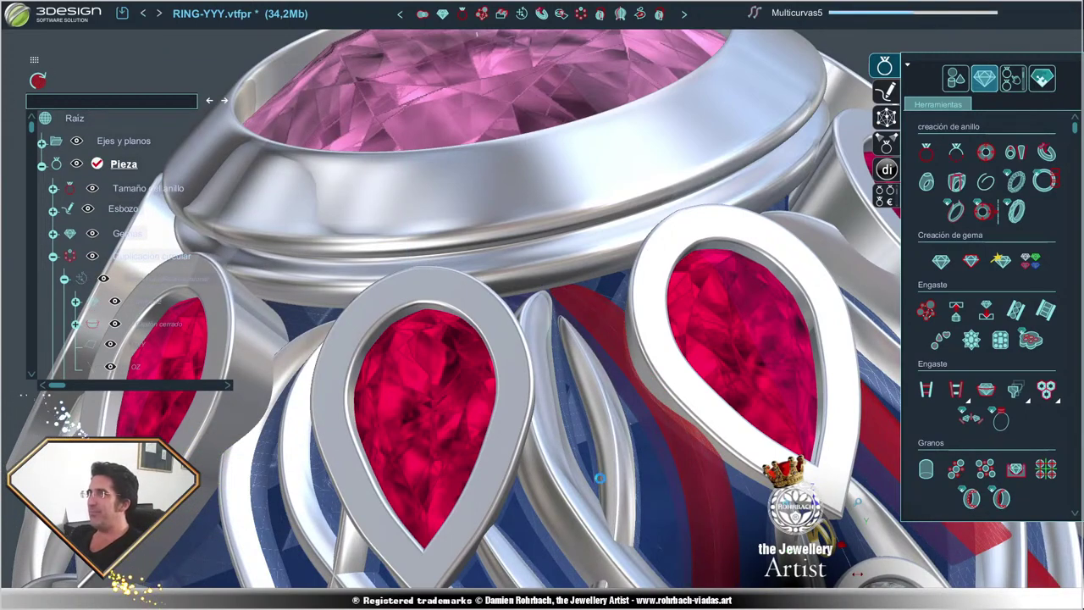
pyautogui.moveTo(575, 396); pyautogui.dragTo(509, 343, button='right')
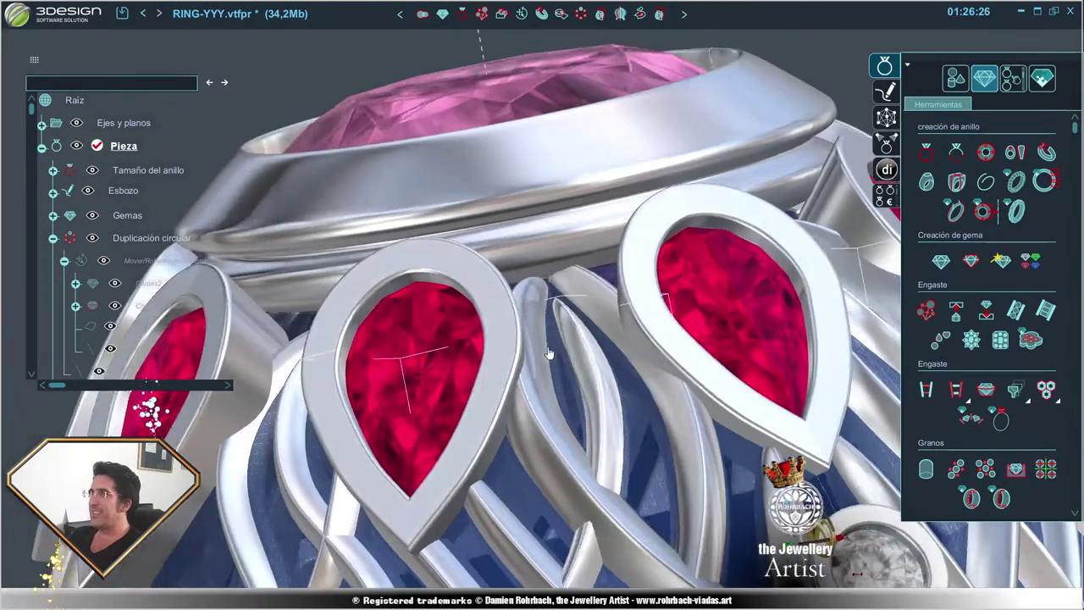
# - Raise this strand's top curve point toward the pear bezel and adjust its next two points
pyautogui.rightClick(542, 326)
pyautogui.moveTo(588, 522)
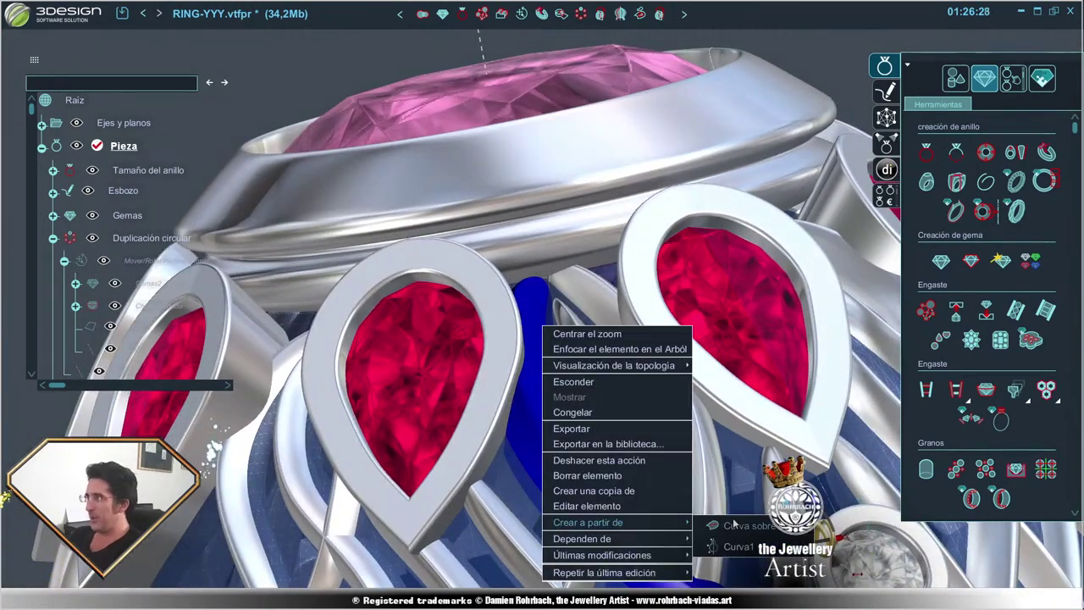
pyautogui.click(734, 525)
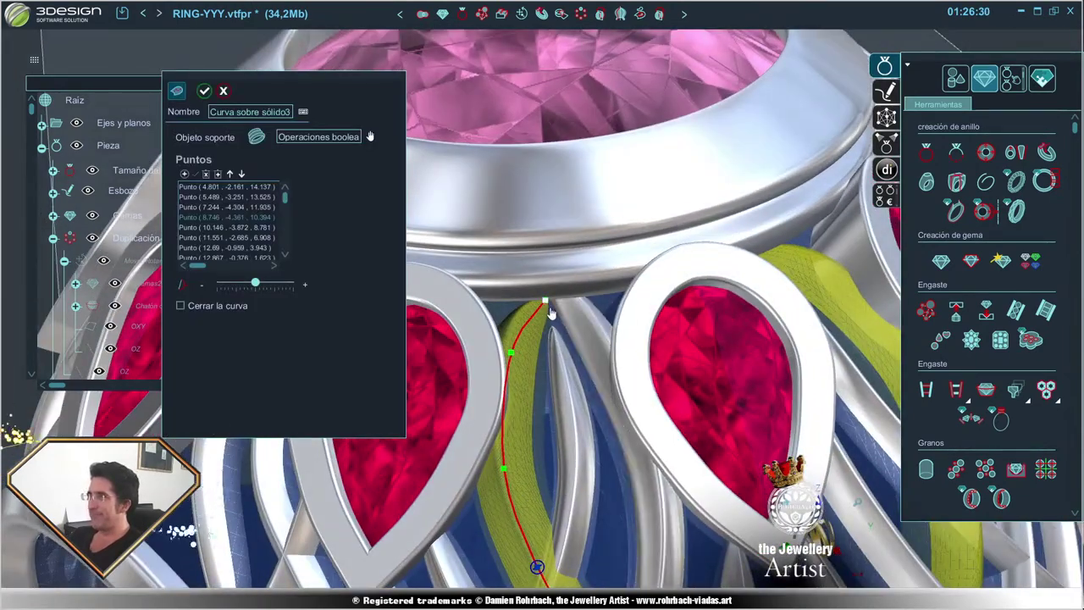
pyautogui.click(546, 298)
pyautogui.click(547, 290)
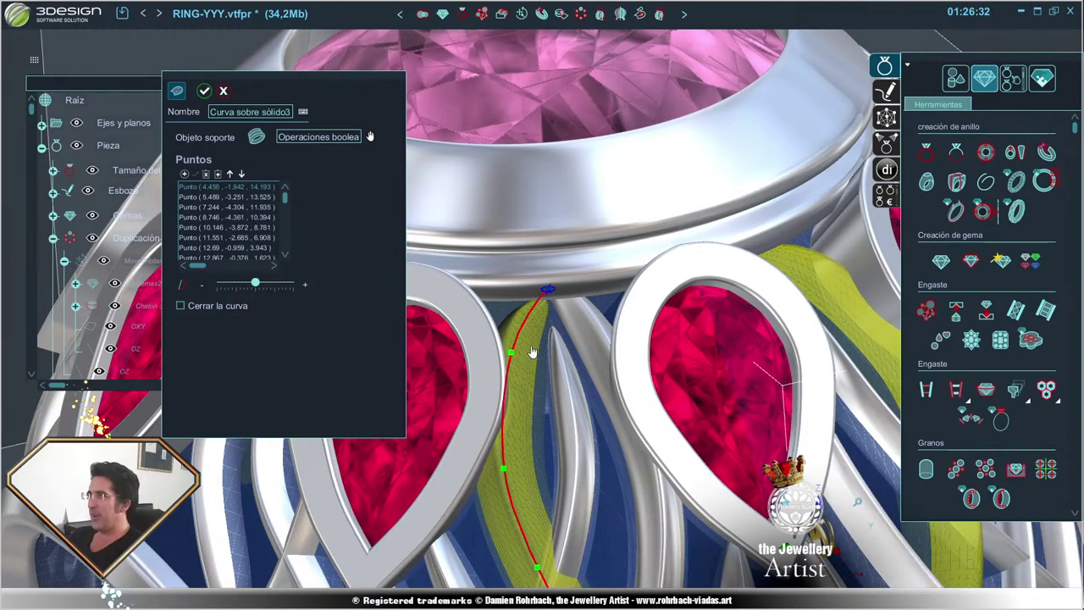
pyautogui.moveTo(535, 382); pyautogui.dragTo(525, 310, button='middle')
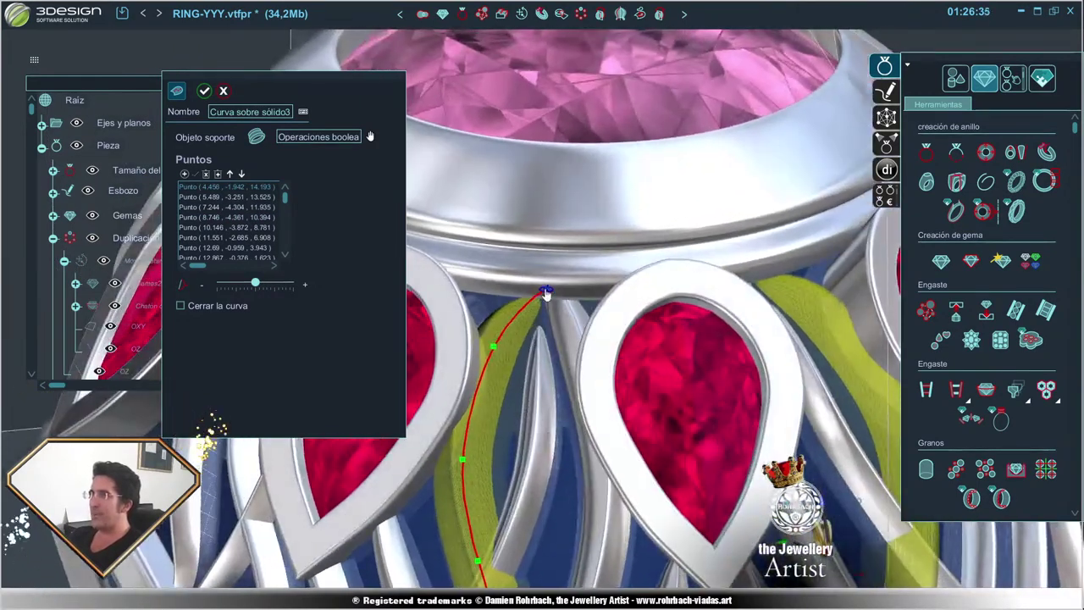
pyautogui.moveTo(546, 292); pyautogui.dragTo(545, 284)
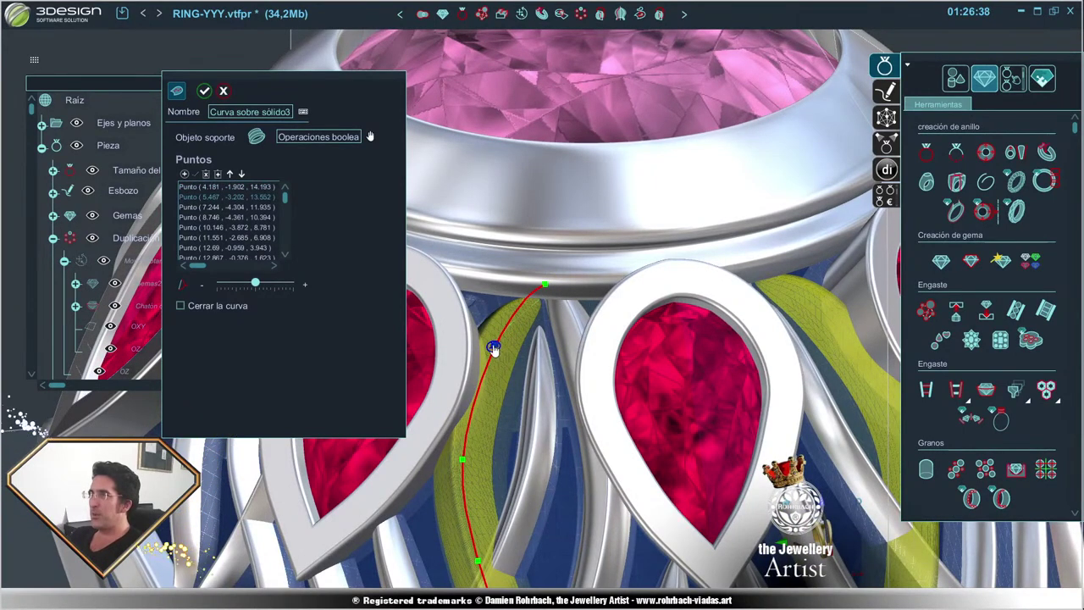
pyautogui.moveTo(494, 348); pyautogui.dragTo(491, 352)
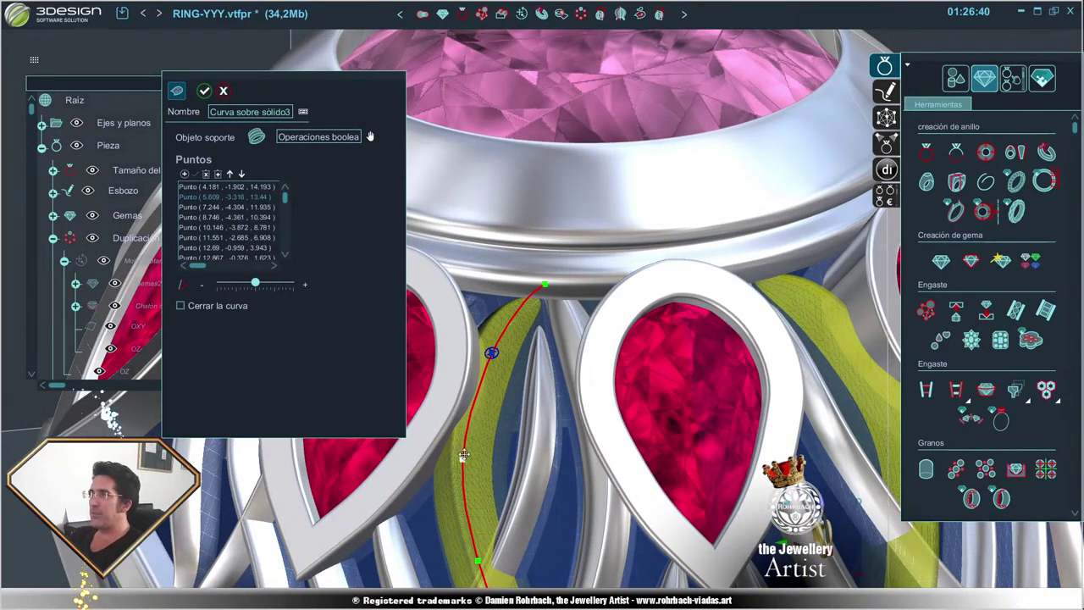
pyautogui.moveTo(464, 455); pyautogui.dragTo(466, 460)
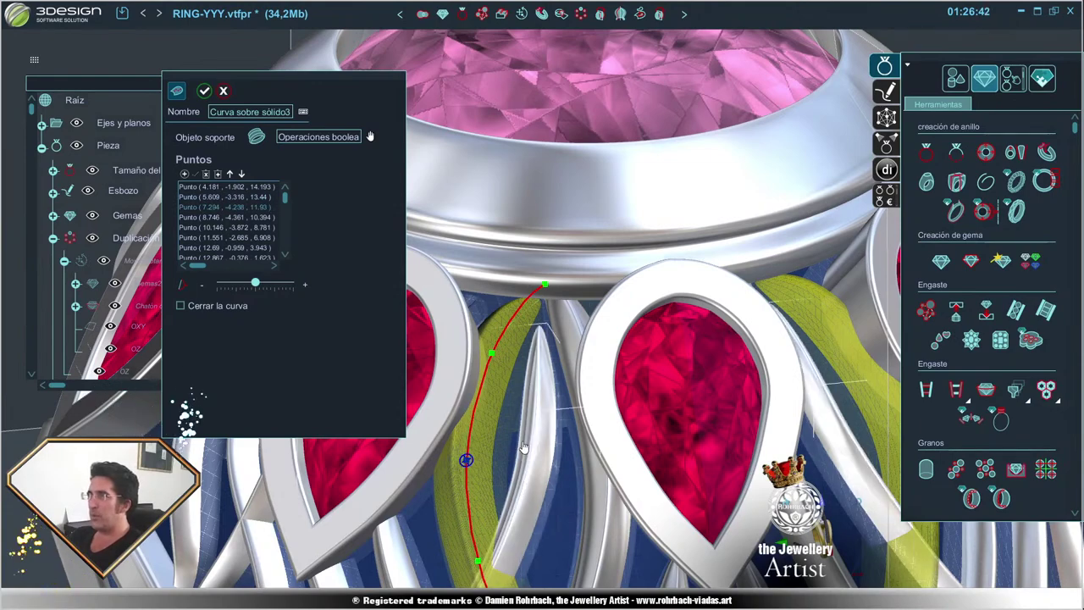
pyautogui.click(204, 90)
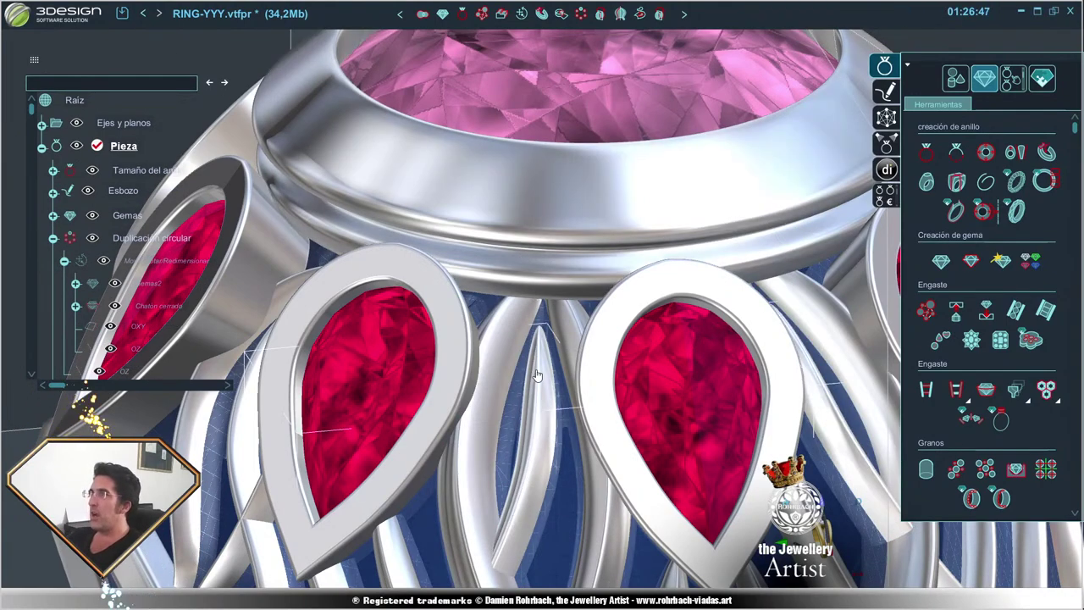
# - Move Curva sobre sólido6's points to about (−4.554, 1.997, 14.193) and (−7.846, 2.928, 12.038)
pyautogui.rightClick(539, 375)
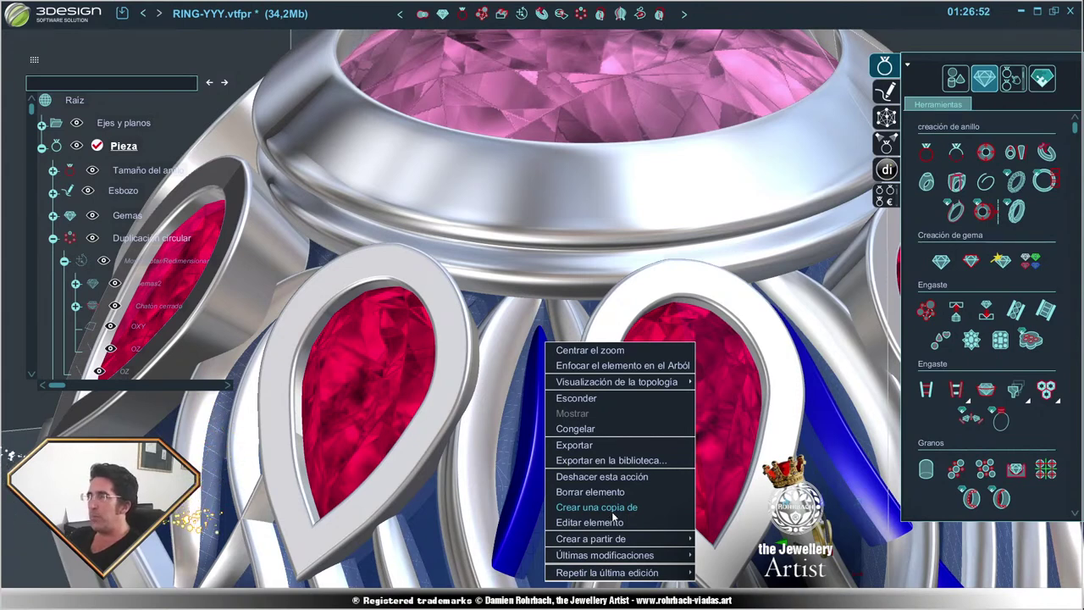
pyautogui.moveTo(590, 539)
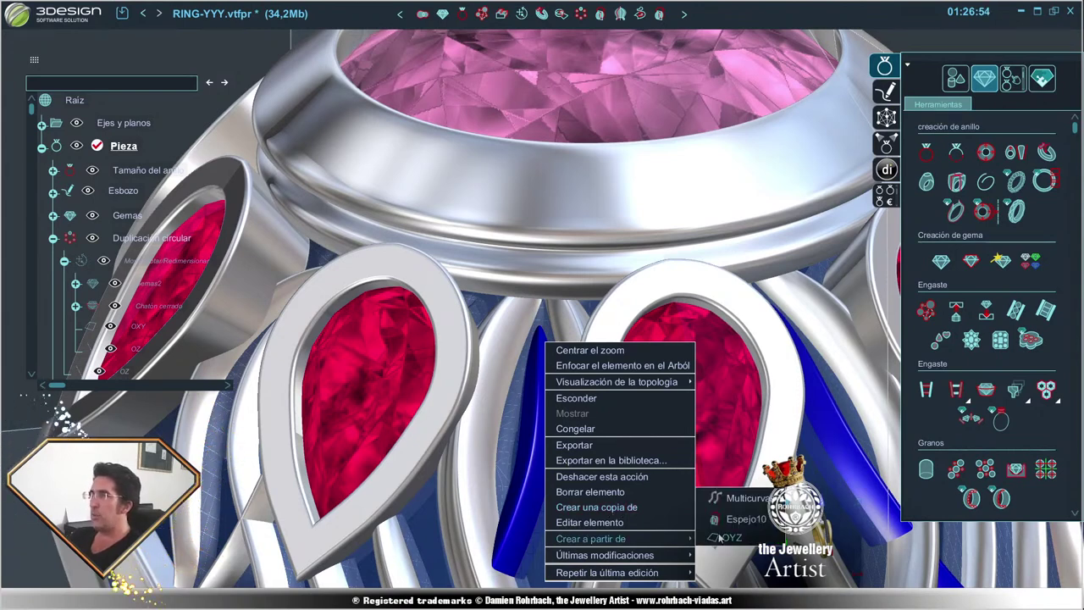
pyautogui.moveTo(745, 498)
pyautogui.click(973, 518)
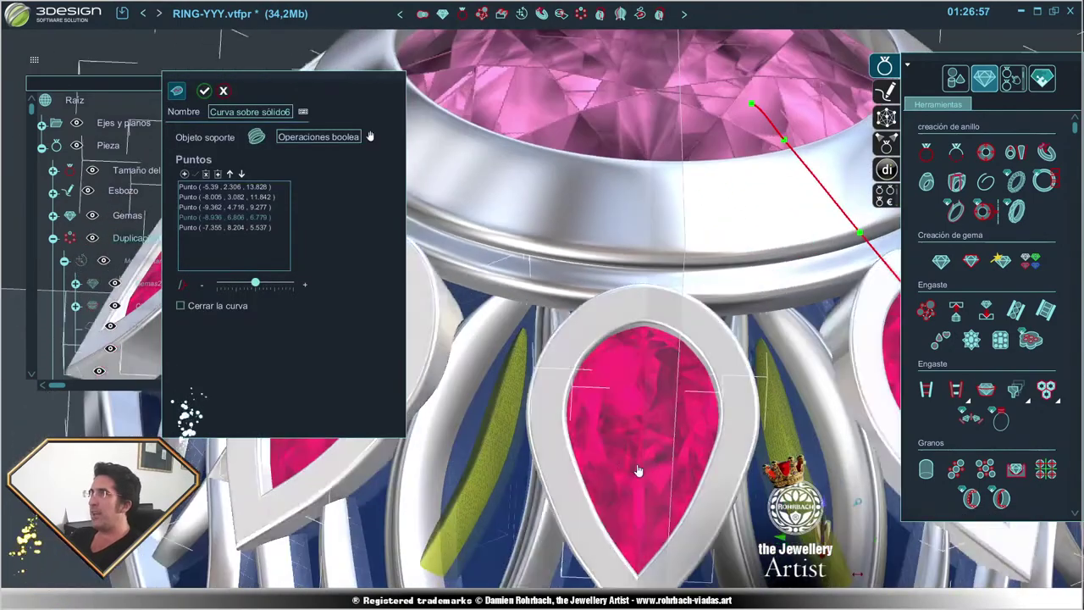
pyautogui.scroll(-5, 638, 470)
pyautogui.moveTo(770, 431); pyautogui.dragTo(509, 417, button='middle')
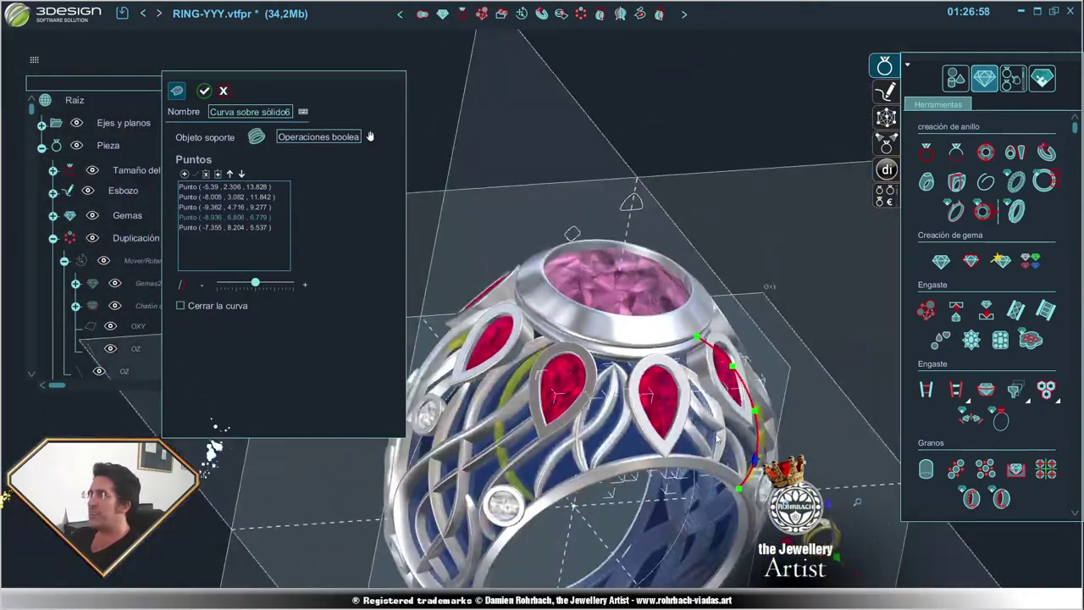
pyautogui.scroll(3, 542, 381)
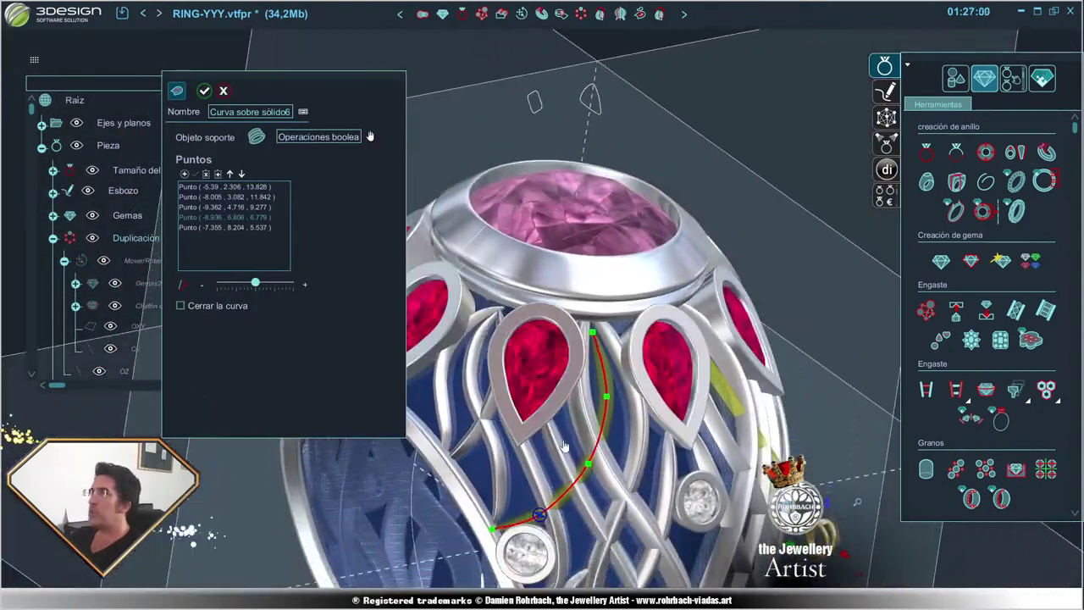
pyautogui.scroll(3, 566, 350)
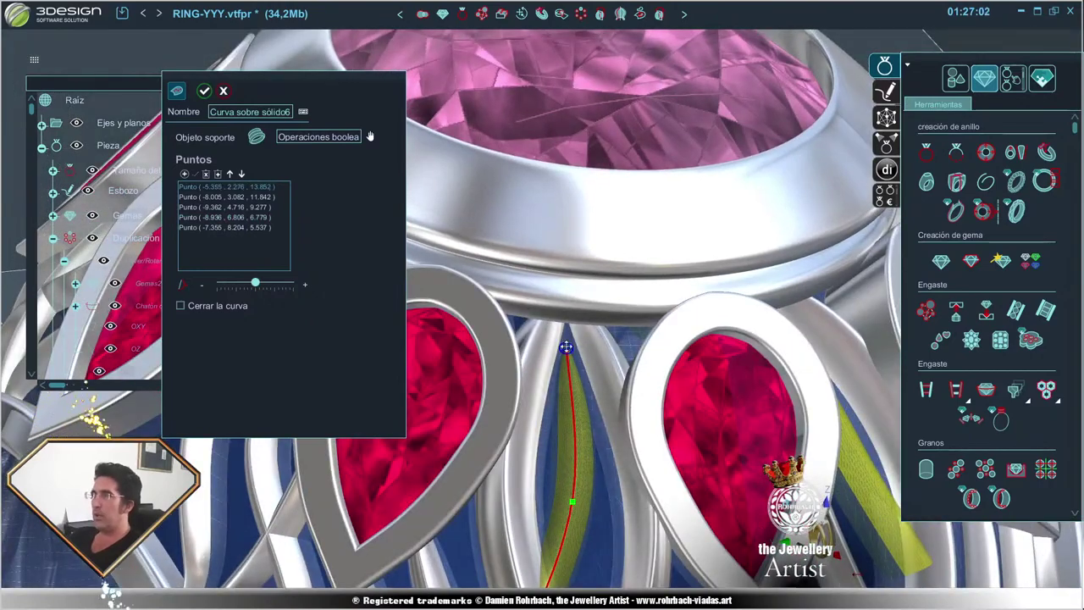
pyautogui.moveTo(566, 349); pyautogui.dragTo(565, 314)
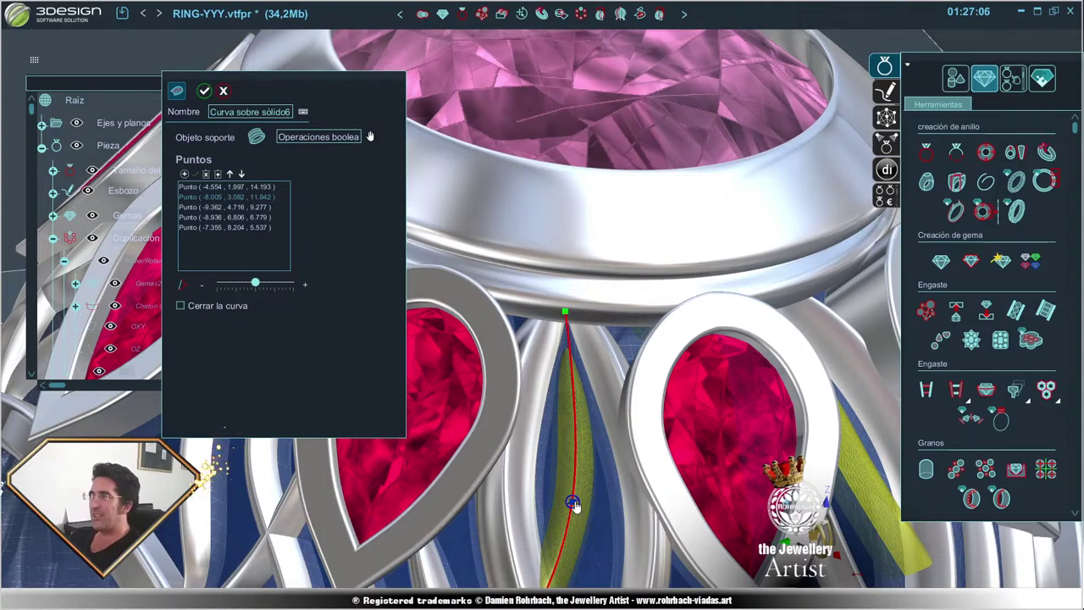
pyautogui.scroll(-5, 565, 314)
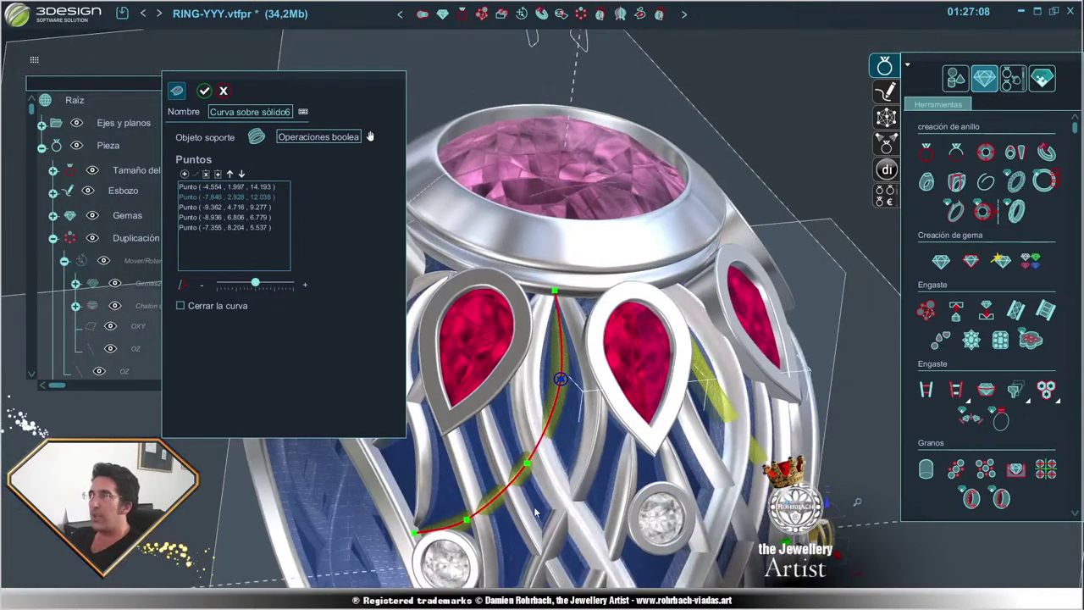
pyautogui.moveTo(565, 313); pyautogui.dragTo(541, 381, button='right')
pyautogui.scroll(5, 523, 440)
pyautogui.moveTo(522, 440); pyautogui.dragTo(525, 432)
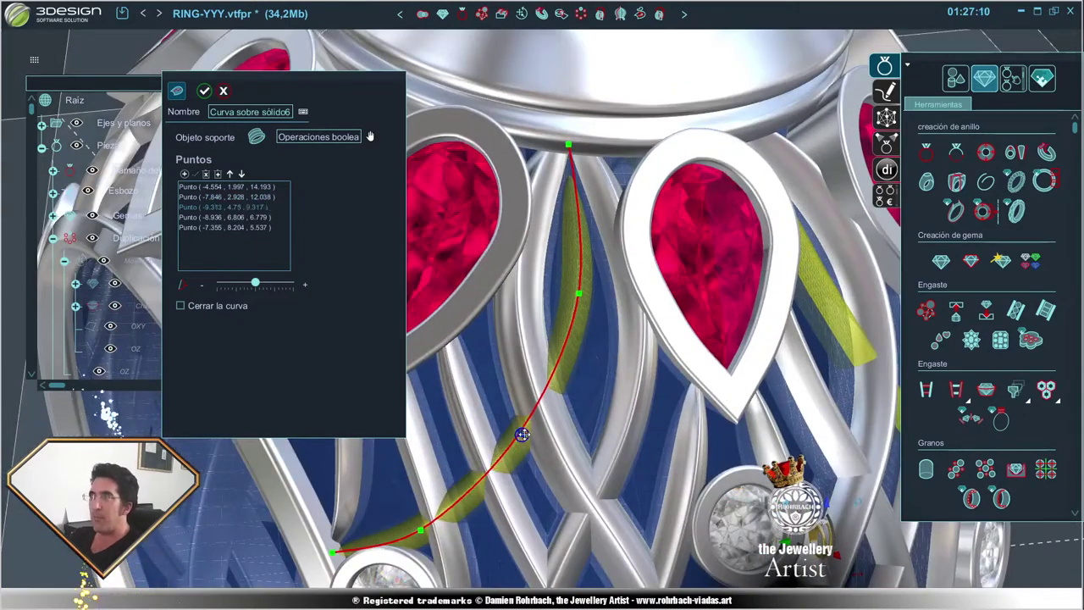
pyautogui.moveTo(525, 432); pyautogui.dragTo(599, 467, button='right')
pyautogui.scroll(-5, 598, 466)
# - Confirm the curve edits and regenerate the ring's lattice
pyautogui.click(204, 90)
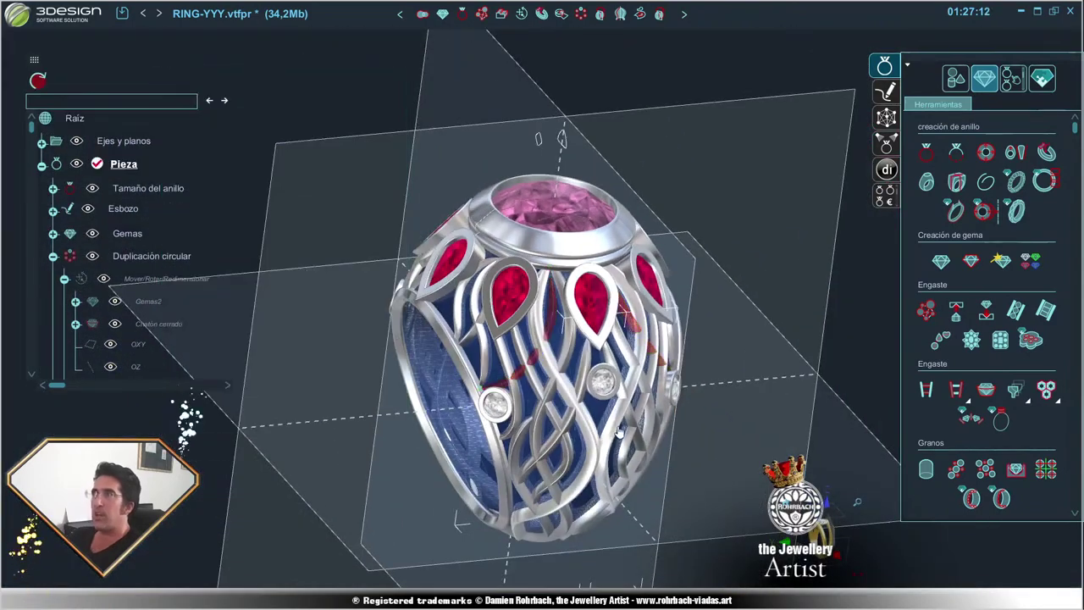
pyautogui.scroll(5, 223, 206)
pyautogui.click(38, 81)
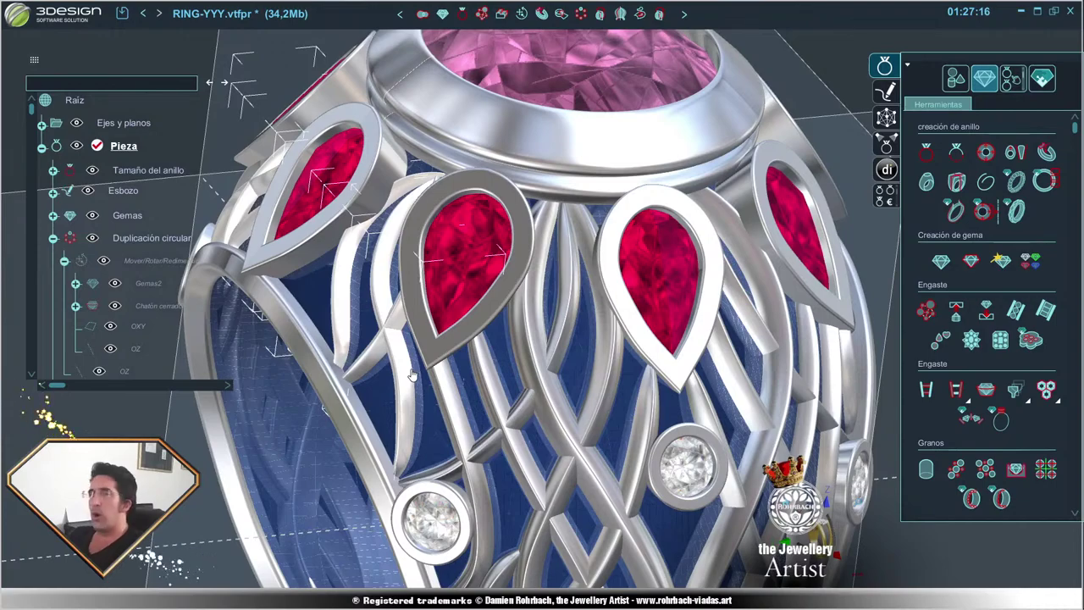
pyautogui.scroll(-3, 428, 333)
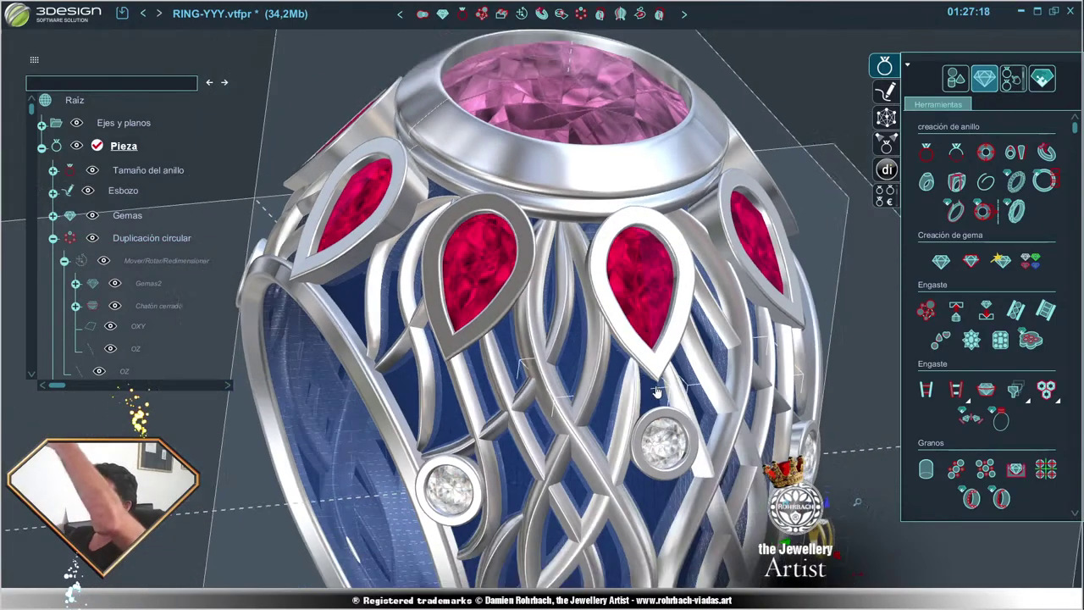
# - Orbit around the ring to inspect the strands sweeping from the pear bezels to the side diamonds
pyautogui.moveTo(427, 333)
pyautogui.mouseDown(button='right')
pyautogui.moveTo(565, 375)
pyautogui.moveTo(584, 407)
pyautogui.mouseUp(button='right')
pyautogui.scroll(3, 584, 407)
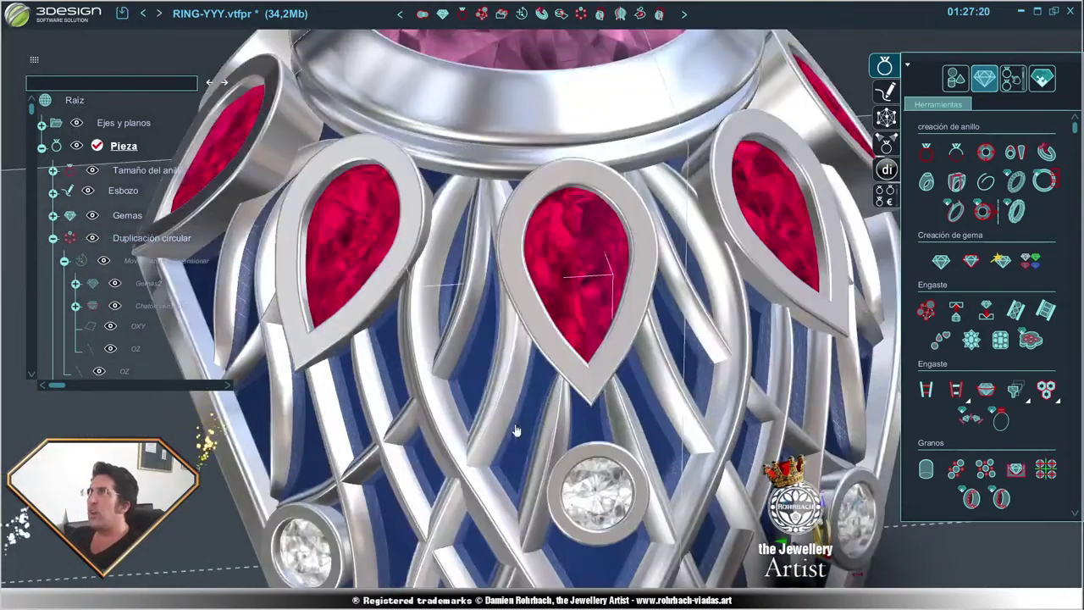
pyautogui.scroll(-3, 584, 407)
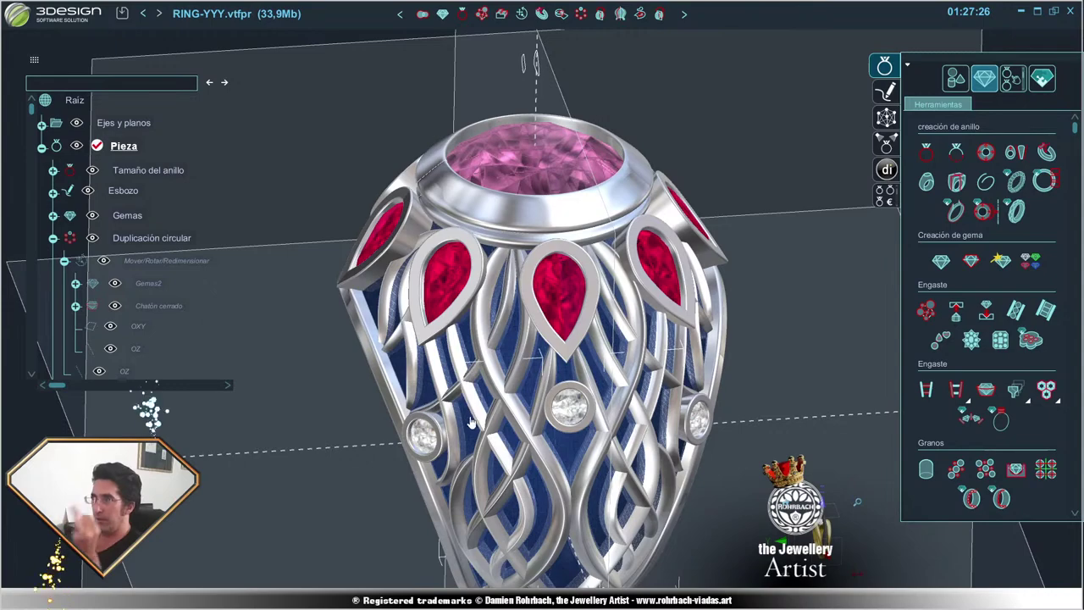
pyautogui.moveTo(596, 385); pyautogui.dragTo(561, 446, button='right')
pyautogui.scroll(1, 561, 447)
pyautogui.scroll(2, 626, 436)
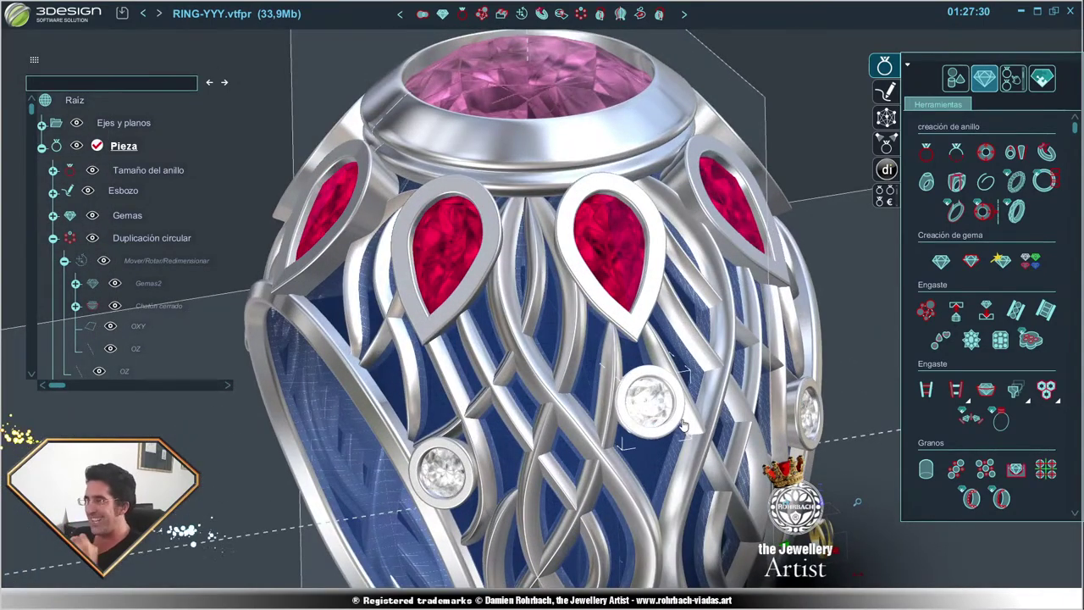
pyautogui.scroll(-3, 682, 425)
pyautogui.moveTo(682, 425); pyautogui.dragTo(602, 338, button='right')
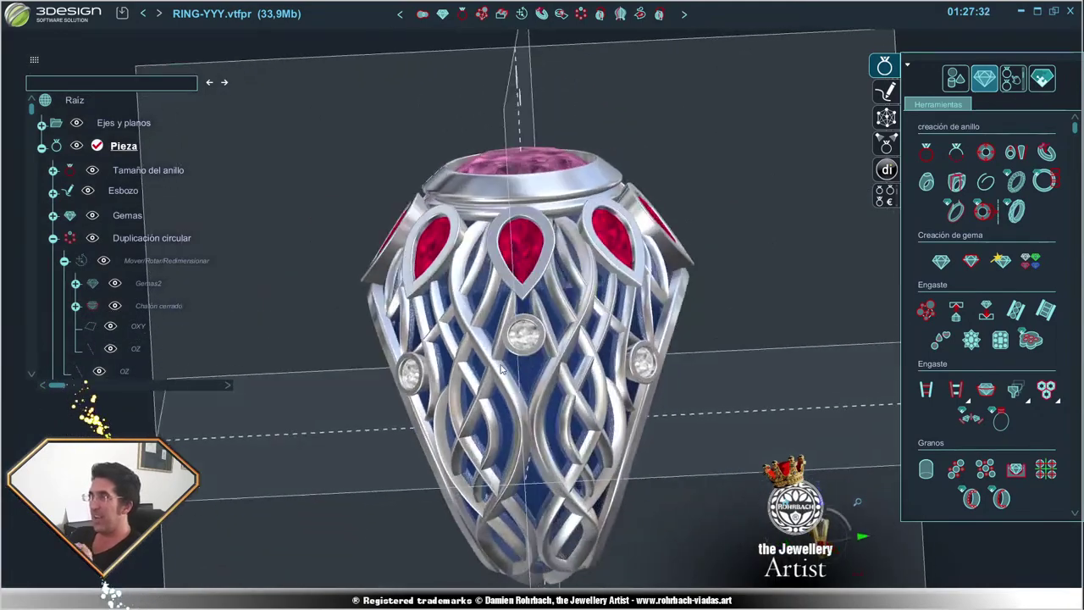
pyautogui.scroll(-2, 602, 338)
pyautogui.moveTo(689, 443)
pyautogui.mouseDown(button='right')
pyautogui.moveTo(669, 329)
pyautogui.moveTo(623, 250)
pyautogui.moveTo(828, 307)
pyautogui.mouseUp(button='right')
pyautogui.scroll(2, 669, 330)
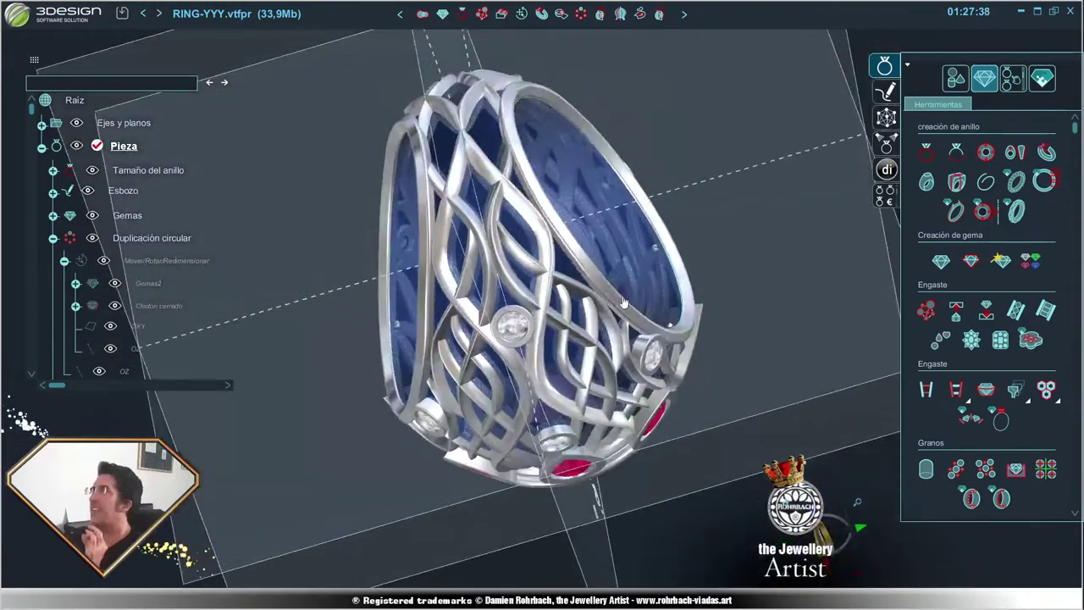
# - Create Gemas4, a 2 mm Brillante redondo Diamond AI gem, at the ring's origin
pyautogui.click(941, 261)
pyautogui.moveTo(571, 101); pyautogui.dragTo(813, 440, button='right')
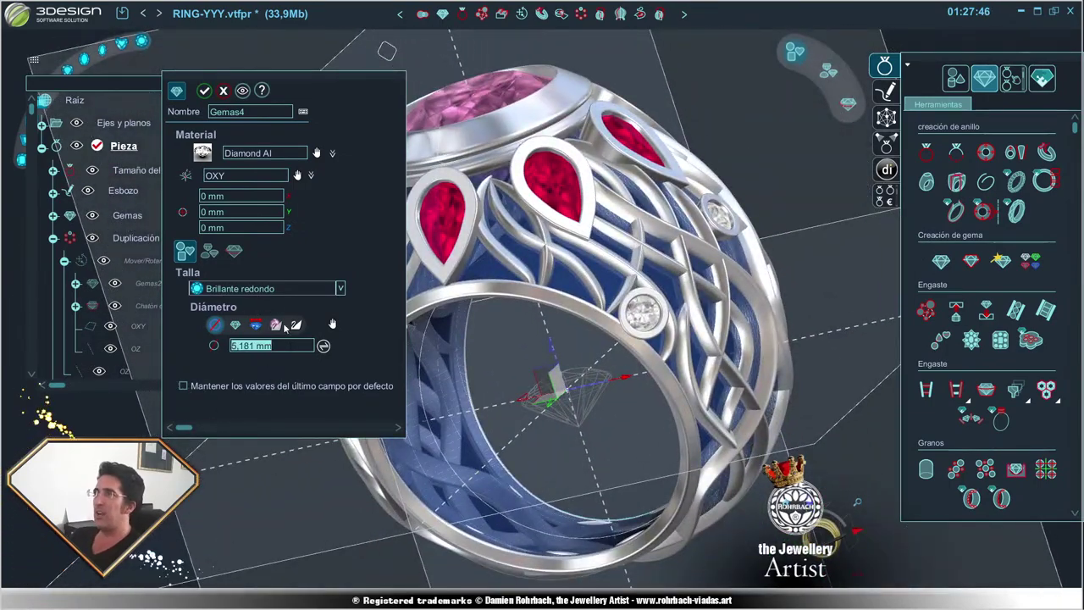
pyautogui.write('2')
pyautogui.press('Tab')
pyautogui.moveTo(474, 279)
pyautogui.mouseDown(button='right')
pyautogui.moveTo(704, 342)
pyautogui.moveTo(627, 365)
pyautogui.mouseUp(button='right')
pyautogui.press('Return')
pyautogui.scroll(3, 664, 350)
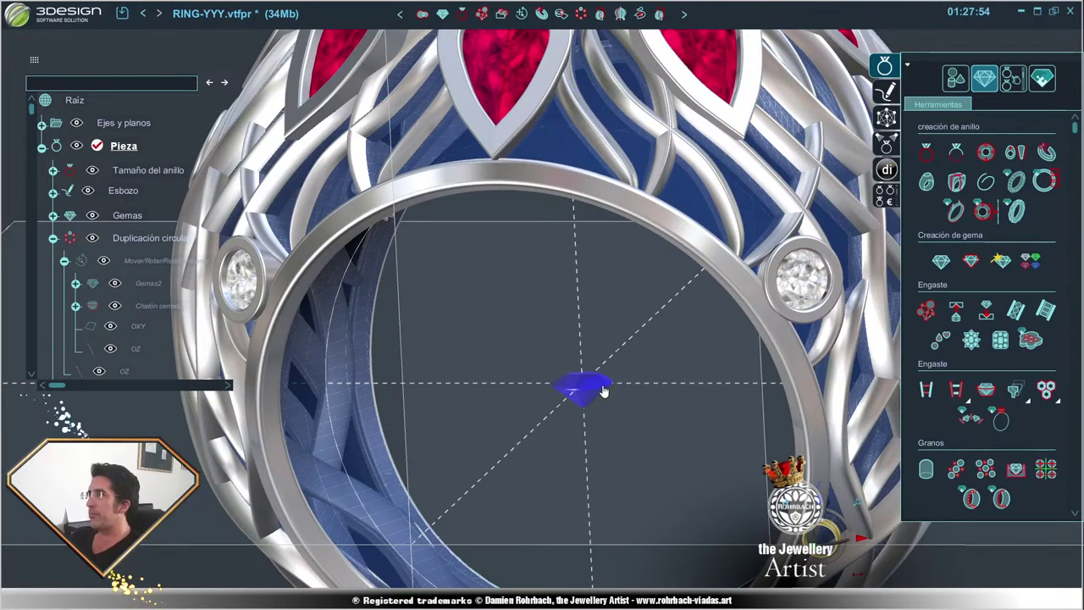
pyautogui.scroll(-5, 598, 384)
pyautogui.moveTo(653, 377); pyautogui.dragTo(620, 159, button='right')
pyautogui.moveTo(624, 246); pyautogui.dragTo(517, 59, button='middle')
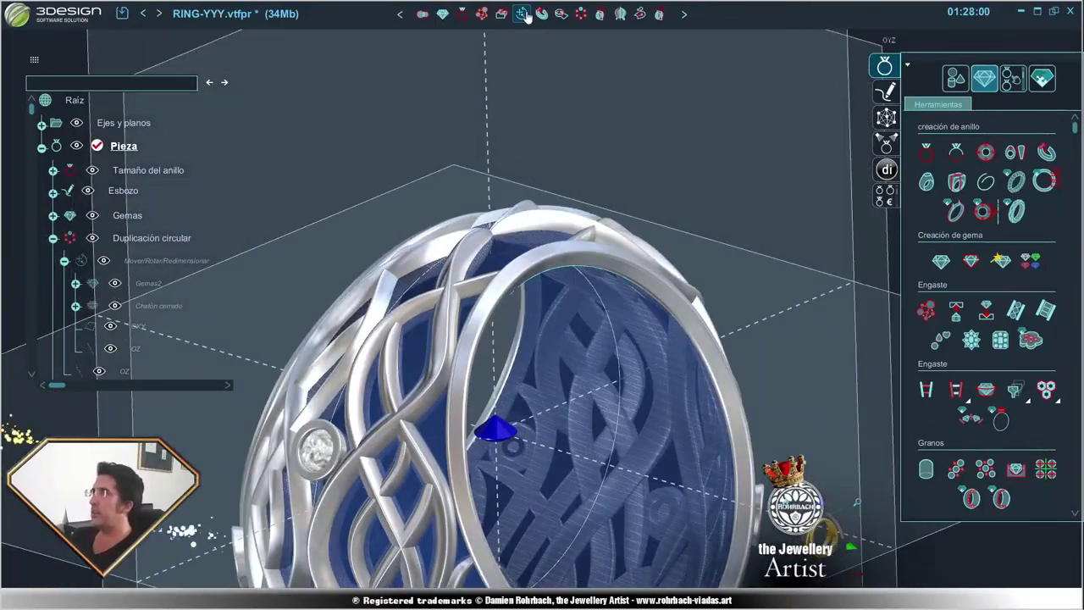
# - Move Gemas4 onto the shank with Mover/Rotar/Redimensionar and flip it about 180° on X
pyautogui.click(522, 14)
pyautogui.moveTo(508, 356)
pyautogui.mouseDown(button='middle')
pyautogui.moveTo(553, 450)
pyautogui.moveTo(551, 364)
pyautogui.mouseUp(button='middle')
pyautogui.moveTo(550, 364); pyautogui.dragTo(550, 229)
pyautogui.moveTo(550, 229)
pyautogui.mouseDown(button='middle')
pyautogui.moveTo(489, 255)
pyautogui.moveTo(646, 358)
pyautogui.mouseUp(button='middle')
pyautogui.moveTo(667, 359)
pyautogui.mouseDown()
pyautogui.moveTo(496, 269)
pyautogui.moveTo(520, 254)
pyautogui.moveTo(677, 487)
pyautogui.mouseUp()
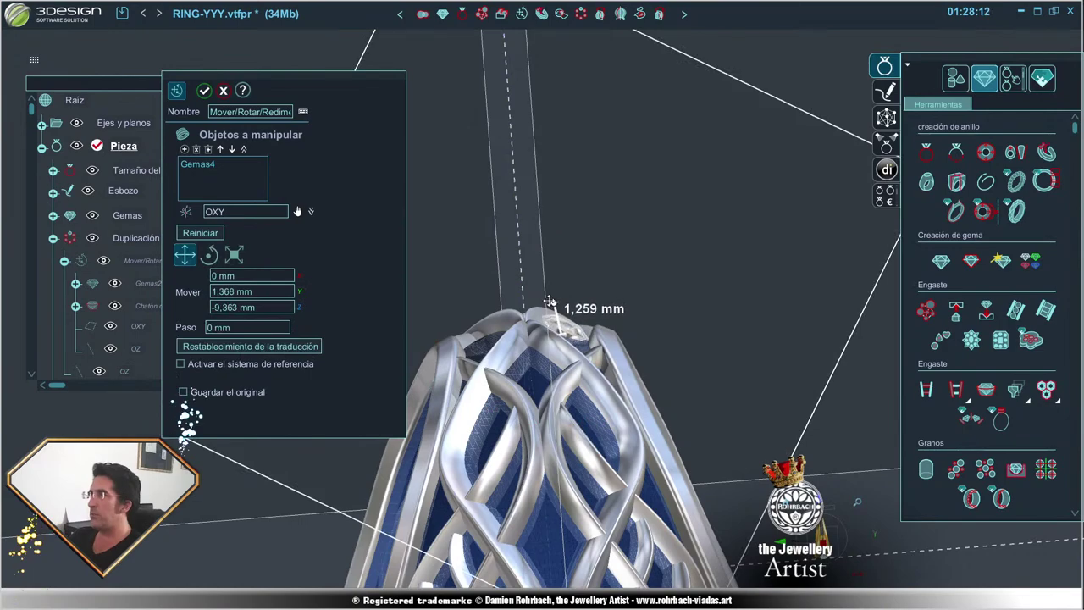
pyautogui.moveTo(446, 220); pyautogui.dragTo(514, 357, button='middle')
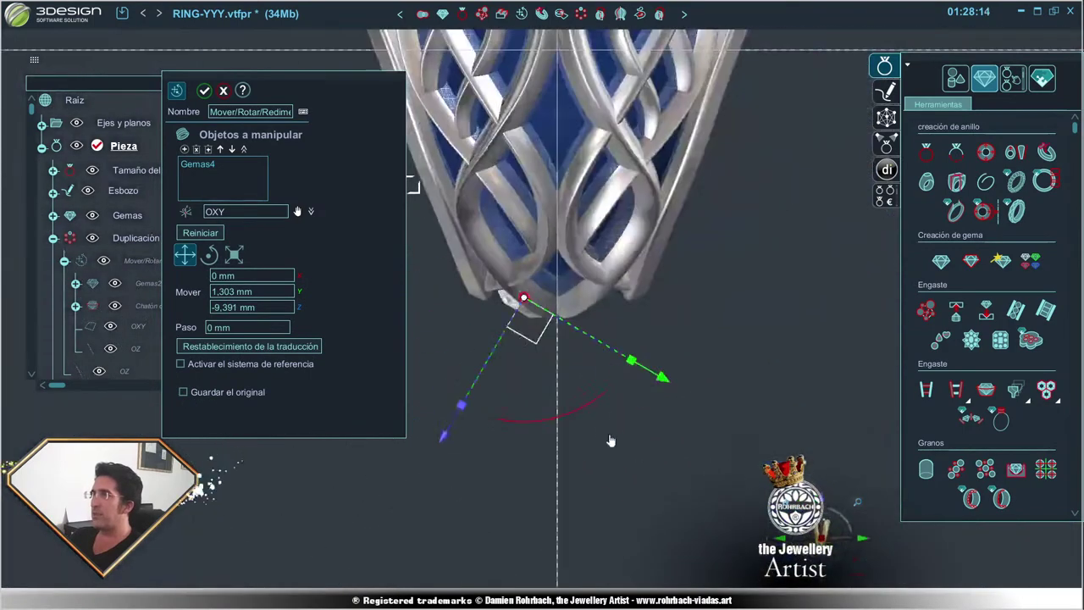
pyautogui.moveTo(519, 415); pyautogui.dragTo(532, 412)
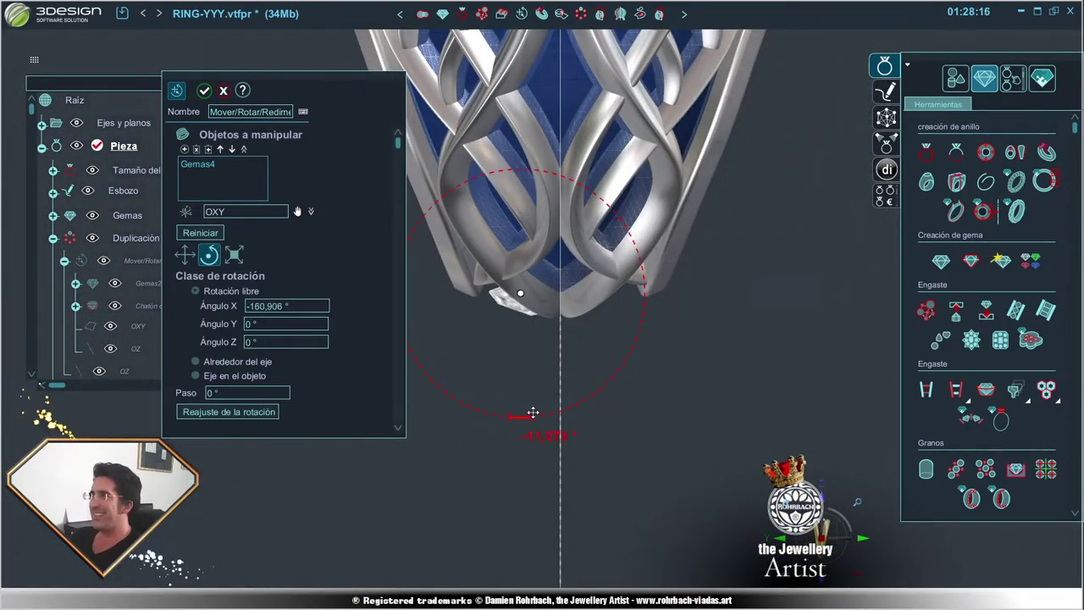
pyautogui.moveTo(515, 290); pyautogui.dragTo(522, 324)
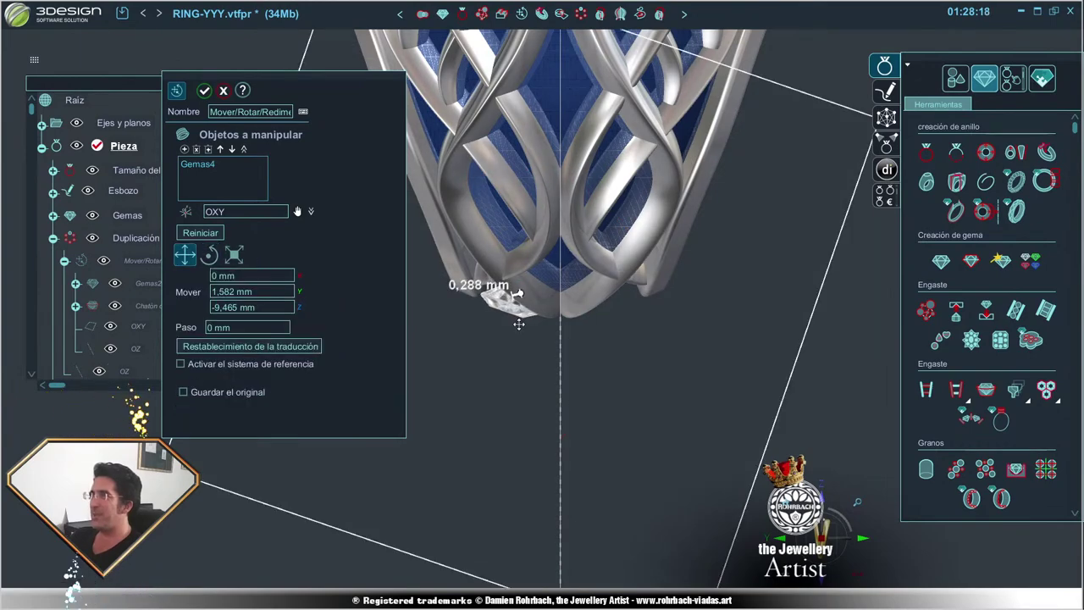
pyautogui.moveTo(522, 324); pyautogui.dragTo(605, 283, button='middle')
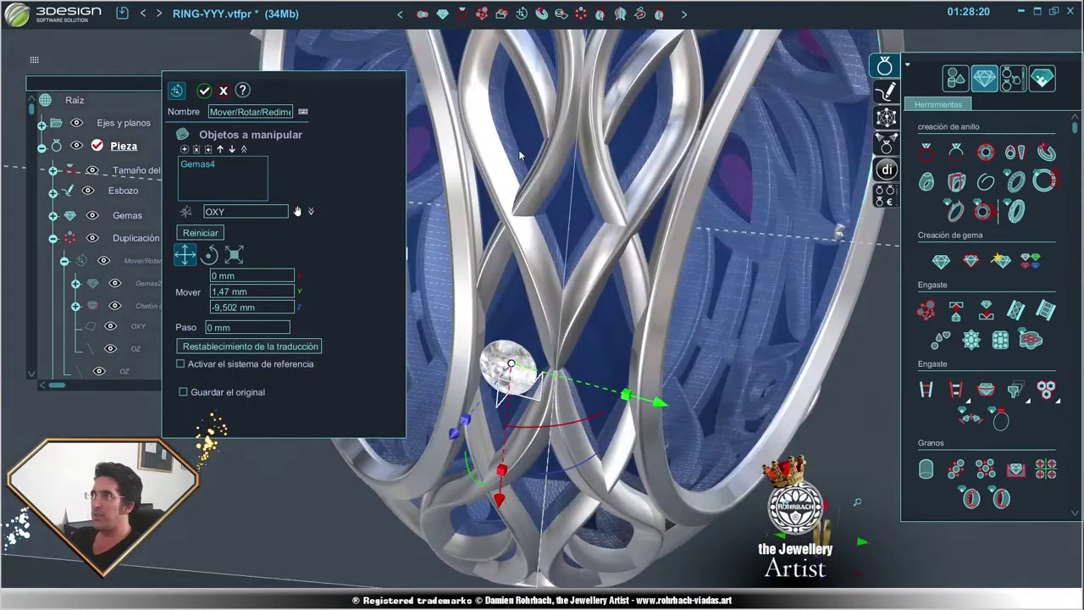
pyautogui.press('Return')
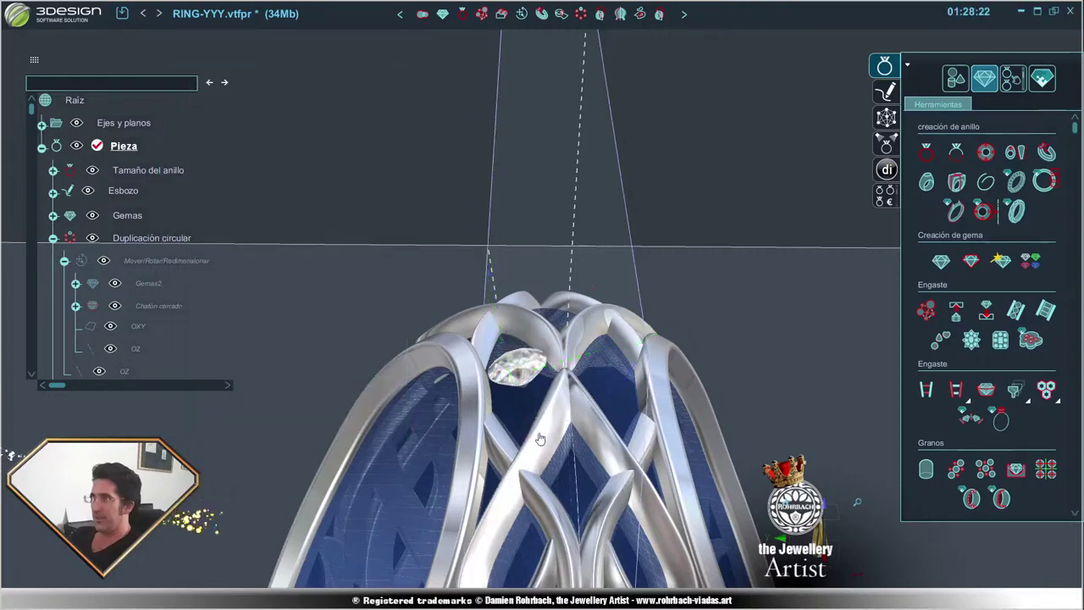
# - Nudge the diamond between the lattice strands, ending at 1.369 mm Y, −9.515 mm Z
pyautogui.scroll(2, 567, 407)
pyautogui.scroll(3, 568, 408)
pyautogui.moveTo(567, 407); pyautogui.dragTo(538, 271, button='middle')
pyautogui.click(534, 267)
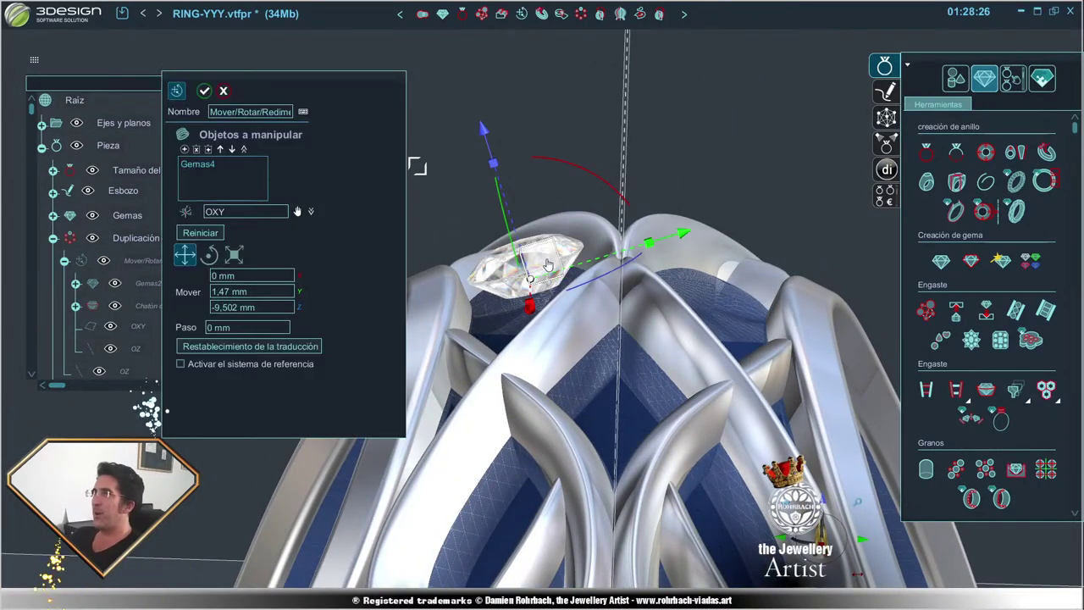
pyautogui.moveTo(543, 261)
pyautogui.mouseDown()
pyautogui.moveTo(529, 278)
pyautogui.moveTo(552, 265)
pyautogui.mouseUp()
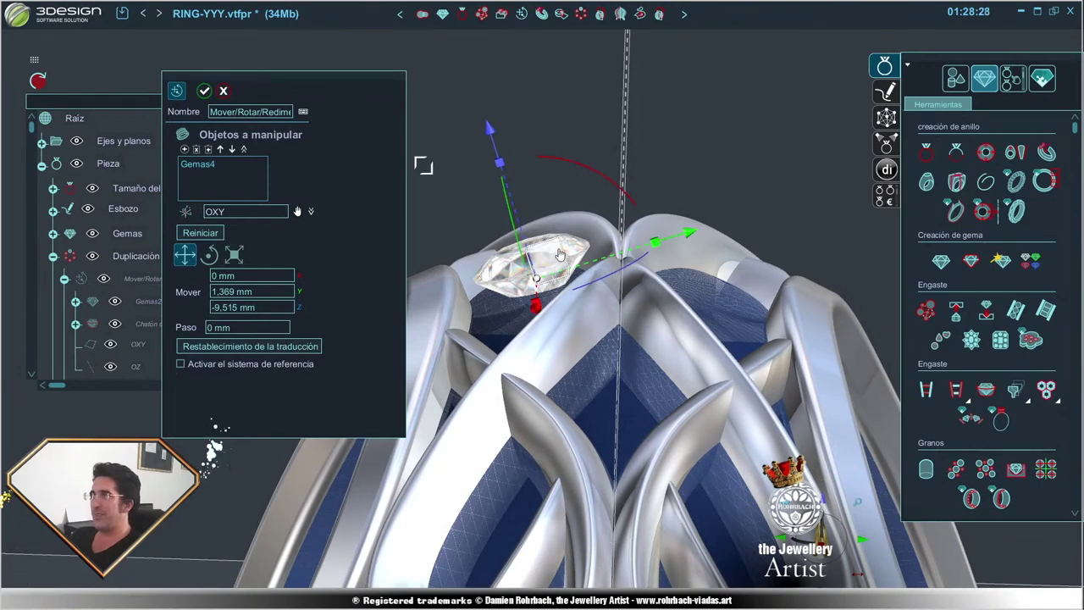
pyautogui.press('Return')
pyautogui.moveTo(554, 260)
pyautogui.mouseDown(button='middle')
pyautogui.moveTo(558, 358)
pyautogui.moveTo(559, 322)
pyautogui.mouseUp(button='middle')
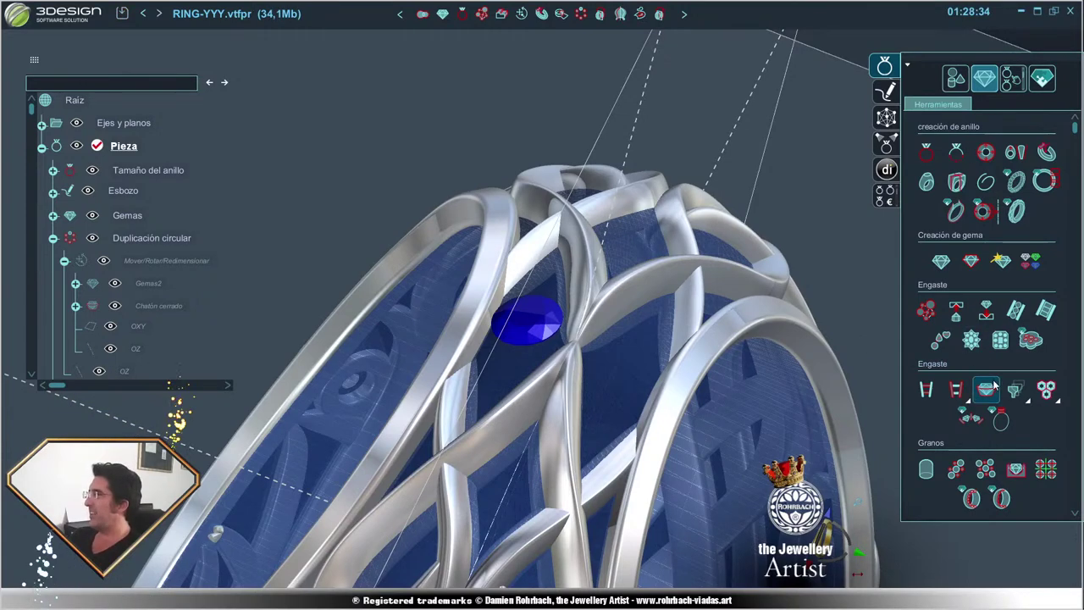
pyautogui.scroll(-5, 1043, 423)
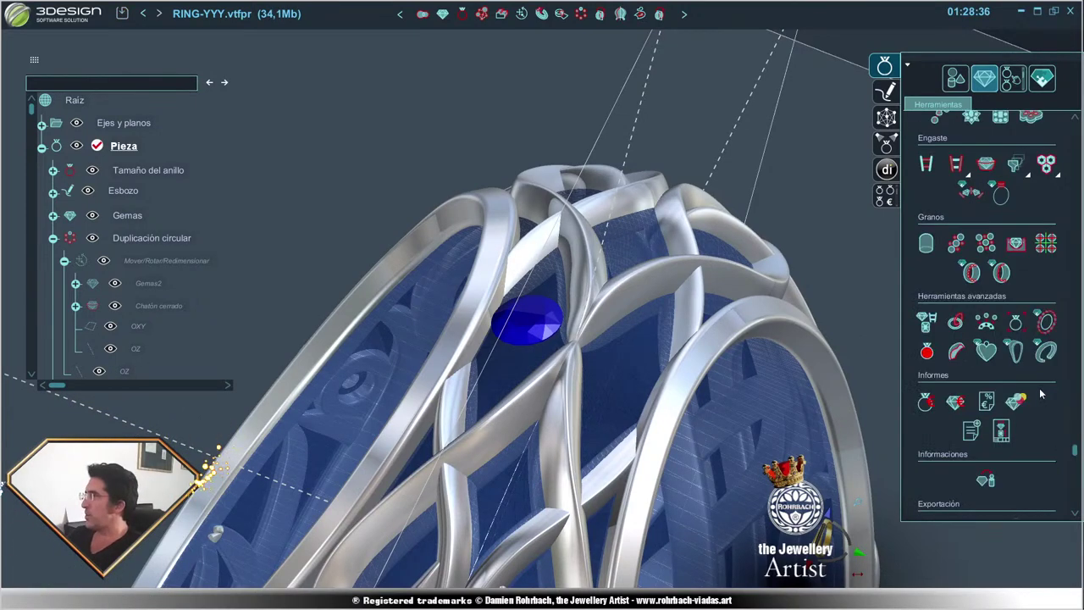
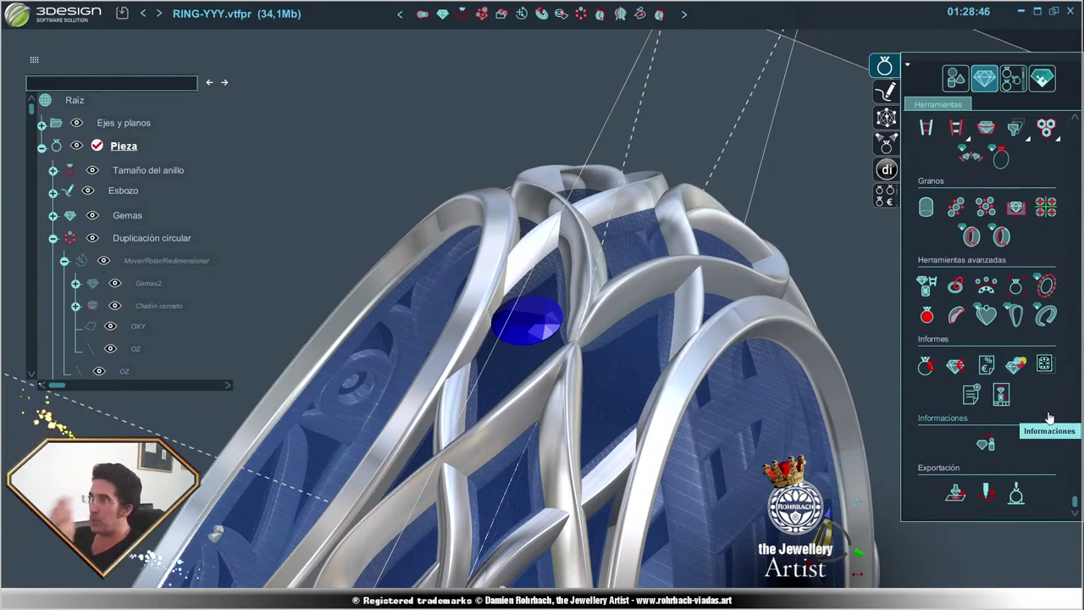
# - Start a White gold 14K closed bezel (Chatón cerrado) on the small gem between the wires
pyautogui.scroll(5, 1047, 406)
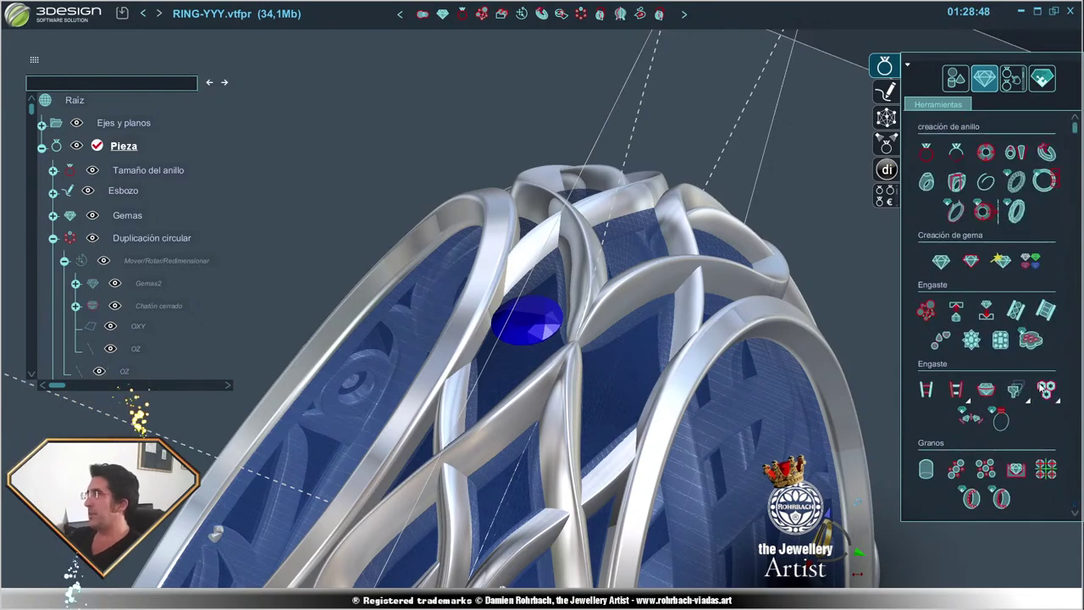
pyautogui.scroll(-5, 1040, 388)
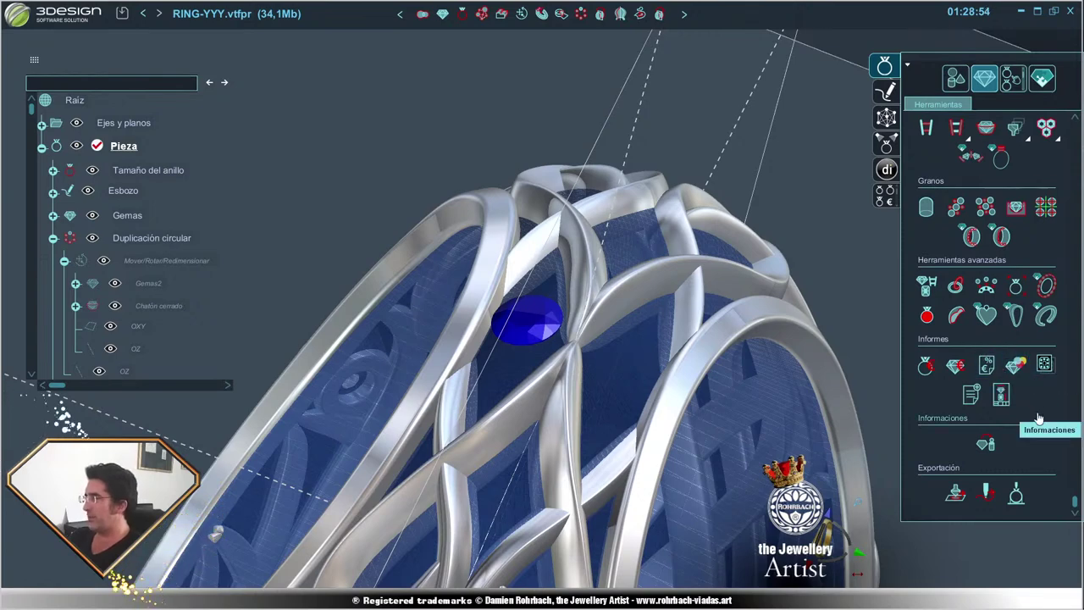
pyautogui.scroll(5, 1035, 406)
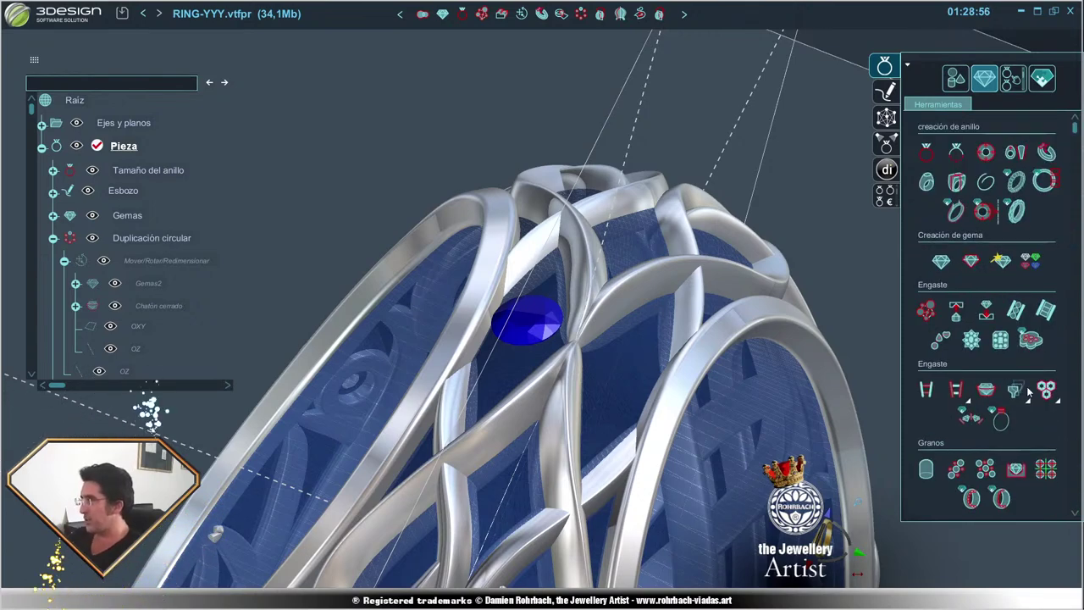
pyautogui.click(986, 389)
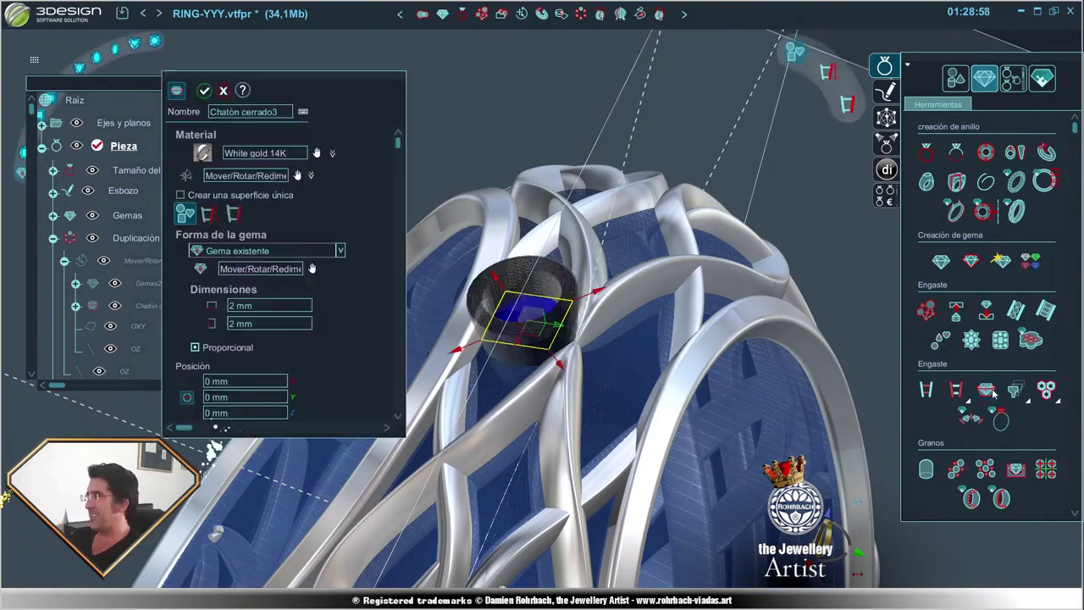
pyautogui.scroll(3, 616, 462)
pyautogui.moveTo(616, 462)
pyautogui.mouseDown(button='right')
pyautogui.moveTo(580, 404)
pyautogui.moveTo(781, 295)
pyautogui.moveTo(673, 141)
pyautogui.moveTo(623, 156)
pyautogui.moveTo(590, 125)
pyautogui.mouseUp(button='right')
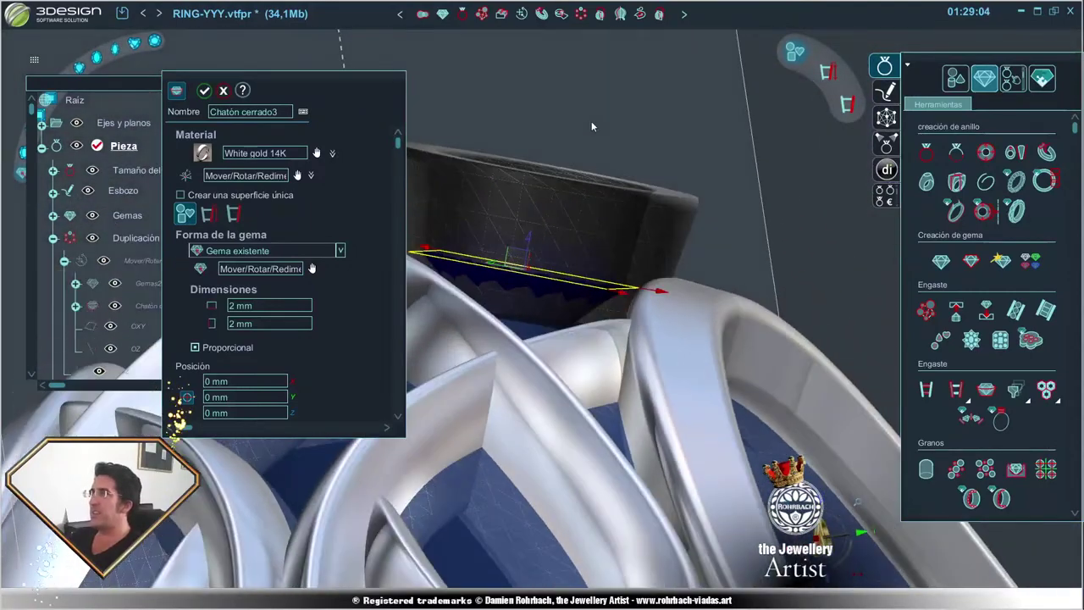
# - Lower the bezel to 1,343 mm height with a 13,925° setting angle
pyautogui.click(232, 215)
pyautogui.click(207, 214)
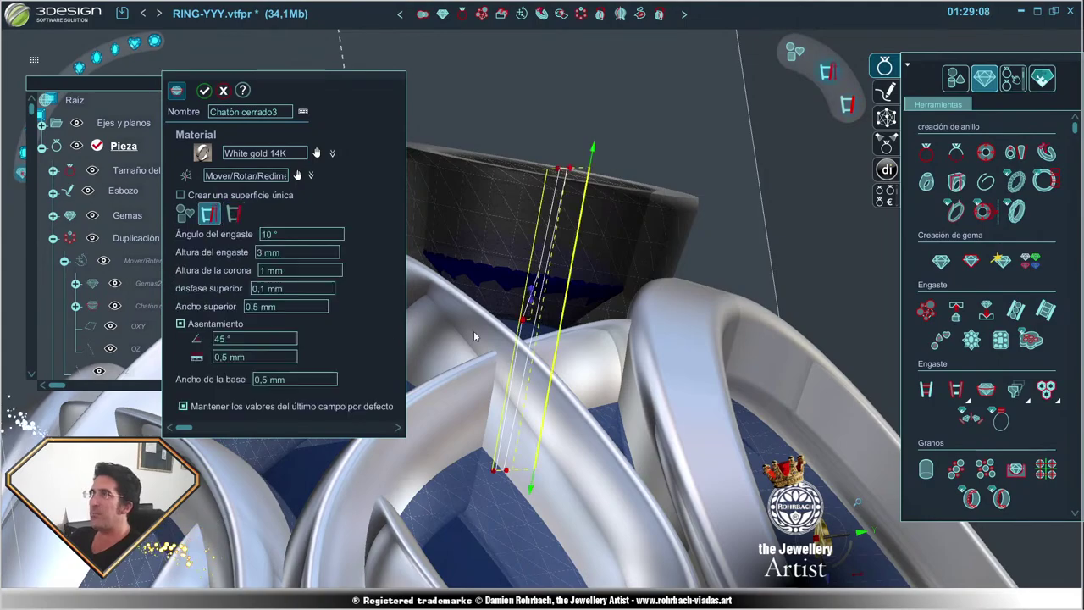
pyautogui.moveTo(542, 355)
pyautogui.mouseDown(button='right')
pyautogui.moveTo(490, 370)
pyautogui.moveTo(698, 354)
pyautogui.mouseUp(button='right')
pyautogui.scroll(-2, 697, 354)
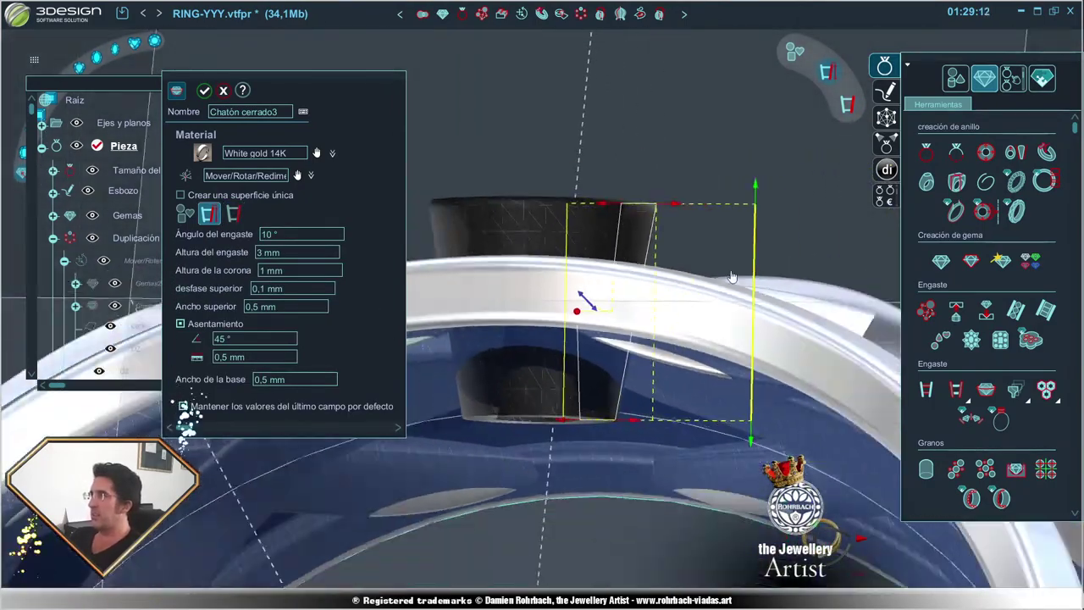
pyautogui.moveTo(756, 196); pyautogui.dragTo(760, 228)
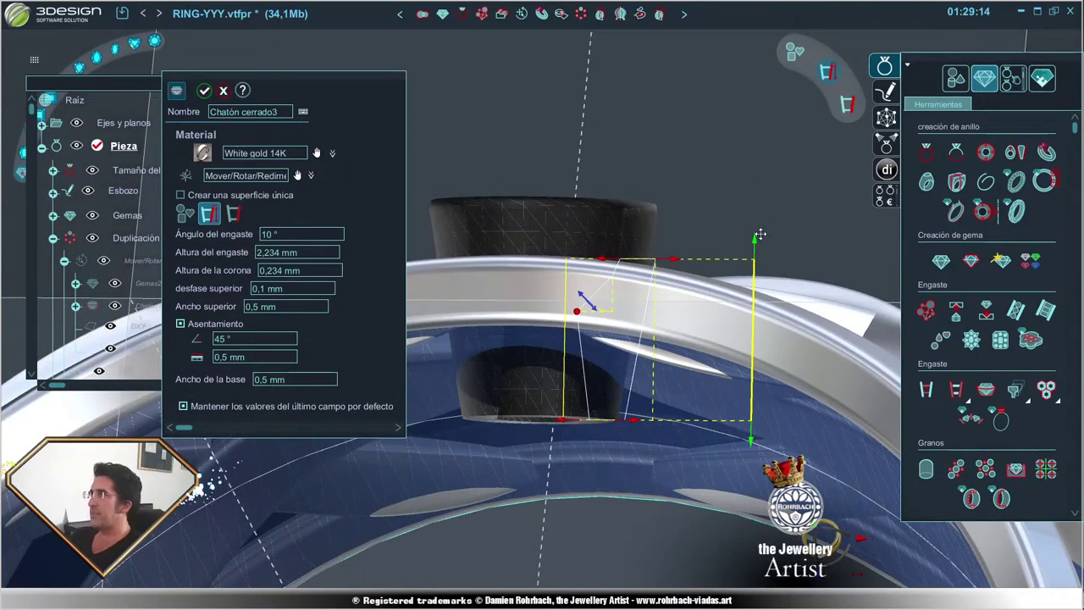
pyautogui.moveTo(593, 306); pyautogui.dragTo(581, 310)
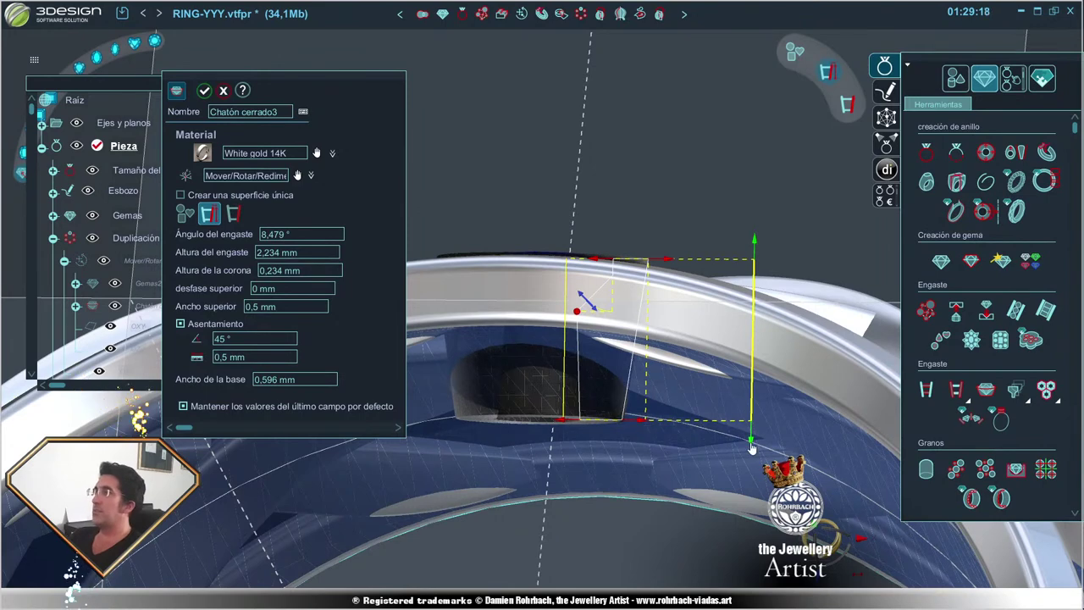
pyautogui.moveTo(751, 439); pyautogui.dragTo(749, 375)
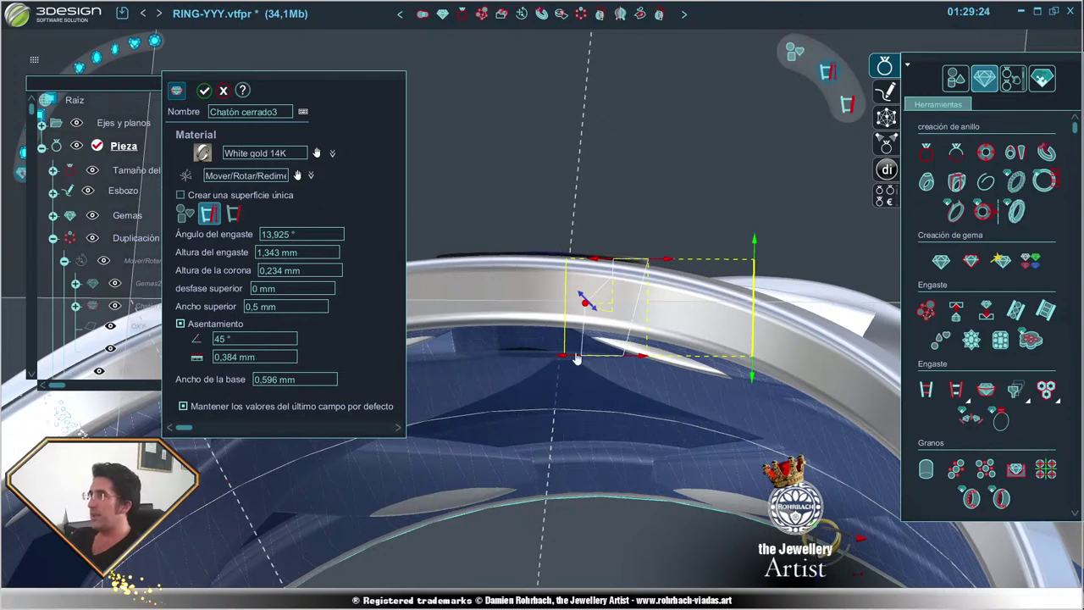
# - Add a 0,1 mm chamfer to the bezel's edge
pyautogui.moveTo(598, 409); pyautogui.dragTo(474, 398, button='right')
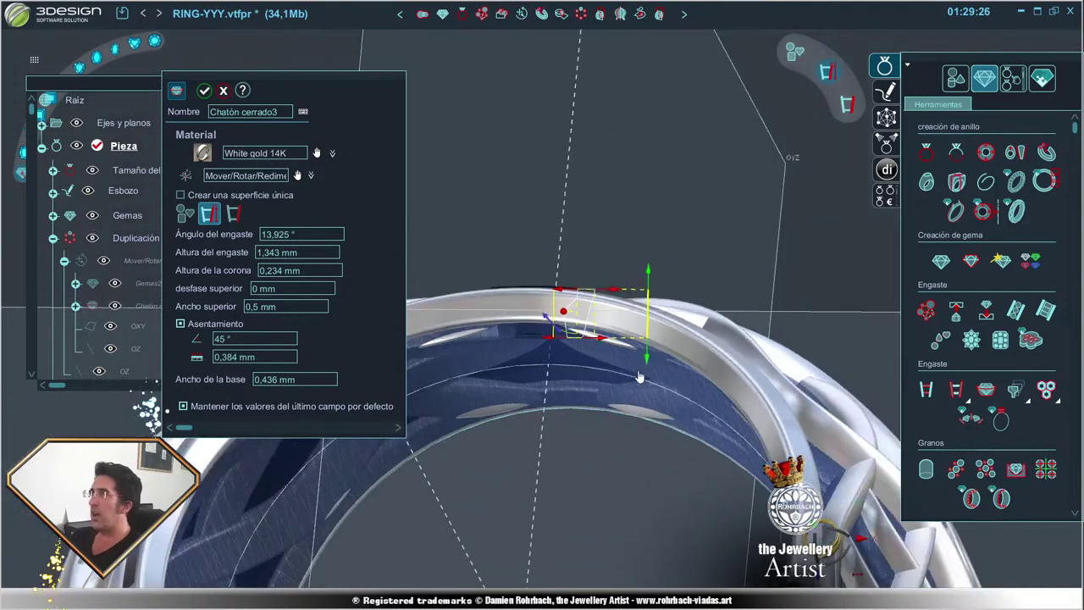
pyautogui.click(233, 213)
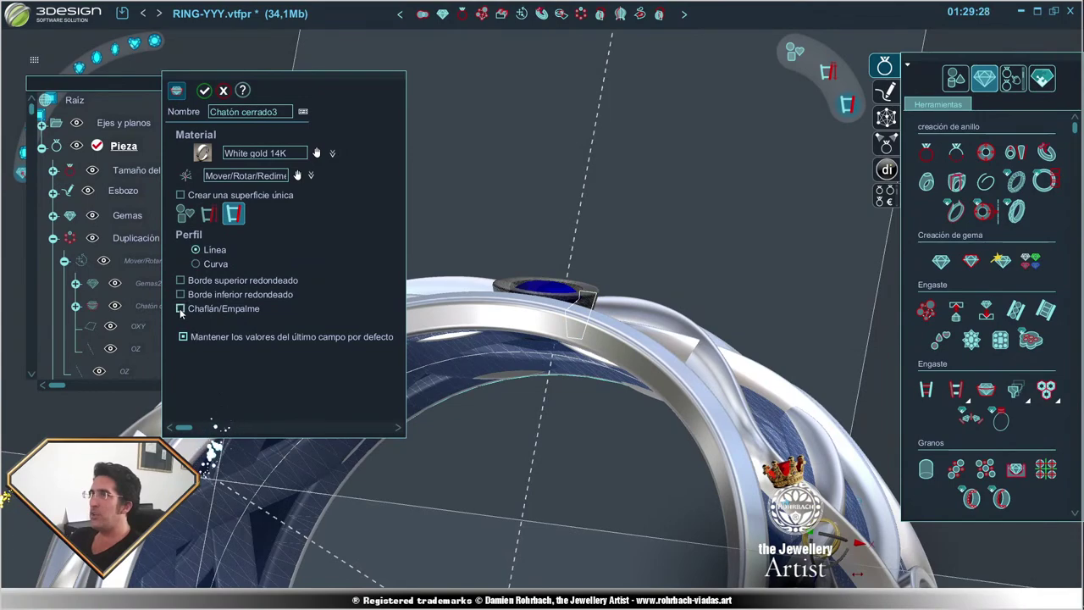
pyautogui.click(180, 309)
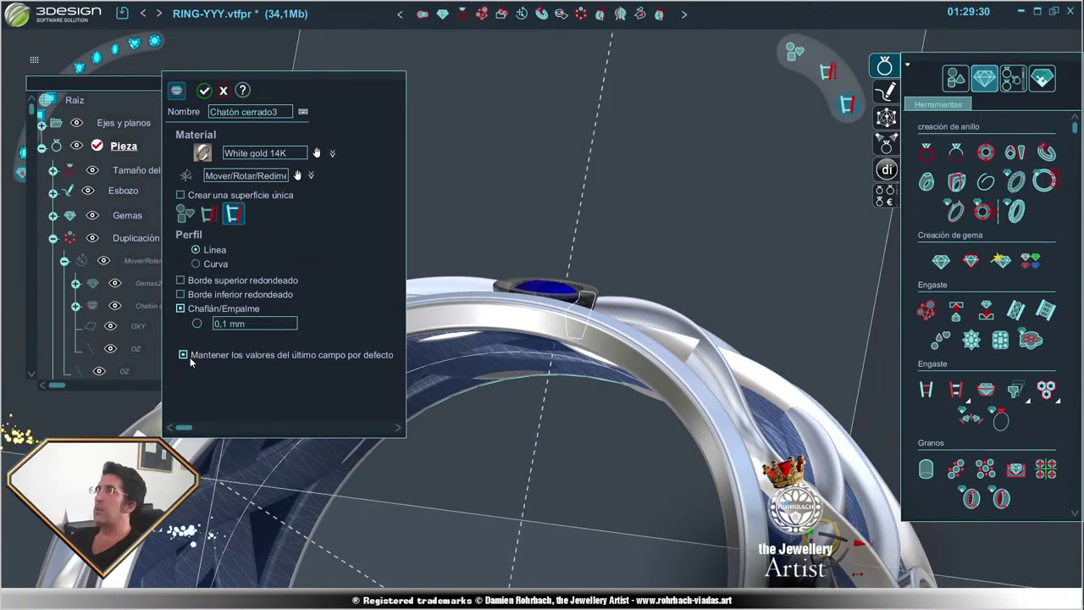
# - Build the closed bezel, then duplicate the bezel-set stone around the ring
pyautogui.rightClick(505, 453)
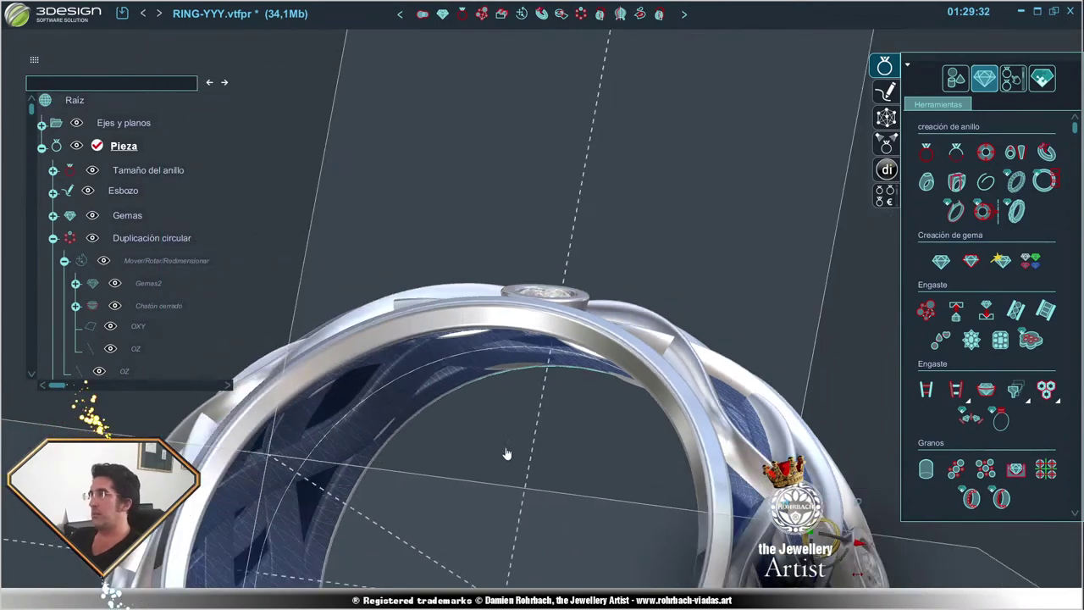
pyautogui.scroll(-3, 505, 454)
pyautogui.moveTo(704, 541); pyautogui.dragTo(542, 322, button='right')
pyautogui.scroll(3, 532, 325)
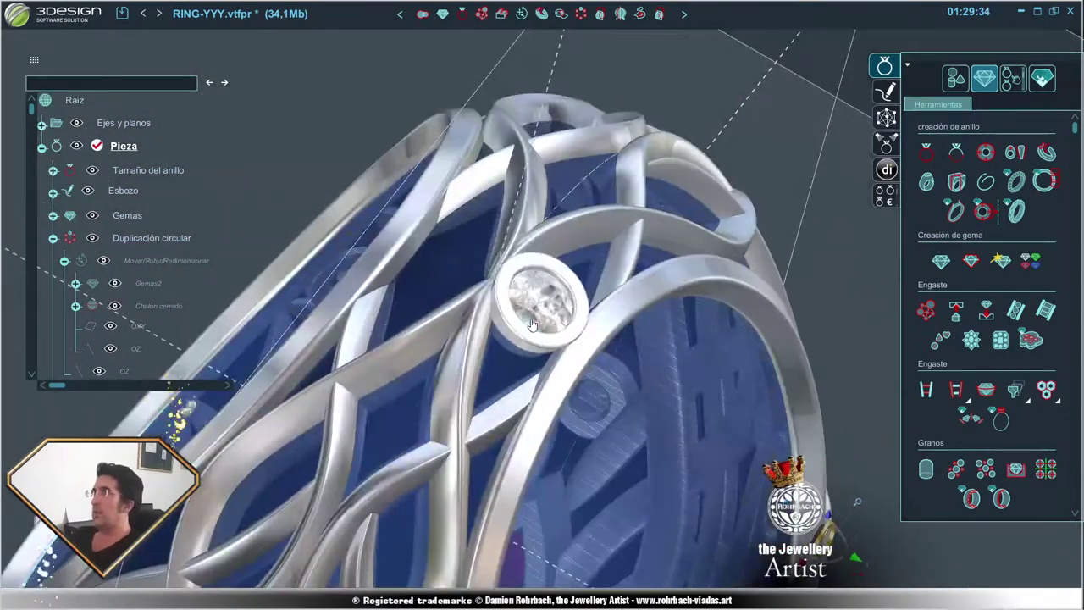
pyautogui.click(532, 325)
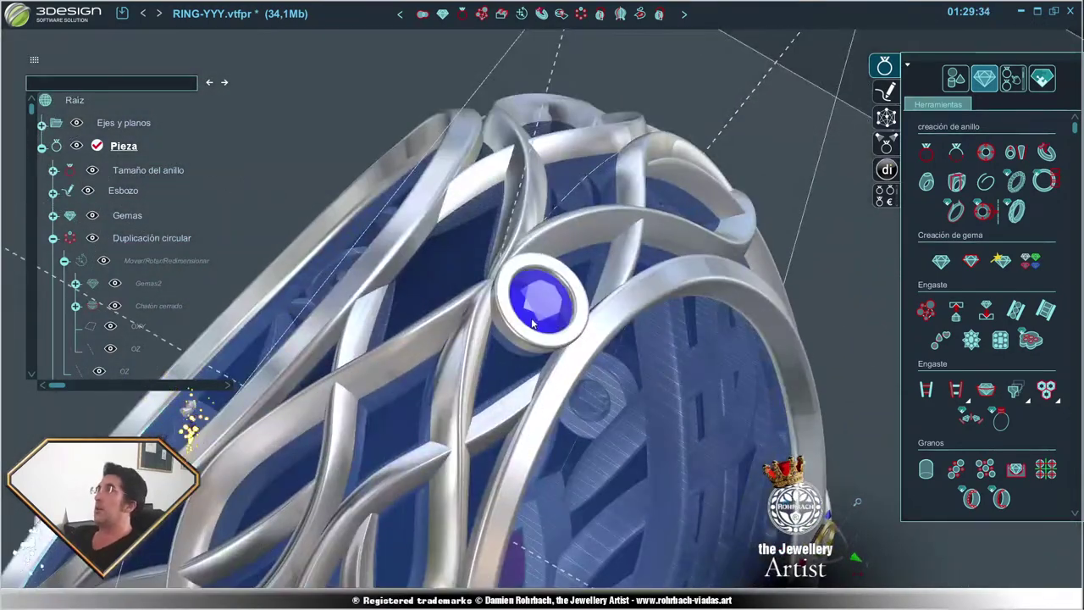
pyautogui.click(599, 16)
pyautogui.press('Return')
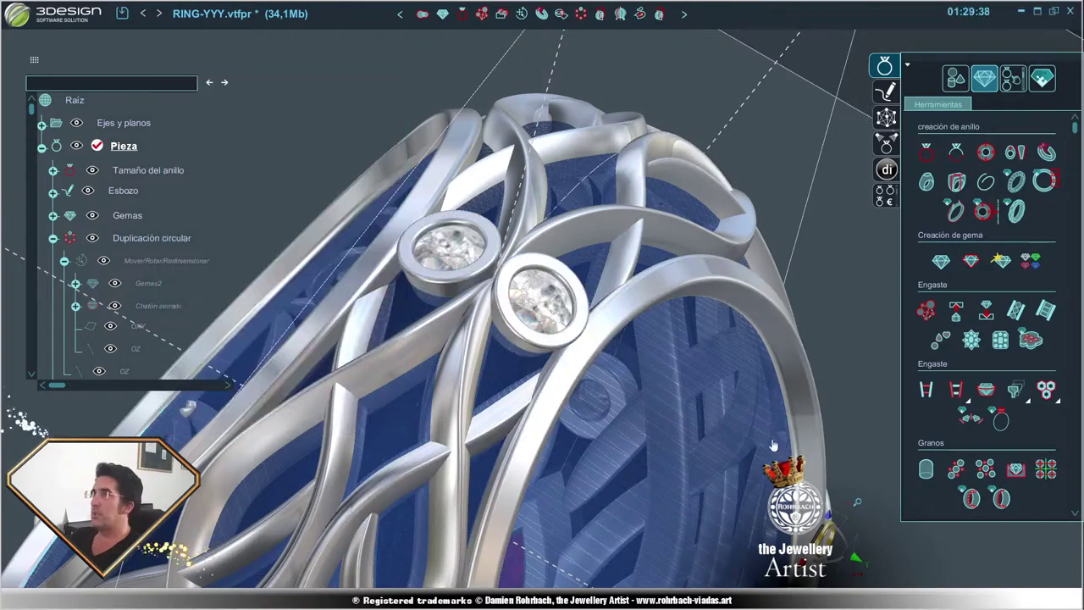
# - Check the duplicated bezels, selecting the lower openwork shank and the central gallery
pyautogui.scroll(-3, 619, 352)
pyautogui.moveTo(620, 352)
pyautogui.mouseDown(button='right')
pyautogui.moveTo(747, 378)
pyautogui.moveTo(691, 445)
pyautogui.moveTo(710, 425)
pyautogui.mouseUp(button='right')
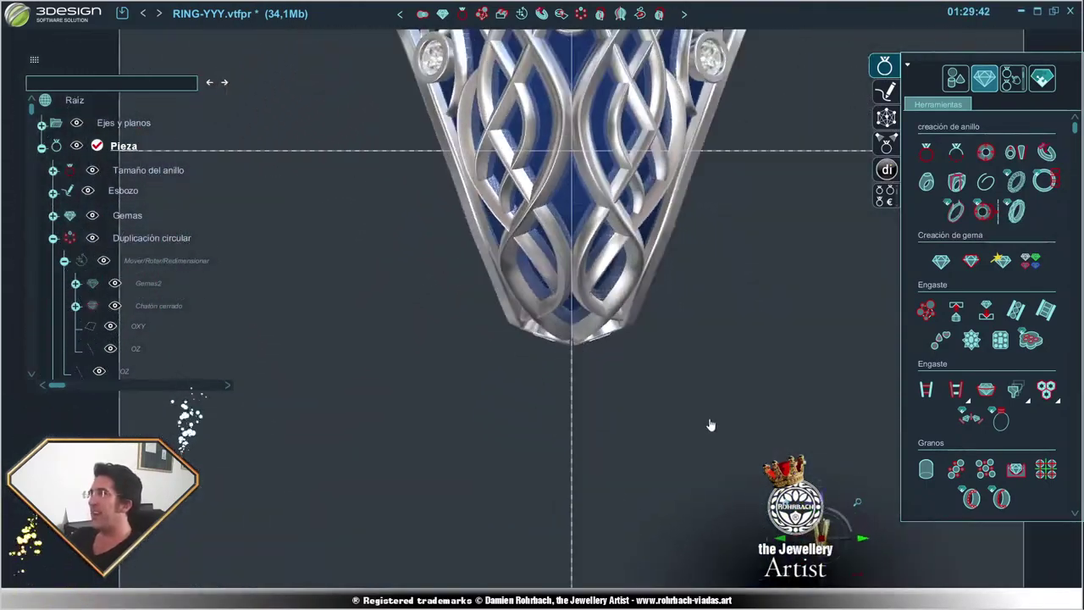
pyautogui.scroll(3, 625, 260)
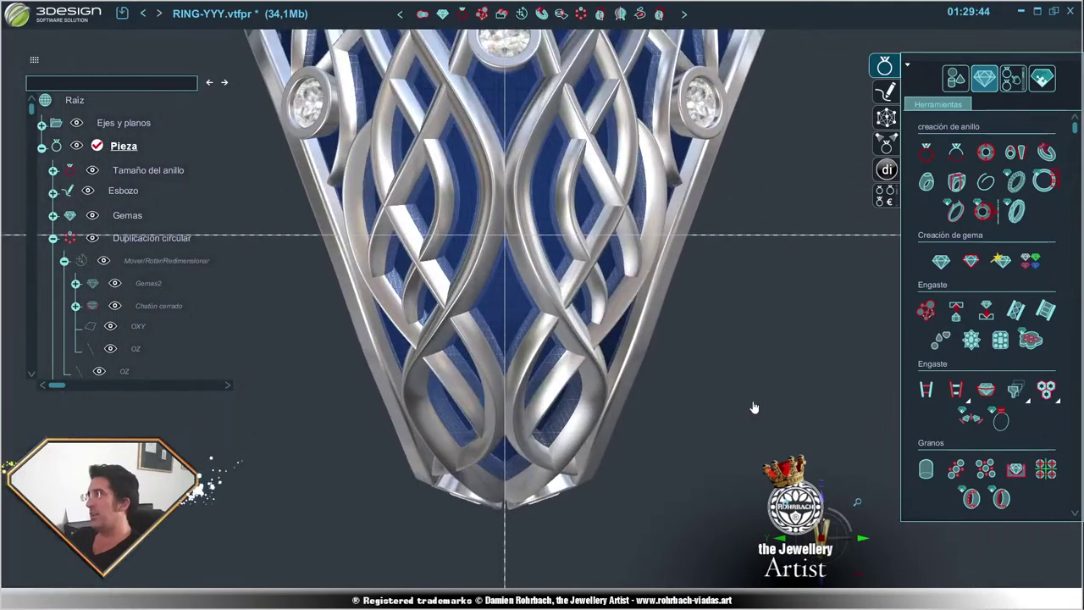
pyautogui.click(597, 373)
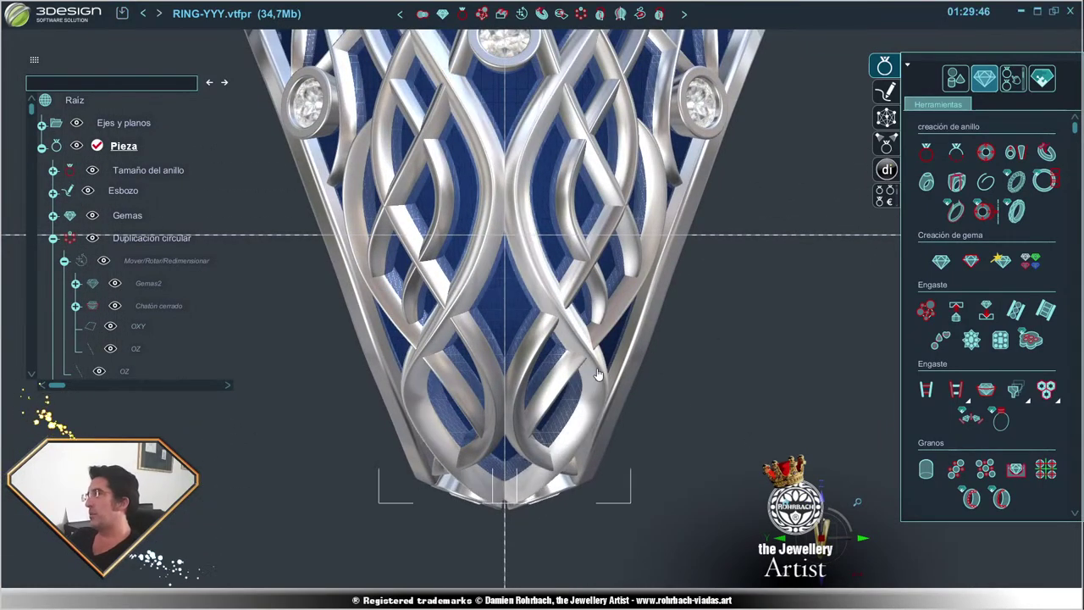
pyautogui.scroll(-3, 597, 374)
pyautogui.moveTo(597, 373); pyautogui.dragTo(597, 291, button='right')
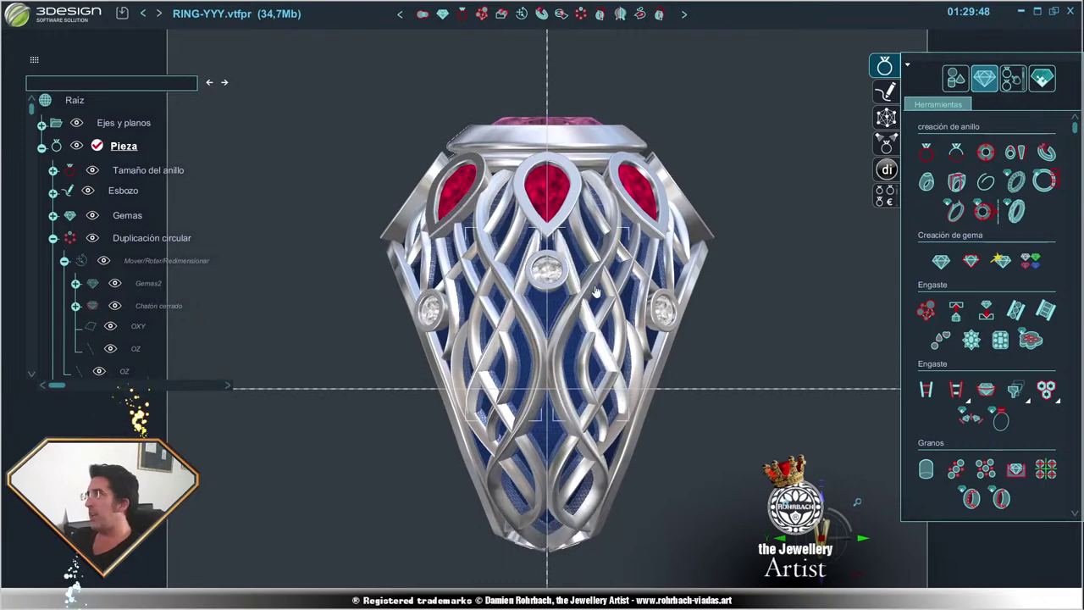
pyautogui.click(598, 302)
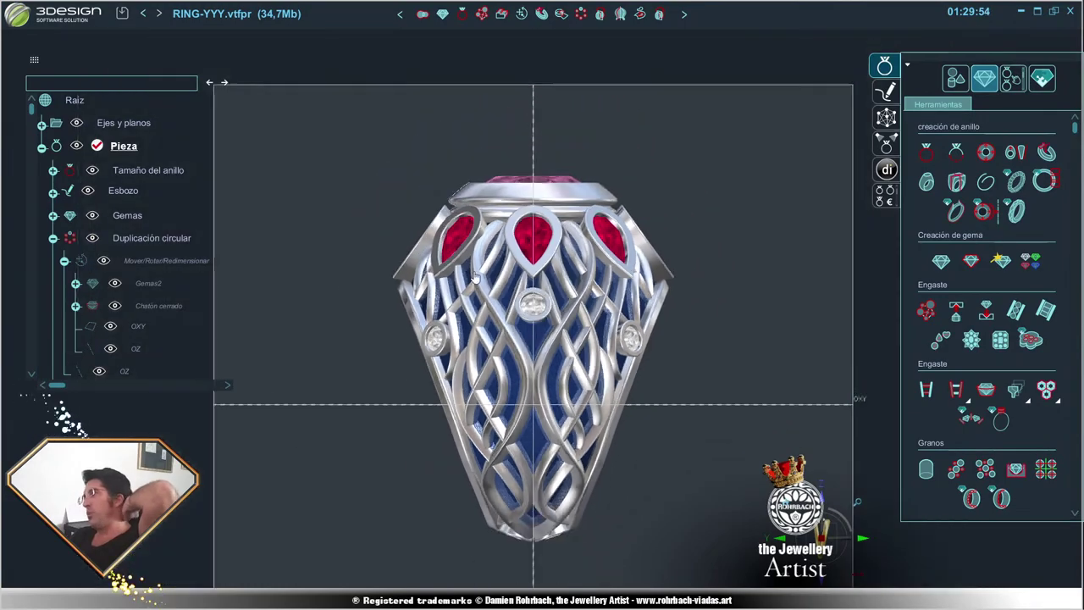
# - Inspect the petal curve from a tilted gallery view, closing it without changes
pyautogui.moveTo(599, 305)
pyautogui.mouseDown(button='right')
pyautogui.moveTo(742, 320)
pyautogui.moveTo(636, 349)
pyautogui.moveTo(687, 422)
pyautogui.mouseUp(button='right')
pyautogui.scroll(5, 595, 403)
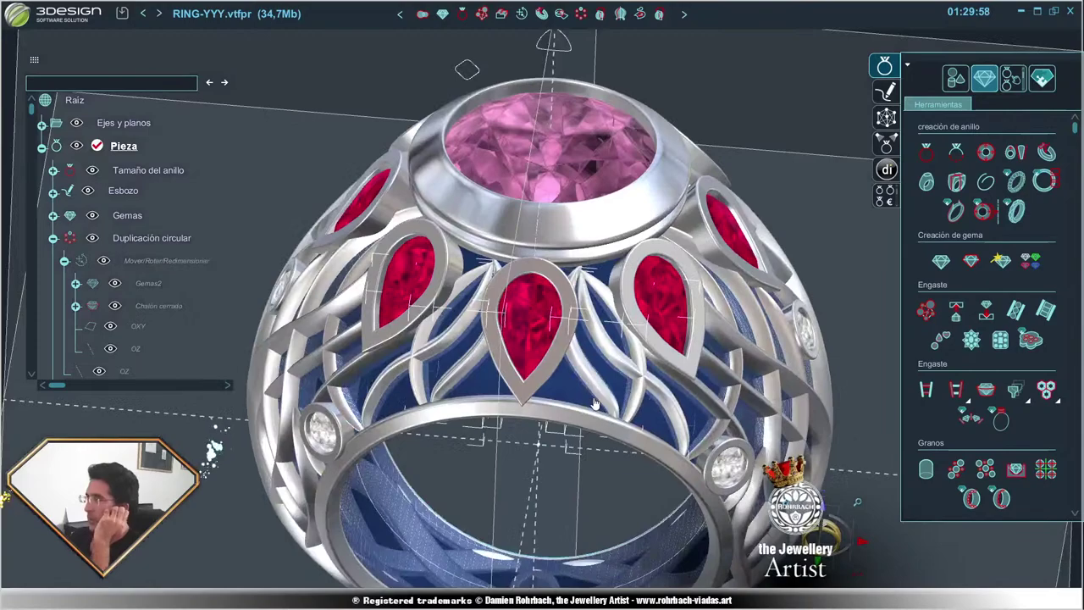
pyautogui.scroll(3, 610, 292)
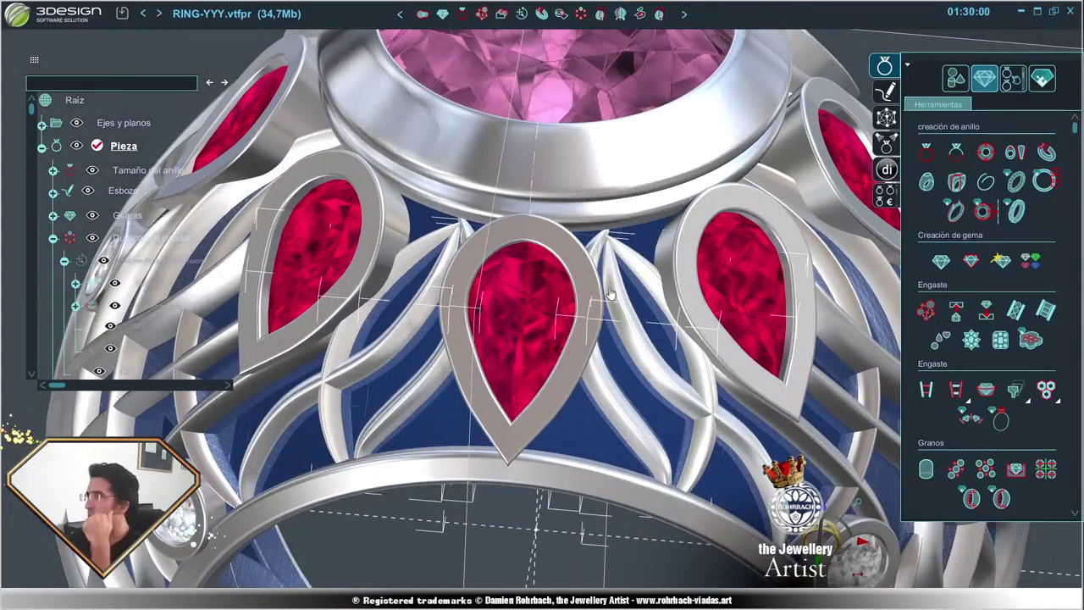
pyautogui.scroll(-5, 616, 296)
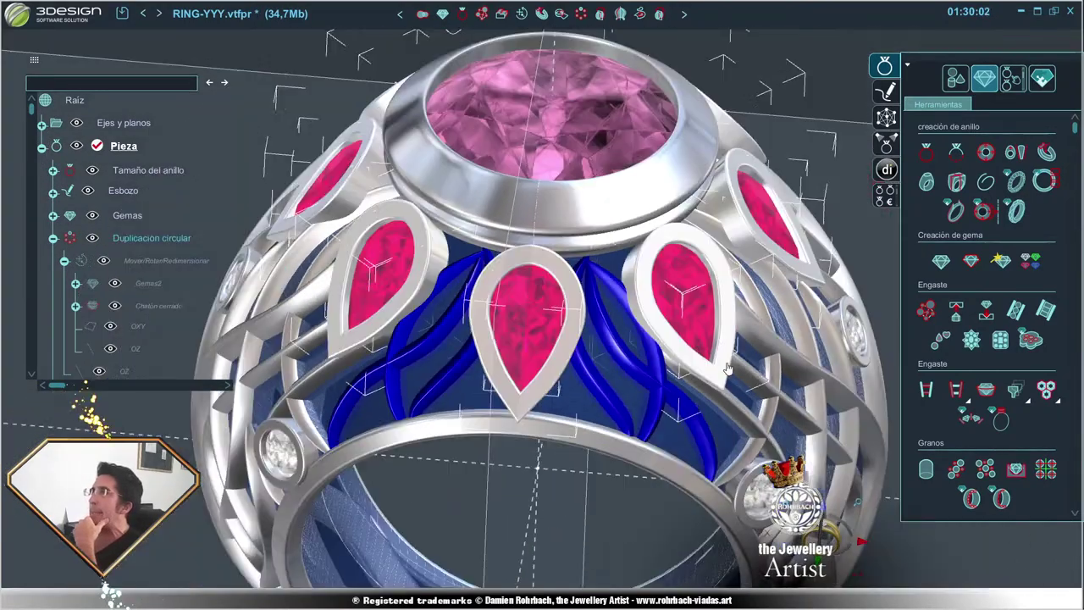
pyautogui.moveTo(617, 296)
pyautogui.mouseDown(button='right')
pyautogui.moveTo(546, 408)
pyautogui.moveTo(592, 335)
pyautogui.mouseUp(button='right')
pyautogui.scroll(4, 546, 408)
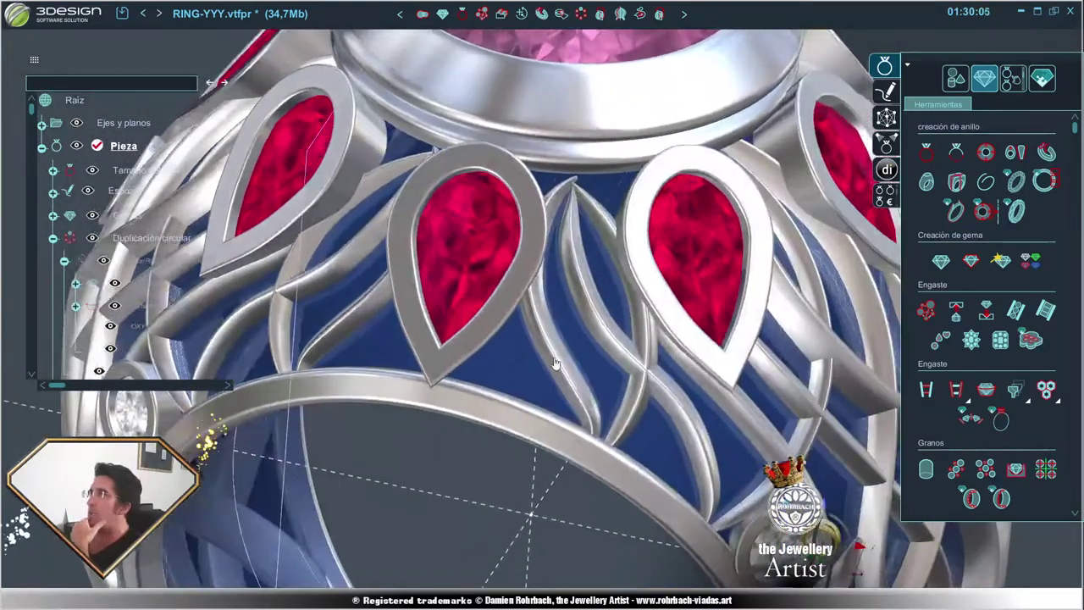
pyautogui.doubleClick(590, 296)
pyautogui.click(223, 90)
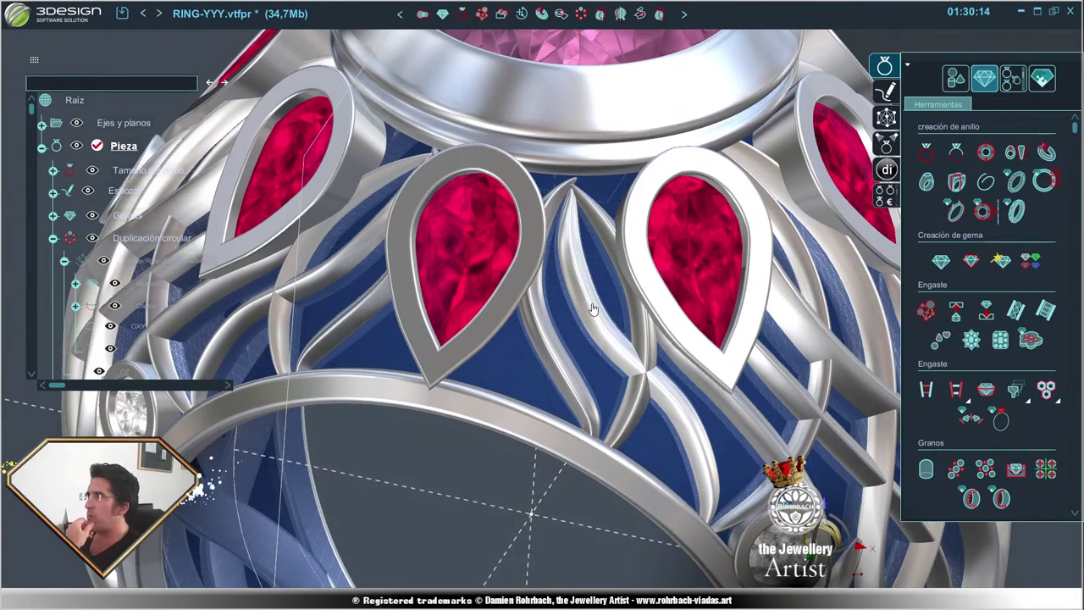
# - Create Curva sobre sólido5 on the petal strip, raising its top and middle points toward the centre bezel
pyautogui.rightClick(607, 325)
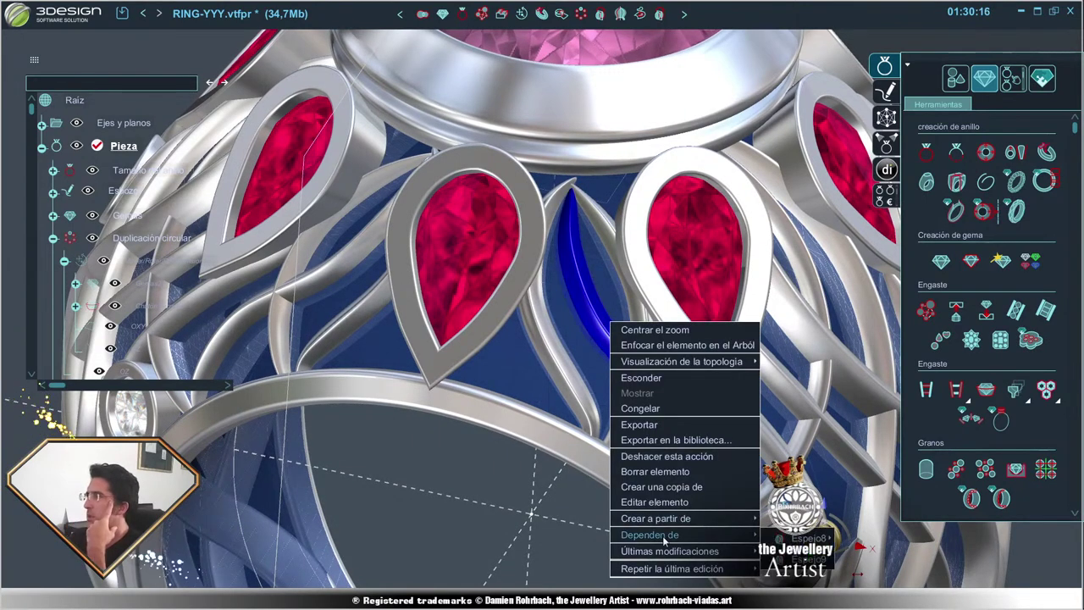
pyautogui.moveTo(655, 518)
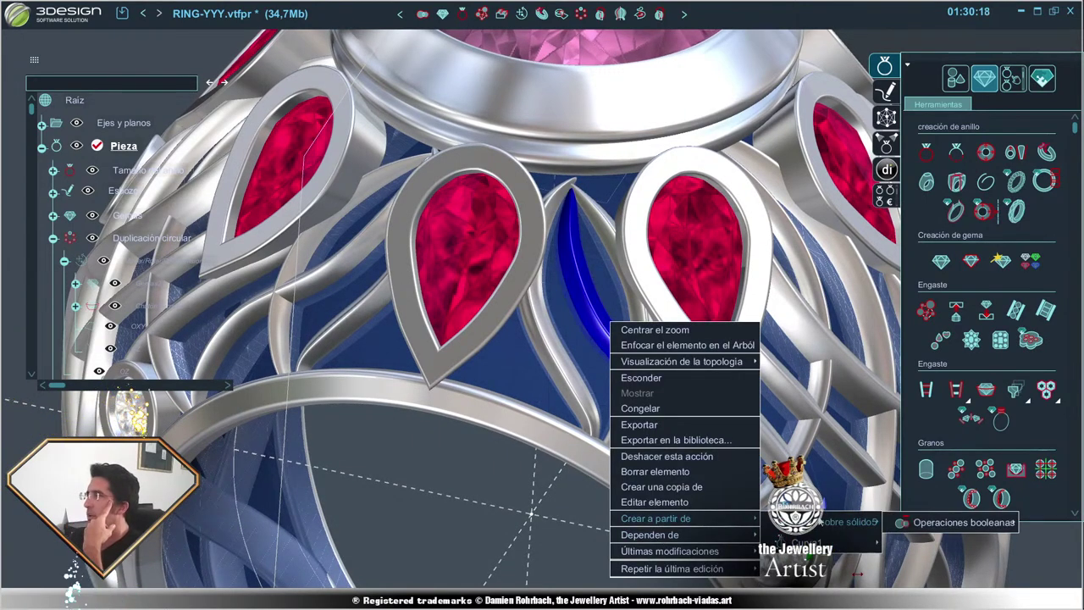
pyautogui.click(962, 522)
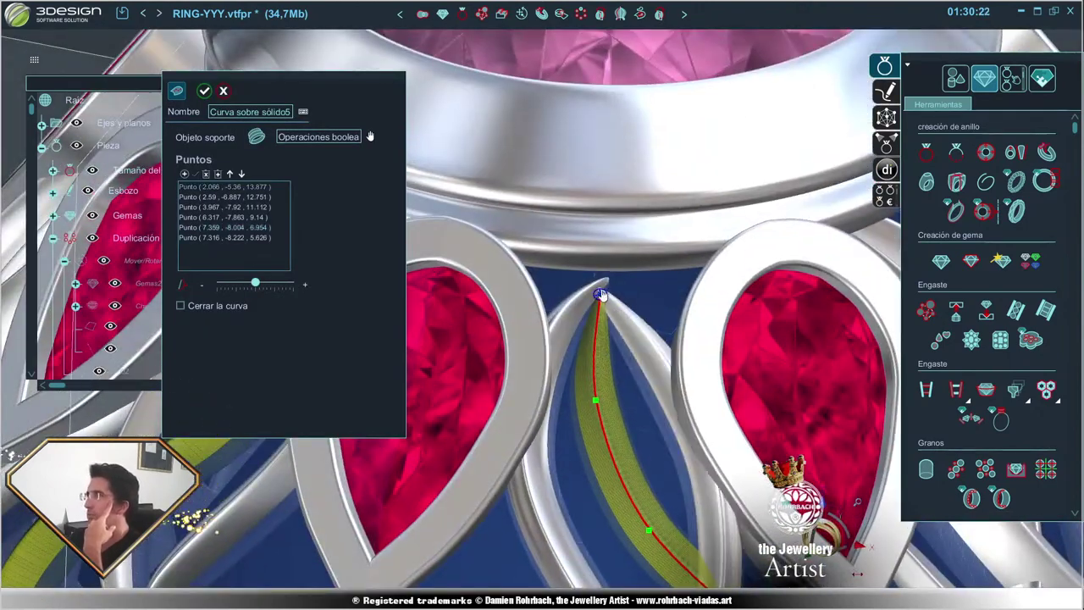
pyautogui.moveTo(600, 298); pyautogui.dragTo(603, 269)
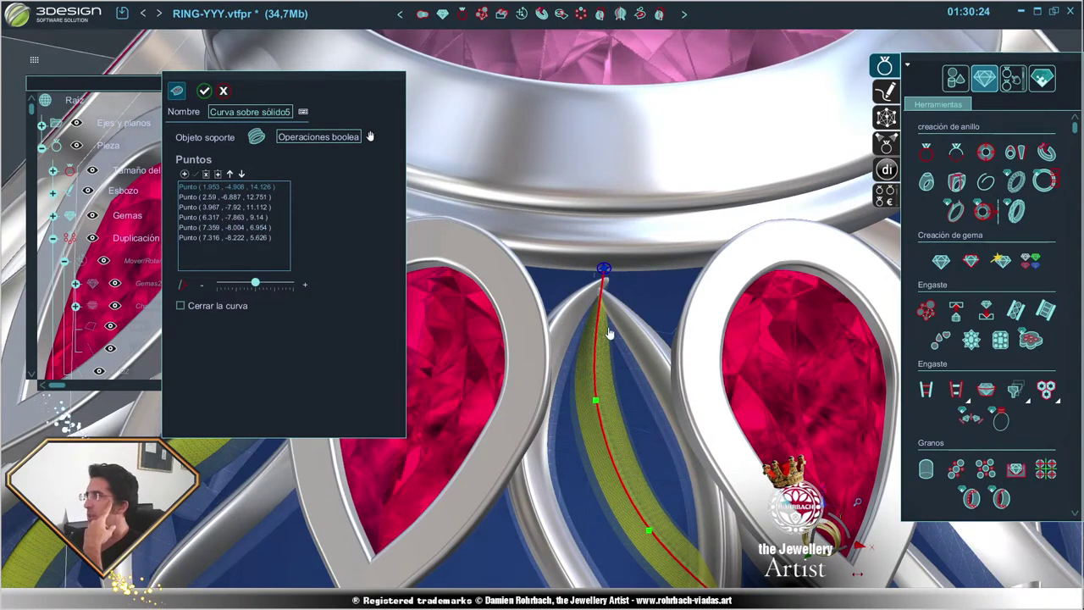
pyautogui.moveTo(606, 260); pyautogui.dragTo(609, 255)
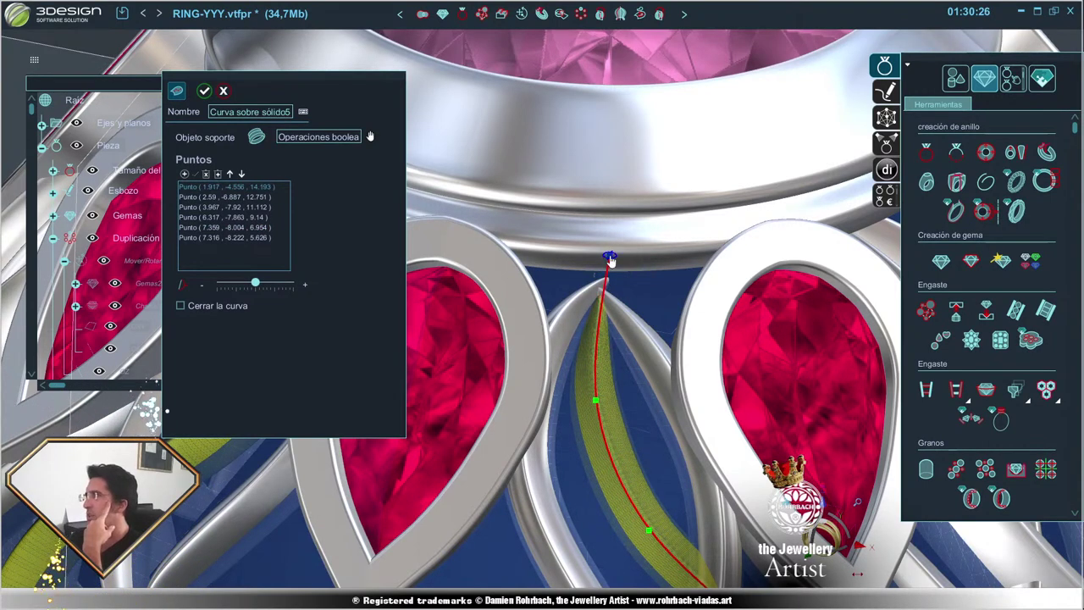
pyautogui.click(596, 403)
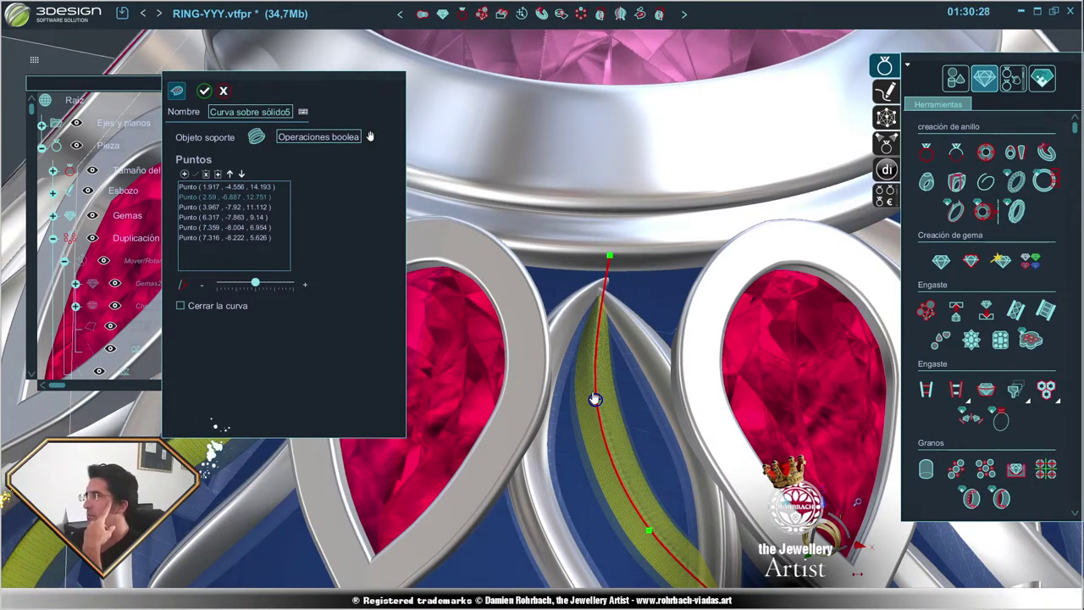
pyautogui.moveTo(595, 399); pyautogui.dragTo(595, 382)
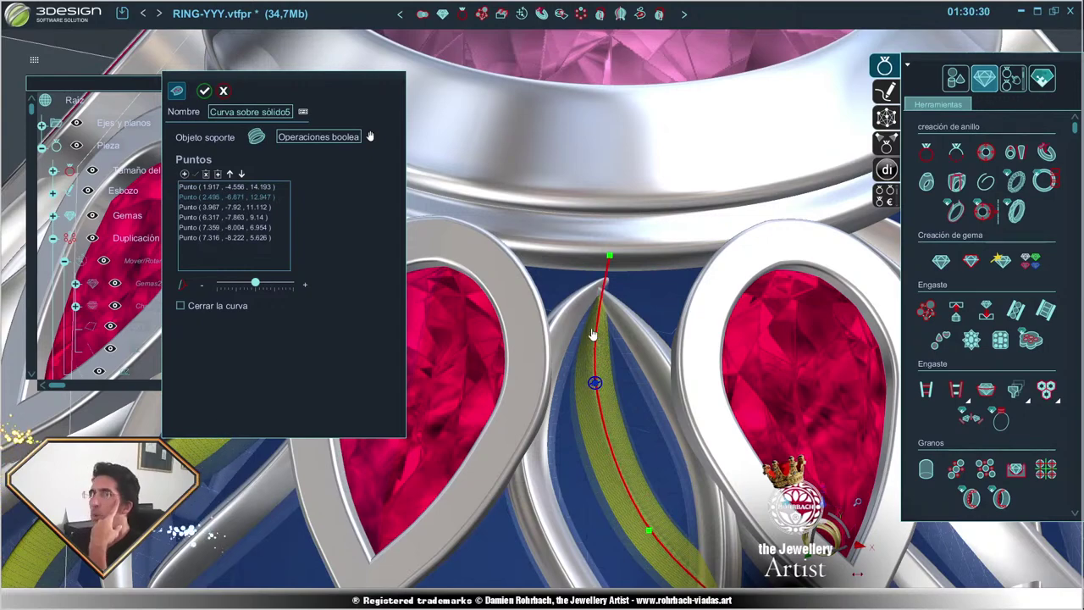
pyautogui.moveTo(593, 335)
pyautogui.mouseDown(button='middle')
pyautogui.moveTo(640, 398)
pyautogui.moveTo(629, 369)
pyautogui.mouseUp(button='middle')
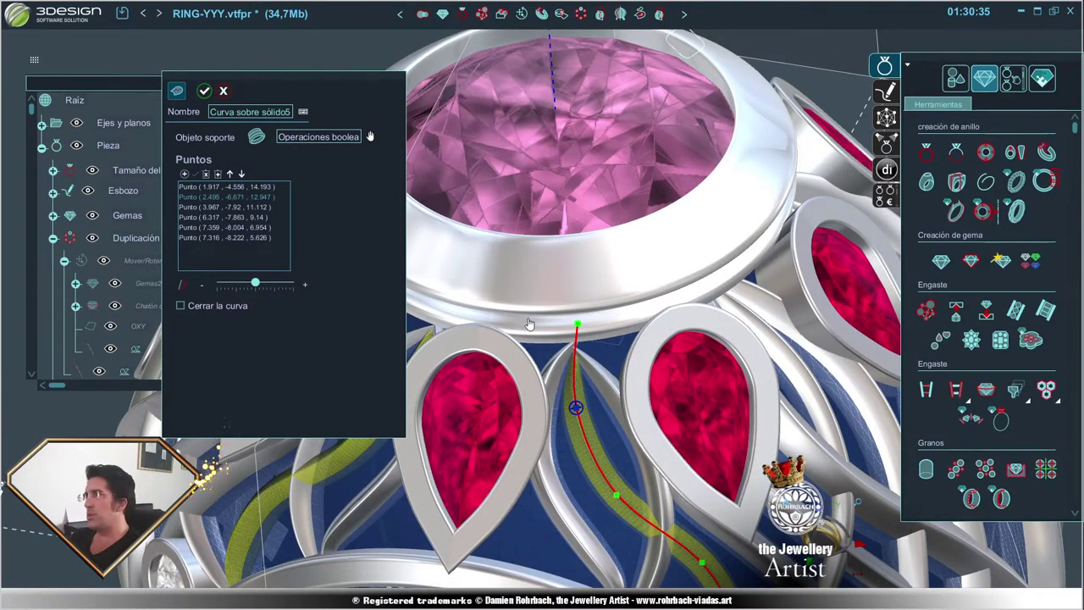
pyautogui.press('Return')
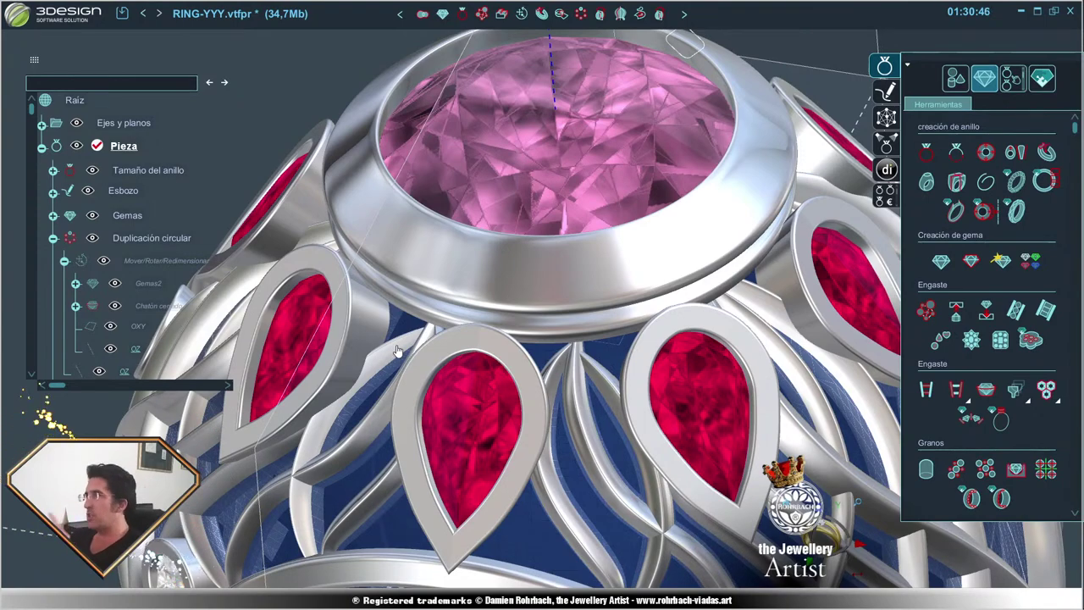
# - From a low side view of the band, select one of the filigree wires
pyautogui.scroll(-3, 396, 350)
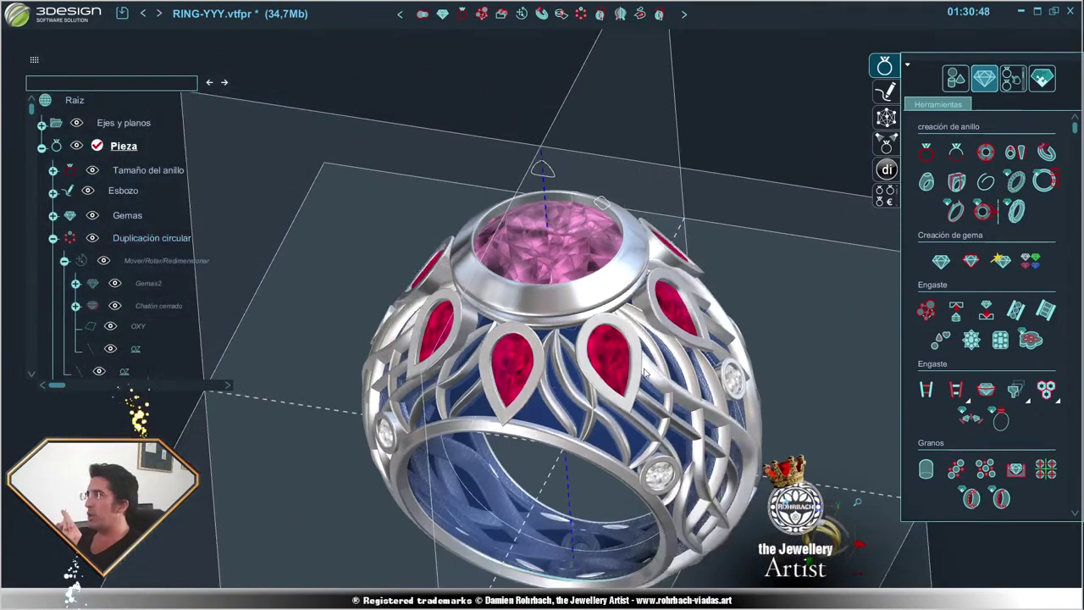
pyautogui.moveTo(397, 351); pyautogui.dragTo(508, 406, button='right')
pyautogui.scroll(3, 558, 447)
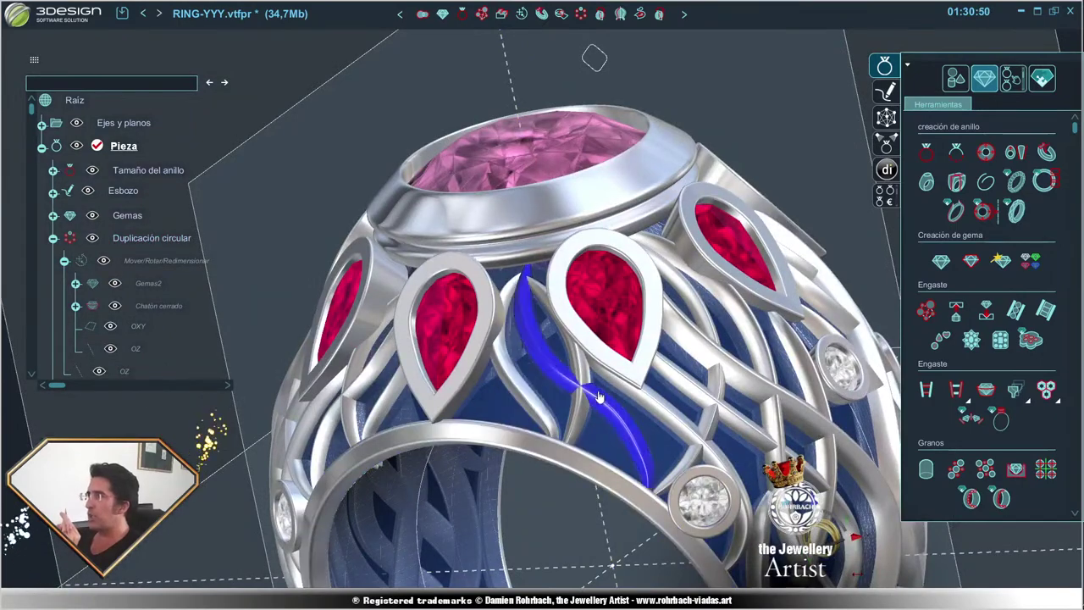
pyautogui.scroll(2, 558, 368)
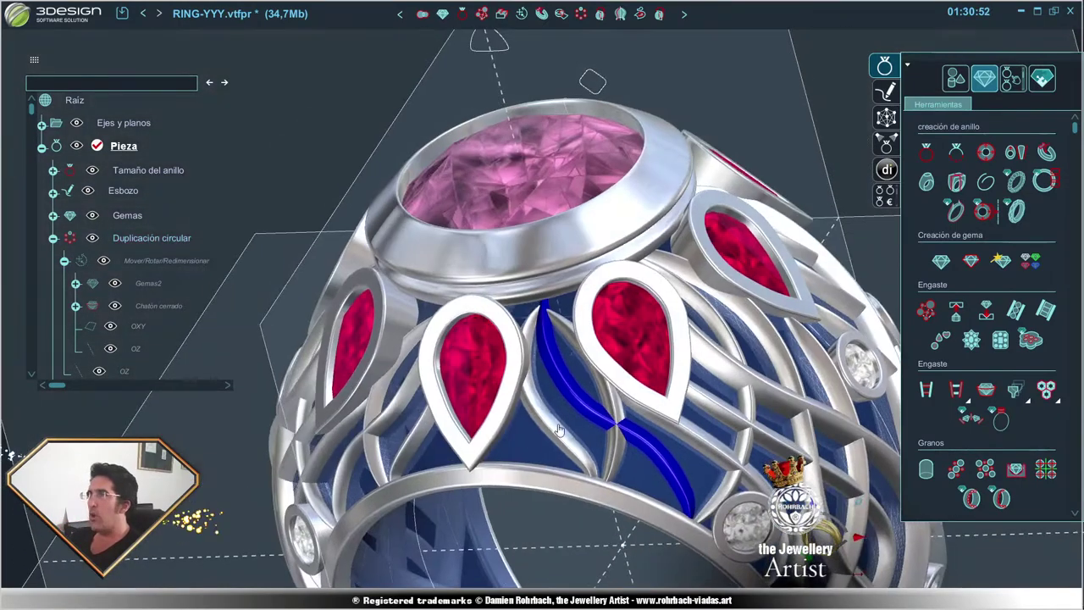
pyautogui.scroll(1, 568, 381)
pyautogui.scroll(1, 580, 400)
pyautogui.click(583, 403)
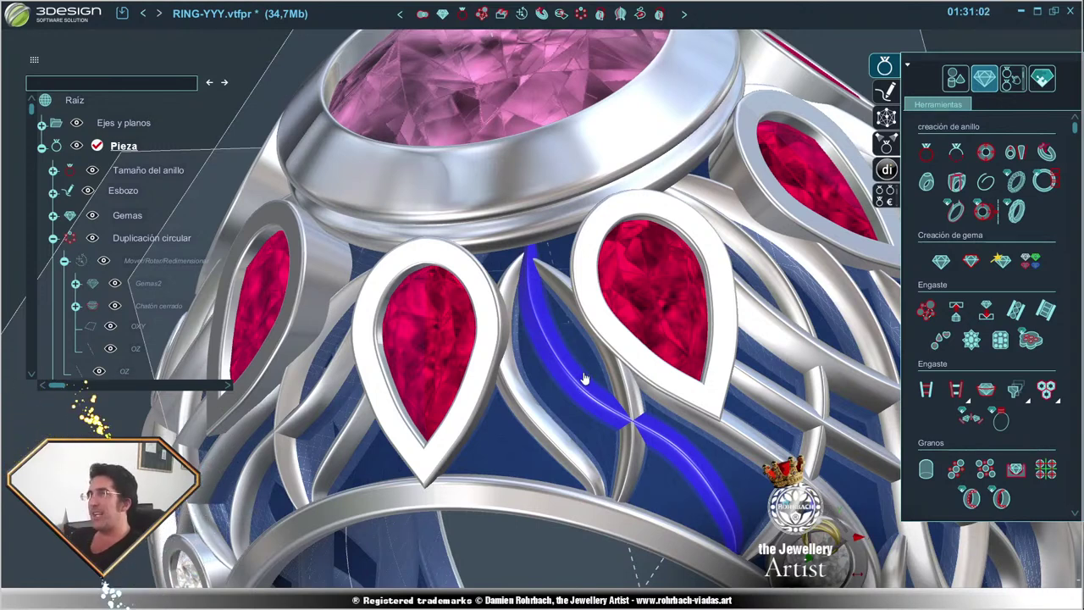
# - Edit the wire's Curva sobre sólido, raising its top endpoint and second point, and confirm
pyautogui.rightClick(533, 402)
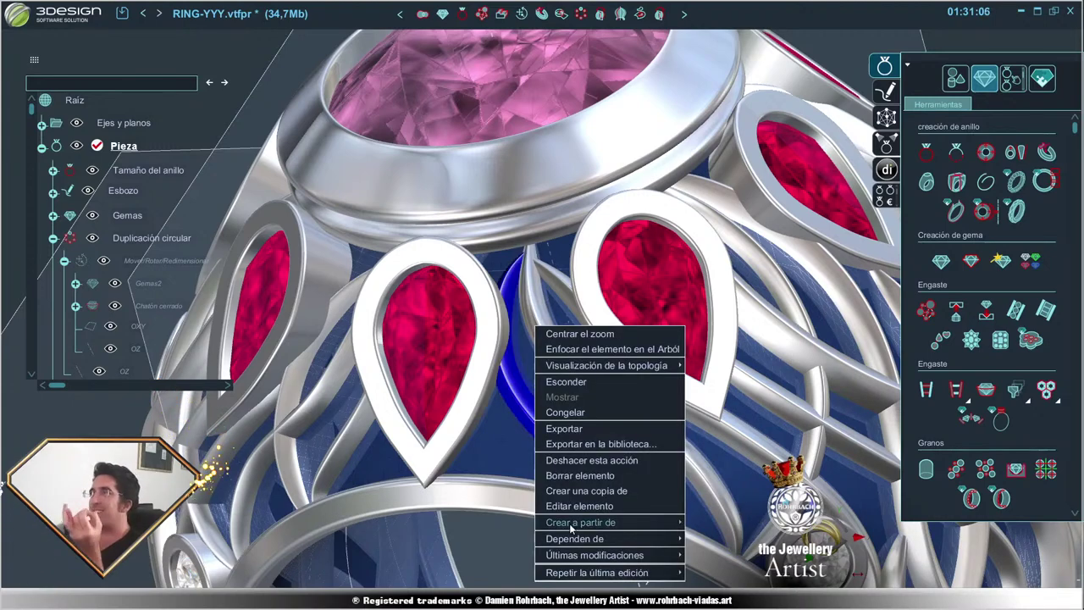
pyautogui.click(872, 522)
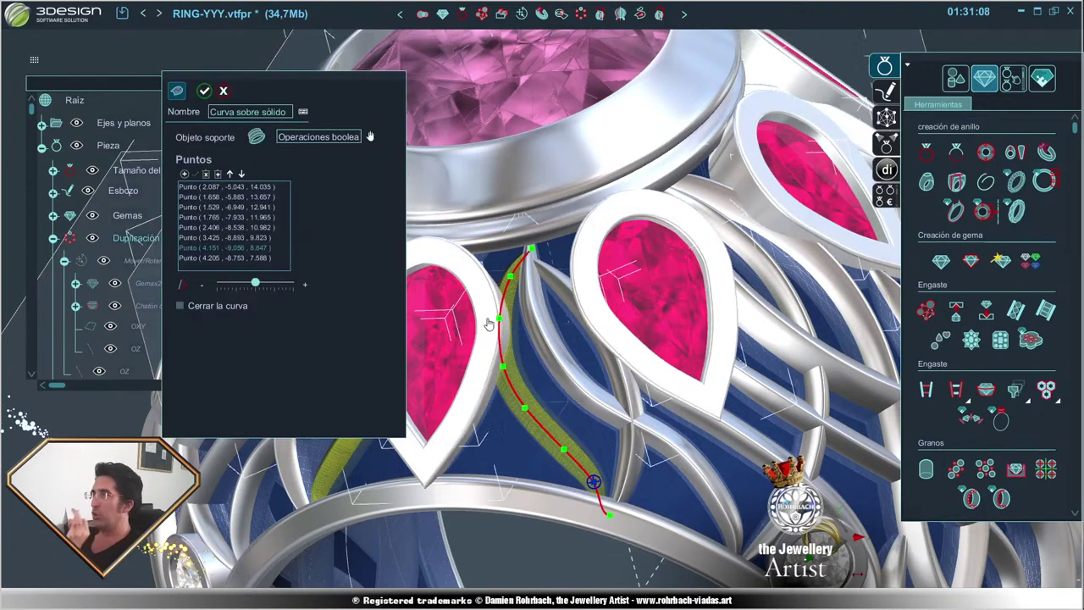
pyautogui.click(532, 252)
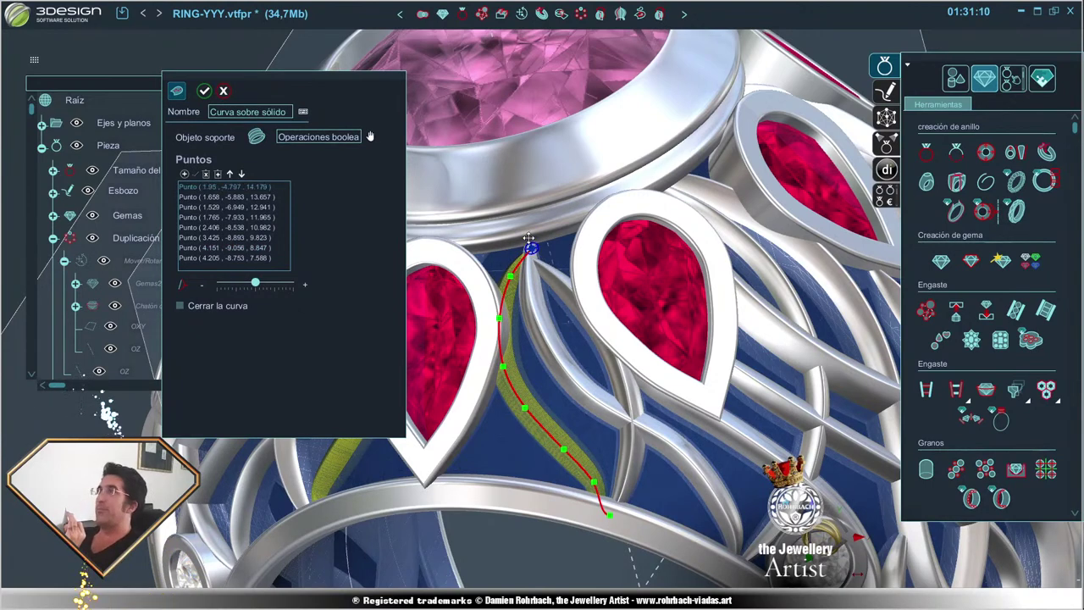
pyautogui.moveTo(529, 240); pyautogui.dragTo(530, 236)
pyautogui.moveTo(511, 278); pyautogui.dragTo(505, 272)
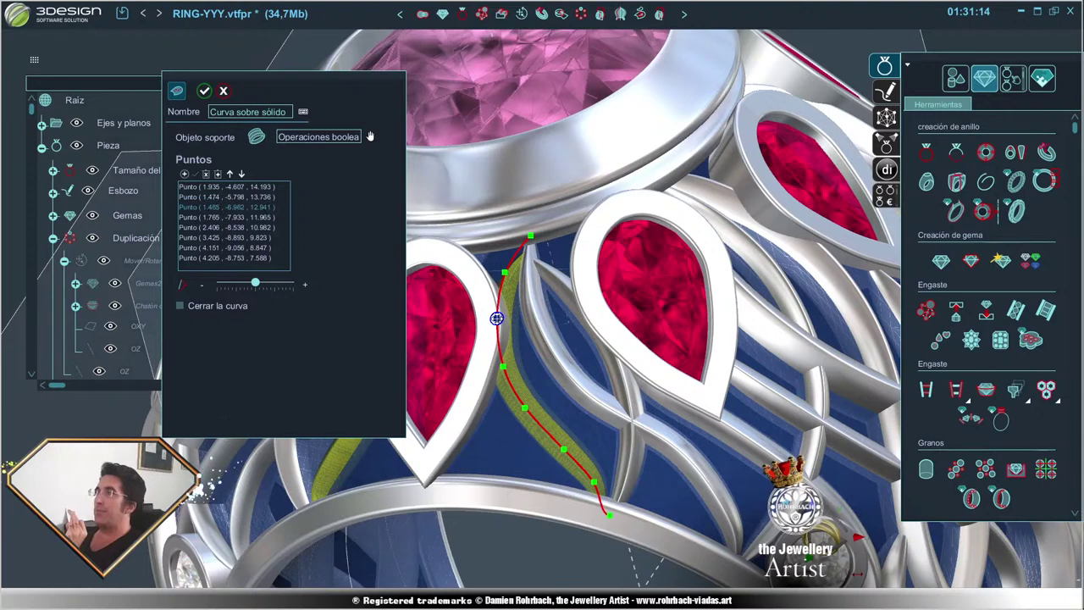
pyautogui.click(204, 90)
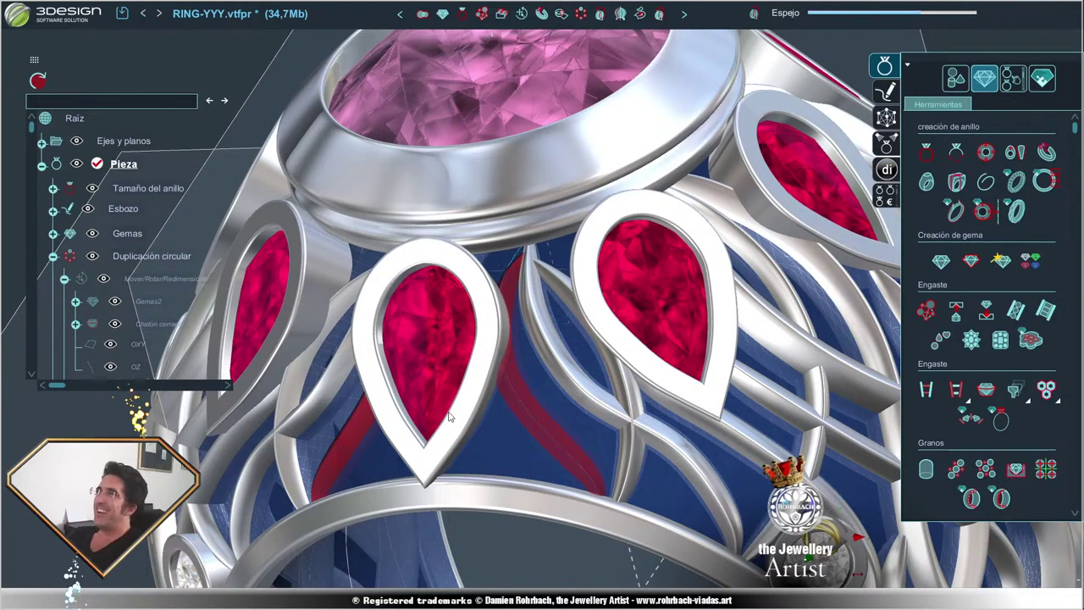
pyautogui.moveTo(450, 417); pyautogui.dragTo(613, 290, button='right')
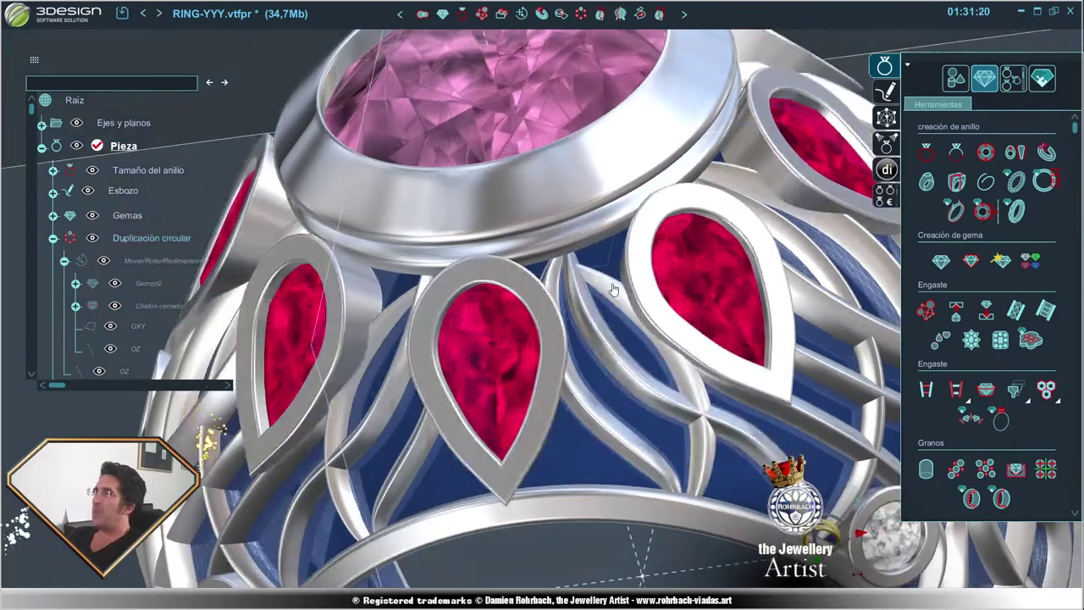
# - Edit Curva sobre sólido2, shifting its first and third points, and confirm to rebuild the repeated wires
pyautogui.rightClick(612, 285)
pyautogui.moveTo(664, 480)
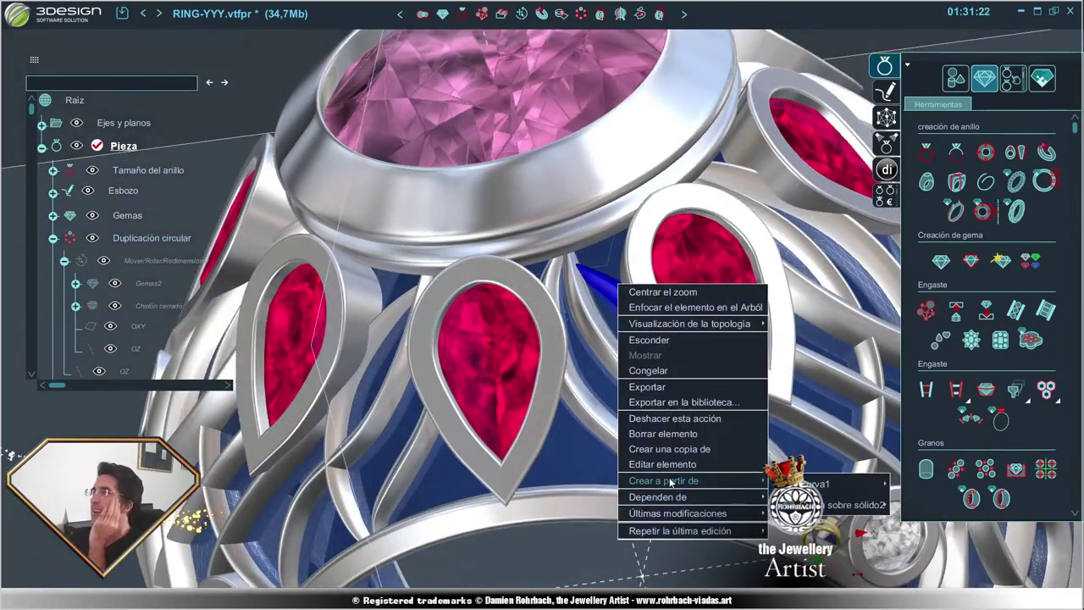
pyautogui.click(940, 505)
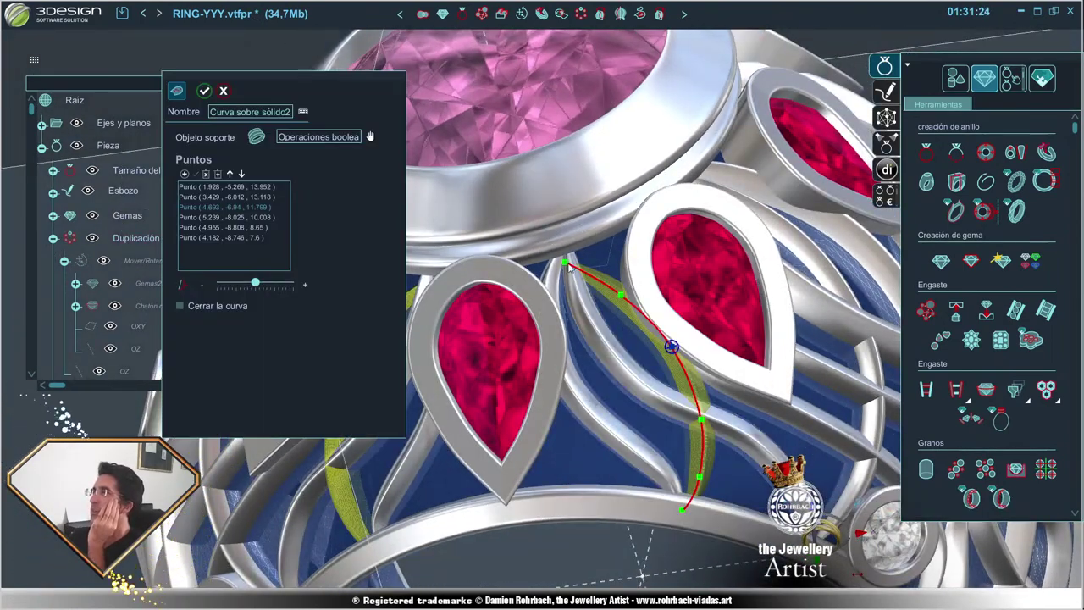
pyautogui.moveTo(566, 264); pyautogui.dragTo(573, 254)
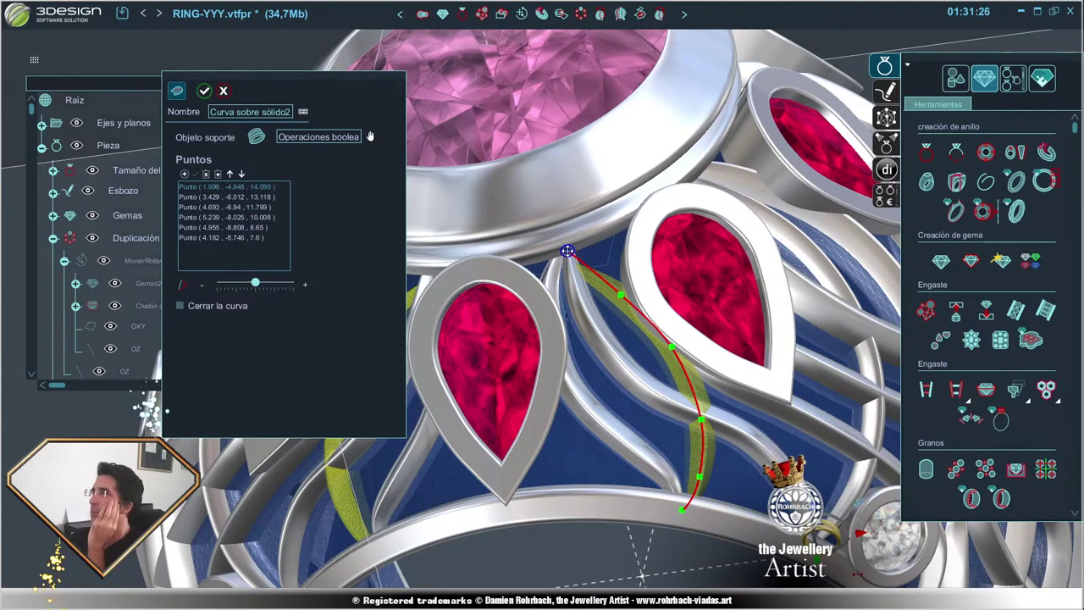
pyautogui.click(620, 296)
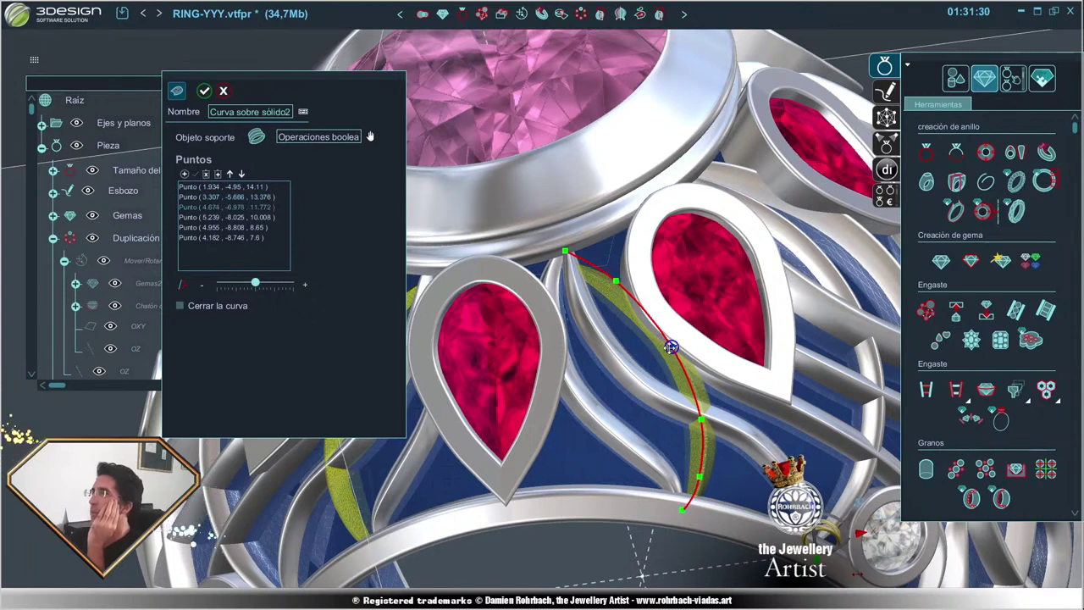
pyautogui.moveTo(670, 347); pyautogui.dragTo(666, 344)
pyautogui.click(701, 420)
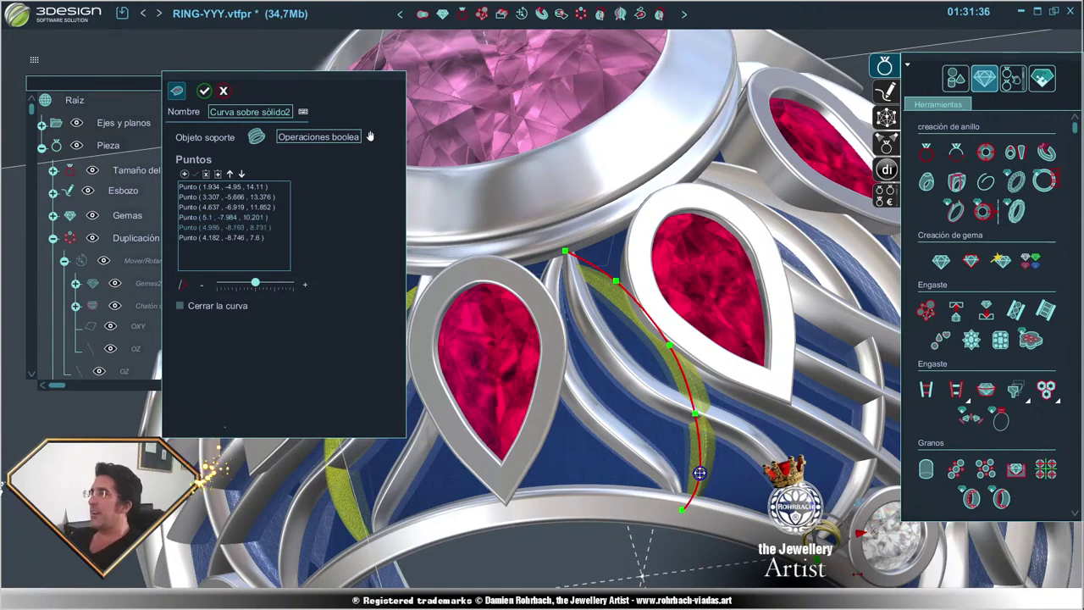
pyautogui.click(204, 91)
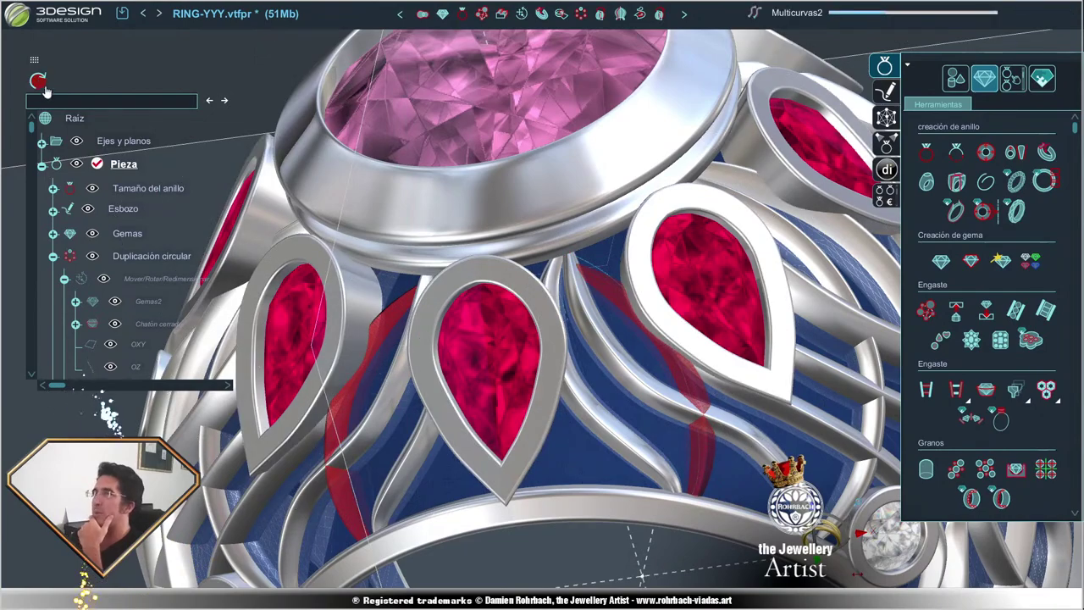
pyautogui.scroll(-3, 362, 385)
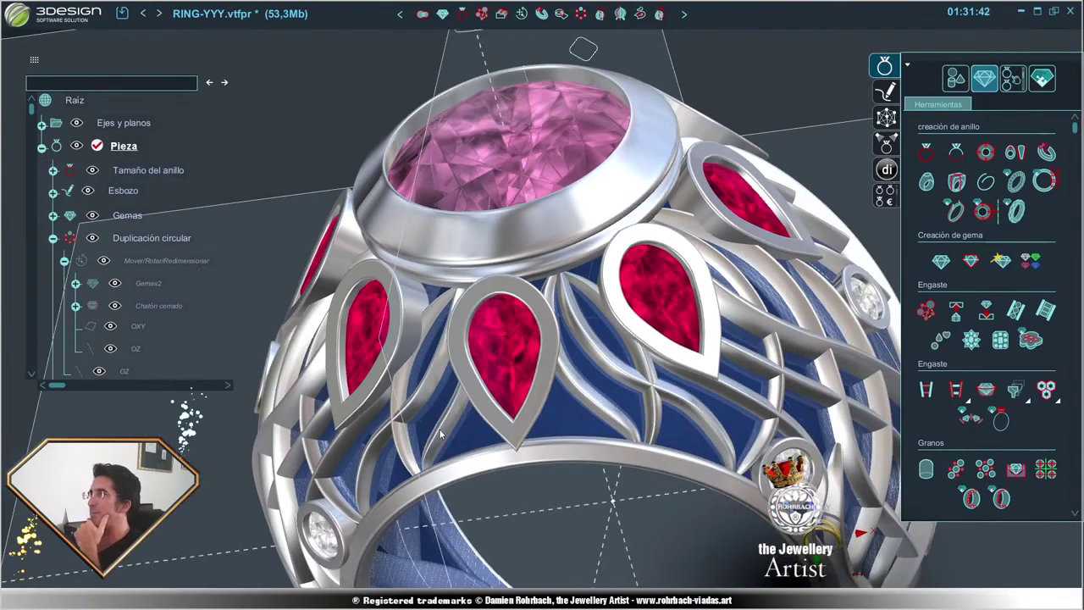
pyautogui.scroll(-2, 362, 385)
pyautogui.moveTo(362, 385); pyautogui.dragTo(559, 253, button='middle')
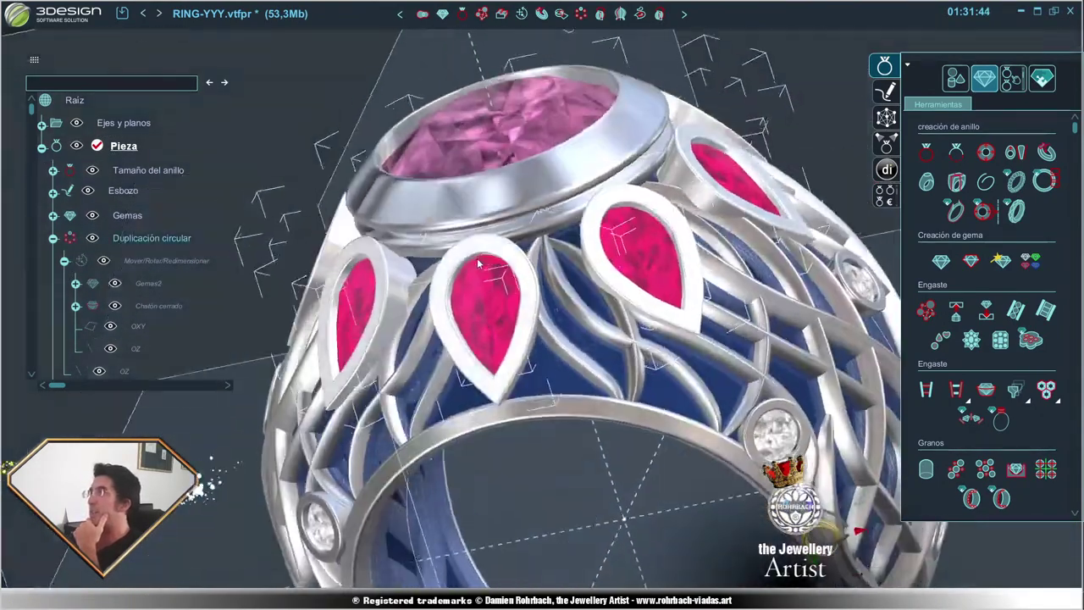
pyautogui.scroll(2, 550, 263)
pyautogui.scroll(3, 525, 305)
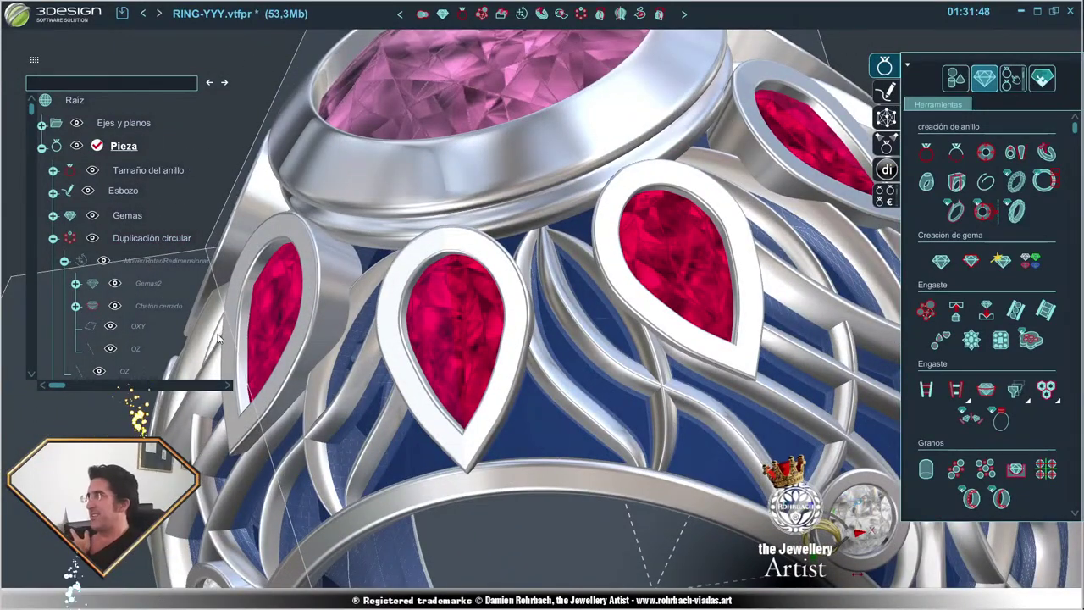
pyautogui.moveTo(680, 282); pyautogui.dragTo(621, 205, button='middle')
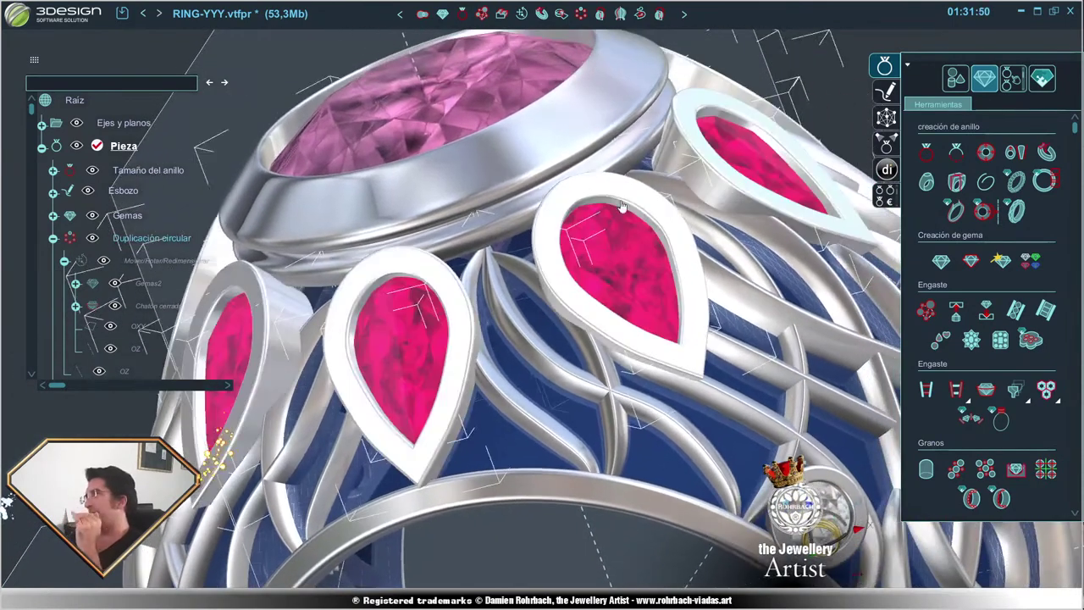
pyautogui.scroll(3, 621, 206)
# - Shift Curva sobre sólido2's first four points onto the strand, commit, and recompute the Multicurvas2 strip
pyautogui.rightClick(508, 227)
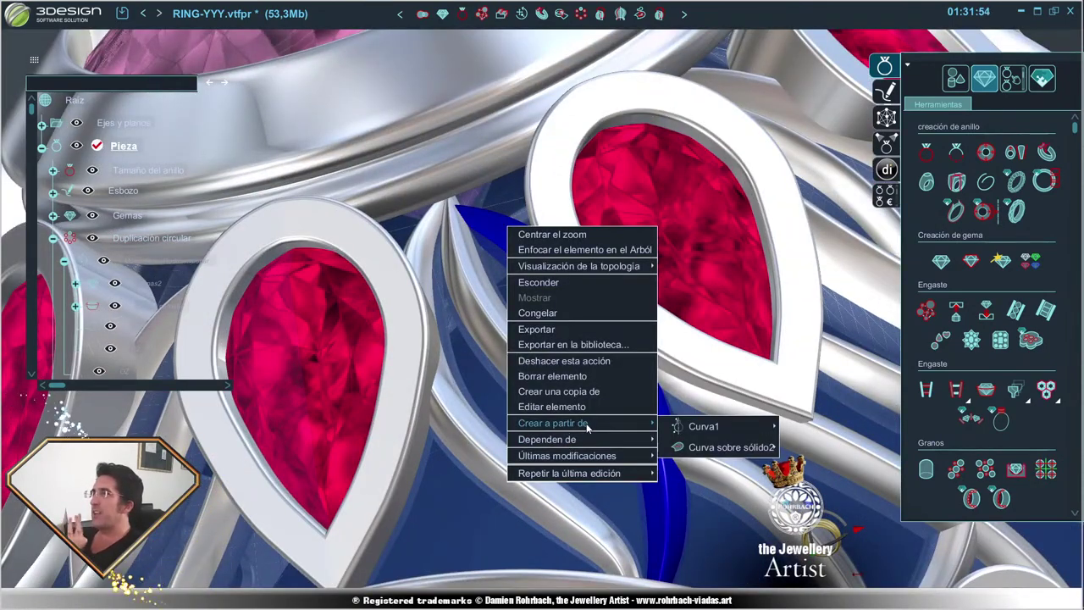
pyautogui.moveTo(581, 423)
pyautogui.moveTo(730, 447)
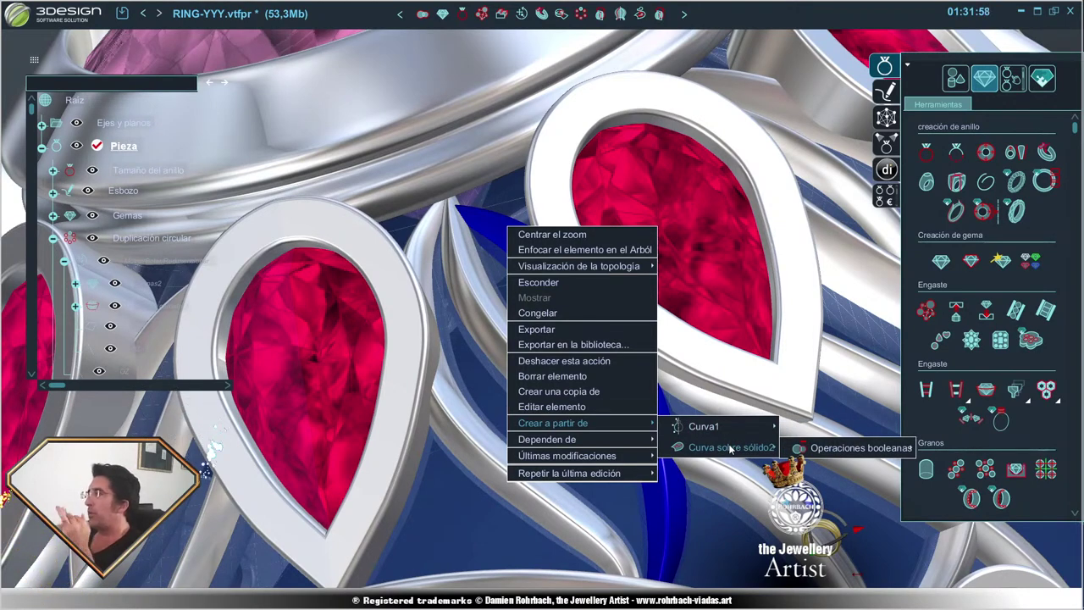
pyautogui.click(728, 447)
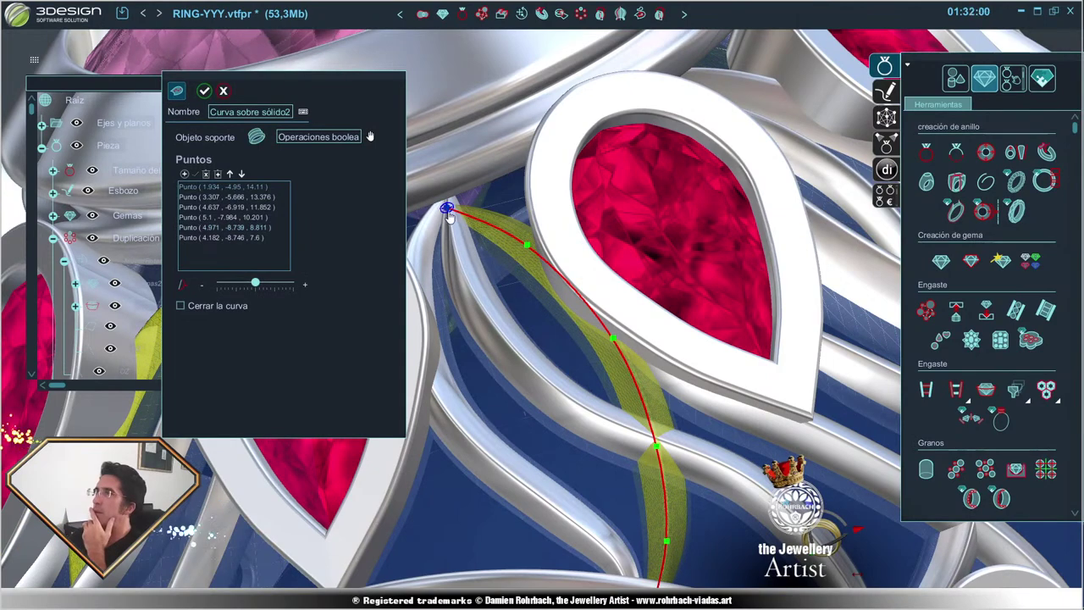
pyautogui.moveTo(448, 213); pyautogui.dragTo(446, 198)
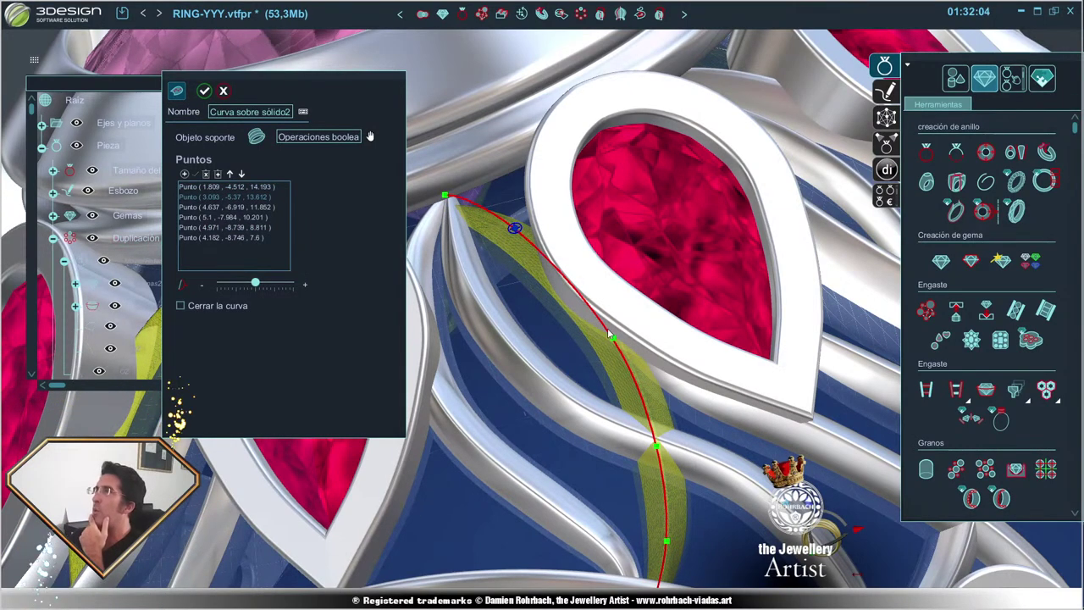
pyautogui.moveTo(610, 336); pyautogui.dragTo(601, 332)
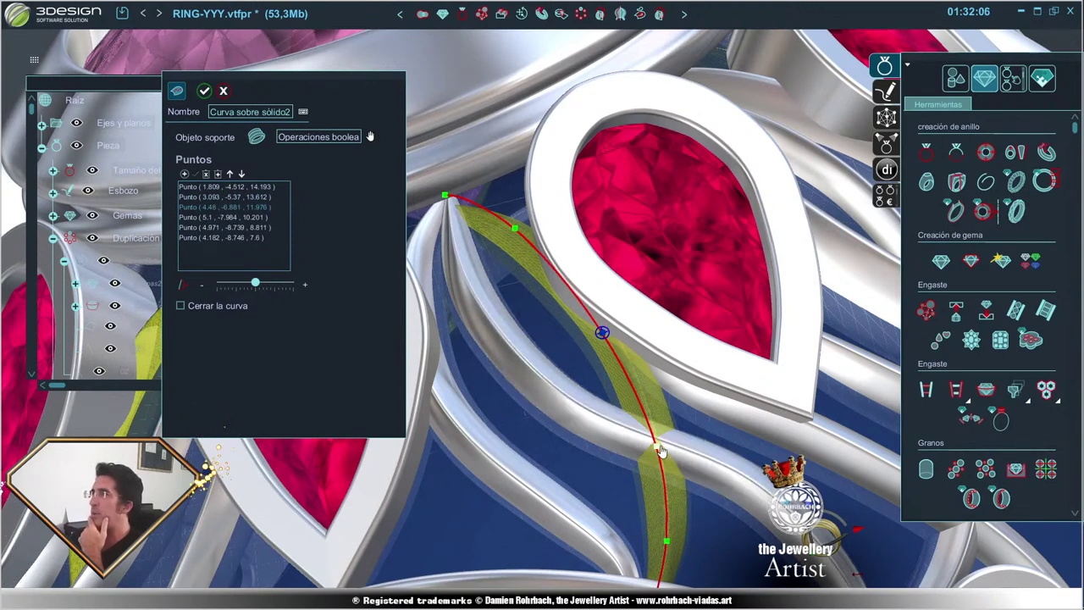
pyautogui.moveTo(656, 446); pyautogui.dragTo(649, 440)
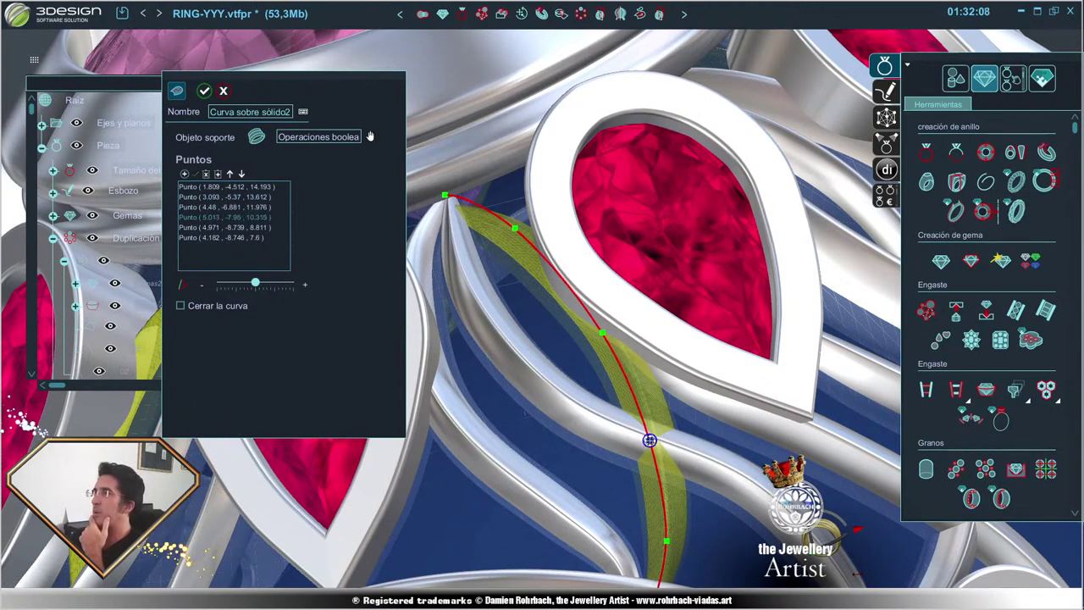
pyautogui.moveTo(665, 541); pyautogui.dragTo(657, 542)
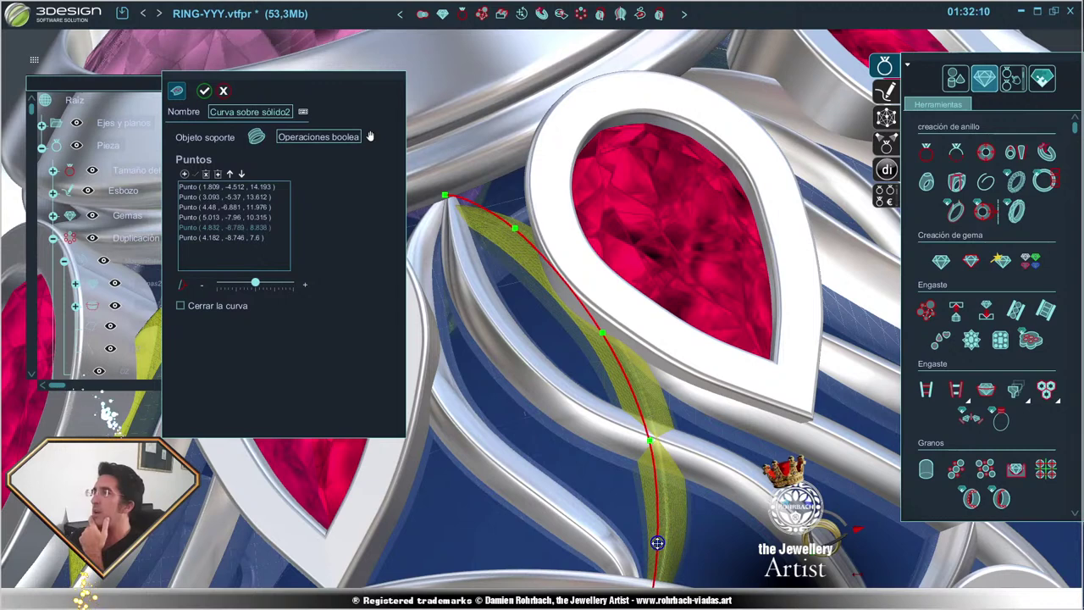
pyautogui.click(650, 441)
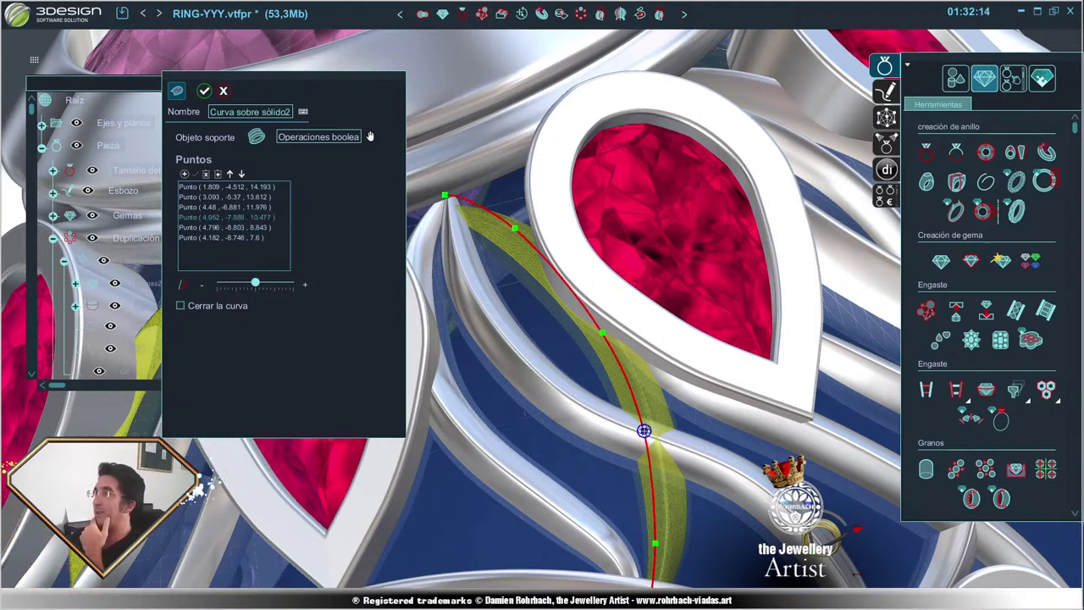
pyautogui.moveTo(601, 332); pyautogui.dragTo(598, 333)
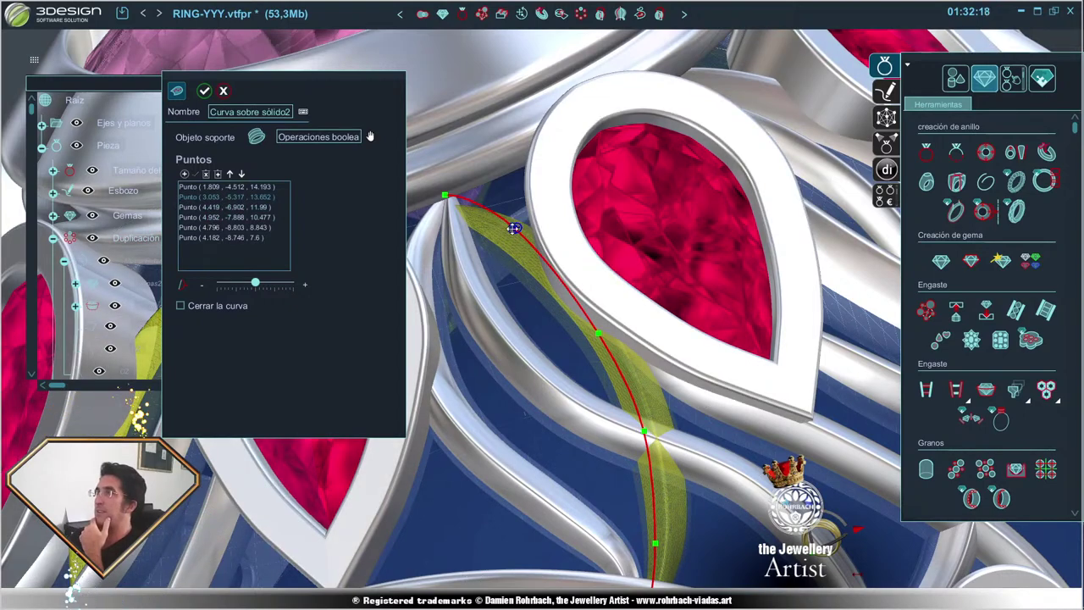
pyautogui.click(443, 197)
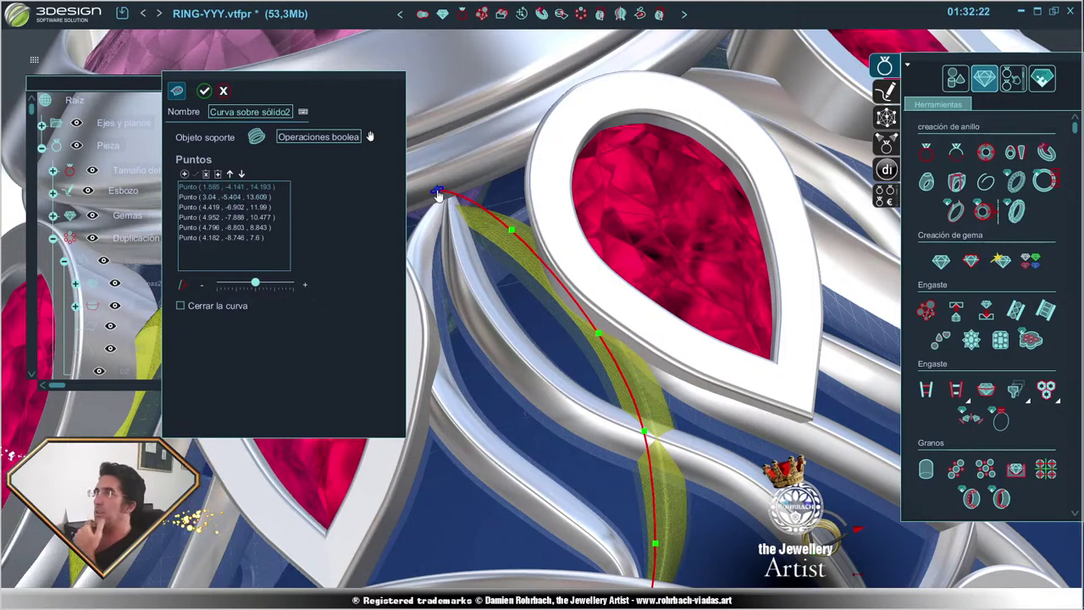
pyautogui.rightClick(525, 313)
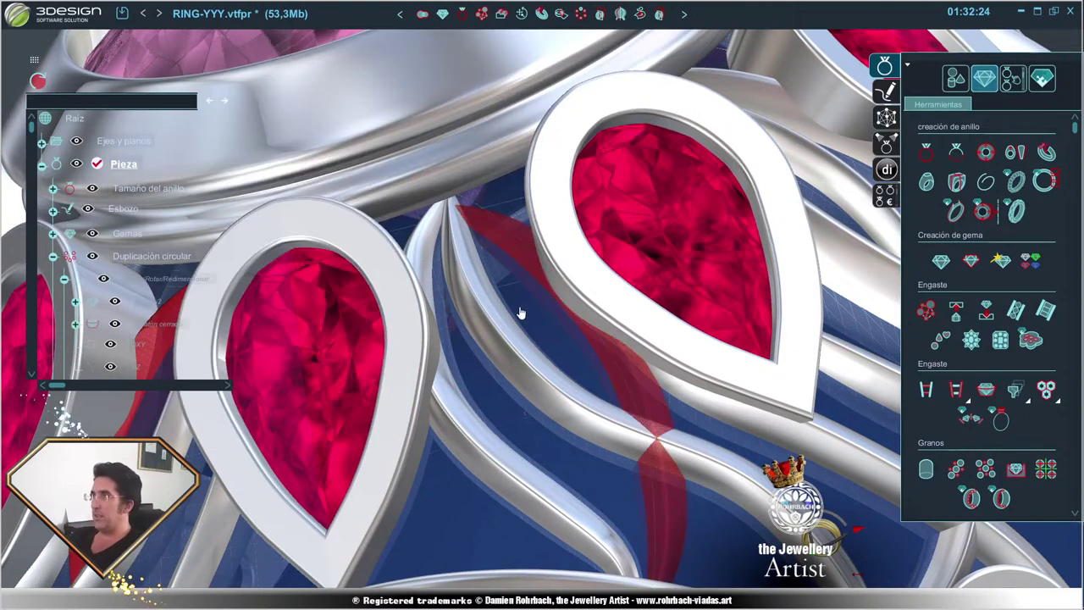
pyautogui.click(44, 83)
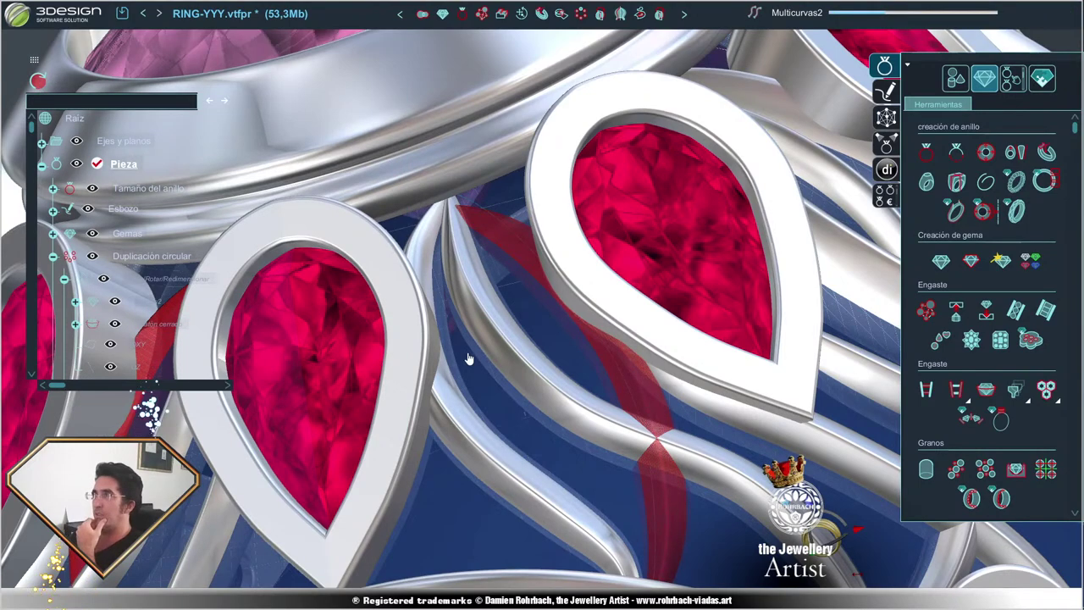
pyautogui.scroll(-5, 622, 312)
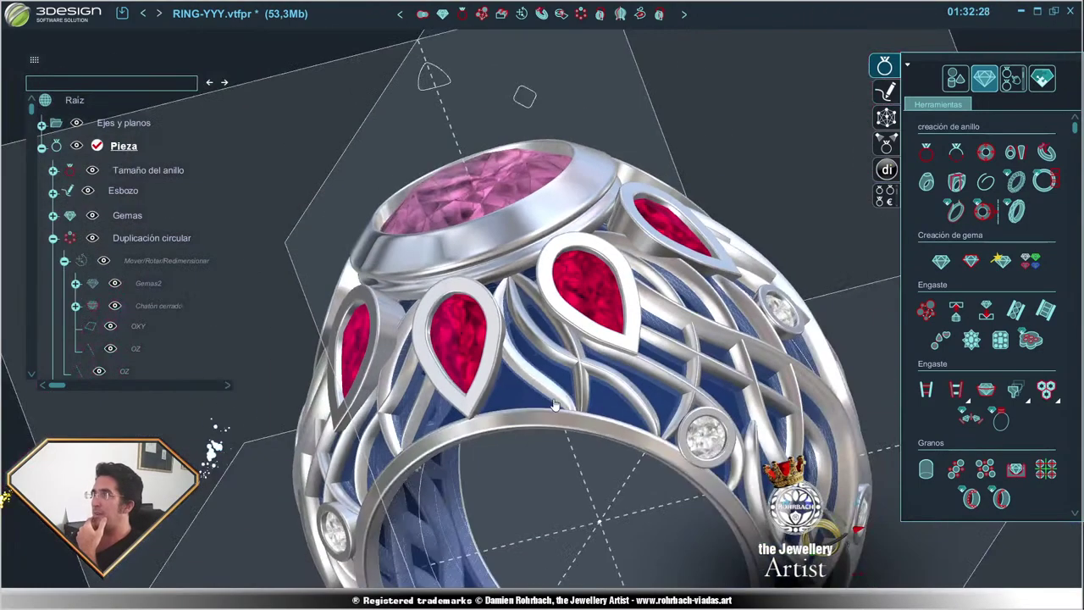
pyautogui.moveTo(623, 311)
pyautogui.mouseDown(button='middle')
pyautogui.moveTo(689, 386)
pyautogui.moveTo(602, 339)
pyautogui.mouseUp(button='middle')
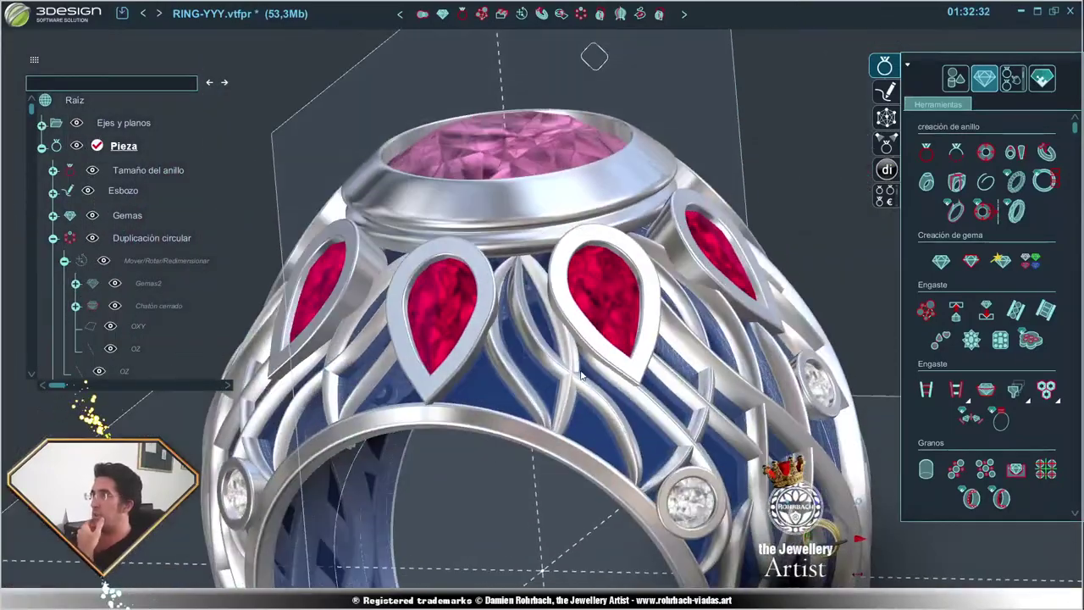
pyautogui.scroll(3, 602, 339)
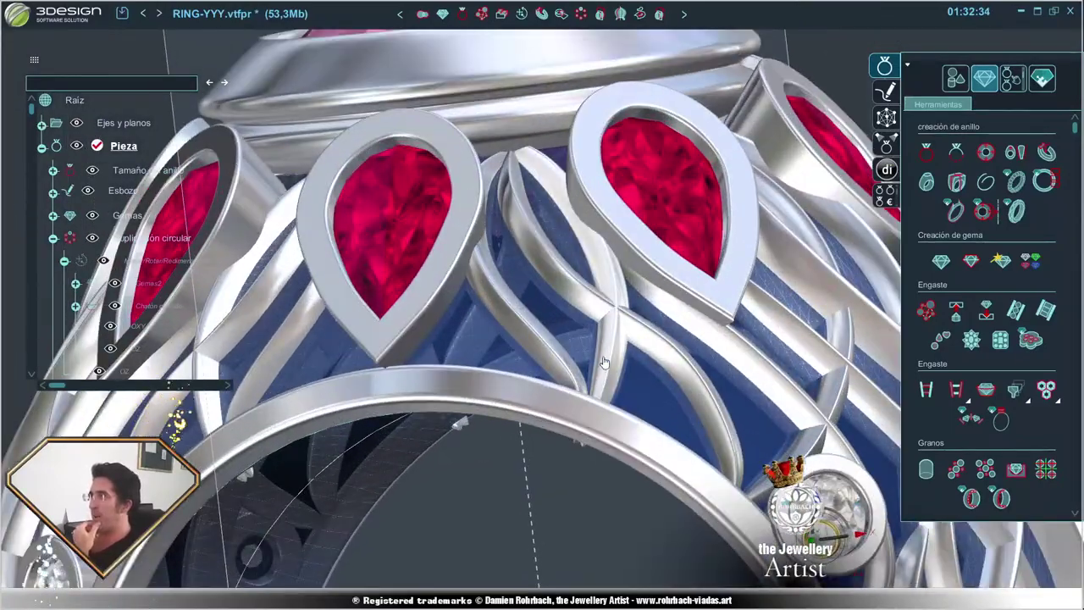
# - Move Curva sobre sólido2's two lowest points onto the inner band and confirm
pyautogui.rightClick(611, 363)
pyautogui.moveTo(664, 523)
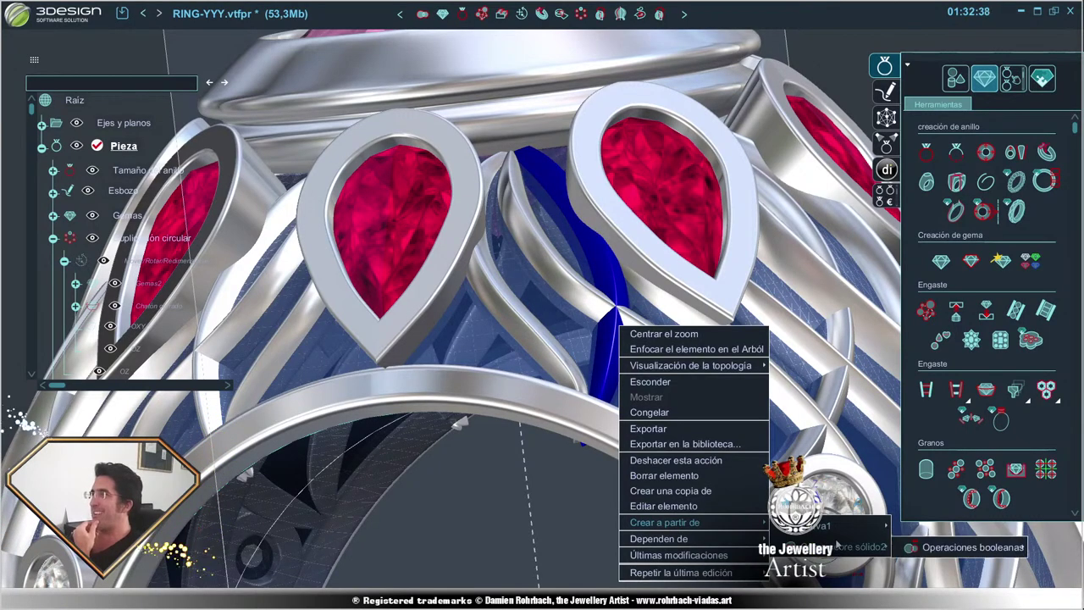
pyautogui.click(838, 546)
pyautogui.moveTo(532, 532); pyautogui.dragTo(589, 398, button='middle')
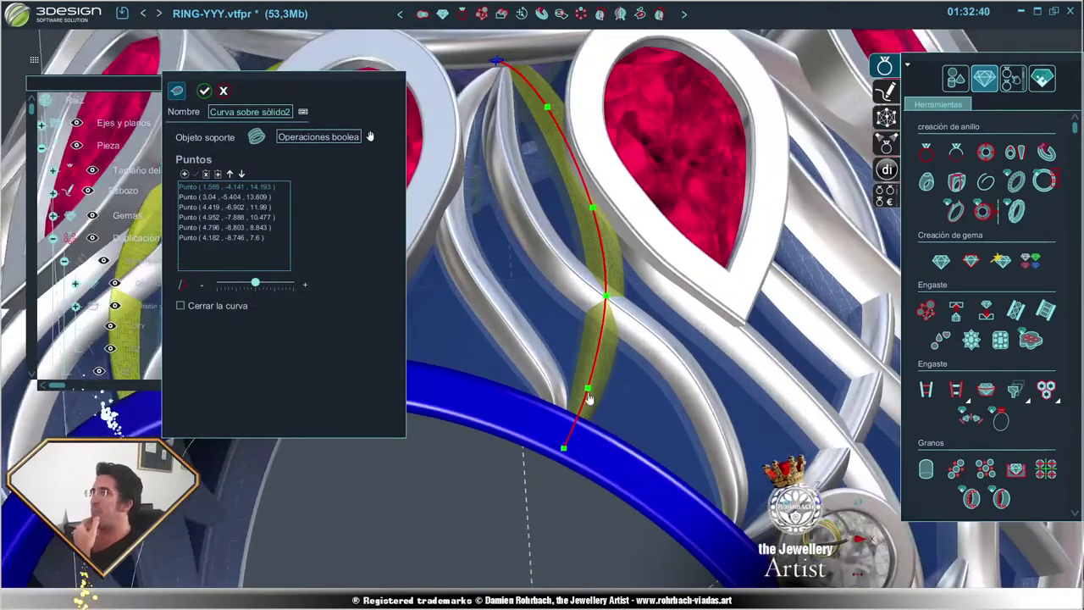
pyautogui.moveTo(588, 387); pyautogui.dragTo(592, 374)
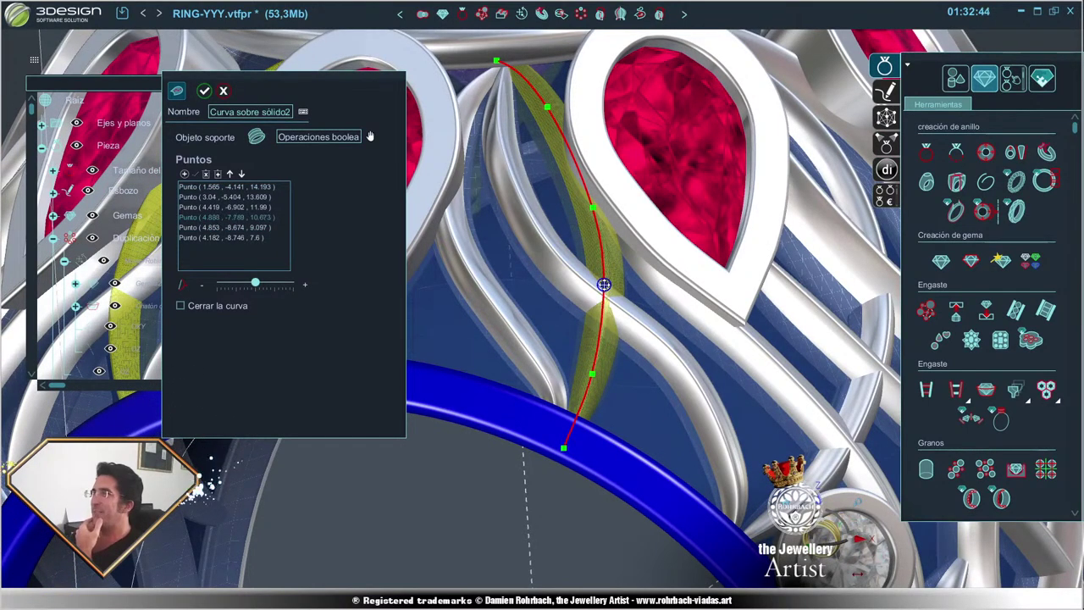
pyautogui.click(591, 374)
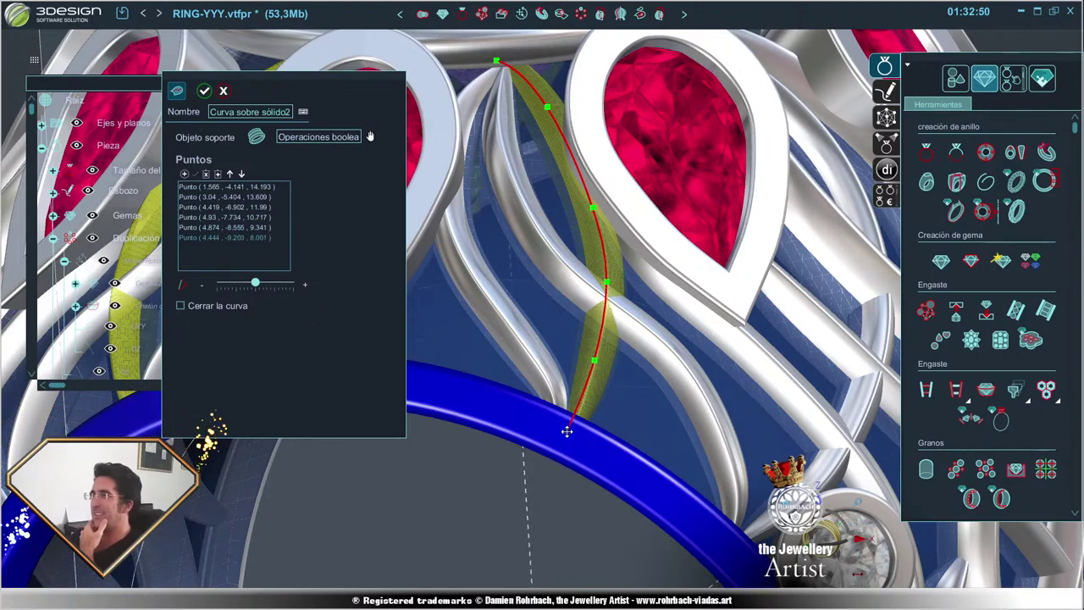
pyautogui.scroll(-5, 538, 472)
pyautogui.moveTo(513, 475); pyautogui.dragTo(542, 381, button='right')
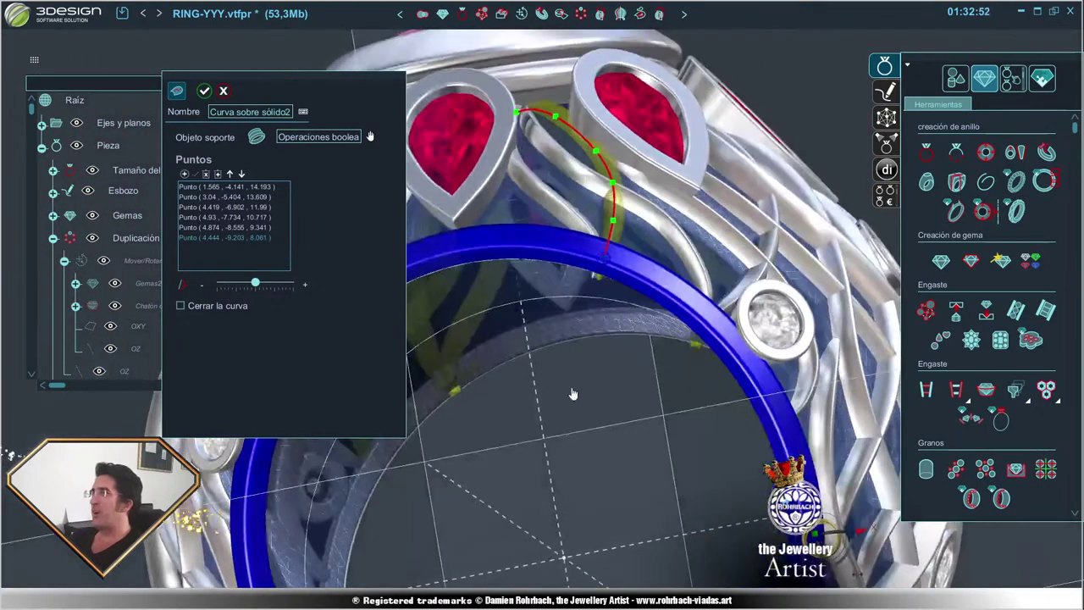
pyautogui.click(204, 91)
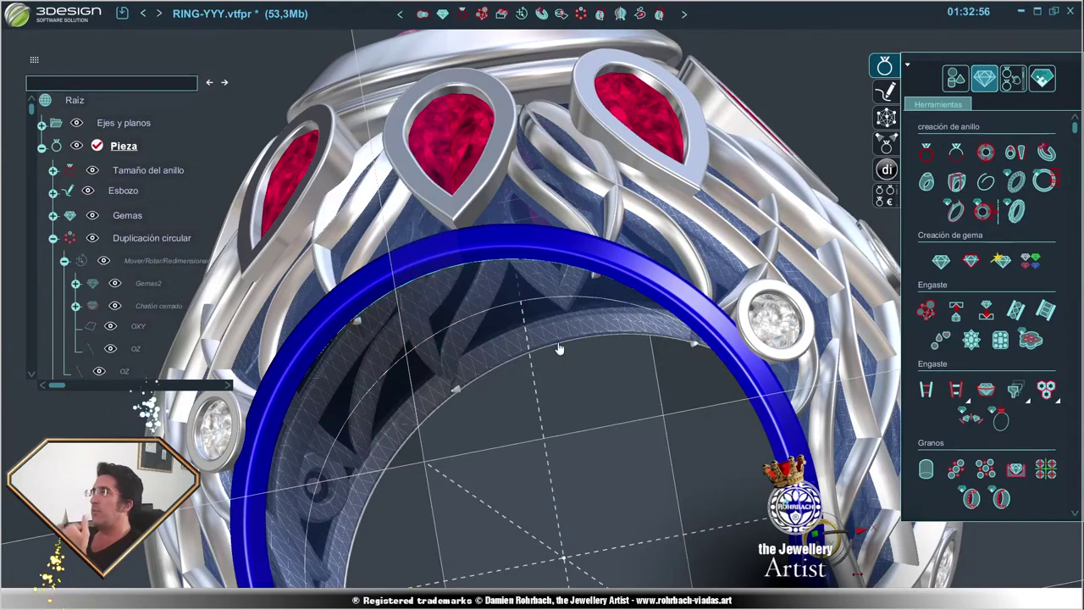
pyautogui.moveTo(603, 295); pyautogui.dragTo(454, 369, button='right')
pyautogui.scroll(3, 457, 377)
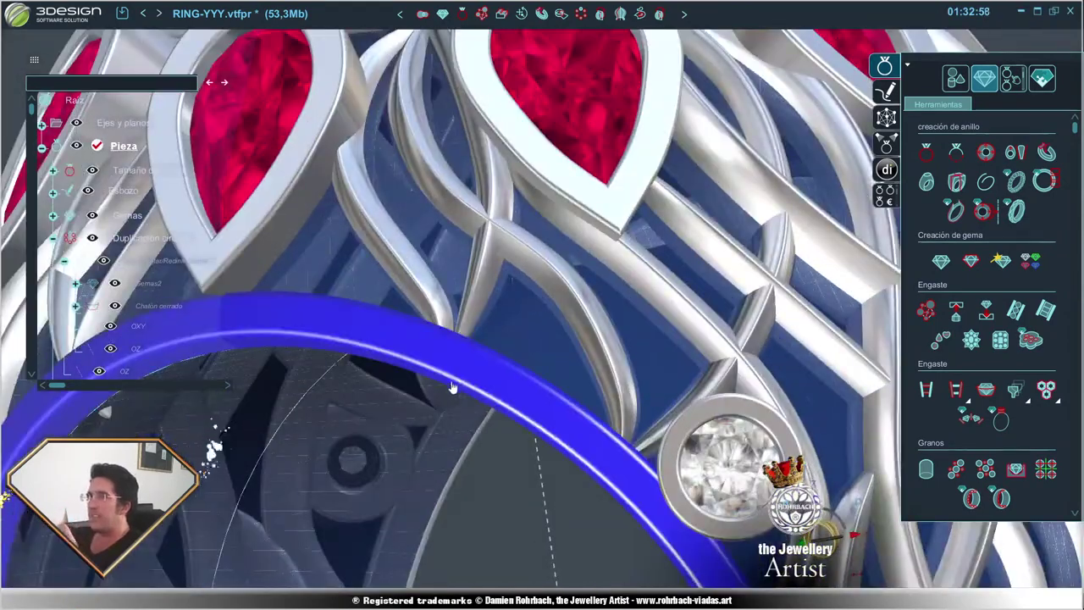
# - Move the last point of Curva sobre sólido onto the inner band, commit, and recompute the wires
pyautogui.scroll(-3, 475, 402)
pyautogui.scroll(-2, 496, 417)
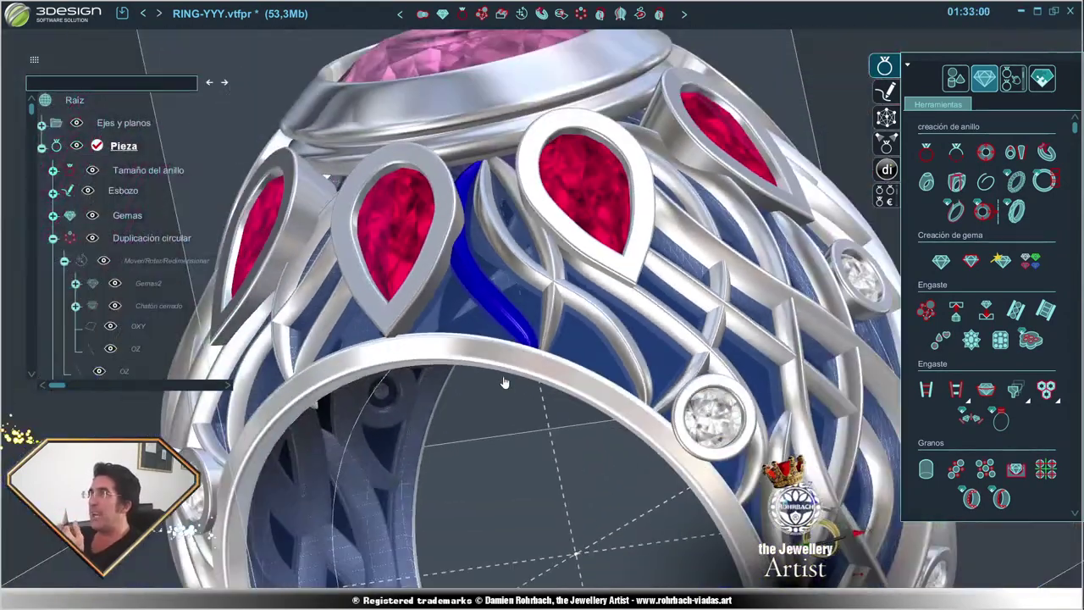
pyautogui.scroll(2, 517, 378)
pyautogui.moveTo(536, 377); pyautogui.dragTo(530, 288, button='middle')
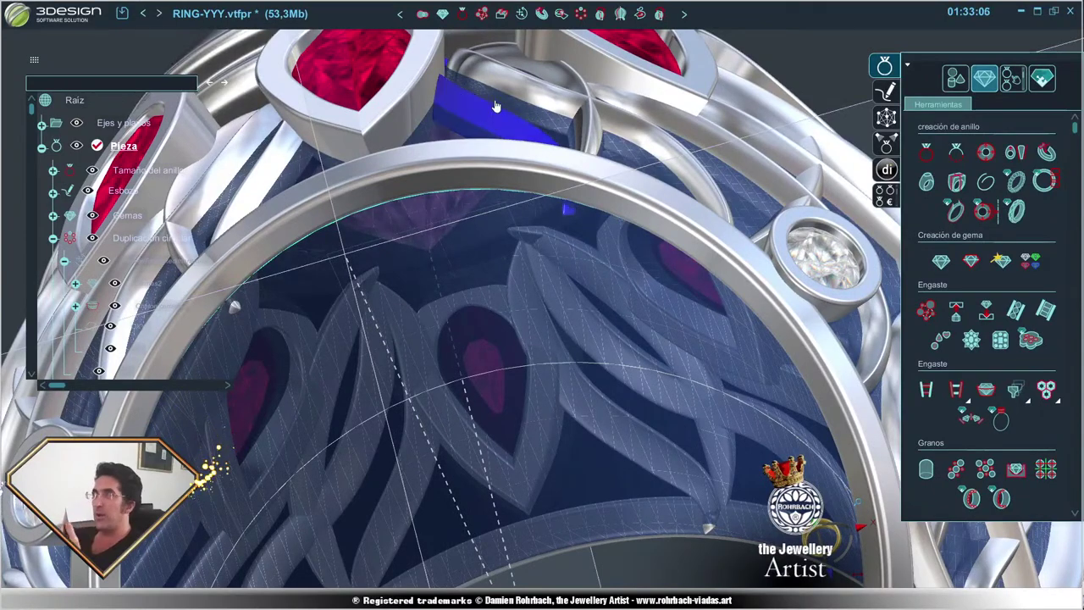
pyautogui.rightClick(491, 107)
pyautogui.moveTo(543, 305)
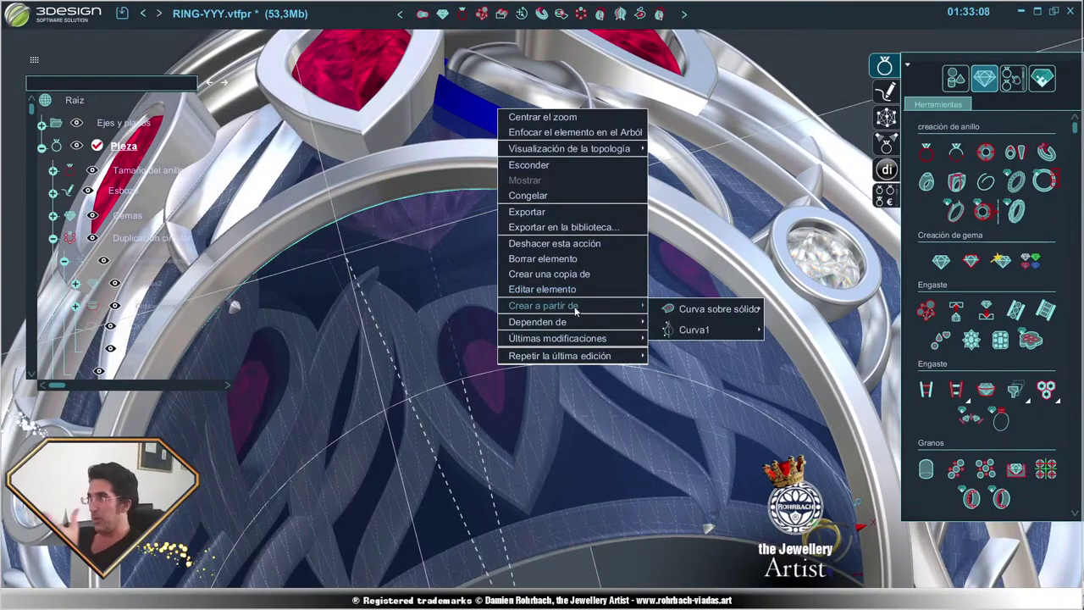
pyautogui.click(690, 307)
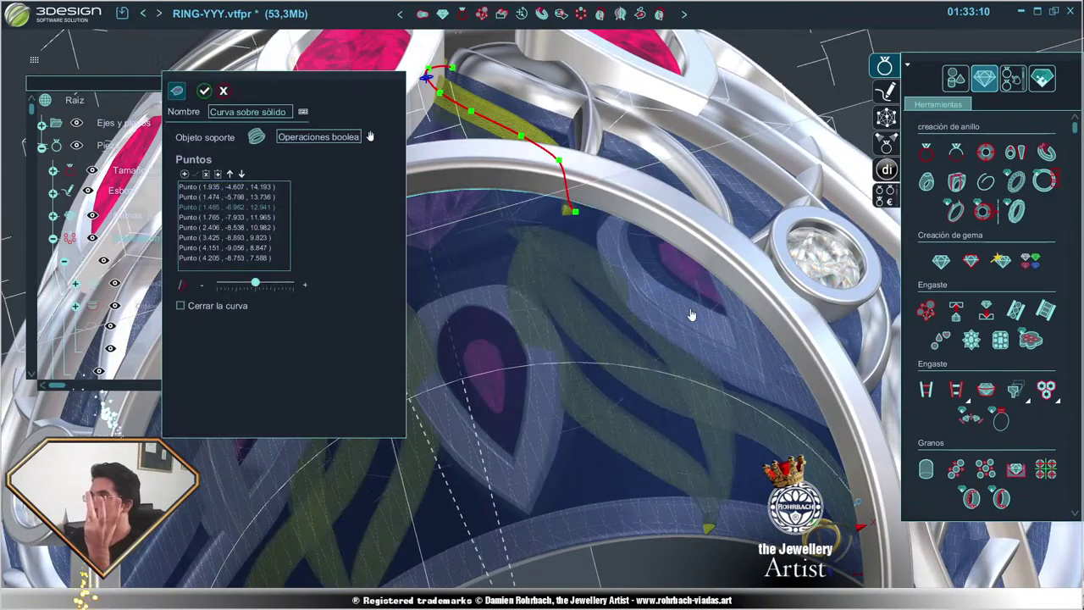
pyautogui.moveTo(543, 340); pyautogui.dragTo(567, 396, button='right')
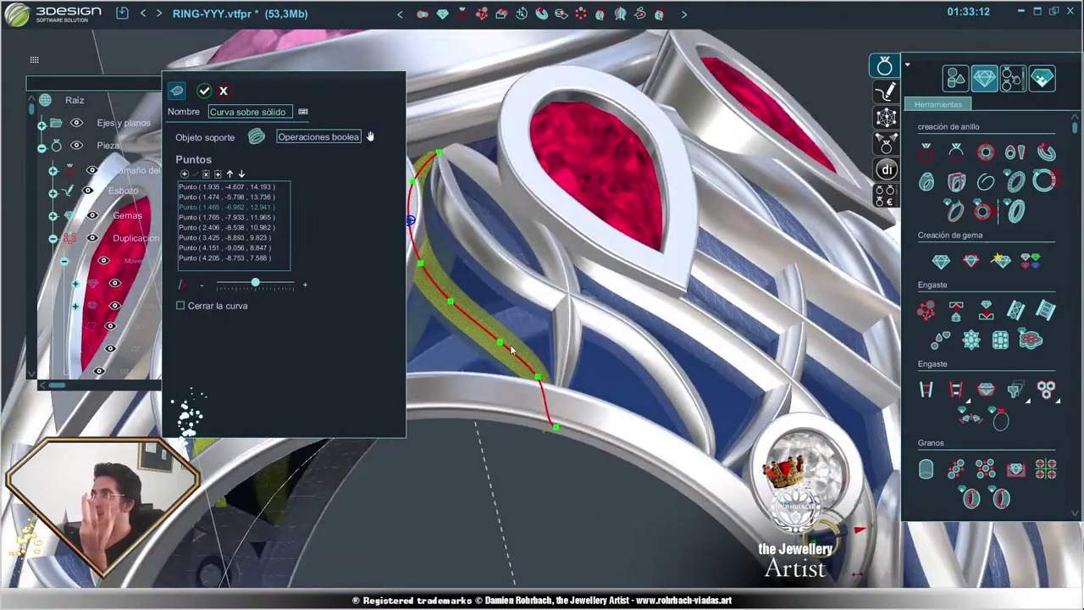
pyautogui.scroll(2, 552, 434)
pyautogui.click(554, 429)
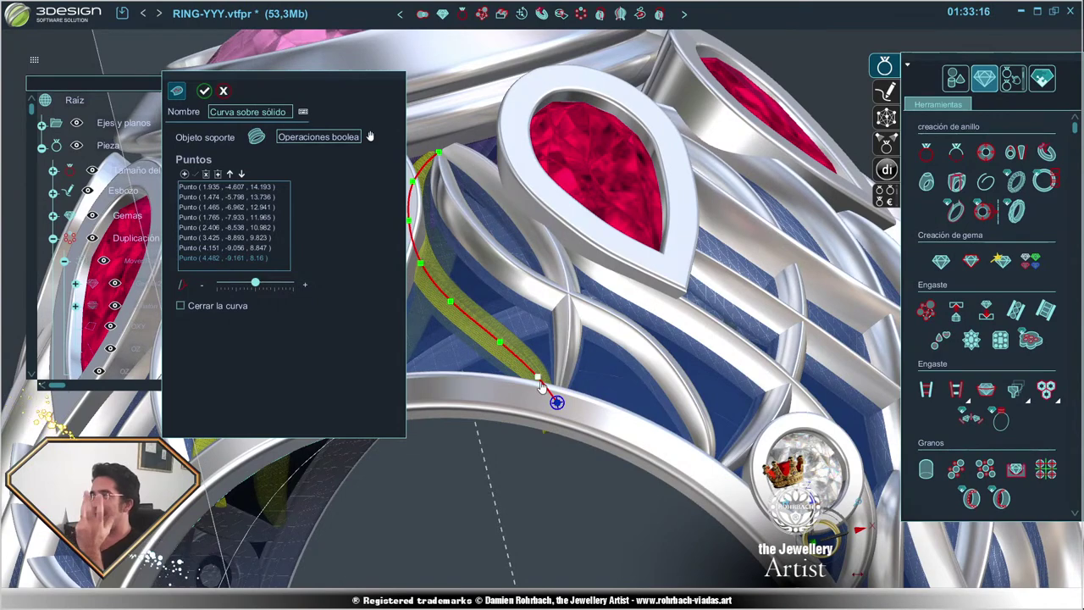
pyautogui.rightClick(538, 383)
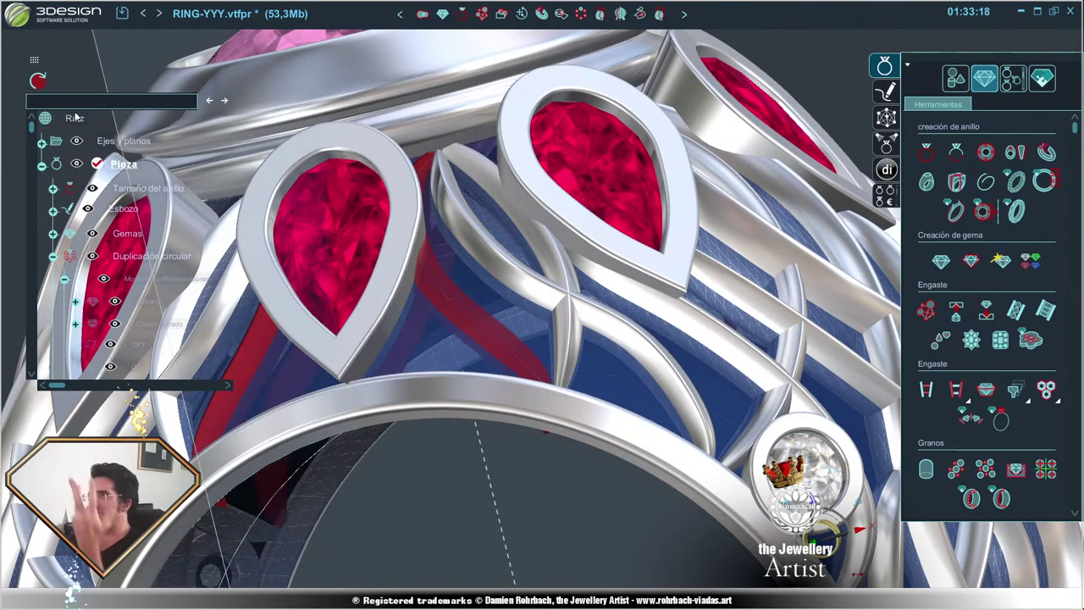
pyautogui.click(38, 80)
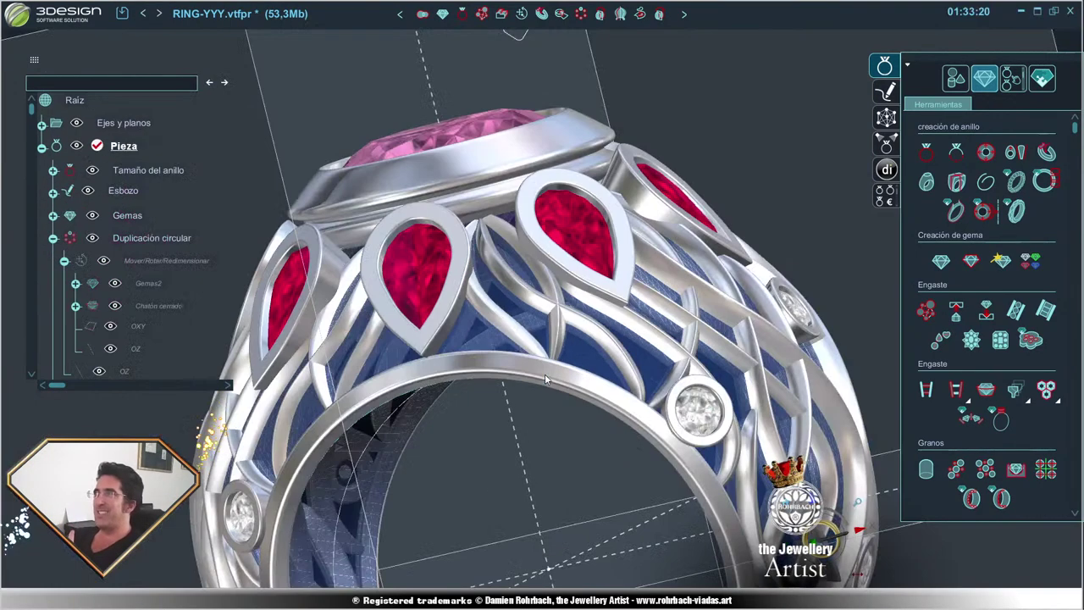
# - Save the ring file RING-YYY.vtfpr
pyautogui.moveTo(544, 373)
pyautogui.mouseDown(button='right')
pyautogui.moveTo(414, 423)
pyautogui.moveTo(592, 436)
pyautogui.moveTo(542, 395)
pyautogui.moveTo(440, 436)
pyautogui.moveTo(575, 420)
pyautogui.mouseUp(button='right')
pyautogui.scroll(3, 648, 442)
pyautogui.scroll(2, 648, 442)
pyautogui.scroll(-5, 648, 442)
pyautogui.scroll(5, 542, 395)
pyautogui.scroll(-2, 541, 395)
pyautogui.scroll(2, 439, 436)
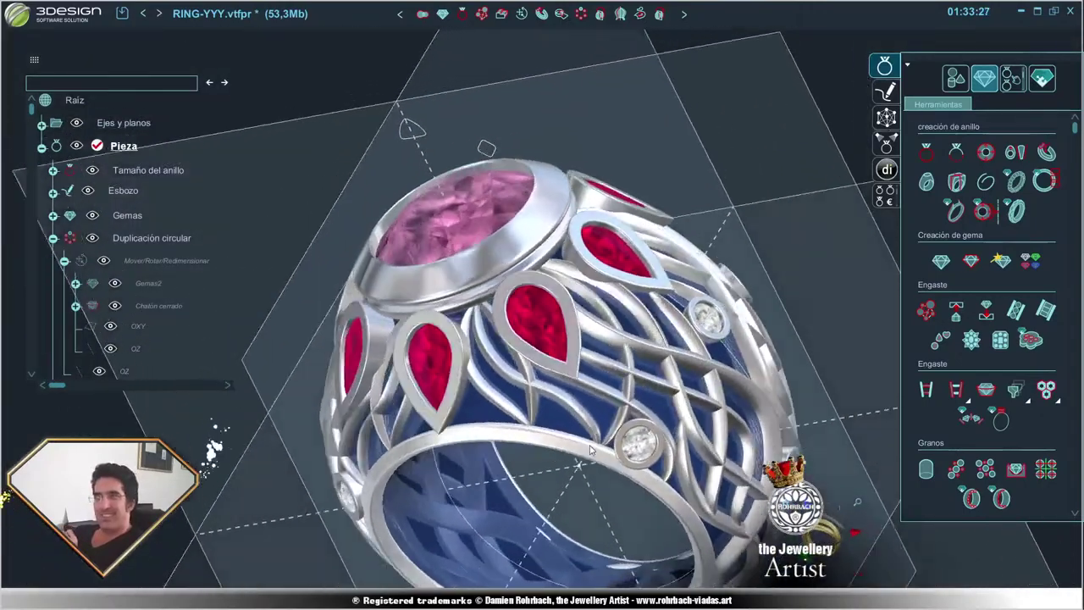
pyautogui.scroll(-2, 575, 421)
pyautogui.hotkey('ctrl', 's')
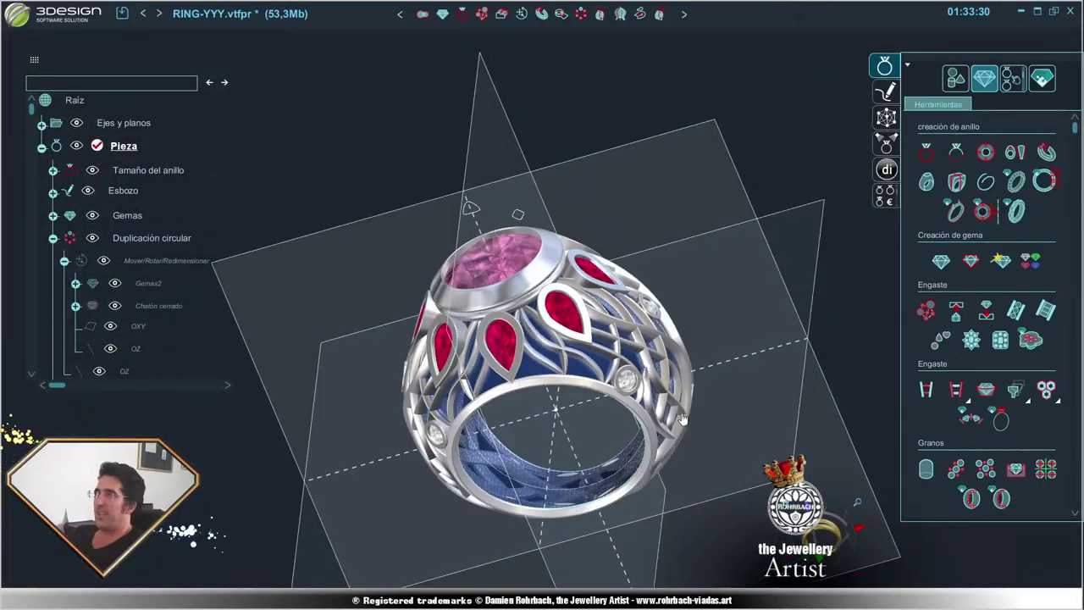
# - Orbit and zoom in to a close side-on view of the band
pyautogui.moveTo(642, 415); pyautogui.dragTo(571, 415, button='right')
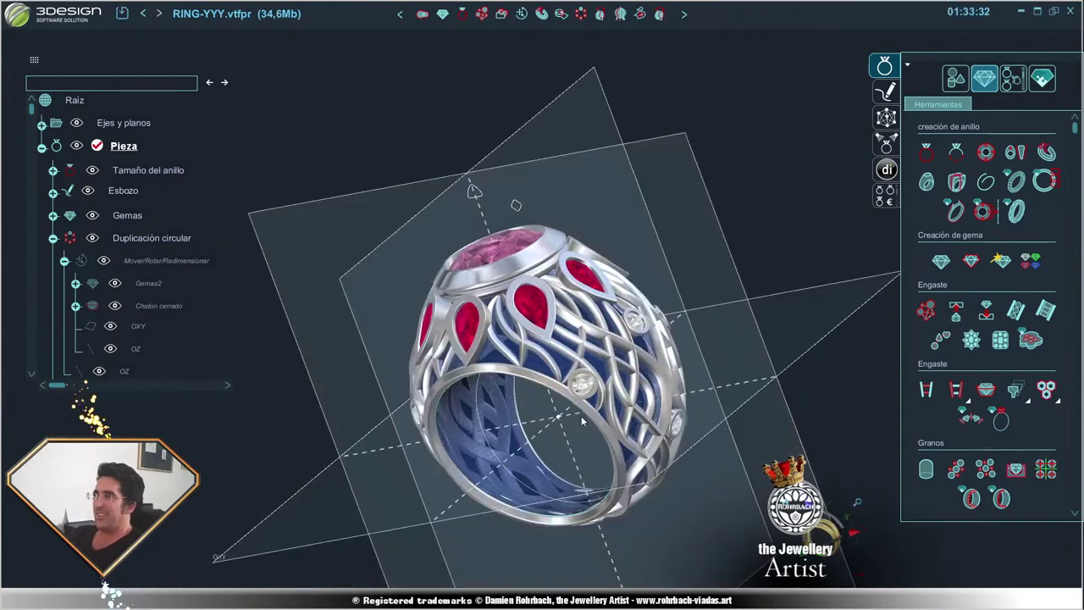
pyautogui.scroll(3, 571, 415)
pyautogui.scroll(2, 571, 414)
# - Trace Curva sobre sólido5 along the wire, nudging its third and fifth points, and confirm
pyautogui.rightClick(571, 414)
pyautogui.moveTo(620, 522)
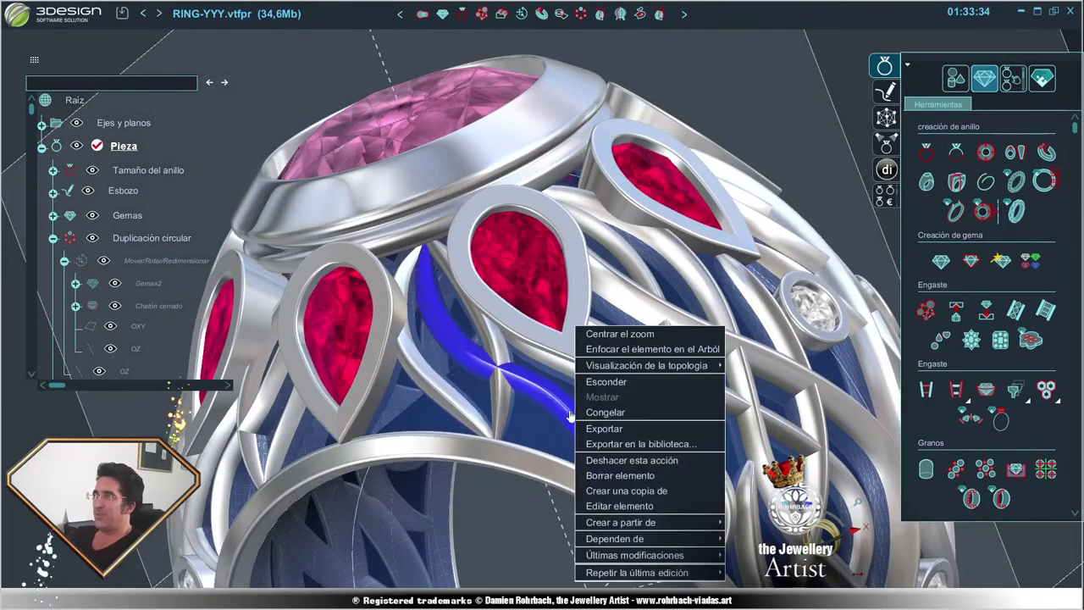
pyautogui.click(929, 526)
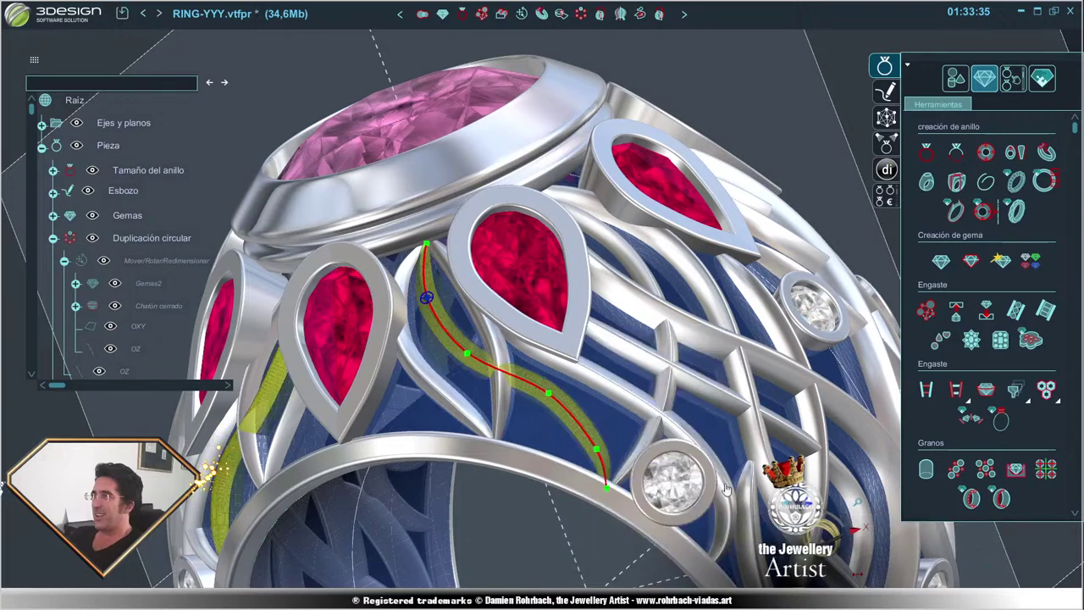
pyautogui.moveTo(597, 450); pyautogui.dragTo(593, 432)
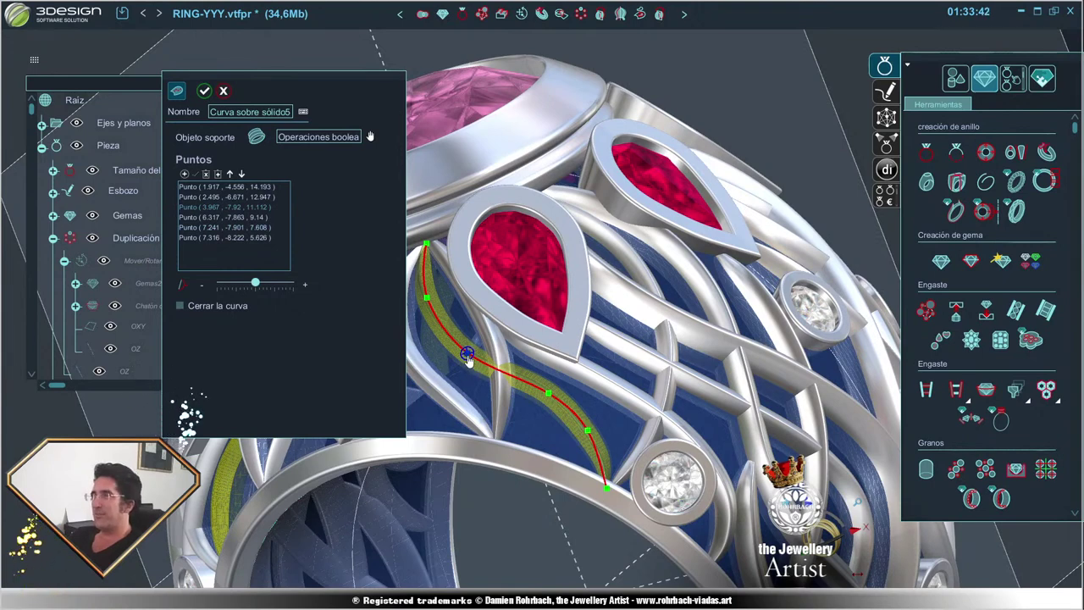
pyautogui.moveTo(467, 354); pyautogui.dragTo(461, 353)
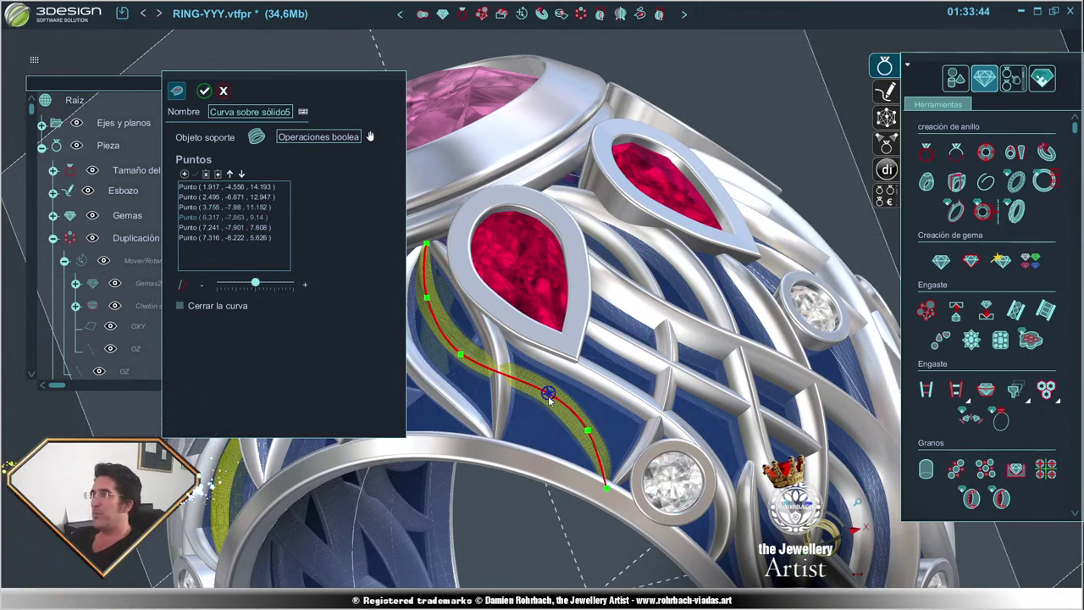
pyautogui.click(588, 431)
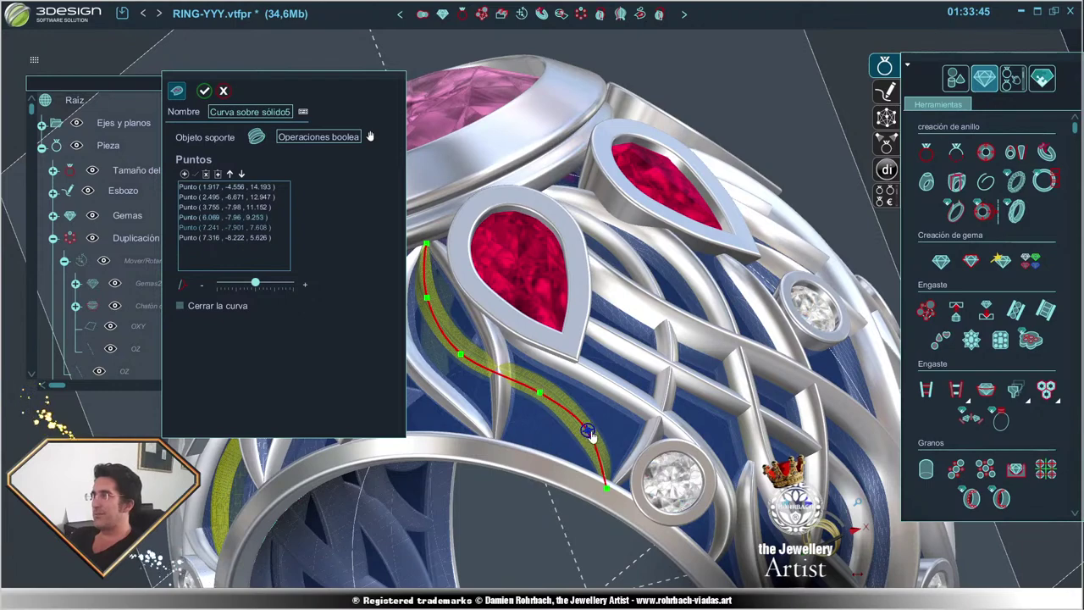
pyautogui.click(204, 91)
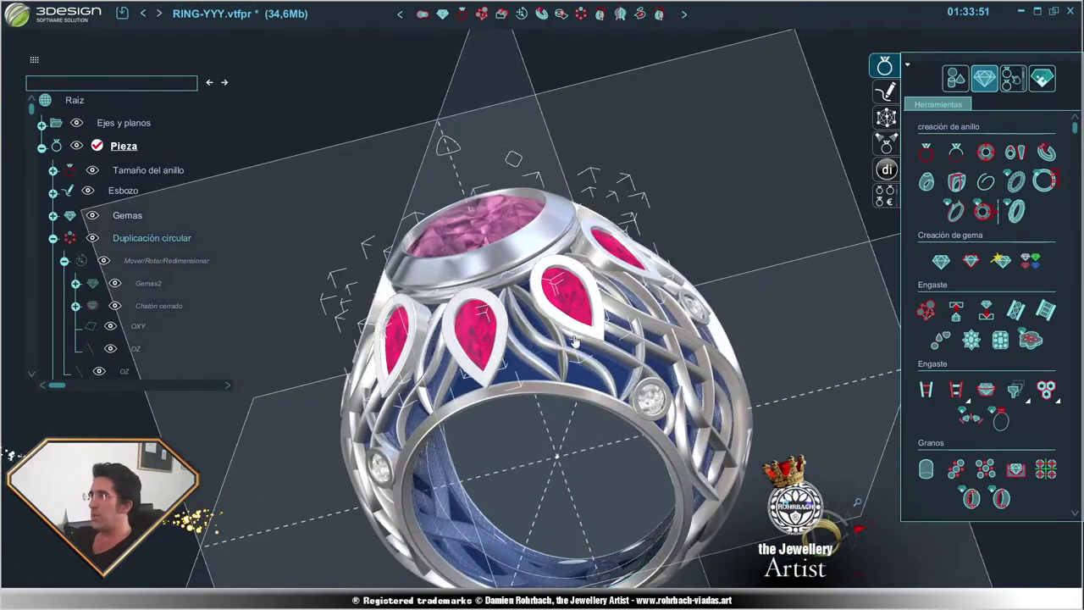
# - Orbit to see the band's side and back, then scroll the history tree to the Esbozo/Espejo items
pyautogui.moveTo(631, 381); pyautogui.dragTo(707, 370, button='middle')
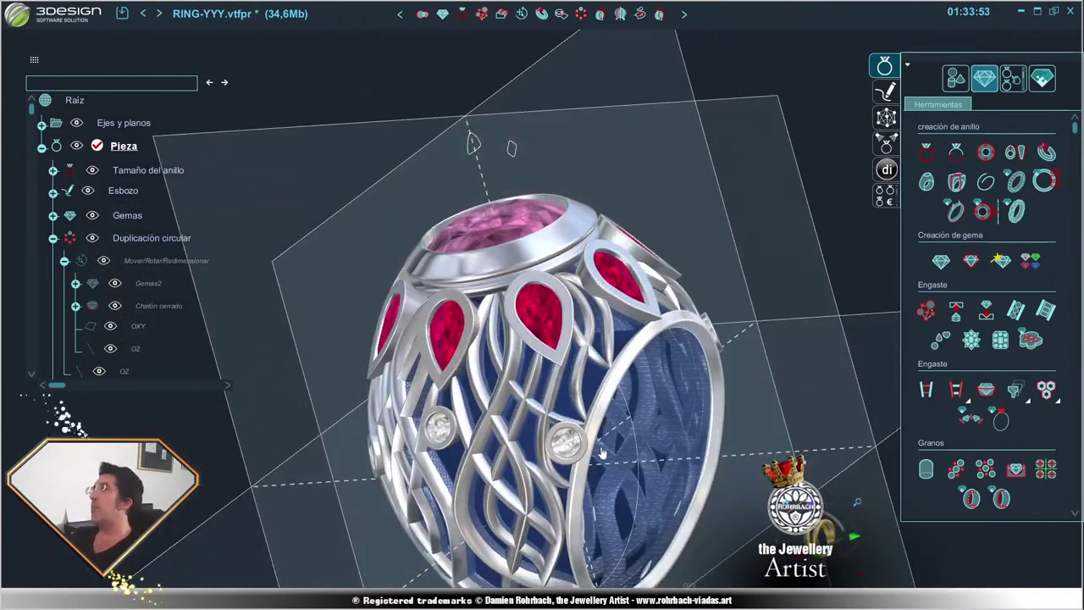
pyautogui.moveTo(601, 454)
pyautogui.mouseDown(button='middle')
pyautogui.moveTo(555, 246)
pyautogui.moveTo(543, 447)
pyautogui.moveTo(678, 429)
pyautogui.moveTo(480, 428)
pyautogui.moveTo(668, 451)
pyautogui.moveTo(641, 372)
pyautogui.mouseUp(button='middle')
pyautogui.scroll(3, 641, 372)
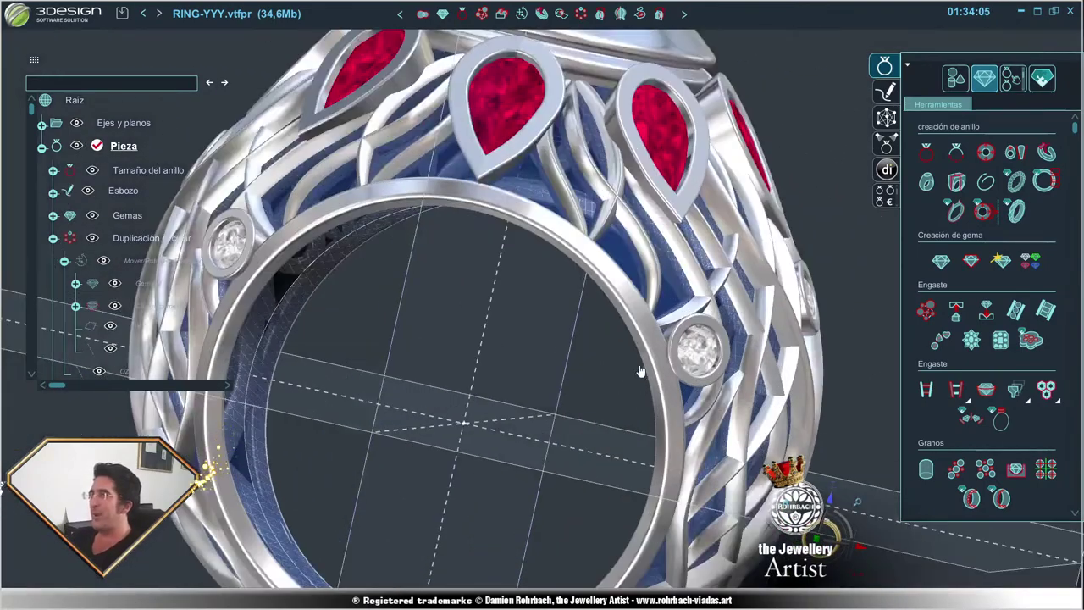
pyautogui.scroll(-5, 641, 373)
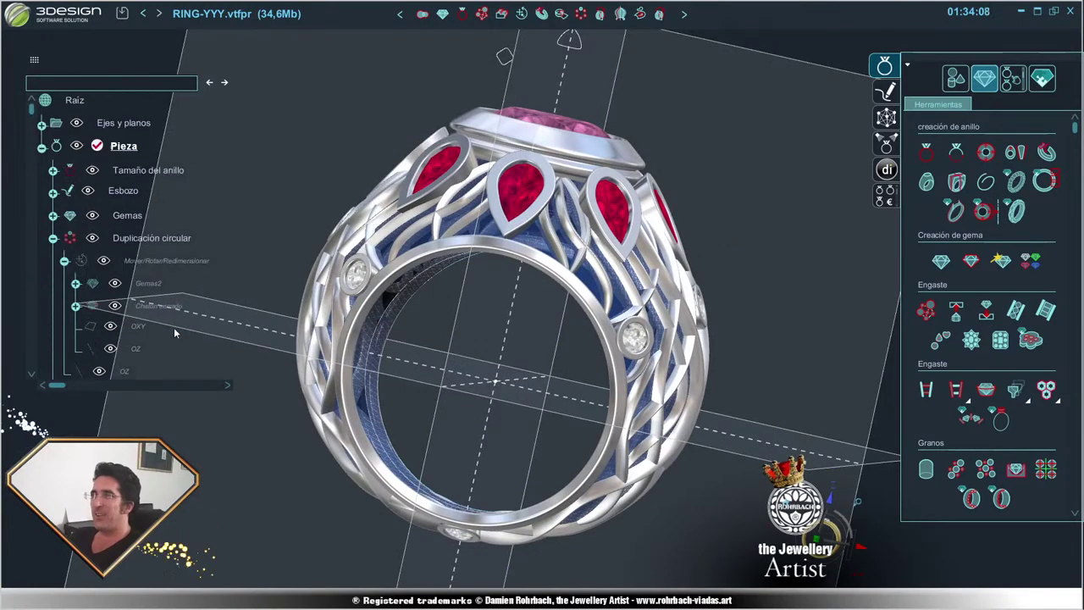
pyautogui.scroll(-5, 172, 329)
pyautogui.scroll(5, 165, 339)
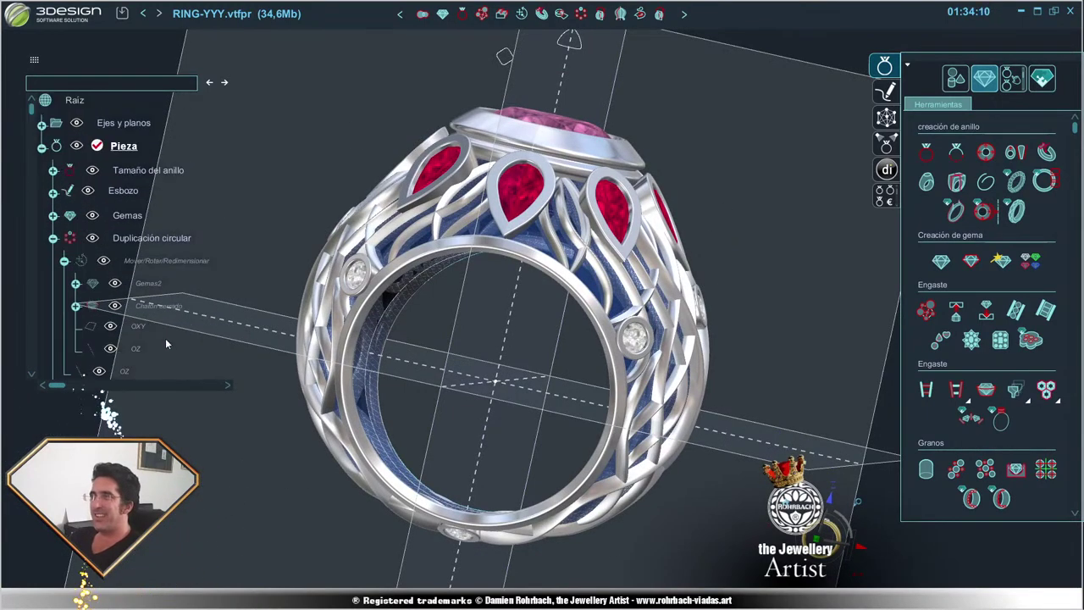
pyautogui.scroll(-10, 165, 338)
pyautogui.scroll(5, 165, 338)
pyautogui.scroll(5, 165, 338)
pyautogui.scroll(-5, 155, 331)
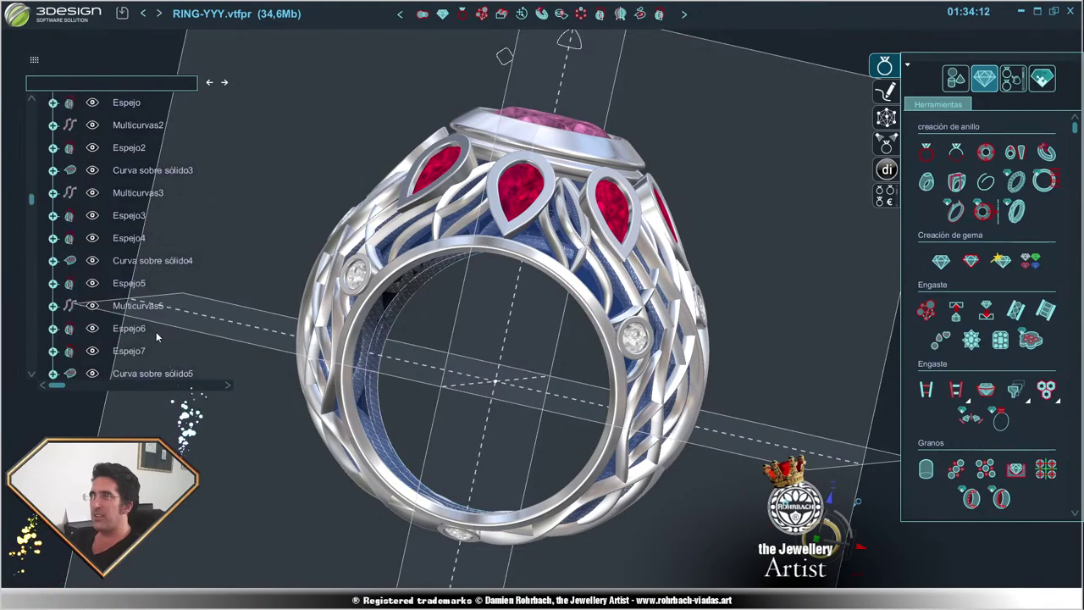
pyautogui.scroll(5, 142, 284)
# - Make the chosen hidden history item visible again with Mostrar
pyautogui.rightClick(119, 263)
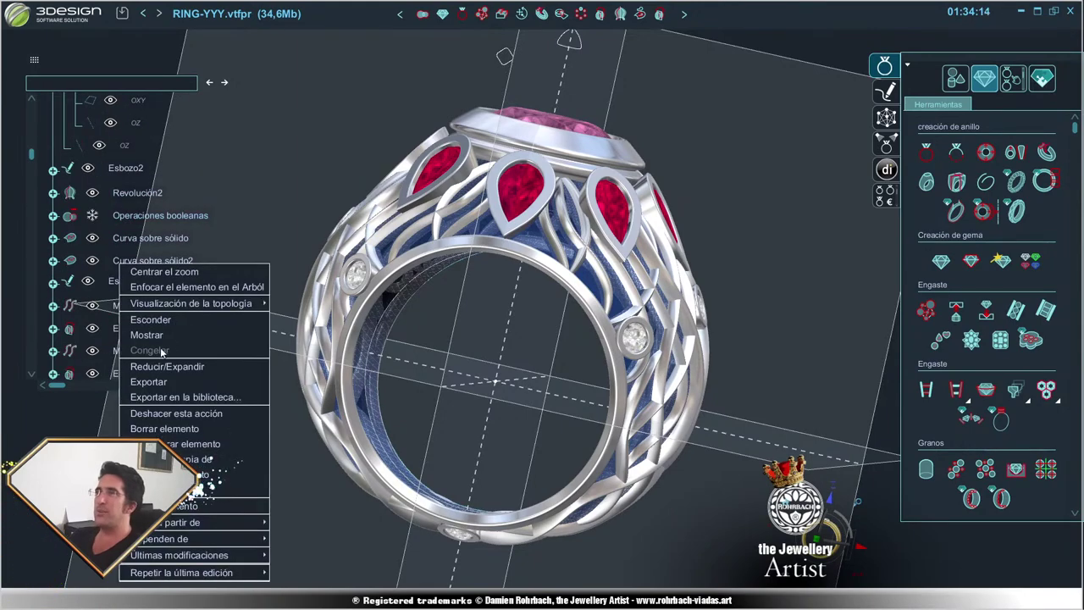
pyautogui.click(146, 335)
pyautogui.scroll(5, 535, 330)
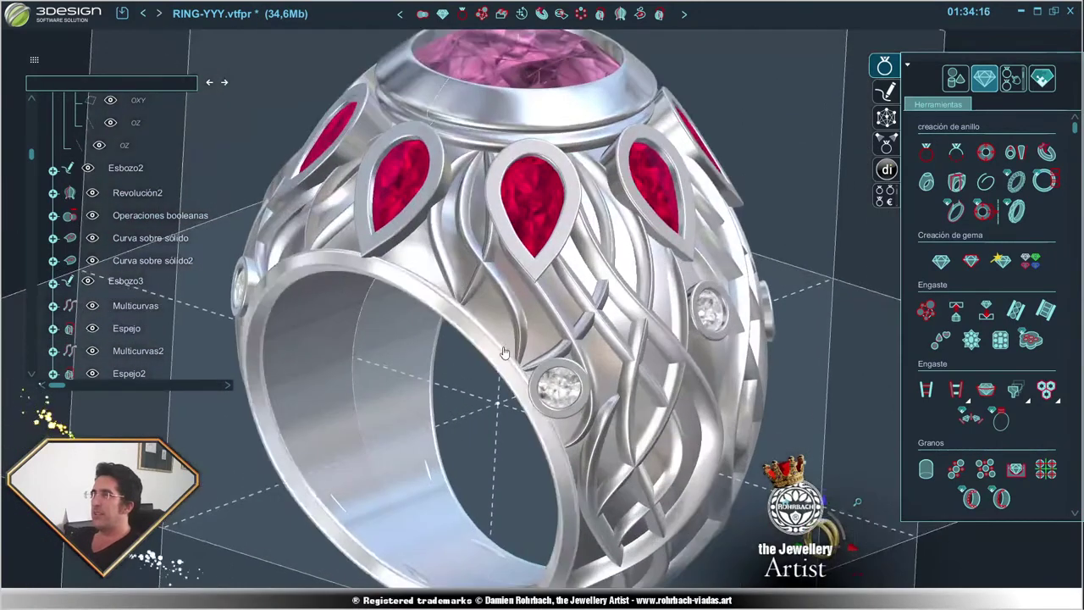
# - Hide the blue inner ring body with Esconder and inspect the openwork band toward the centre stone
pyautogui.rightClick(541, 326)
pyautogui.click(570, 382)
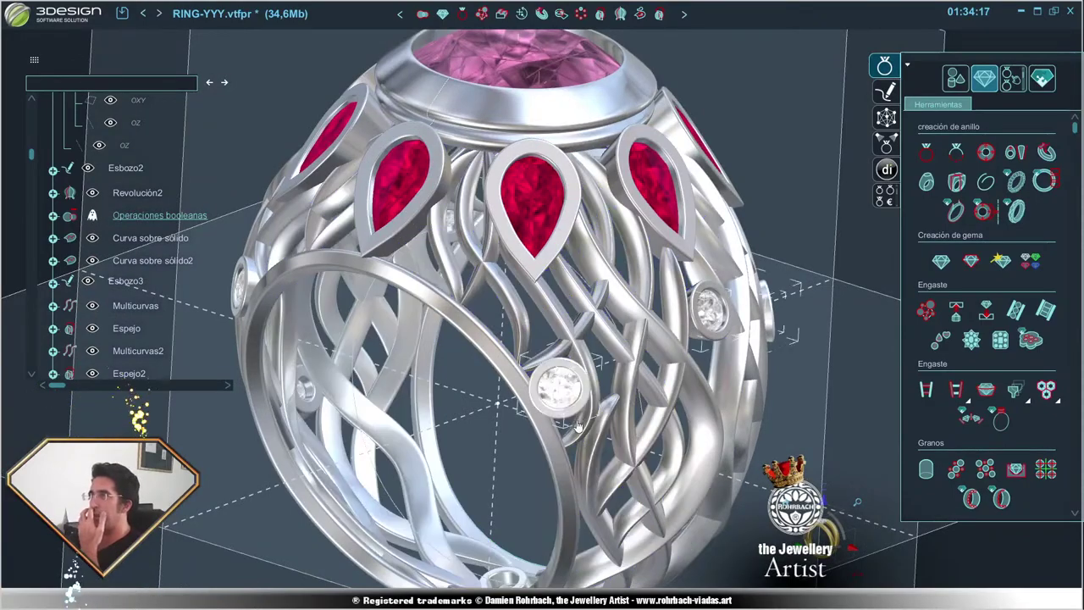
pyautogui.moveTo(570, 383)
pyautogui.mouseDown(button='middle')
pyautogui.moveTo(608, 417)
pyautogui.moveTo(458, 468)
pyautogui.moveTo(710, 342)
pyautogui.moveTo(623, 390)
pyautogui.mouseUp(button='middle')
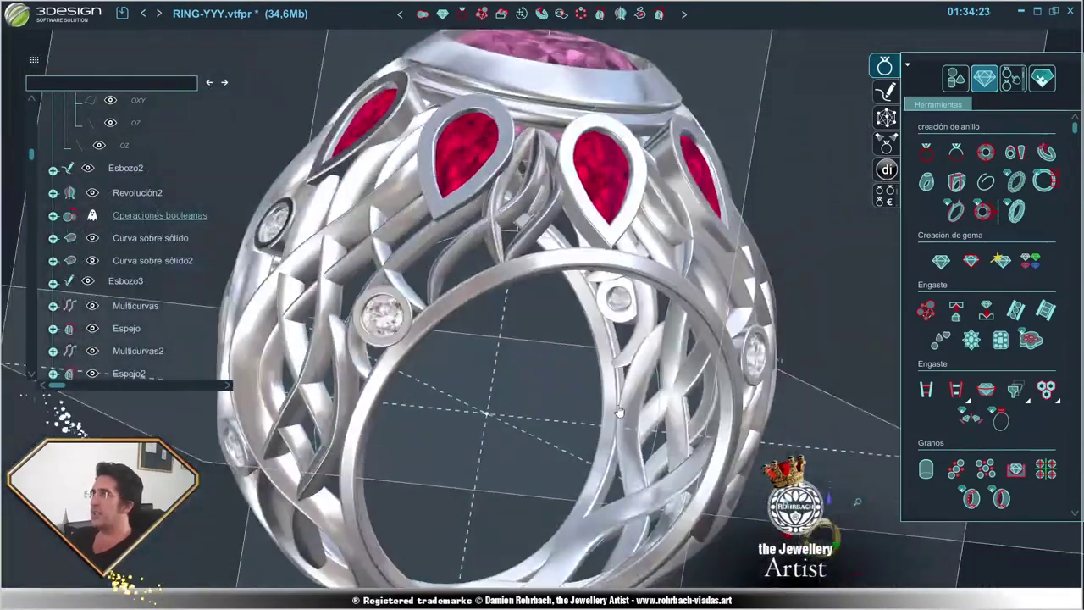
pyautogui.scroll(3, 623, 390)
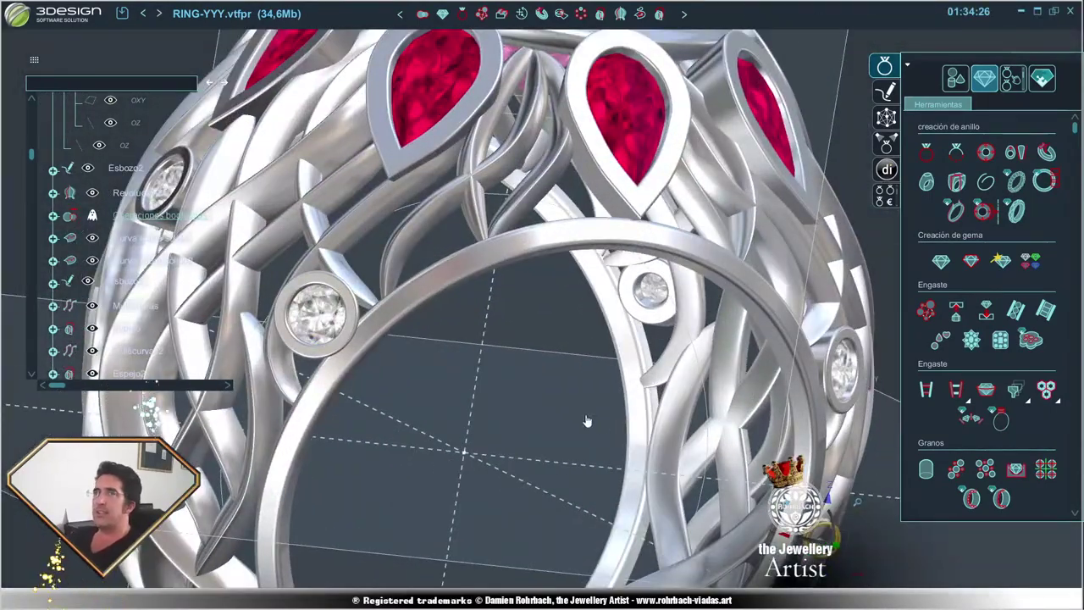
pyautogui.scroll(-3, 599, 441)
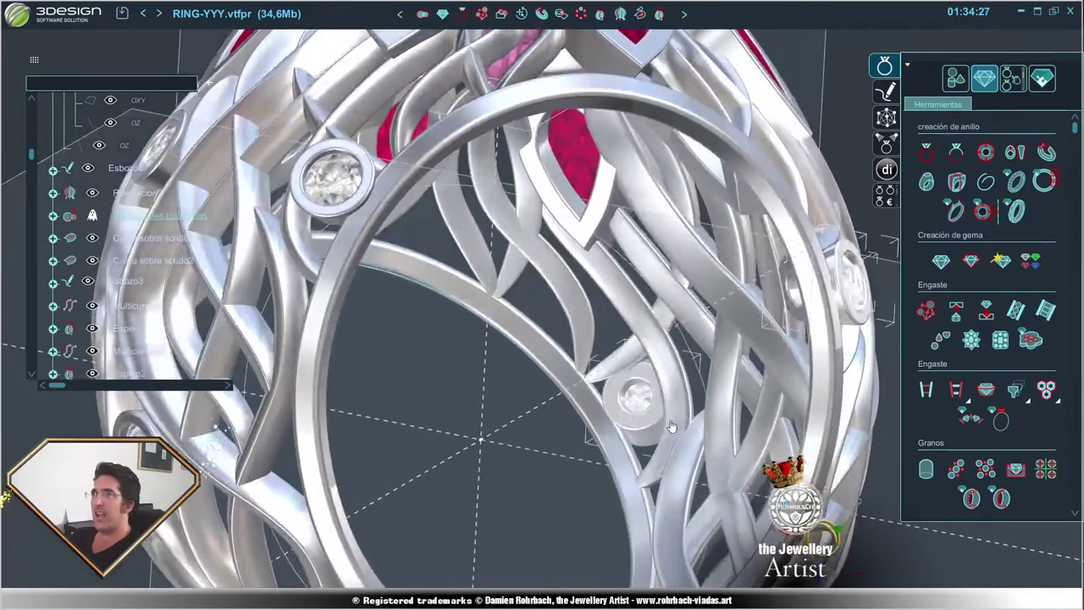
pyautogui.moveTo(600, 441)
pyautogui.mouseDown(button='middle')
pyautogui.moveTo(679, 271)
pyautogui.moveTo(556, 462)
pyautogui.moveTo(546, 331)
pyautogui.moveTo(500, 449)
pyautogui.moveTo(501, 405)
pyautogui.mouseUp(button='middle')
pyautogui.scroll(-5, 556, 462)
pyautogui.scroll(3, 546, 356)
pyautogui.scroll(3, 500, 449)
pyautogui.moveTo(647, 389)
pyautogui.mouseDown(button='middle')
pyautogui.moveTo(392, 279)
pyautogui.moveTo(392, 364)
pyautogui.moveTo(463, 452)
pyautogui.moveTo(553, 500)
pyautogui.moveTo(579, 390)
pyautogui.moveTo(673, 363)
pyautogui.moveTo(477, 401)
pyautogui.moveTo(523, 404)
pyautogui.mouseUp(button='middle')
pyautogui.scroll(5, 491, 465)
pyautogui.scroll(-5, 578, 390)
pyautogui.scroll(5, 609, 373)
pyautogui.scroll(-5, 477, 400)
pyautogui.scroll(3, 476, 400)
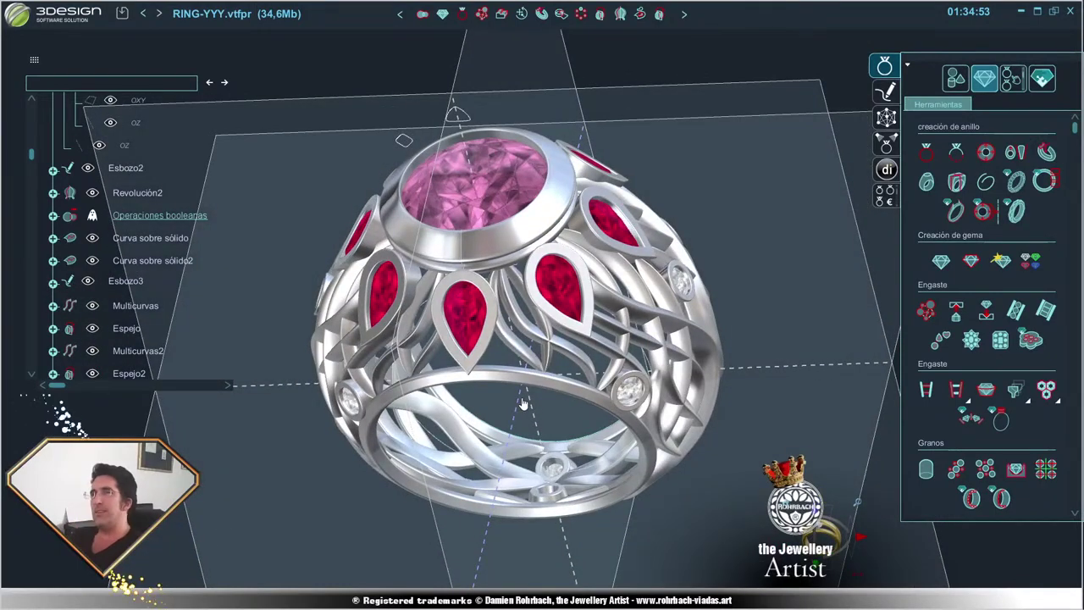
pyautogui.scroll(-3, 523, 405)
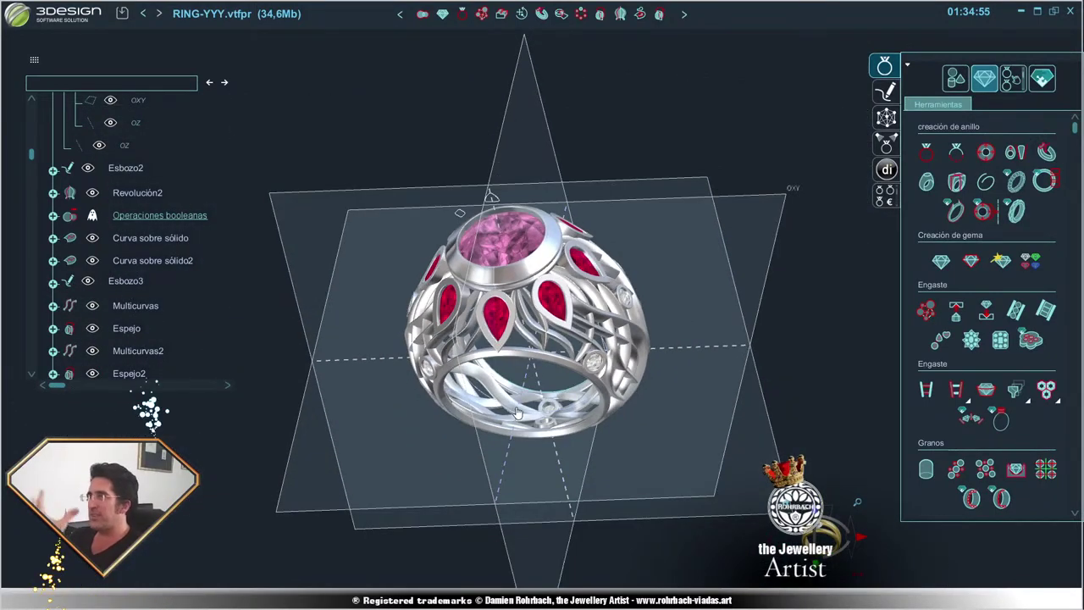
pyautogui.moveTo(519, 412); pyautogui.dragTo(515, 402, button='middle')
pyautogui.scroll(5, 515, 402)
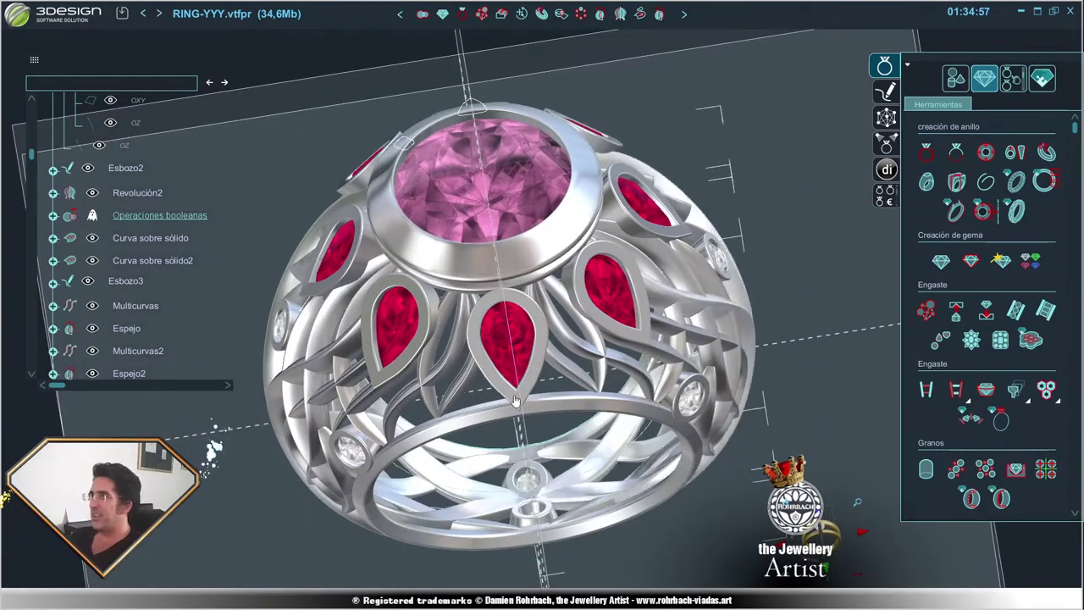
pyautogui.scroll(-4, 725, 430)
pyautogui.moveTo(726, 430)
pyautogui.mouseDown(button='middle')
pyautogui.moveTo(477, 373)
pyautogui.moveTo(508, 355)
pyautogui.mouseUp(button='middle')
pyautogui.scroll(5, 508, 356)
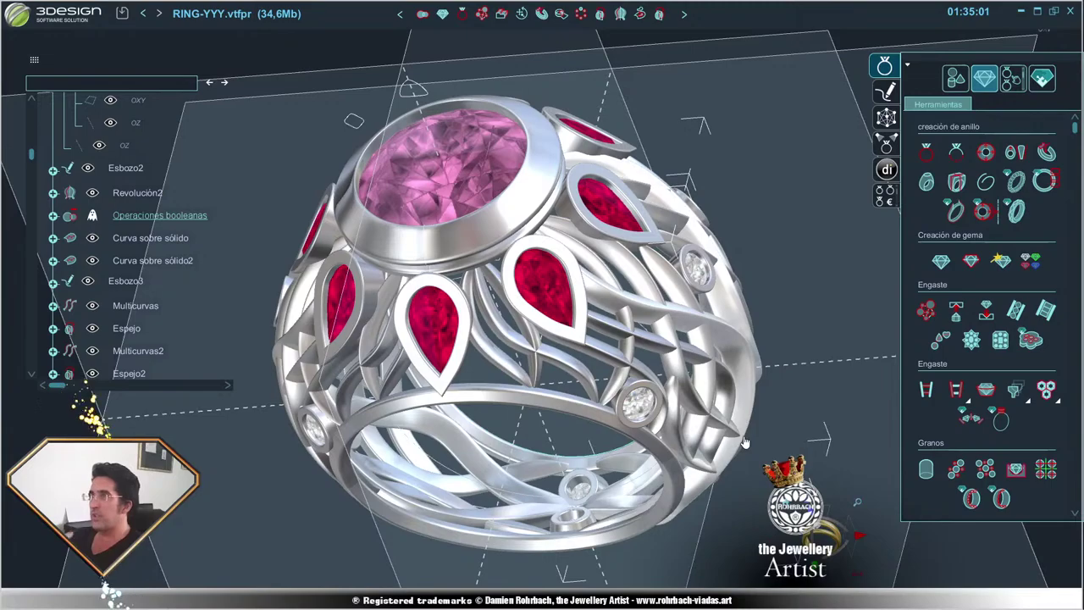
pyautogui.moveTo(707, 458)
pyautogui.mouseDown(button='middle')
pyautogui.moveTo(495, 476)
pyautogui.moveTo(498, 301)
pyautogui.moveTo(526, 371)
pyautogui.moveTo(460, 364)
pyautogui.moveTo(632, 351)
pyautogui.mouseUp(button='middle')
pyautogui.scroll(-5, 495, 475)
pyautogui.scroll(5, 498, 300)
pyautogui.scroll(-3, 526, 371)
pyautogui.scroll(5, 460, 364)
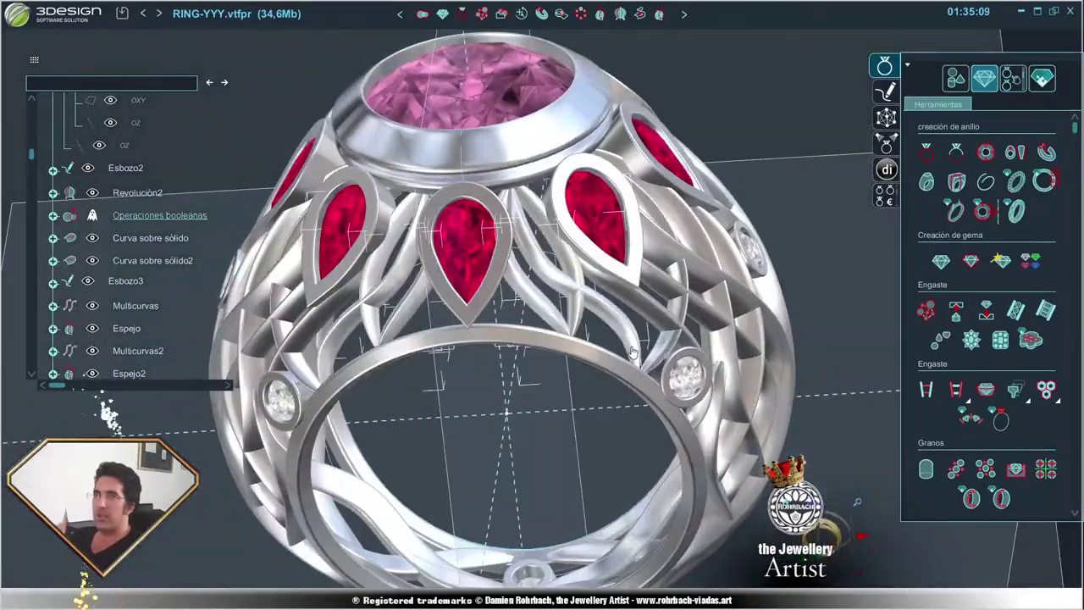
pyautogui.scroll(-3, 611, 364)
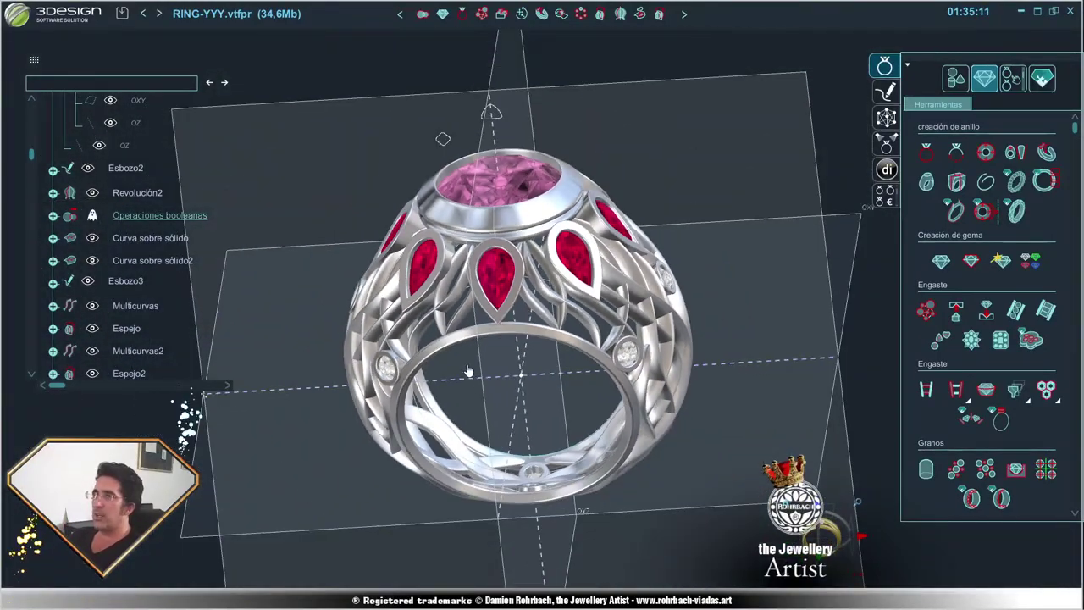
pyautogui.moveTo(611, 364); pyautogui.dragTo(637, 373, button='middle')
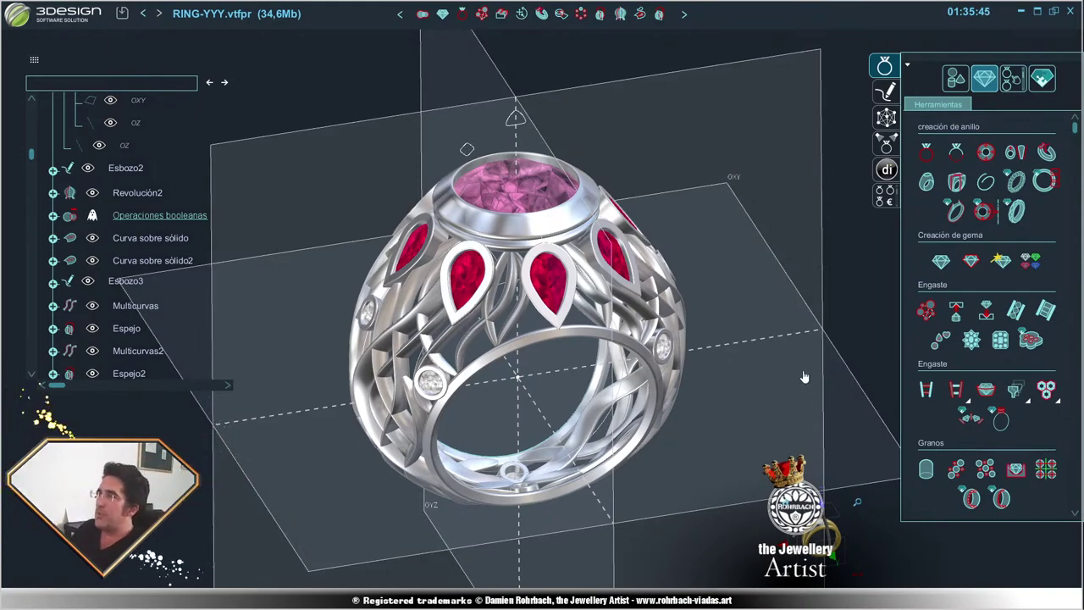
pyautogui.moveTo(804, 376)
pyautogui.mouseDown(button='middle')
pyautogui.moveTo(540, 398)
pyautogui.moveTo(589, 381)
pyautogui.mouseUp(button='middle')
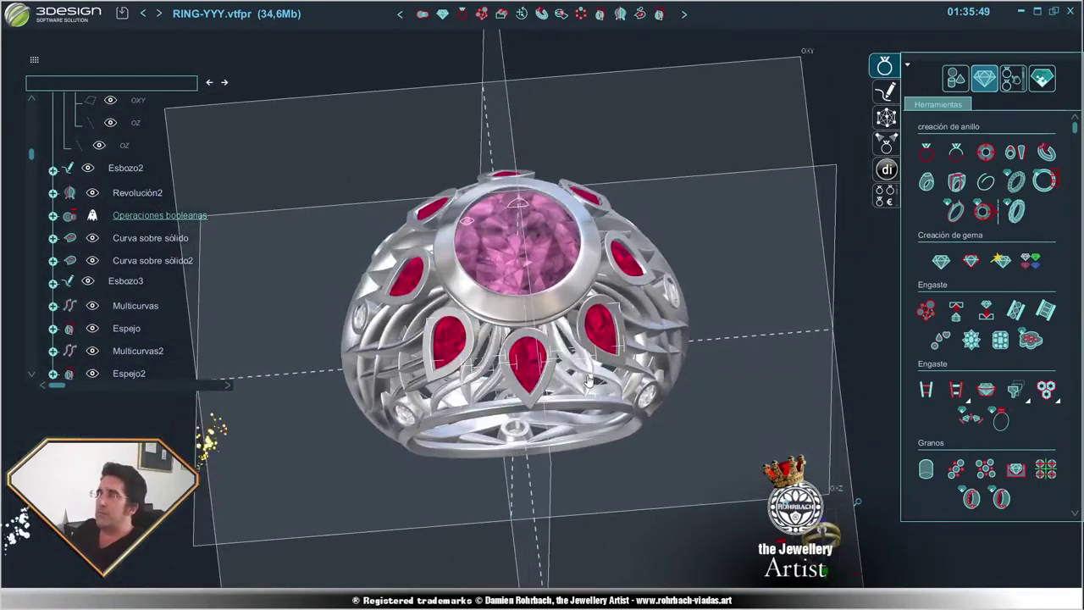